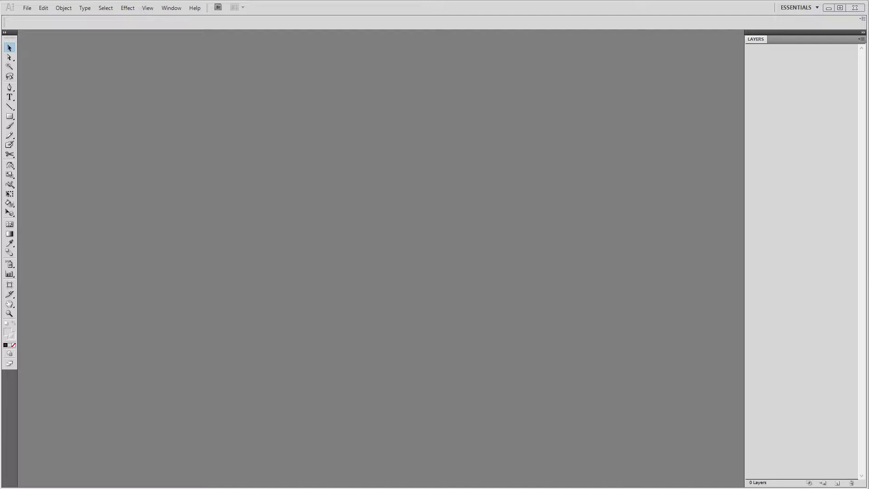
key(alt+Tab)
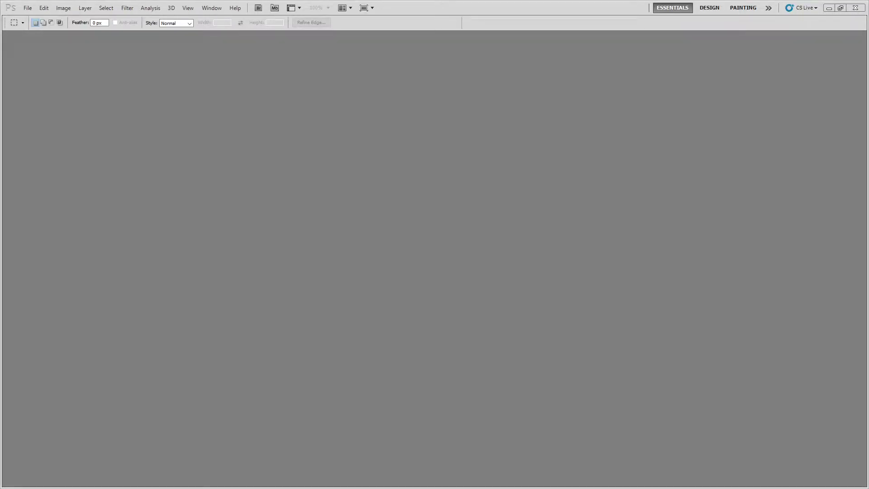
key(alt+Tab)
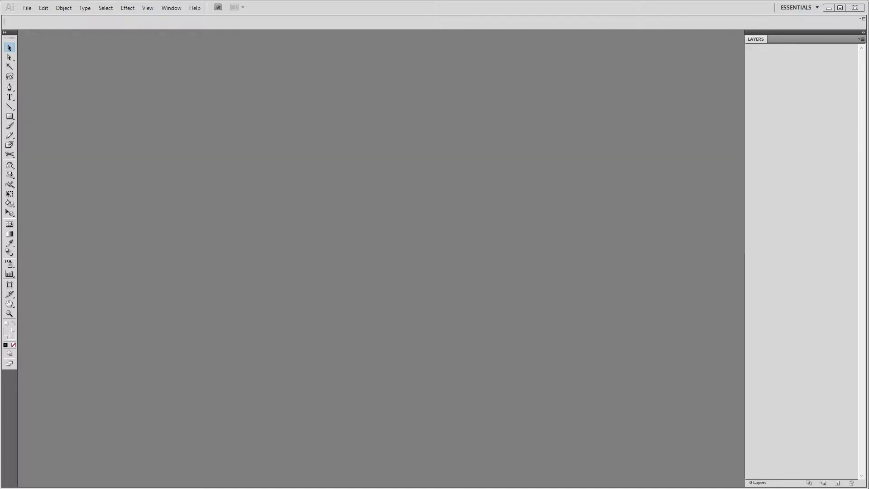
Switch to the Chrome window with the Kingdom of An Tir site and review the Western Region branches' arms on the Branches page.
key(alt+Tab)
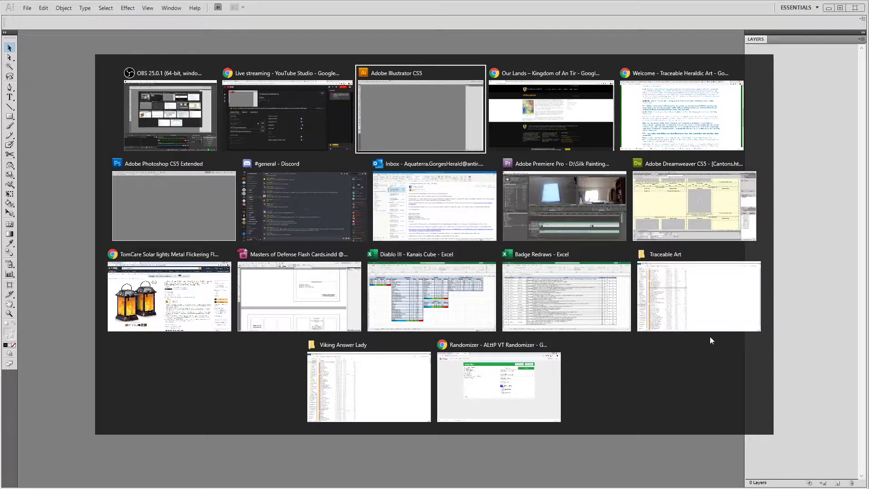
click(586, 114)
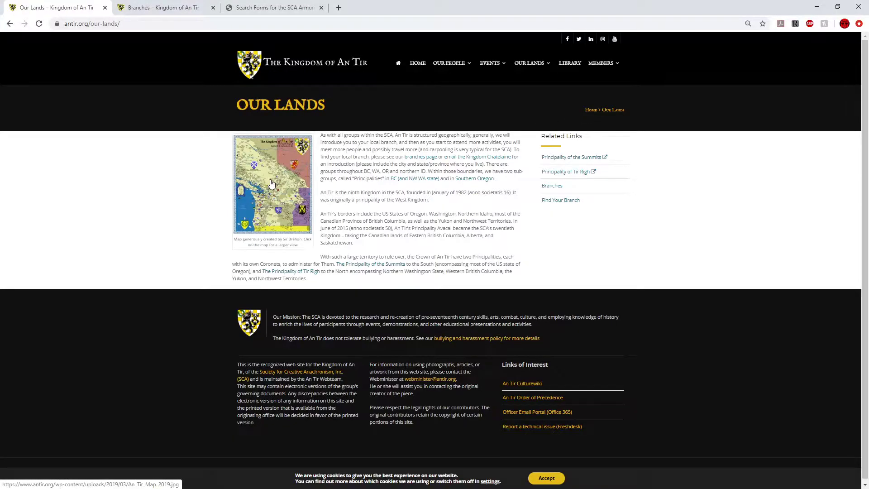
click(151, 10)
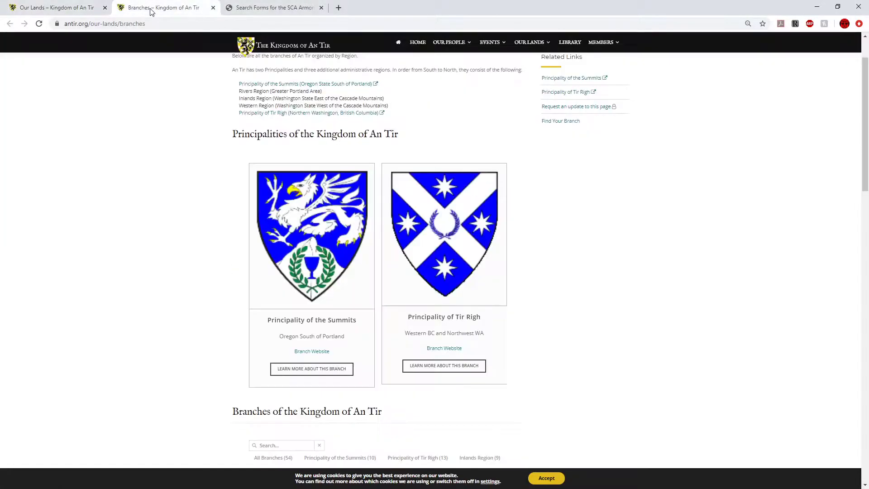
scroll(374, 244, down, 9)
scroll(372, 238, up, 2)
scroll(373, 238, up, 1)
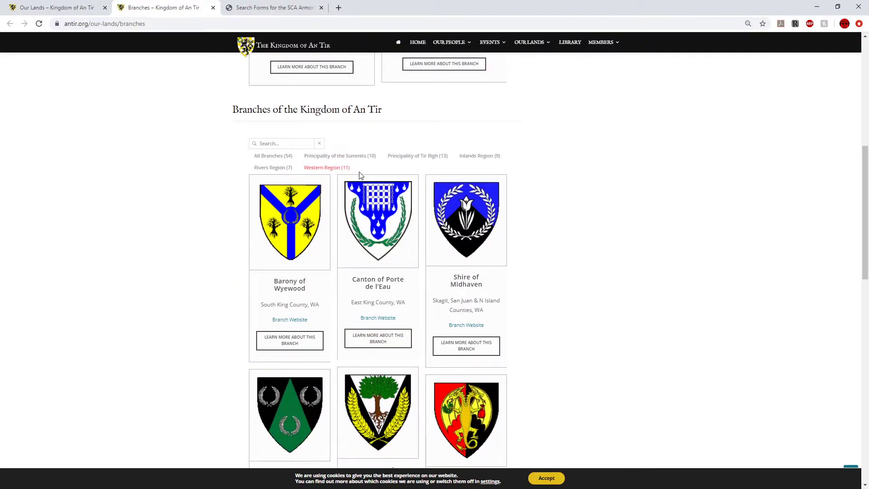
scroll(503, 362, down, 1)
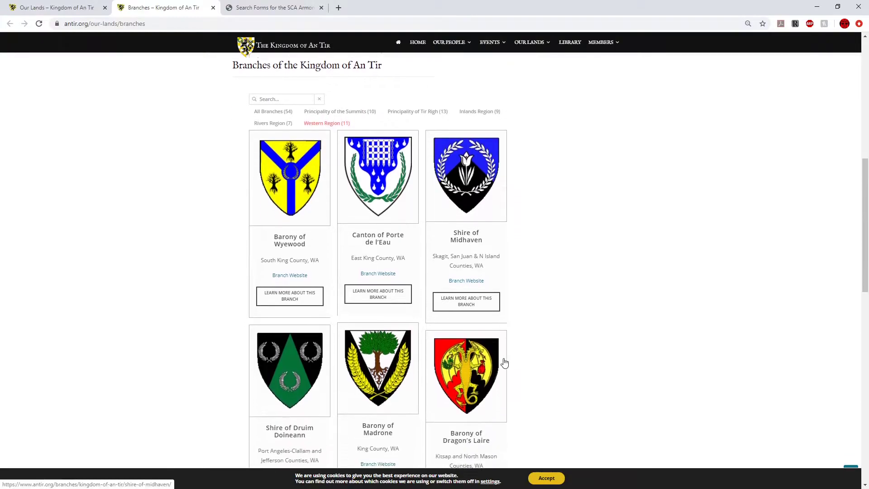
scroll(505, 363, down, 7)
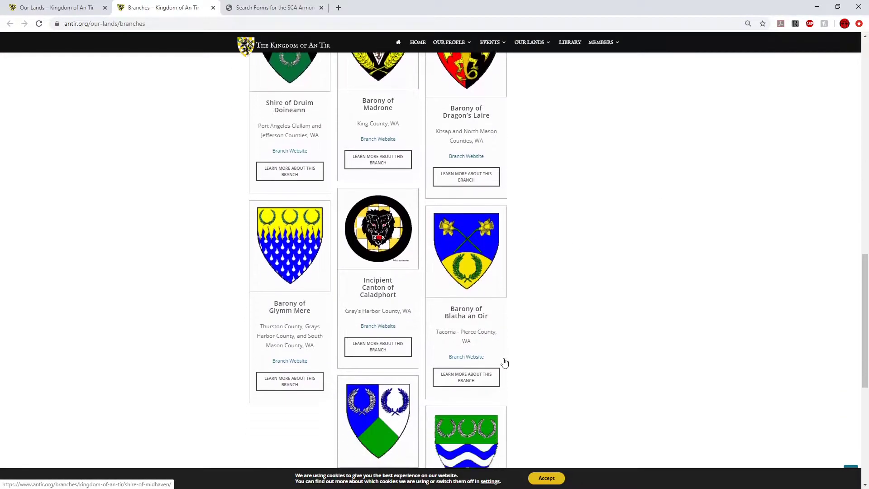
scroll(504, 363, down, 2)
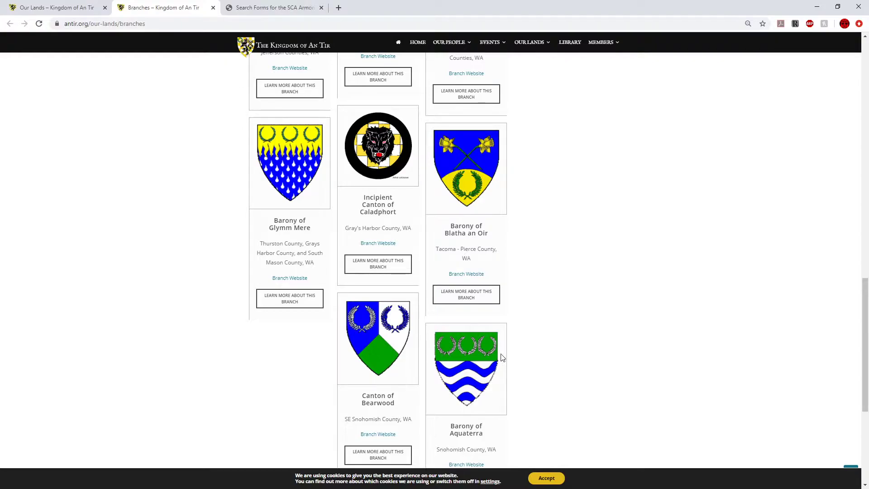
Search the SCA Armorial for "caladphort" using its Name Pattern Search Form.
click(279, 6)
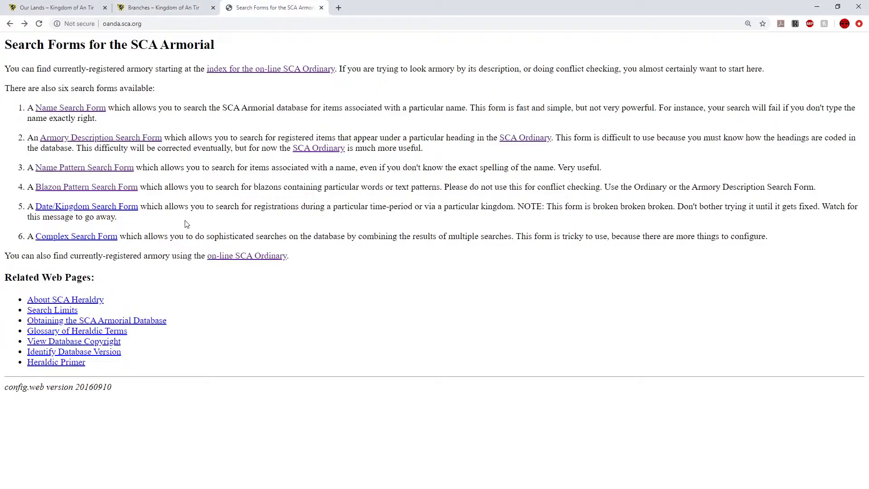
click(71, 170)
click(224, 89)
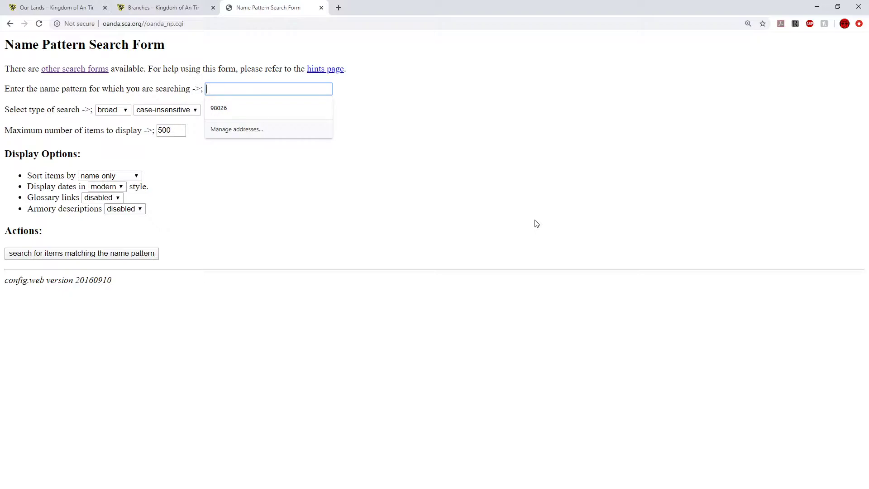
text(cala)
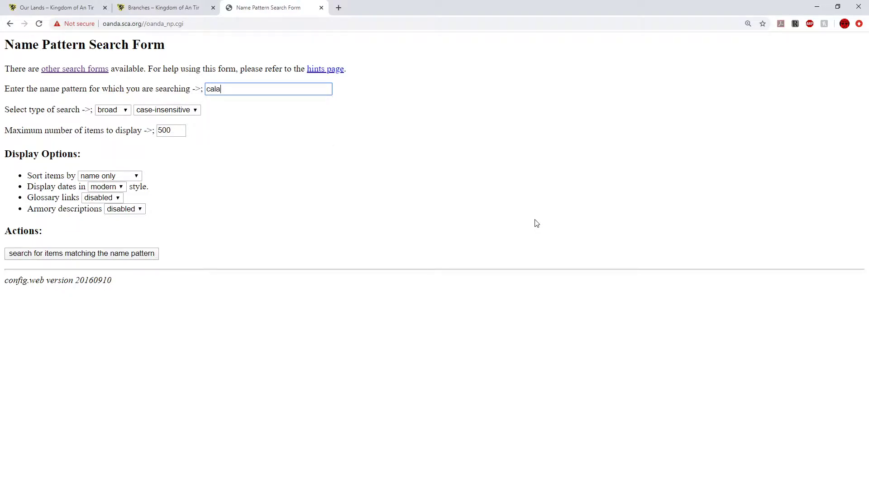
key(BackSpace)
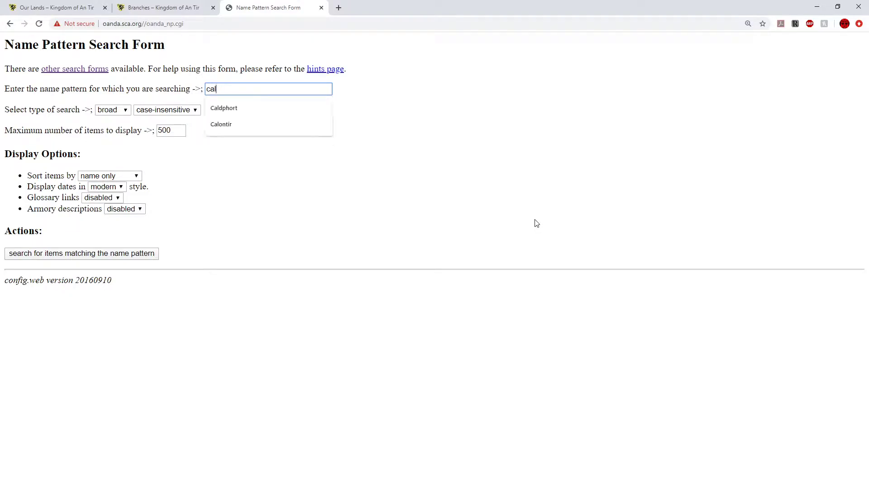
text(ad)
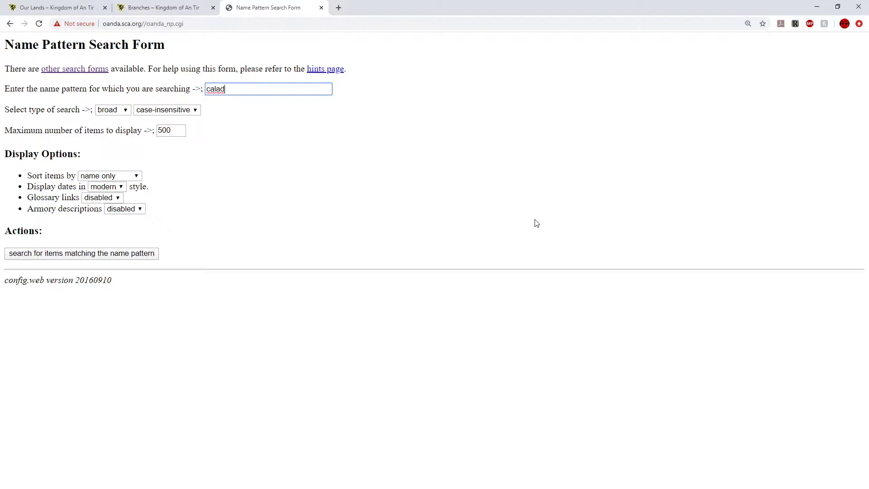
text(phort)
key(Return)
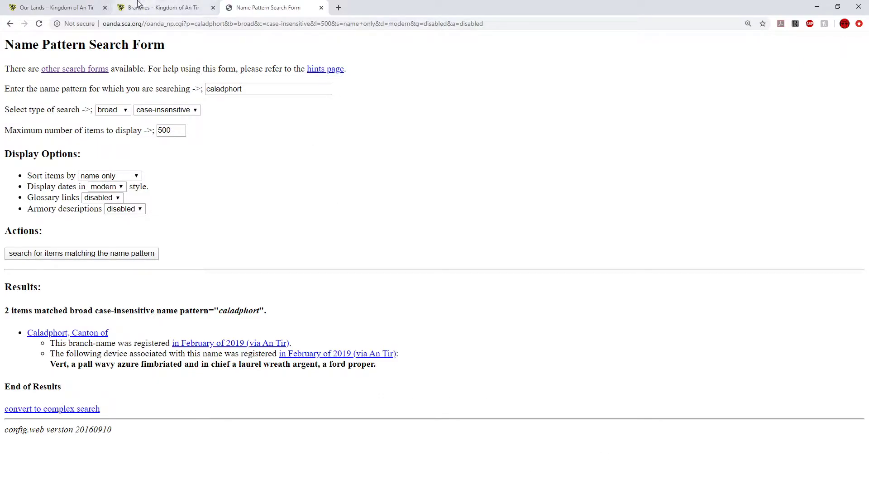
Open the An Tir map from the Our Lands page and view it at full size.
click(138, 4)
click(43, 6)
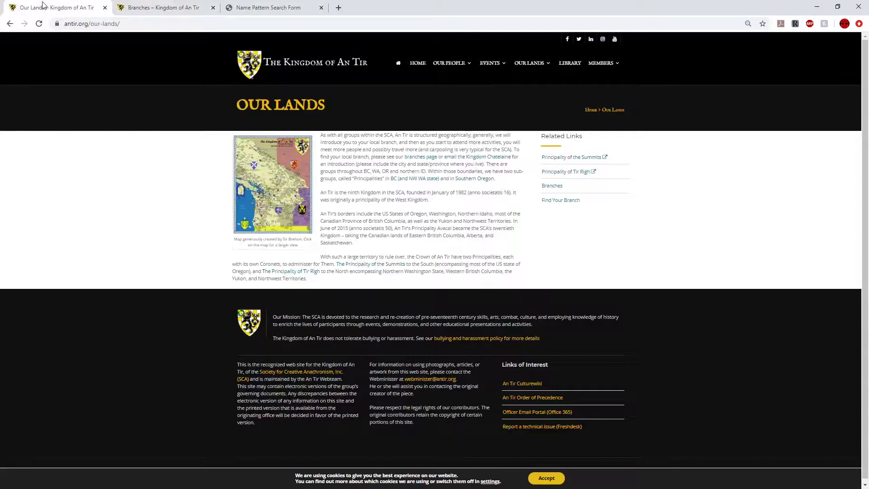
click(246, 171)
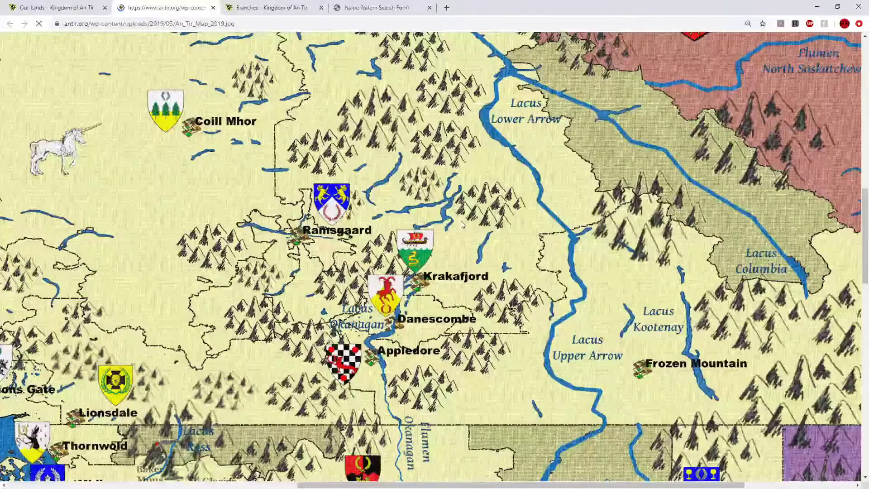
click(460, 224)
Examine the branches and their arms on the An Tir map, especially the coastal area around Caladphort.
scroll(247, 321, down, 13)
scroll(176, 256, left, 5)
scroll(228, 168, up, 1)
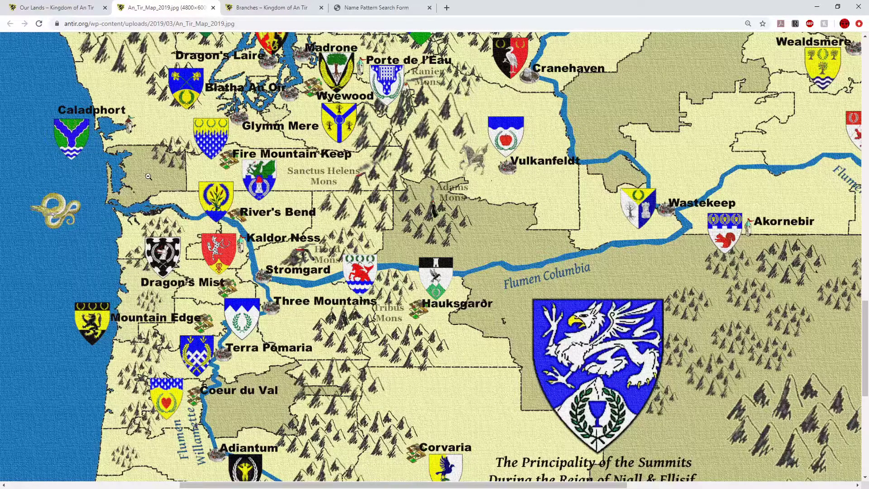
scroll(376, 238, up, 2)
scroll(377, 238, up, 3)
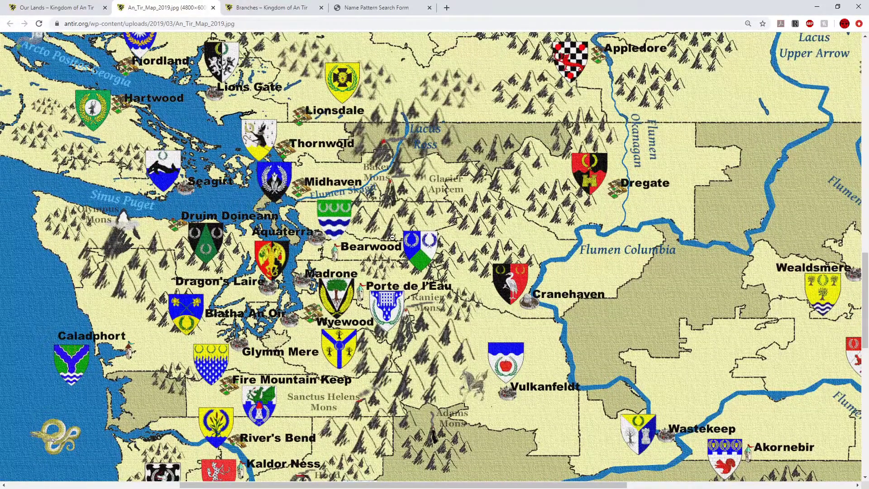
scroll(393, 238, right, 4)
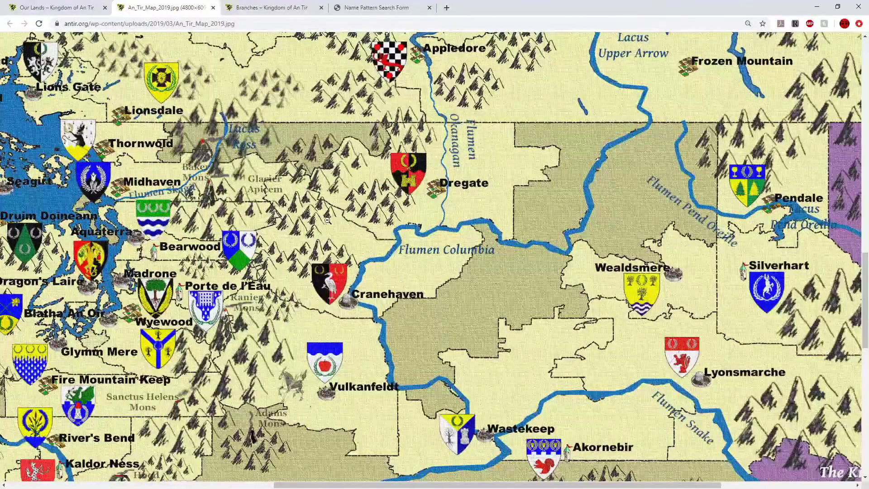
scroll(325, 219, left, 10)
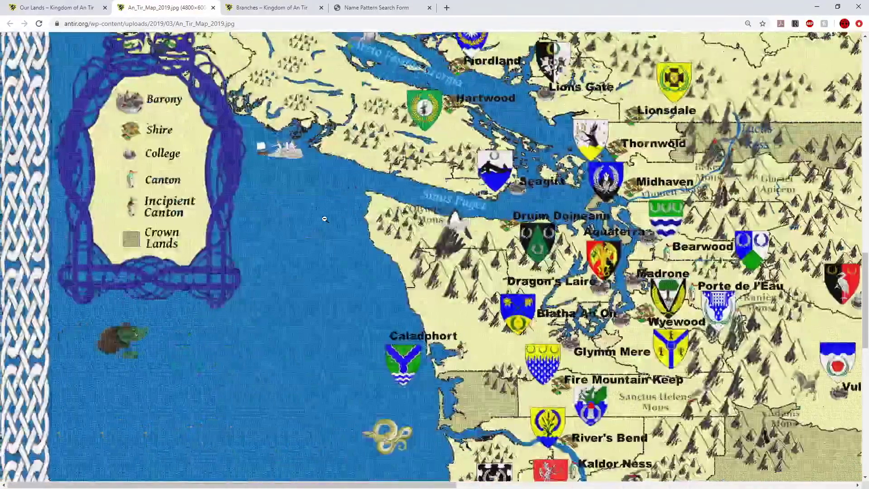
scroll(294, 277, right, 5)
scroll(294, 277, down, 1)
click(294, 277)
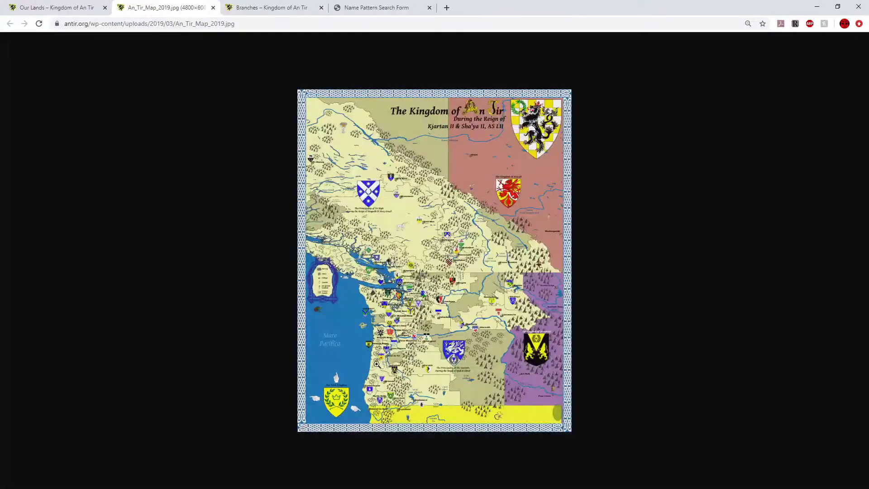
click(366, 317)
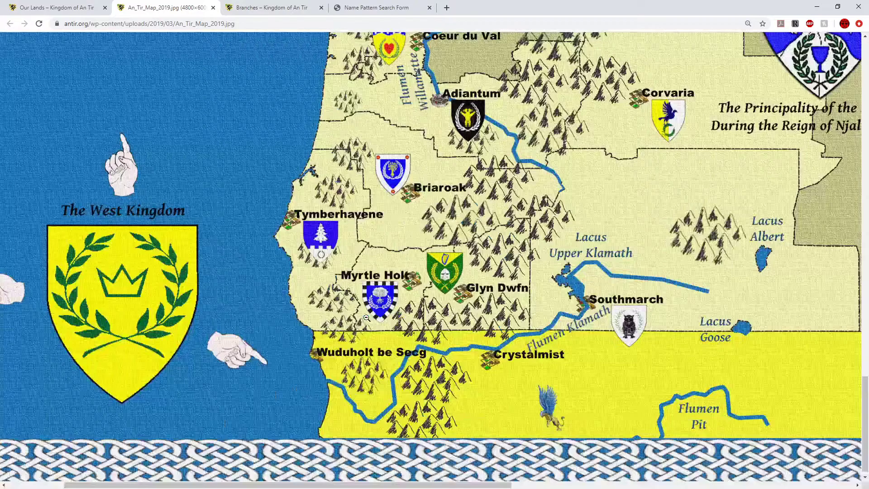
scroll(377, 206, up, 5)
scroll(377, 207, up, 5)
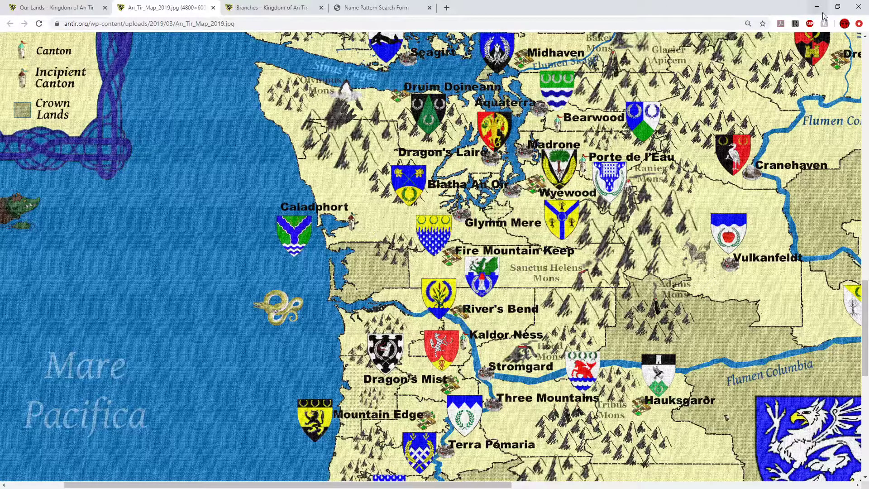
Switch back to Illustrator and browse to the GORGES (P:) drive for a file to open.
key(alt+Tab)
key(alt+Tab)
key(alt+Tab)
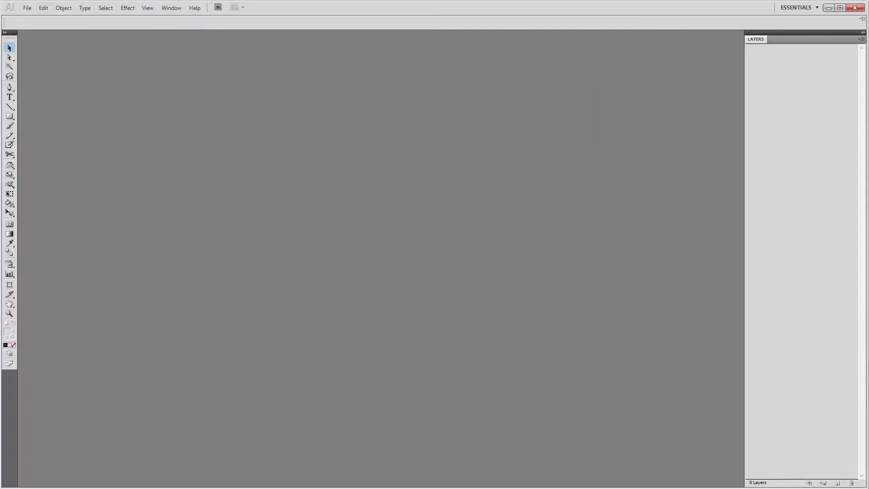
key(ctrl+o)
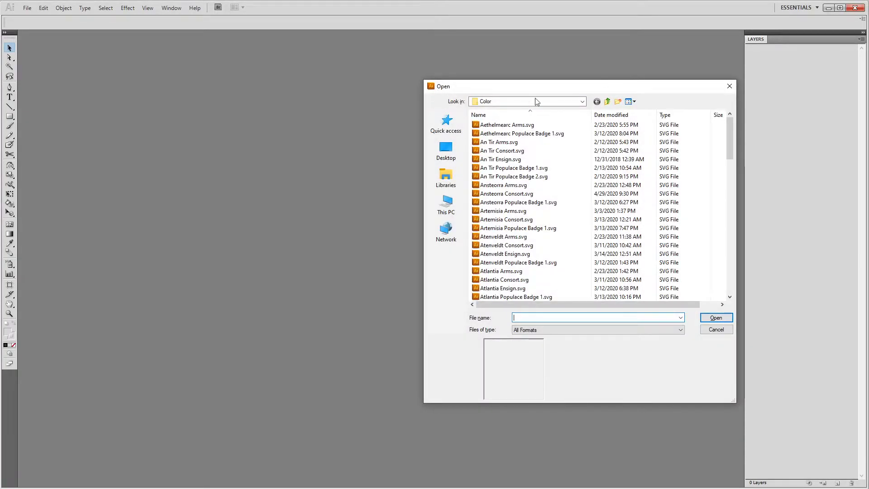
click(565, 102)
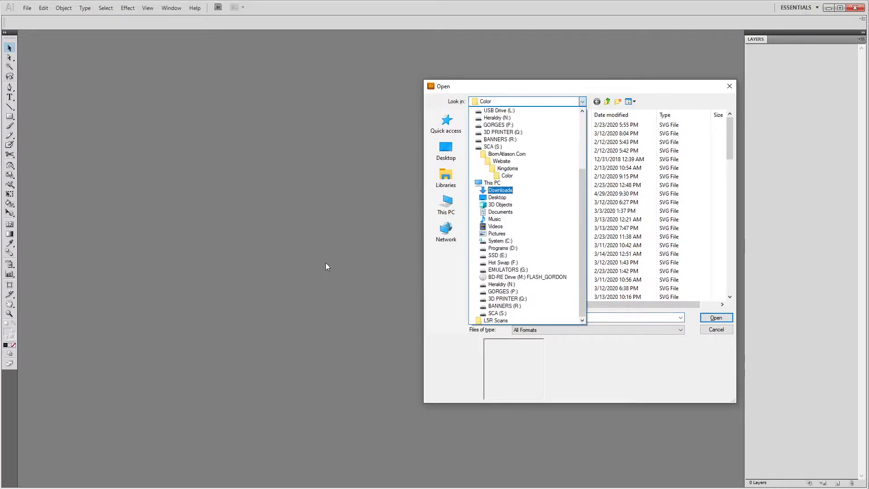
scroll(475, 174, up, 2)
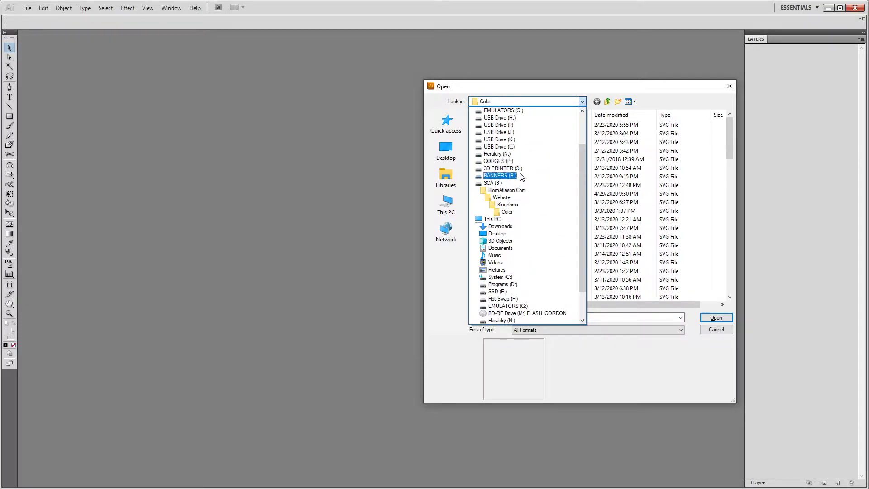
click(498, 162)
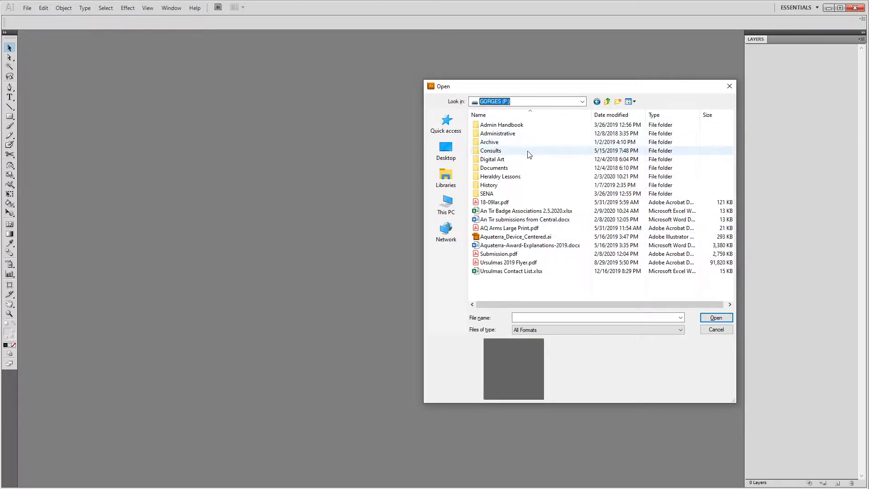
Open the Arms.ai template from the Branch Heraldry Project folder, reached through Digital Art, Badge Redraws and Full Color Images.
double_click(512, 162)
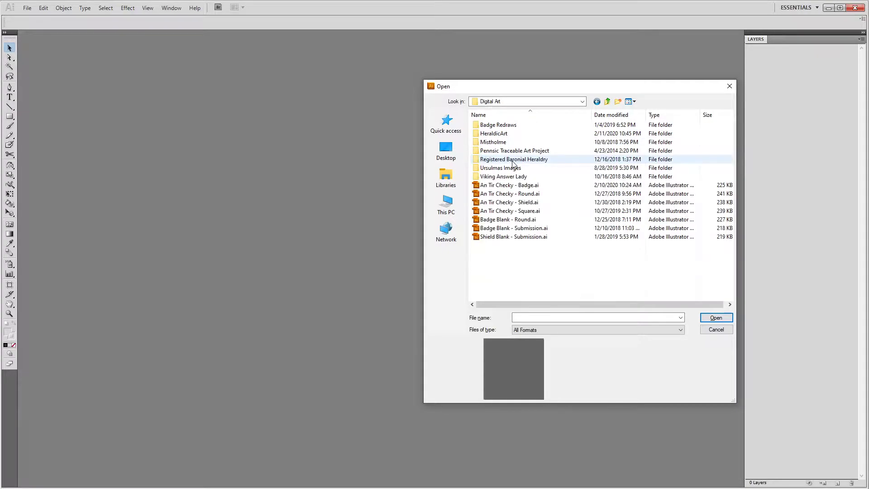
double_click(492, 125)
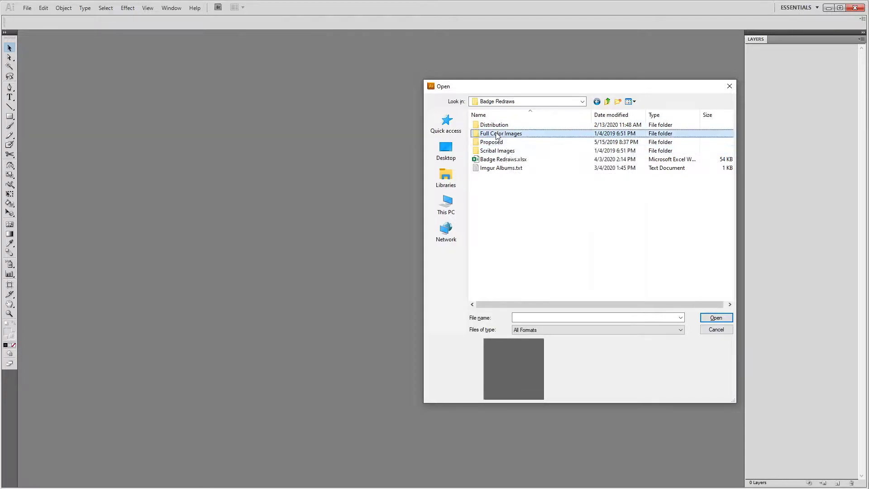
double_click(498, 133)
click(483, 135)
double_click(483, 134)
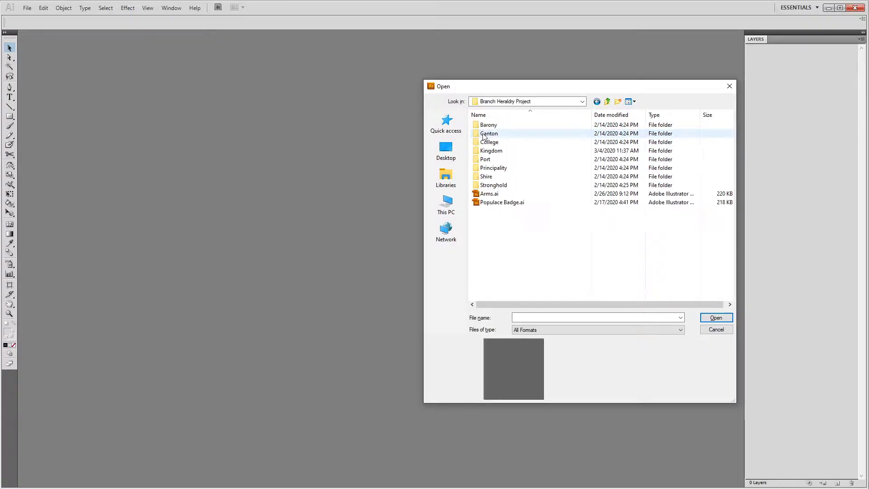
double_click(489, 133)
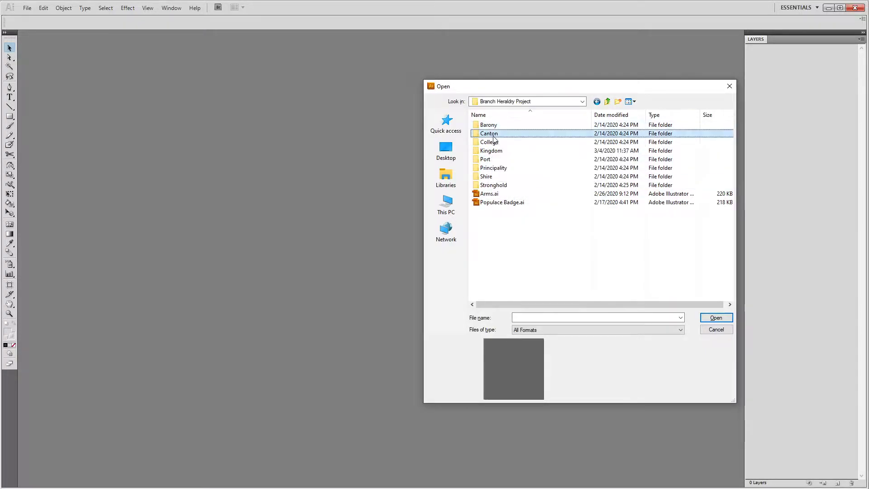
key(BackSpace)
double_click(488, 193)
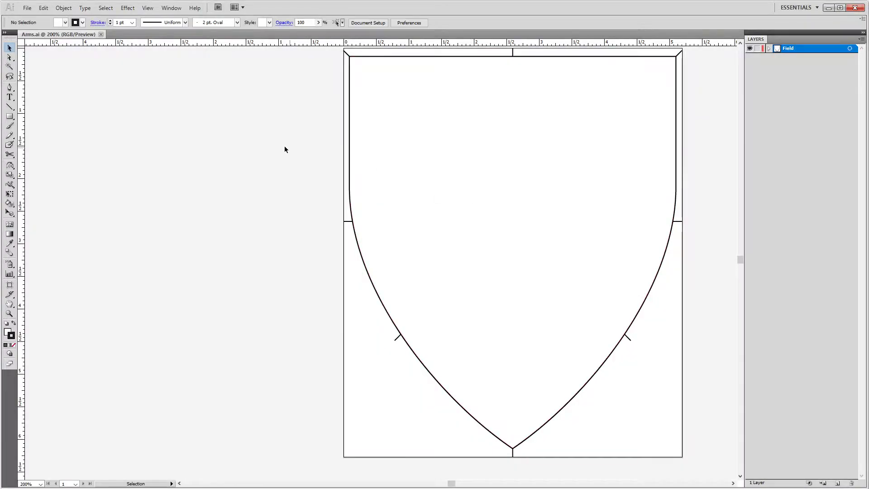
Save the template as Caladphort.ai in the Canton folder, keeping the default Illustrator CS5 save options.
click(26, 9)
click(74, 119)
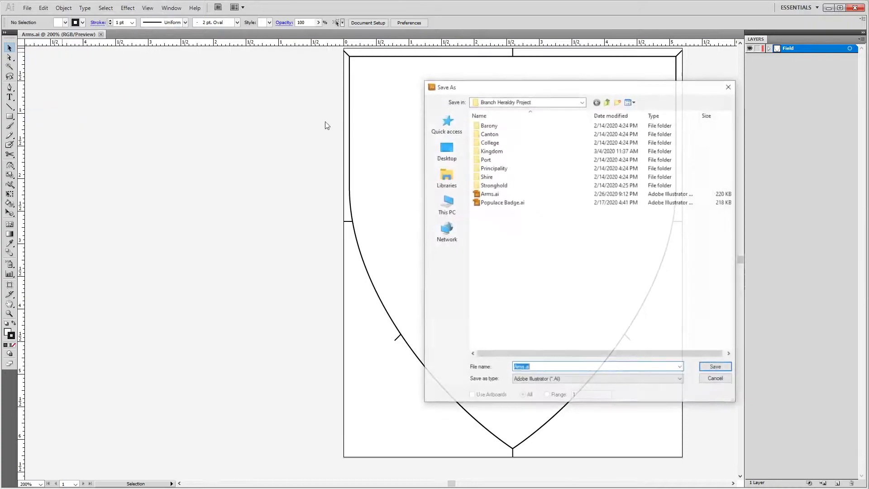
double_click(490, 135)
click(566, 369)
key(ctrl+a)
text(Caladpho)
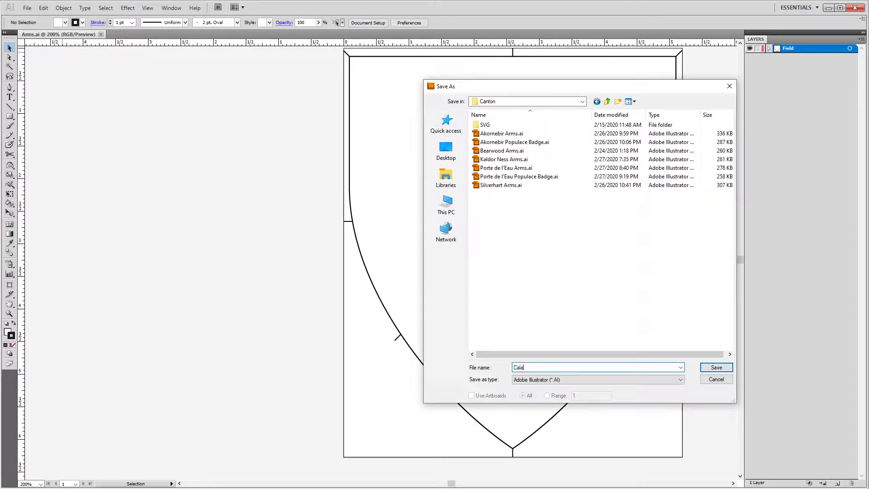
key(Return)
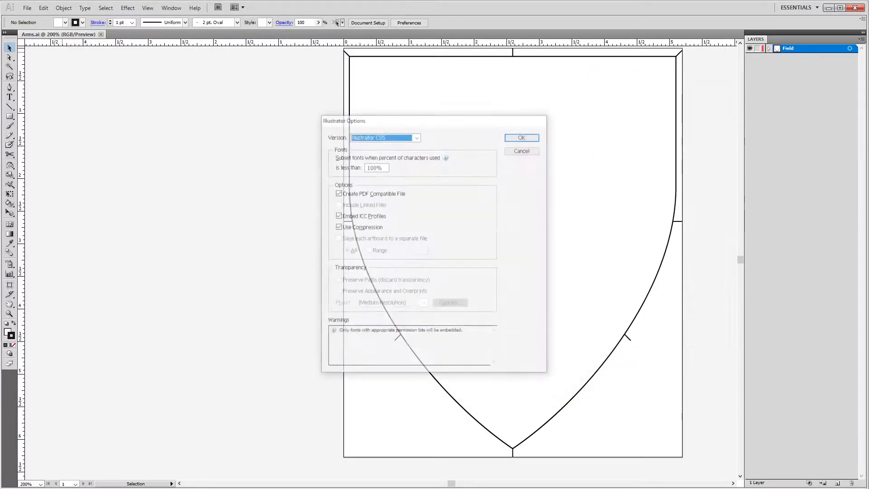
click(520, 138)
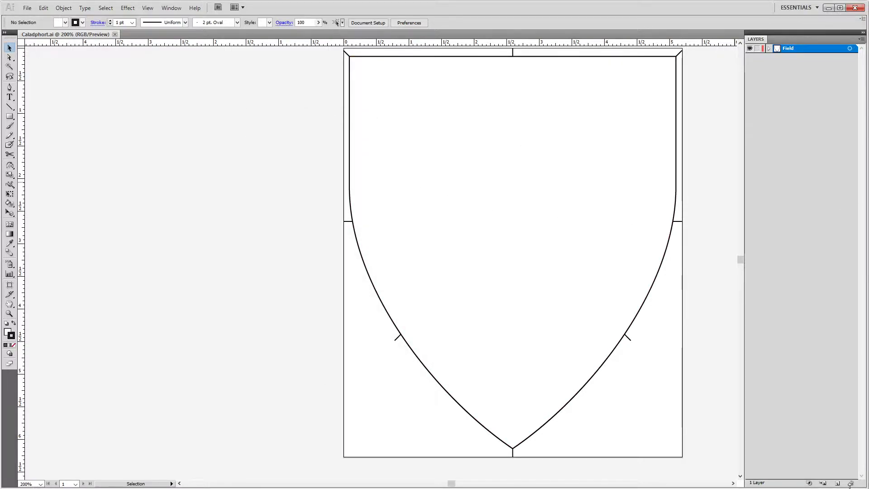
Create a new layer beneath the Field layer and paste the copied Caladphort emblazon image onto it.
click(837, 483)
drag(786, 51, 783, 78)
key(ctrl+v)
scroll(463, 175, down, 6)
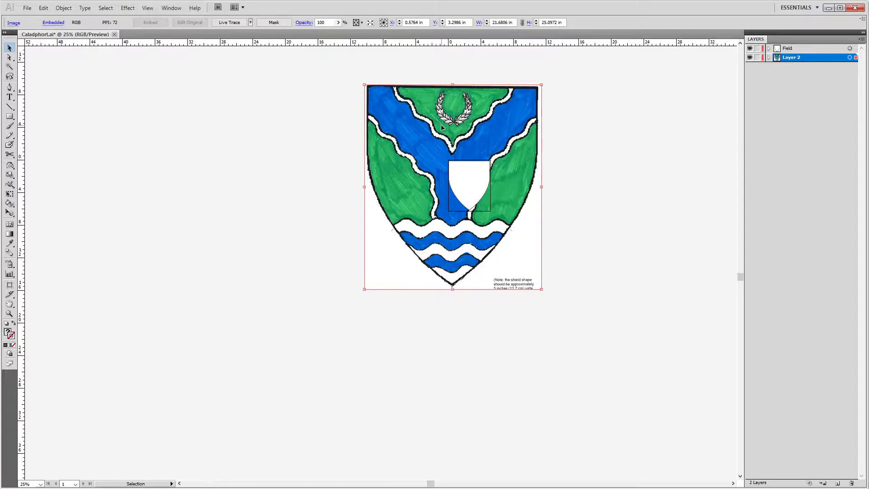
Move the pasted emblazon off the artboard and scale it down to about 5.9 by 6.8 in.
drag(497, 118, 354, 127)
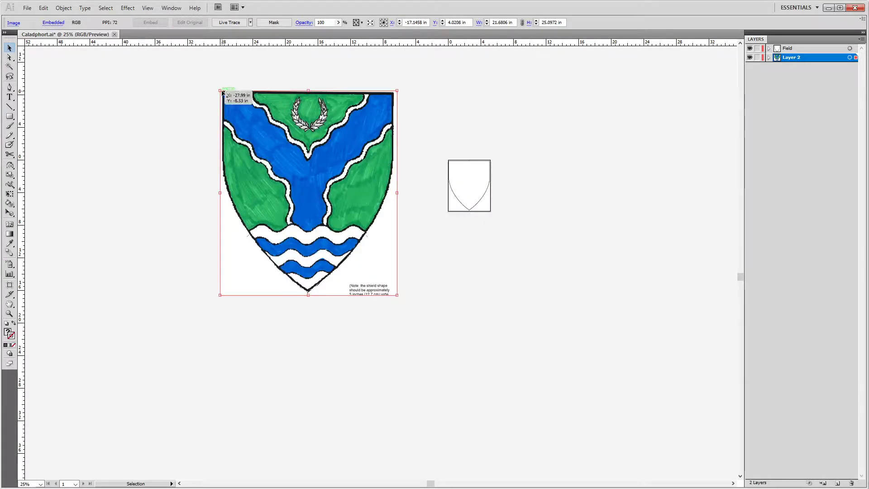
mouse_move(228, 93)
mouse_down()
mouse_move(260, 131)
mouse_move(239, 82)
mouse_up()
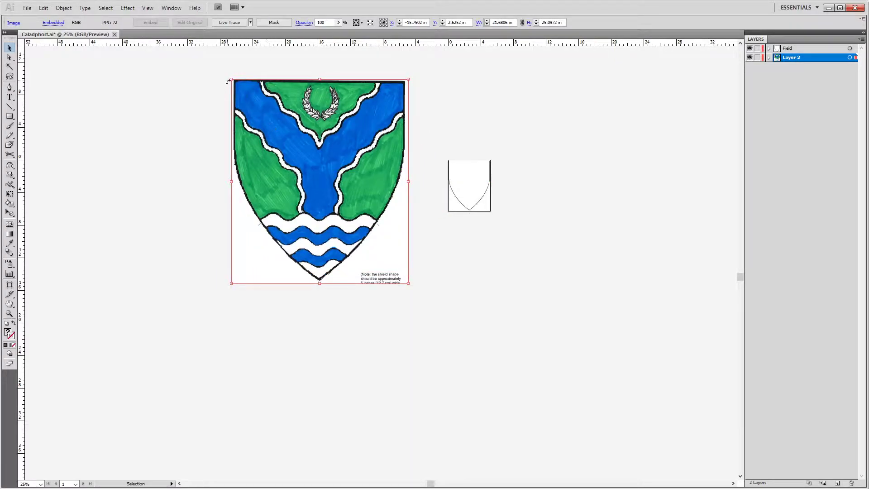
drag(288, 154, 401, 177)
drag(376, 149, 392, 166)
drag(419, 209, 416, 199)
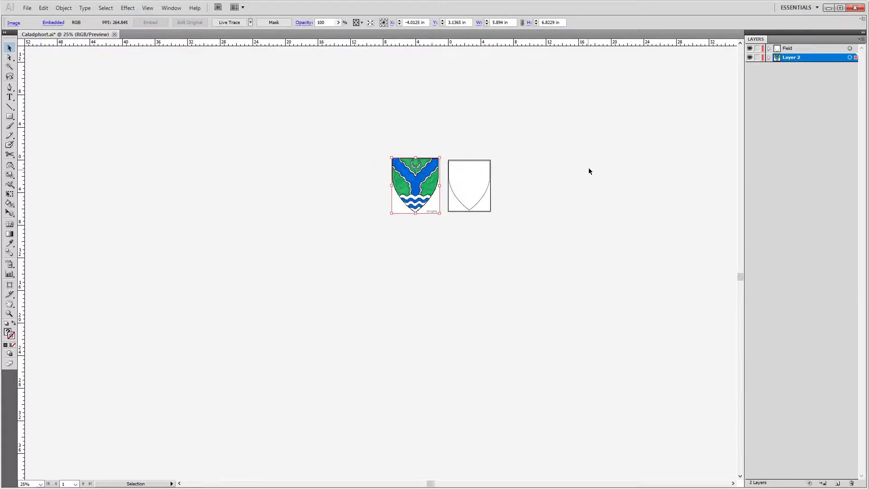
Place the reference image close beside the artboard, lock its layer and make the Field layer active.
scroll(475, 170, up, 1)
scroll(460, 167, up, 5)
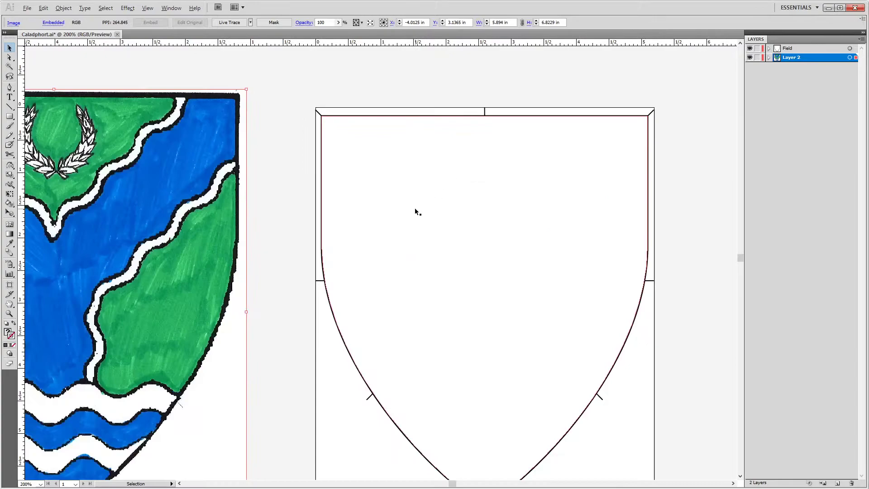
drag(153, 256, 219, 261)
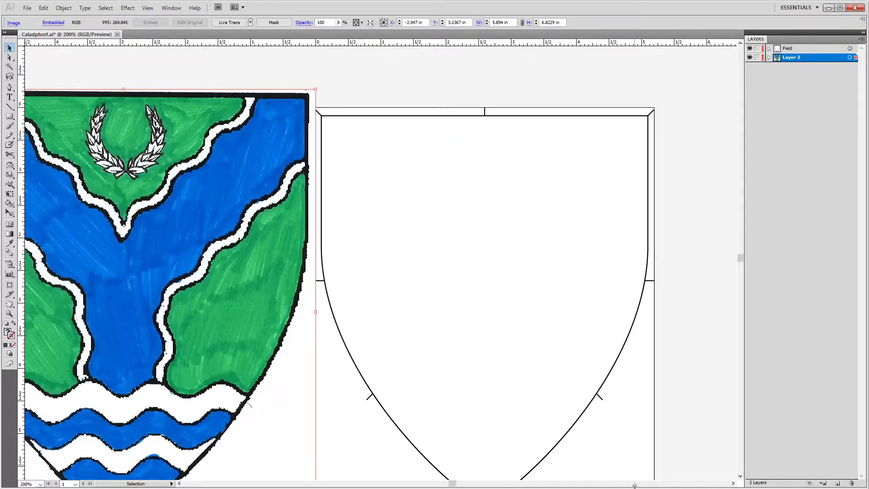
key(shift+Left)
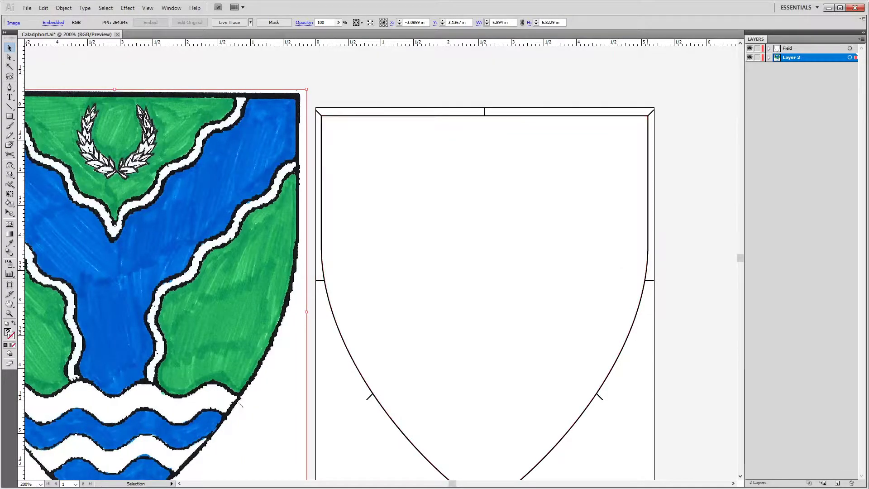
click(757, 58)
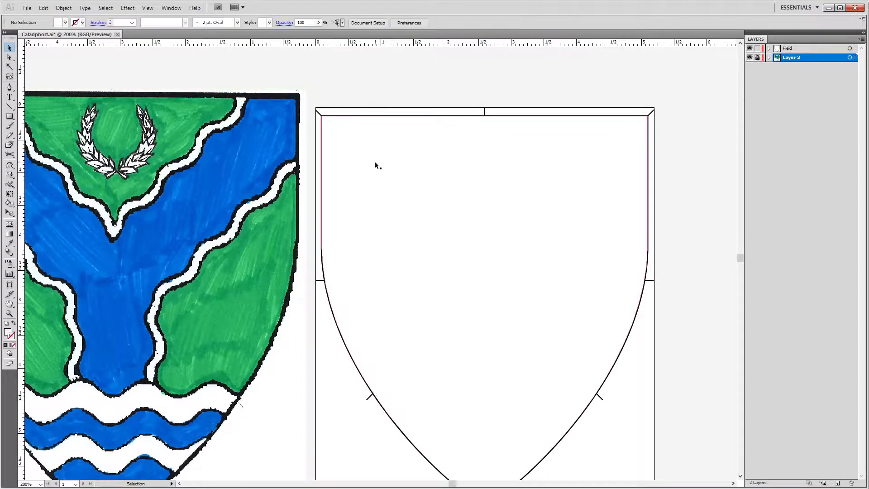
click(816, 48)
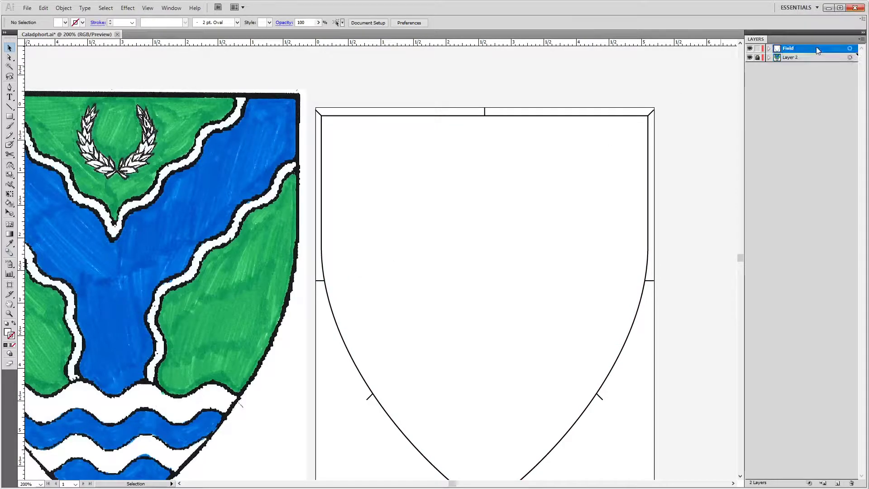
Examine the reference arms and the template's alignment guides, temporarily hiding the shield path in the Field layer.
scroll(482, 226, down, 3)
scroll(364, 281, left, 5)
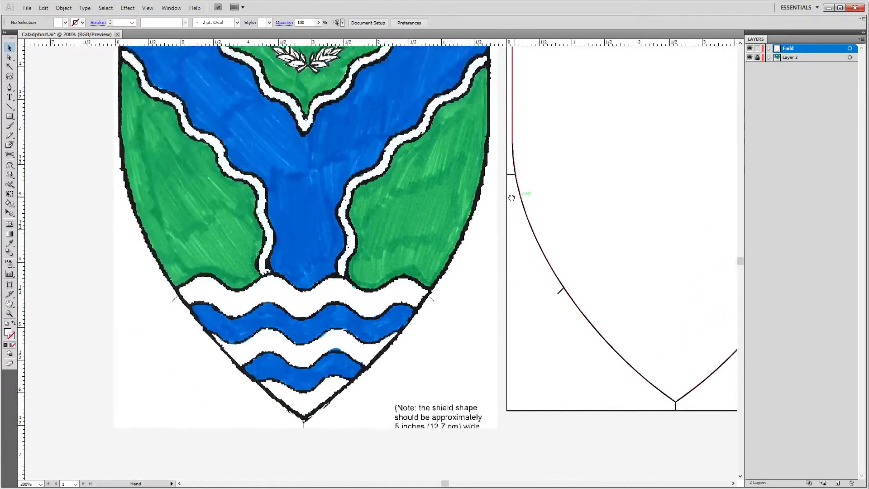
scroll(411, 315, up, 3)
scroll(411, 315, right, 2)
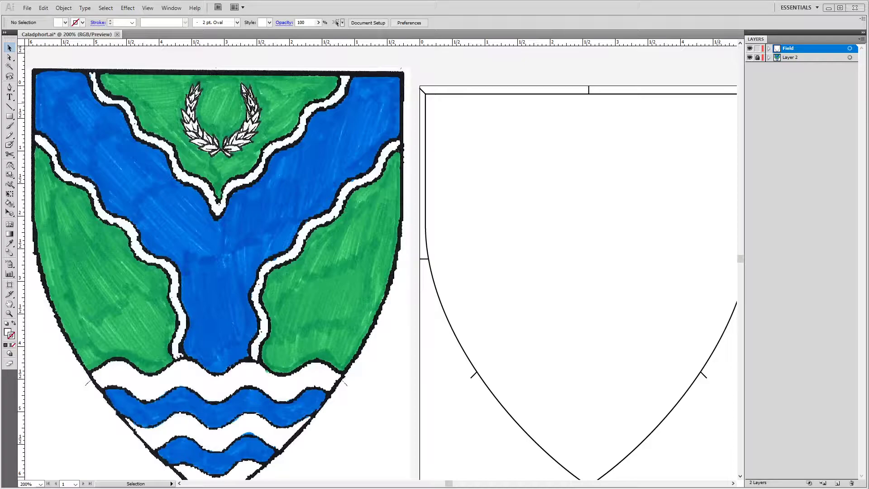
drag(572, 281, 566, 254)
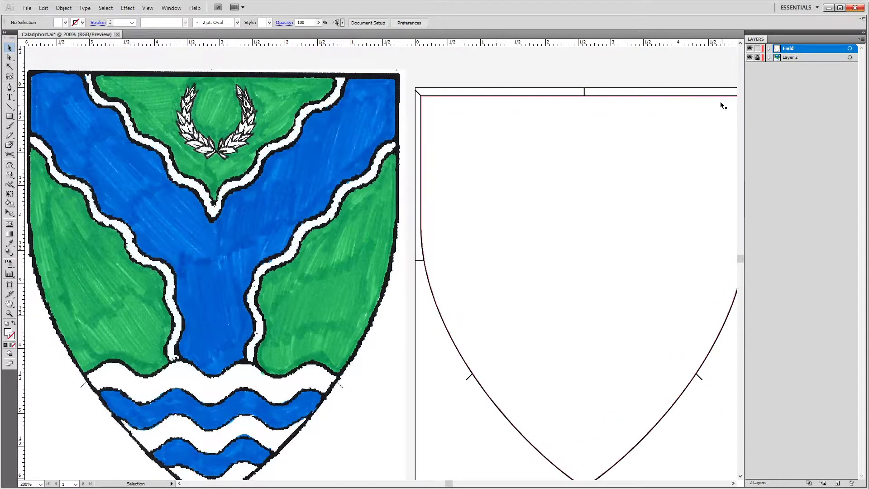
click(767, 49)
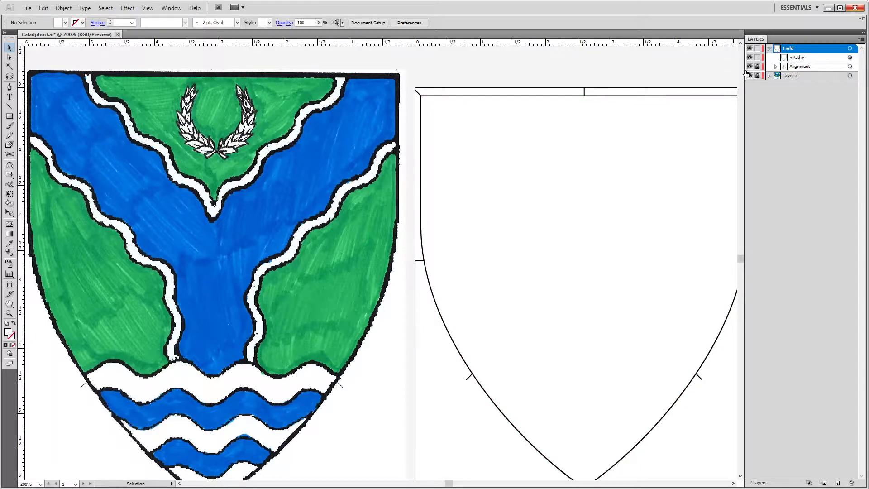
click(750, 57)
drag(475, 323, 440, 339)
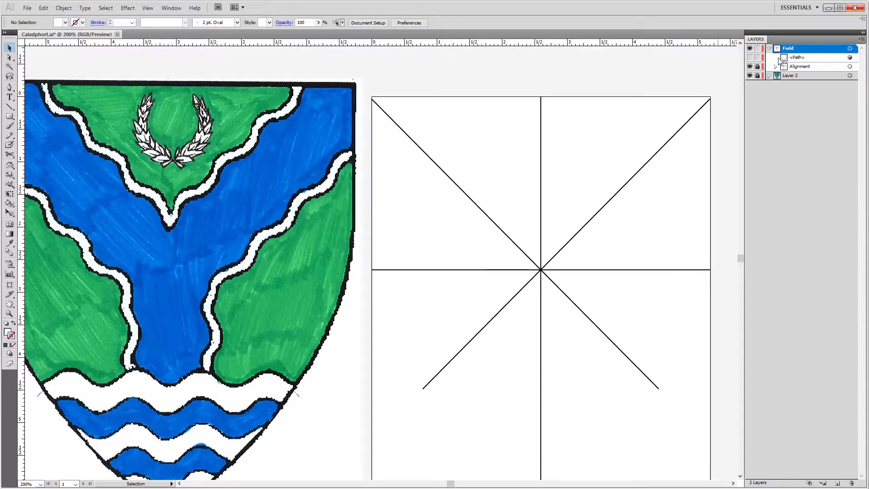
click(750, 58)
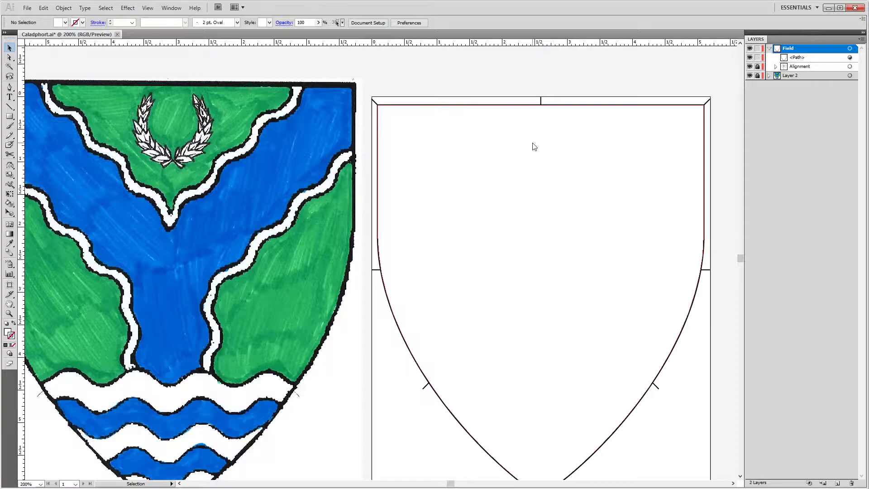
click(770, 48)
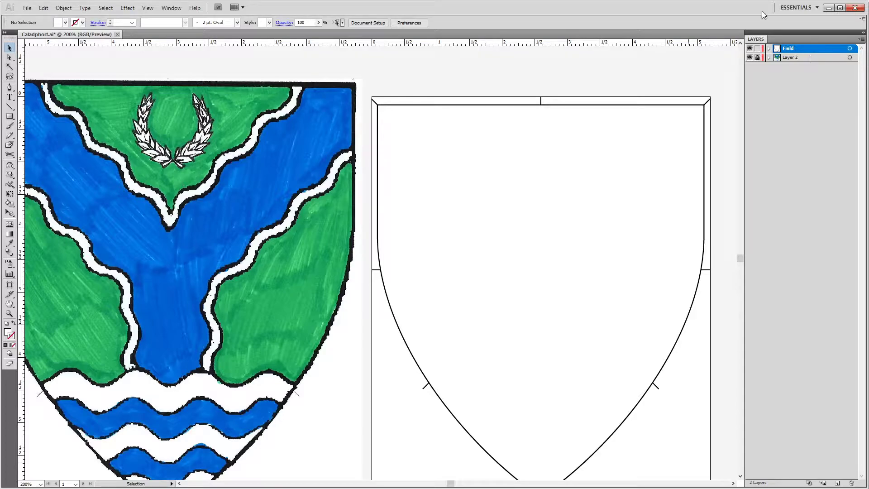
drag(421, 270, 444, 240)
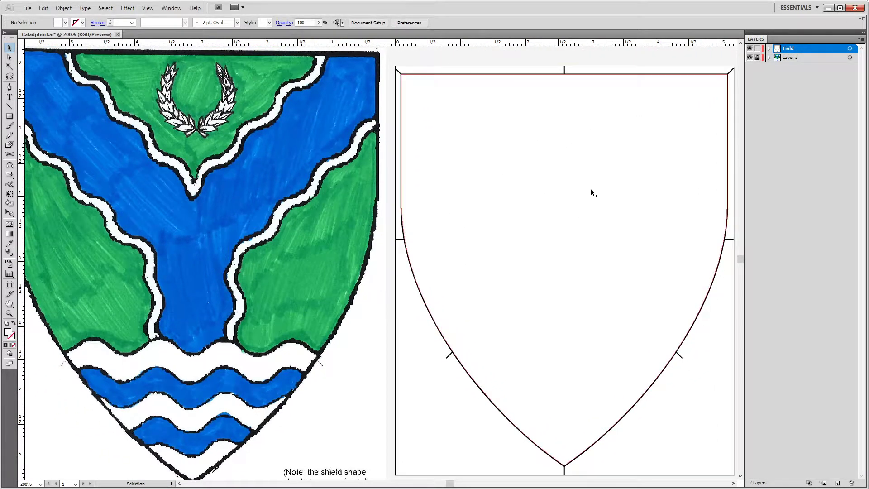
drag(204, 219, 305, 272)
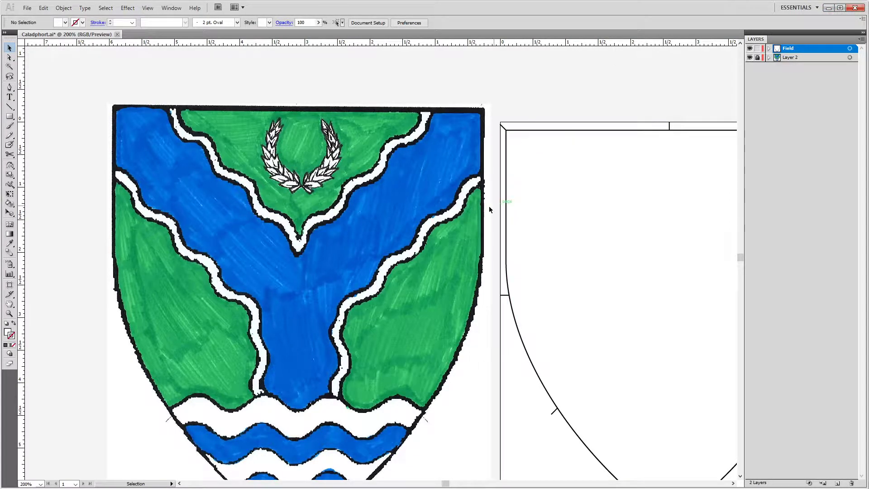
key(a)
key(ctrl+p)
key(Escape)
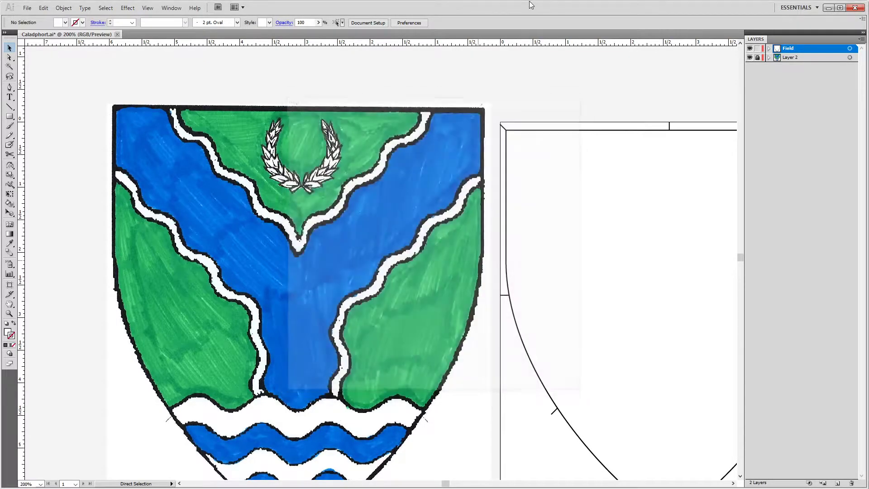
Open Aquaterra Populace Badge.ai from the Barony folder, inspect its wavy lines and close the file.
key(ctrl+o)
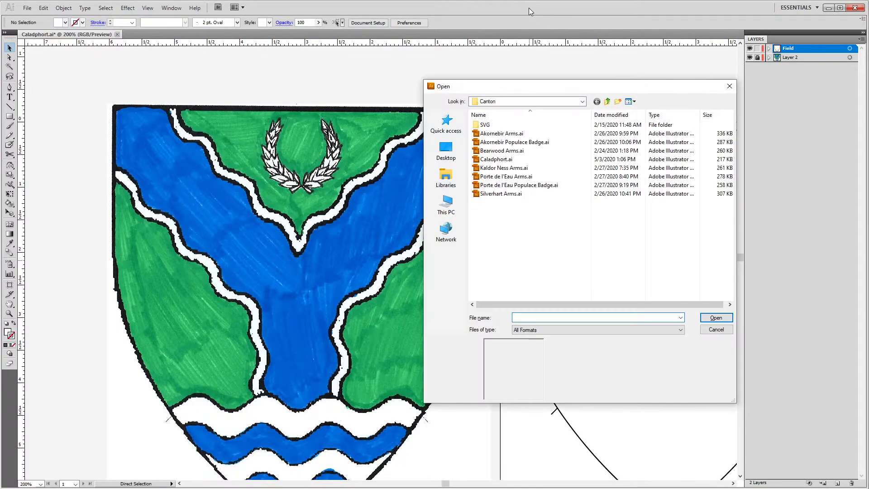
click(597, 102)
double_click(488, 126)
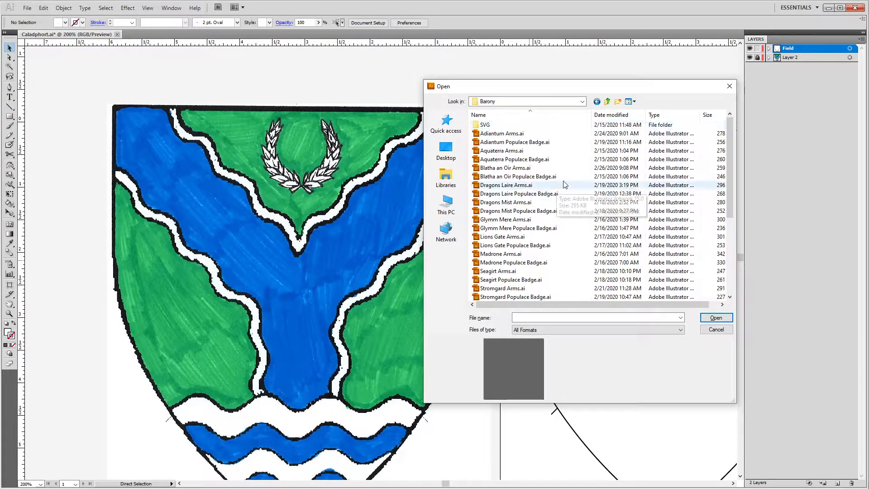
double_click(525, 159)
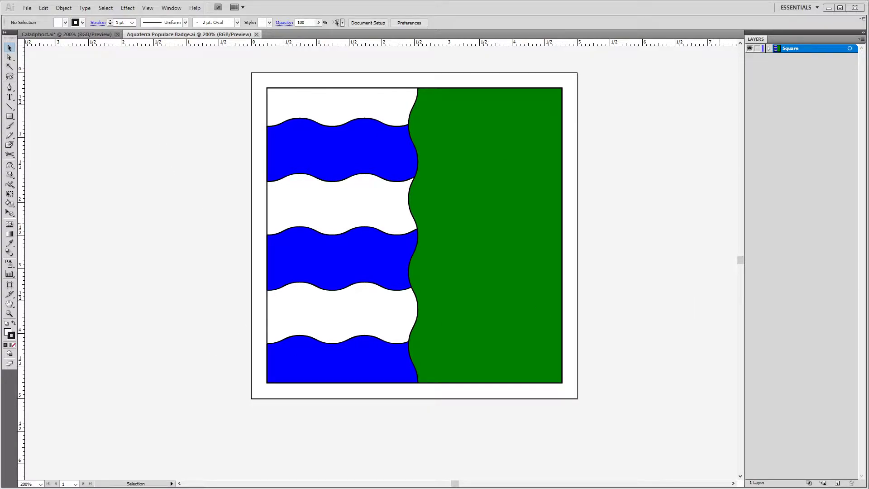
click(256, 34)
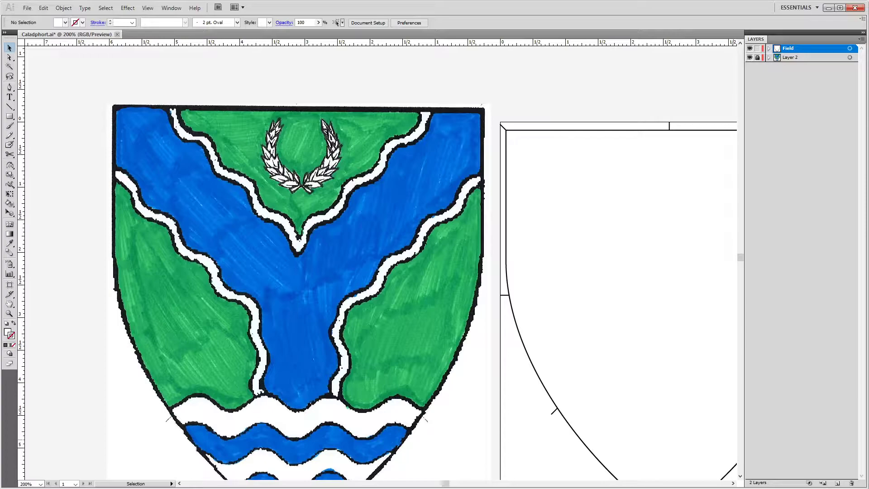
Switch to the web browser and close the An Tir map and Branches pages.
key(alt+Tab)
key(Tab)
key(Tab)
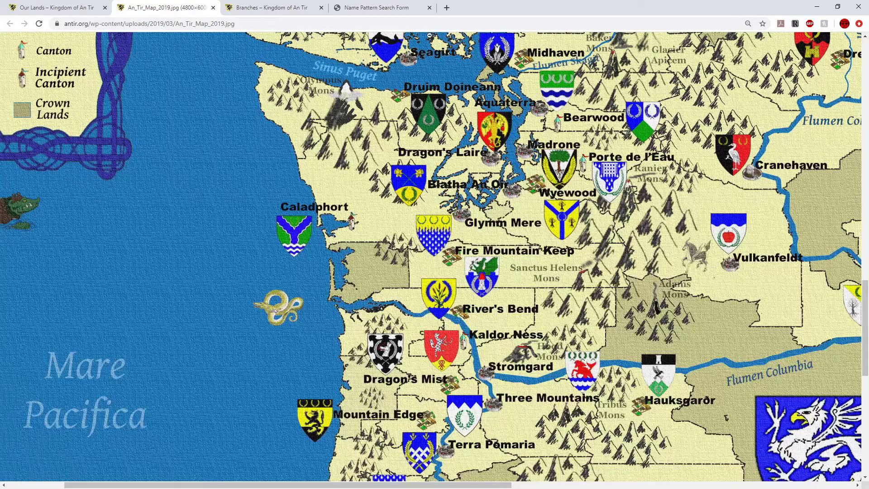
click(213, 7)
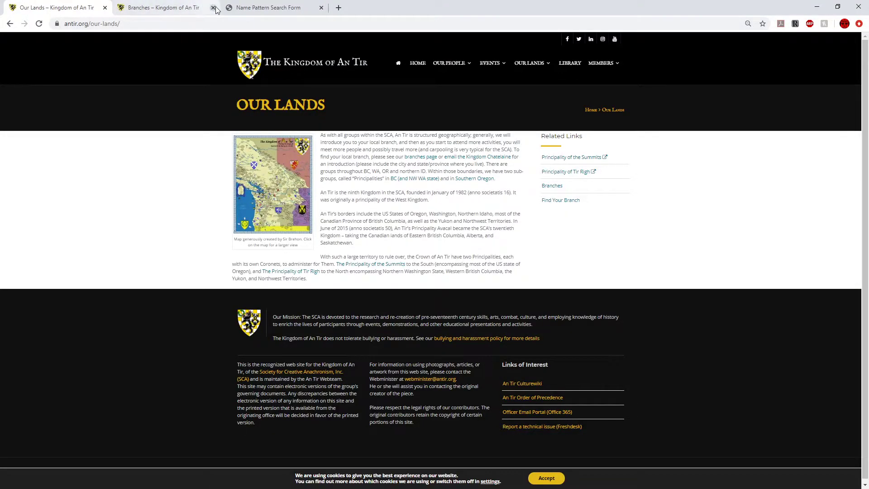
click(213, 7)
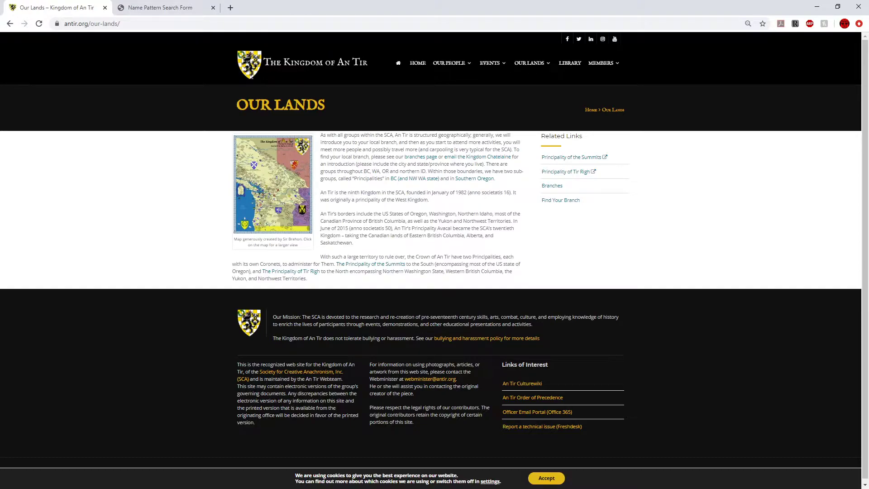
Open heraldicart.org in a new tab and look through the Book of Traceable Heraldic Art's concise index.
key(ctrl+t)
text(herad)
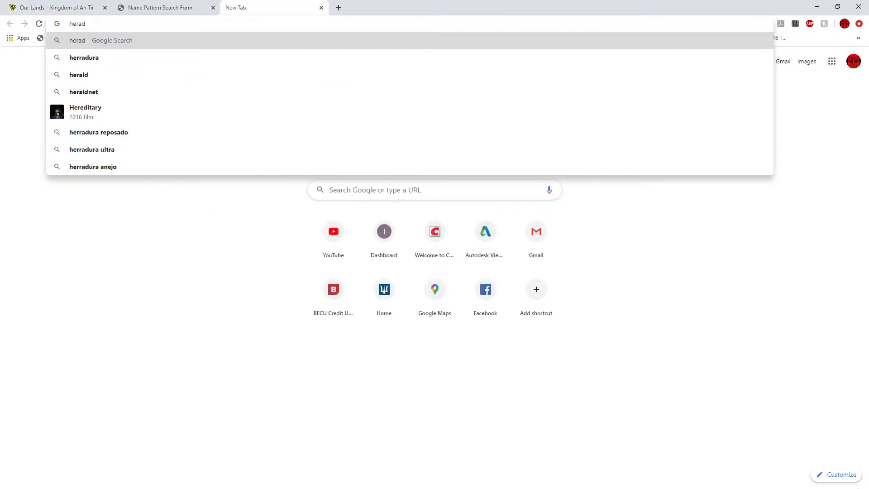
key(BackSpace)
text(ldic)
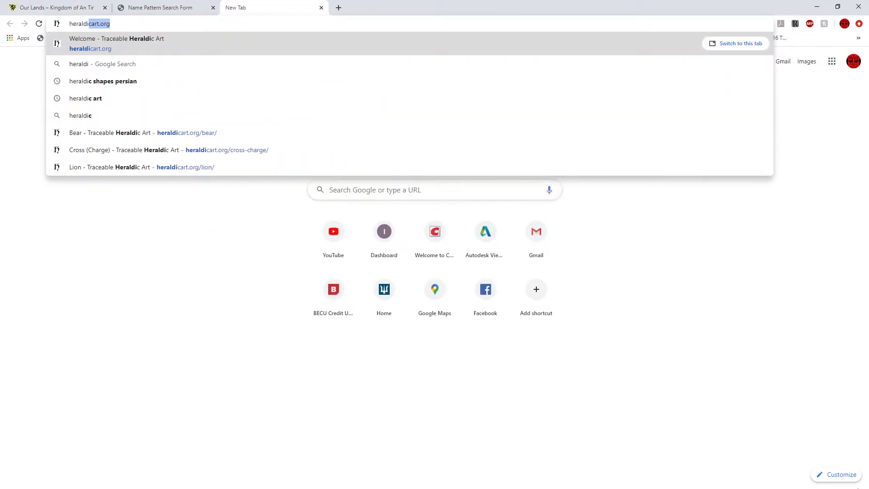
key(Delete)
text(art.org)
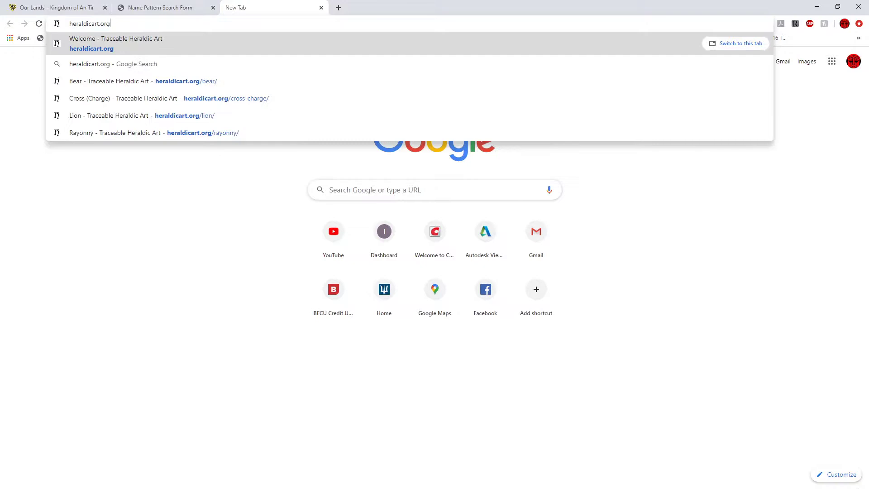
key(Return)
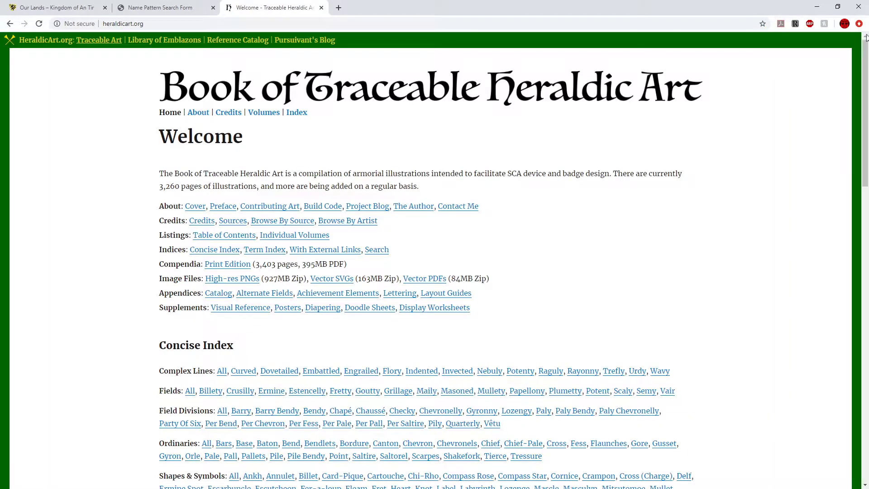
scroll(466, 310, down, 12)
scroll(466, 310, down, 7)
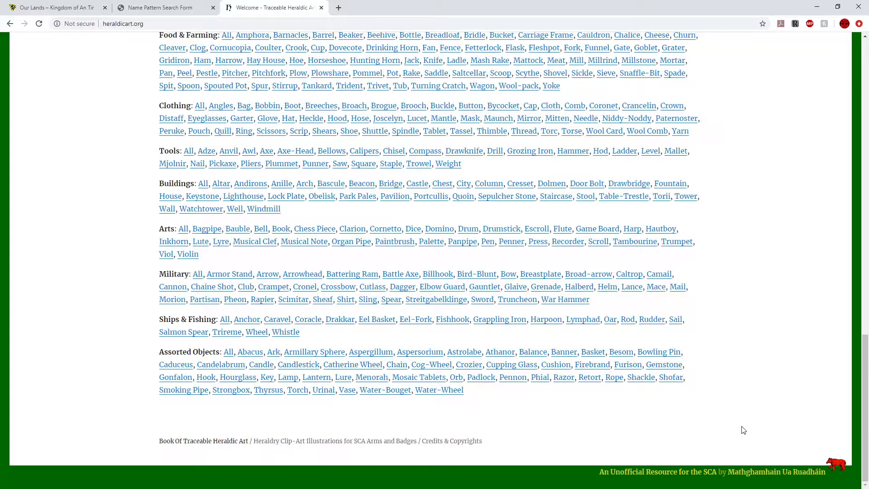
Look through the concise index's object, people, beast and bird categories in the Book of Traceable Heraldic Art.
scroll(730, 411, up, 5)
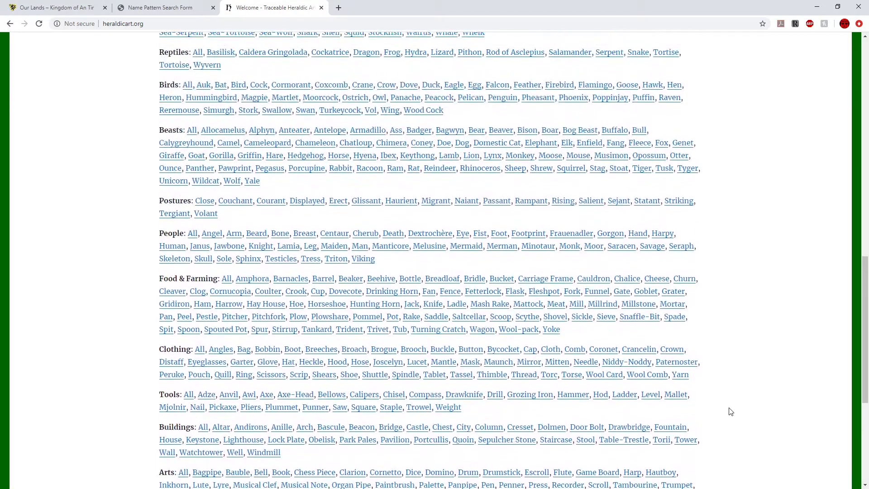
scroll(731, 411, down, 3)
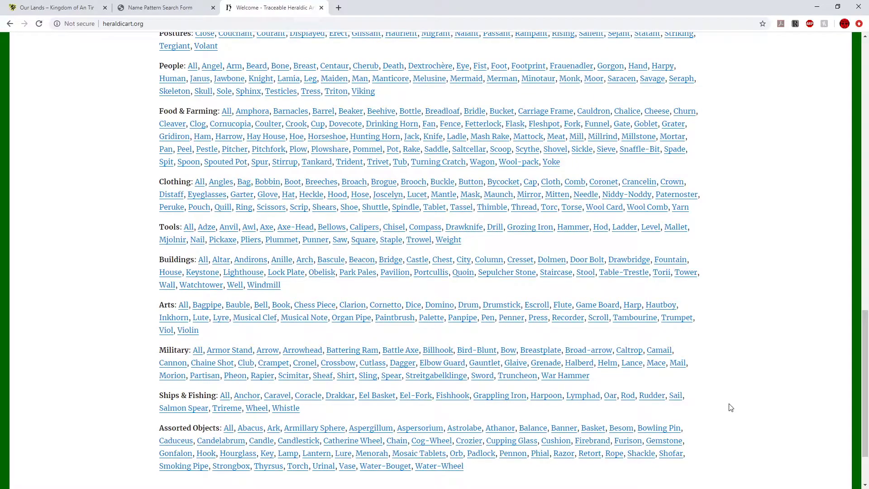
scroll(730, 407, down, 2)
scroll(730, 407, up, 3)
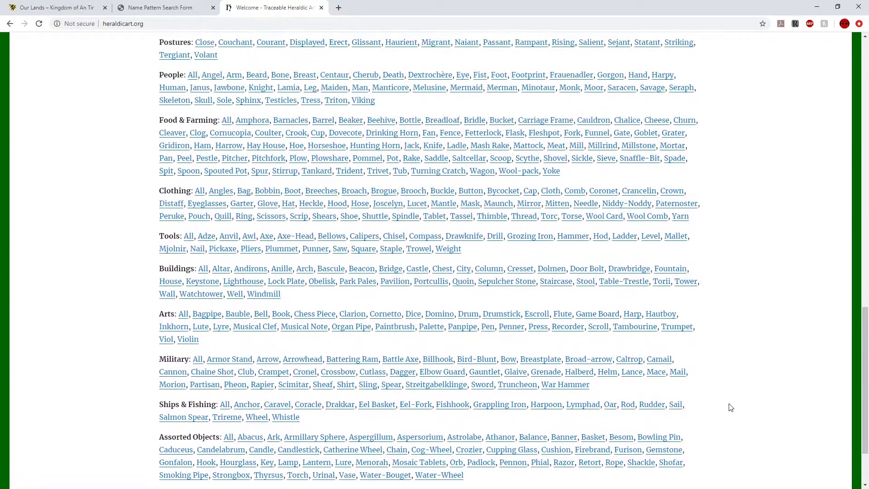
scroll(730, 407, down, 4)
scroll(730, 400, up, 3)
scroll(729, 401, up, 3)
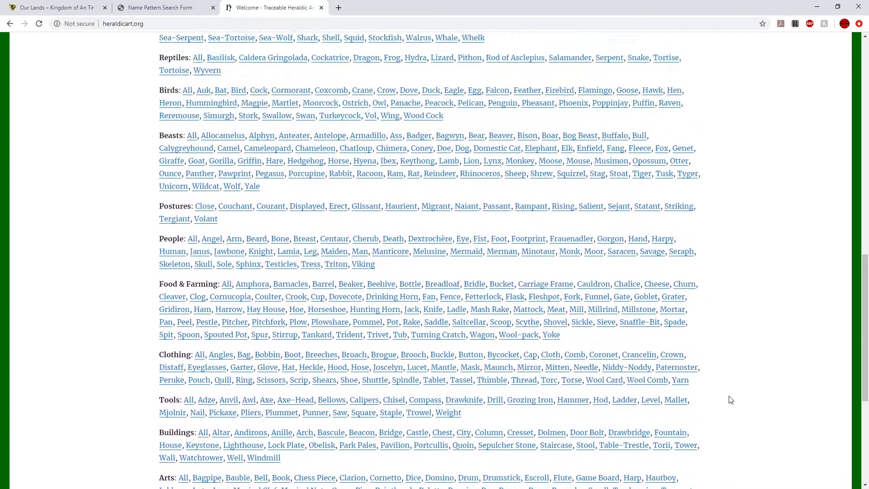
scroll(234, 202, down, 1)
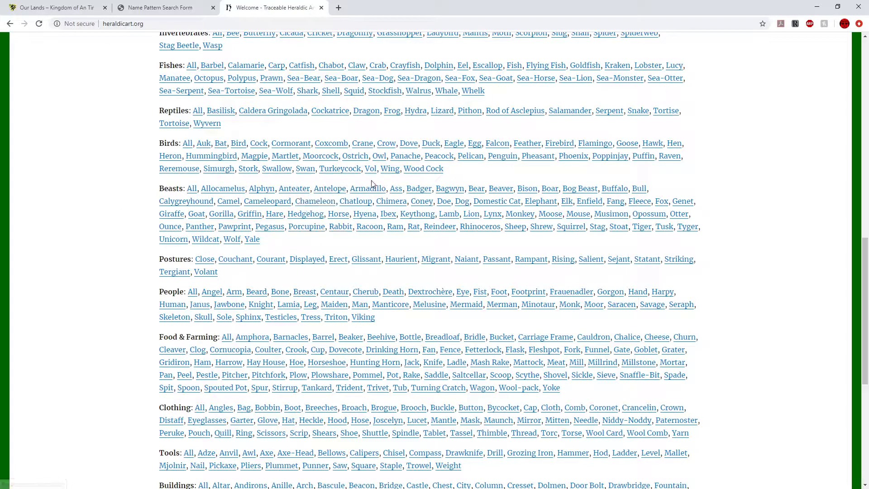
Open the Dog page from the Beasts category and look through its traceable postures from Couchant to Rampant Regardant.
click(461, 206)
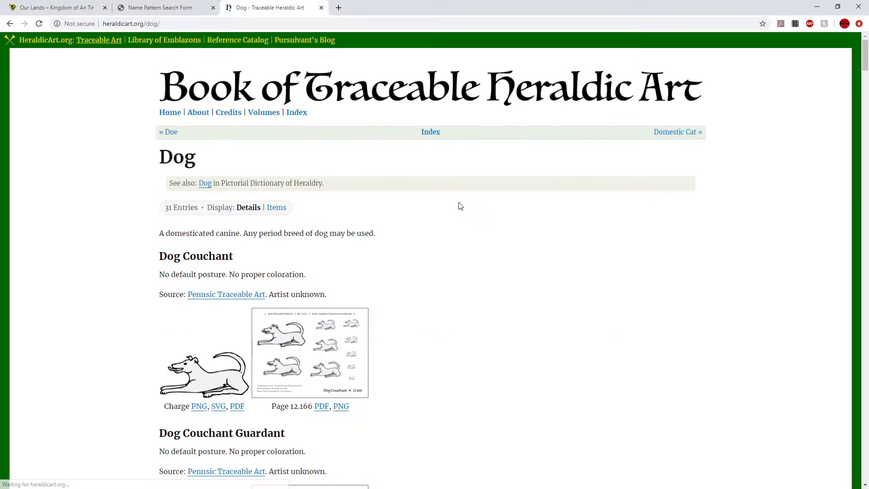
scroll(433, 214, down, 3)
scroll(261, 269, down, 6)
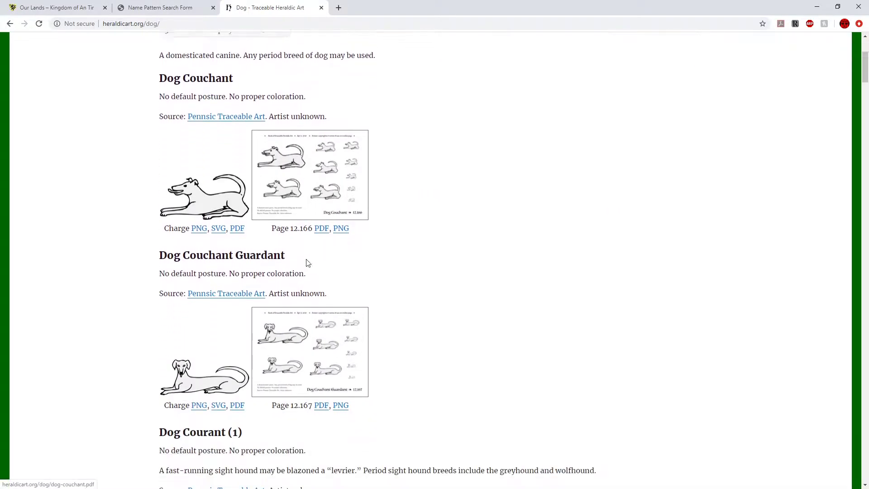
scroll(260, 268, down, 6)
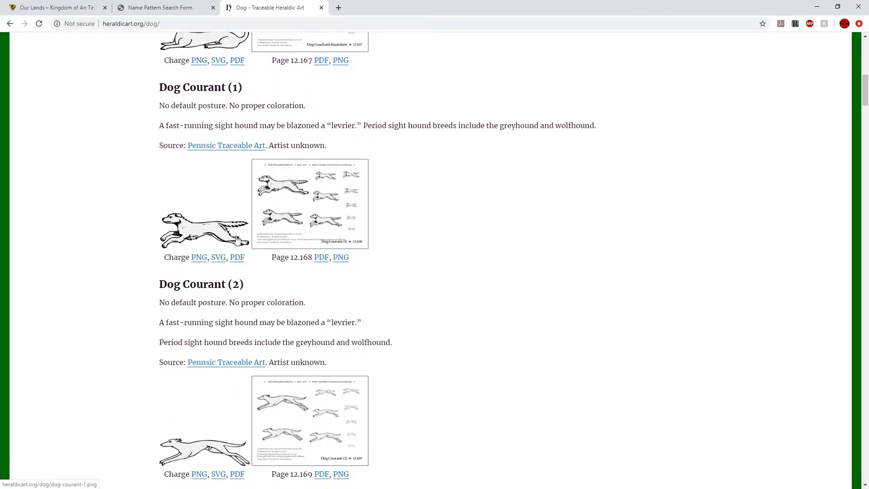
scroll(242, 289, down, 6)
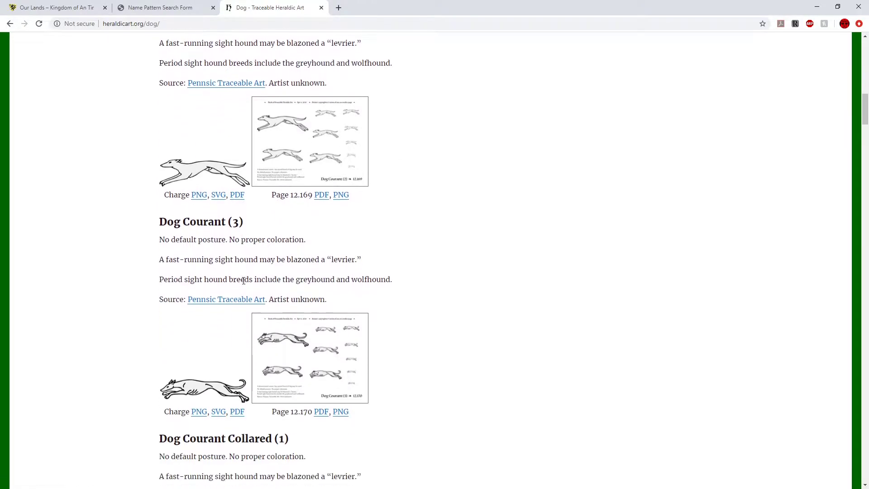
scroll(208, 329, down, 5)
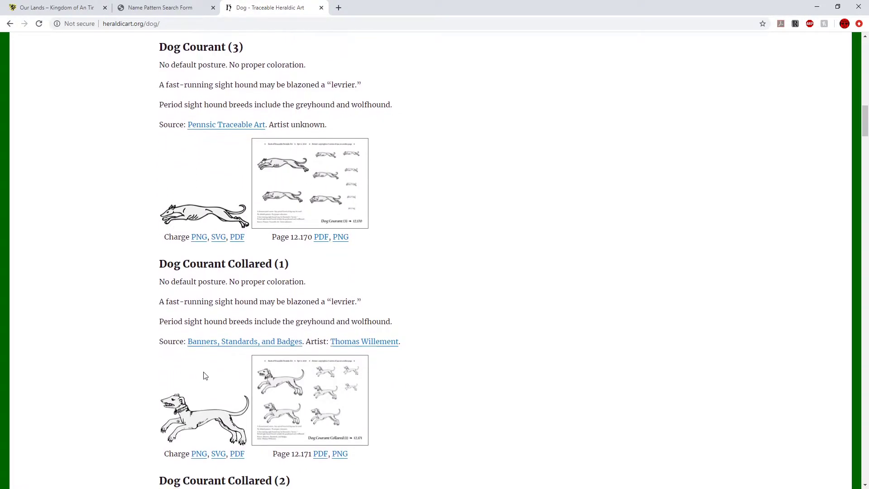
scroll(291, 372, down, 5)
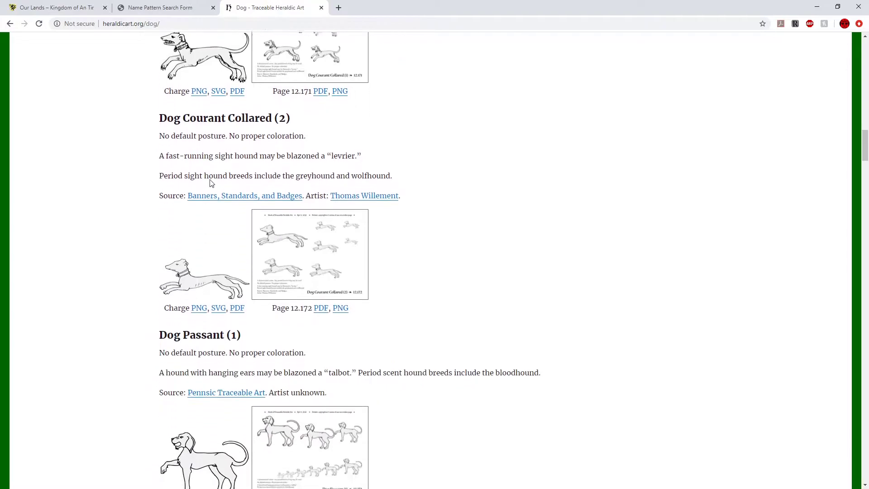
scroll(309, 272, down, 5)
scroll(267, 231, up, 3)
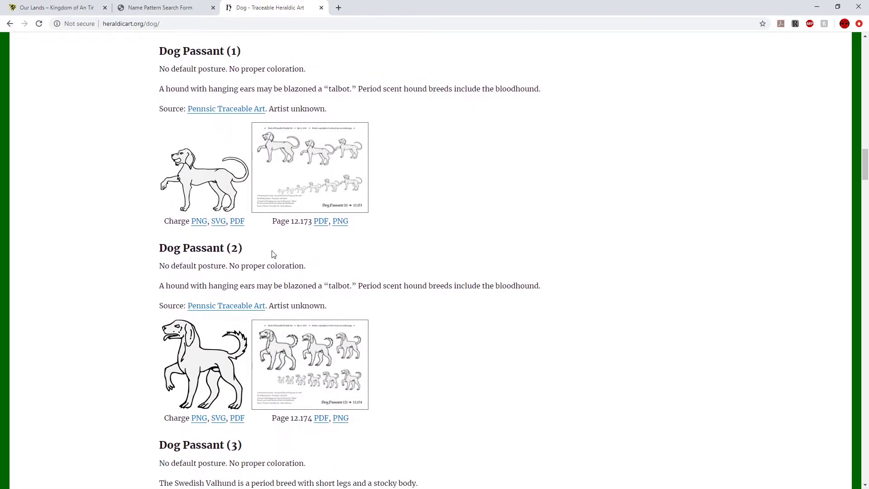
scroll(266, 361, down, 5)
scroll(266, 362, down, 10)
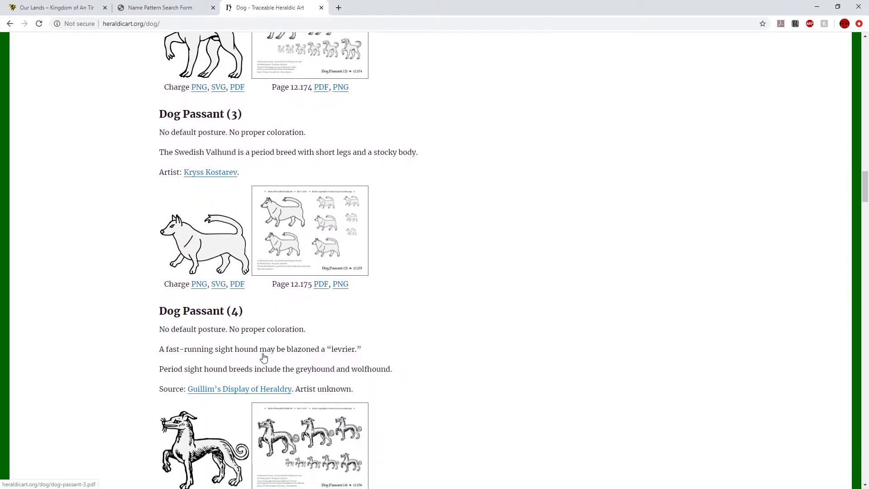
scroll(264, 356, down, 8)
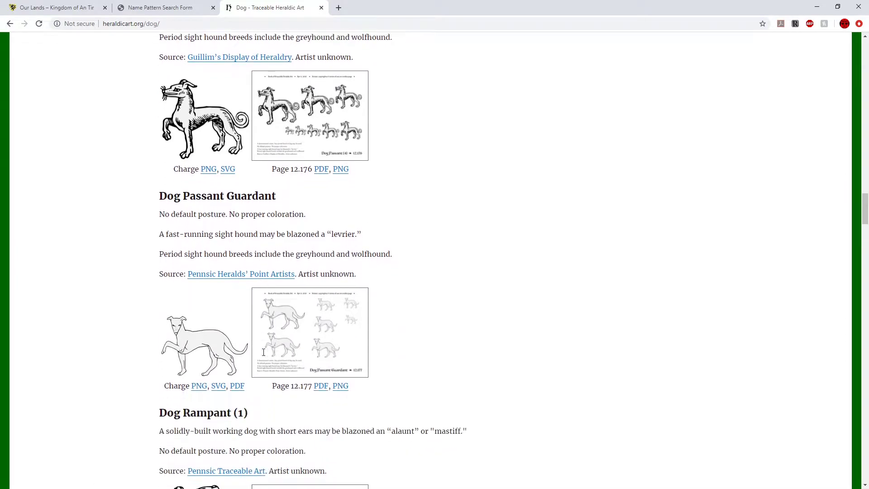
scroll(264, 354, down, 17)
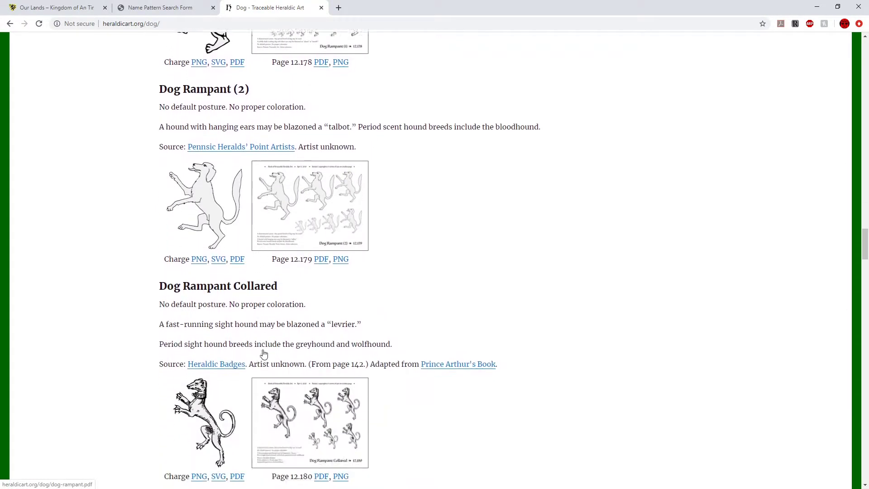
scroll(265, 353, down, 2)
scroll(264, 351, up, 2)
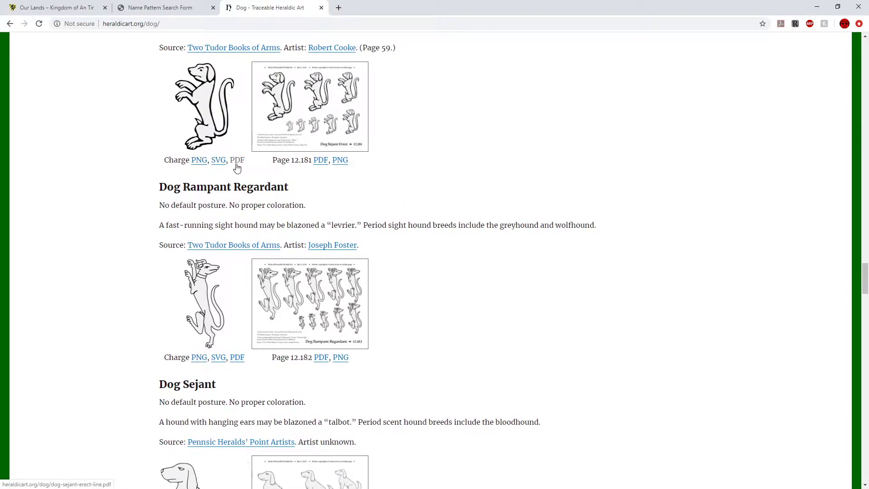
View the full-page PDF of Dog Sejant Erect, and return through the Dog page to the concise index.
click(328, 162)
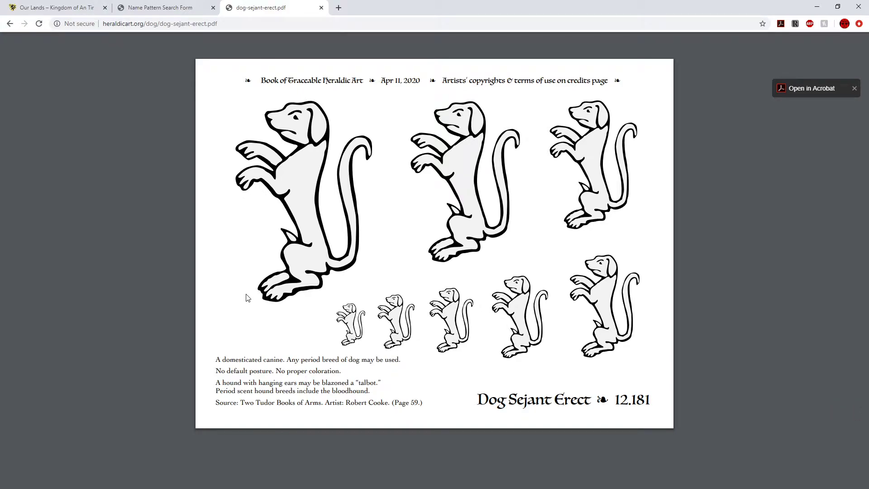
key(alt+Left)
scroll(317, 362, down, 10)
scroll(353, 375, up, 15)
scroll(353, 376, up, 20)
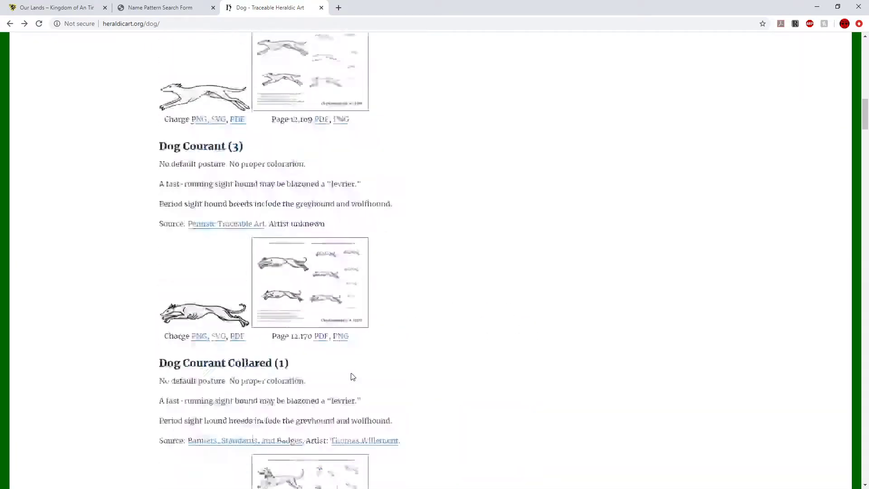
key(alt+Left)
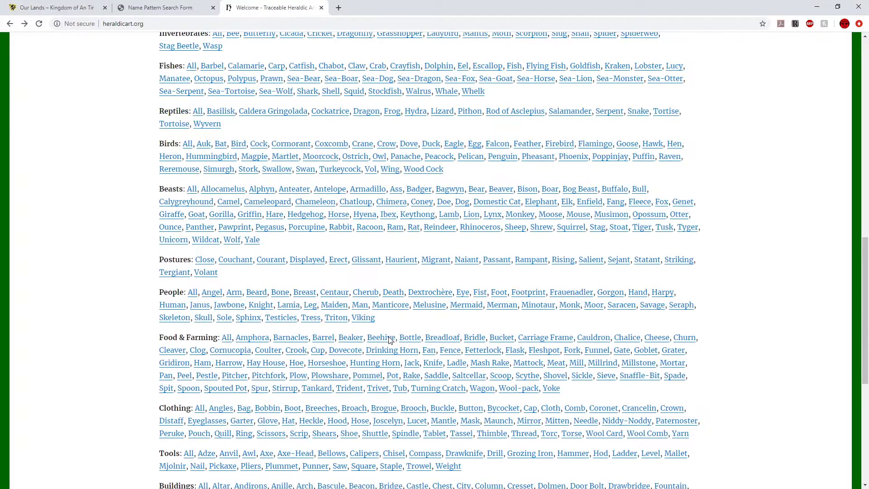
Find Dove in the index's Birds category, look over its traceable drawings and return to the index.
scroll(388, 339, up, 15)
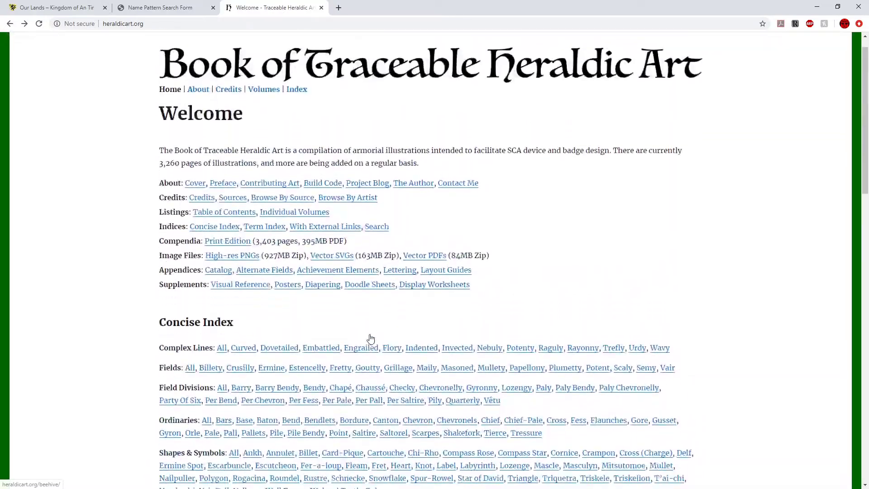
scroll(369, 337, down, 2)
click(369, 335)
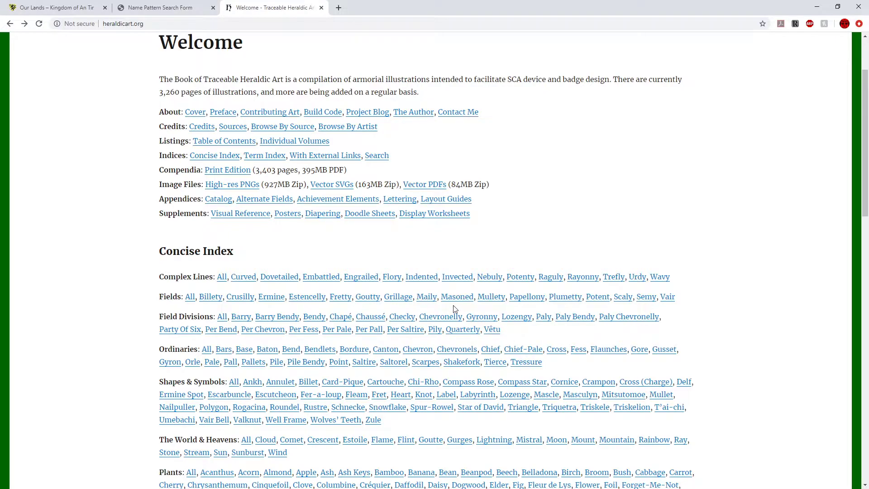
scroll(458, 312, down, 2)
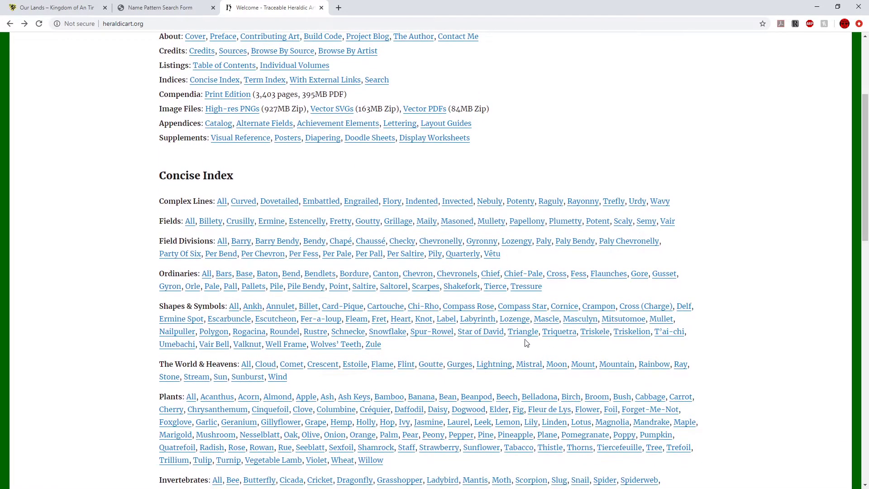
scroll(226, 398, down, 4)
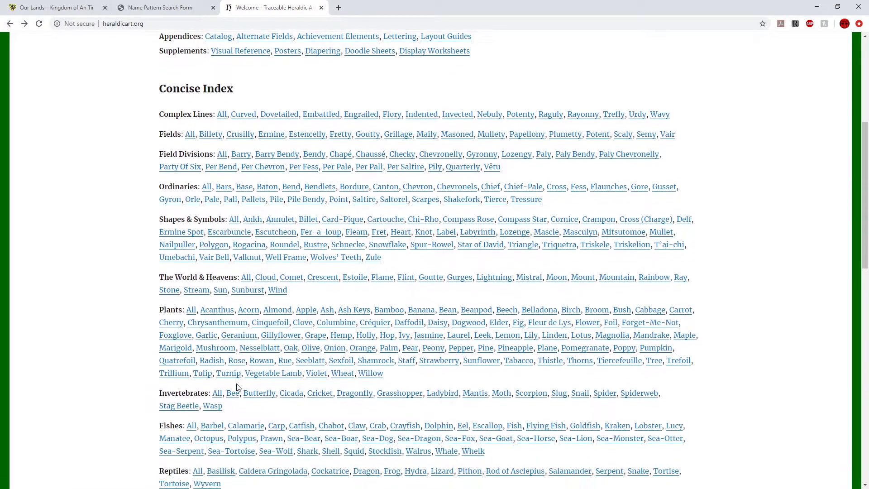
scroll(362, 388, down, 1)
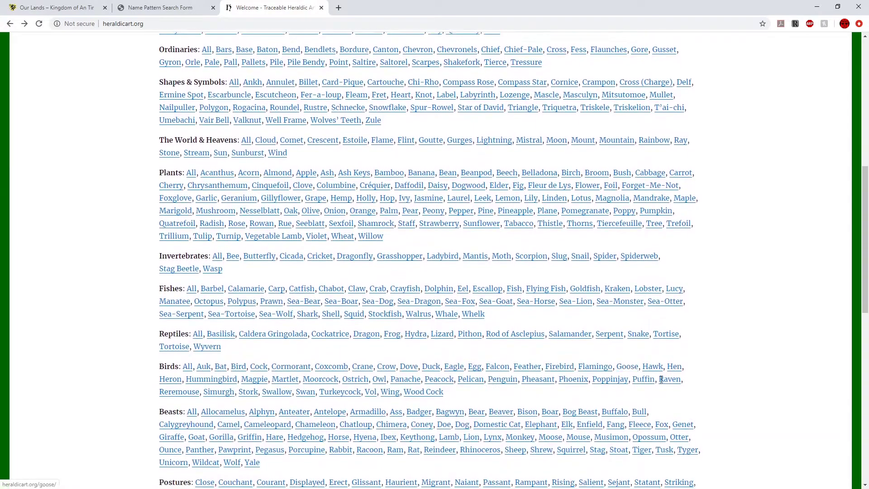
click(409, 365)
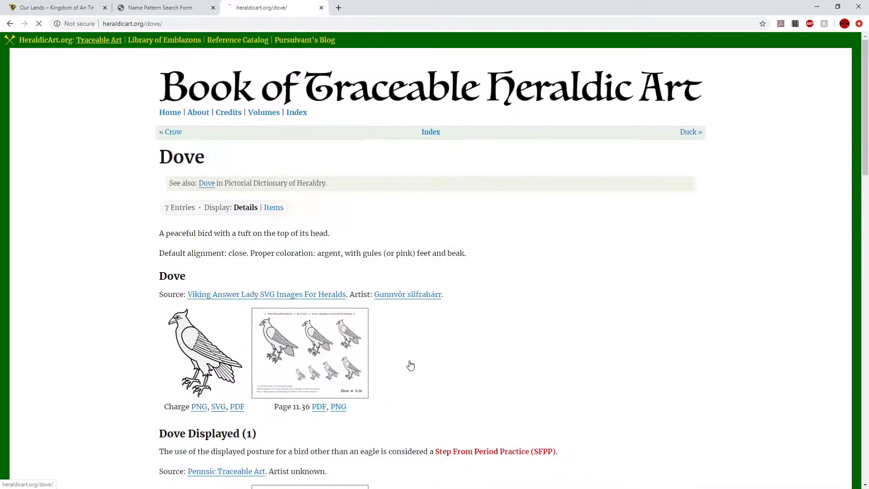
scroll(378, 340, down, 5)
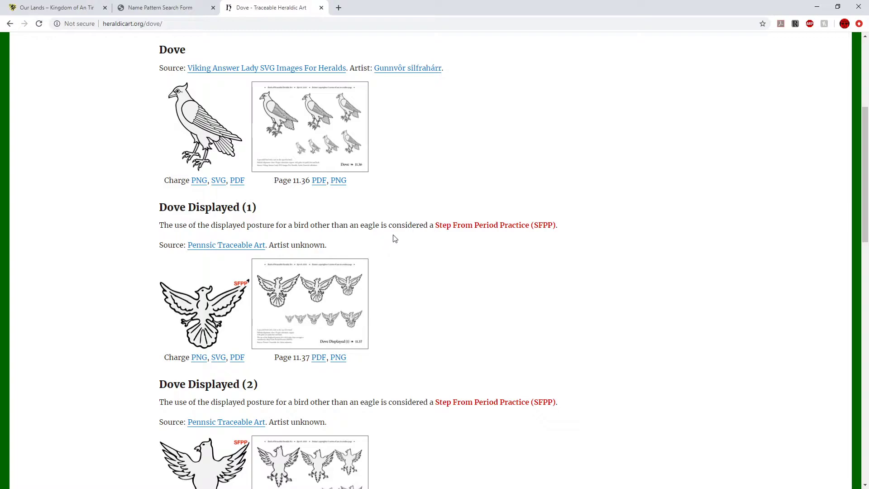
scroll(437, 249, down, 13)
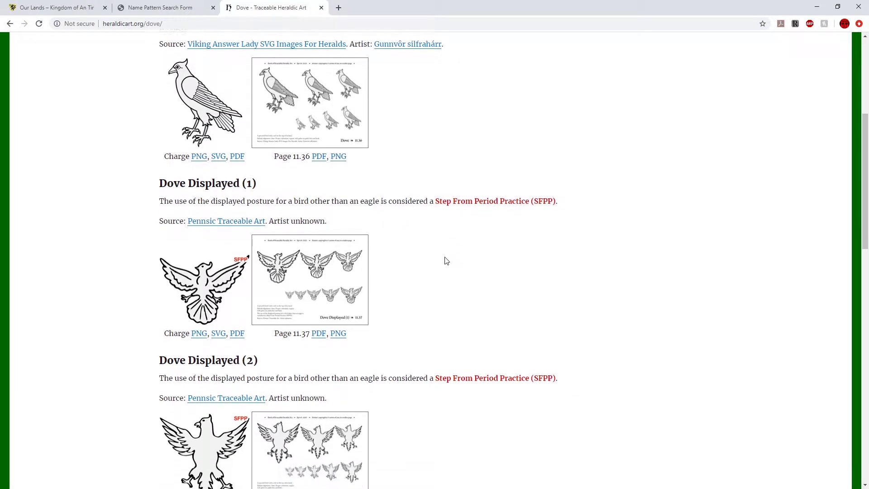
key(alt+Left)
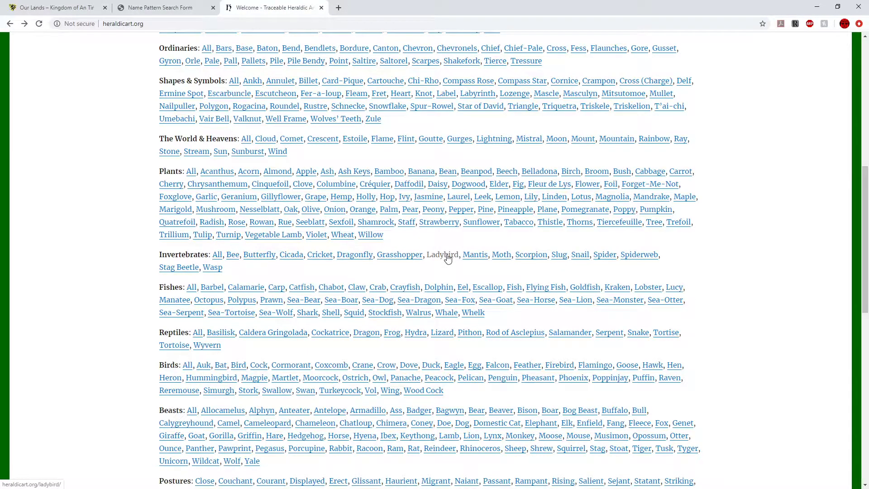
View the Bog Beast page from the Beasts category and return to the concise index.
scroll(448, 258, up, 2)
scroll(552, 437, down, 8)
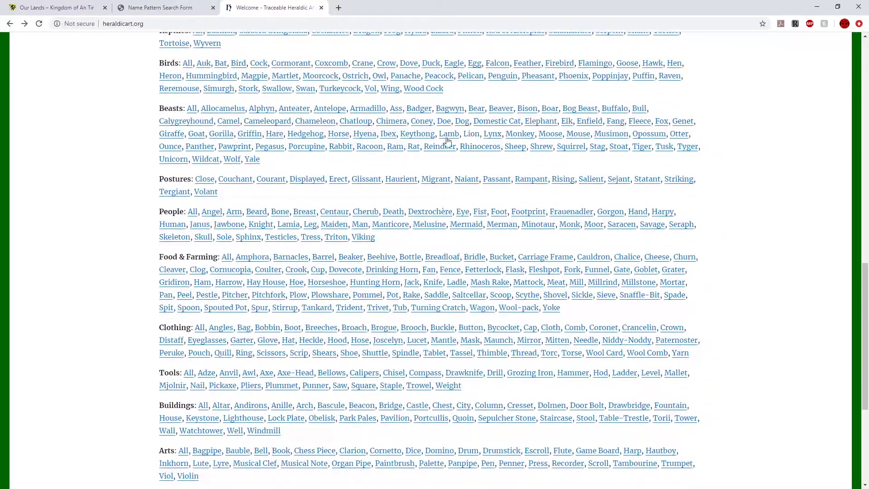
click(572, 110)
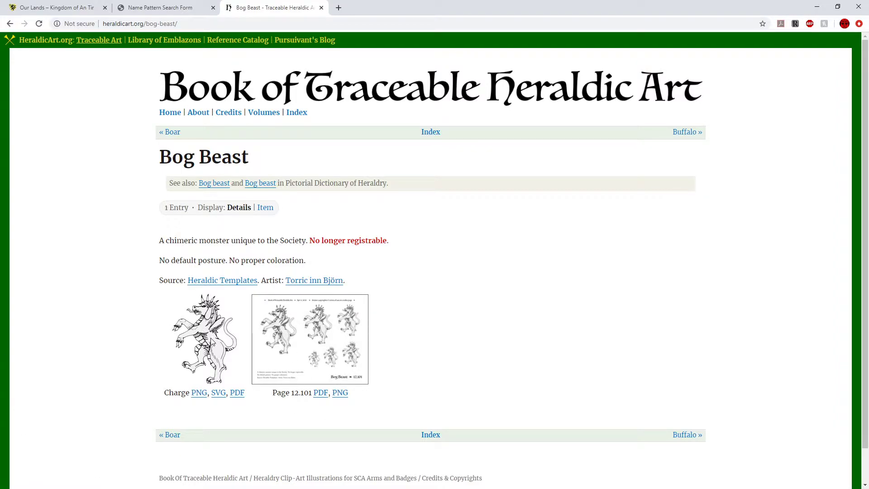
key(alt+Left)
key(alt+Left)
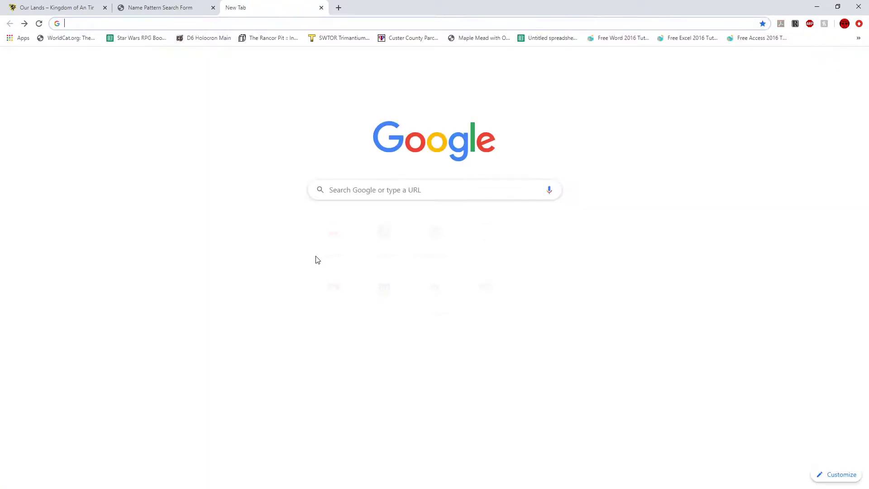
key(alt+Right)
Open the Wavy page from the Complex Lines category and look through the first wavy line entries.
scroll(436, 284, up, 15)
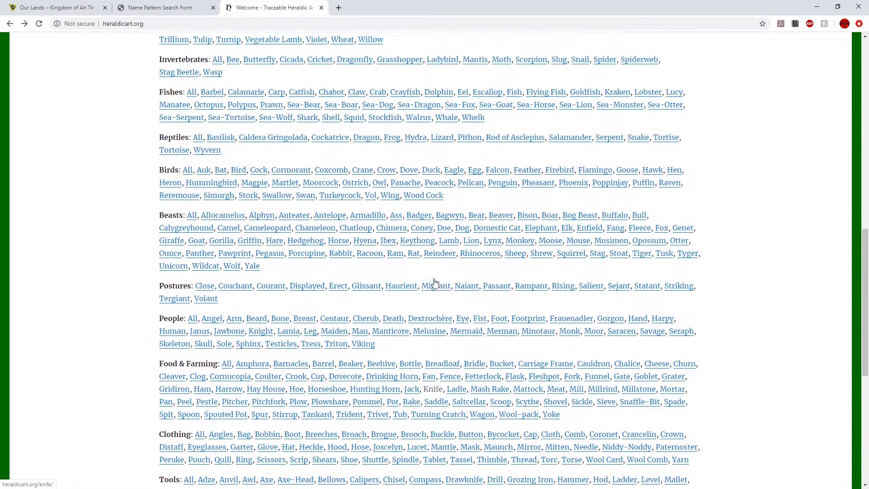
scroll(439, 272, down, 3)
click(659, 226)
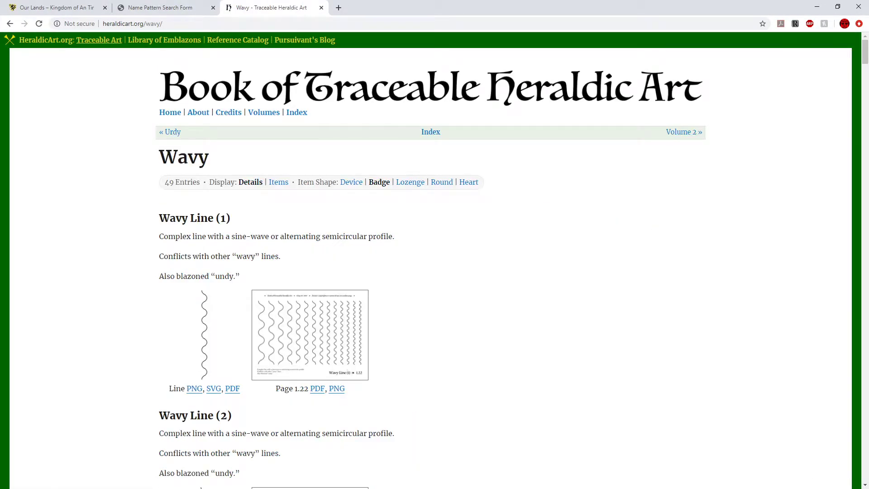
scroll(163, 281, down, 5)
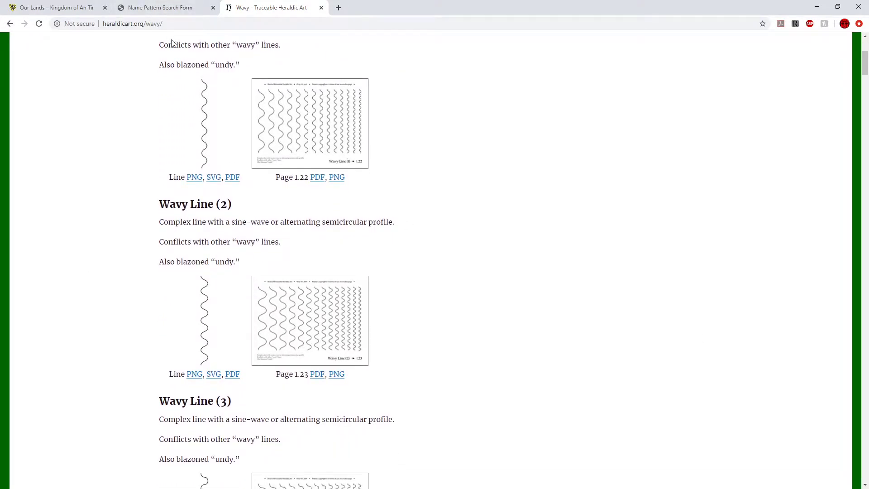
scroll(209, 131, down, 6)
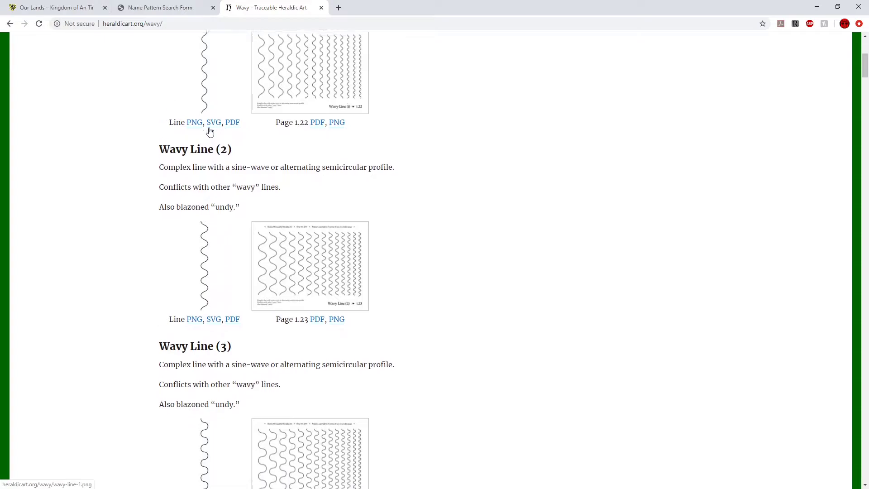
Look through the wavy field divisions, barry, paly and bend entries on the Wavy page and return to Wavy Line (1).
scroll(209, 131, down, 6)
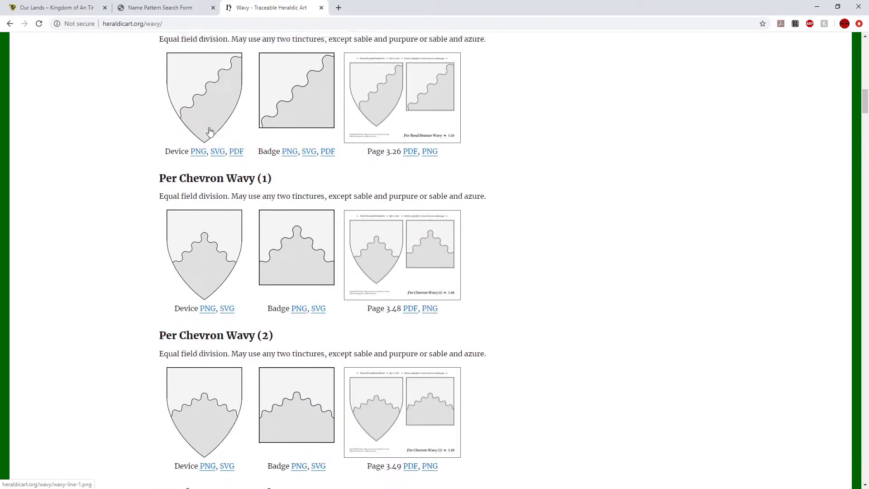
scroll(209, 131, down, 16)
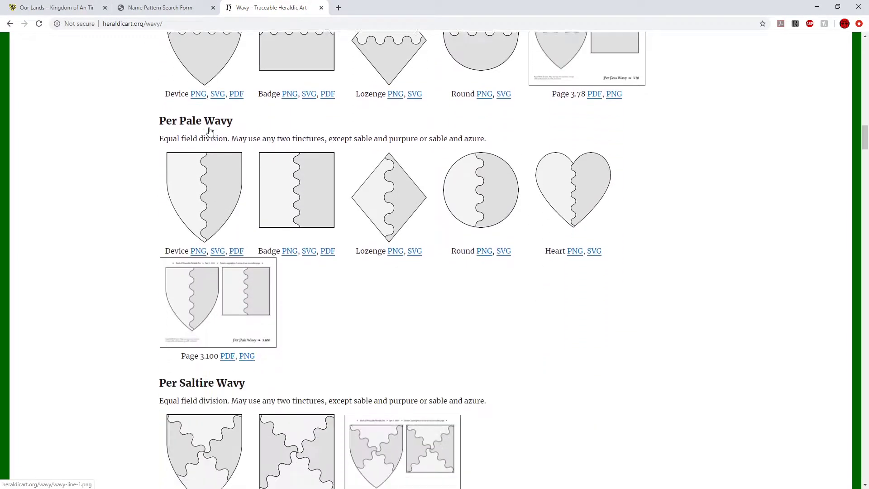
scroll(210, 132, down, 4)
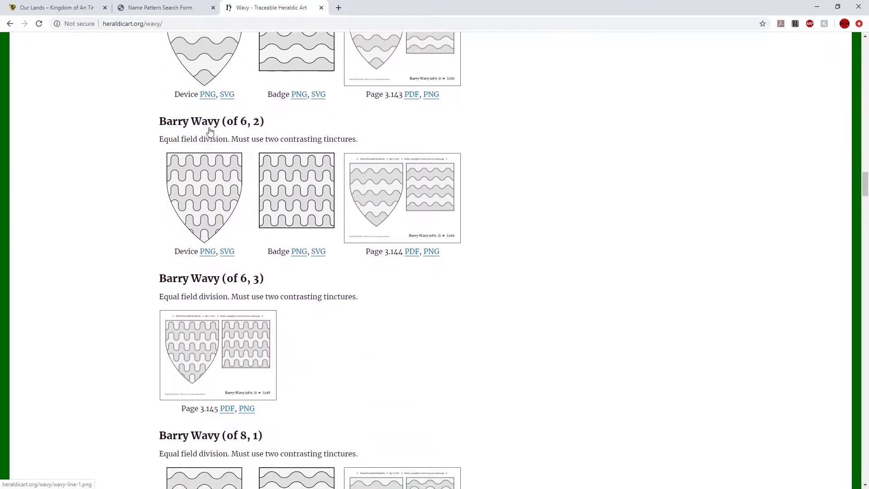
scroll(209, 131, down, 11)
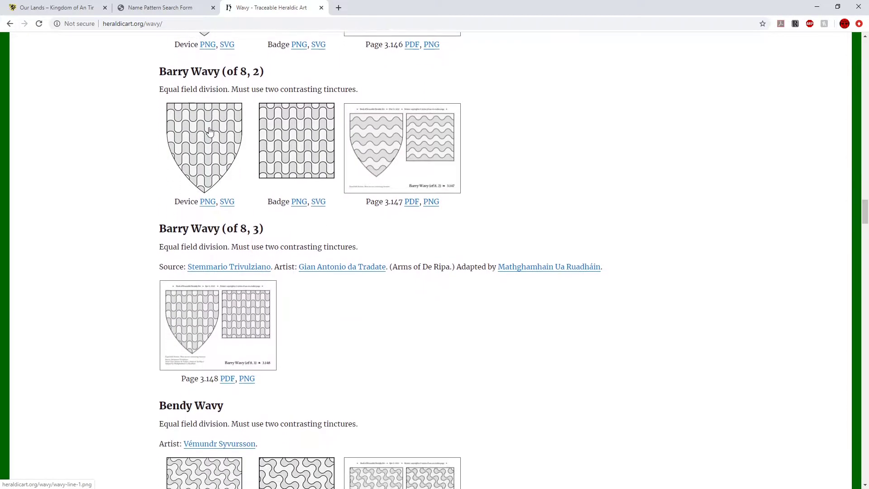
scroll(210, 131, down, 6)
scroll(209, 131, down, 20)
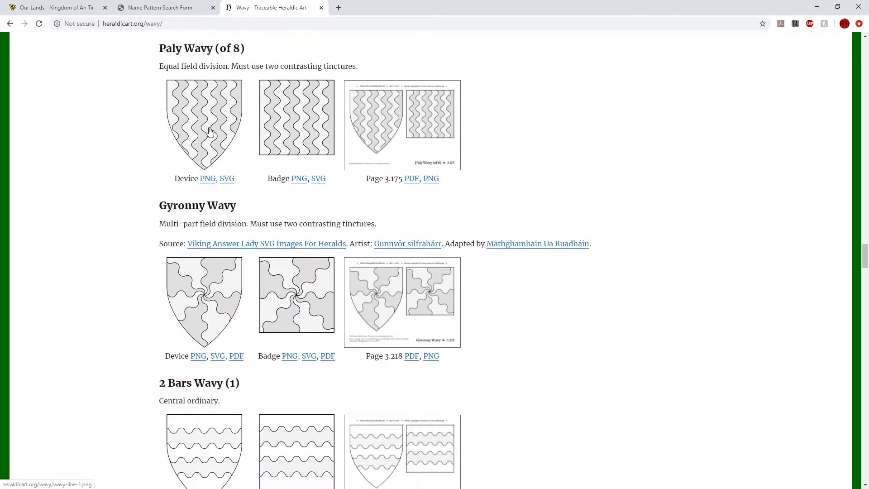
scroll(210, 131, down, 7)
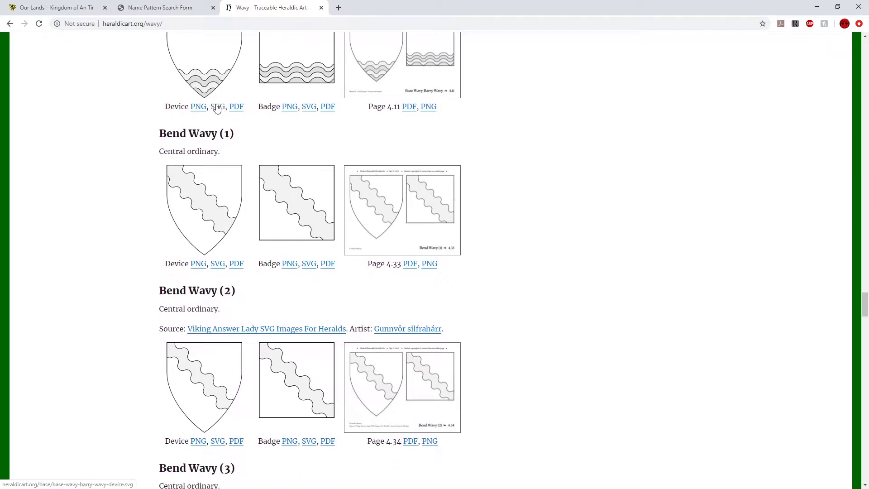
scroll(210, 128, up, 20)
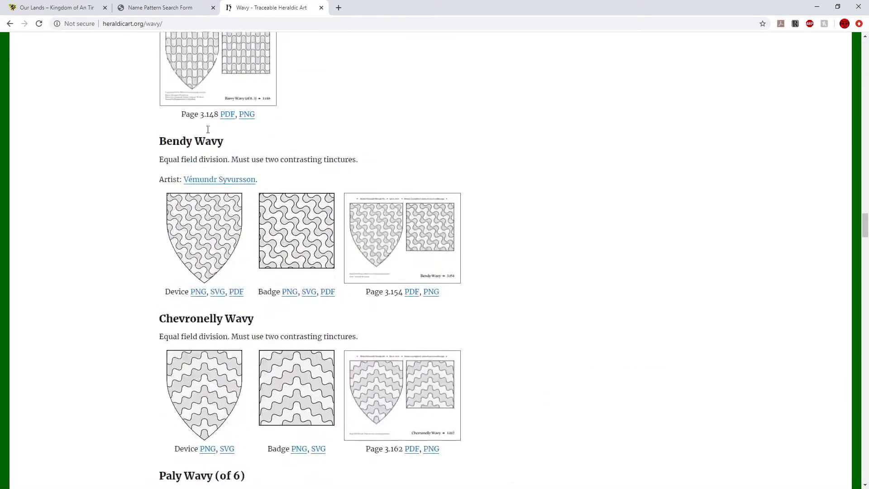
scroll(208, 129, up, 20)
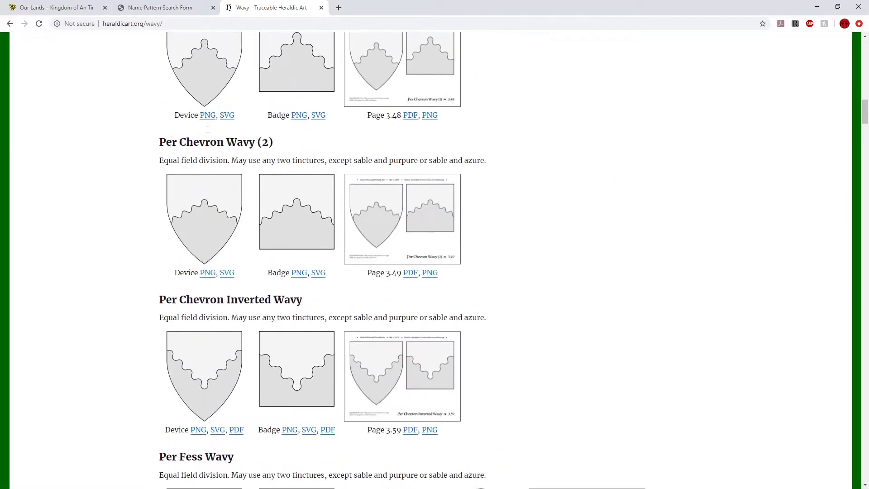
scroll(208, 129, up, 20)
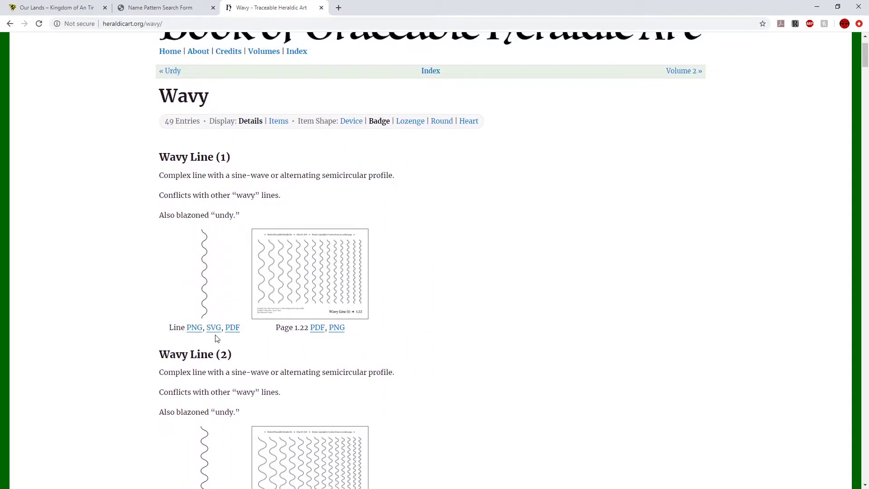
Save the Wavy Line (1) SVG as wavy-line-1.svg in the HeraldicArt folder inside Digital Art on the GORGES (P:) drive.
click(213, 329)
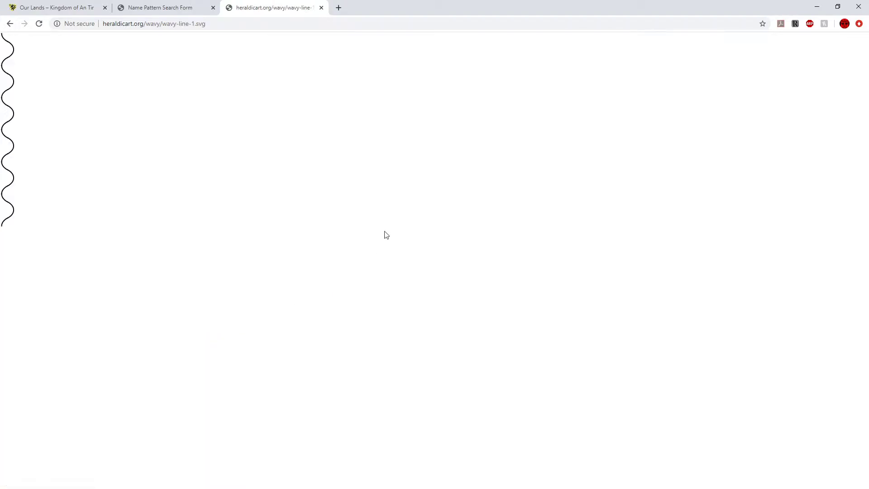
right_click(11, 154)
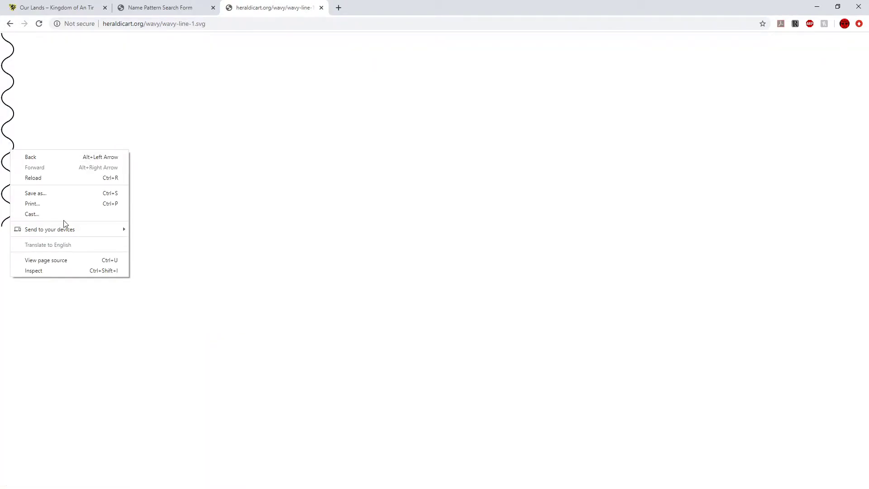
click(48, 192)
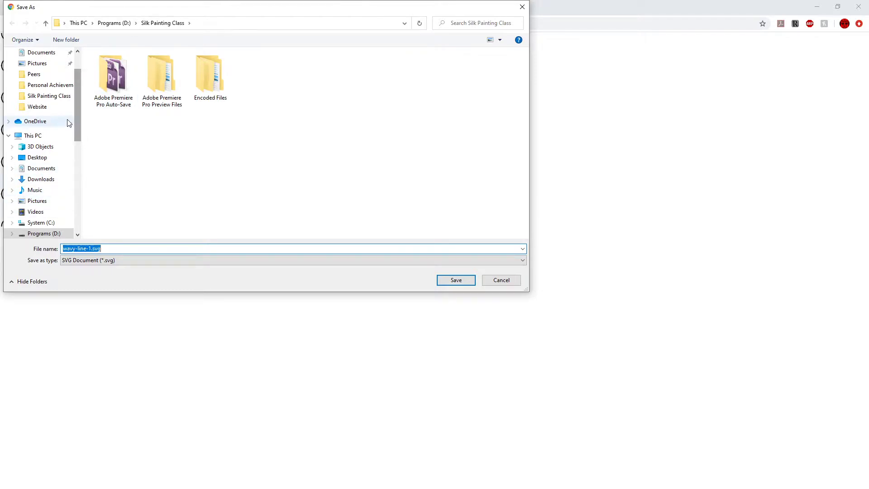
scroll(64, 128, up, 2)
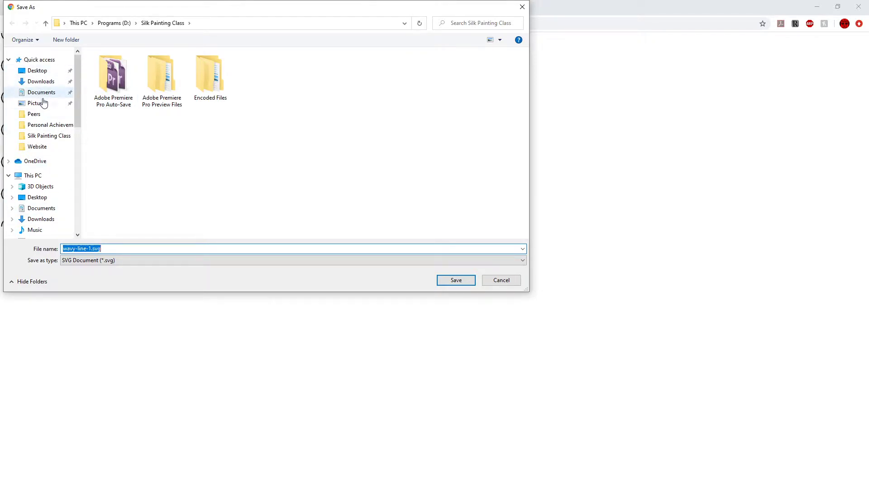
scroll(32, 209, down, 2)
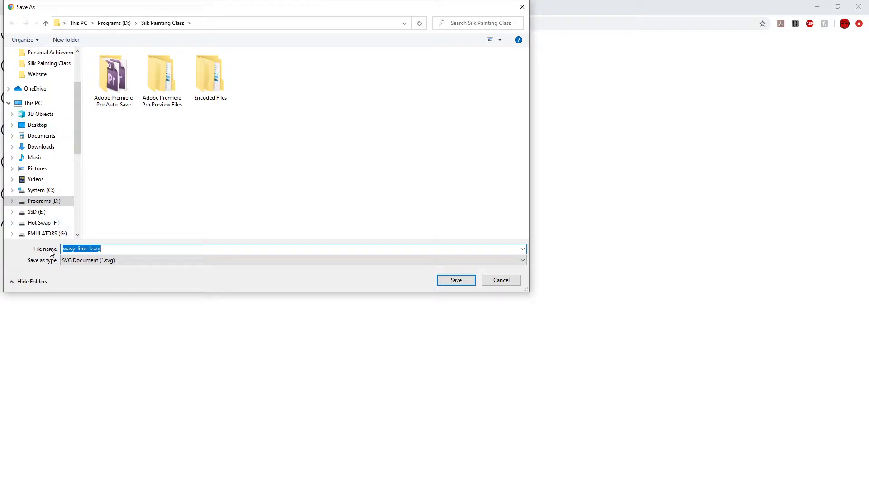
scroll(48, 227, down, 2)
click(49, 221)
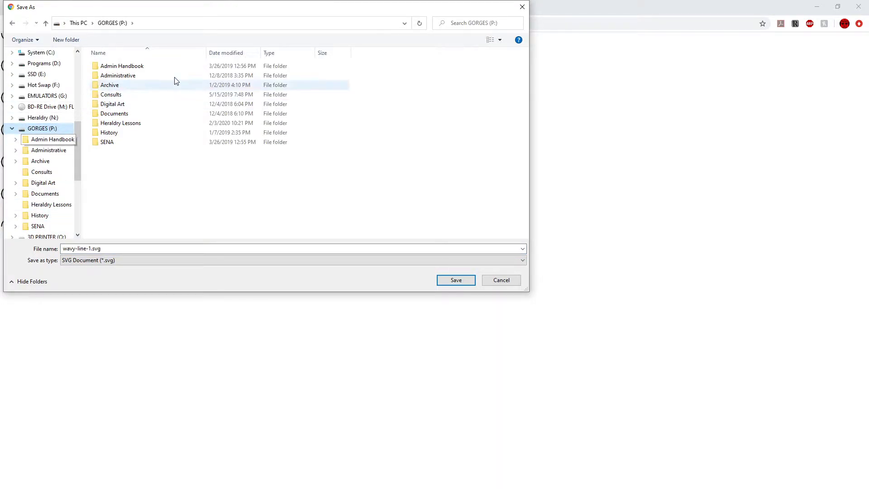
double_click(115, 104)
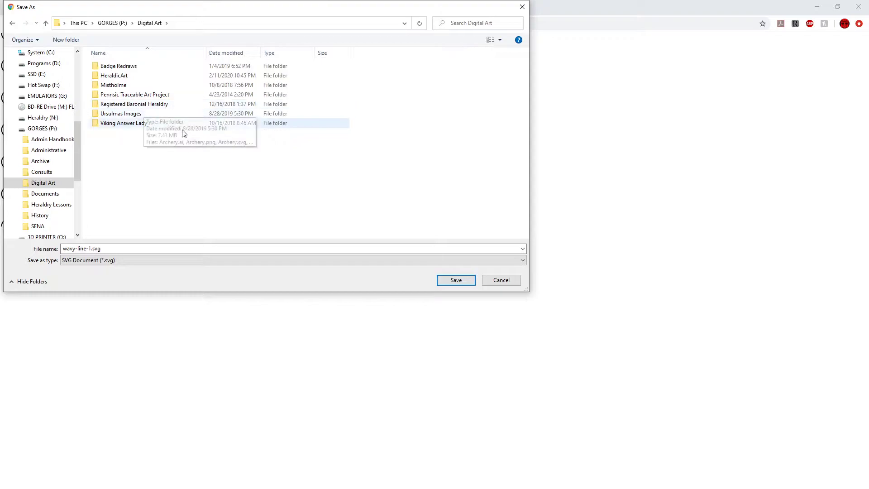
double_click(114, 75)
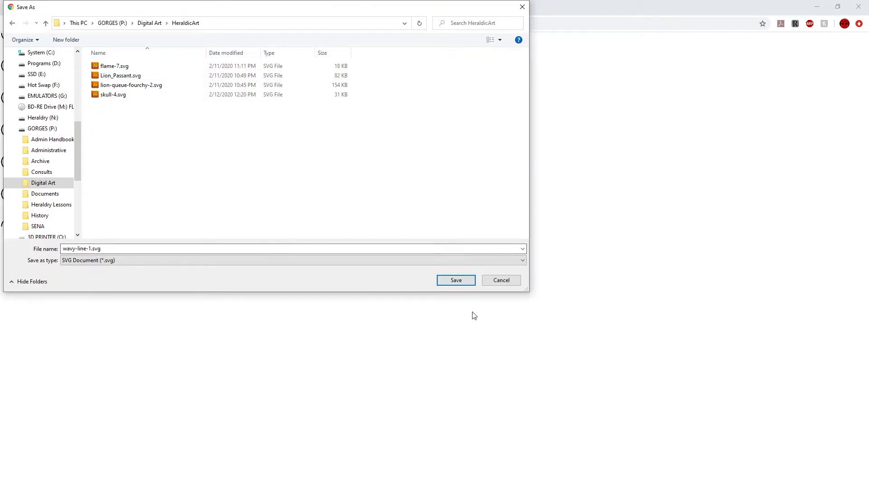
click(447, 282)
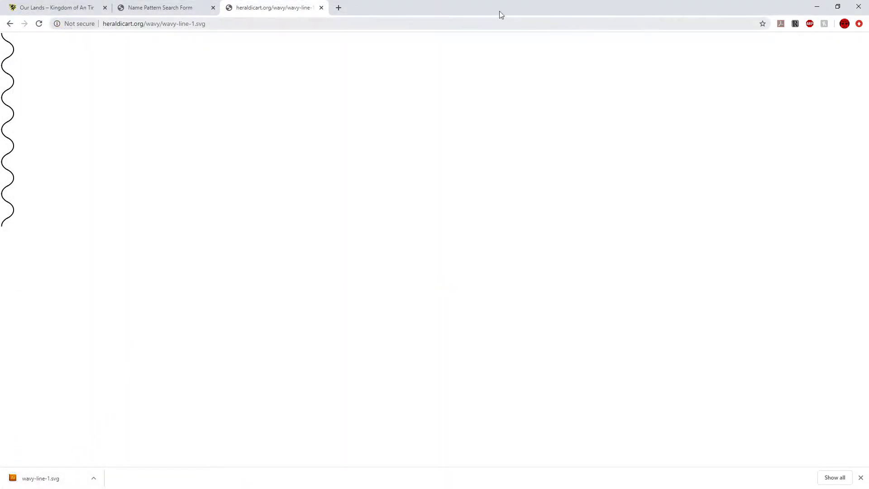
Locate the downloaded wavy-line-1.svg in its folder and open it in Illustrator.
right_click(75, 470)
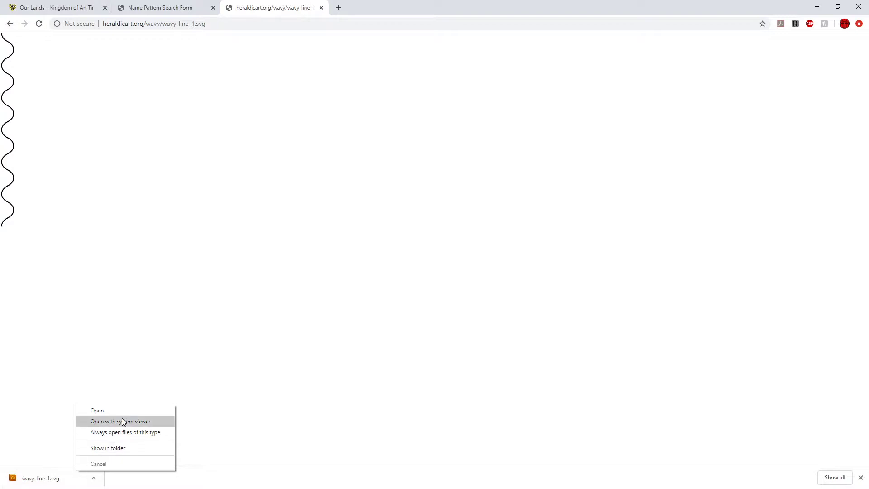
click(141, 448)
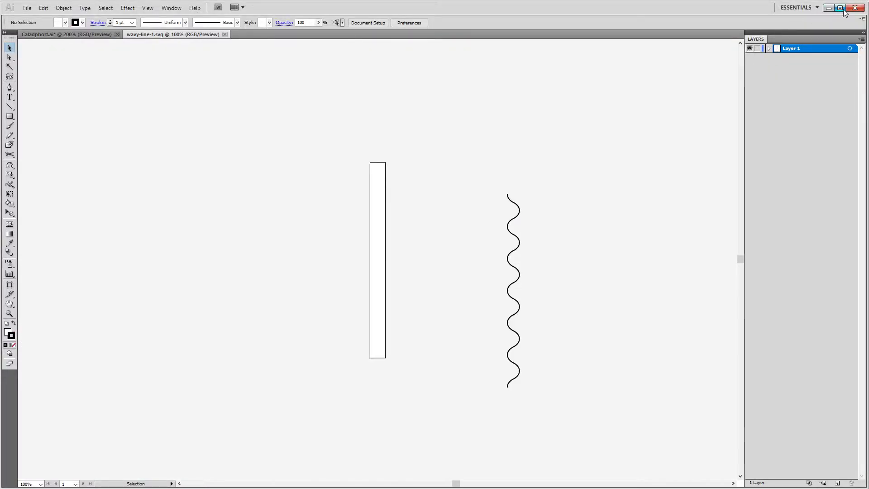
click(840, 8)
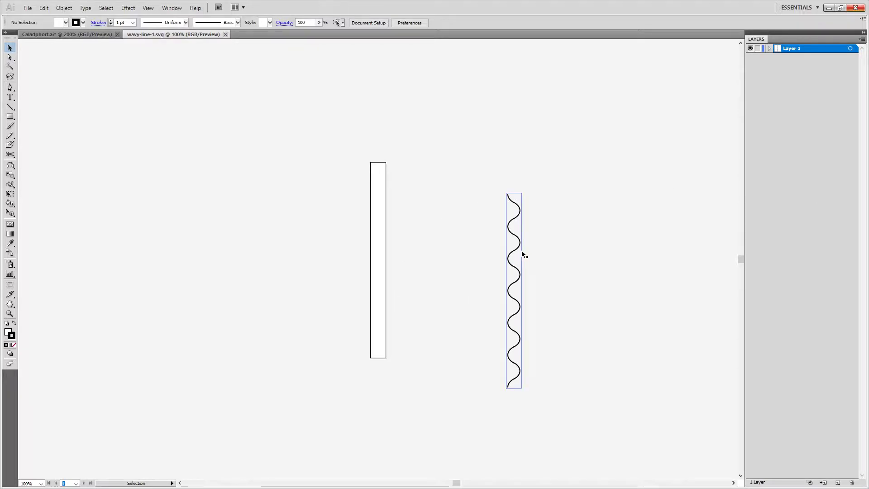
Copy the wavy line from wavy-line-1.svg into Caladphort.ai over the shield template, undoing the accidental last change.
drag(510, 261, 60, 19)
mouse_move(139, 39)
mouse_down()
mouse_move(68, 34)
mouse_move(158, 149)
mouse_up()
mouse_move(485, 262)
mouse_down()
mouse_move(543, 222)
mouse_move(557, 236)
mouse_up()
mouse_move(630, 243)
mouse_down()
mouse_move(390, 232)
mouse_move(450, 211)
mouse_up()
key(ctrl+z)
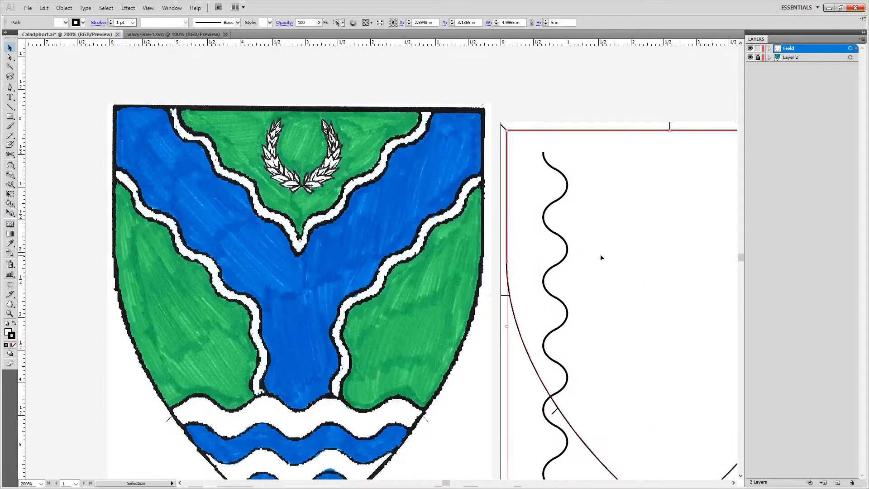
drag(601, 256, 424, 161)
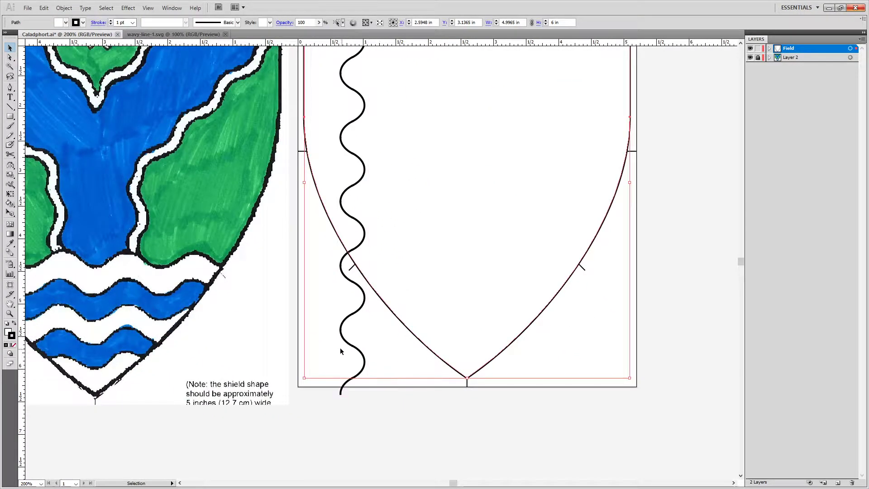
Try to reshape one curve of the wavy line by moving its anchor point, undo the edit and deselect the line.
click(356, 349)
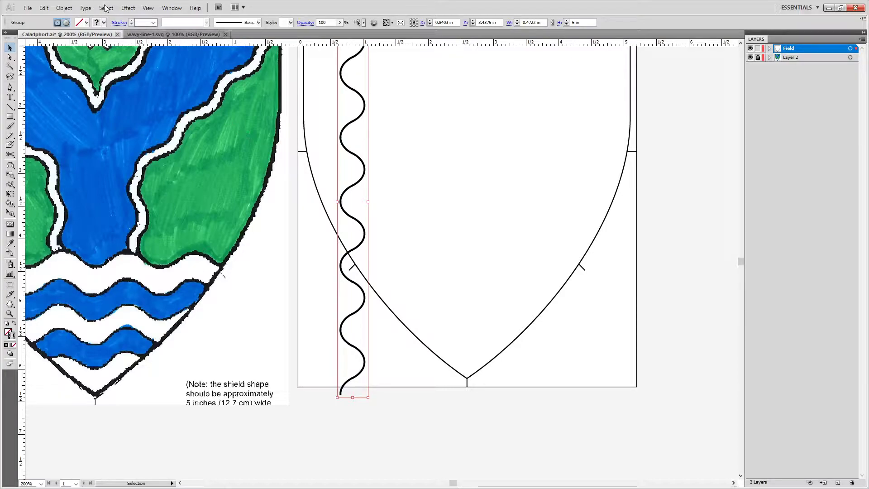
scroll(396, 256, up, 5)
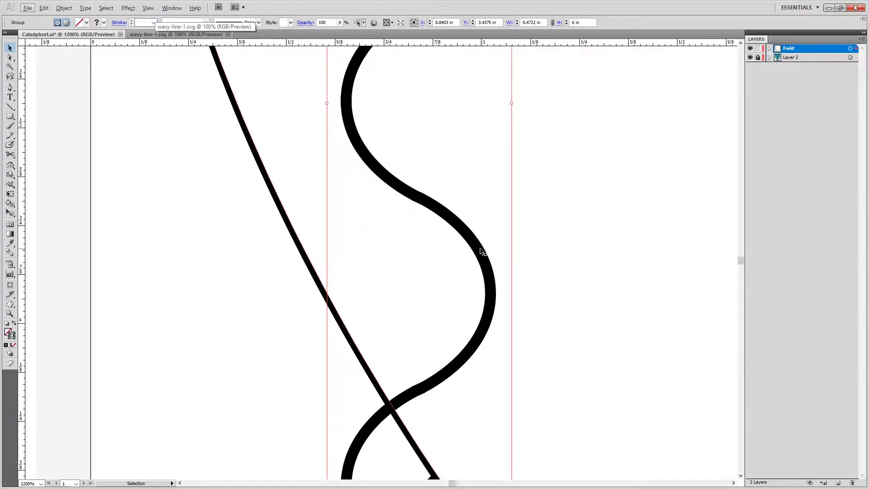
key(a)
click(479, 251)
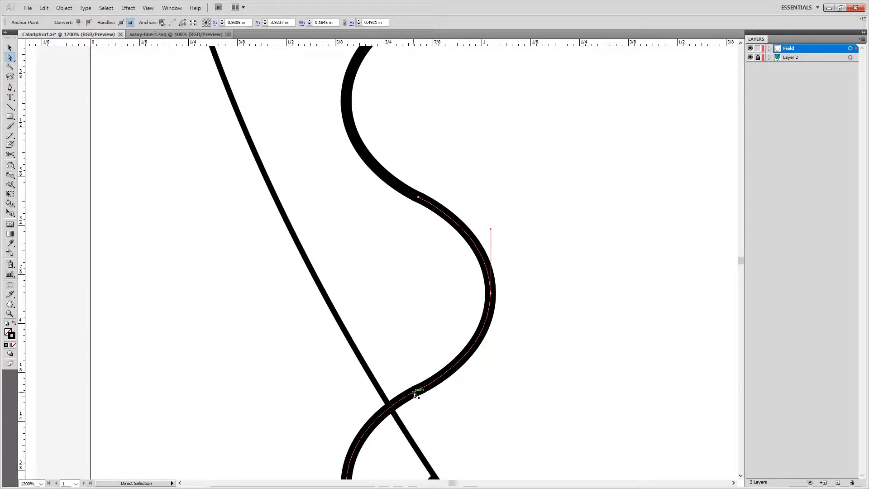
drag(416, 390, 471, 402)
key(ctrl+z)
key(ctrl+z)
key(v)
scroll(471, 387, down, 5)
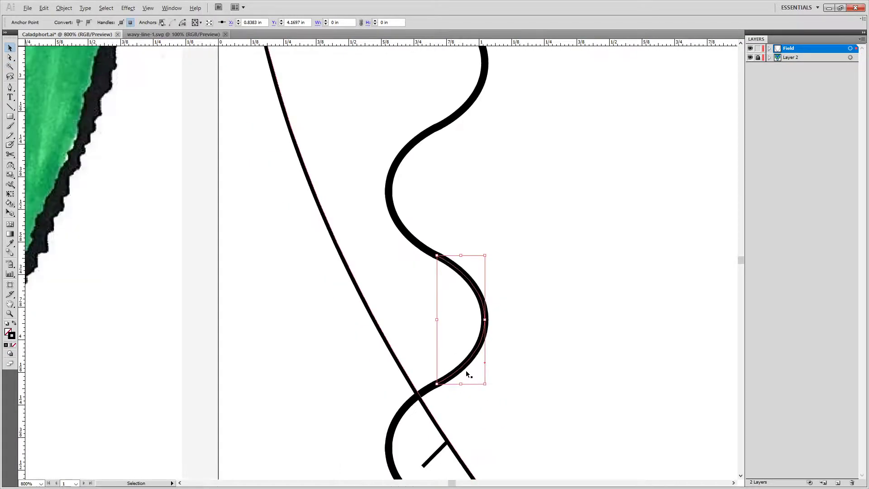
click(442, 82)
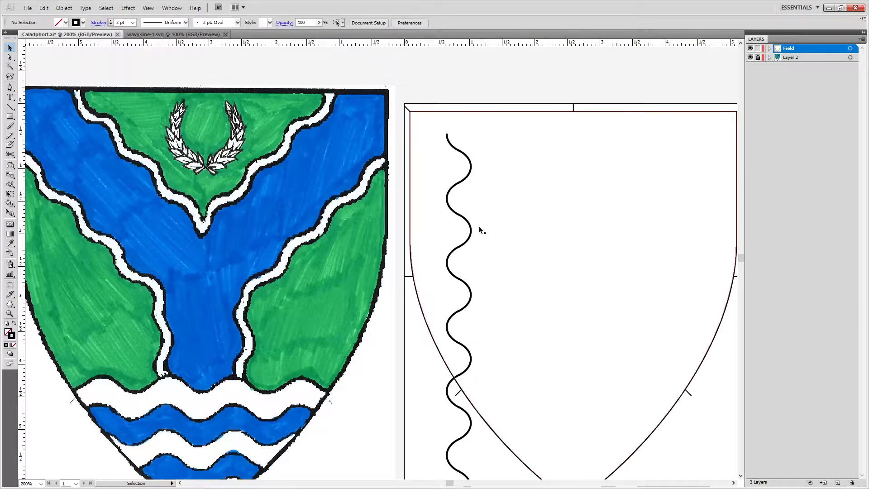
Move the wavy line off the shield template into the empty area beside the artboard and delete it.
click(473, 231)
drag(607, 260, 377, 230)
mouse_move(237, 210)
mouse_down()
mouse_move(607, 205)
mouse_move(639, 214)
mouse_up()
mouse_move(646, 246)
mouse_down()
mouse_move(595, 163)
mouse_move(640, 229)
mouse_up()
drag(678, 287, 654, 134)
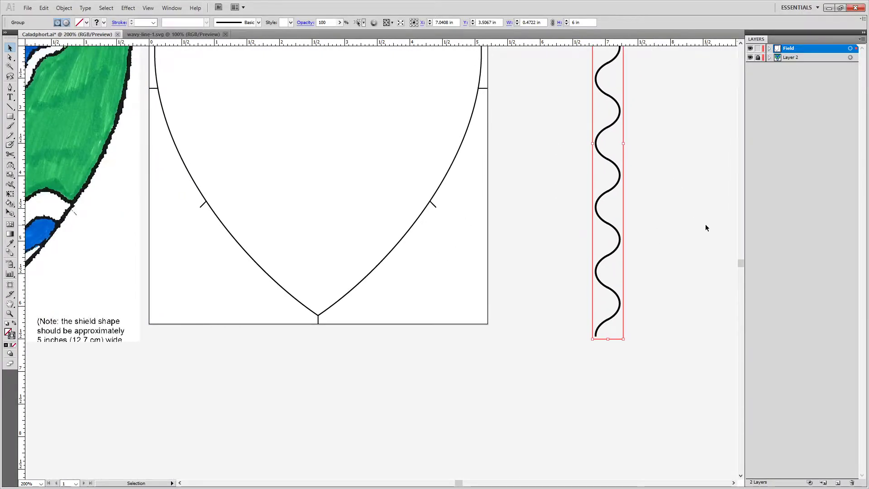
key(Delete)
key(v)
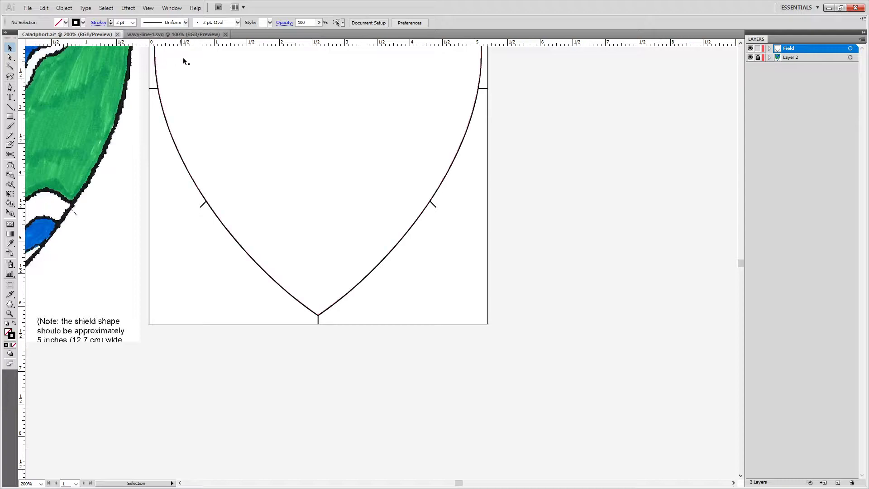
Close wavy-line-1.svg and open the recent file Aquaterra Populace Badge.ai.
click(216, 34)
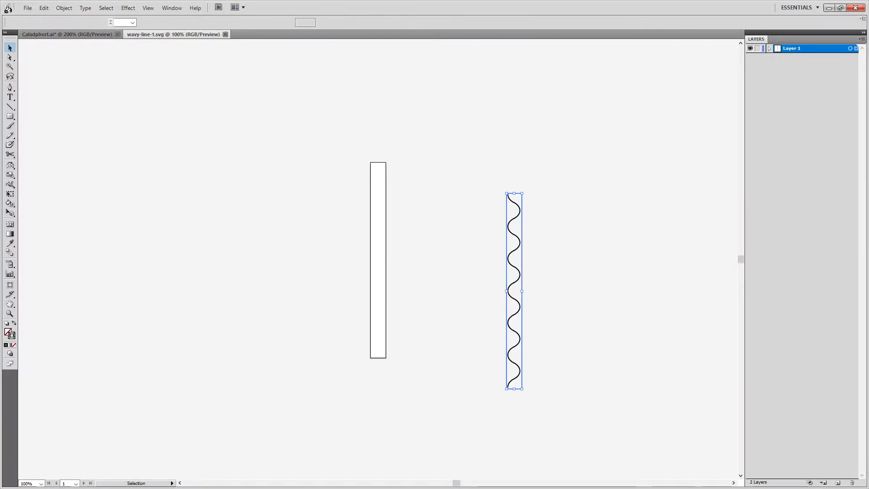
key(ctrl+w)
click(37, 10)
mouse_move(30, 9)
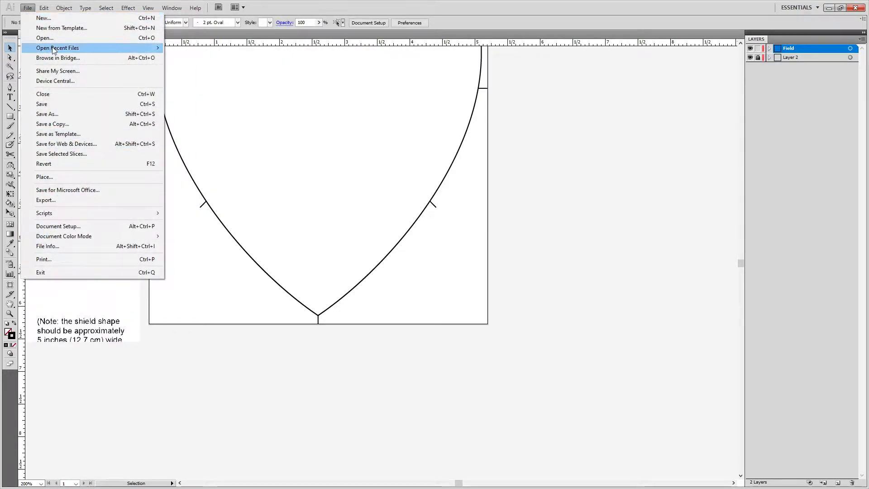
mouse_move(73, 49)
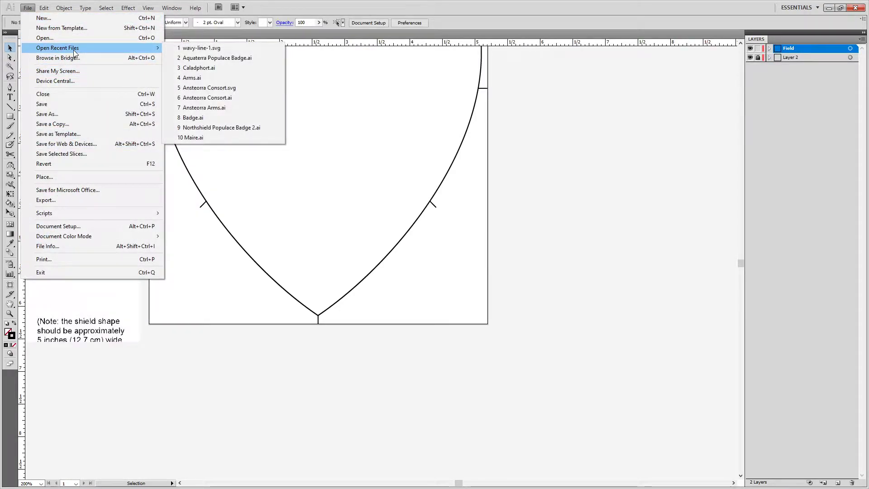
click(229, 56)
Copy the blue wavy bar from Aquaterra Populace Badge.ai into Caladphort.ai, placing it in the empty area beside the shield's artboard.
click(364, 155)
drag(364, 156, 71, 41)
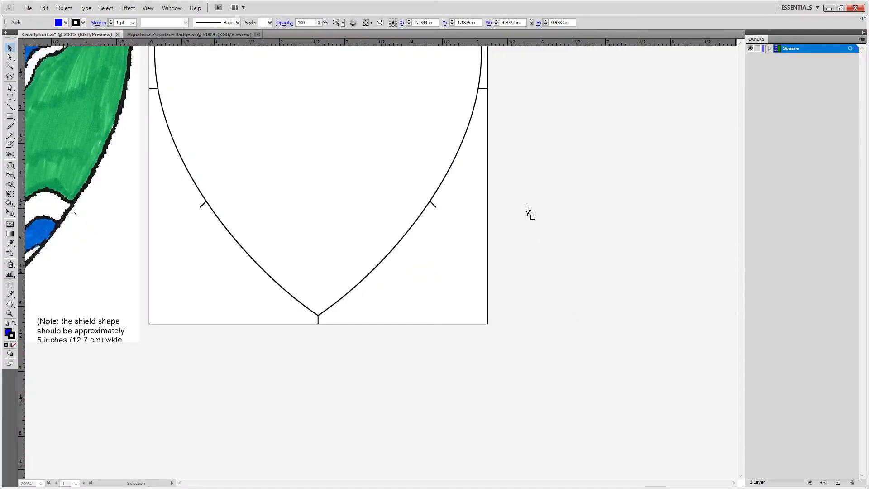
drag(526, 209, 651, 250)
mouse_move(606, 222)
mouse_down()
mouse_move(286, 247)
mouse_move(560, 247)
mouse_up()
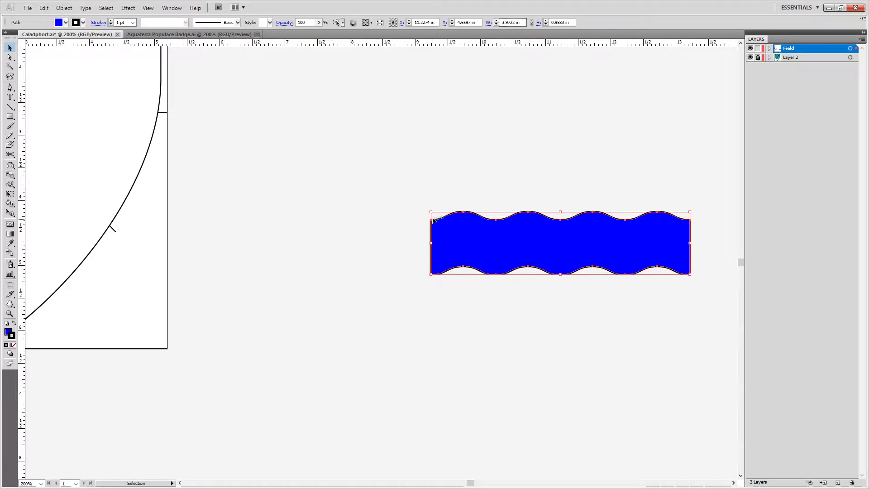
Cut the blue bar's outline at its two upper corners with Scissors and delete everything except the wavy upper edge.
key(c)
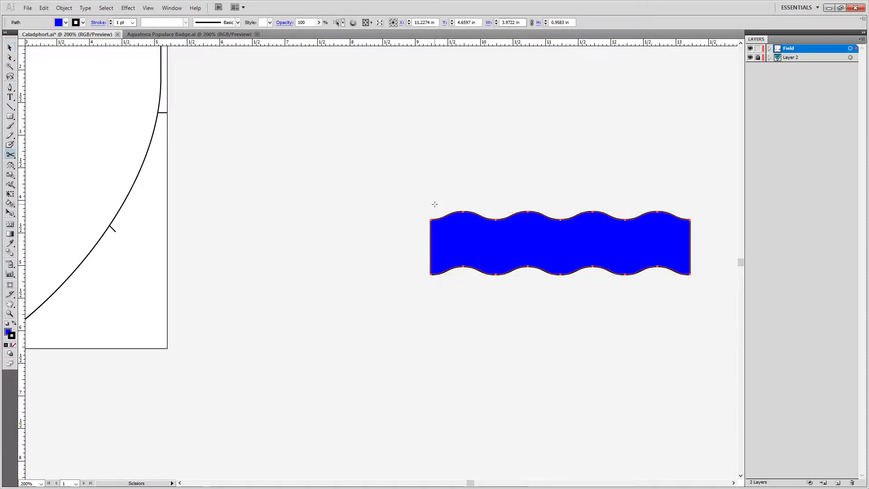
alt+scroll(515, 226, up, 3)
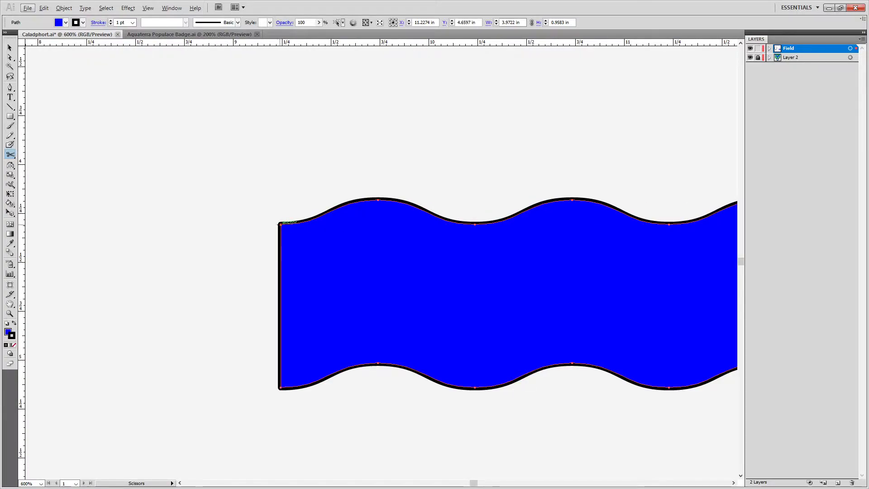
click(281, 223)
scroll(519, 189, right, 10)
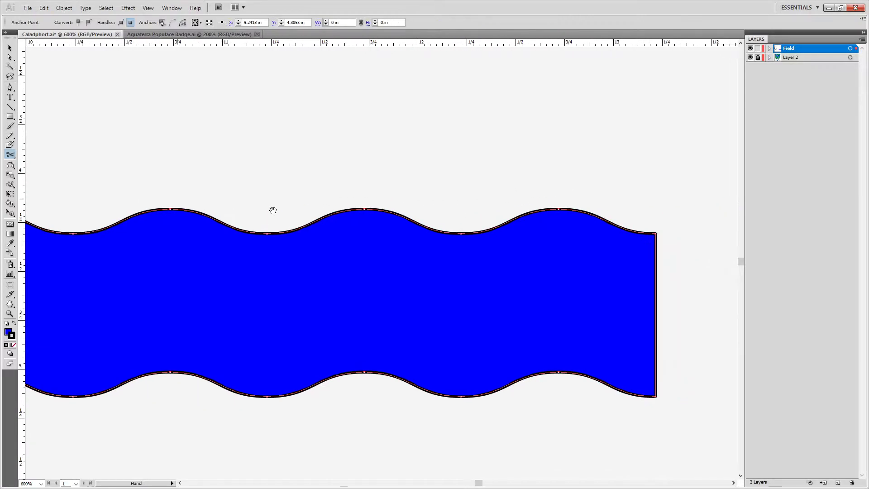
click(403, 236)
key(a)
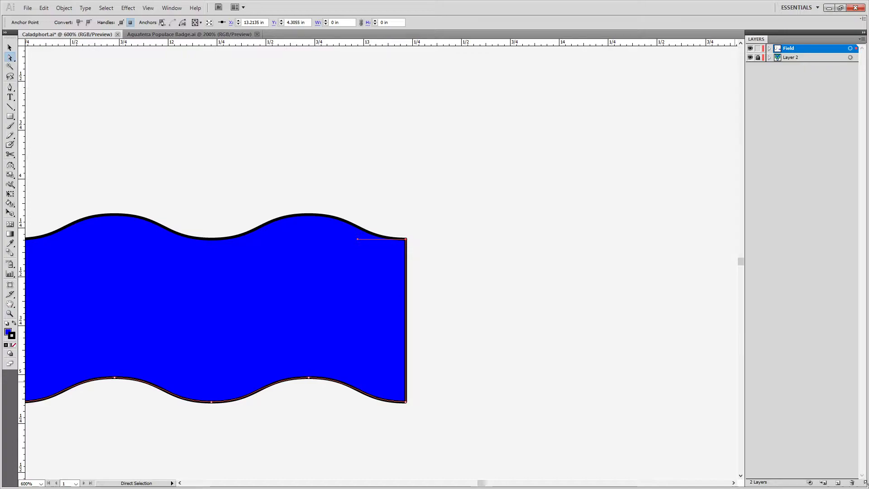
key(Delete)
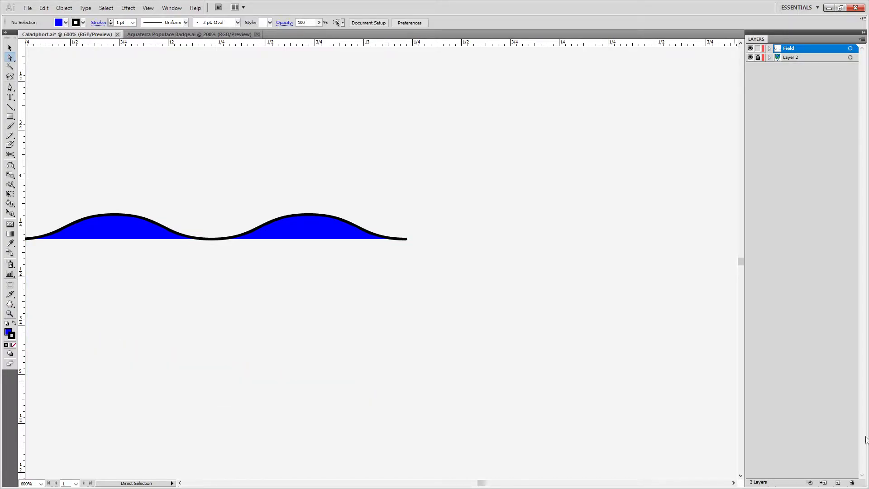
Duplicate the wavy line alongside itself and move the copy so its start meets the original's end exactly.
key(b)
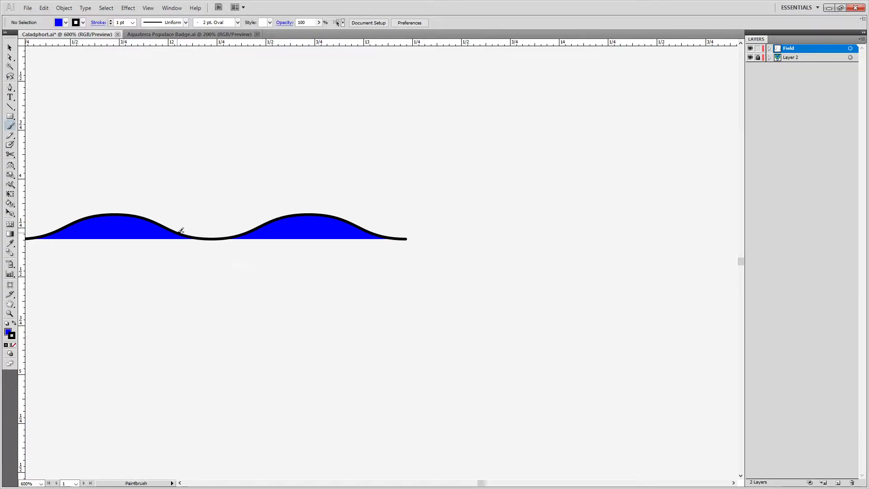
key(v)
click(131, 232)
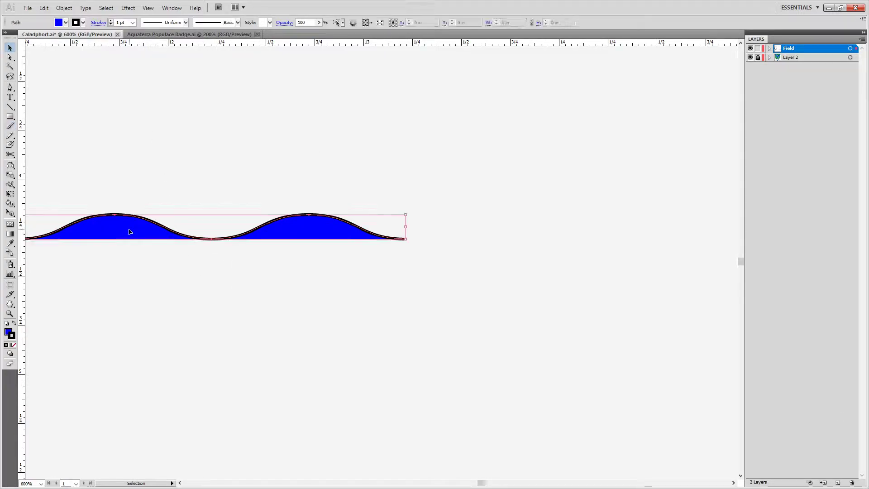
scroll(130, 232, down, 1)
scroll(130, 232, down, 2)
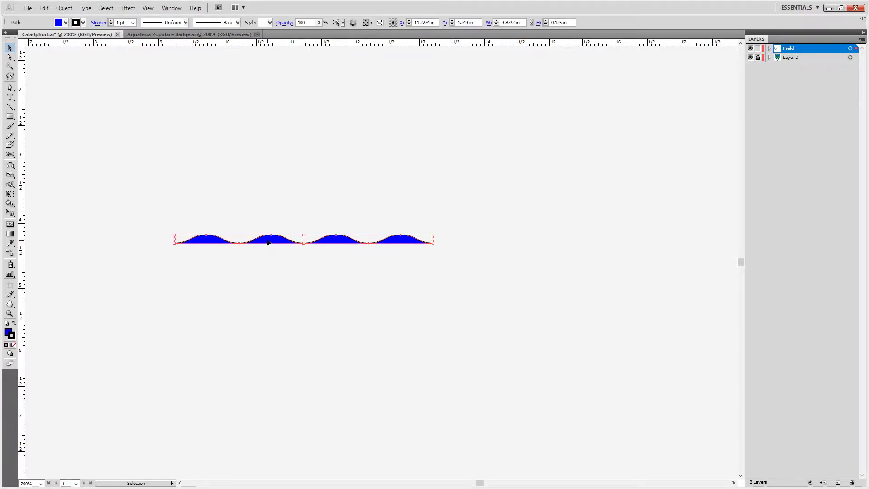
drag(268, 243, 565, 252)
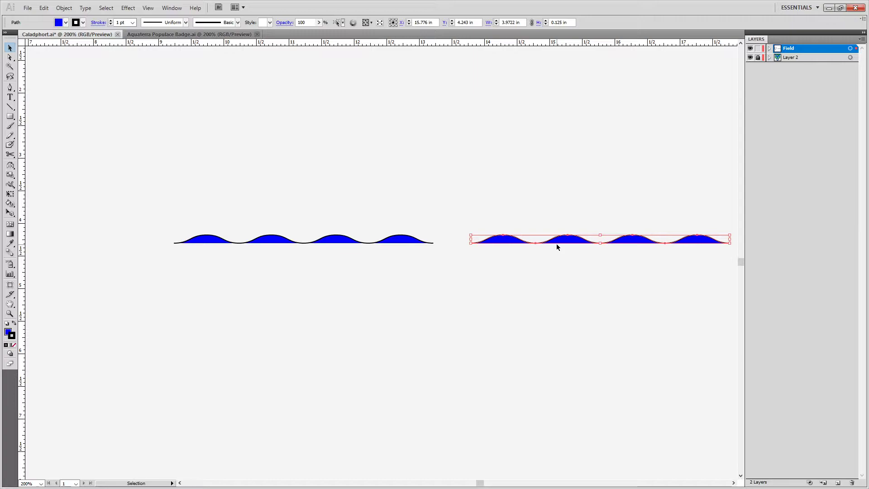
drag(460, 216, 519, 252)
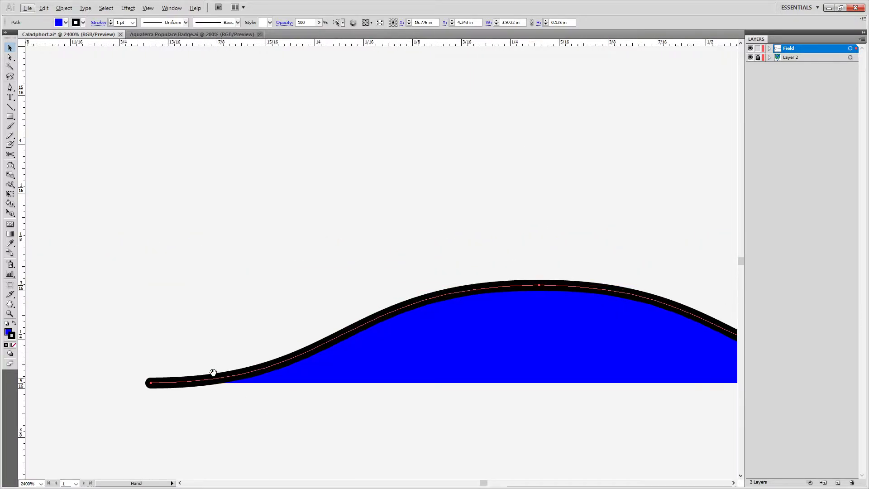
drag(222, 378, 606, 298)
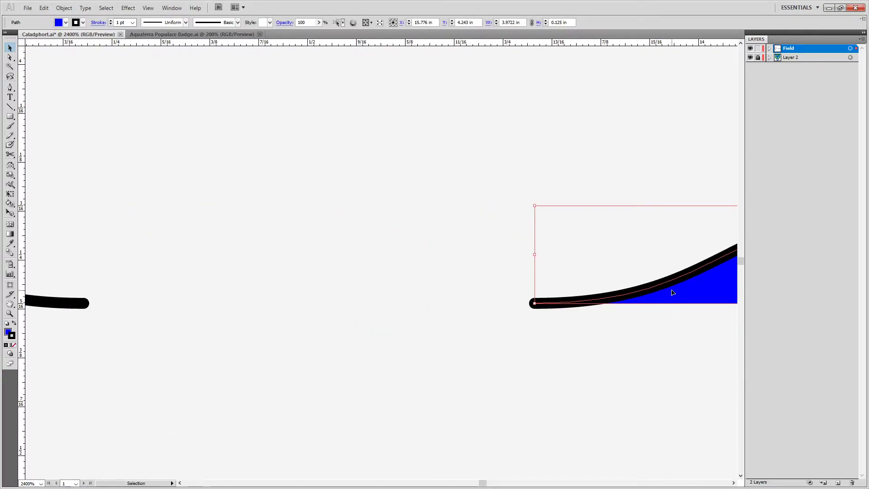
drag(318, 306, 380, 258)
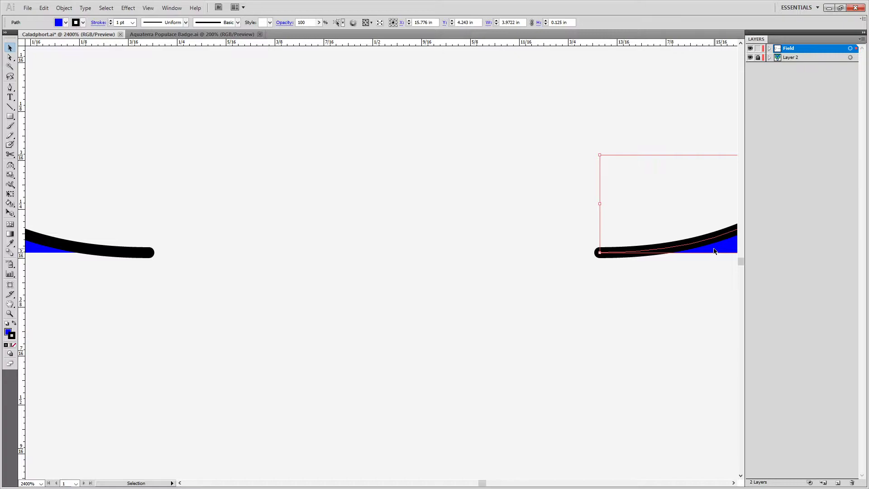
drag(714, 251, 271, 266)
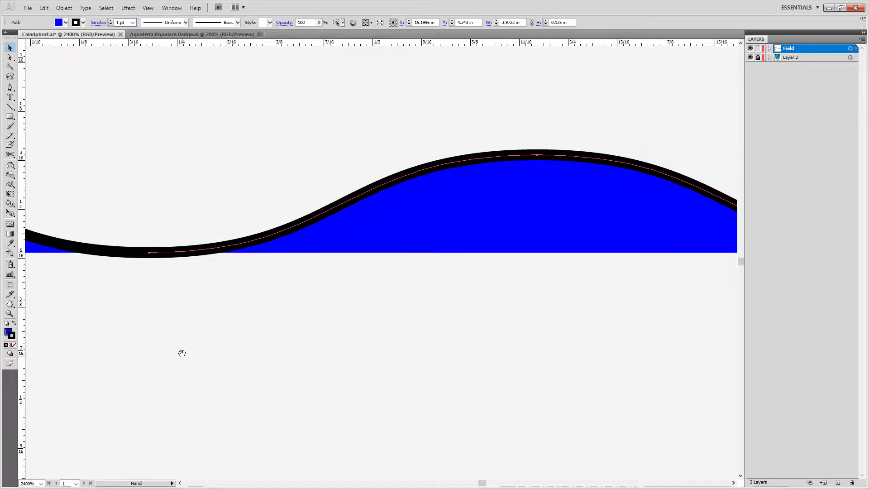
Join the meeting endpoints of the two wavy lines into one path and deselect it.
drag(181, 352, 596, 298)
key(a)
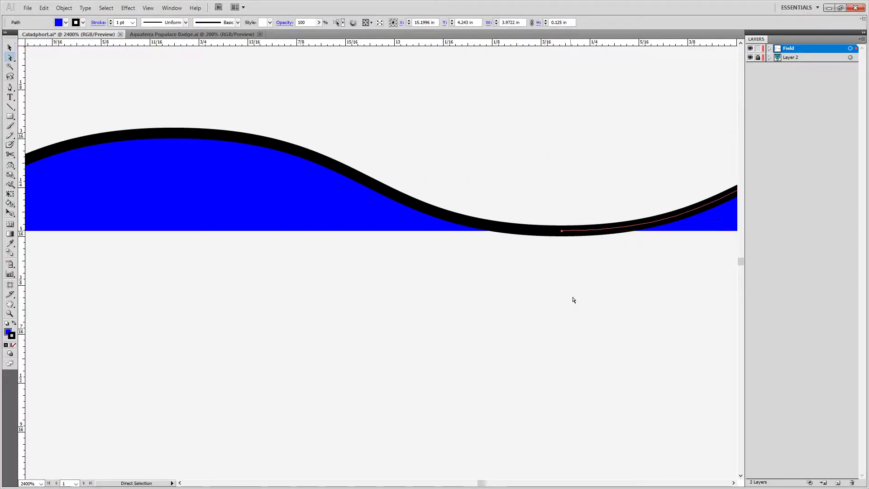
drag(585, 293, 540, 186)
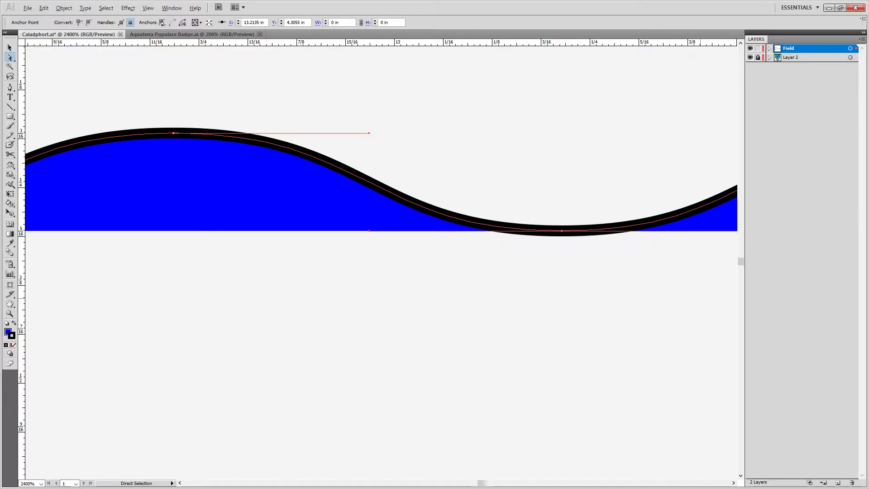
scroll(232, 244, down, 7)
scroll(258, 227, down, 3)
scroll(424, 182, left, 3)
click(415, 306)
scroll(441, 230, up, 2)
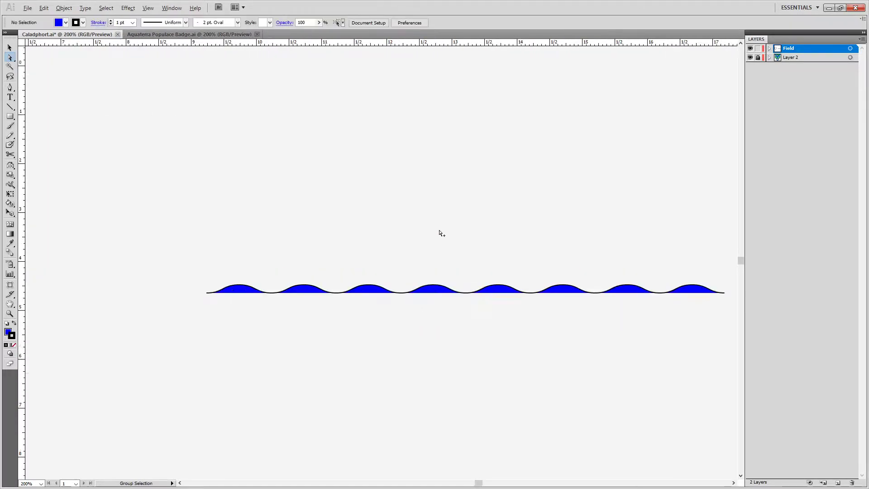
Stretch the joined wavy line to about 8.47 in wide and 0.25 in high, making its waves deeper and longer.
scroll(475, 277, down, 1)
key(v)
click(512, 278)
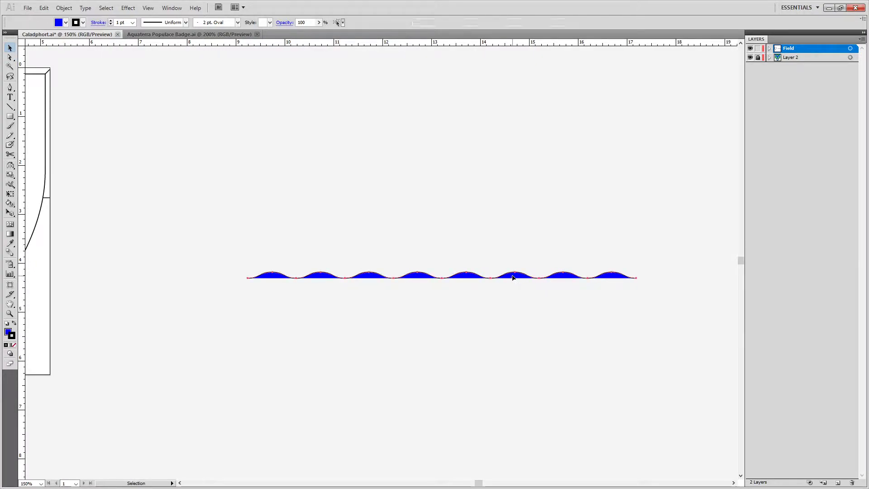
key(alt)
drag(443, 278, 437, 289)
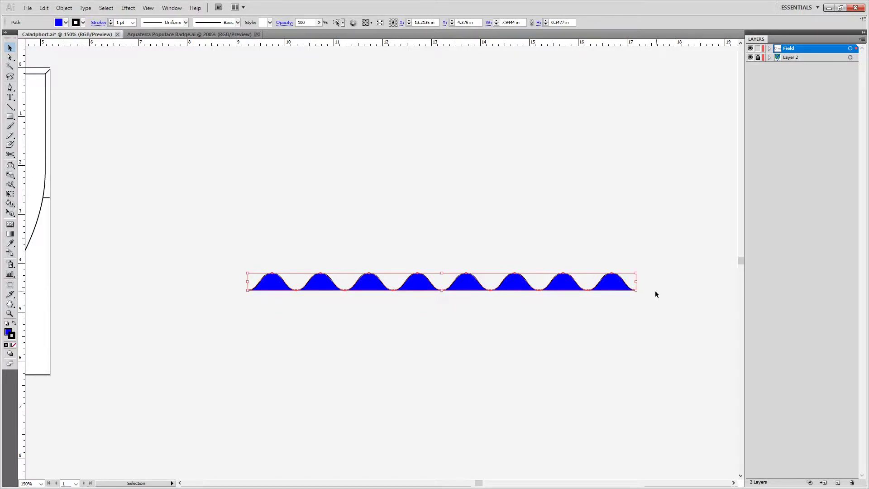
drag(636, 282, 662, 287)
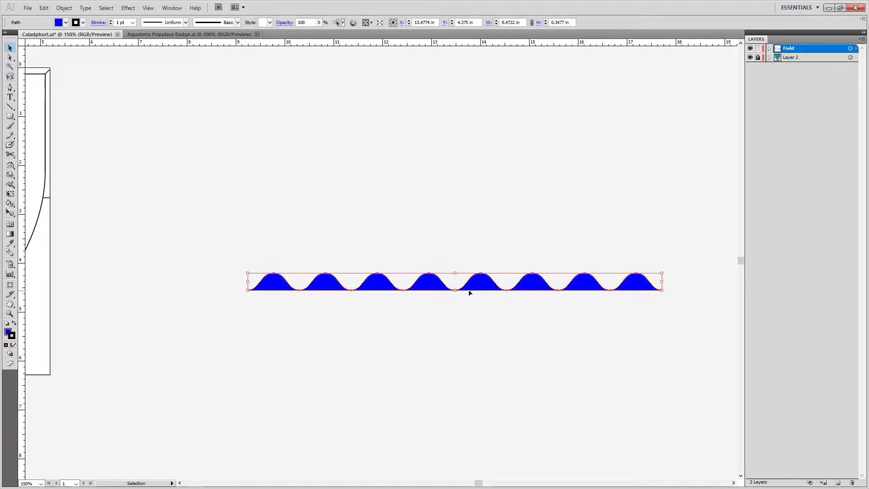
drag(454, 290, 455, 285)
click(505, 203)
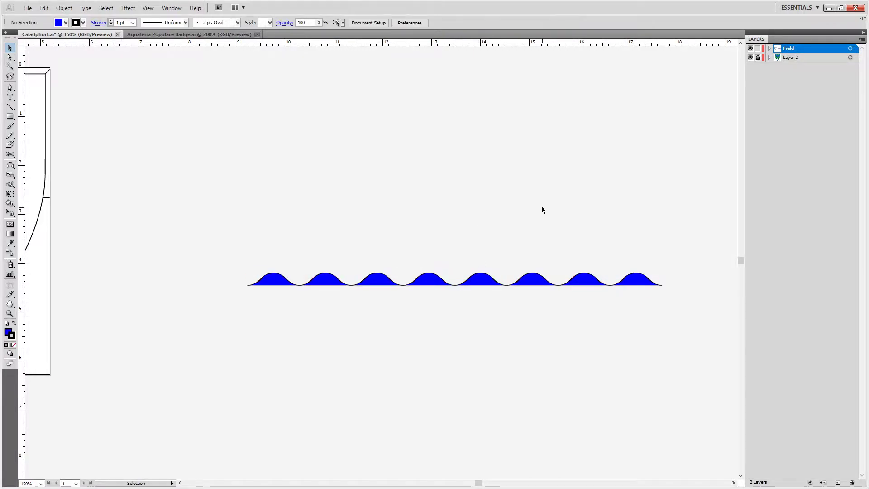
Rotate the wavy line 45° clockwise.
click(550, 280)
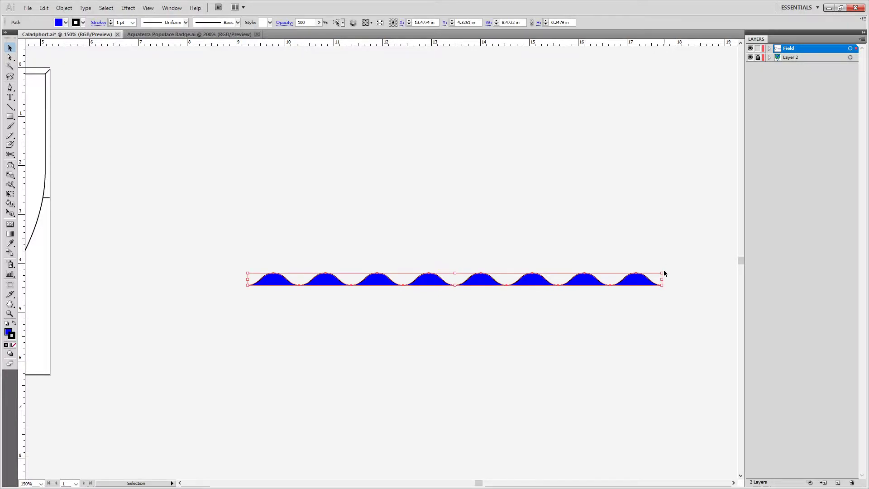
drag(664, 269, 638, 250)
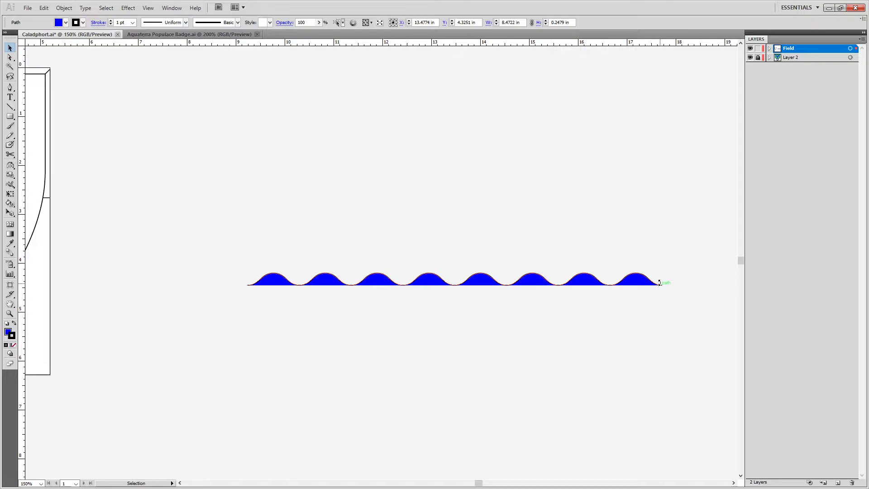
drag(671, 285, 610, 369)
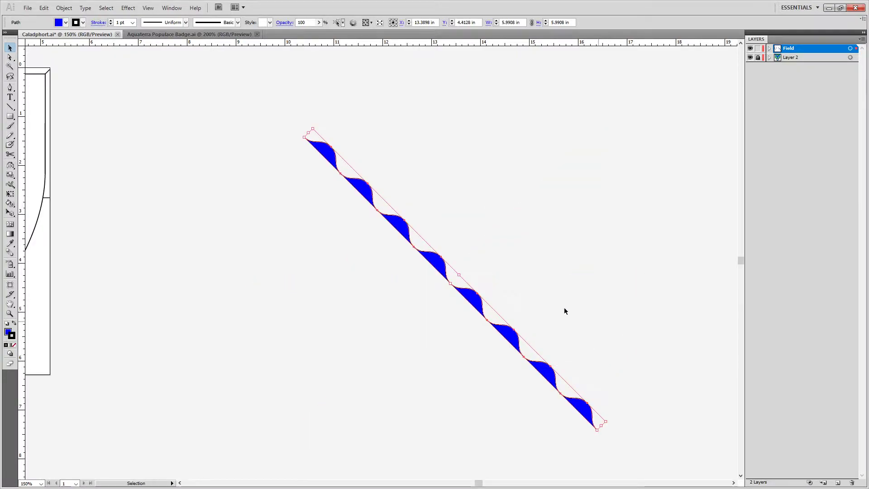
Move the diagonal wavy line onto the shield template so that it extends beyond the shield's upper edge.
drag(295, 184, 432, 239)
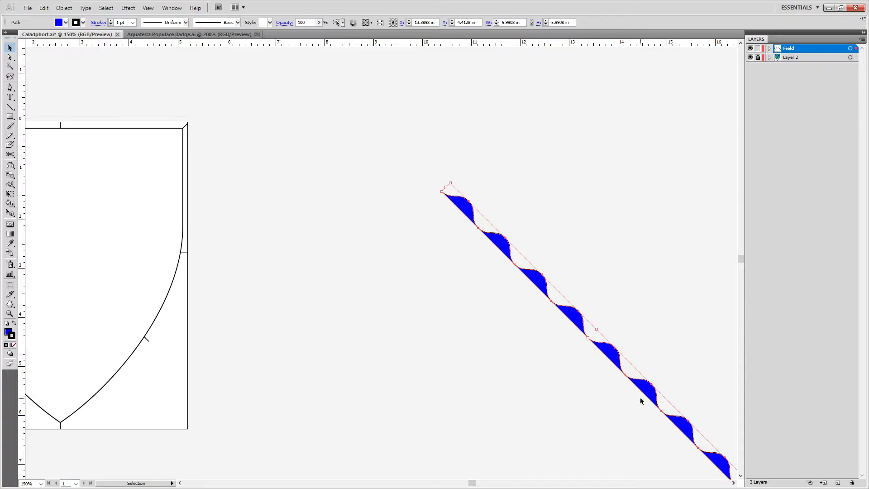
drag(640, 401, 79, 226)
drag(118, 213, 394, 248)
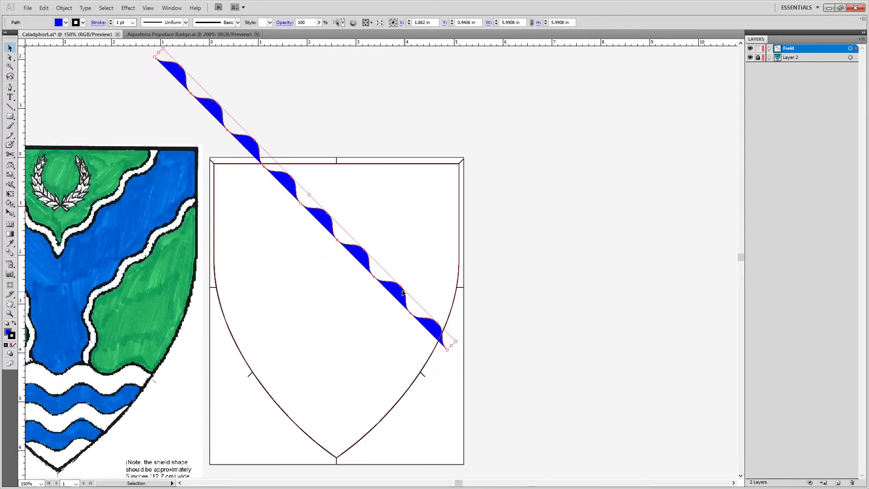
drag(407, 295, 609, 309)
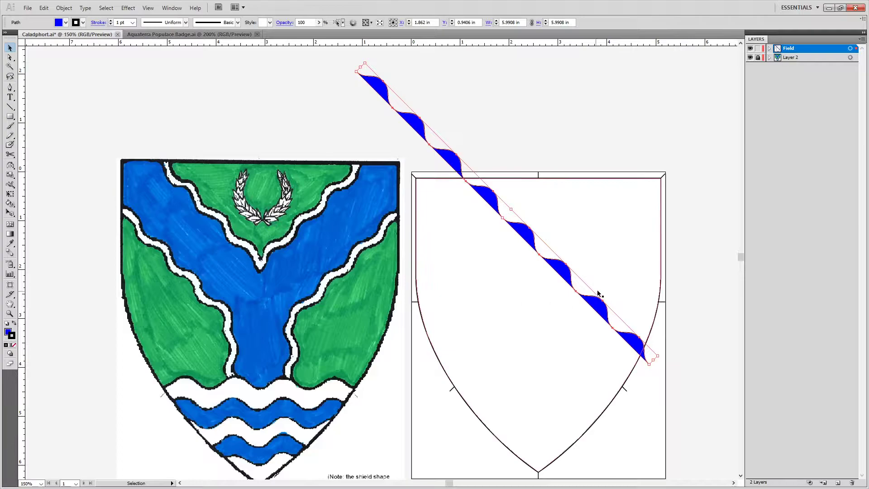
drag(602, 327, 573, 195)
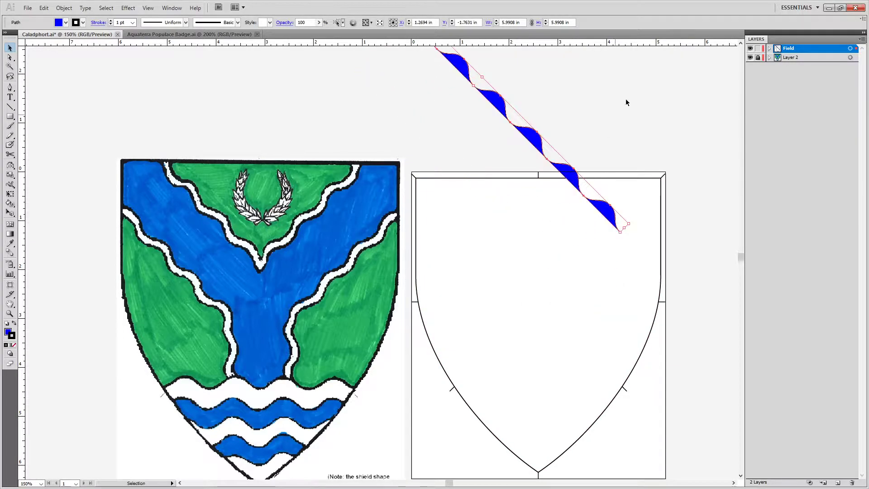
Add a horizontal guide across the shield template at its side alignment marks.
mouse_move(714, 45)
mouse_down()
mouse_move(655, 305)
mouse_move(673, 304)
mouse_move(663, 302)
mouse_up()
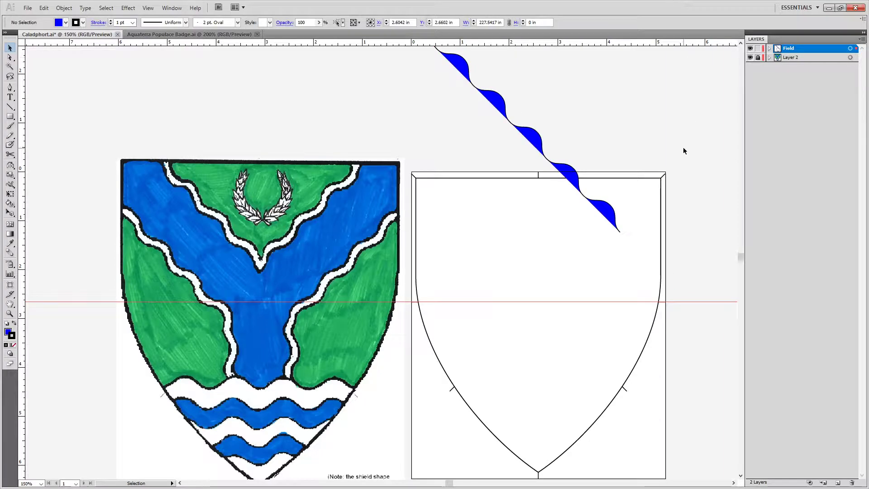
scroll(679, 302, up, 4)
scroll(680, 302, down, 3)
scroll(681, 301, up, 2)
click(436, 195)
key(space)
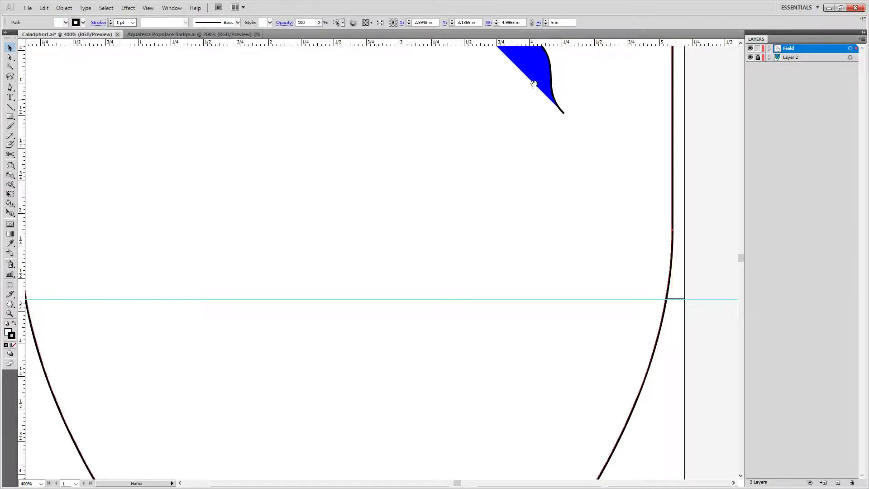
Add a vertical guide through the shield's lower point and lock both guides within the Field layer.
click(768, 49)
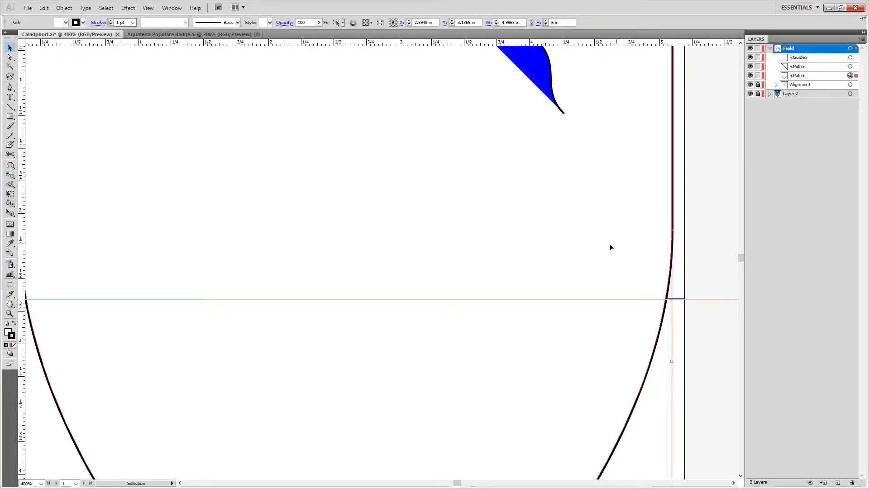
scroll(379, 357, down, 10)
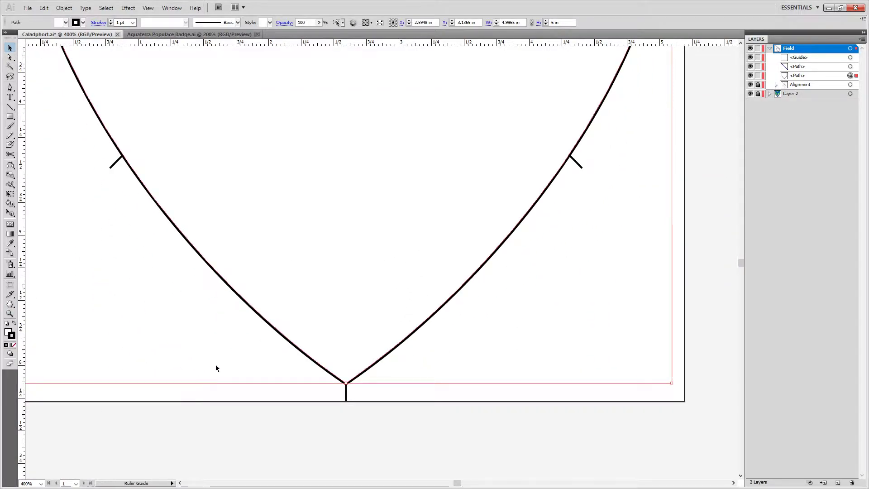
drag(324, 410, 346, 396)
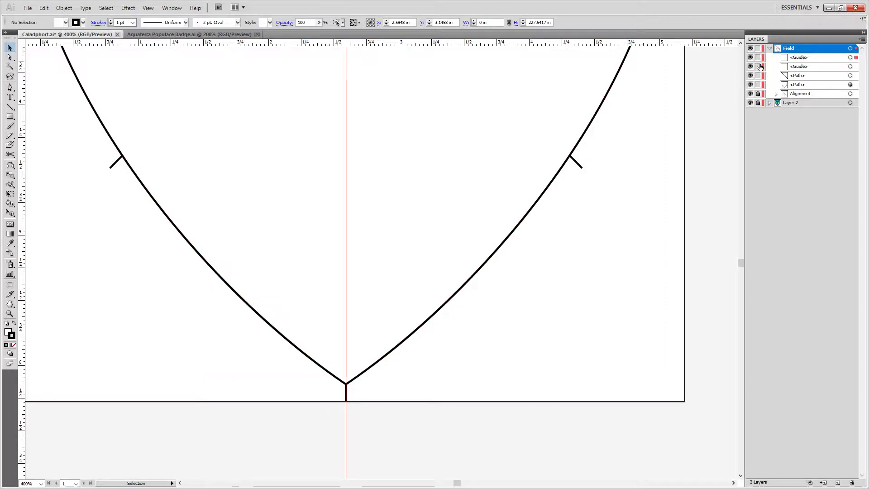
click(757, 57)
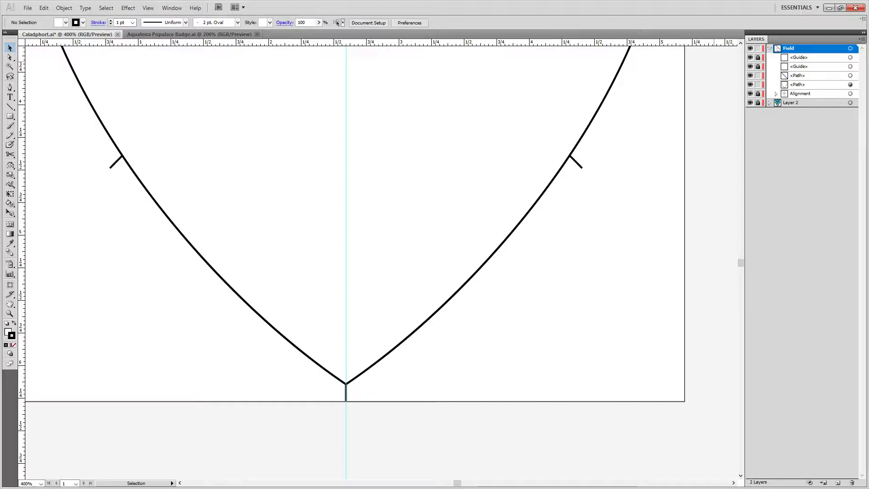
Move the diagonal wavy line so its lower end sits on the intersection of the two guides.
scroll(519, 206, up, 10)
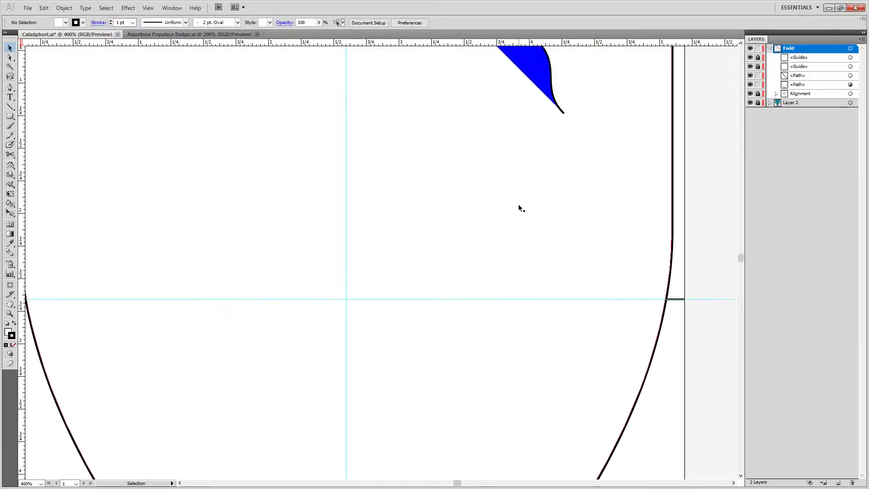
scroll(518, 204, down, 5)
drag(454, 194, 613, 231)
mouse_move(685, 217)
mouse_down()
mouse_move(592, 254)
mouse_move(585, 289)
mouse_move(579, 284)
mouse_move(604, 288)
mouse_up()
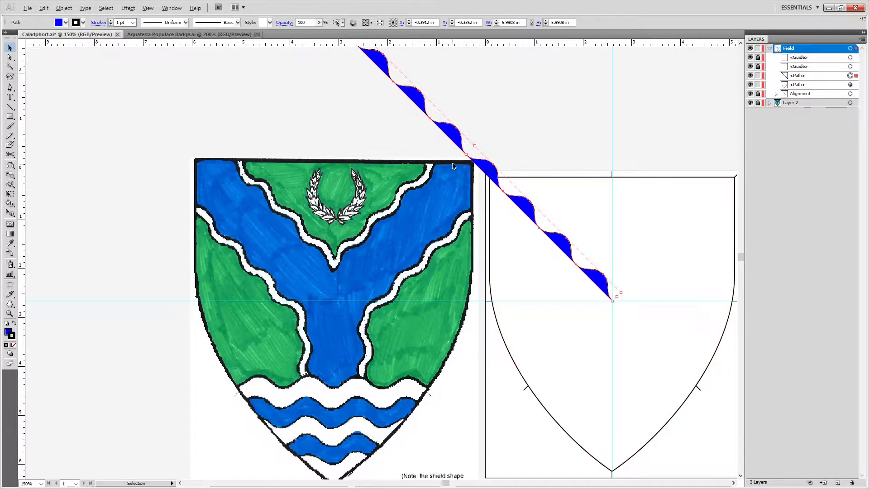
scroll(472, 168, up, 6)
drag(642, 239, 368, 205)
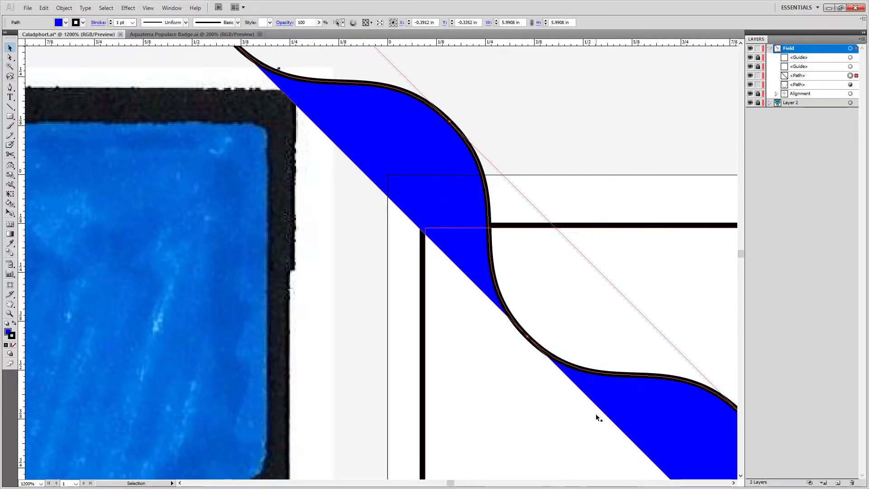
drag(555, 348, 475, 278)
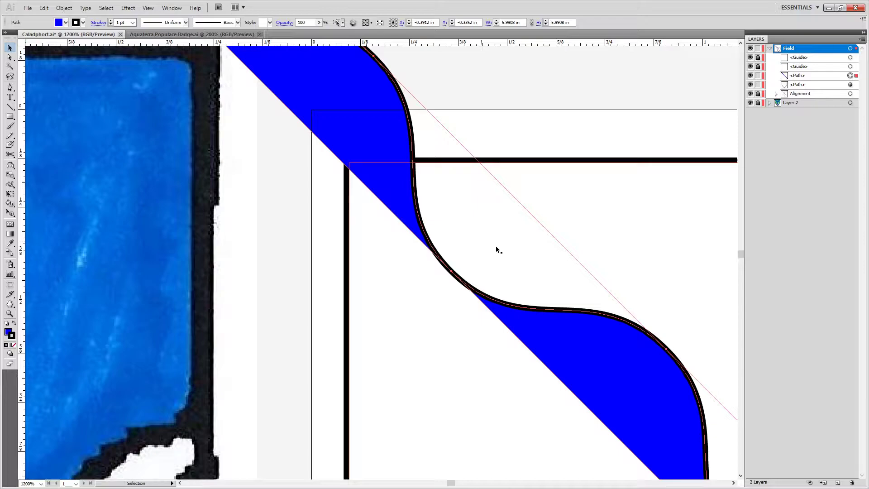
scroll(569, 268, down, 5)
key(alt)
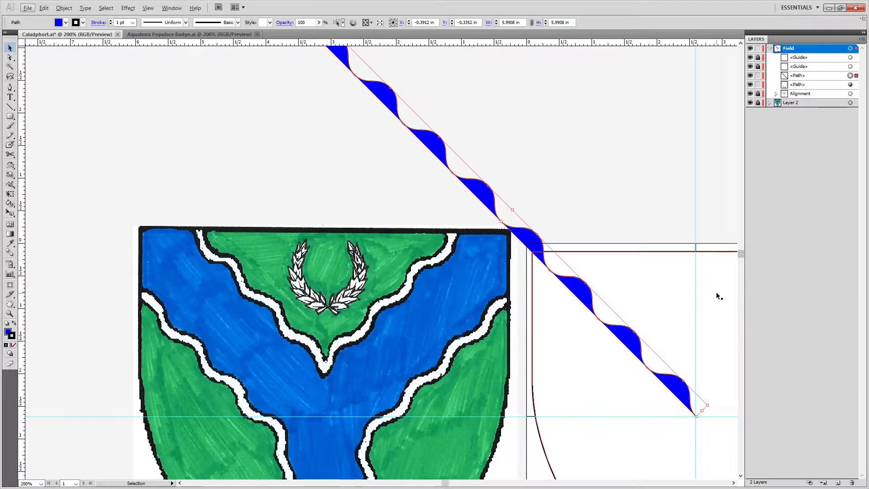
key(shift+Up)
key(shift+Up)
key(alt+f)
key(Escape)
key(shift+Down)
key(shift+Down)
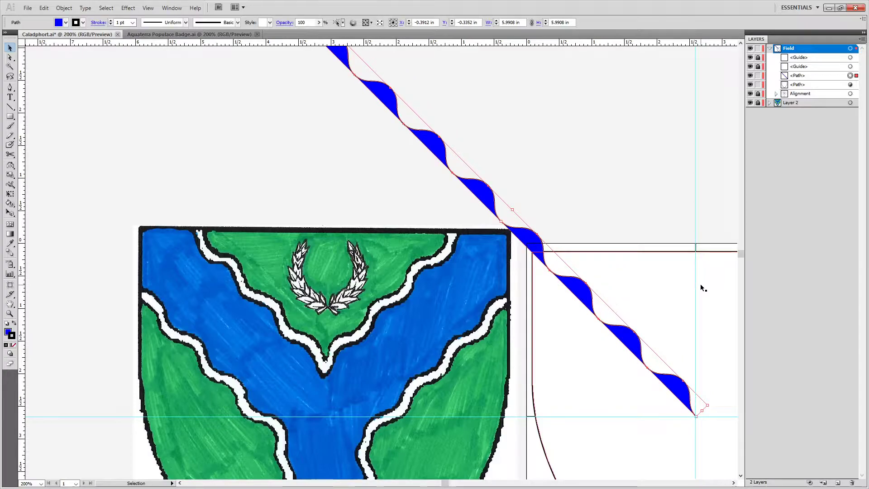
key(Down)
key(Up)
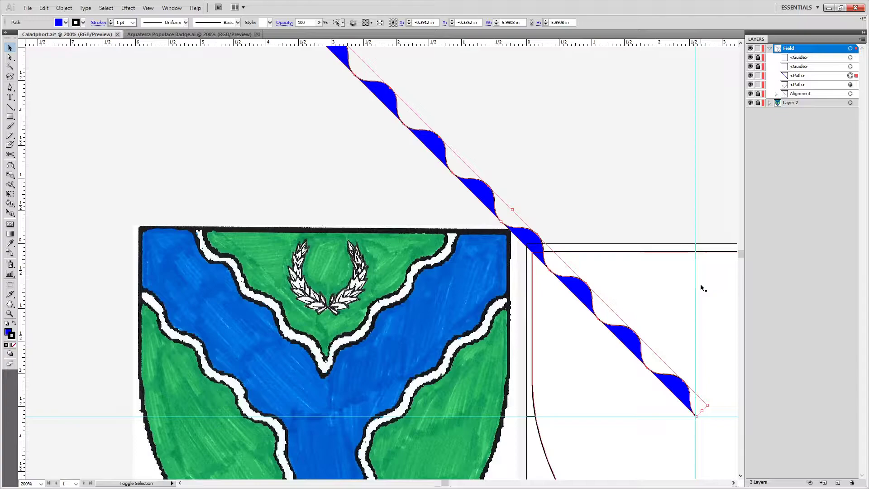
key(shift+Up)
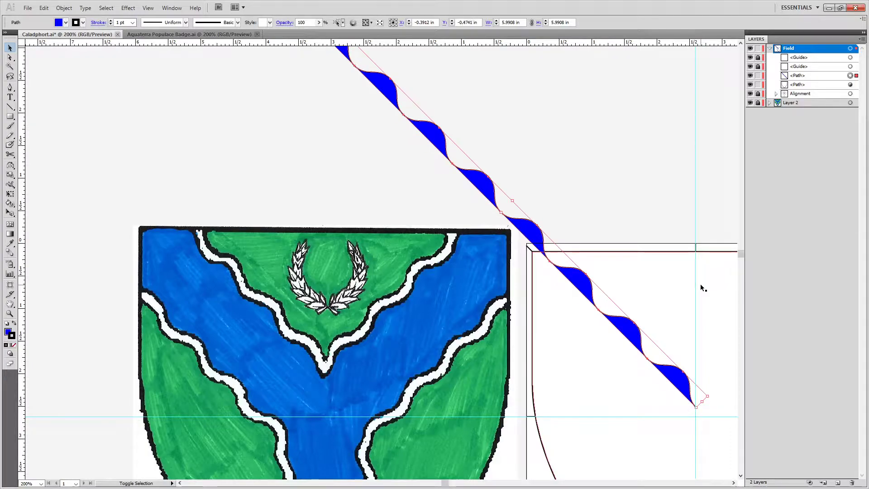
key(shift+Down)
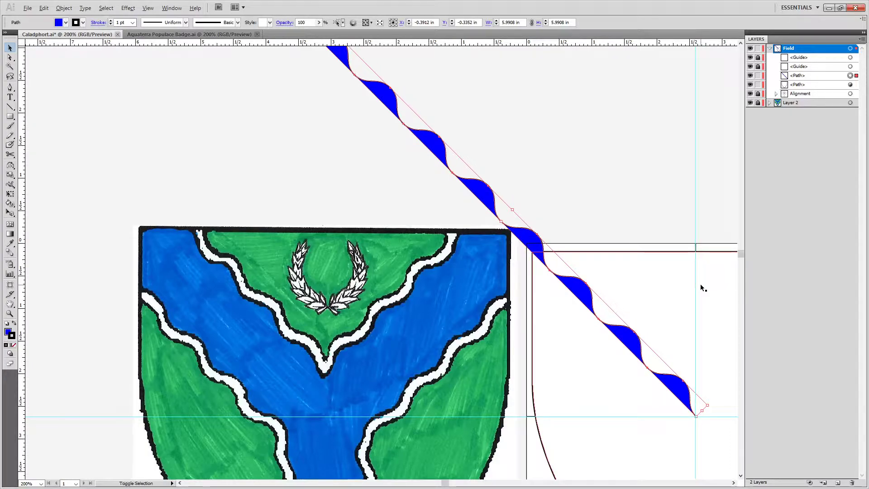
Duplicate the diagonal wavy line and move the copy straight up to Y -0.7519 in.
key(alt+shift+Up)
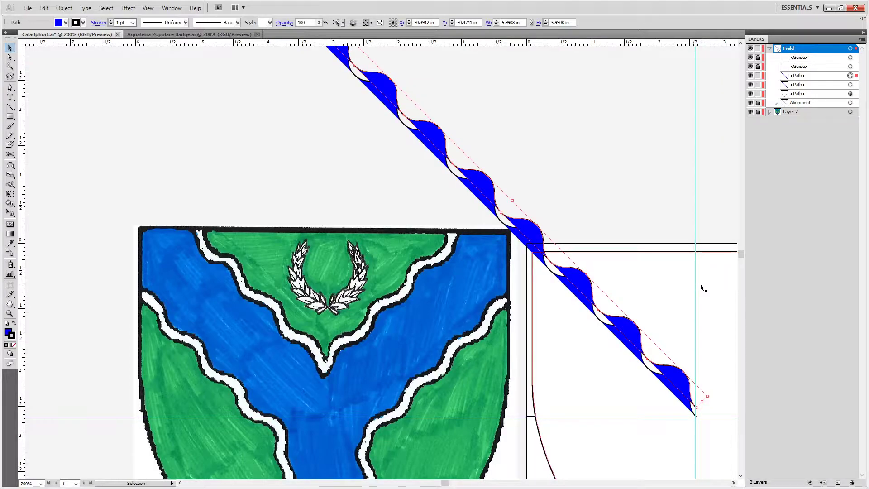
key(shift+Down)
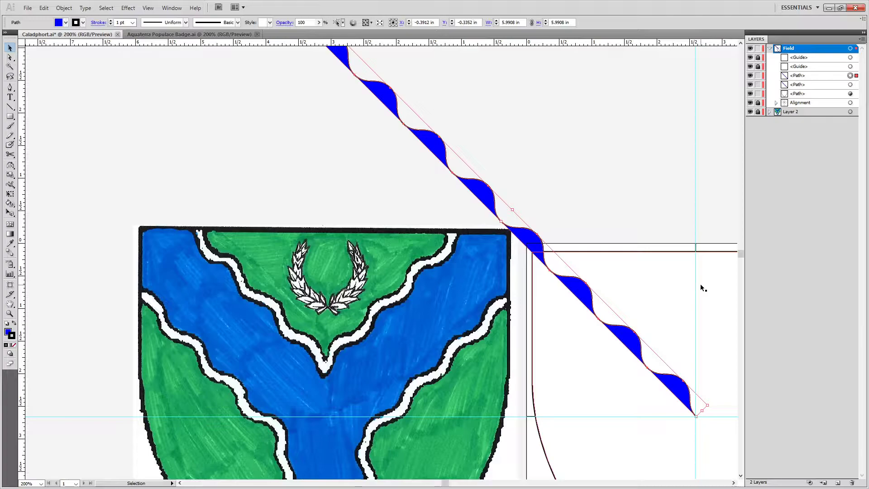
key(shift+Up)
key(shift+Up)
key(shift+Up)
key(shift+Up)
key(shift+Up)
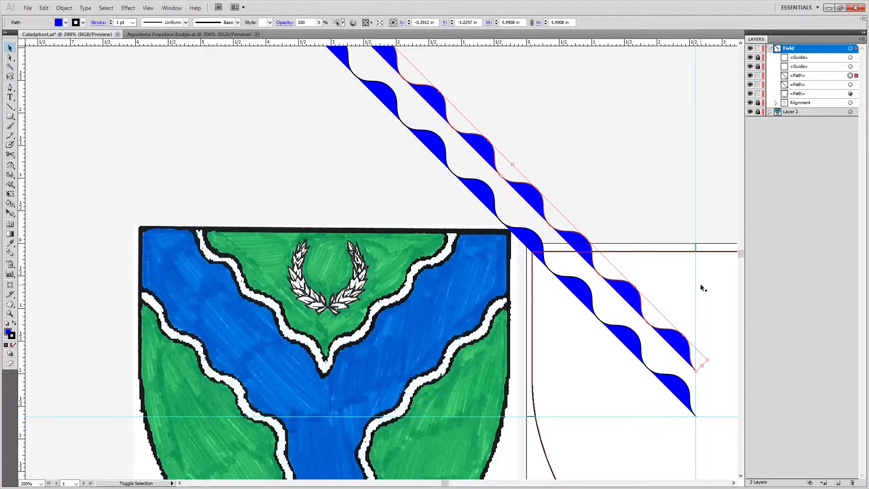
key(shift+Down)
key(shift+Down)
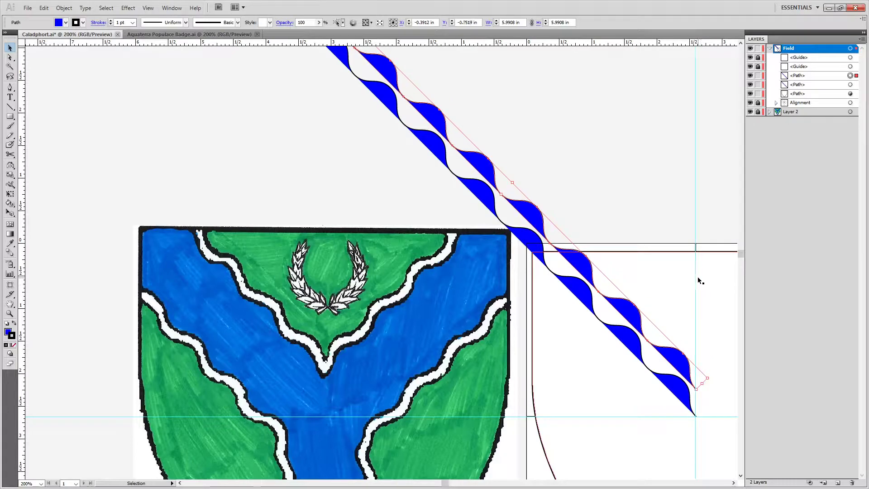
Move the original wavy line straight down below the guide intersection to Y 0.2203 in.
click(632, 340)
key(shift+Down)
key(shift+Down)
key(shift+Down)
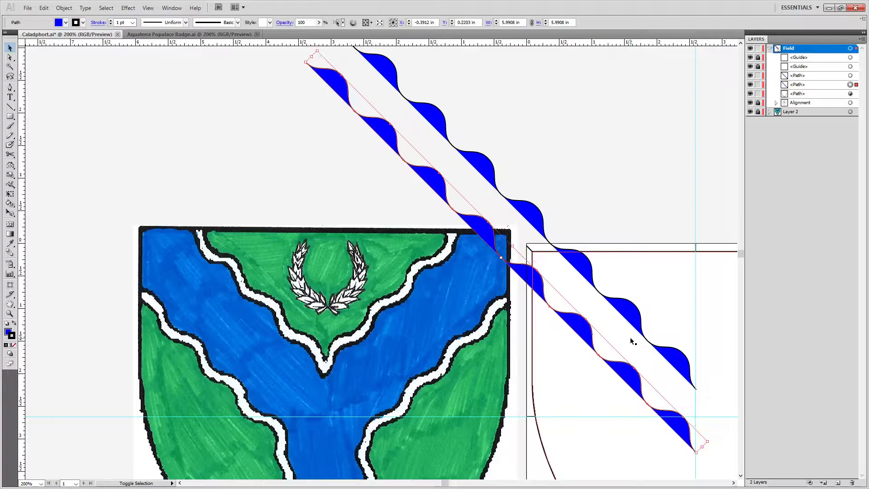
click(690, 386)
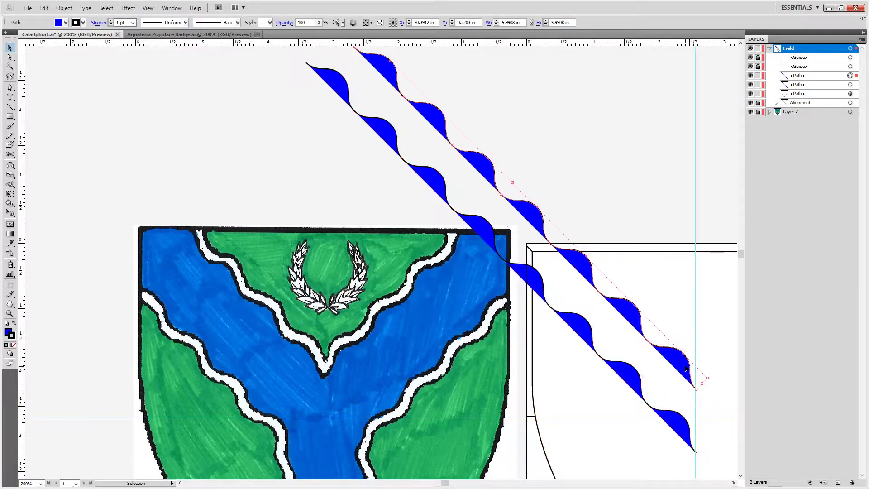
key(shift+Down)
key(shift+Down)
key(shift+Down)
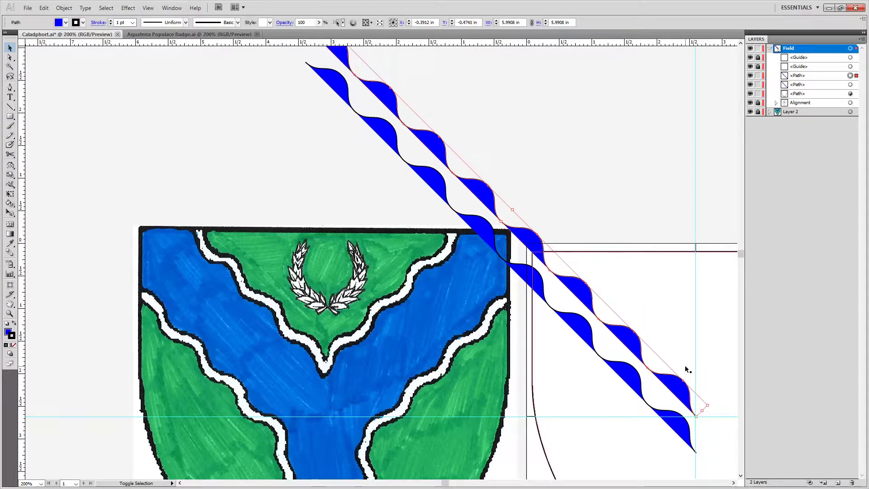
key(shift+Up)
key(shift+Up)
key(shift+Up)
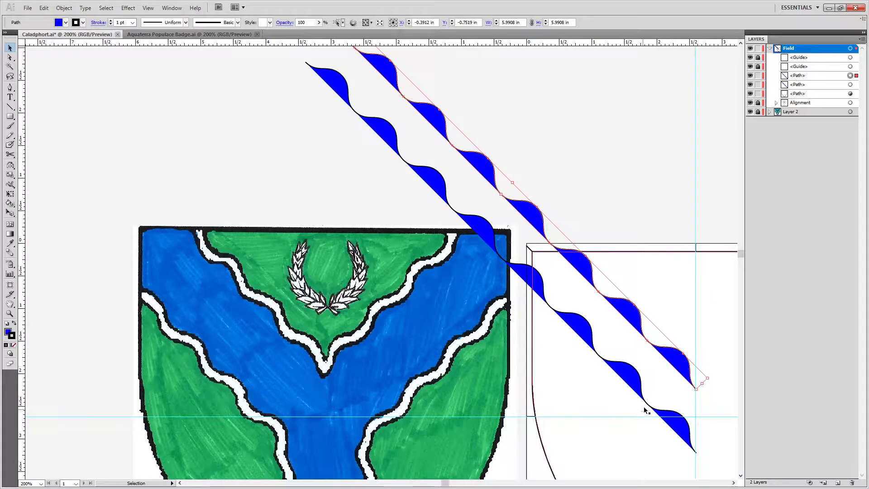
Adjust the lower wavy line's height, ending at Y 0.3592 in, to widen its gap from the upper line.
click(632, 385)
key(shift+Up)
key(shift+Up)
key(shift+Up)
key(shift+Down)
key(shift+Down)
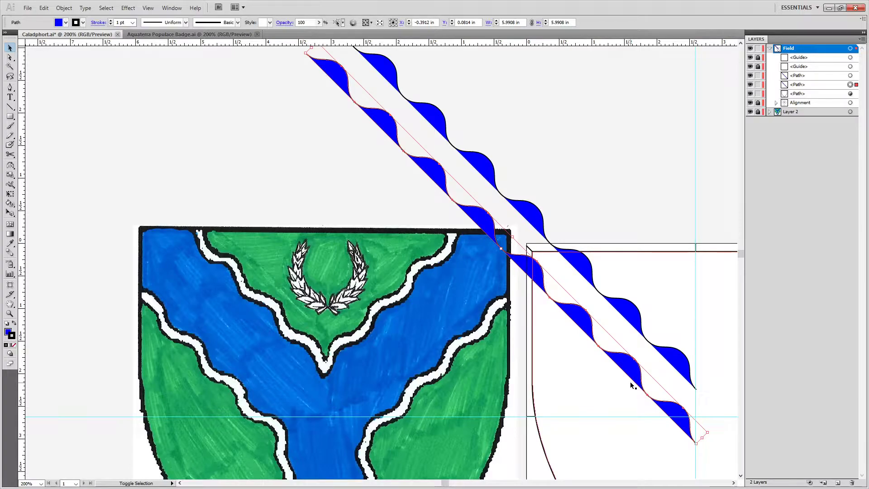
key(shift+Down)
key(shift+Down)
Move the upper wavy line straight up to Y -1.0297 in.
click(630, 322)
key(shift+Up)
key(shift+Up)
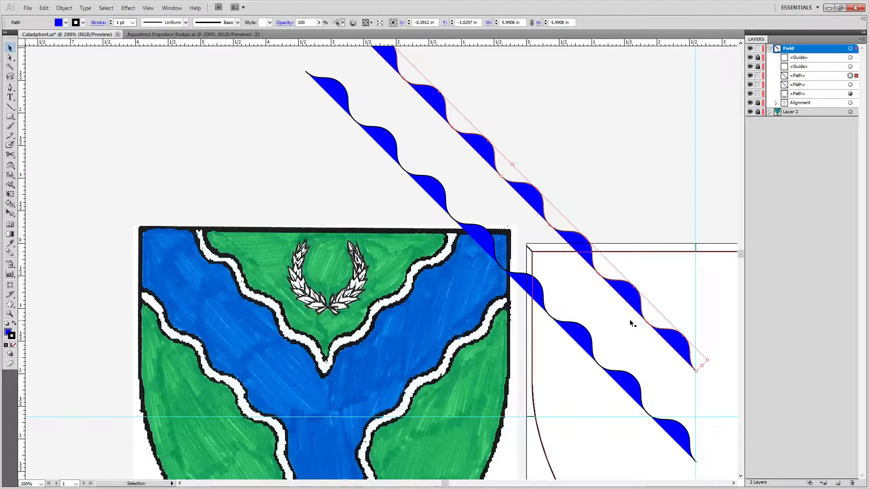
Place a copy of the lower wavy line further down and left, at X -1.8426 in, Y 1.8106 in.
drag(564, 270, 525, 176)
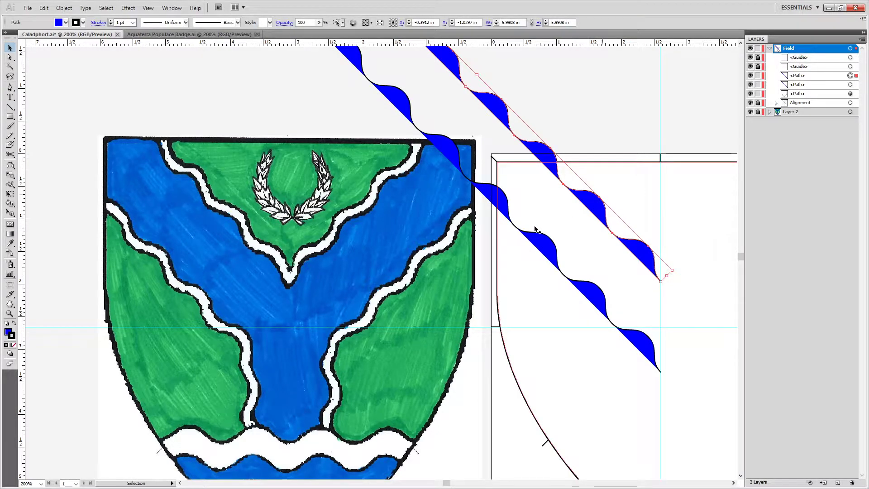
drag(373, 392, 174, 301)
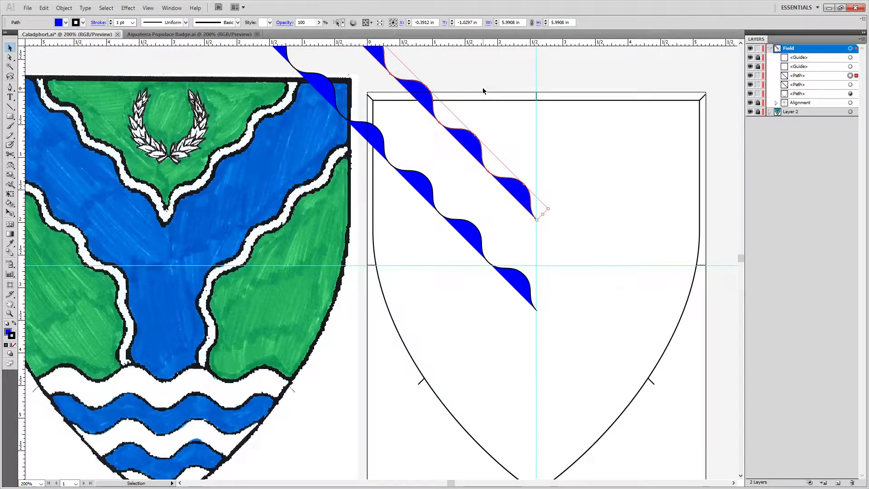
mouse_move(464, 238)
mouse_down()
mouse_move(456, 232)
mouse_move(389, 344)
mouse_up()
scroll(365, 273, down, 3)
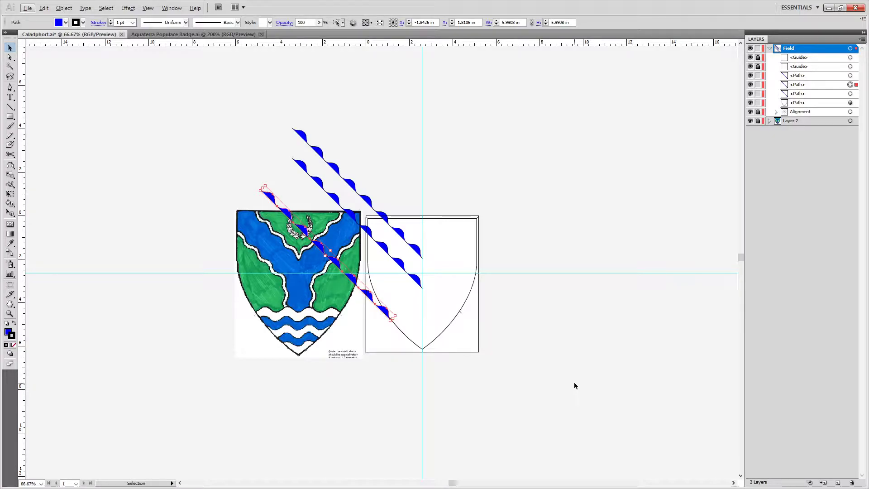
Shift the middle wavy line left along the horizontal axis to X -0.8079 in.
scroll(404, 268, up, 4)
drag(404, 268, 513, 305)
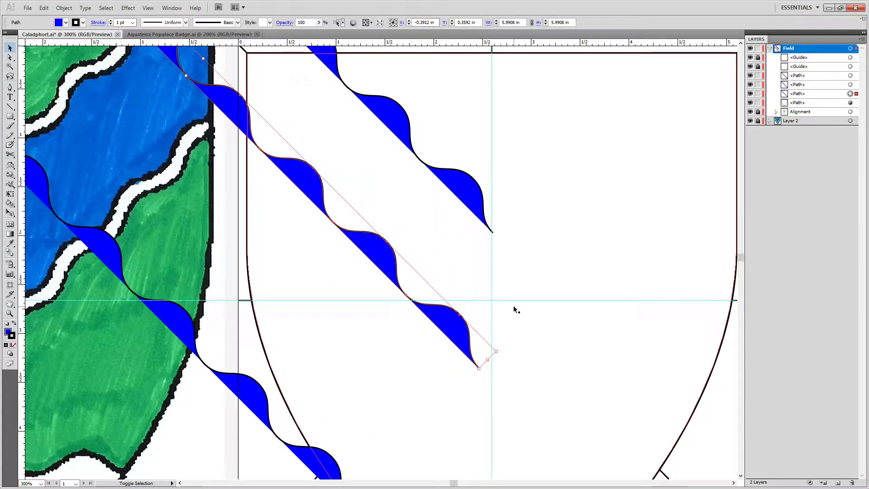
key(shift+Left)
key(shift+Left)
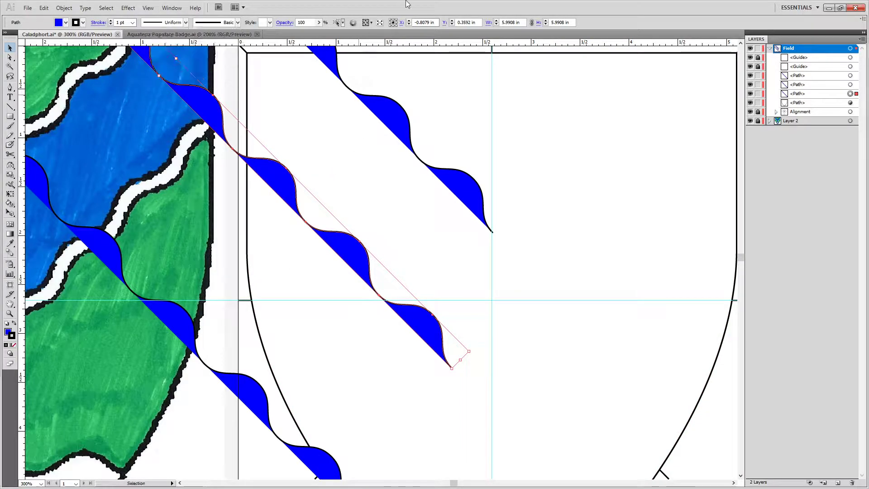
Shift the upper wavy line right to X 0.0254 in and down to Y -0.7519 in.
scroll(411, 151, up, 3)
click(398, 203)
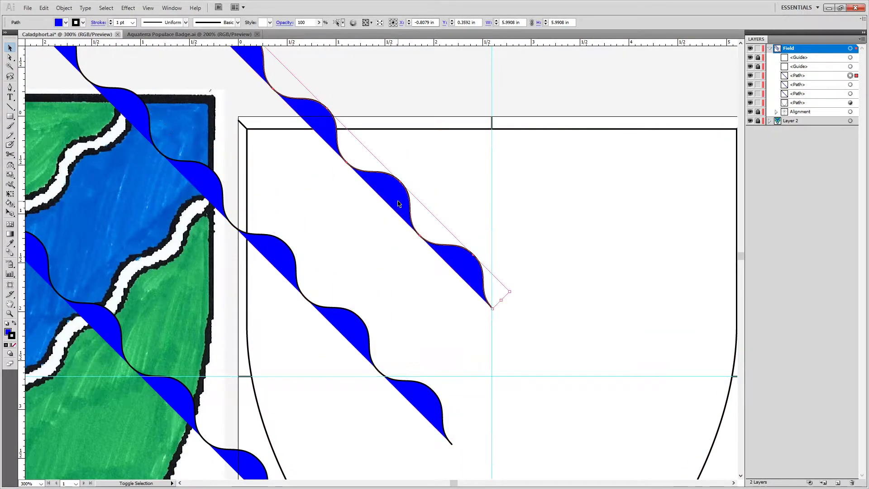
key(shift+Right)
key(shift+Right)
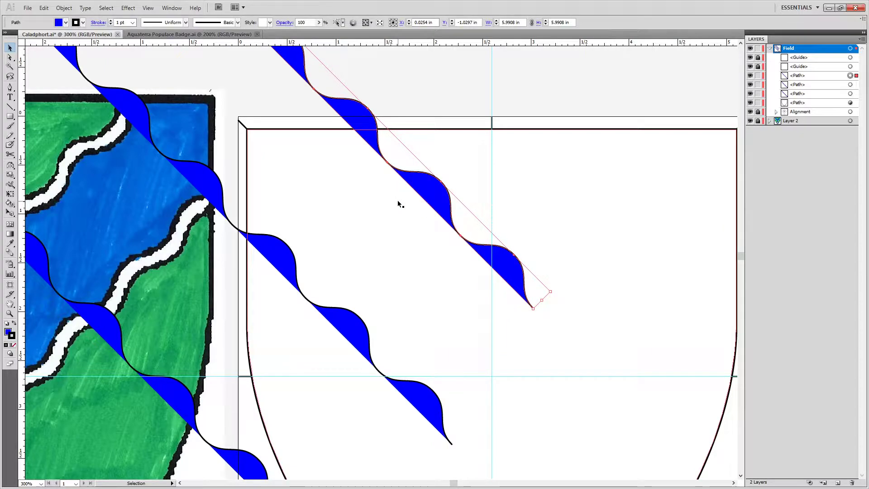
key(shift+Down)
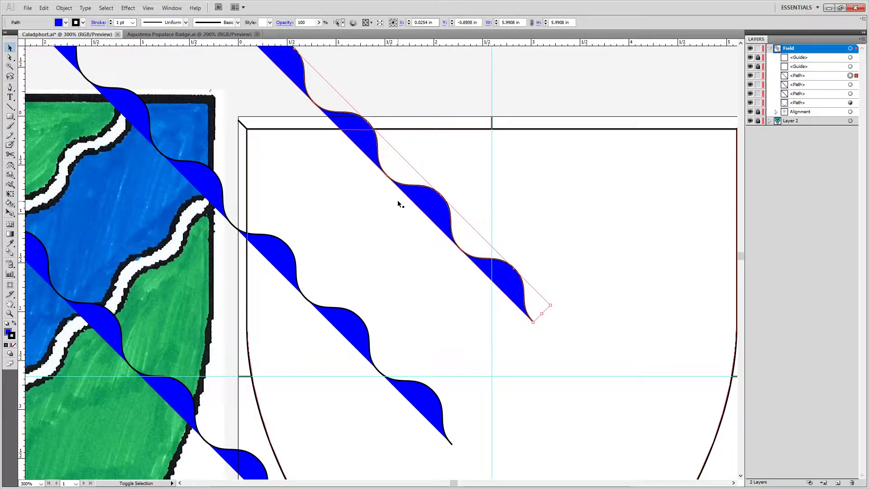
key(shift+Down)
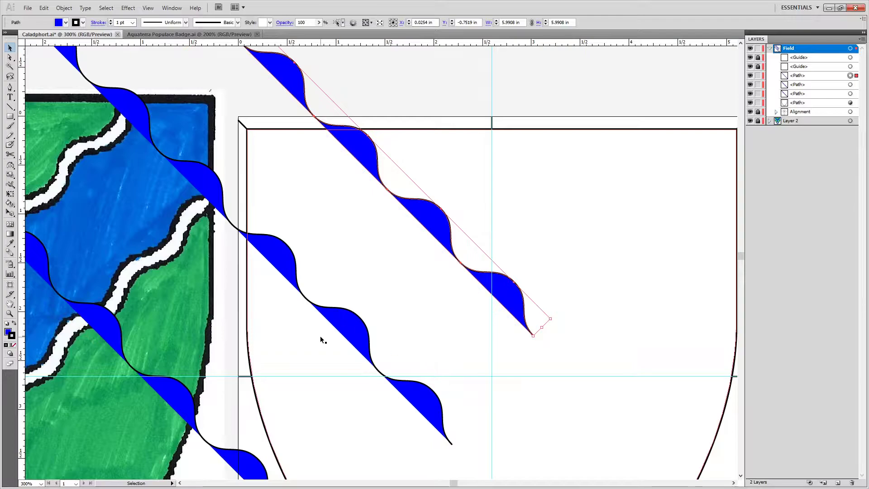
Move the middle wavy line up to Y 0.0814 in.
click(347, 323)
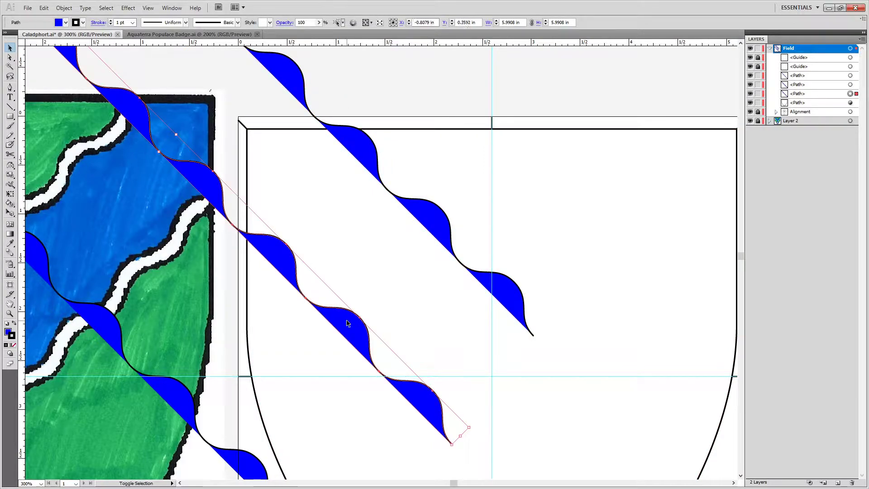
key(shift+Up)
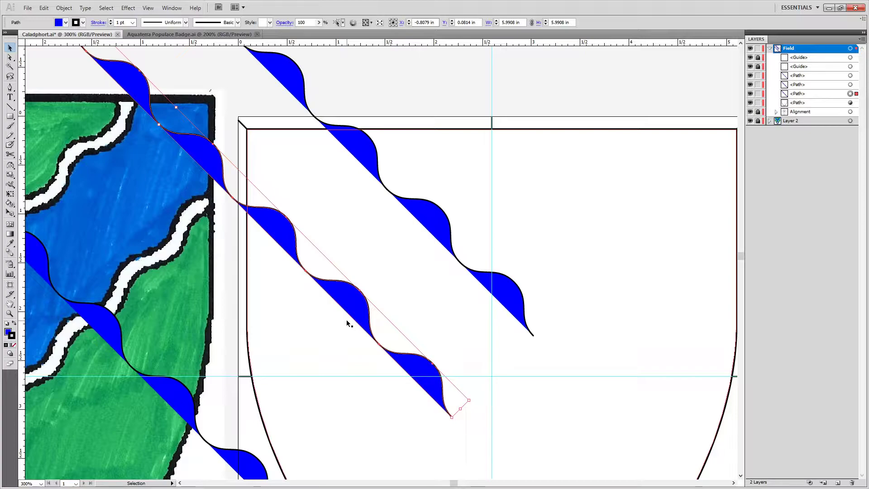
Move the upper wavy line down to Y -0.613 in and try different horizontal offsets from the middle line.
drag(298, 224, 438, 224)
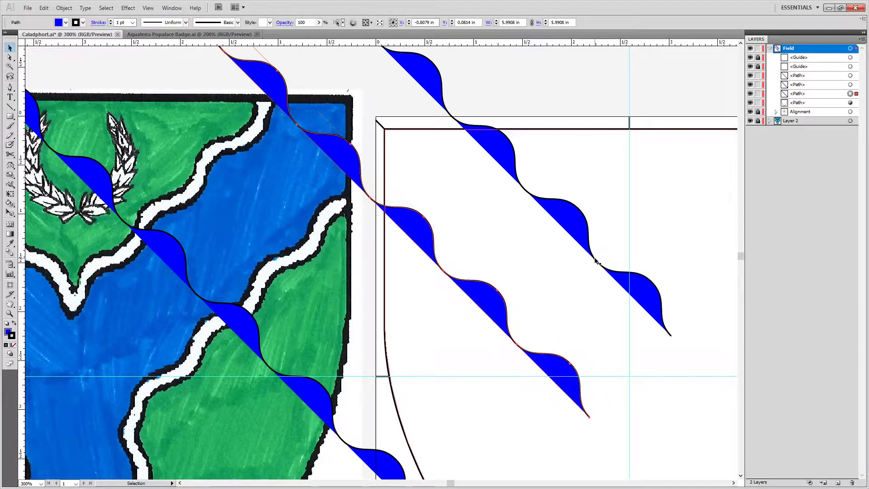
click(573, 233)
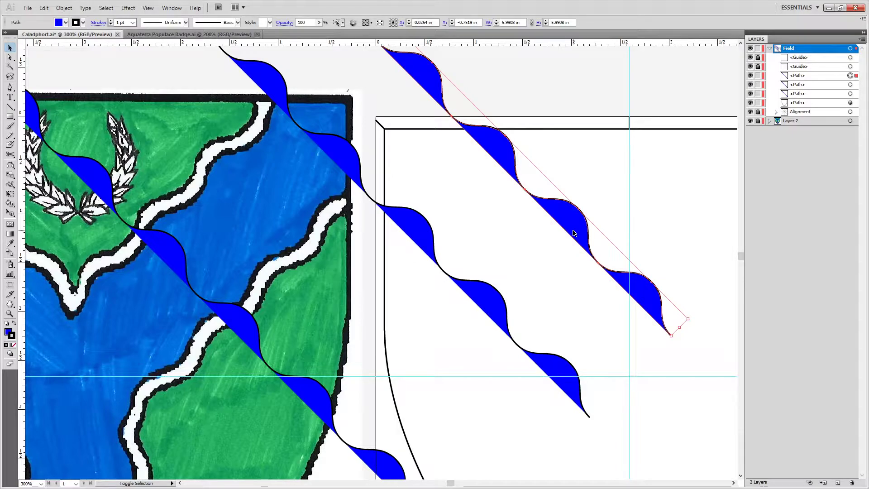
key(shift+Down)
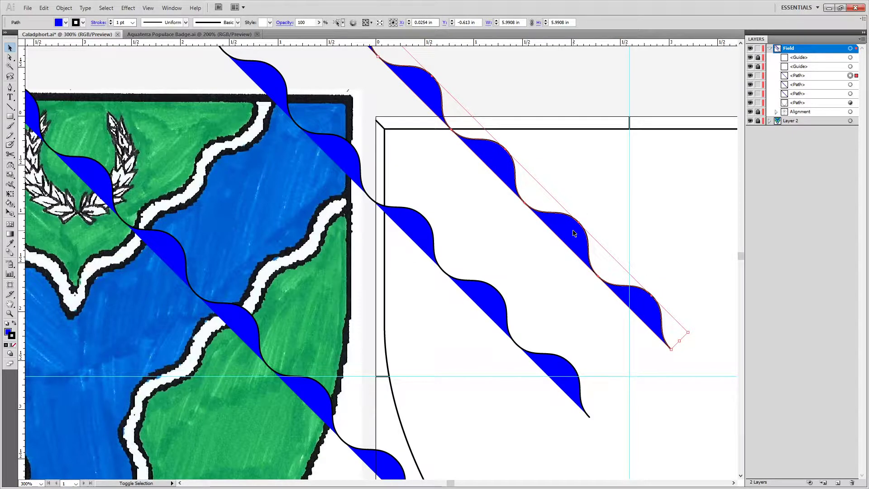
key(shift+Right)
key(shift+Left)
key(shift+Left)
key(shift+Left)
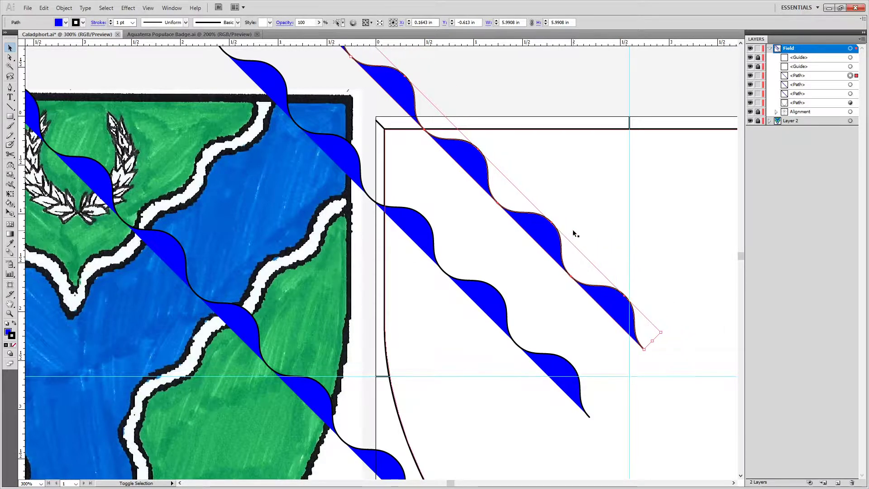
key(shift+Left)
key(shift+Right)
key(shift+Right)
key(shift+Right)
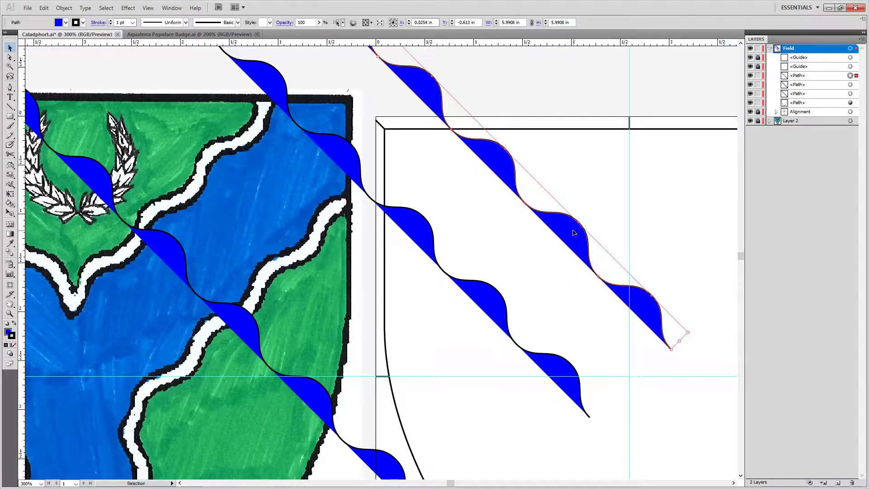
Shift the upper wavy line right to X 0.1643 in and delete it.
key(shift+Right)
key(shift+Right)
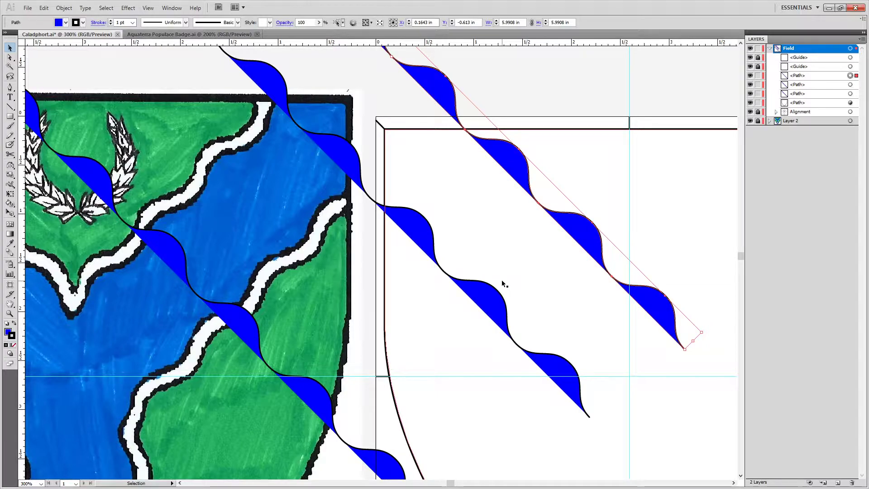
key(Delete)
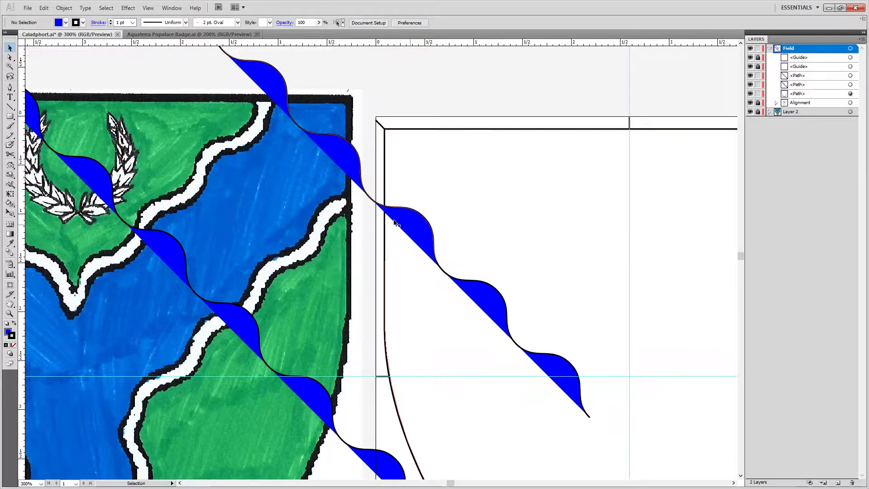
Delete the extra wavy line over the shield template and rotate the remaining diagonal wavy line to horizontal.
click(421, 232)
key(Delete)
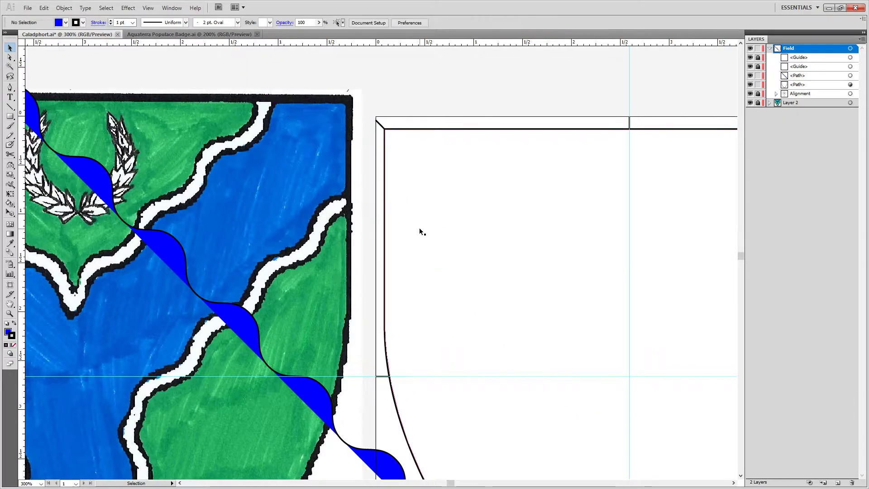
click(254, 331)
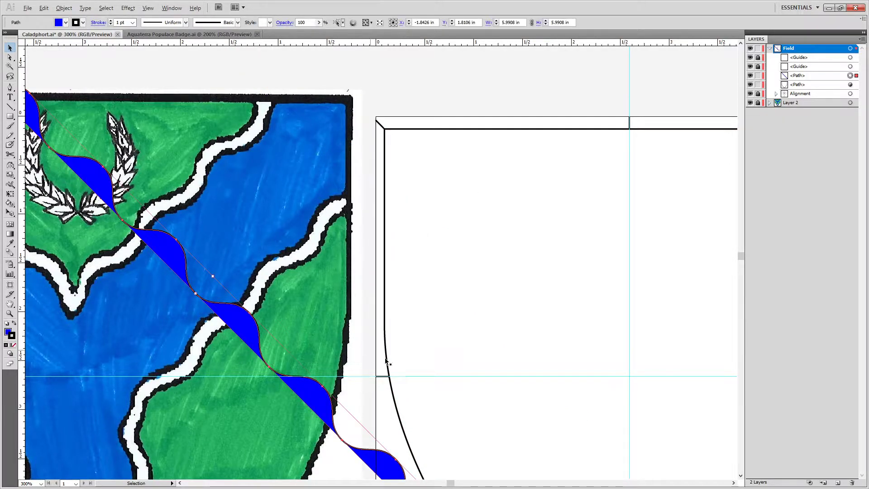
scroll(379, 357, down, 2)
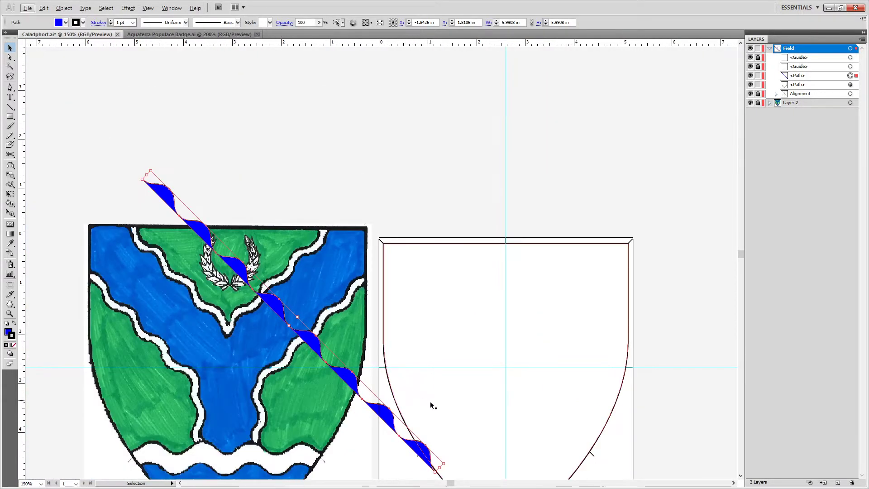
click(150, 170)
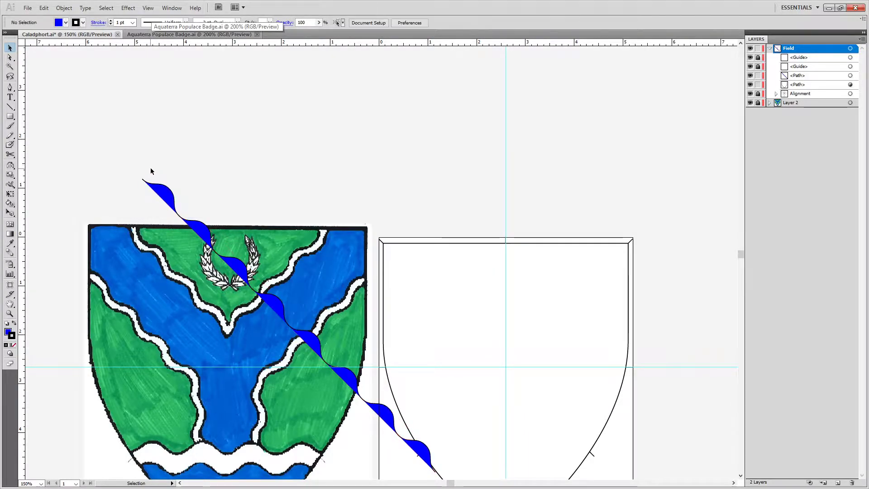
click(157, 195)
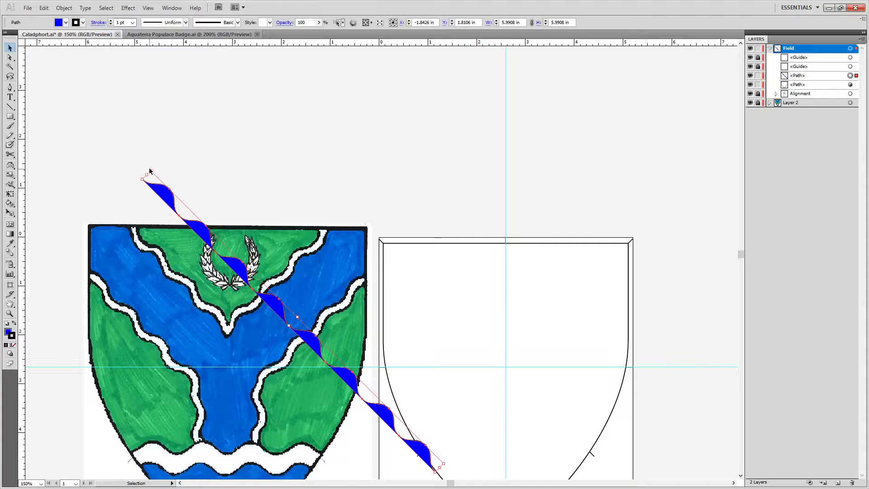
drag(150, 170, 93, 295)
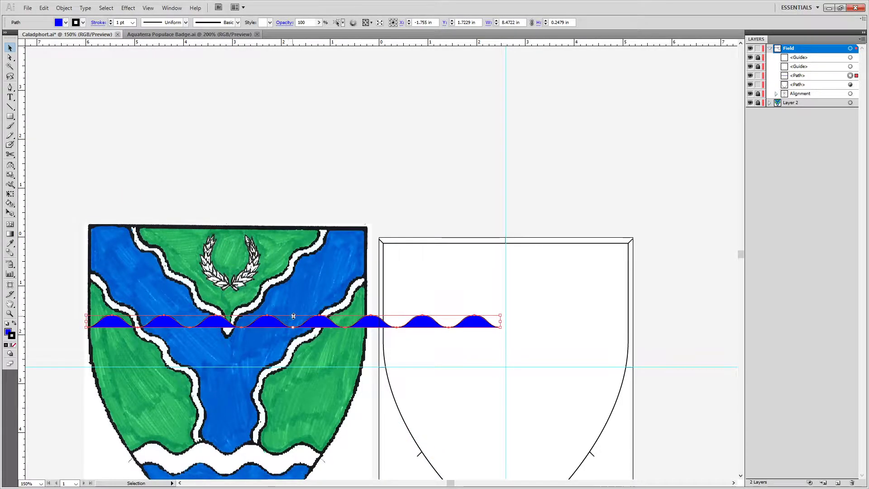
Reduce the horizontal wavy line's height to 0.1739 in and shorten its width to about 6.8 in.
drag(292, 315, 293, 319)
scroll(292, 319, down, 1)
scroll(293, 319, up, 3)
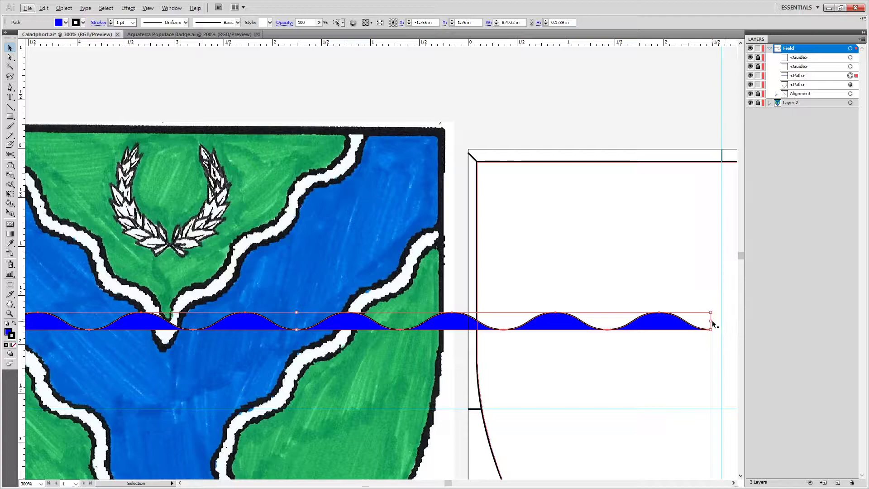
drag(712, 321, 548, 321)
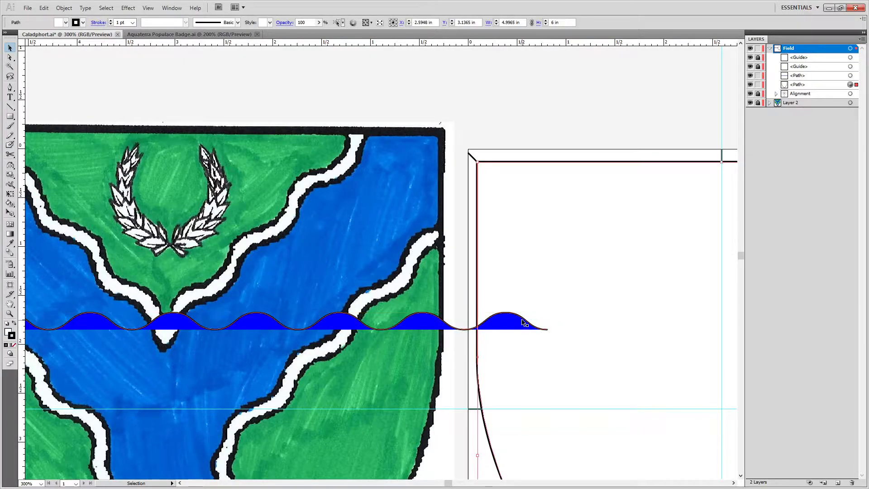
Rotate the wavy line to a 45-degree diagonal and snap its lower end to the intersection of the shield's guides.
key(ctrl+h)
drag(514, 386, 306, 367)
drag(302, 413, 525, 259)
scroll(500, 337, down, 1)
scroll(500, 338, right, 3)
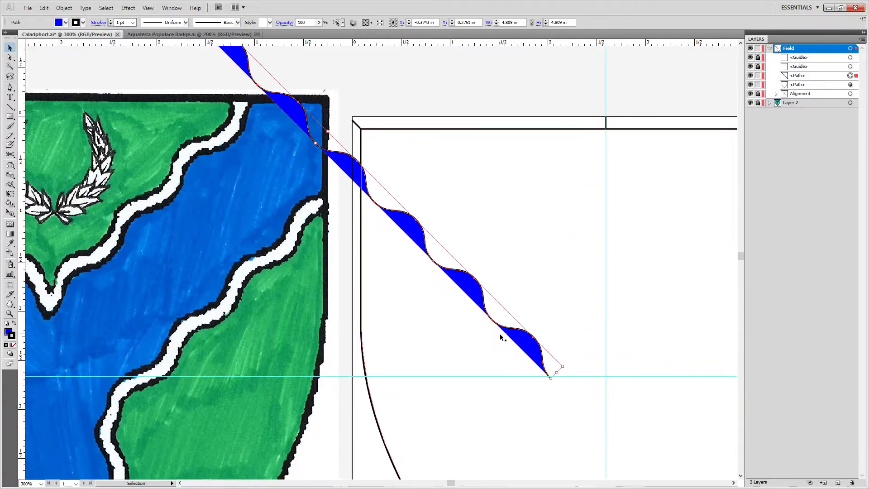
drag(527, 343, 582, 341)
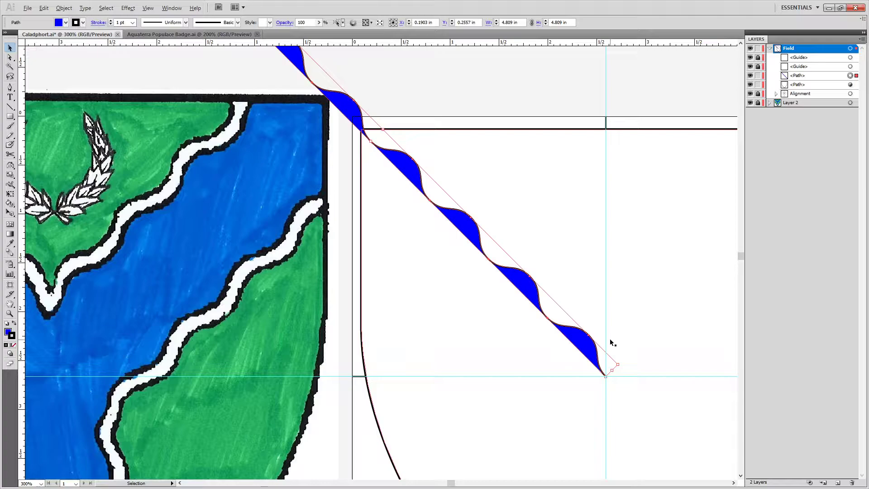
Duplicate the diagonal wavy line in place and move the copy down to Y 0.8112 in.
key(ctrl+c)
key(ctrl+f)
key(shift+Down)
key(shift+Down)
key(shift+Down)
key(shift+Down)
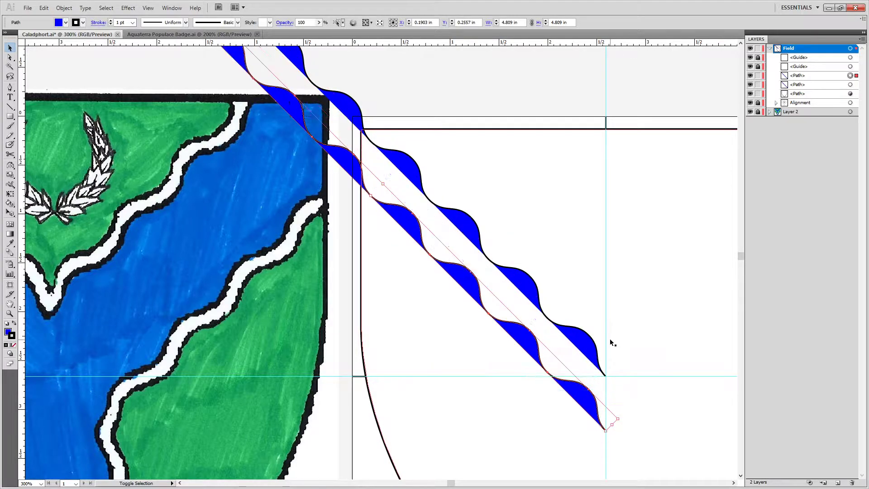
Shift the upper wavy line right to X 0.7459 in and raise it slightly.
click(585, 339)
key(shift+Right)
key(shift+Right)
key(shift+Right)
key(shift+Right)
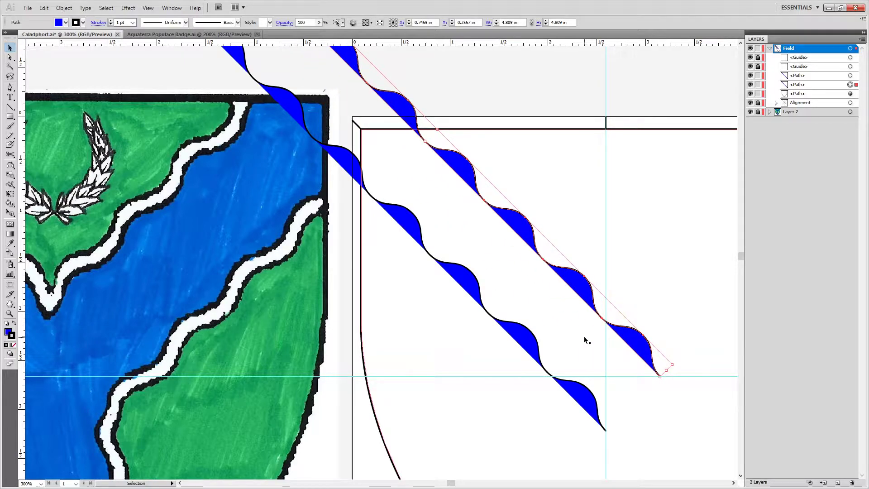
key(shift+Up)
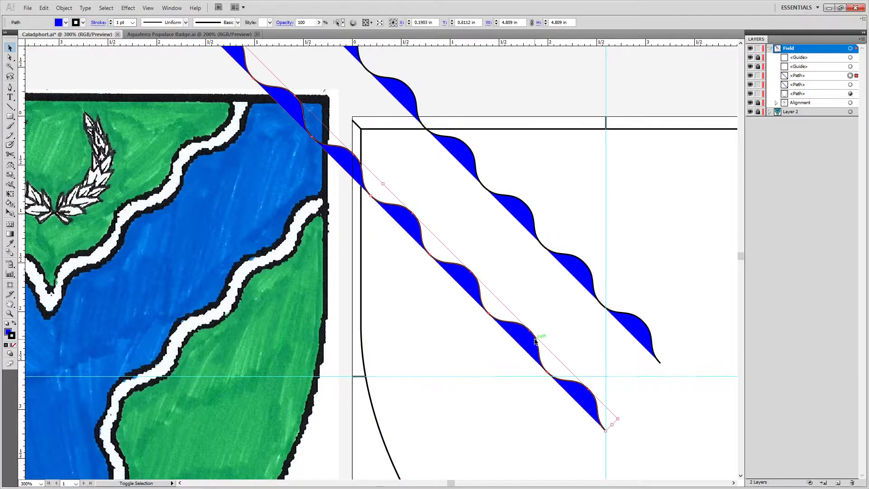
Shift the lower wavy line left to X -0.0874 in and raise the upper one to Y -0.0221 in.
key(shift+Left)
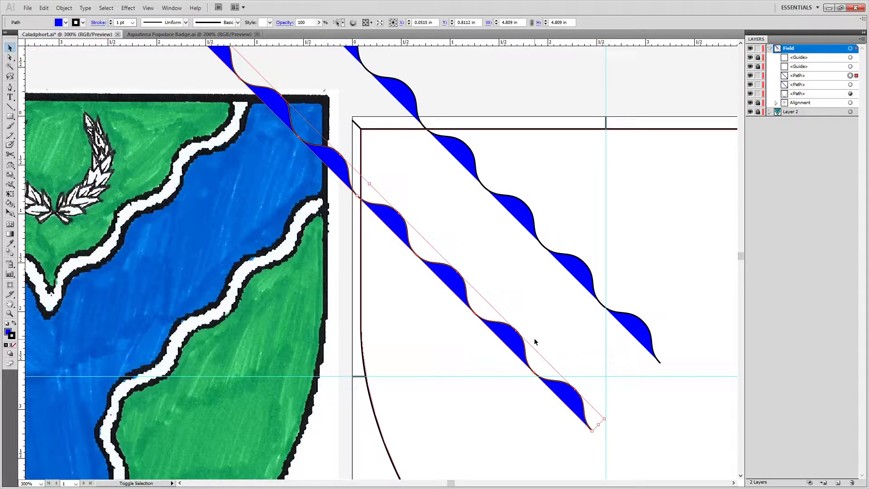
key(shift+Left)
click(581, 268)
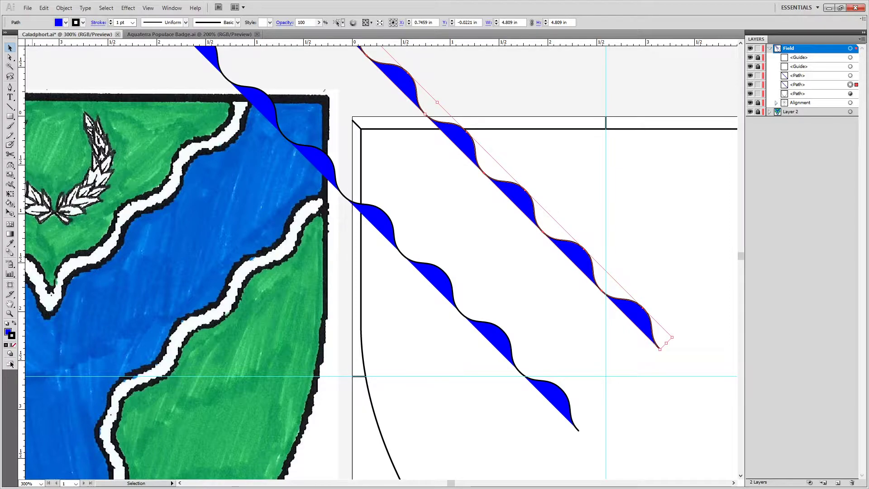
Copy the lower wavy line, rotate the copy to vertical and set its upper end on the shield's horizontal guide.
key(ctrl+minus)
key(ctrl+minus)
key(ctrl+minus)
key(ctrl+minus)
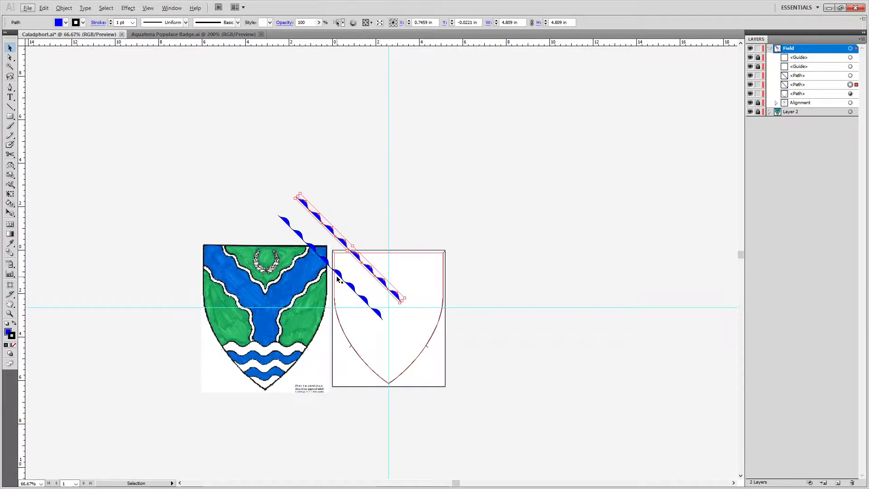
drag(338, 278, 256, 414)
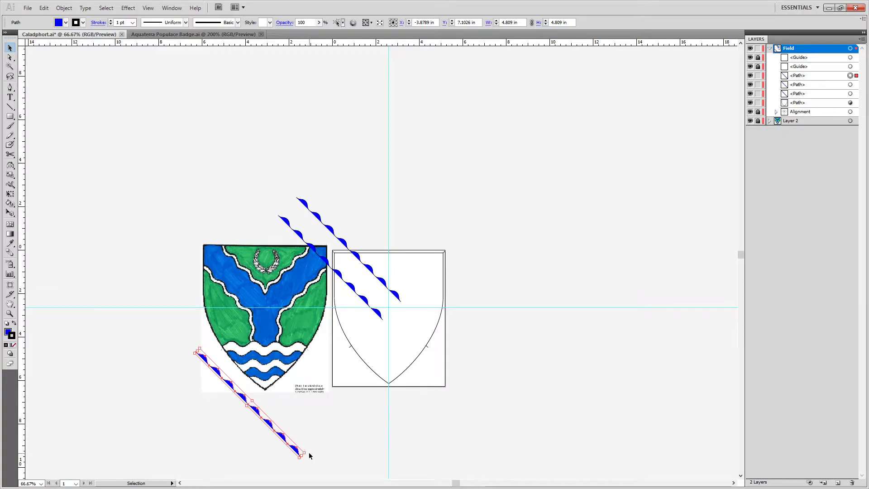
mouse_move(306, 453)
mouse_down()
mouse_move(291, 420)
mouse_move(241, 383)
mouse_up()
mouse_move(248, 339)
mouse_down()
mouse_move(370, 351)
mouse_move(337, 304)
mouse_move(345, 318)
mouse_up()
alt+scroll(344, 318, up, 6)
mouse_move(349, 242)
mouse_down()
mouse_move(537, 249)
mouse_move(582, 200)
mouse_move(570, 260)
mouse_move(574, 251)
mouse_up()
Add a vertical guide where the lower diagonal wavy line crosses the horizontal guide.
click(624, 252)
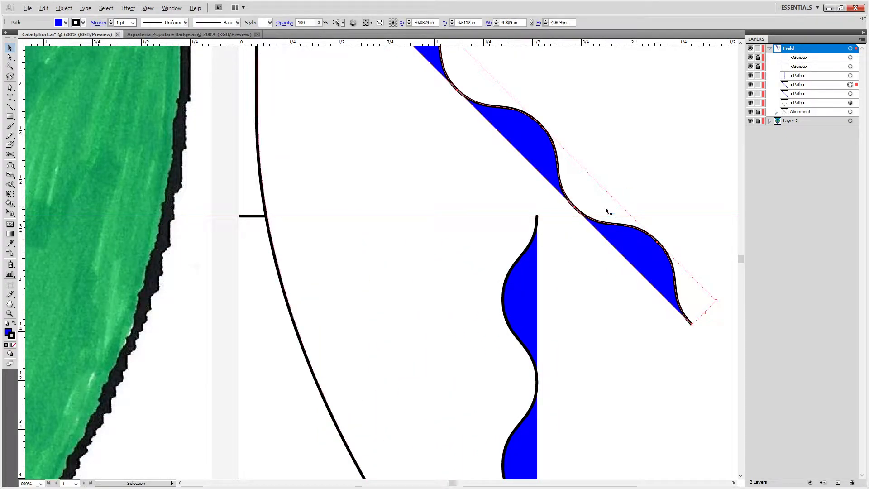
alt+scroll(607, 207, up, 6)
drag(23, 272, 409, 275)
click(757, 57)
Cut the lower diagonal wavy line with Scissors at the guide intersection and delete the adjoining segment beyond the cut.
click(562, 395)
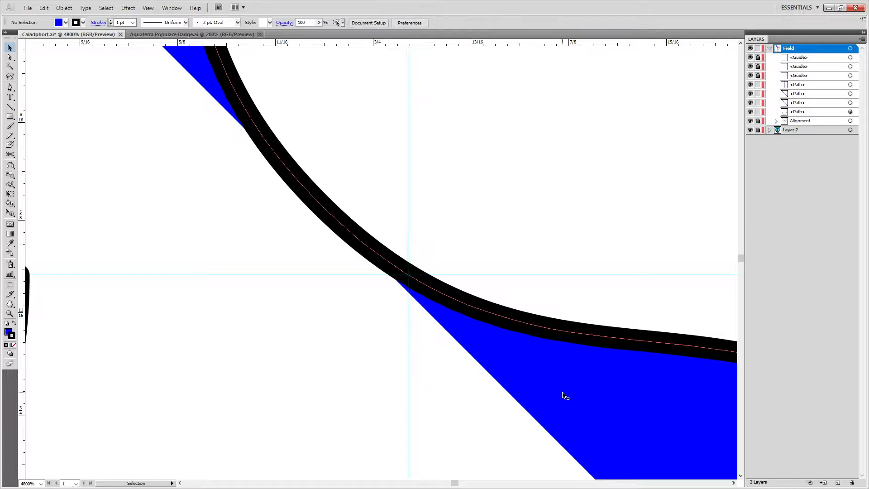
key(c)
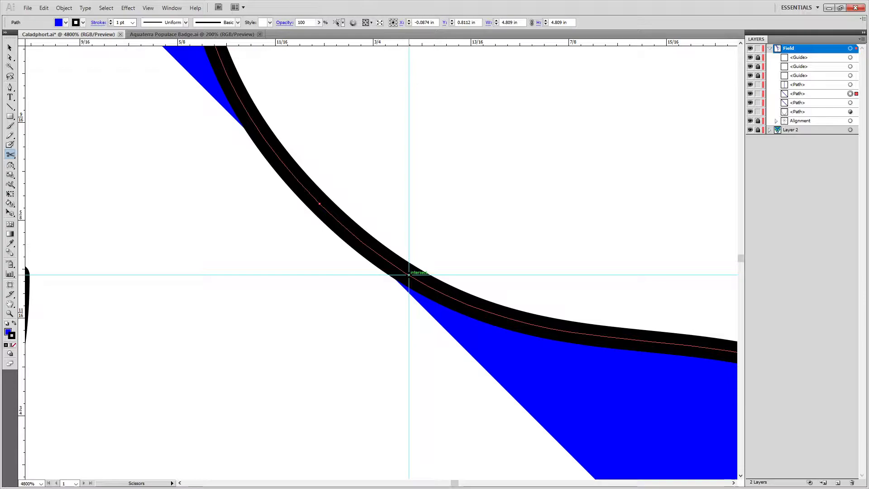
click(409, 274)
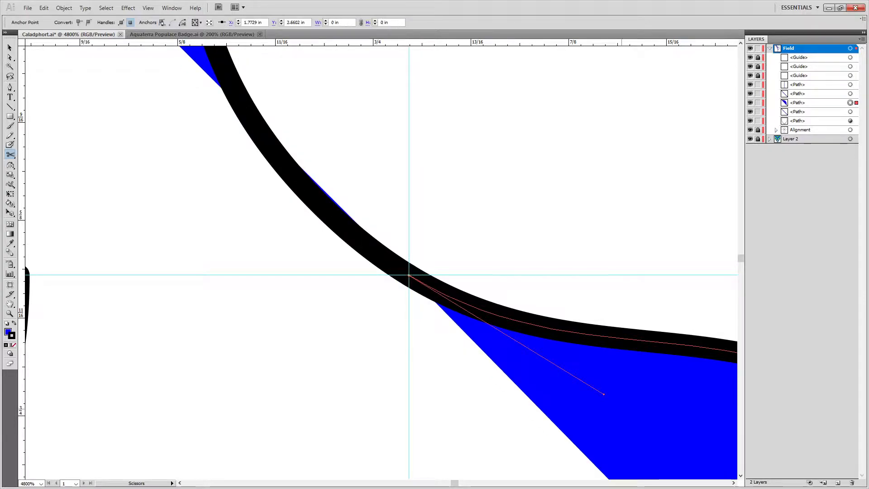
ctrl+click(621, 409)
key(Delete)
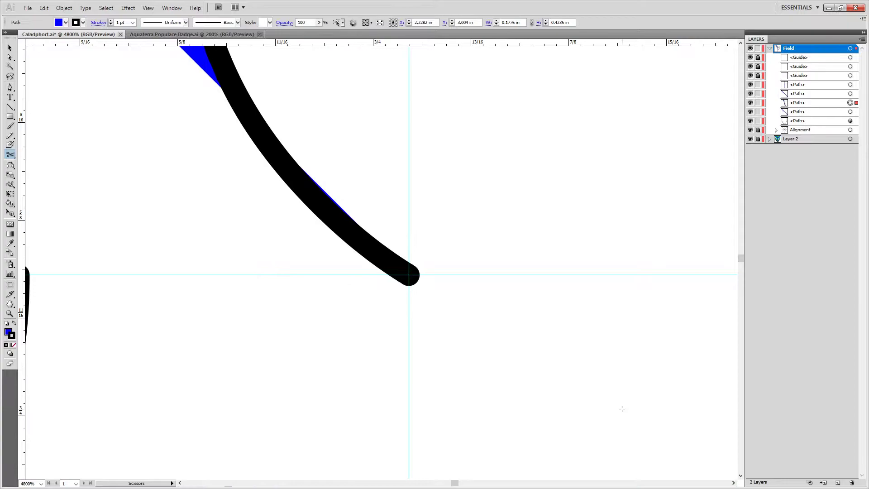
Remove the vertical guide at the cut and delete the leftover fragment of the wavy line.
click(832, 57)
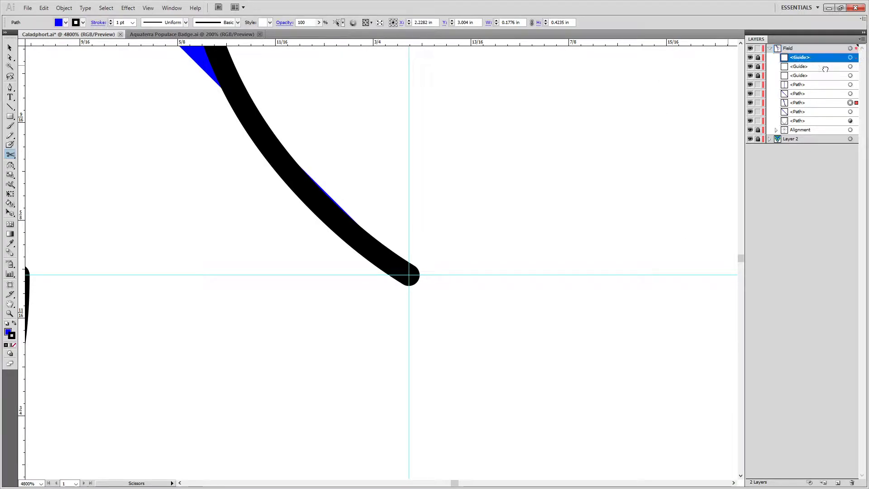
click(852, 483)
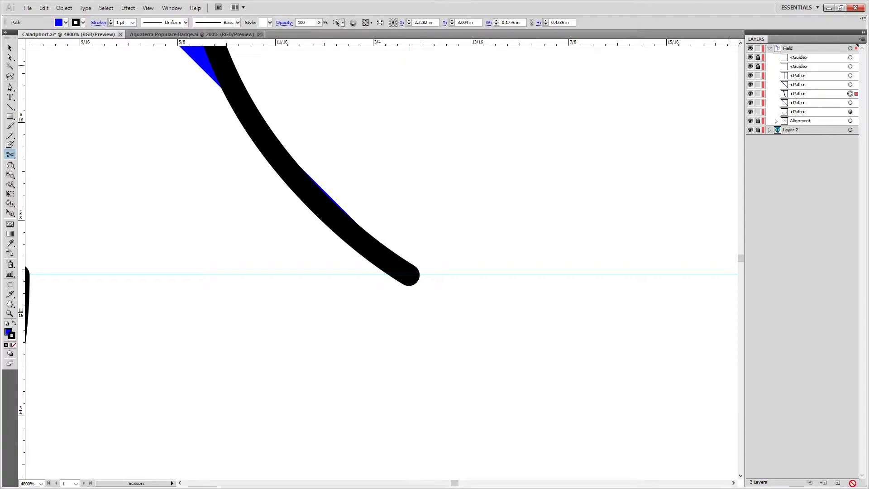
scroll(253, 267, down, 3)
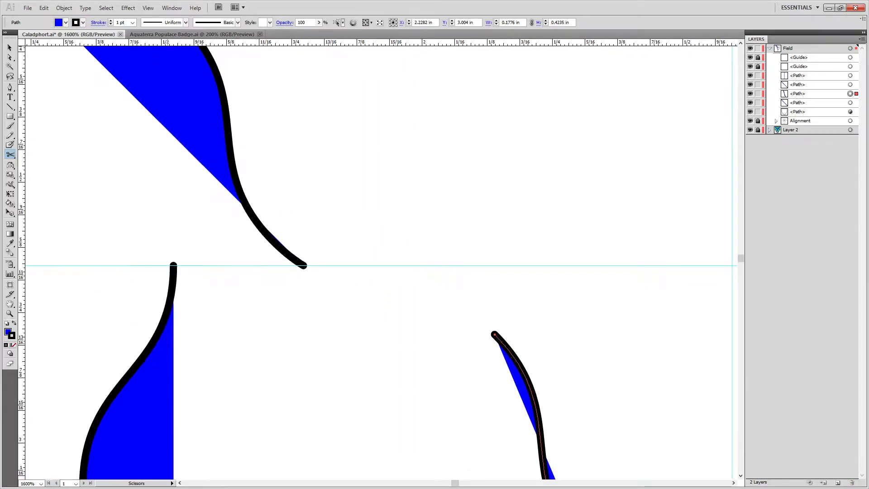
scroll(593, 382, down, 1)
scroll(585, 381, down, 1)
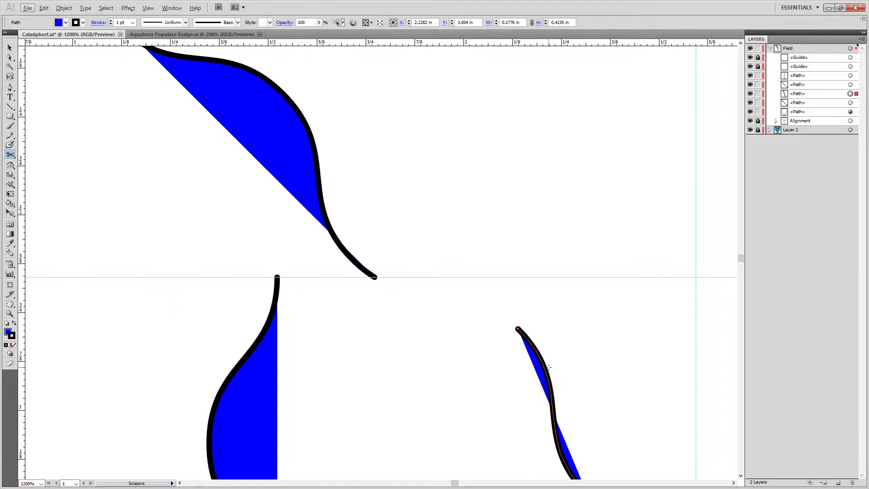
key(Delete)
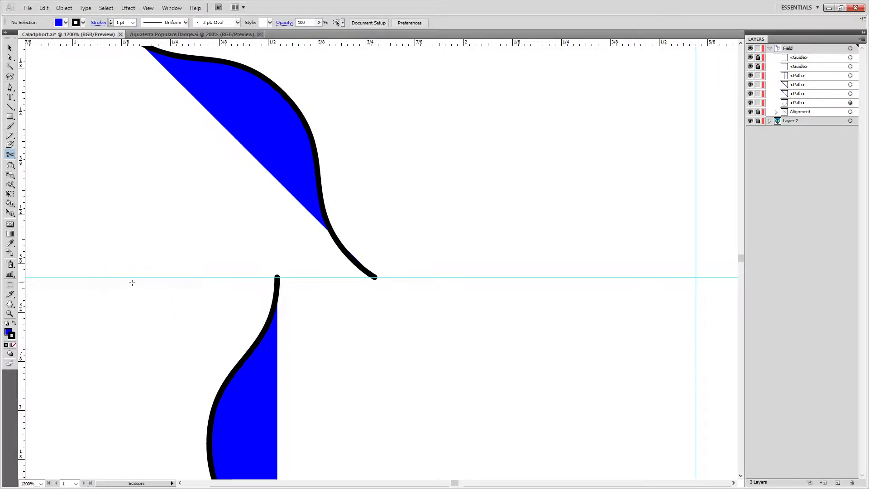
Move the vertical wavy line's upper end onto the diagonal's cut end and join the two endpoints.
key(v)
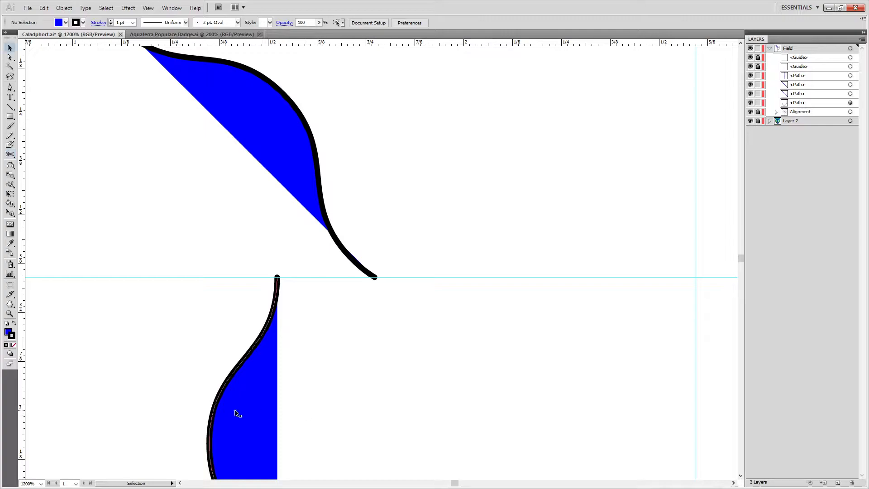
drag(231, 411, 333, 415)
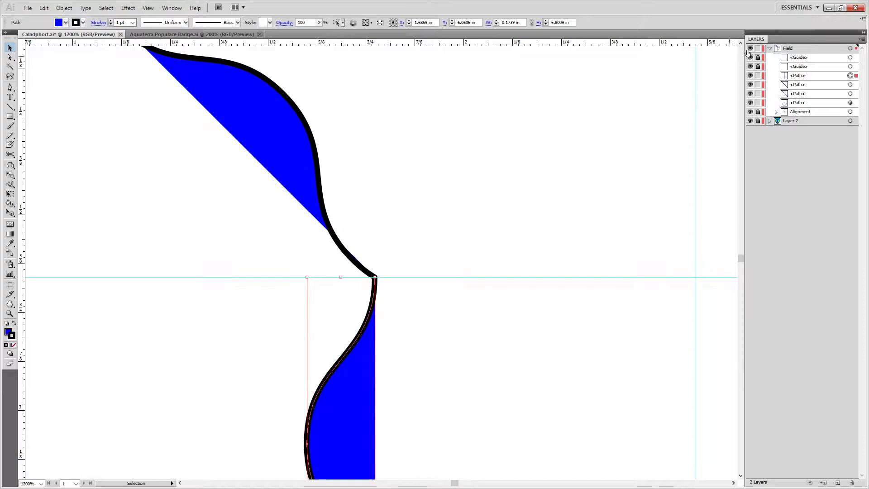
key(a)
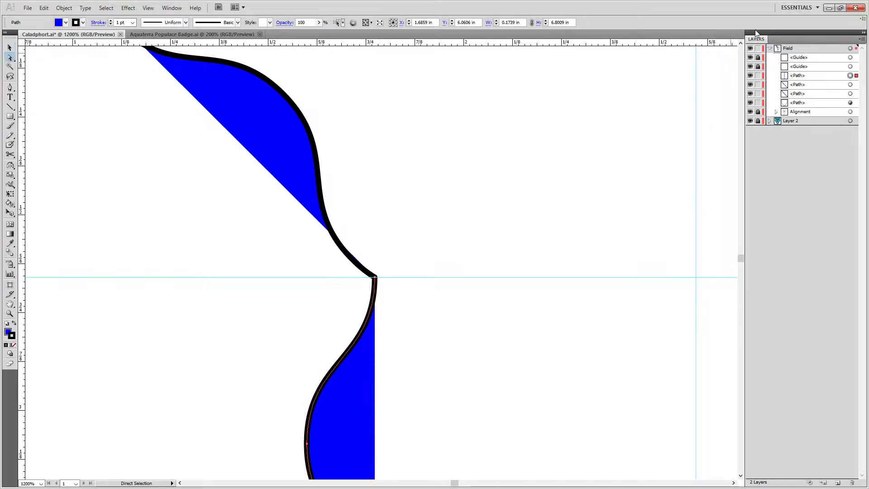
drag(360, 302, 369, 291)
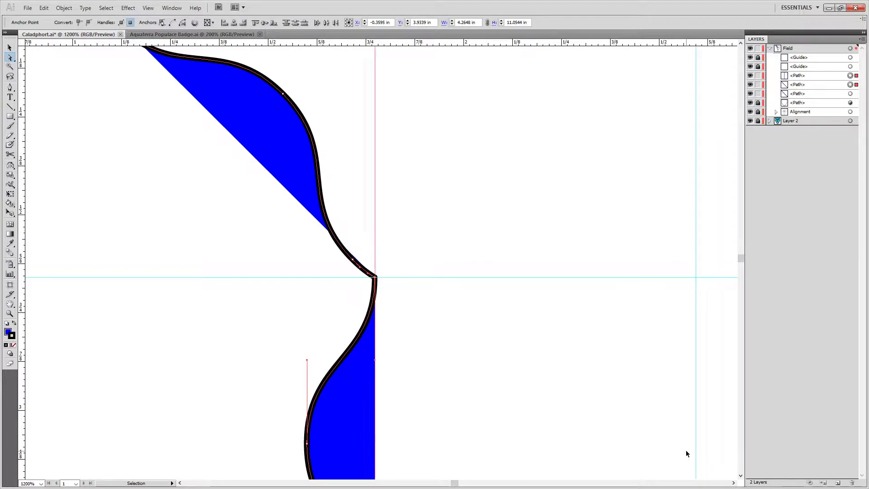
key(ctrl+j)
Join the upper-left ends of the two diagonal wavy lines to form one continuous path.
scroll(414, 255, down, 7)
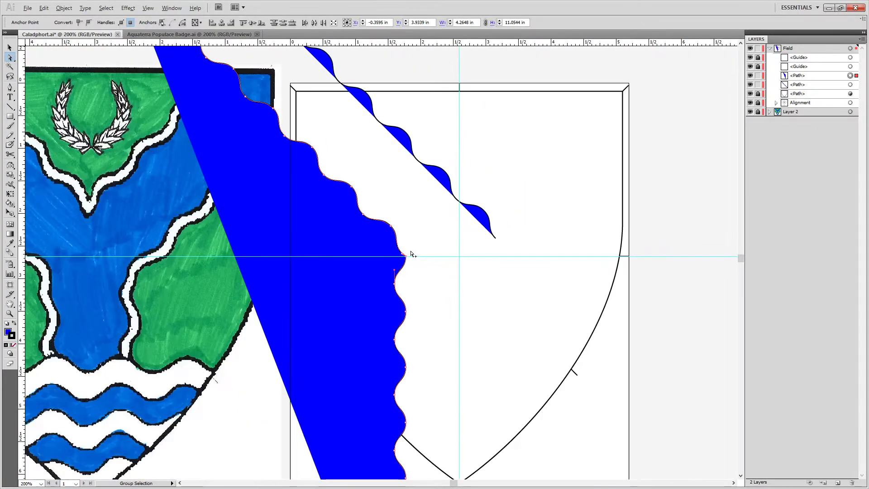
scroll(283, 98, up, 3)
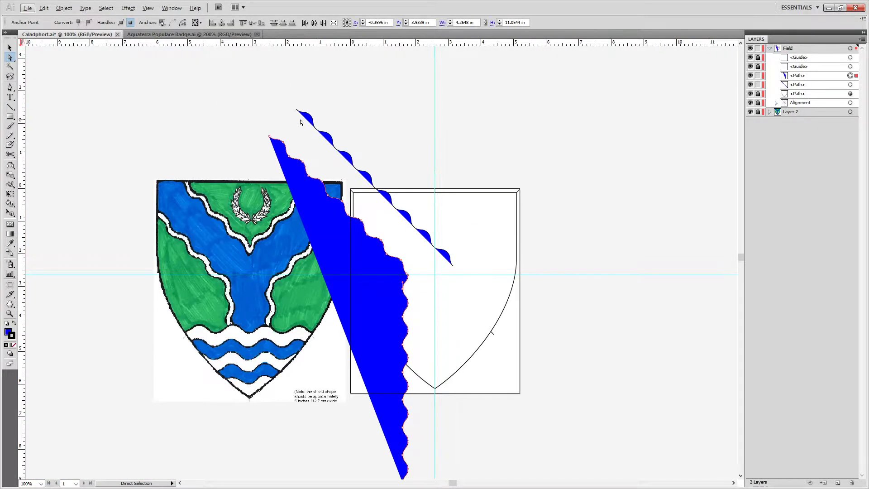
scroll(288, 116, up, 1)
scroll(289, 116, up, 2)
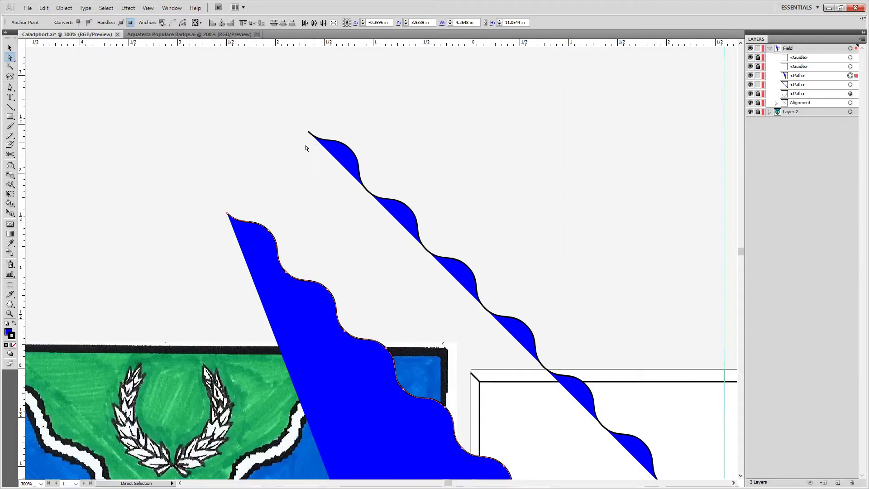
click(229, 215)
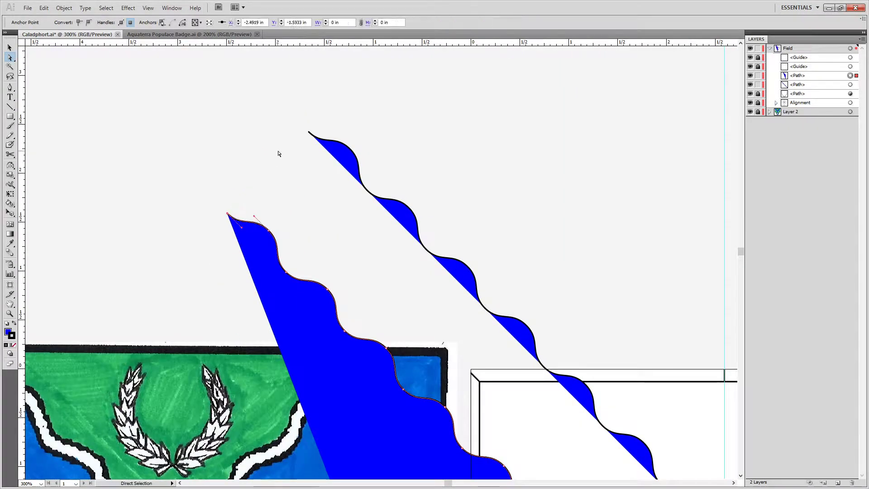
shift+click(308, 132)
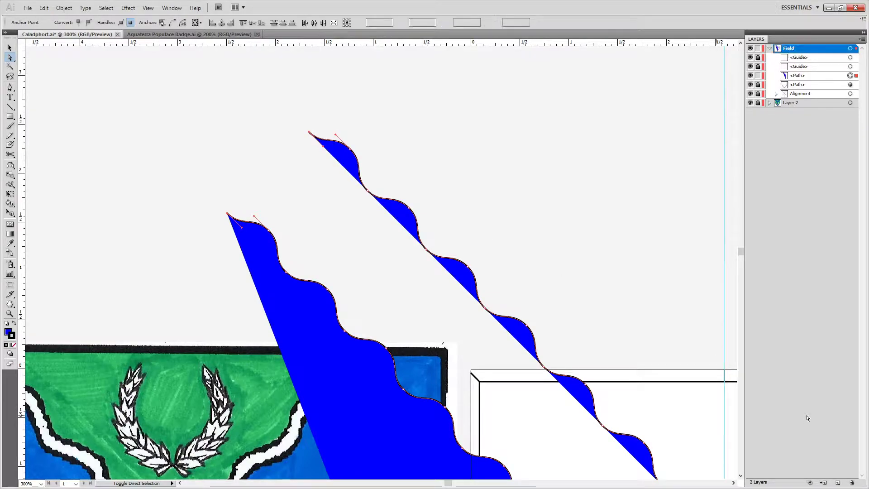
key(ctrl+j)
Cut the upper diagonal wavy line with Scissors where it crosses the central vertical guide and delete the segment beyond the cut.
scroll(530, 336, down, 3)
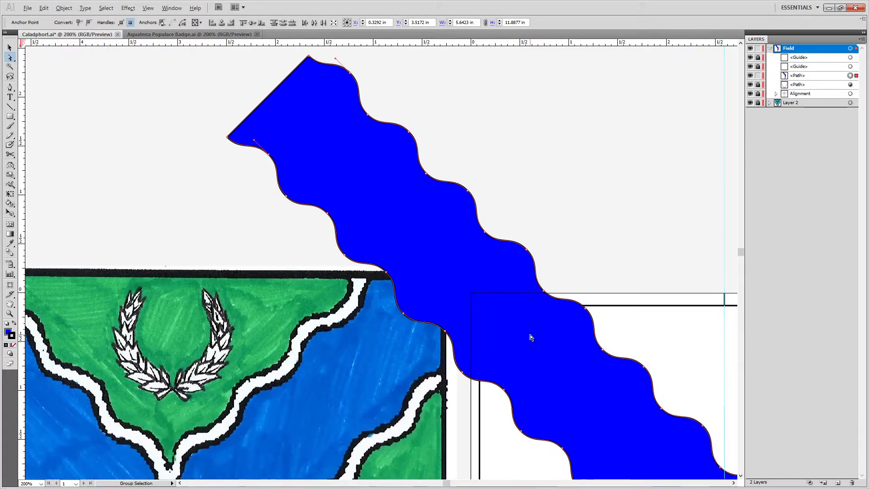
scroll(529, 336, down, 2)
drag(550, 338, 555, 189)
key(alt)
scroll(599, 258, up, 1)
scroll(600, 254, down, 1)
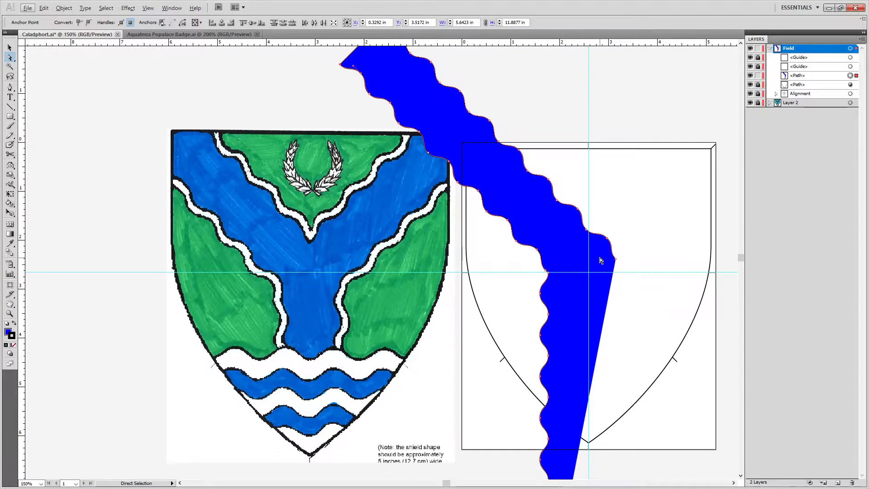
scroll(588, 156, up, 5)
scroll(597, 357, up, 4)
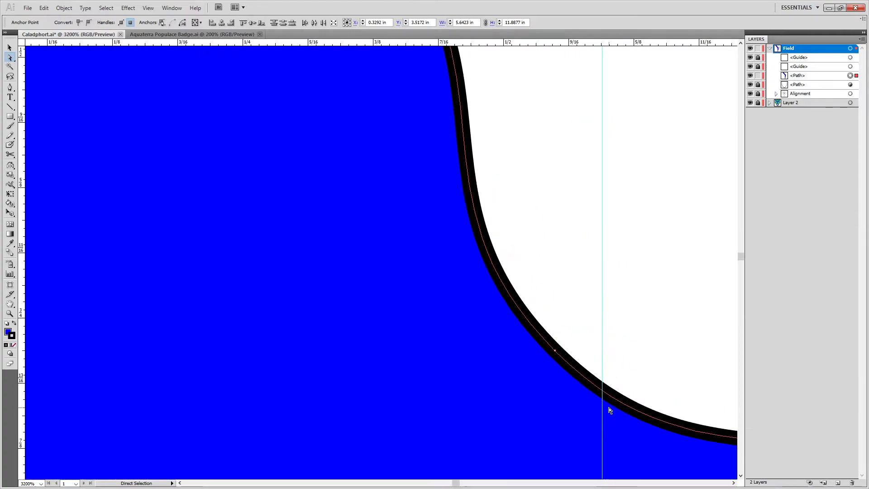
key(c)
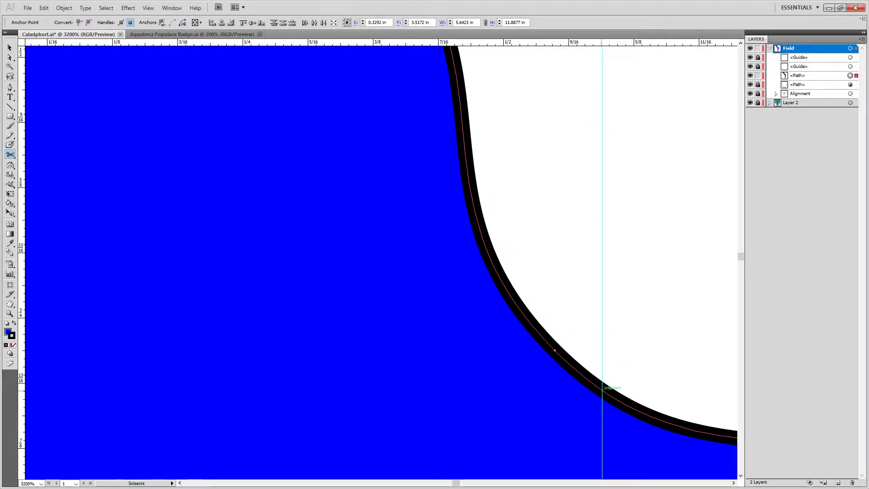
click(602, 388)
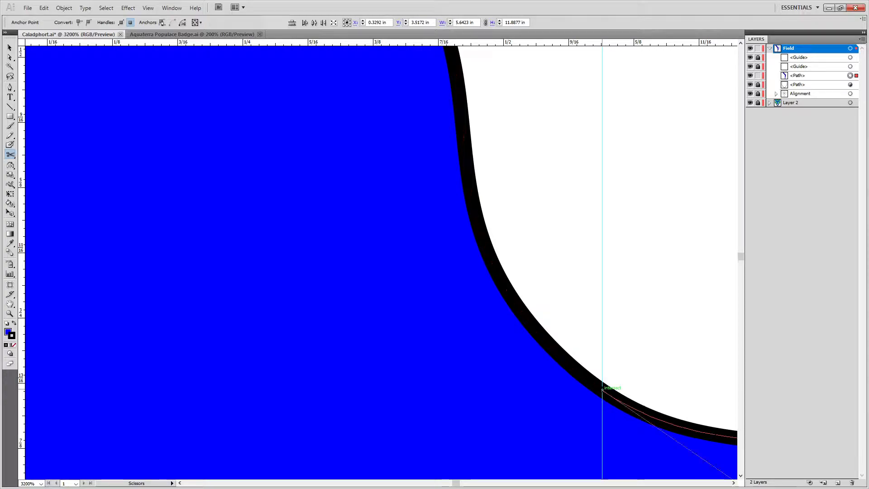
key(Delete)
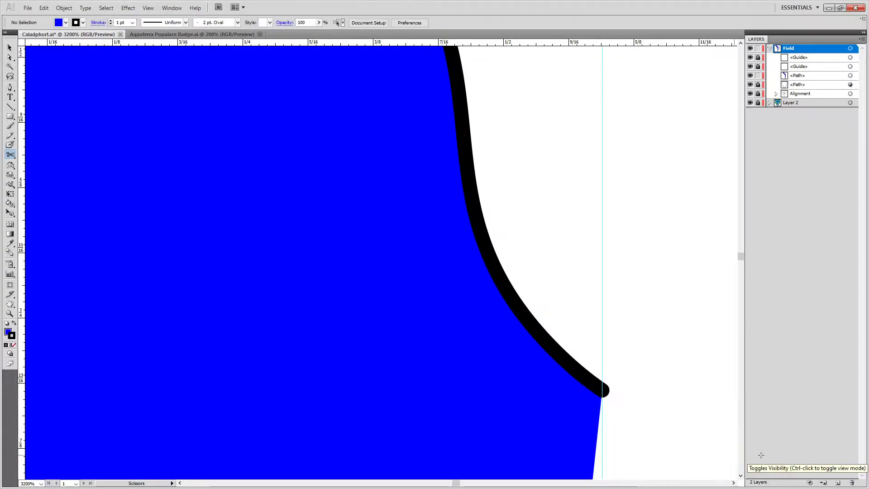
Duplicate the half pall beside the original and reflect the copy across the vertical axis.
scroll(188, 281, down, 9)
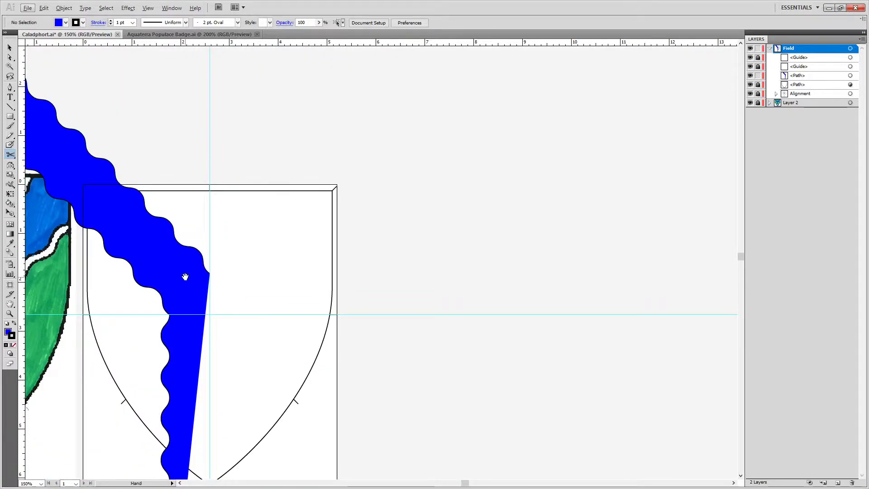
drag(185, 276, 458, 307)
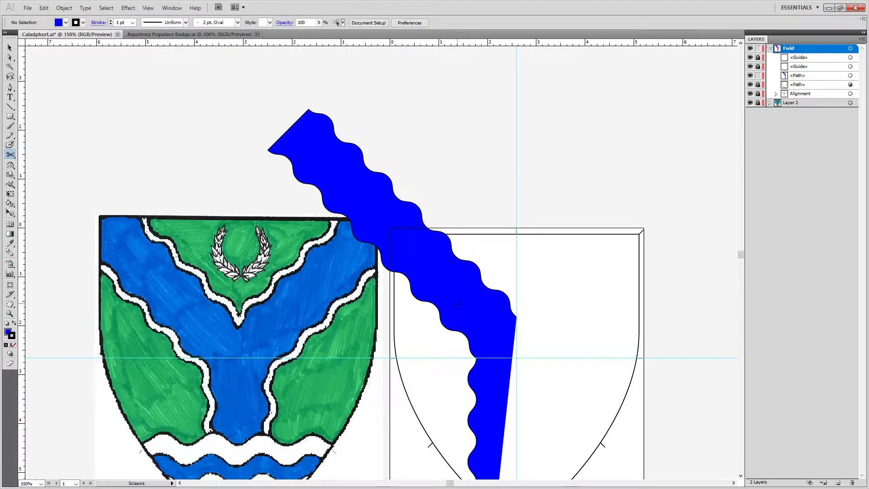
key(v)
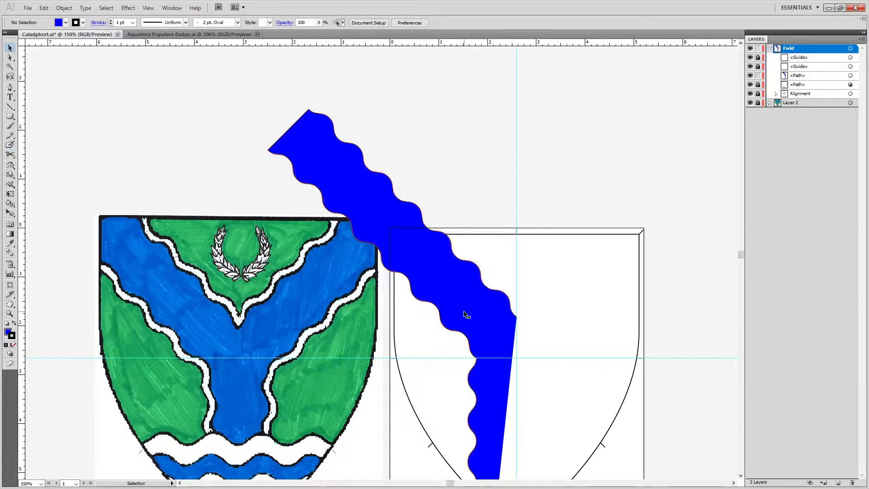
mouse_move(480, 305)
mouse_down()
mouse_move(473, 303)
mouse_move(625, 324)
mouse_up()
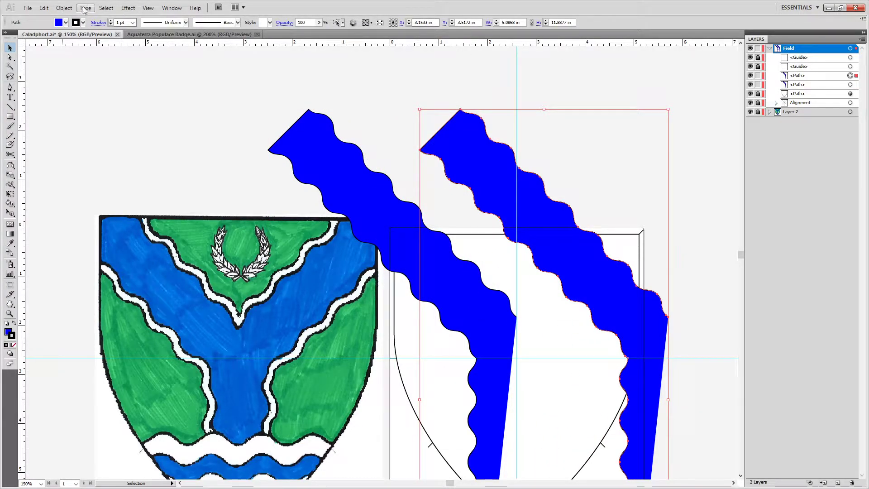
click(64, 9)
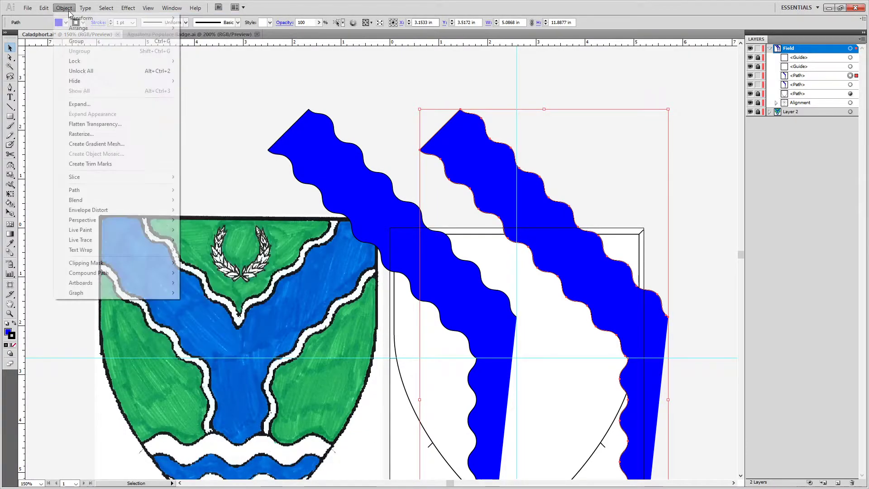
mouse_move(113, 18)
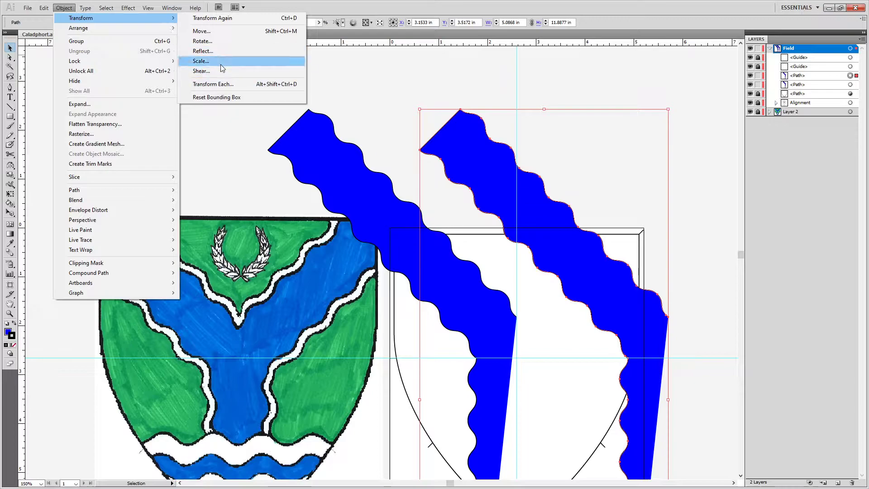
click(206, 51)
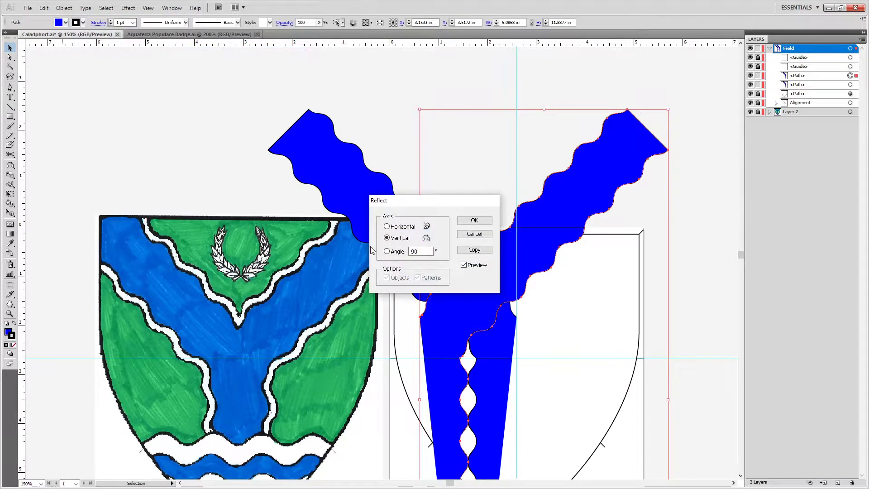
click(474, 220)
Move the mirrored half pall so its inner cut end meets the original half's end on the central vertical guide.
mouse_move(457, 331)
mouse_down()
mouse_move(471, 312)
mouse_move(578, 312)
mouse_up()
scroll(522, 309, up, 2)
scroll(520, 309, down, 2)
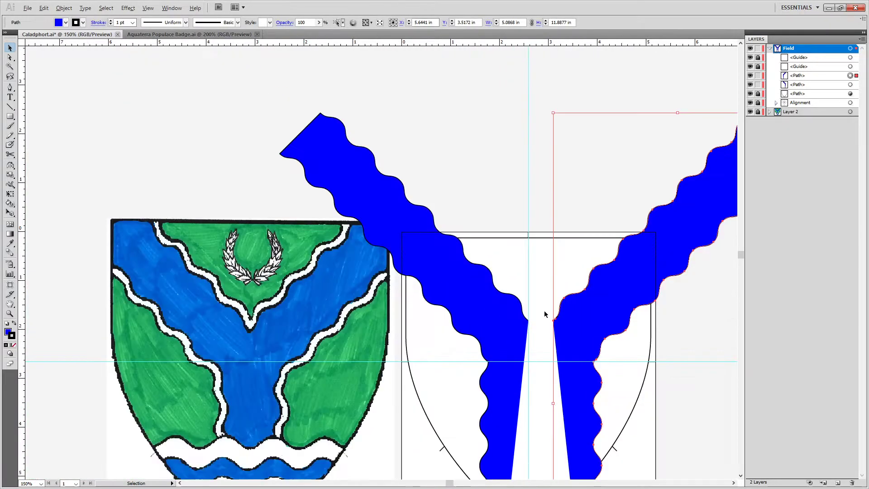
scroll(556, 325, up, 3)
mouse_move(595, 365)
mouse_down()
mouse_move(532, 362)
mouse_move(542, 367)
mouse_up()
key(a)
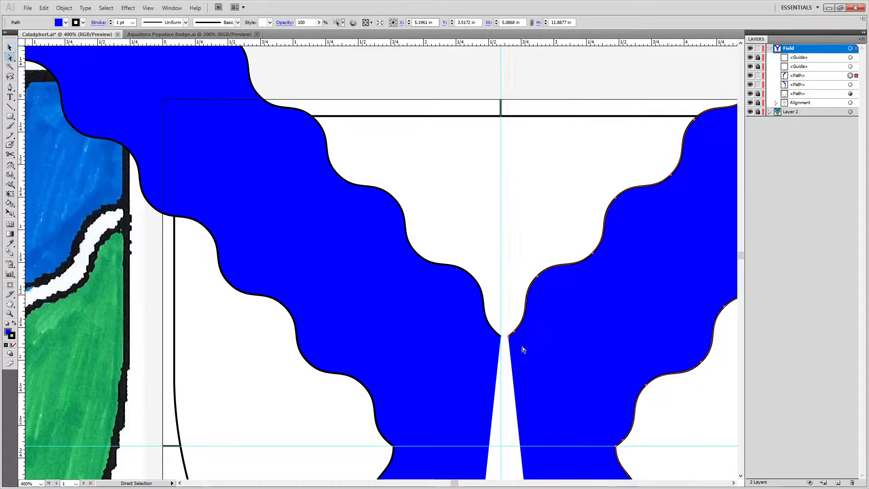
scroll(520, 349, up, 6)
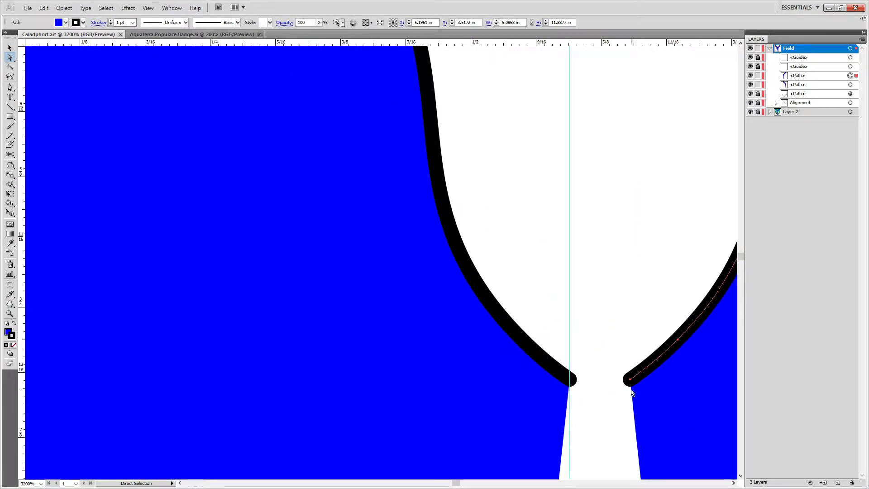
drag(630, 379, 570, 381)
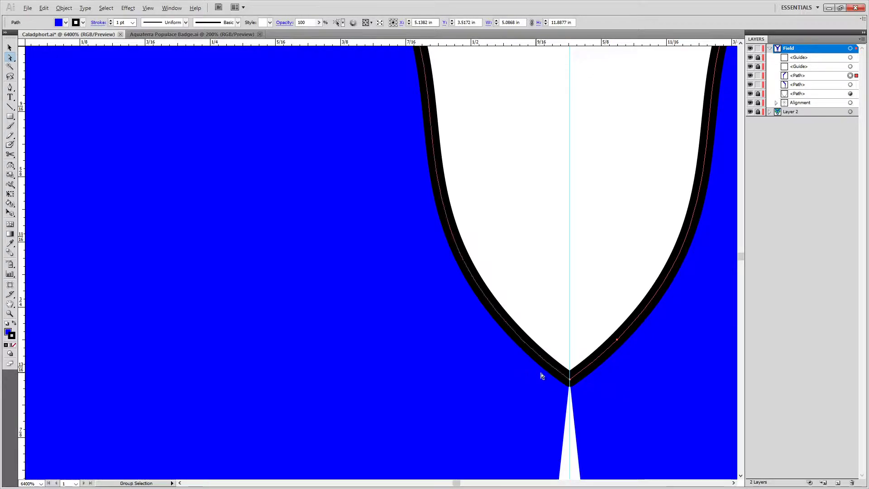
Join the overlapping endpoints of the two pall halves at the central guide.
scroll(552, 384, up, 1)
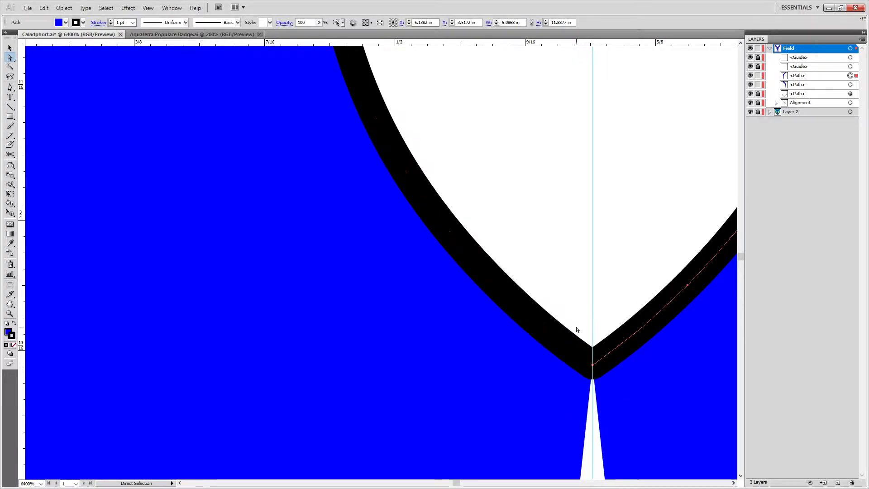
drag(599, 385, 600, 385)
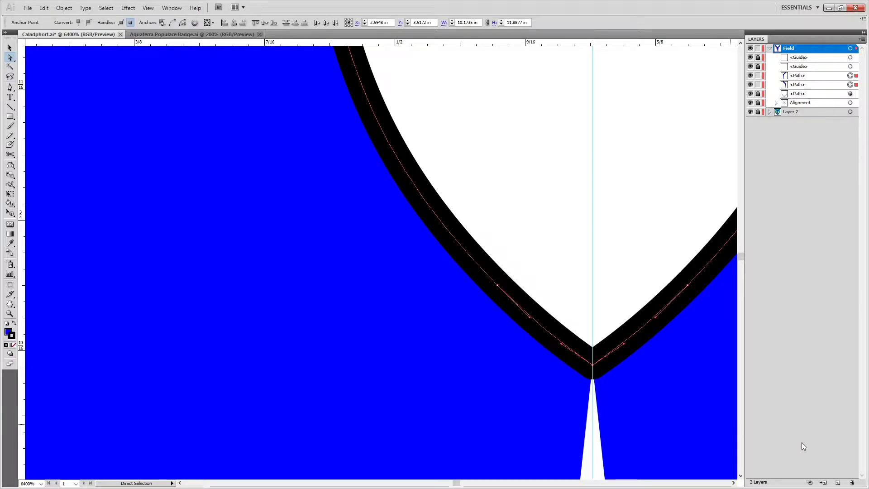
key(ctrl+j)
Select the two open endpoints at the pall's lower end and join them to close the shape.
scroll(719, 353, down, 1)
scroll(330, 314, down, 8)
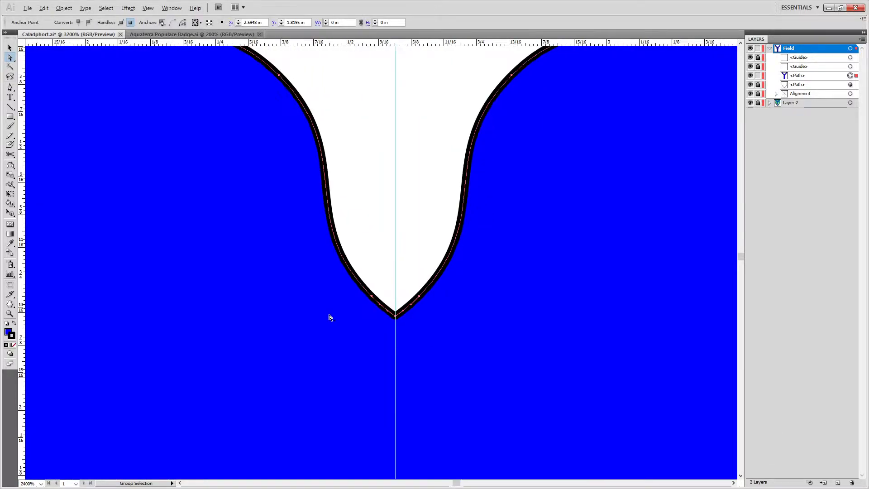
scroll(330, 320, down, 5)
drag(424, 383, 468, 271)
drag(517, 458, 254, 358)
scroll(517, 458, down, 5)
key(ctrl+a)
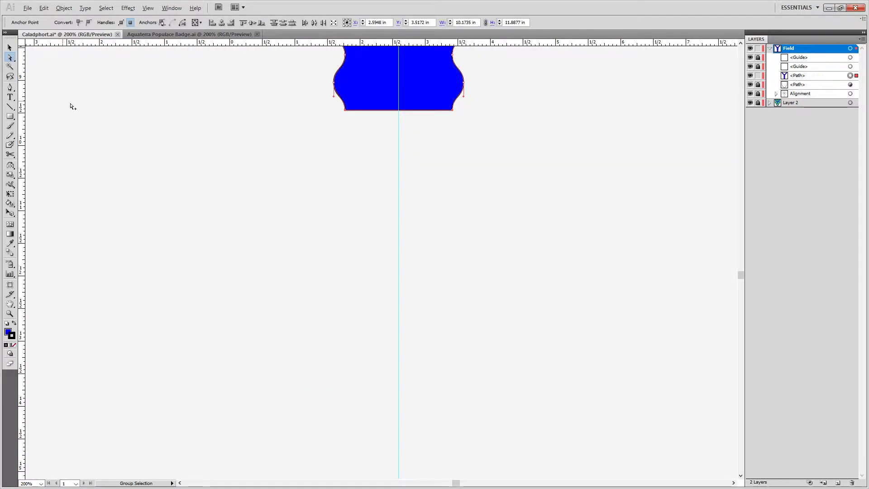
Select the whole closed pall shape and copy it.
scroll(229, 124, up, 5)
scroll(233, 122, up, 7)
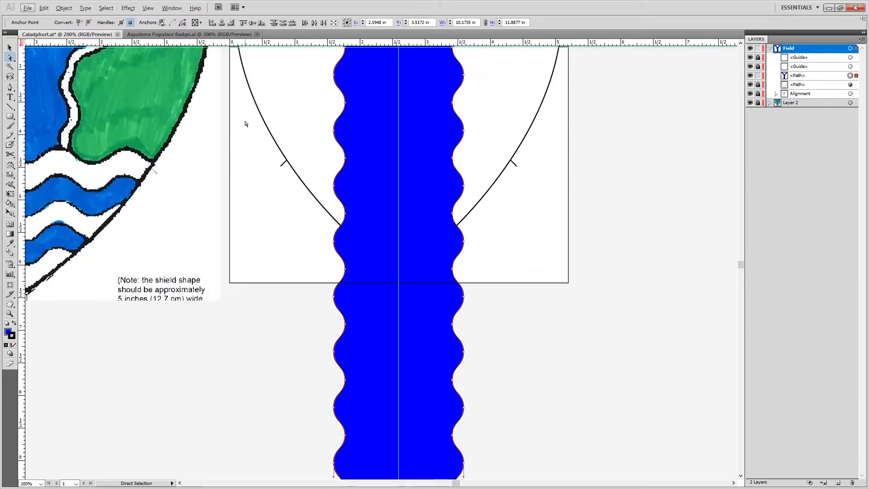
scroll(244, 123, down, 2)
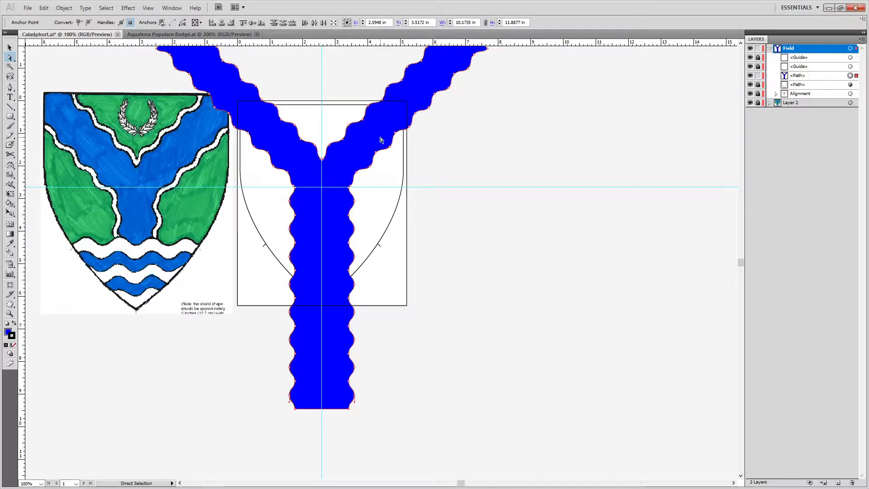
scroll(380, 139, up, 3)
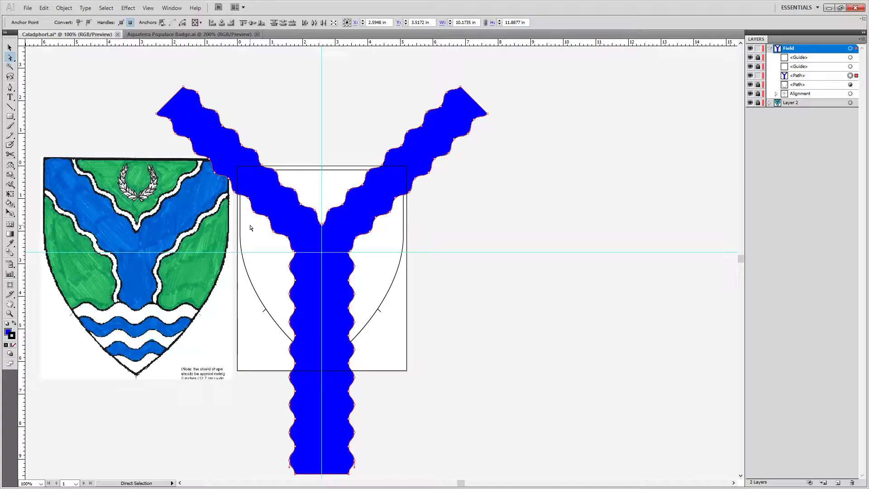
key(v)
click(439, 322)
click(313, 321)
key(ctrl+f)
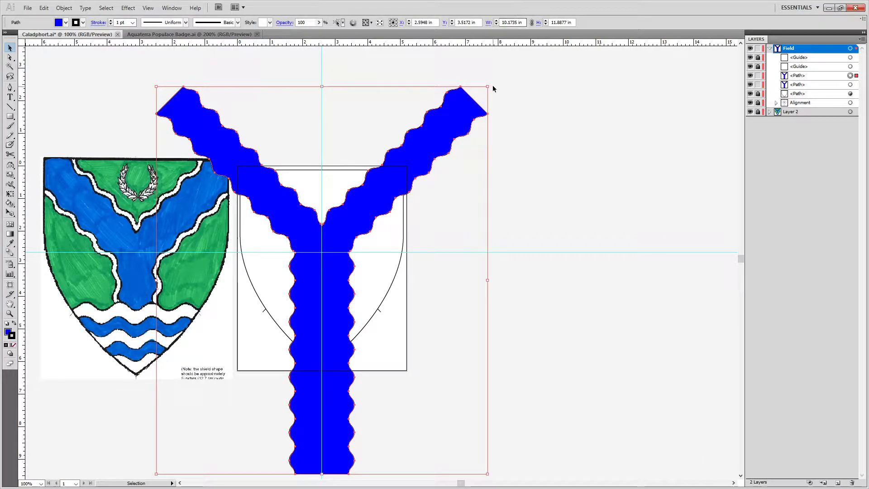
mouse_move(488, 86)
mouse_down()
mouse_move(460, 107)
mouse_move(487, 86)
mouse_up()
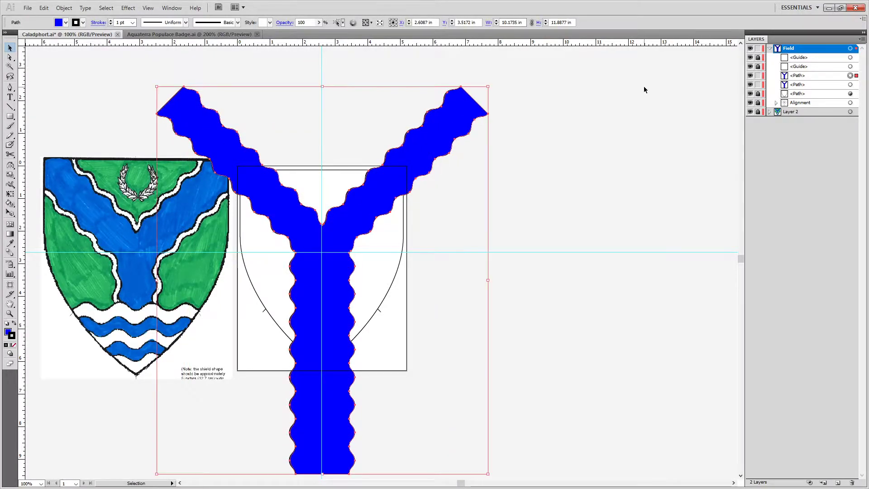
key(ctrl+z)
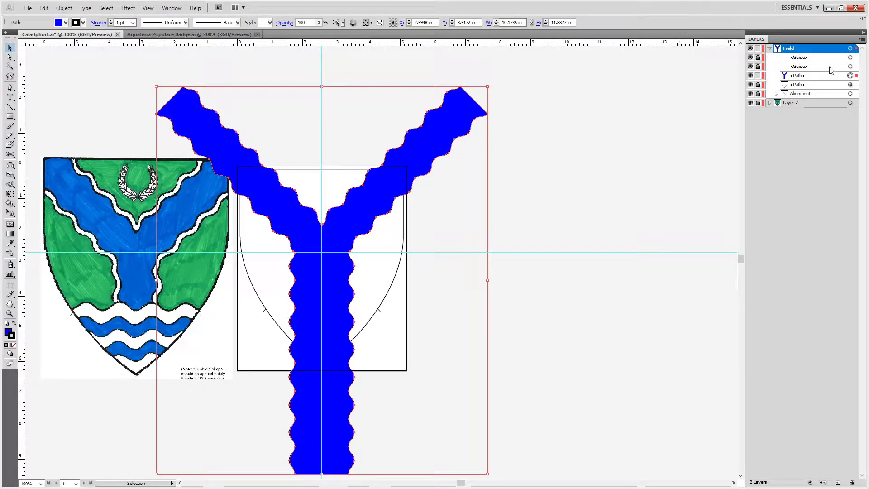
Paste the copied pall directly in front of the original and hide the original path beneath it.
key(ctrl+f)
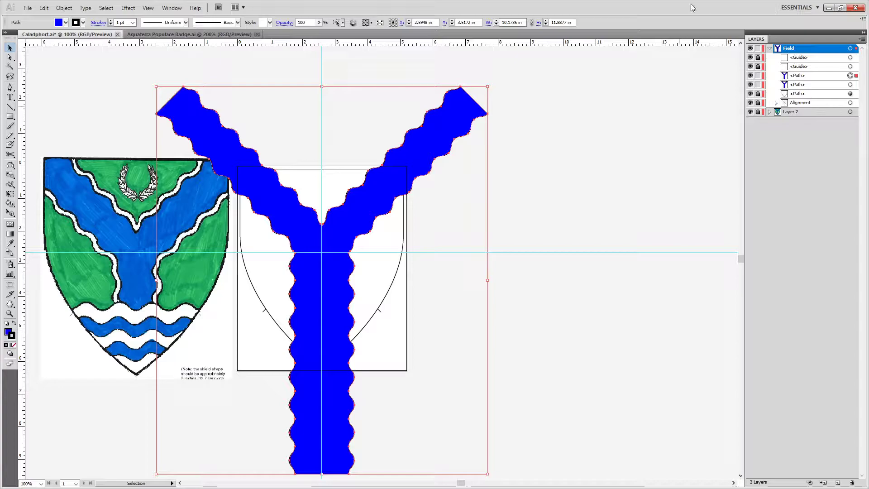
click(750, 84)
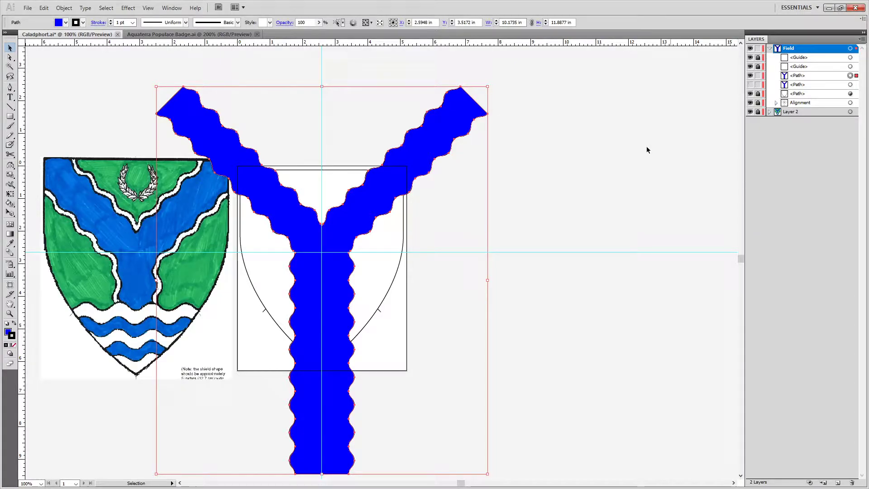
Cut the front pall copy with the Scissors at the inner corner of each upper arm's end.
key(c)
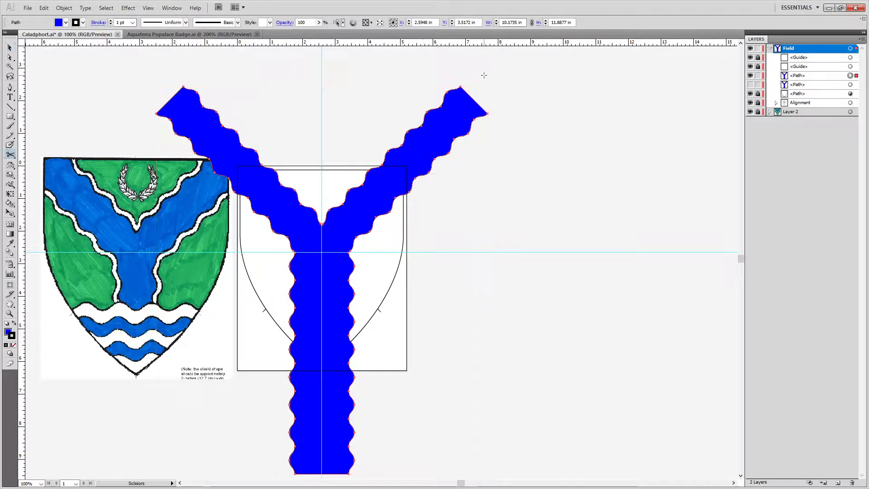
click(460, 86)
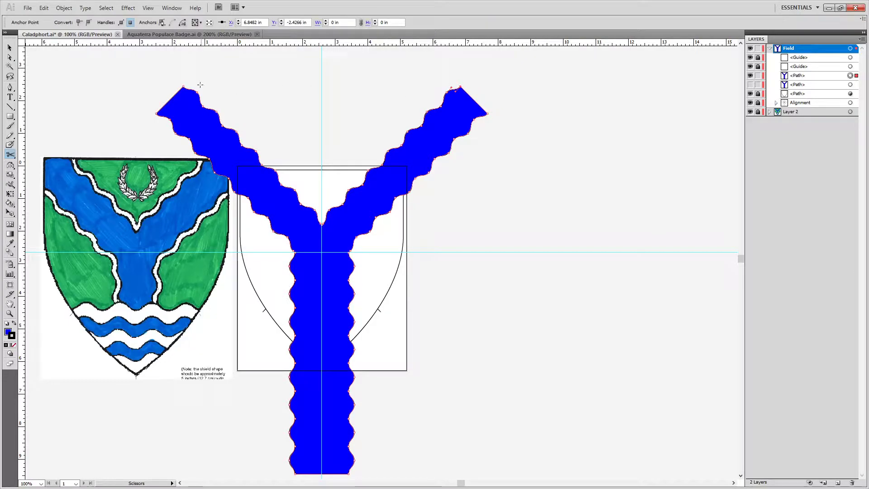
click(183, 87)
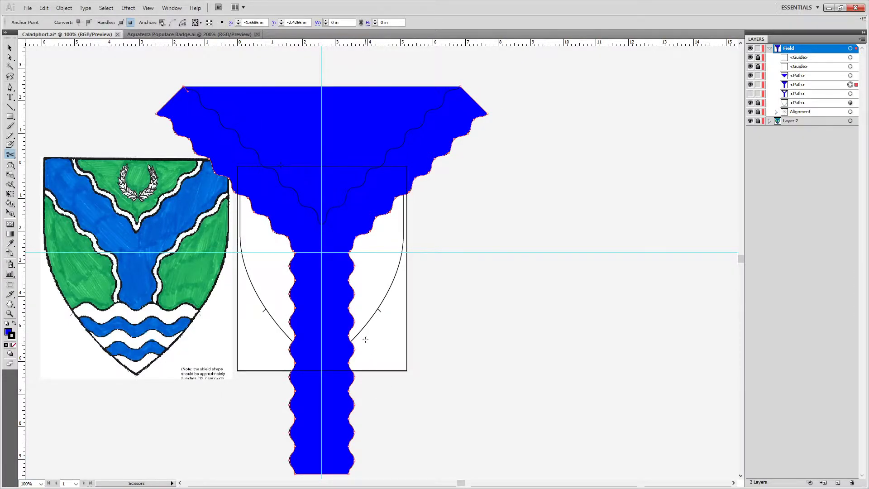
scroll(365, 316, down, 3)
scroll(368, 299, up, 5)
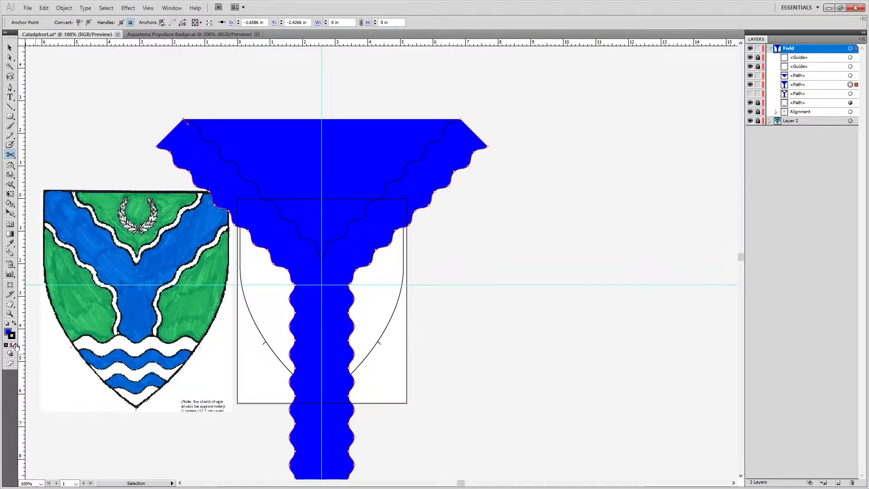
click(9, 57)
click(262, 140)
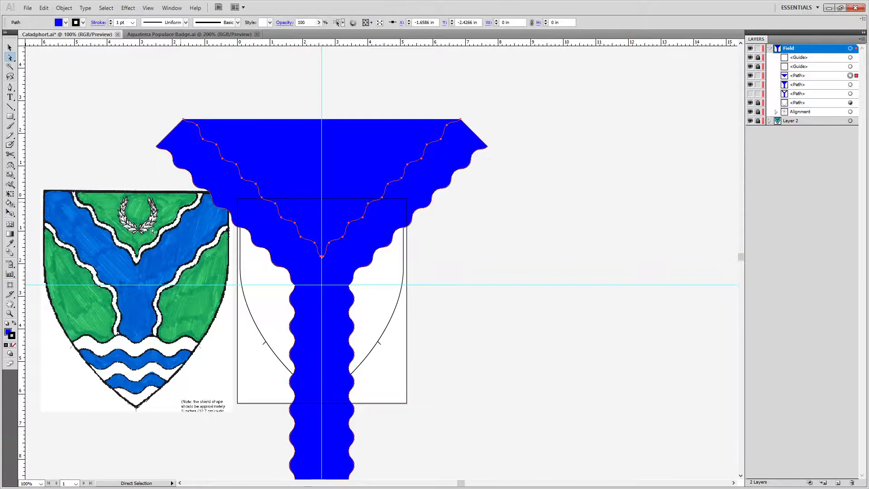
click(13, 345)
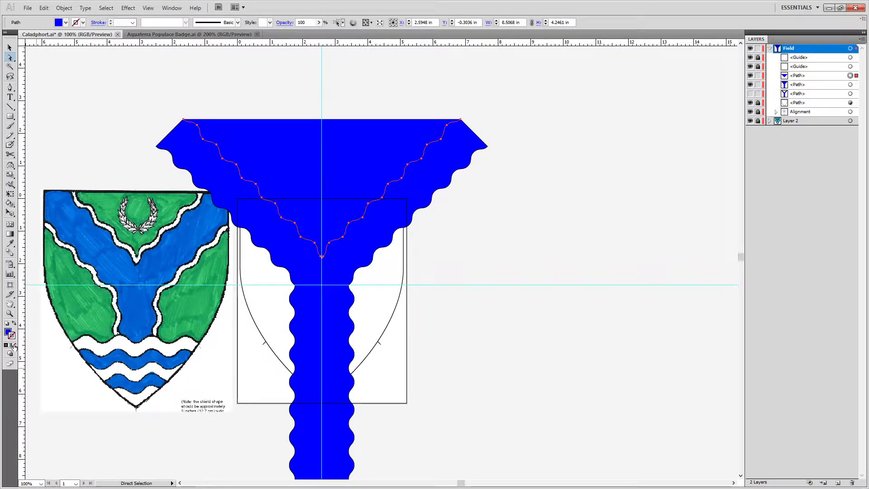
click(335, 270)
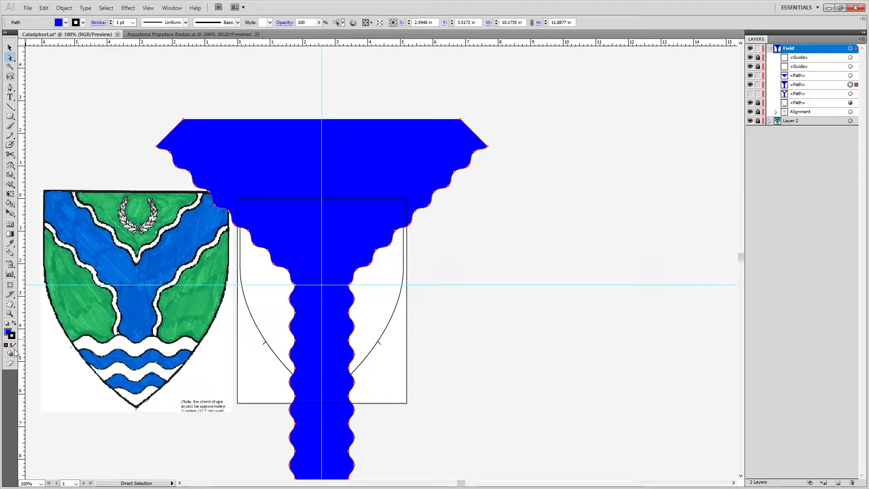
click(7, 334)
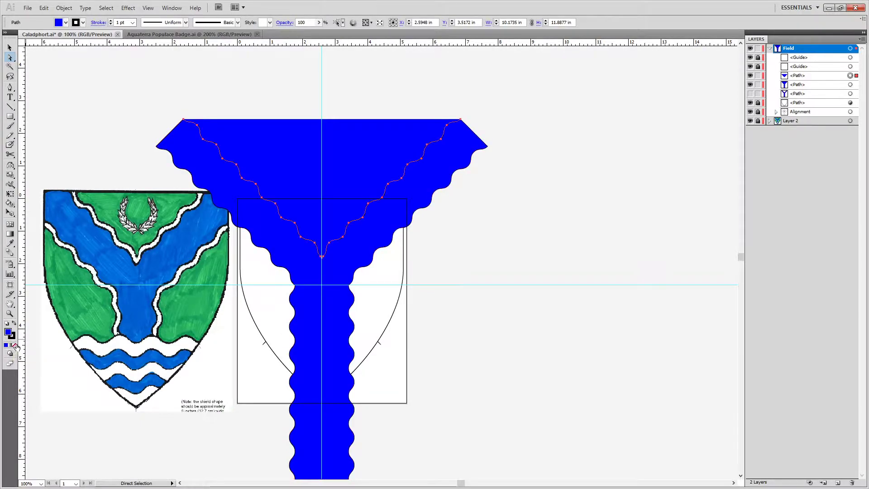
key(Delete)
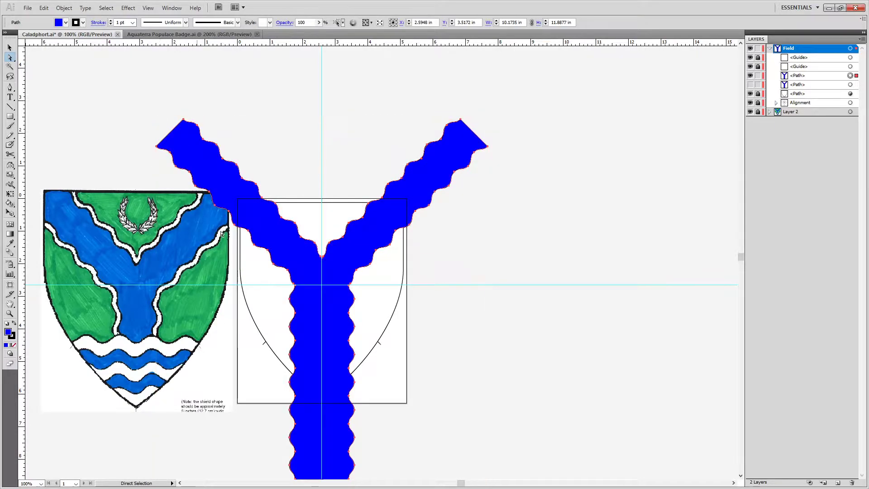
key(ctrl+z)
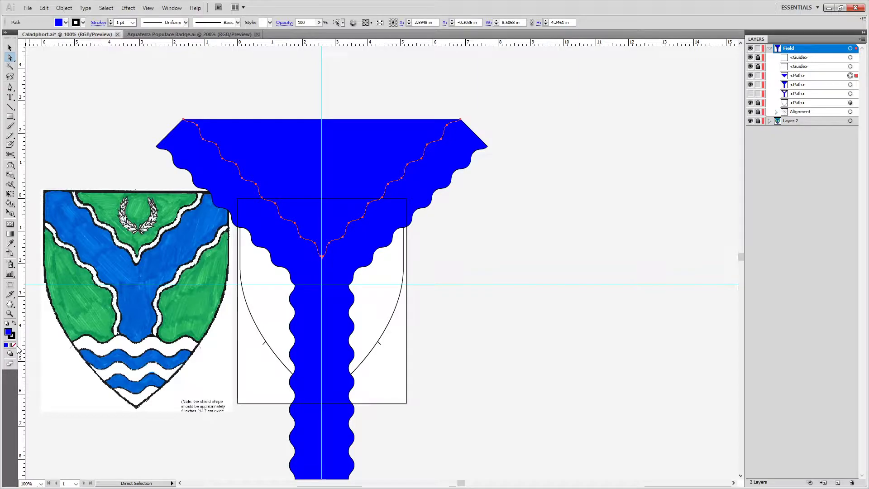
Remove the fill from both cut pieces of the pall, the inner V line and the outer outline.
click(14, 345)
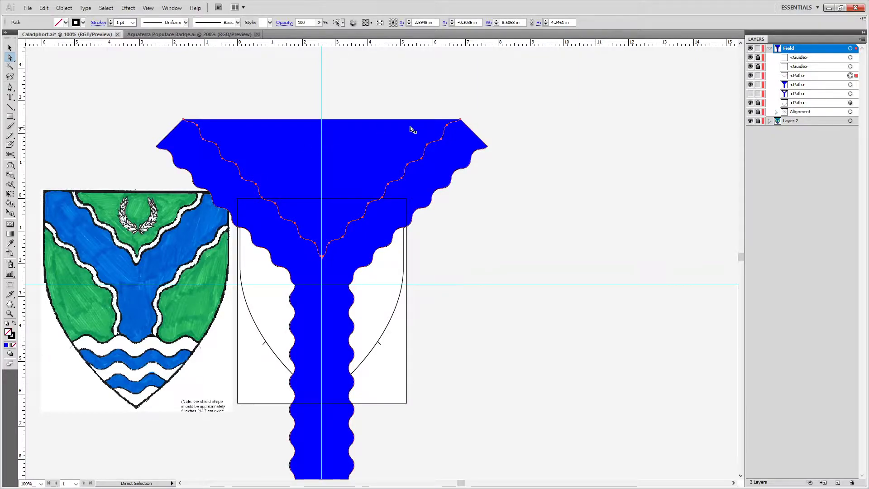
click(418, 199)
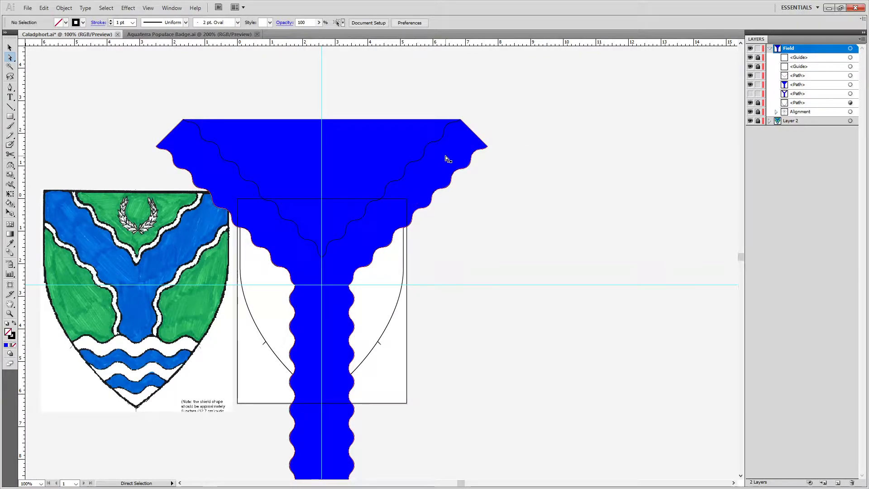
click(14, 345)
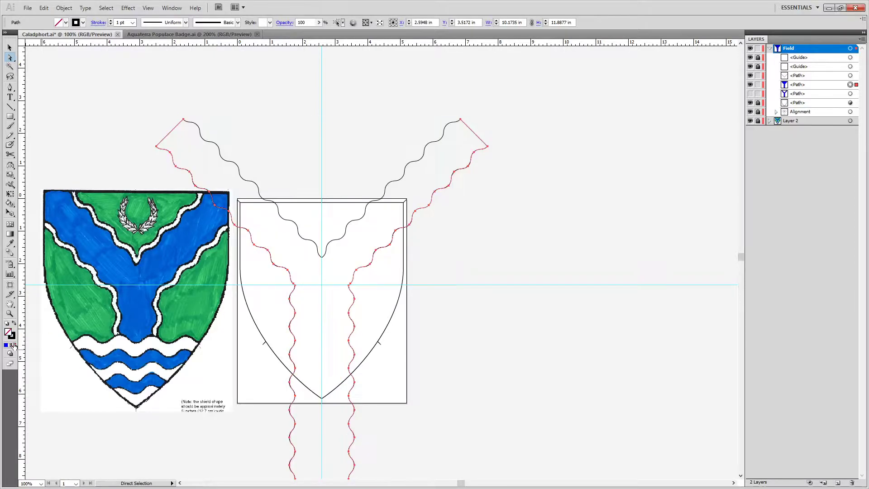
click(509, 323)
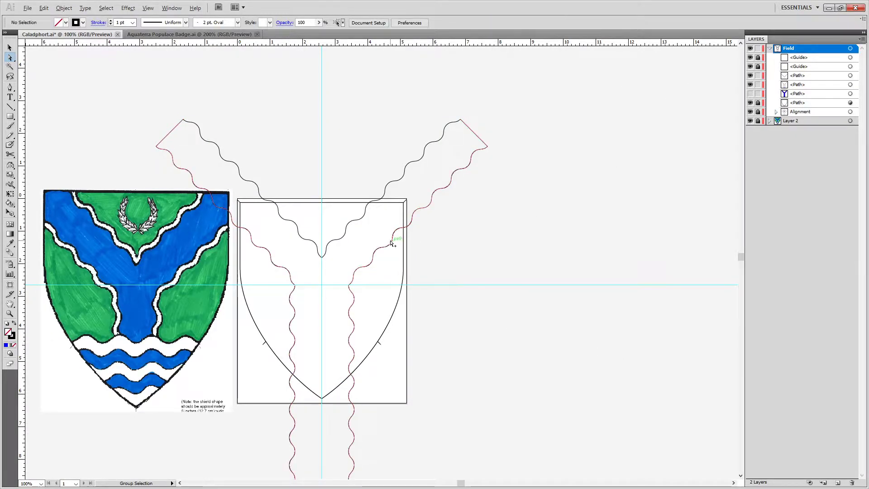
Show the hidden original blue pall beneath the cut outlines and lock it.
click(750, 94)
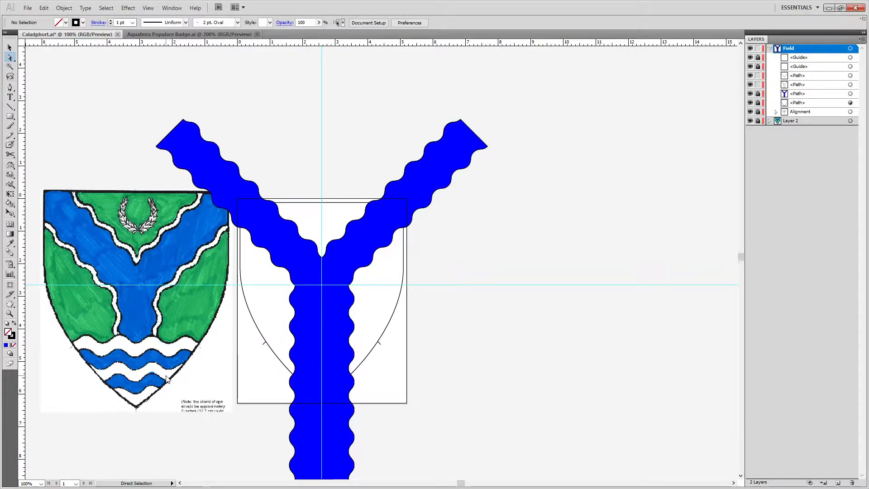
click(335, 245)
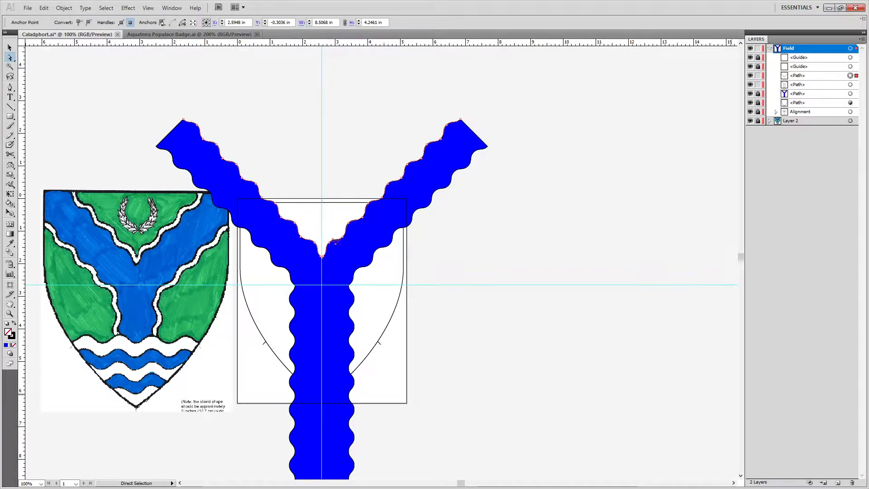
key(v)
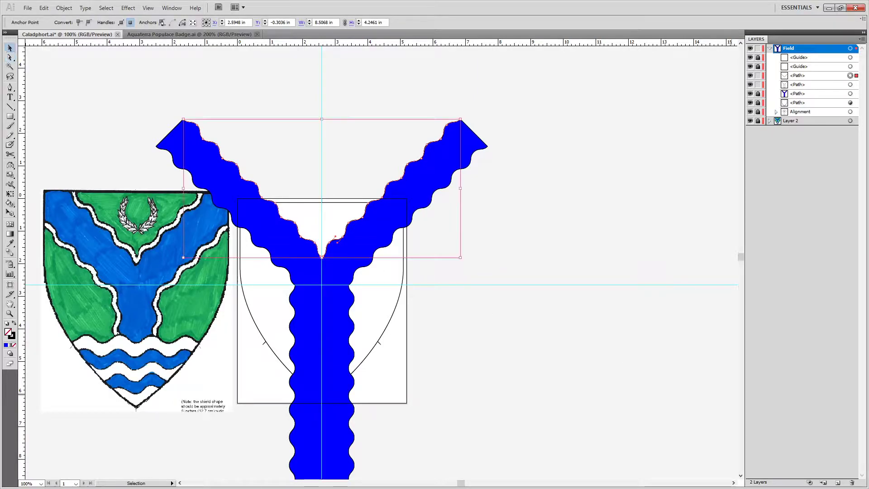
click(262, 165)
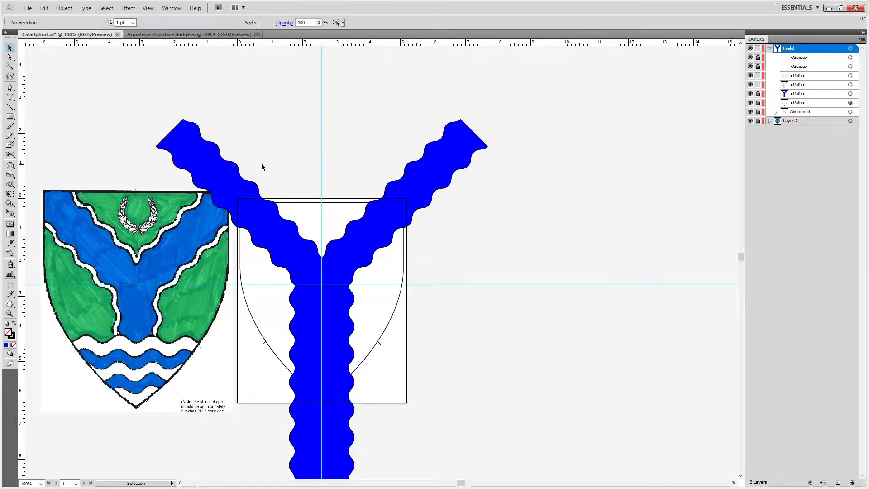
Move the inner V line down about 0.28 in so it runs inside the blue pall, and keep it selected.
click(367, 206)
key(shift+Down)
key(shift+Down)
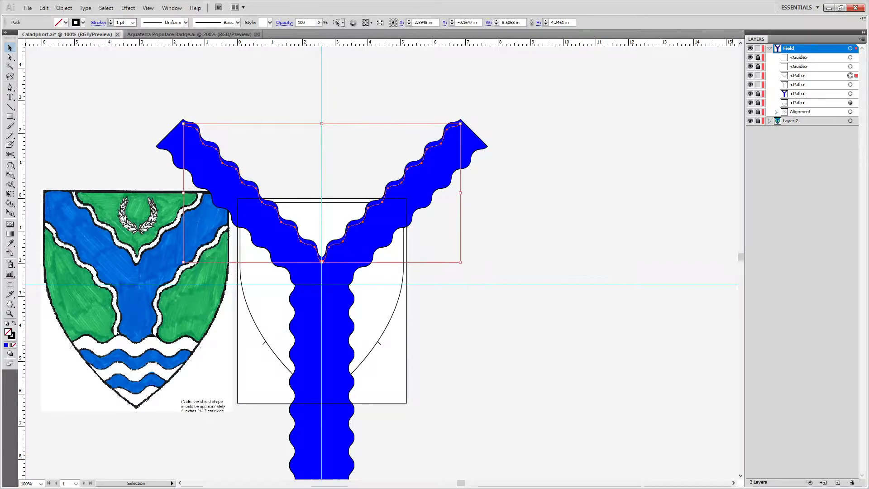
key(shift+Down)
key(shift+Down)
key(shift+Up)
key(shift+Up)
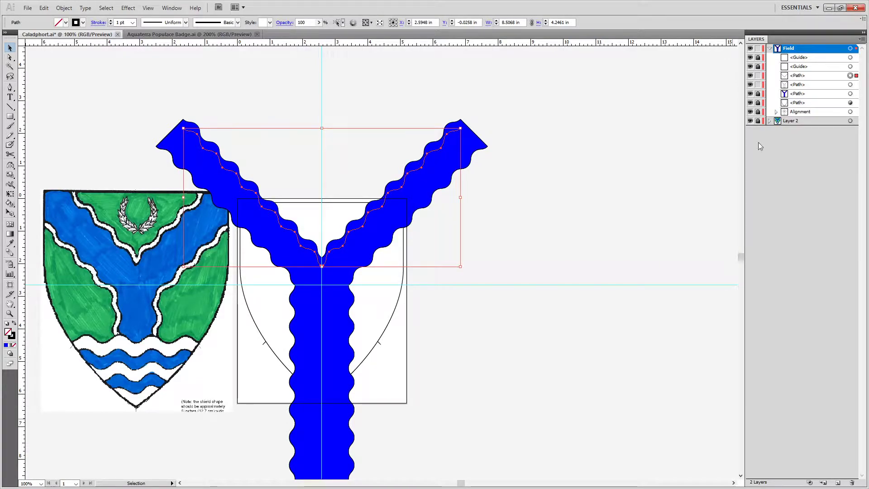
click(471, 125)
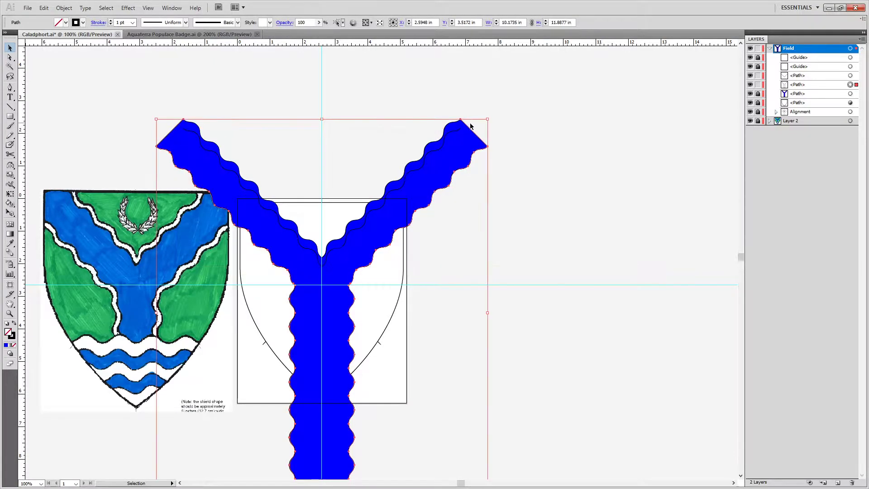
click(448, 142)
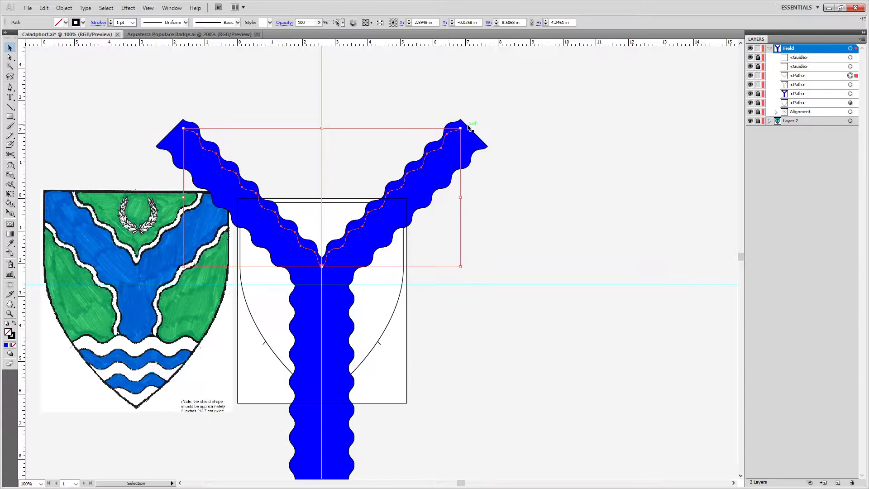
Try enlarging the inner V line proportionally about its centre to about 9.4 in wide.
drag(460, 127, 475, 121)
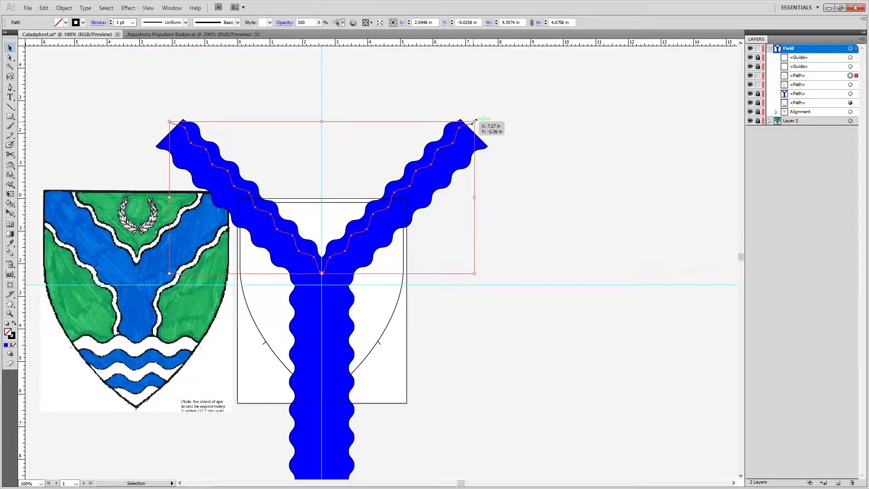
drag(473, 120, 470, 122)
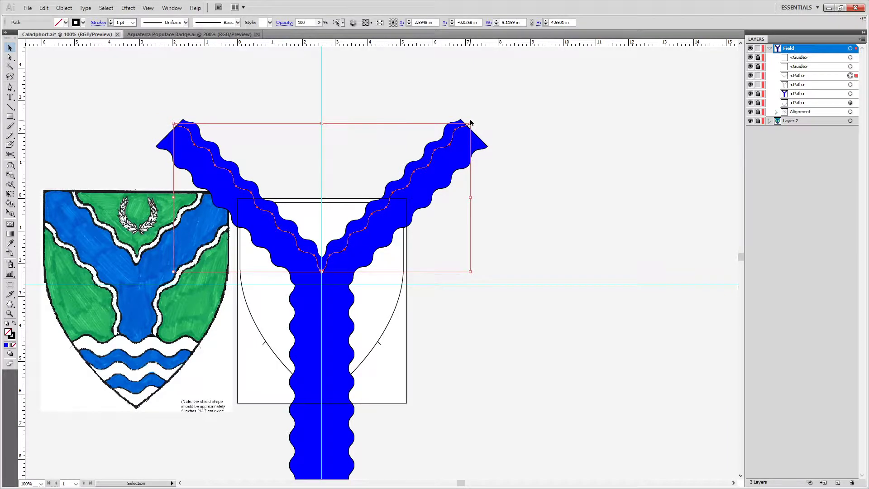
drag(473, 123, 474, 120)
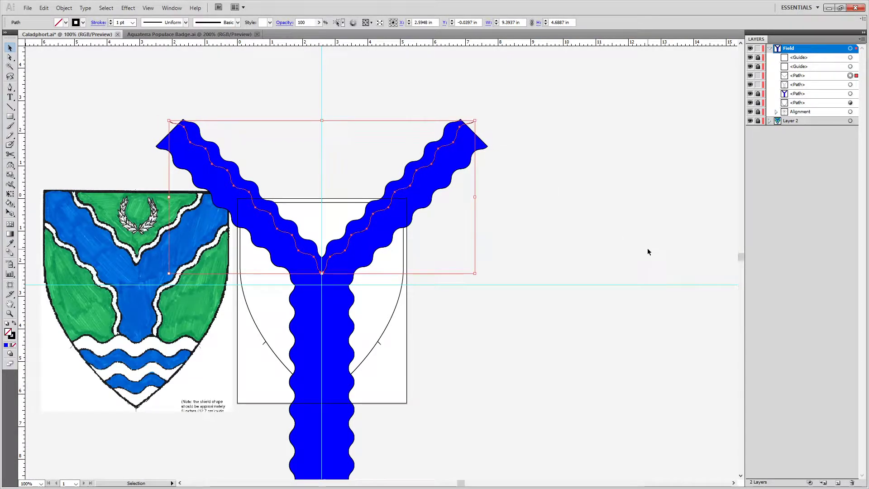
Nudge the enlarged V line up in small increments to even its spacing from the pall's inner edge.
key(Up)
key(Up)
key(Up)
key(Up)
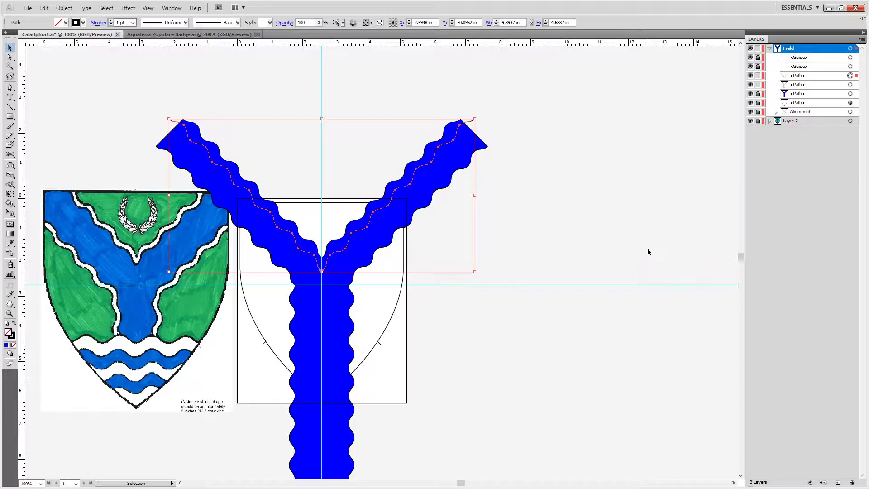
key(Up)
key(Up)
key(Up)
key(Up)
key(Up)
key(Up)
key(Up)
key(Up)
key(Up)
key(Up)
key(Up)
key(Up)
key(Up)
key(Up)
key(Up)
key(Down)
key(Down)
key(Down)
key(Down)
key(Down)
key(Down)
key(Down)
key(Down)
key(Down)
key(Down)
key(Up)
key(Up)
key(Up)
key(Up)
key(Up)
key(Up)
key(Up)
key(Up)
Undo the nudges and the enlargement of the inner V line.
key(a)
key(Down)
key(Down)
key(Down)
key(Down)
key(Down)
key(Down)
key(Down)
key(Down)
key(Down)
key(Down)
key(Down)
key(Down)
key(Down)
key(Down)
key(Down)
key(Down)
key(Down)
key(Down)
key(Down)
key(Down)
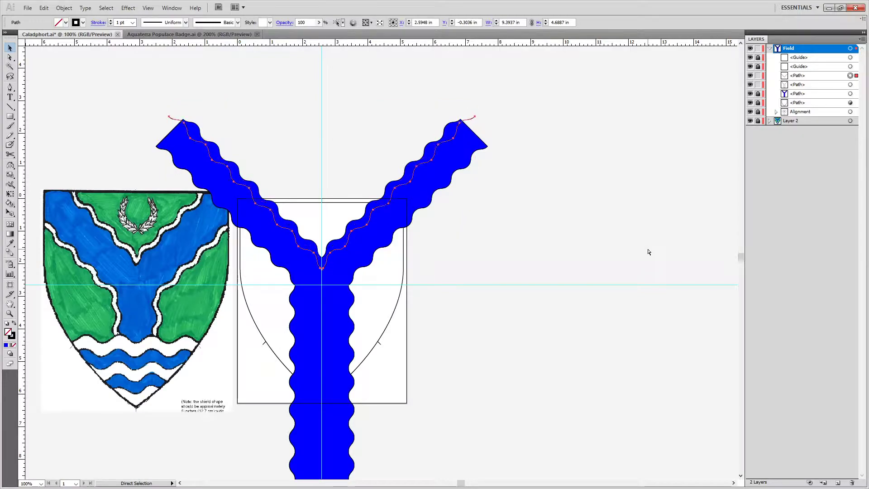
key(Down)
key(Down)
key(Down)
key(Down)
key(Down)
key(Down)
key(Down)
key(Down)
key(Down)
key(Down)
key(Down)
key(Down)
key(Down)
key(Down)
key(Down)
key(Down)
key(Down)
key(Down)
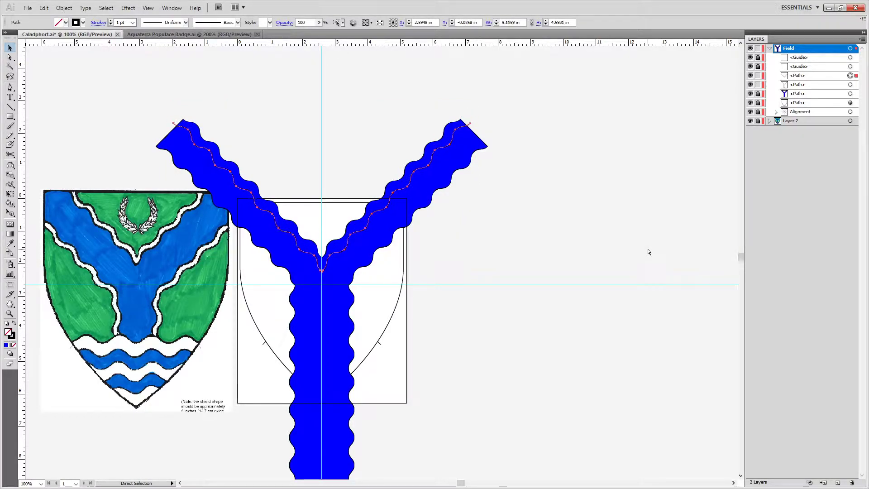
key(Right)
key(Right)
key(Right)
key(Right)
key(Right)
key(Right)
key(Right)
key(Right)
key(Right)
key(Right)
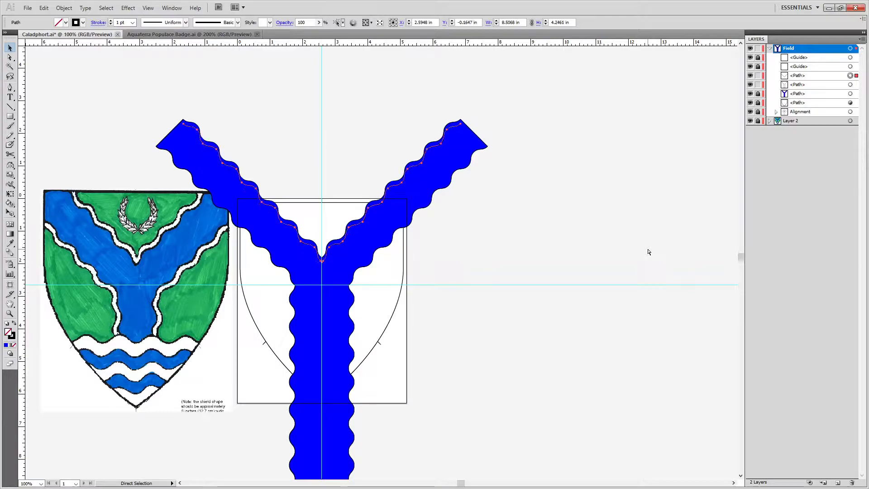
Move the inner V line down about 0.14 in at its original size.
key(v)
key(shift+Up)
key(shift+Down)
key(shift+Down)
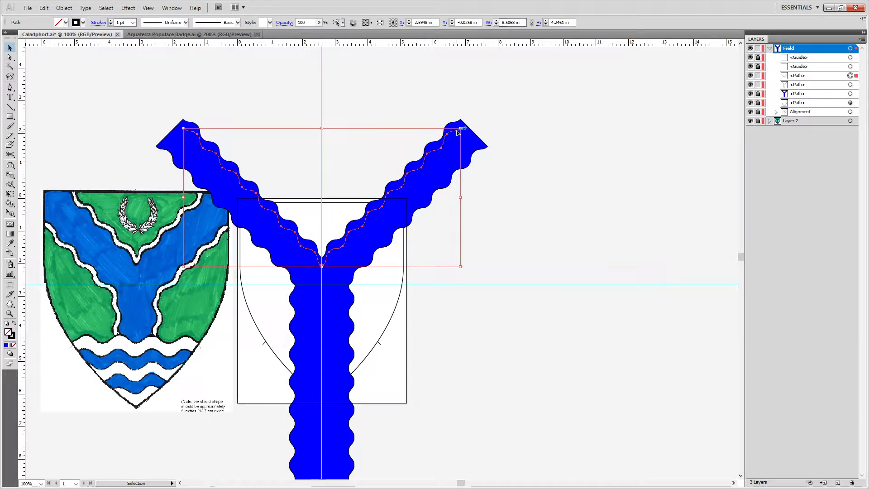
Try shrinking the V line proportionally about its centre to about 6.2 in wide and moving it down inside the pall.
drag(460, 129, 423, 127)
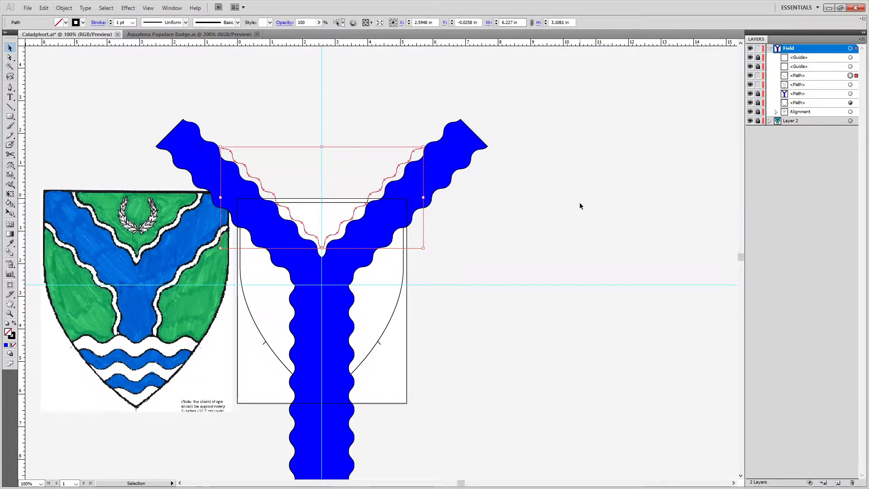
key(shift+Down)
key(shift+Down)
key(shift+Down)
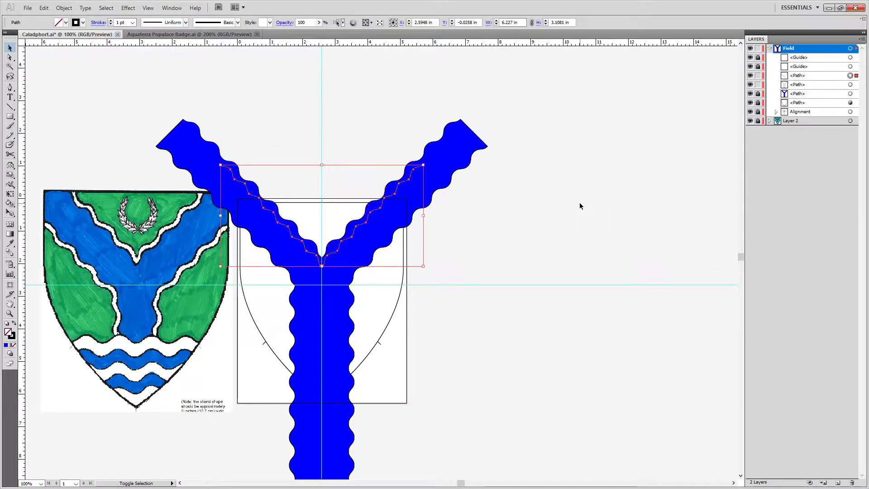
Undo the shrinking and the downward moves of the V line.
key(ctrl+z)
key(ctrl+z)
key(ctrl+z)
key(ctrl+z)
key(ctrl+z)
key(ctrl+z)
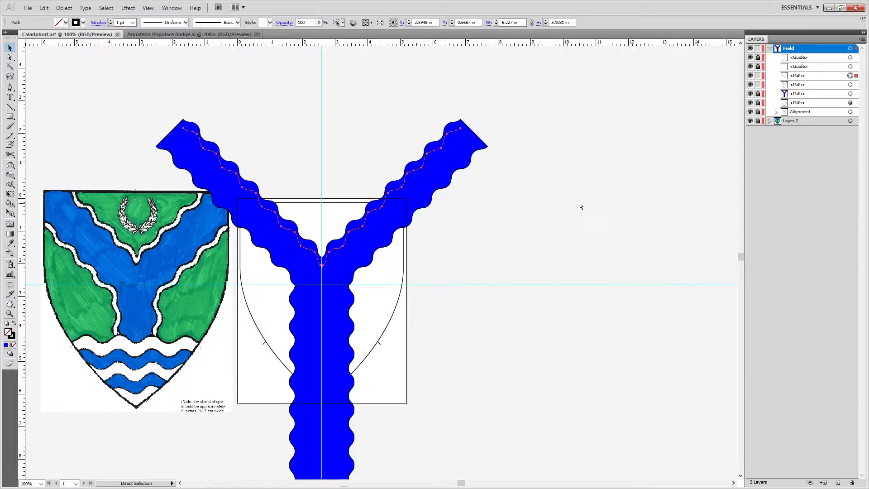
Enlarge the inner V line proportionally about its centre to about 9.25 in wide.
key(v)
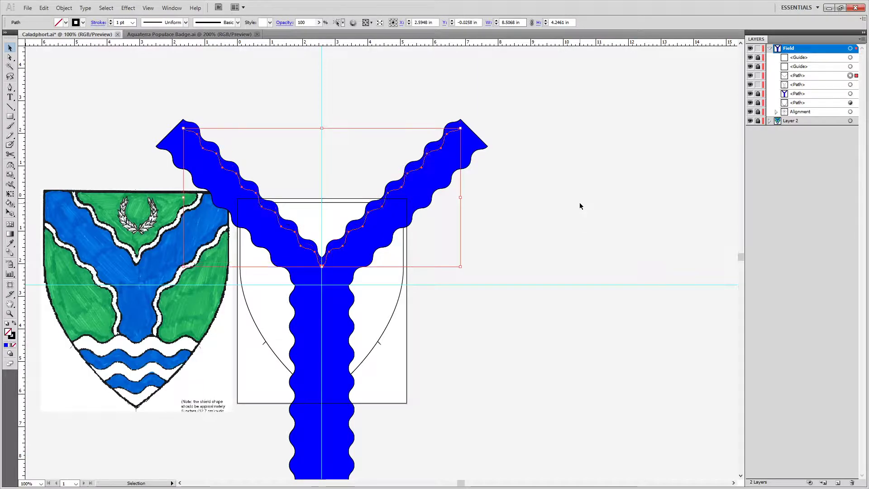
drag(460, 128, 472, 122)
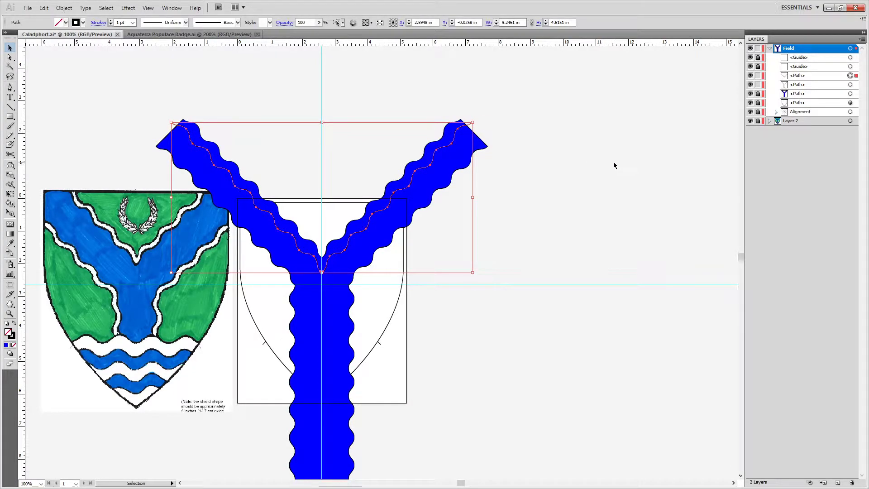
Cut the pall's outline copy at both lower corners of the stem and delete the short segment across the stem's base.
click(574, 312)
scroll(400, 421, down, 3)
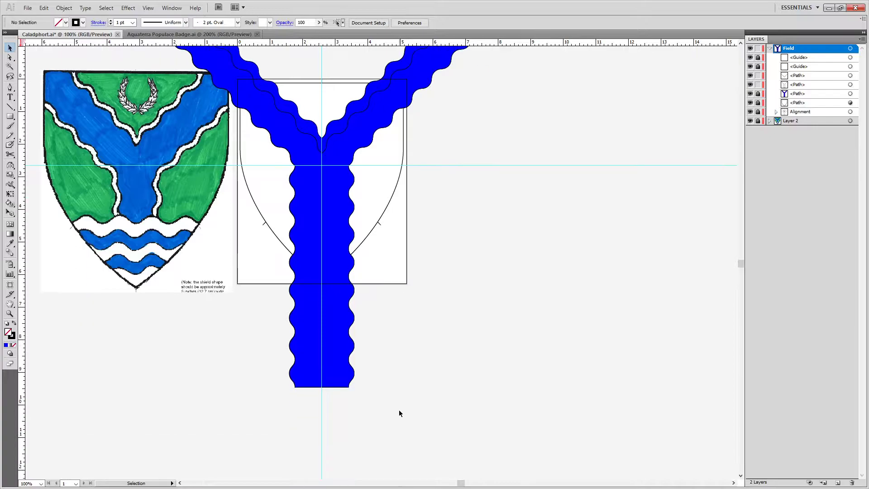
key(c)
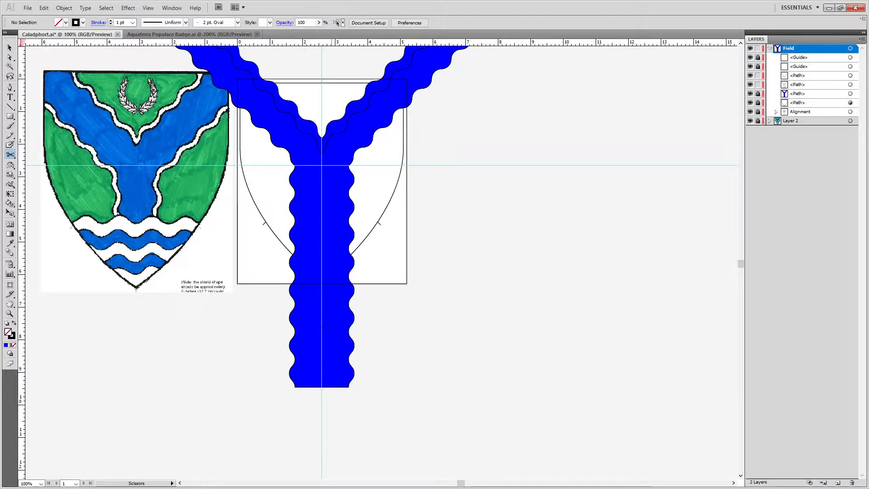
click(295, 386)
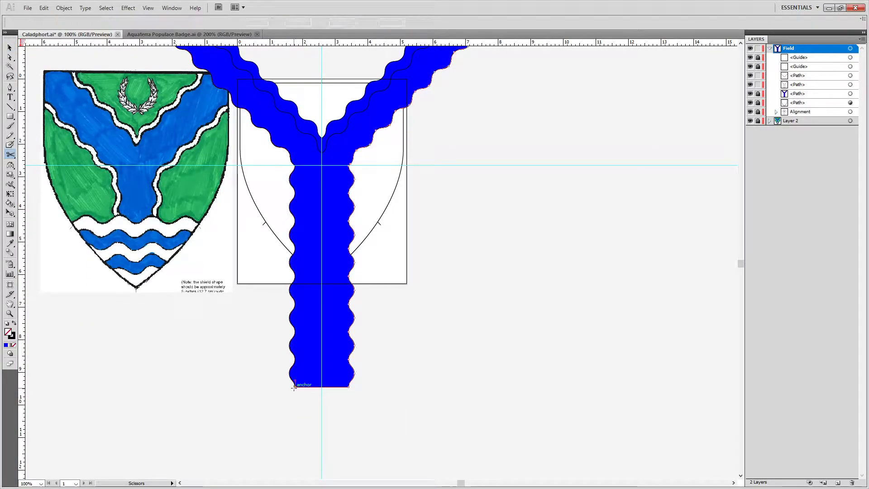
click(345, 388)
click(348, 386)
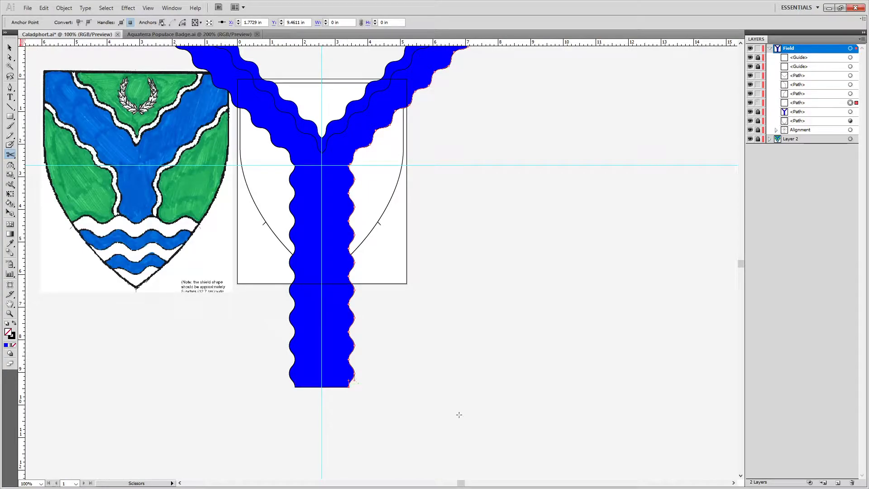
key(a)
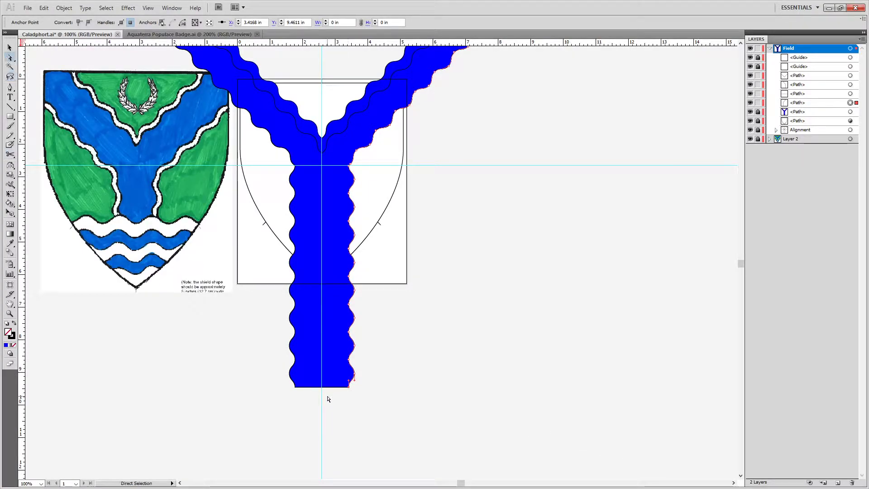
key(Delete)
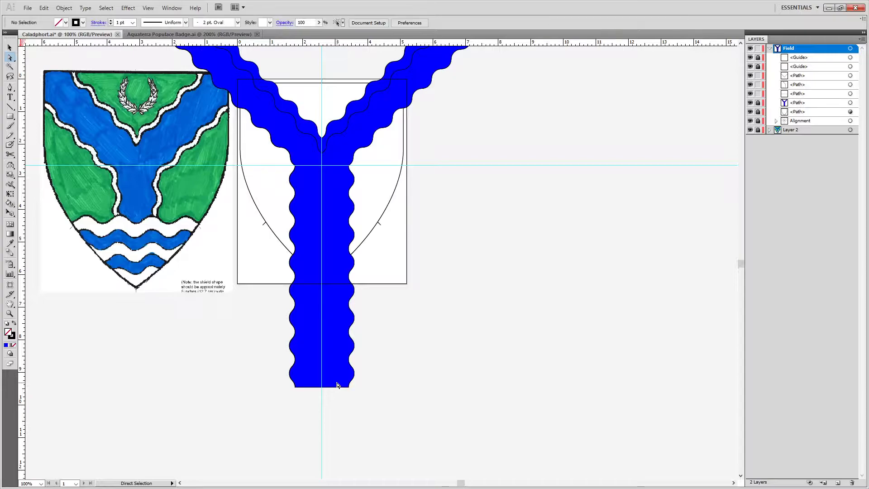
Cut the outline copy at the outer corner of the pall's right arm and delete the straight end segment.
scroll(366, 158, up, 5)
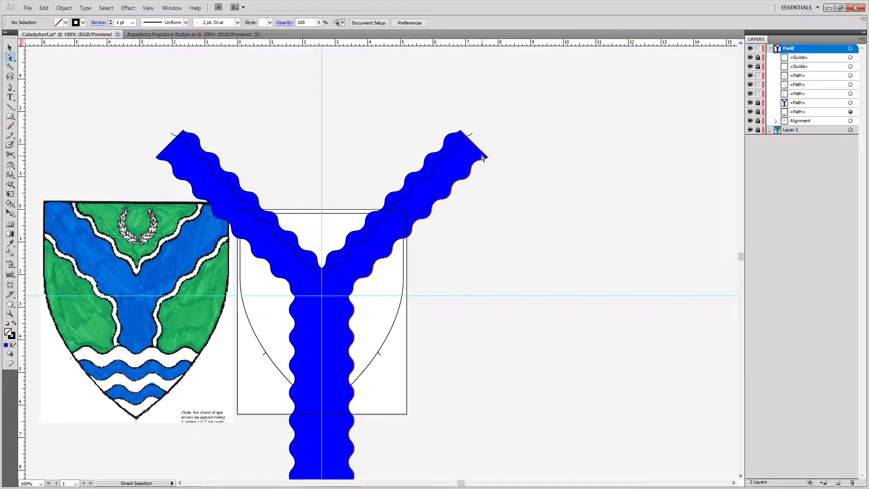
click(483, 158)
key(c)
click(488, 157)
key(a)
key(Delete)
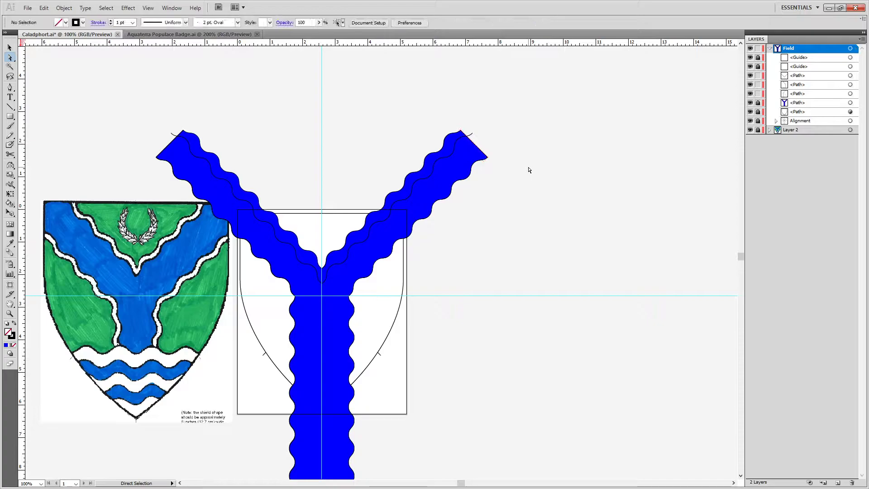
Cut the outline copy at the outer corner of the pall's left arm and delete the straight end segment.
key(c)
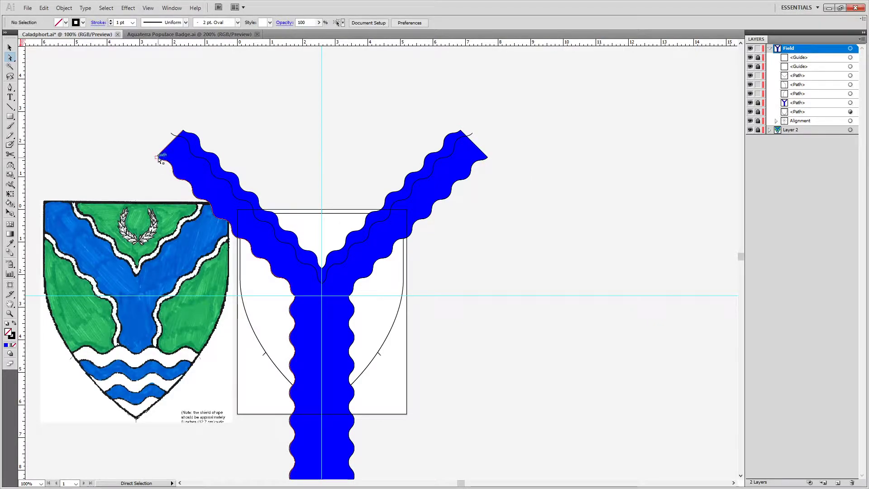
click(157, 157)
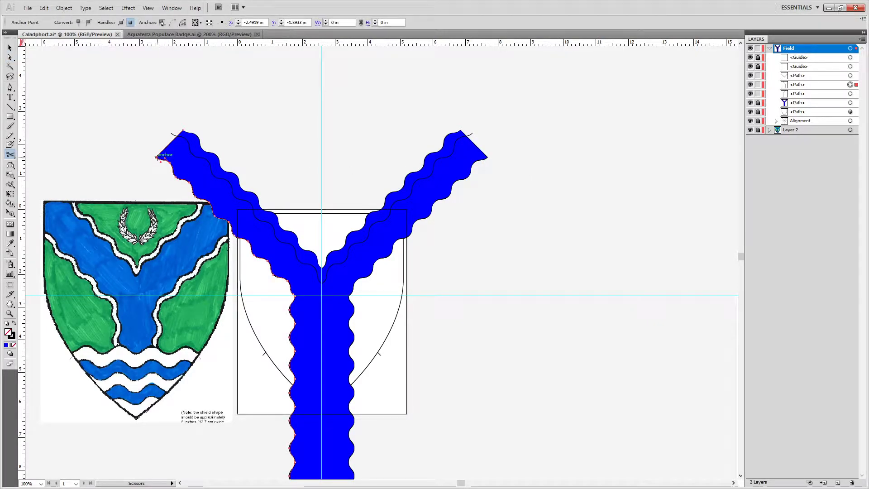
key(a)
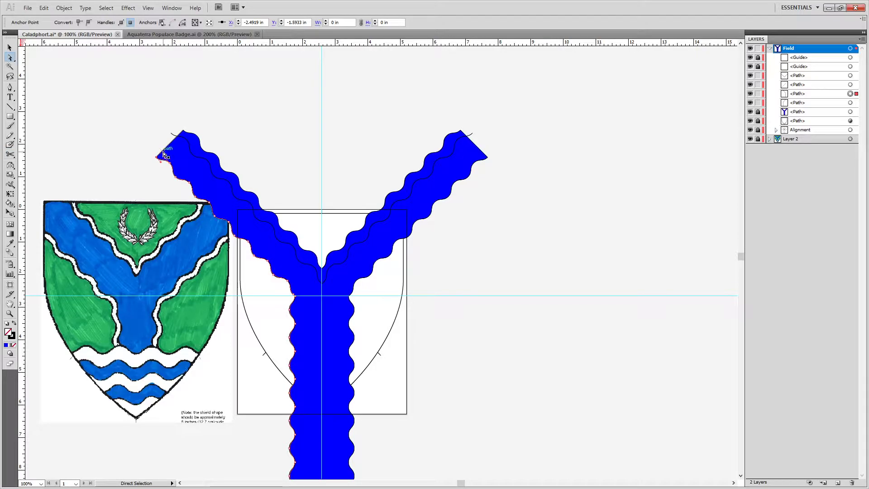
click(163, 154)
key(Delete)
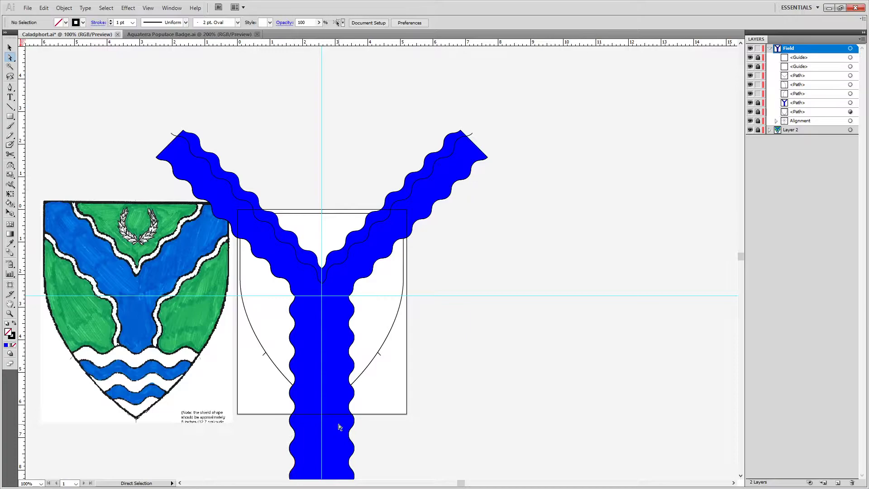
Select the wavy outline running along the right side of the pall's stem and arm.
click(354, 421)
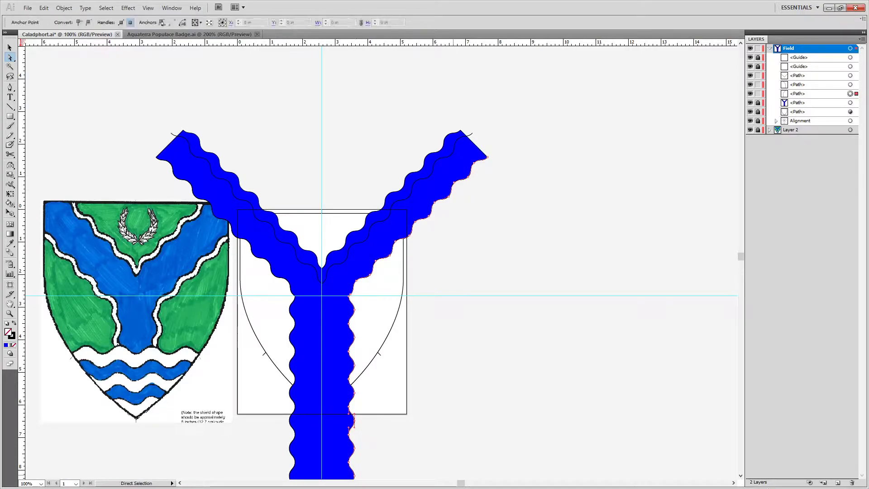
Nudge the right-hand wavy line inward over the blue pall to X 5.2714 in.
click(349, 420)
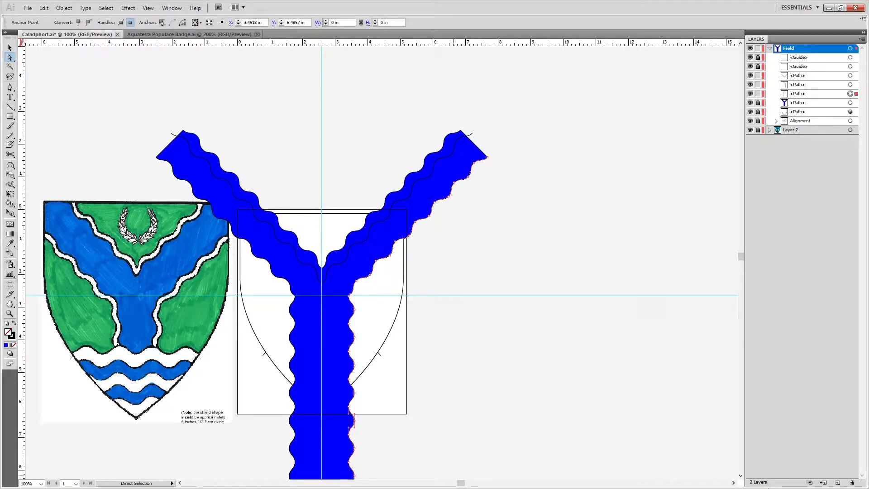
key(v)
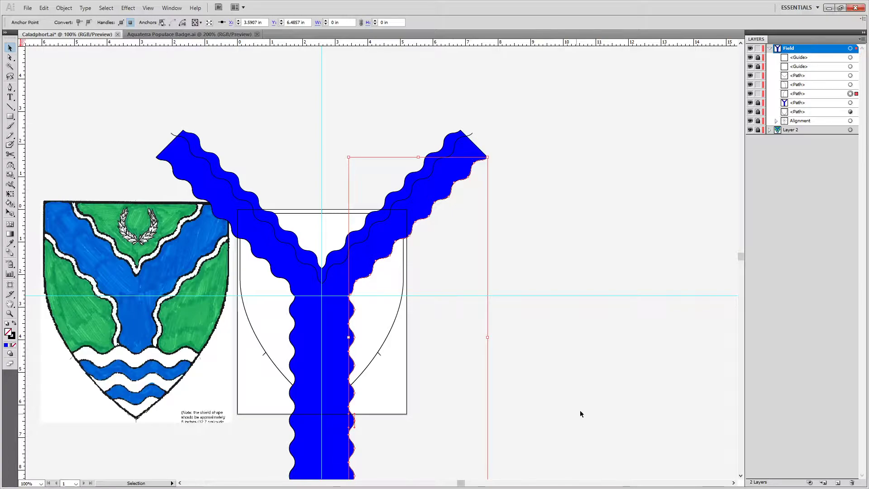
click(347, 395)
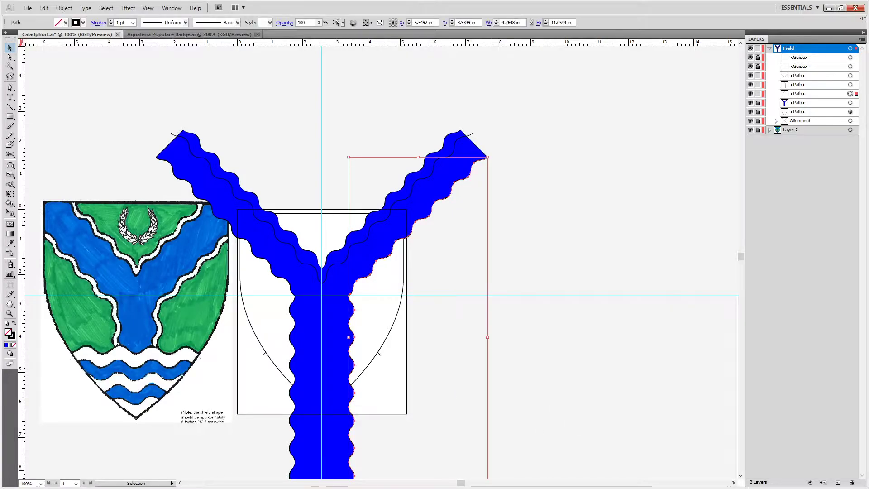
key(shift+Left)
key(shift+Left)
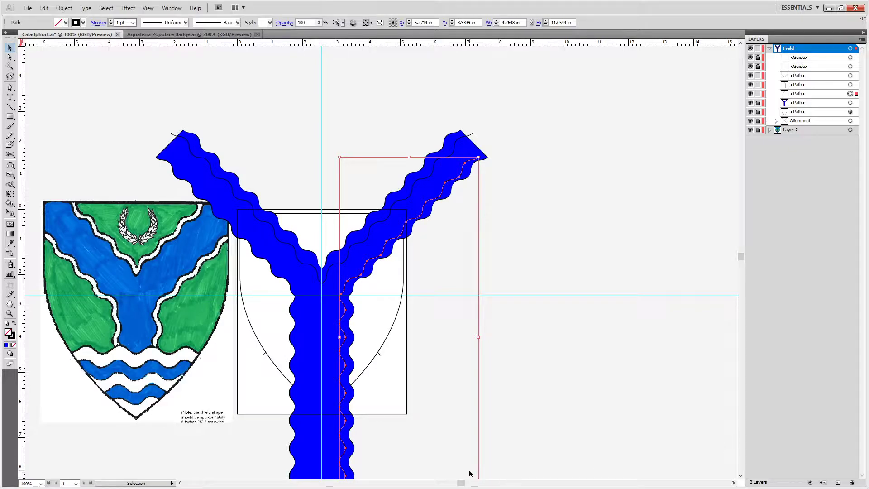
Nudge the left-hand wavy line inward over the blue pall to X -0.0817 in, keeping its original height.
click(291, 418)
key(shift+Right)
key(shift+Down)
key(shift+Right)
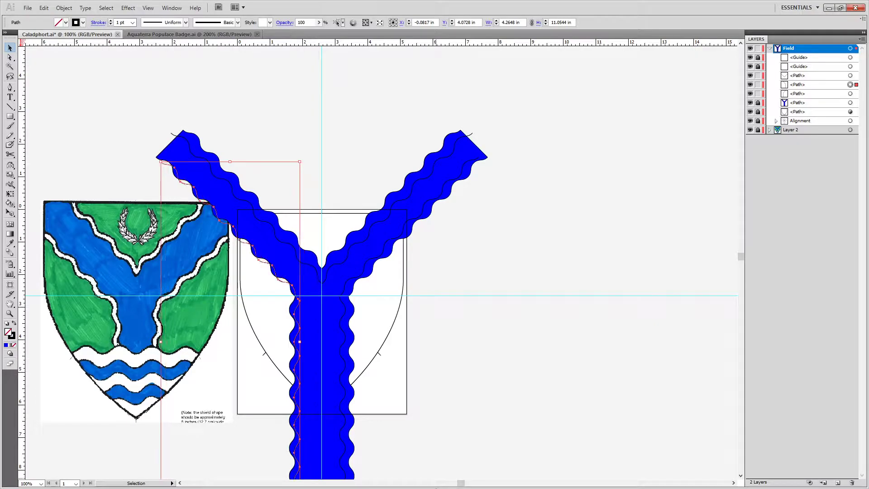
key(shift+Up)
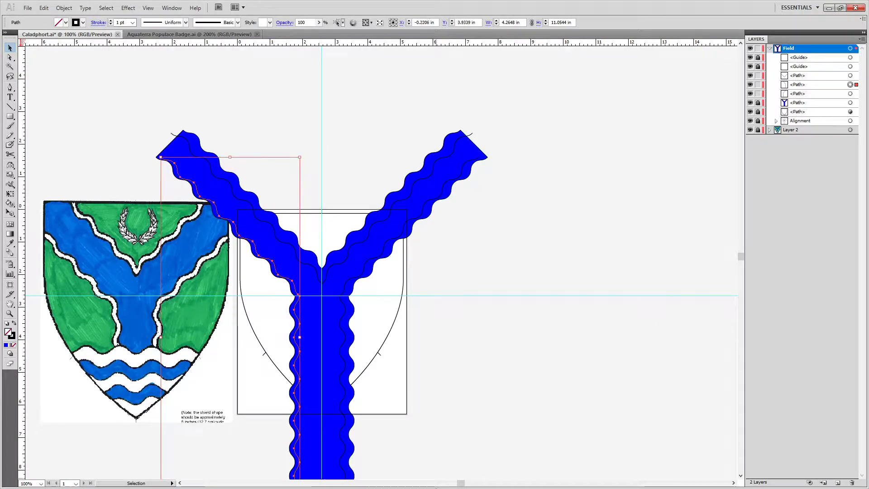
key(shift+Right)
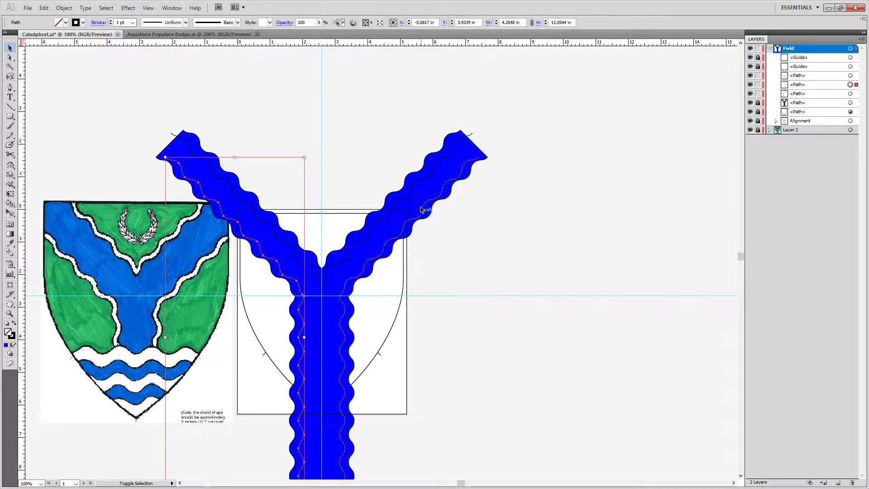
Scale the left and right wavy lines together from their centre to about 10.25 in wide and 11.78 in high.
shift+click(464, 170)
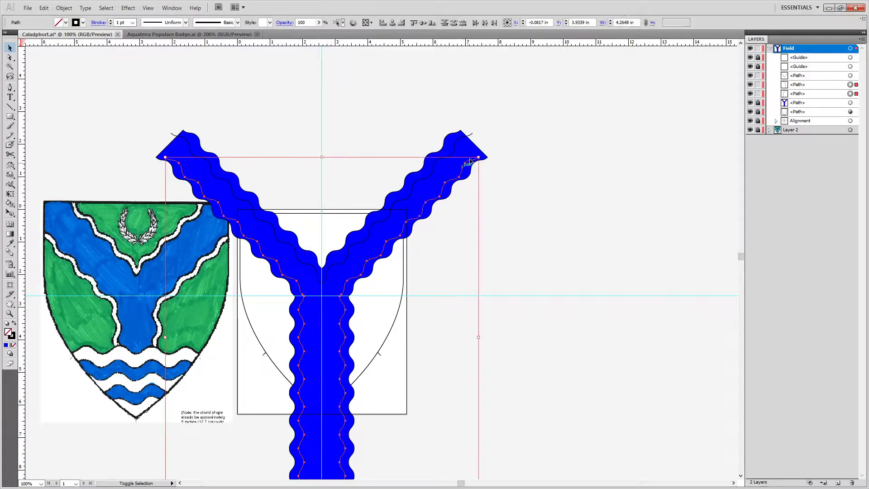
drag(479, 157, 495, 148)
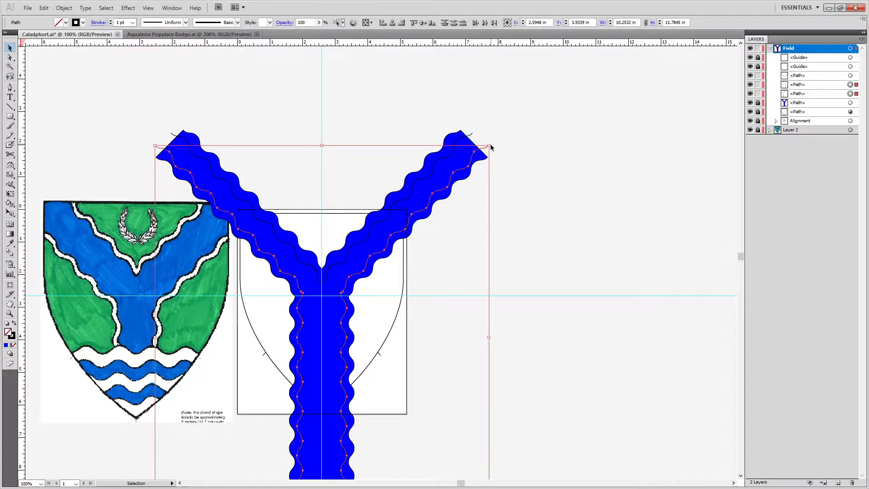
click(520, 173)
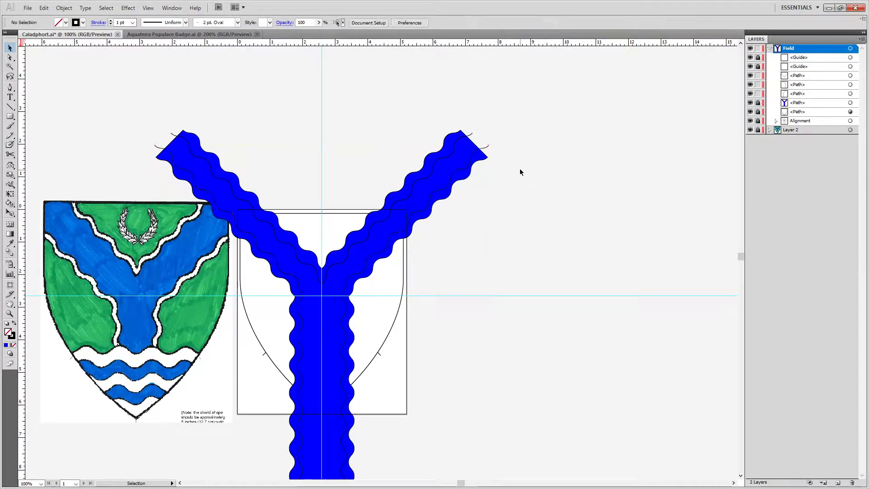
Nudge the enlarged right-hand wavy line inward to X 5.3787 in.
click(345, 361)
key(shift+Left)
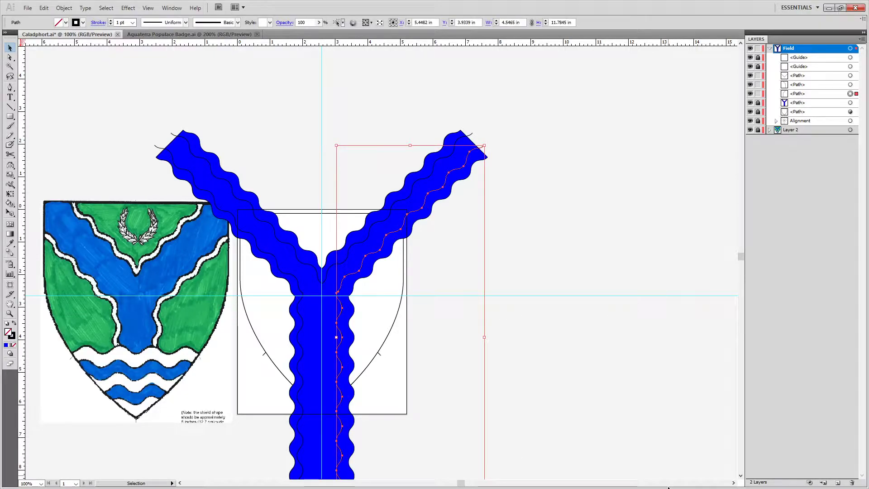
key(Right)
key(Right)
key(Right)
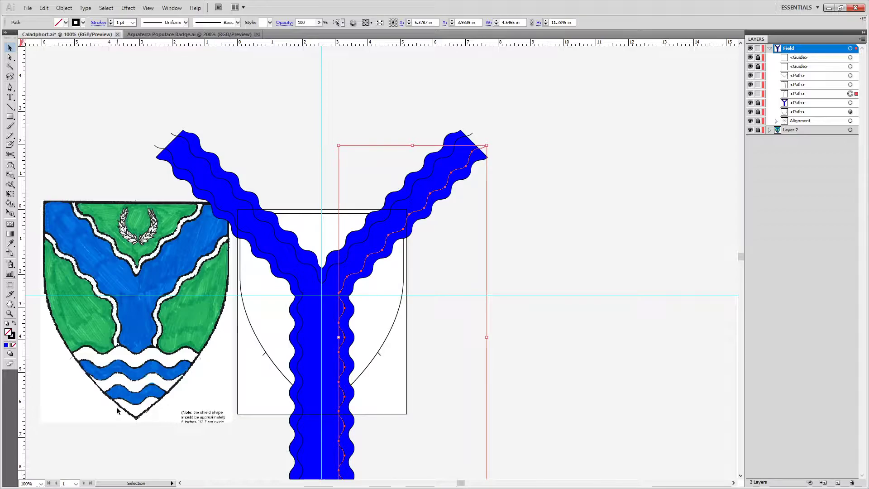
Nudge the enlarged left-hand wavy line inward by the same distance as the right-hand one.
click(304, 359)
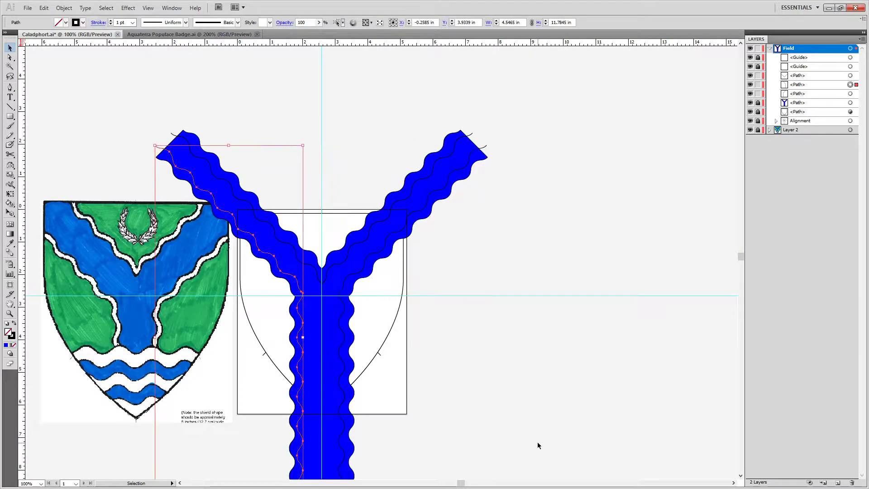
key(Right)
key(Right)
key(Right)
key(Right)
key(Right)
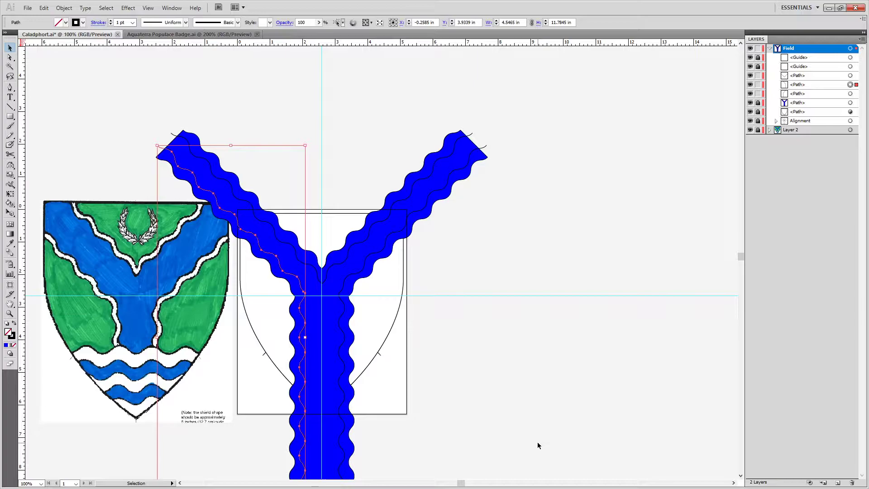
Unlock the blue pall and move it down with the three wavy lines to Y 4.5331 in, placing its fork at the horizontal guide.
click(528, 277)
scroll(527, 276, down, 3)
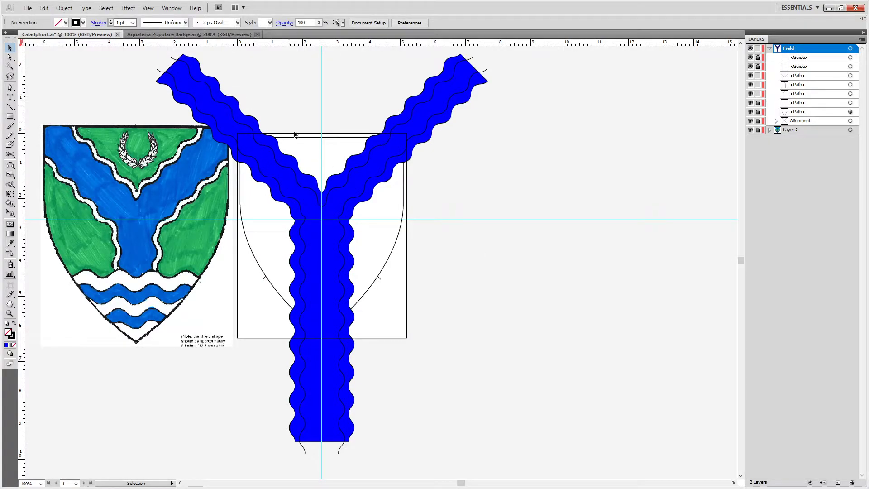
click(347, 263)
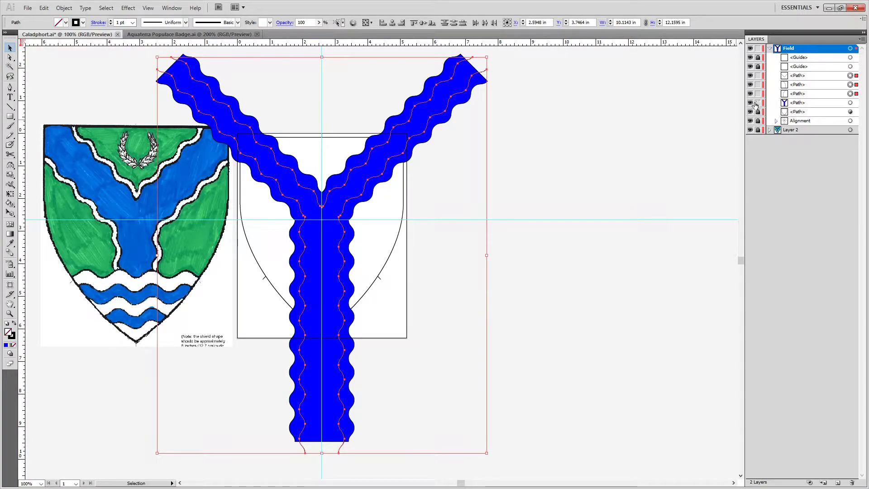
drag(530, 349, 384, 279)
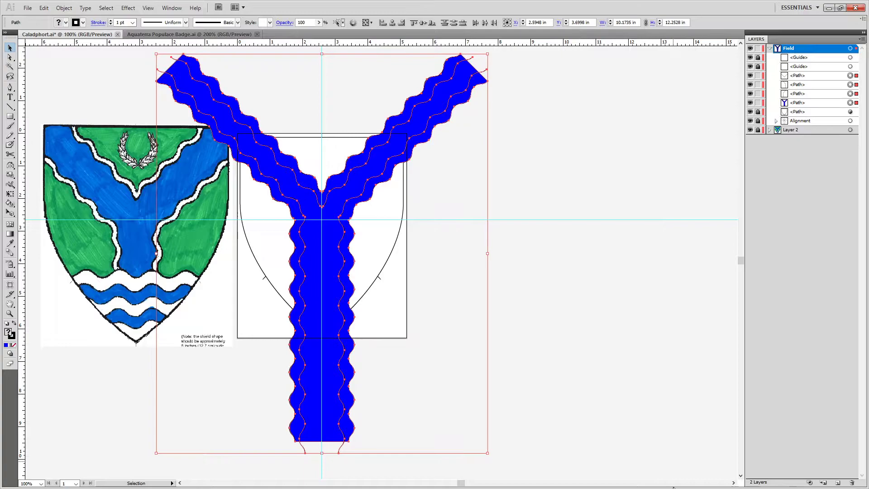
key(shift+Down)
key(shift+Up)
key(shift+Down)
key(shift+Down)
key(shift+Down)
key(shift+Down)
key(shift+Down)
key(shift+Down)
key(shift+Down)
key(shift+Down)
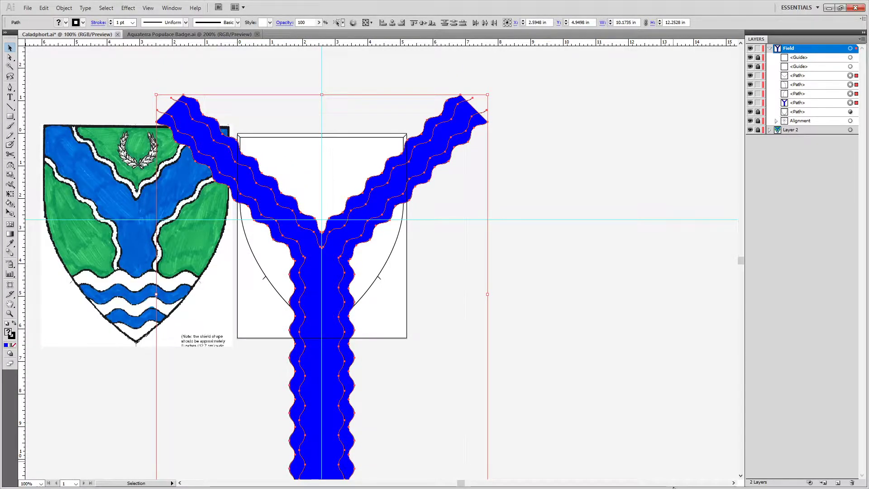
key(shift+Up)
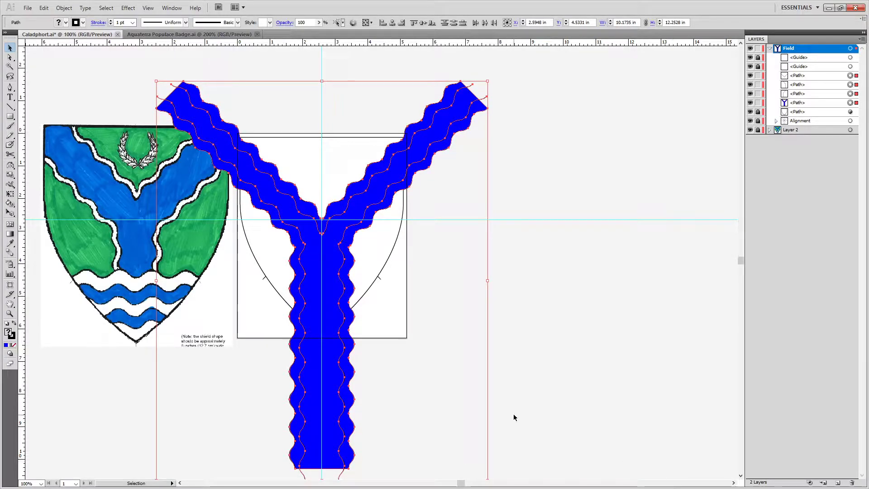
click(473, 184)
Cut the blue pall with Scissors at both corners of the left arm's end and delete that end segment.
key(a)
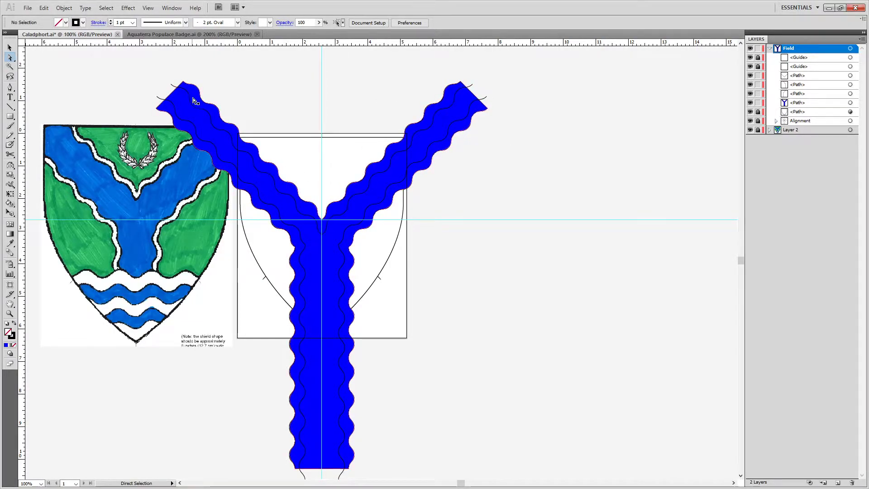
key(c)
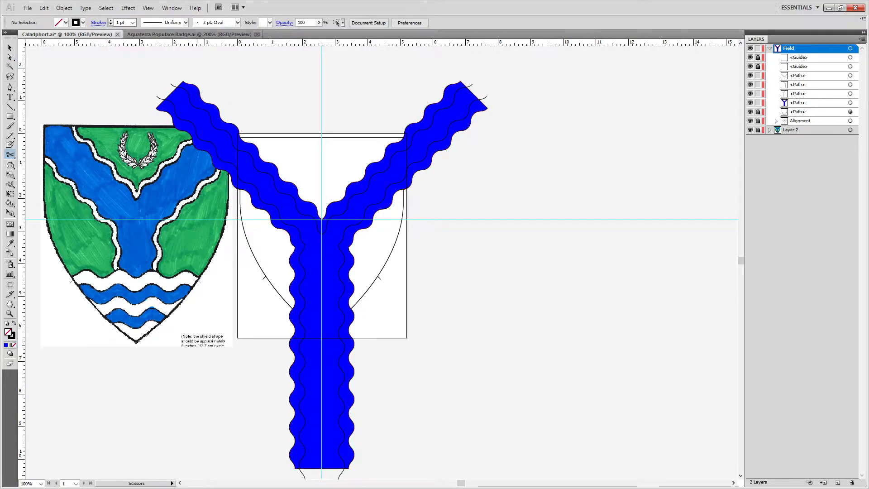
click(184, 82)
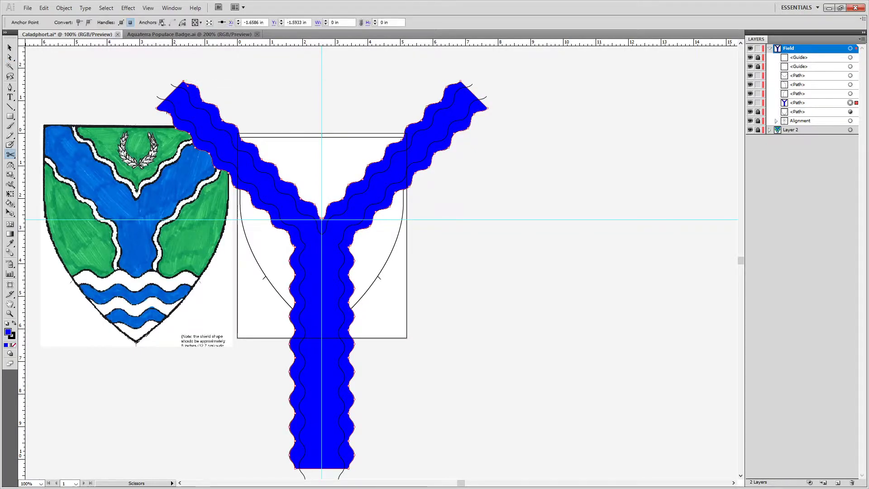
click(157, 108)
key(a)
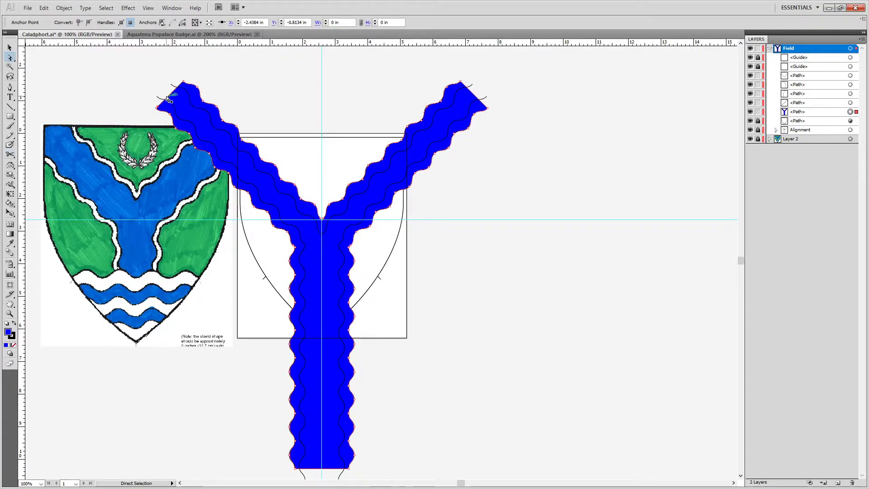
click(168, 99)
key(Delete)
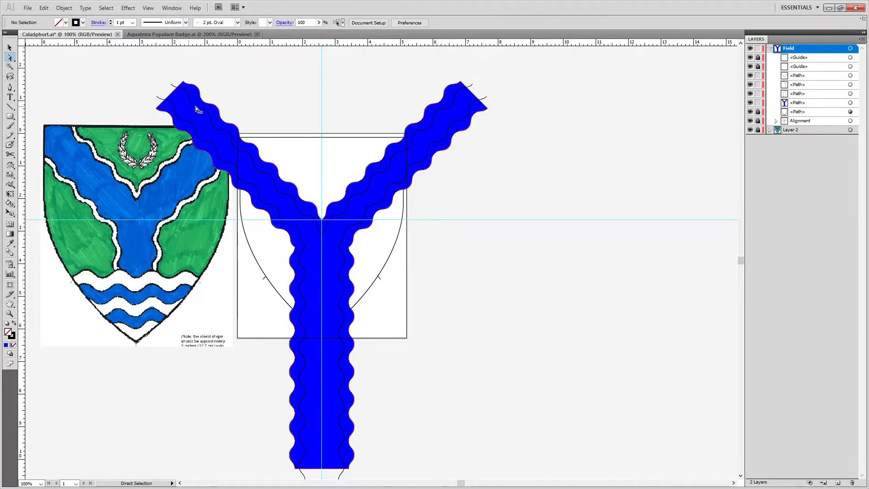
Cut the blue pall at both corners of the right arm's end and delete that end segment, separating the upper V edge.
key(c)
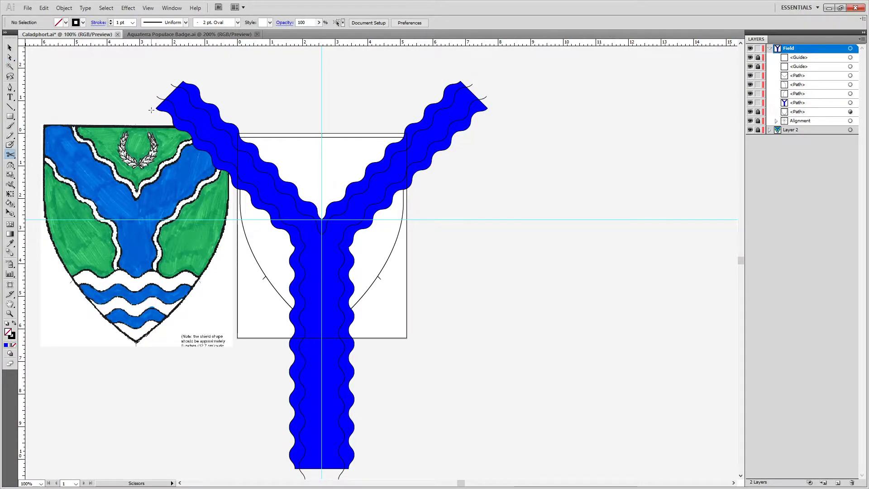
click(188, 82)
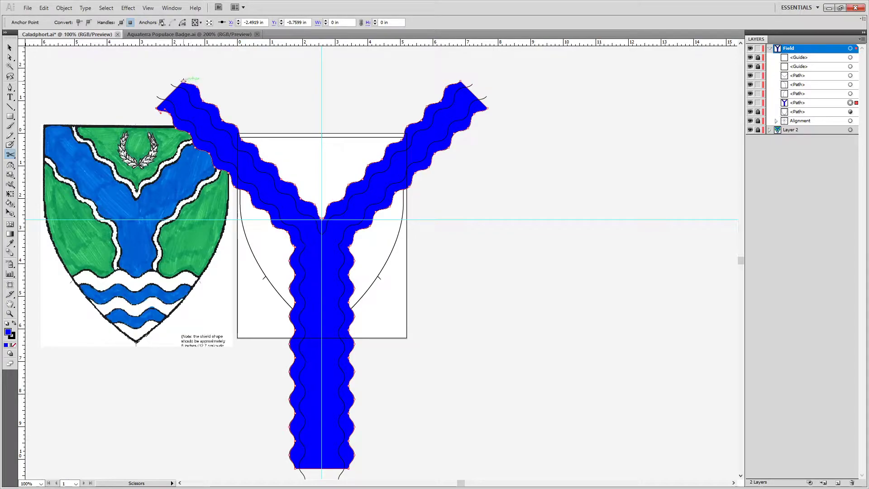
key(ctrl+shift+a)
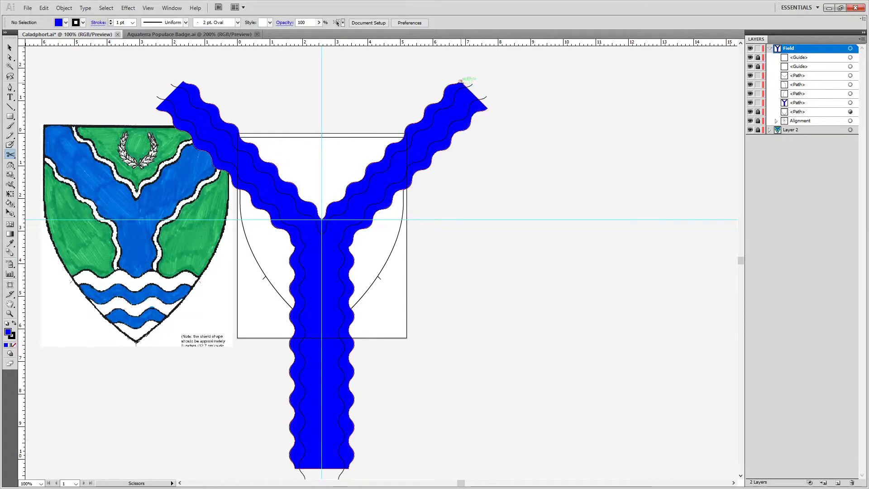
click(461, 82)
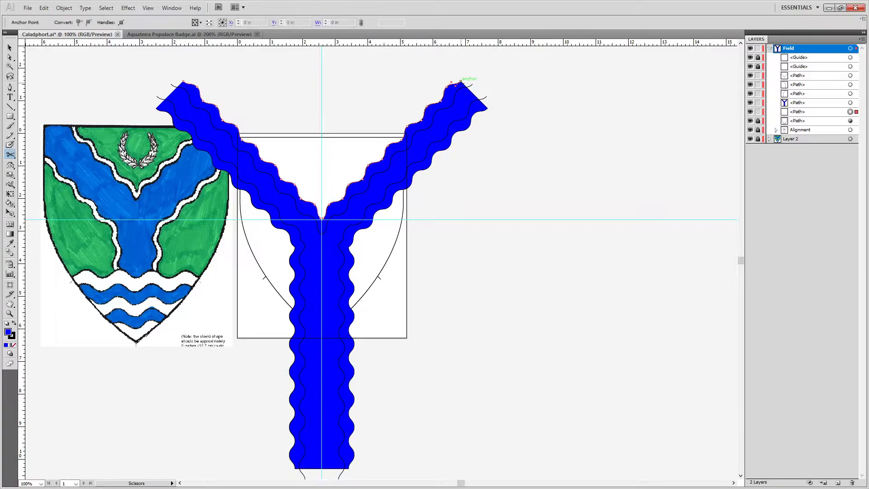
click(488, 107)
key(Delete)
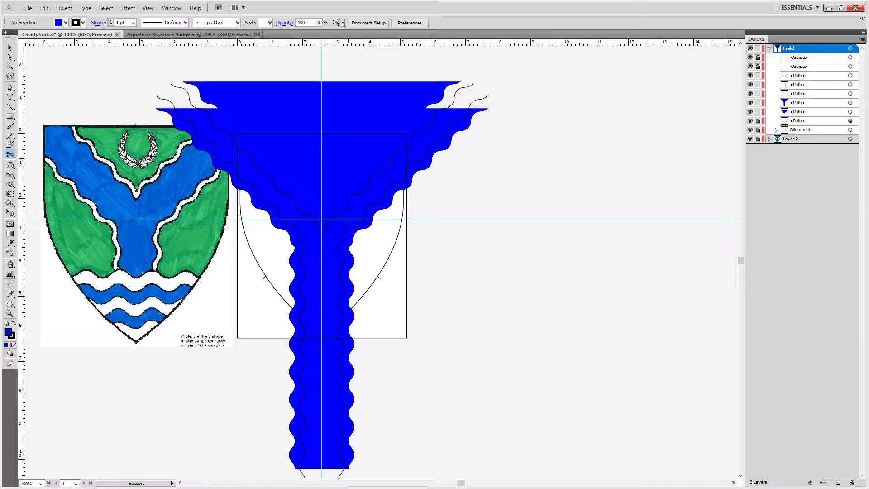
Nudge the separated upper V shape and its wavy line up together to Y 0.2054 in.
key(v)
click(380, 96)
shift+click(441, 113)
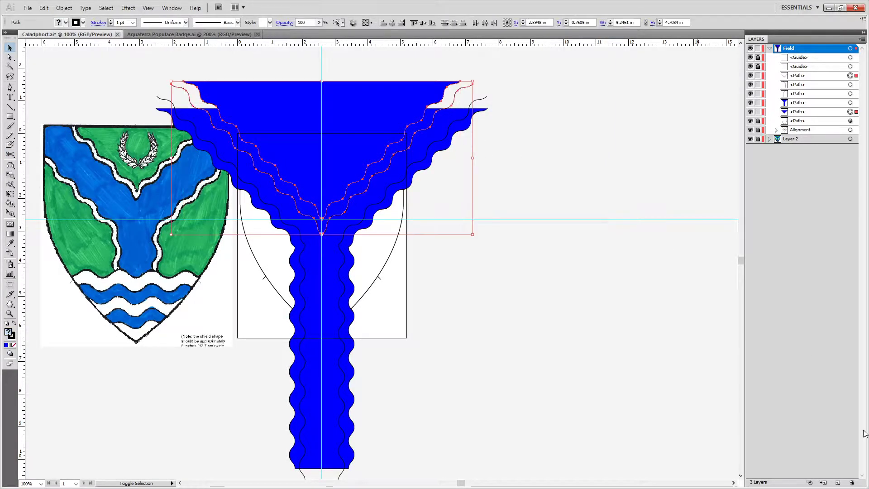
key(shift+Up)
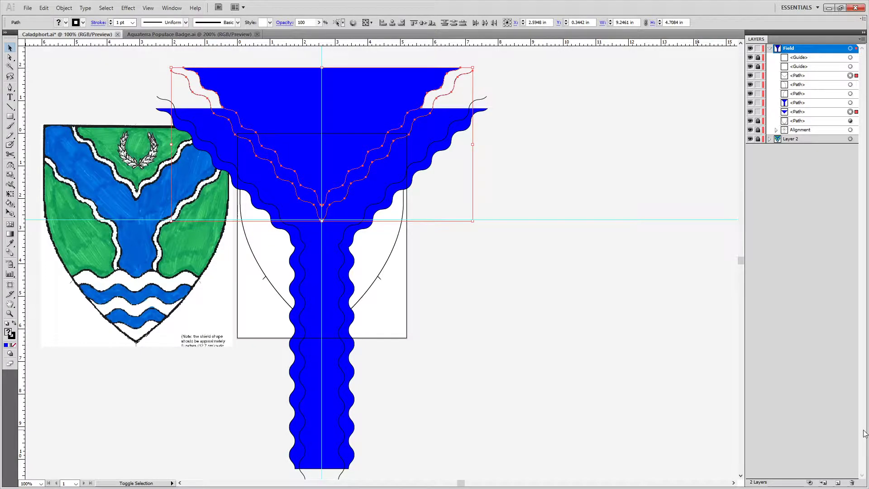
key(shift+Up)
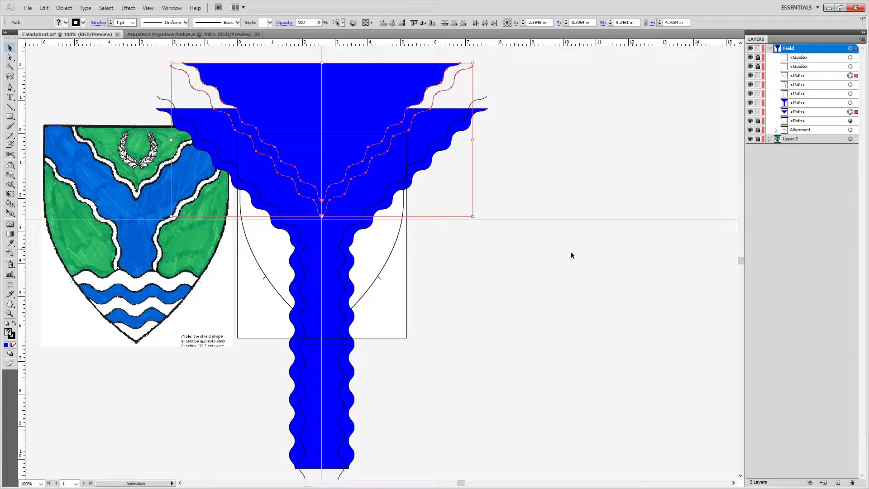
Nudge the lower pall shape and its two side wavy lines down together to Y 4.9061 in.
drag(456, 408, 186, 425)
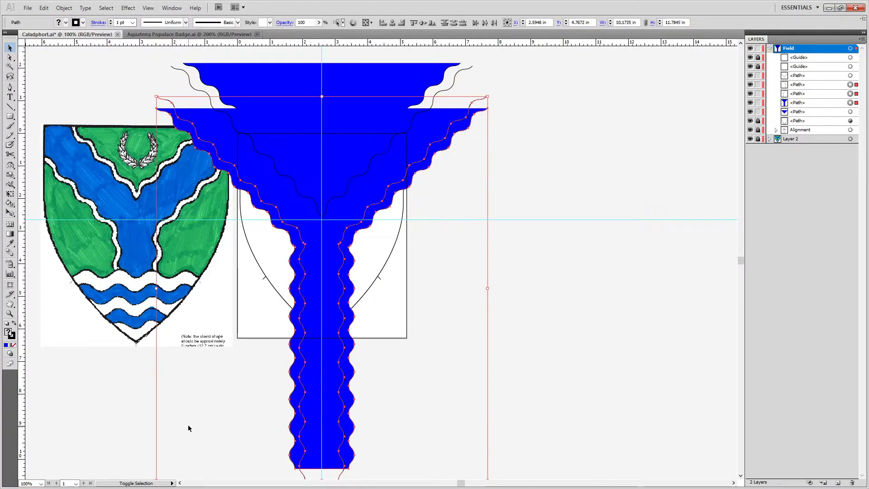
key(shift+Down)
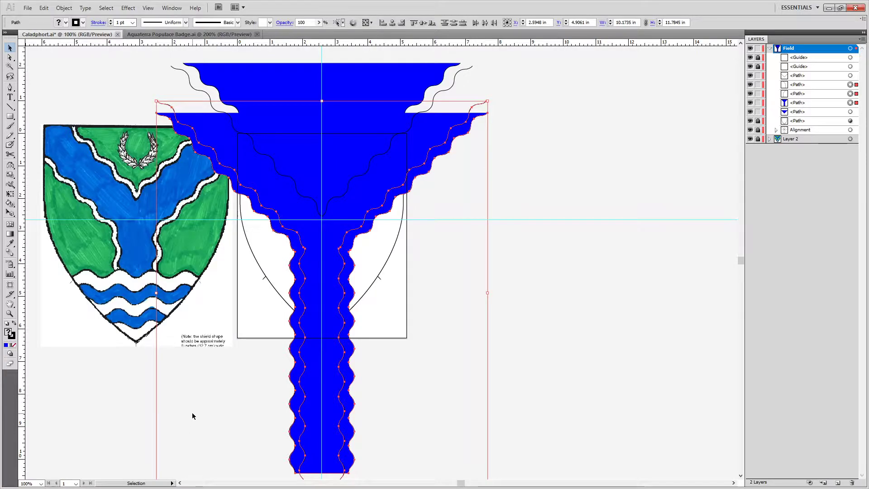
click(484, 269)
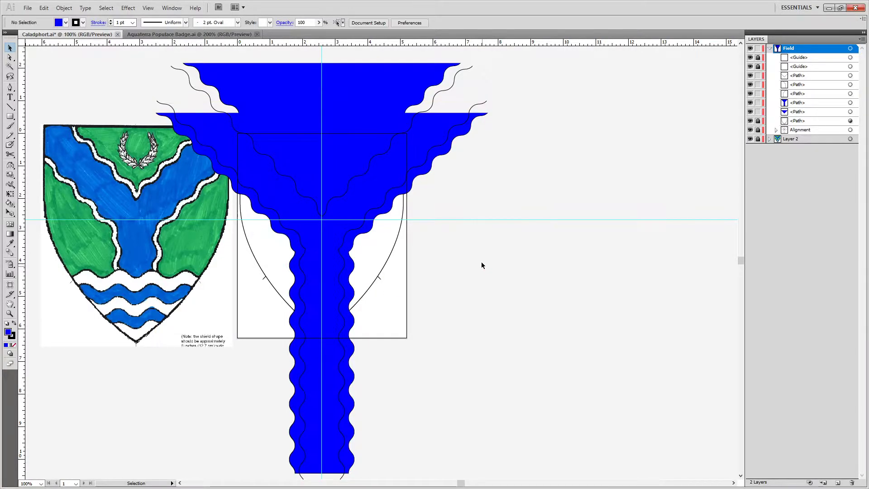
Nudge the upper V shape and its wavy line up together to Y 0.0665 in.
click(351, 157)
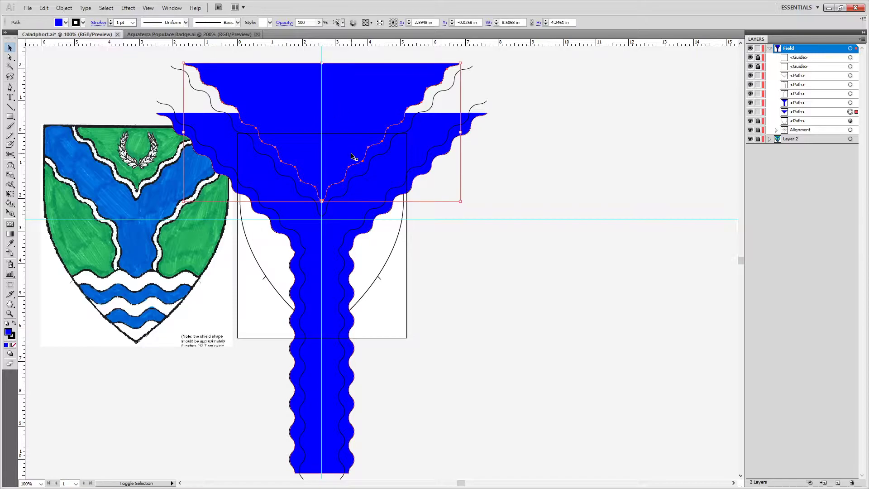
shift+click(362, 177)
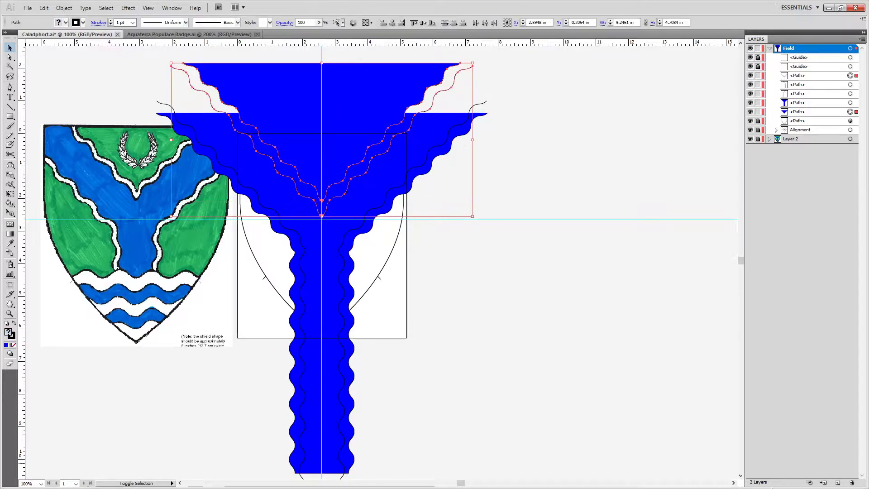
key(shift+Down)
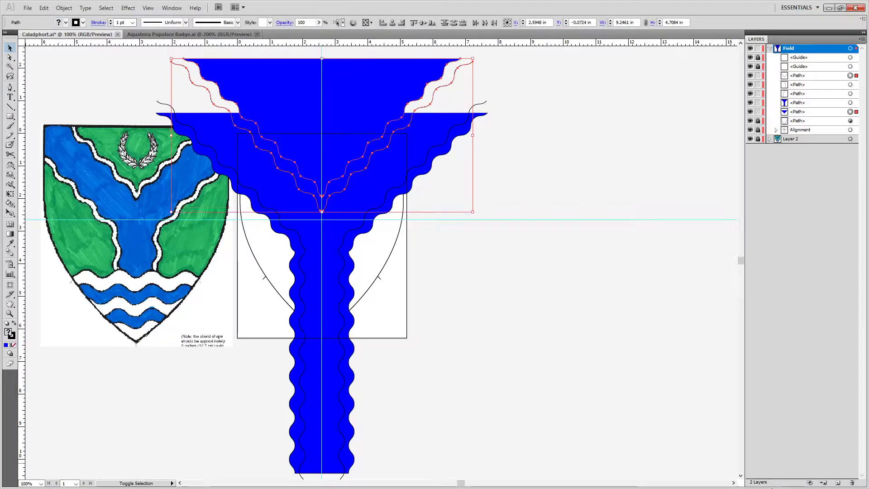
key(shift+Up)
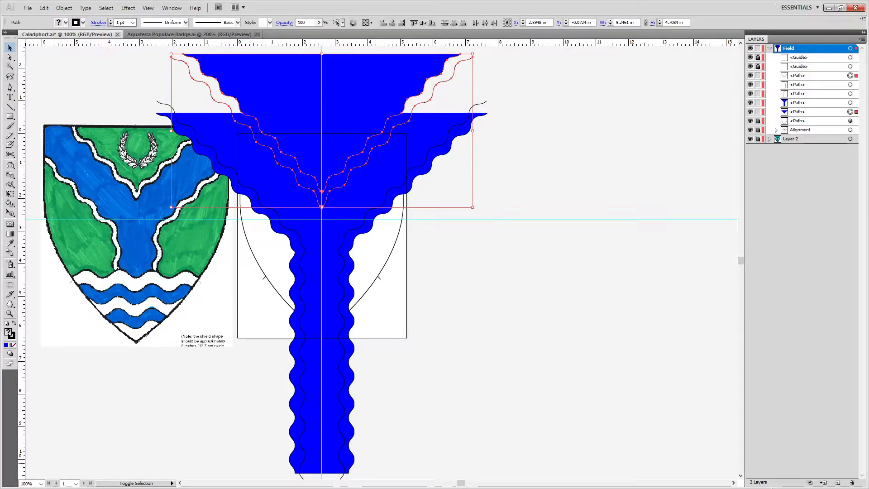
key(shift+Down)
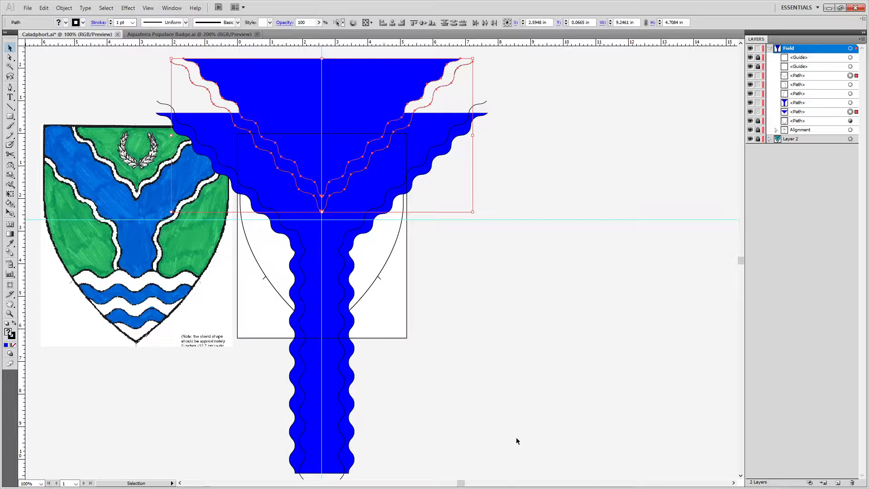
Nudge the lower pall shape and its two side wavy lines up together to Y 4.7672 in.
drag(394, 413, 166, 469)
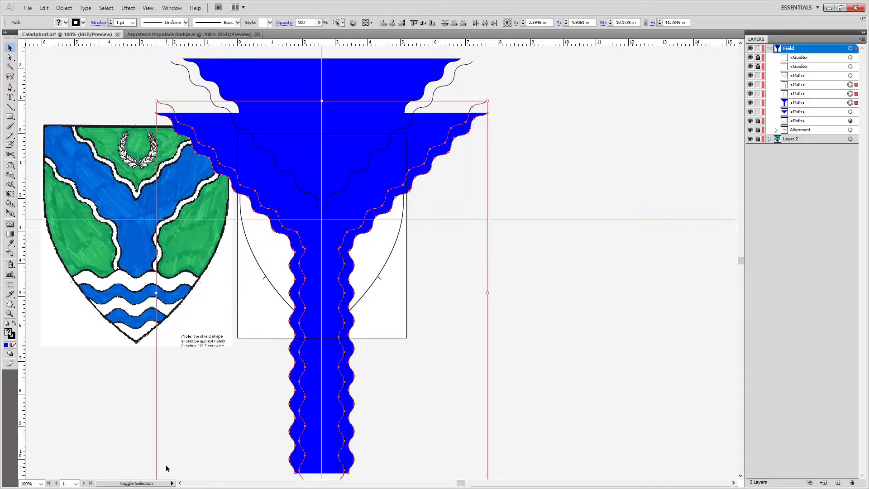
key(shift+Up)
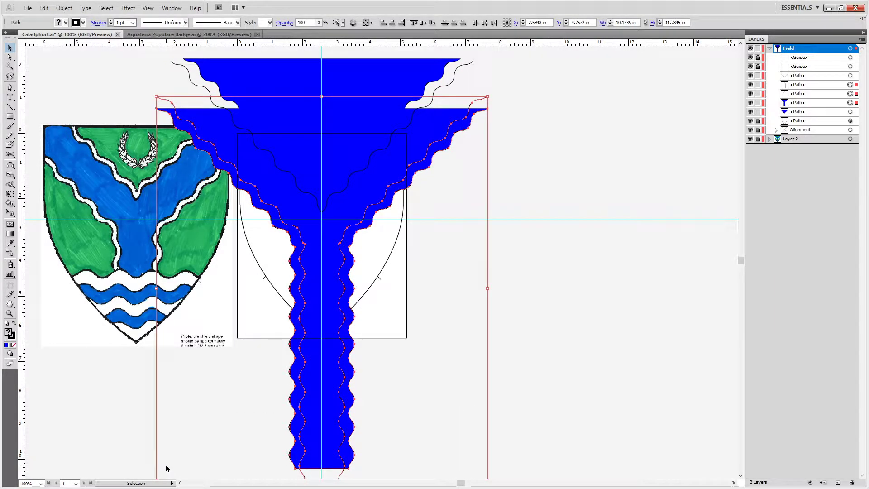
click(521, 227)
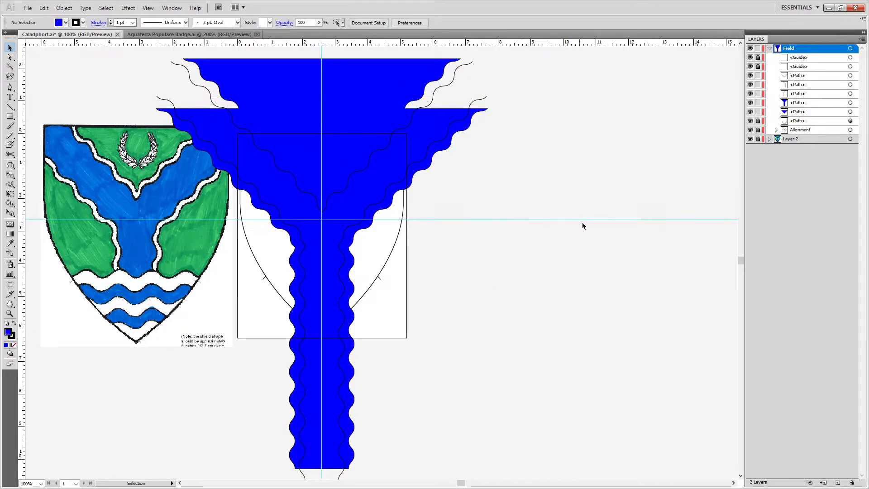
Join the upper V's endpoints to the lower pall's at both arm ends to make one closed blue shape.
click(286, 91)
click(473, 262)
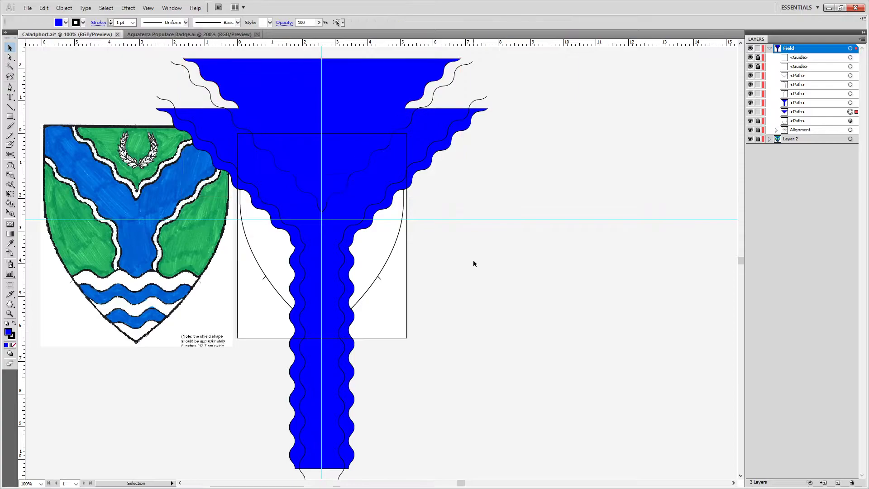
key(a)
click(460, 59)
shift+click(486, 109)
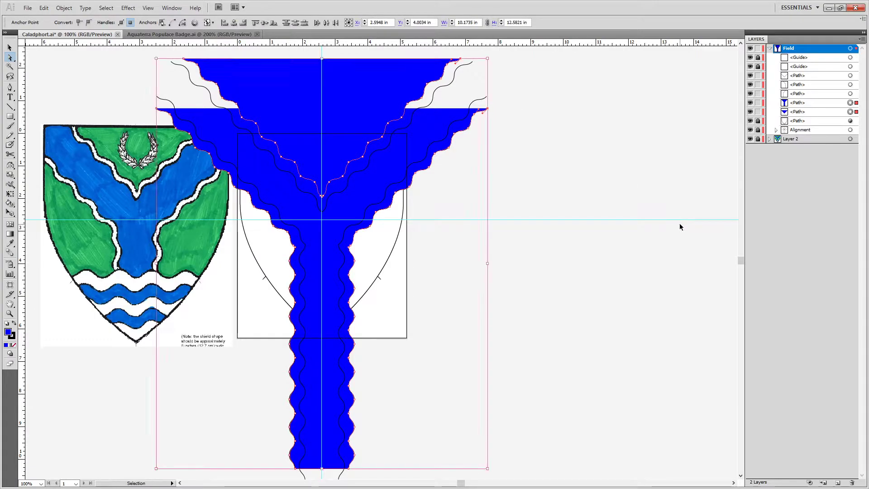
key(ctrl+j)
click(184, 59)
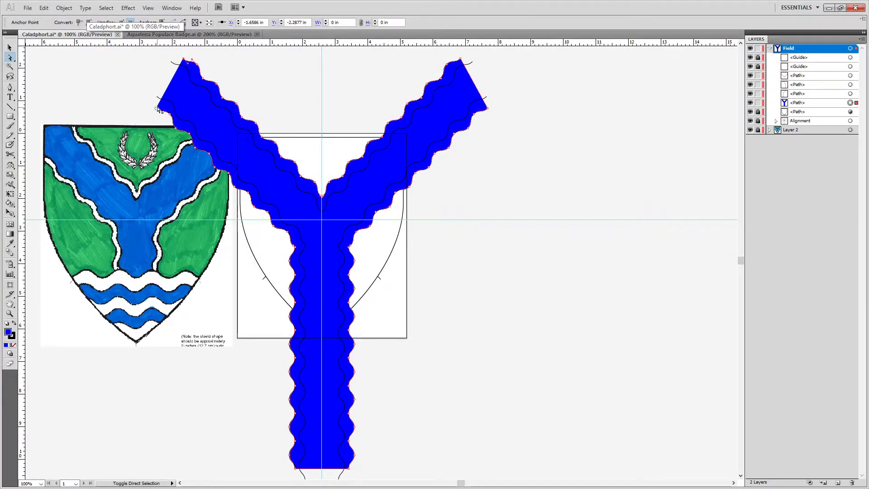
key(v)
key(a)
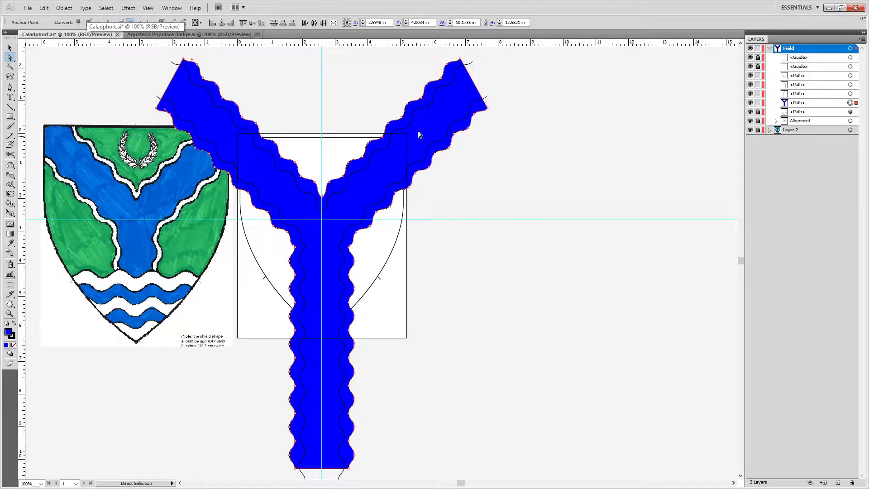
Join the two side wavy lines at their lower endpoints below the pall's stem.
click(397, 457)
scroll(347, 462, down, 2)
drag(357, 437, 267, 423)
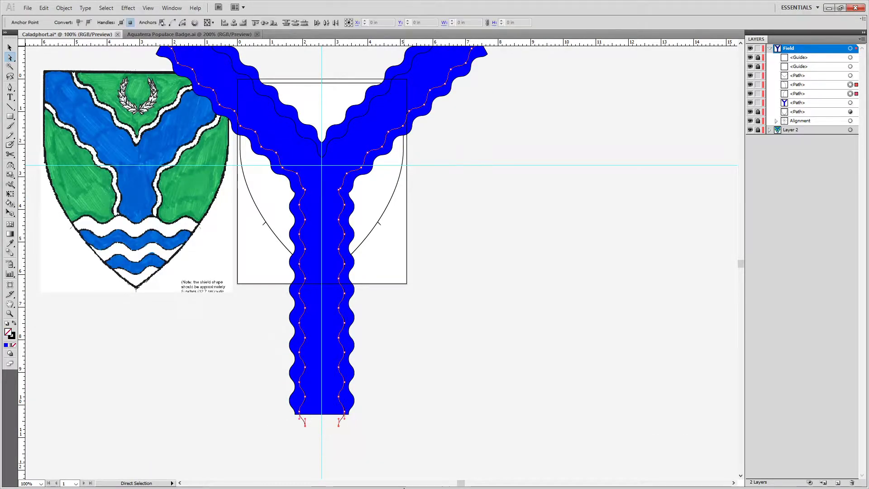
key(ctrl+j)
Join the upper and lower inner wavy lines at the end of the pall's right arm.
scroll(348, 347, up, 2)
drag(491, 98, 520, 110)
key(ctrl+j)
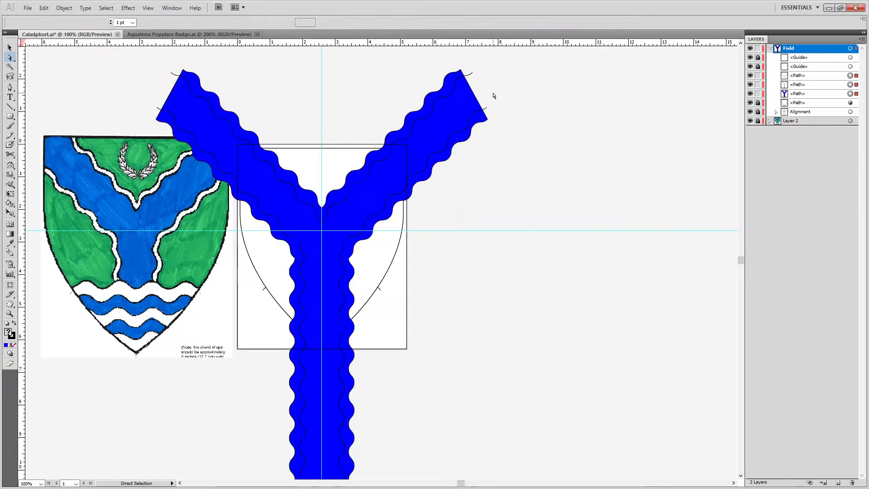
click(472, 73)
shift+click(489, 111)
key(ctrl+j)
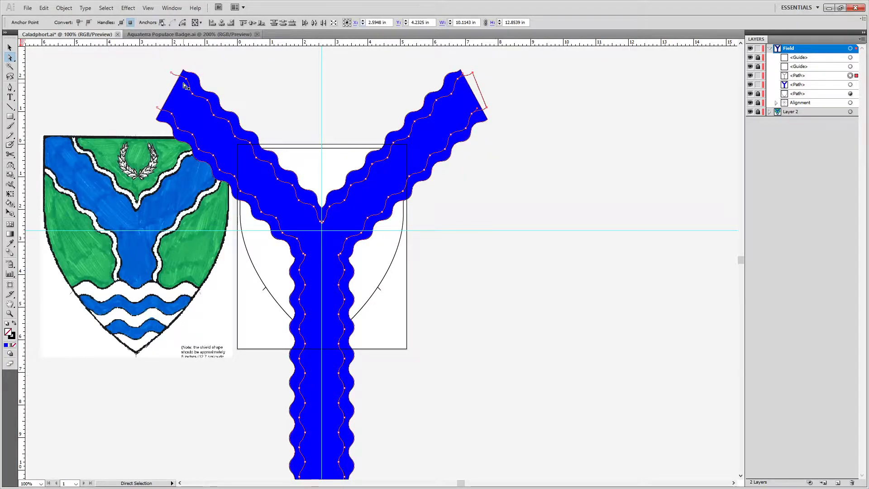
Join the inner wavy line's two endpoints at the left arm's end to close the inner pall outline.
click(172, 74)
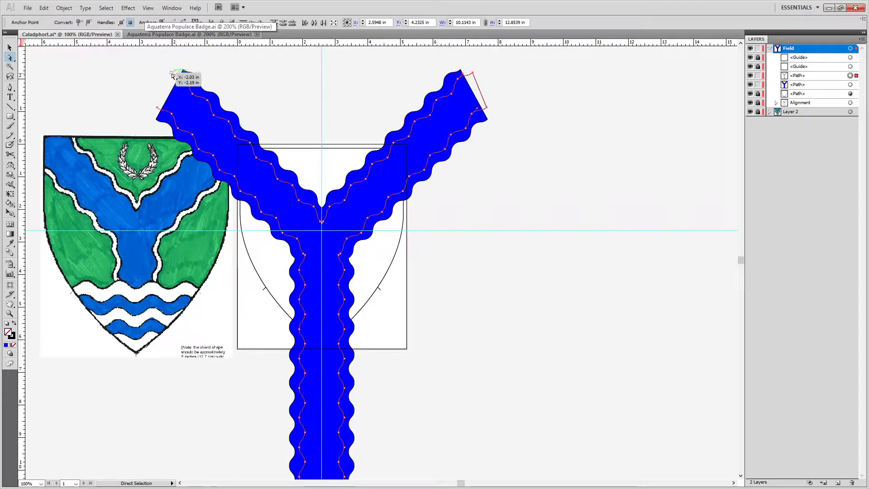
shift+click(156, 109)
key(ctrl+j)
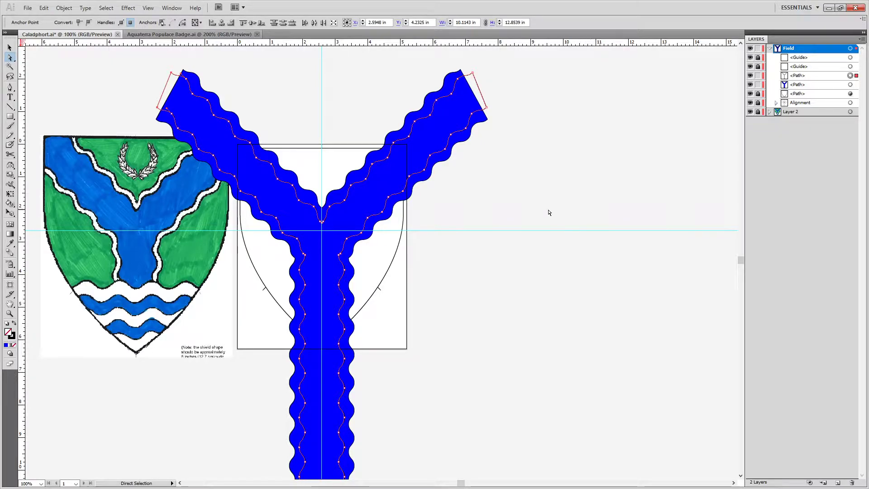
click(578, 54)
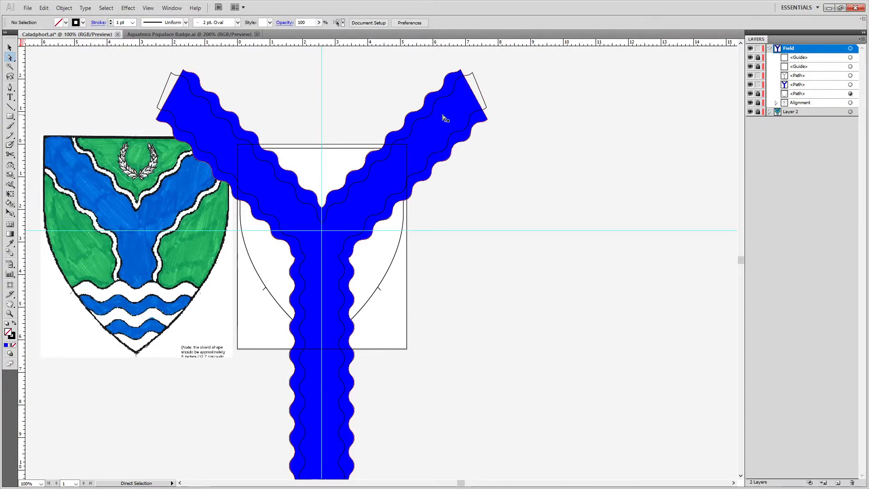
Change the outer pall's fill to white, FFFFFF.
click(452, 133)
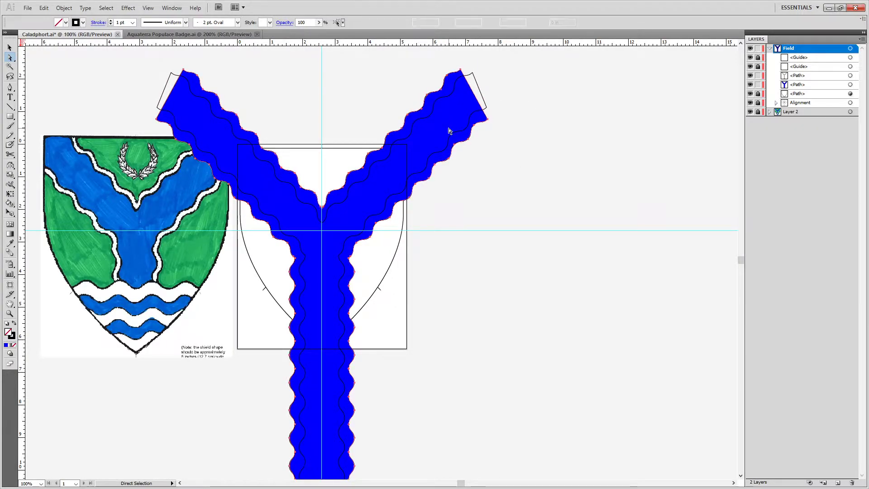
double_click(8, 333)
drag(353, 204, 317, 191)
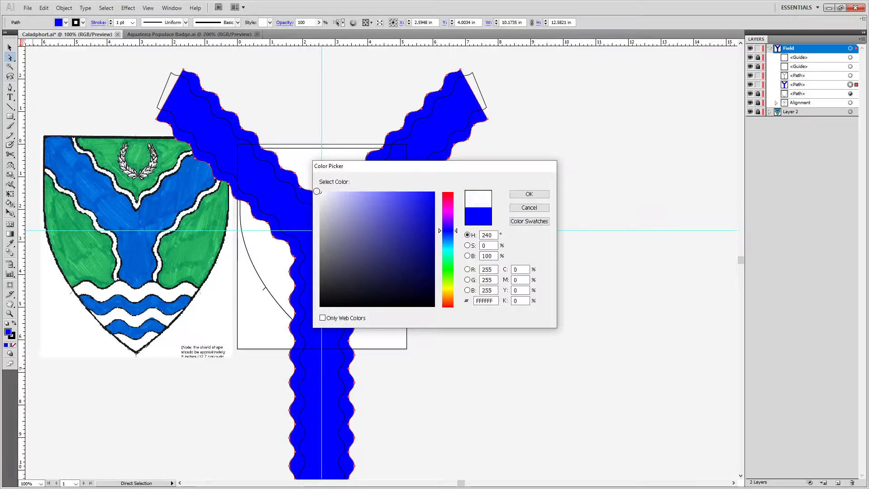
click(529, 193)
click(539, 134)
Fill the closed inner wavy pall outline with fully saturated blue.
click(469, 119)
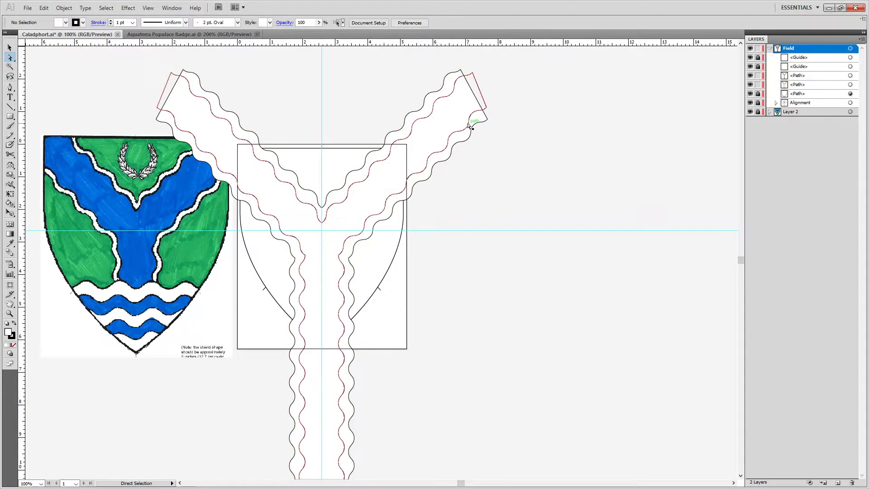
click(6, 345)
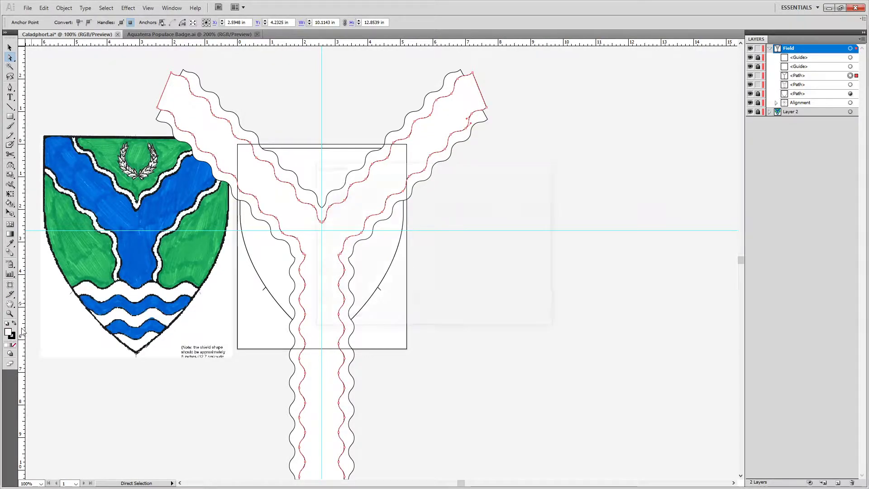
double_click(8, 332)
click(434, 192)
click(529, 194)
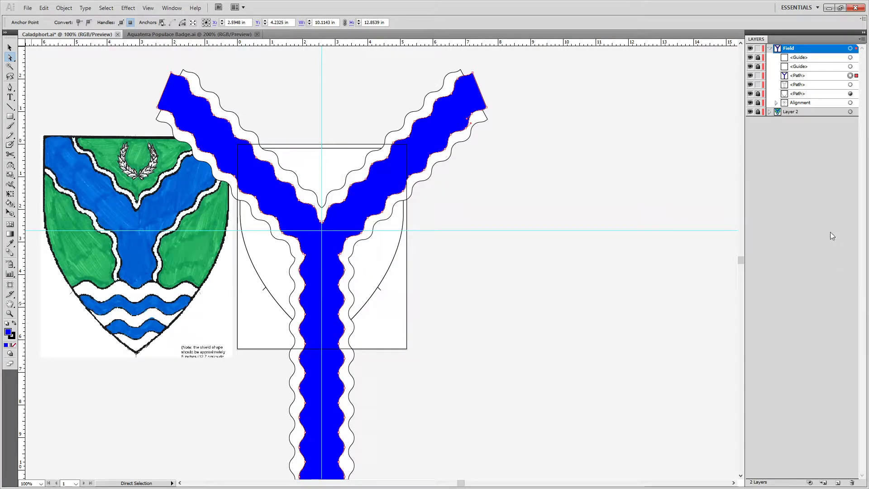
click(526, 281)
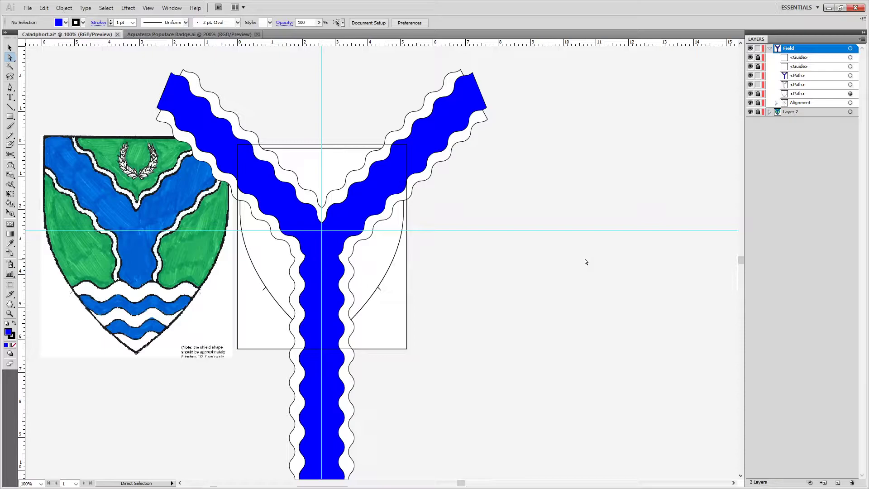
Unlock the shield outline path and paste two copies of it in front, in place.
click(758, 94)
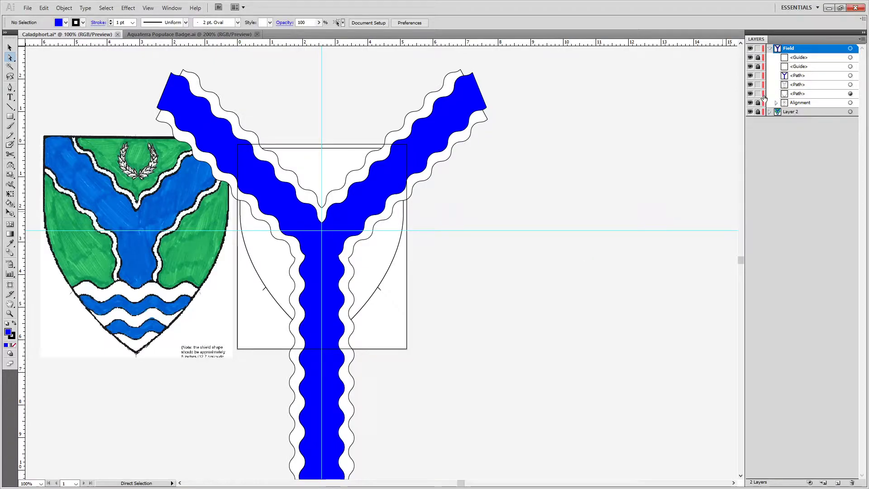
click(850, 93)
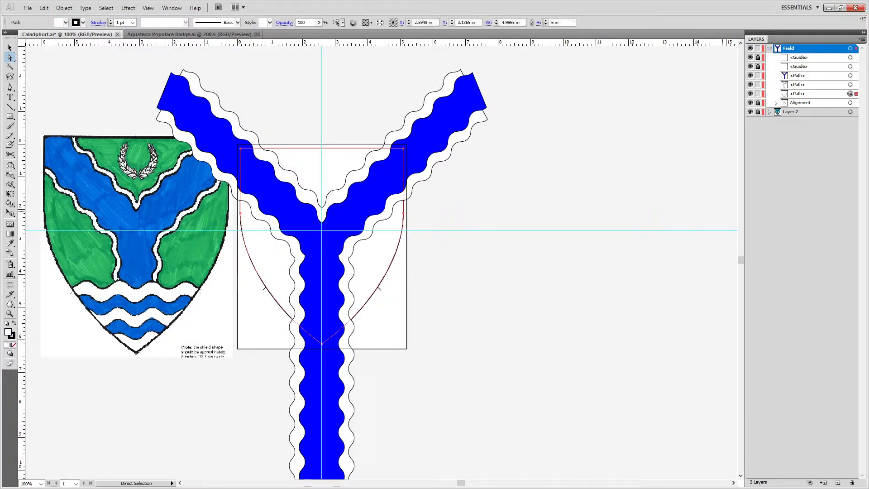
key(ctrl+c)
key(ctrl+f)
key(v)
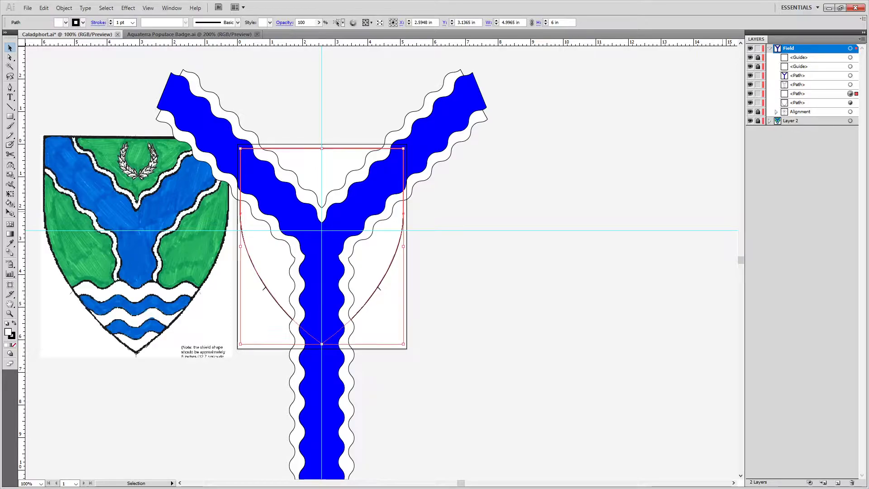
key(ctrl+f)
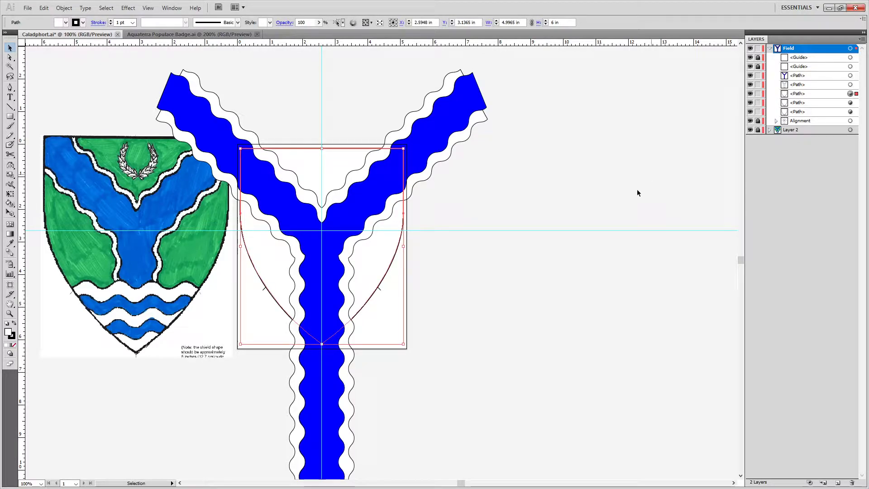
click(607, 215)
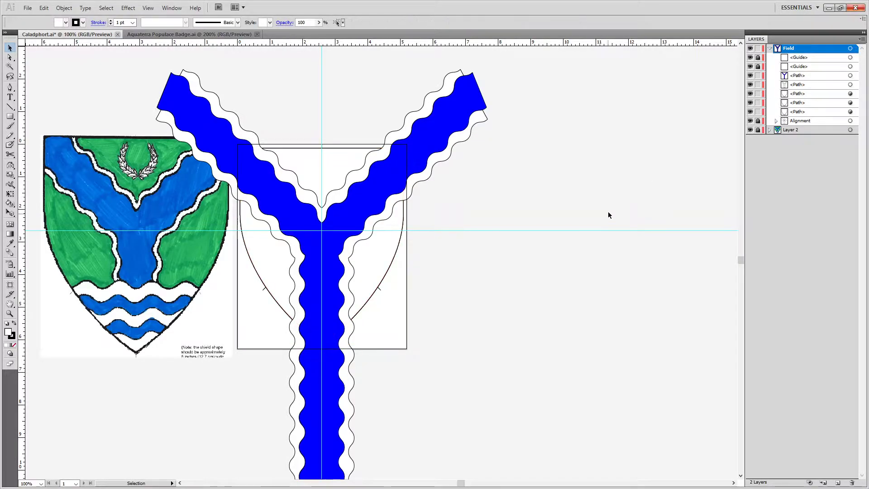
Make a clipping mask from the middle shield outline path and the white outer pall, and hide the blue inner pall.
click(849, 103)
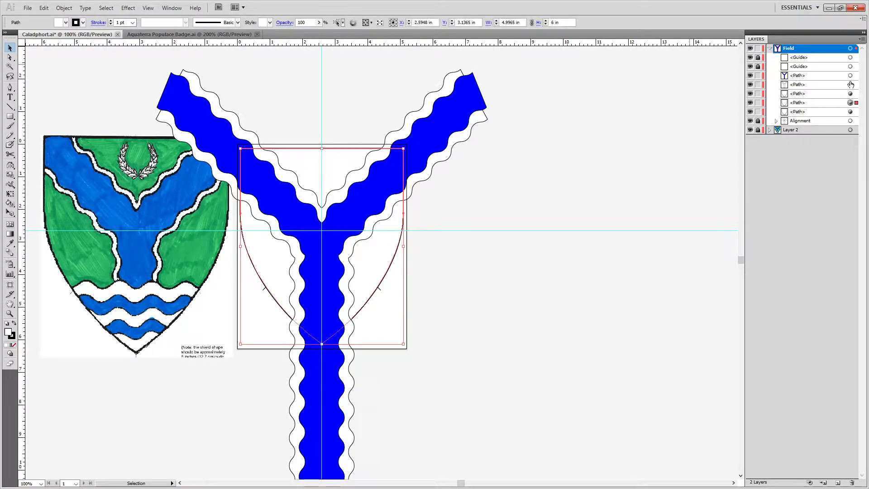
shift+click(850, 85)
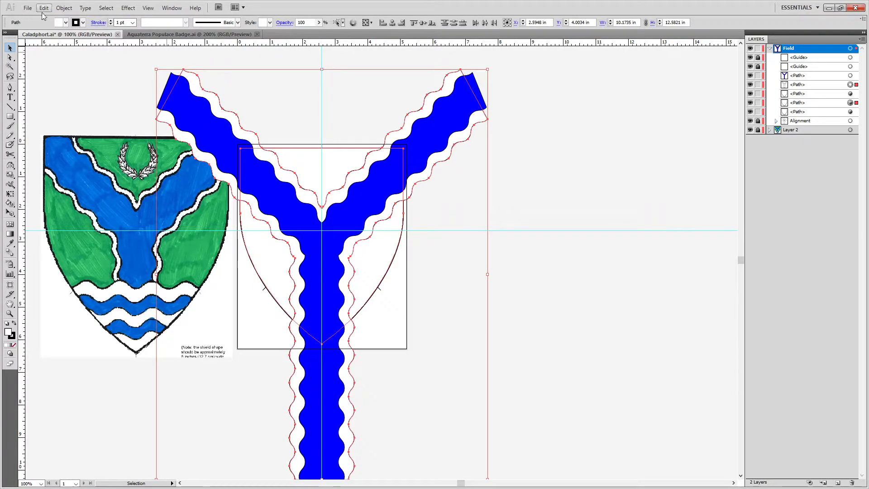
click(64, 8)
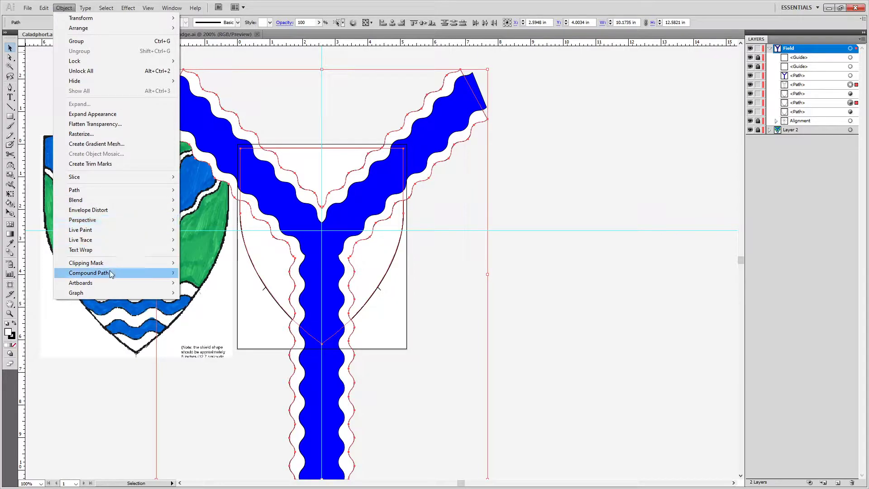
mouse_move(107, 267)
click(199, 263)
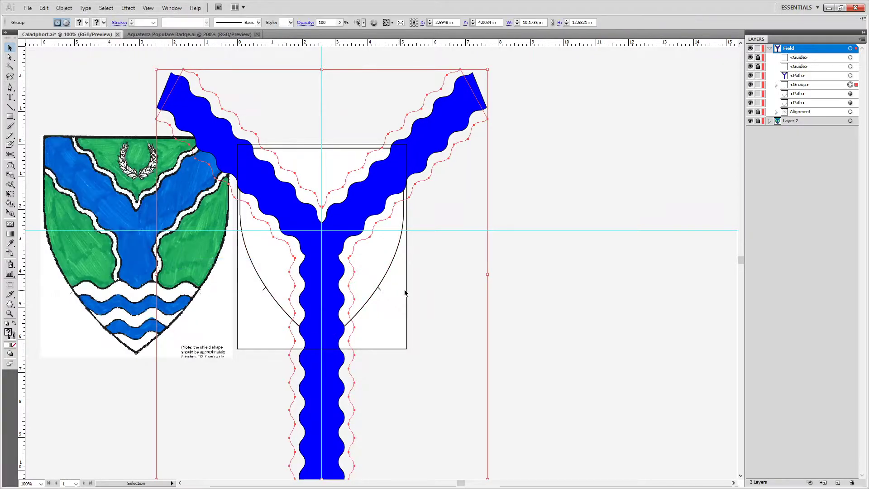
click(534, 244)
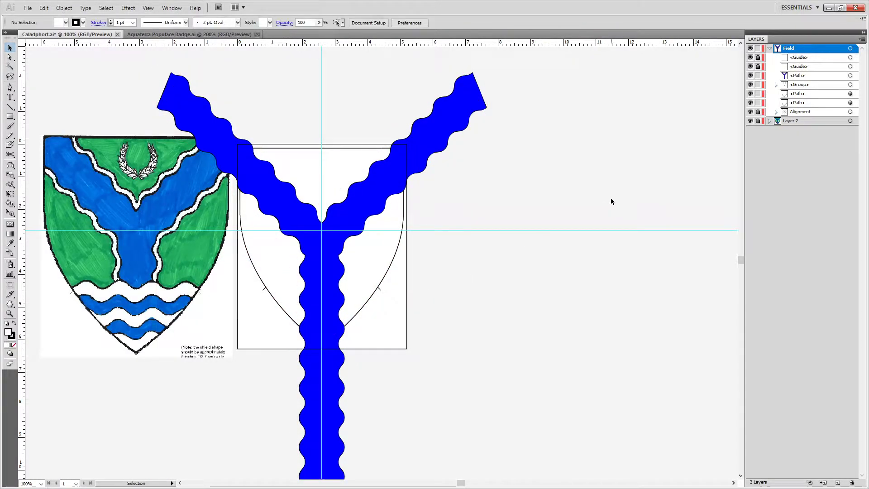
click(750, 76)
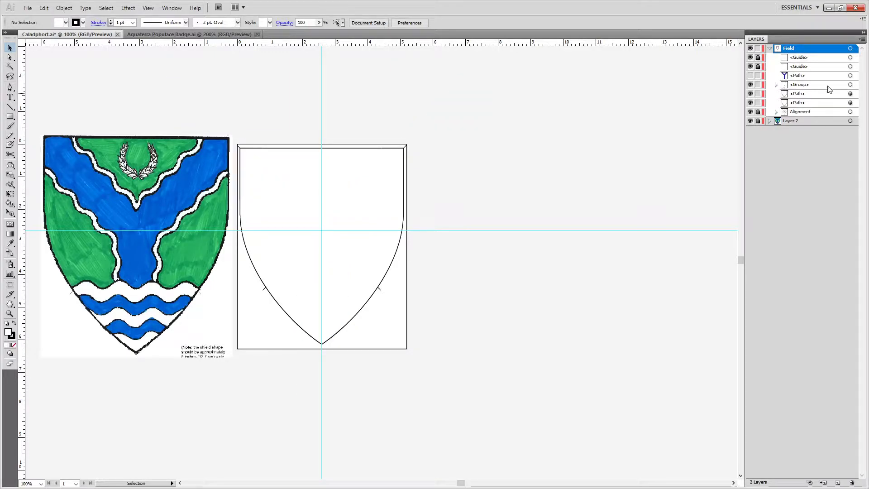
Remove the clipping mask from the white outer pall and show the hidden blue inner pall.
click(850, 85)
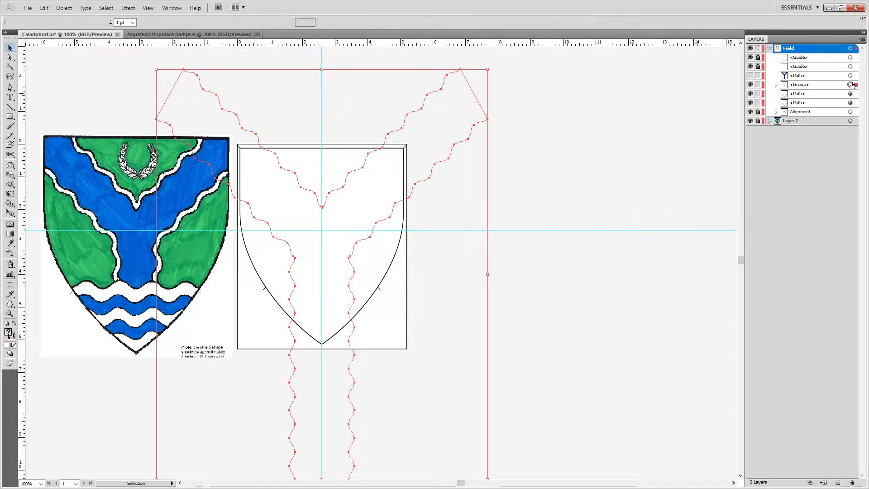
key(ctrl+alt+3)
key(ctrl+shift+g)
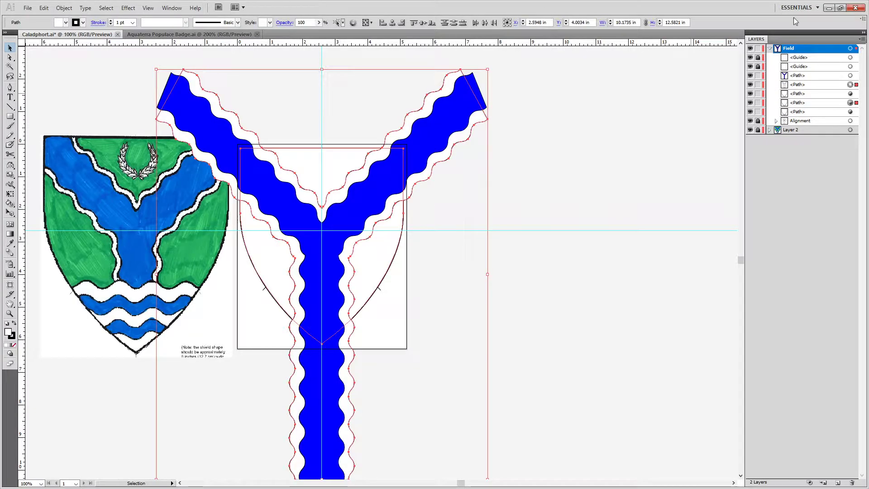
Move a shield outline path directly above the white outer pall and make a clipping mask from the two.
click(727, 169)
drag(809, 94, 808, 82)
click(849, 93)
shift+click(850, 84)
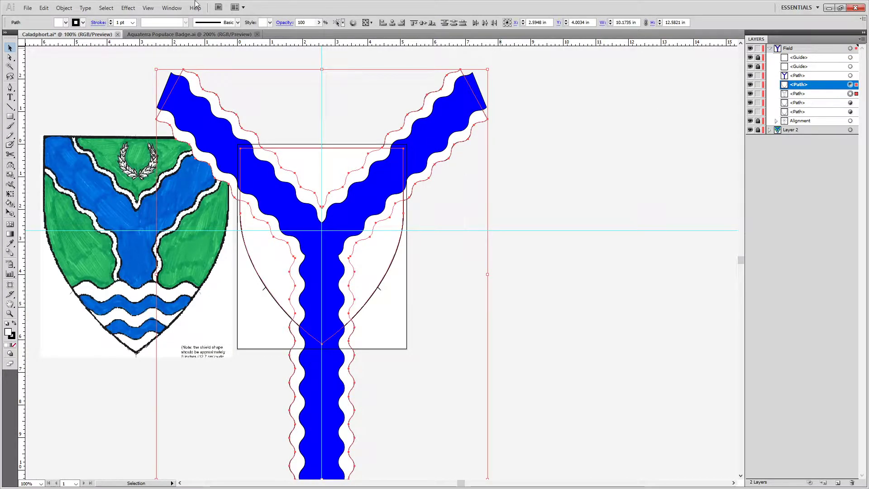
click(64, 8)
mouse_move(114, 267)
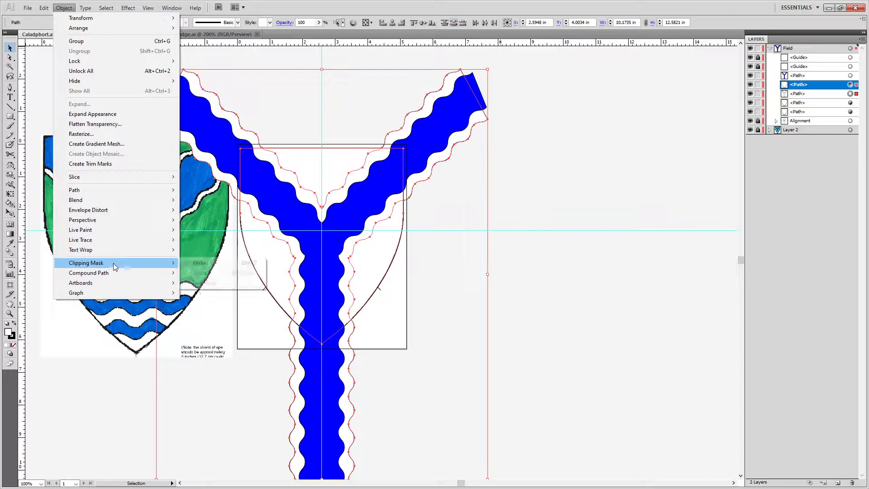
click(200, 262)
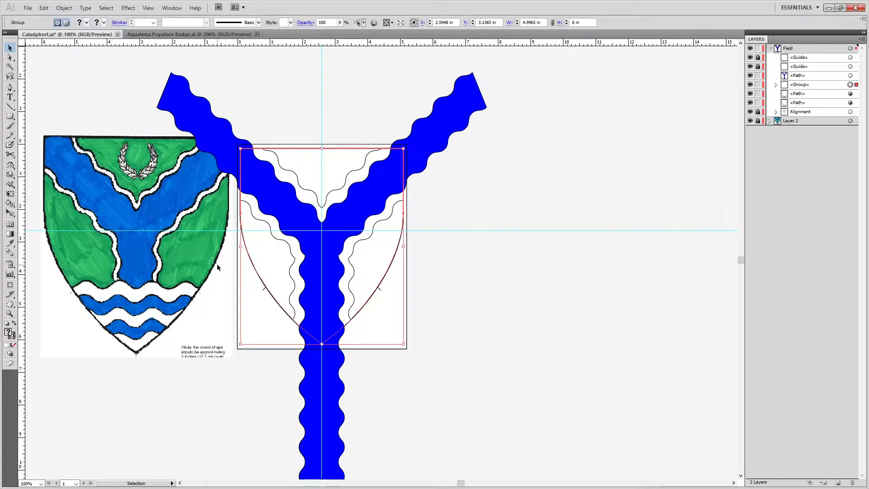
click(590, 230)
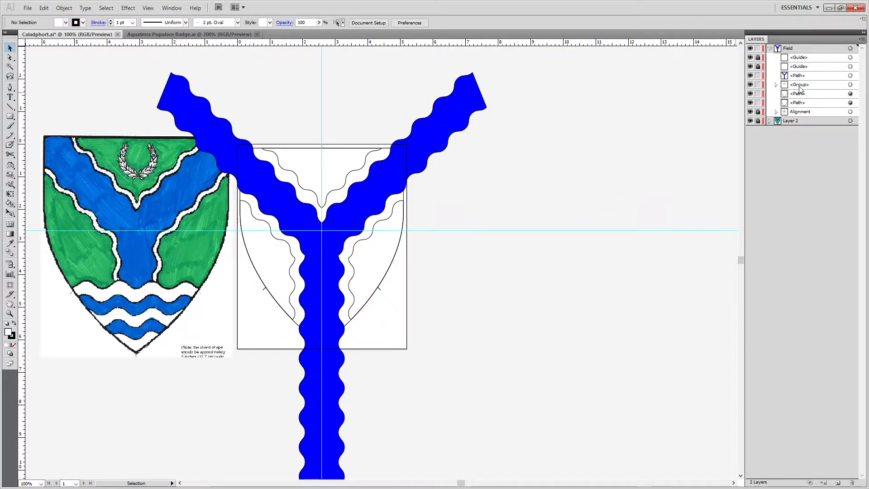
Hide the blue inner pall and the horizontal guide, and inspect the clipped white pall where it meets the shield's upper edge.
click(750, 75)
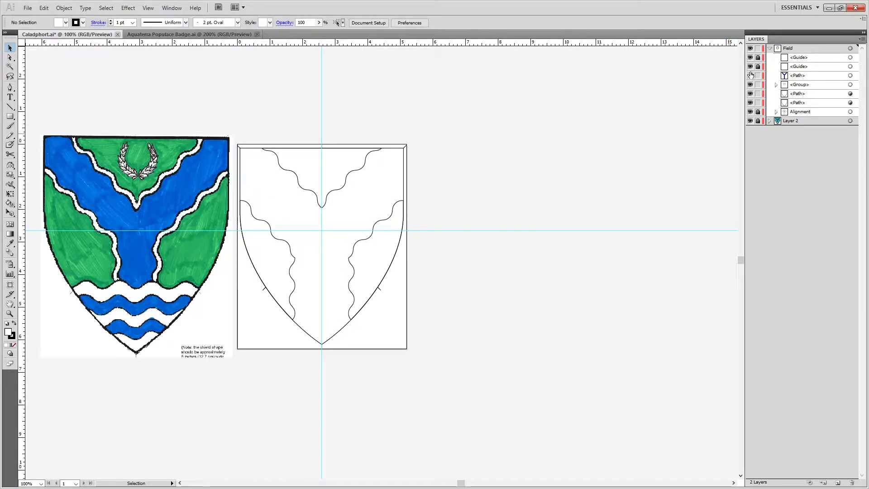
click(750, 70)
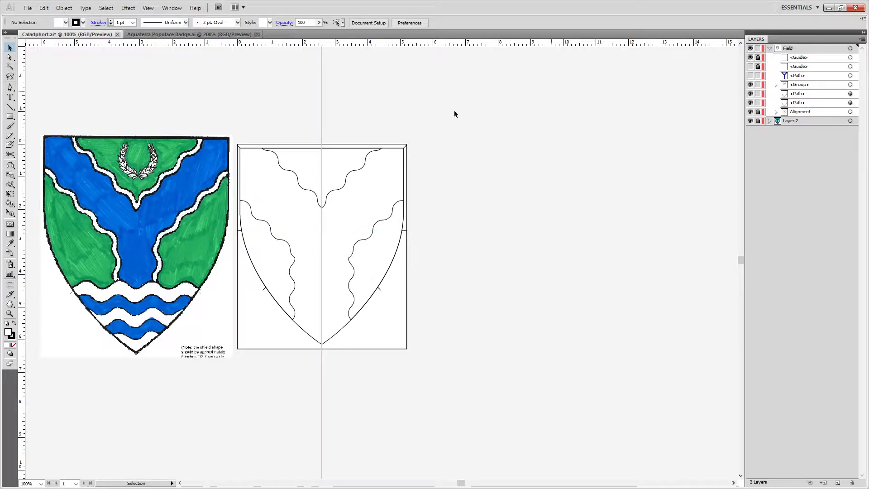
scroll(385, 143, up, 2)
scroll(387, 147, up, 5)
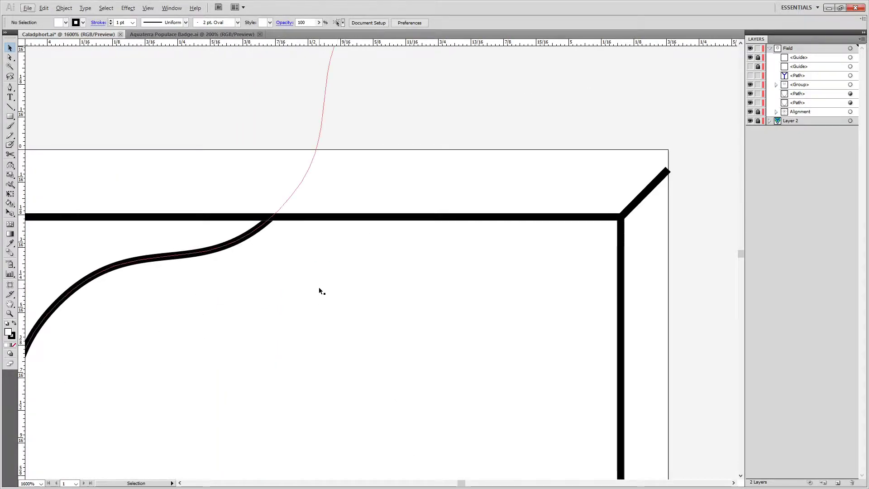
scroll(355, 221, down, 8)
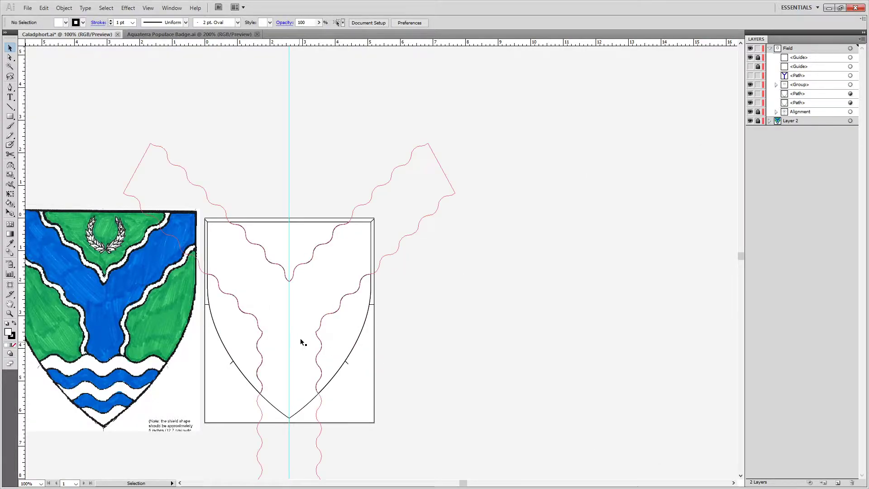
key(a)
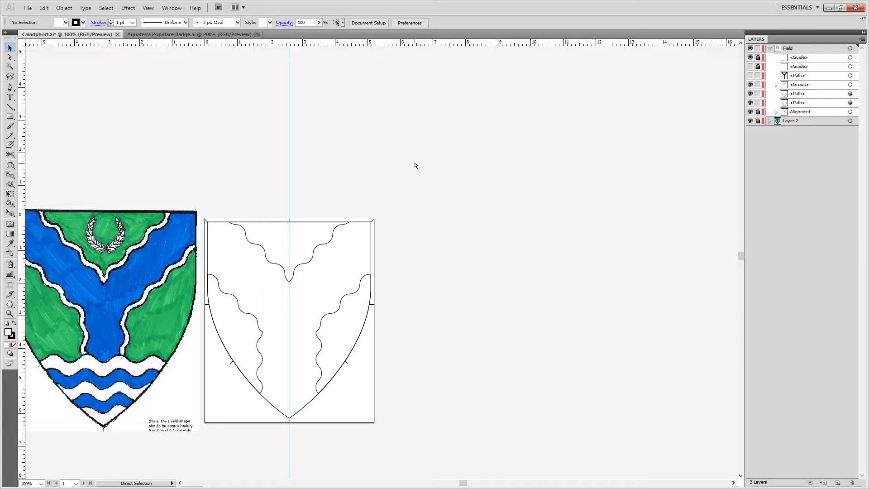
Save the document and hide the reference drawing in Layer 2 and the Alignment marks.
key(ctrl+s)
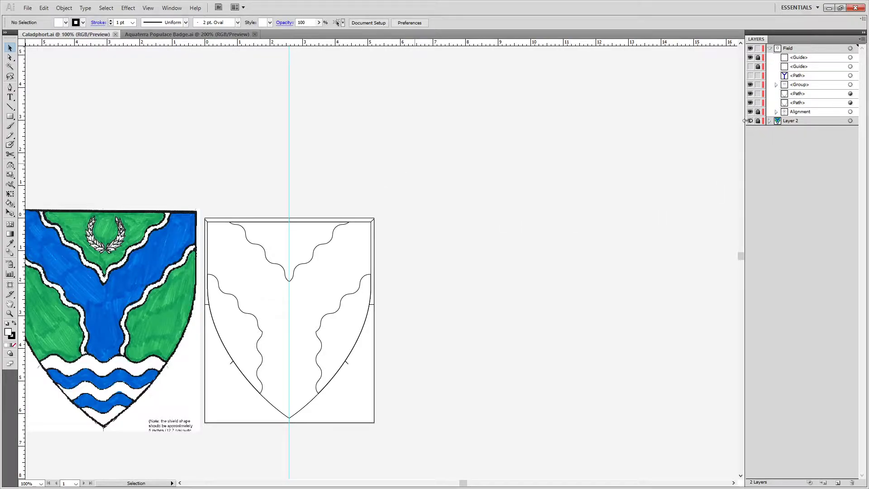
click(749, 120)
click(750, 112)
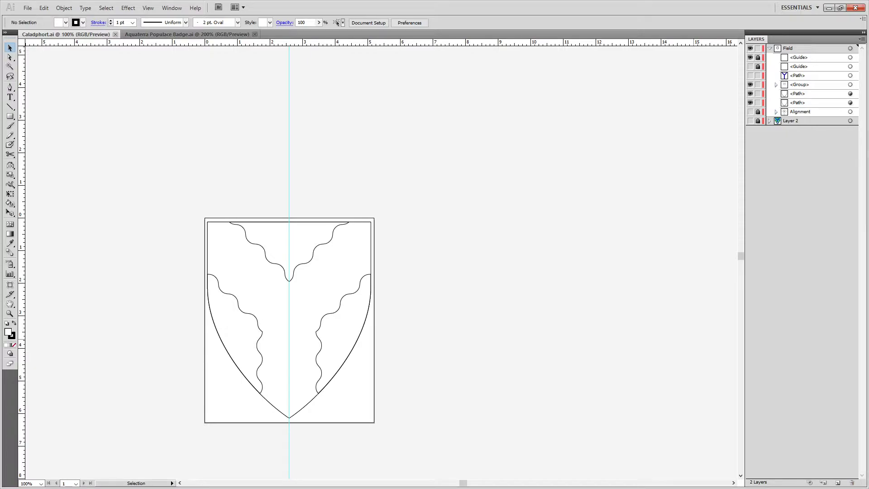
Switch to Photoshop and browse for a file to open in Digital Art > Badge Redraws on the GORGES (P:) drive.
key(alt+Tab)
key(ctrl+o)
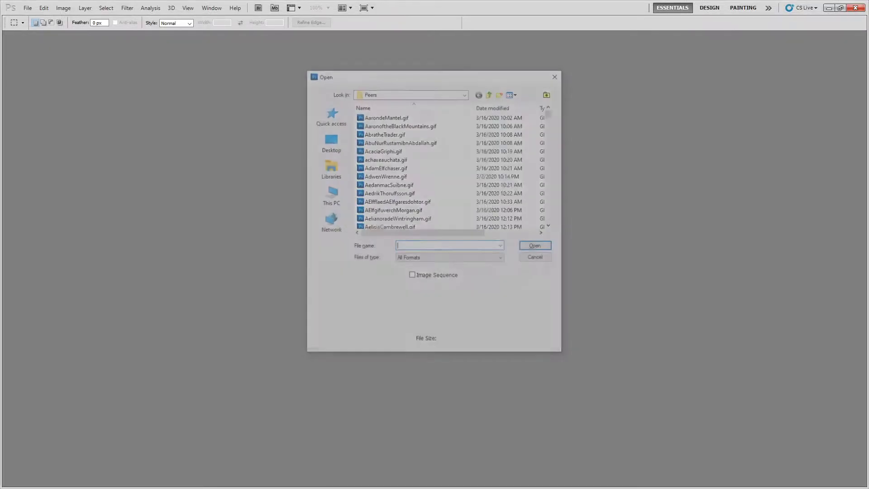
click(464, 92)
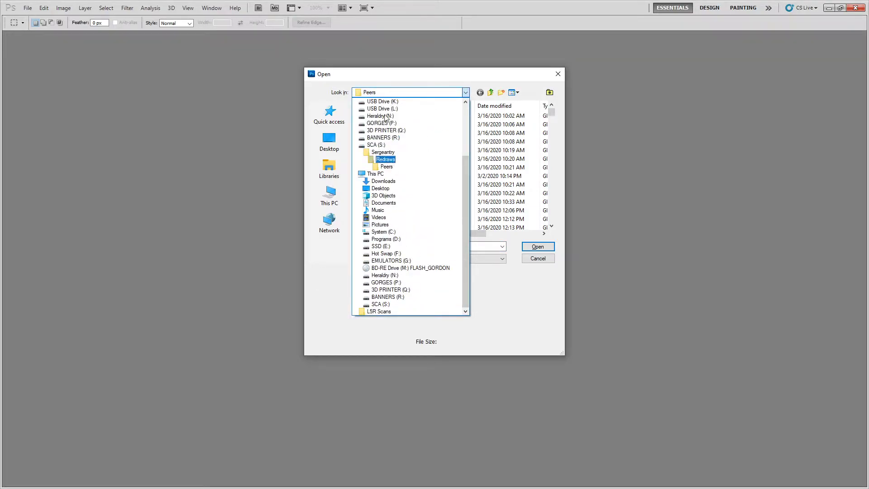
scroll(417, 165, up, 3)
scroll(416, 166, up, 1)
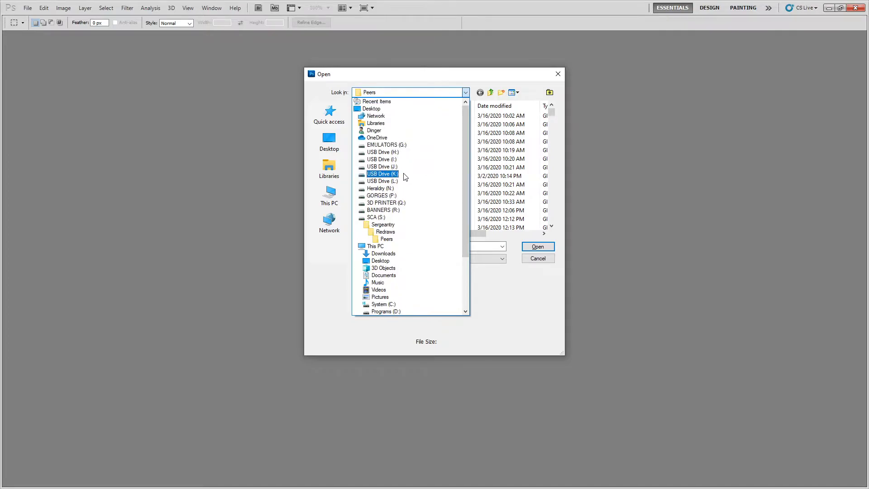
click(382, 195)
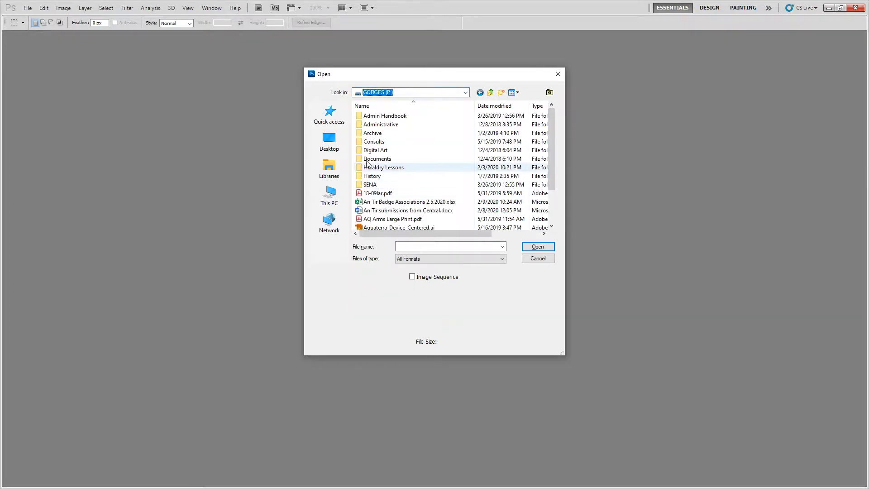
double_click(373, 150)
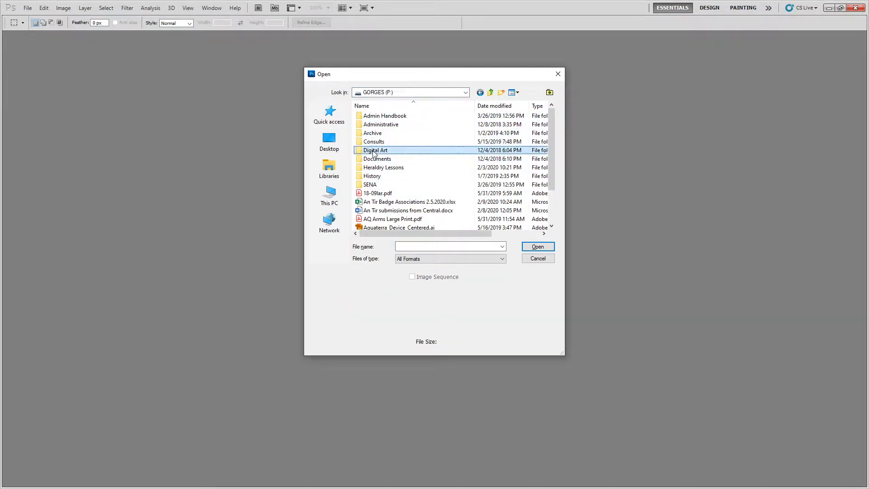
double_click(377, 116)
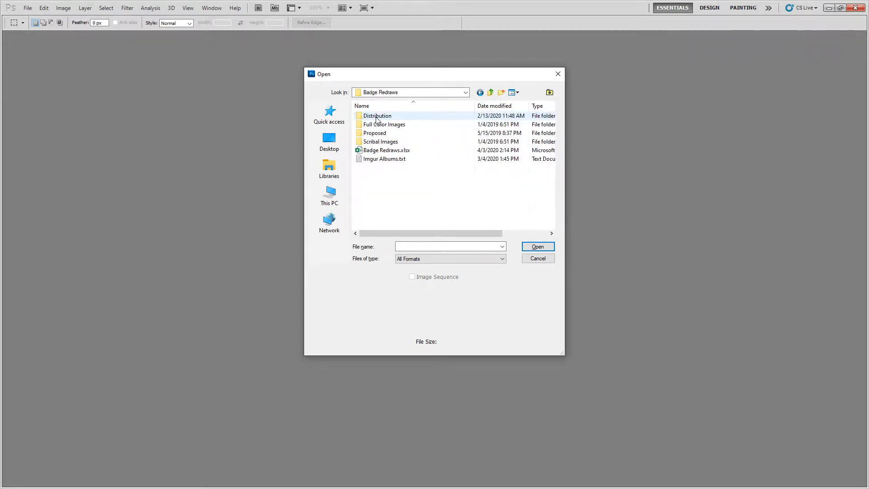
Open Caladphort.ai from the Canton folder with the default import settings to check the clipped artwork.
double_click(380, 125)
click(375, 127)
double_click(374, 126)
double_click(374, 125)
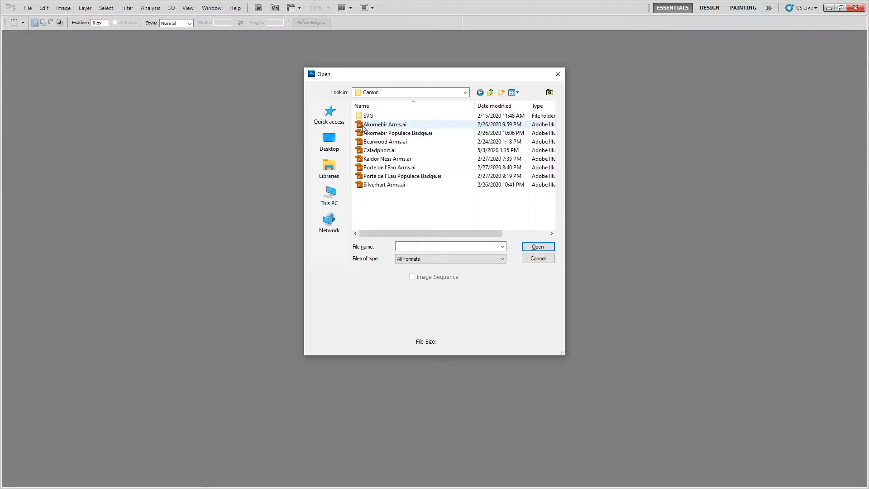
click(364, 142)
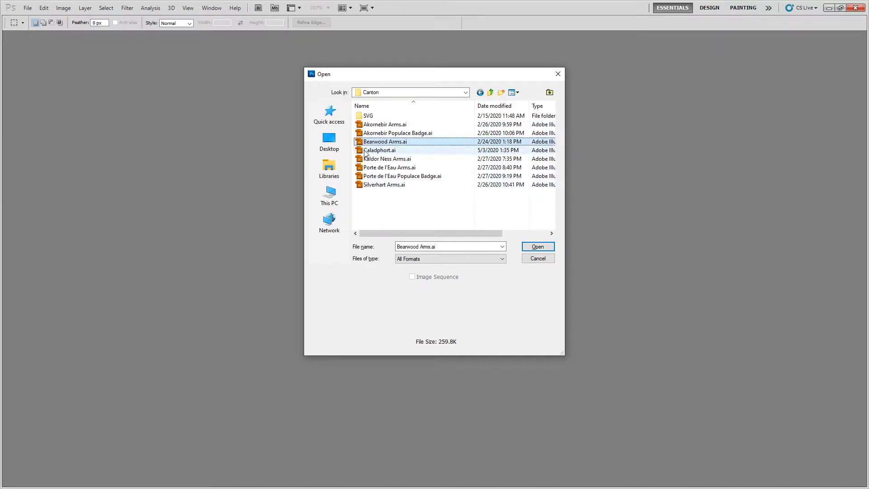
double_click(364, 150)
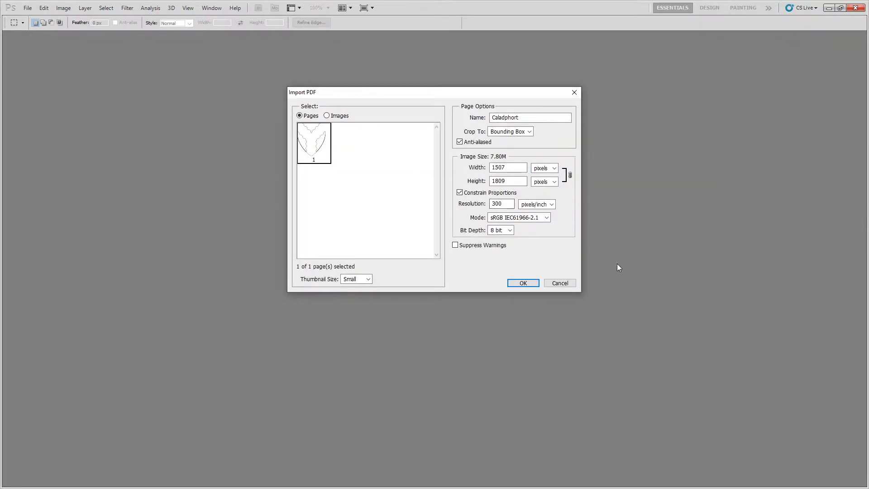
key(Return)
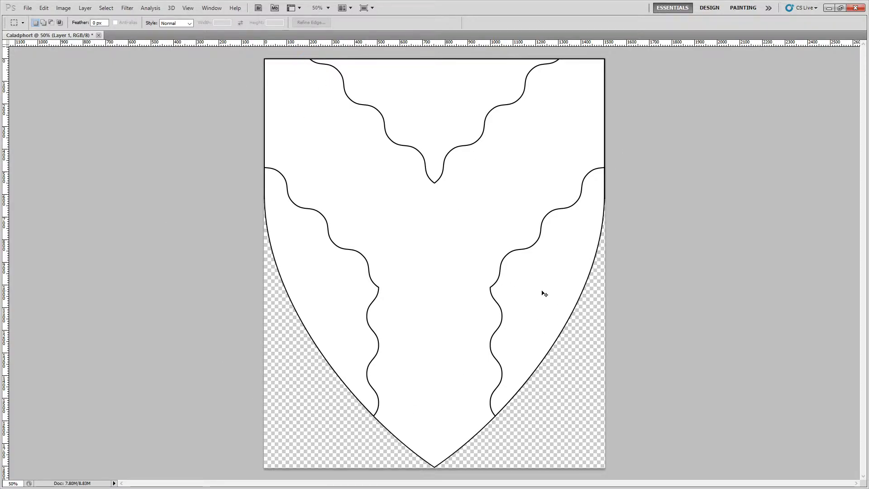
Close the imported Caladphort image without saving and switch back to Illustrator.
click(99, 35)
click(441, 188)
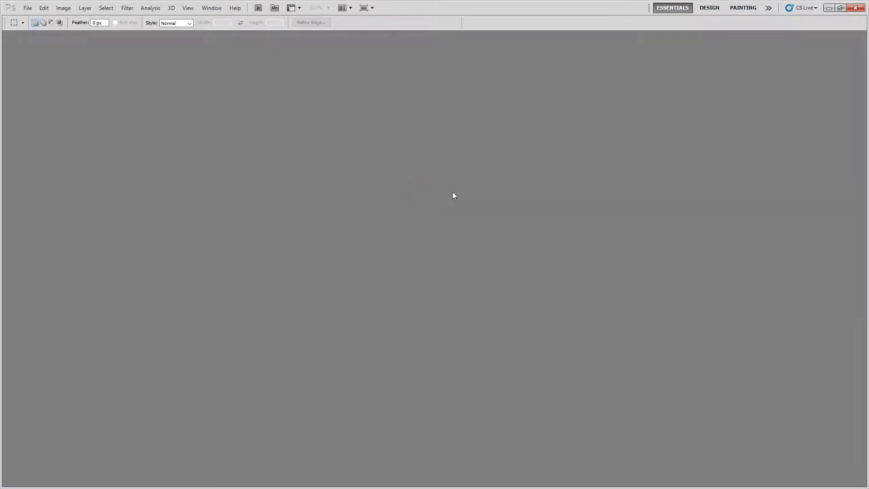
key(alt+Tab)
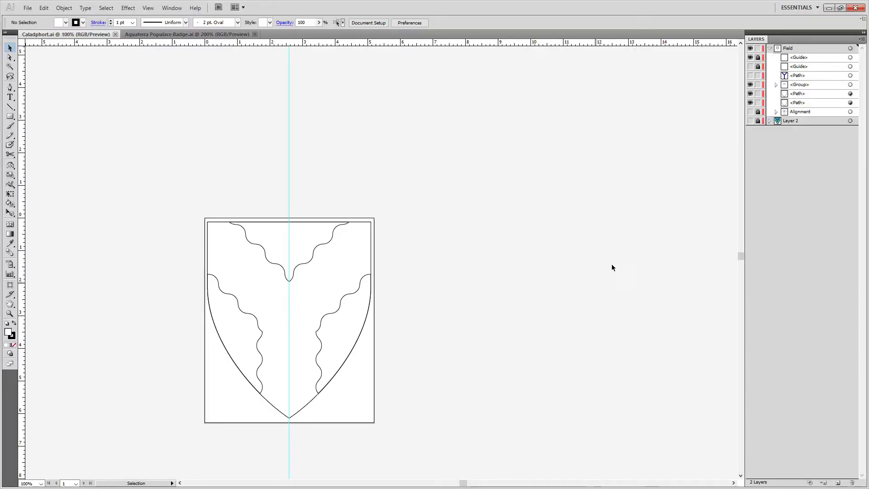
Show the blue inner pall and clip it with a shield outline path moved directly above it.
click(750, 75)
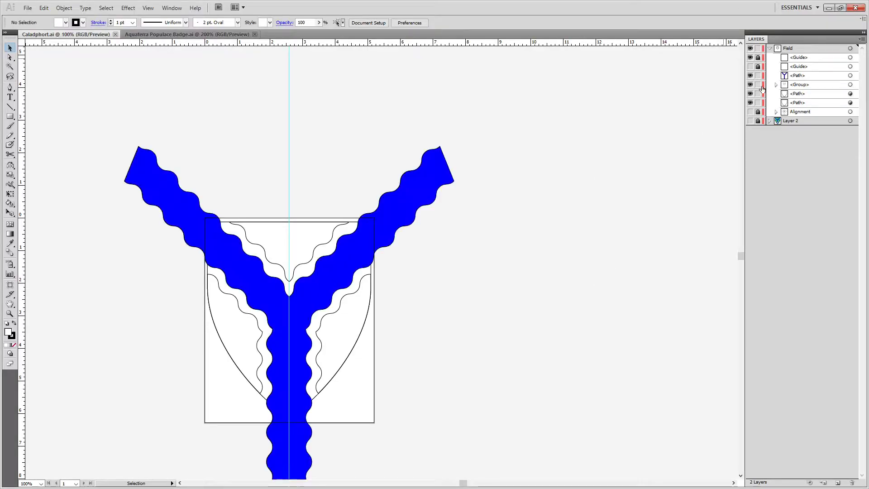
drag(796, 96, 796, 73)
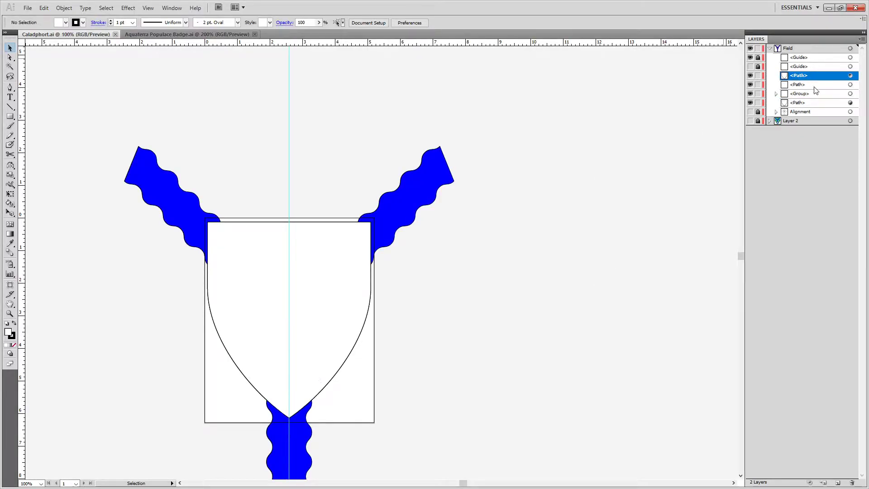
click(850, 75)
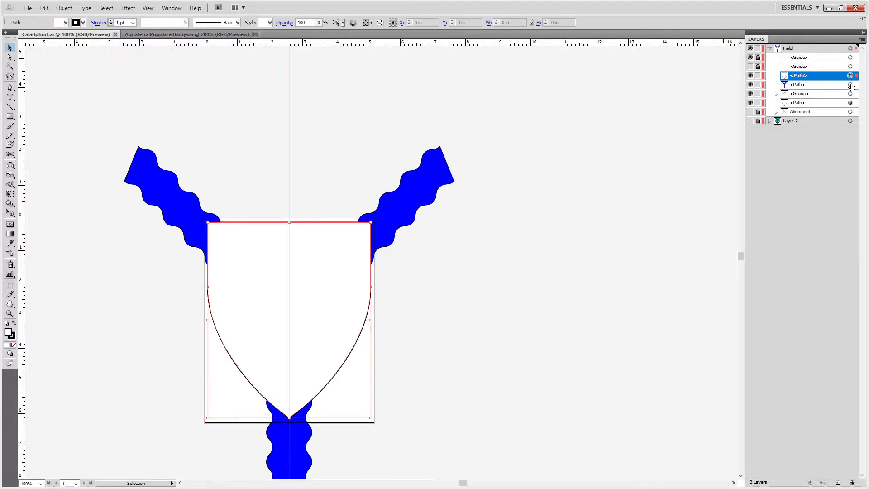
shift+click(850, 84)
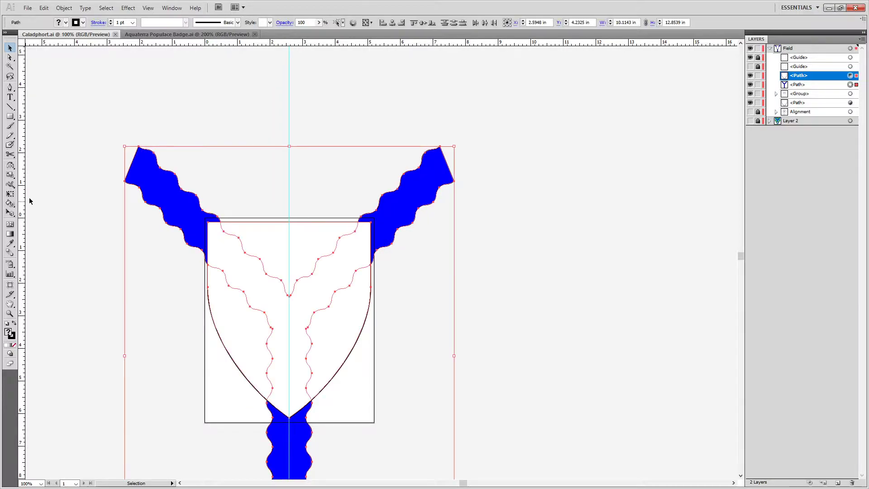
click(64, 7)
mouse_move(145, 264)
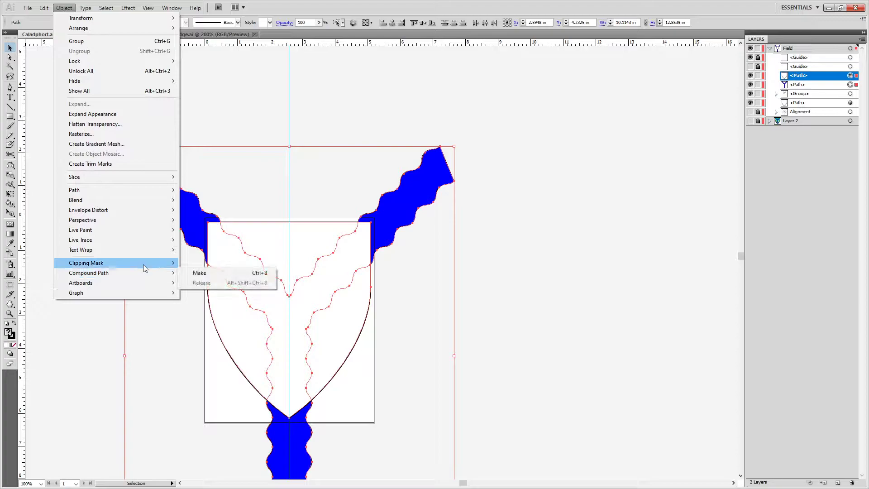
click(219, 265)
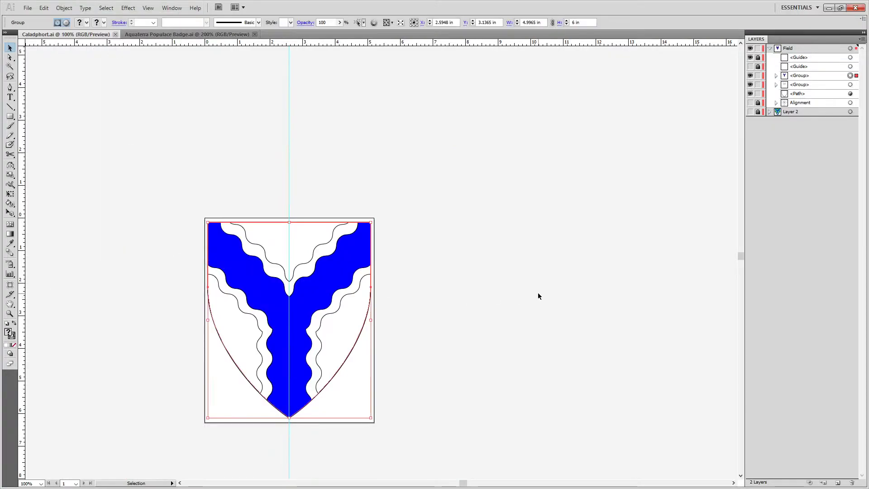
click(635, 458)
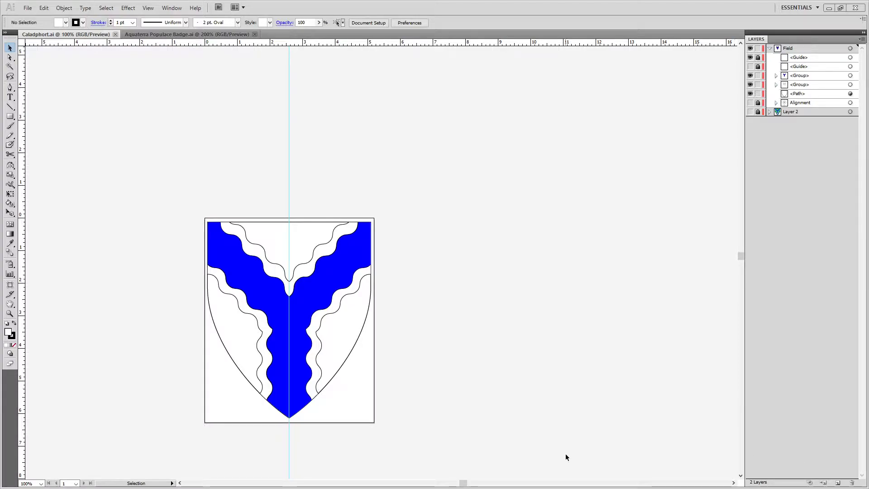
Fill the shield's background path with dark green, setting its red and blue values to 0, and deselect it.
click(850, 93)
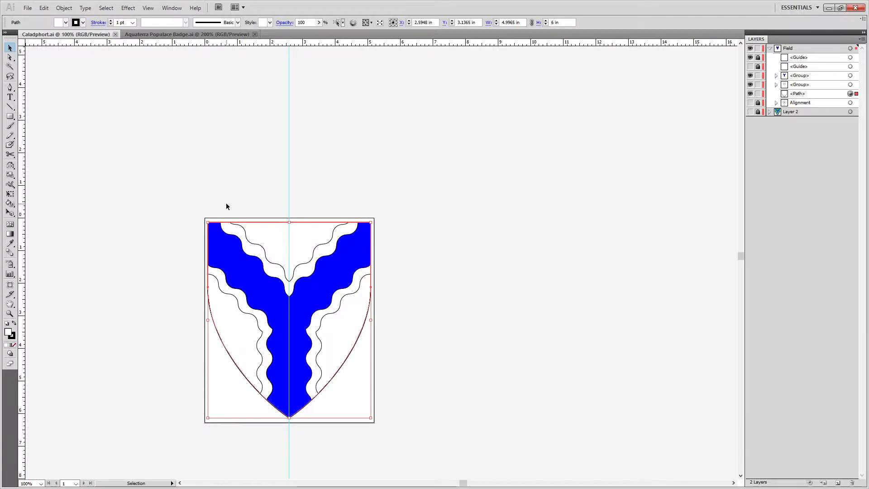
double_click(9, 332)
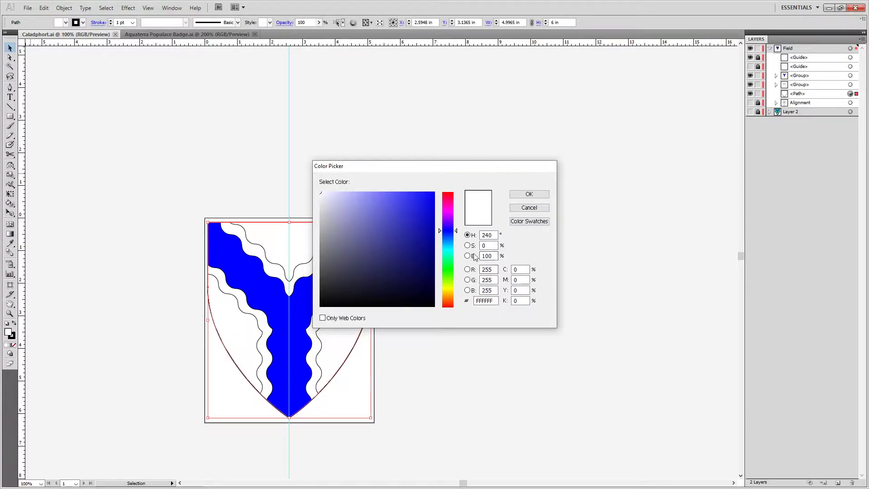
double_click(496, 270)
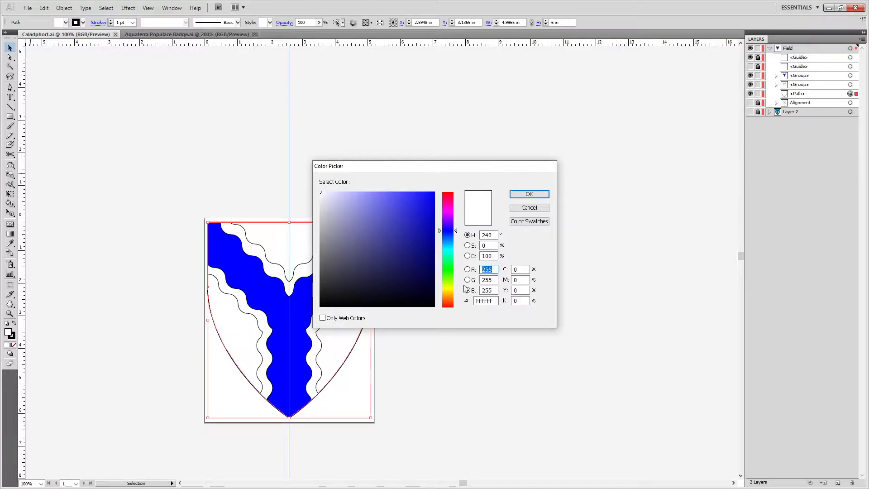
text(0)
key(Tab)
text(0)
key(Tab)
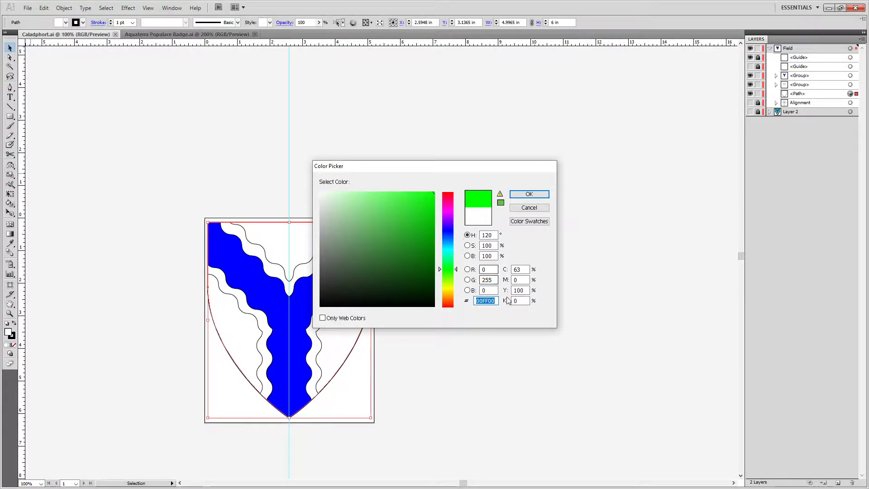
click(488, 280)
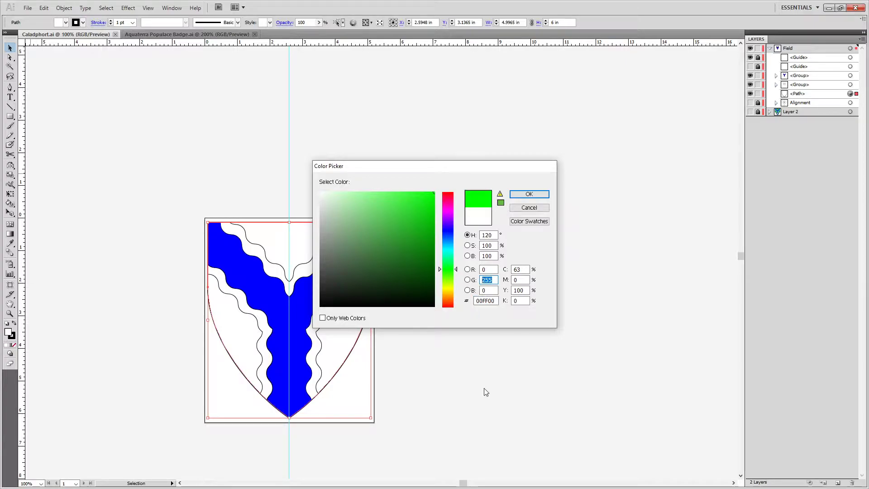
key(Return)
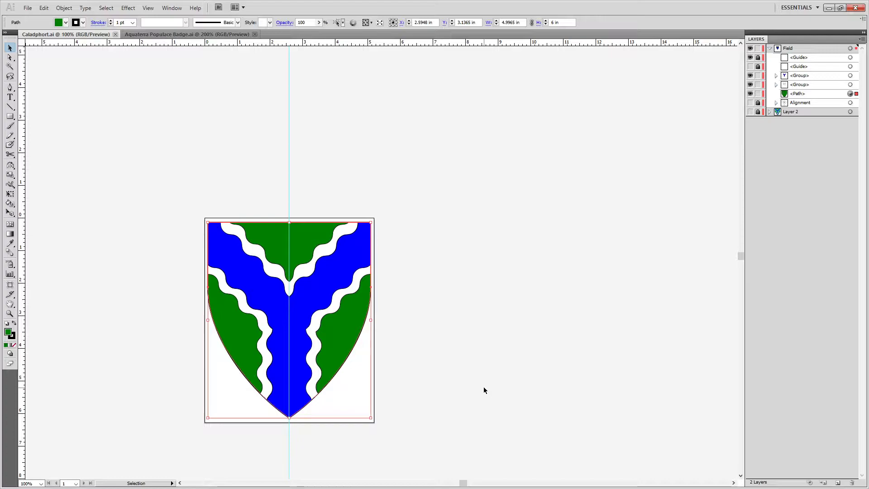
click(412, 169)
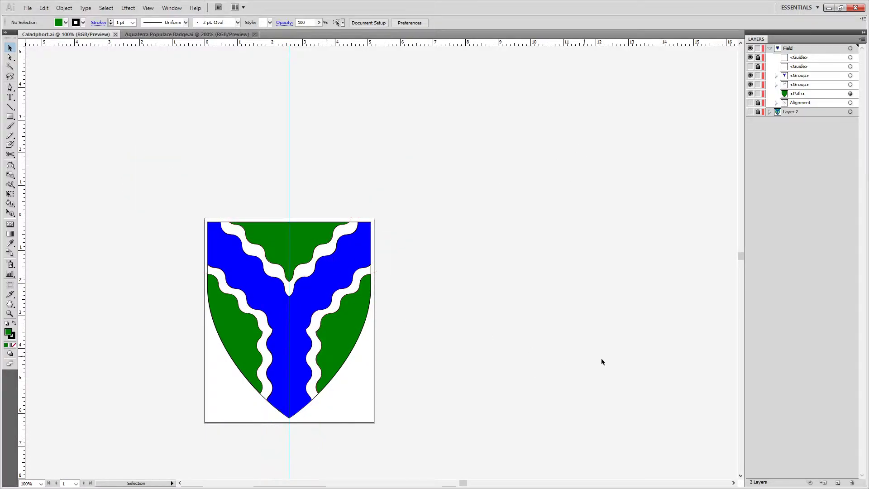
Switch to the Traceable Heraldic Art site in Chrome and open the Pall page from the Concise Index.
key(alt+Tab)
key(alt+Tab)
key(alt+Tab)
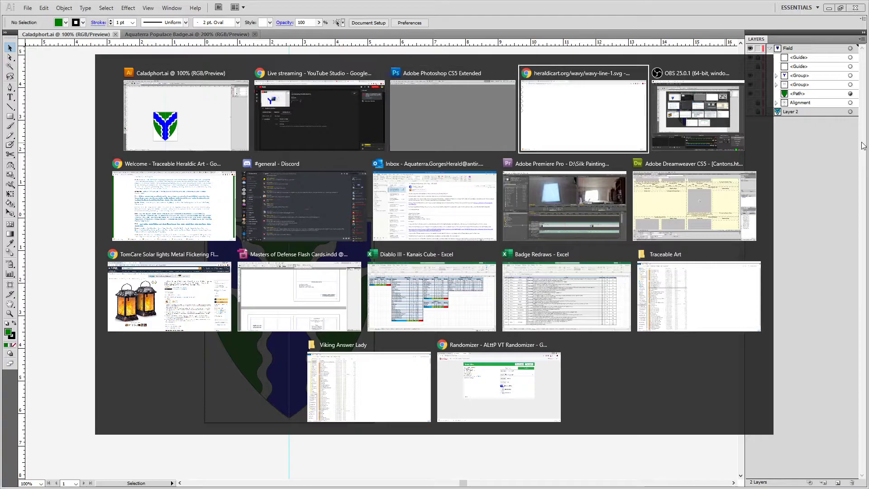
click(576, 98)
key(alt+Left)
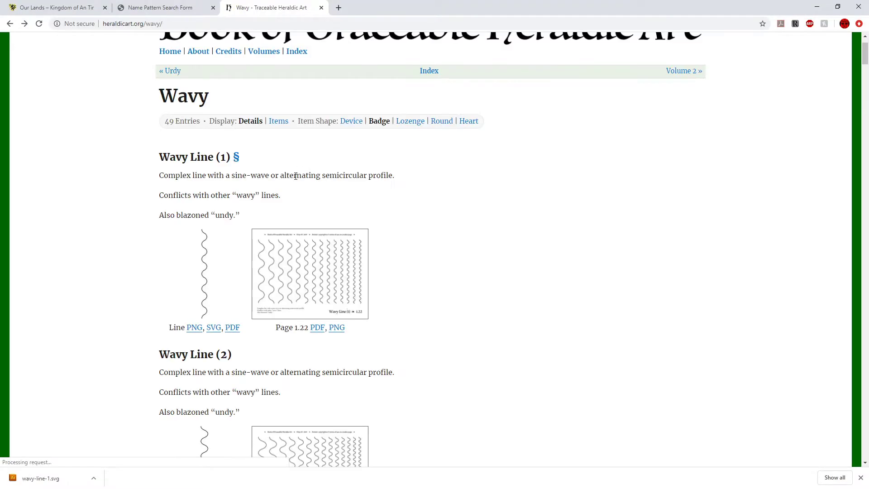
key(alt+Left)
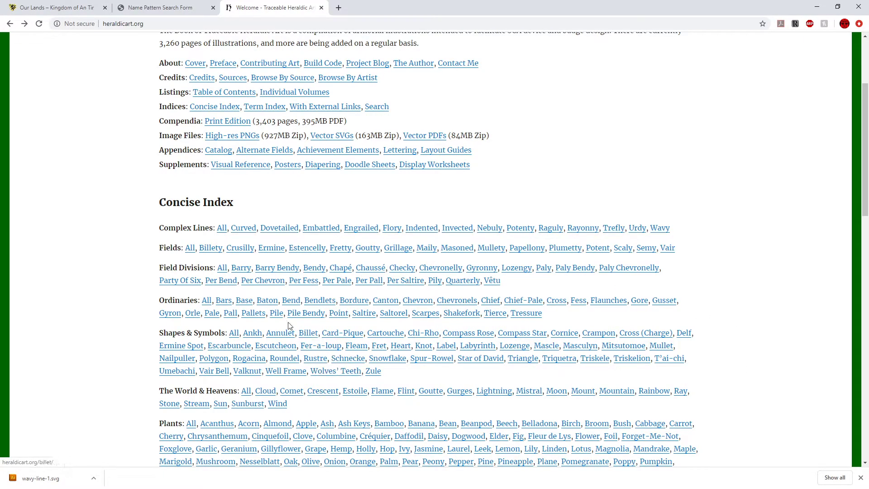
click(231, 313)
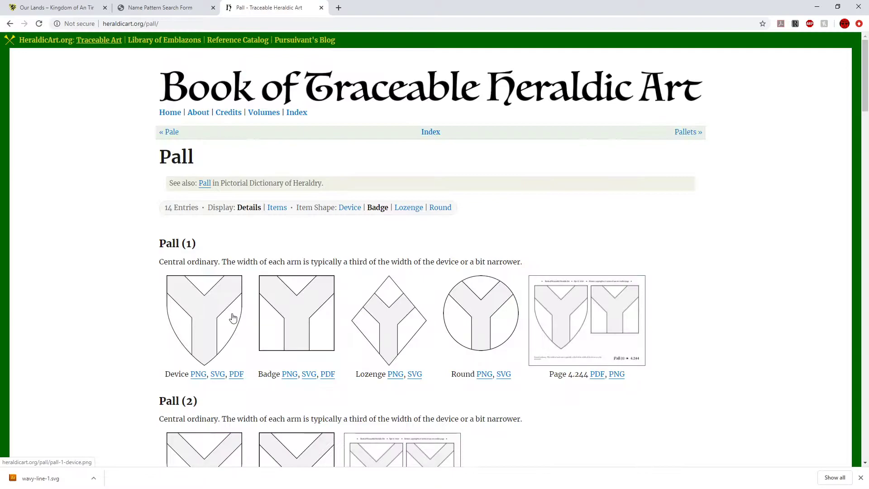
Examine the wavy and inverted pall variants on the Pall page, go back to the index and switch back to Illustrator.
scroll(542, 351, down, 7)
scroll(543, 357, down, 5)
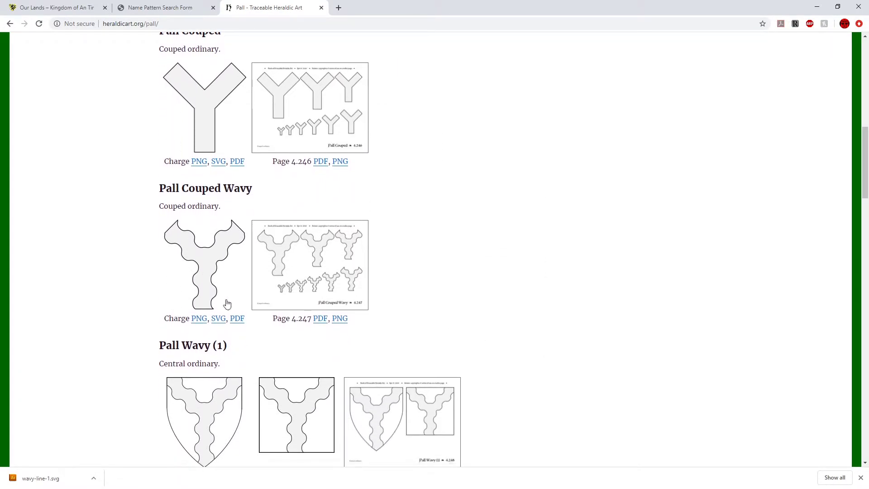
scroll(212, 419, down, 5)
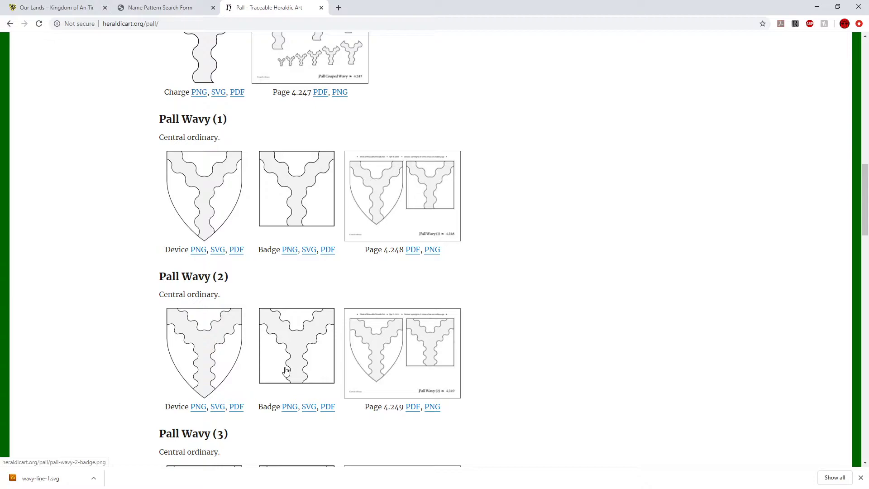
scroll(281, 371, down, 8)
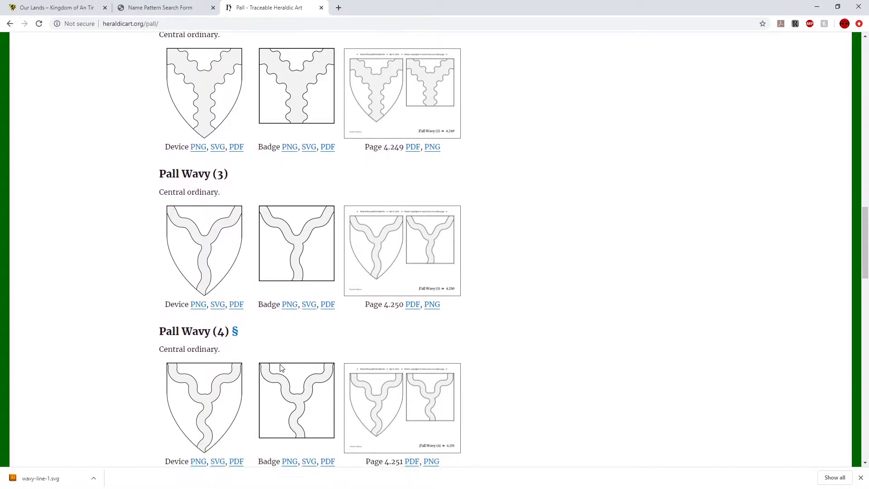
scroll(280, 368, down, 7)
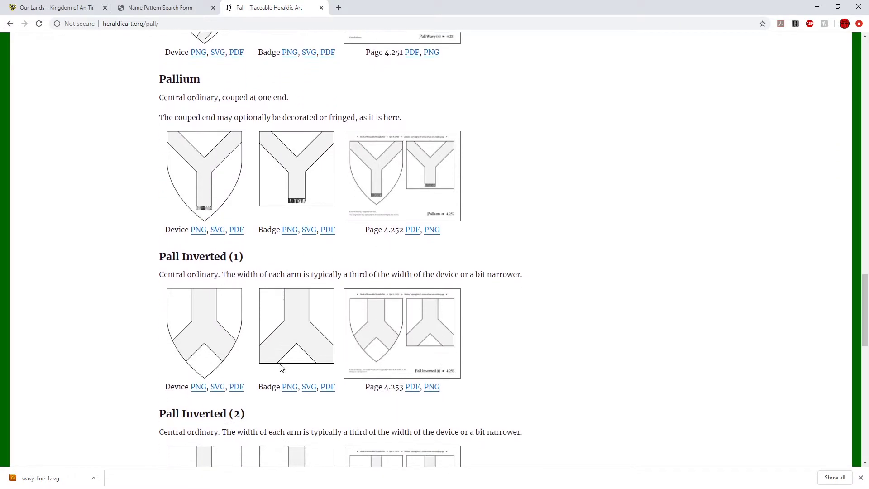
scroll(281, 368, up, 2)
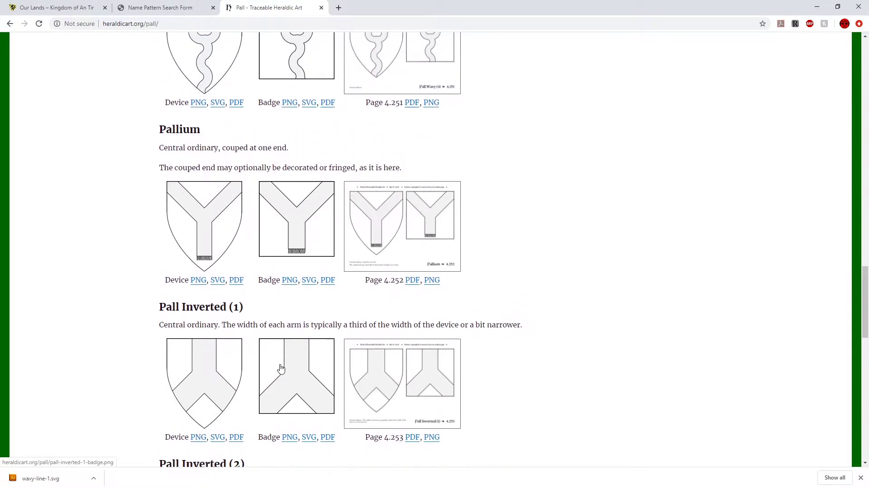
key(alt+Left)
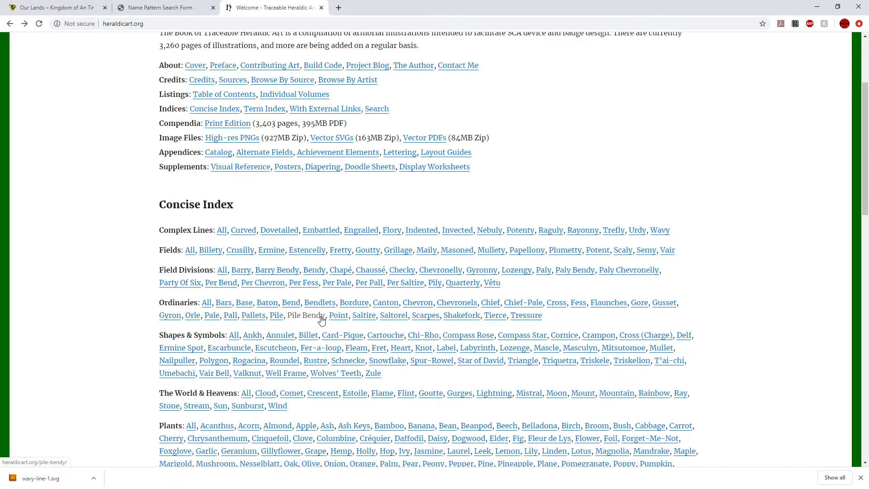
click(322, 319)
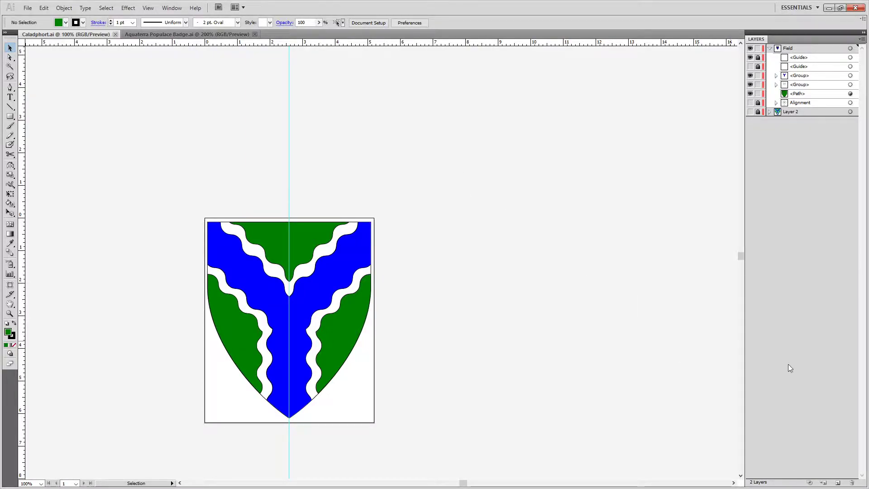
Hide the vertical guide running through the shield's centre.
click(749, 66)
click(749, 67)
click(750, 58)
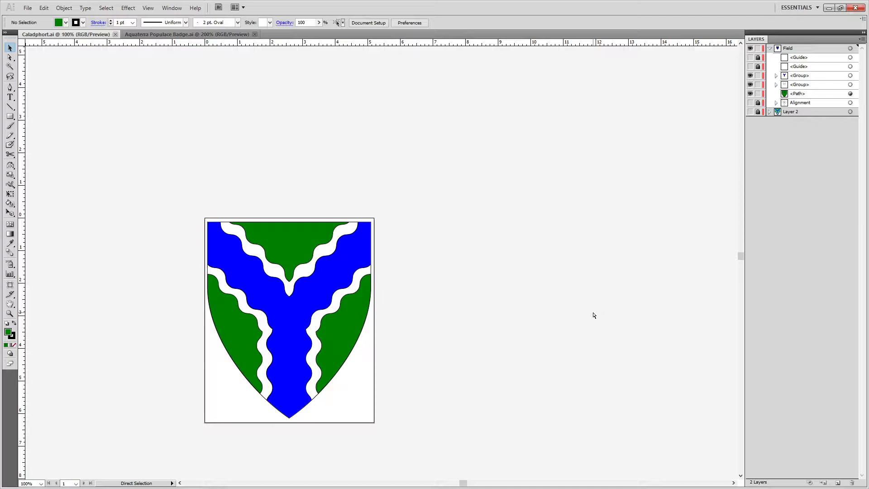
Open Aquaterra Arms.ai and Wealdsmere Arms.ai together from the Barony folder.
key(ctrl+o)
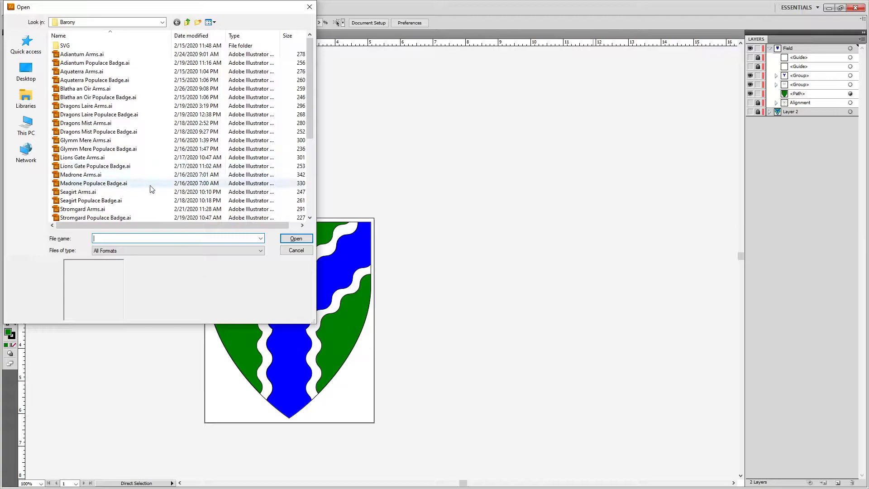
click(104, 71)
scroll(160, 157, down, 1)
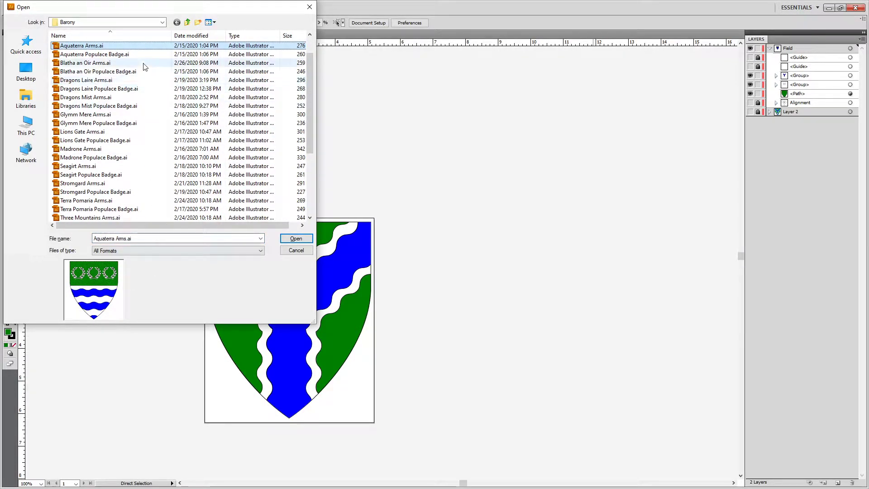
scroll(210, 140, down, 4)
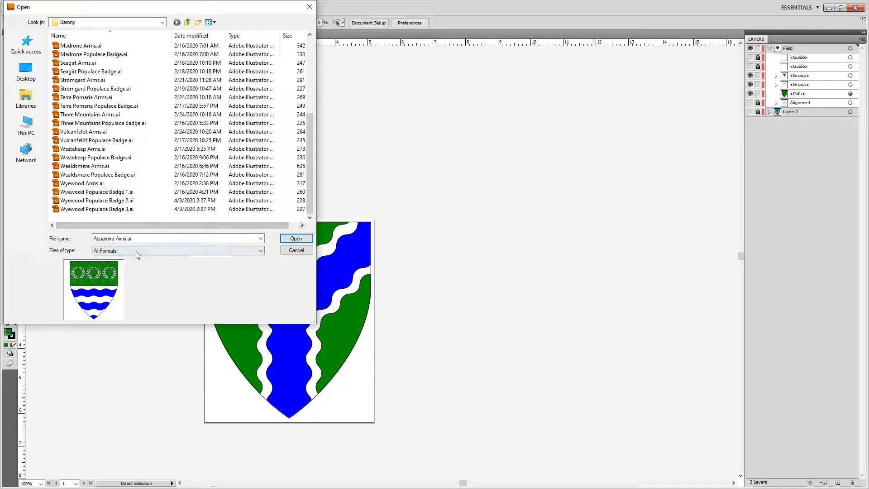
ctrl+click(85, 167)
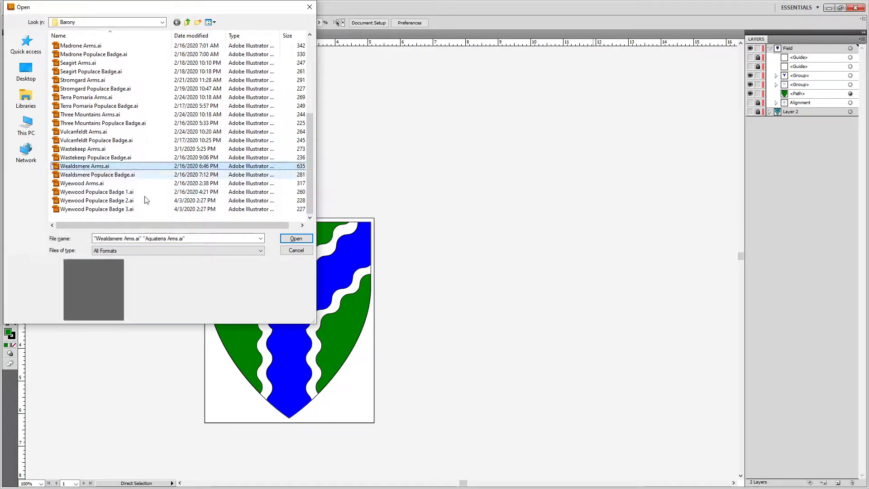
key(Return)
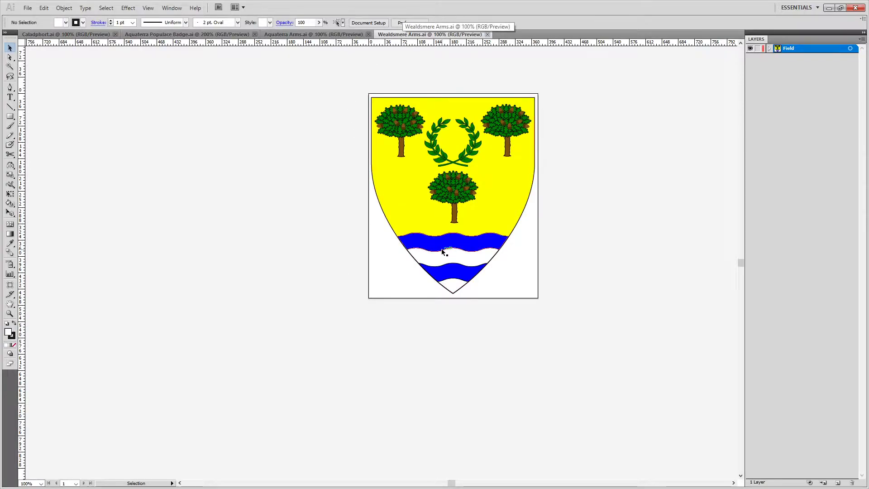
Copy the blue and white wavy base group from Wealdsmere Arms into the Caladphort document, beside the shield.
click(462, 261)
mouse_move(462, 261)
mouse_down()
mouse_move(557, 394)
mouse_move(43, 72)
mouse_move(149, 70)
mouse_move(312, 35)
mouse_move(188, 117)
mouse_move(145, 37)
mouse_move(134, 63)
mouse_move(69, 48)
mouse_move(70, 36)
mouse_up()
drag(454, 311, 454, 312)
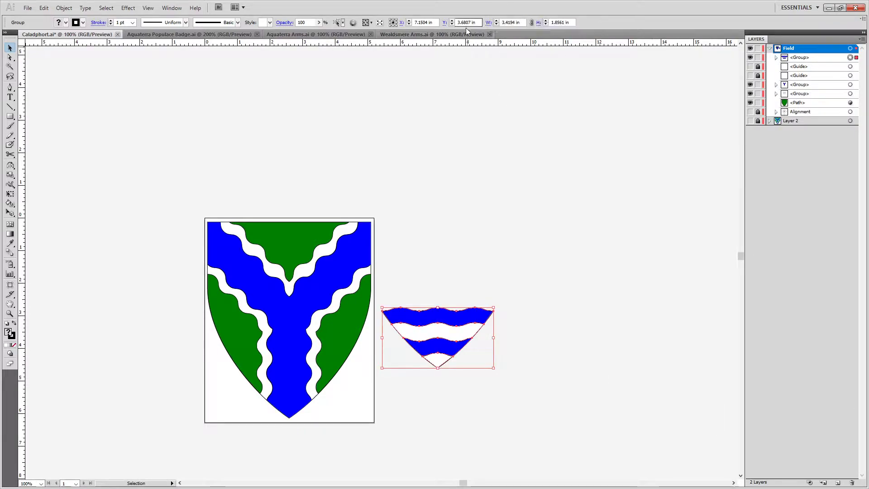
Close the Aquaterra Populace Badge and Wealdsmere Arms documents.
click(252, 35)
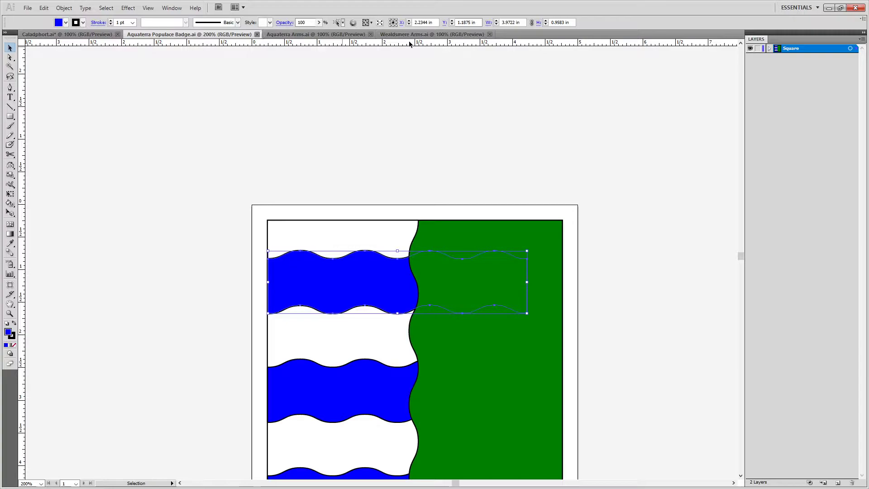
key(ctrl+w)
click(351, 34)
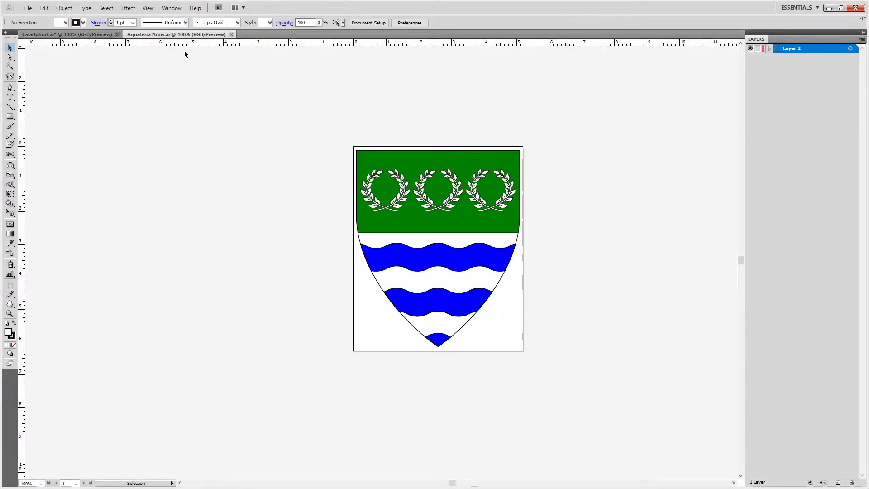
Copy a laurel wreath from Aquaterra Arms into the Caladphort document, above the shield.
click(469, 201)
drag(469, 203, 368, 172)
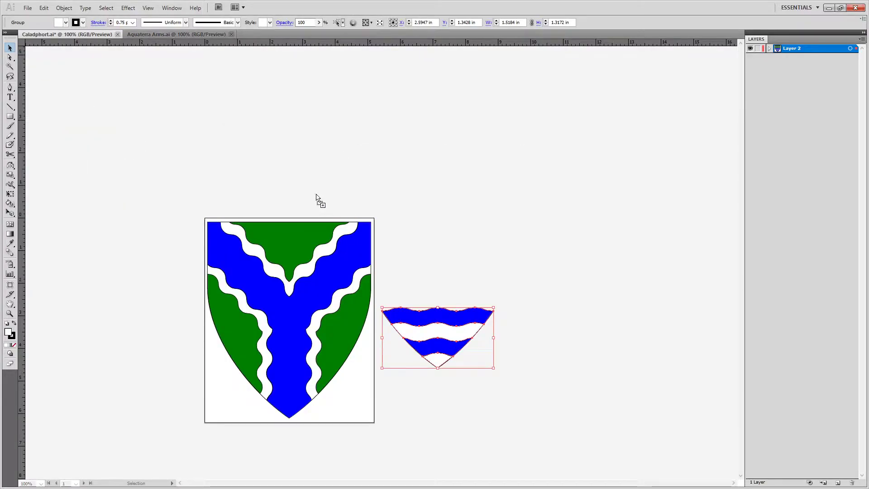
drag(316, 195, 317, 195)
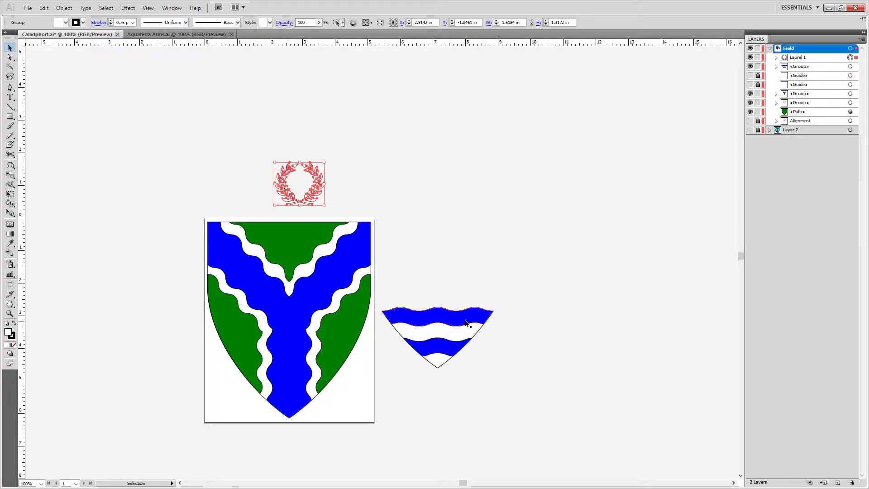
Move the imported wavy base group up and farther from the shield, level with the shield's upper edge.
click(512, 323)
click(466, 344)
key(a)
click(495, 343)
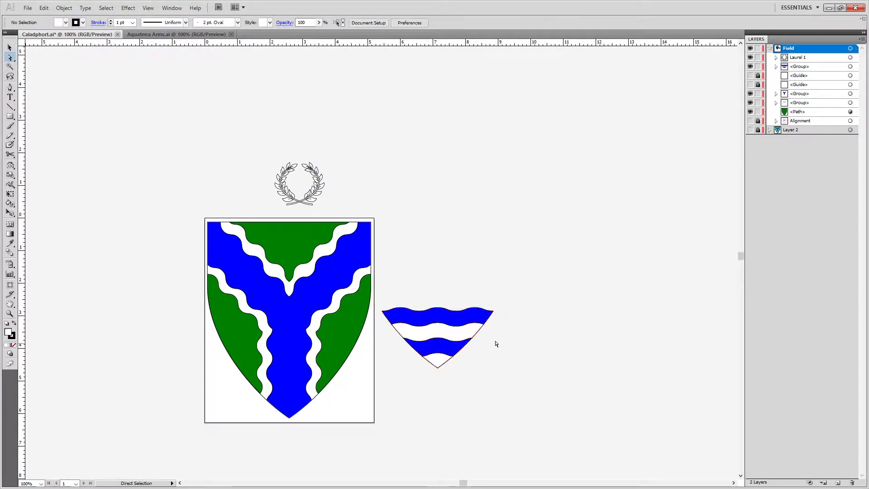
click(9, 48)
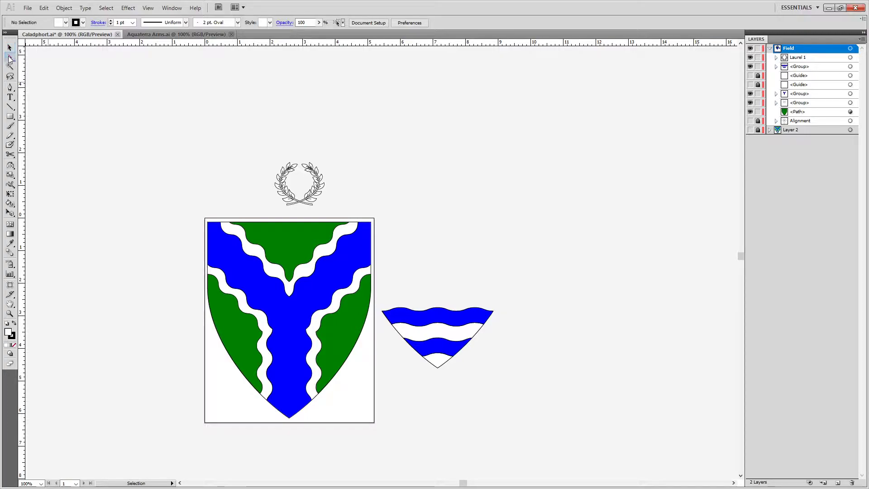
click(10, 58)
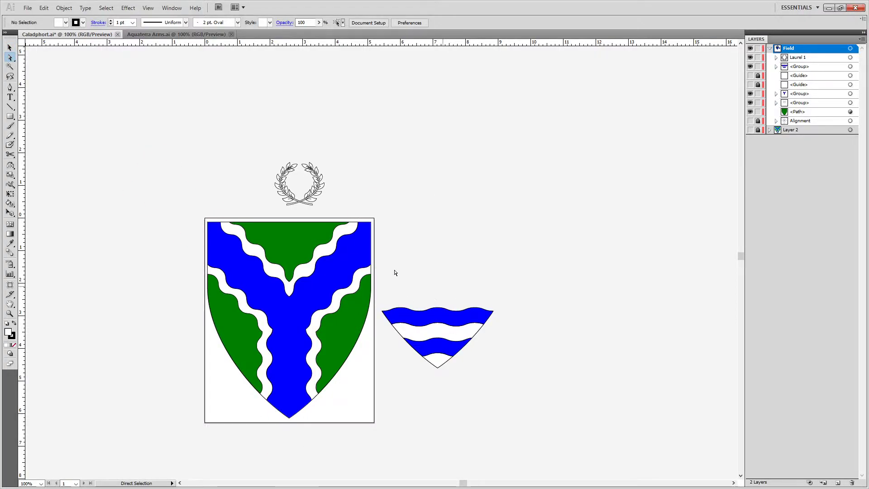
click(9, 48)
mouse_move(439, 313)
mouse_down()
mouse_move(584, 332)
mouse_move(452, 244)
mouse_move(491, 233)
mouse_up()
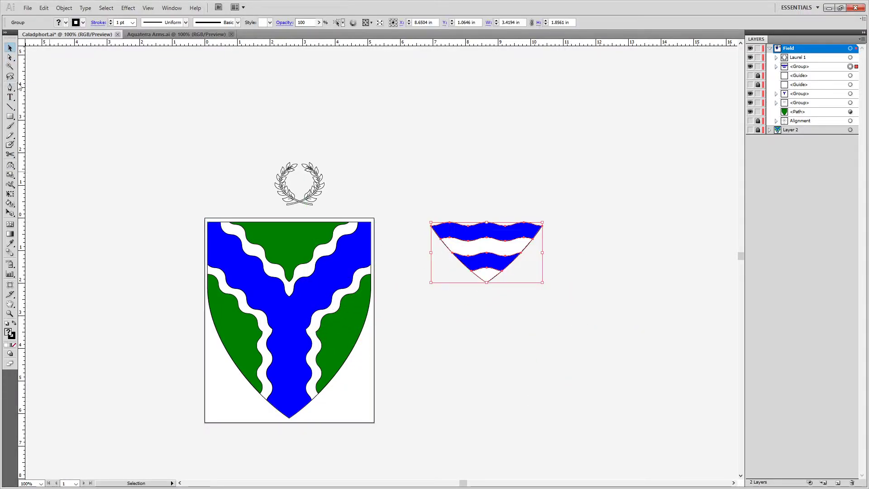
Recolour the top and third bands of the imported wavy base from blue to white (FFFFFF).
click(10, 57)
click(507, 177)
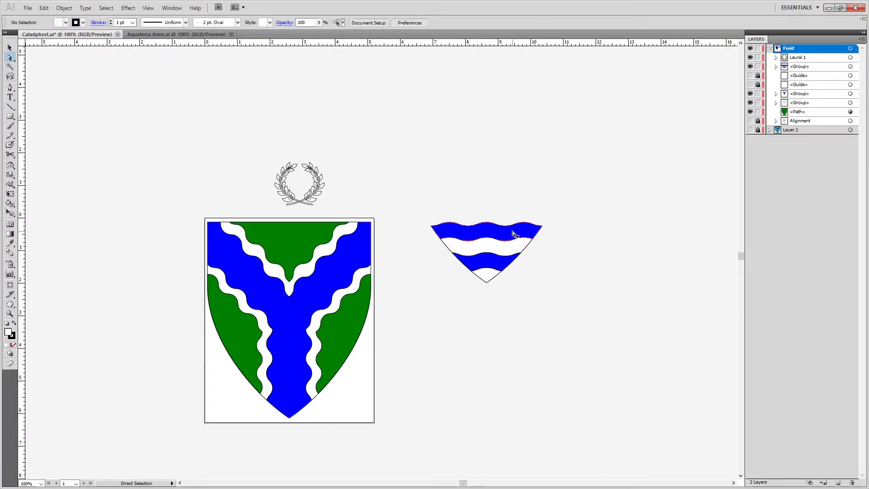
click(508, 233)
shift+click(489, 259)
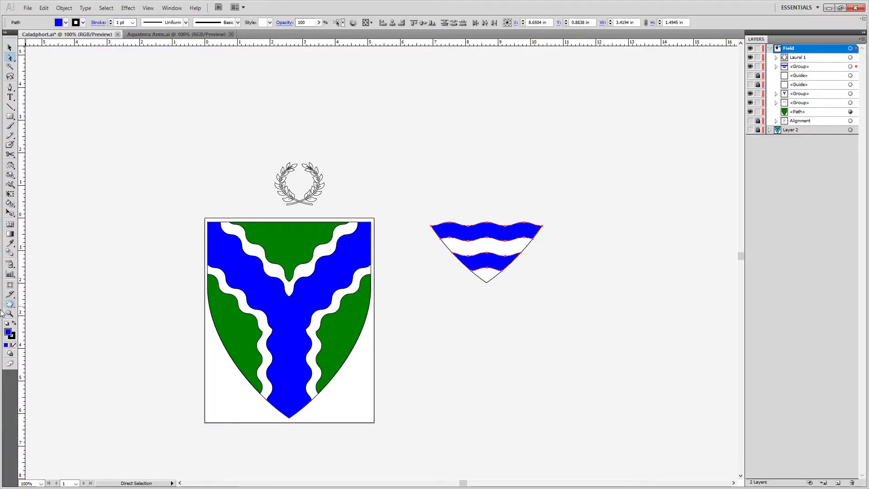
double_click(9, 333)
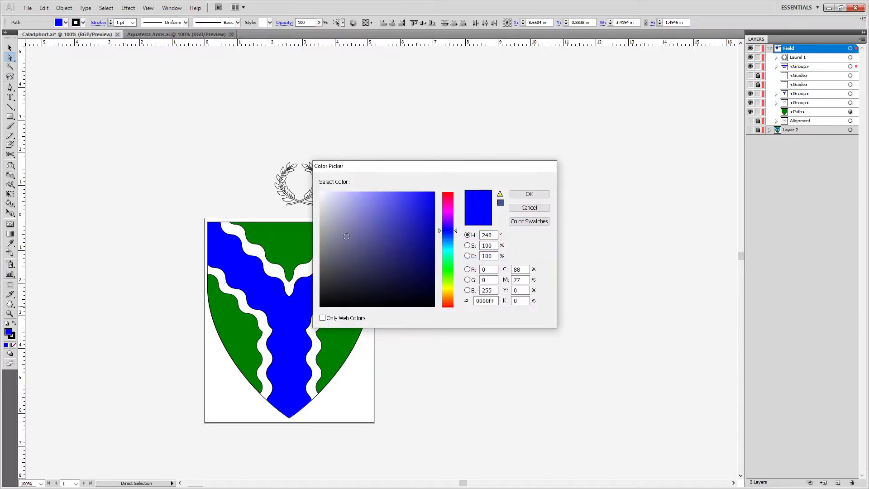
drag(322, 195, 318, 186)
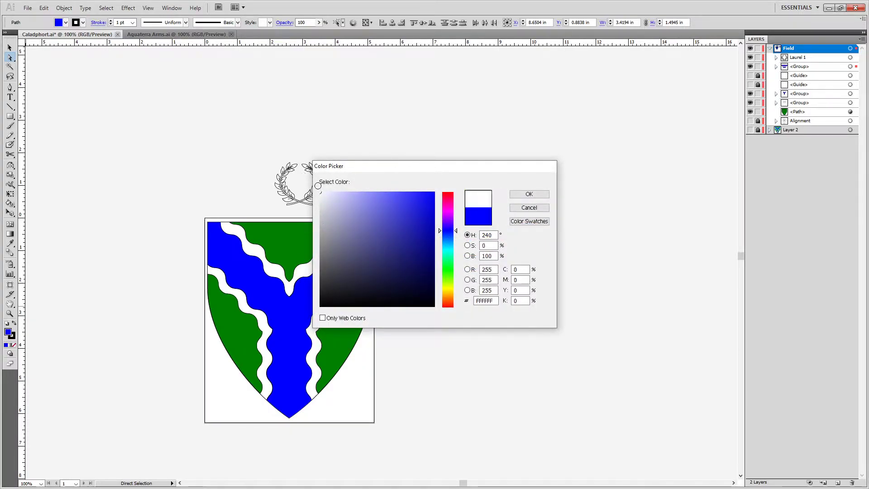
click(529, 193)
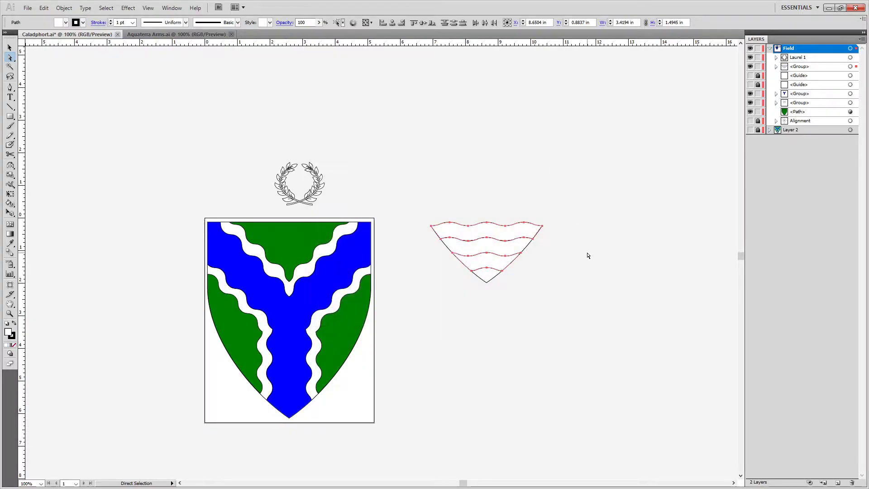
click(587, 254)
Fill the second band and the bottom tip of the wavy base with blue, setting red and green to 0.
click(510, 255)
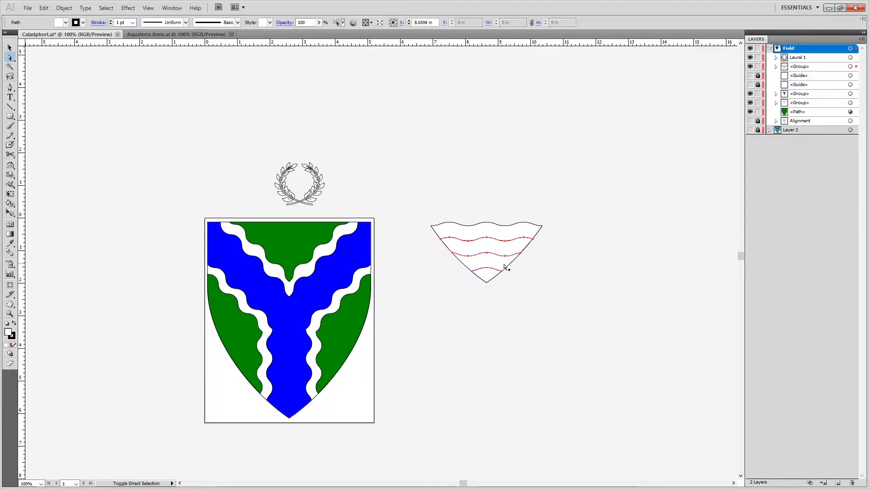
shift+click(484, 278)
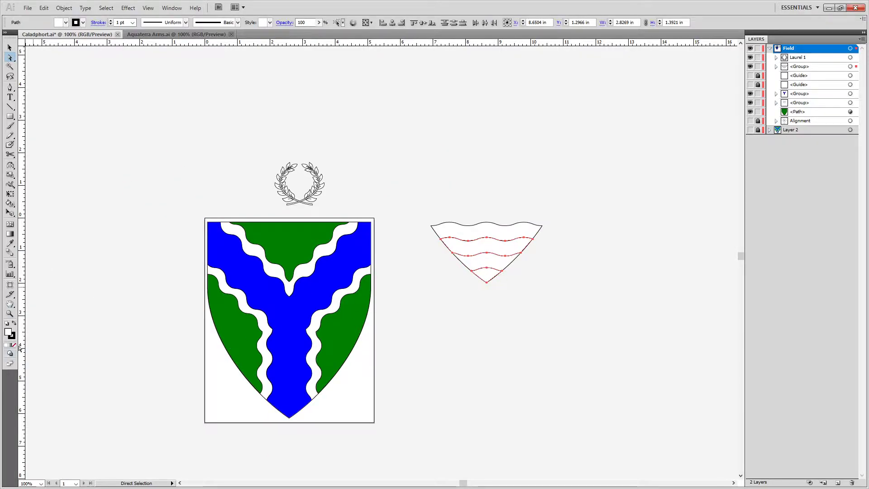
double_click(9, 334)
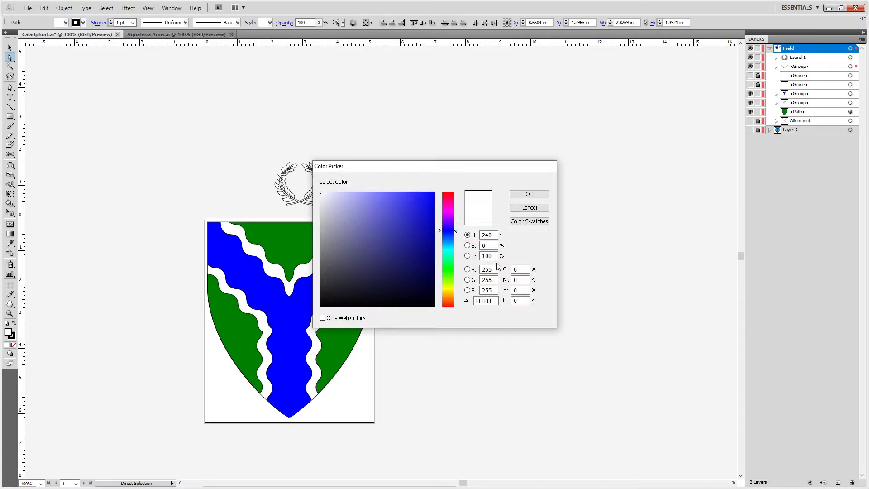
text(0)
key(Tab)
text(0)
key(Return)
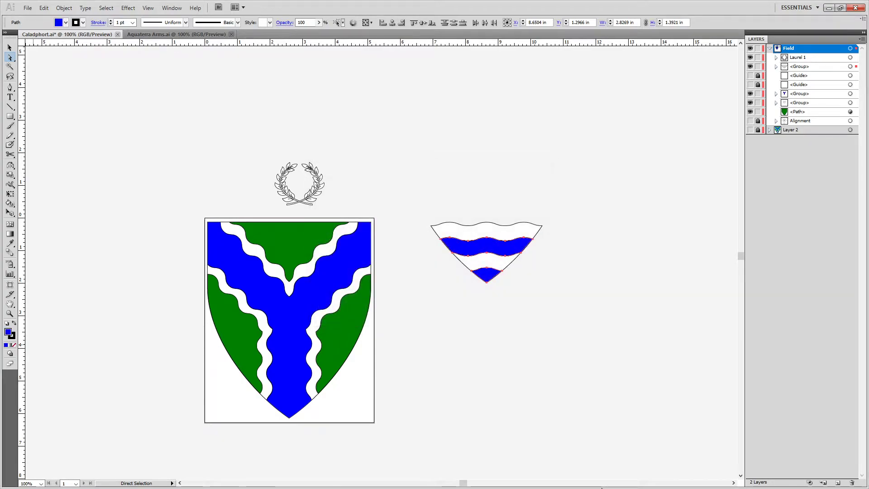
Move the whole wavy base group up and set the laurel wreath aside on the empty canvas beside the shield.
key(v)
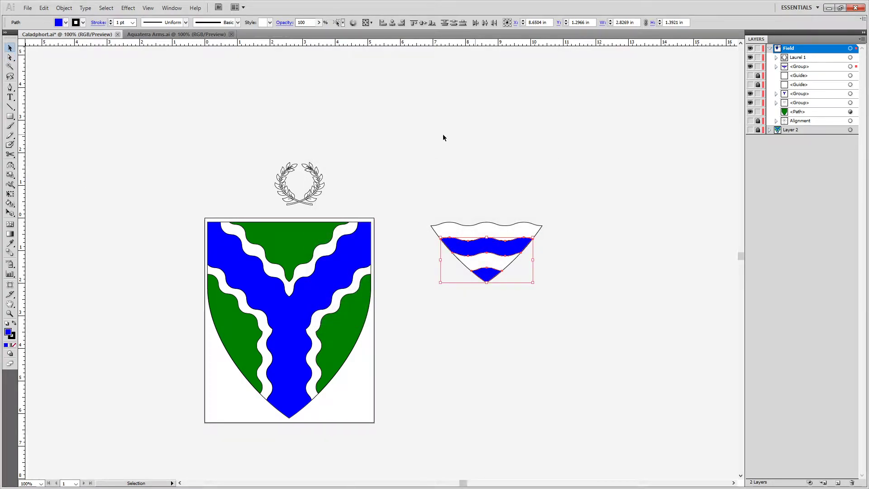
click(508, 236)
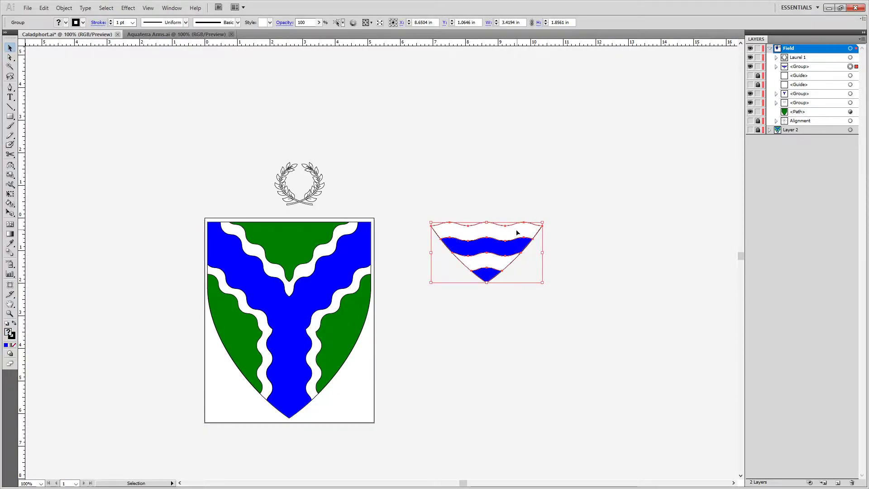
mouse_move(490, 234)
mouse_down()
mouse_move(539, 406)
mouse_move(532, 286)
mouse_move(306, 90)
mouse_move(291, 95)
mouse_move(497, 147)
mouse_move(512, 163)
mouse_up()
drag(317, 197, 657, 360)
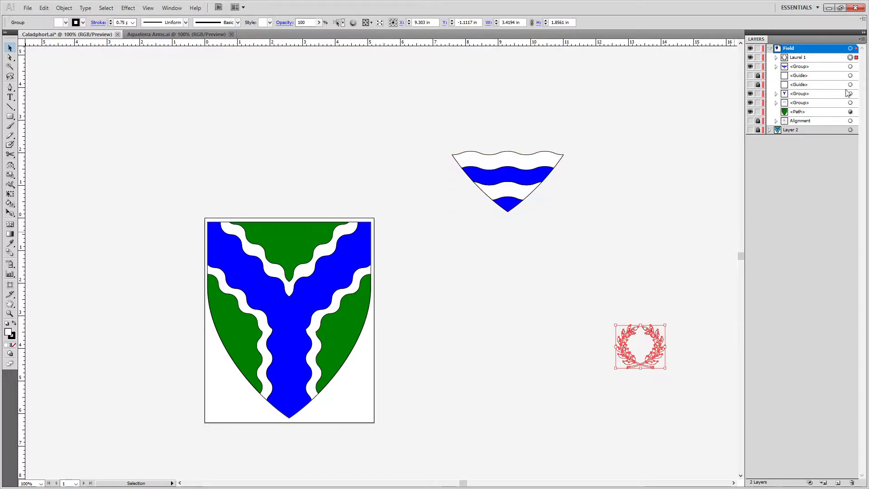
With the pall groups hidden and the guides shown, place the wavy base in the shield's lower point and park the wreath above the shield.
click(749, 104)
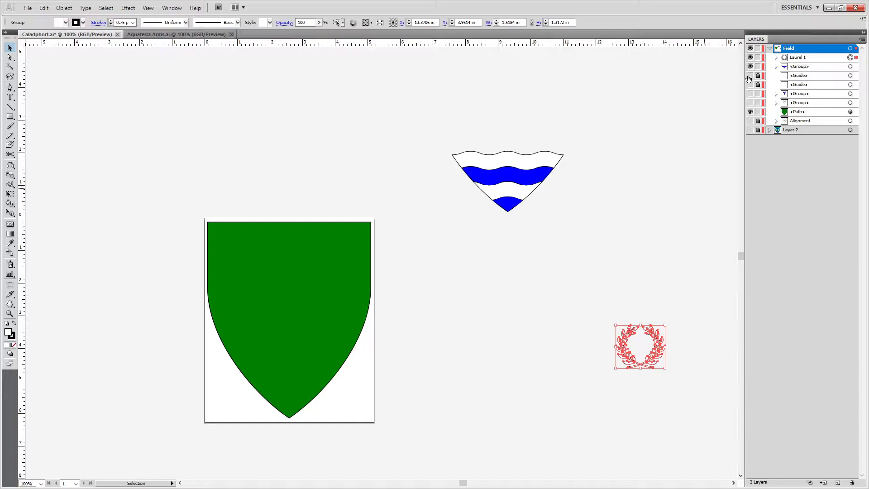
click(750, 84)
mouse_move(519, 191)
mouse_down()
mouse_move(287, 171)
mouse_move(297, 165)
mouse_move(284, 384)
mouse_up()
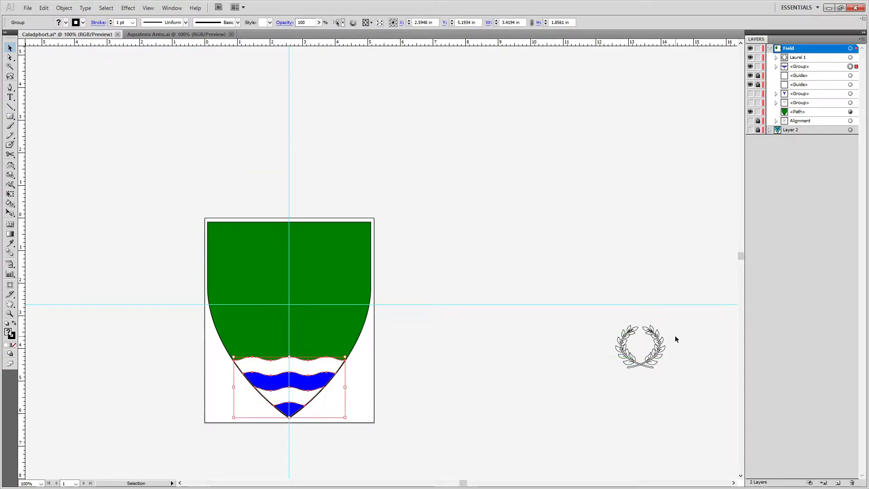
mouse_move(649, 370)
mouse_down()
mouse_move(627, 366)
mouse_move(513, 162)
mouse_up()
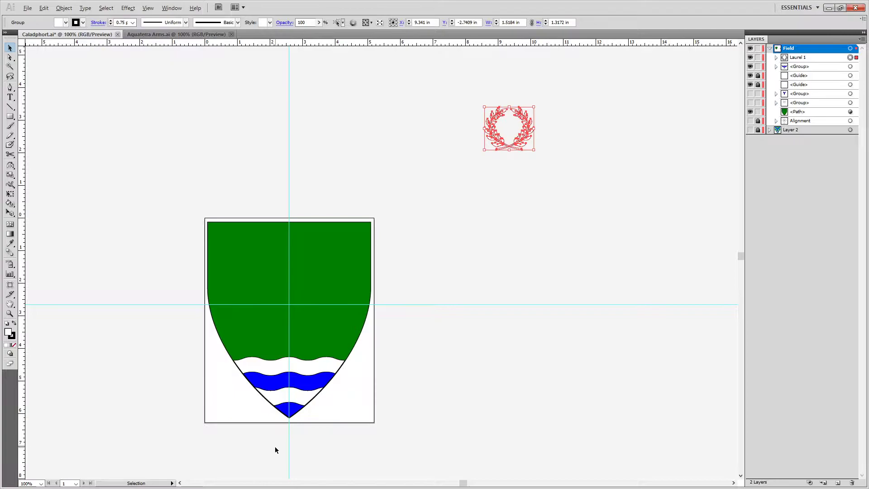
Try to align the bottom tip of the wavy base group exactly with the shield's lower point.
scroll(282, 436, up, 7)
scroll(355, 168, up, 4)
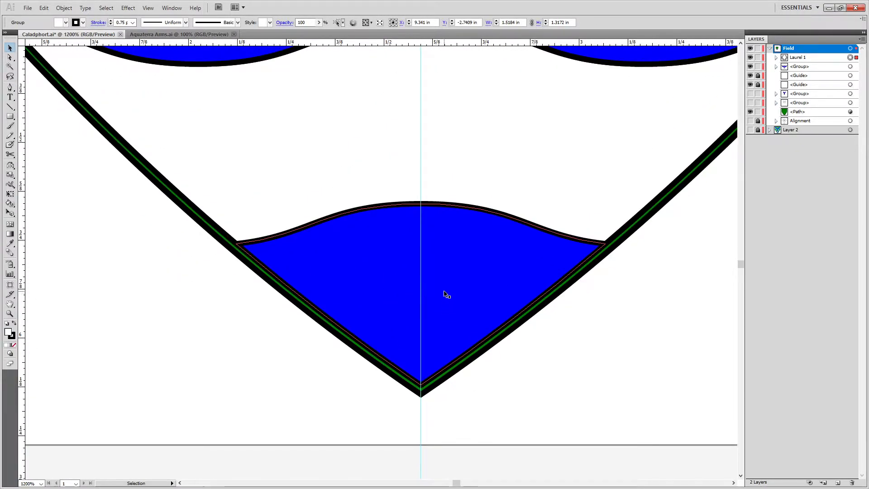
drag(447, 294, 441, 259)
key(a)
scroll(425, 370, up, 3)
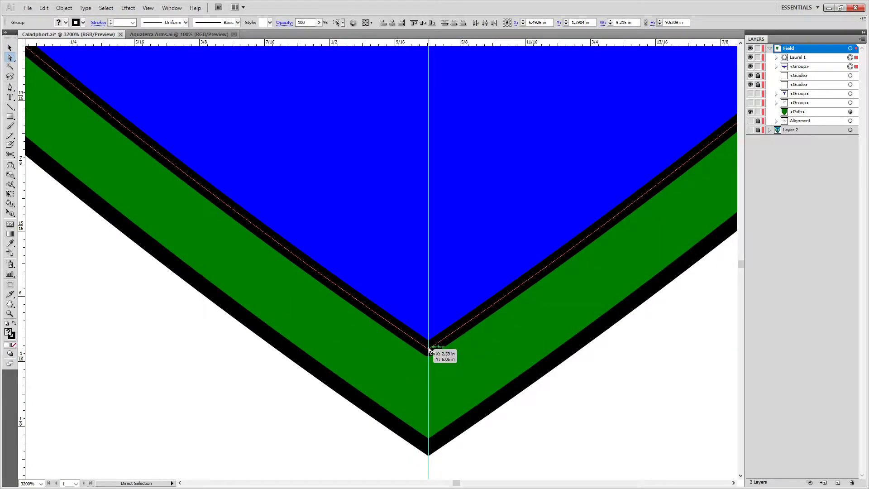
drag(428, 351, 430, 447)
drag(428, 454, 435, 335)
drag(429, 42, 466, 482)
key(ctrl+z)
Add a horizontal ruler guide through the lowest anchor of the green shield.
click(471, 380)
drag(20, 352, 438, 444)
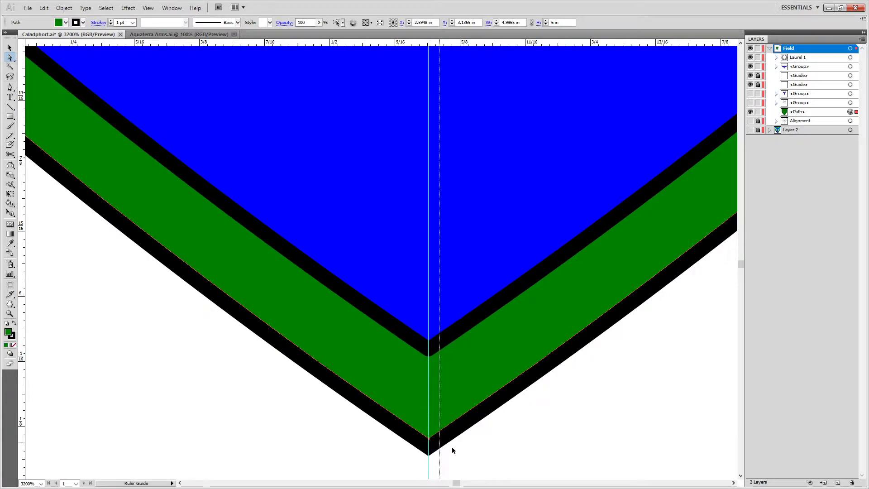
scroll(514, 374, down, 4)
click(514, 374)
drag(483, 44, 430, 265)
Align the green shield's stroke to the centre of its path.
click(327, 150)
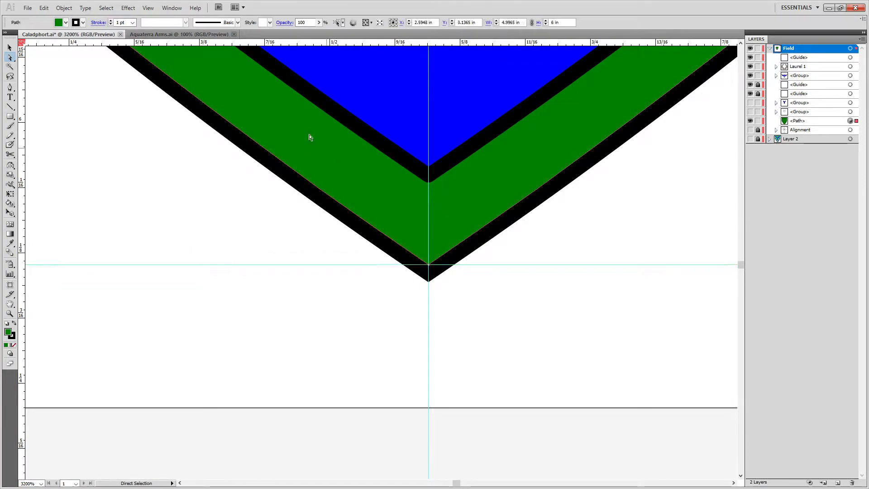
click(98, 23)
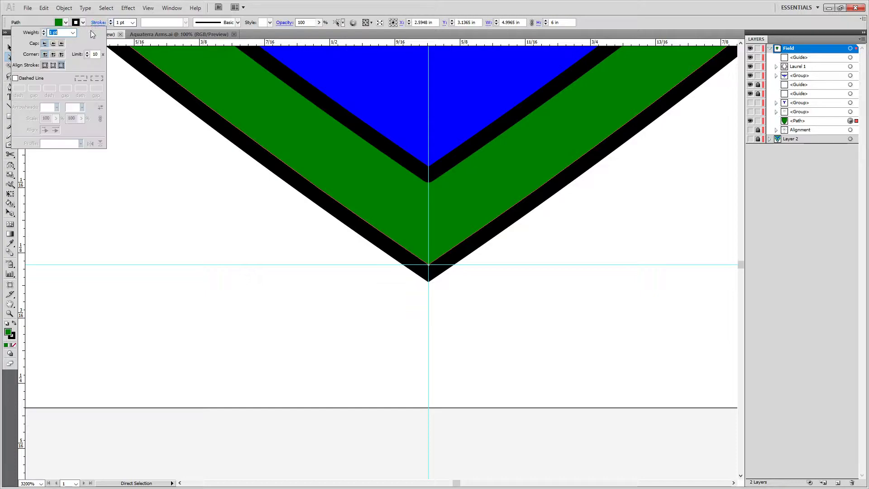
click(45, 66)
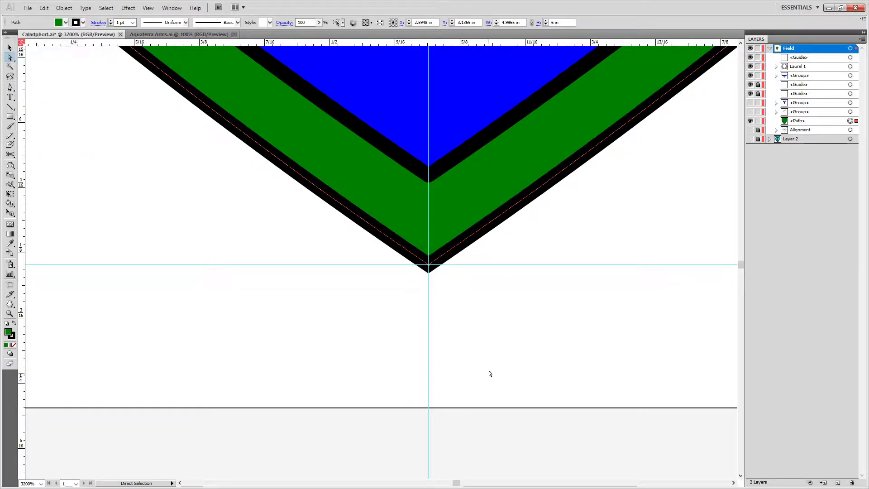
Move the wavy base group down until its tip meets the new guide at the shield's lowest point.
key(v)
click(470, 139)
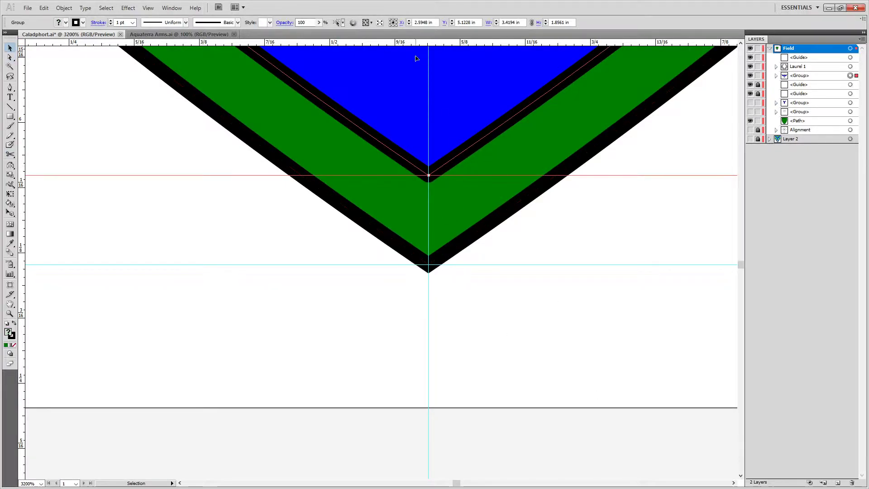
drag(455, 83, 508, 265)
key(ctrl+0)
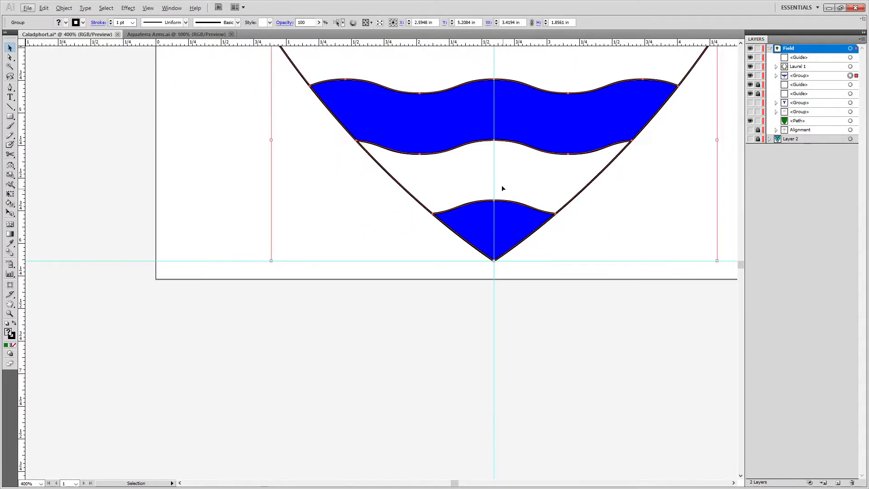
Show the hidden pall groups and the Layer 2 reference drawing again, with nothing left selected.
key(ctrl+equal)
drag(453, 307, 435, 407)
click(750, 103)
click(751, 130)
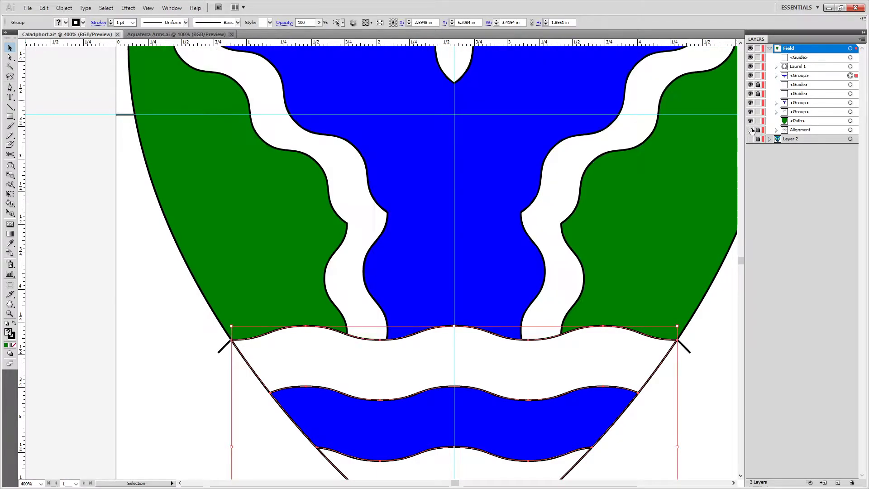
key(ctrl+1)
click(682, 224)
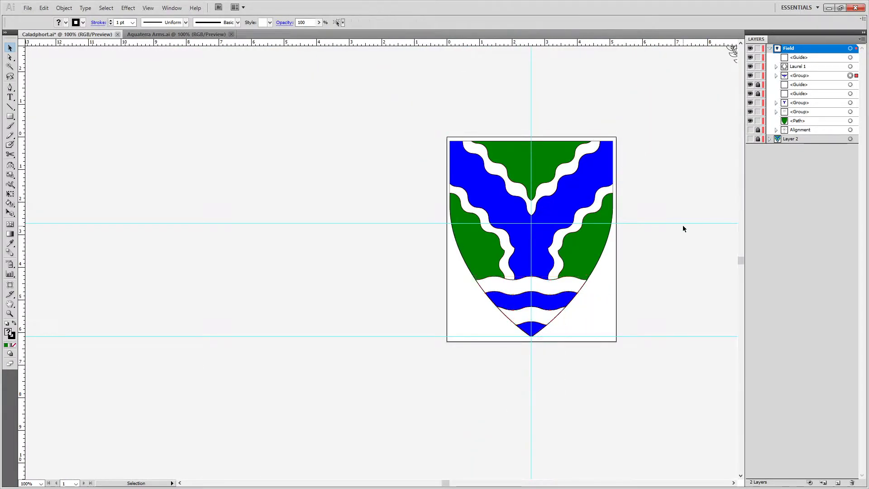
drag(639, 151, 476, 184)
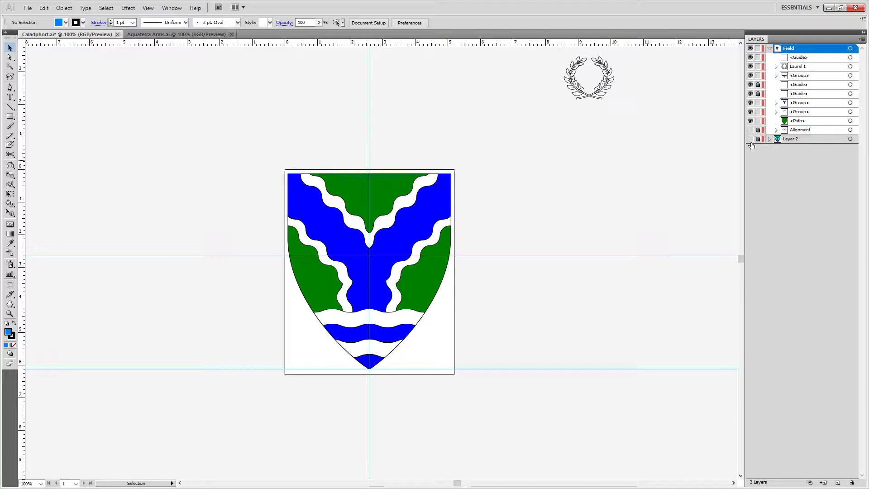
click(750, 139)
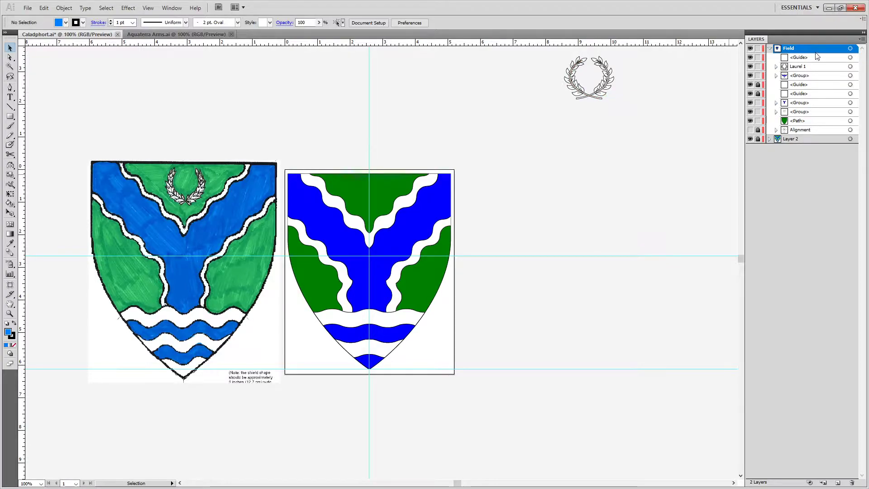
Place the laurel wreath in the green area between the pall's upper arms, centred on the vertical guide and scaled to about 1.04 in wide.
click(603, 99)
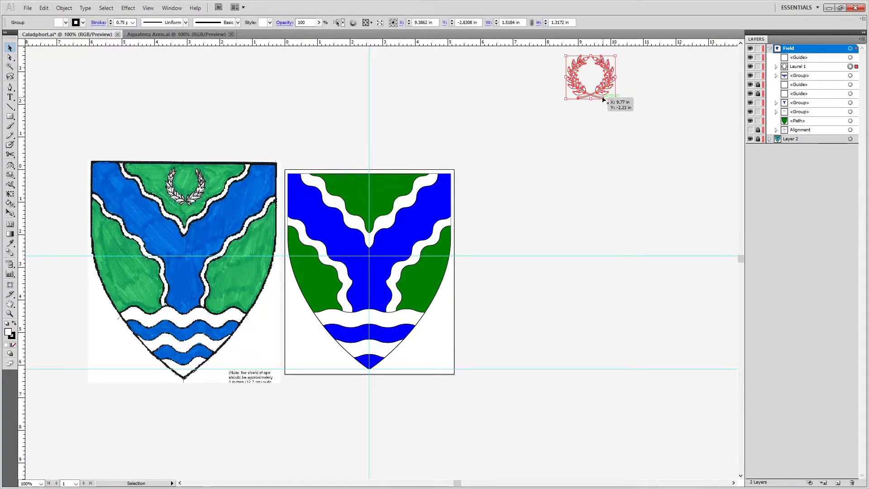
drag(615, 98, 391, 207)
key(ctrl+plus)
key(ctrl+plus)
key(ctrl+plus)
key(ctrl+plus)
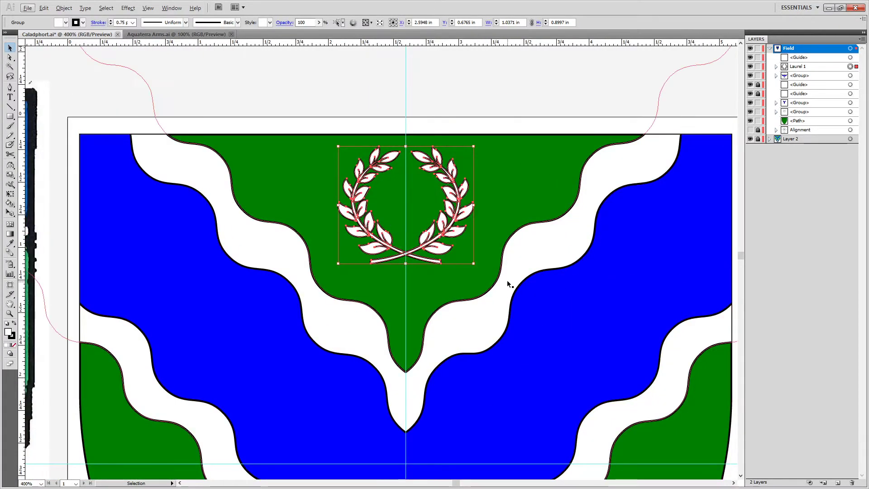
Enlarge the laurel wreath to about 1.37 by 1.19 in, keeping it centred, and nudge it upward in the green area.
drag(472, 263, 490, 294)
key(Up)
key(Up)
key(Up)
key(Up)
key(Up)
key(Up)
key(Up)
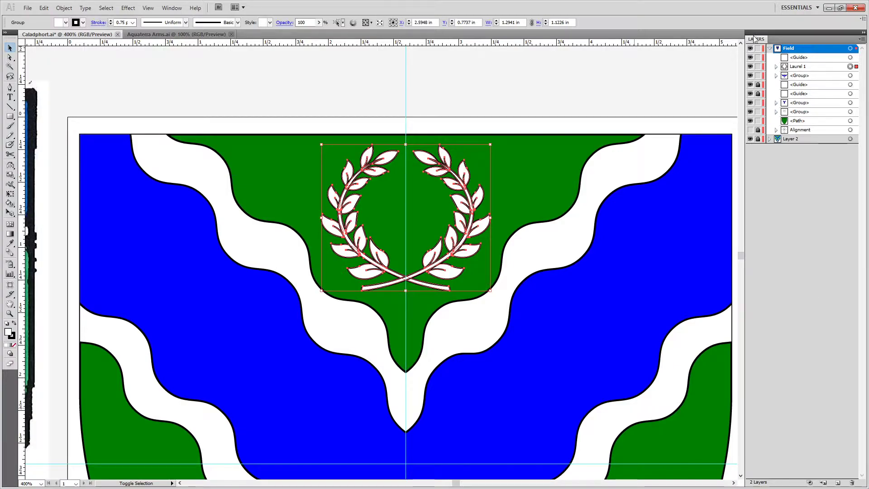
drag(491, 144, 495, 141)
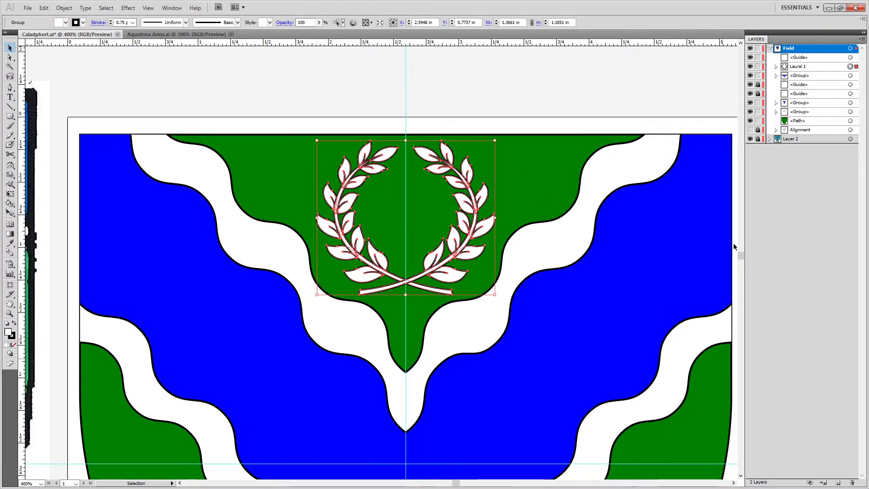
click(510, 81)
key(ctrl+1)
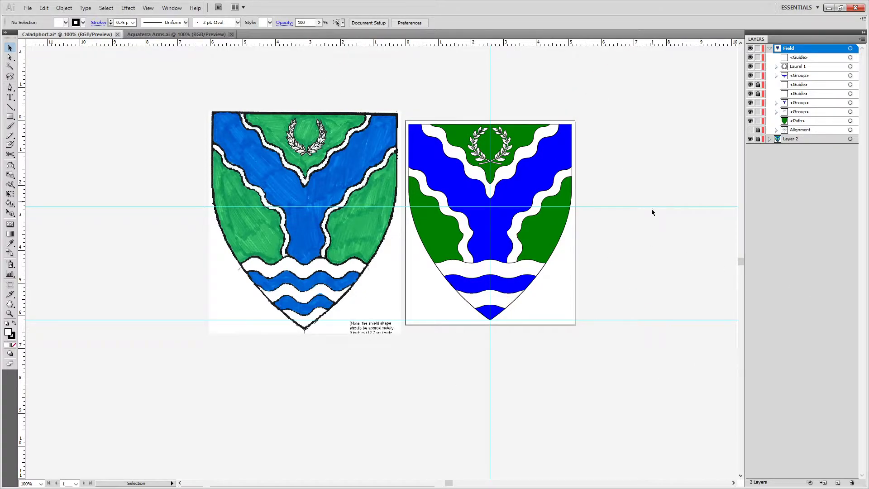
Unlock the two locked guides and delete both pall groups from the Field layer.
click(527, 170)
click(704, 257)
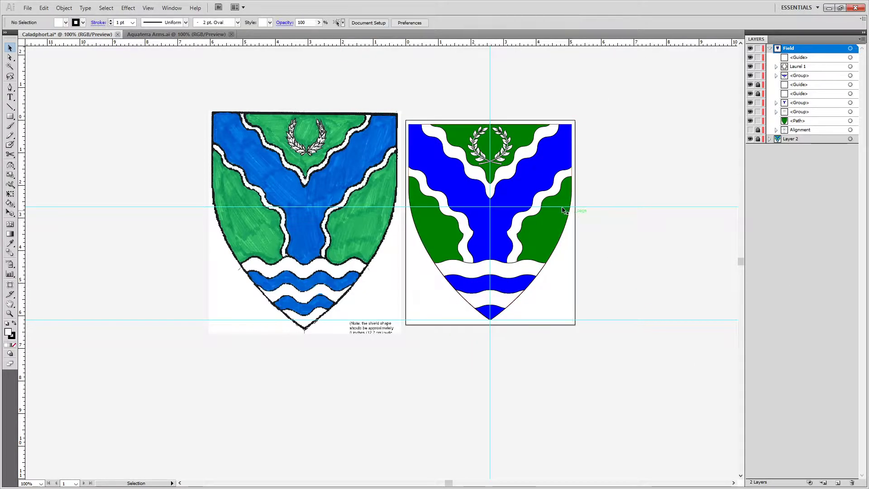
click(758, 84)
click(758, 93)
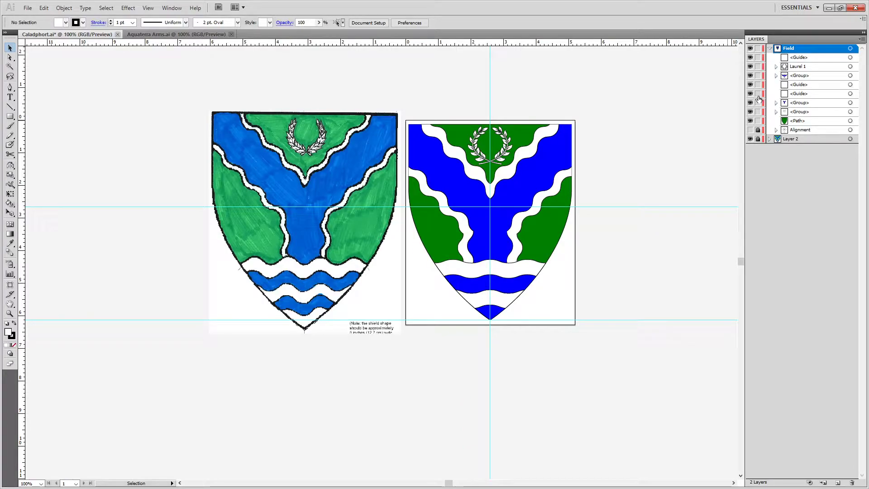
click(850, 103)
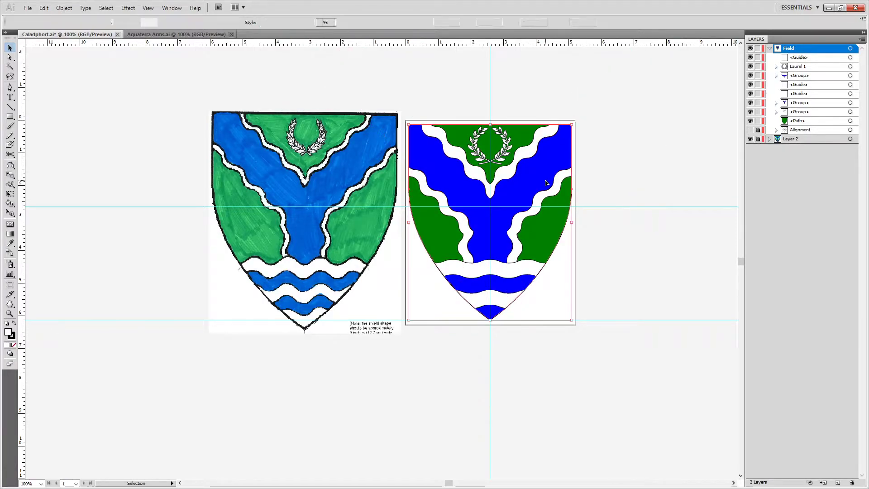
shift+click(850, 112)
key(Delete)
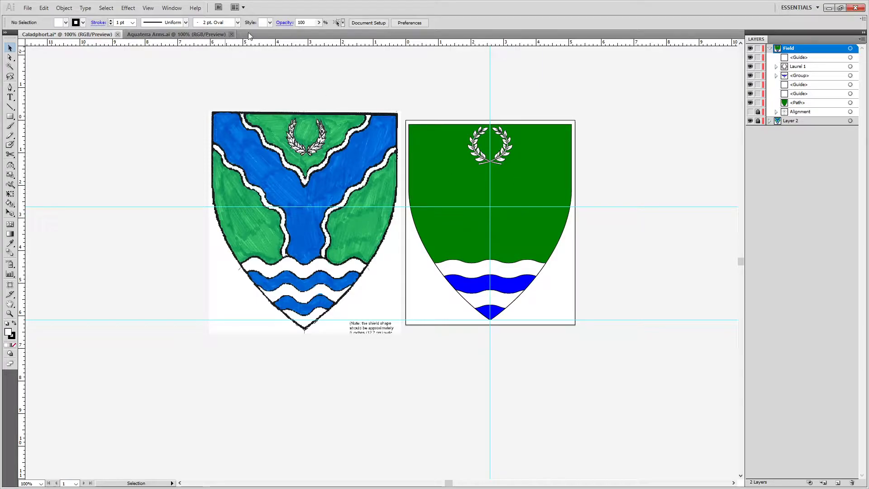
Close Aquaterra Arms.ai and open the recent file Aquaterra Populace Badge.ai.
click(231, 35)
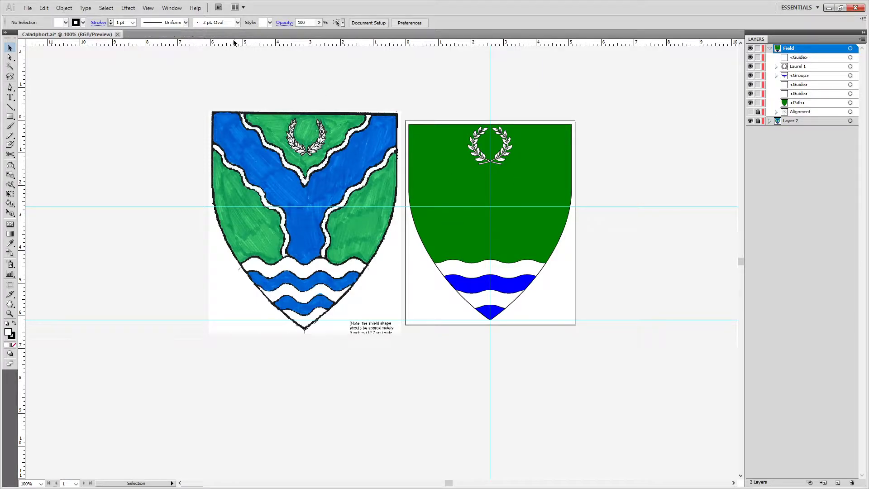
key(minus)
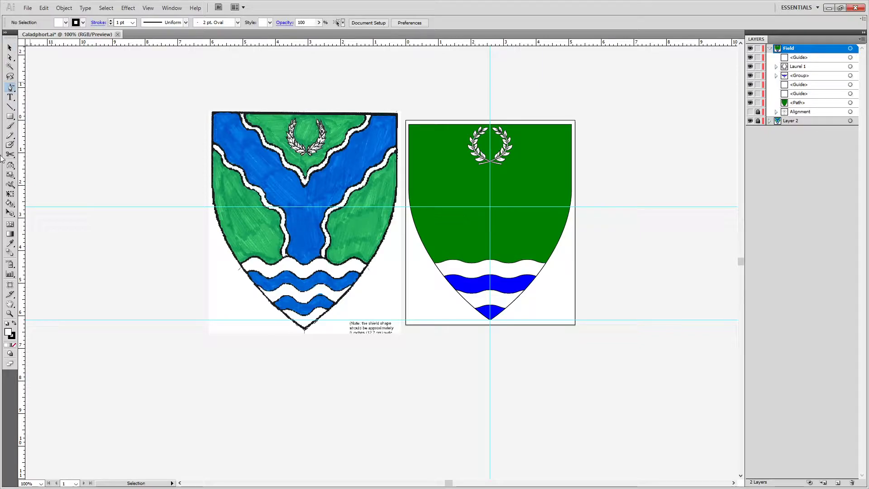
click(27, 7)
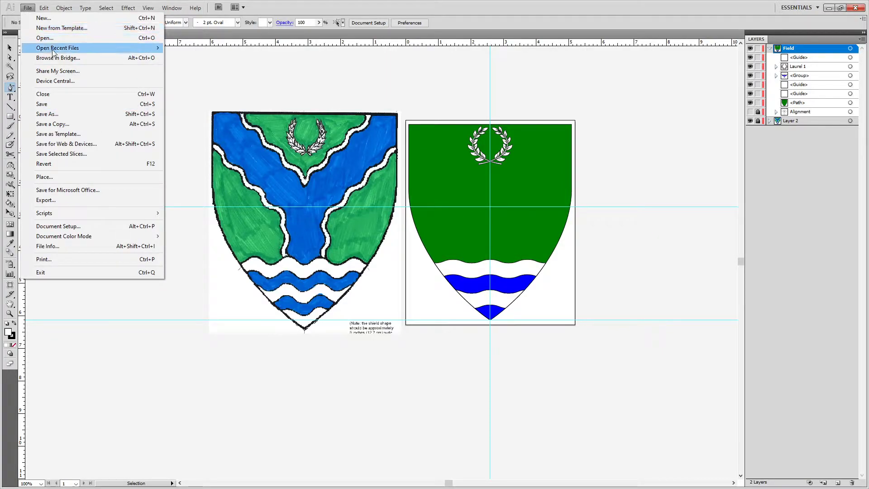
mouse_move(53, 49)
click(235, 85)
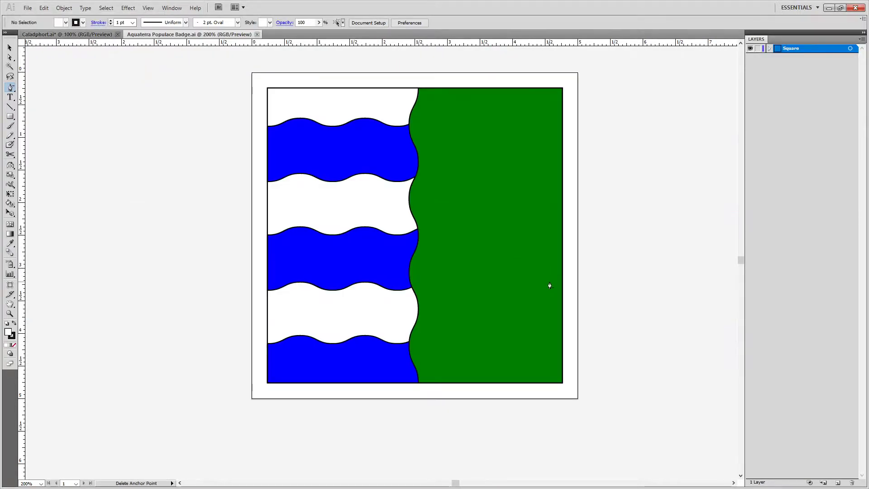
Copy the upper blue wavy bar from the badge into Caladphort.ai beside the shield, and close the badge file.
key(v)
click(348, 157)
drag(348, 157, 646, 283)
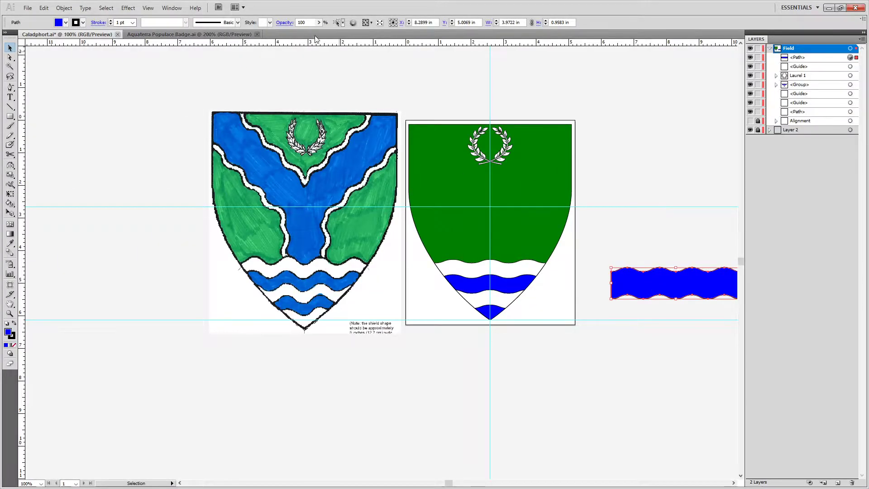
click(130, 35)
click(256, 35)
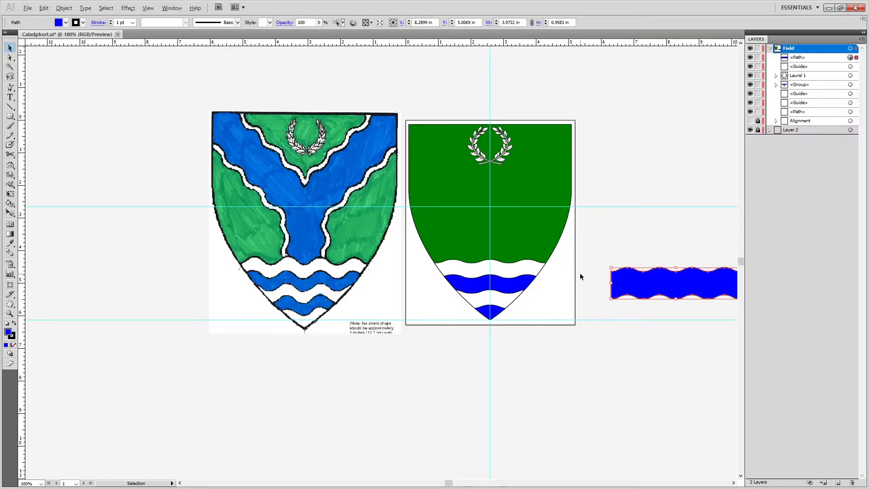
Cut the blue bar at its two upper corners with the Scissors tool and delete its sides and lower edge, keeping the upper wave.
scroll(585, 274, up, 2)
mouse_move(584, 273)
mouse_down()
mouse_move(244, 248)
mouse_move(29, 275)
mouse_move(578, 266)
mouse_up()
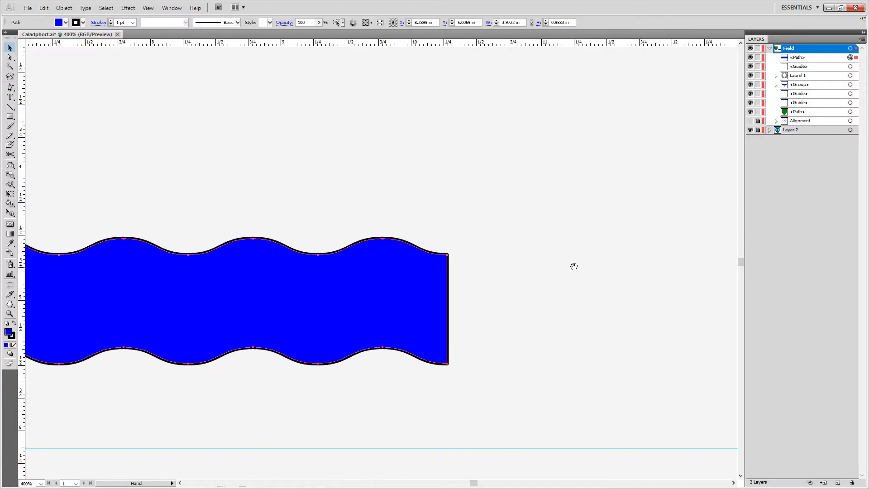
key(c)
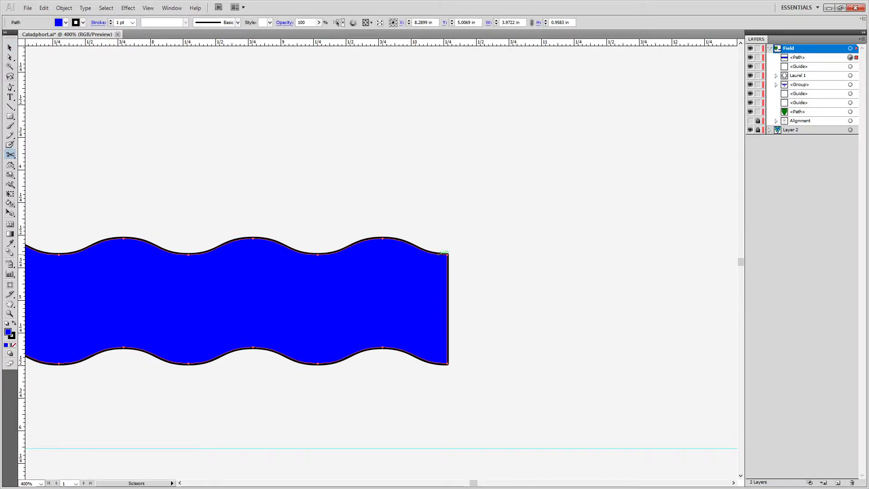
click(447, 254)
drag(434, 267, 468, 272)
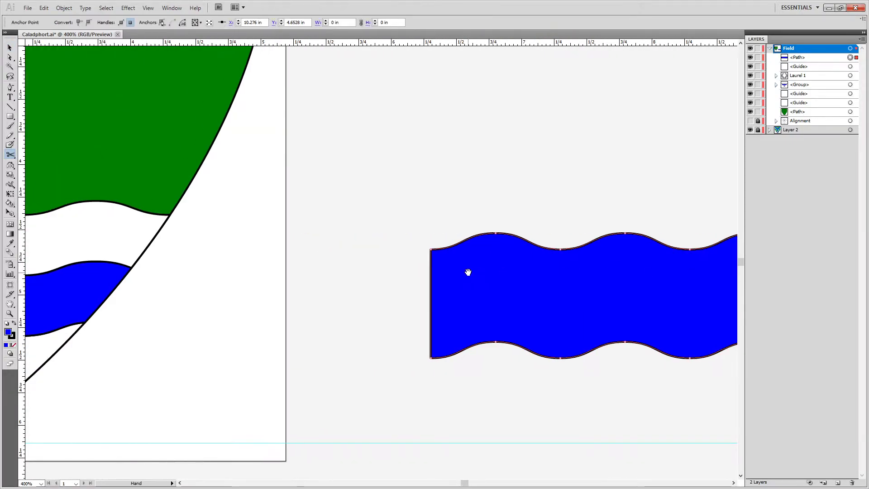
click(430, 249)
key(v)
click(568, 341)
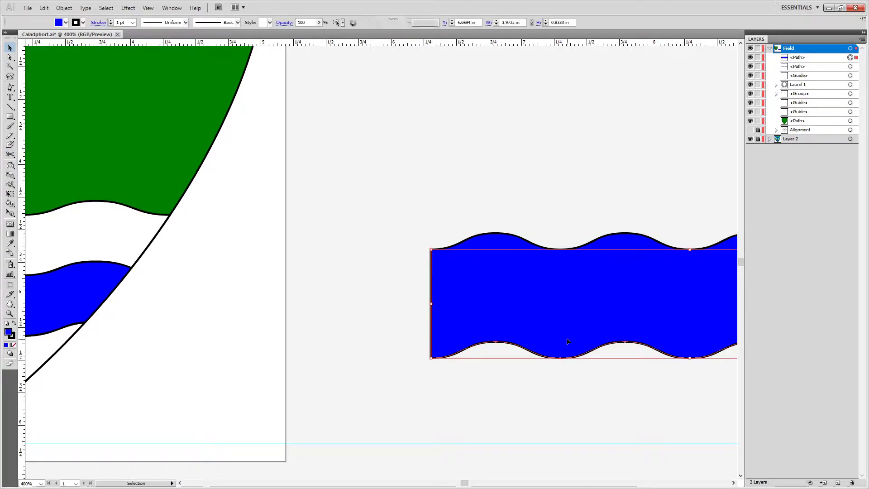
key(Delete)
Duplicate the wave line end to end at its right end and join the two paths into one about 7.94 in wide.
scroll(633, 245, down, 1)
scroll(629, 242, up, 3)
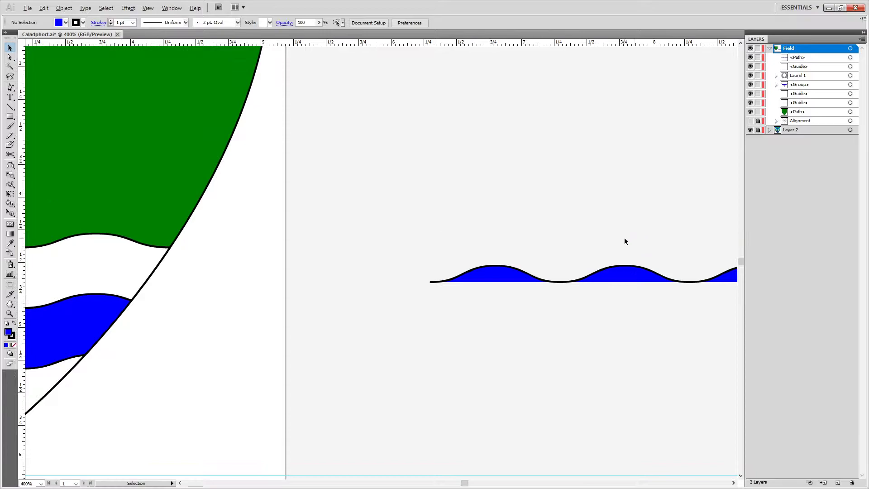
scroll(624, 242, down, 5)
scroll(622, 242, up, 4)
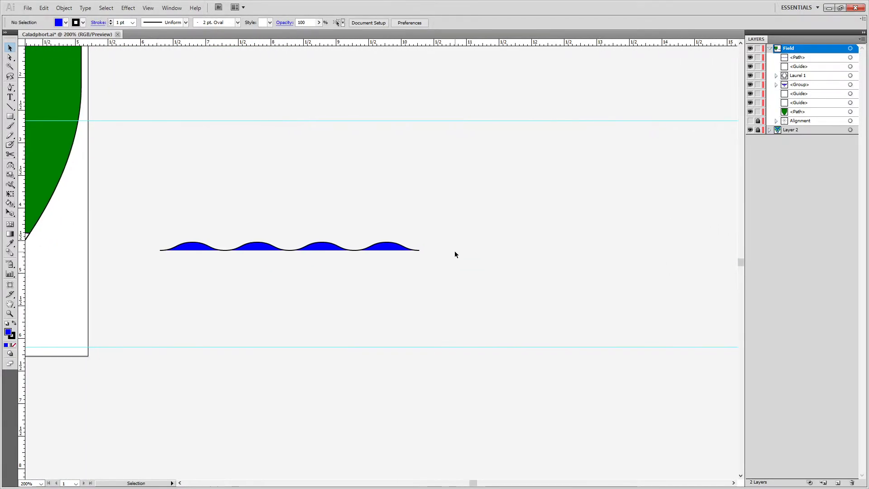
click(319, 250)
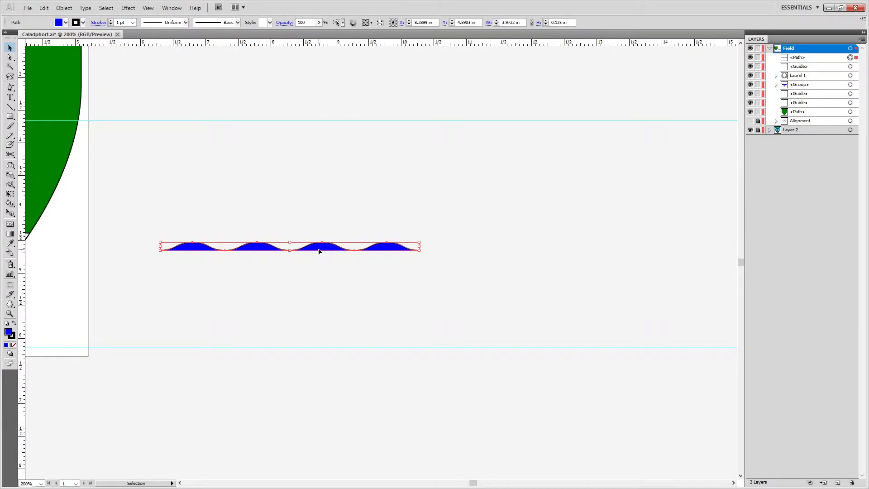
drag(319, 250, 590, 261)
scroll(416, 228, up, 5)
drag(669, 416, 588, 407)
key(a)
drag(498, 405, 668, 483)
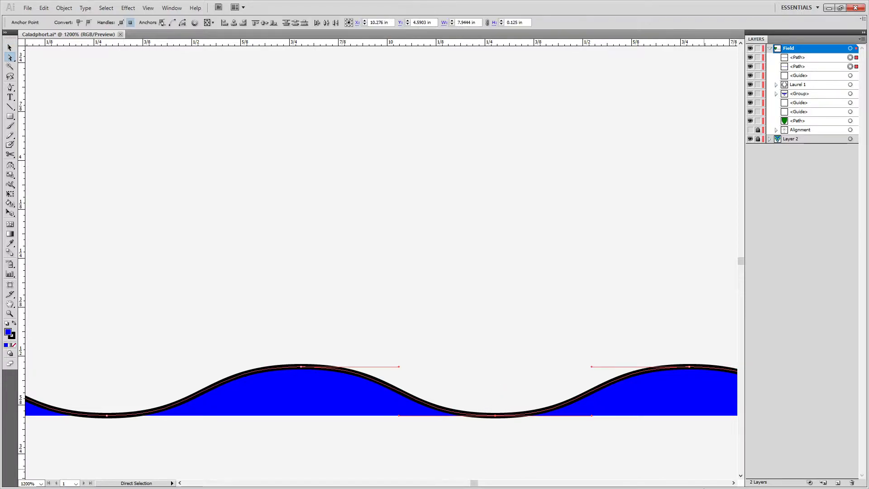
key(ctrl+j)
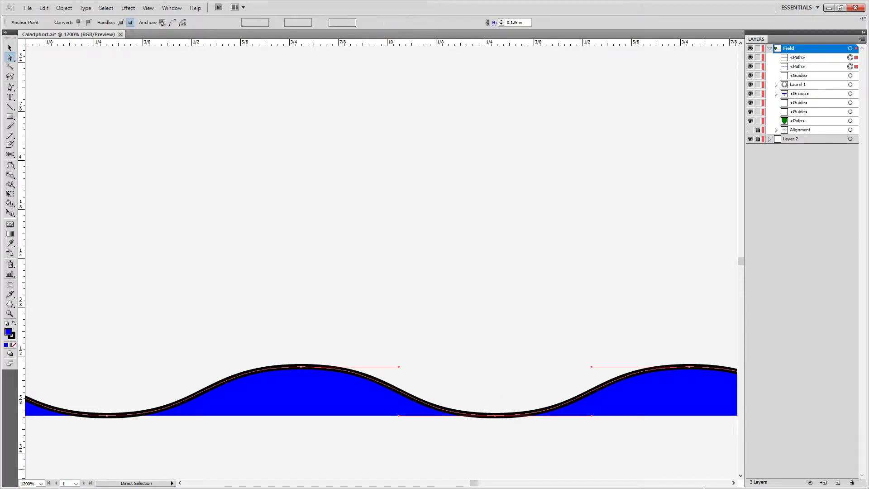
Cut the joined wave line at the trough after its sixth crest, at about X 12.26 in, and delete the remainder beyond it.
alt+scroll(382, 288, down, 4)
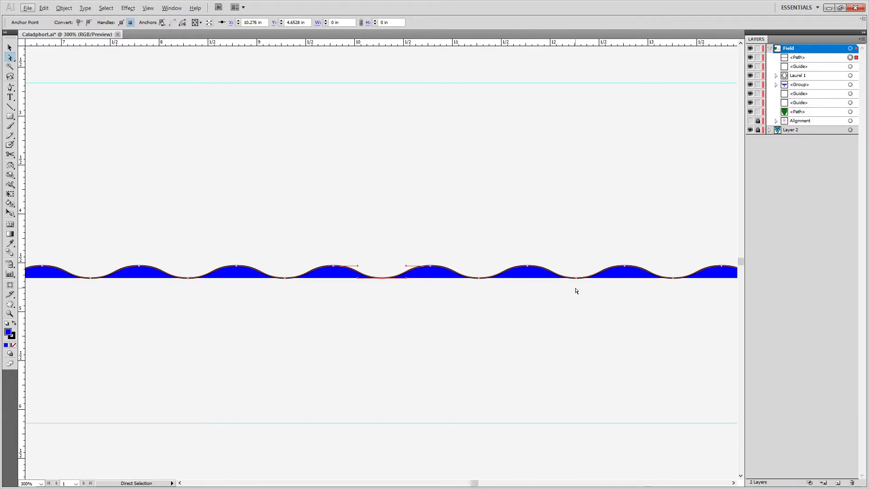
key(c)
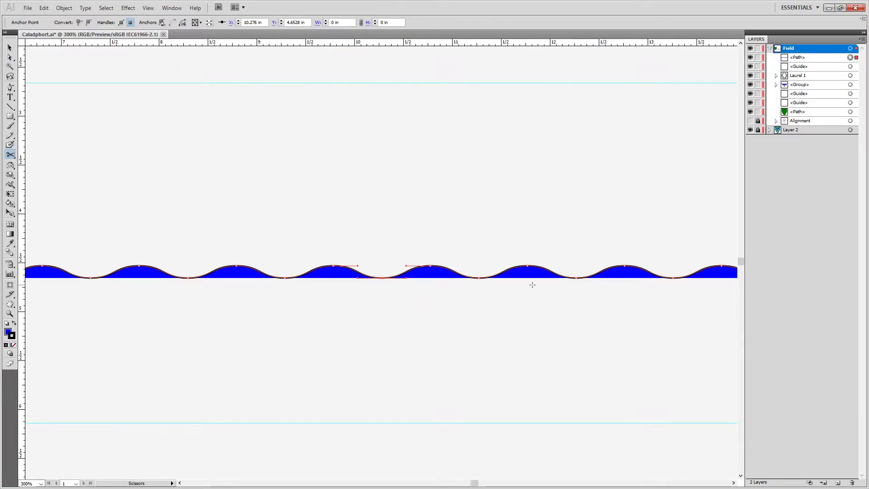
click(577, 278)
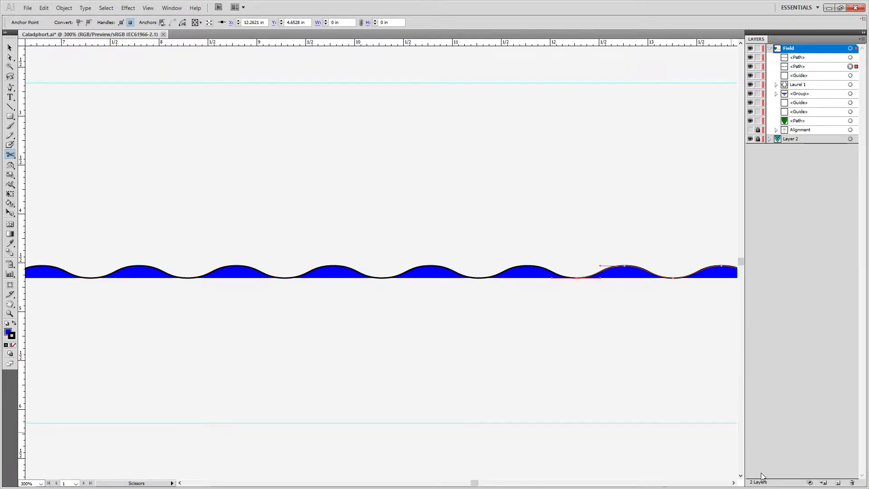
key(Delete)
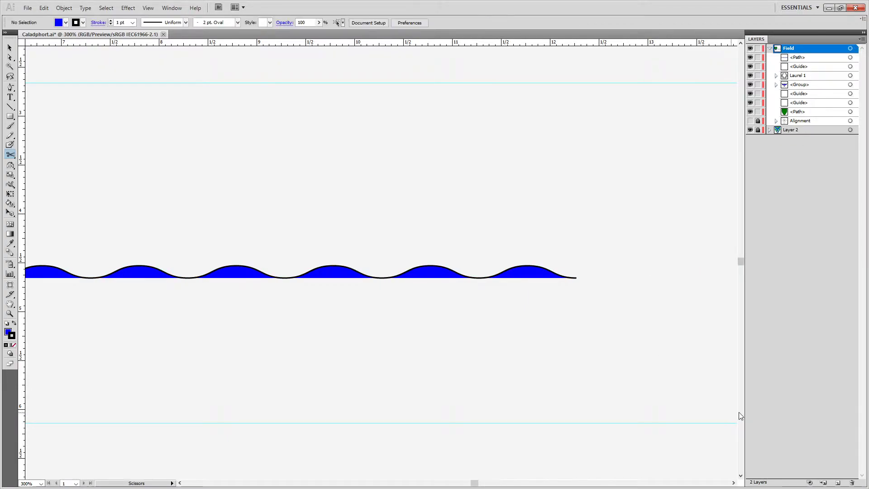
key(v)
click(432, 275)
drag(433, 275, 436, 282)
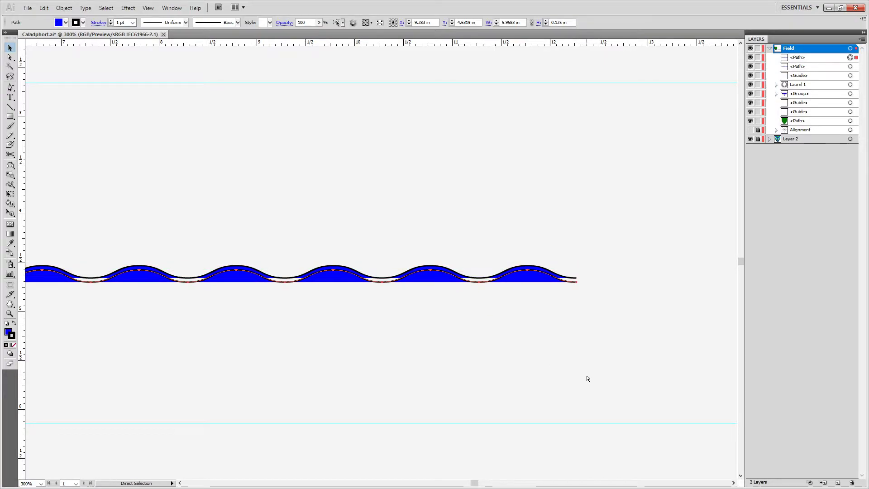
key(ctrl+z)
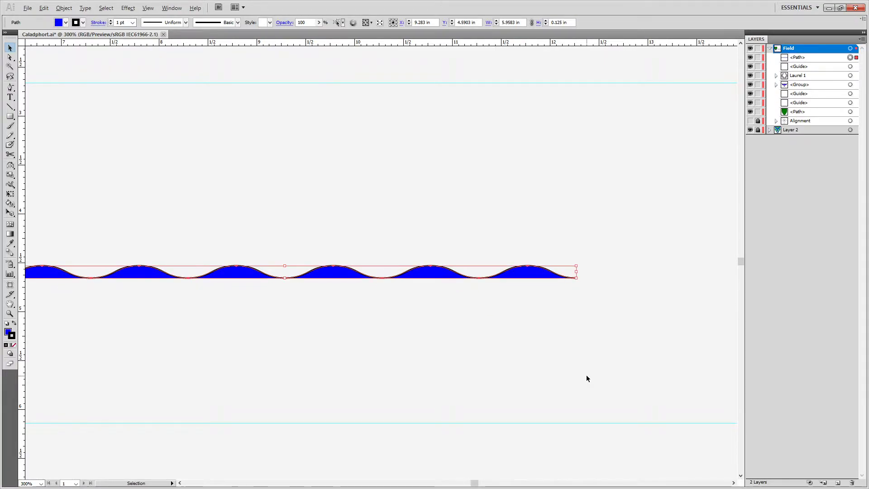
key(ctrl+shift+z)
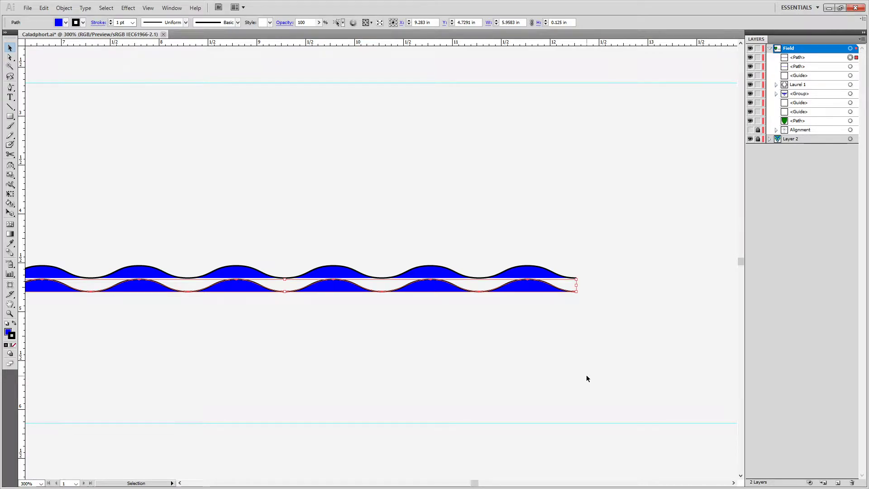
key(Up)
key(Up)
key(Up)
key(Up)
key(Up)
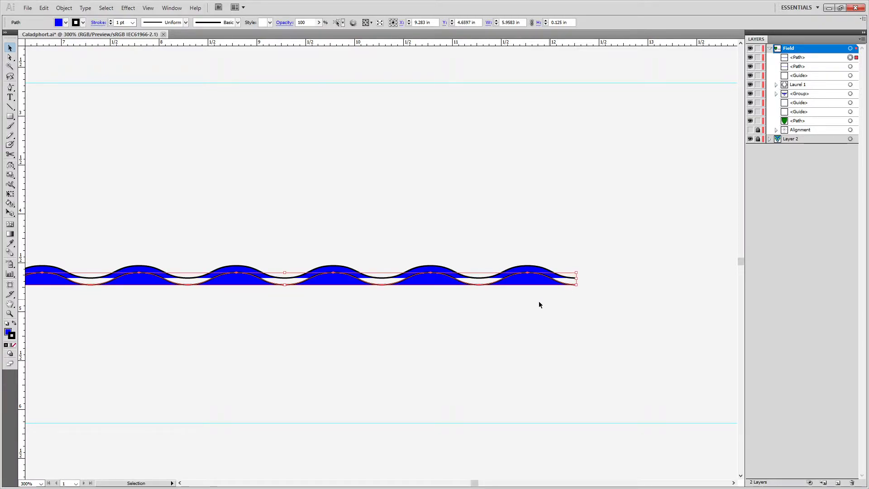
key(Down)
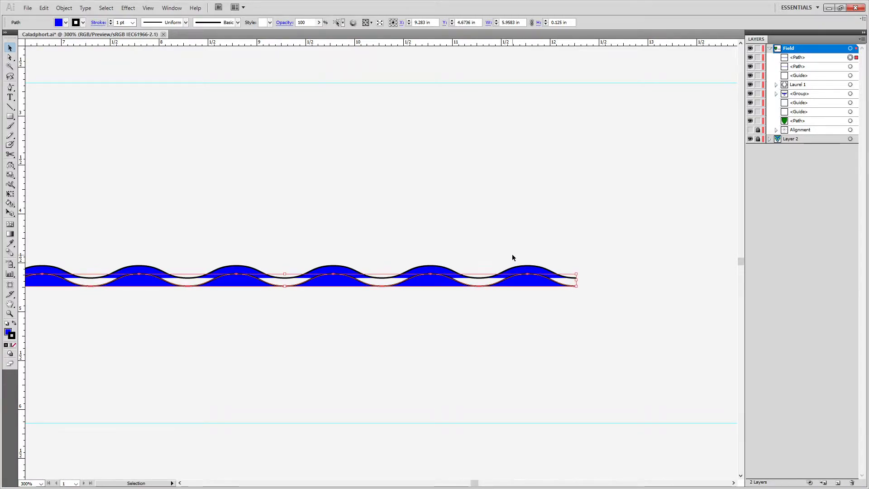
scroll(426, 271, down, 2)
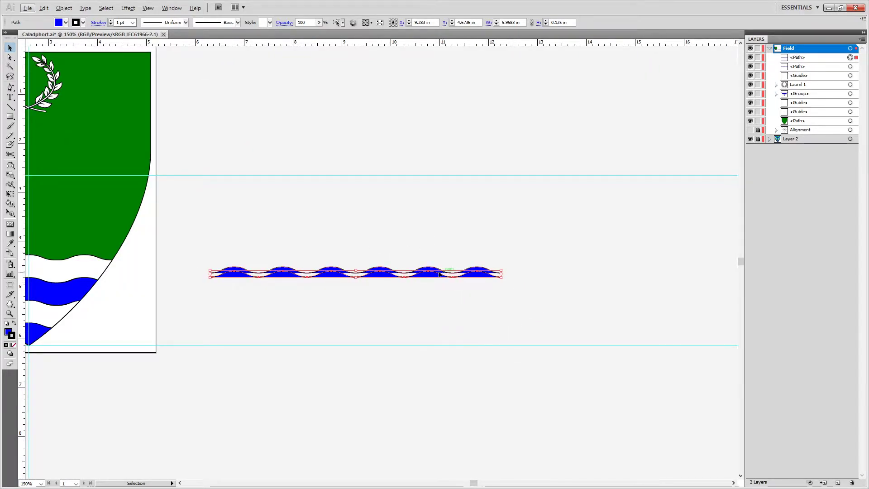
scroll(425, 279, up, 2)
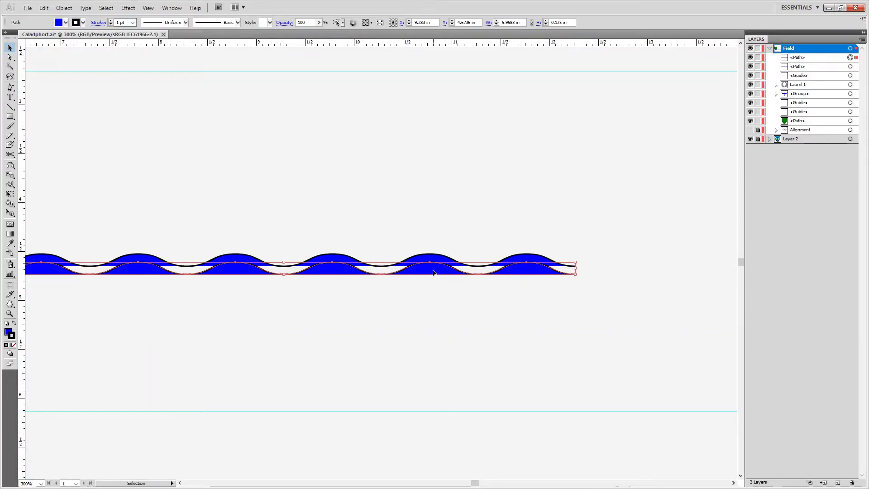
key(Down)
key(Down)
key(Down)
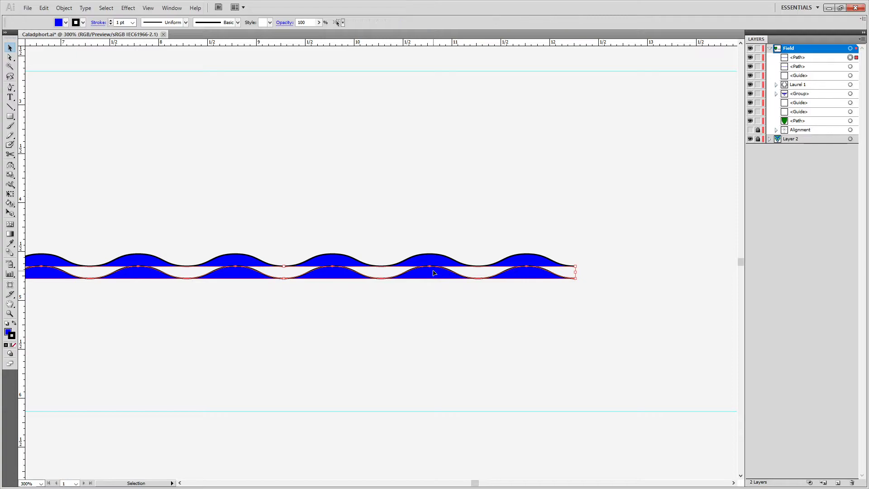
key(Delete)
Duplicate the six-crest wave line about 0.14 in straight below the original.
click(435, 259)
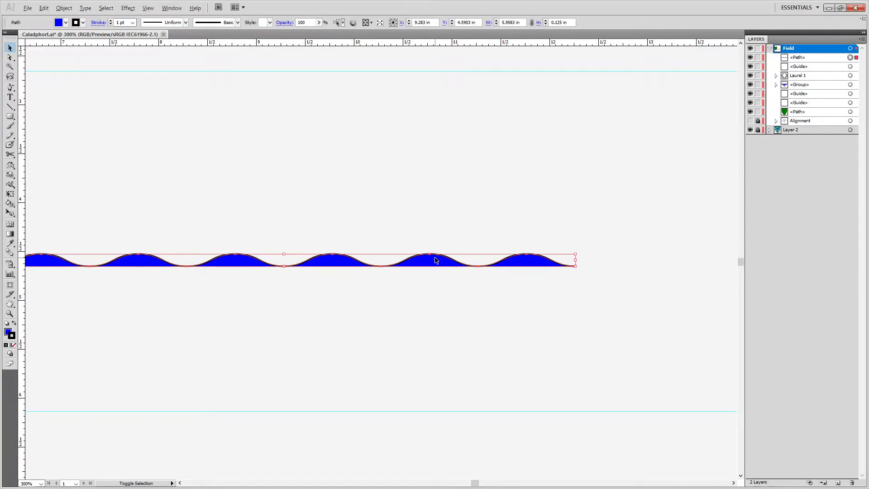
key(alt+shift+Down)
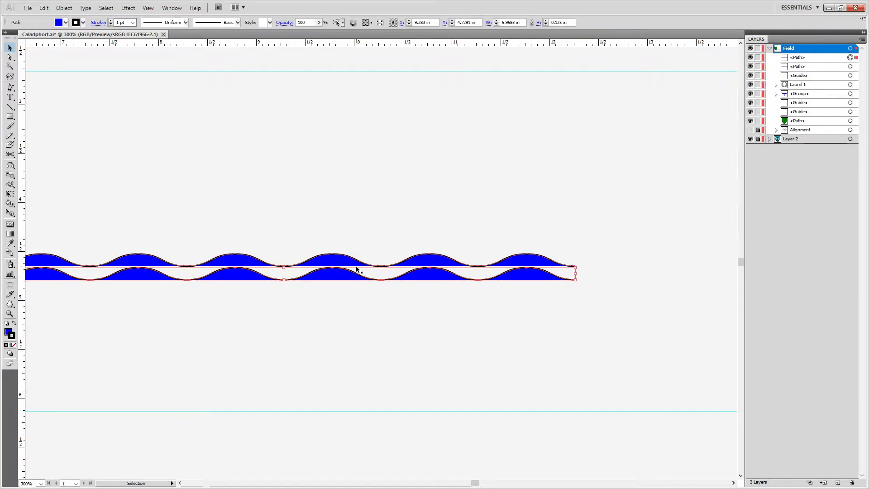
Delete the horizontal guide running through the shield's lowest point.
scroll(356, 269, down, 3)
drag(442, 248, 349, 323)
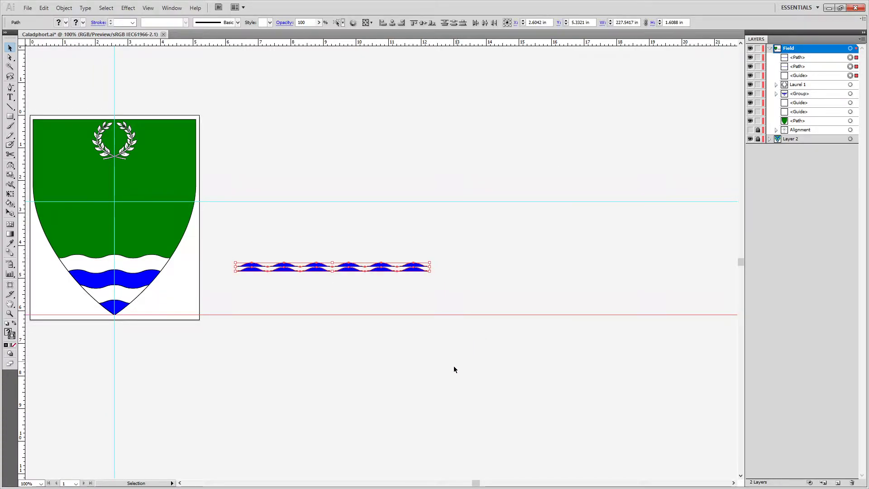
click(522, 297)
click(529, 314)
key(Delete)
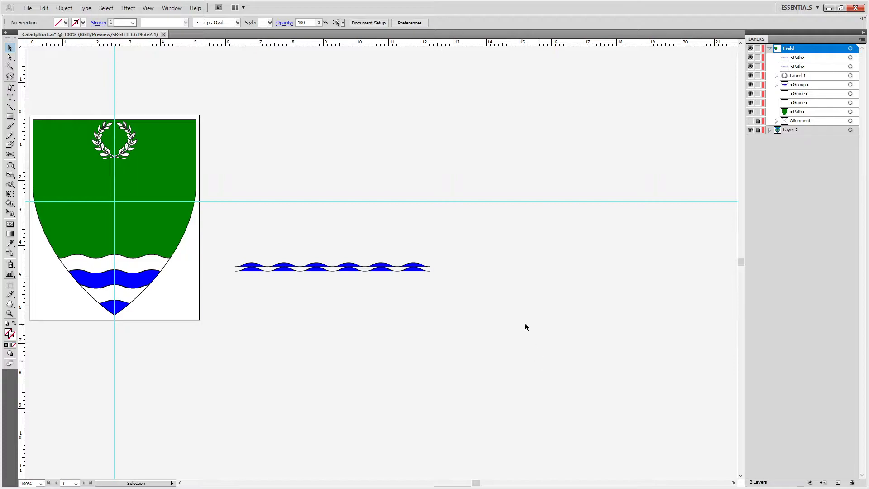
Hide and lock the Laurel 1 and wavy base group objects, and lock the green shield path.
click(750, 76)
click(765, 77)
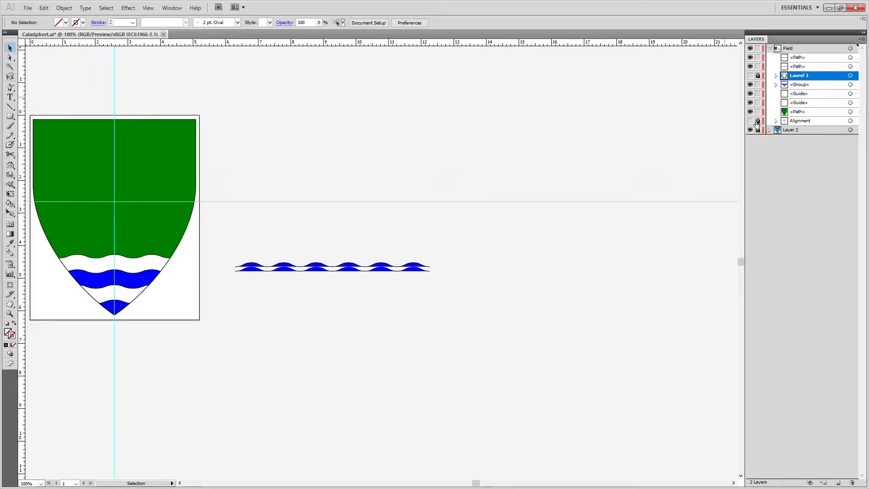
click(758, 85)
click(750, 85)
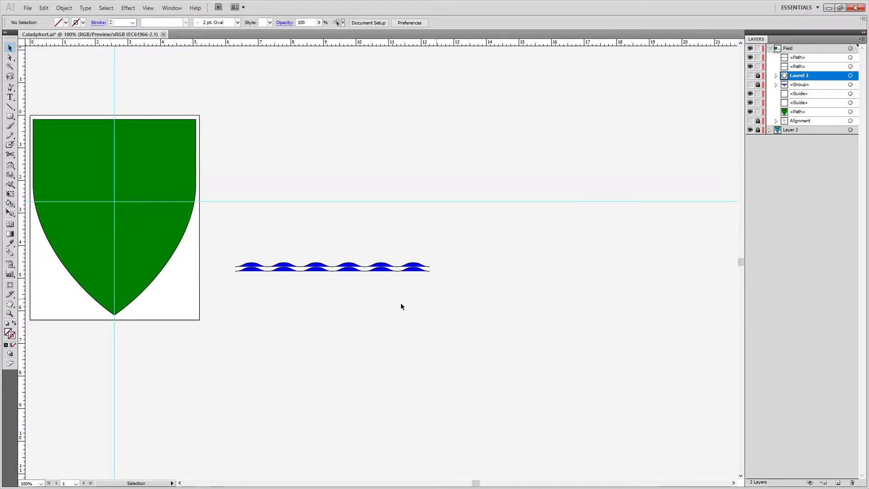
Rotate both horizontal wave lines together 45 degrees clockwise so they slope down to the right.
drag(416, 241, 247, 307)
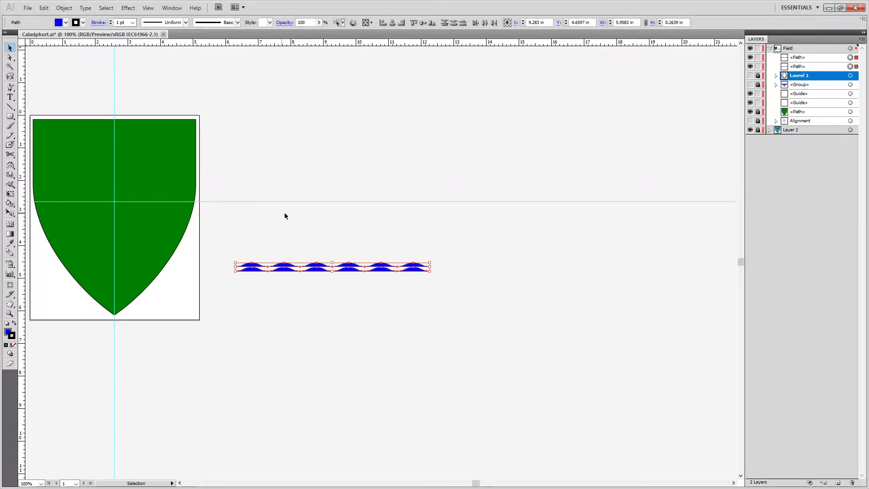
drag(430, 271, 420, 310)
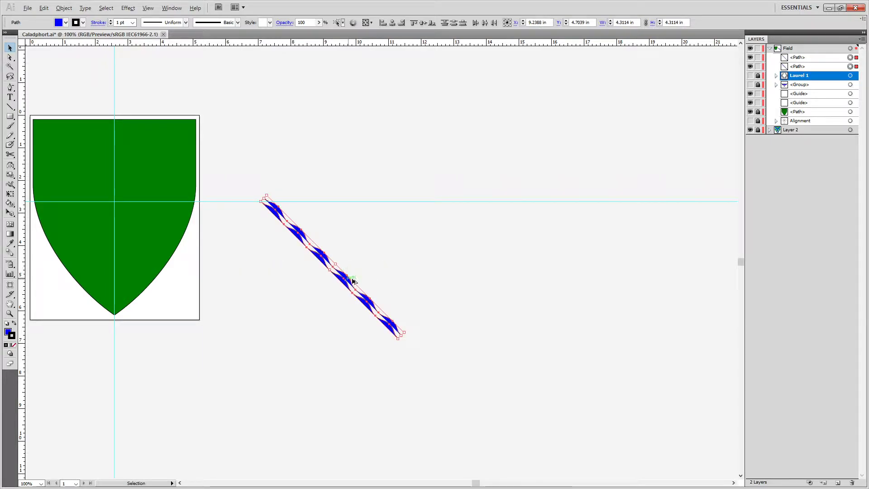
drag(348, 282, 569, 281)
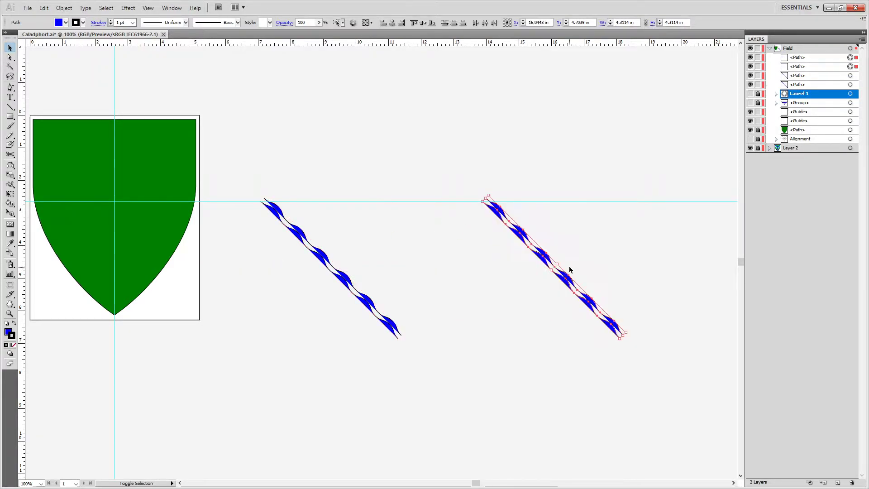
click(63, 8)
mouse_move(113, 17)
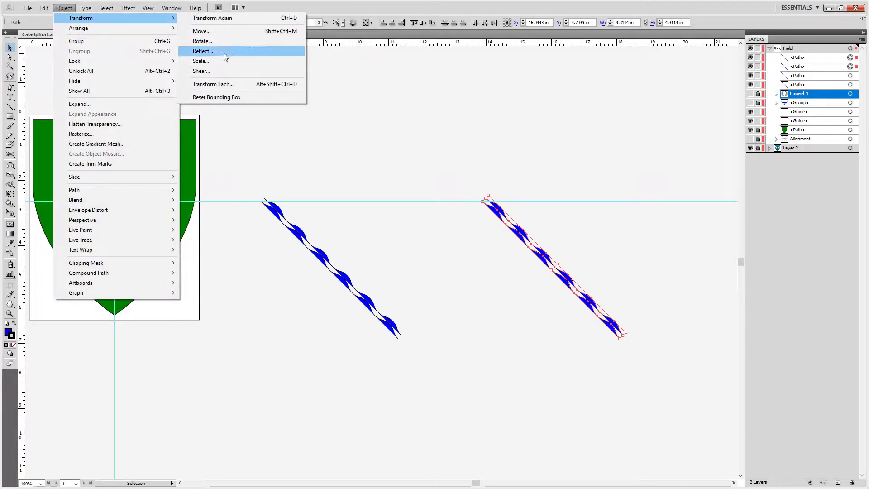
click(203, 51)
key(Return)
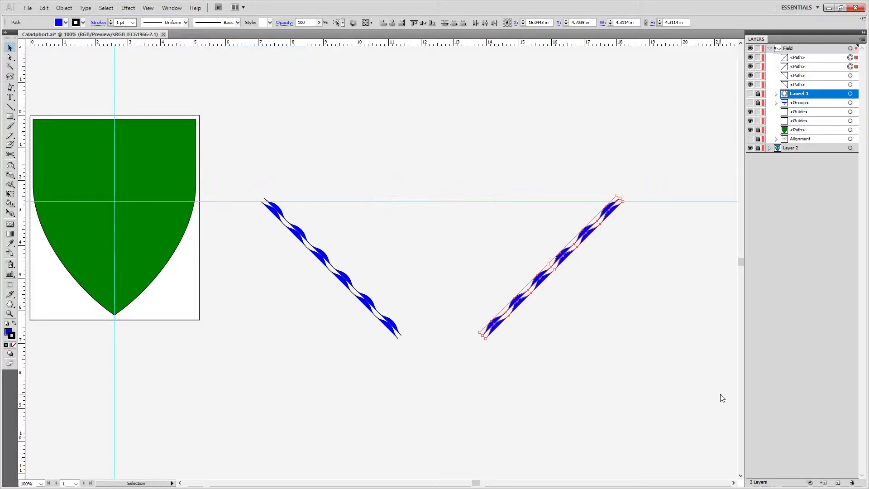
scroll(416, 353, up, 5)
drag(475, 245, 180, 305)
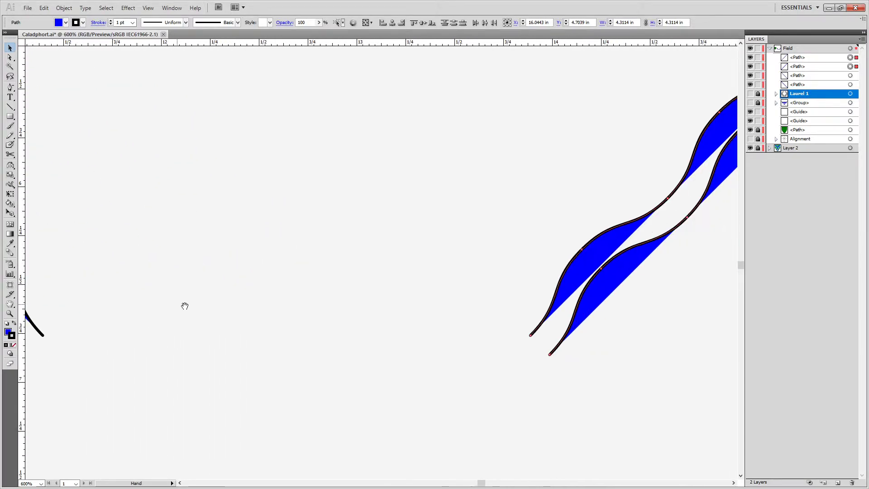
drag(405, 304, 603, 300)
drag(423, 286, 431, 282)
scroll(414, 244, down, 4)
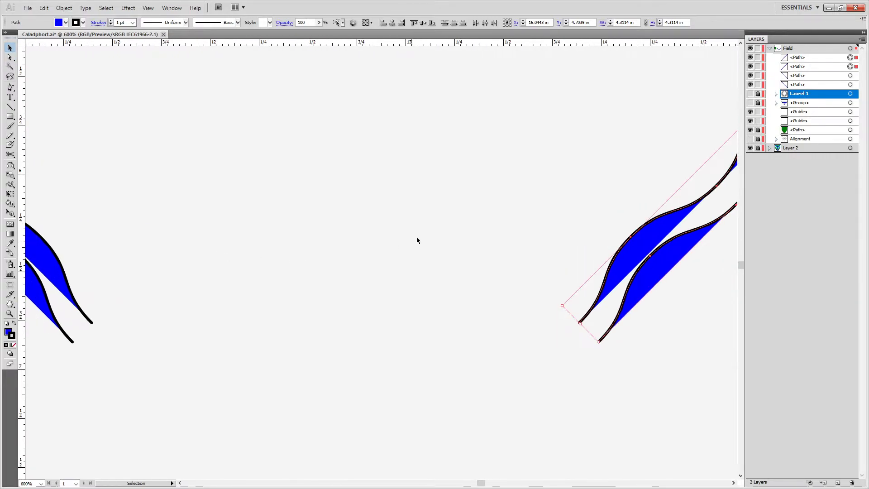
key(alt)
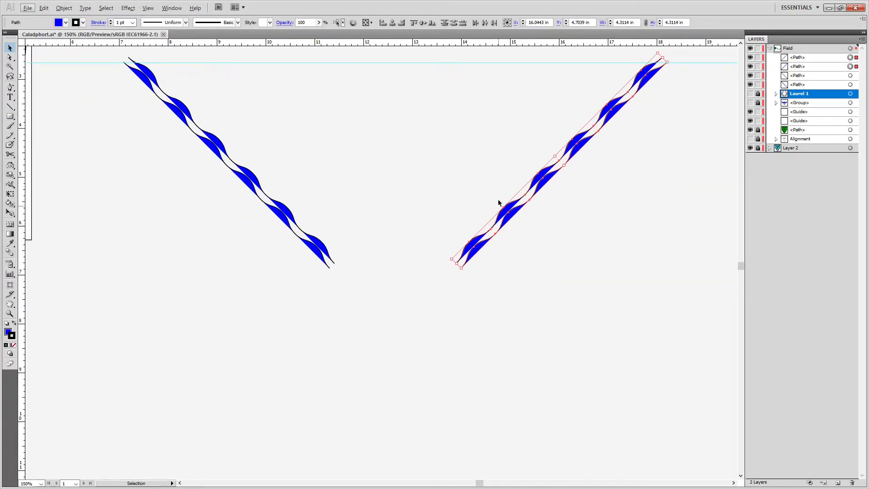
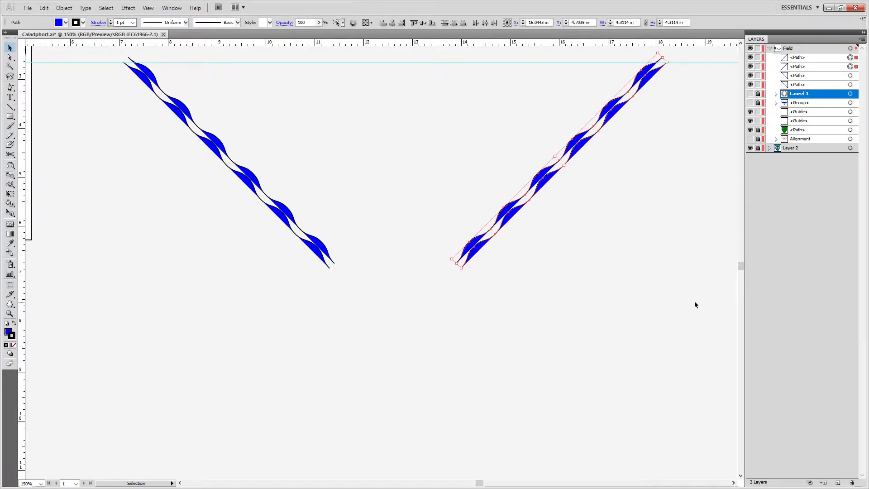
key(Delete)
Duplicate the diagonal wave pair, rotate the copy to vertical and place its upper ends at the original's lower ends.
mouse_move(300, 160)
mouse_down()
mouse_move(210, 226)
mouse_move(304, 275)
mouse_move(527, 283)
mouse_move(547, 271)
mouse_up()
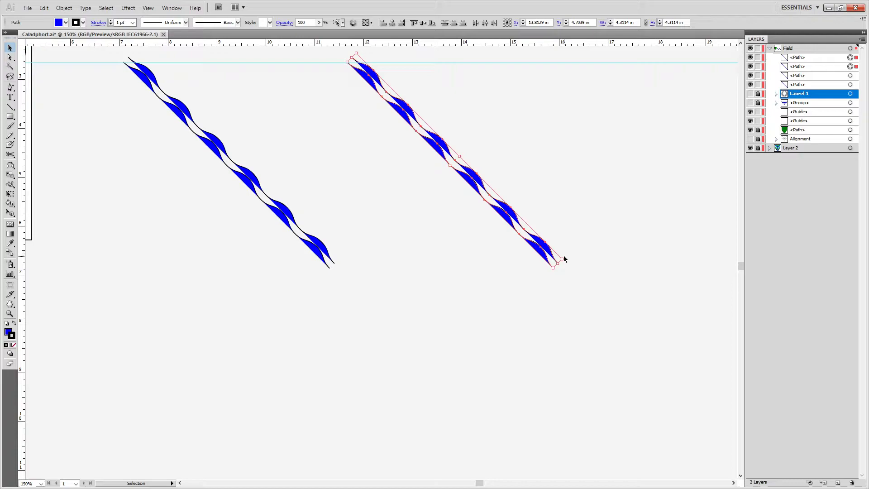
drag(565, 257, 439, 318)
drag(457, 78, 333, 336)
Place a vertical guide at X 11.3945 in and a horizontal guide at Y 6.7614 in through the outer diagonal line's lower end.
scroll(304, 253, up, 8)
key(space)
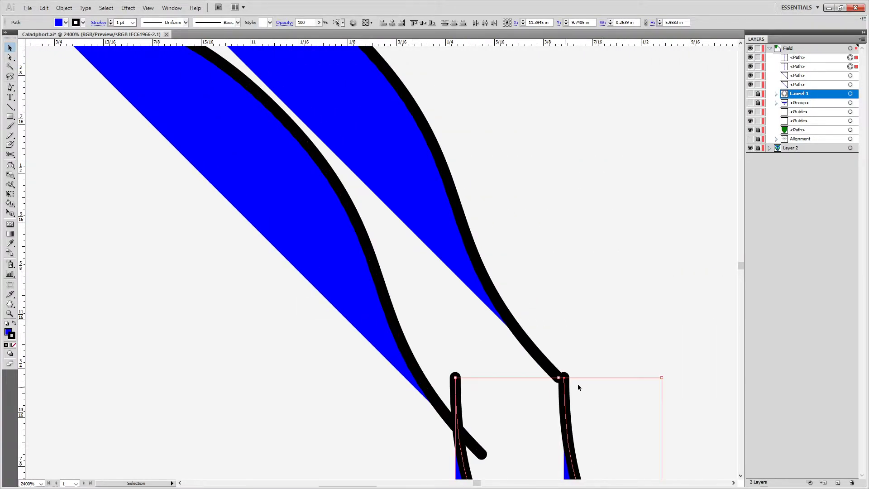
drag(609, 408, 501, 243)
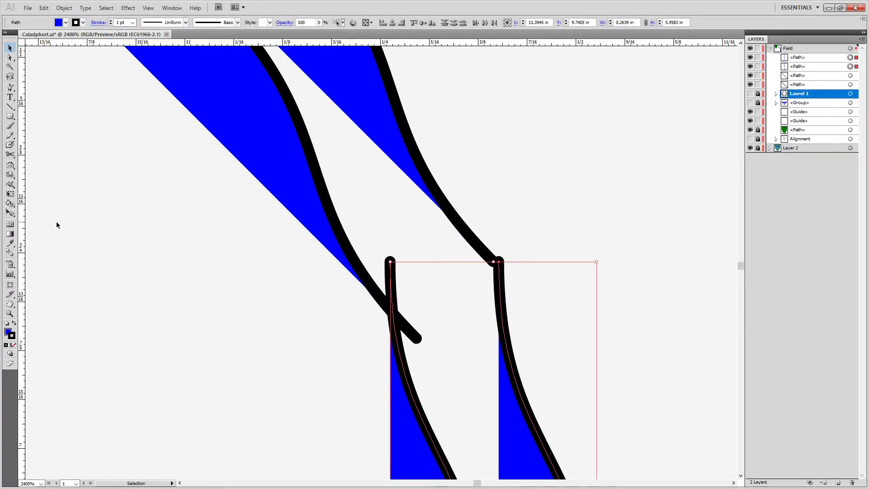
drag(21, 251, 494, 263)
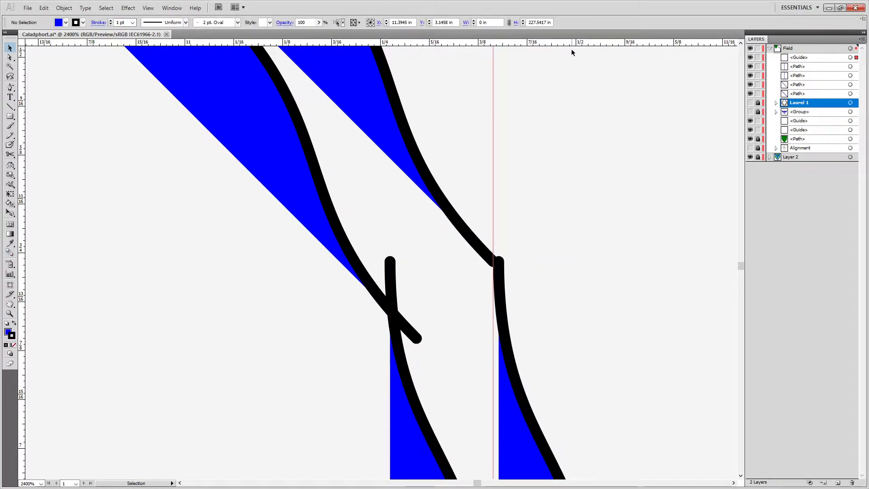
click(394, 123)
drag(566, 45, 495, 263)
scroll(143, 328, down, 2)
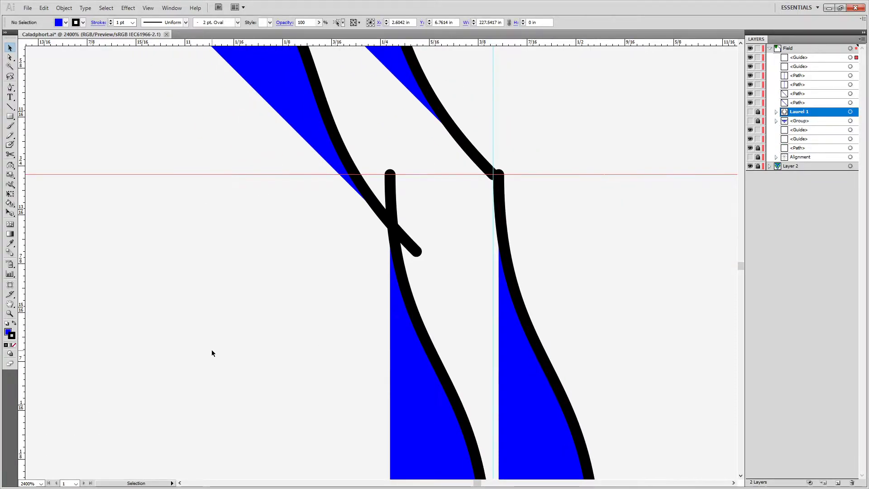
drag(214, 348, 624, 436)
drag(511, 307, 493, 362)
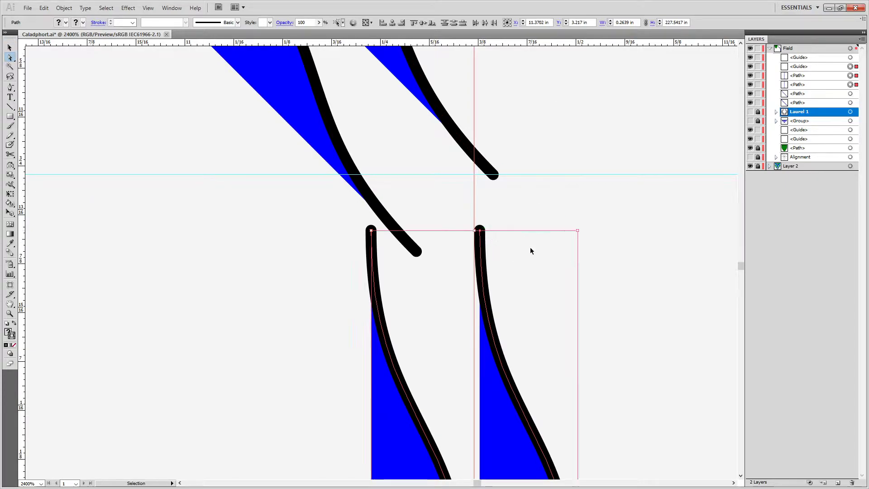
key(ctrl+z)
key(ctrl+z)
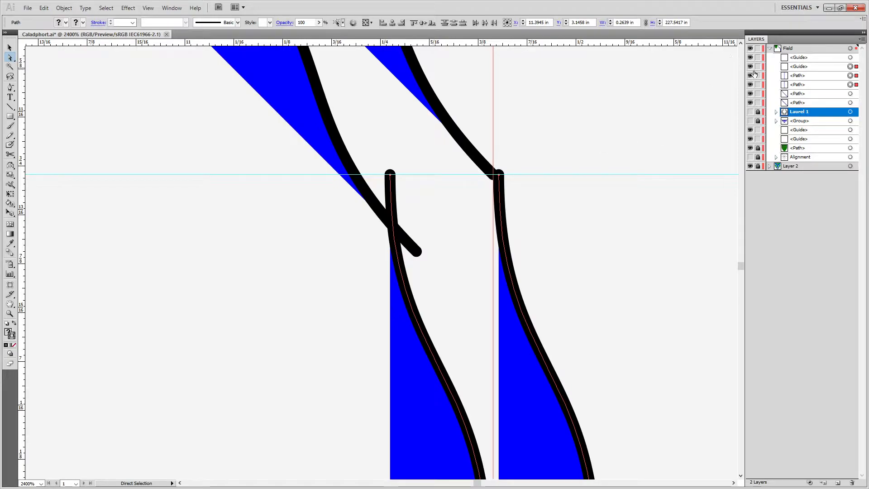
Lock the two new guides and move the vertical wave pair so its outer line's upper end sits on the guides' intersection.
click(759, 58)
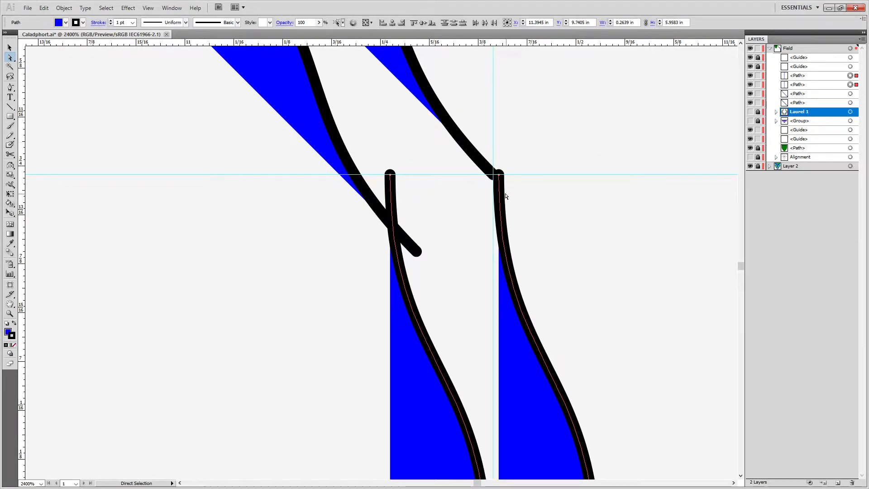
drag(498, 180, 495, 248)
scroll(478, 232, up, 3)
drag(499, 277, 502, 93)
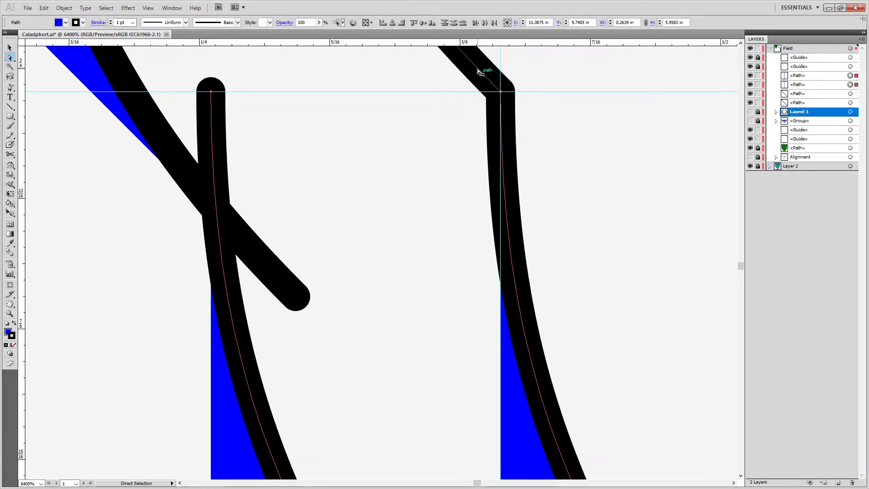
key(ctrl+minus)
key(ctrl+minus)
key(ctrl+minus)
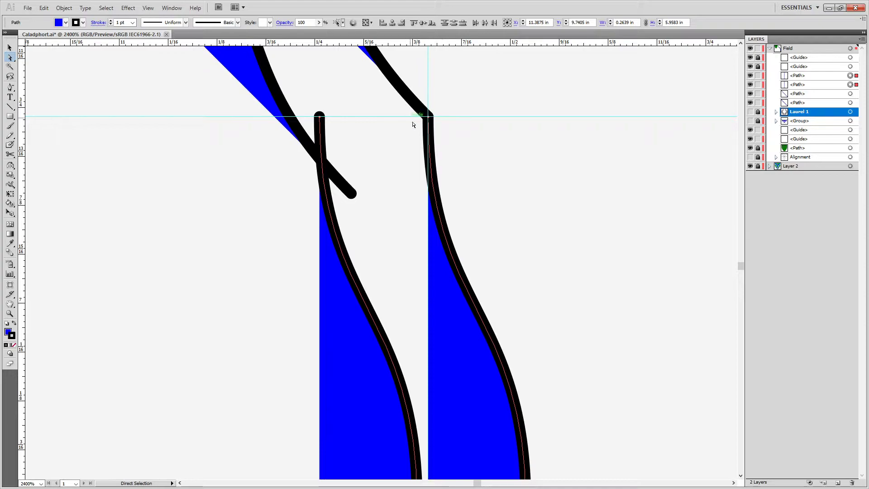
drag(462, 100, 404, 135)
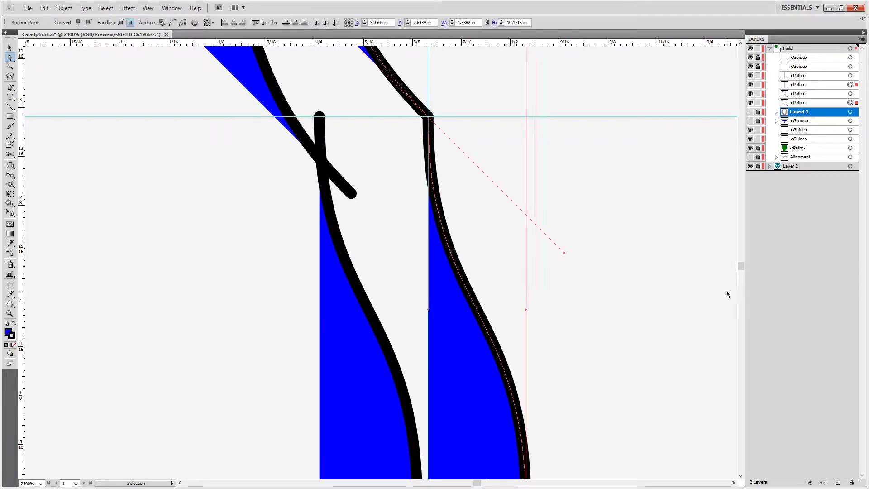
key(Delete)
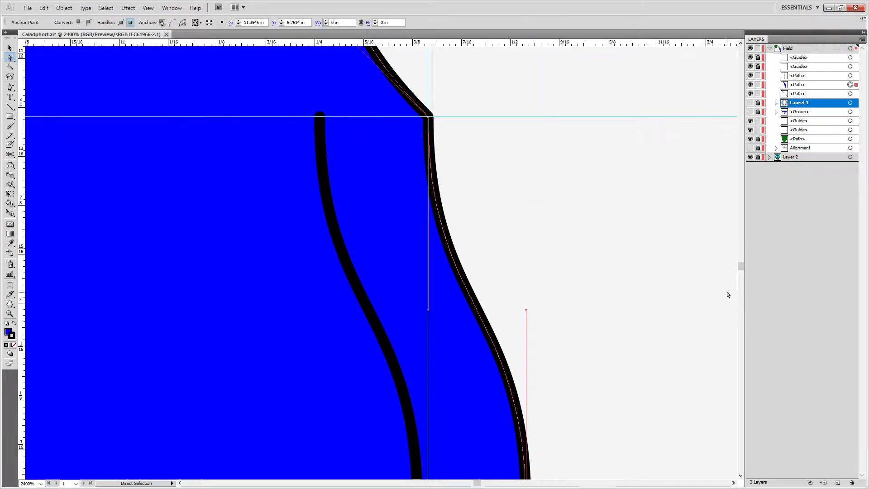
key(ctrl+z)
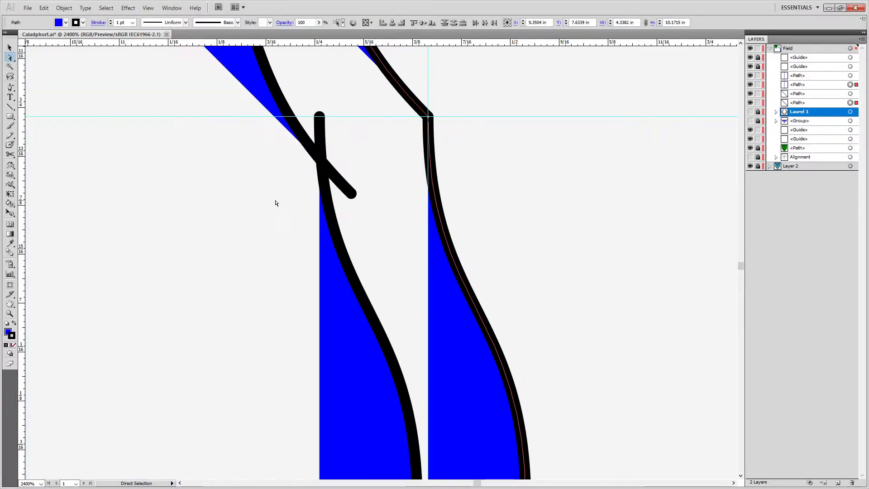
Delete the two alignment guides crossing at the joint of the outer wave lines.
click(823, 57)
shift+click(812, 68)
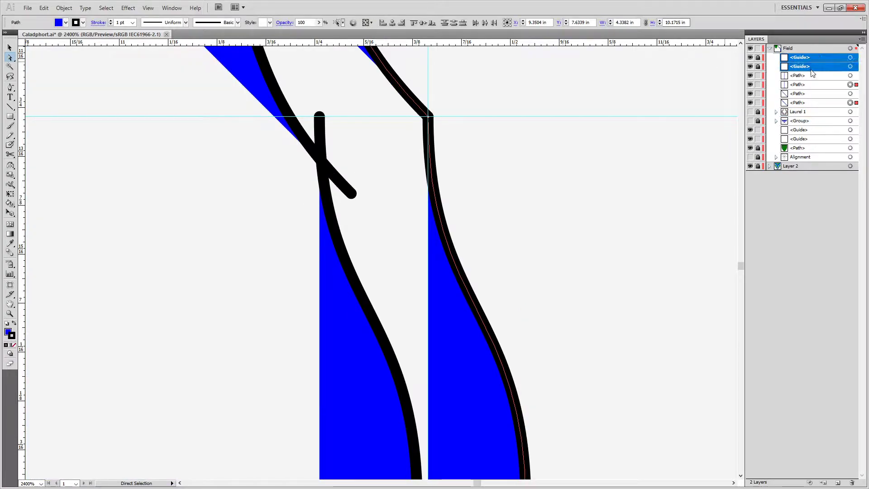
click(851, 484)
Cut the inner vertical wave line where it crosses the inner diagonal line and delete the stub above the crossing.
click(344, 218)
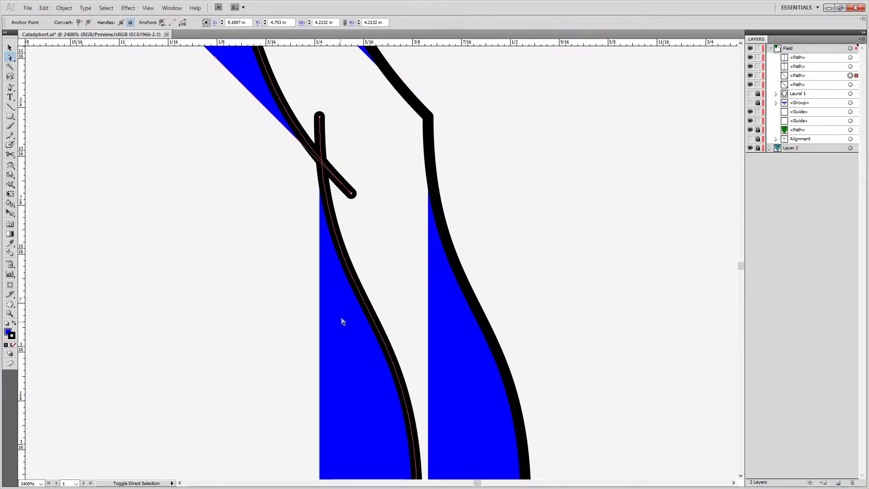
shift+click(335, 226)
scroll(298, 172, up, 3)
key(c)
key(Escape)
key(Escape)
key(c)
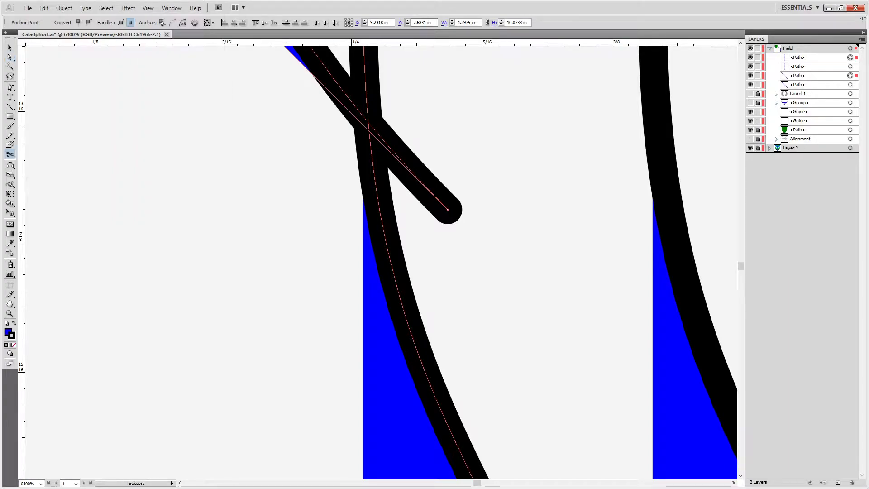
click(368, 121)
key(a)
click(365, 73)
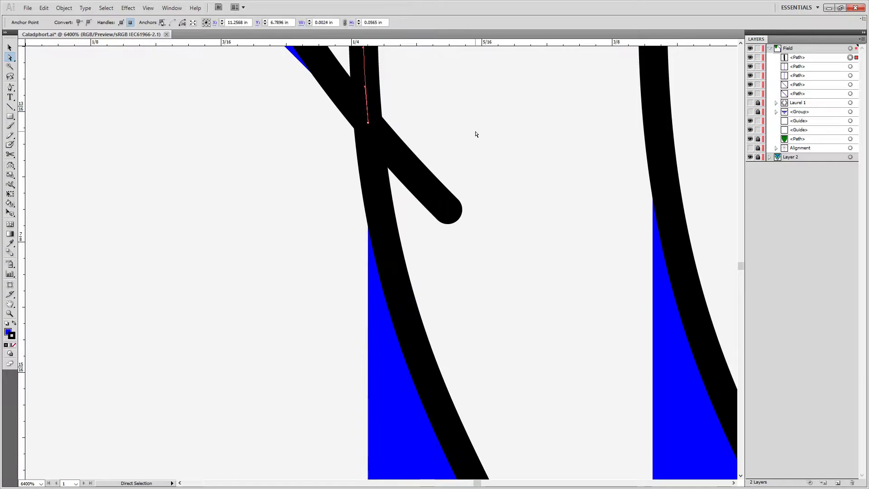
key(Delete)
Cut the inner diagonal wave line at the same crossing and delete its overhanging end.
click(328, 75)
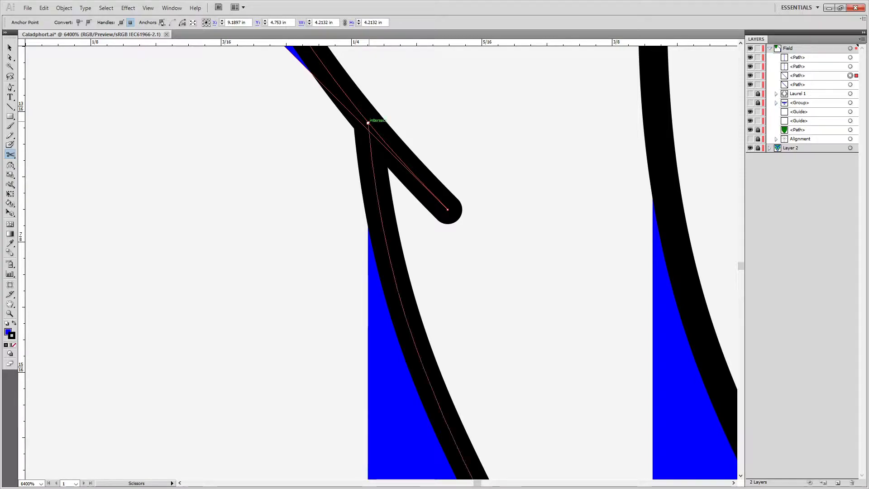
click(368, 122)
key(a)
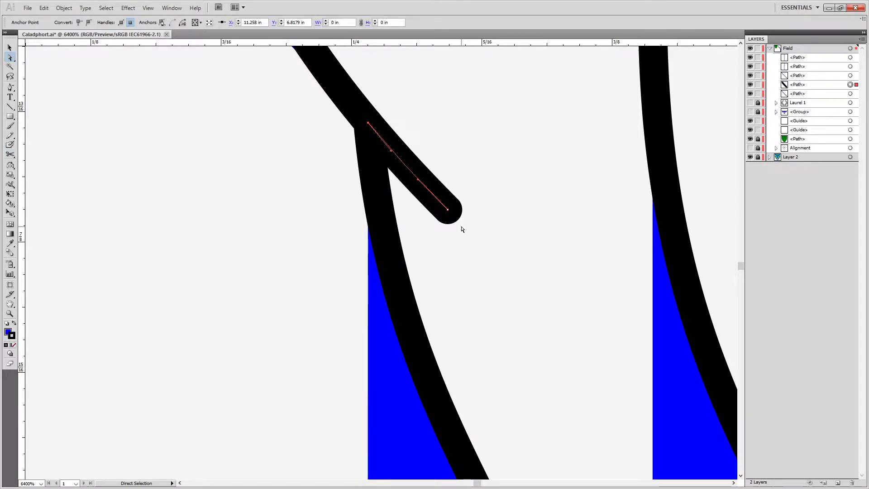
key(Delete)
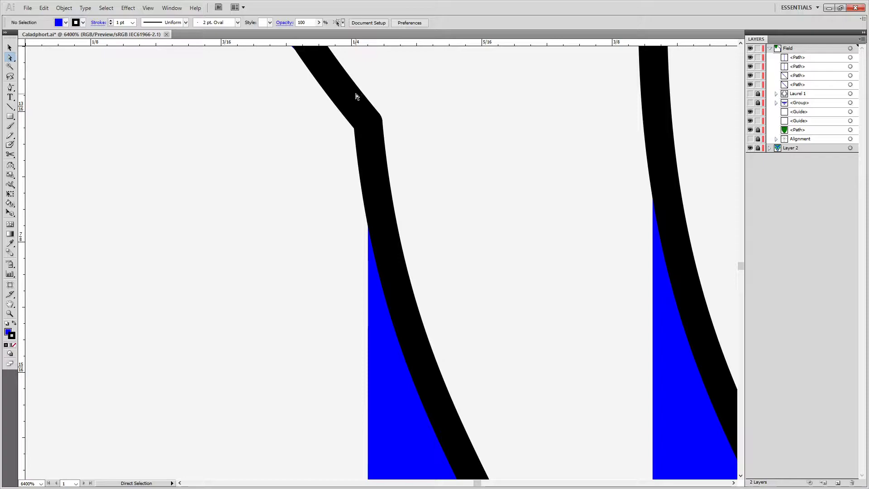
Join the inner diagonal and inner vertical wave lines into one path at their meeting point.
click(368, 122)
mouse_move(368, 122)
mouse_down()
mouse_move(380, 107)
mouse_move(316, 118)
mouse_move(367, 116)
mouse_move(369, 136)
mouse_move(368, 123)
mouse_up()
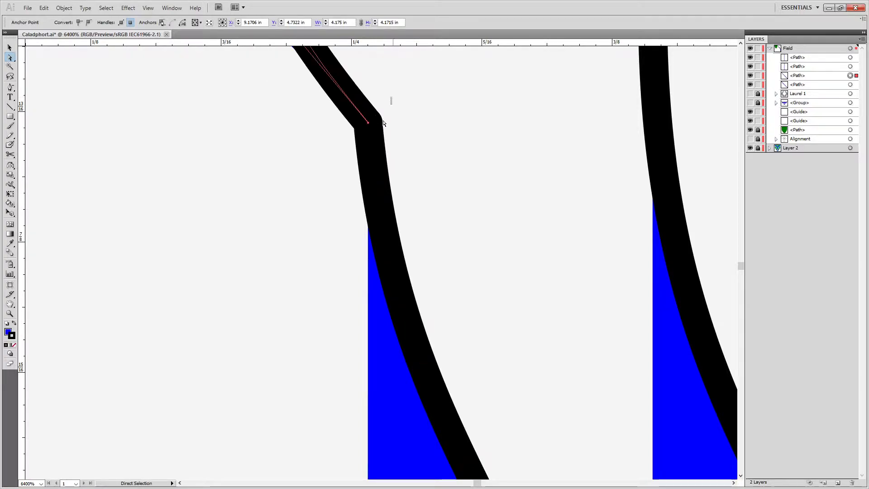
shift+click(362, 147)
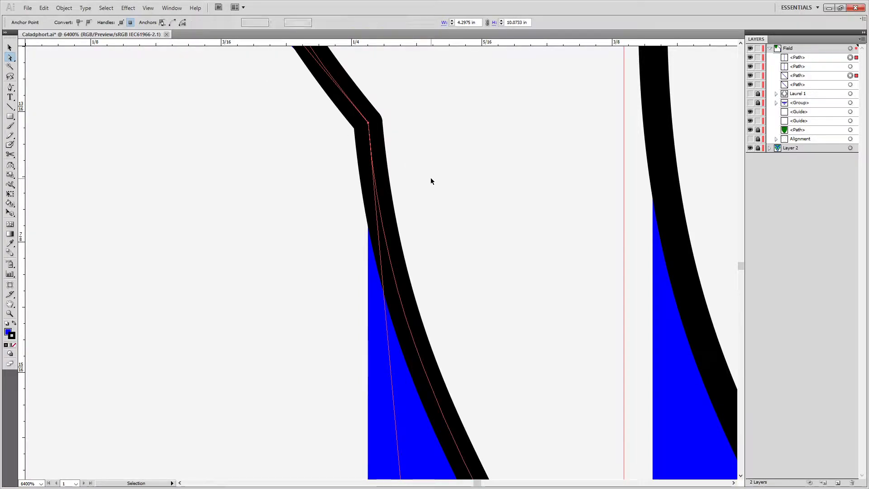
key(ctrl+j)
Join the outer diagonal and outer vertical wave lines at their shared end and select the resulting corner anchor point.
scroll(288, 124, down, 5)
mouse_move(288, 123)
mouse_down()
mouse_move(333, 414)
mouse_move(367, 410)
mouse_up()
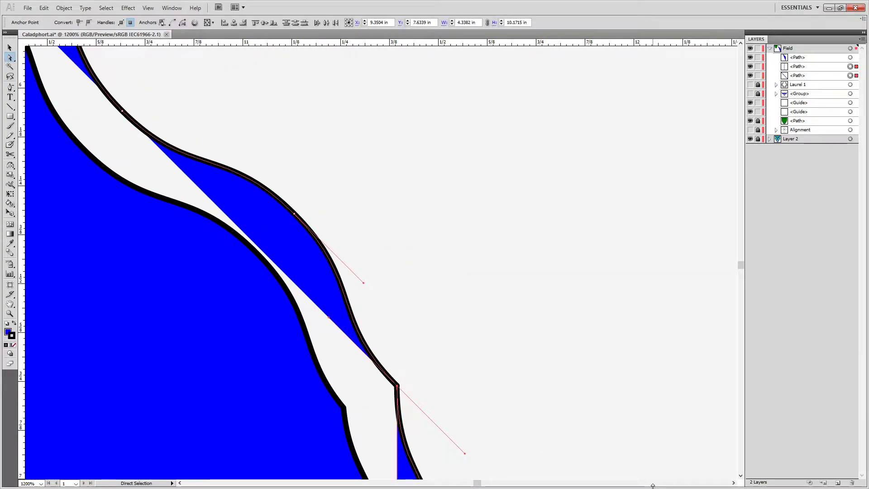
key(ctrl+j)
click(451, 388)
drag(398, 385, 419, 382)
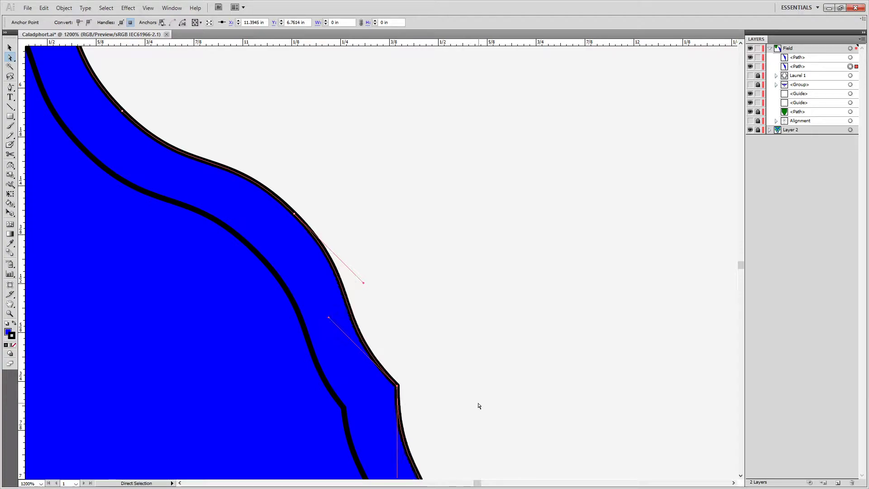
Examine the joined wave outlines and the upper ends of the diagonal lines in relation to the green shield.
scroll(421, 417, down, 7)
scroll(421, 417, down, 5)
scroll(504, 210, up, 3)
scroll(504, 209, left, 2)
scroll(404, 140, up, 6)
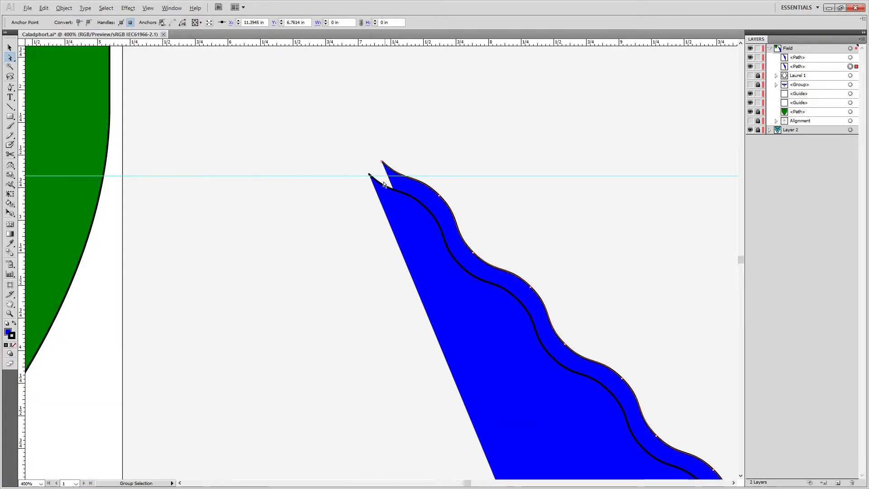
drag(316, 103, 405, 189)
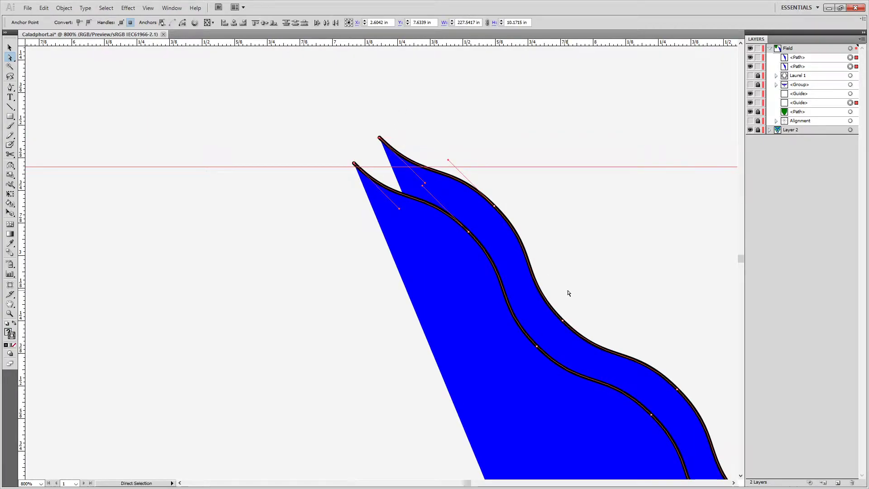
scroll(363, 133, down, 2)
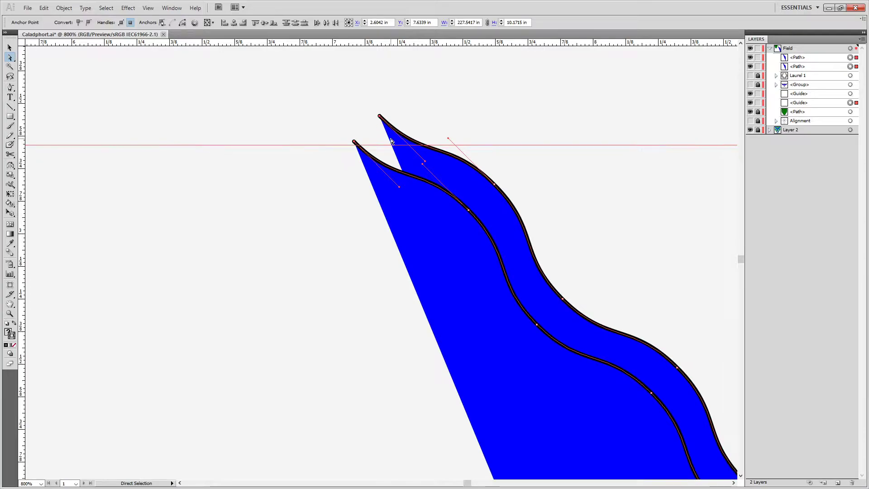
click(324, 111)
drag(379, 151, 419, 103)
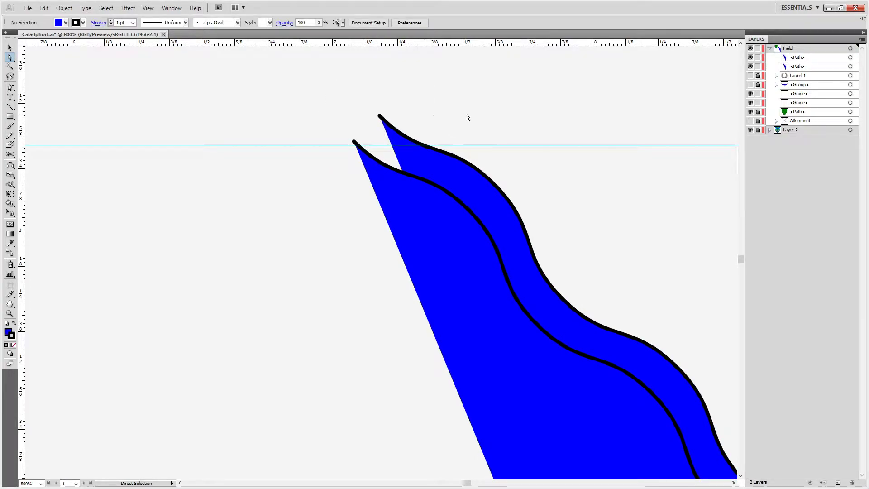
scroll(479, 184, down, 6)
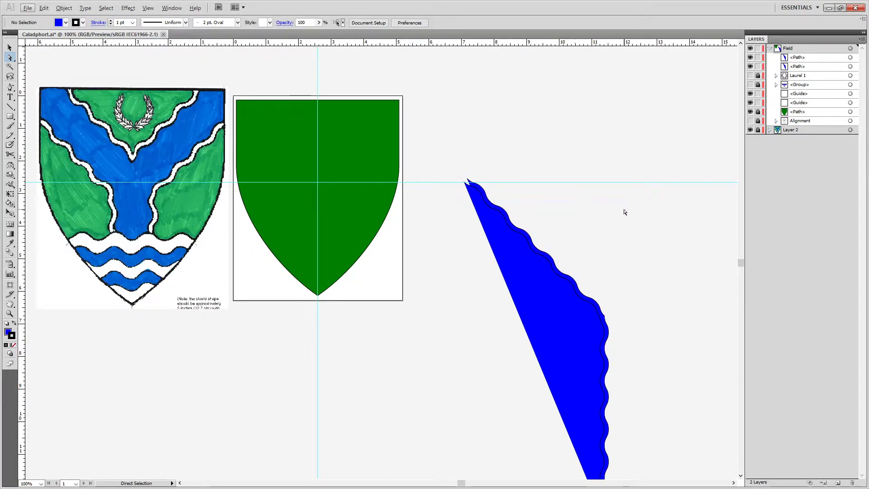
key(space)
drag(547, 218, 520, 268)
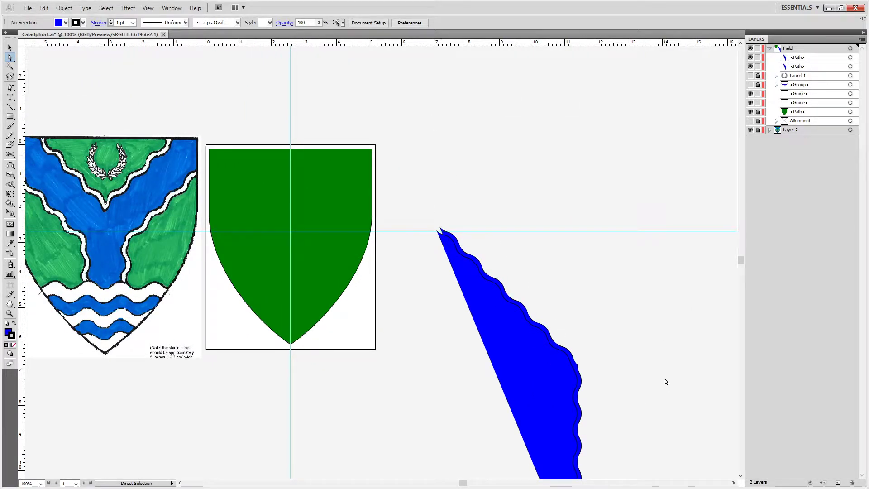
Undo the joins and cuts of the wave lines, back to the uncut inner diagonal and vertical lines crossing each other.
key(ctrl+z)
key(ctrl+z)
key(ctrl+z)
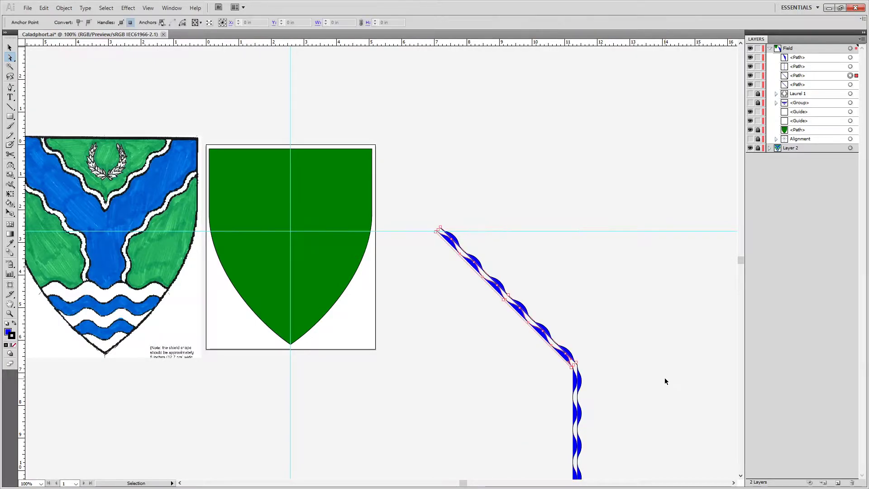
key(ctrl+z)
key(ctrl+z)
key(ctrl+z)
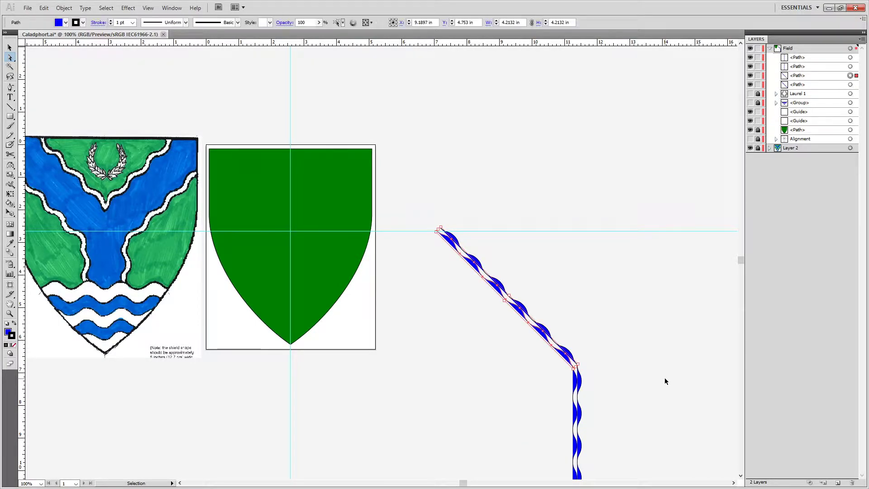
key(ctrl+z)
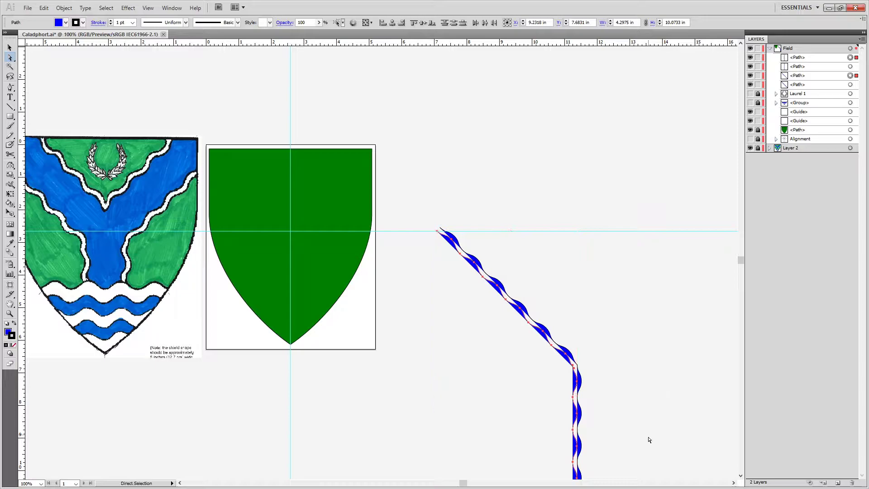
Select both diagonal wave lines and duplicate them straight upward, about 0.83 in above the originals.
scroll(591, 376, up, 7)
scroll(428, 176, up, 3)
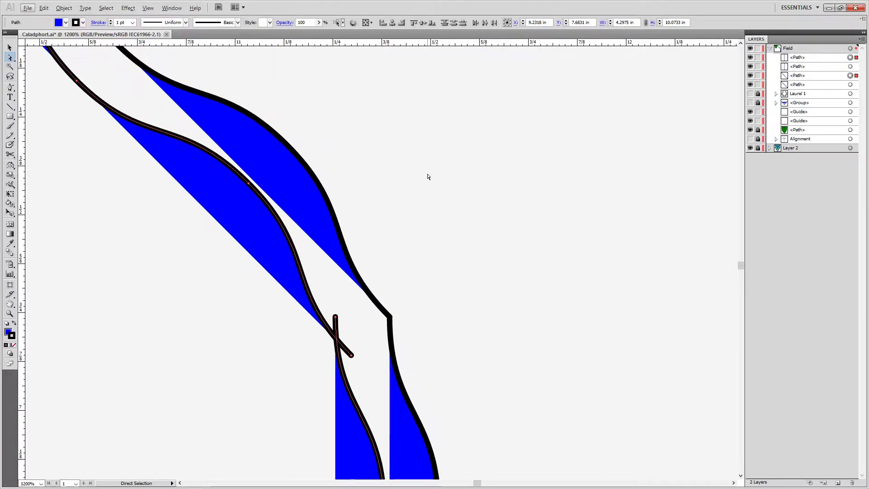
key(v)
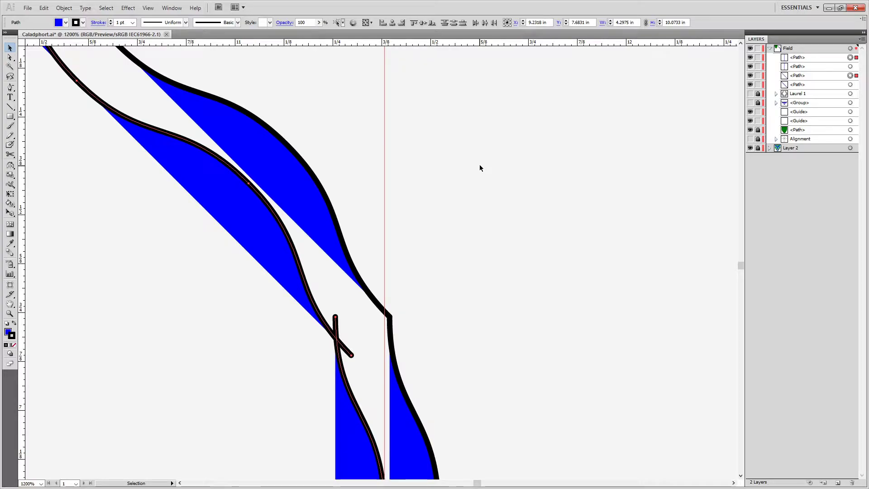
drag(455, 166, 97, 274)
scroll(411, 78, down, 6)
scroll(489, 467, up, 5)
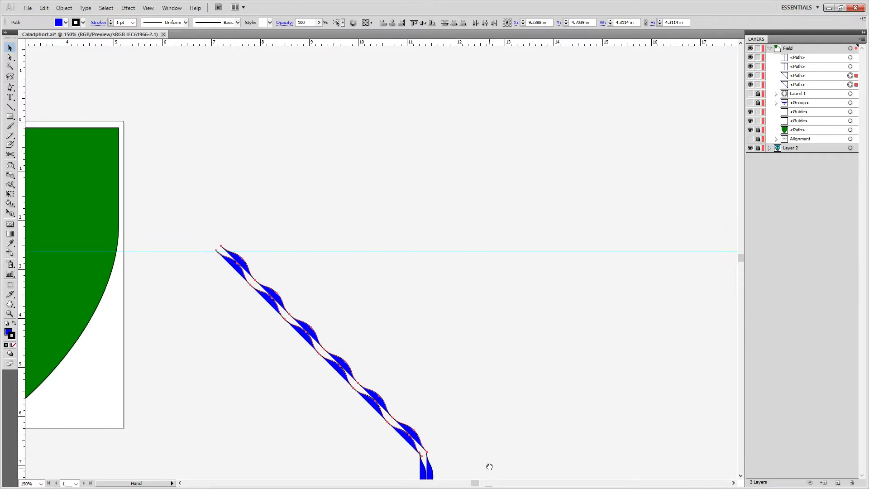
scroll(469, 401, down, 2)
key(alt+shift+Up)
key(shift+Up)
key(shift+Up)
key(shift+Up)
key(shift+Up)
key(shift+Up)
key(shift+Up)
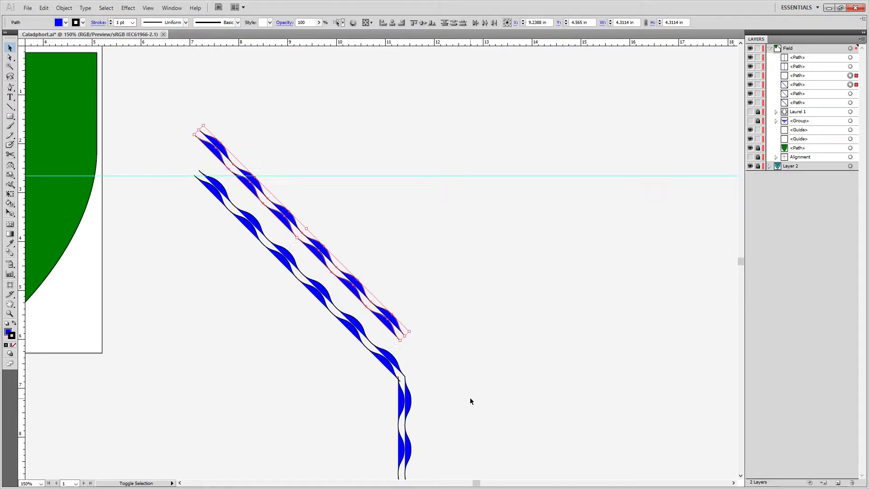
Shift the duplicated diagonal pair right and slightly down, to about X 9.93 in and Y 4.01 in, parallel to the originals.
key(shift+Right)
key(shift+Right)
key(shift+Right)
key(shift+Right)
key(shift+Right)
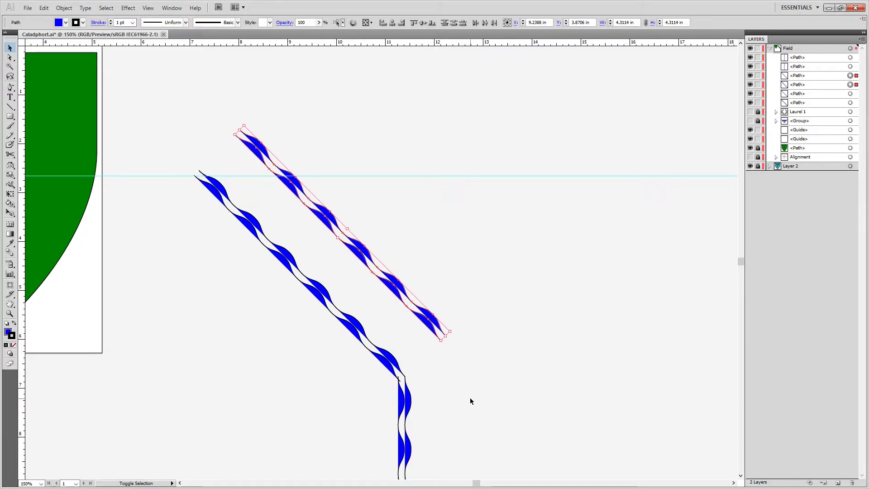
key(shift+Left)
key(shift+Left)
key(shift+Left)
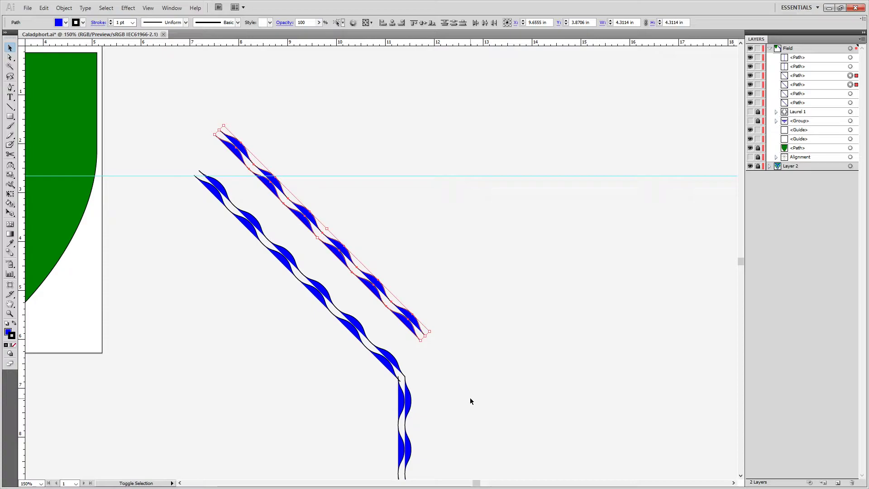
key(shift+Right)
key(shift+Down)
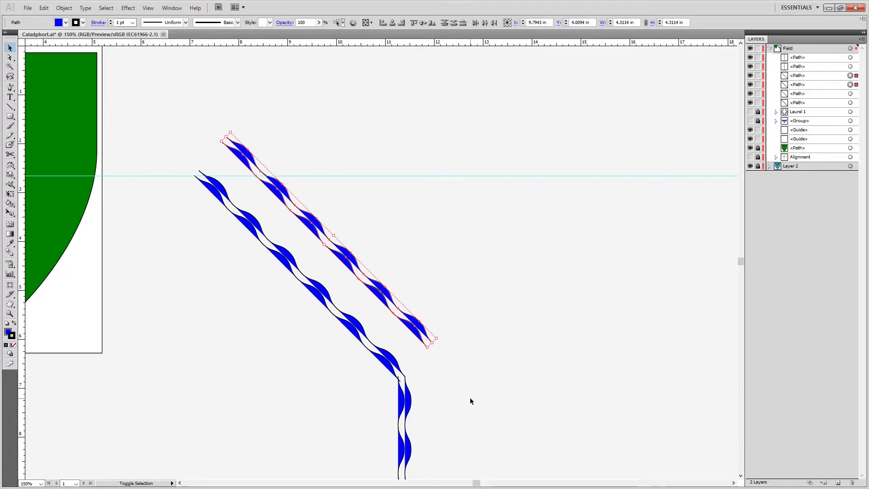
key(shift+Right)
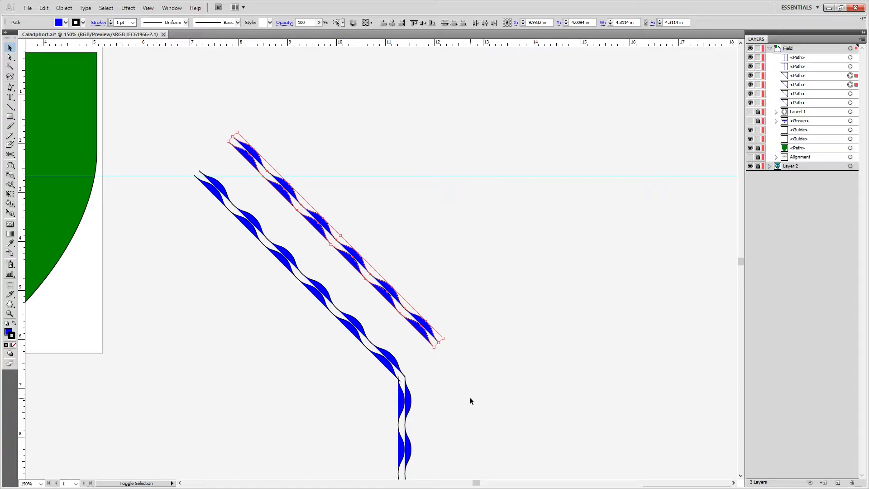
key(shift+Left)
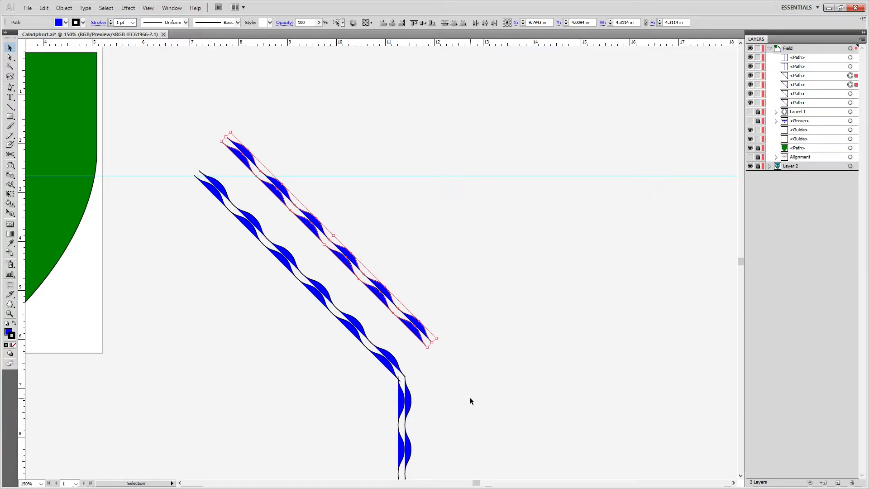
key(alt)
scroll(322, 459, up, 3)
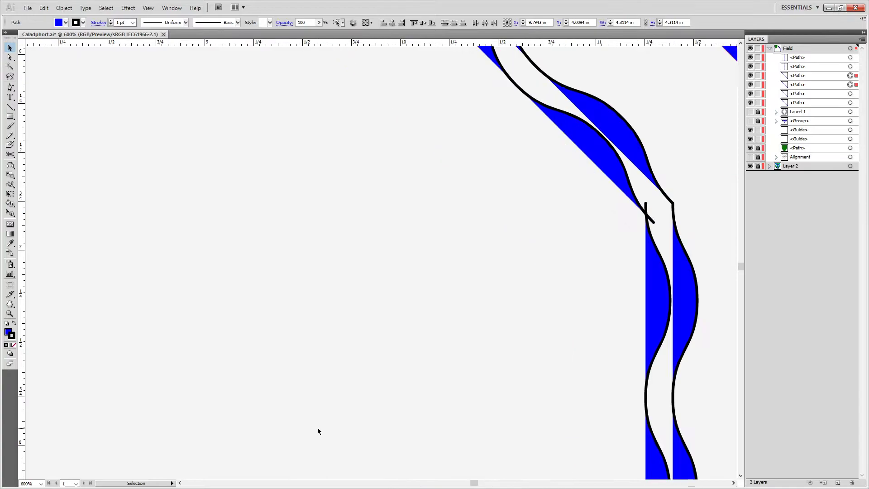
scroll(556, 364, down, 1)
scroll(605, 250, up, 1)
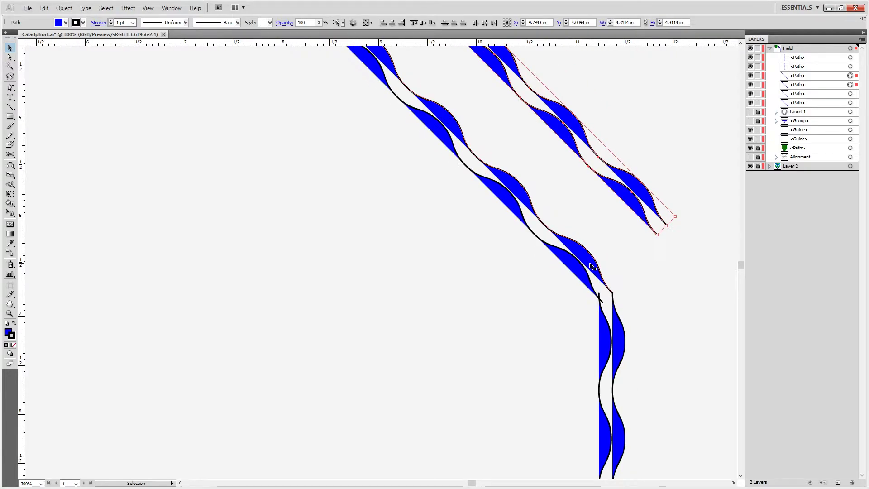
key(shift+Right)
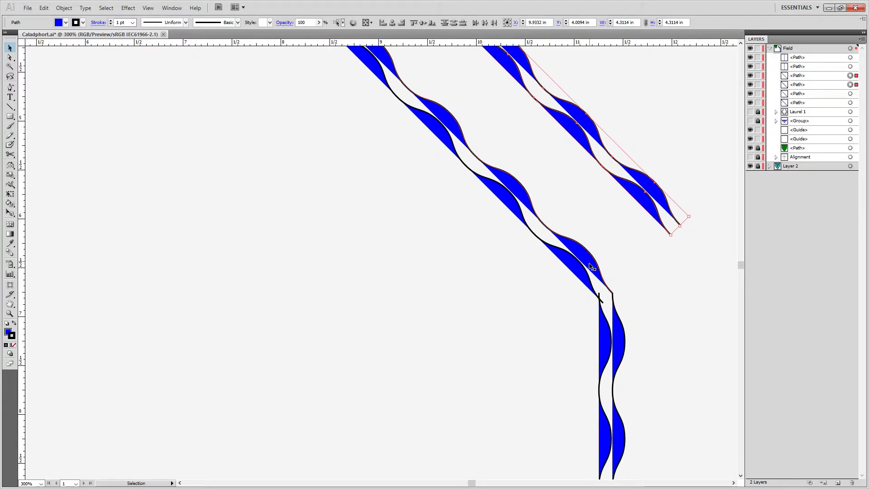
Split the inner vertical wave line at its crossing with the original inner diagonal and delete the pieces above the crossing.
alt+scroll(582, 291, up, 6)
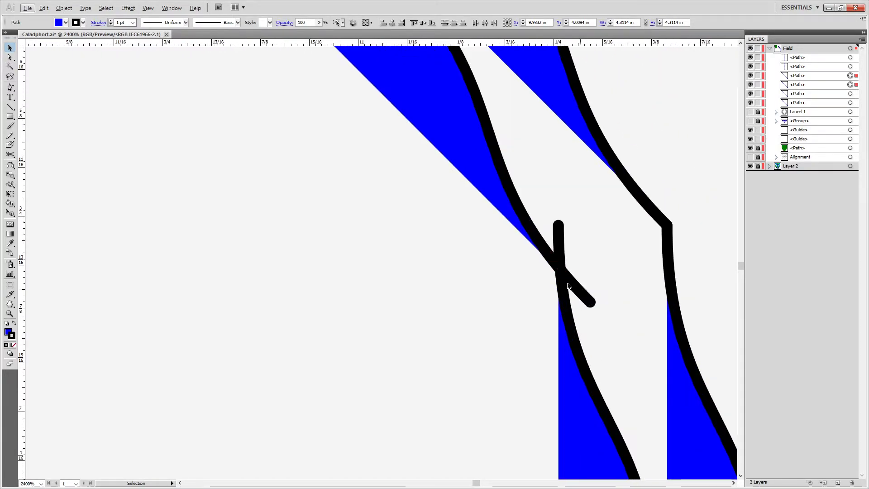
click(570, 394)
key(c)
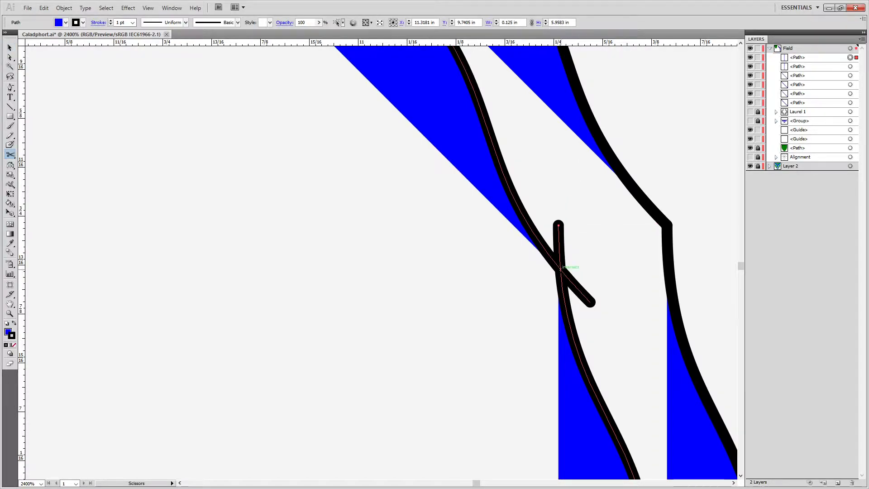
click(560, 269)
click(559, 245)
key(Delete)
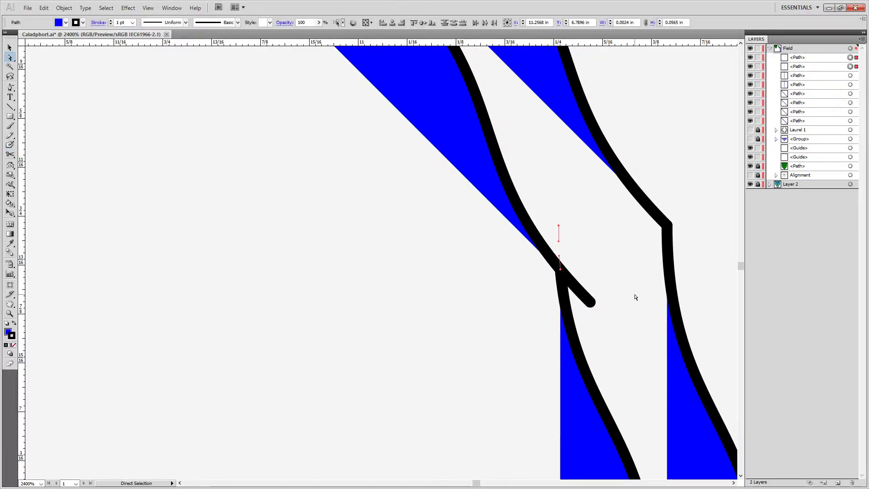
key(Delete)
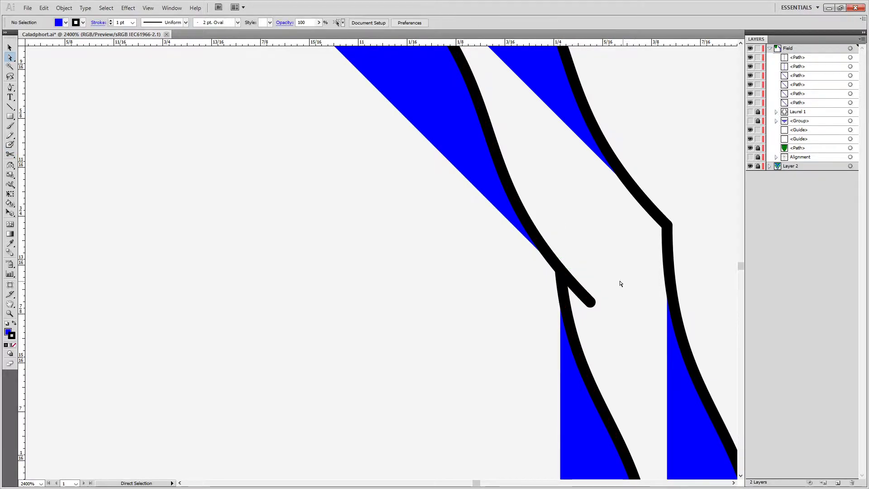
Split the original inner diagonal wave line at the same crossing and delete its overhanging end.
click(489, 179)
key(c)
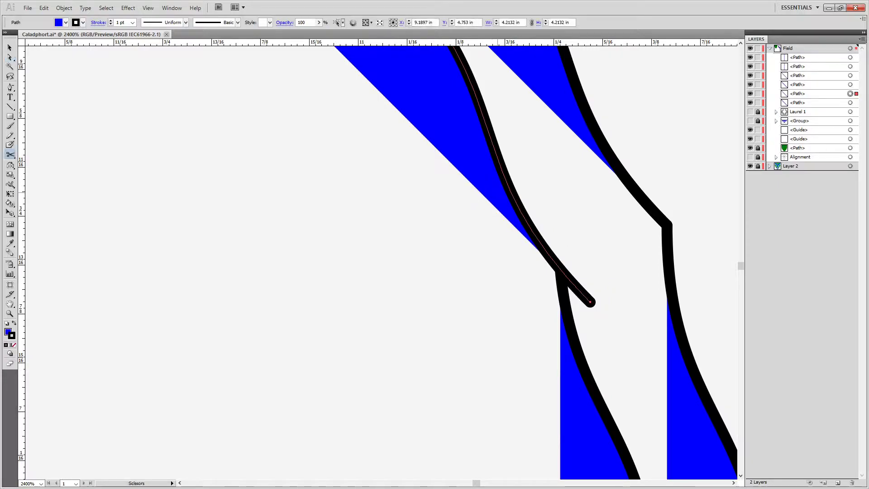
click(560, 268)
key(Delete)
Join the trimmed inner diagonal and inner vertical wave lines into one path at their shared endpoint.
key(a)
click(562, 269)
mouse_move(561, 271)
mouse_down()
mouse_move(560, 229)
mouse_move(565, 285)
mouse_move(551, 285)
mouse_move(594, 234)
mouse_move(582, 270)
mouse_move(562, 287)
mouse_move(560, 270)
mouse_up()
key(ctrl+z)
click(561, 270)
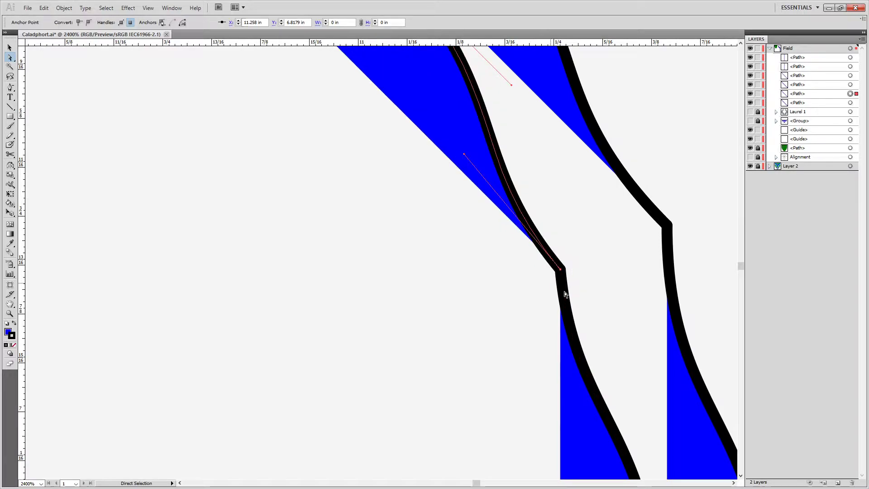
key(ctrl+z)
key(ctrl+z)
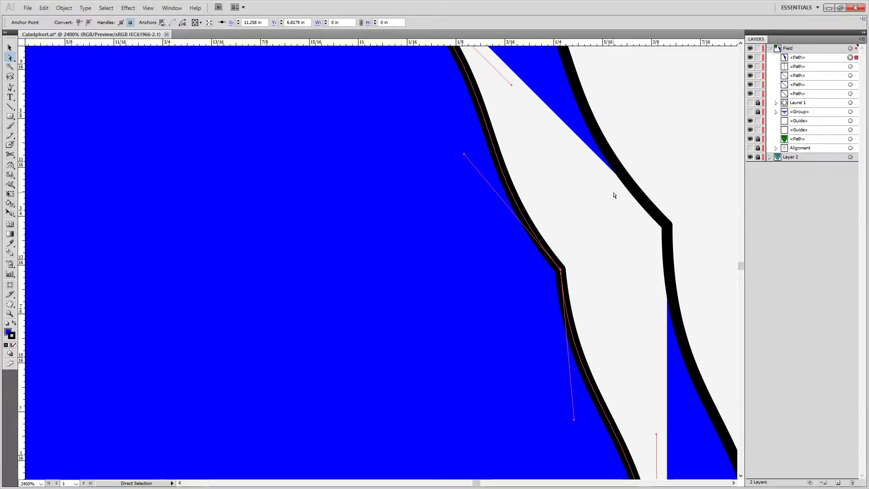
Join the original outer diagonal and outer vertical wave lines into one path at their corner.
click(657, 237)
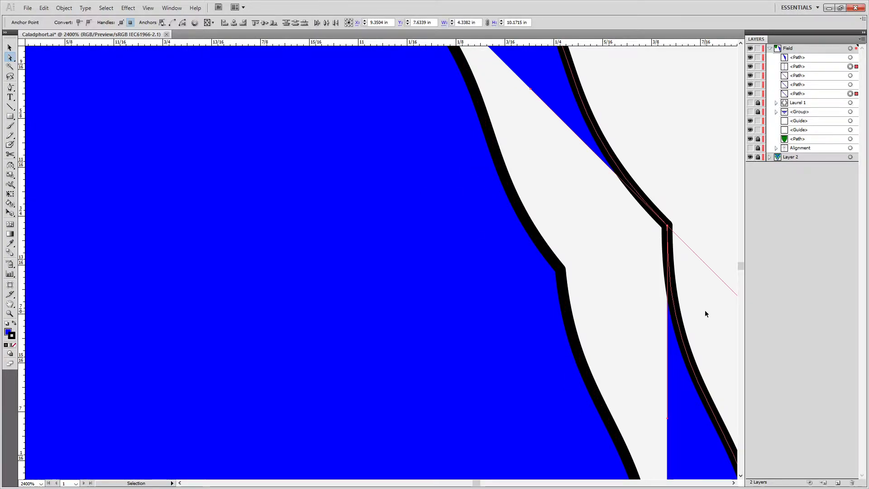
key(Delete)
alt+scroll(480, 222, down, 5)
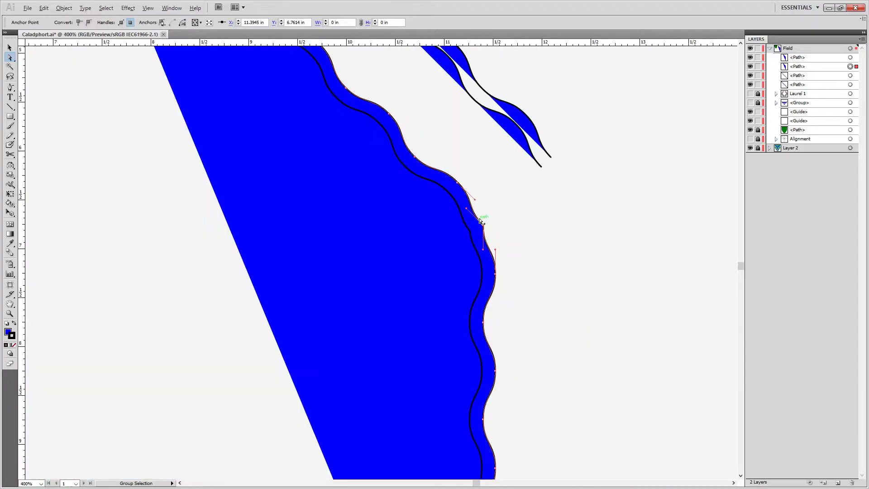
Join the upper end of the outer original path to the upper end of the nearer duplicated diagonal wave line.
alt+scroll(407, 407, down, 1)
drag(478, 254, 588, 470)
drag(210, 218, 307, 296)
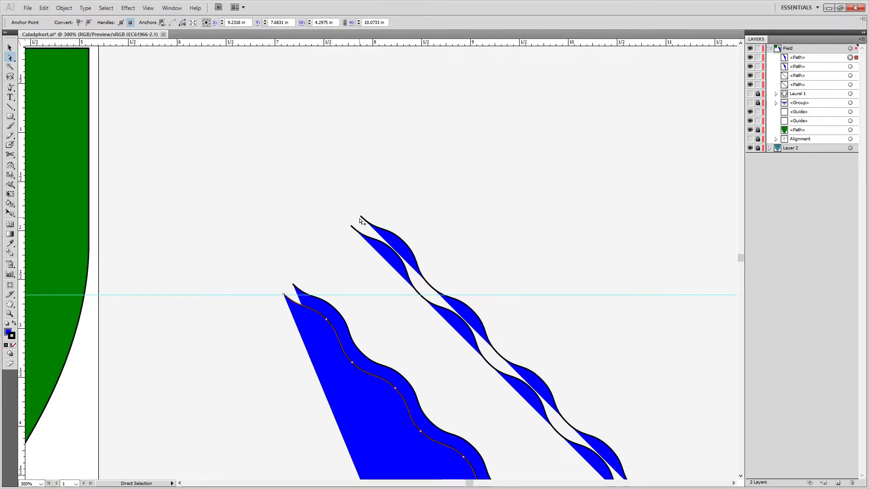
click(293, 285)
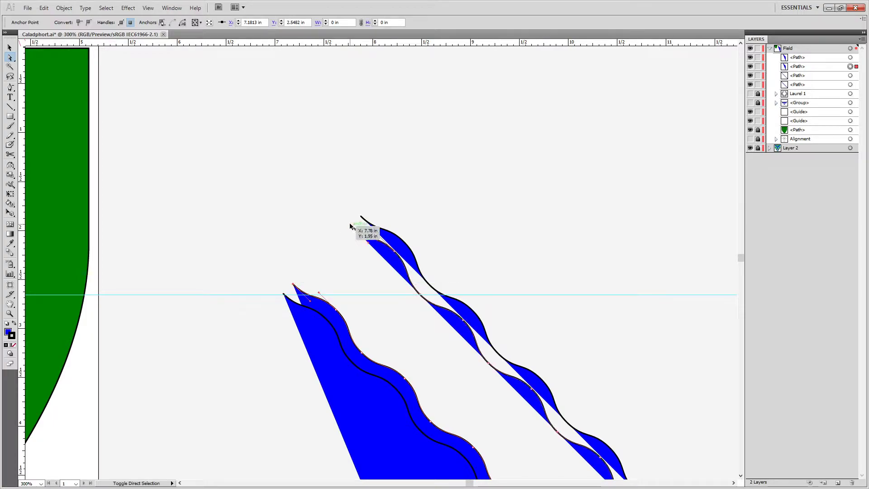
shift+click(352, 228)
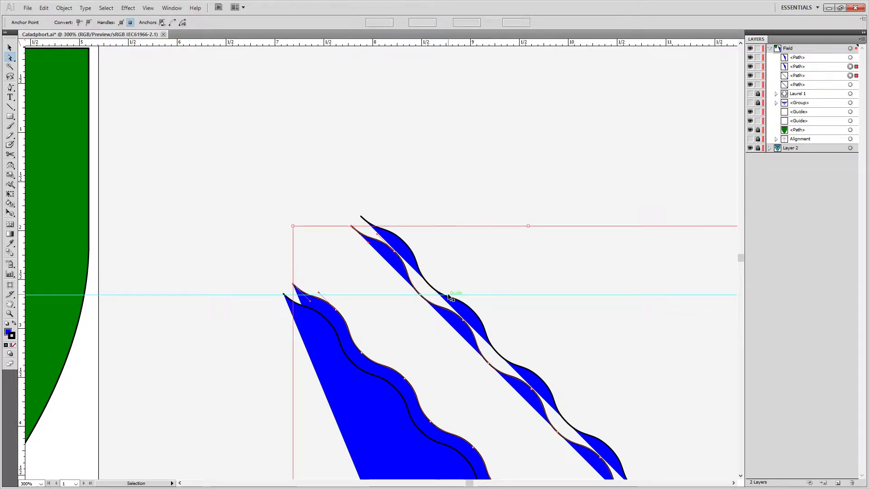
key(ctrl+j)
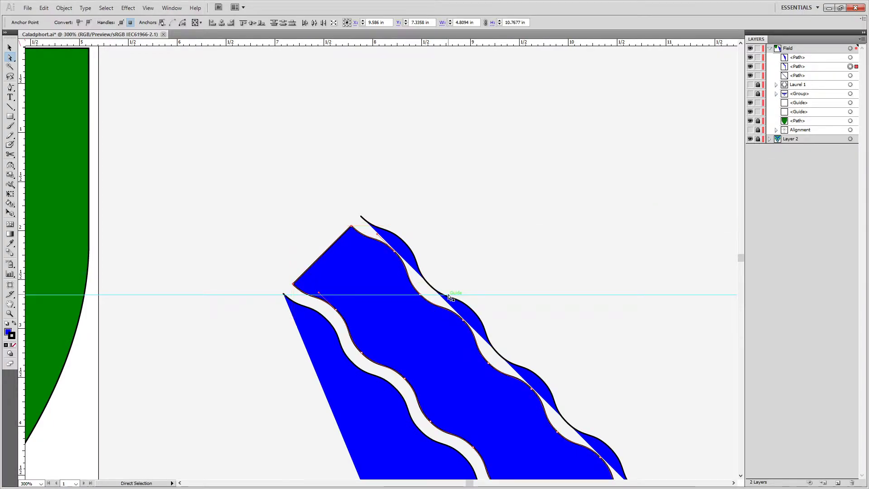
Join the upper ends of the two outermost diagonal wave paths into one path.
click(361, 216)
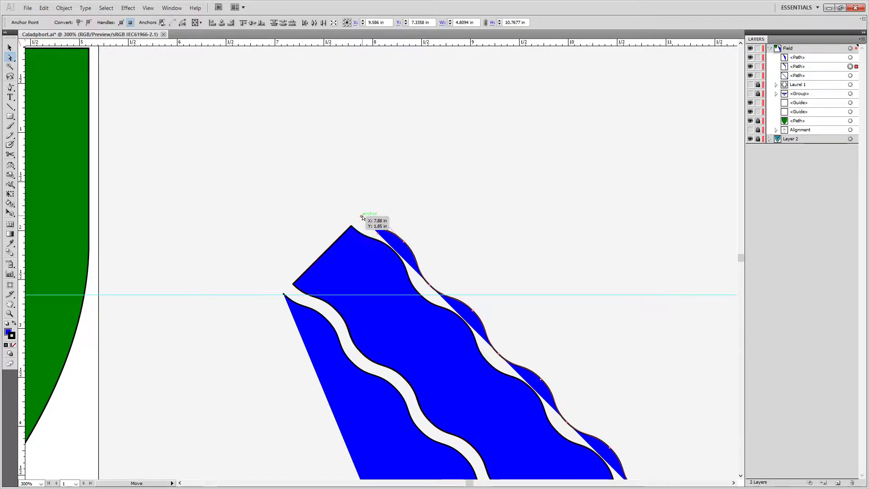
shift+click(291, 296)
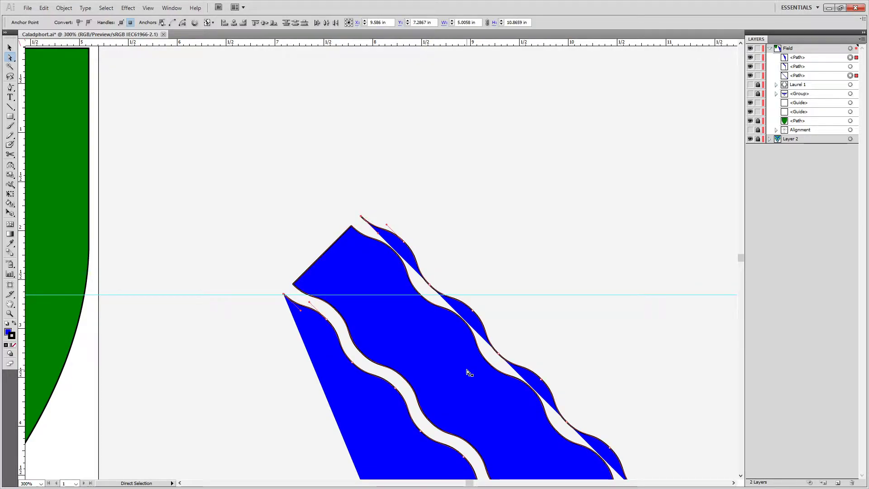
key(ctrl+j)
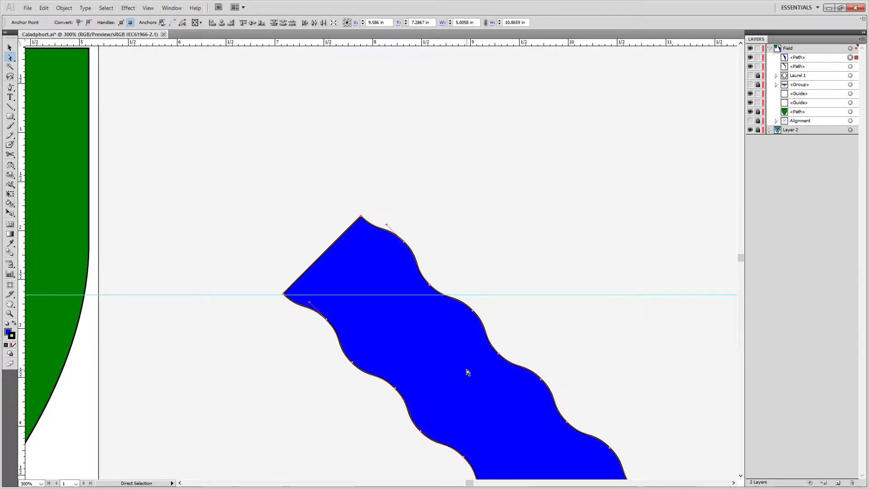
Stack the wider joined wave path beneath the narrower one and select it.
click(801, 62)
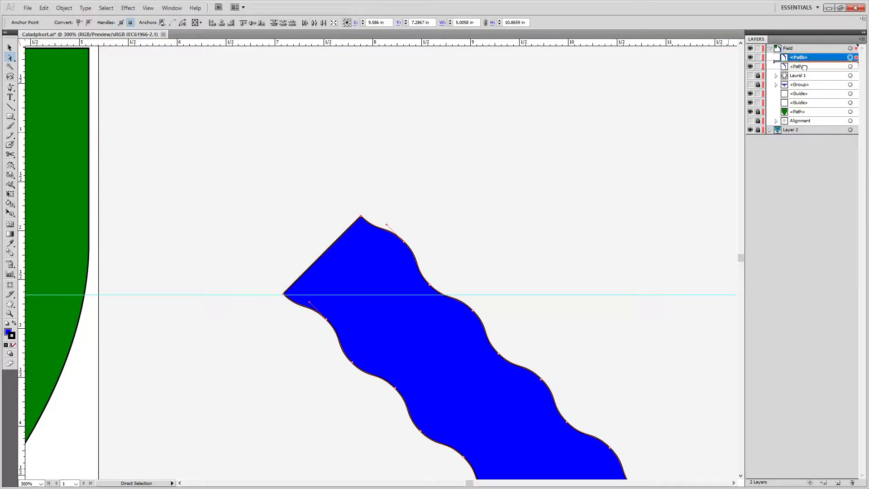
click(850, 66)
drag(646, 186, 497, 21)
drag(547, 249, 467, 120)
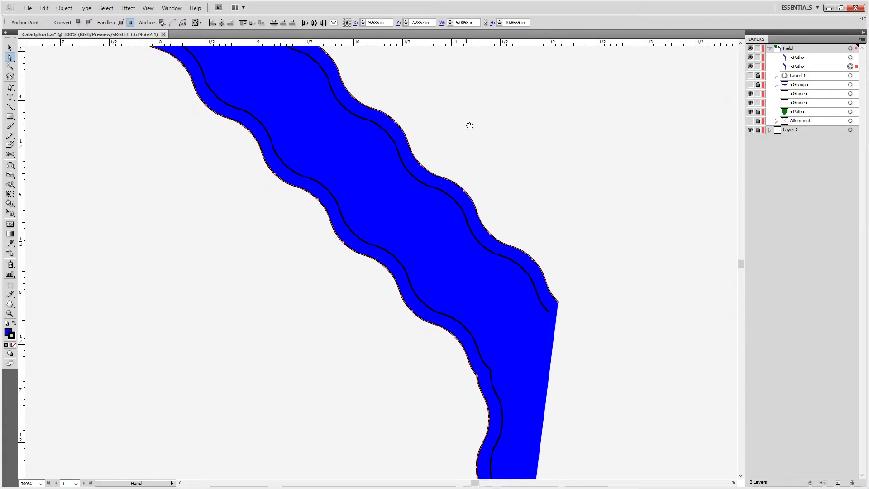
drag(554, 207, 519, 179)
drag(566, 326, 543, 287)
mouse_move(583, 433)
mouse_down()
mouse_move(524, 153)
mouse_move(529, 130)
mouse_move(516, 444)
mouse_up()
drag(520, 355, 520, 378)
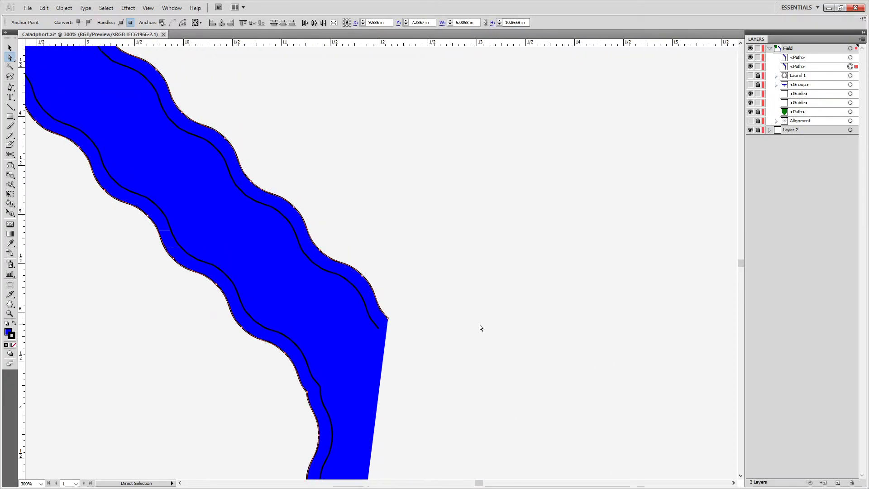
Duplicate both joined wave paths to the right and reflect the copy across the vertical axis.
key(v)
drag(537, 210, 205, 395)
drag(317, 365, 552, 363)
click(64, 8)
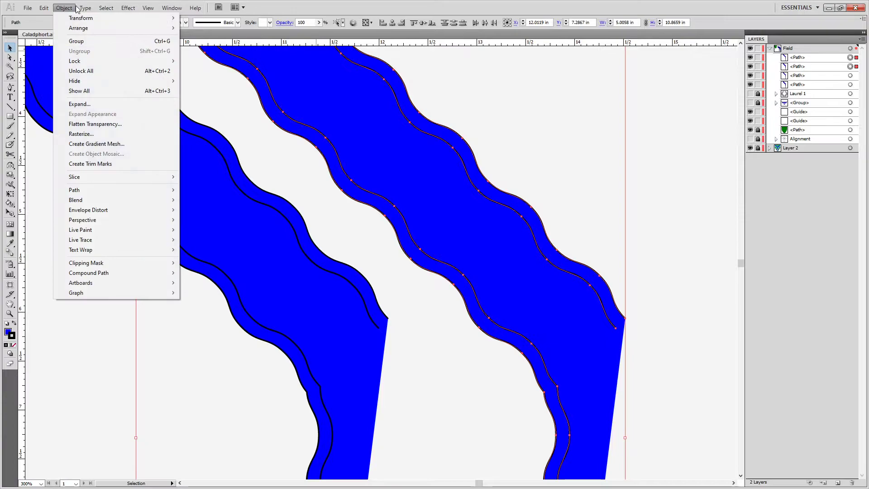
mouse_move(76, 20)
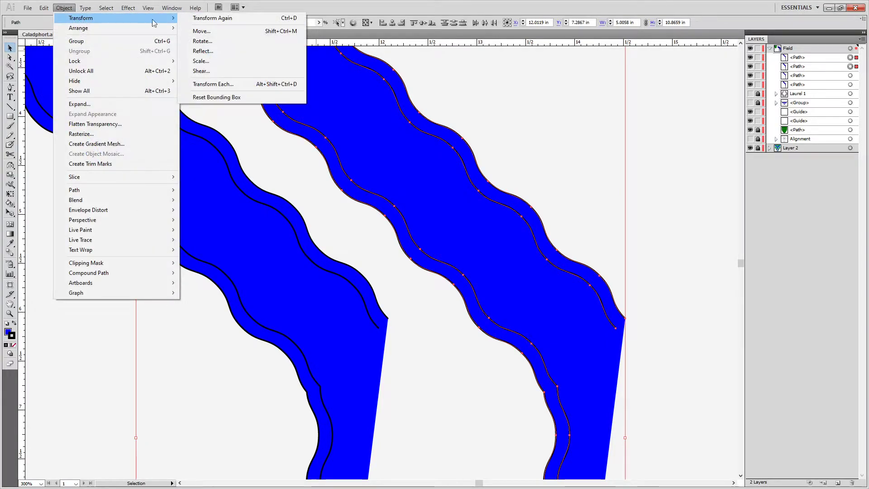
click(203, 50)
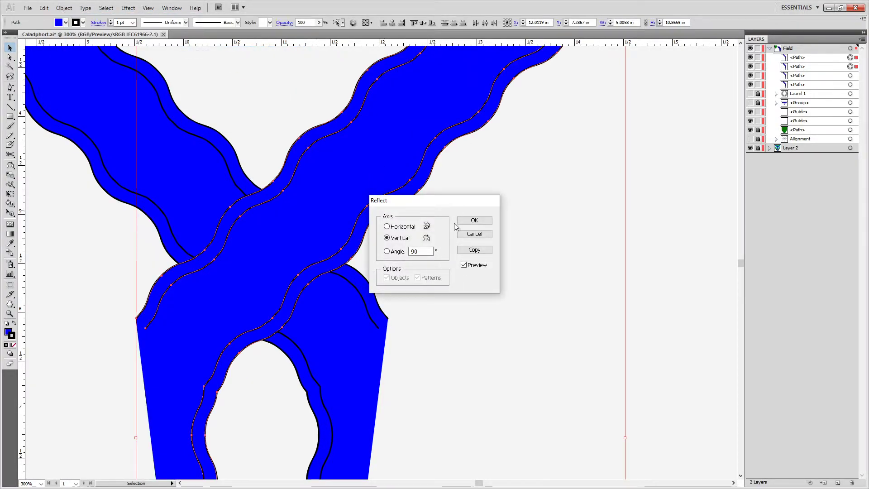
click(473, 220)
click(539, 266)
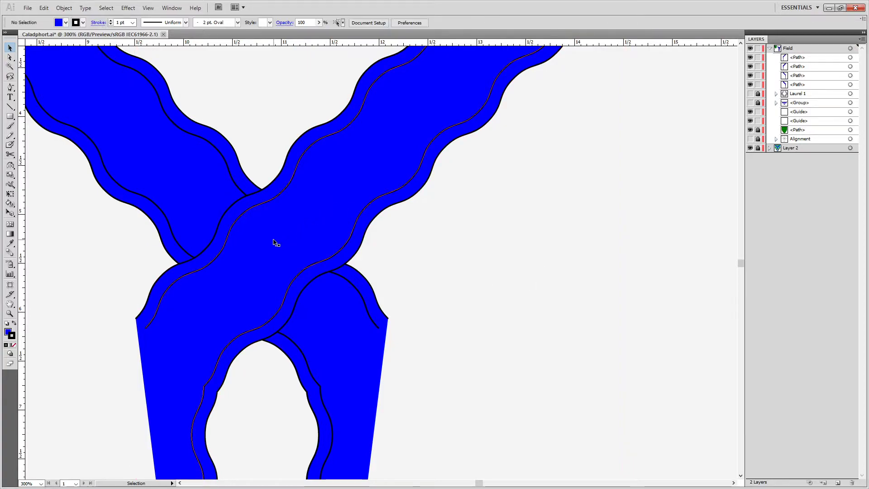
Move the mirrored pair of wave paths to the right, leaving a gap between the two halves.
mouse_move(271, 98)
mouse_down()
mouse_move(473, 226)
mouse_move(536, 168)
mouse_up()
mouse_move(180, 296)
mouse_down()
mouse_move(562, 287)
mouse_move(527, 295)
mouse_up()
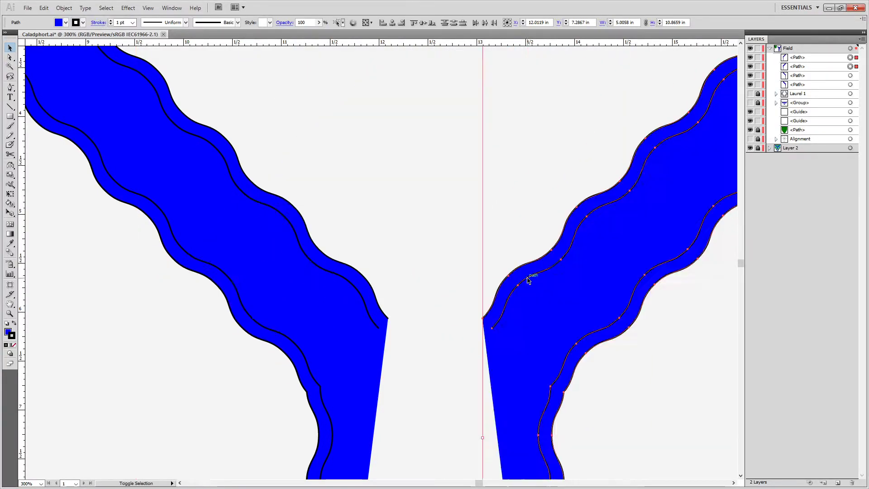
click(605, 410)
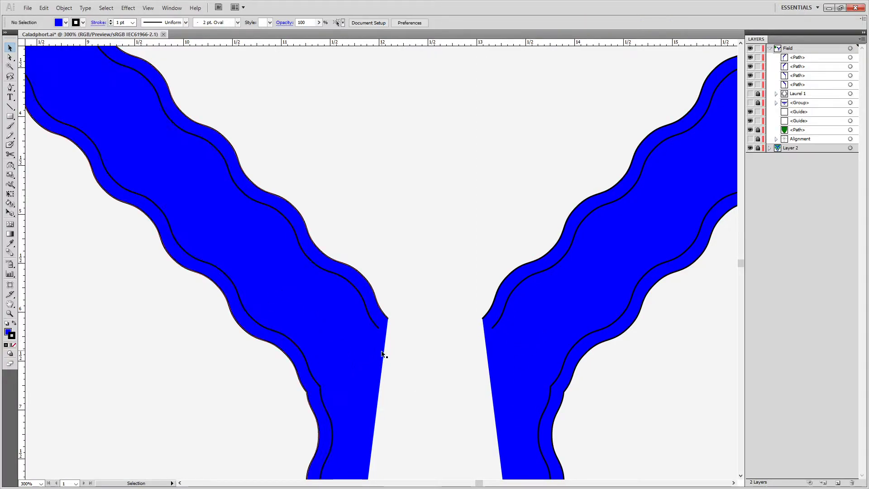
Fill the wider outer wave paths of both halves with white.
click(372, 304)
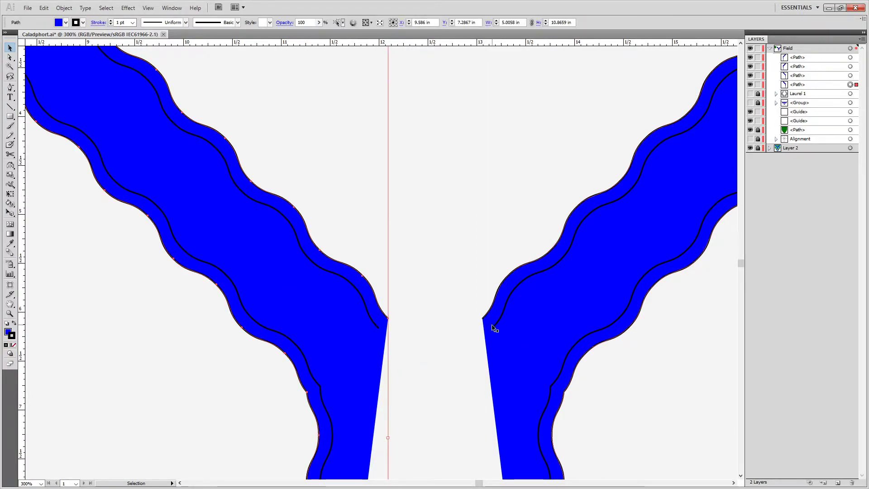
shift+click(499, 313)
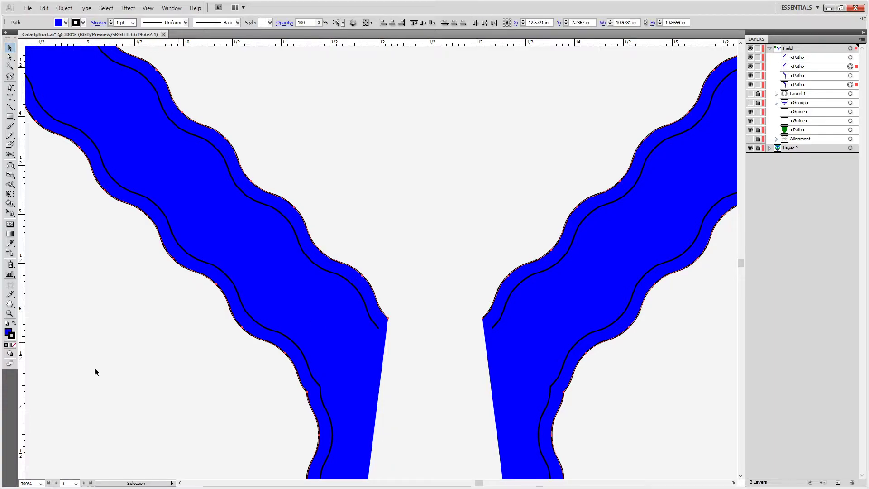
double_click(8, 333)
drag(320, 232, 321, 181)
click(529, 194)
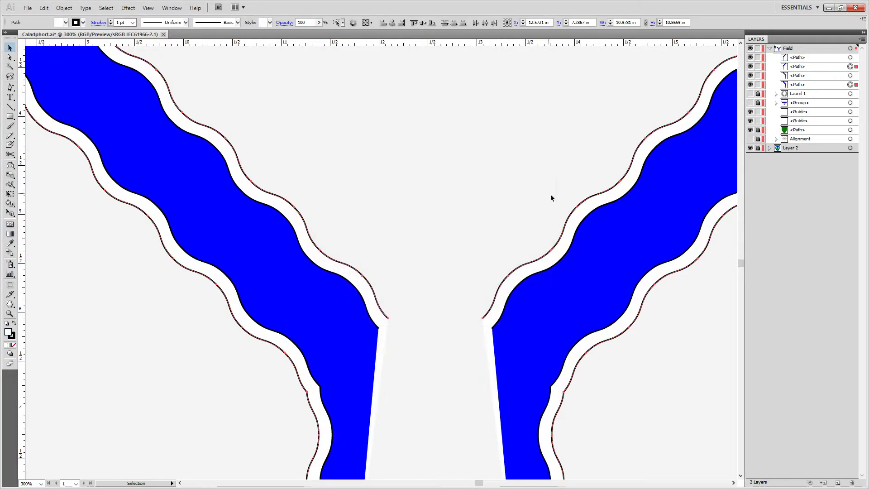
click(651, 348)
Place a vertical guide through the lower end of the left half's inner blue diagonal, at X 11.99 in.
key(ctrl+1)
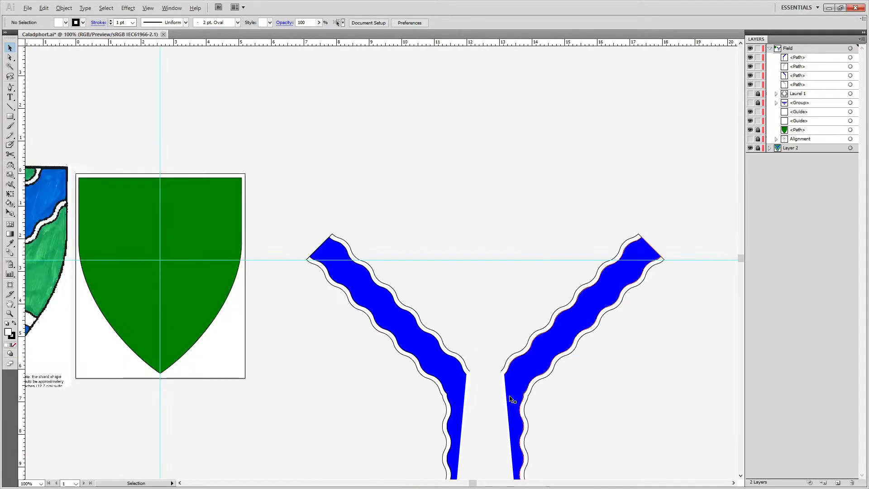
scroll(511, 399, down, 2)
drag(512, 399, 474, 298)
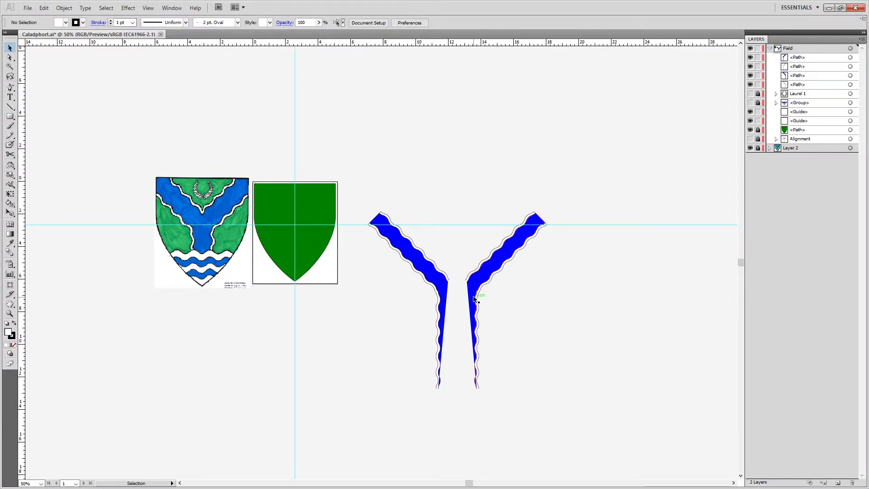
scroll(465, 223, up, 6)
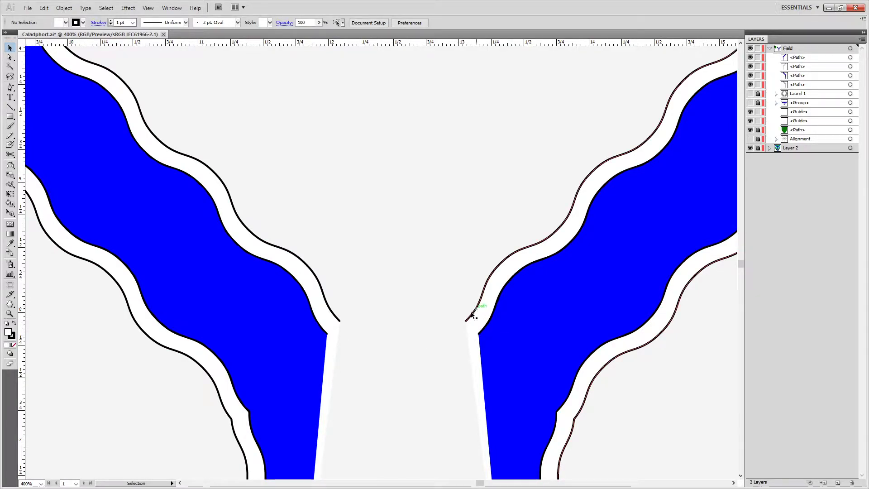
key(a)
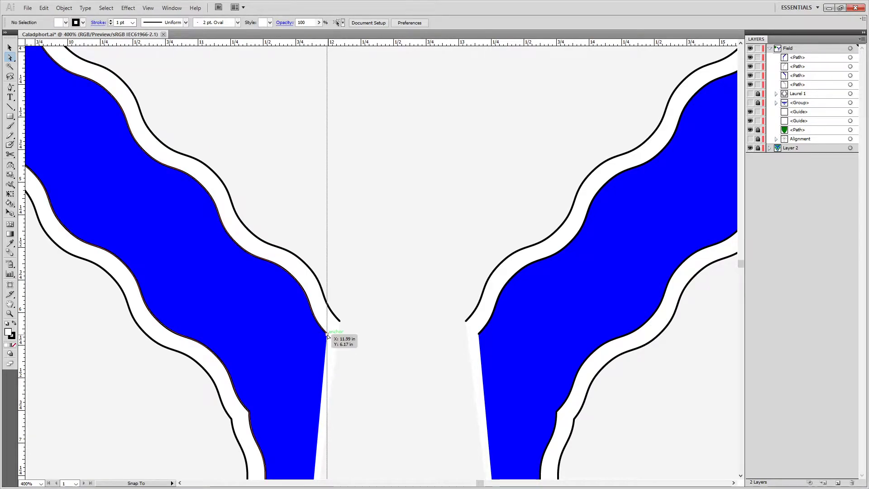
drag(327, 335, 327, 336)
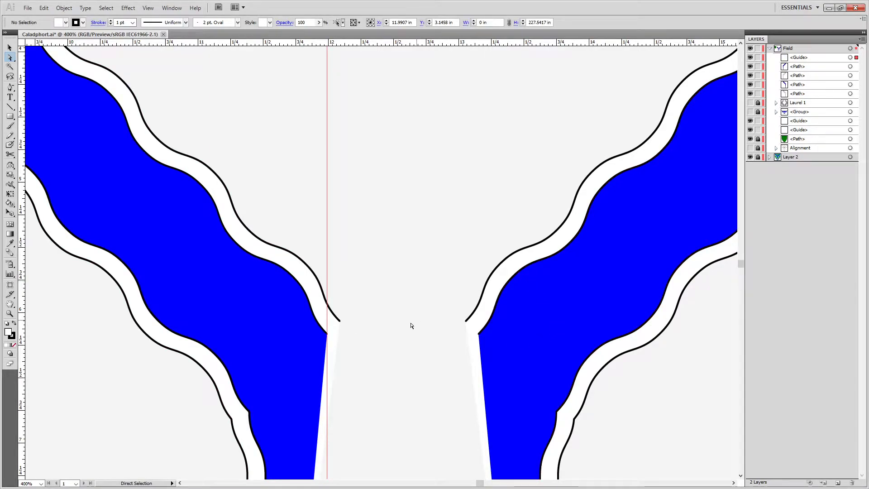
Move the mirrored half left so its inner blue diagonal's endpoint meets the left half's endpoint on the guide.
key(v)
drag(474, 261, 636, 431)
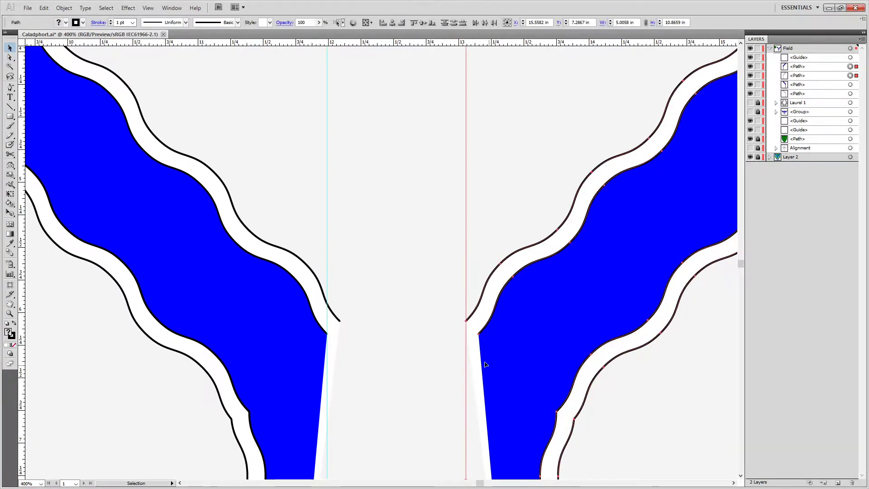
key(a)
drag(479, 336, 328, 335)
scroll(334, 340, down, 5)
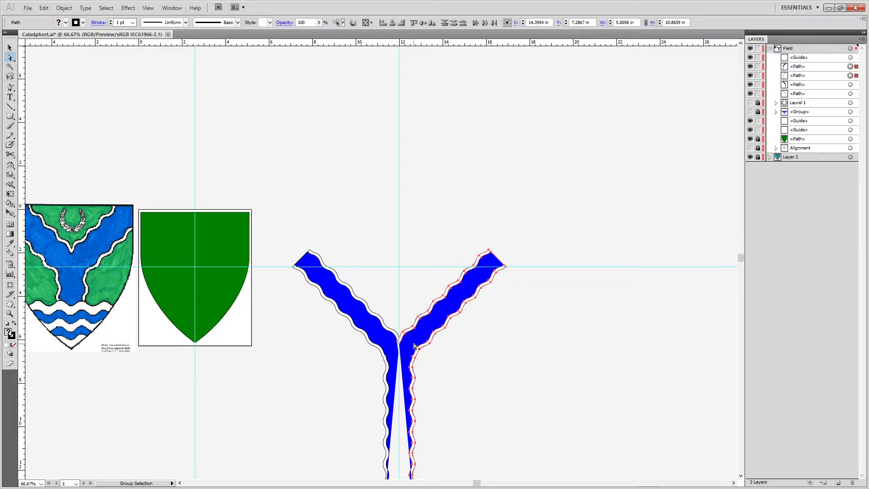
scroll(413, 346, up, 6)
click(311, 182)
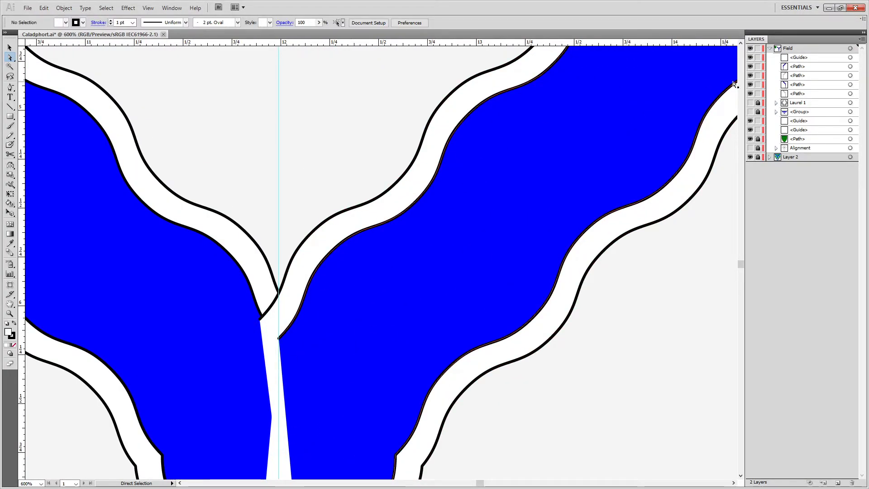
Stack the mirrored white path beneath both blue paths and hide the two white paths.
drag(795, 75, 786, 109)
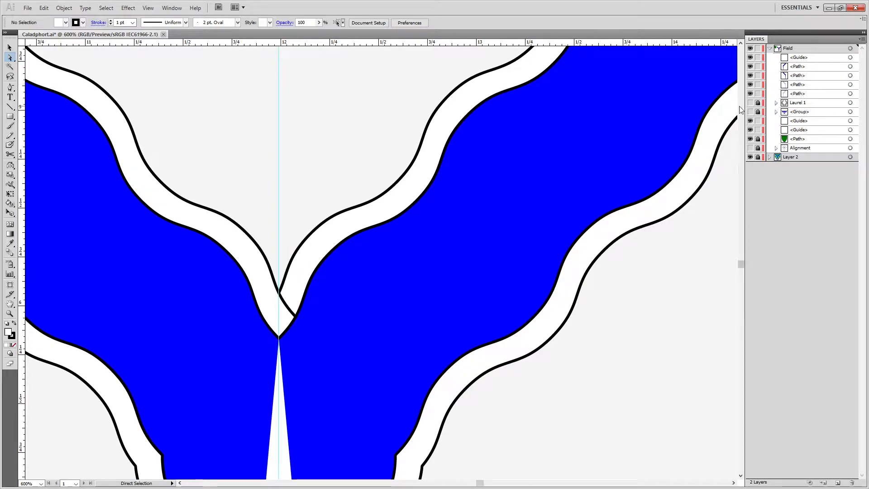
click(749, 86)
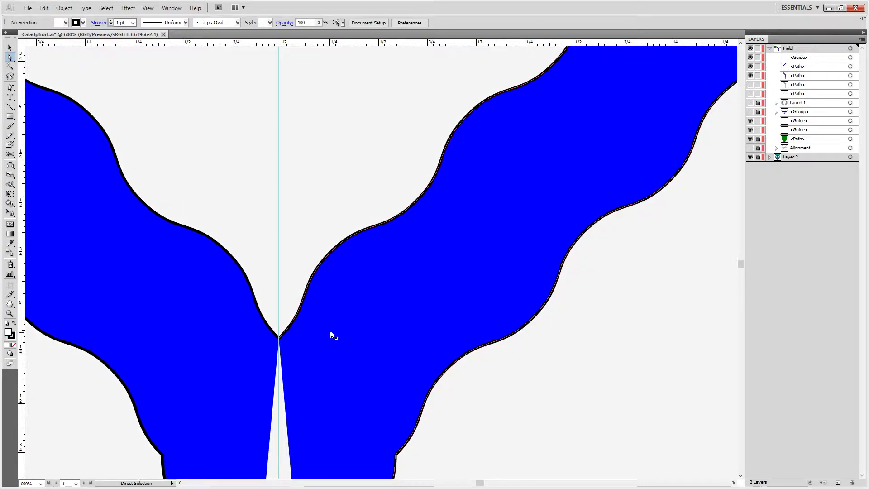
Delete the new vertical guide and join the two blue paths where they meet at the V.
drag(274, 323, 280, 351)
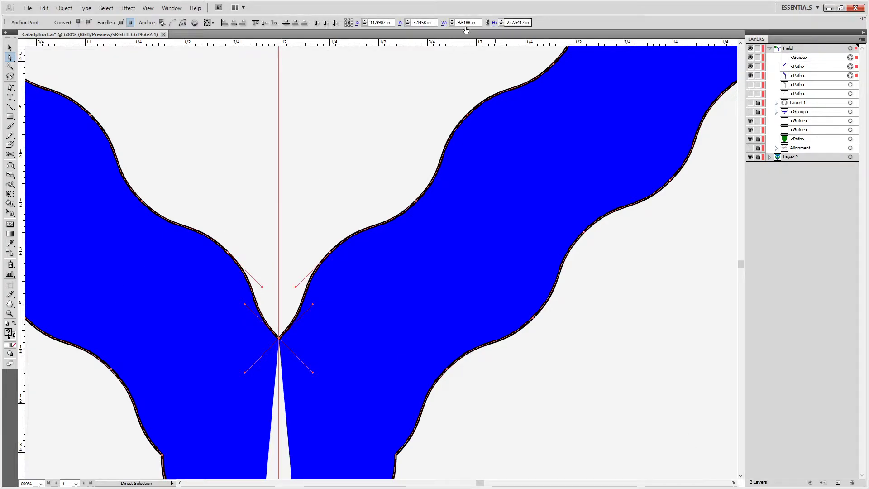
drag(800, 62, 851, 482)
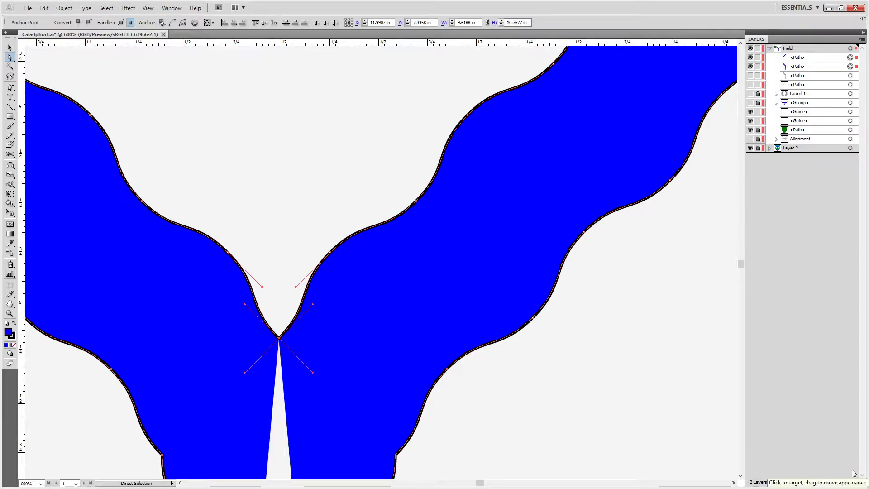
key(ctrl+j)
Close the blue pall by joining its two open ends at the bottom of the stem.
scroll(262, 366, down, 1)
scroll(261, 366, down, 1)
drag(290, 419, 388, 283)
drag(422, 274, 276, 312)
key(ctrl)
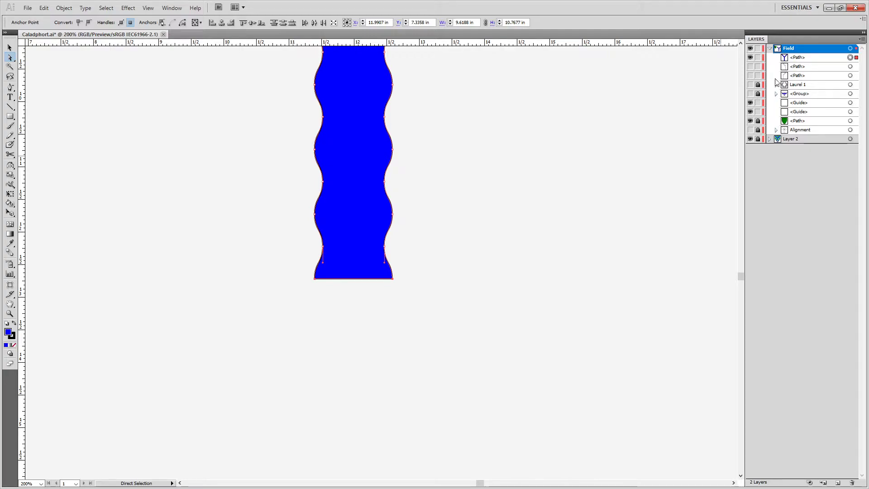
Show both white paths again, split the right one at their crossing in the V, and delete its overhanging end.
click(751, 66)
click(750, 75)
scroll(352, 272, up, 1)
scroll(375, 188, up, 1)
scroll(396, 216, up, 1)
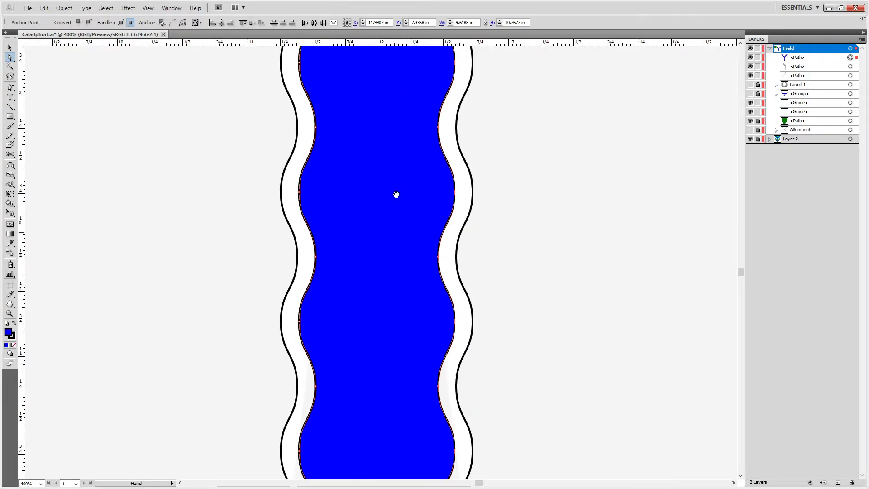
scroll(359, 235, up, 5)
scroll(398, 300, up, 3)
click(419, 360)
key(c)
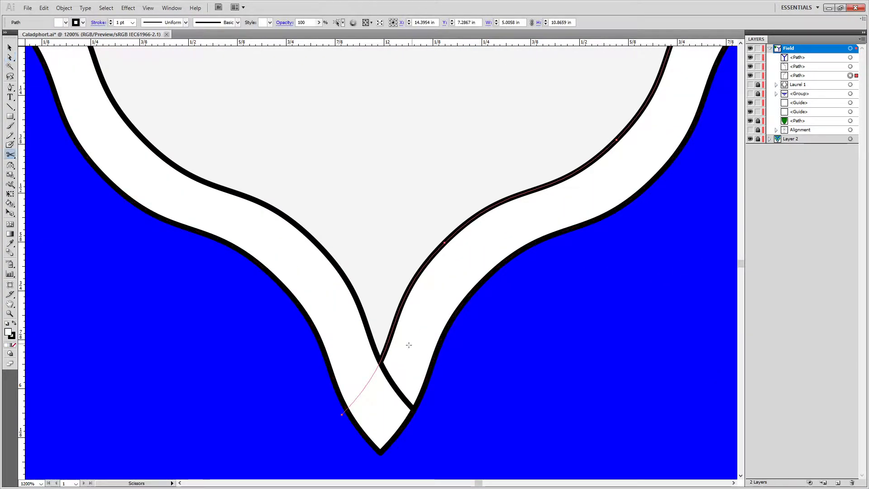
click(381, 360)
click(380, 361)
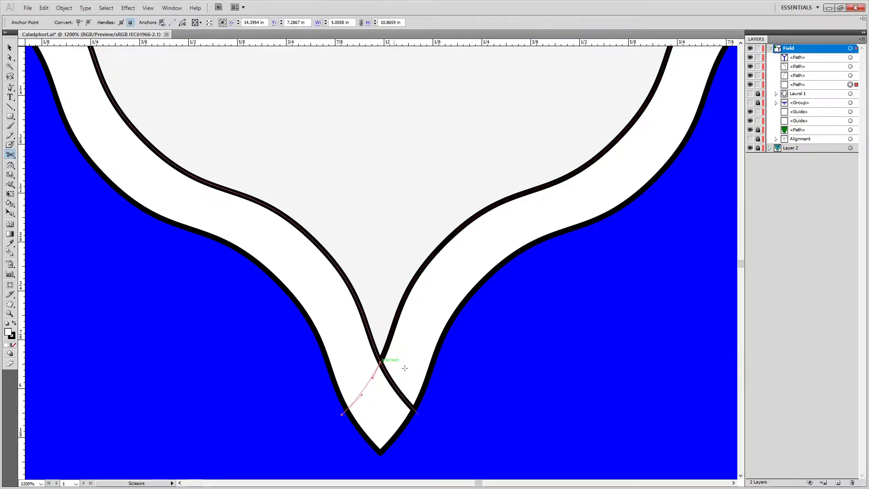
key(Delete)
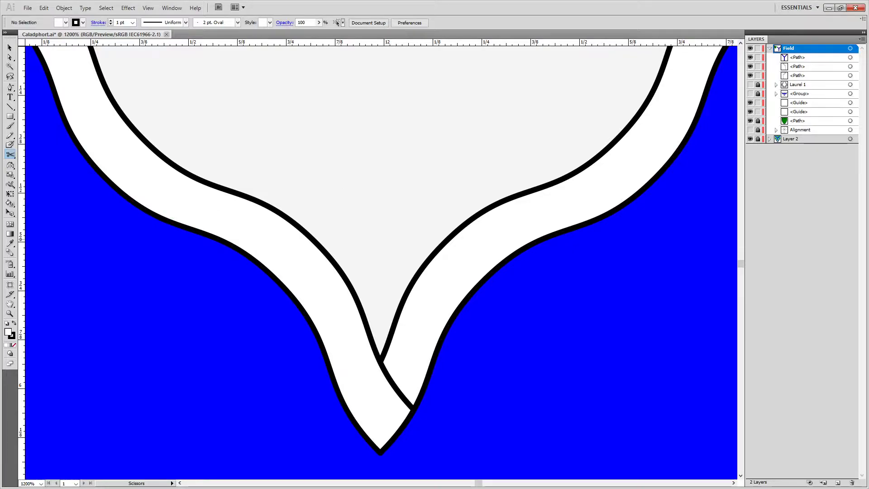
Split the left white path at the same crossing and delete its overhanging end.
key(a)
click(384, 365)
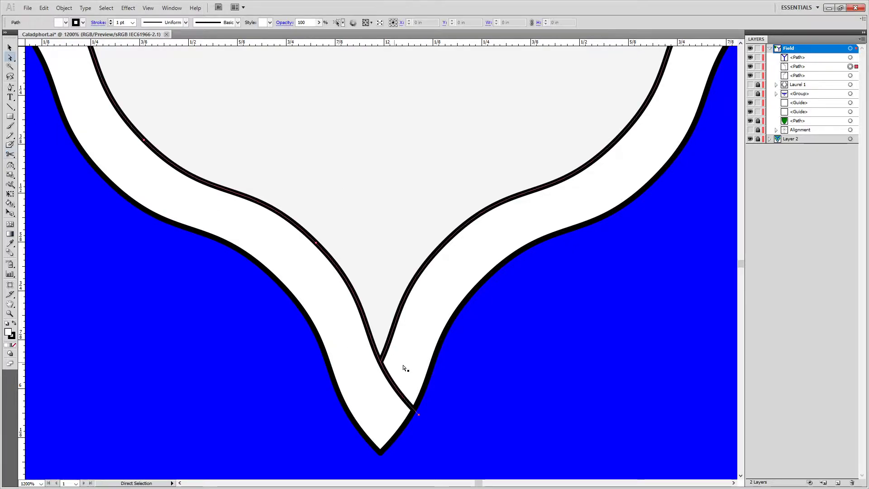
key(c)
click(381, 361)
key(Delete)
Join the two trimmed white paths into one path at the point of the V.
key(a)
mouse_move(380, 362)
mouse_down()
mouse_move(361, 367)
mouse_move(382, 355)
mouse_move(382, 375)
mouse_up()
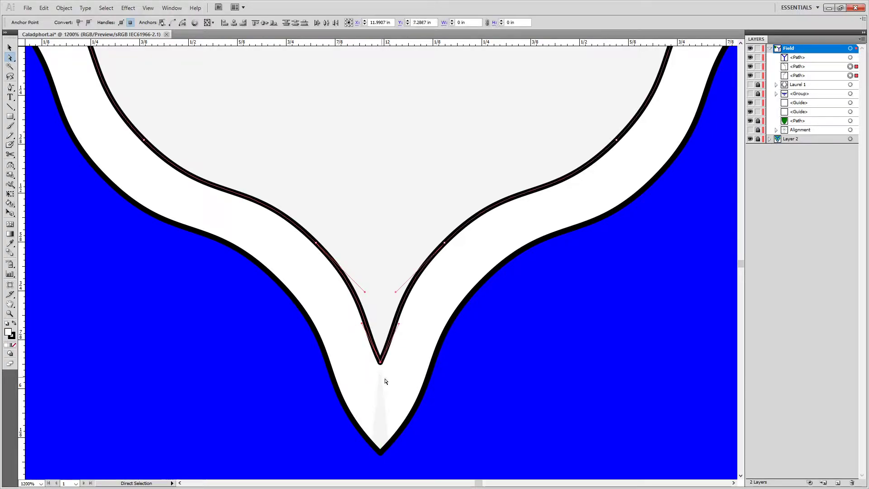
key(ctrl+j)
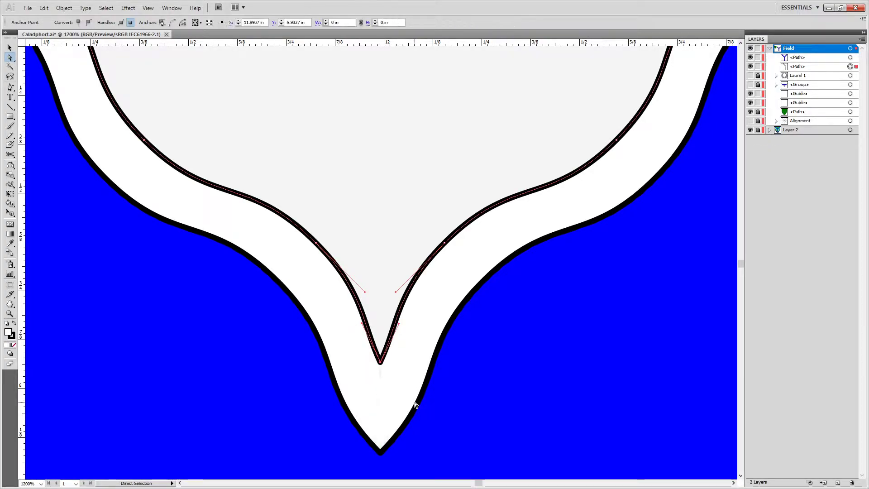
Close the white pall by joining its two open ends at the bottom of the stem.
key(ctrl+minus)
key(ctrl+minus)
key(ctrl+minus)
key(ctrl+minus)
key(ctrl+minus)
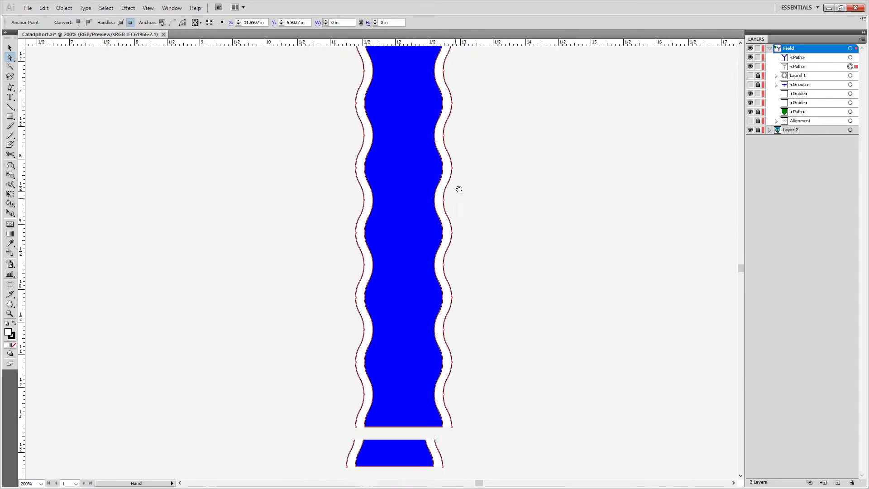
click(464, 403)
shift+click(368, 403)
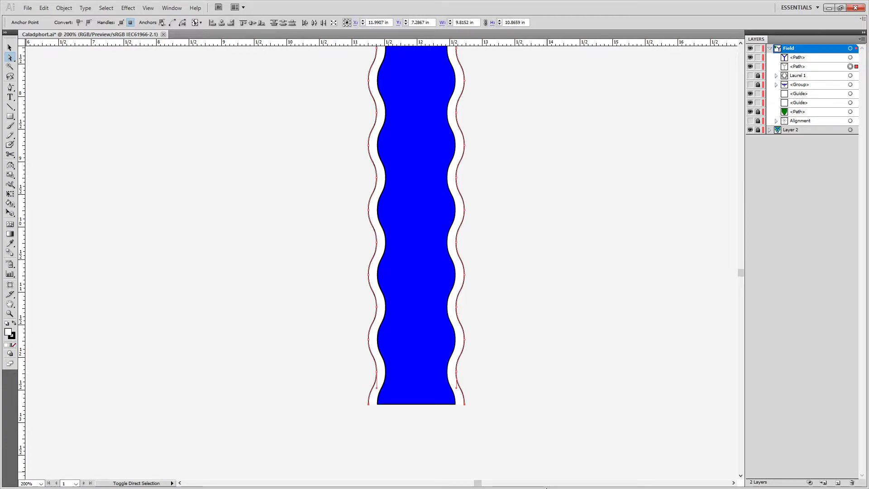
Select both the blue and white pall paths and move them onto the green shield, centred on the vertical guide.
key(v)
click(450, 240)
click(538, 222)
drag(532, 218, 316, 293)
key(ctrl+0)
drag(535, 369, 381, 310)
scroll(381, 311, up, 5)
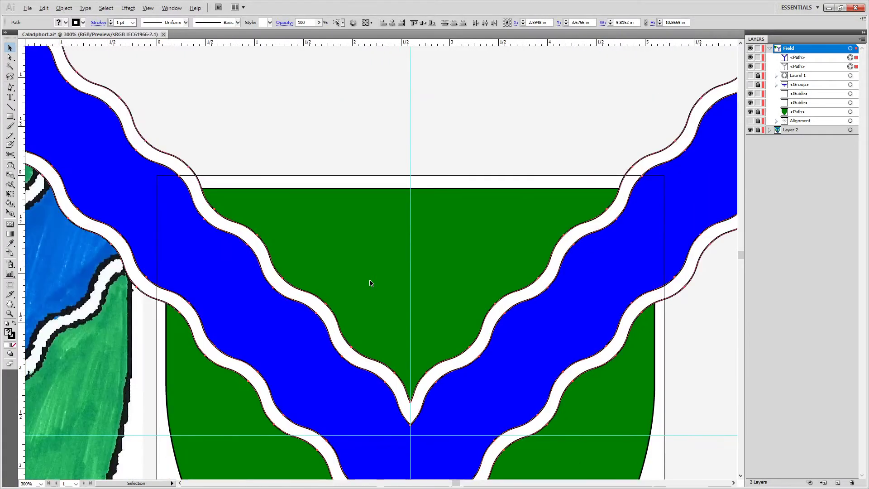
Remove the fill from both pall paths and nudge them up the shield to Y 3.2589 in.
scroll(396, 297, down, 4)
scroll(396, 296, up, 3)
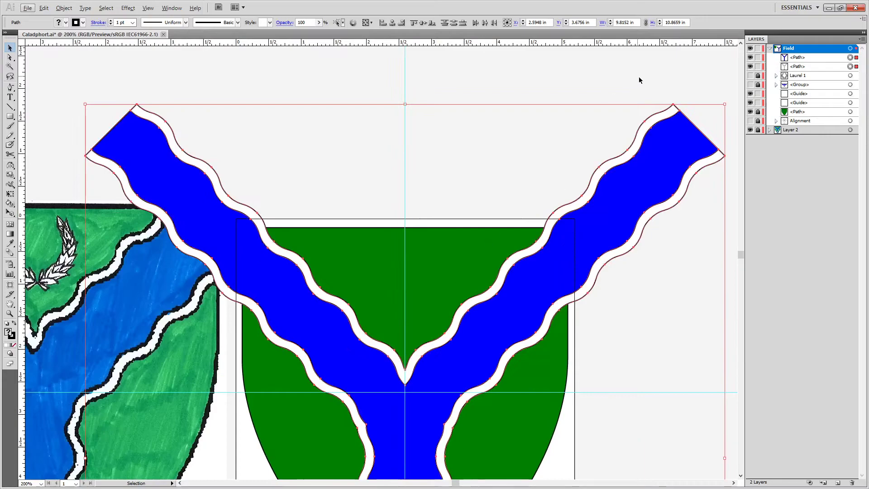
key(alt)
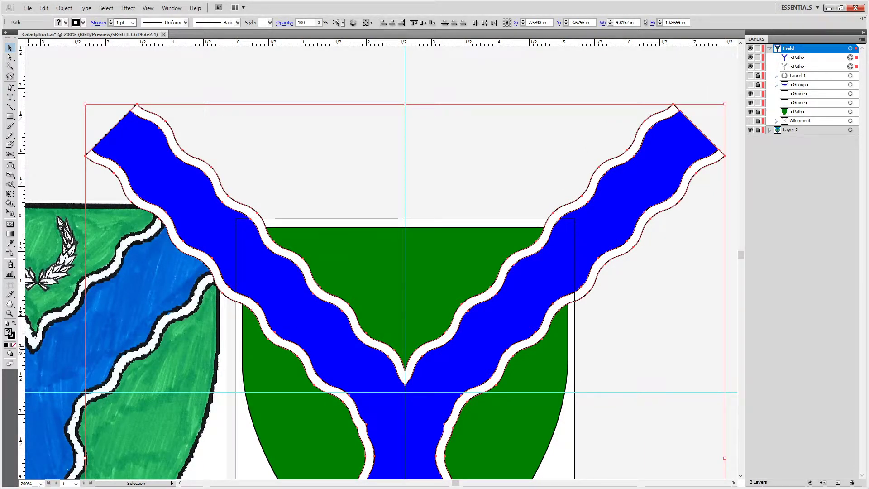
click(14, 345)
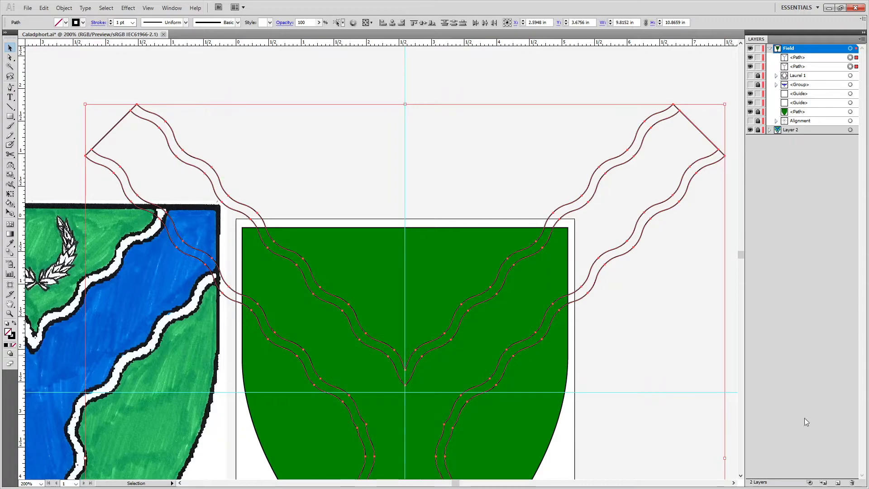
key(shift+Up)
key(shift+Up)
key(shift+Up)
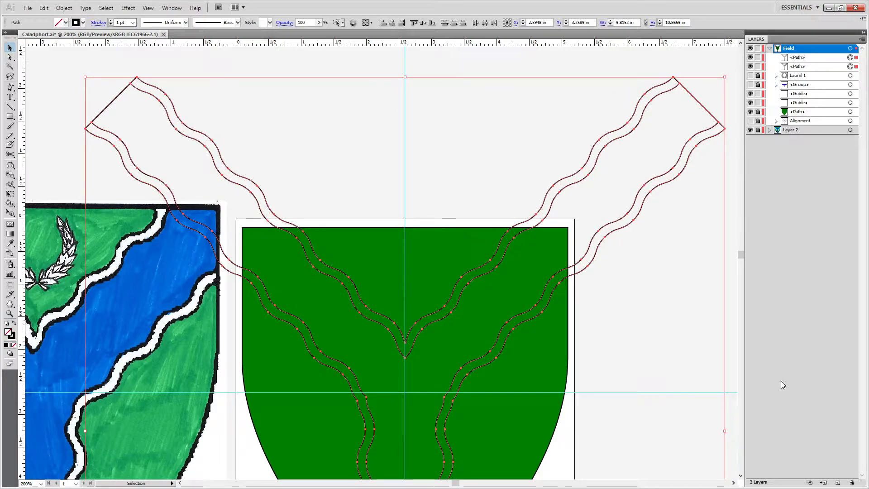
Briefly show the laurel wreath and the locked group to check the pall's placement, and hide them again.
click(749, 76)
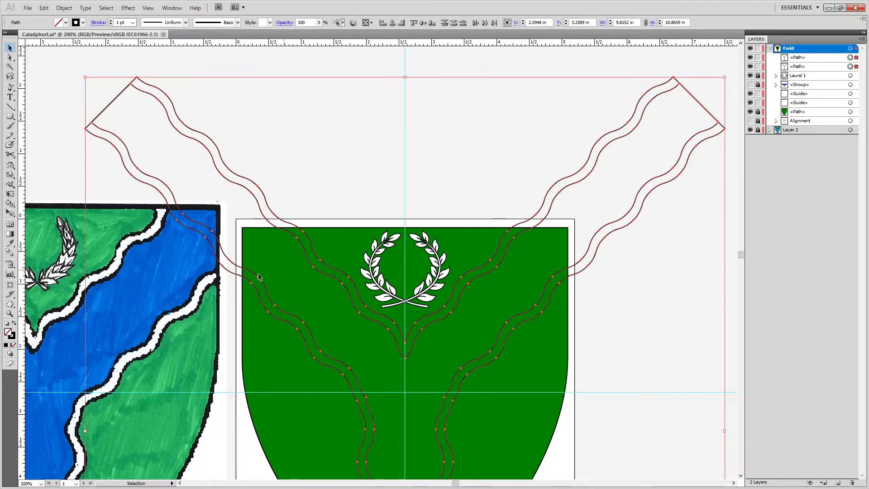
scroll(492, 177, down, 5)
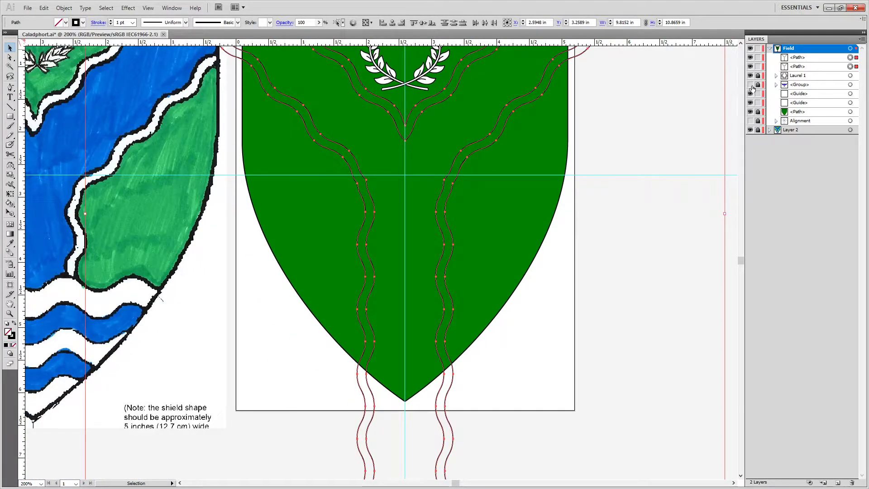
click(750, 85)
click(750, 85)
click(750, 76)
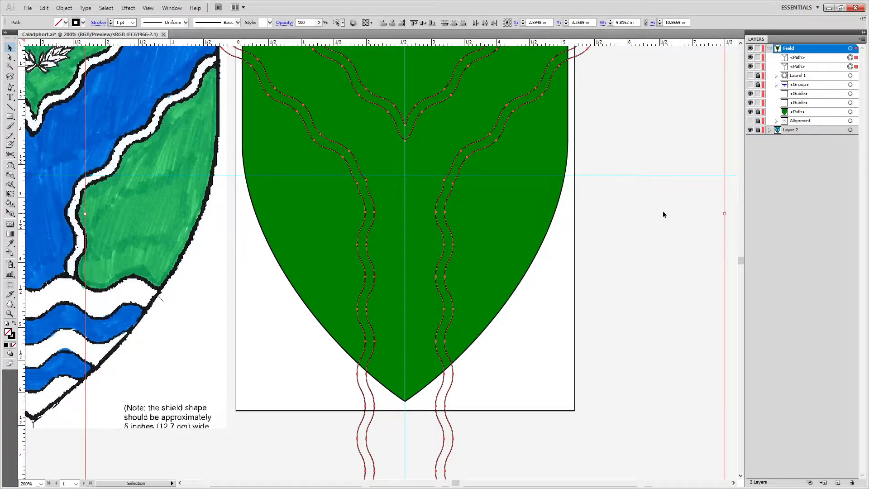
Select only the outer pall path and fill it with white.
click(423, 438)
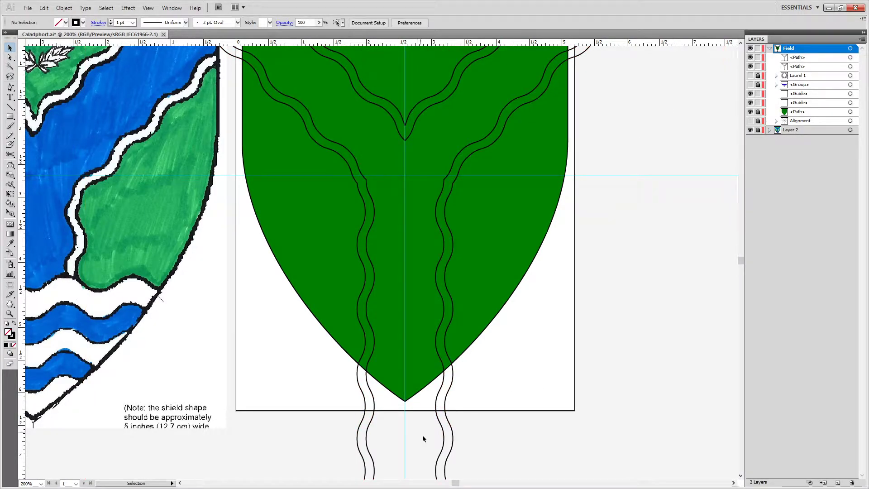
click(452, 449)
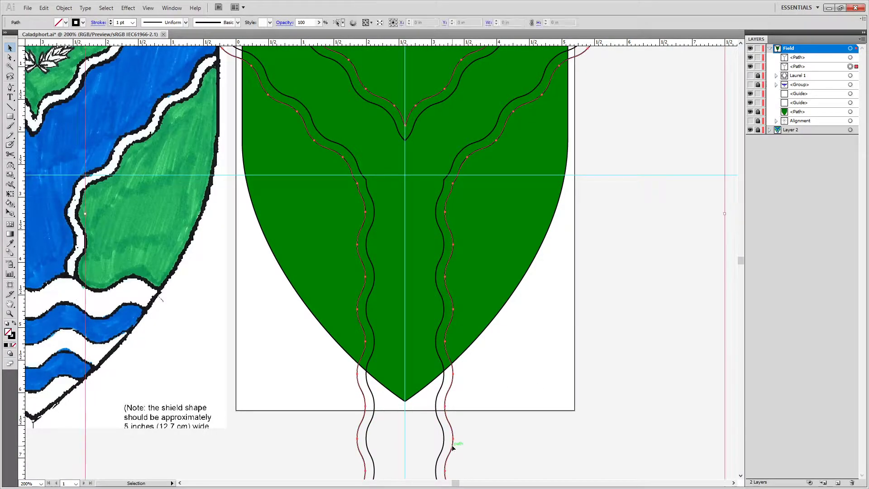
double_click(9, 334)
drag(430, 204, 304, 183)
click(529, 194)
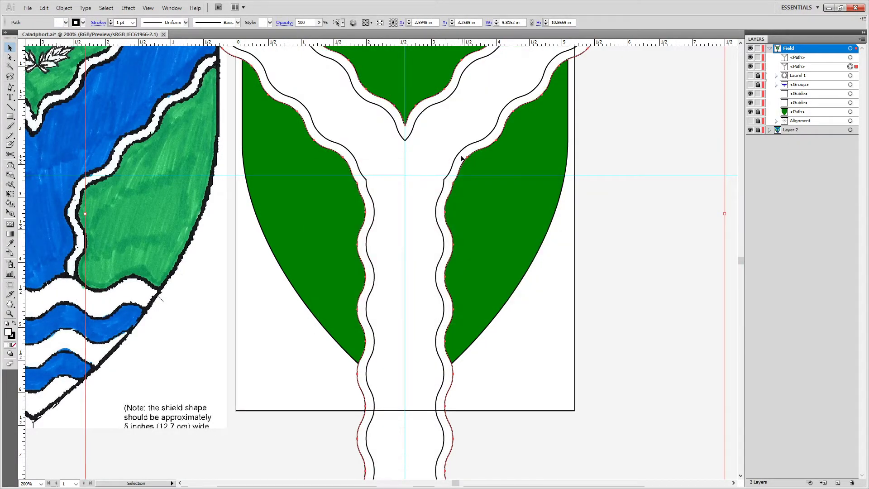
Fill the inner pall path with blue 0000FF and deselect it.
key(slash)
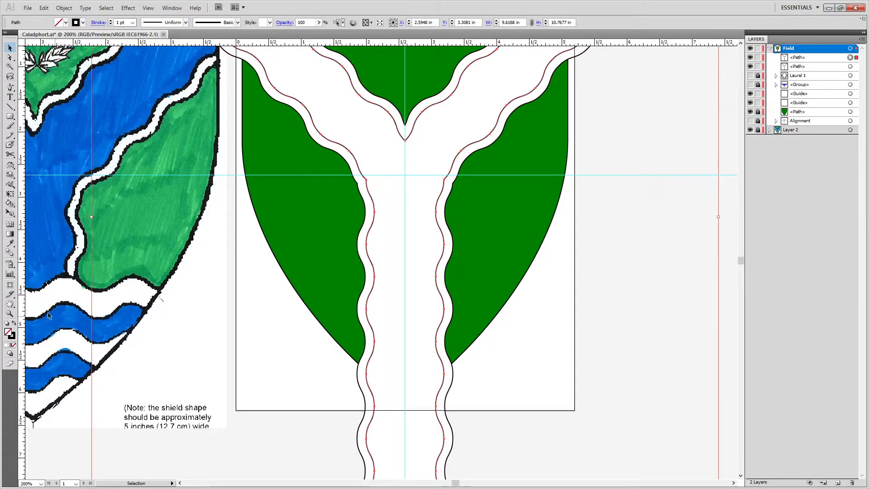
double_click(12, 335)
drag(429, 195, 444, 177)
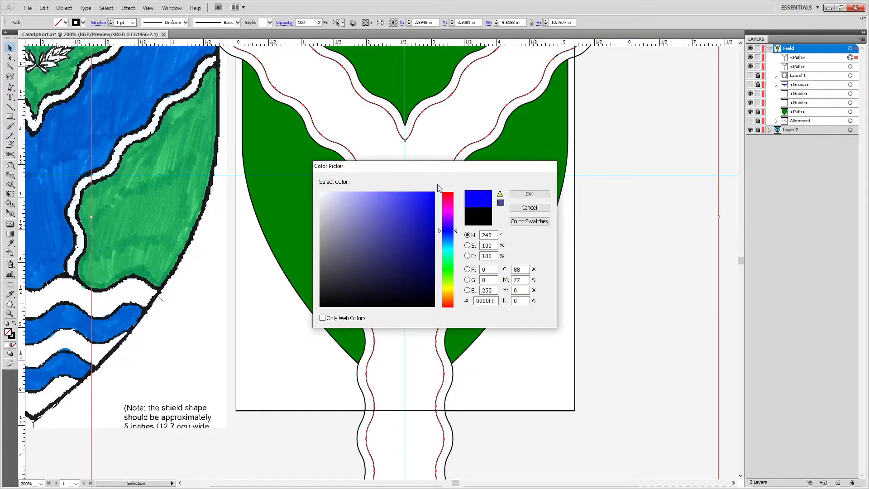
click(529, 193)
click(731, 294)
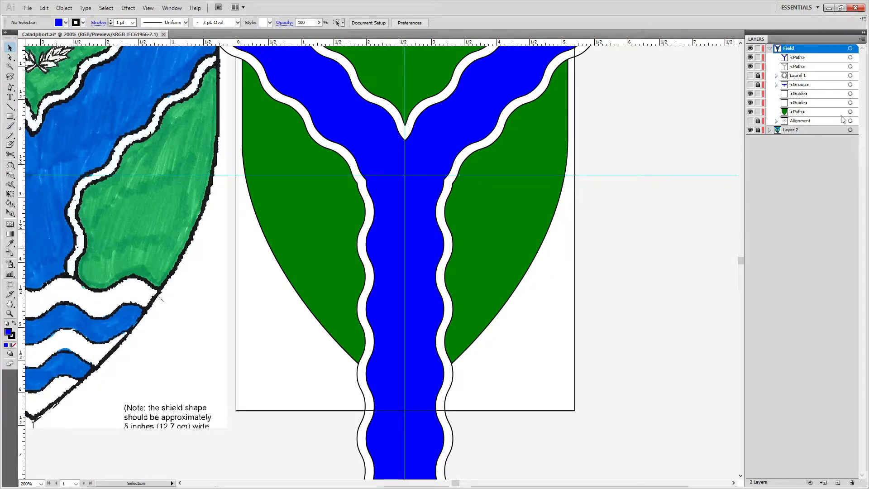
Paste two copies of the green shield shape in place behind the original.
click(850, 111)
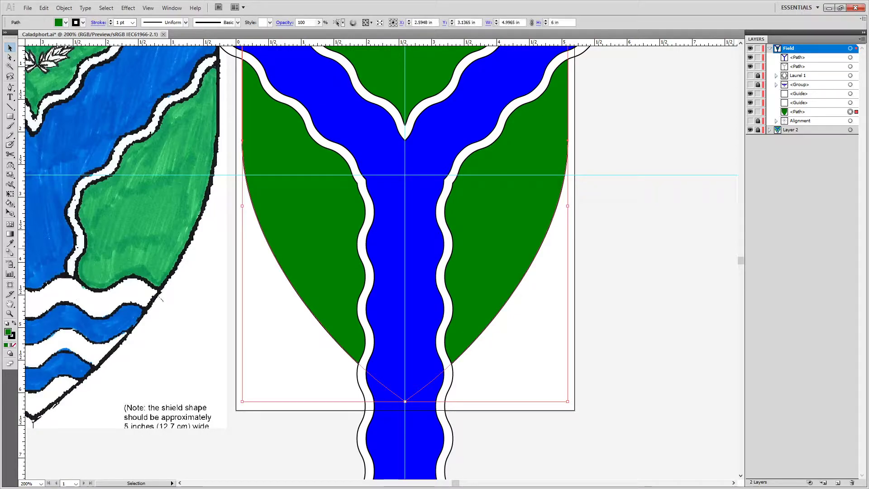
key(ctrl+b)
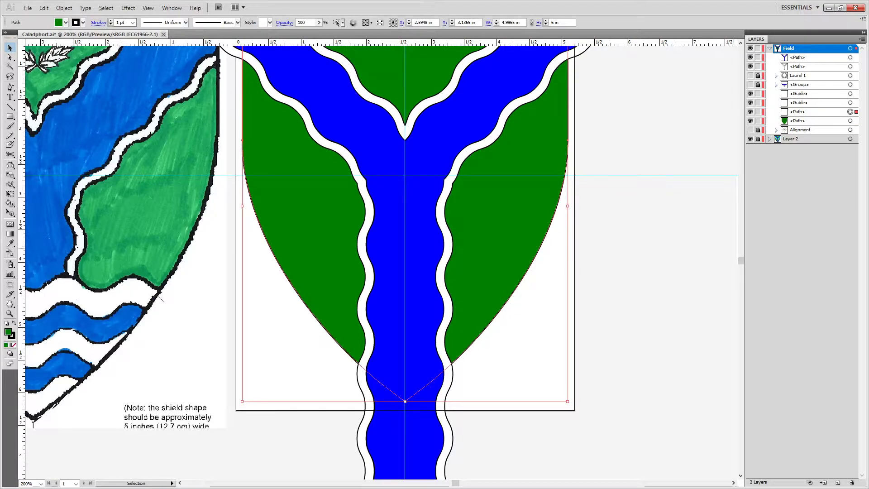
key(ctrl+b)
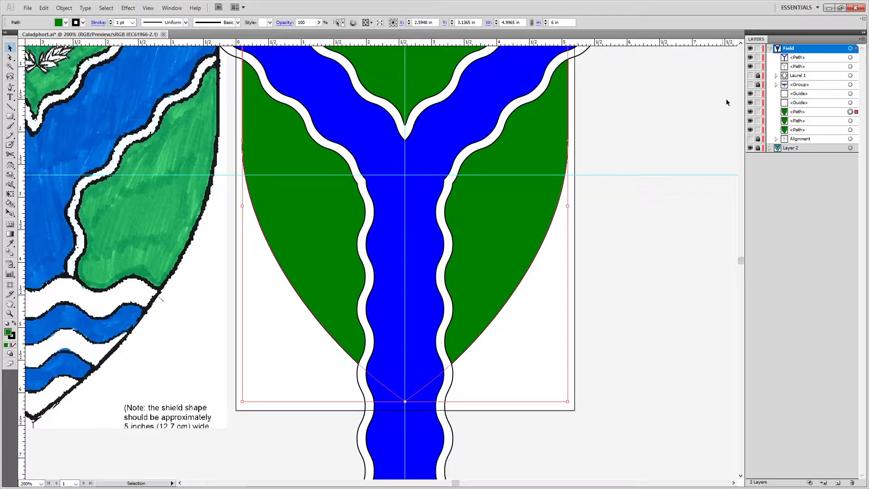
Restack the shield copies so one lies directly above the blue wavy Y and one directly above the white wavy Y.
click(801, 111)
shift+click(807, 119)
drag(805, 113, 803, 86)
click(818, 232)
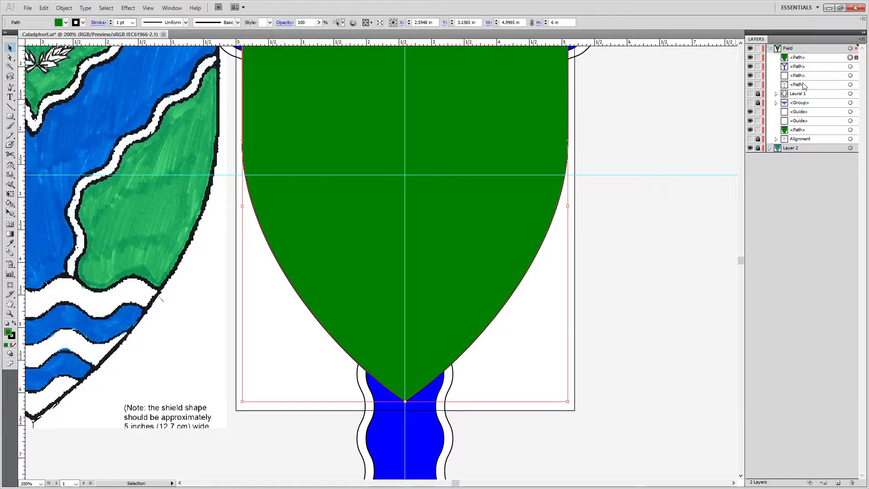
Clip the white wavy Y to the shield outline with a clipping mask made from the shield copy above it.
click(850, 75)
shift+click(850, 85)
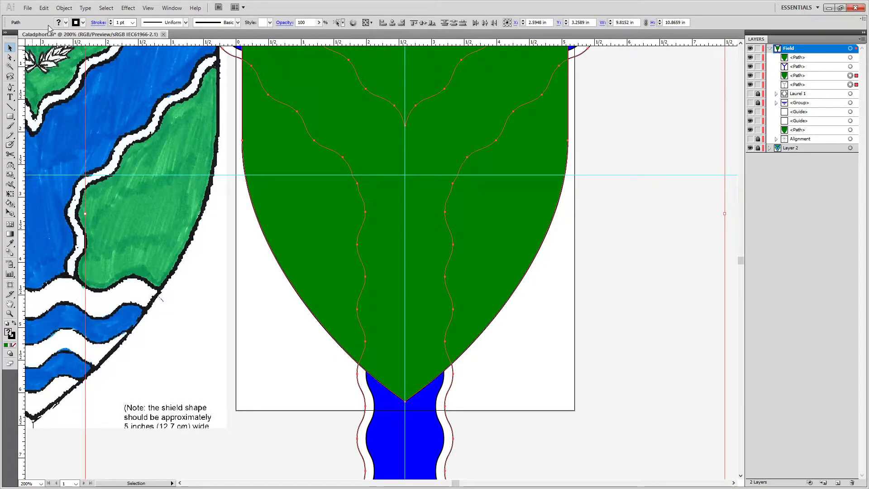
click(64, 8)
mouse_move(66, 21)
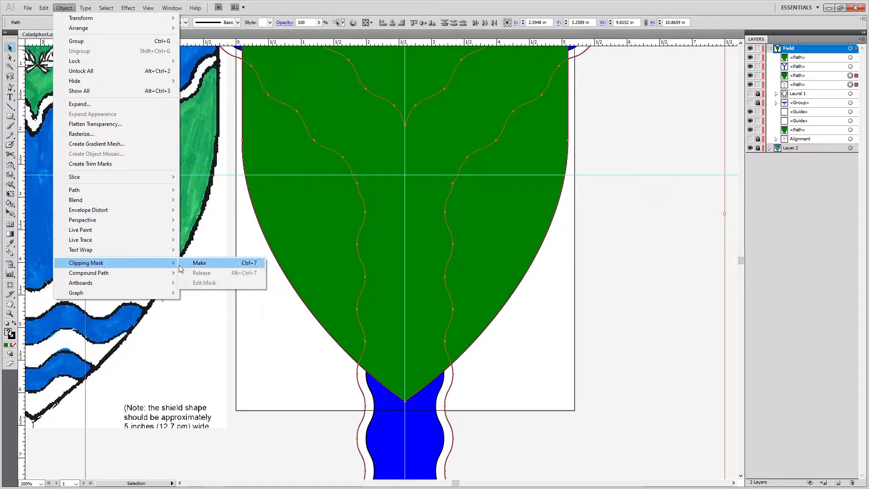
click(181, 265)
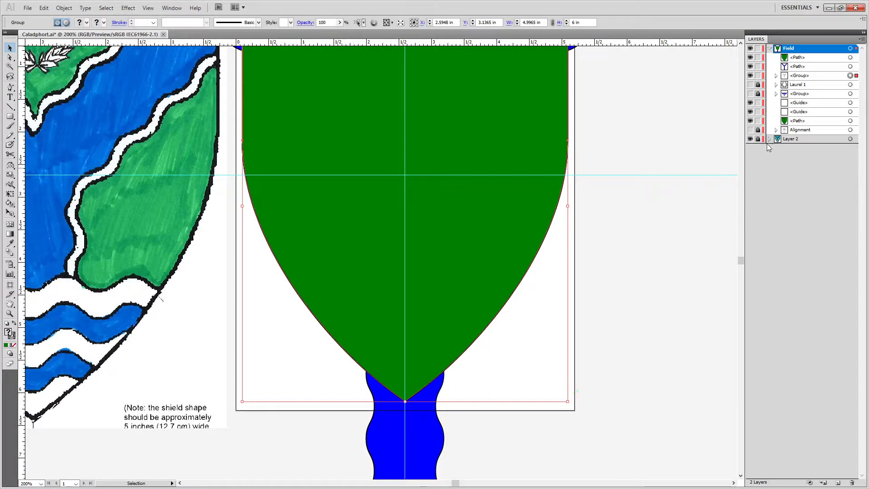
Clip the blue wavy Y to the shield outline with a clipping mask made from the topmost shield copy.
click(849, 57)
shift+click(852, 67)
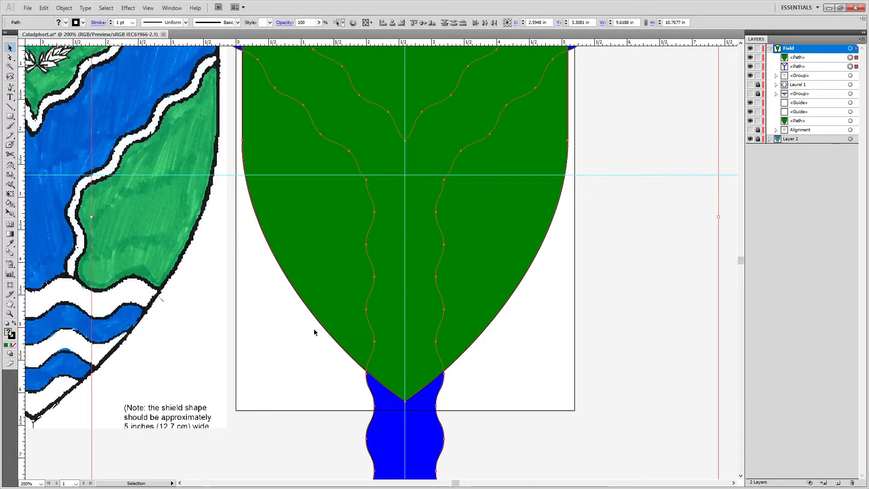
click(59, 9)
mouse_move(91, 18)
click(215, 17)
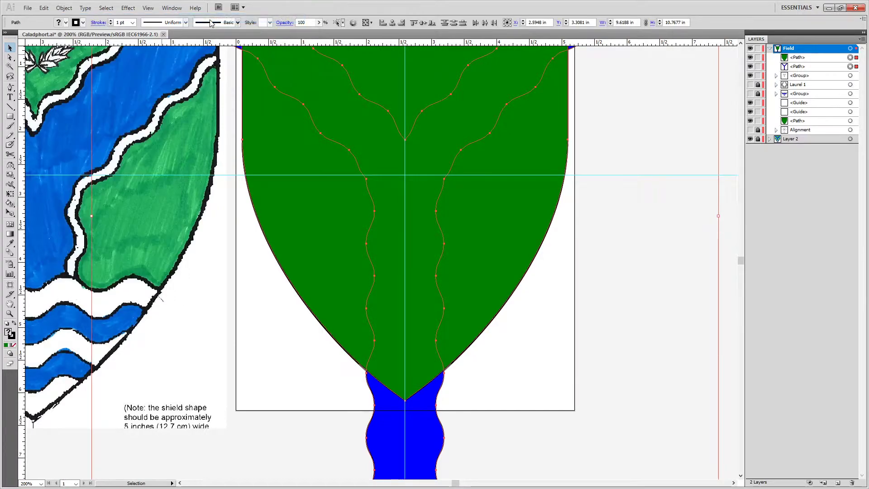
click(63, 7)
mouse_move(129, 263)
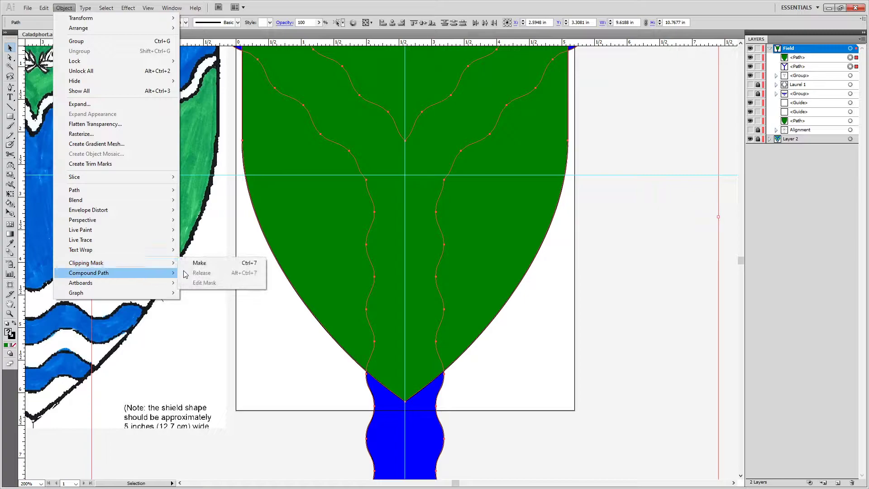
click(209, 263)
click(627, 277)
Unhide the laurel wreath and the wavy base group on the shield.
scroll(606, 242, up, 4)
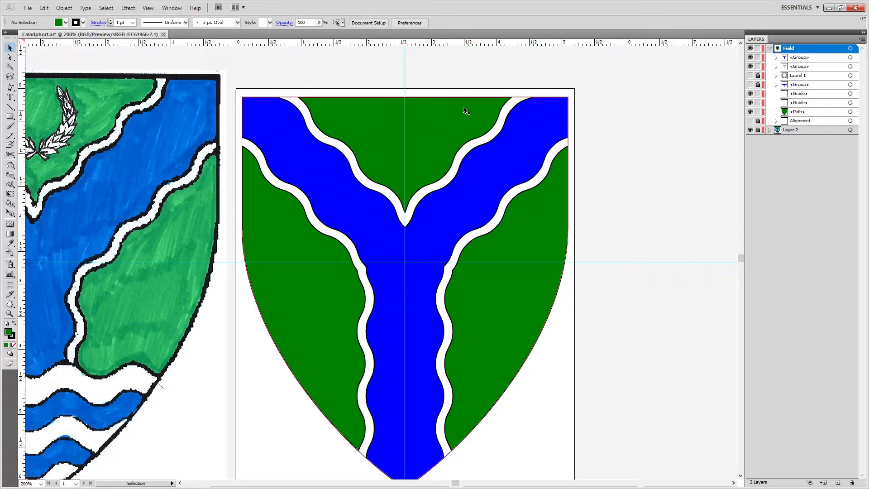
scroll(460, 112, up, 5)
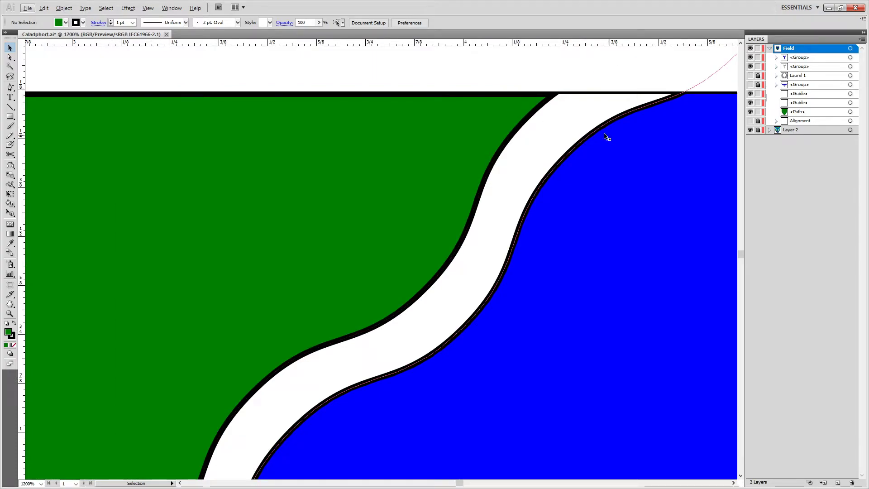
scroll(575, 154, down, 8)
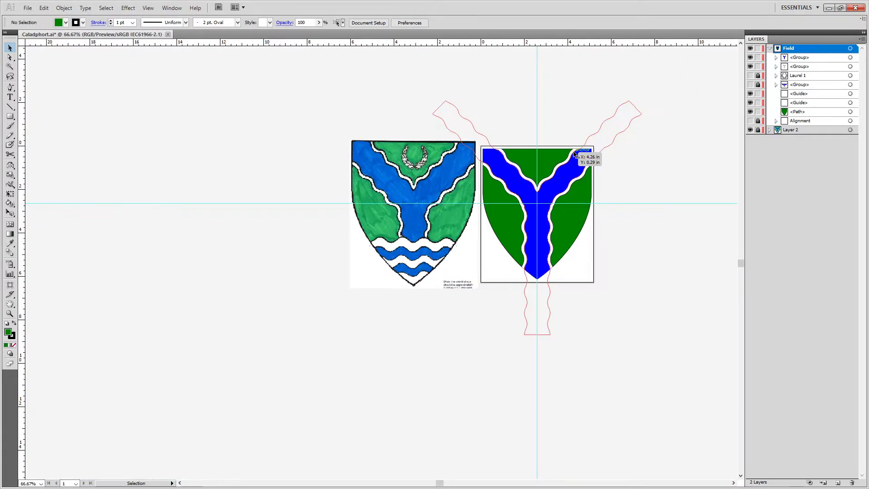
scroll(574, 154, up, 2)
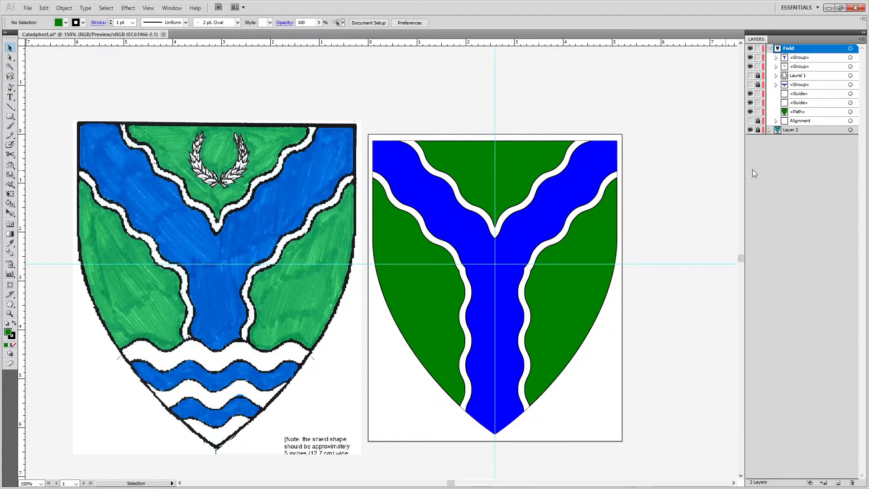
key(XF86AudioLowerVolume)
click(750, 93)
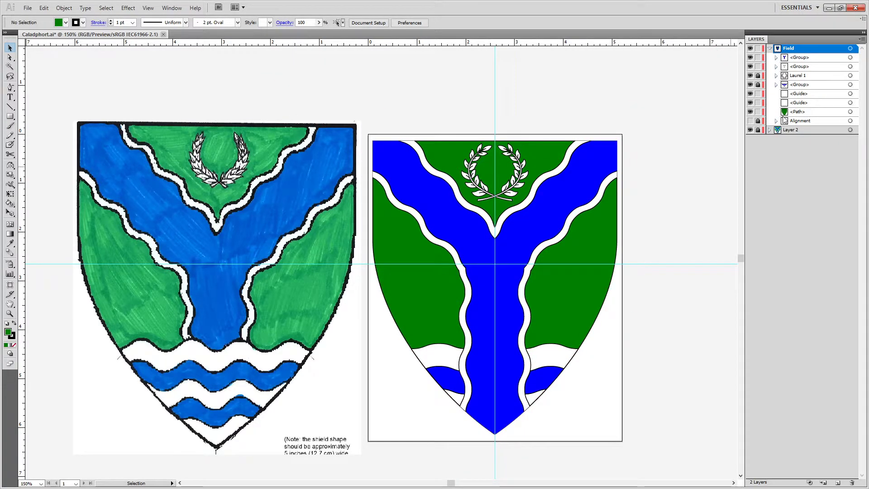
Move the two clipped Y groups beneath the laurel wreath and the wavy base group in the stacking order.
click(802, 58)
shift+click(802, 68)
mouse_move(808, 58)
mouse_down()
mouse_move(814, 111)
mouse_move(815, 89)
mouse_up()
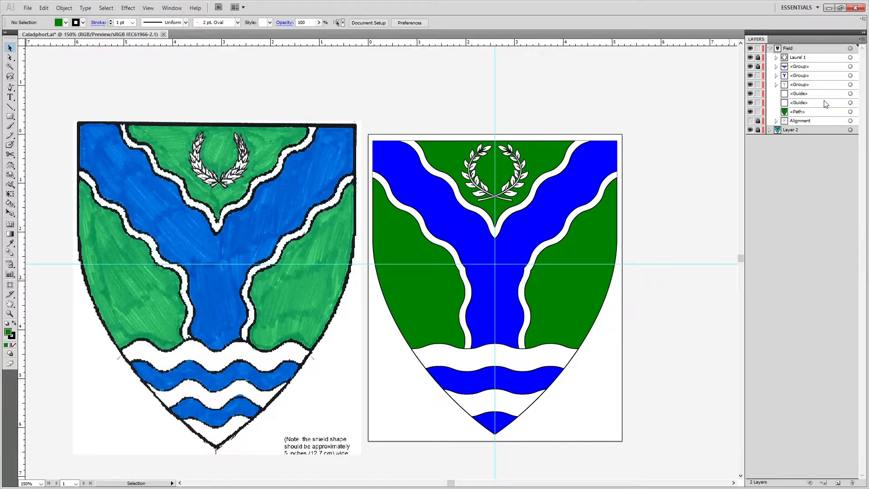
Delete both guides, the Alignment group and the reference sketch's Layer 2, and save the file.
click(810, 94)
shift+click(799, 103)
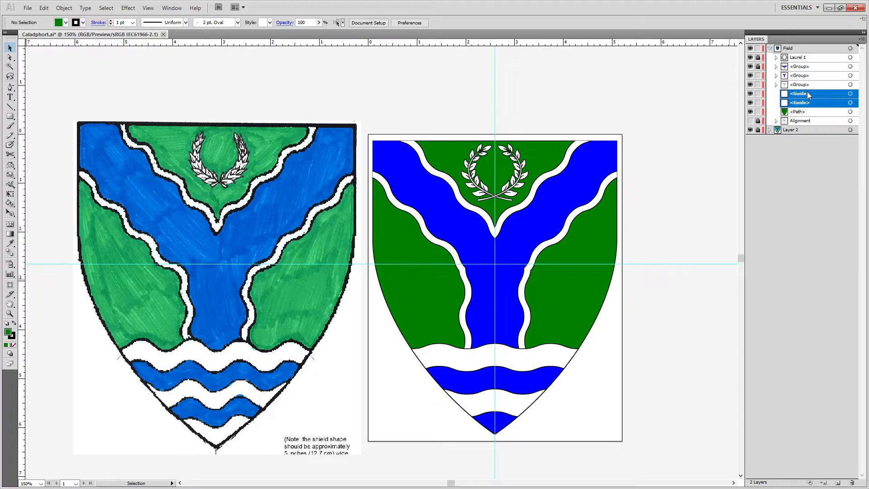
click(850, 481)
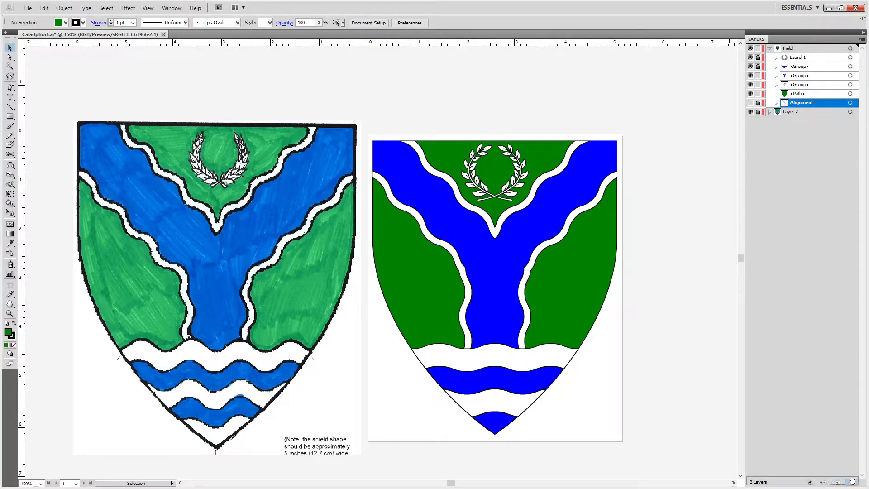
click(851, 481)
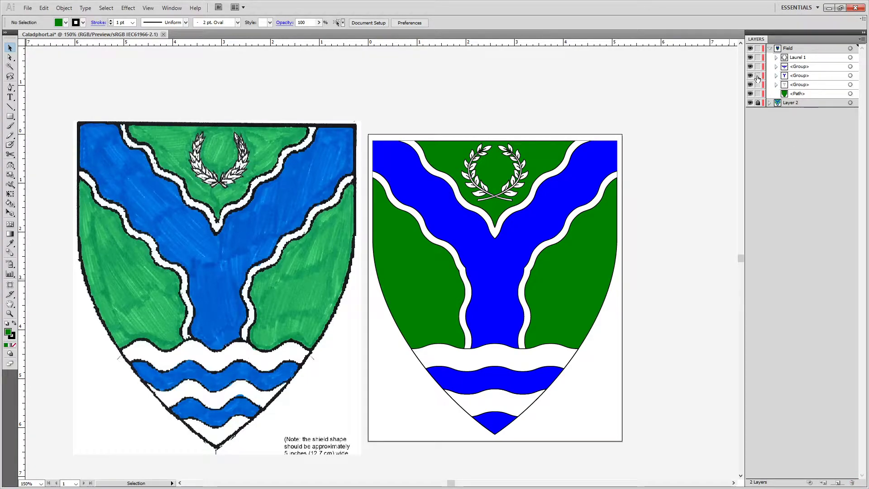
click(803, 104)
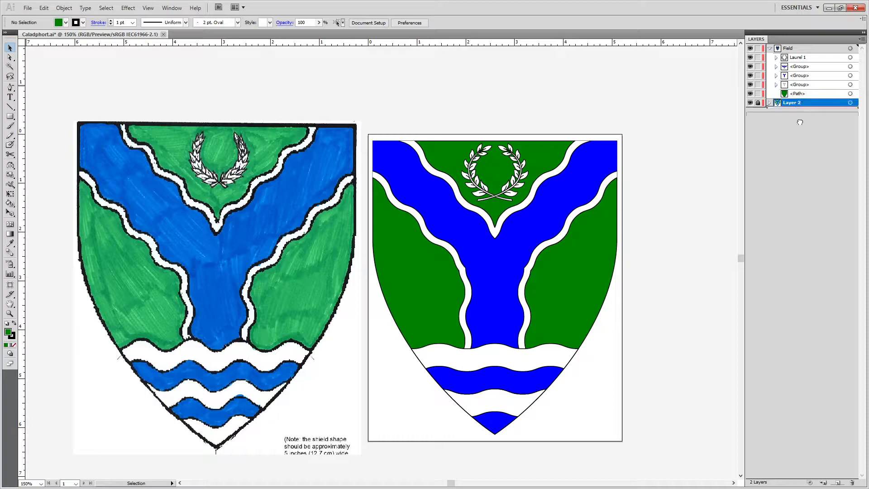
click(851, 482)
key(ctrl+s)
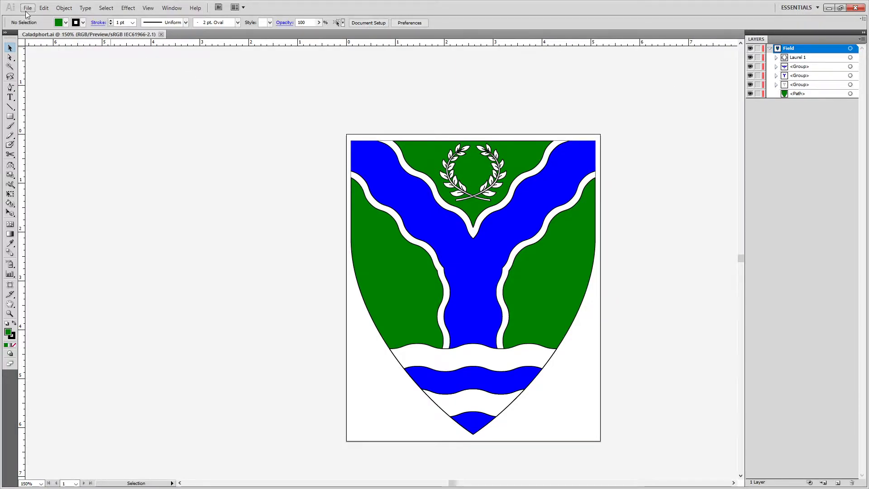
Save the shield as Caladphort.svg in the SVG subfolder, using the SVG 1.1 profile with embedded images.
click(27, 9)
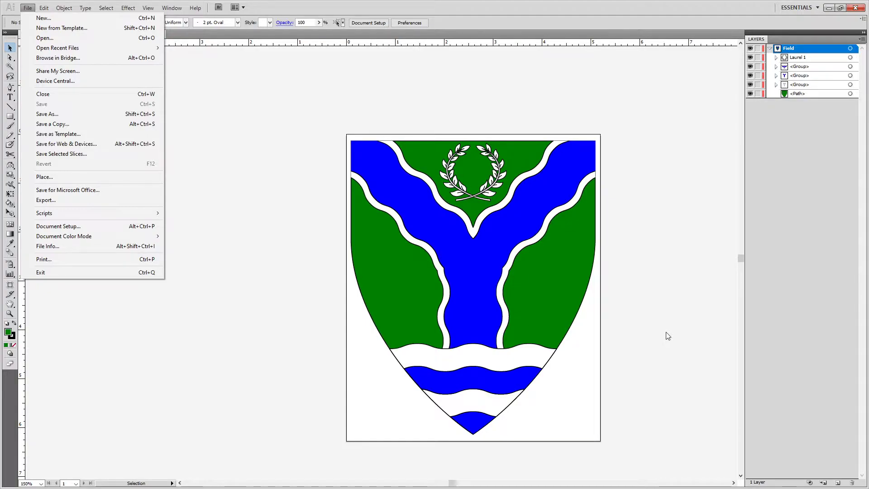
click(41, 115)
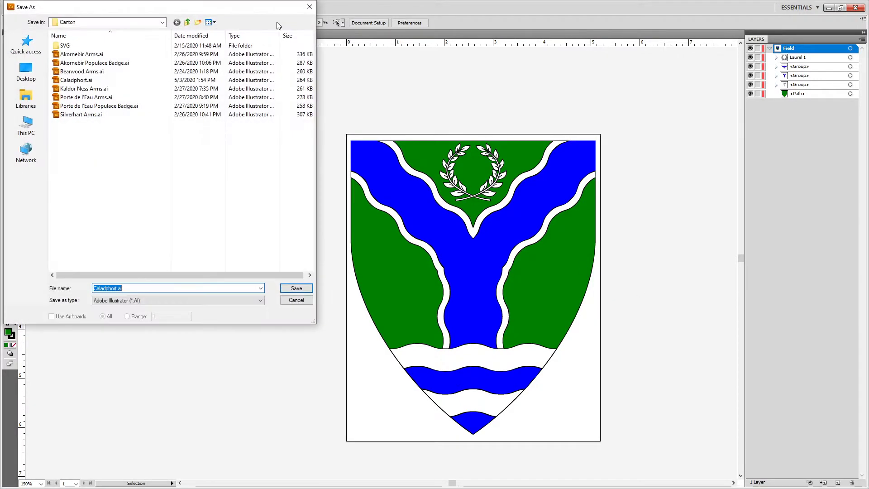
double_click(102, 45)
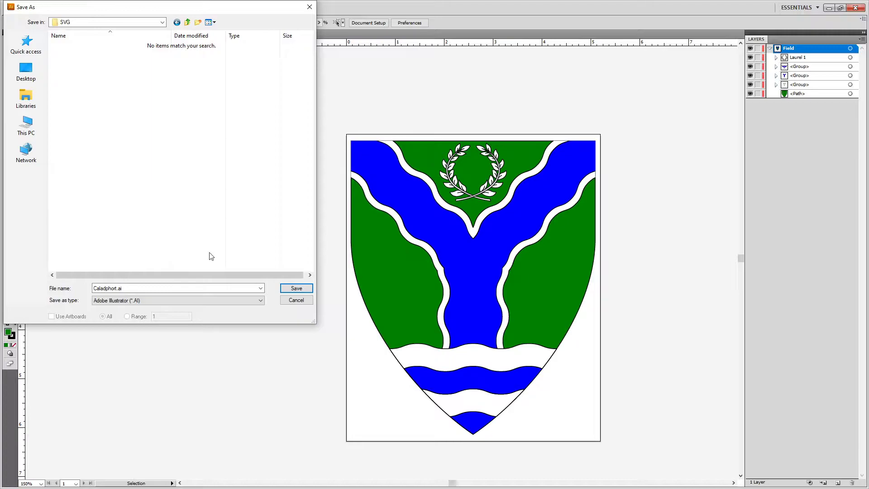
click(231, 304)
click(197, 338)
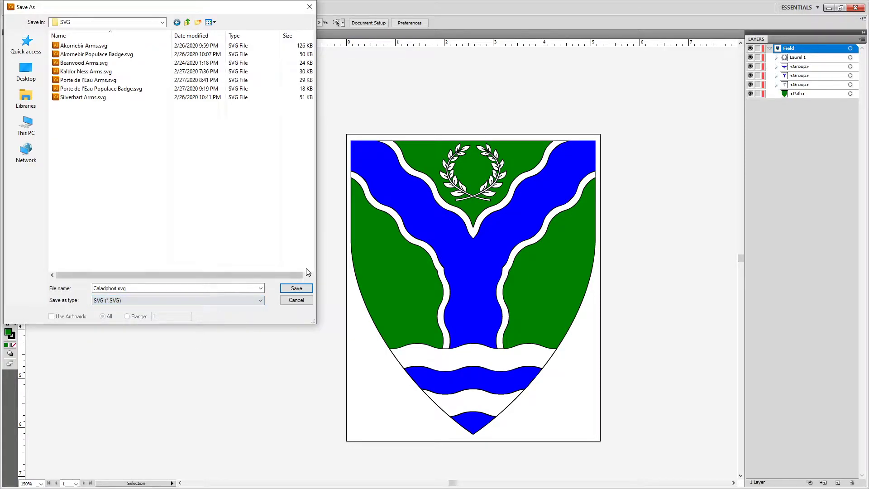
click(296, 290)
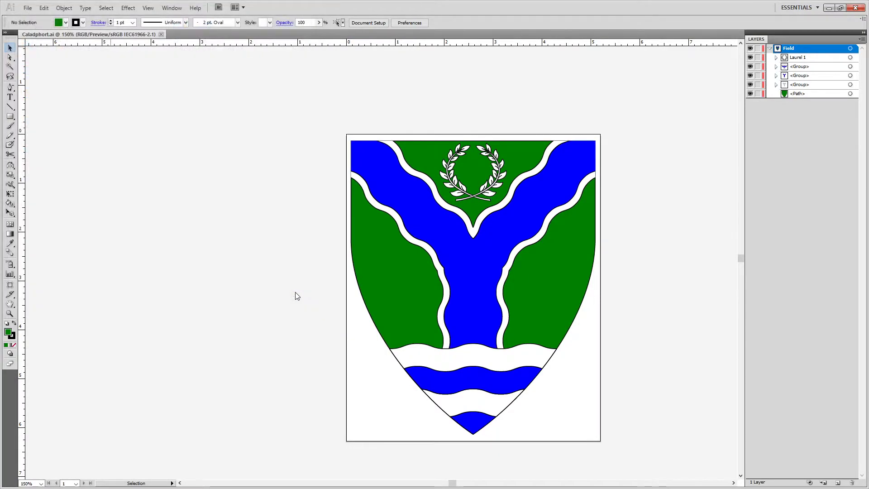
click(496, 130)
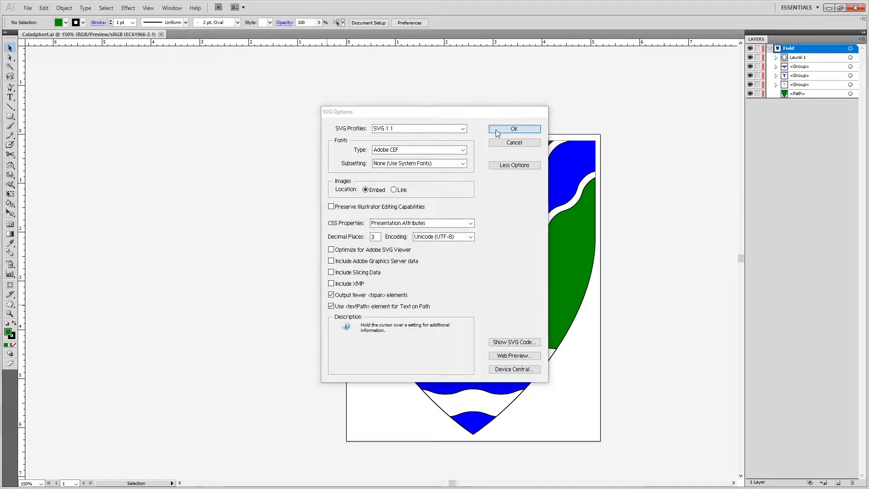
Close the shield document and open Populace Badge.ai from the Branch Heraldry Project folder.
click(166, 35)
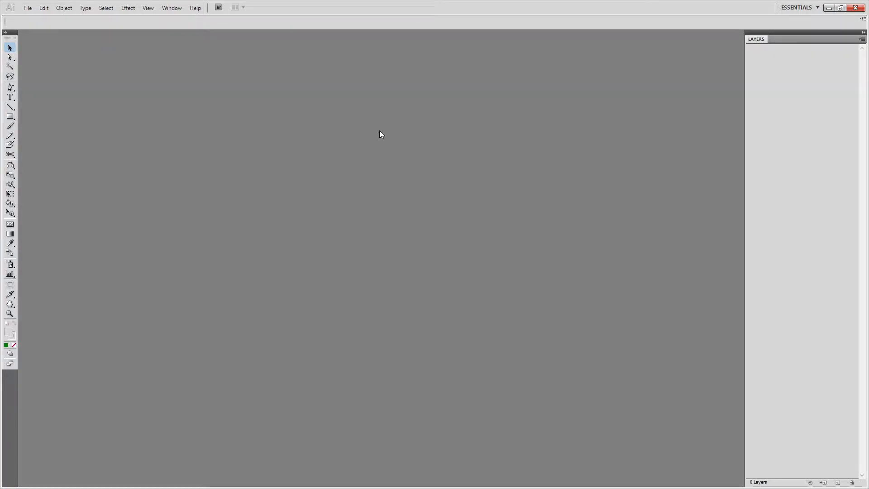
key(ctrl+o)
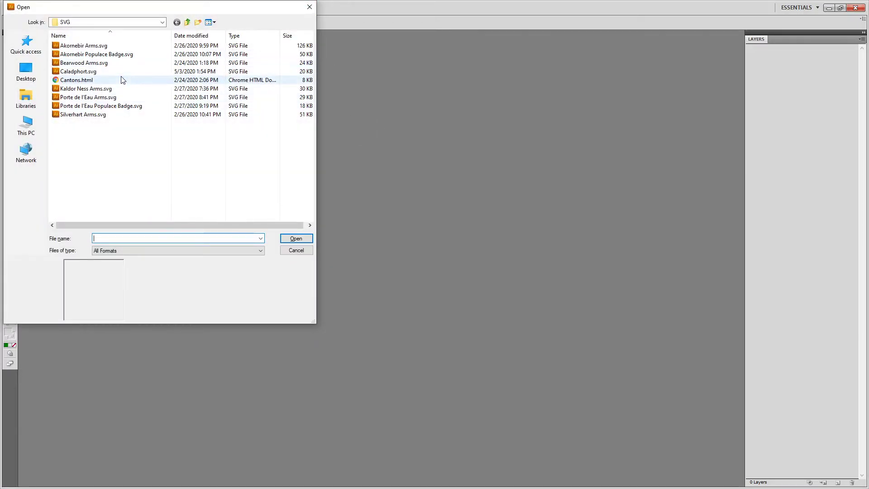
click(187, 23)
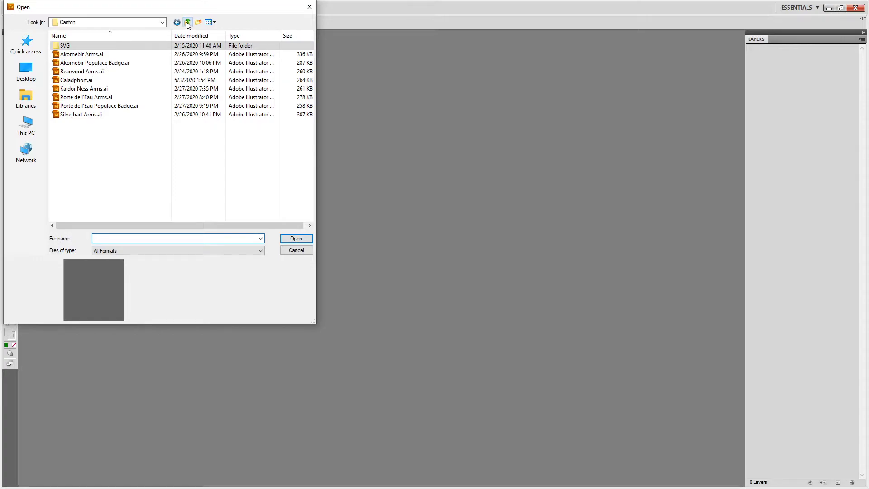
click(187, 22)
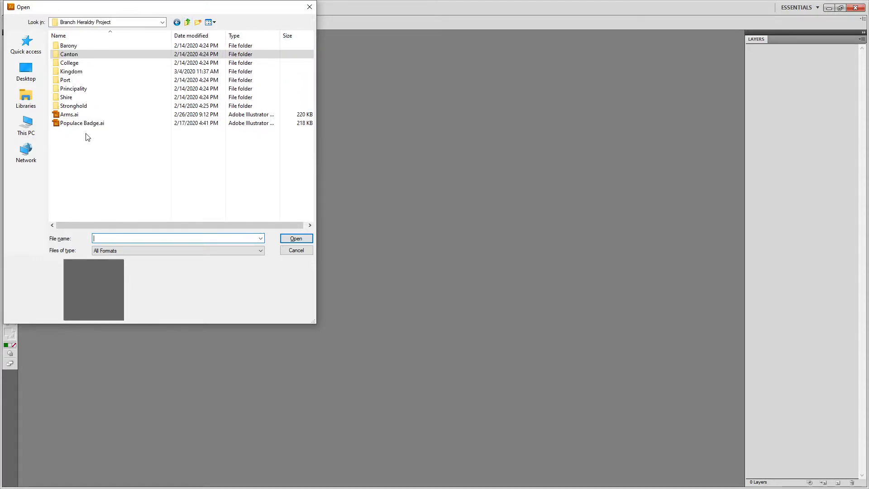
double_click(74, 89)
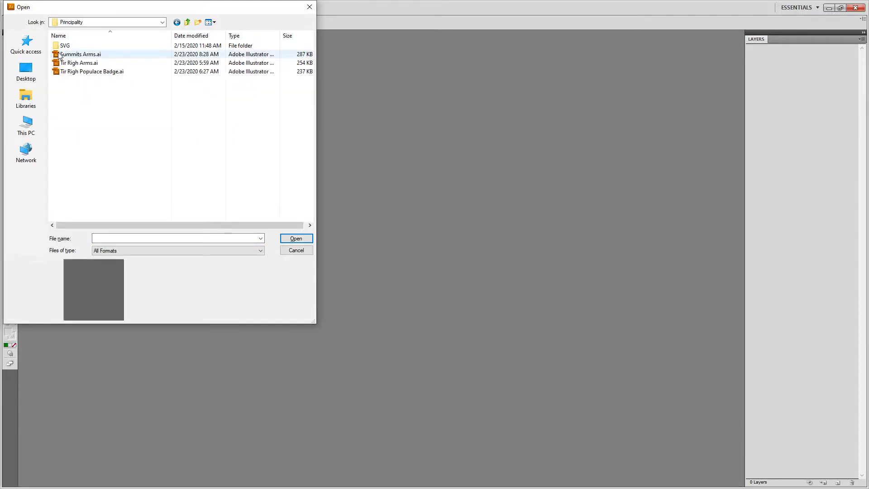
click(187, 23)
double_click(87, 122)
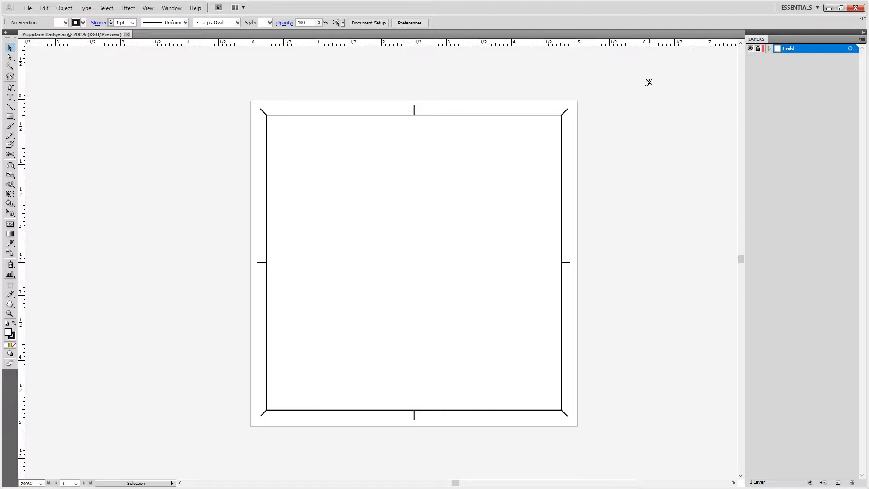
Unlock the Field layer and its square Field path, and delete the Alignment group of tick marks.
click(770, 49)
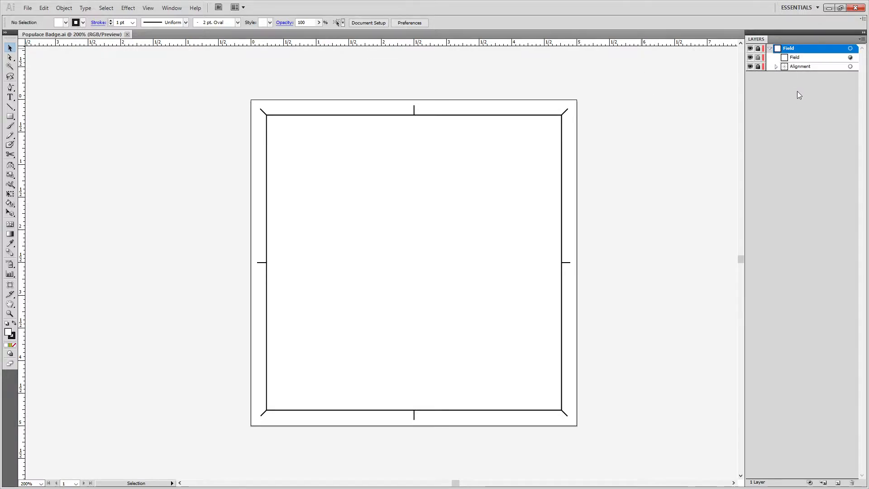
click(800, 67)
click(757, 48)
click(757, 58)
drag(839, 428, 851, 483)
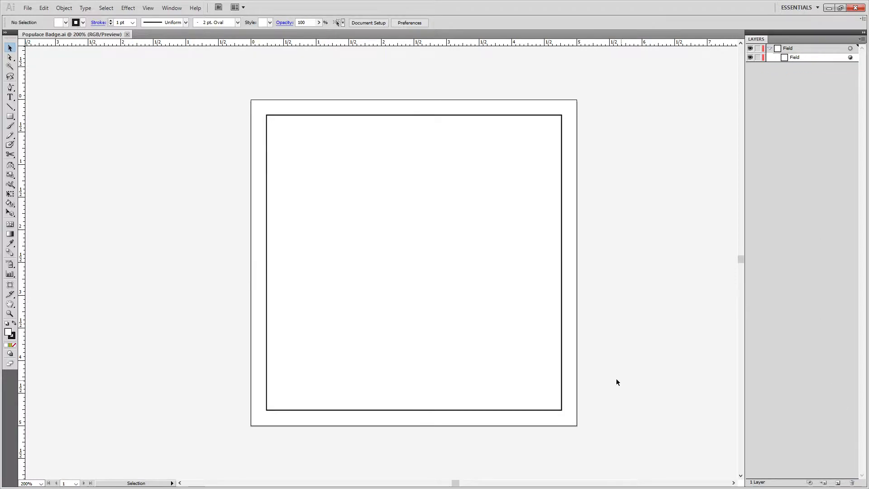
Remove the fill from the square Field path, keeping its black outline, and deselect it.
click(440, 301)
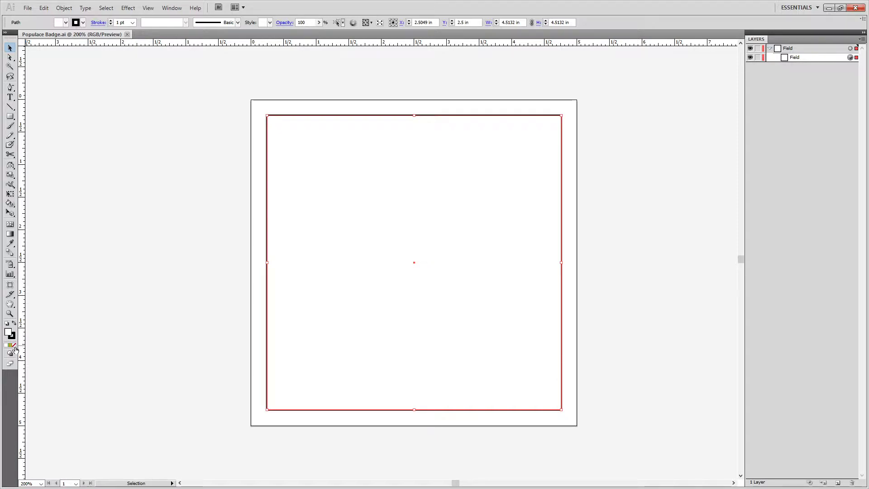
click(618, 442)
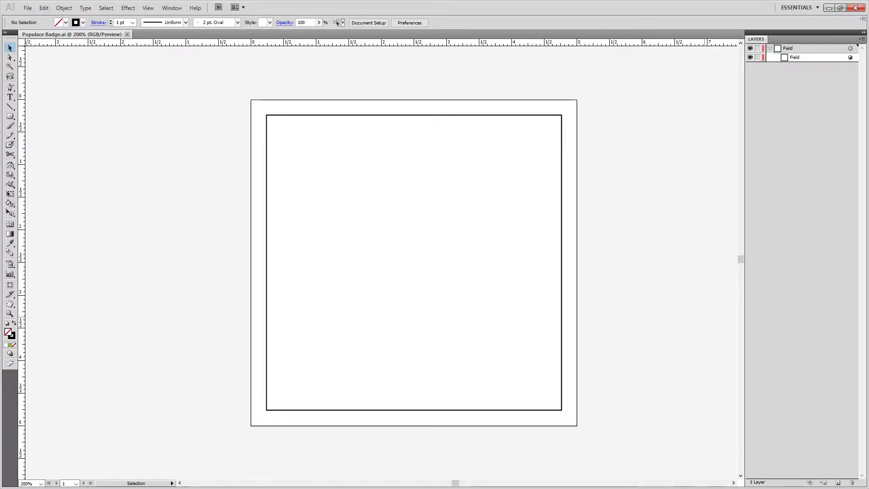
Switch to the browser, examine the shire arms and populace badges on biornatlason.com's Branches of An Tir page, and return to Illustrator.
key(alt+Tab)
drag(495, 151, 549, 4)
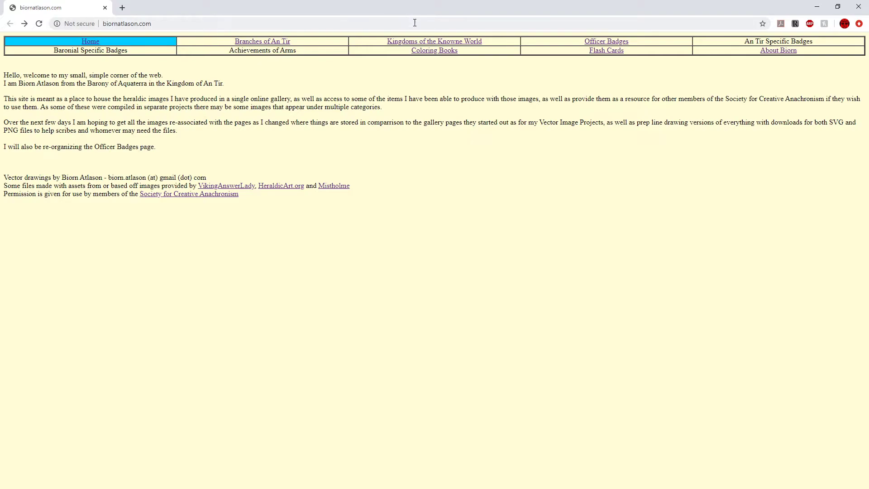
click(254, 43)
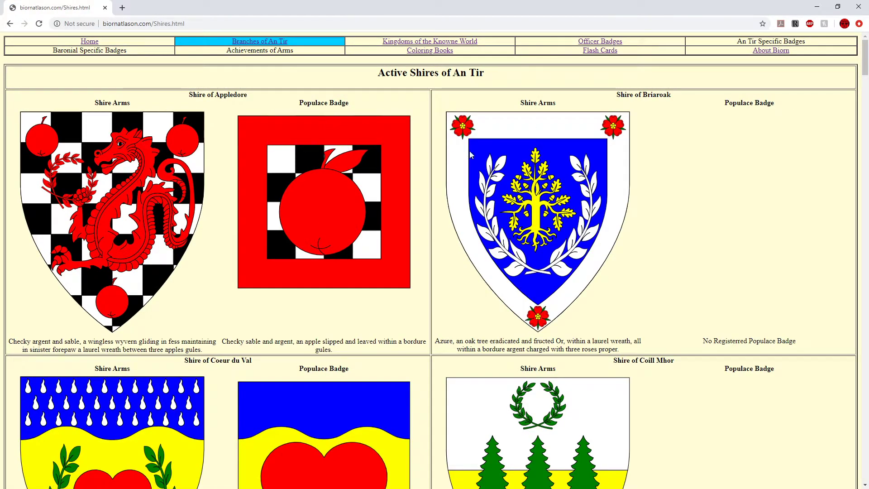
scroll(370, 172, down, 3)
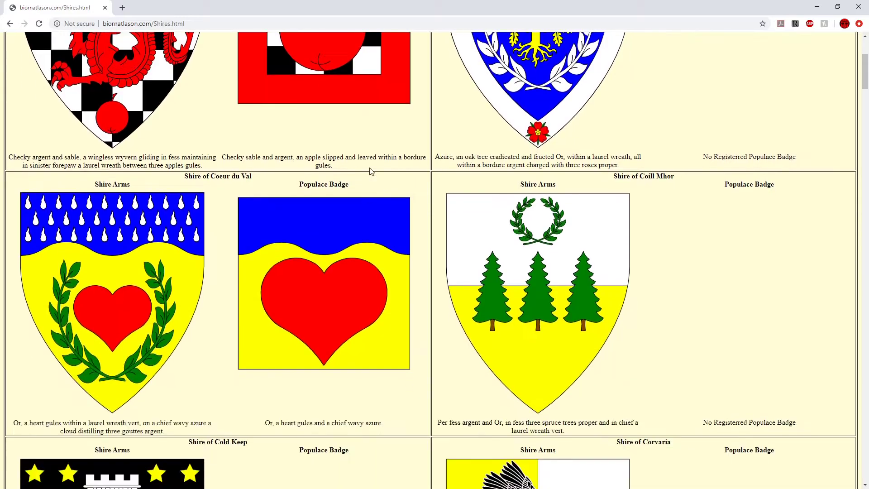
scroll(370, 172, down, 20)
scroll(370, 164, down, 5)
scroll(778, 281, up, 8)
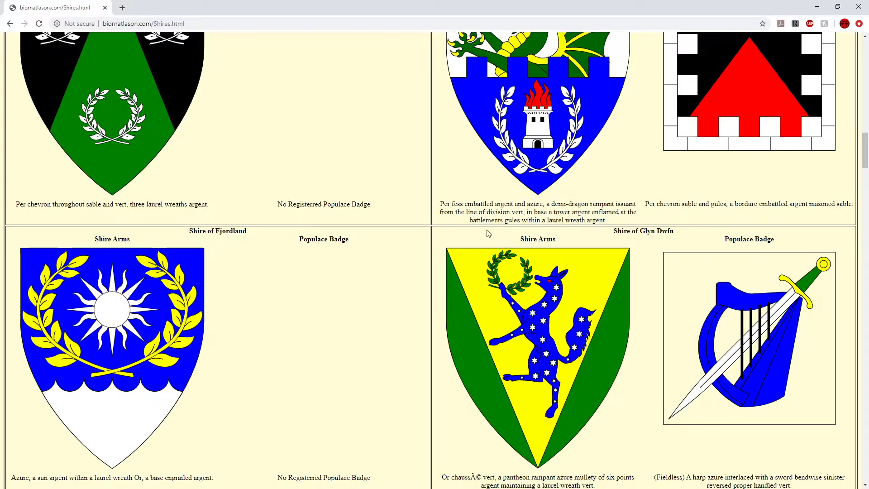
scroll(486, 234, up, 20)
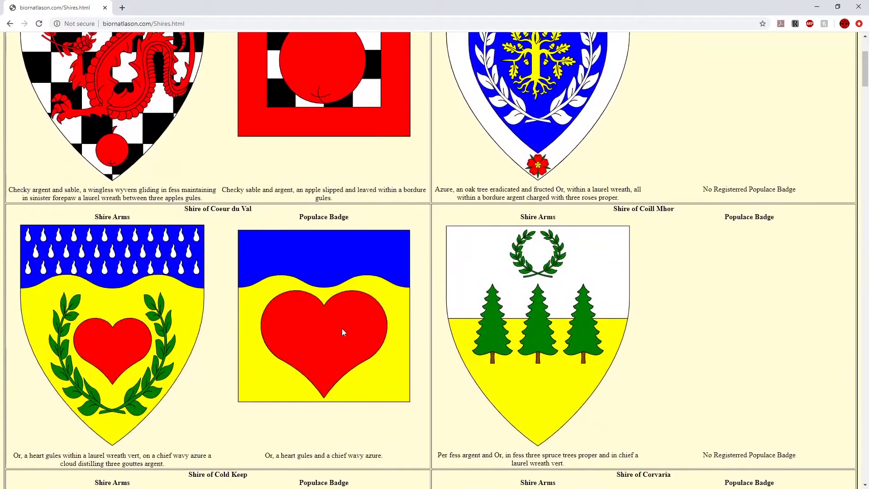
scroll(389, 346, up, 4)
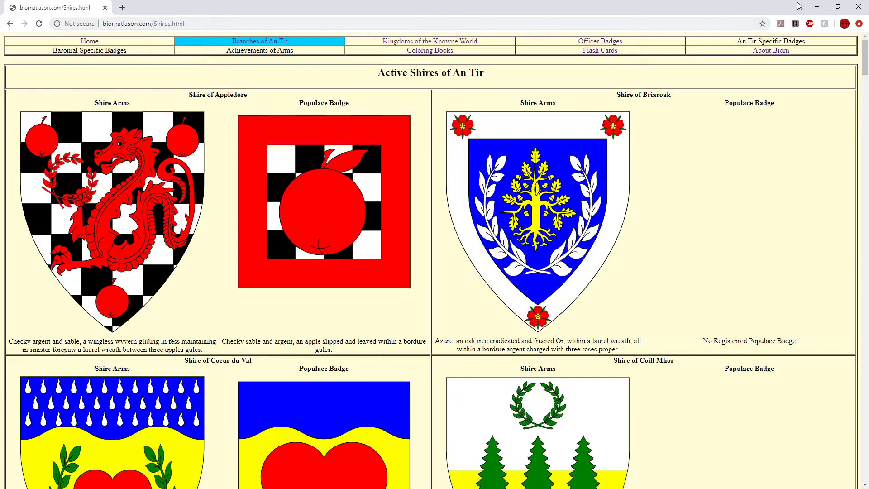
click(817, 7)
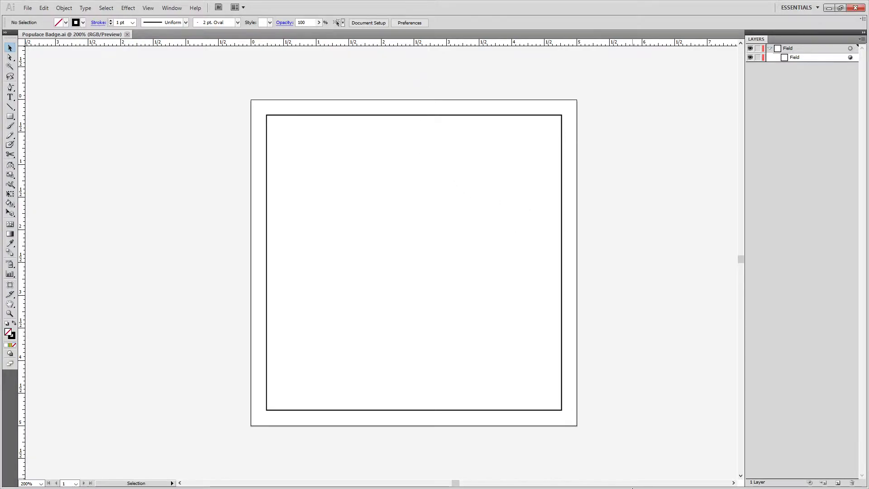
Open Saint Bunstable Populace Badge.ai from the College folder and copy its purple goblet into the populace badge template.
key(ctrl+o)
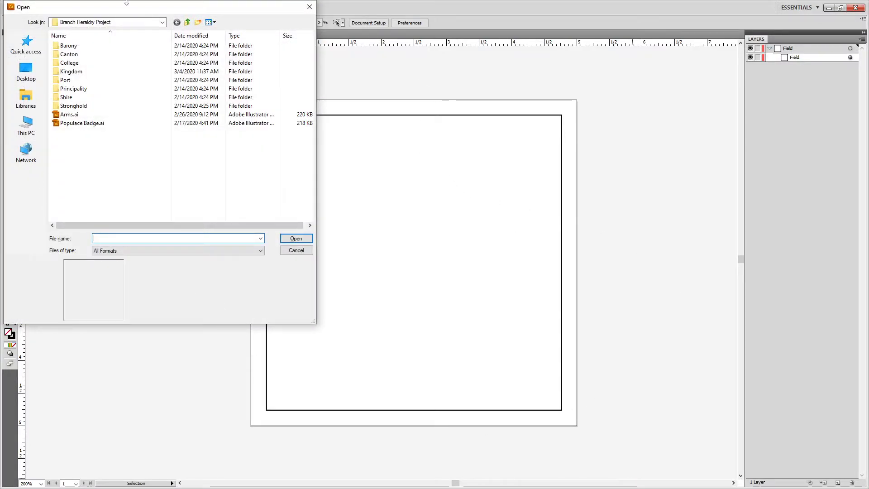
double_click(74, 64)
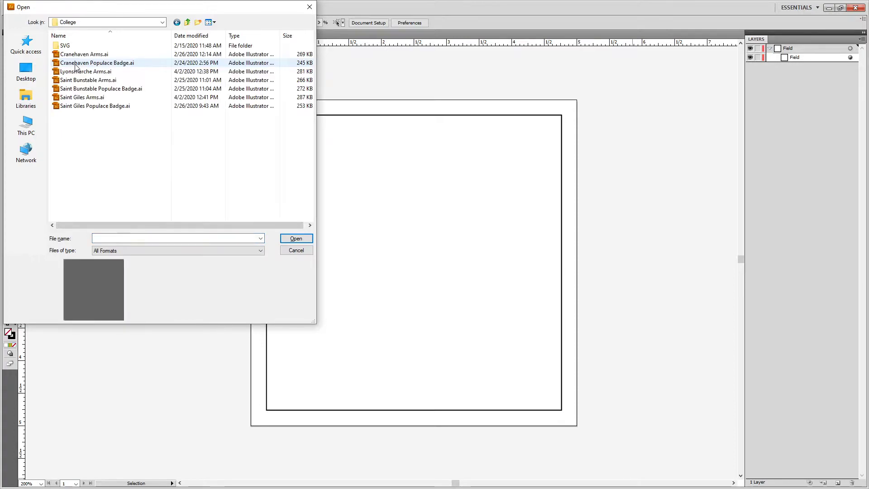
click(97, 89)
double_click(97, 90)
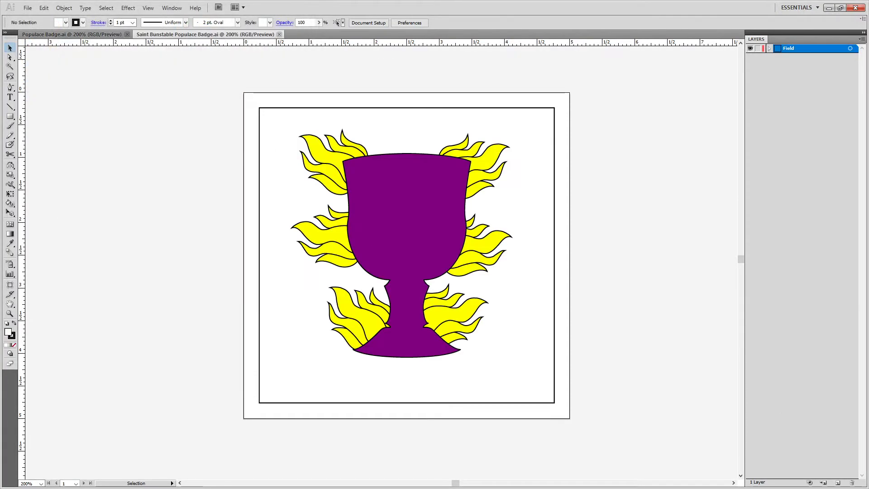
click(446, 213)
drag(446, 213, 425, 255)
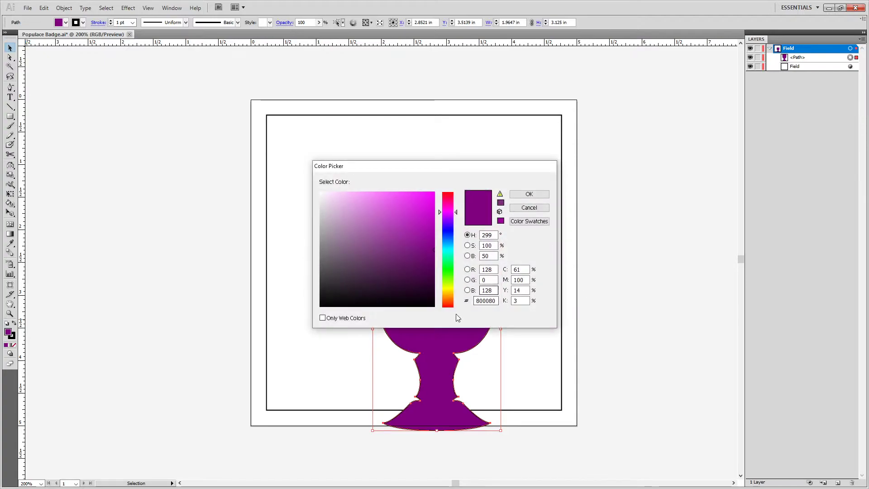
Set the goblet's fill colour to magenta, RGB 255, 0, 255.
double_click(496, 269)
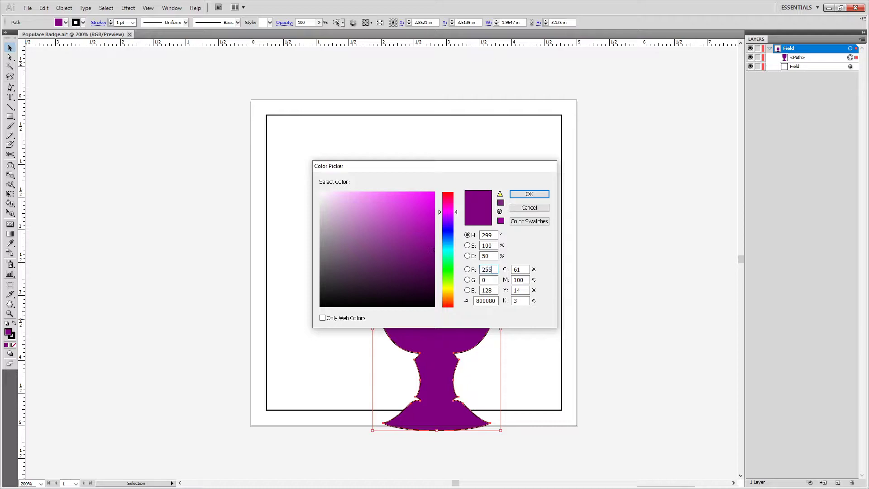
text(255)
key(Tab)
key(Tab)
text(255)
key(Return)
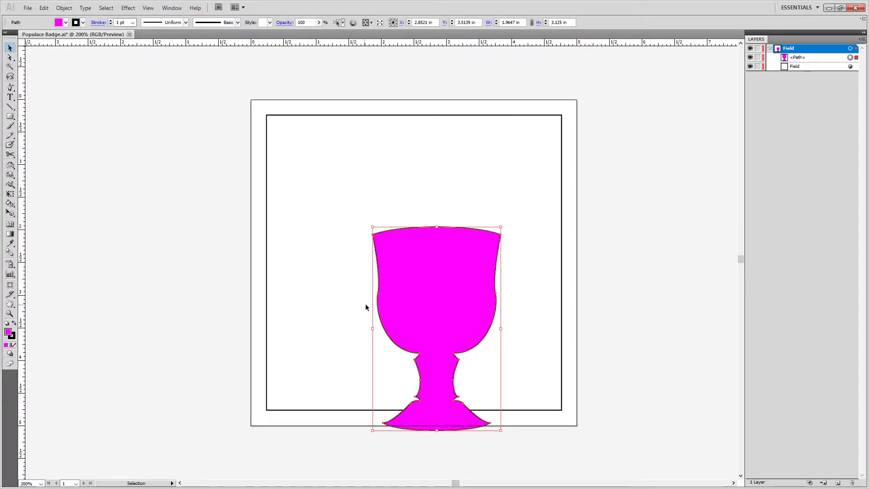
Change the goblet's fill colour to blue, RGB 0, 0, 255.
double_click(9, 332)
key(Escape)
double_click(8, 333)
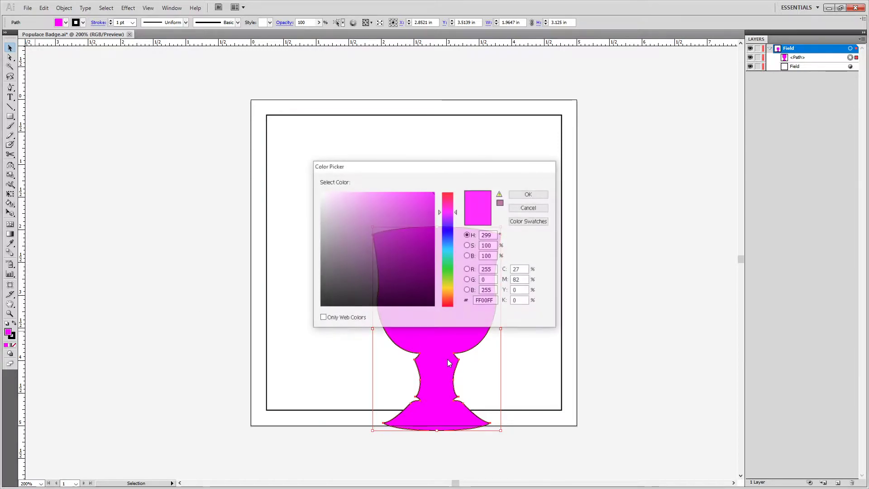
text(0)
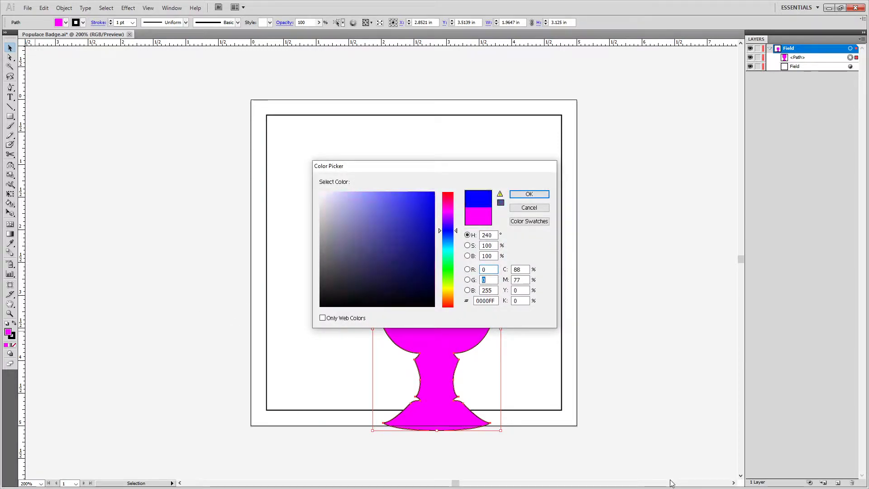
key(Return)
Move the blue goblet to the centre of the square field and deselect it.
drag(466, 292, 436, 223)
mouse_move(437, 224)
mouse_down()
mouse_move(442, 74)
mouse_move(447, 248)
mouse_move(443, 235)
mouse_up()
click(441, 383)
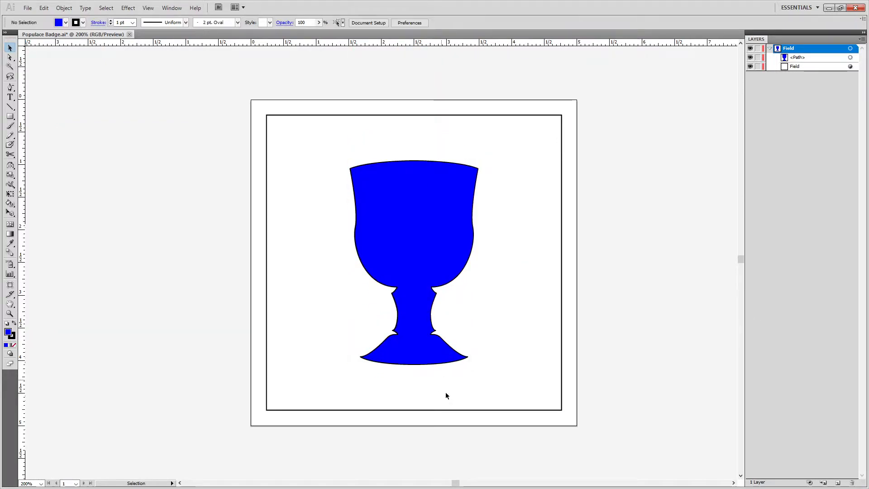
Enlarge the goblet proportionally about its centre to nearly fill the field's height, deselect it and save the file.
click(425, 291)
drag(479, 363, 548, 405)
click(644, 329)
key(ctrl+s)
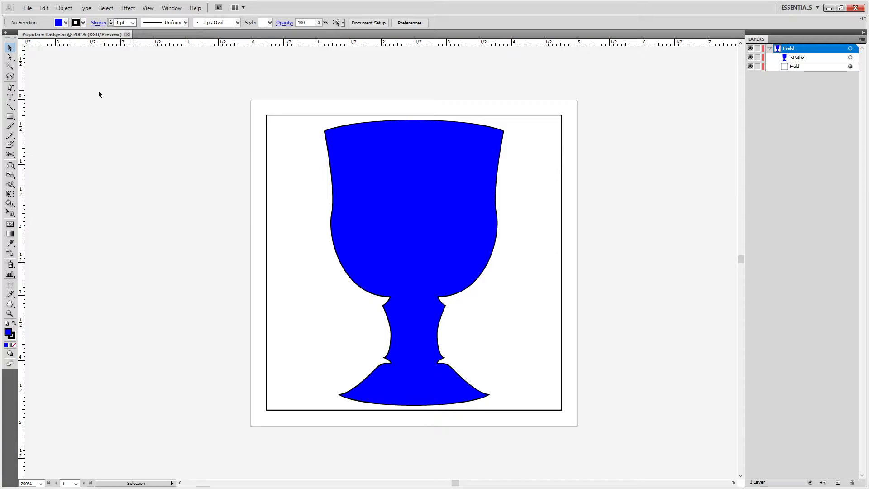
Save a copy of the badge as Summits Populace Badge.ai in the Principality folder, accepting the default Illustrator options.
click(24, 6)
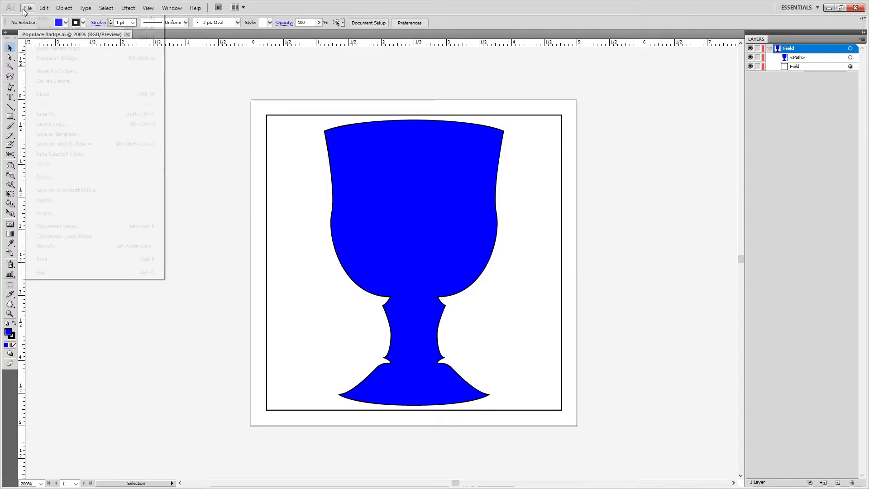
click(60, 114)
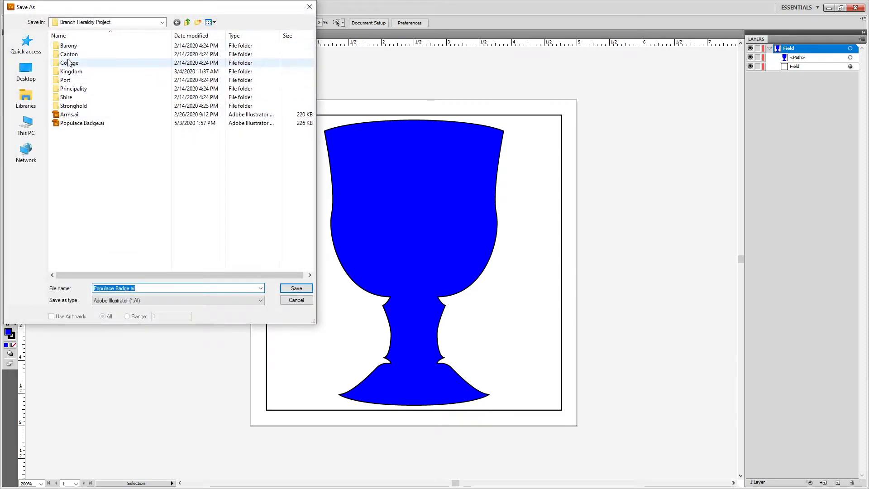
double_click(74, 89)
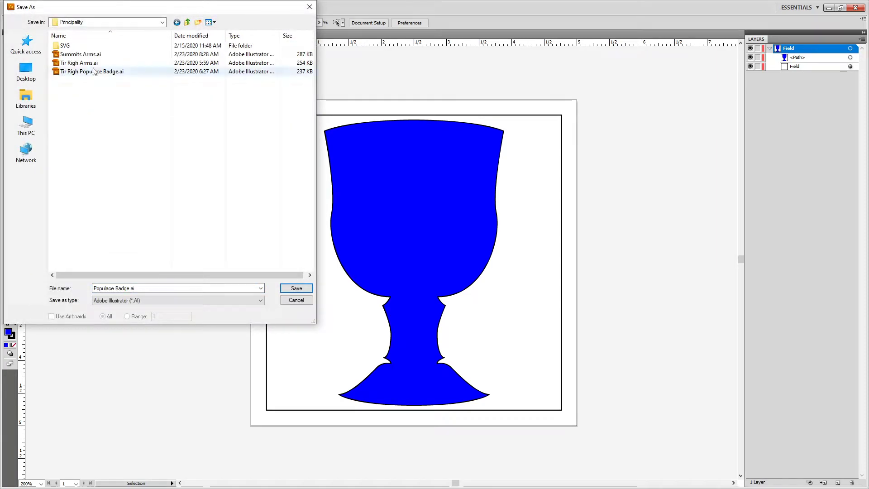
click(88, 73)
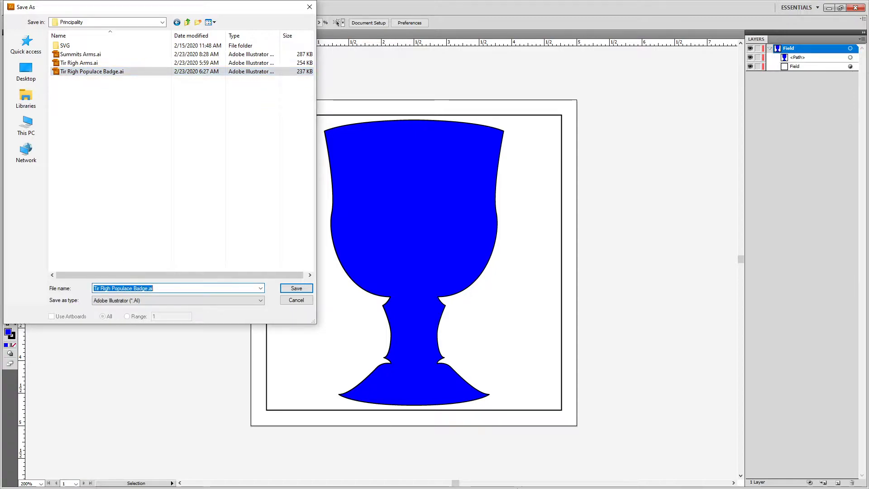
key(Home)
key(ctrl+shift+Right)
key(ctrl+shift+Right)
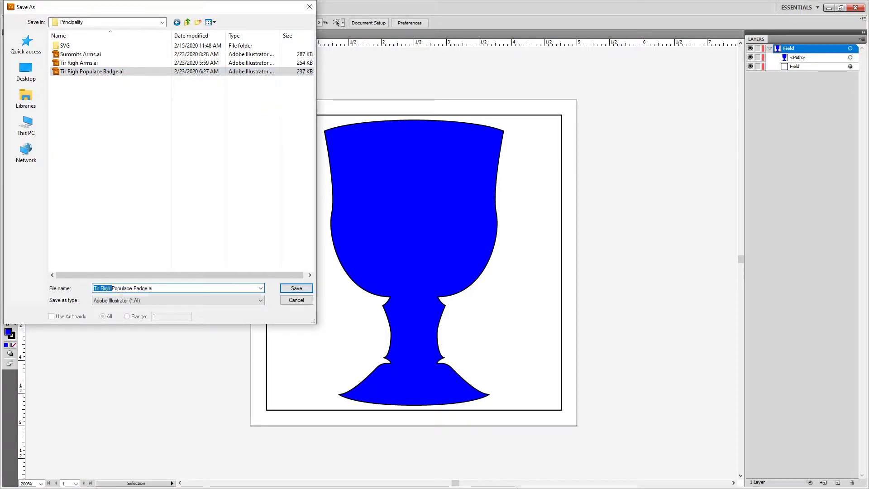
text(Summ)
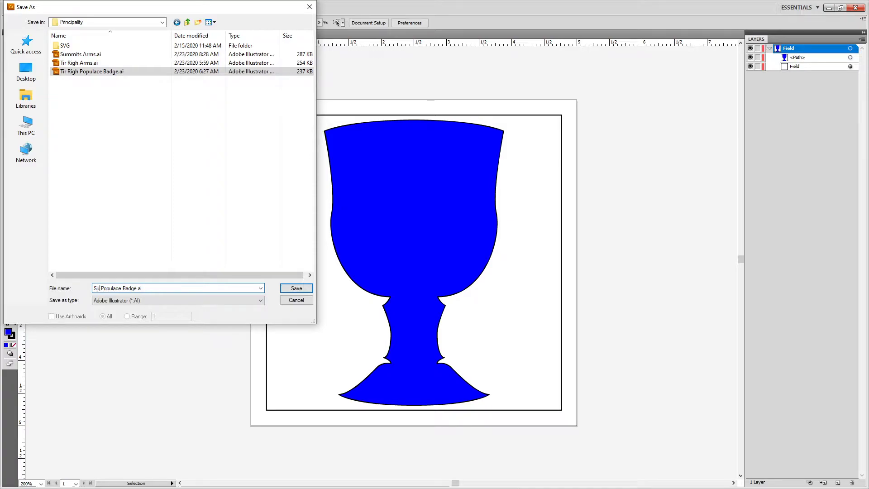
text(its)
key(Return)
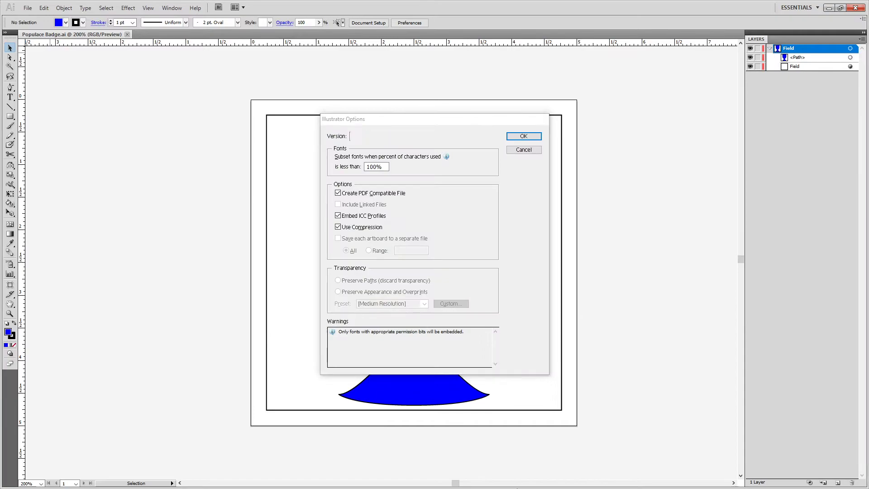
key(Return)
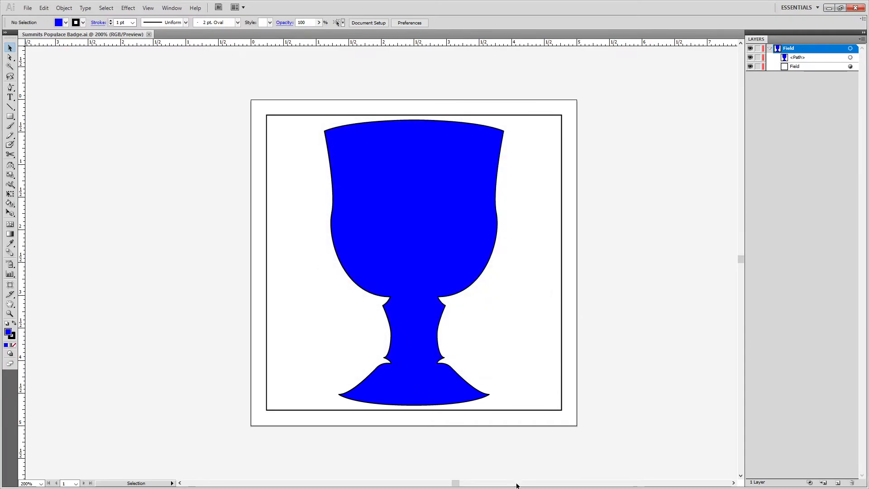
Save the badge as Summits Populace Badge.svg in the SVG subfolder, using the SVG 1.1 profile with embedded images.
click(28, 8)
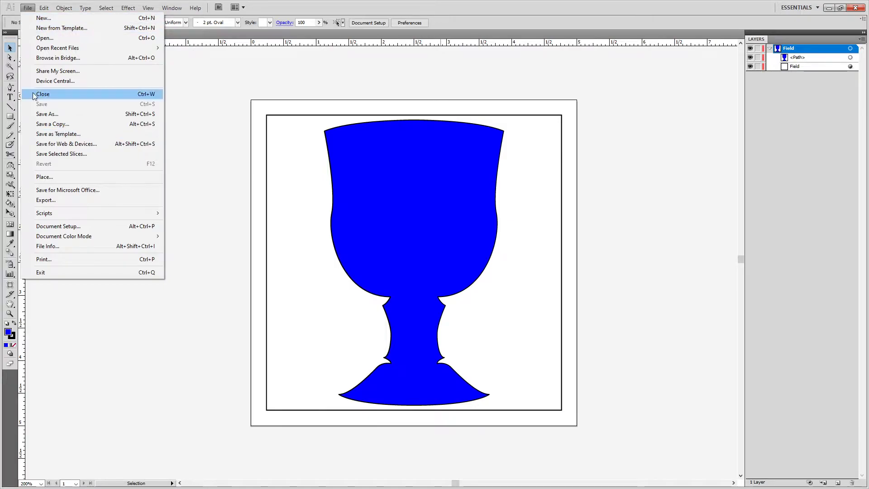
click(47, 114)
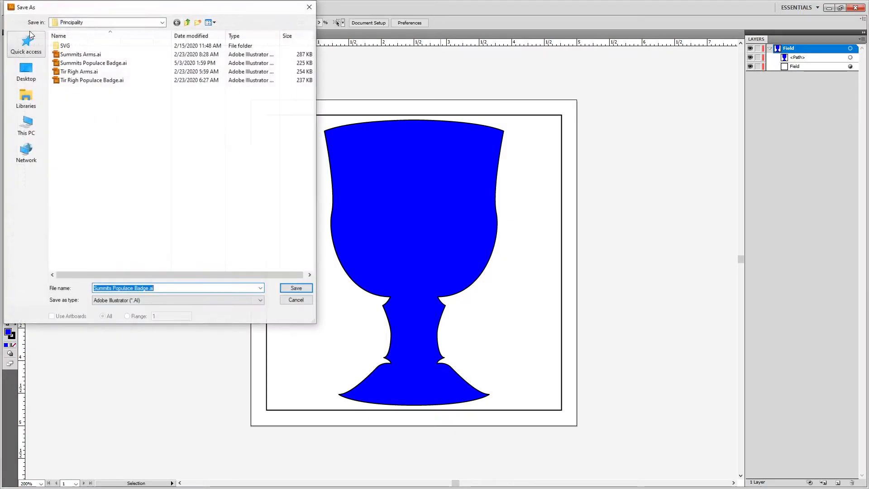
double_click(61, 46)
click(171, 301)
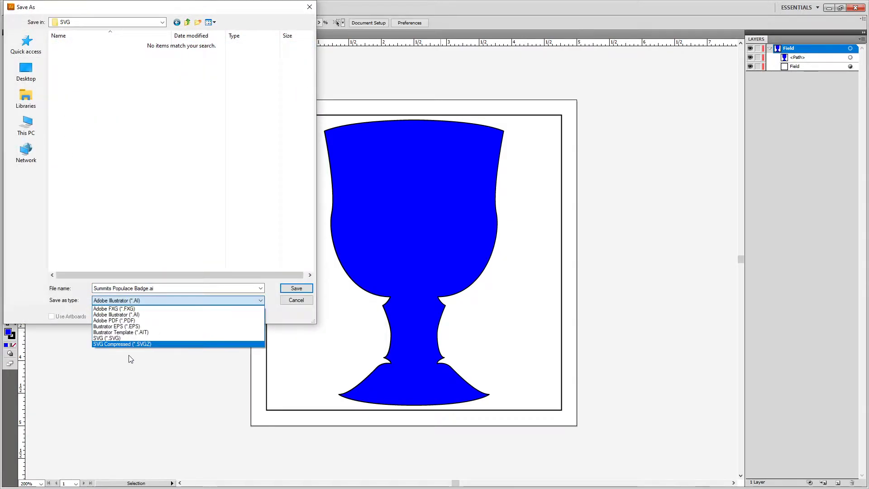
click(111, 337)
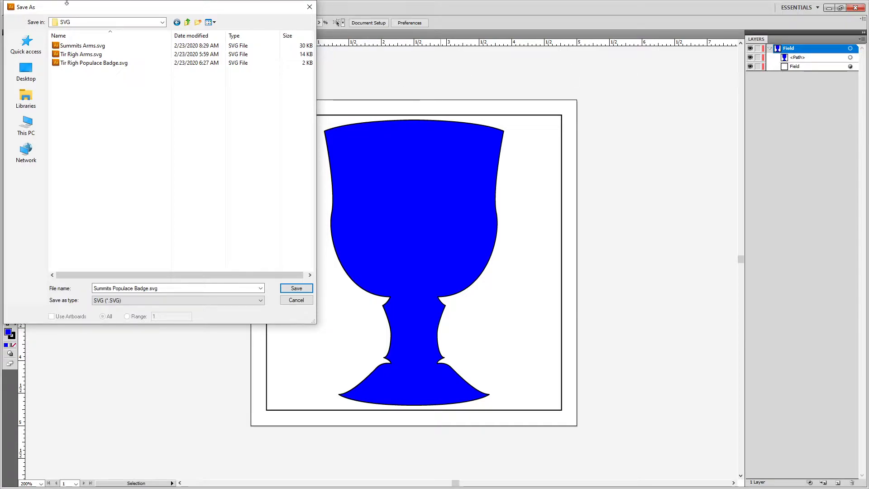
click(291, 288)
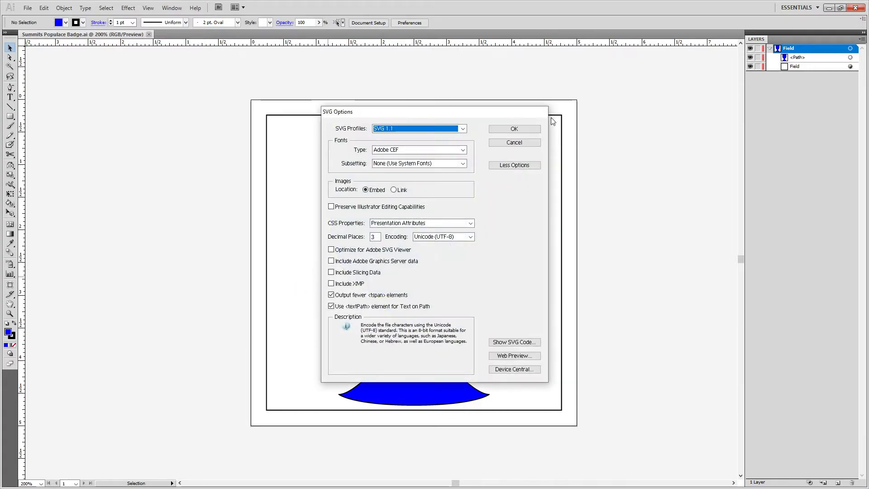
click(528, 128)
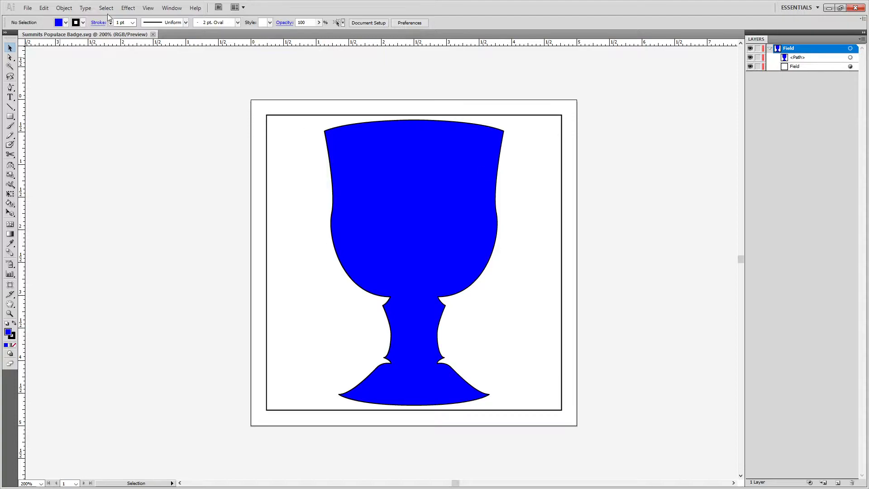
Close the Summits badge, then open Populace Badge.ai from the Branch Heraldry Project folder to check it and close it.
click(153, 34)
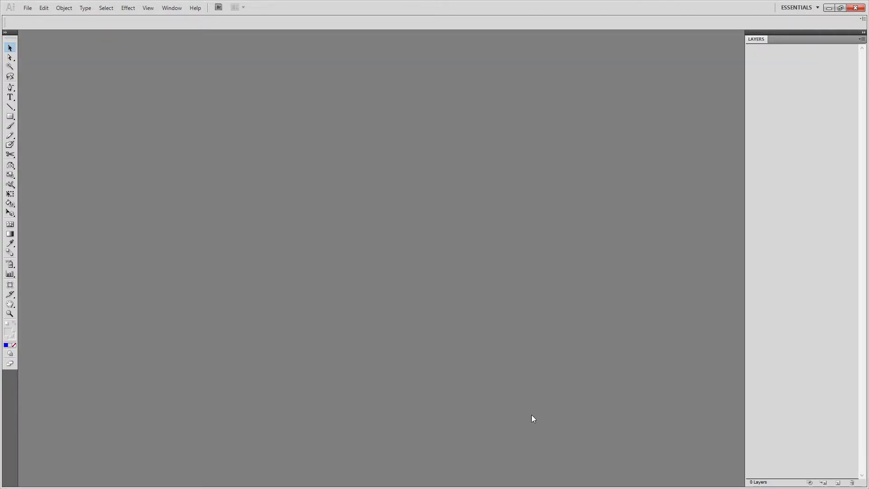
key(ctrl+o)
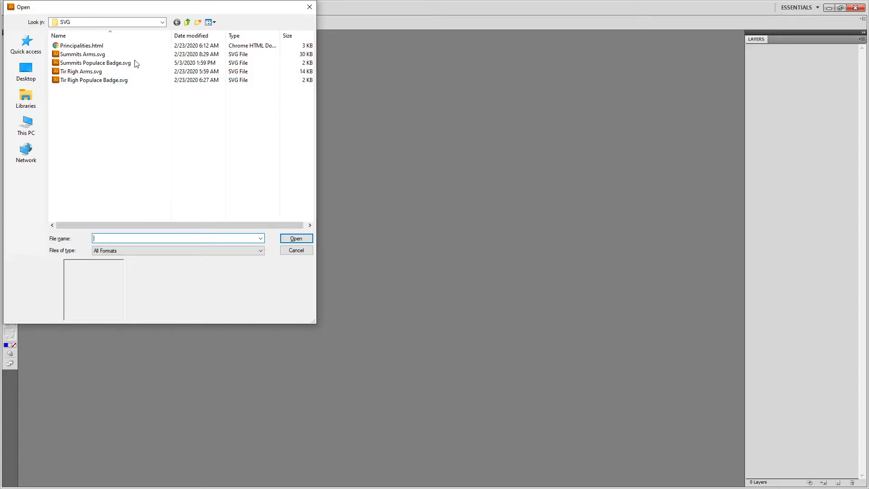
click(186, 23)
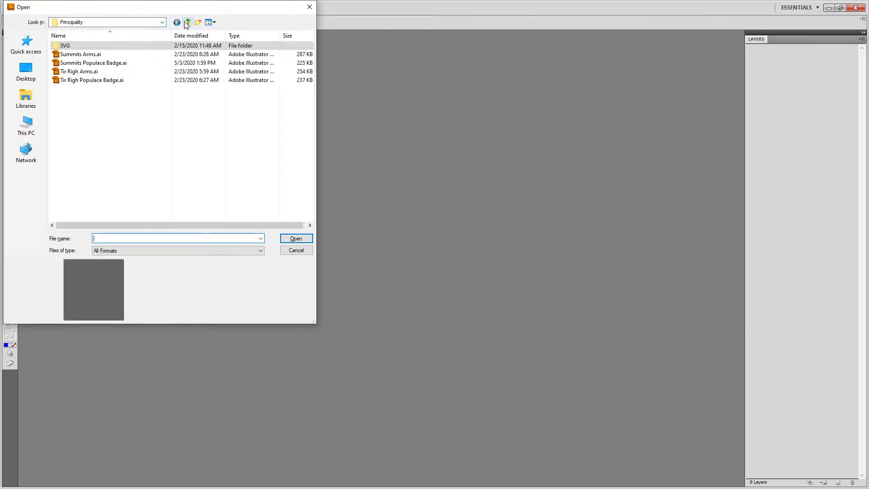
click(186, 24)
double_click(83, 122)
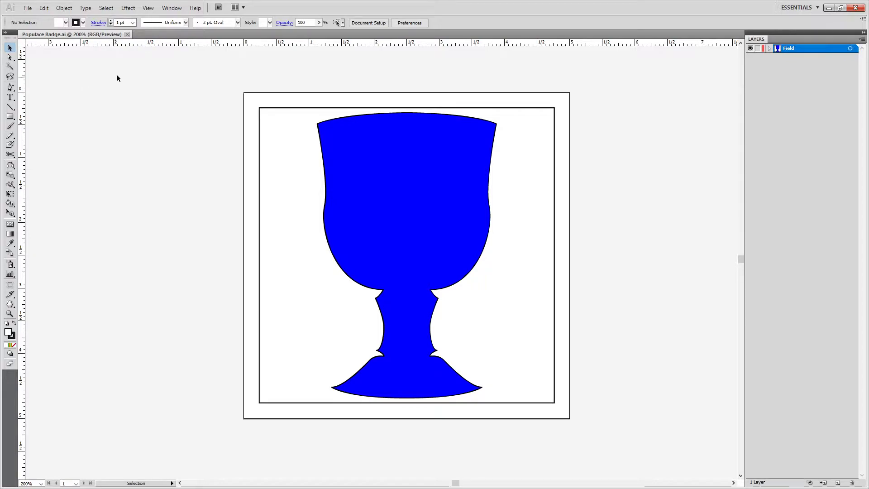
click(128, 35)
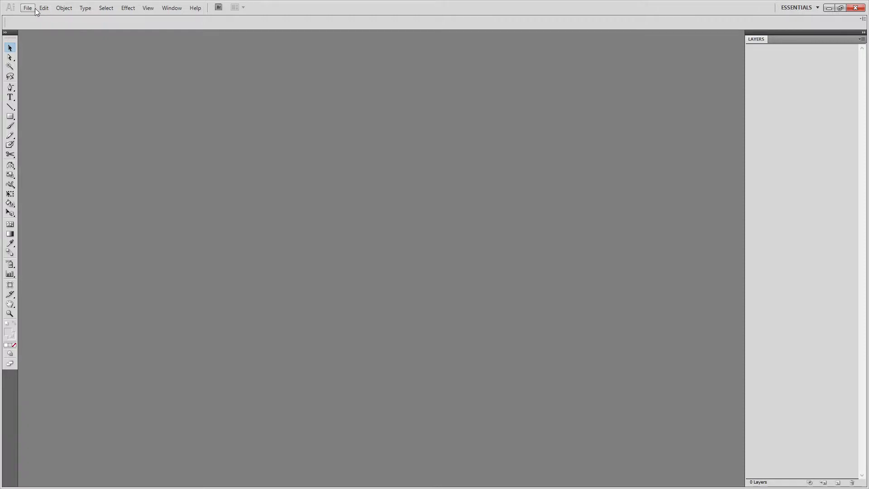
Copy the blank Populace Badge.ai template file from the Known World Kingdom Project folder.
click(34, 9)
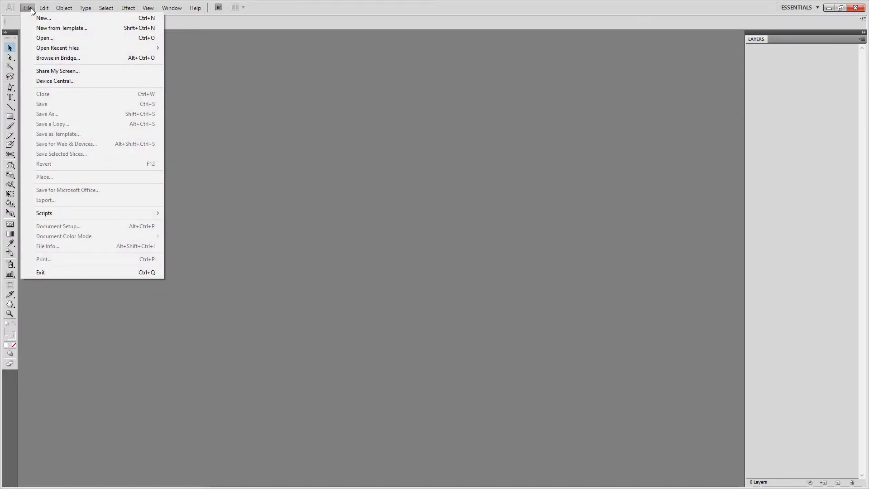
mouse_move(42, 12)
click(52, 38)
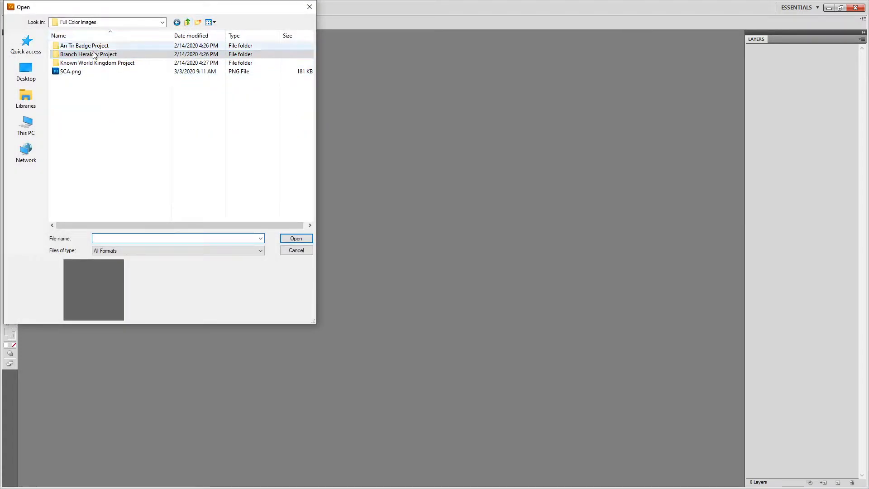
double_click(90, 55)
key(BackSpace)
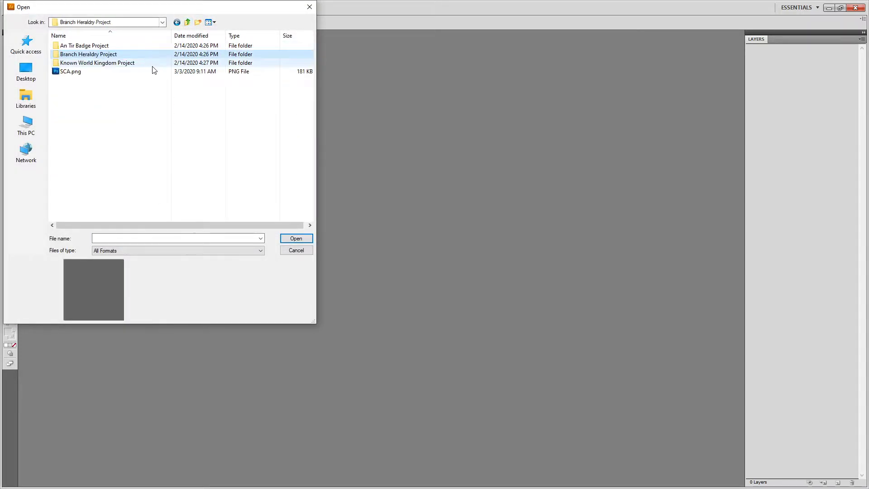
double_click(90, 64)
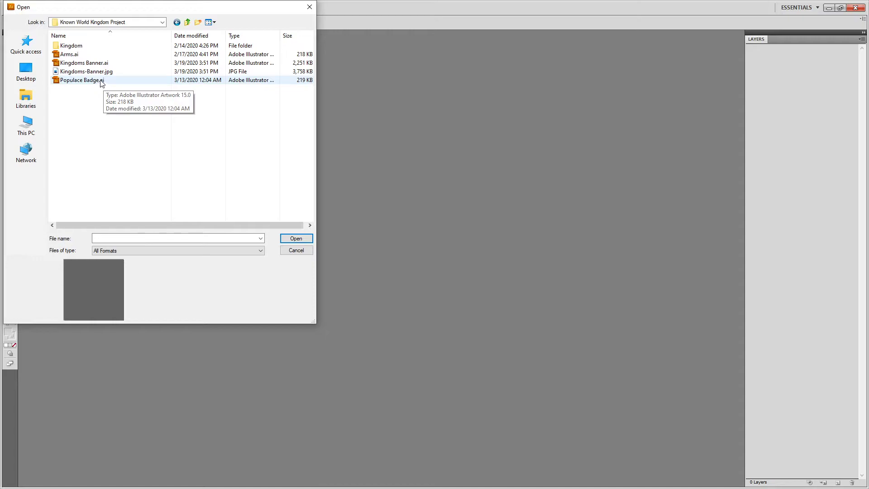
click(99, 82)
right_click(99, 83)
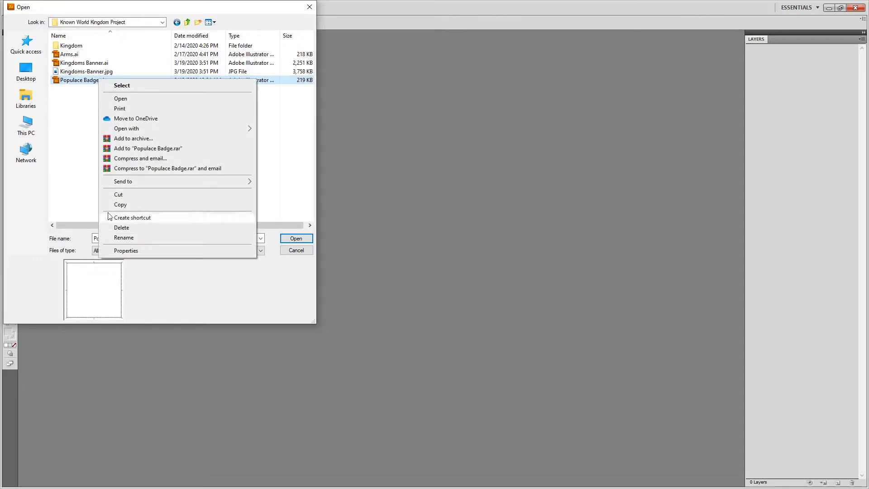
click(111, 208)
Paste the copied template into the Branch Heraldry Project folder, replacing the existing Populace Badge.ai, and open it.
key(BackSpace)
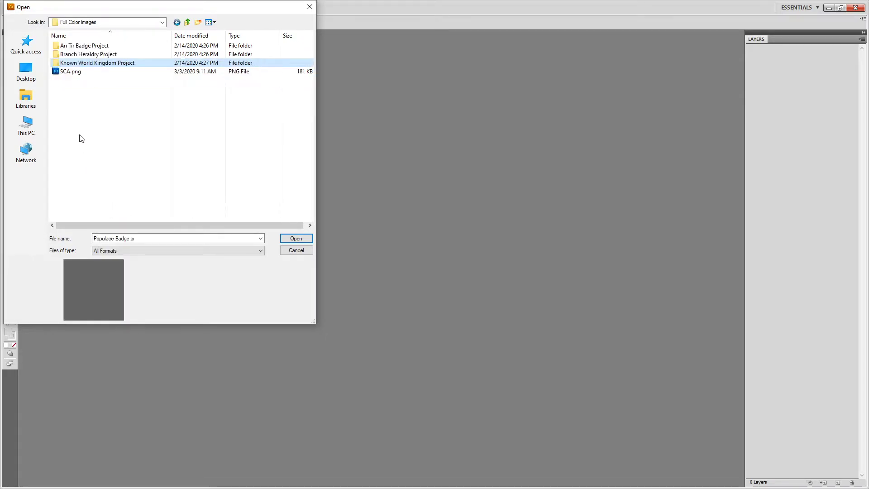
double_click(72, 54)
key(ctrl+v)
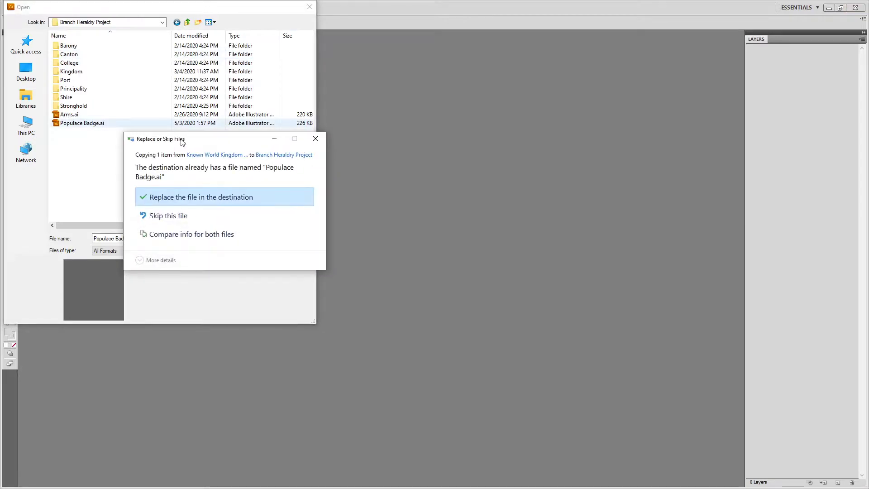
click(189, 197)
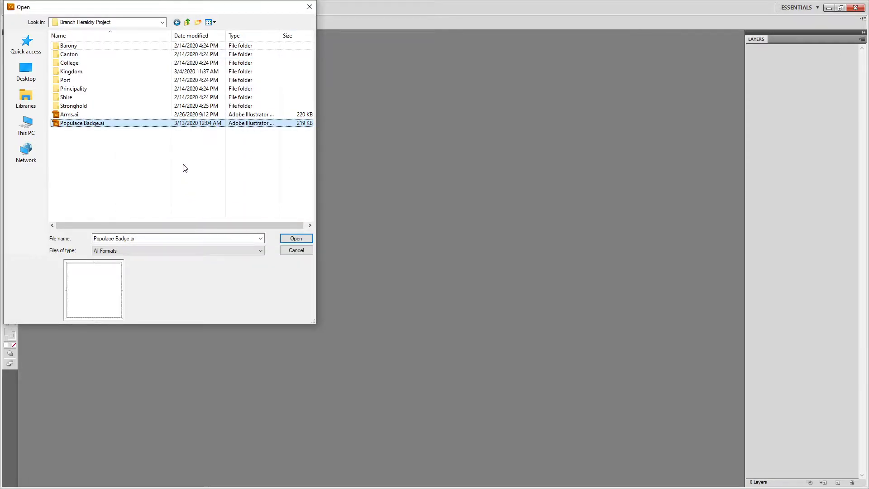
double_click(77, 123)
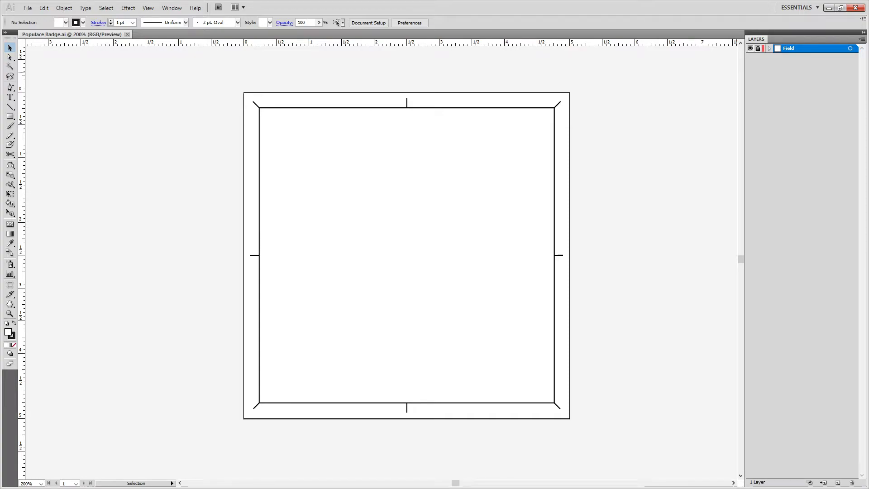
Save the template as Ramsgaard Populace Badge.ai in the Shire folder, accepting the default Illustrator CS5 options.
click(27, 7)
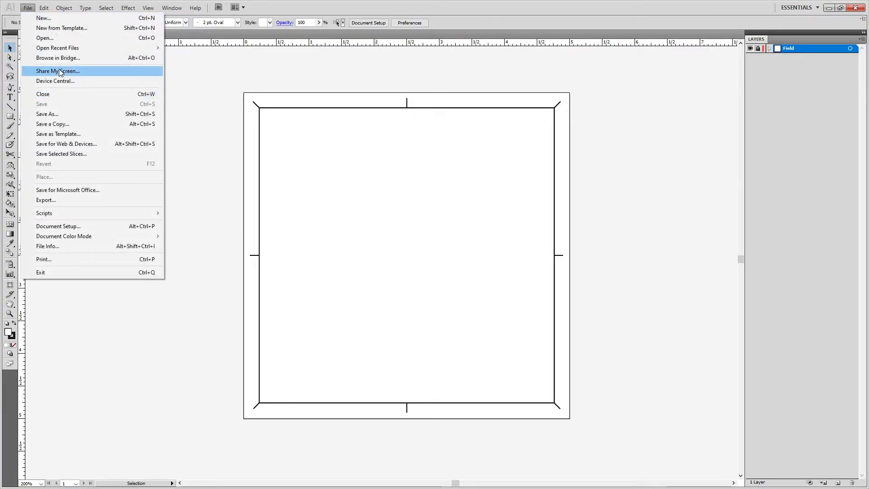
click(67, 113)
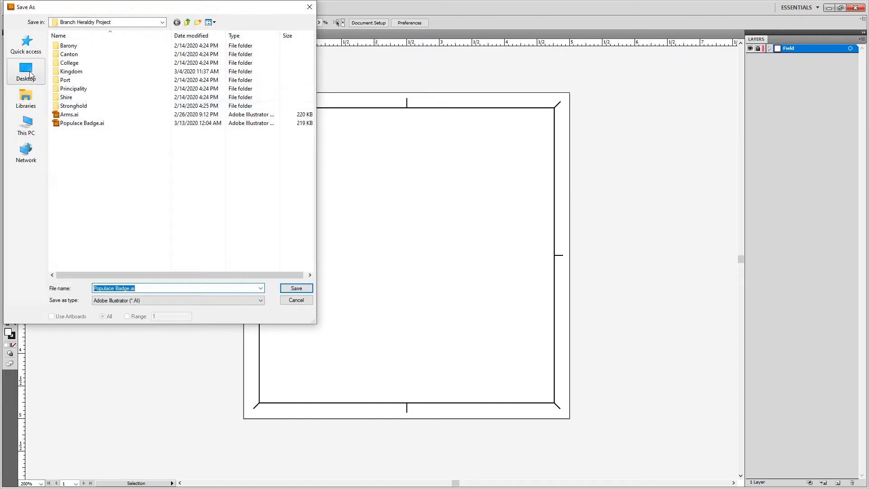
click(80, 98)
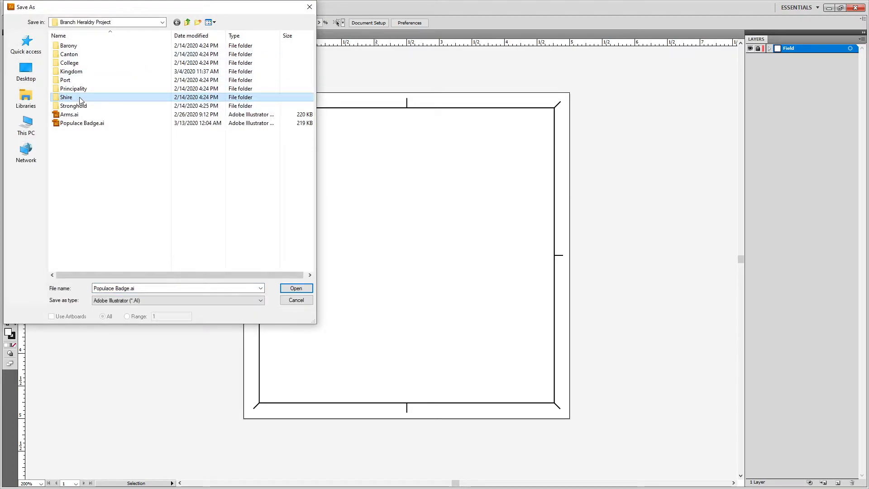
double_click(80, 99)
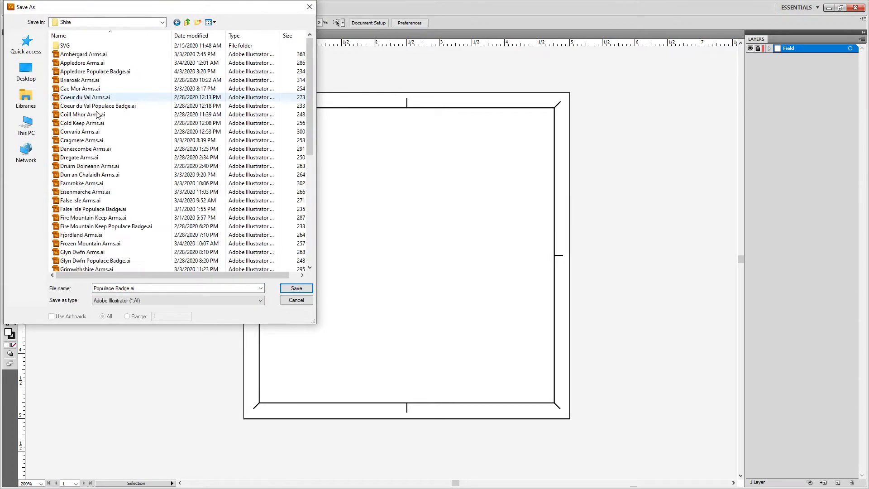
scroll(181, 240, down, 8)
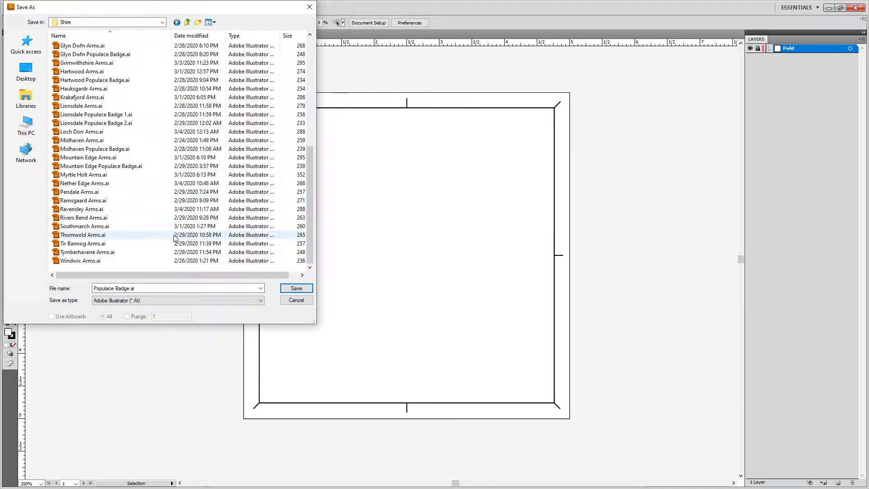
click(149, 289)
key(Home)
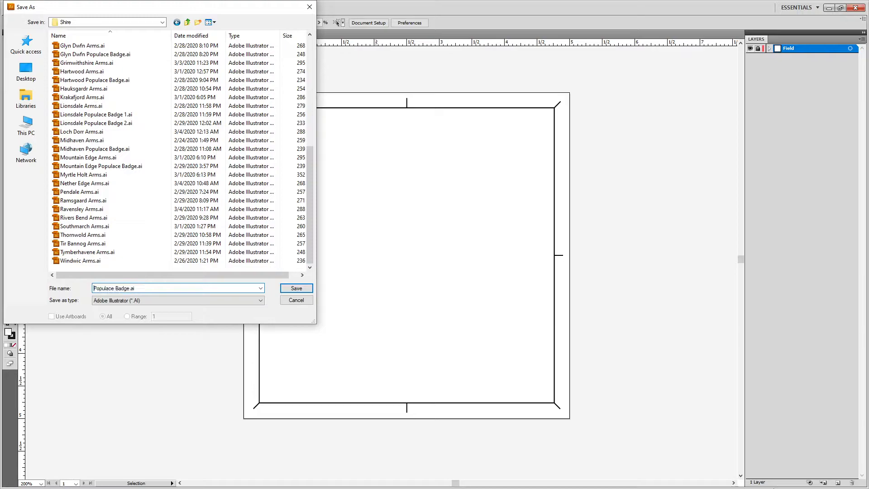
text(Ramsgaard)
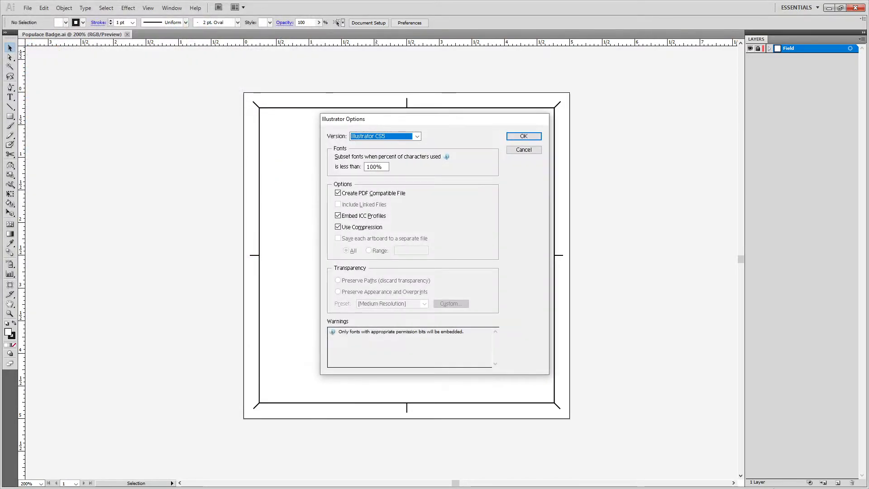
key(Return)
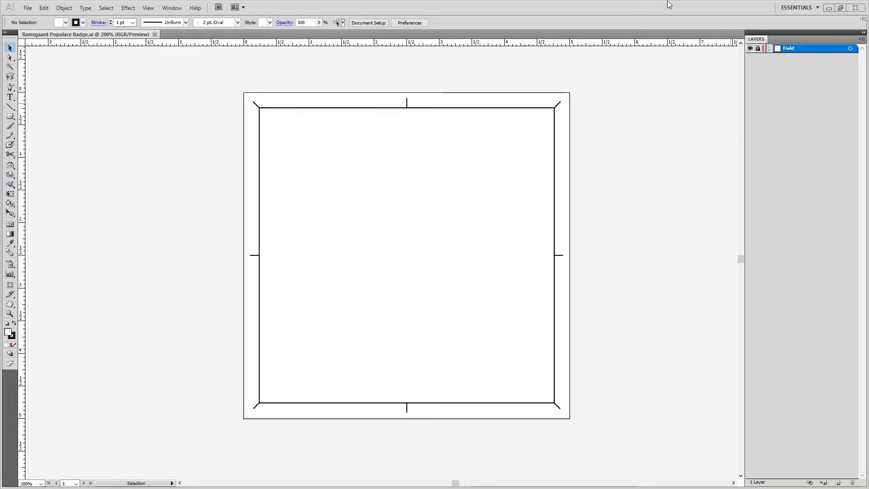
Switch to Chrome, search for "an tir roll of arms" in a new tab and open the An Tir Roll of Arms site.
click(828, 8)
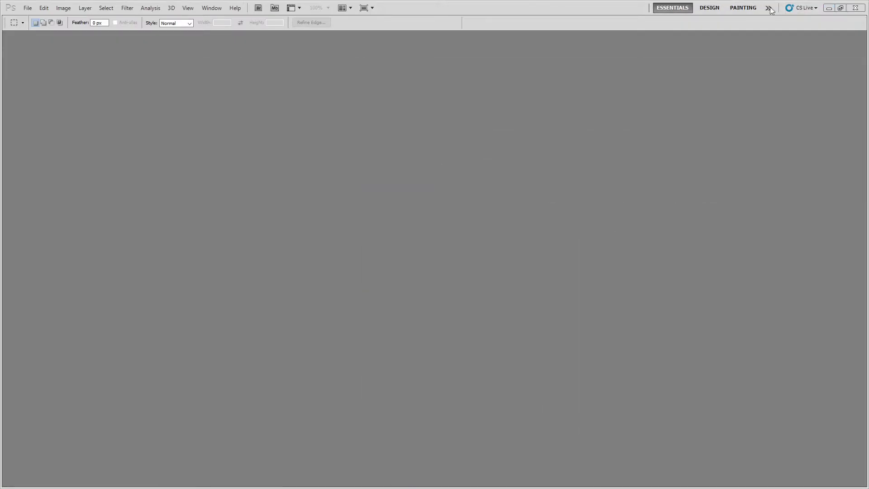
key(alt+Tab)
key(Tab)
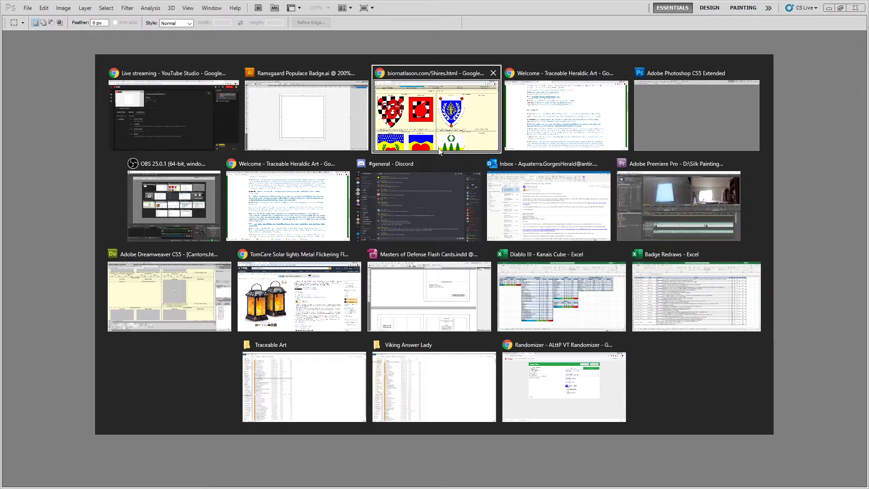
click(417, 116)
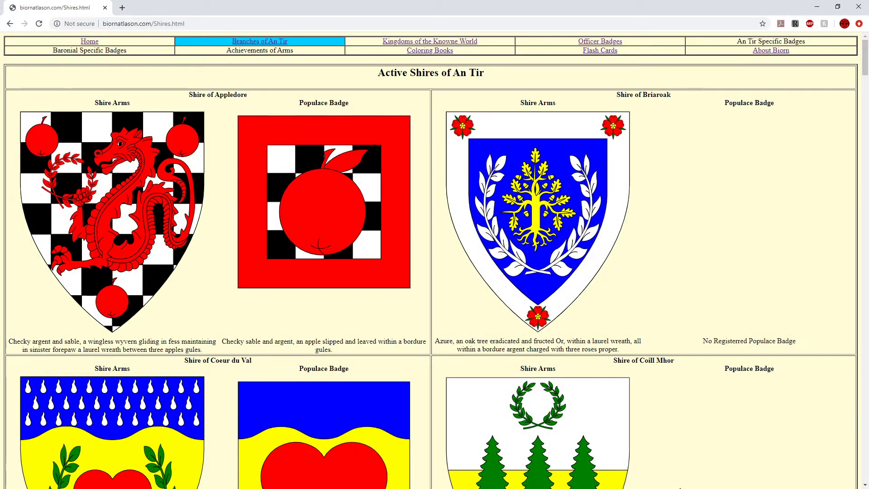
key(ctrl+t)
text(an)
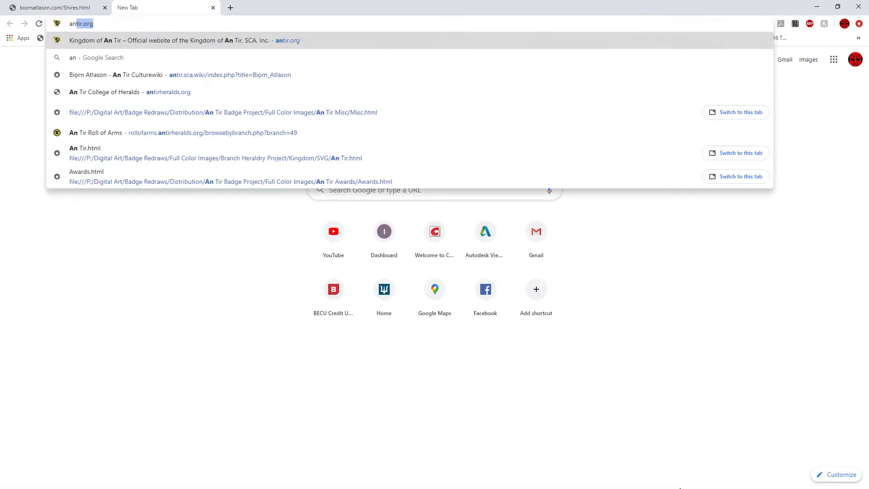
text( tir roll of arms)
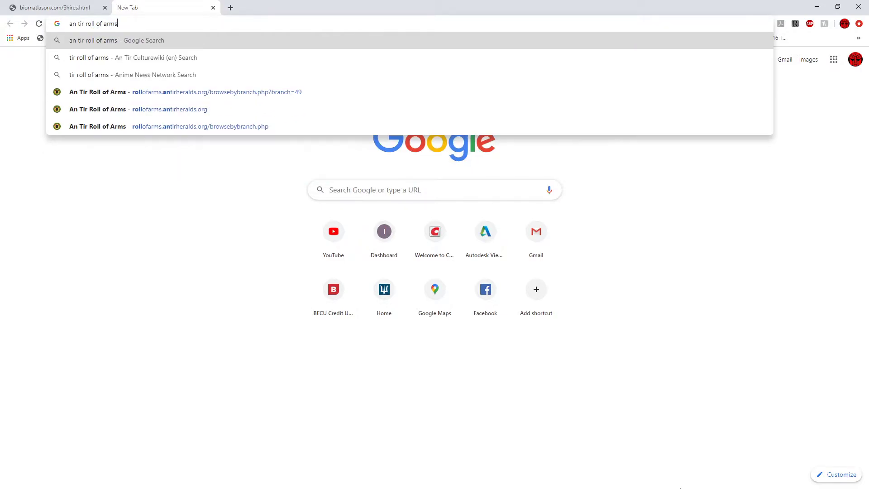
key(Return)
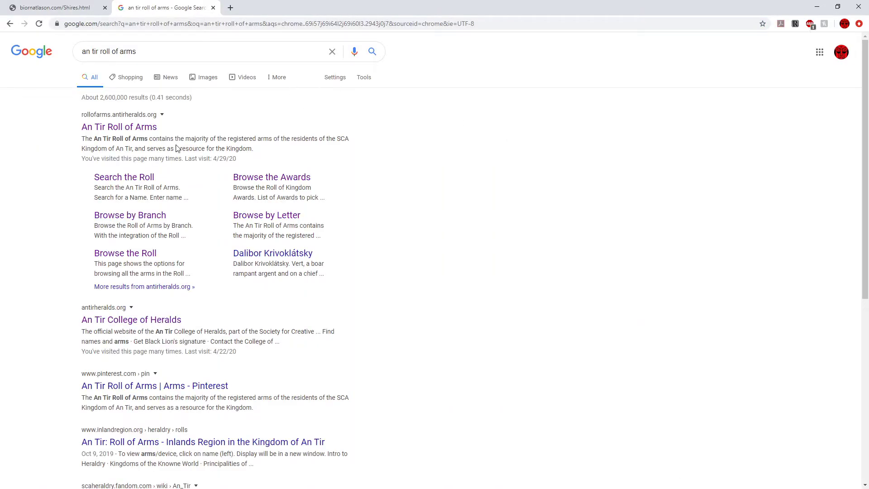
click(133, 131)
Find the Ramsgaard populace badge in the site's February 2020 LoAR news post and open its image in a new tab.
scroll(257, 315, down, 10)
scroll(277, 293, up, 3)
scroll(466, 320, down, 7)
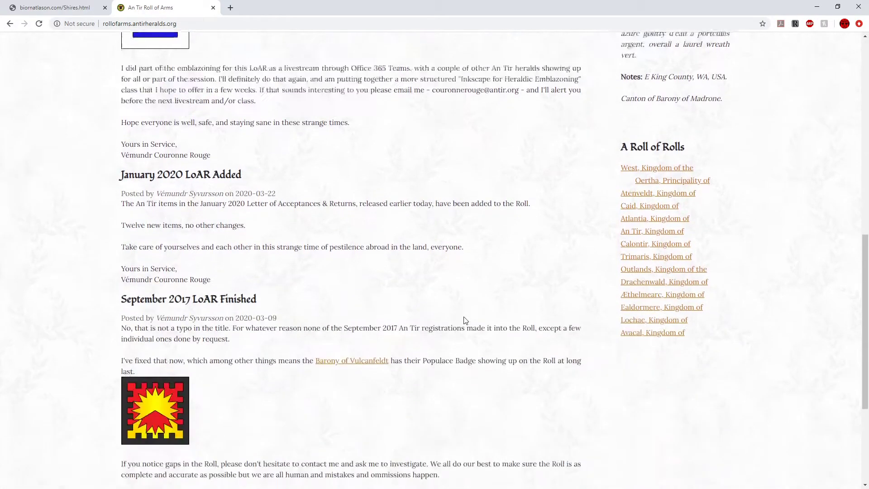
scroll(465, 320, up, 6)
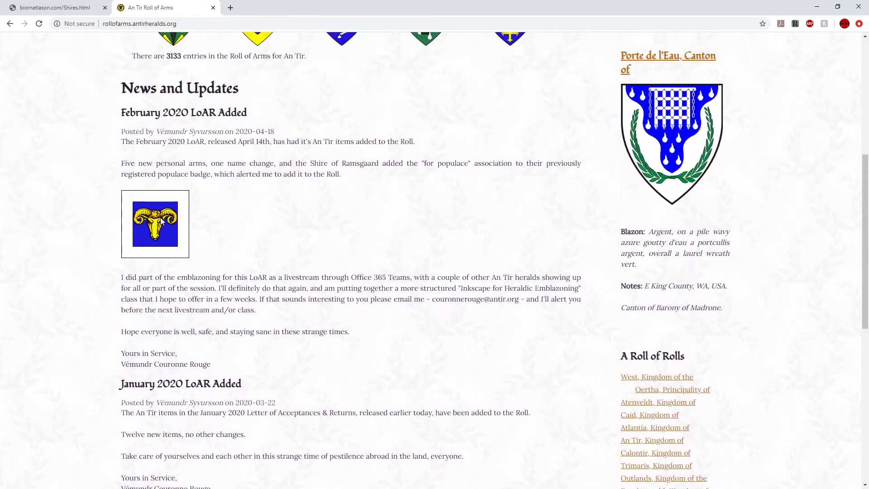
right_click(168, 222)
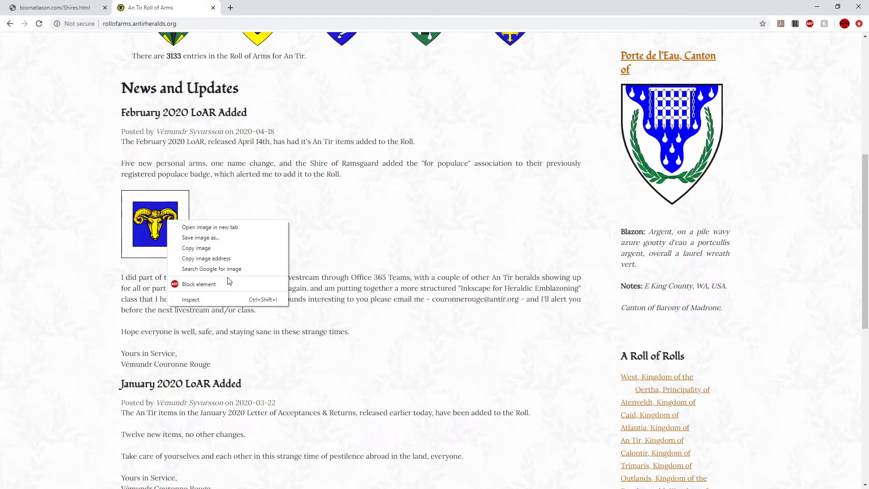
click(210, 227)
click(267, 8)
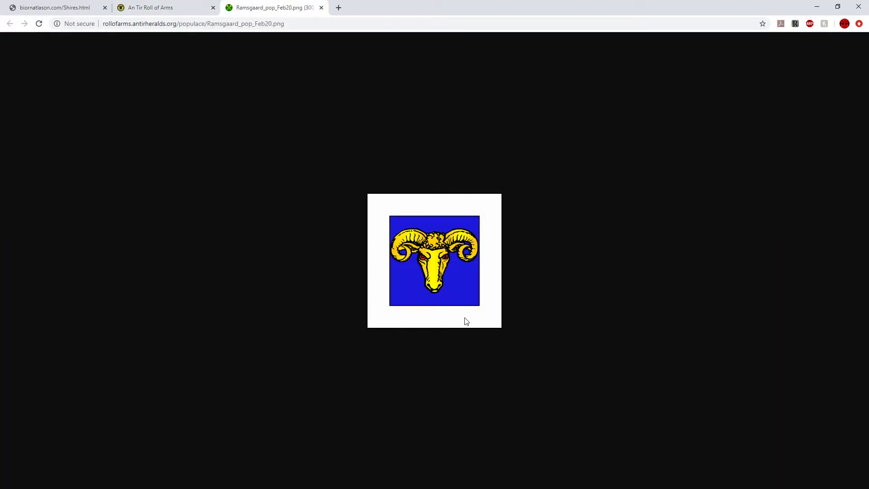
Copy the Ramsgaard populace badge image, close its tab and the An Tir Roll of Arms tab, and switch back to Illustrator.
right_click(416, 266)
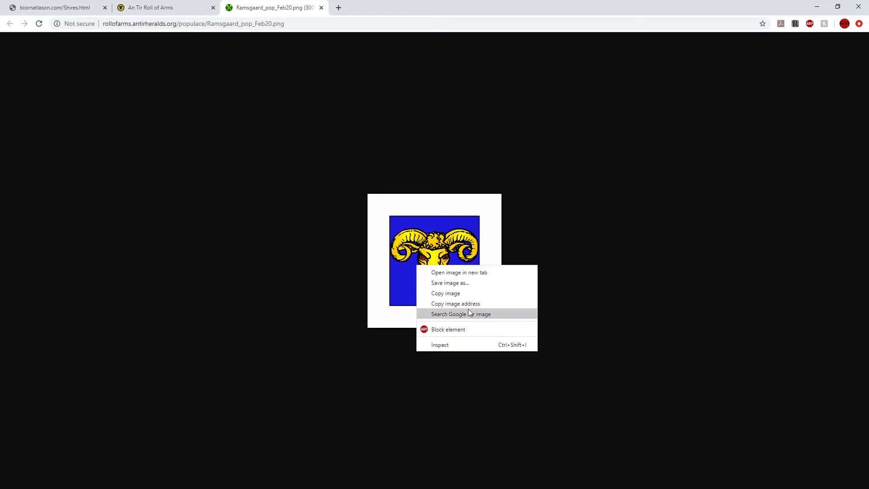
click(450, 294)
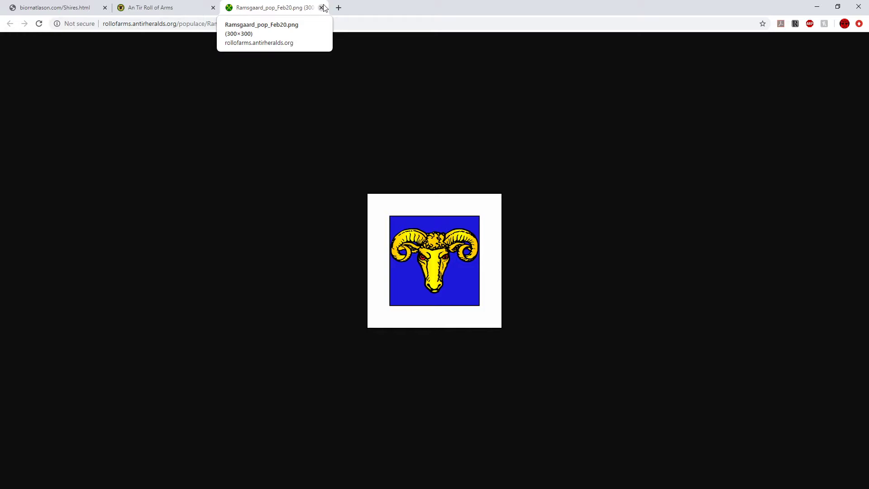
right_click(452, 244)
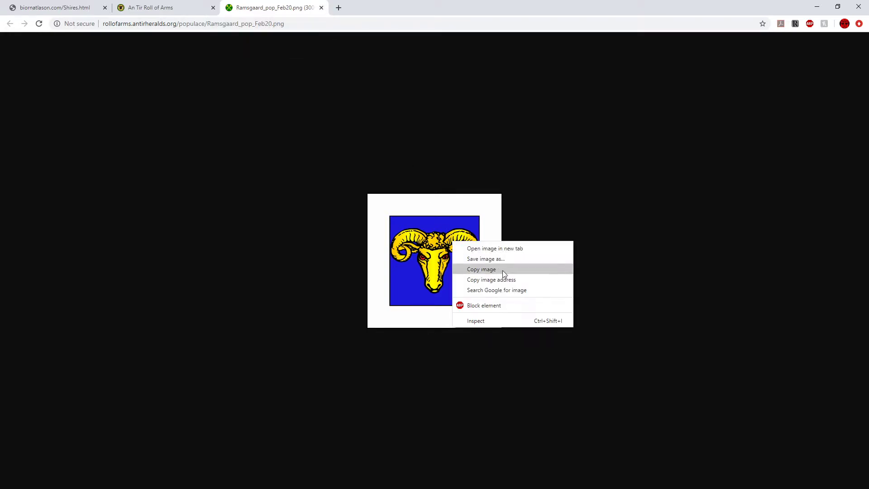
click(496, 272)
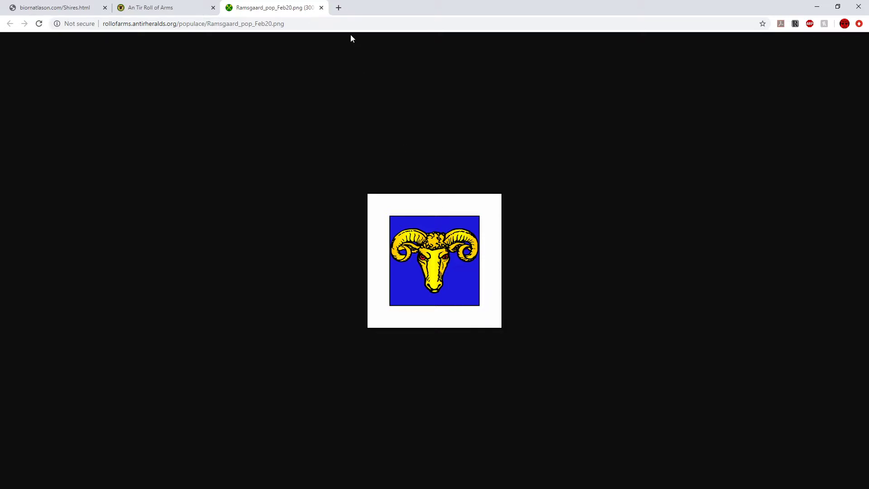
click(321, 8)
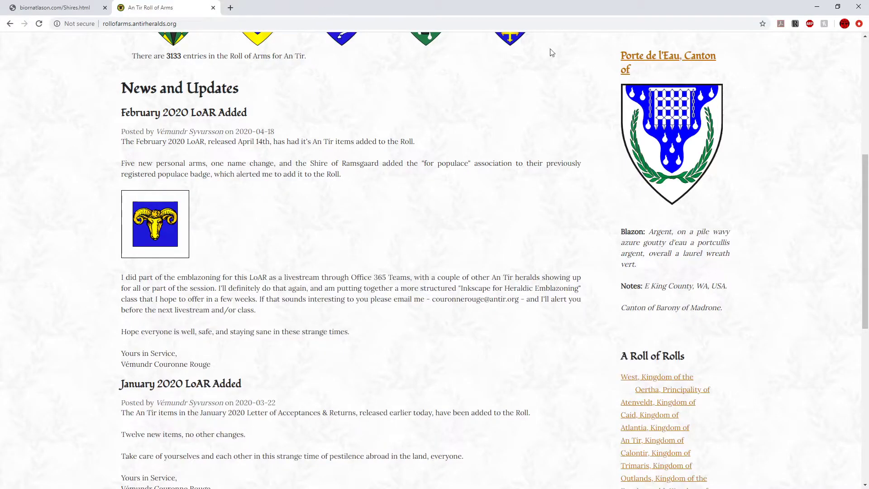
click(213, 8)
key(alt+Tab)
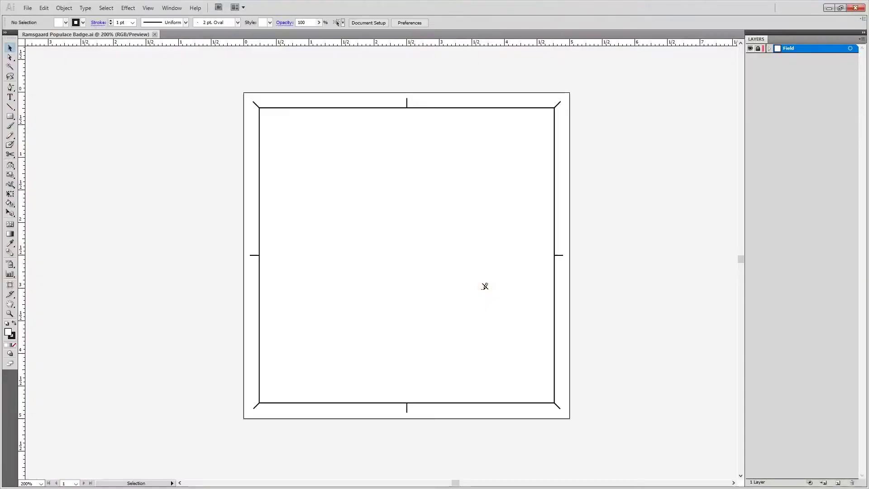
click(827, 344)
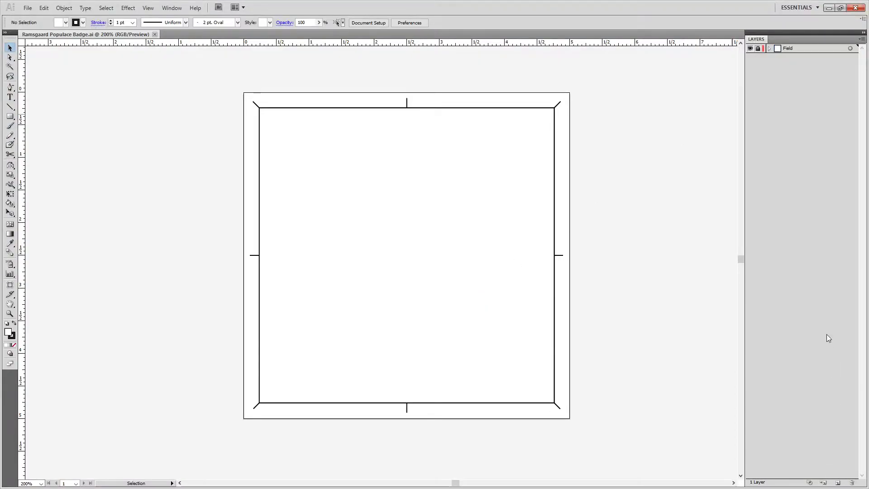
key(ctrl+v)
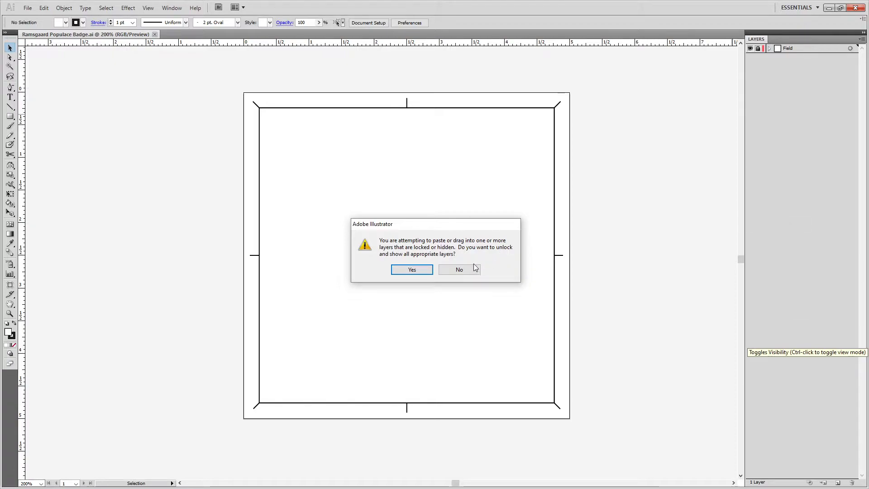
click(459, 269)
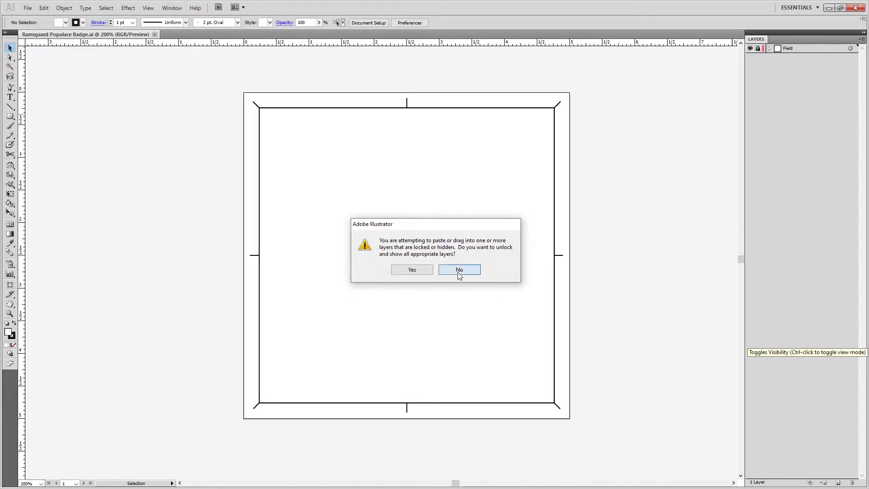
Paste the badge image on a new layer and place it left of the artboard, at about X -2.72 in, Y 2.33 in.
click(837, 482)
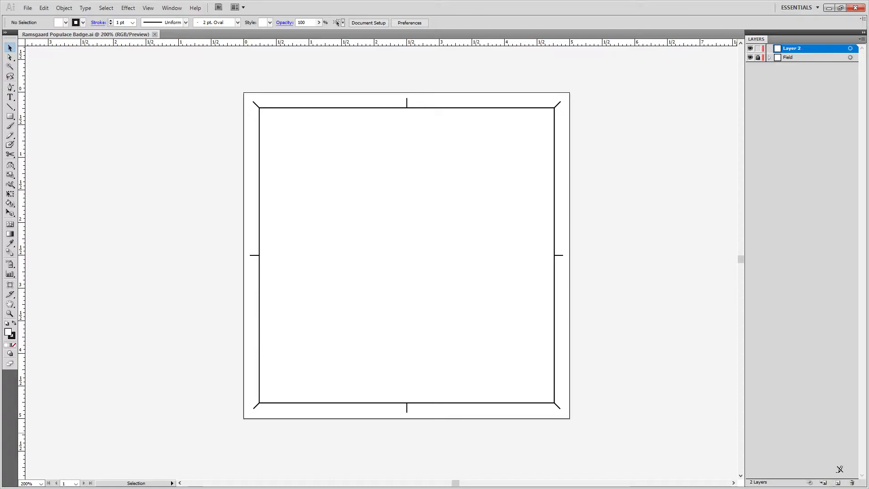
key(ctrl+v)
drag(413, 256, 98, 238)
drag(126, 280, 406, 330)
Move the layer with the reference image below the Field layer and lock it.
drag(790, 49, 749, 61)
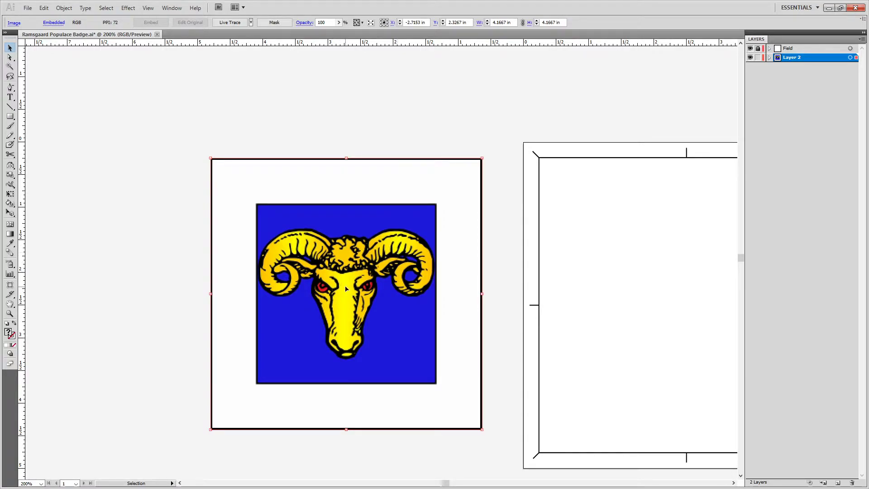
scroll(345, 287, up, 2)
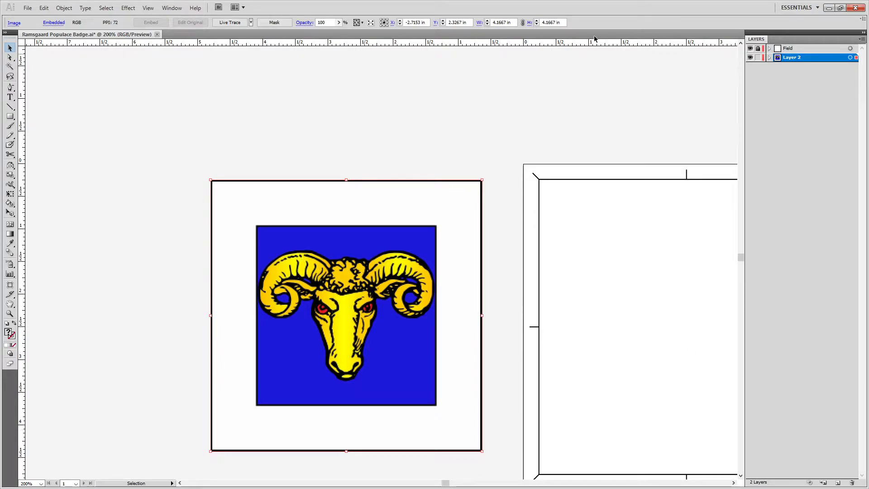
click(758, 57)
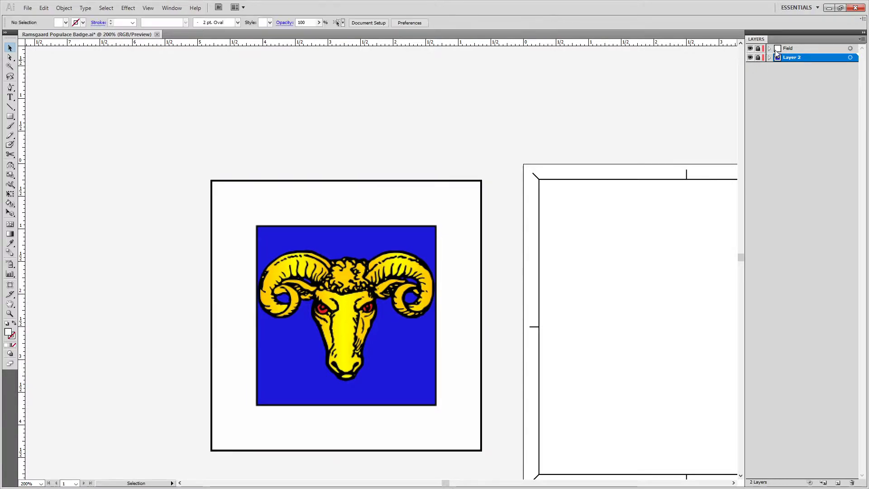
Unlock the Field layer and delete the Alignment marks inside it.
click(801, 49)
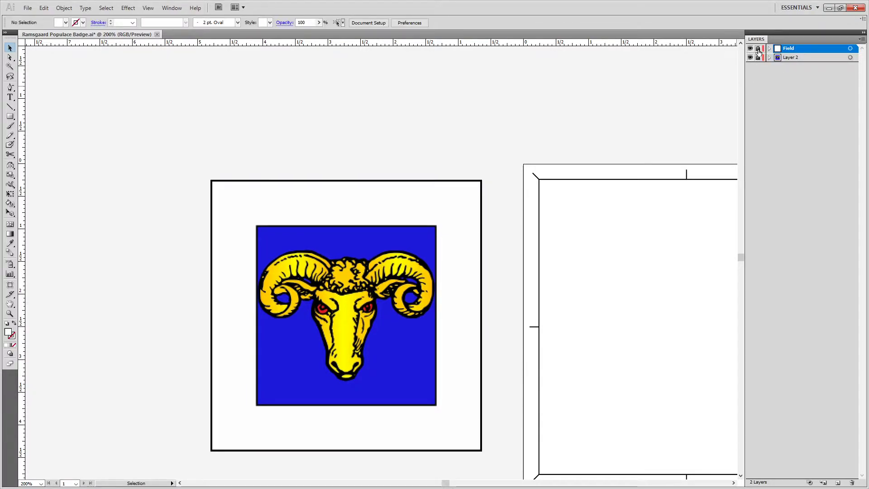
click(768, 53)
drag(591, 210, 401, 168)
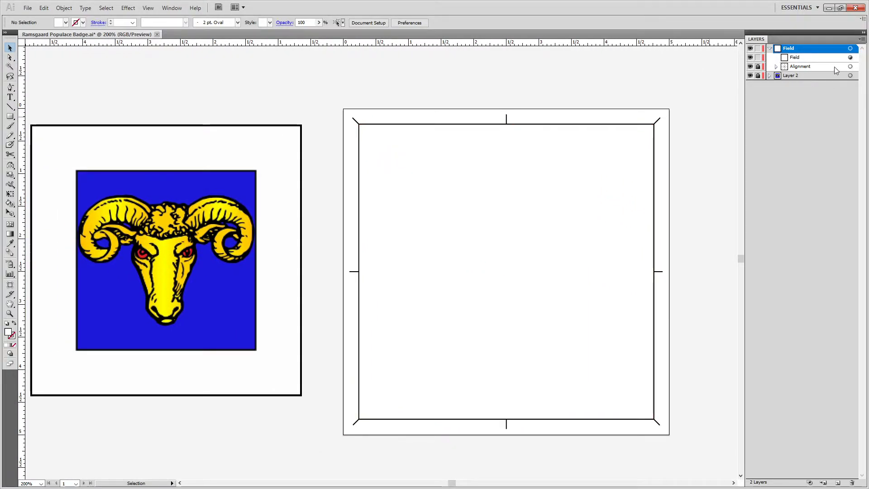
click(799, 67)
click(851, 482)
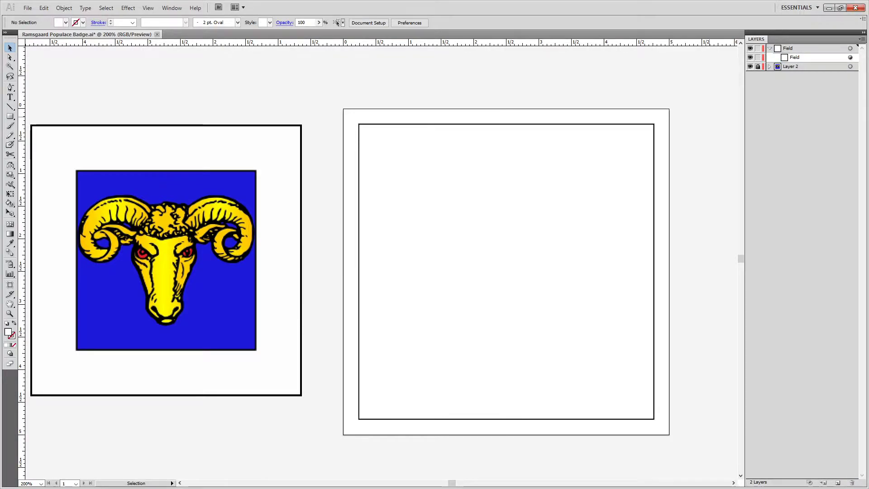
Fill the Field square with pure blue, RGB 0, 0, 255.
click(850, 57)
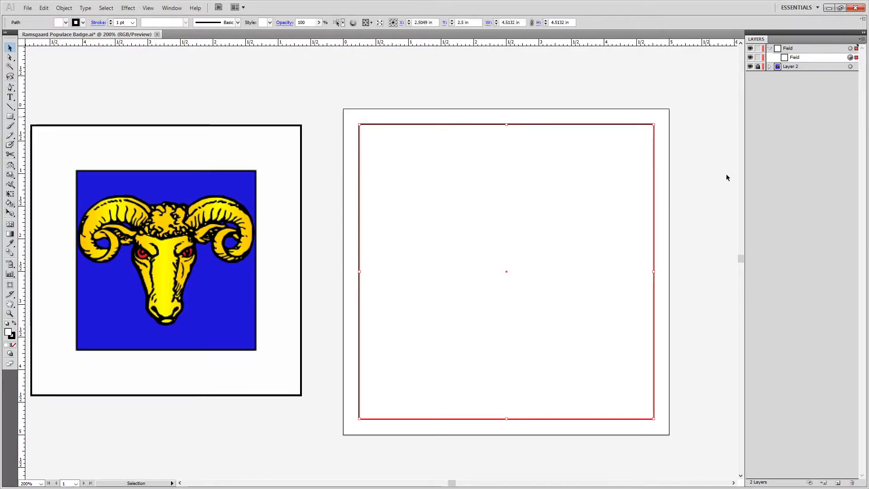
double_click(8, 334)
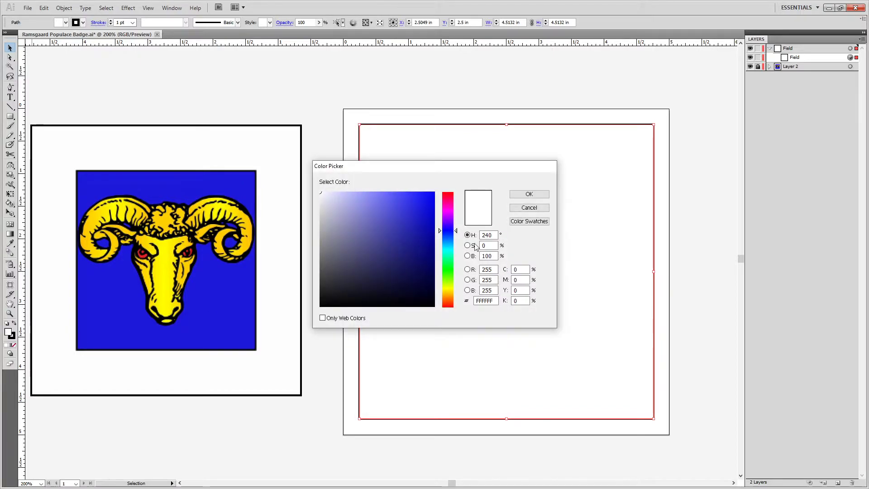
double_click(492, 271)
text(0)
key(Tab)
text(0)
key(Tab)
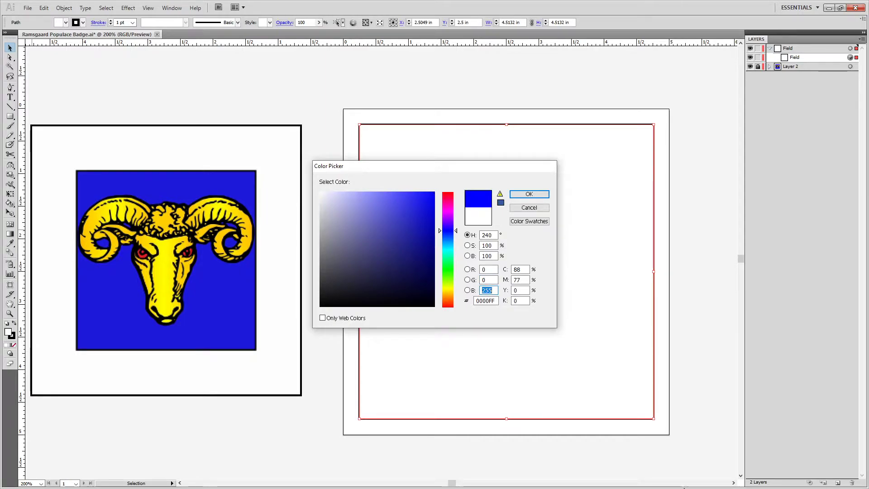
key(Return)
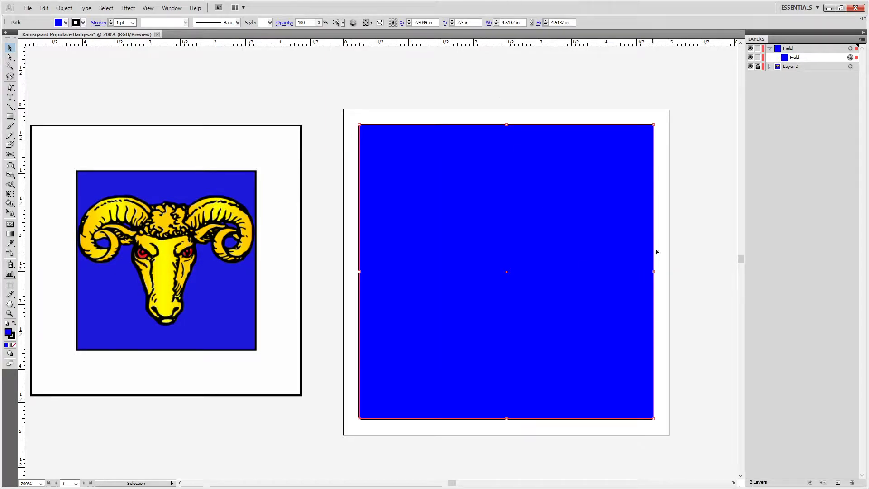
scroll(650, 256, up, 5)
scroll(659, 306, down, 5)
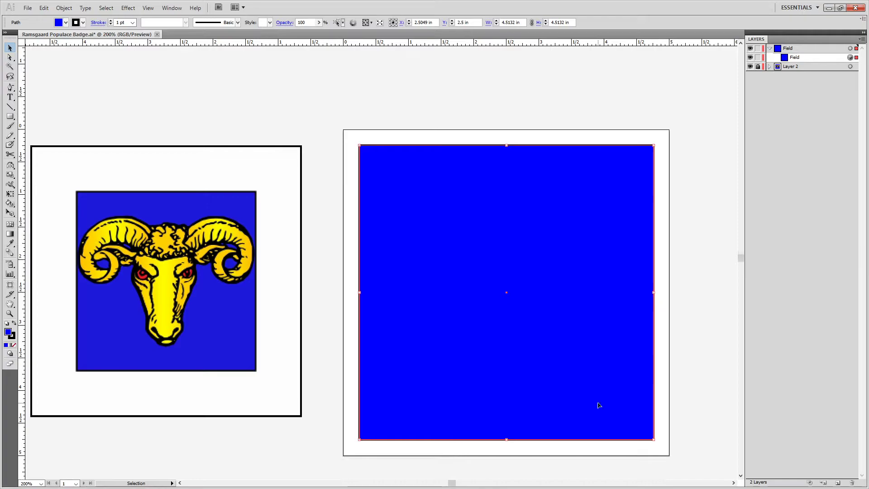
click(262, 394)
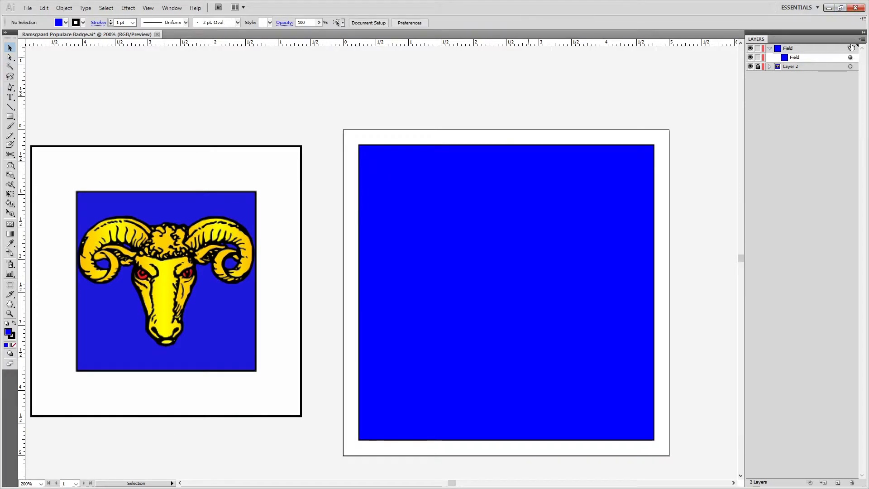
Copy the blue Field square and paste two duplicates in front of it in the same place.
click(850, 57)
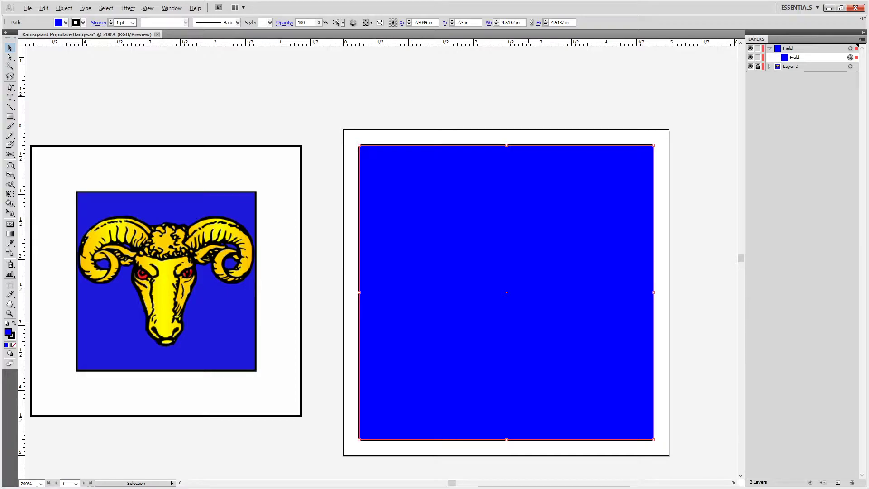
key(ctrl+c)
key(ctrl+f)
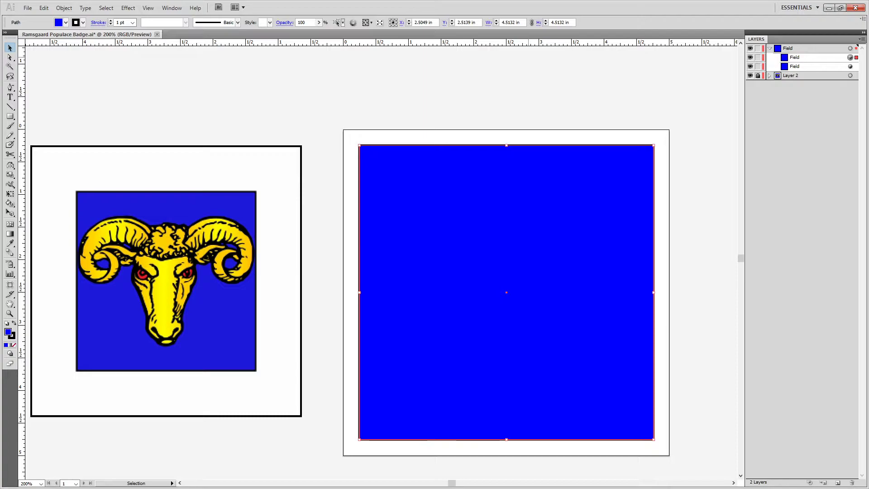
key(ctrl+f)
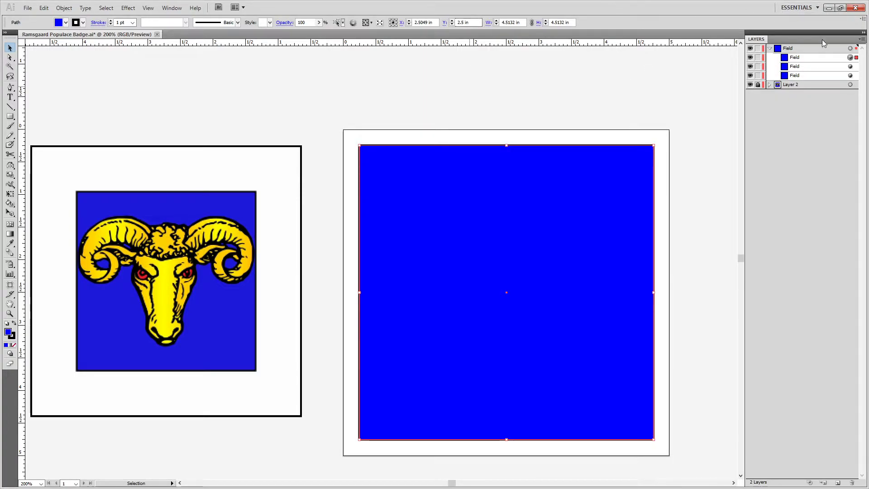
Fill the upper two Field squares with white, leaving the bottom one blue.
shift+click(850, 66)
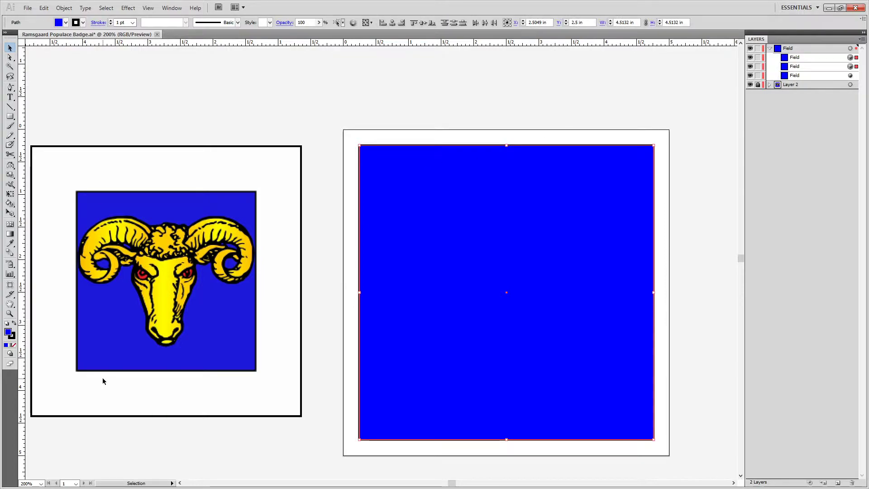
double_click(8, 332)
mouse_move(340, 208)
mouse_down()
mouse_move(300, 172)
mouse_move(309, 181)
mouse_up()
click(529, 193)
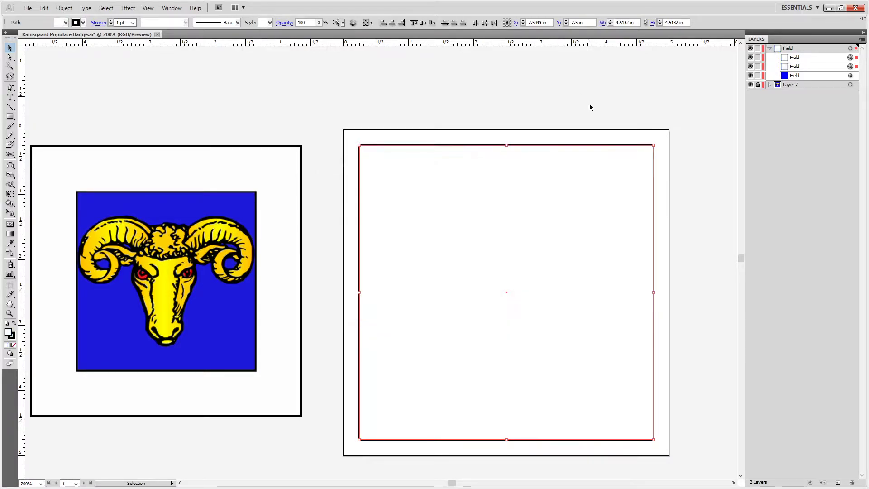
click(589, 104)
Scale the topmost white square proportionally about its centre to about 3.06 in wide and high.
click(851, 57)
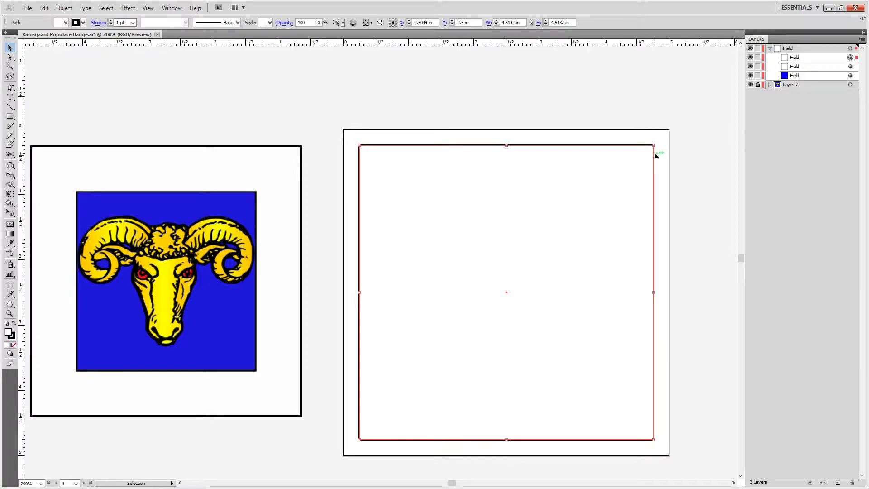
drag(653, 146, 631, 194)
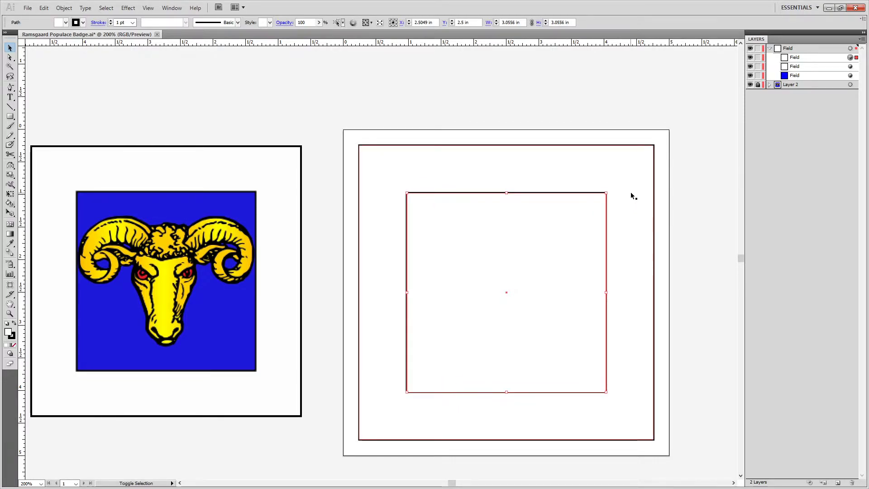
click(680, 189)
Combine the small and large white squares into a compound path that forms a white border around the blue field.
click(850, 66)
shift+click(849, 57)
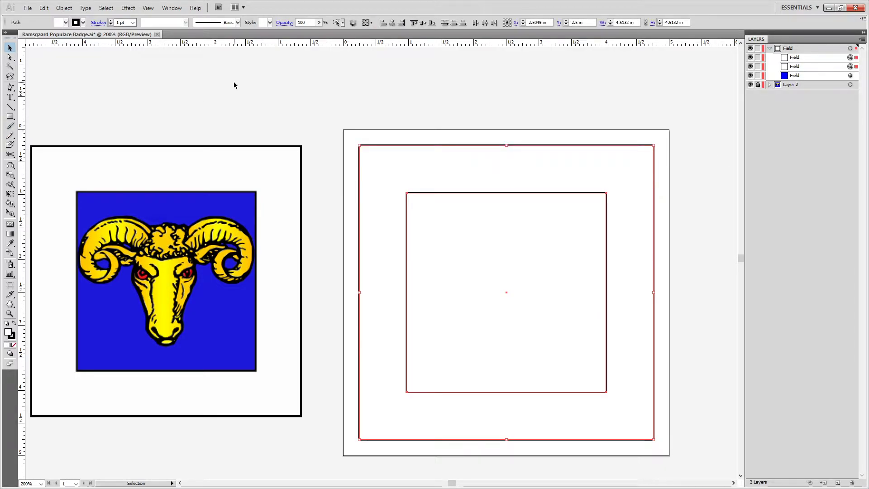
click(64, 8)
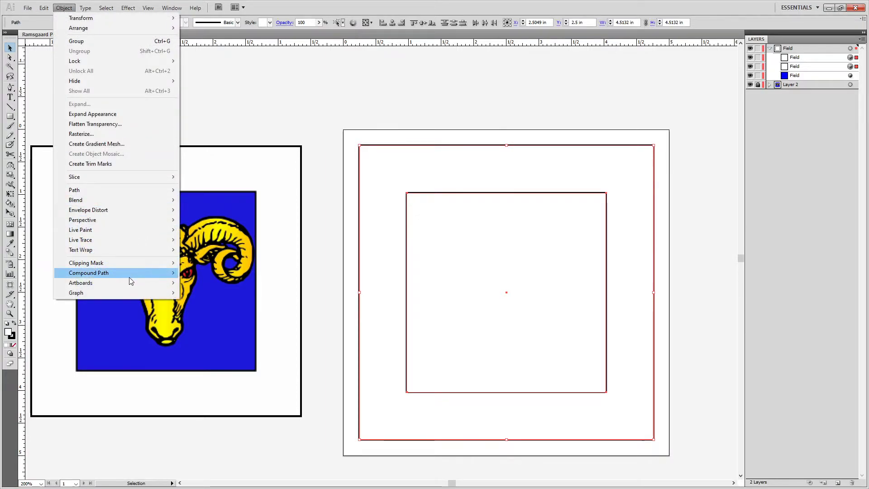
mouse_move(128, 274)
click(222, 274)
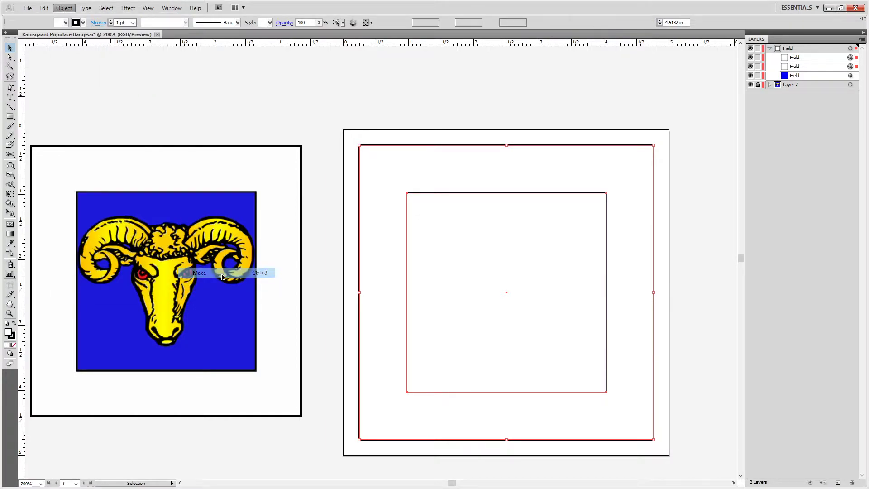
click(666, 217)
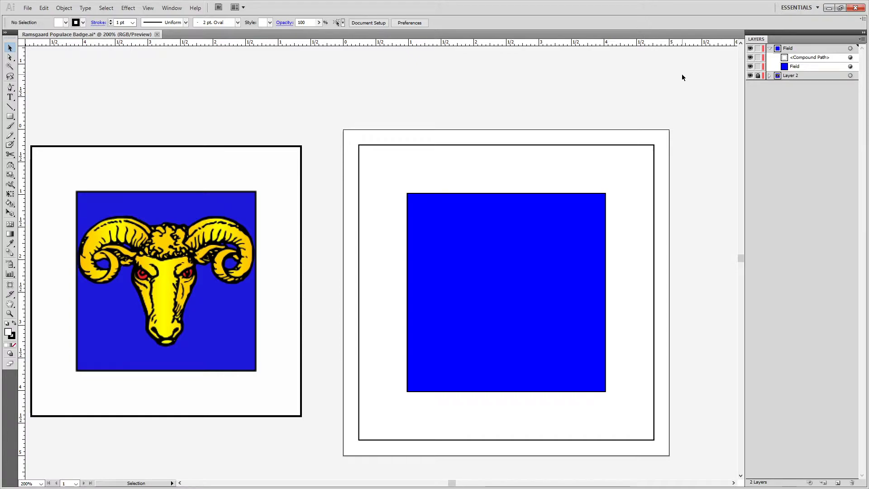
Examine the ram's head in the reference image up close, from the horns and curly wool down to the muzzle.
drag(109, 235, 323, 173)
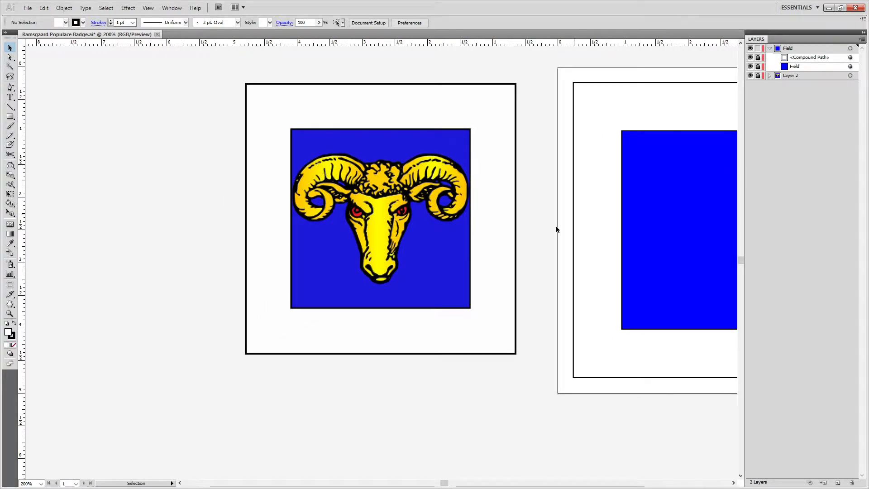
scroll(353, 91, down, 1)
scroll(412, 160, up, 4)
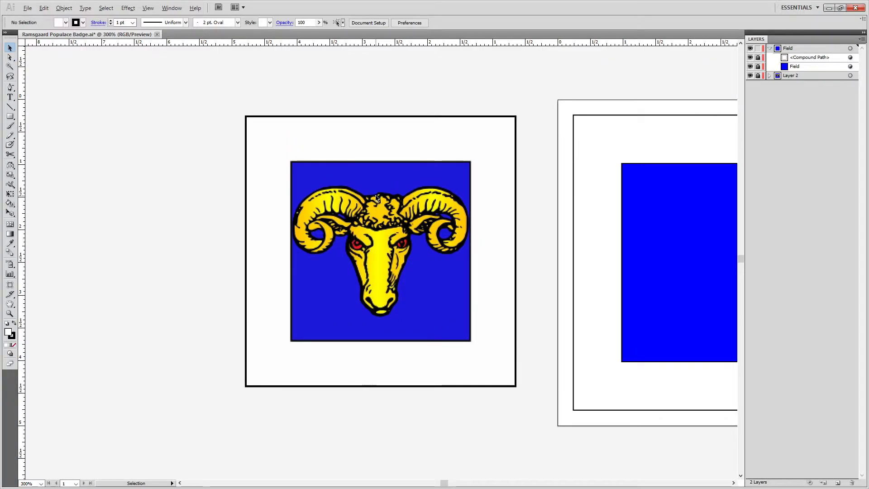
scroll(376, 196, up, 4)
scroll(376, 196, down, 1)
scroll(375, 196, up, 3)
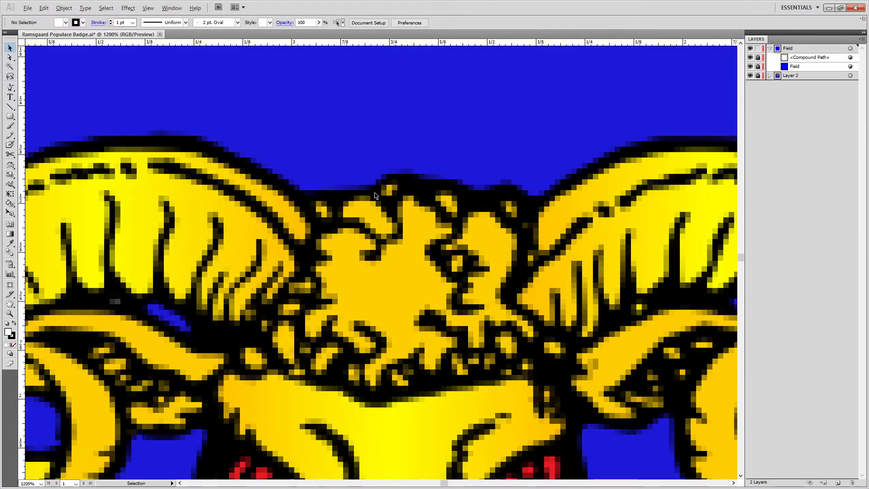
scroll(375, 196, down, 5)
scroll(472, 188, up, 3)
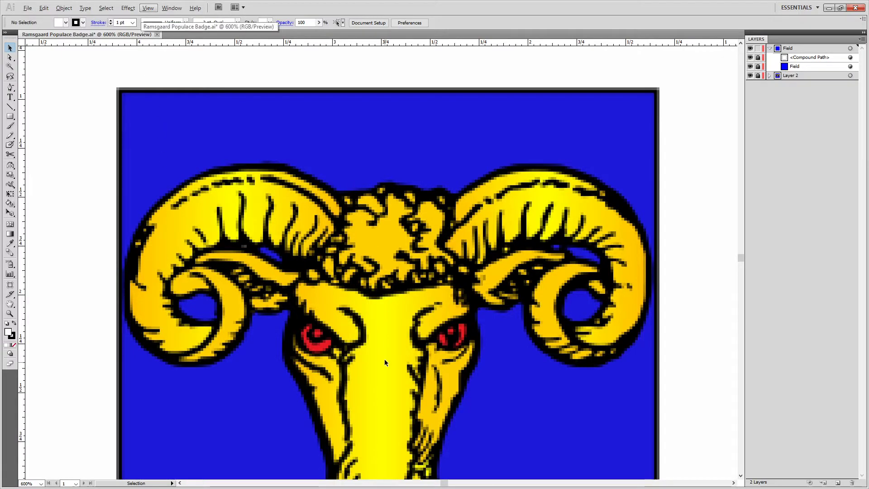
scroll(384, 217, down, 5)
scroll(455, 232, up, 2)
scroll(455, 232, left, 1)
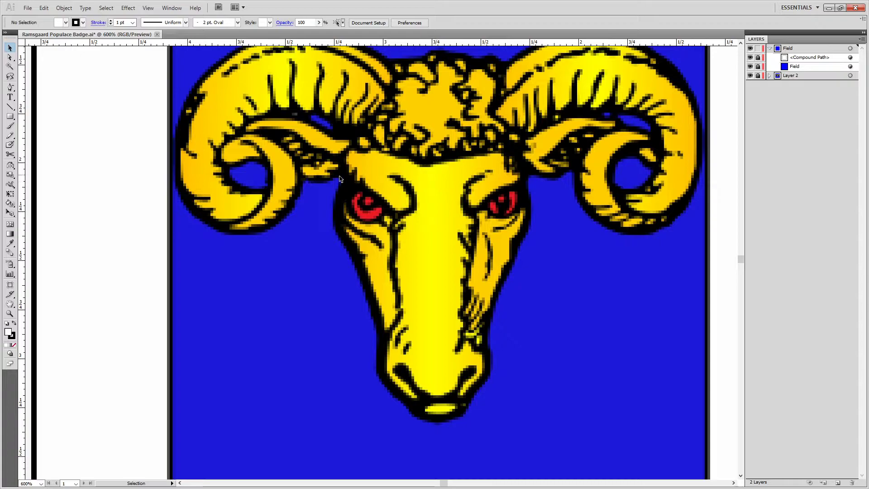
Place a vertical guide on Layer 2 through the centre of the reference image and lock the layer again.
click(758, 75)
click(813, 76)
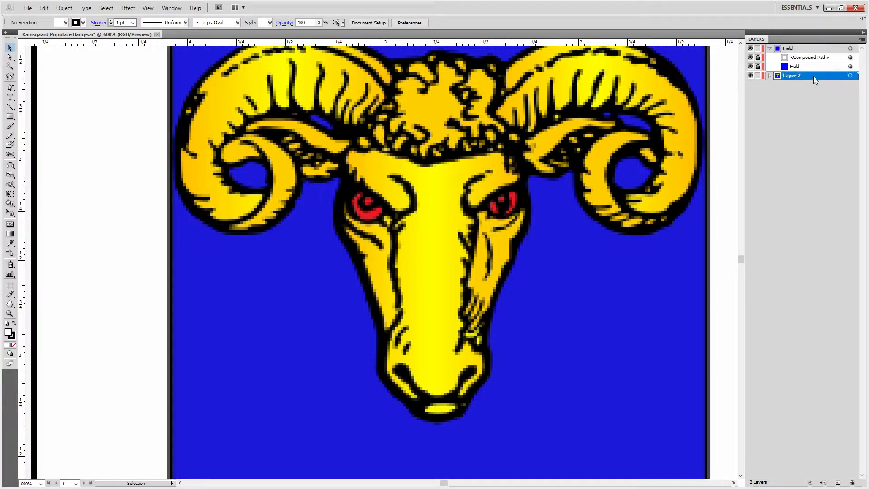
key(ctrl+minus)
drag(568, 209, 393, 279)
drag(21, 259, 368, 442)
scroll(368, 299, down, 2)
drag(369, 443, 370, 442)
click(587, 251)
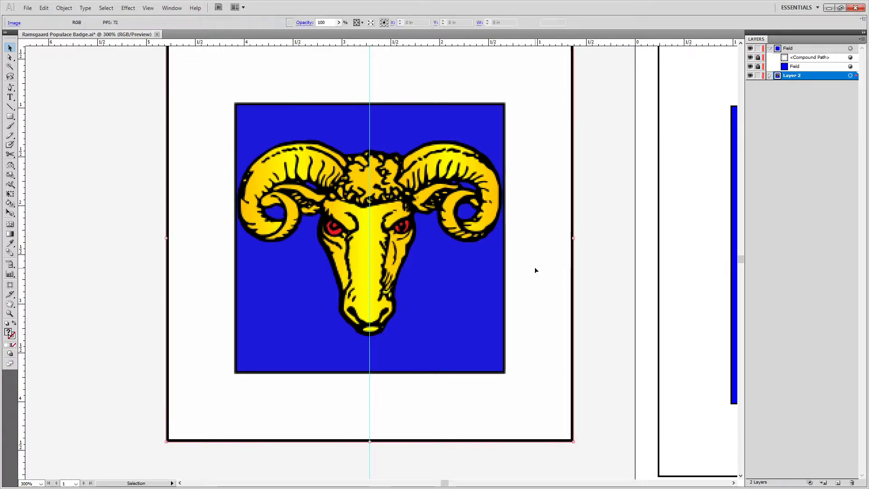
mouse_move(539, 272)
mouse_down()
mouse_move(227, 277)
mouse_move(345, 270)
mouse_move(529, 278)
mouse_move(534, 287)
mouse_up()
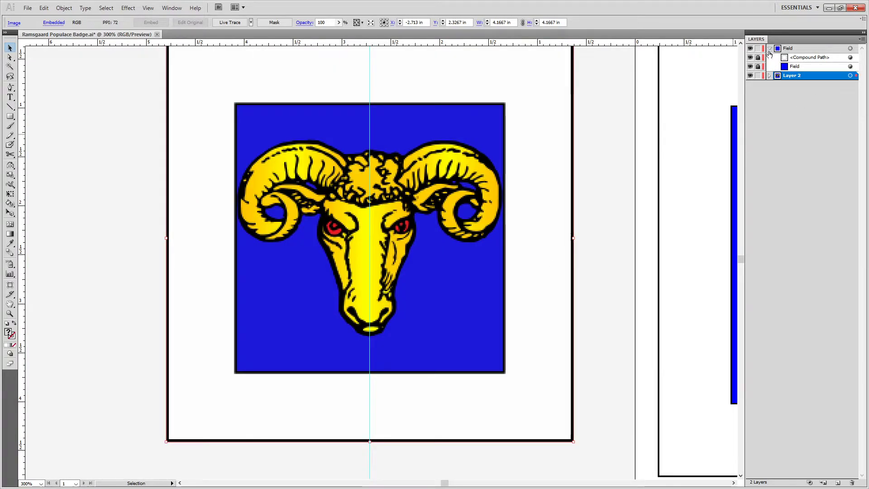
click(757, 75)
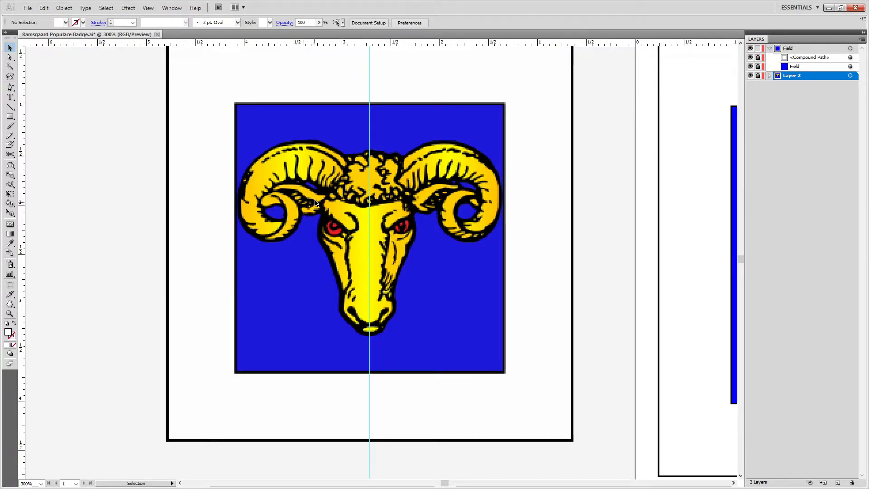
Draw a straight horizontal line about 0.44 in long above the ram's left horn with the Pen tool on the Field layer.
scroll(314, 205, up, 3)
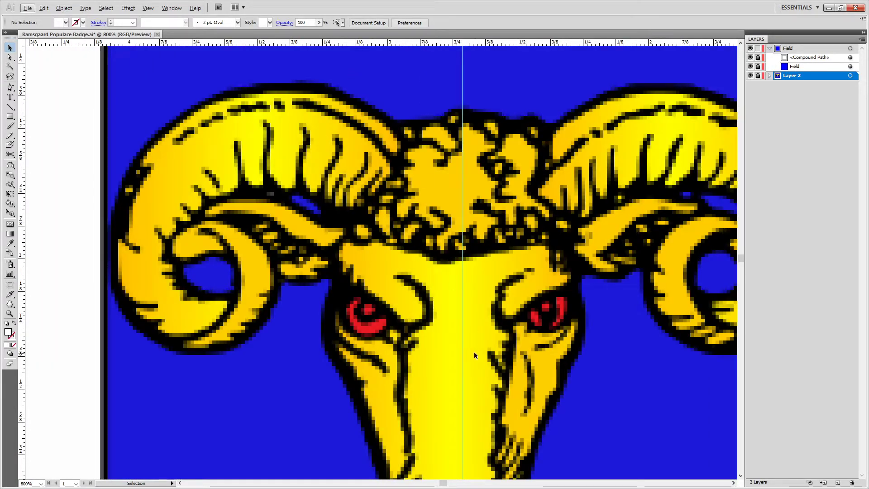
scroll(474, 352, down, 3)
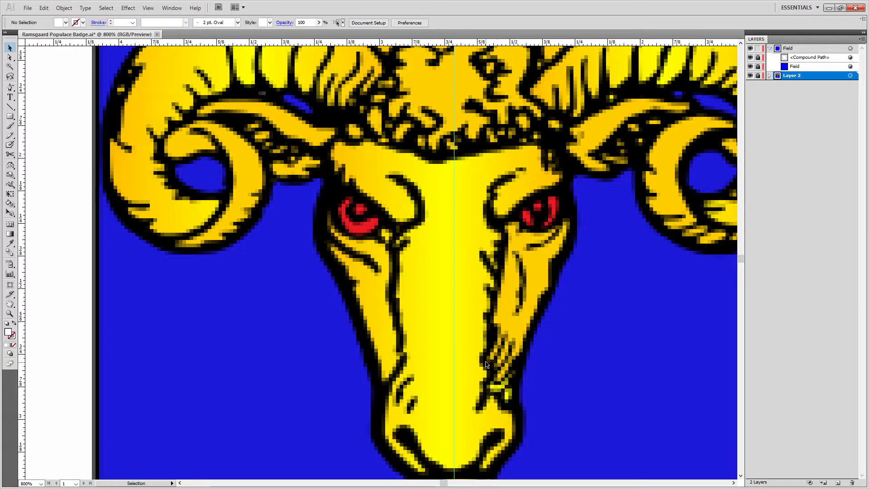
drag(485, 364, 555, 258)
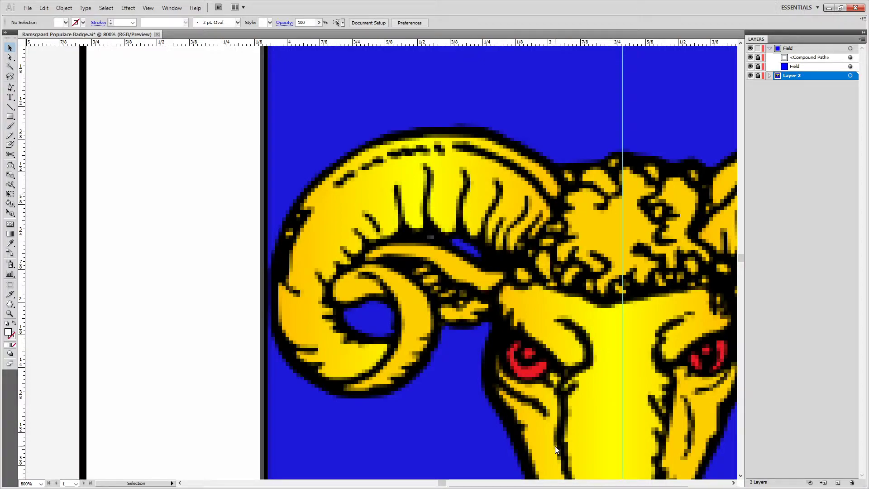
key(p)
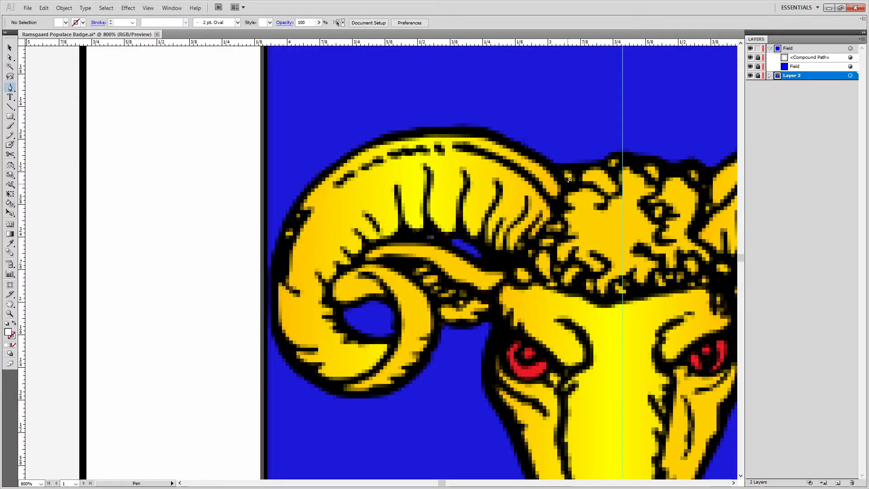
click(791, 49)
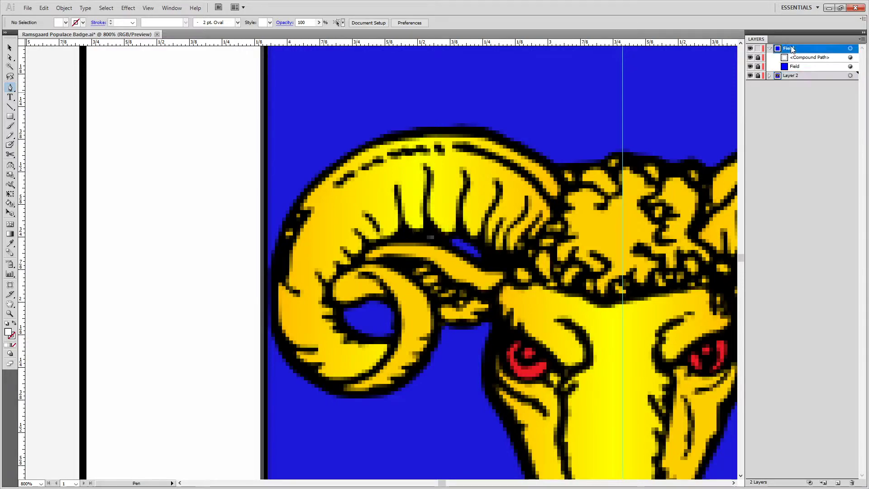
click(330, 89)
click(443, 89)
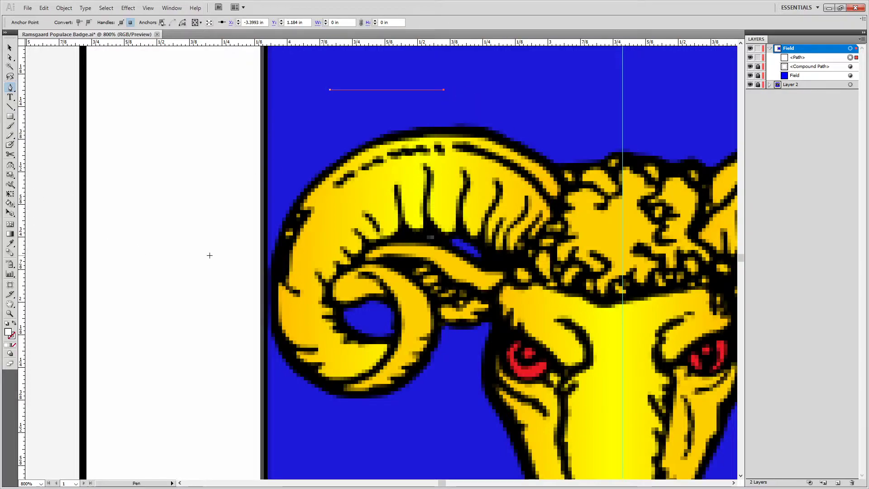
Swap the fill and stroke so the fill is none, and set the stroke colour to green, RGB 0, 255, 0.
click(14, 324)
double_click(13, 335)
mouse_move(335, 265)
mouse_down()
mouse_move(321, 304)
mouse_move(374, 285)
mouse_move(319, 192)
mouse_up()
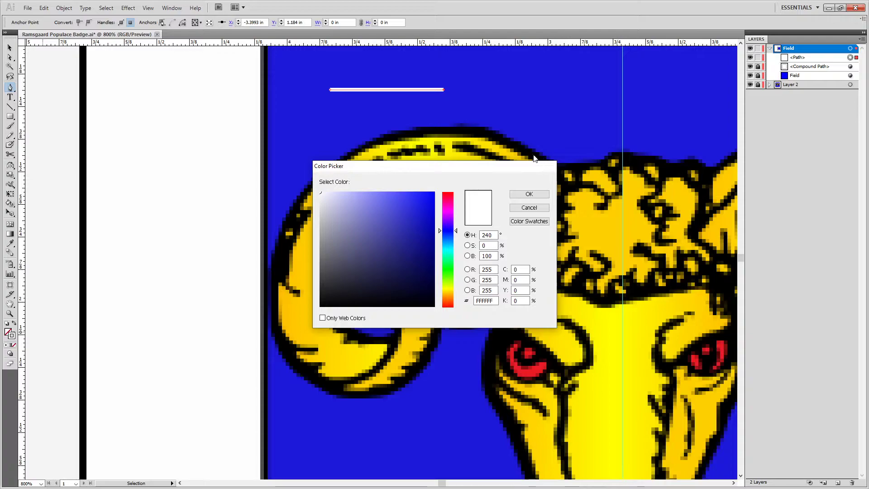
double_click(481, 271)
key(BackSpace)
text(0)
key(Tab)
key(Tab)
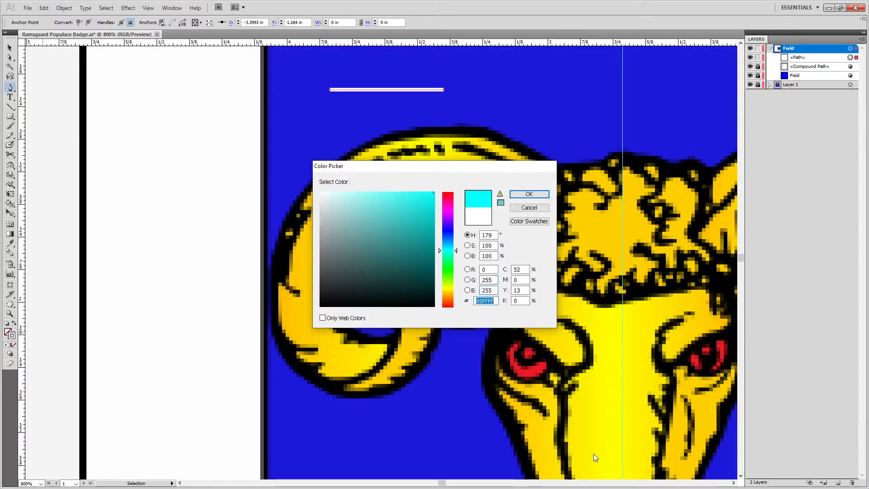
key(BackSpace)
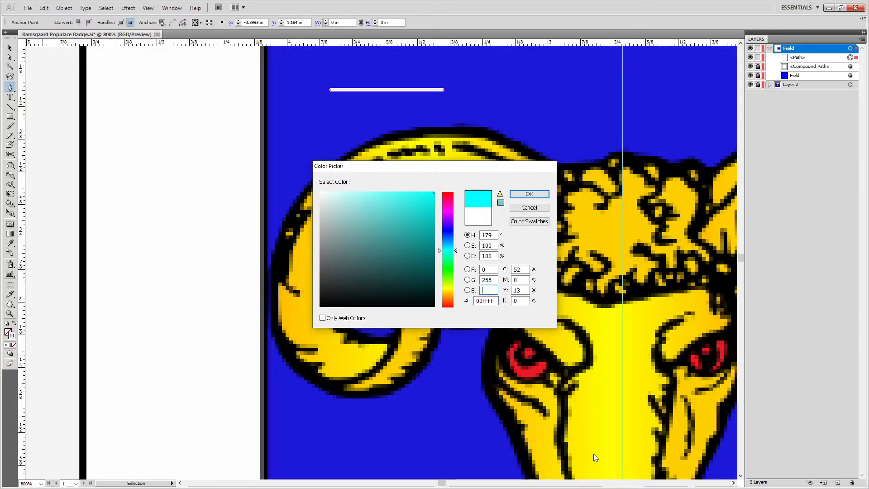
text(0)
key(Return)
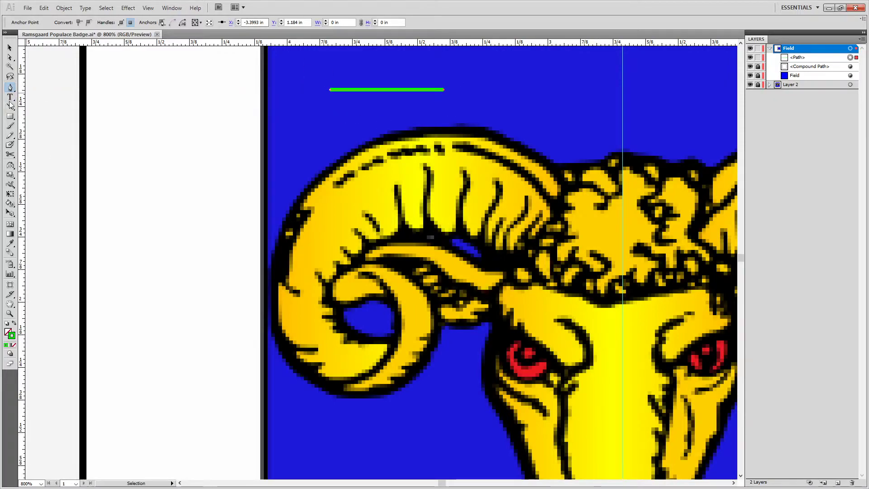
Sketch a wavy practice curve with the Pen tool above the ram's wool and delete it.
mouse_move(498, 109)
mouse_down()
mouse_move(481, 129)
mouse_move(488, 118)
mouse_up()
drag(568, 100, 592, 79)
drag(618, 126, 642, 104)
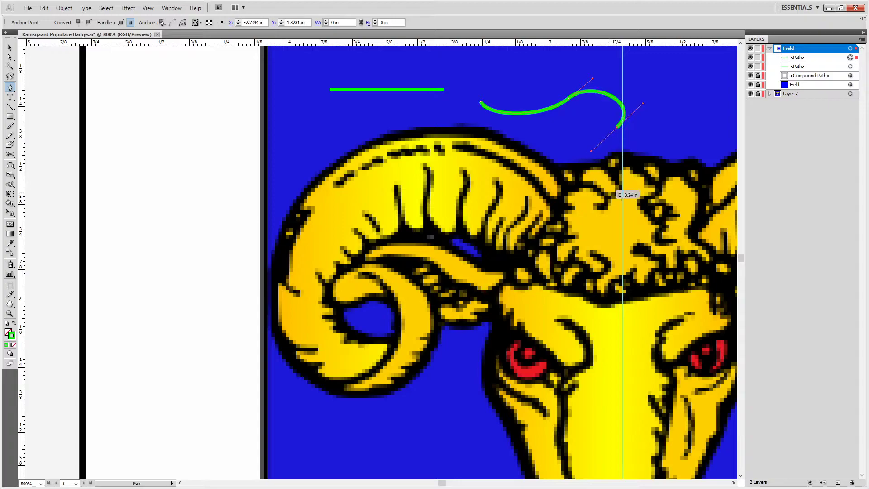
click(661, 125)
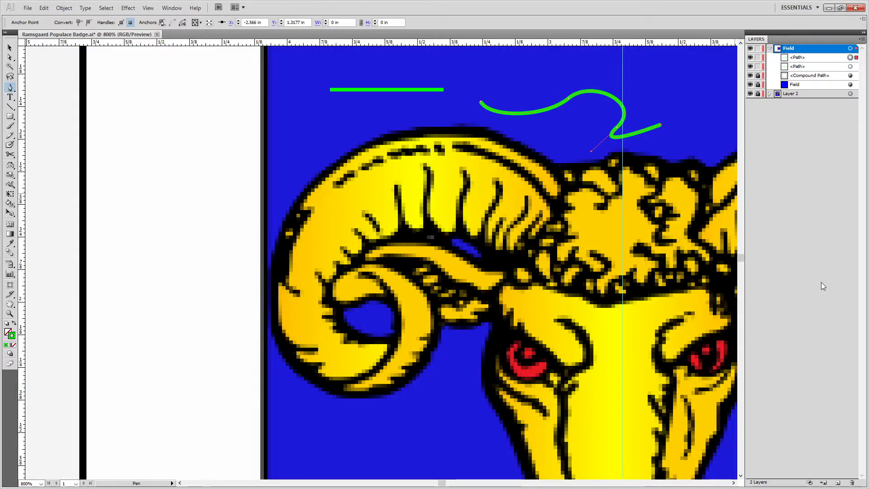
key(Delete)
Duplicate the straight green line in place in front of itself and delete both copies.
key(a)
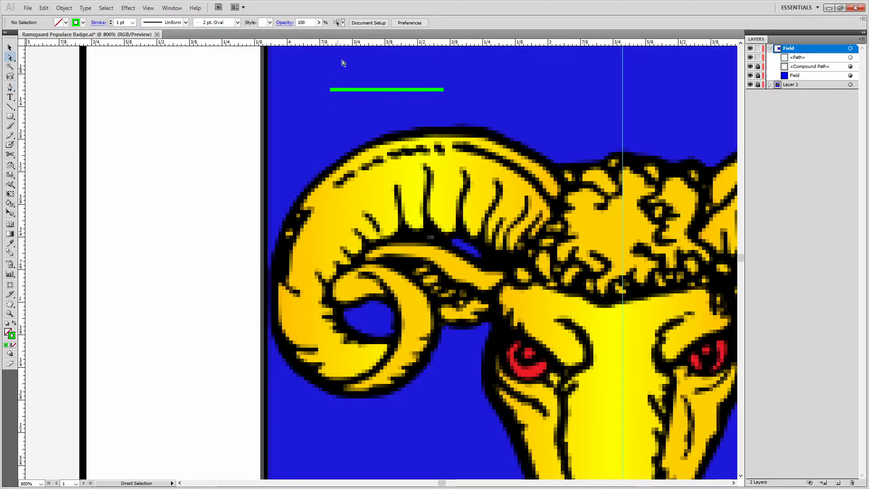
click(388, 89)
key(ctrl+c)
key(ctrl+f)
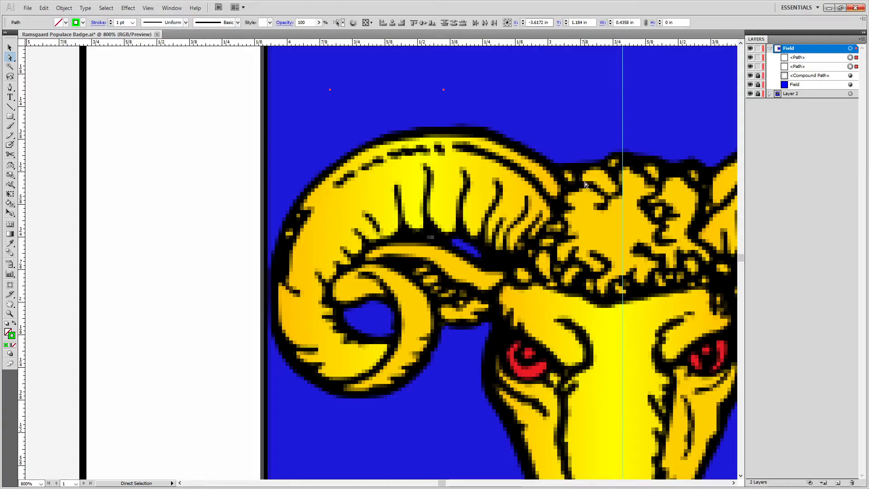
drag(619, 318, 529, 244)
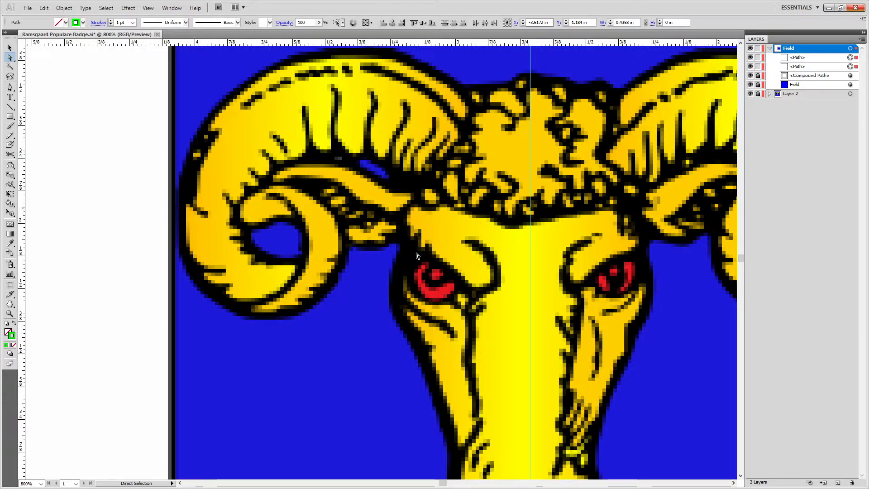
drag(423, 183, 499, 260)
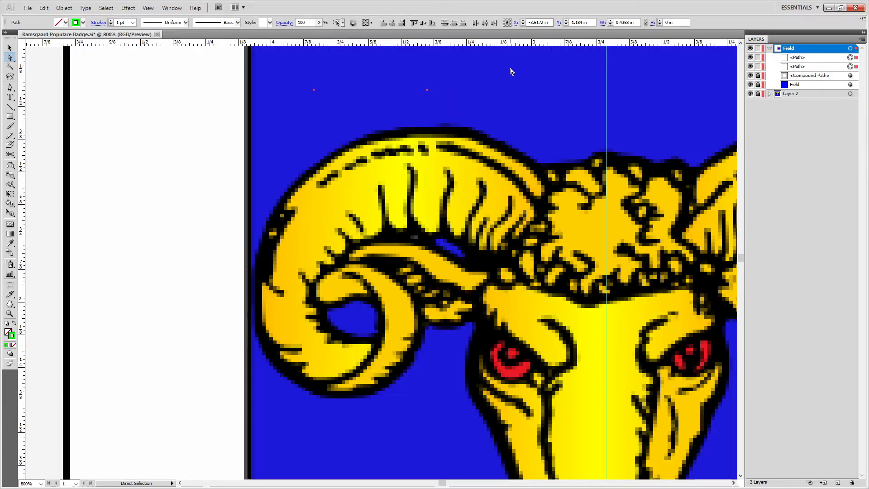
key(Delete)
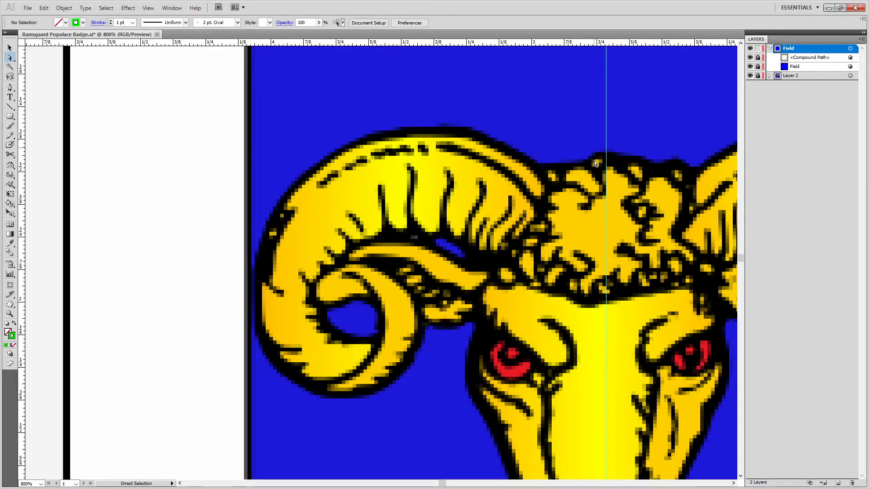
key(p)
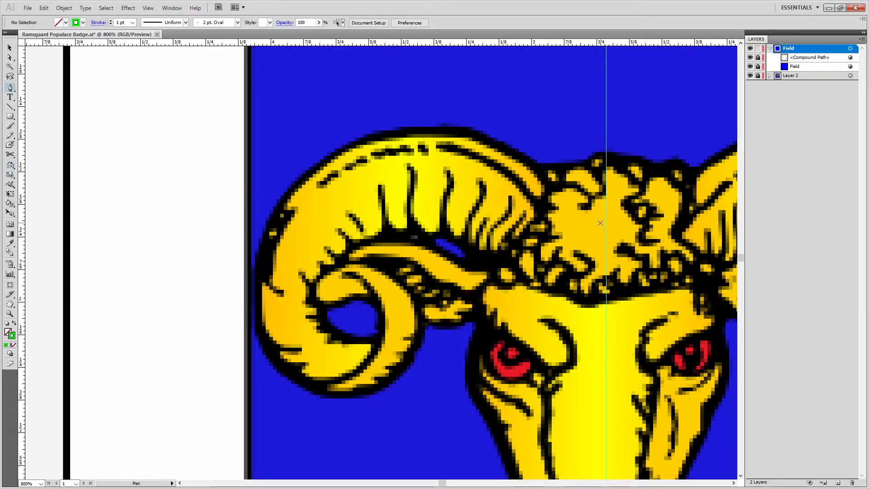
key(a)
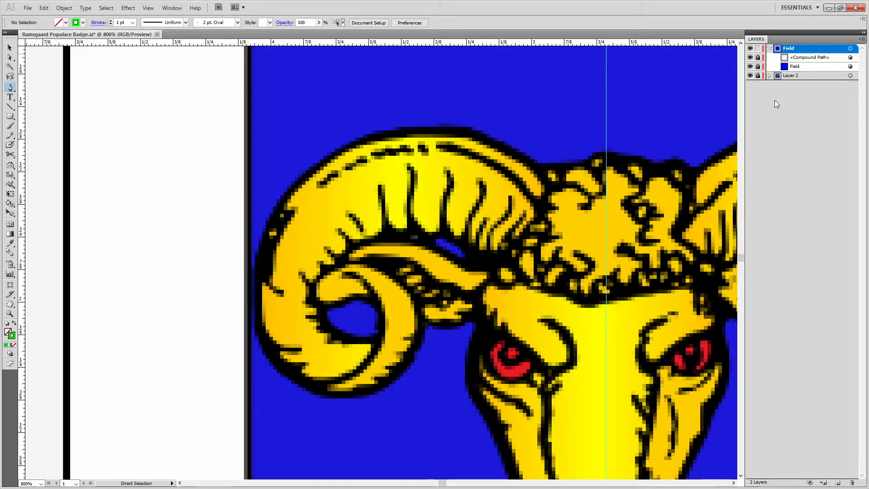
click(758, 76)
drag(804, 77, 802, 42)
drag(802, 45, 770, 76)
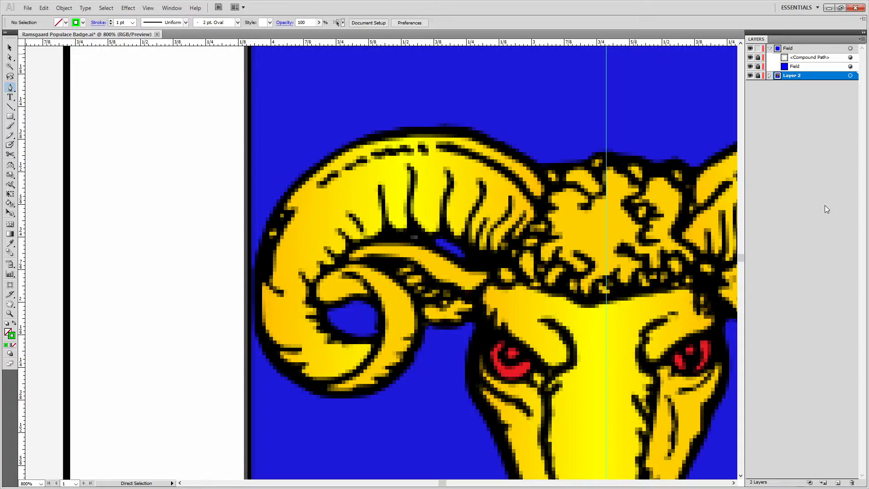
Set the stroke to a round cap and round join, and make the Field layer active.
scroll(591, 485, down, 1)
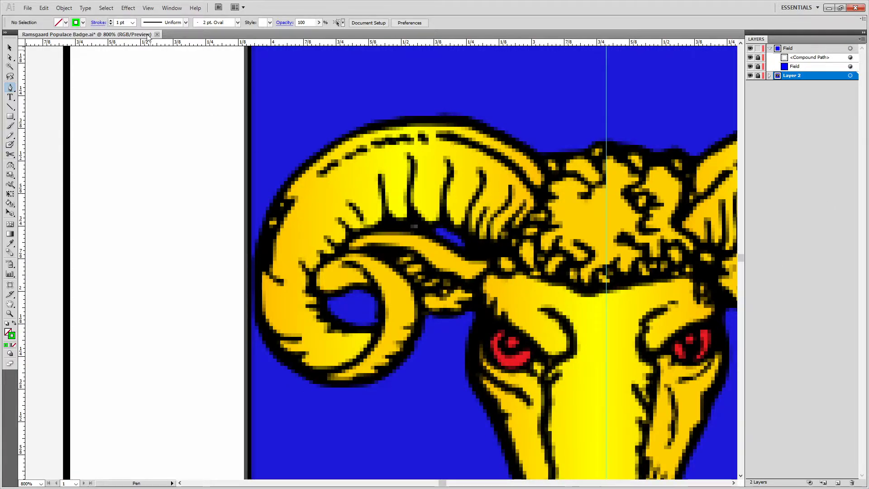
click(98, 23)
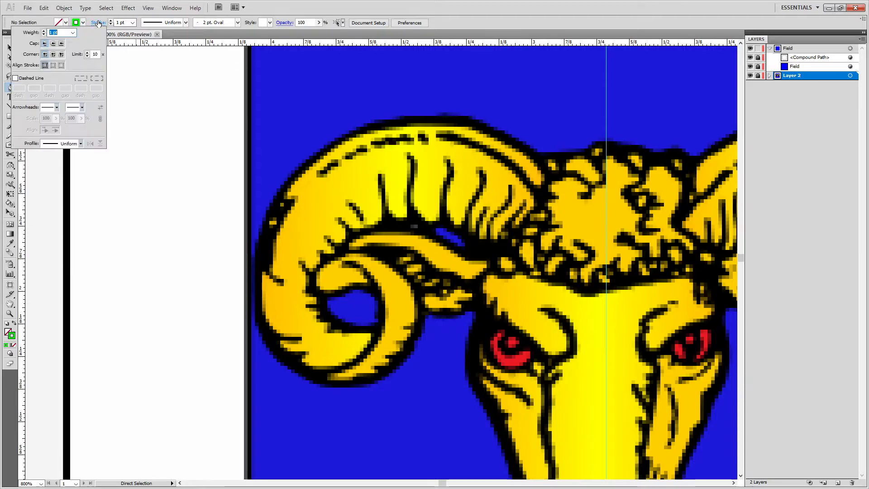
click(54, 54)
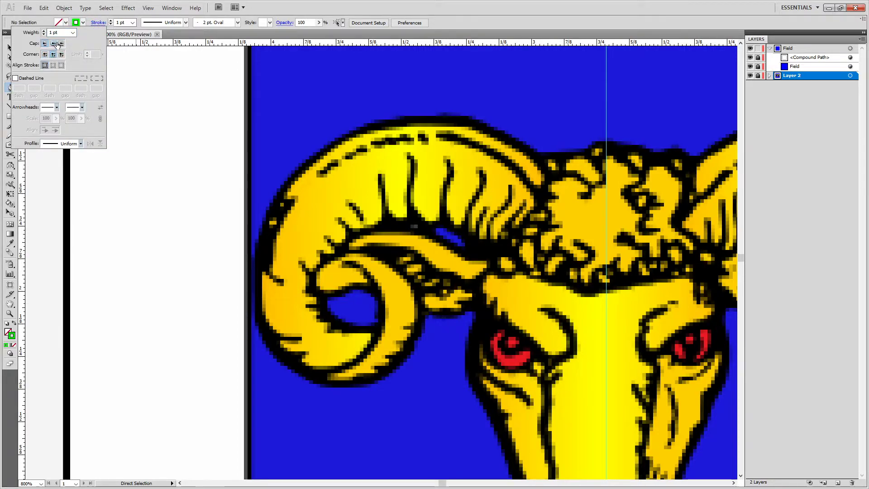
click(55, 44)
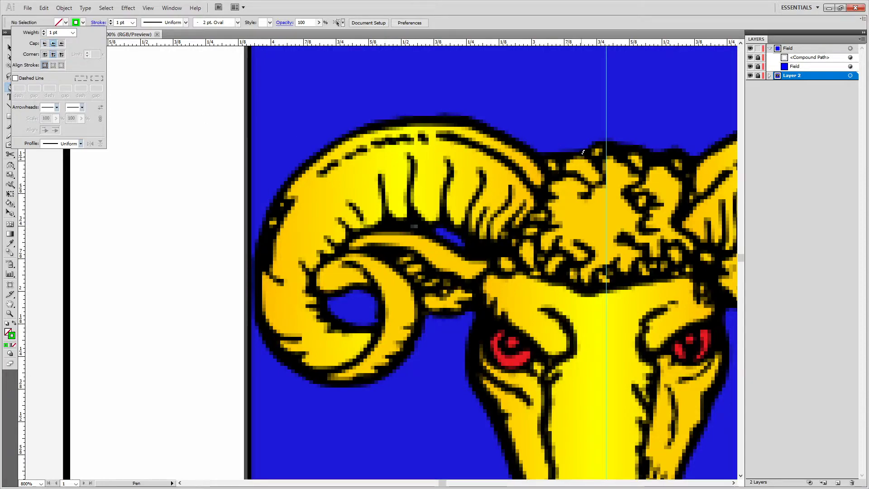
key(Escape)
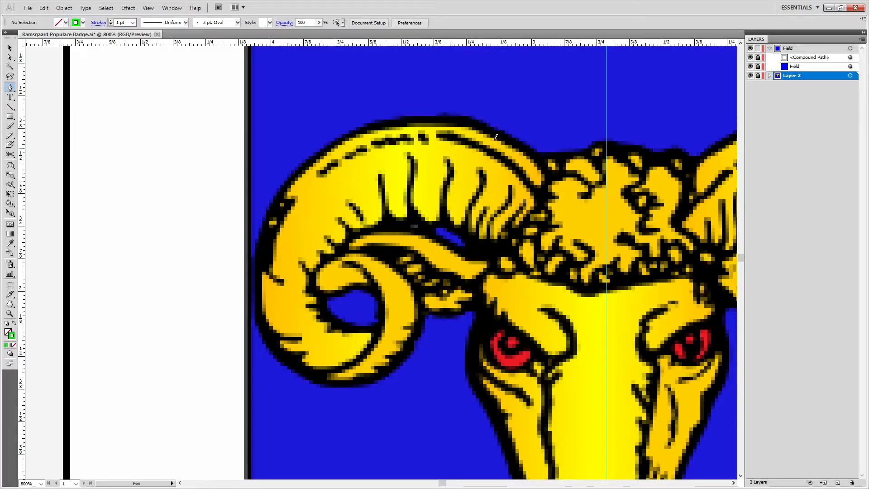
click(788, 48)
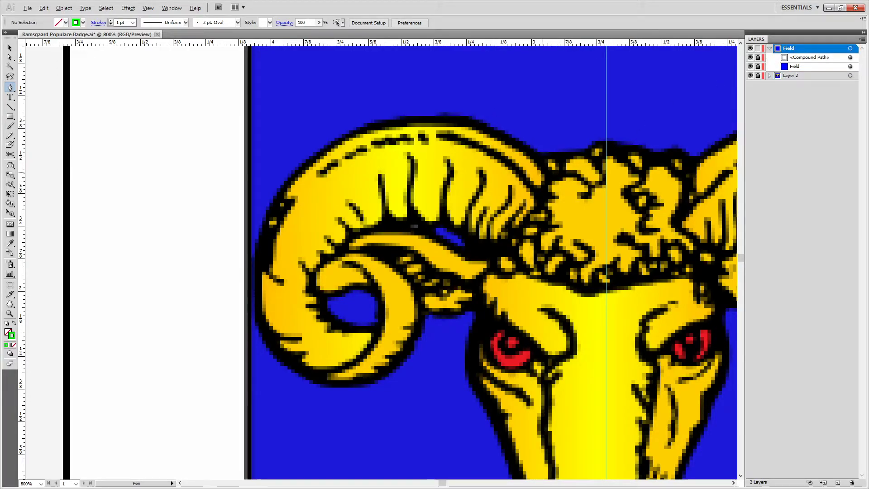
Start the left horn's outline with the Pen tool where it meets the wool and curve it to the horn's crest.
scroll(547, 175, up, 2)
scroll(378, 262, up, 2)
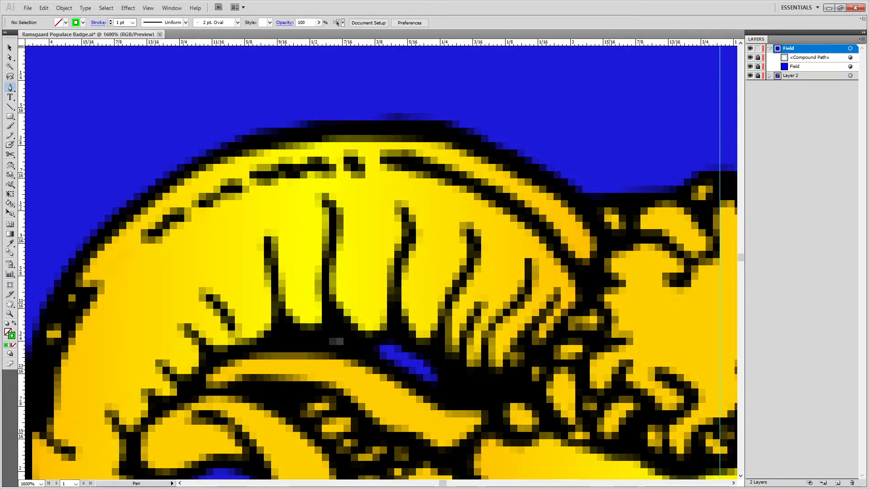
click(611, 243)
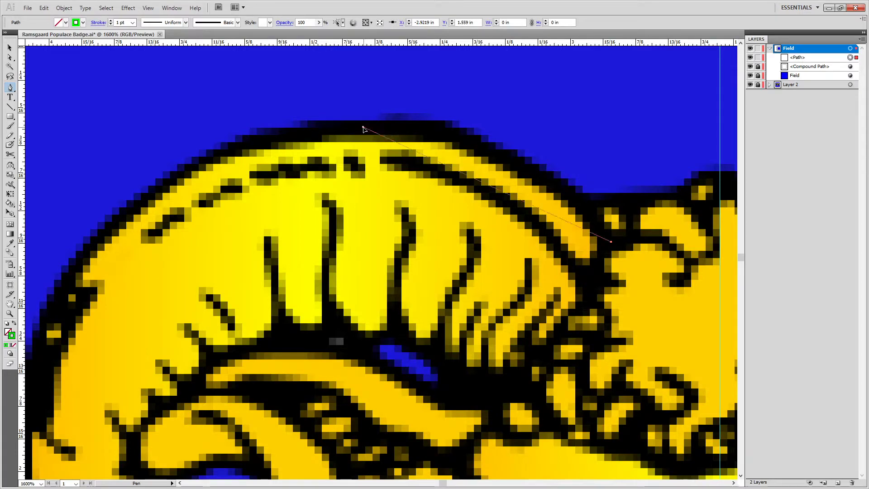
drag(363, 127, 193, 127)
mouse_move(198, 191)
mouse_down()
mouse_move(292, 183)
mouse_move(210, 132)
mouse_move(247, 135)
mouse_move(268, 145)
mouse_move(250, 153)
mouse_move(278, 194)
mouse_move(367, 223)
mouse_move(362, 241)
mouse_move(201, 162)
mouse_move(233, 159)
mouse_move(176, 156)
mouse_move(188, 156)
mouse_up()
mouse_move(182, 421)
mouse_down()
mouse_move(318, 421)
mouse_move(381, 362)
mouse_move(382, 389)
mouse_up()
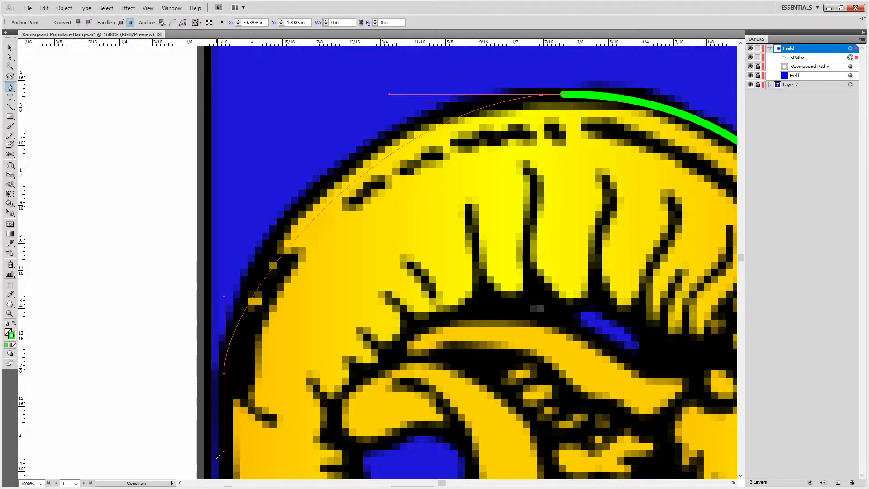
scroll(253, 347, down, 5)
scroll(280, 269, up, 5)
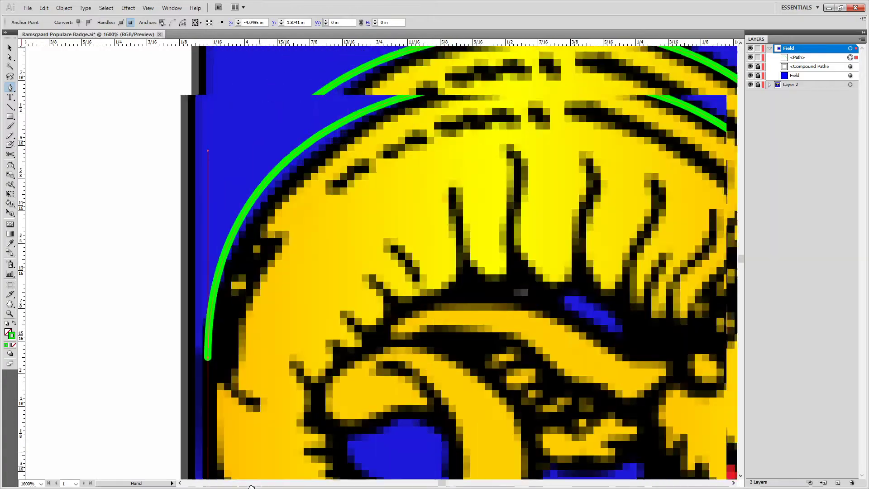
key(ctrl+z)
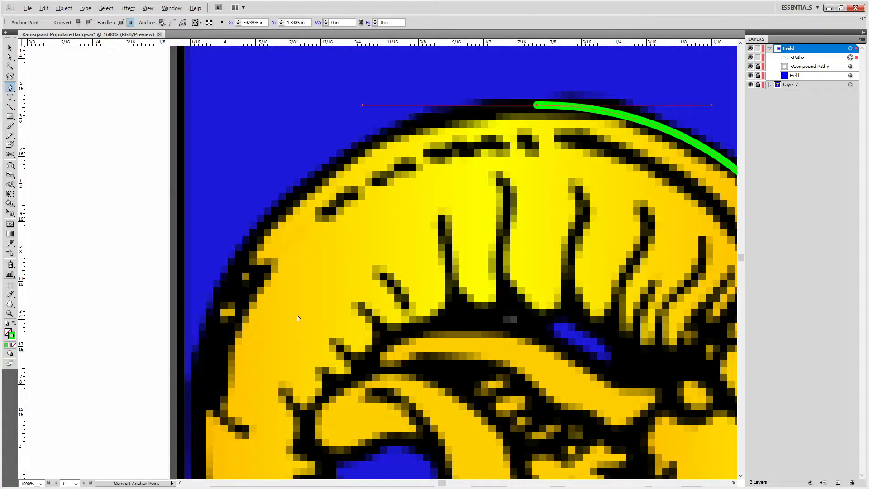
Extend the horn outline with a curve from the crest down to the horn's outermost left edge.
scroll(298, 318, down, 2)
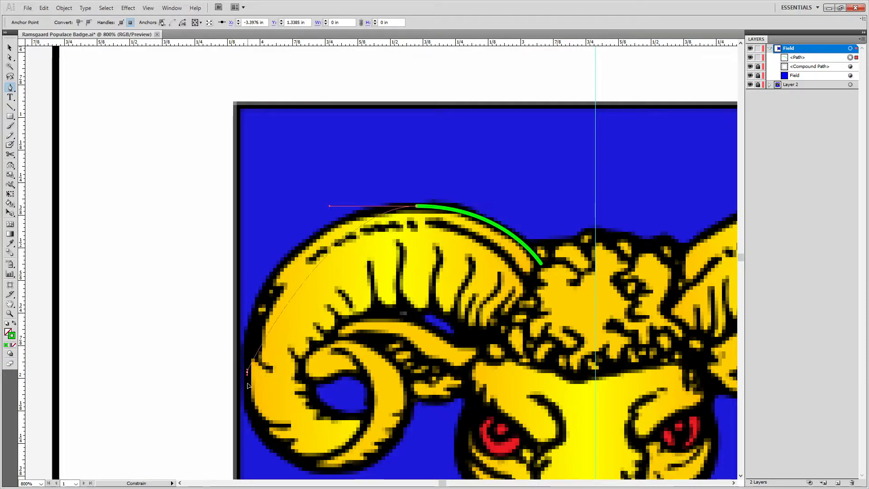
drag(247, 372, 247, 423)
scroll(261, 331, down, 4)
scroll(261, 331, up, 2)
drag(247, 296, 248, 358)
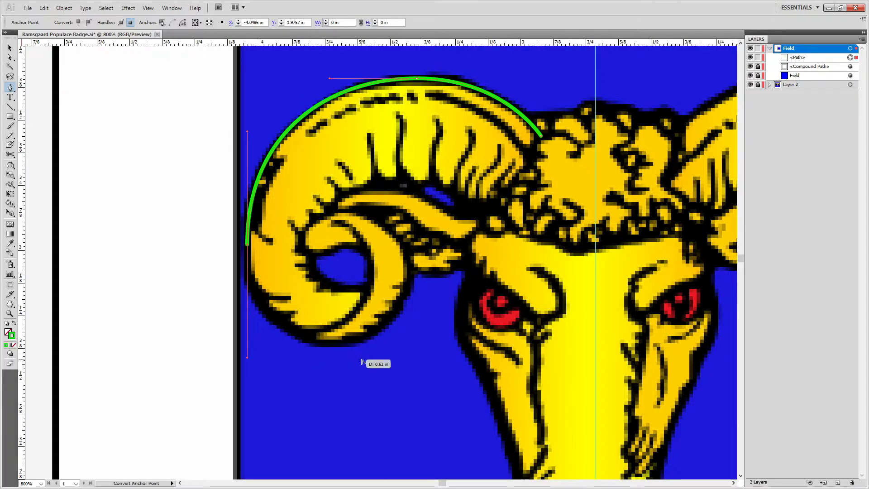
scroll(281, 334, up, 1)
click(335, 337)
key(ctrl+z)
drag(231, 188, 233, 195)
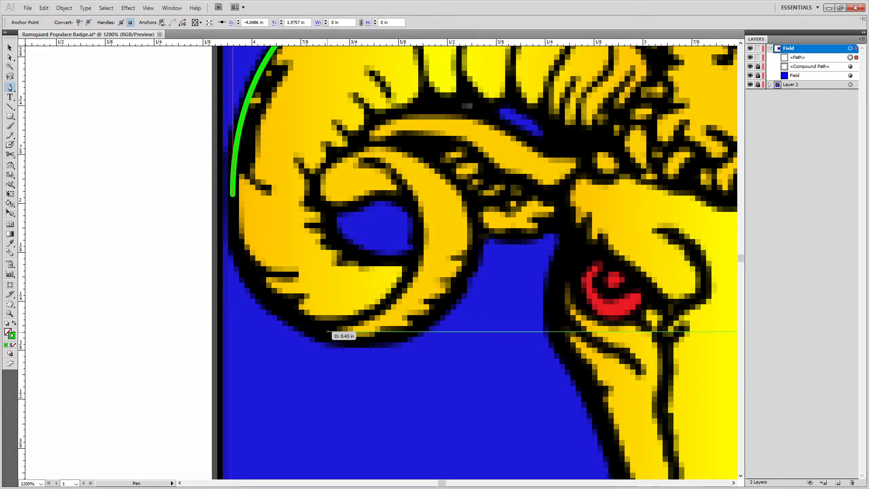
mouse_move(327, 332)
mouse_down()
mouse_move(416, 332)
mouse_move(421, 354)
mouse_up()
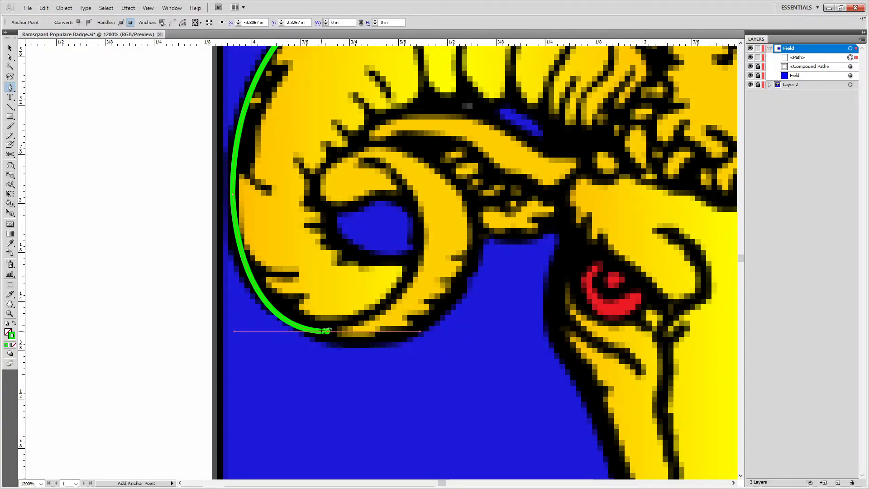
key(ctrl+z)
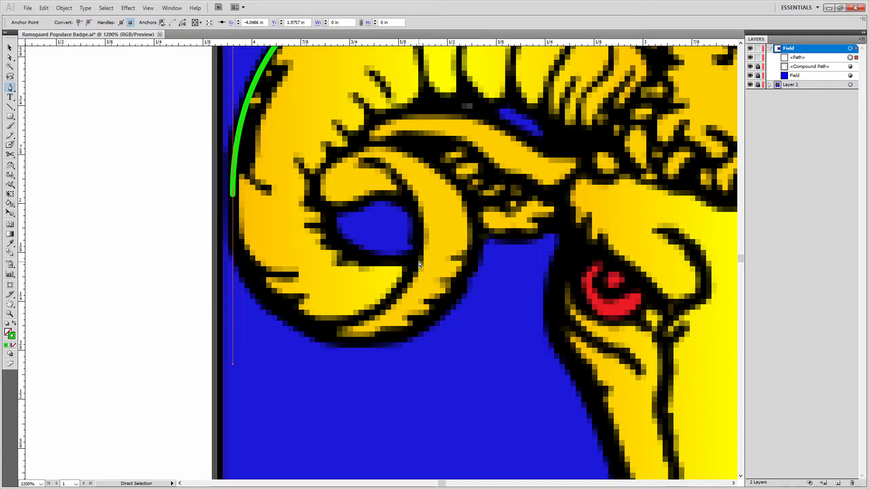
Curve the outline around the horn's lower end to a sharp corner at the tip, and back along the blue opening's inner edge.
drag(417, 258, 455, 164)
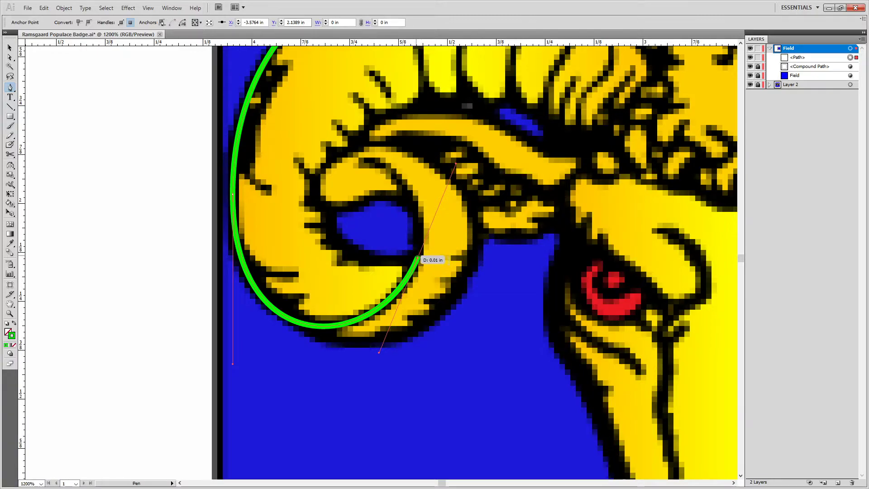
click(417, 257)
key(ctrl+z)
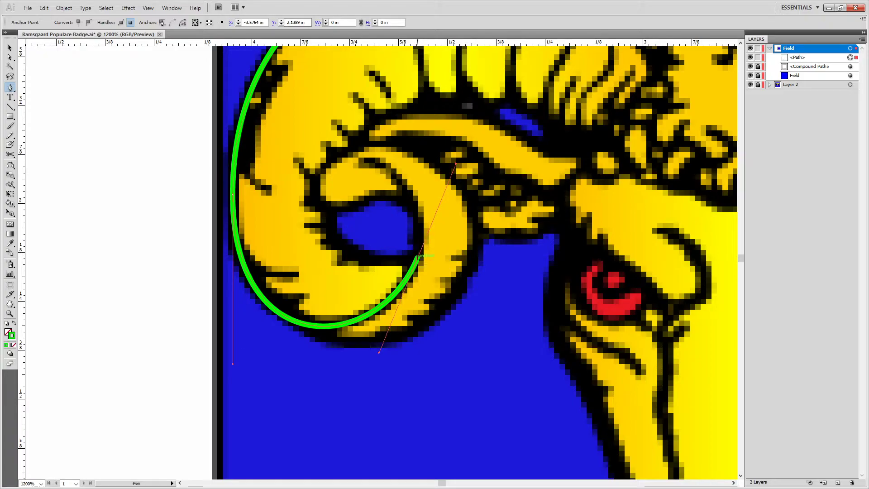
mouse_move(417, 257)
mouse_down()
mouse_move(398, 272)
mouse_move(366, 275)
mouse_move(344, 235)
mouse_move(426, 255)
mouse_up()
click(336, 231)
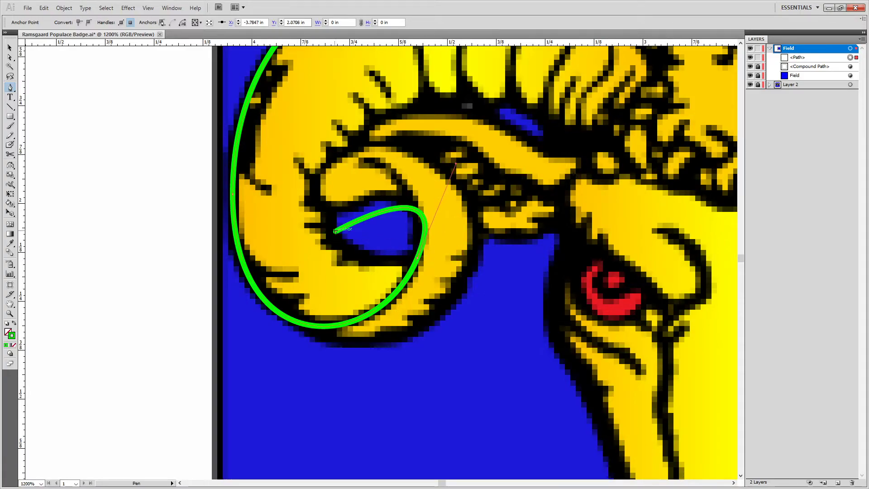
key(ctrl+z)
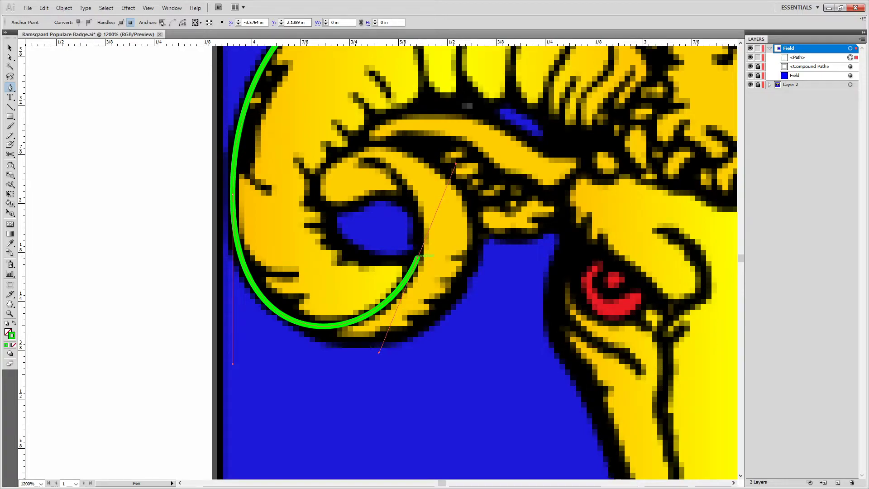
drag(417, 257, 281, 94)
drag(320, 144, 197, 307)
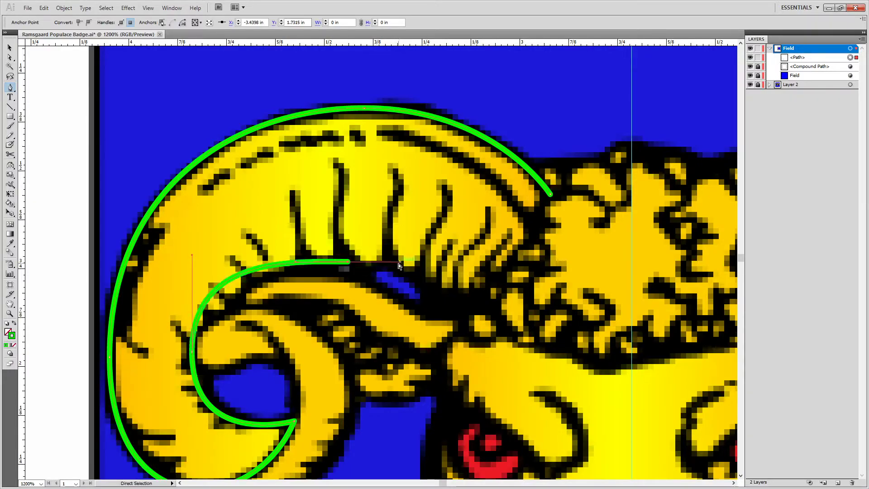
mouse_move(427, 293)
mouse_down()
mouse_move(463, 381)
mouse_move(446, 330)
mouse_up()
key(ctrl+z)
click(316, 263)
key(ctrl+z)
drag(418, 277, 455, 310)
key(ctrl+z)
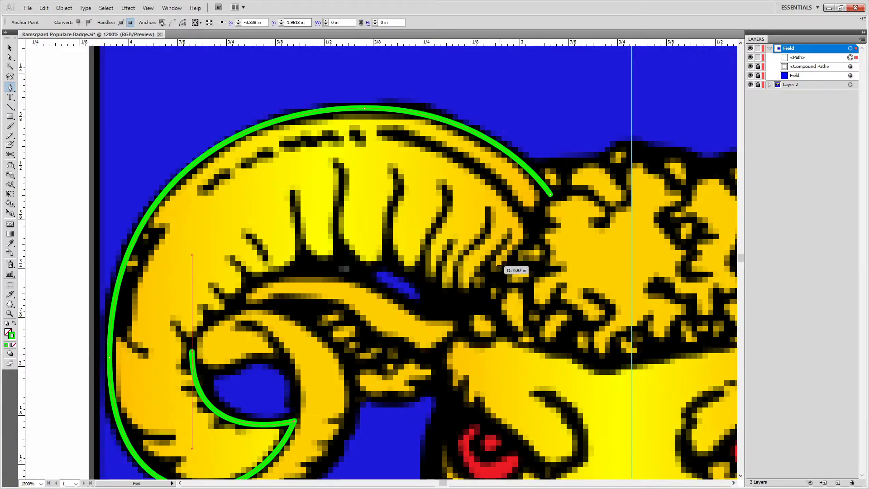
Curve the outline along the horn's underside to its base, close it with straight segments across the wool, and deselect the path.
drag(484, 313, 574, 394)
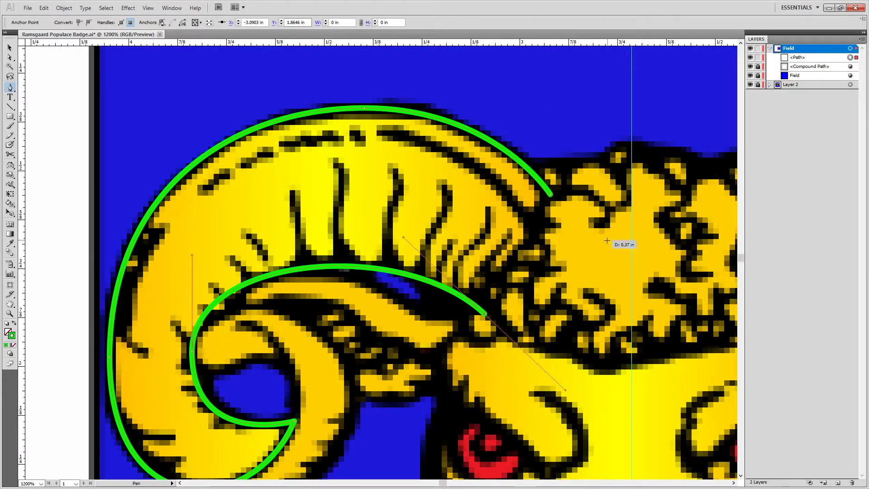
click(484, 314)
click(566, 262)
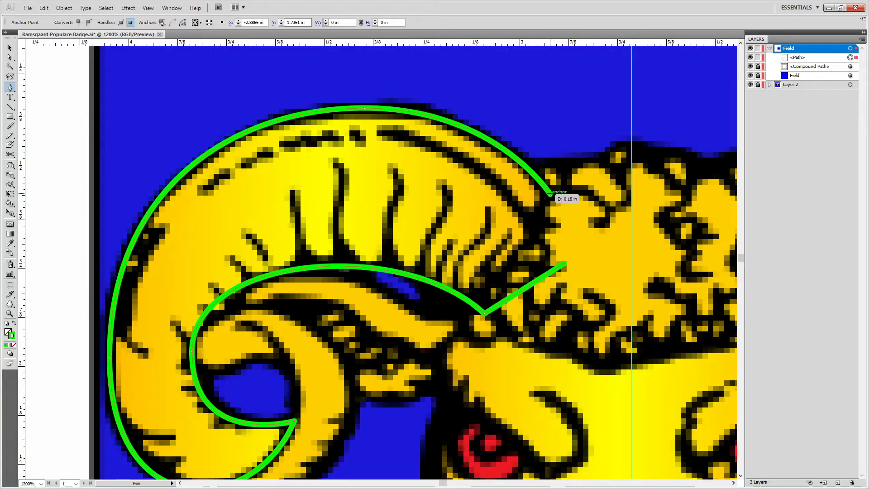
click(550, 193)
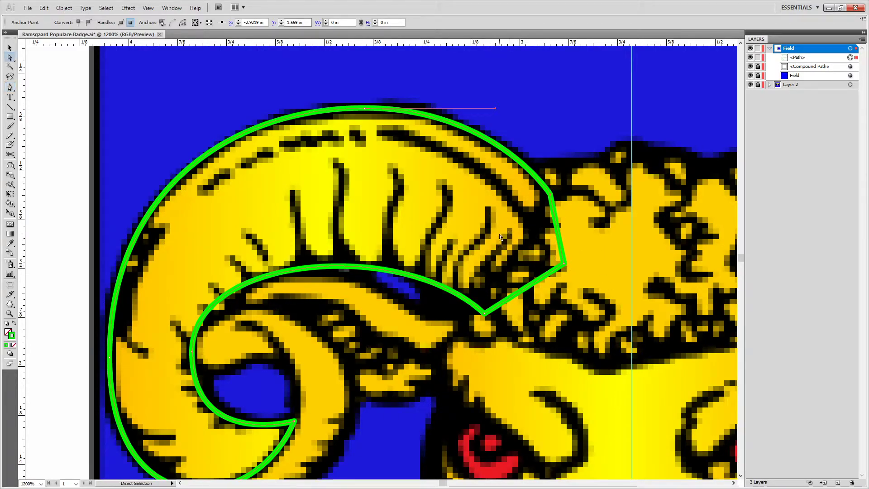
click(567, 242)
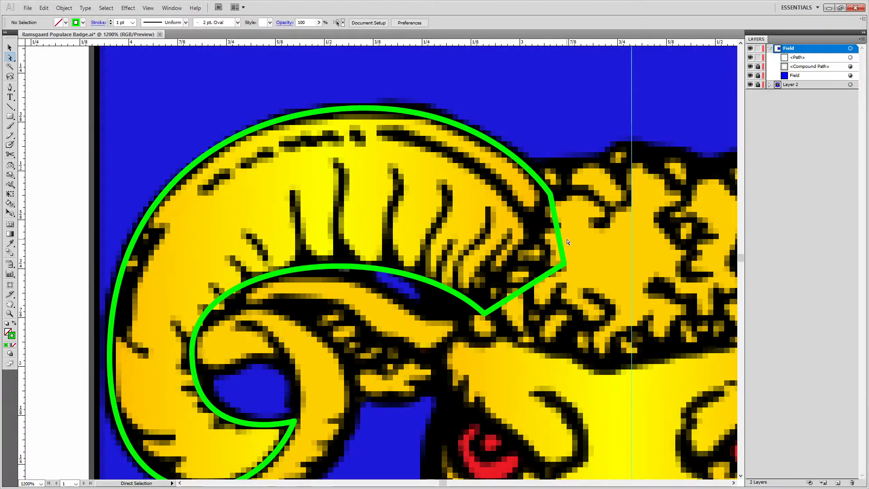
Trace the long inner ridge from the horn's base corner over the crest to the end of the dashed line with the Pen tool.
key(p)
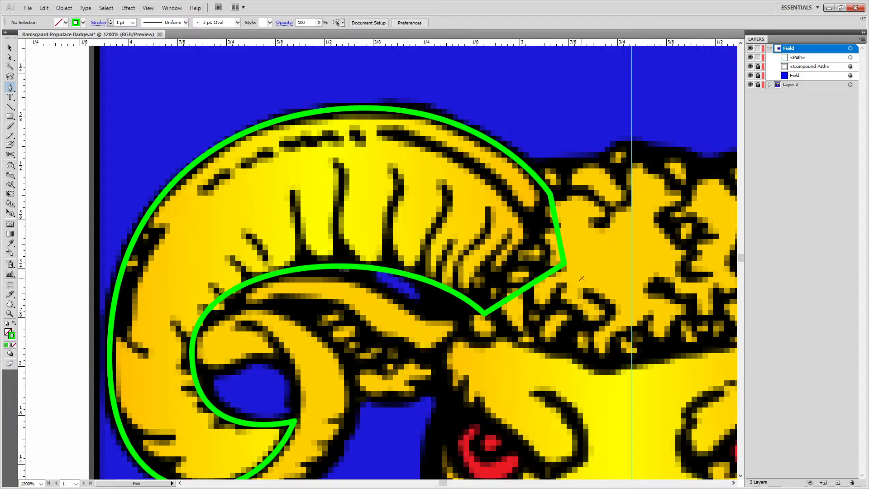
click(563, 262)
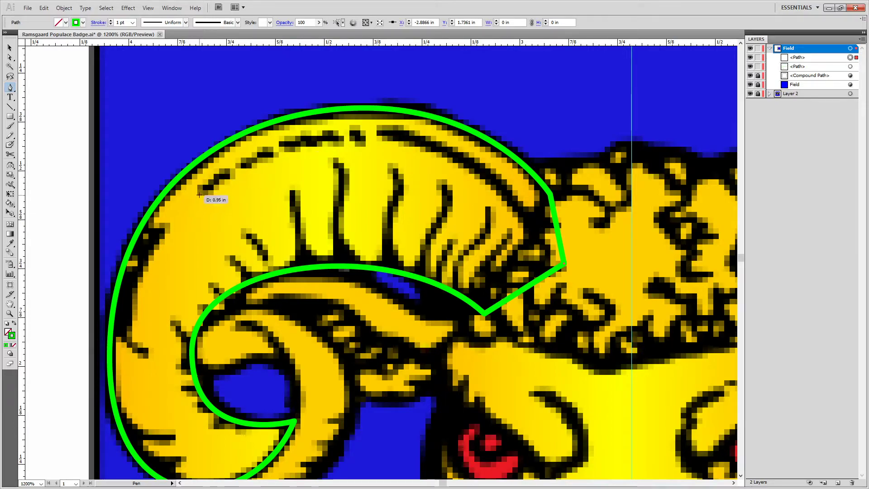
drag(358, 132, 233, 136)
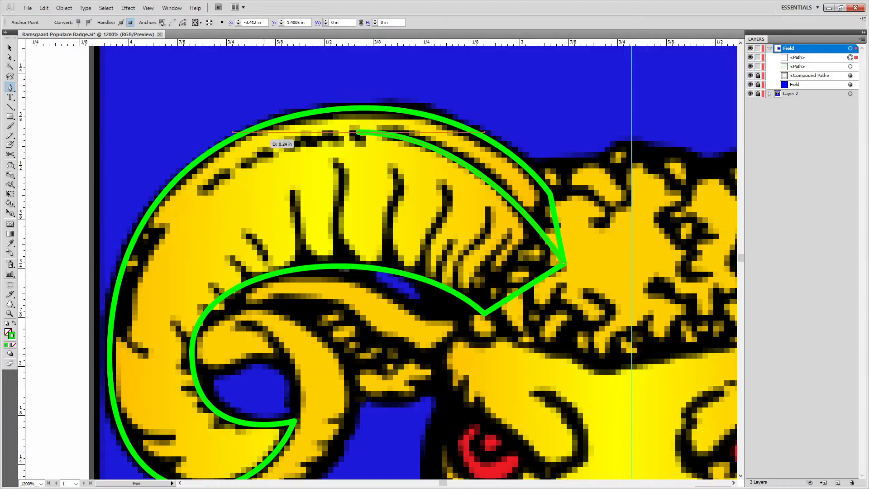
click(203, 194)
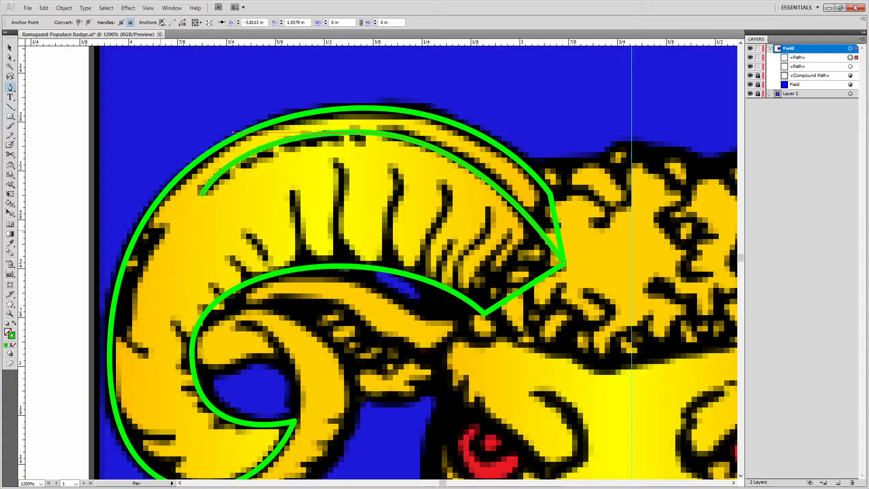
Trace the separate curved line inside the horn's left edge and the two short creases at its lower left.
click(160, 230)
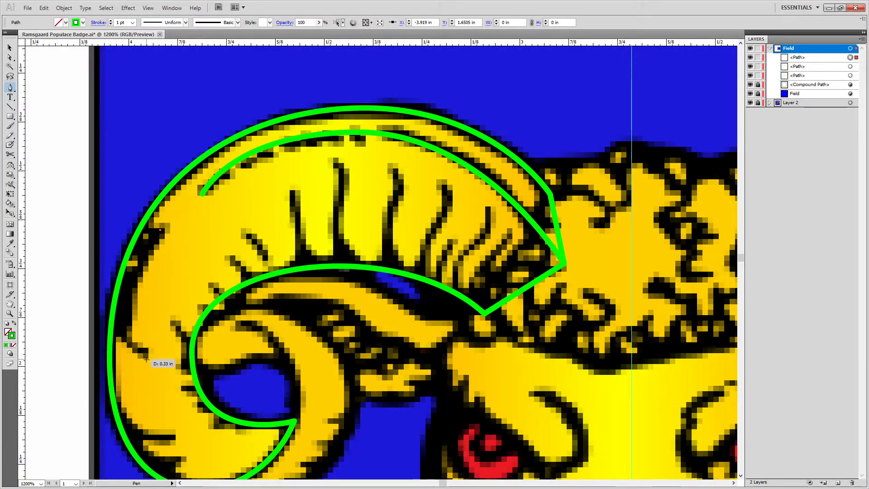
drag(143, 355, 199, 384)
mouse_move(155, 301)
mouse_down()
mouse_move(345, 300)
mouse_move(317, 114)
mouse_move(339, 226)
mouse_up()
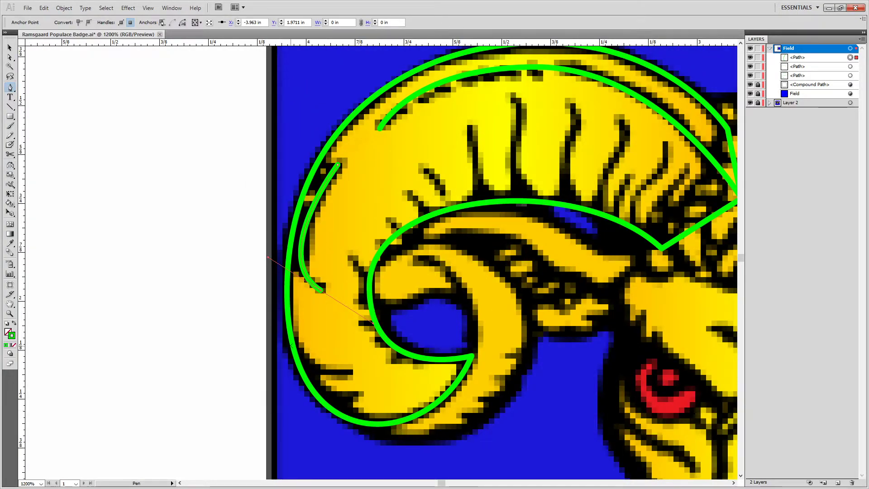
click(291, 342)
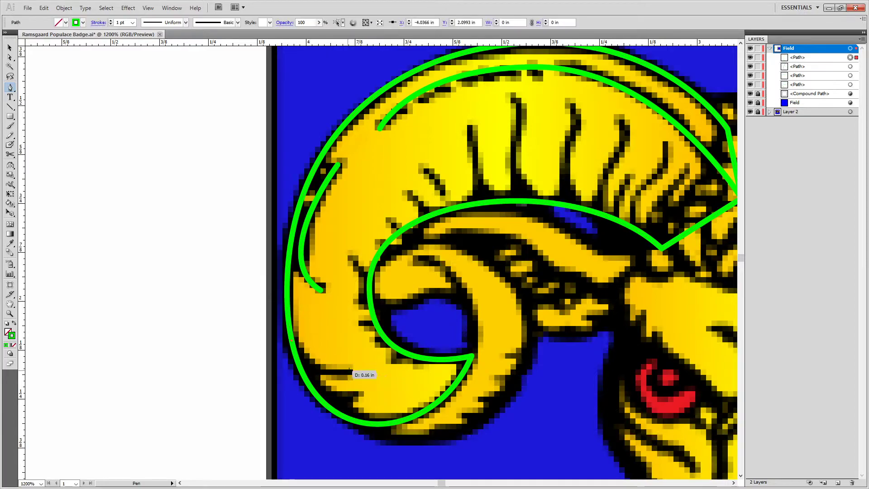
drag(352, 370, 396, 359)
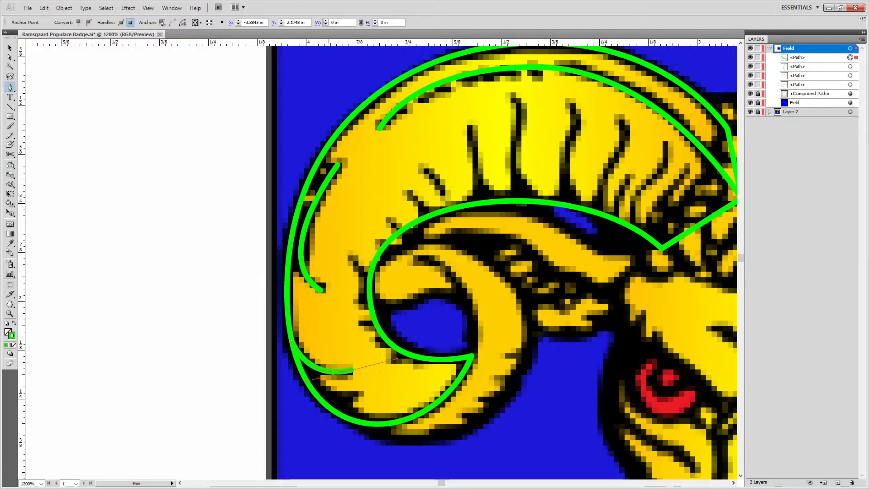
click(311, 388)
drag(361, 391, 393, 381)
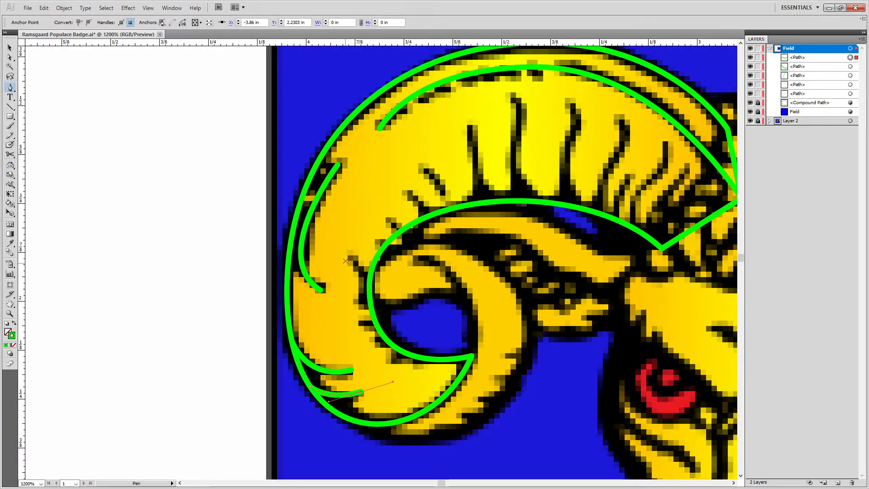
Trace three short curved creases rising from the horn's inner edge, working from the curl up toward the underside.
mouse_move(369, 285)
mouse_down()
mouse_move(360, 254)
mouse_move(329, 240)
mouse_up()
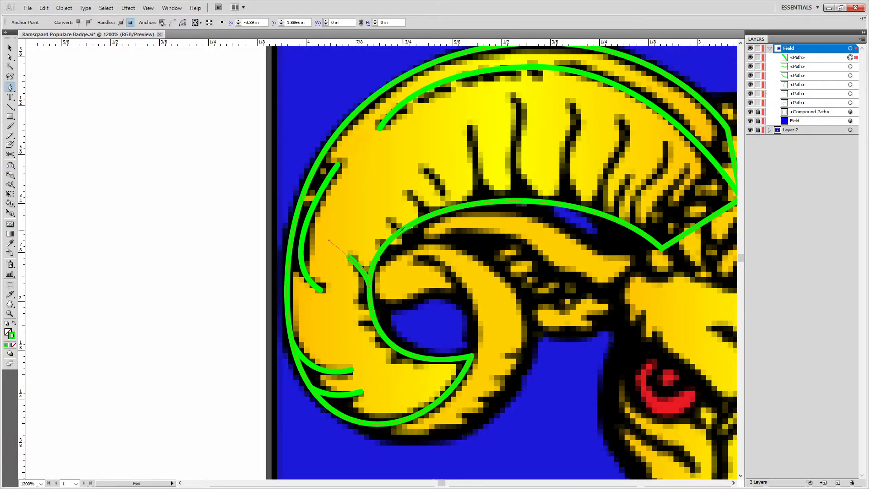
mouse_move(409, 192)
mouse_down()
mouse_move(423, 193)
mouse_move(390, 178)
mouse_up()
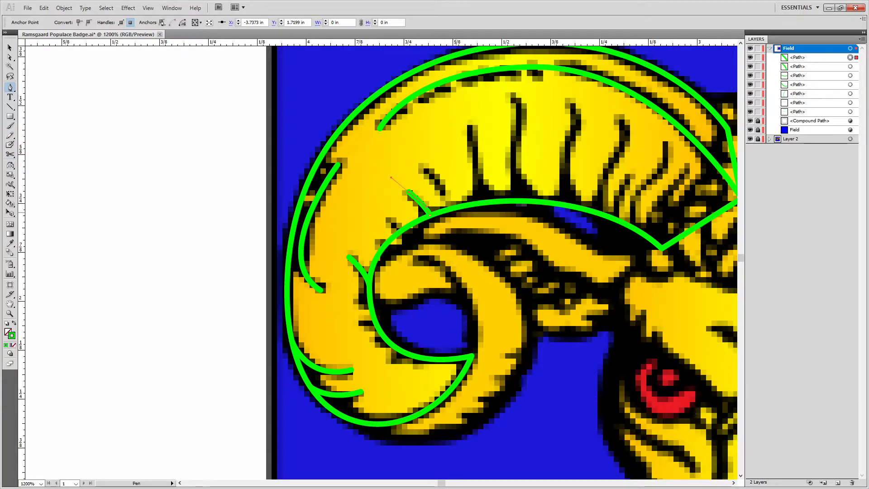
drag(409, 213, 437, 179)
drag(404, 156, 397, 154)
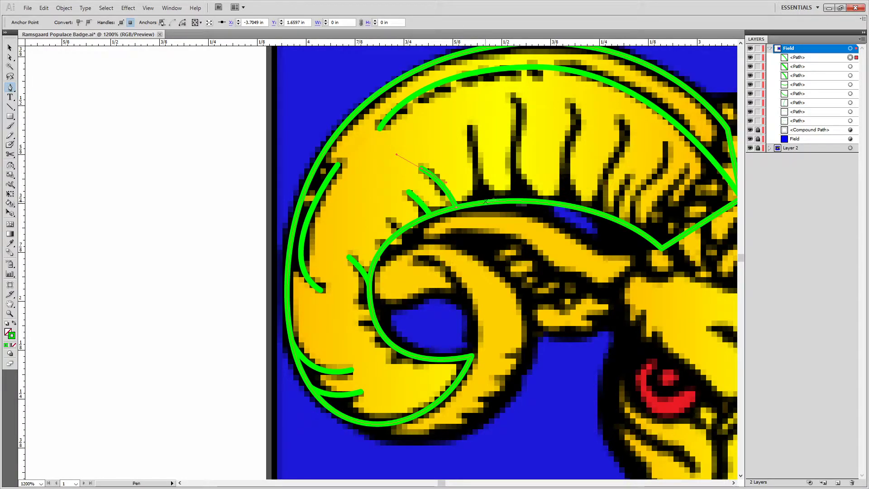
Trace the next two longer creases rising from the horn's underside, the second as an S-shaped curve.
mouse_move(488, 120)
mouse_down()
mouse_move(474, 134)
mouse_move(478, 190)
mouse_up()
click(476, 130)
drag(467, 122, 542, 139)
drag(481, 207, 534, 207)
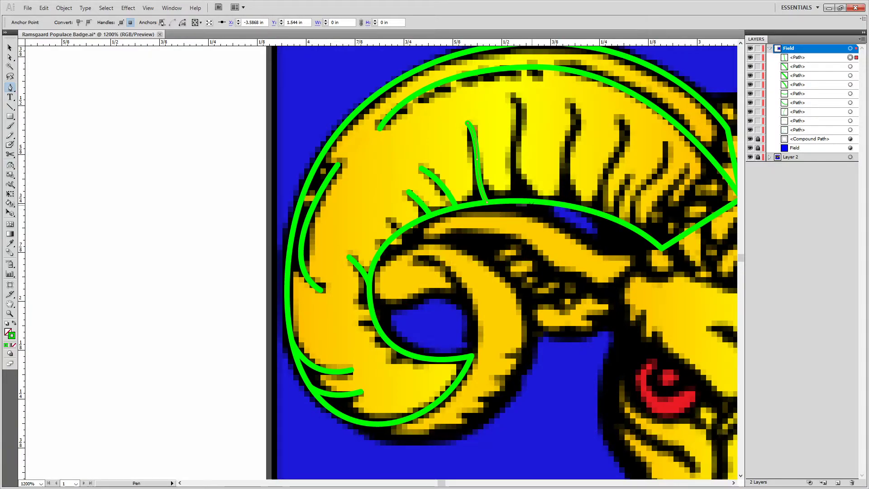
click(545, 202)
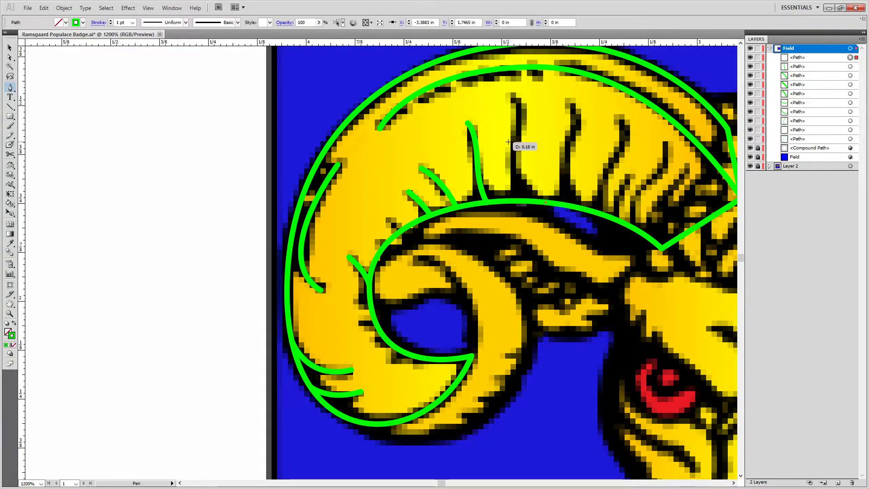
mouse_move(513, 156)
mouse_down()
mouse_move(521, 120)
mouse_move(511, 95)
mouse_move(493, 91)
mouse_move(502, 83)
mouse_up()
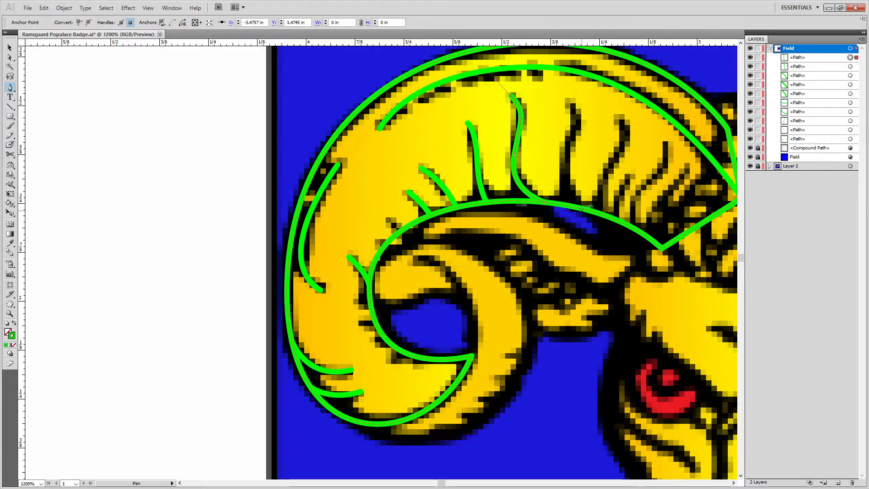
Trace the next two S-shaped creases rising from the horn's underside, moving toward the horn's base, with the Pen tool.
mouse_move(581, 207)
mouse_down()
mouse_move(564, 171)
mouse_move(573, 141)
mouse_move(557, 183)
mouse_up()
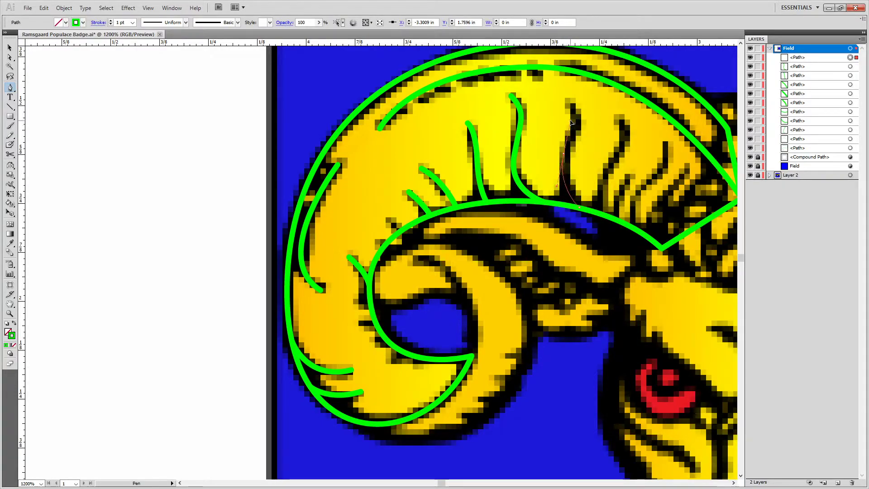
drag(571, 122, 582, 110)
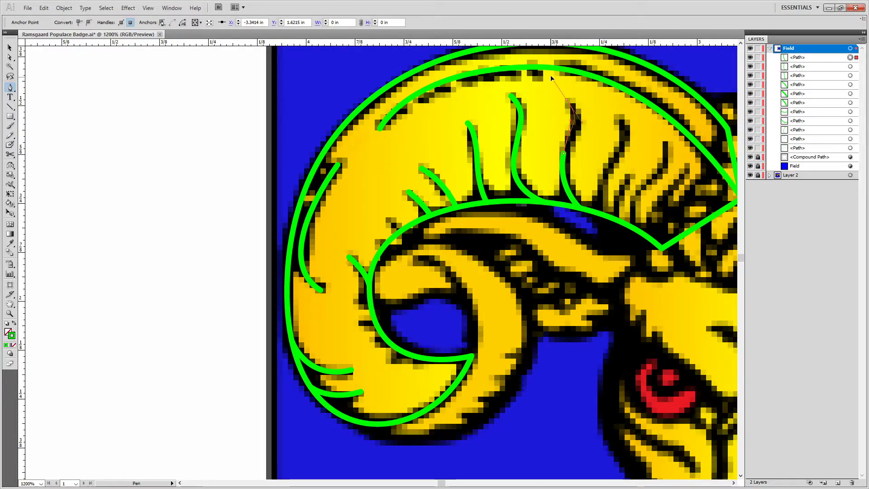
drag(551, 78, 551, 78)
key(o)
key(p)
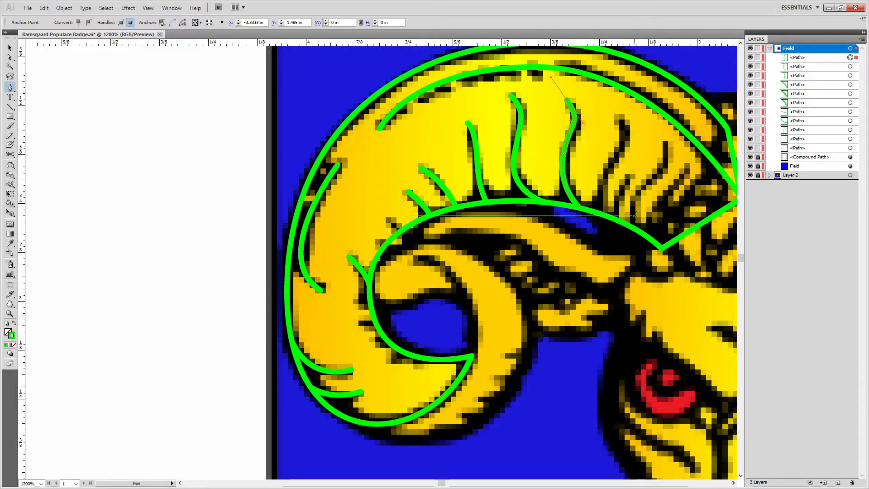
click(599, 213)
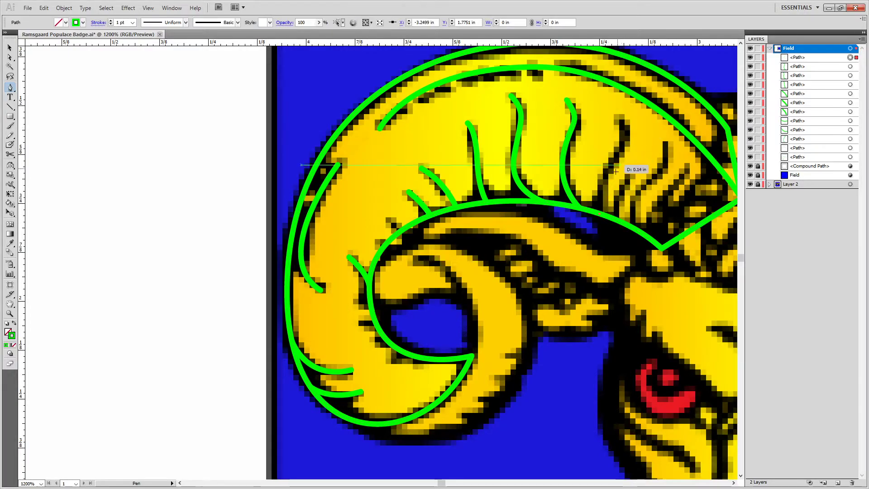
drag(605, 171, 620, 147)
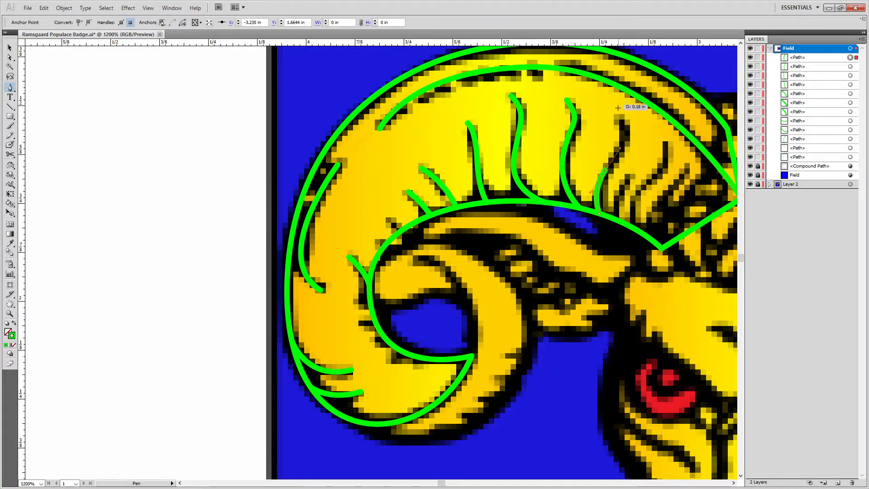
drag(614, 117, 597, 100)
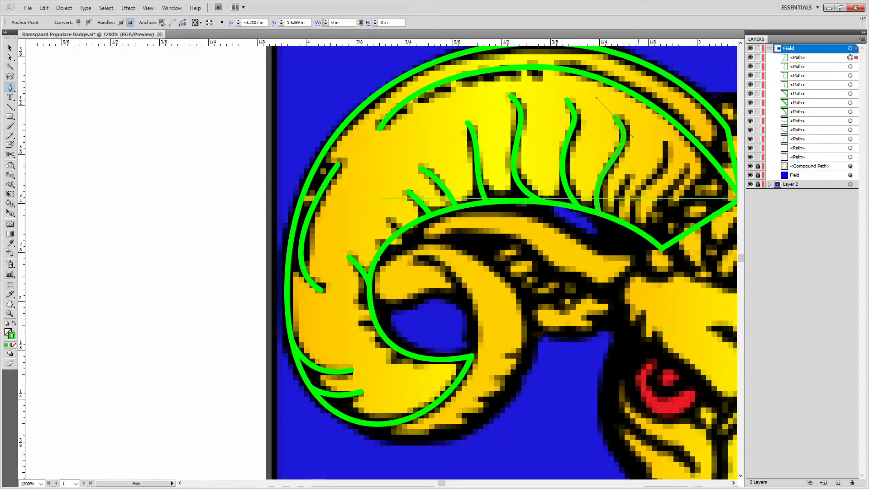
Trace the last three creases nearest the horn's base, a short one followed by two longer curved ones, and deselect the artwork.
click(615, 221)
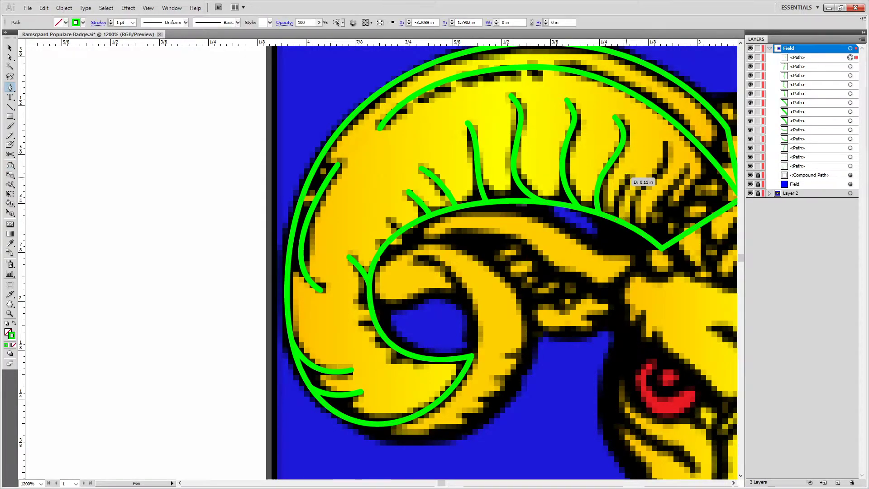
mouse_move(611, 180)
mouse_down()
mouse_move(644, 169)
mouse_move(647, 154)
mouse_up()
key(o)
key(p)
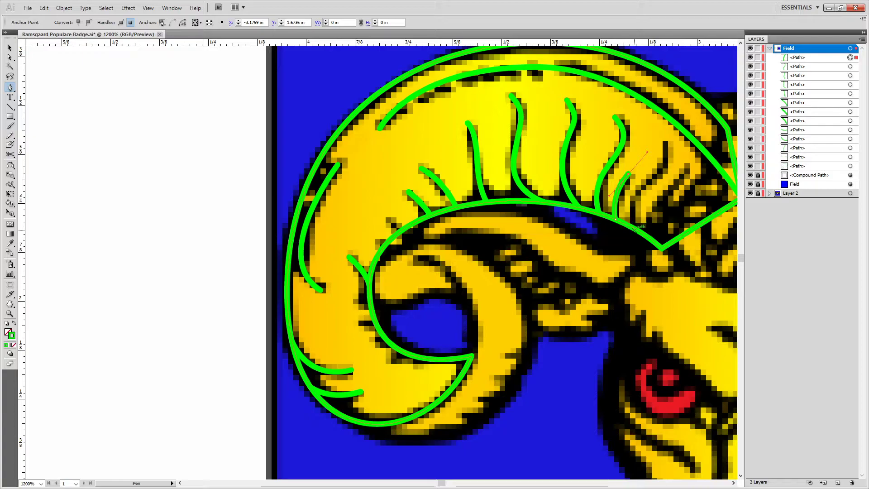
drag(634, 228, 661, 129)
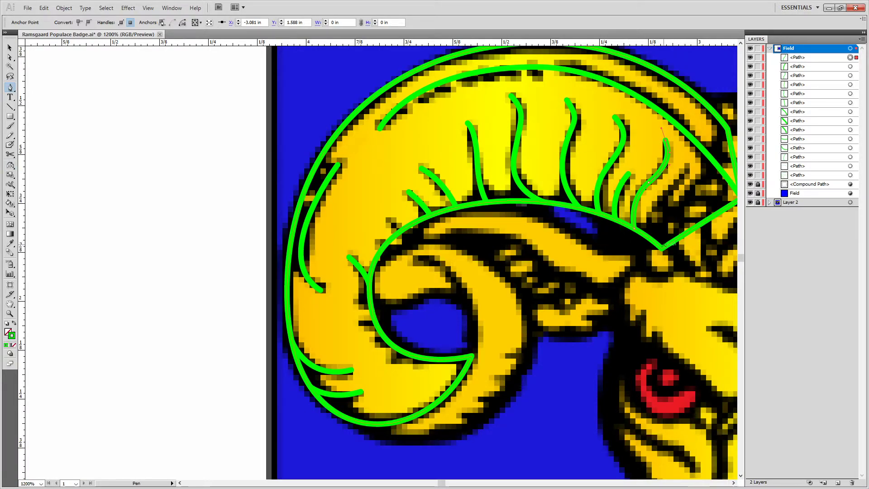
drag(622, 202, 656, 207)
drag(686, 165, 701, 169)
key(ctrl+minus)
key(ctrl+minus)
key(ctrl+minus)
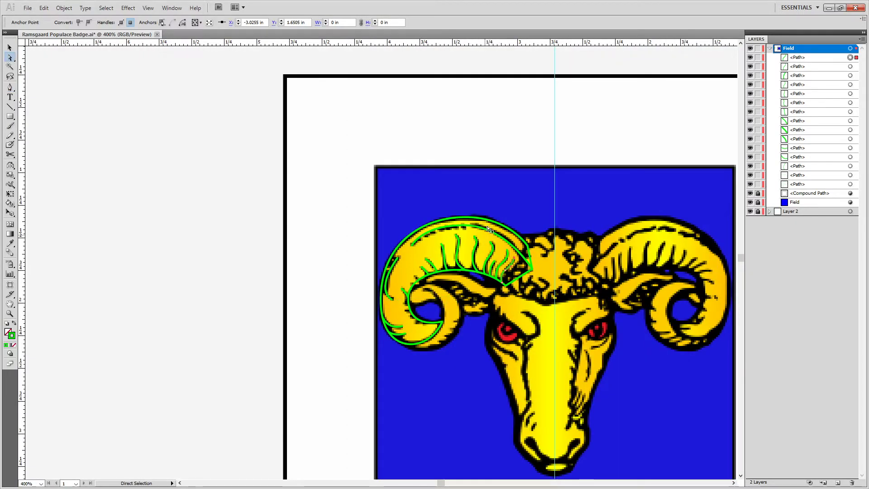
click(435, 164)
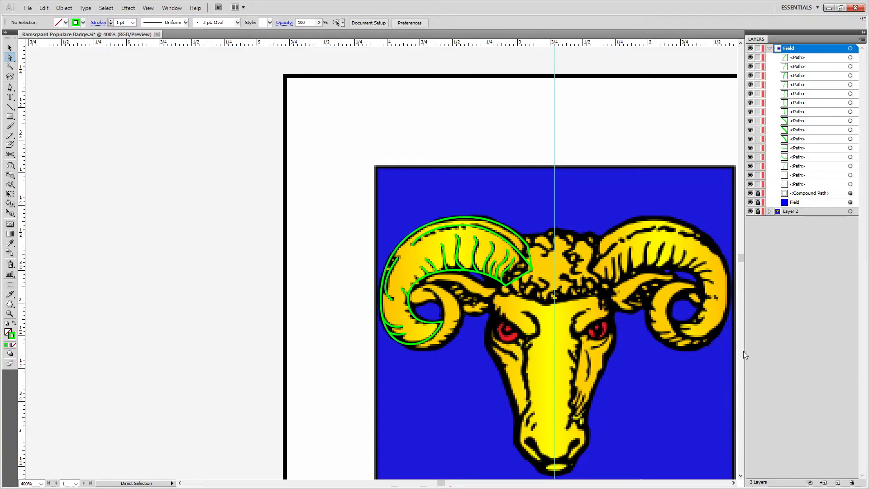
Start the ear outline beside the horn's base corner and trace the ear's upper edge as an S-curve beneath the horn.
scroll(484, 284, up, 2)
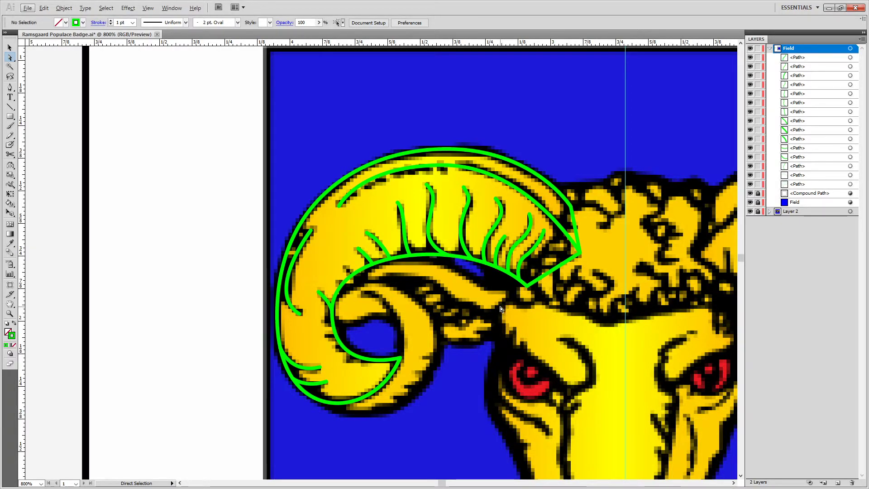
key(alt+o)
key(Escape)
key(p)
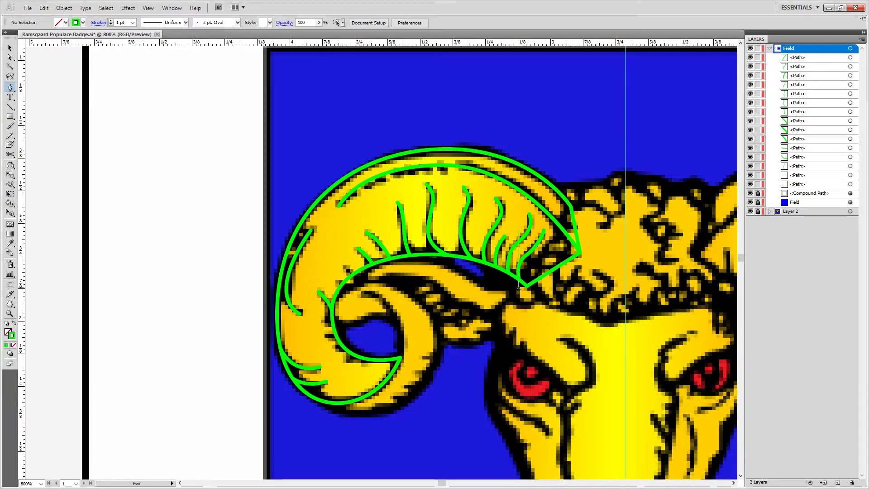
click(519, 287)
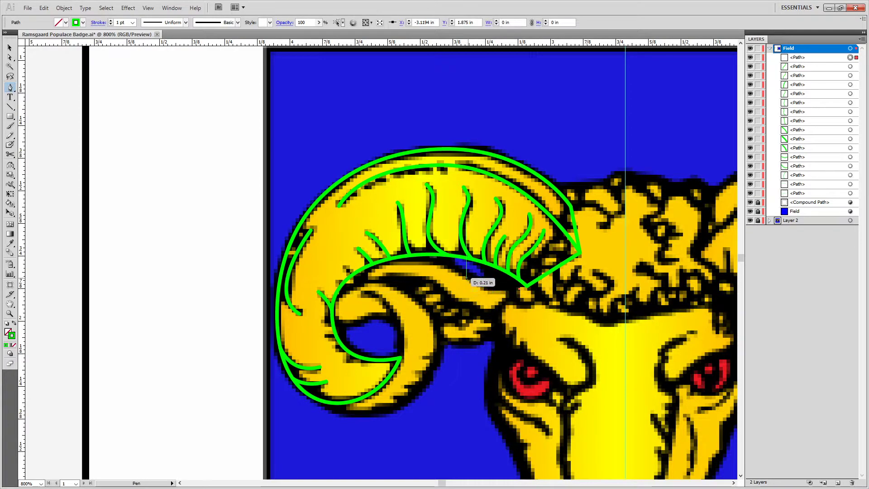
drag(339, 256, 334, 326)
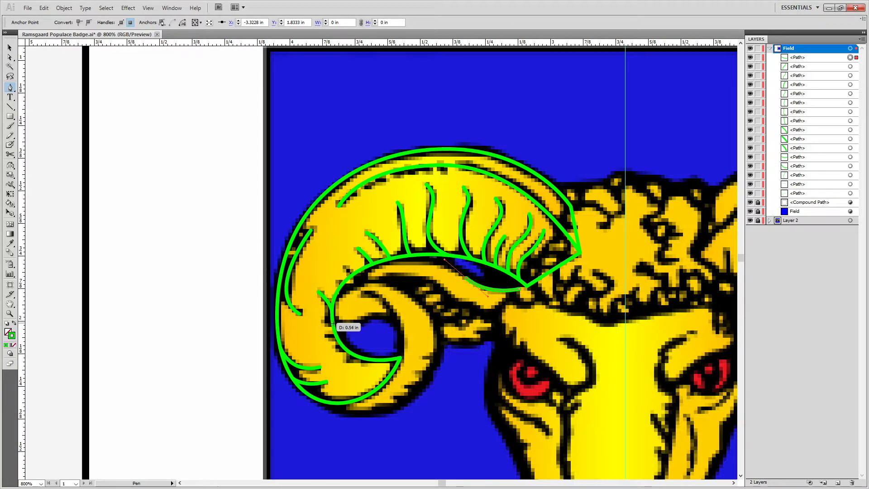
click(340, 330)
drag(340, 332, 388, 249)
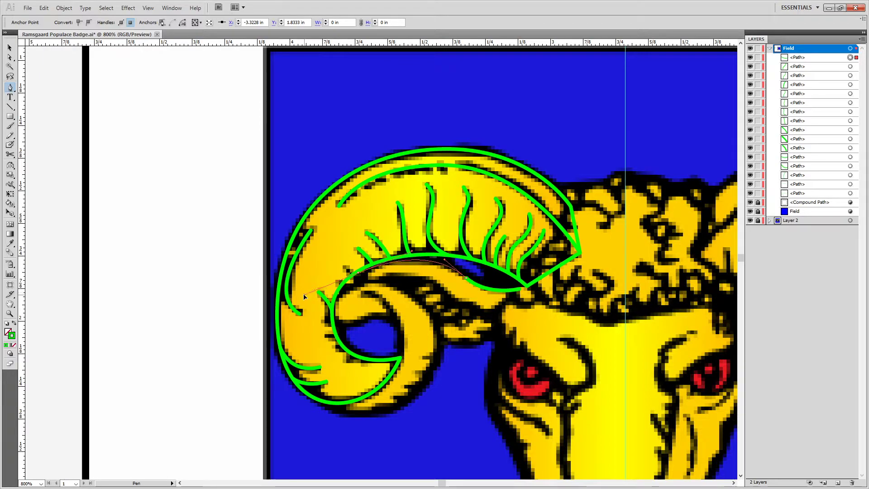
drag(357, 272, 362, 291)
Continue the ear outline around the rounded tip inside the curl and along the wavy lower edge to the head.
mouse_move(339, 320)
mouse_down()
mouse_move(388, 333)
mouse_move(335, 315)
mouse_move(334, 330)
mouse_move(384, 344)
mouse_move(417, 324)
mouse_up()
scroll(316, 315, up, 1)
mouse_move(537, 364)
mouse_down()
mouse_move(561, 408)
mouse_move(608, 419)
mouse_up()
drag(422, 314, 303, 336)
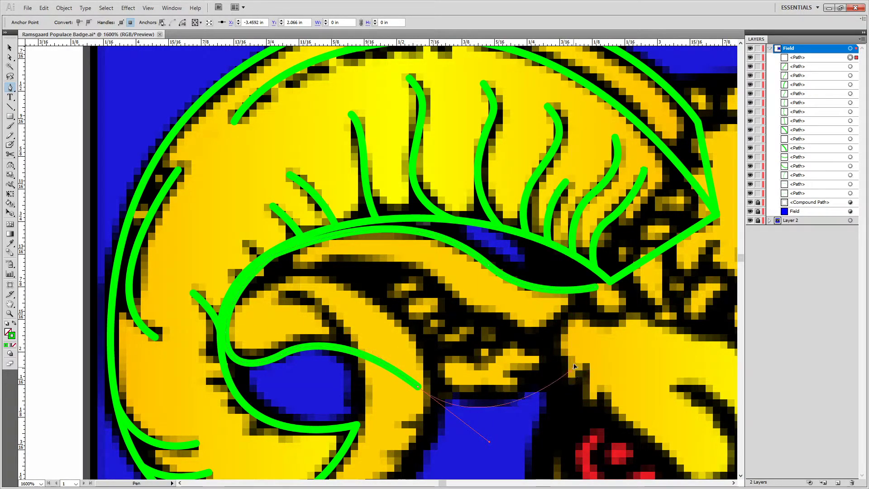
mouse_move(572, 368)
mouse_down()
mouse_move(627, 361)
mouse_move(612, 359)
mouse_up()
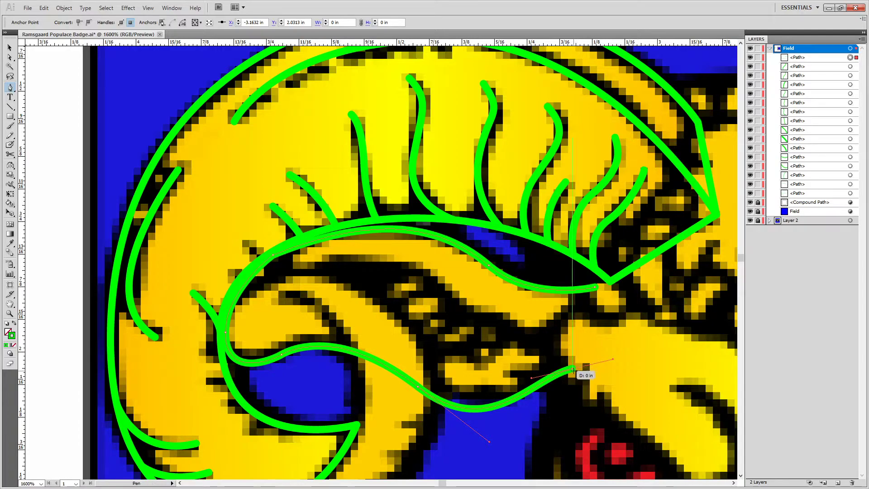
Close the ear outline with straight segments around a corner at its base, ending at the starting anchor, and deselect it.
click(611, 336)
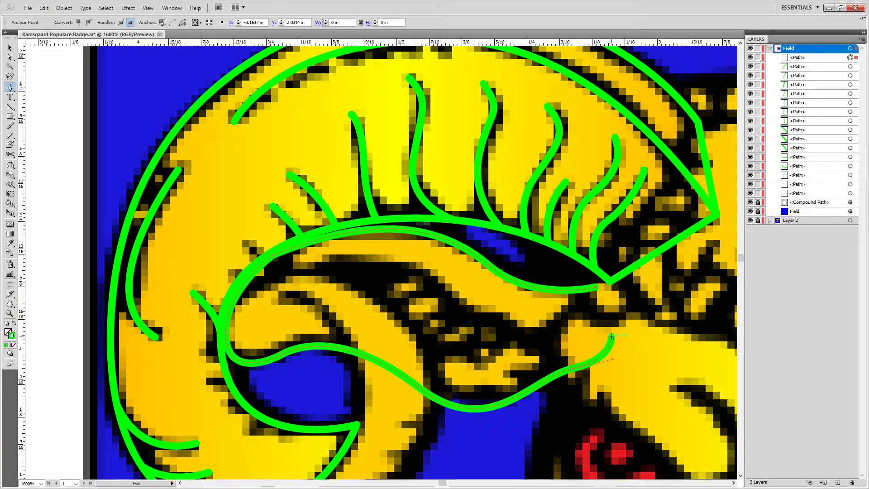
key(ctrl+z)
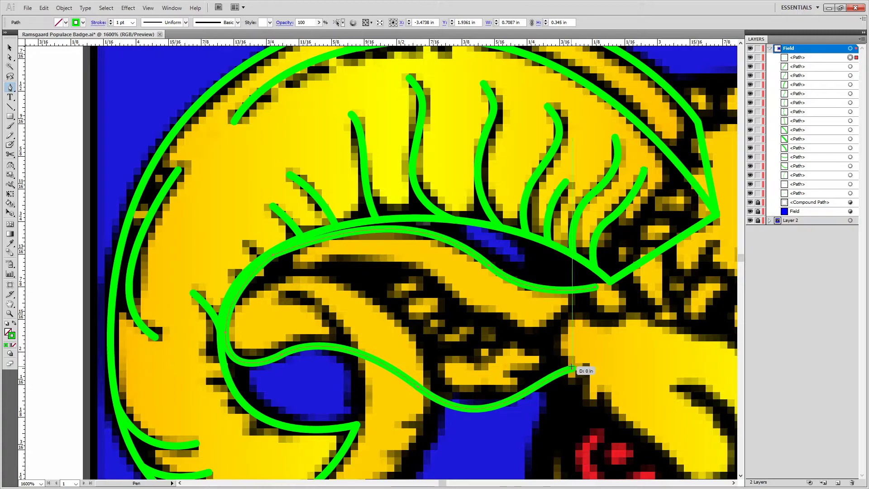
click(571, 368)
drag(604, 343, 595, 289)
click(596, 290)
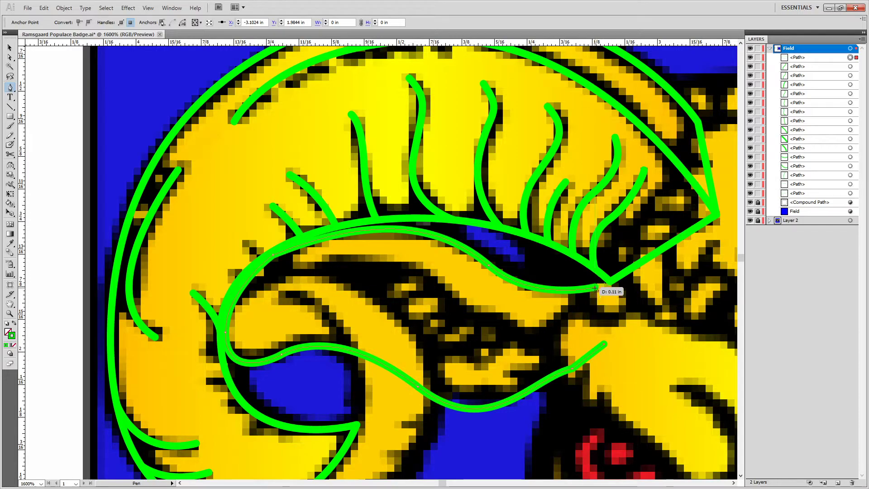
click(595, 289)
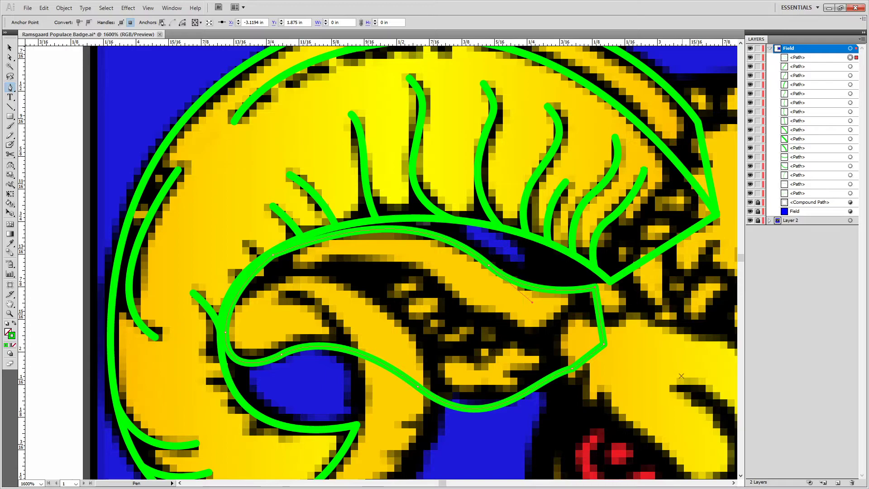
click(558, 352)
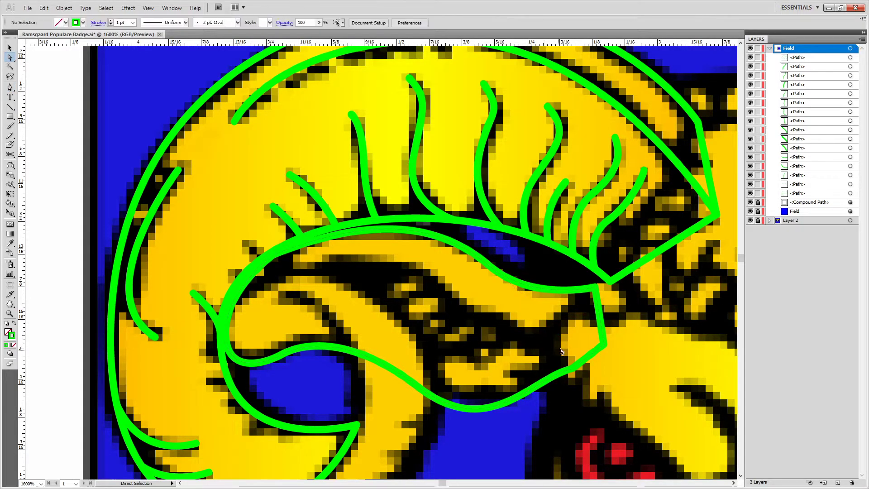
Trace the upper edge of the inner ear from the ear's base corner over the dark hollow to its pointed end.
key(o)
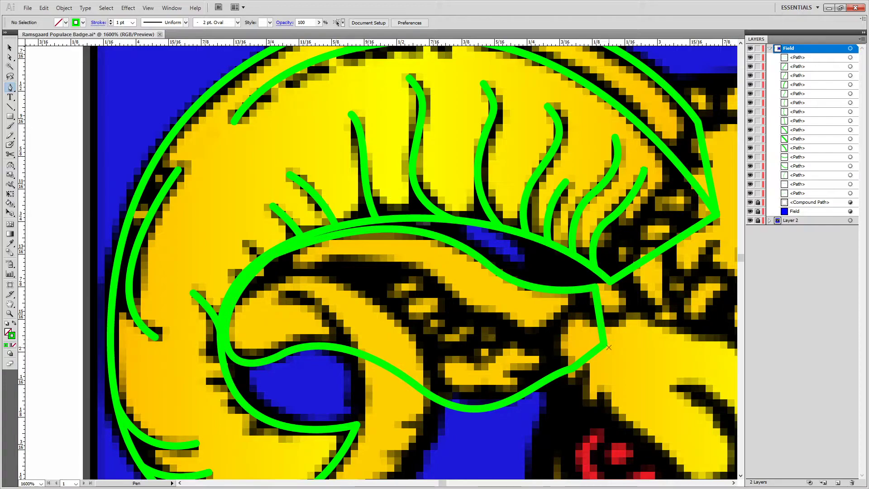
click(603, 344)
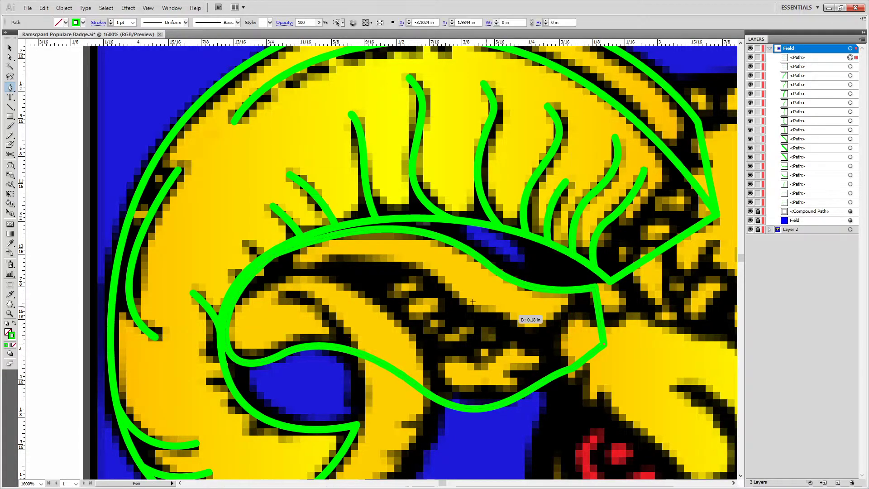
drag(492, 312, 477, 297)
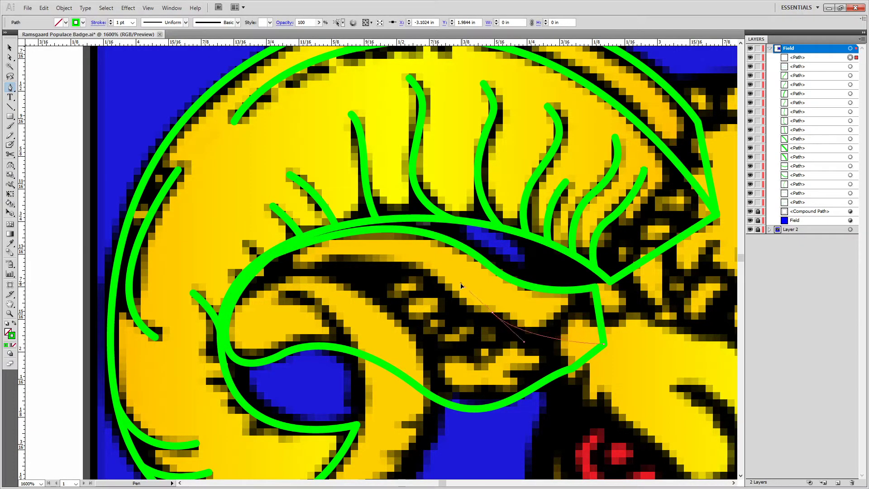
ctrl+click(477, 297)
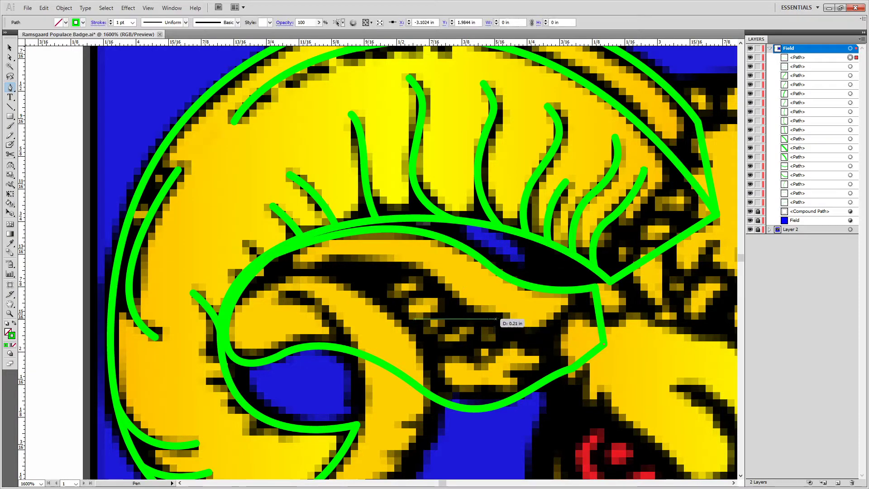
drag(419, 271, 354, 213)
ctrl+click(446, 297)
drag(446, 297, 393, 252)
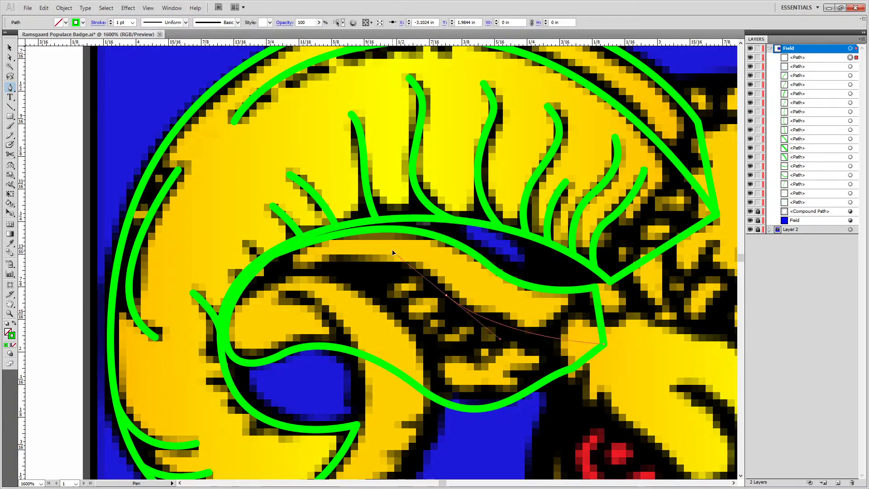
drag(287, 288, 237, 320)
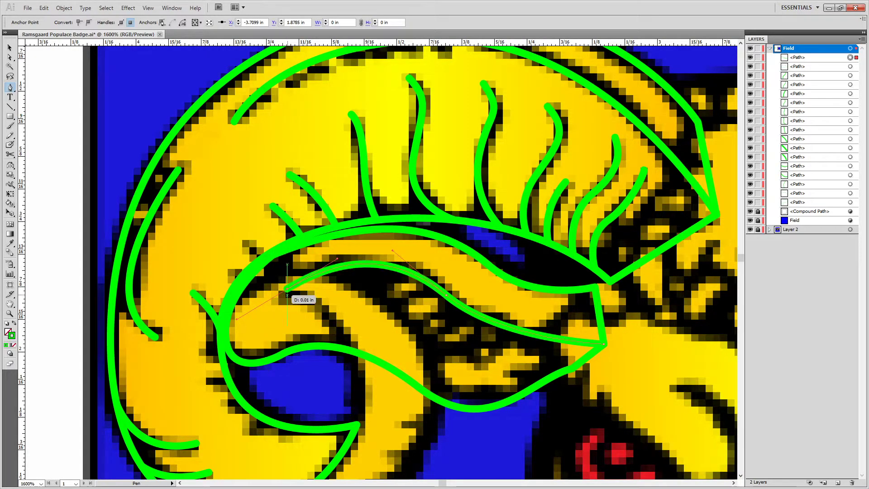
Turn the inner-ear path around its pointed end and trace the hollow's lower edge back to the tuft of hair.
click(287, 290)
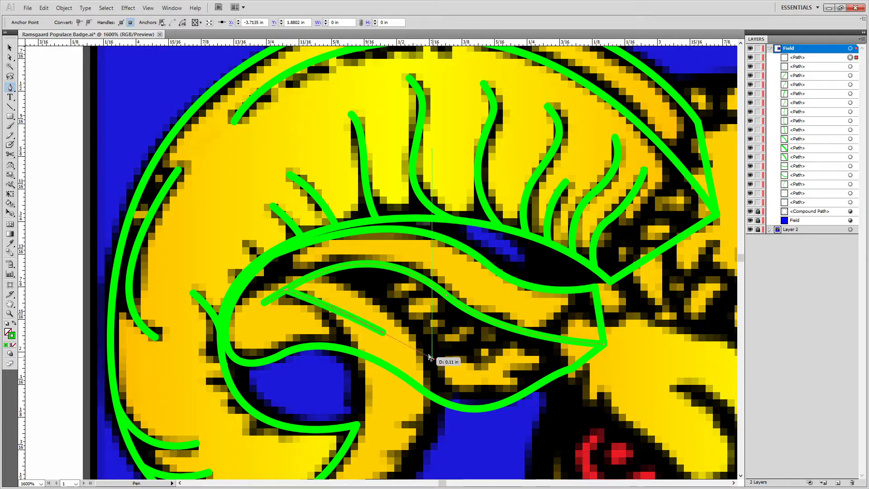
click(281, 291)
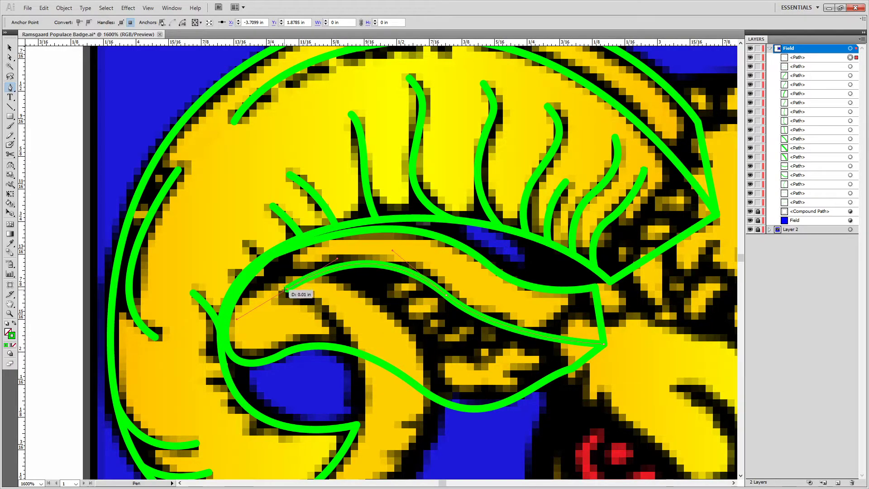
click(289, 292)
click(286, 289)
drag(390, 334, 482, 364)
key(ctrl+z)
drag(320, 303, 368, 309)
drag(441, 359, 484, 362)
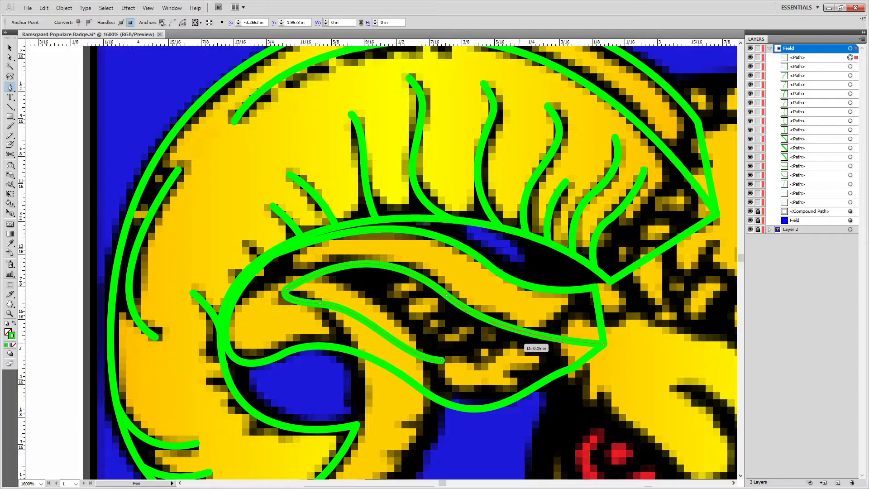
Cut the upper inner-ear line with the Scissors tool above the hair tuft and hide the segment running to the ear's base corner.
key(c)
click(517, 329)
key(a)
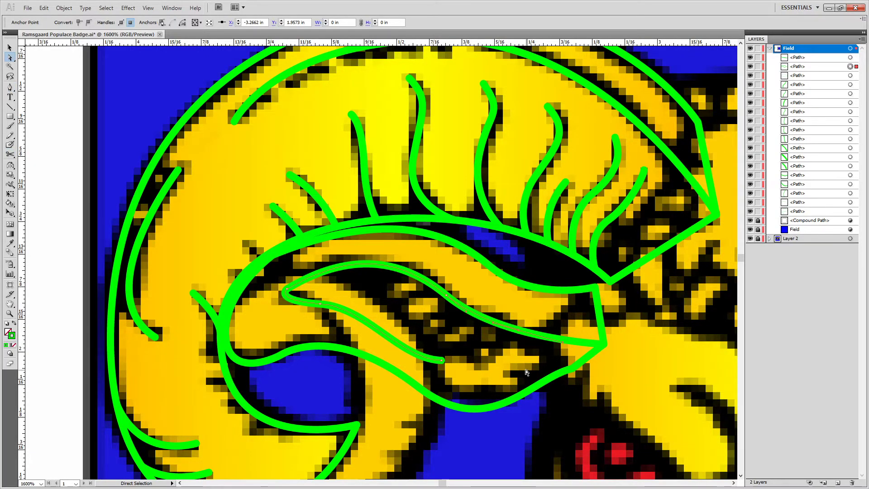
click(570, 332)
click(557, 342)
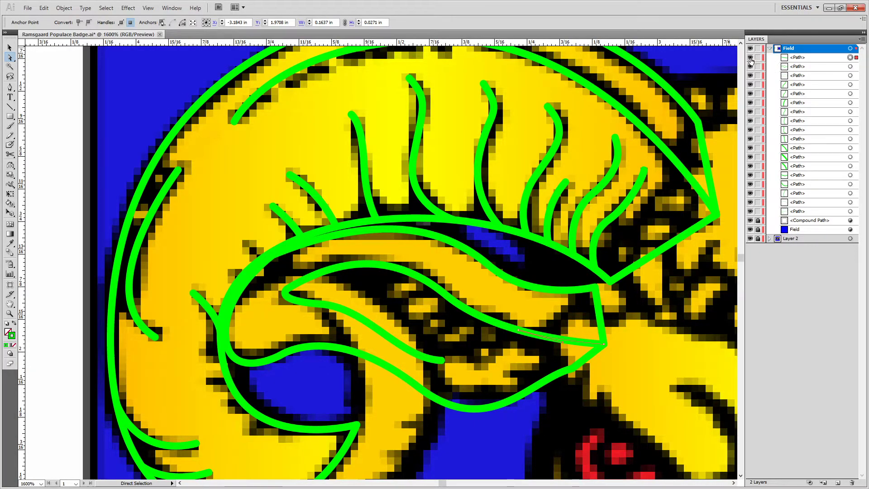
click(750, 58)
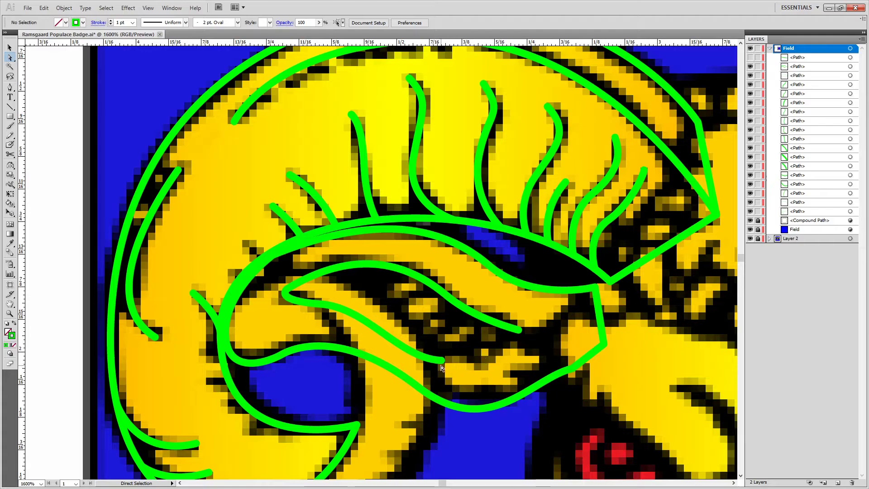
Close the inner-ear hollow with a curve from the lower line's end to the upper line's cut end, and show the hidden base segment.
click(450, 362)
key(p)
click(442, 360)
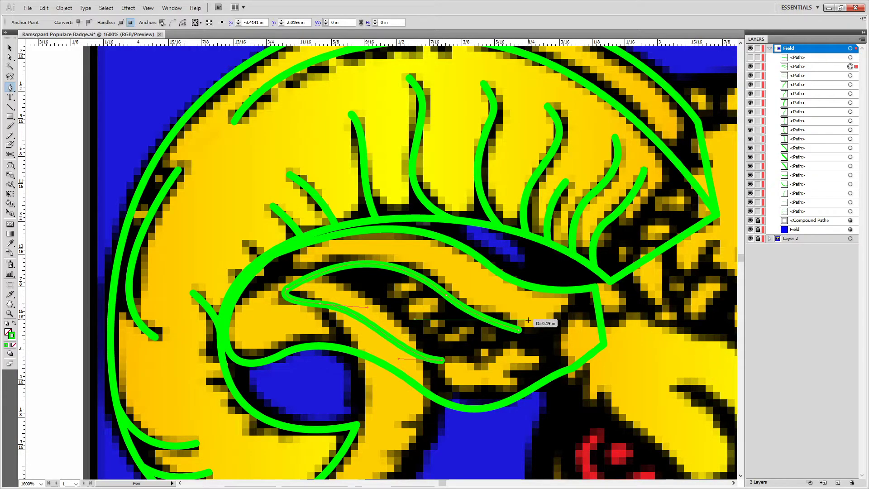
mouse_move(515, 334)
mouse_down()
mouse_move(532, 299)
mouse_move(519, 331)
mouse_up()
key(a)
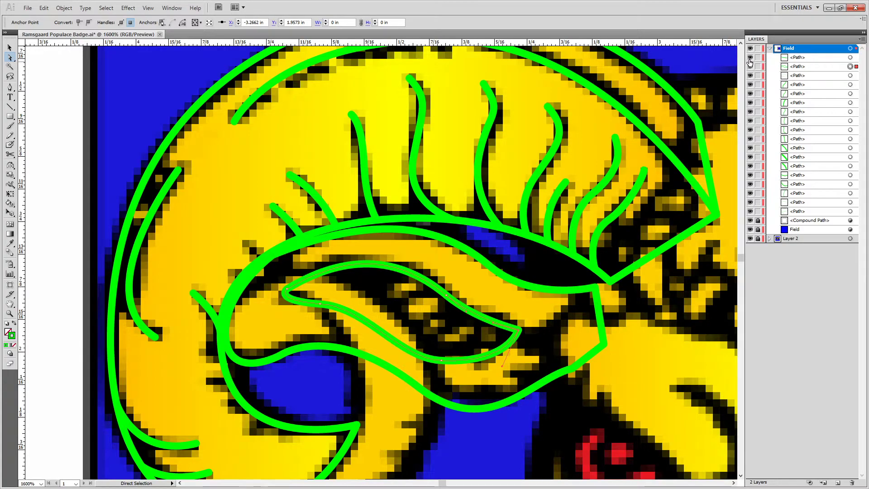
click(489, 472)
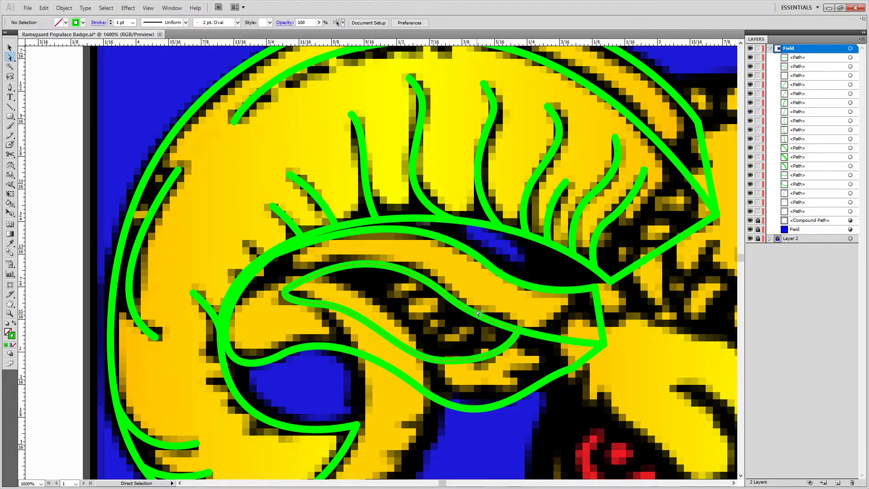
Hide the ear outline, the closed inner-ear hollow and the line running to the ear's base corner.
scroll(511, 280, down, 6)
scroll(437, 308, up, 5)
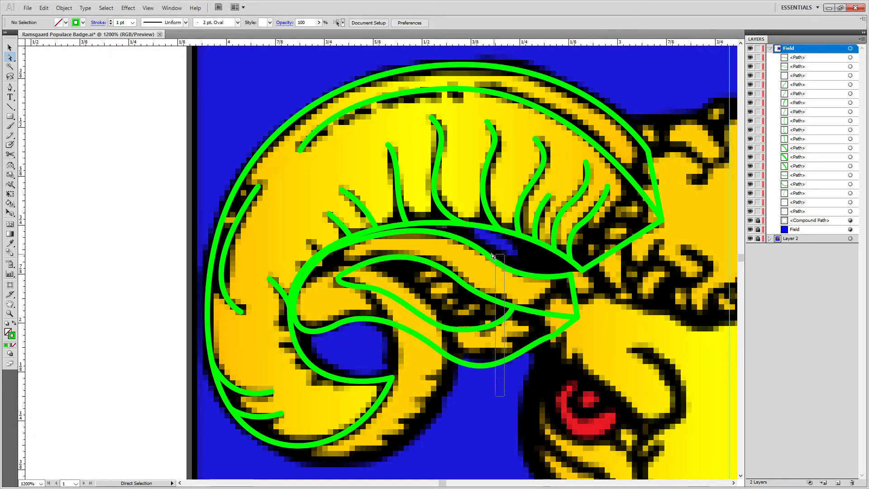
click(525, 346)
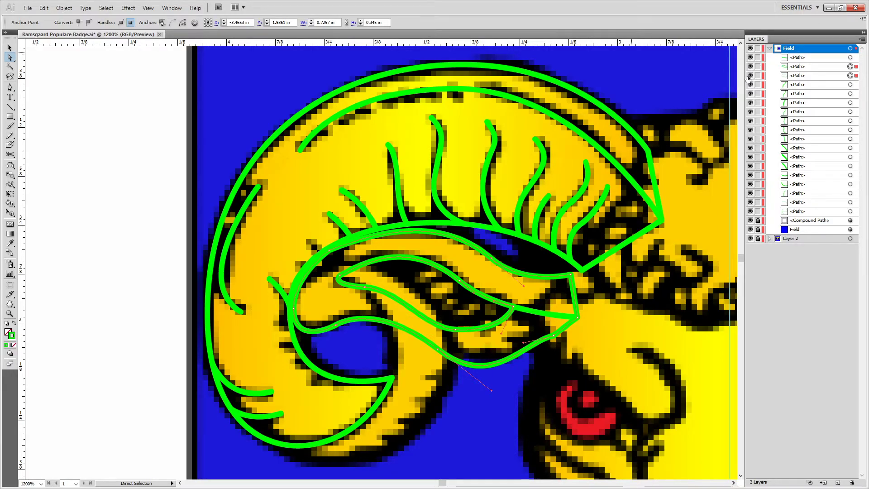
drag(749, 67, 749, 58)
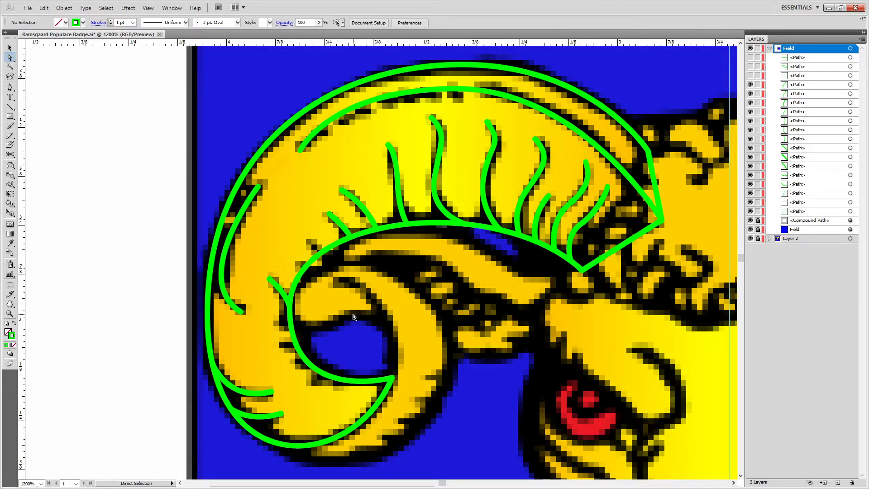
Show the ear outline alone to compare it with the reference ram's head, and hide it again.
click(752, 75)
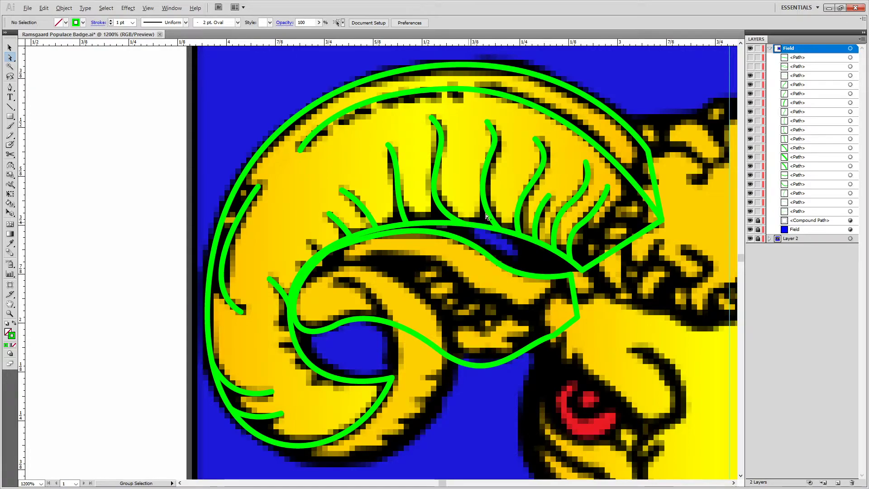
scroll(587, 207, down, 4)
scroll(587, 206, up, 3)
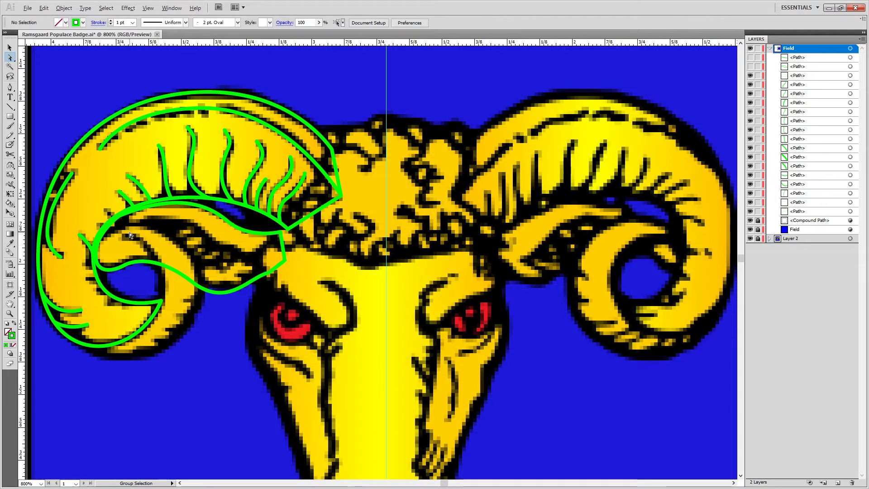
key(alt)
click(749, 76)
Duplicate the horn outline in place and move the copy to the top of the Field layer.
ctrl+click(245, 333)
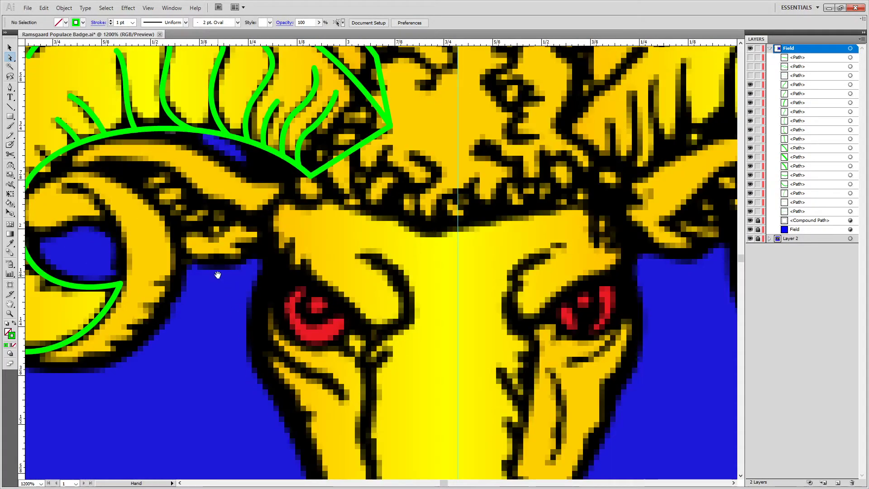
drag(217, 274, 598, 282)
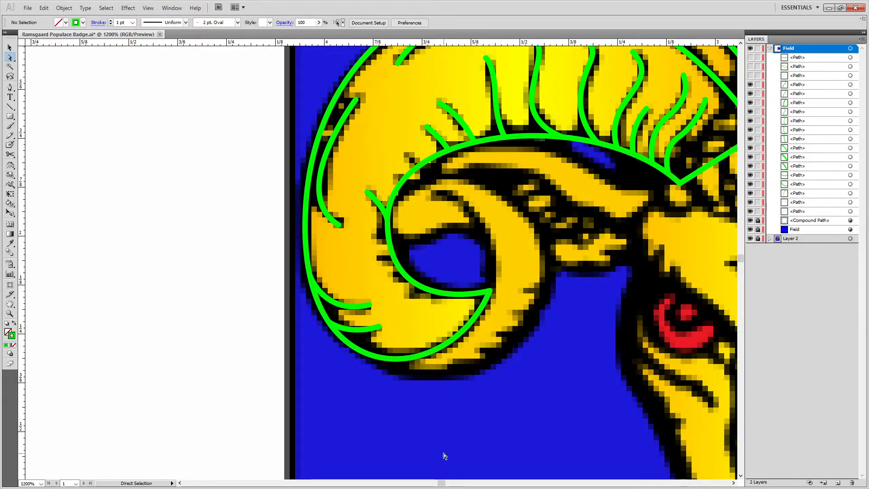
key(v)
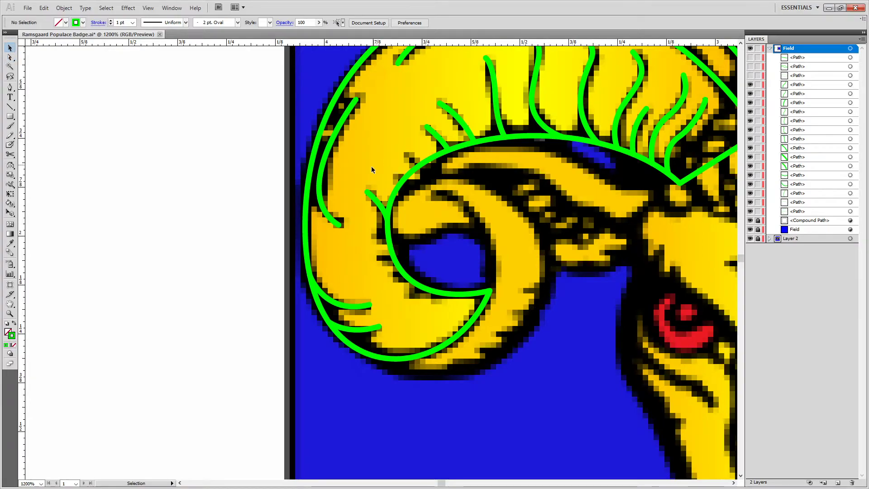
click(401, 181)
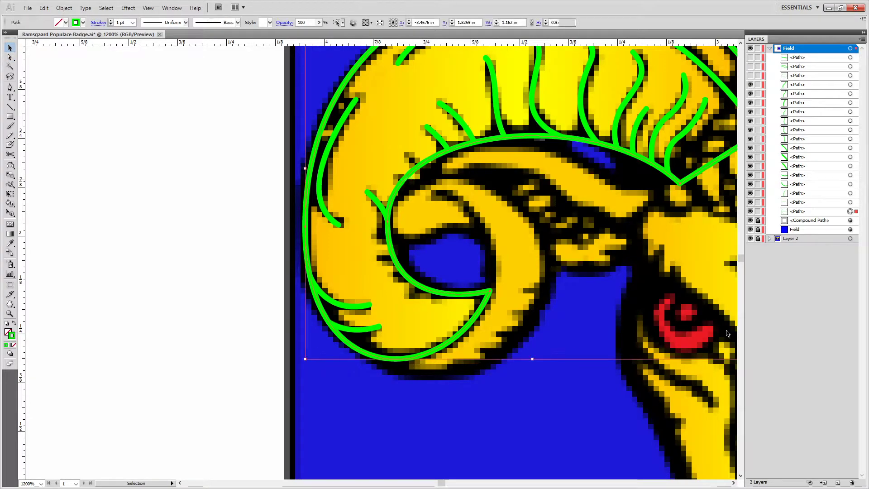
key(ctrl+f)
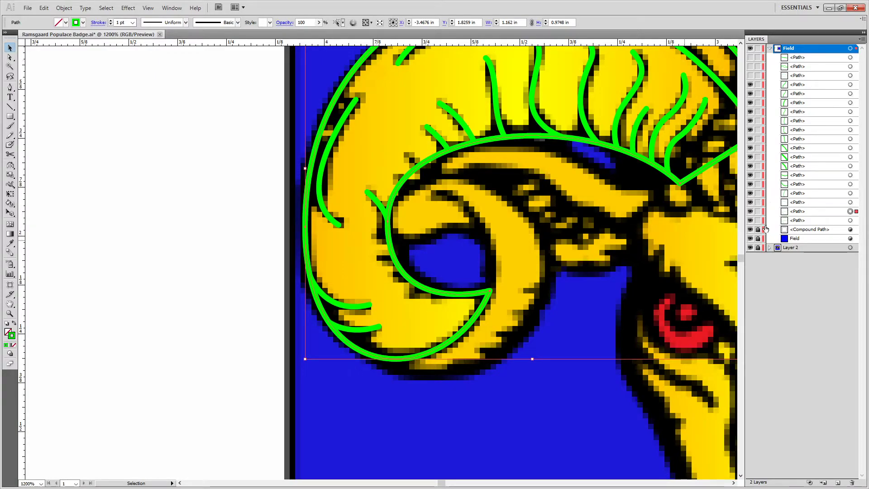
drag(803, 220, 828, 55)
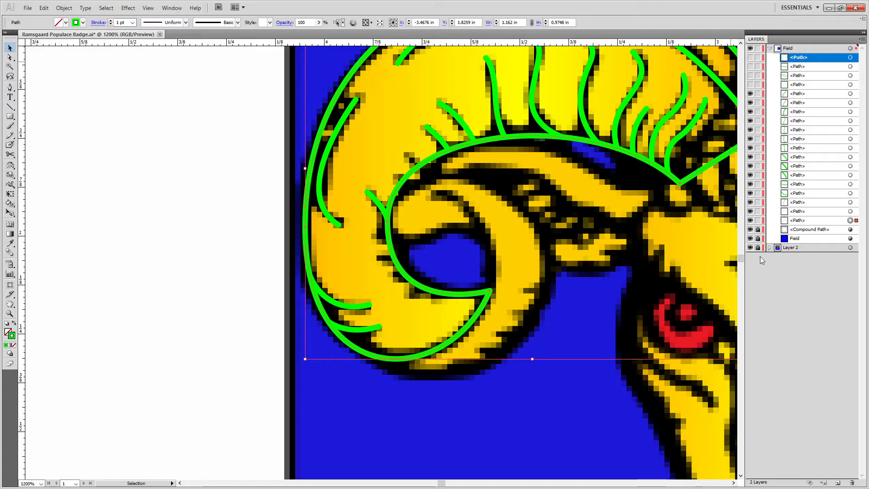
With only the copied horn outline visible, cut it at the curl's tip and lower edge and delete all but the arc between the cuts.
drag(751, 184, 745, 217)
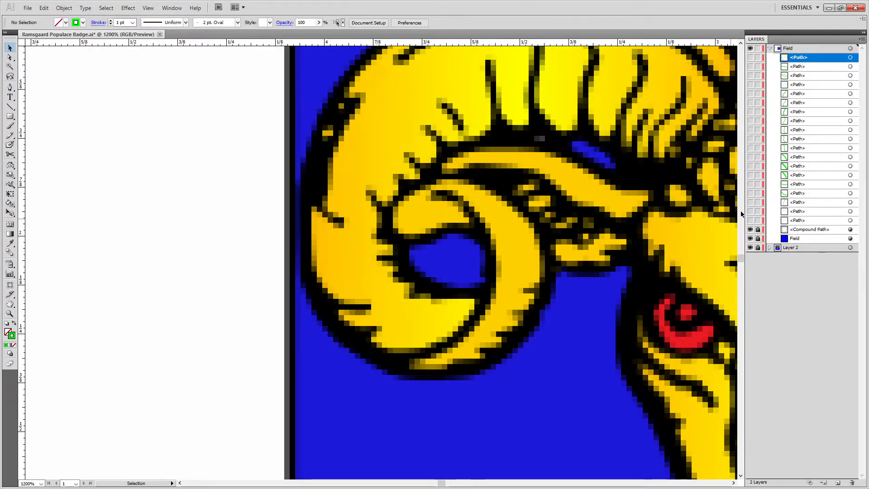
click(750, 57)
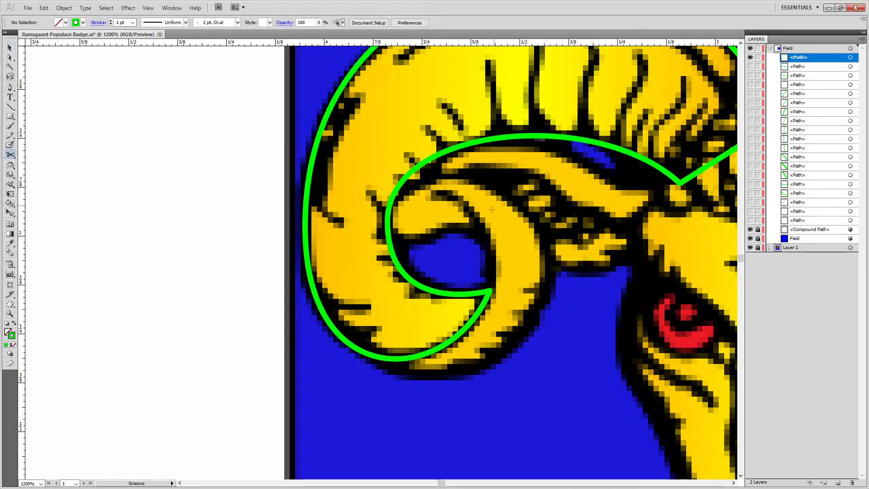
click(484, 292)
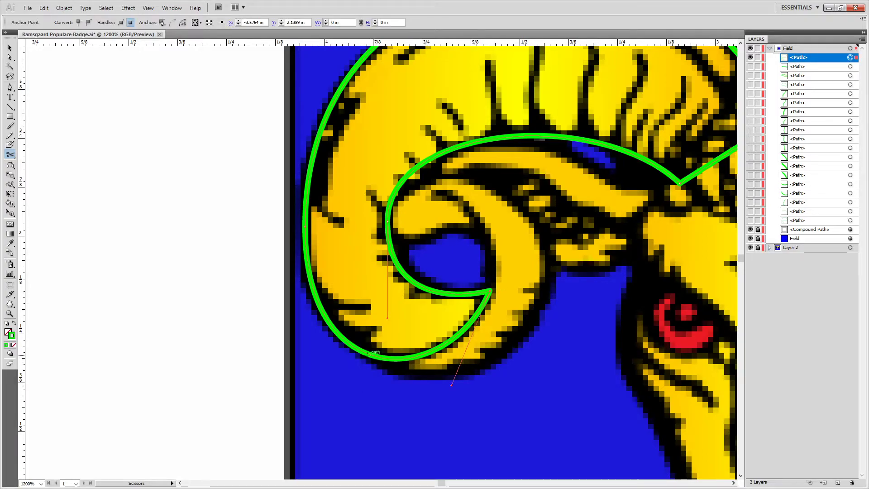
click(366, 352)
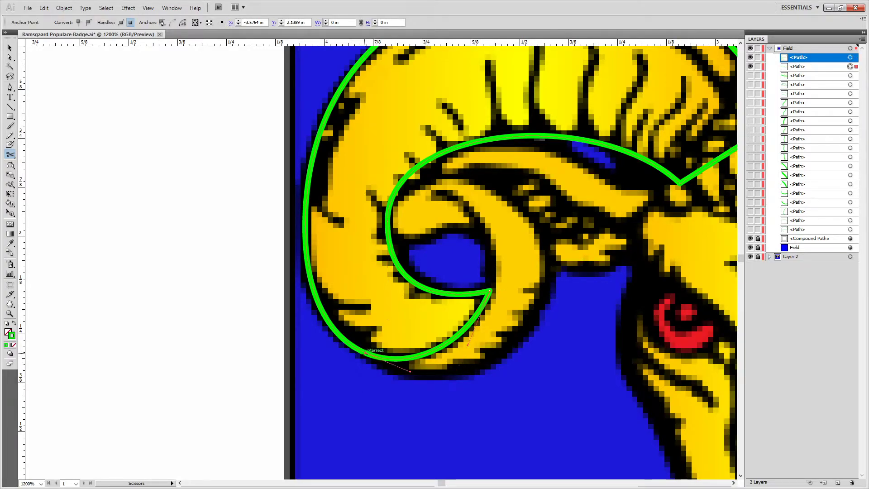
key(a)
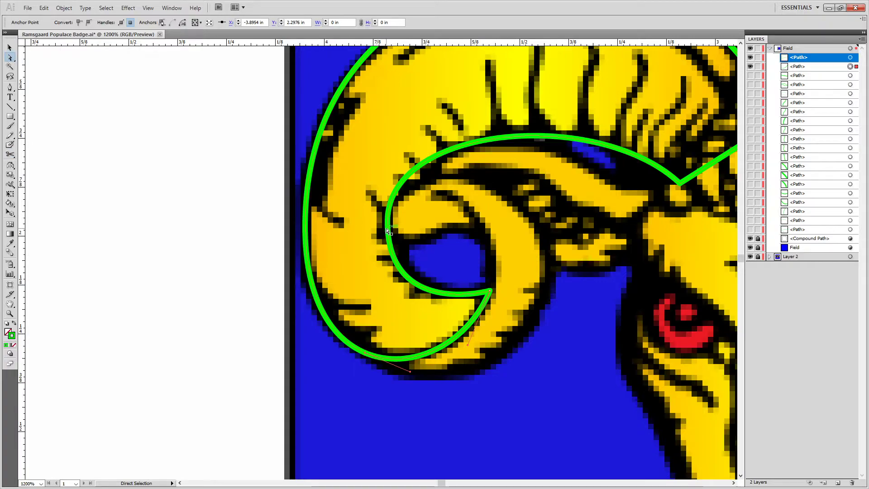
alt+click(387, 231)
key(Delete)
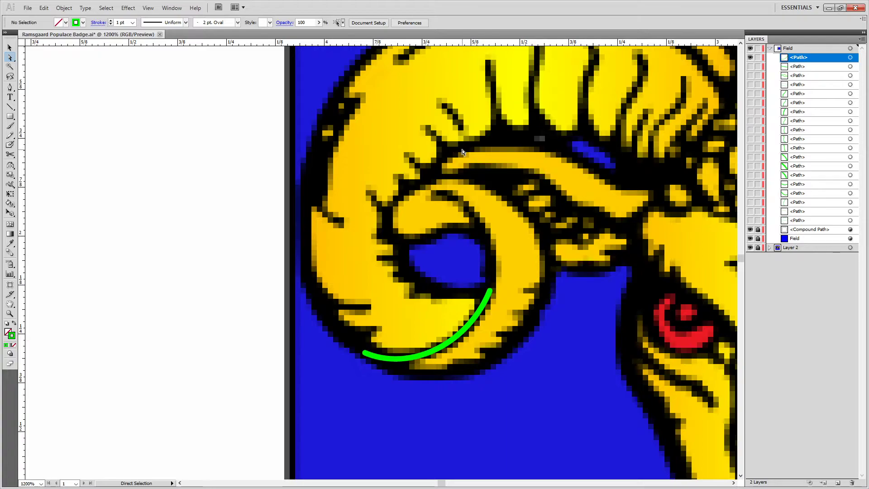
Pick up the remaining arc with the Pen tool at its endpoint on the curl's tip.
key(p)
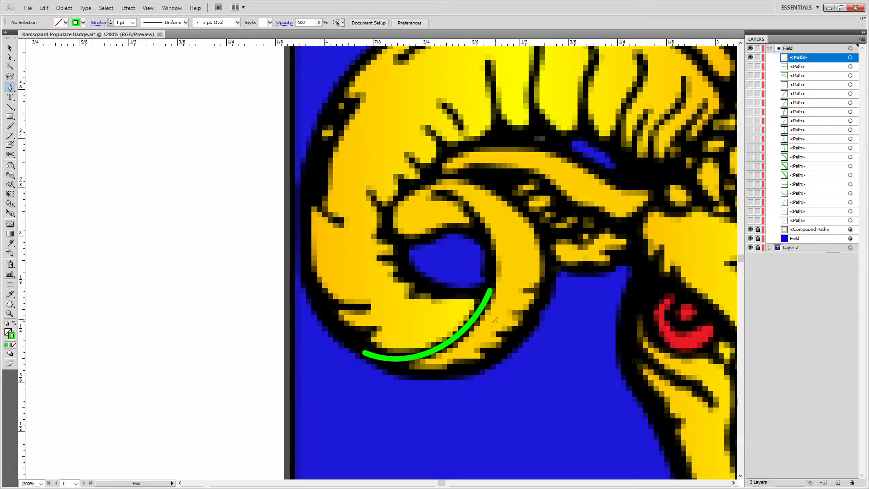
drag(490, 289, 490, 358)
click(489, 290)
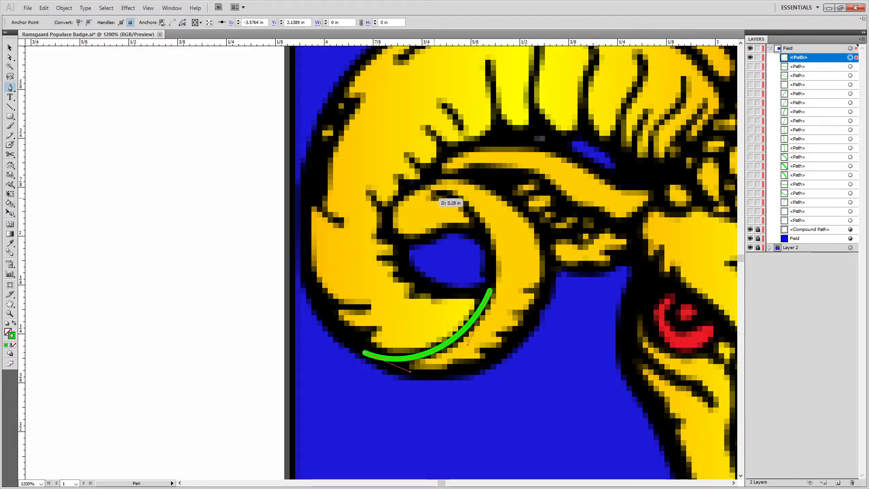
drag(447, 195, 382, 164)
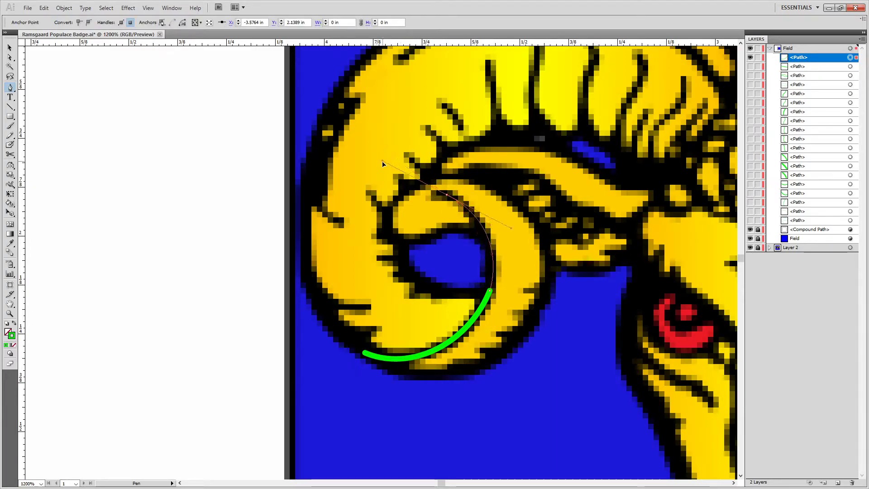
key(ctrl+z)
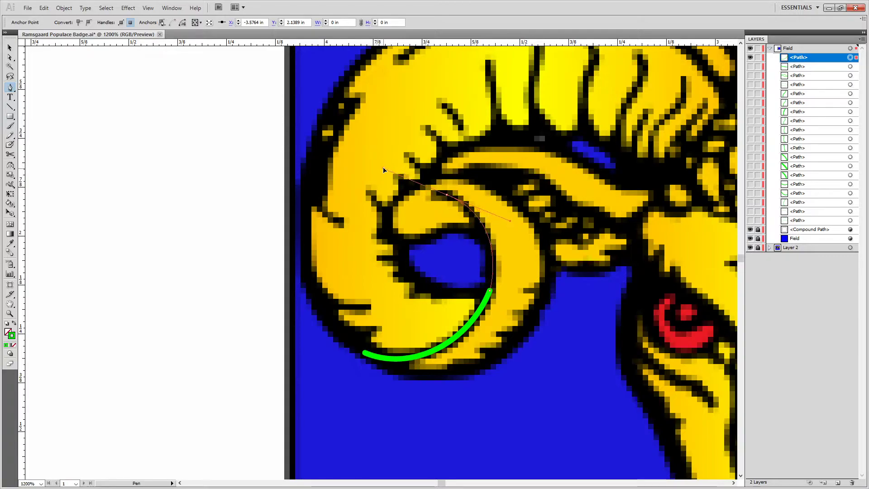
drag(429, 180, 346, 136)
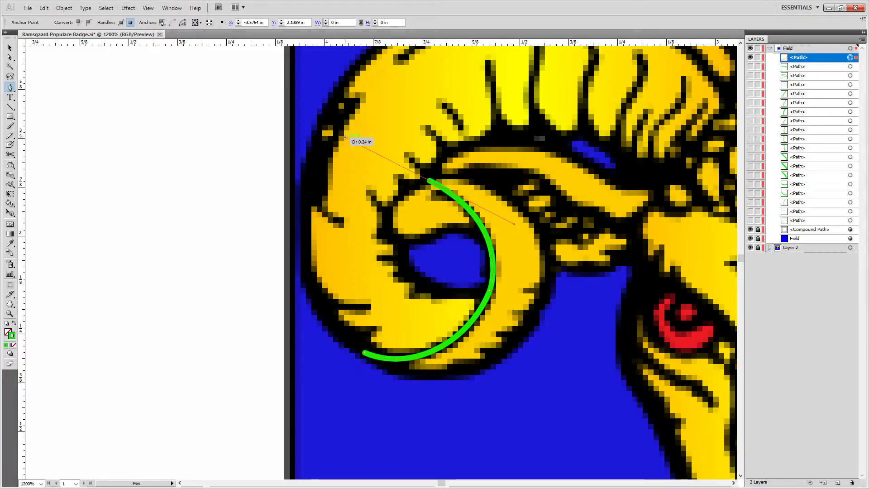
key(ctrl+z)
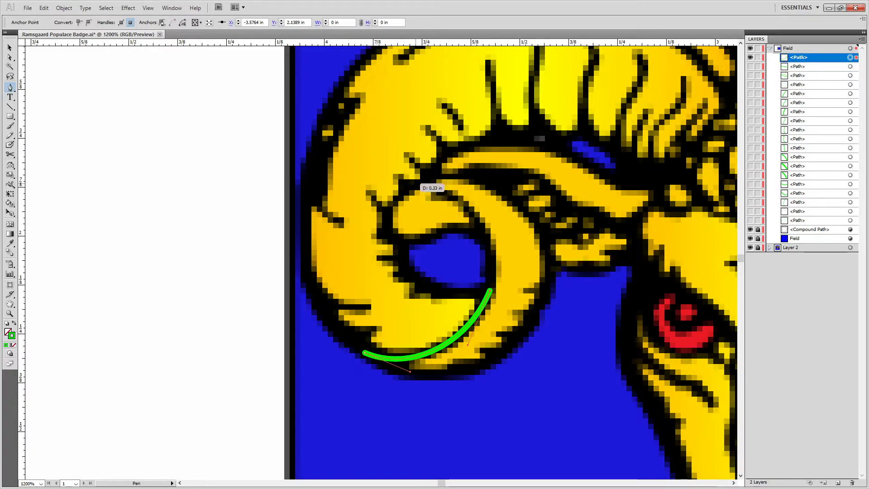
Extend the arc along the crescent's dark inner edge to its upper point, refine the curve's handle and make that end a corner.
drag(423, 185, 331, 156)
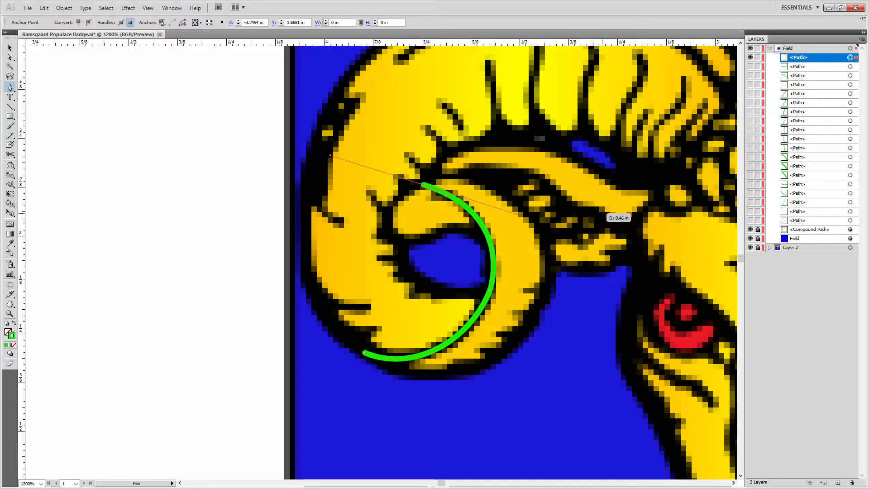
key(ctrl)
mouse_move(521, 219)
mouse_down()
mouse_move(519, 235)
mouse_move(522, 223)
mouse_up()
key(p)
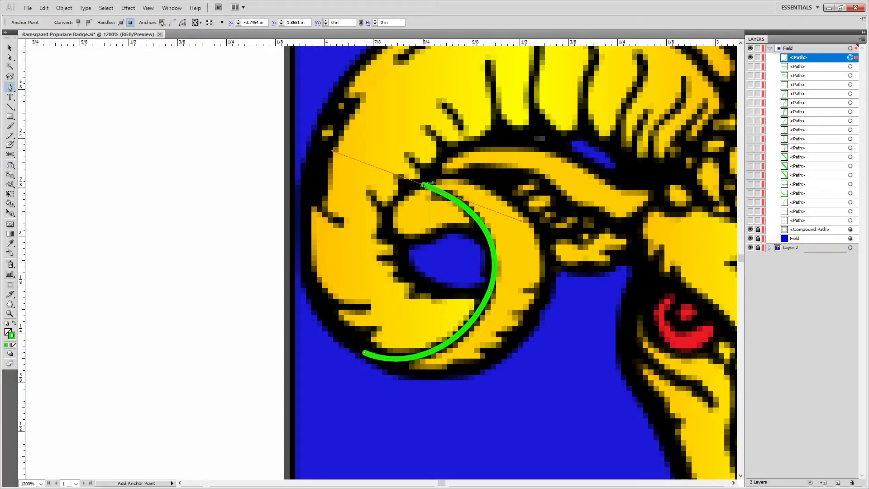
click(424, 186)
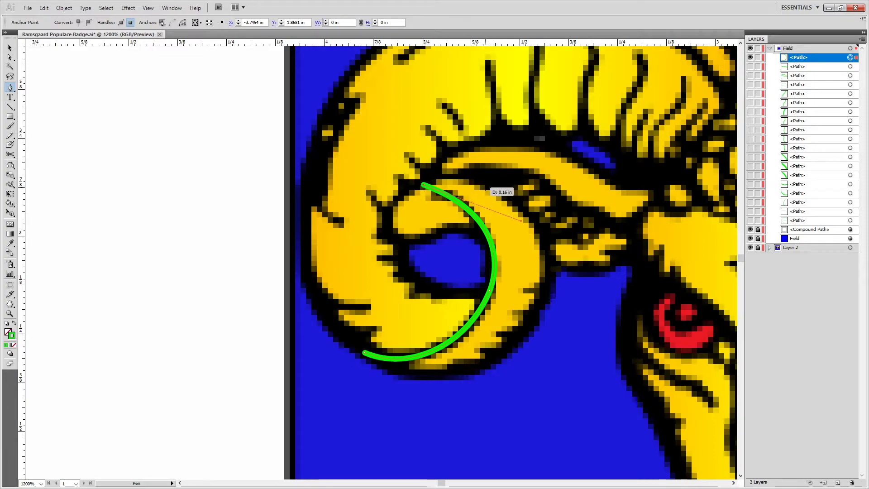
drag(521, 221, 494, 186)
key(ctrl+z)
mouse_move(459, 181)
mouse_down()
mouse_move(485, 187)
mouse_move(474, 179)
mouse_up()
key(ctrl+z)
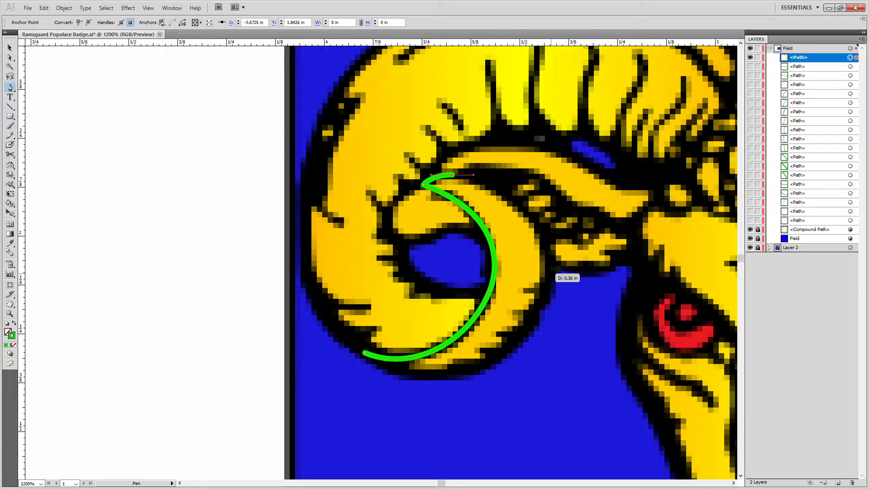
drag(553, 272, 539, 344)
drag(573, 369, 601, 287)
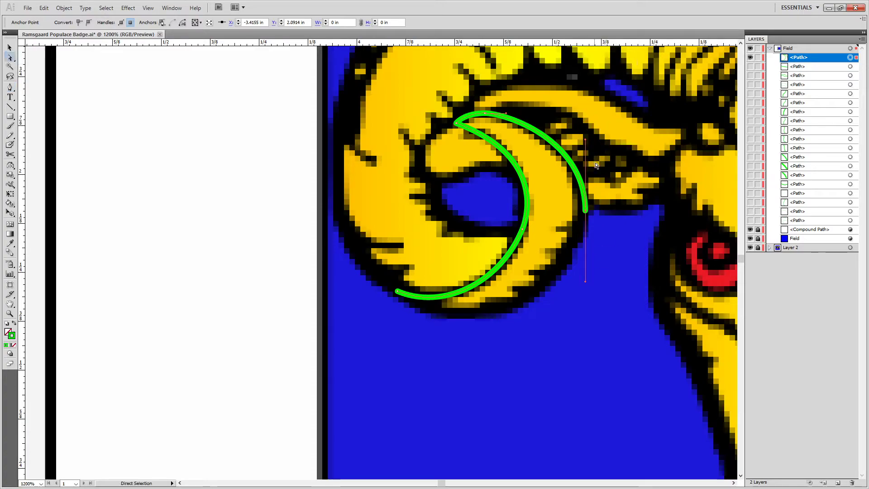
key(ctrl+z)
key(ctrl+z)
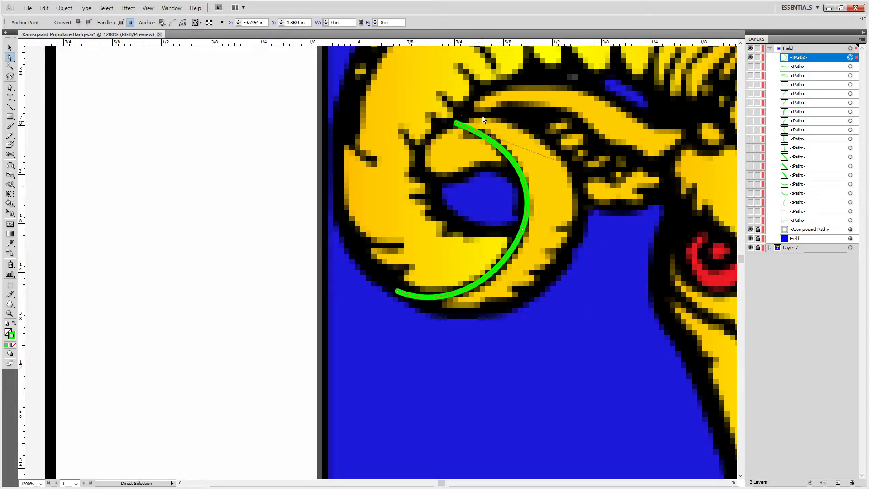
Trace the crescent's outer edge from its upper point around to the lower tip and join it to the arc's lower endpoint.
drag(456, 122, 508, 117)
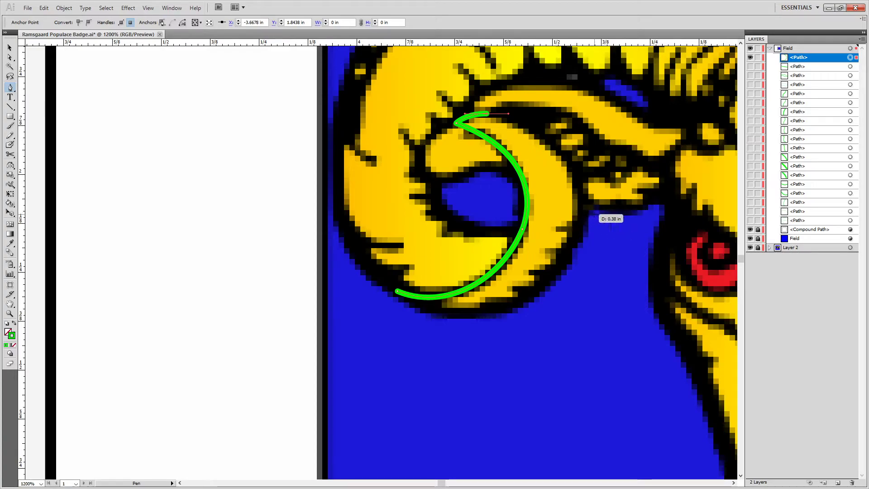
mouse_move(589, 215)
mouse_down()
mouse_move(595, 310)
mouse_move(607, 298)
mouse_up()
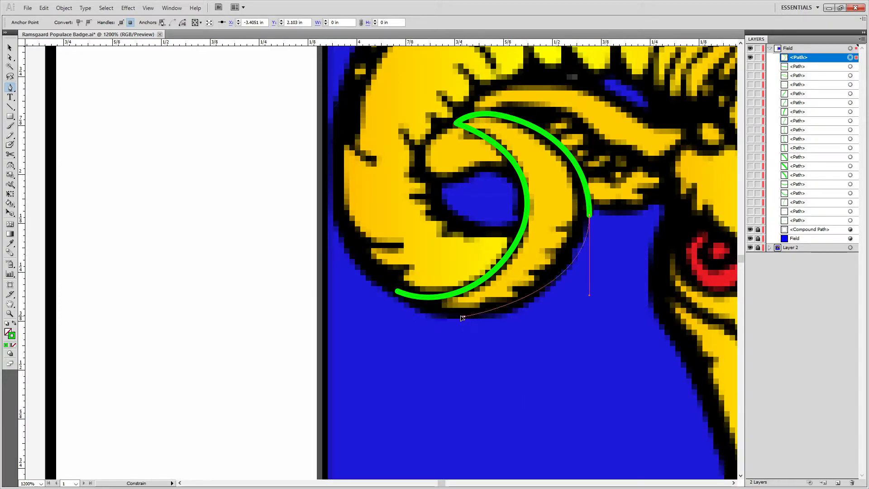
drag(401, 299, 325, 236)
key(ctrl)
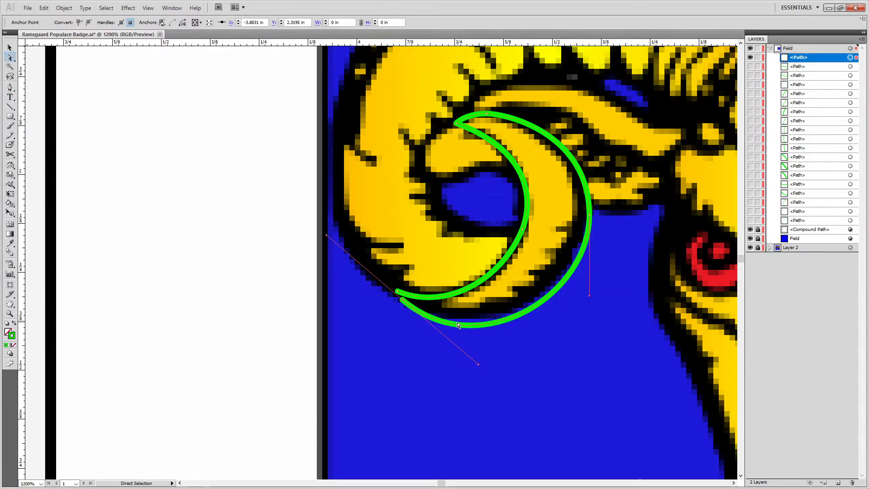
drag(403, 299, 397, 291)
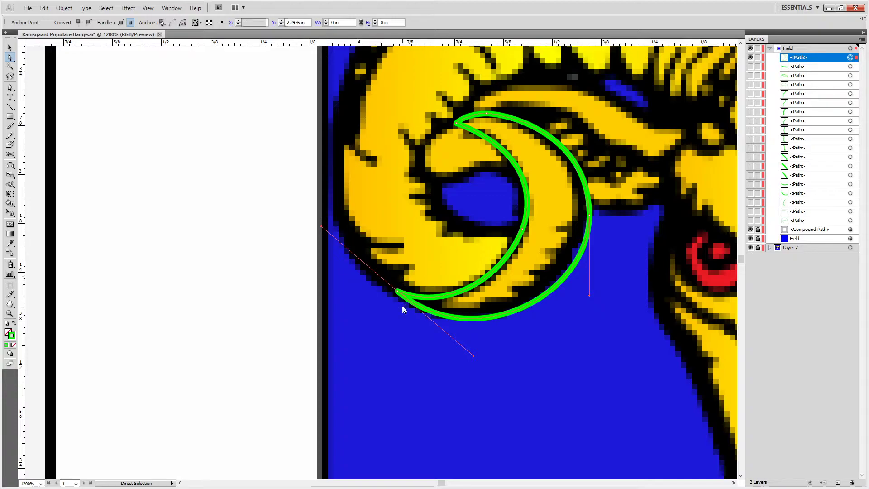
drag(403, 310, 390, 284)
click(396, 291)
Show all the hidden horn, crease and ear paths in the Field layer again and clear the selection.
click(750, 66)
click(750, 75)
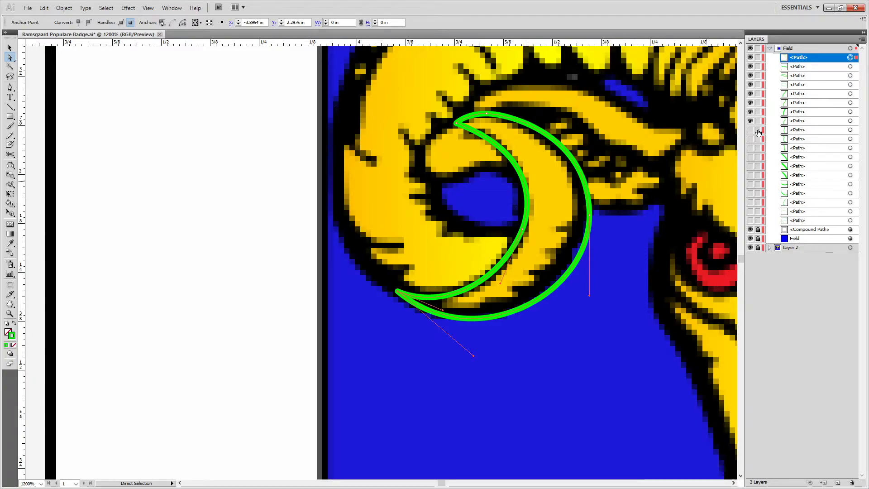
drag(756, 193, 755, 220)
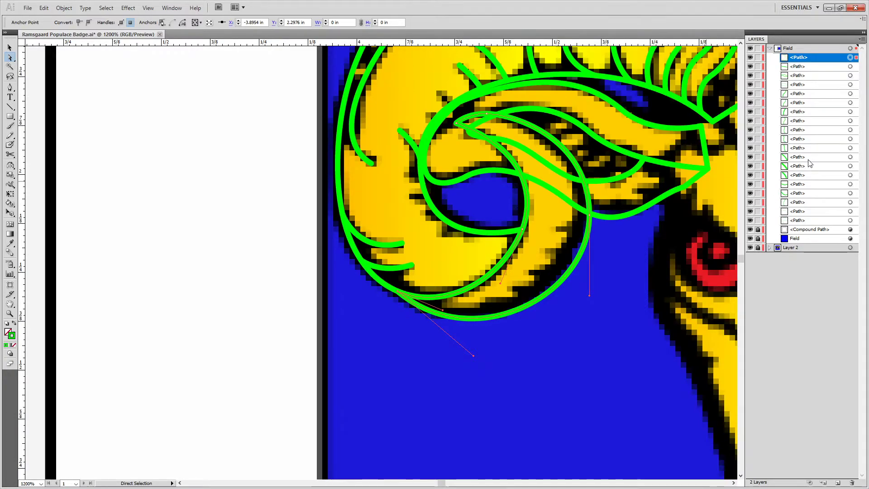
click(580, 359)
Change the inner ear shape's stroke colour to black (000000).
scroll(543, 348, up, 3)
scroll(543, 348, right, 2)
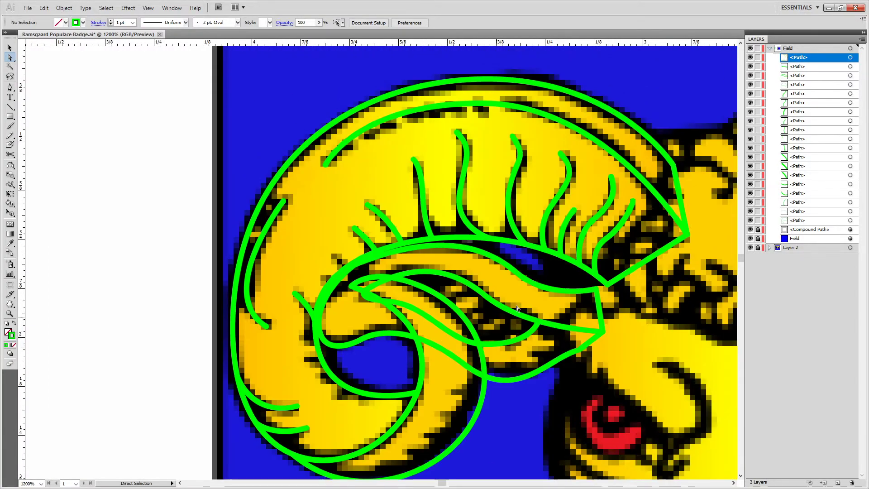
click(528, 322)
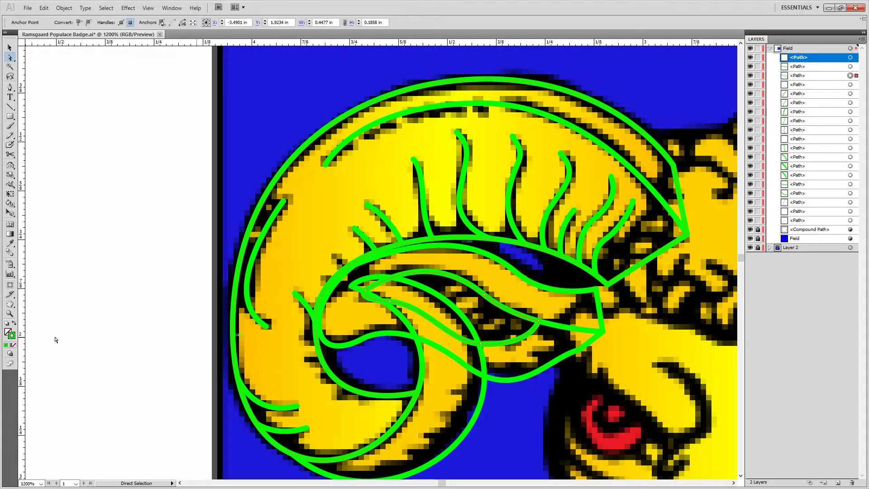
double_click(12, 336)
drag(328, 302, 320, 304)
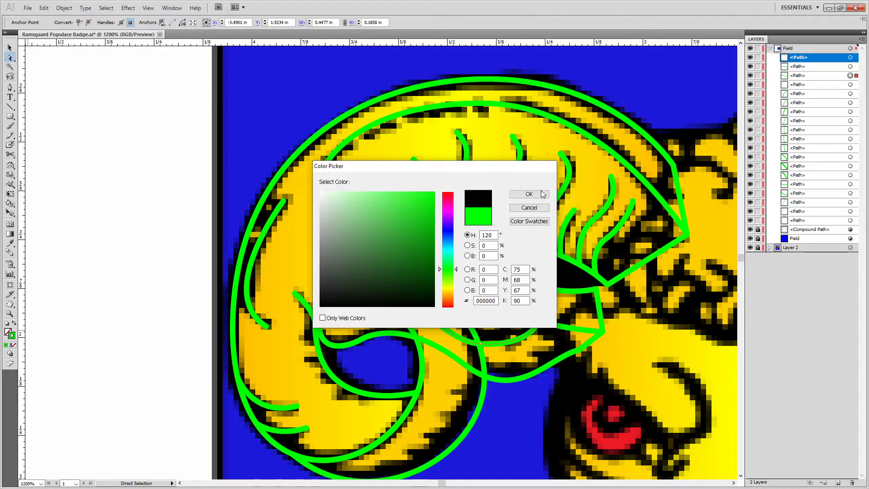
click(529, 194)
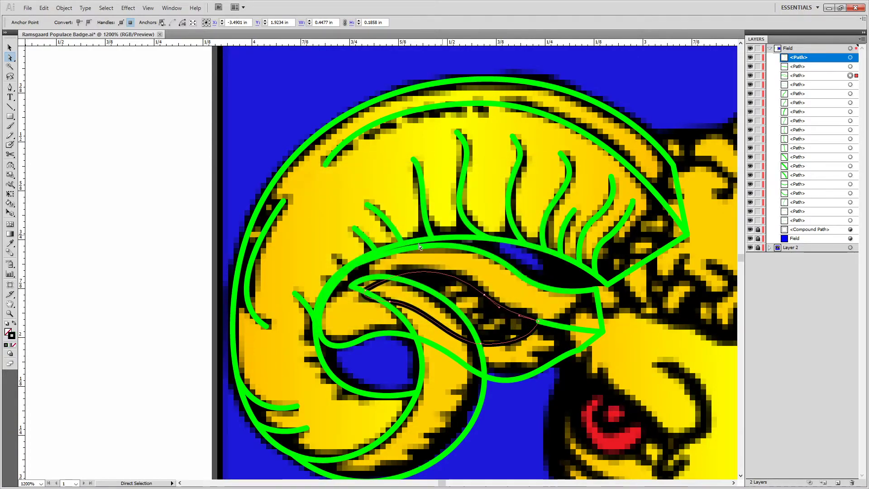
Select all the horn, crease and ear paths, apply the inner ear's black stroke to them with the Eyedropper, and deselect.
click(550, 327)
shift+click(556, 363)
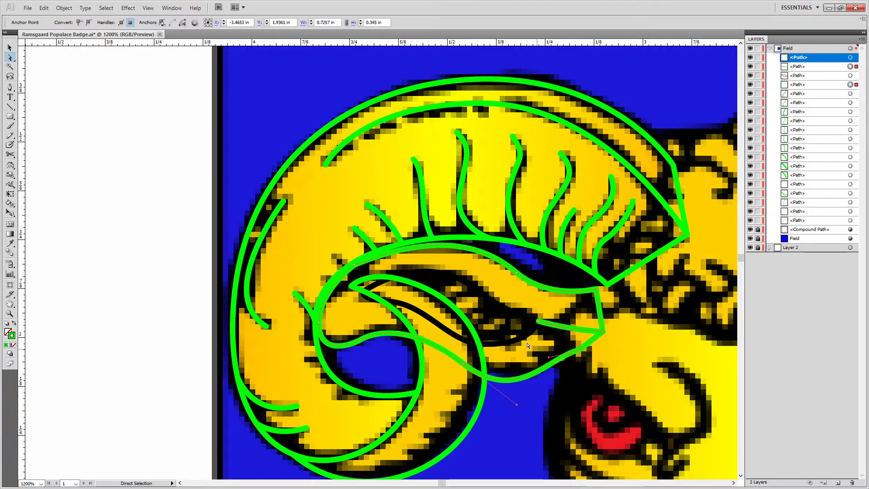
drag(232, 59, 693, 432)
scroll(625, 415, down, 1)
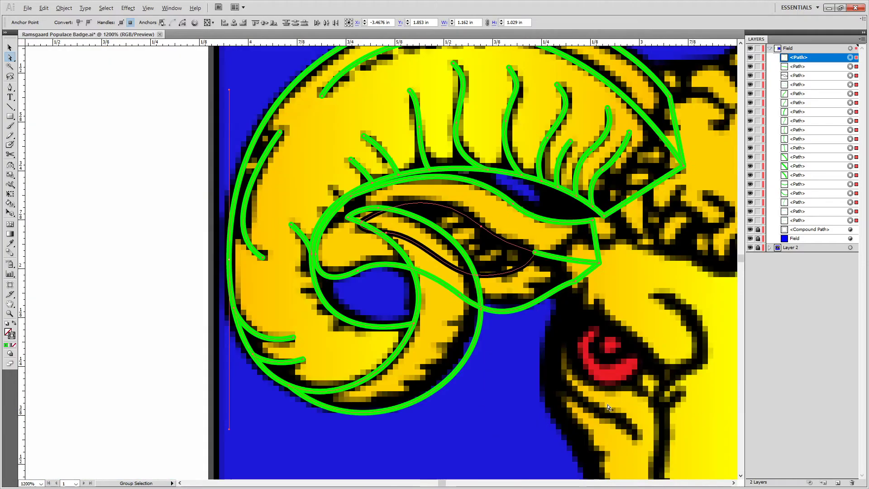
scroll(616, 409, up, 4)
scroll(607, 406, down, 5)
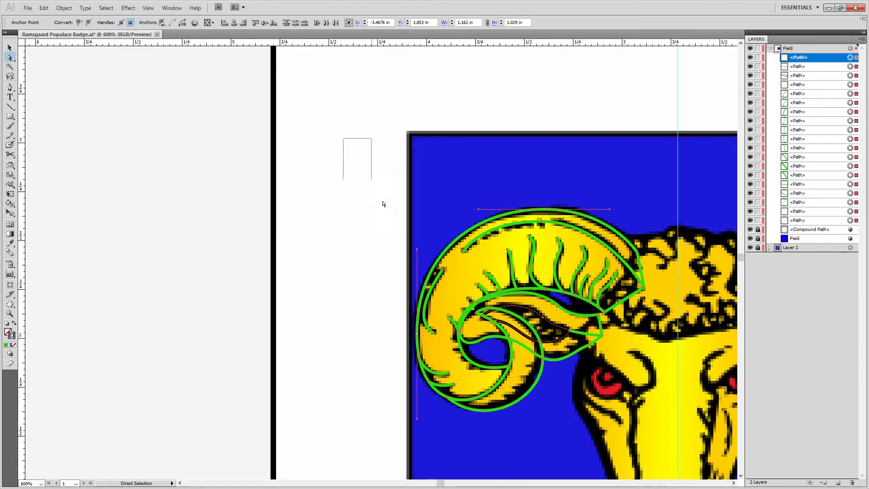
scroll(361, 168, down, 3)
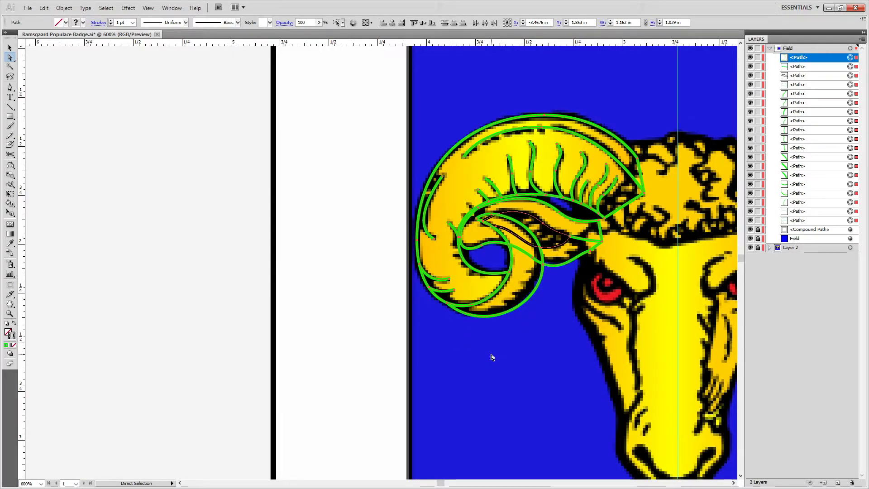
key(i)
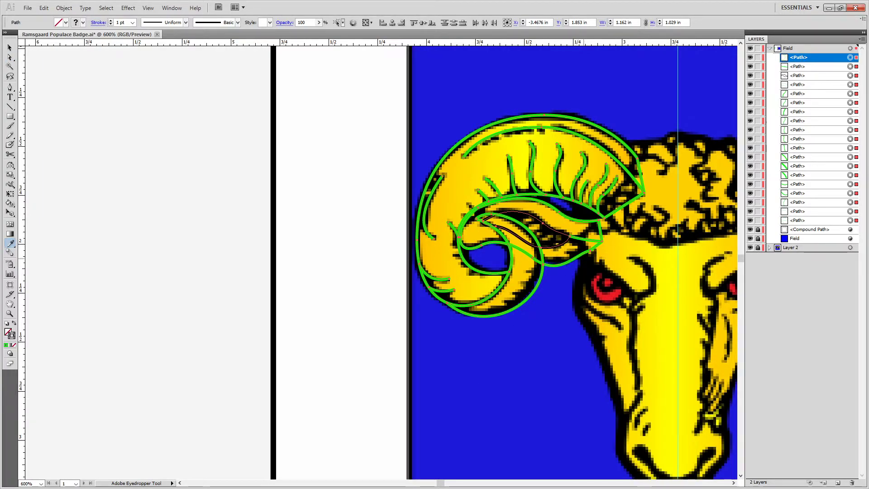
scroll(569, 243, up, 4)
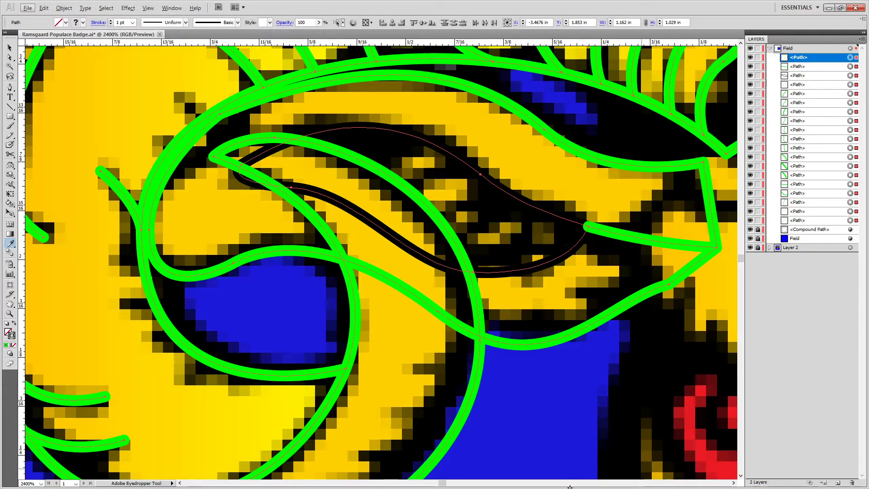
click(98, 23)
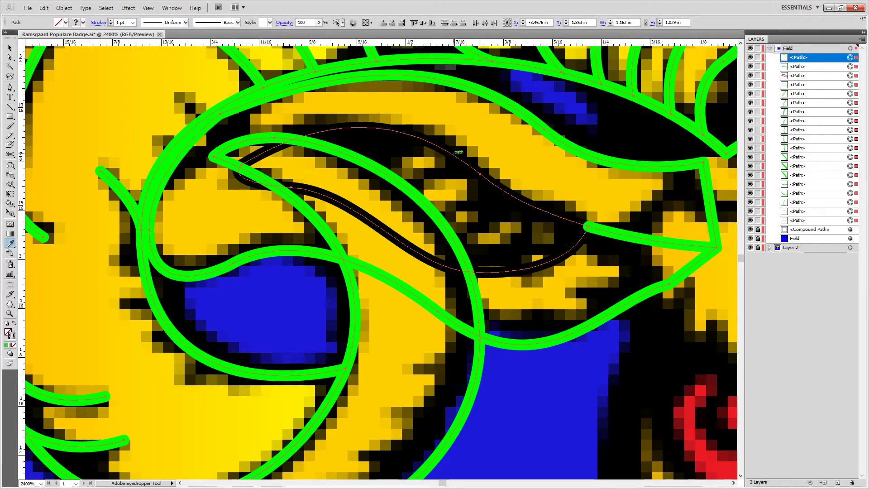
click(452, 155)
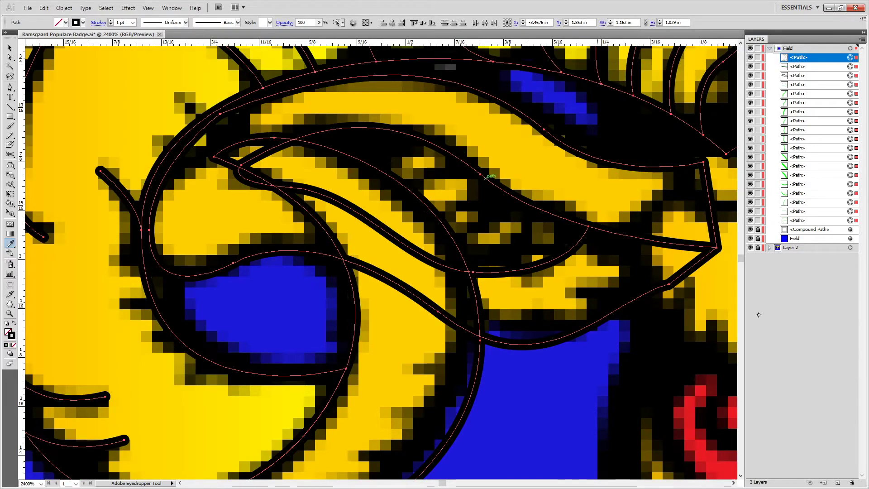
key(a)
key(ctrl+shift+a)
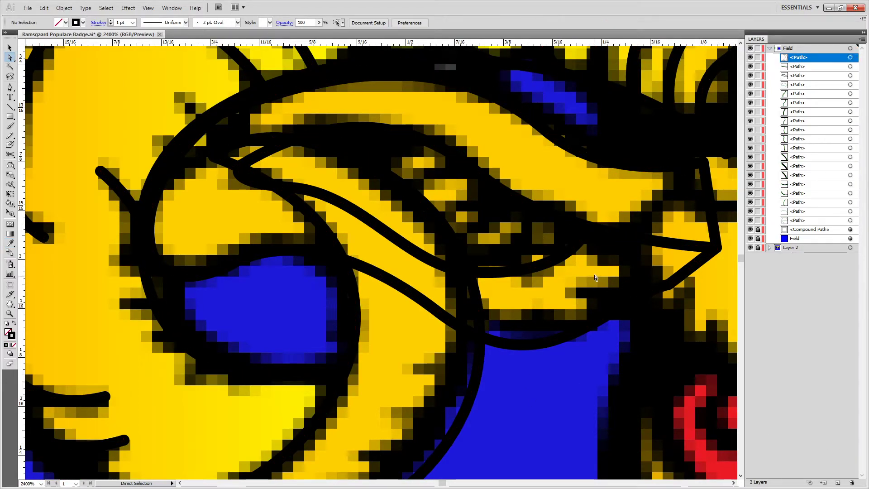
Fill the inner ear shape with black (000000).
click(560, 262)
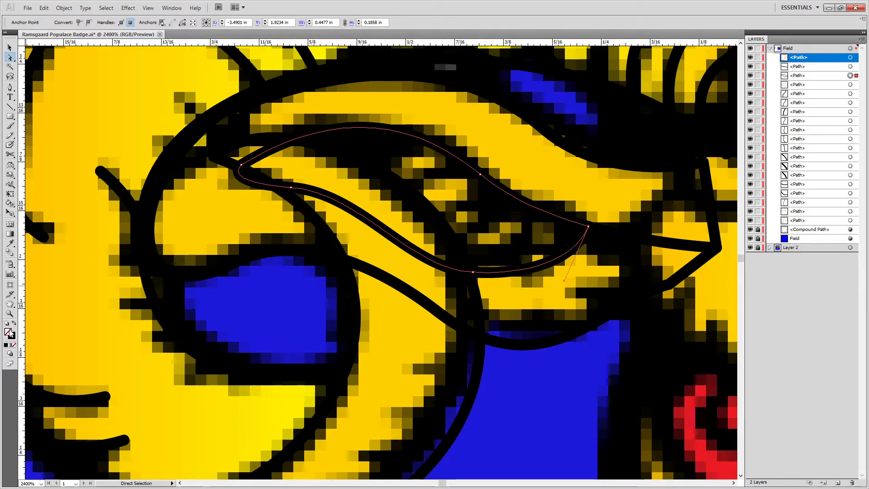
double_click(11, 335)
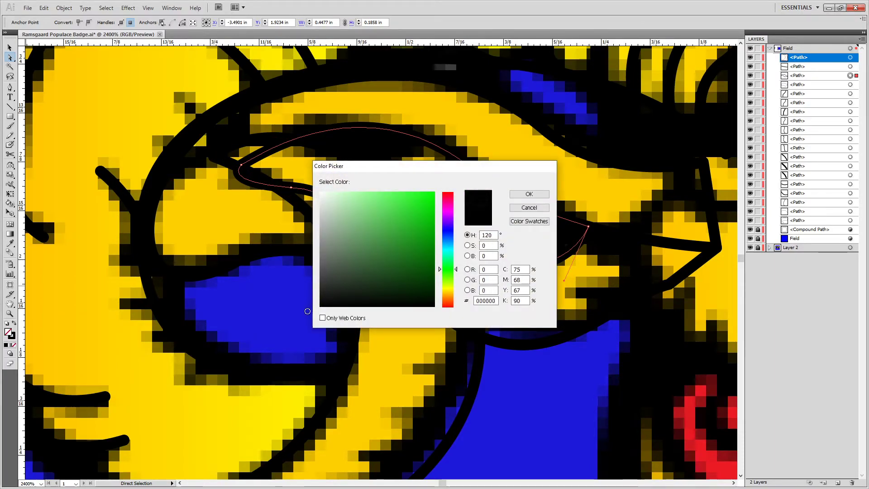
click(529, 194)
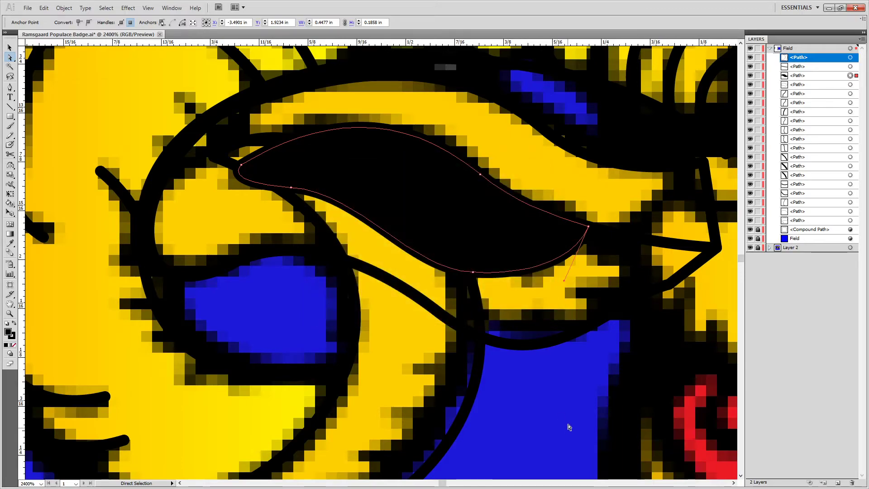
Fill the ear outline with yellow (R 255, G 255) and group it with the inner ear shape and the ear's crease line.
click(624, 271)
click(600, 156)
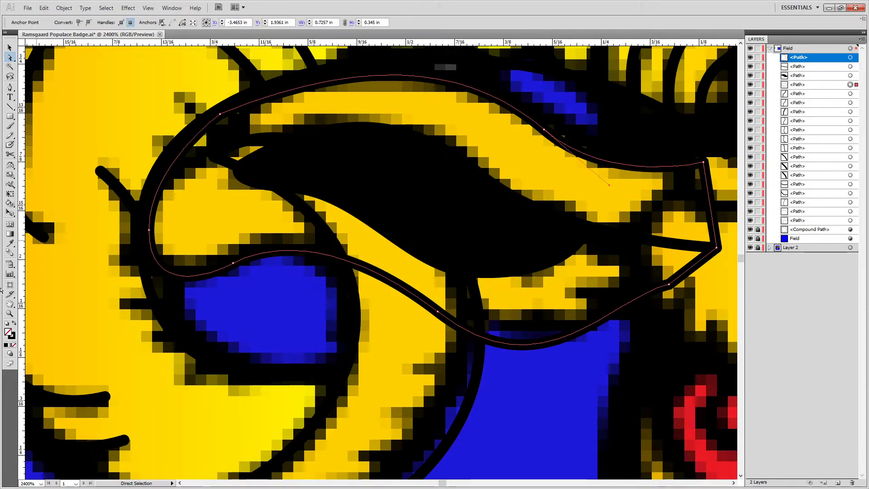
double_click(10, 335)
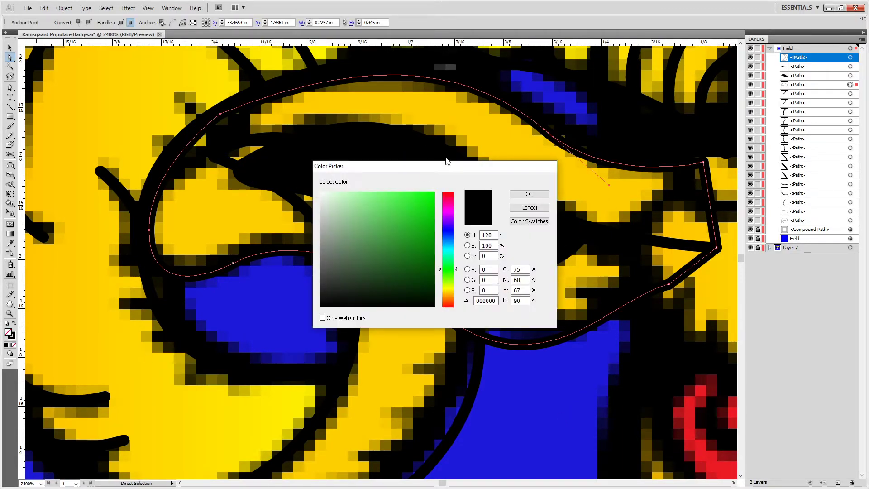
click(488, 269)
text(2)
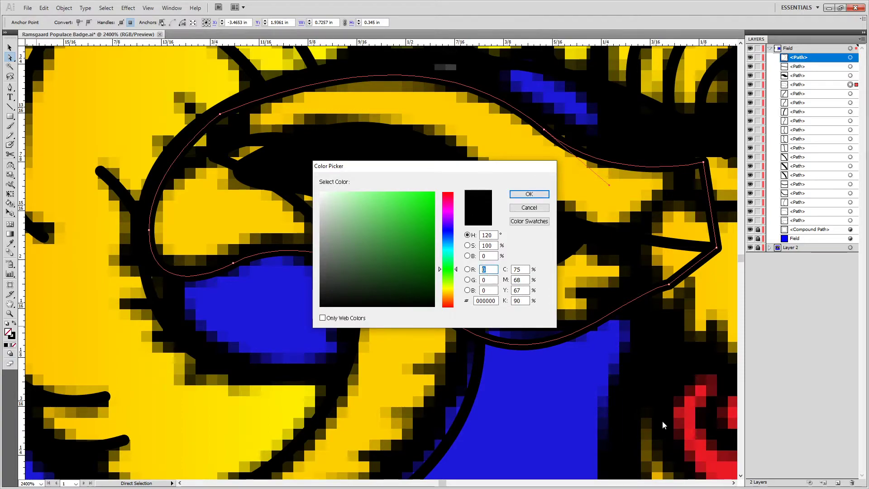
text(55)
key(Tab)
text(255)
key(Return)
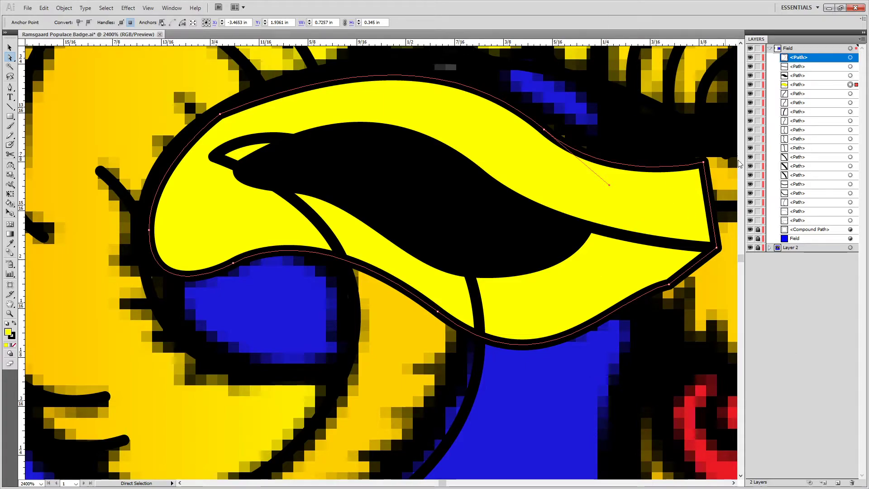
drag(587, 206, 629, 357)
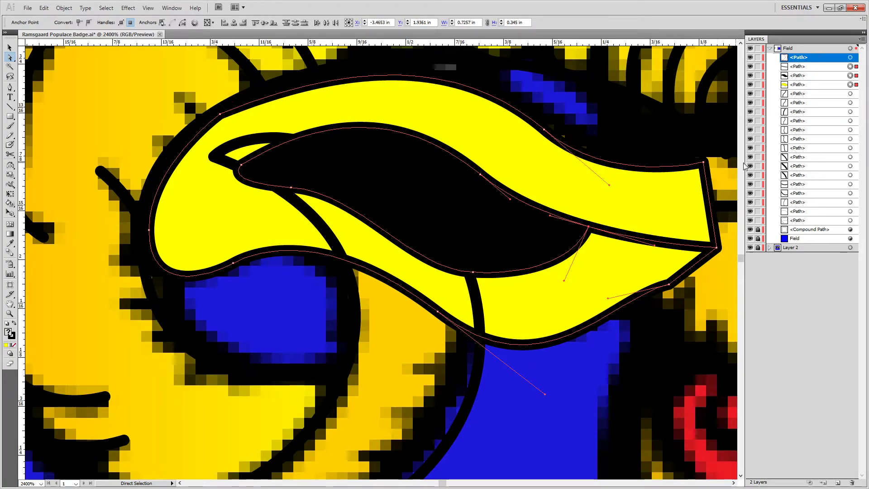
key(ctrl+g)
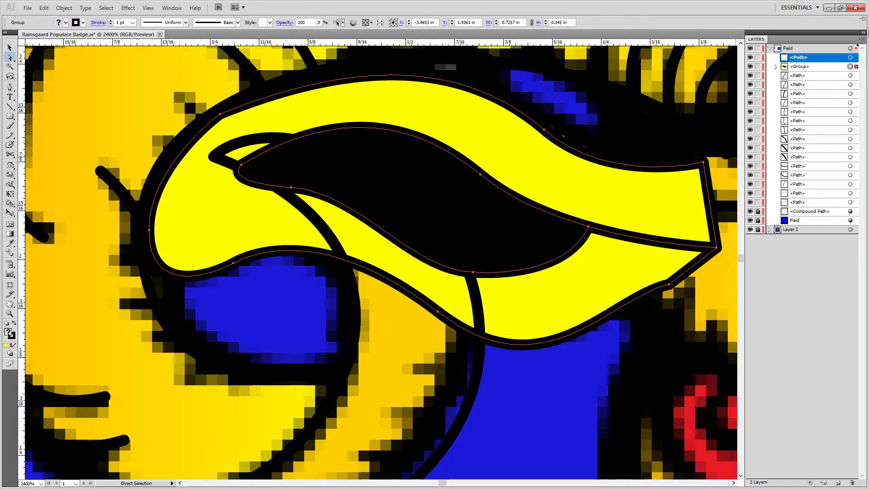
Give the crescent horn curl the ear's yellow fill and black stroke with the Eyedropper, briefly hiding the ear group to select the curl.
click(750, 67)
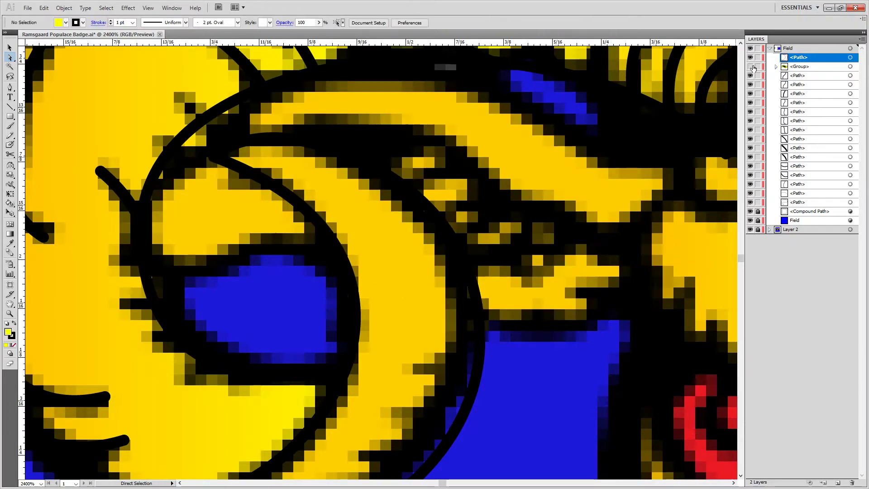
click(348, 365)
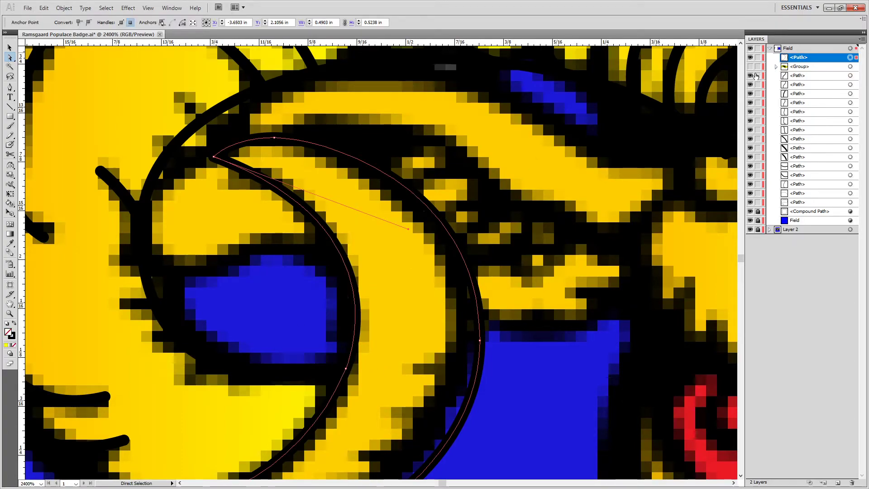
click(750, 67)
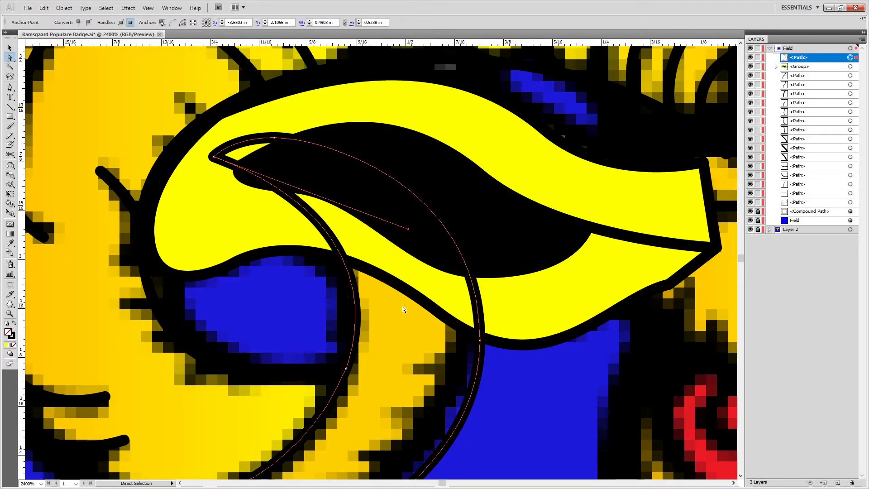
key(i)
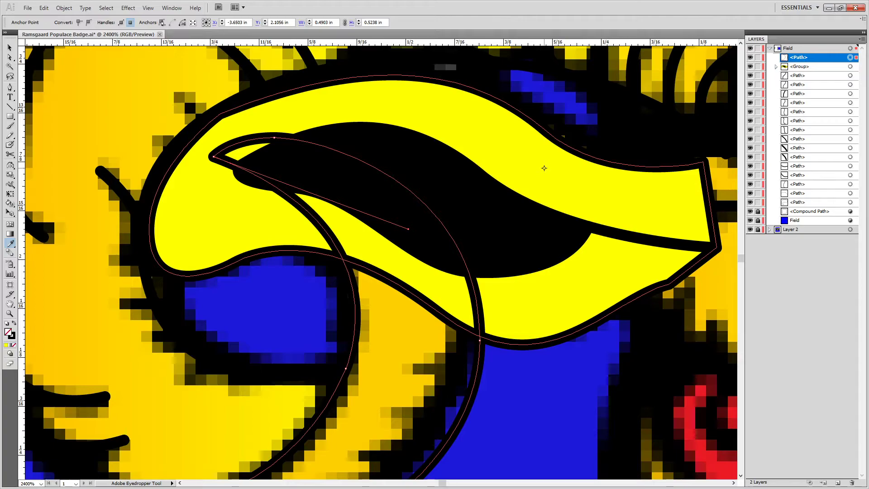
click(544, 168)
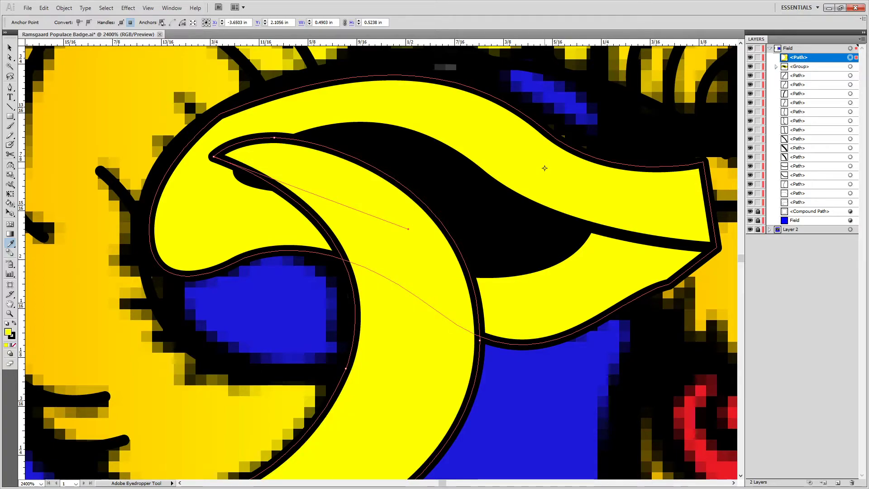
Give the large horn outline the crescent curl's yellow fill and black stroke with the Eyedropper.
key(ctrl+minus)
key(ctrl+minus)
key(a)
click(584, 176)
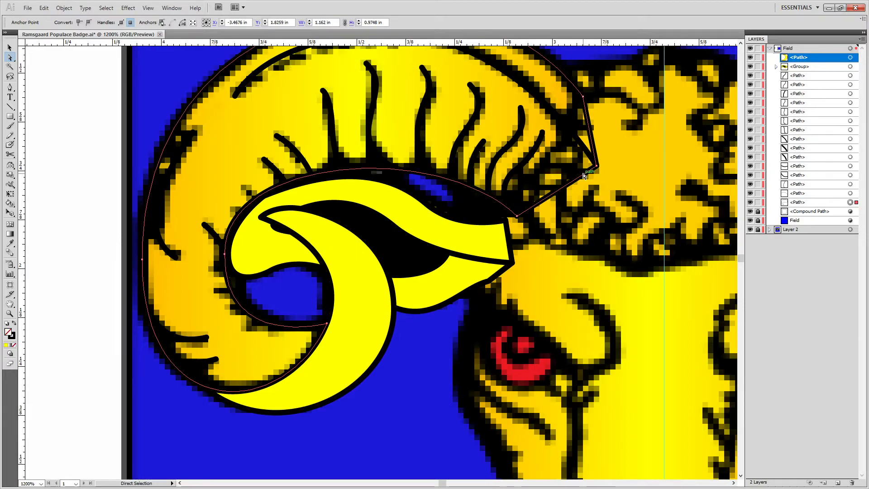
key(i)
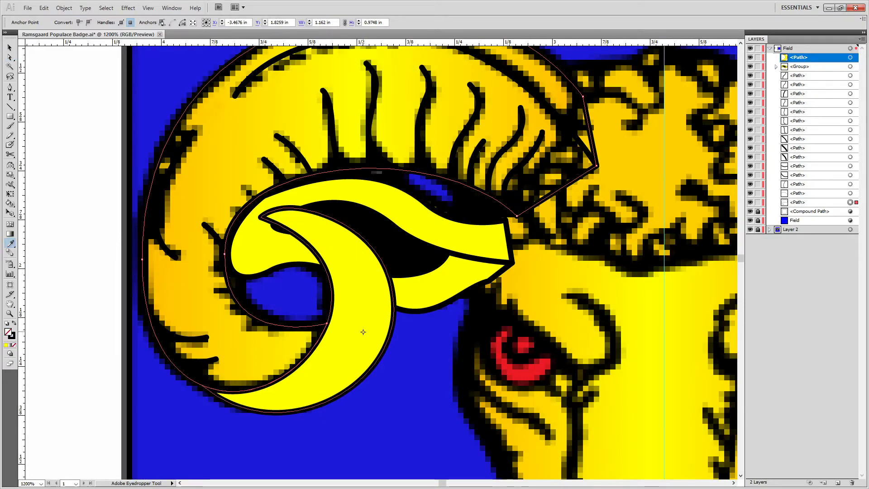
click(363, 332)
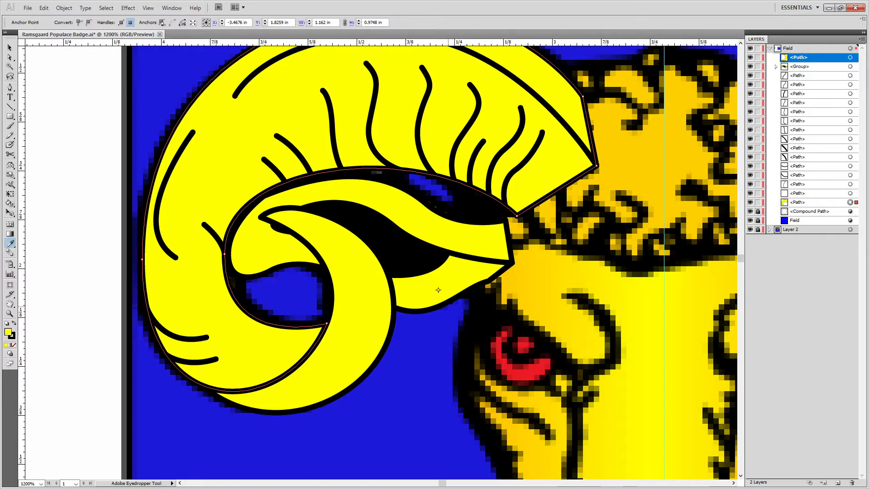
Group the large horn with all its ridge and crease lines, temporarily hiding the ear group and the crescent curl to select them.
scroll(430, 273, down, 1)
scroll(429, 274, up, 4)
scroll(427, 273, down, 2)
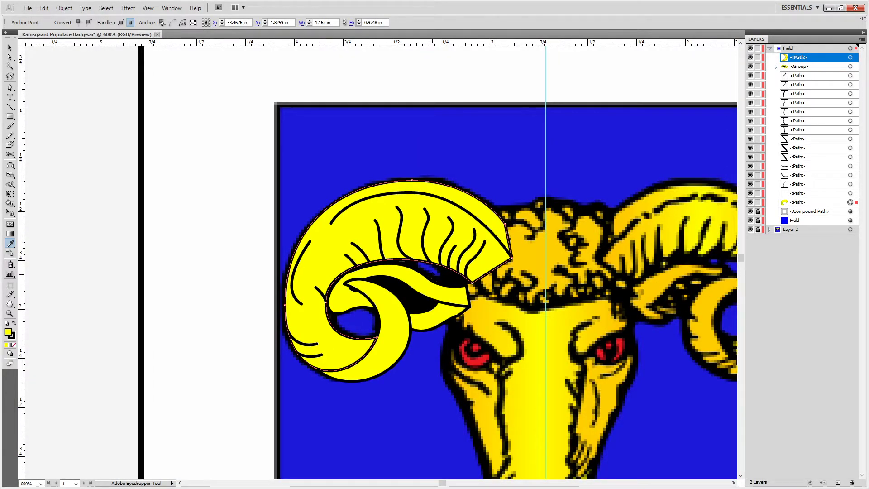
scroll(432, 274, up, 1)
scroll(432, 274, down, 2)
scroll(432, 274, up, 2)
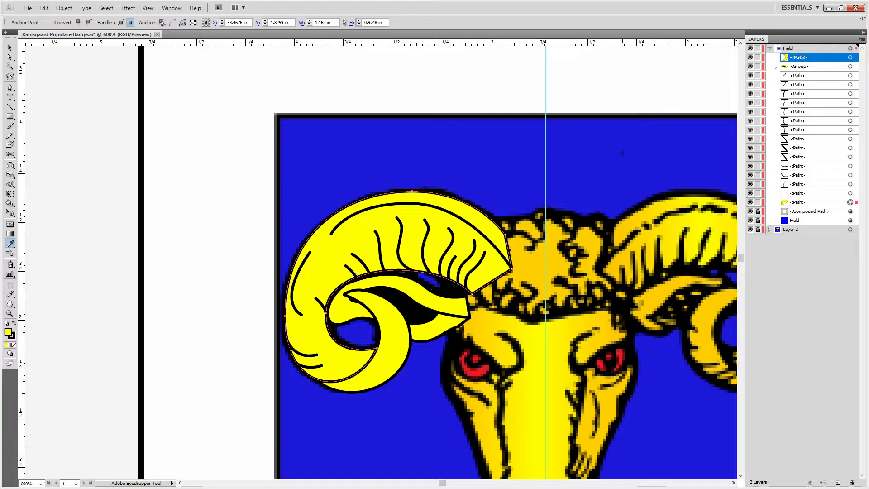
click(750, 67)
click(750, 57)
key(v)
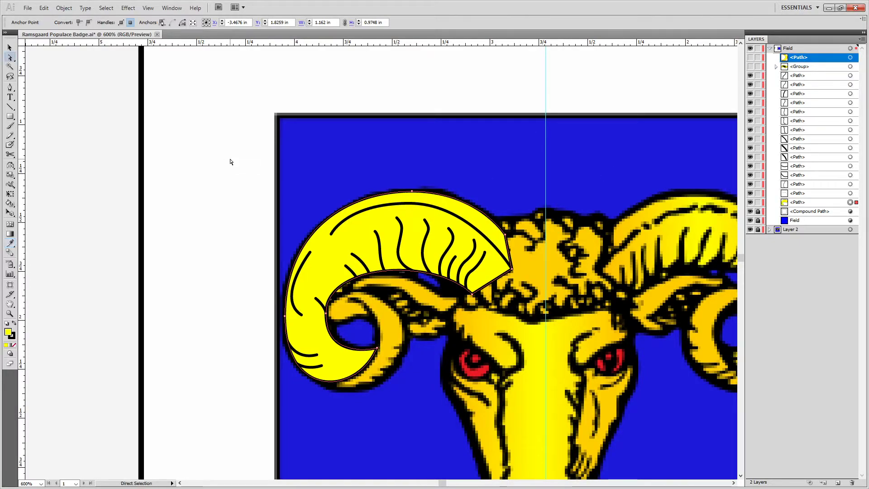
drag(211, 138, 577, 427)
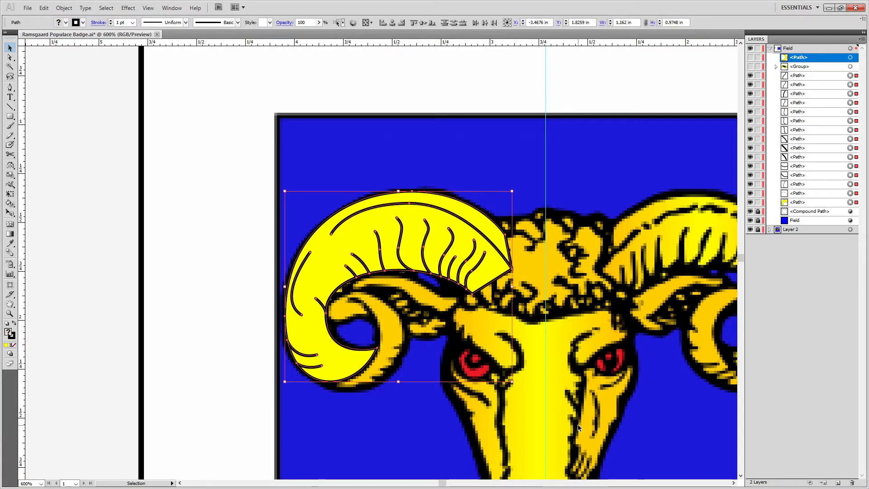
key(ctrl+g)
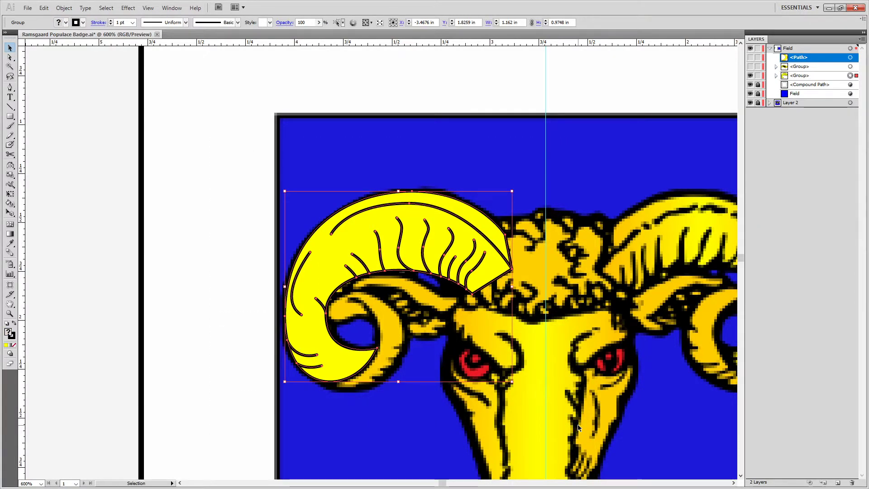
click(750, 66)
click(749, 57)
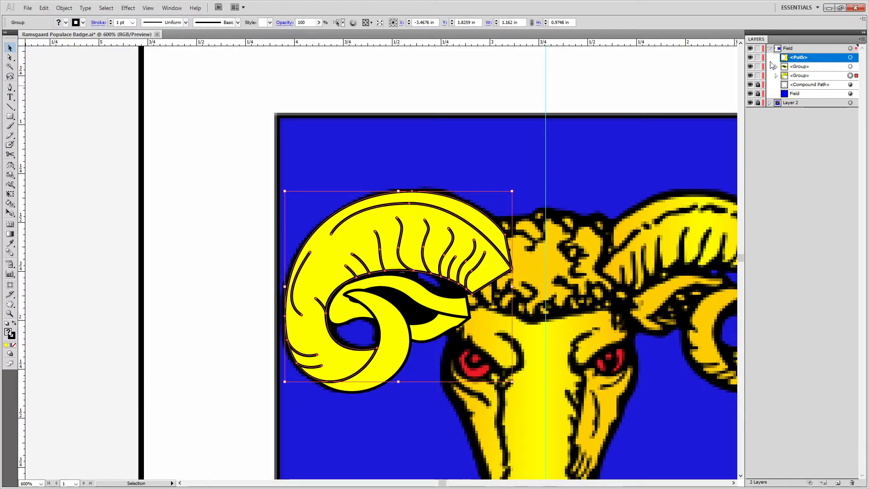
Lock and hide the crescent curl, the ear group and the horn group to expose the reference ram's face.
click(751, 57)
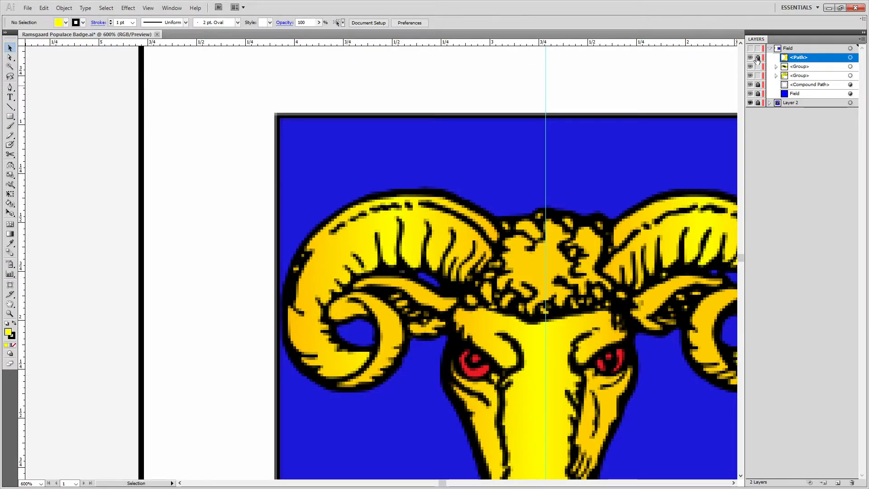
click(751, 57)
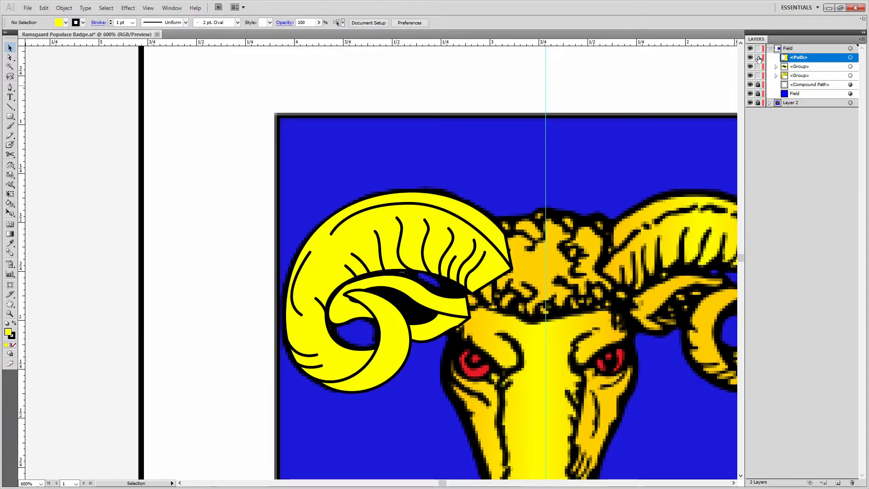
mouse_move(757, 57)
mouse_down()
mouse_move(757, 76)
mouse_move(750, 57)
mouse_up()
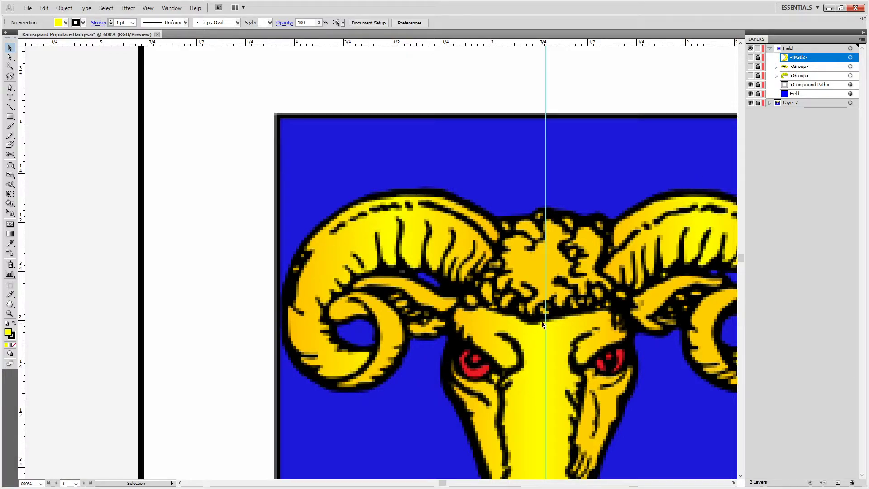
scroll(542, 328, up, 1)
scroll(543, 330, down, 5)
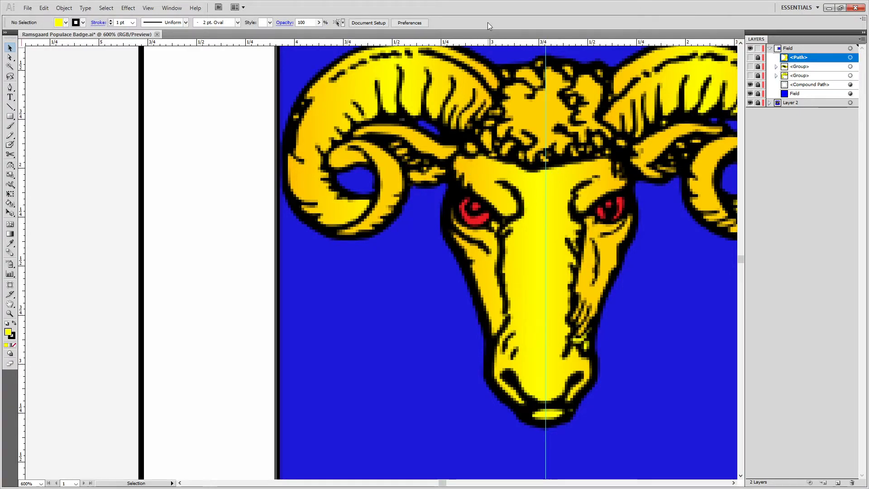
key(p)
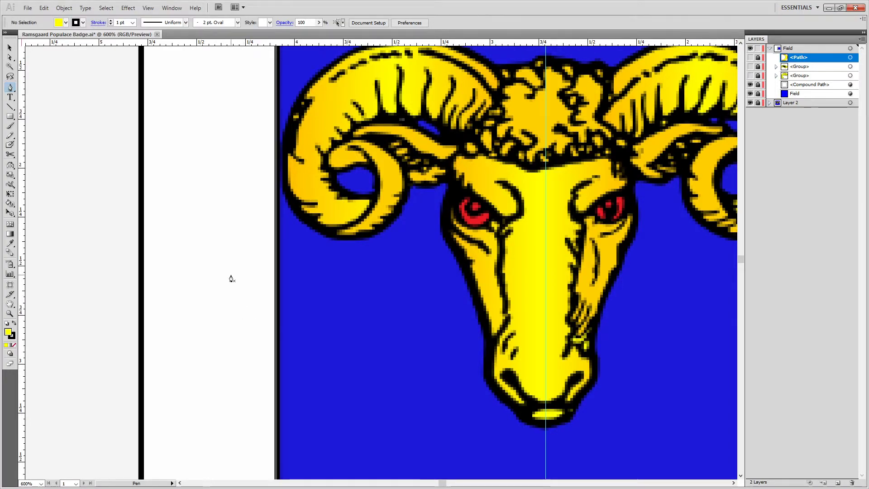
click(217, 248)
click(214, 340)
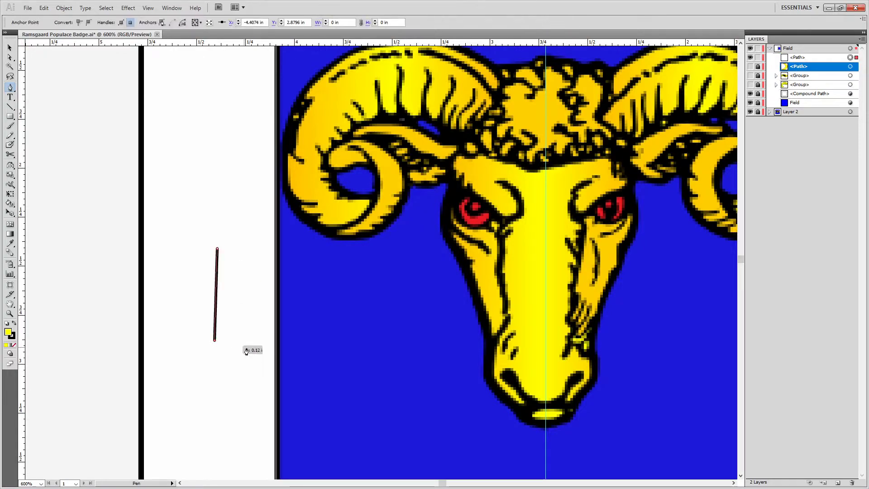
click(255, 349)
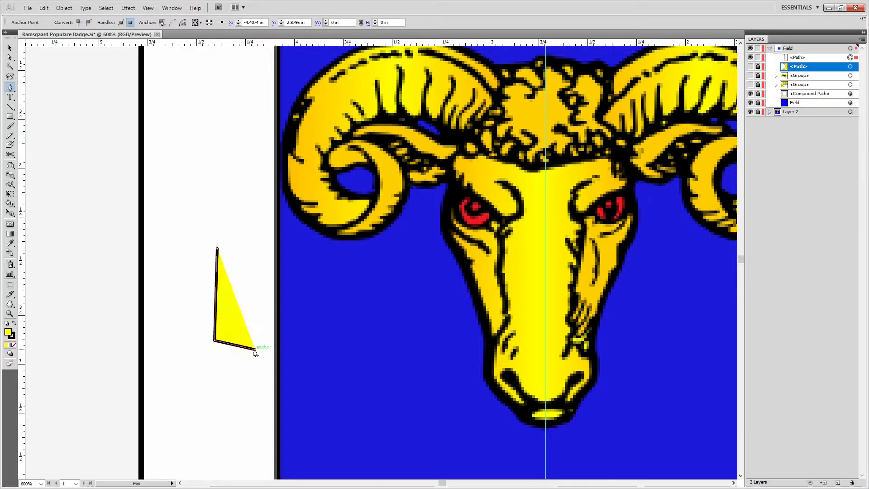
click(240, 192)
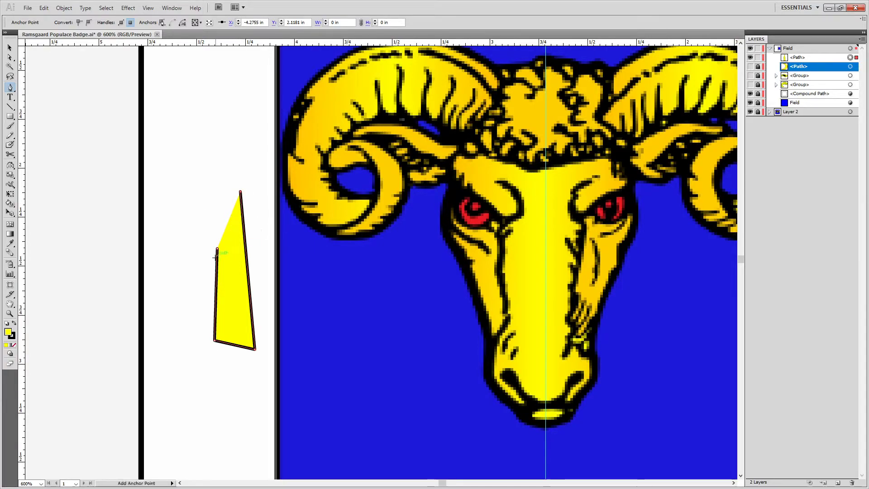
key(a)
drag(185, 177, 257, 386)
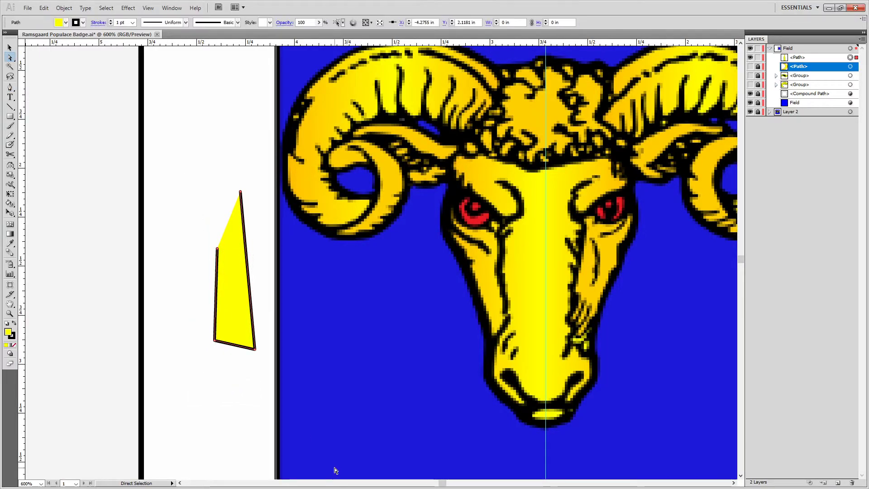
key(Delete)
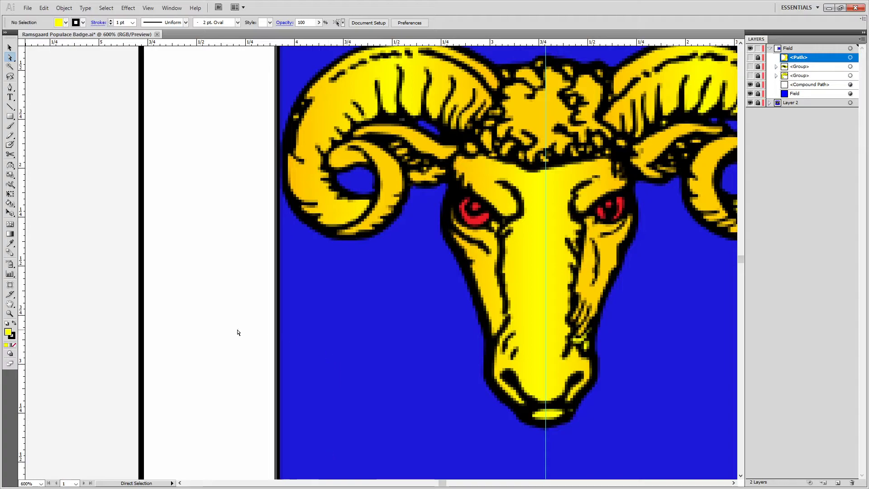
Start a Pen path at the vertical centre guide on the ram's forehead and curve it out to the head's upper left corner.
key(p)
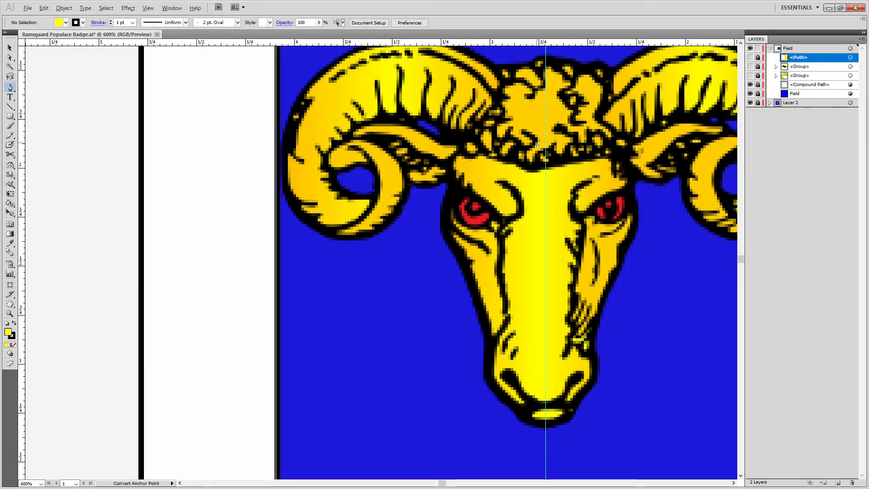
key(ctrl+plus)
key(ctrl+plus)
key(ctrl+plus)
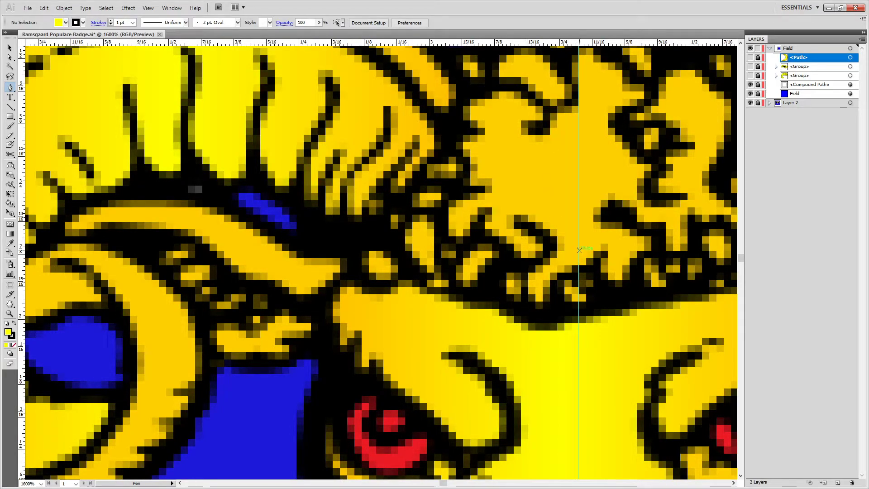
drag(577, 248, 371, 251)
key(ctrl+minus)
drag(368, 258, 335, 286)
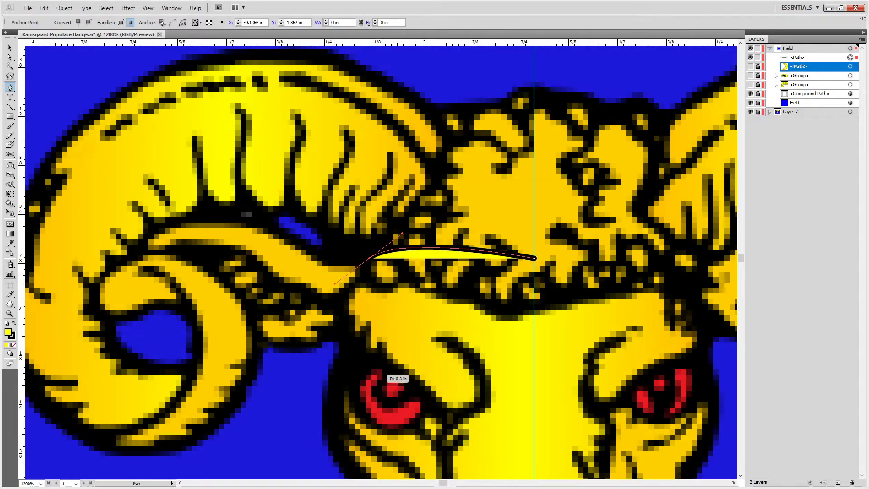
Remove the path's fill and set its stroke colour to bright green.
click(13, 346)
double_click(14, 335)
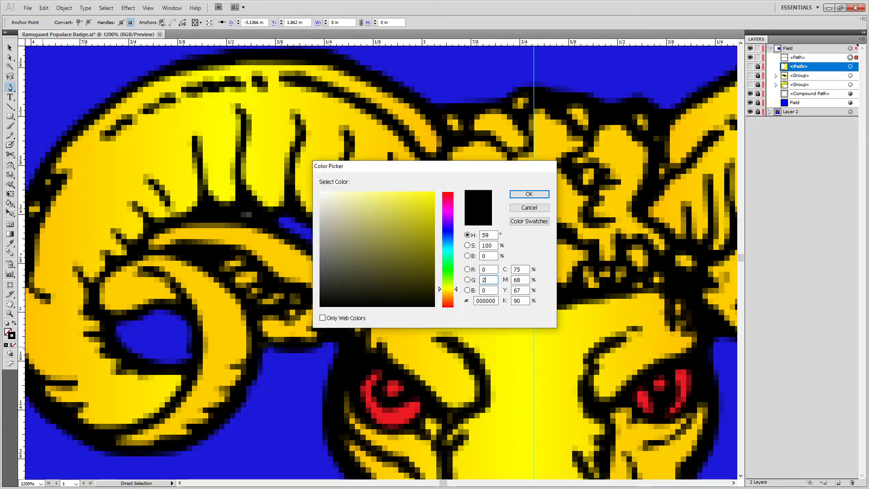
key(Return)
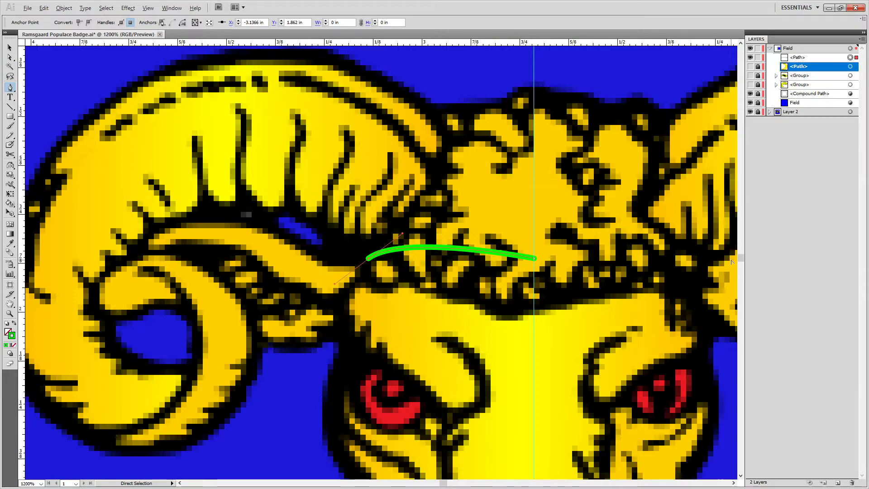
Continue the green outline from the head's upper left corner down the temple to just above the left eye.
key(alt)
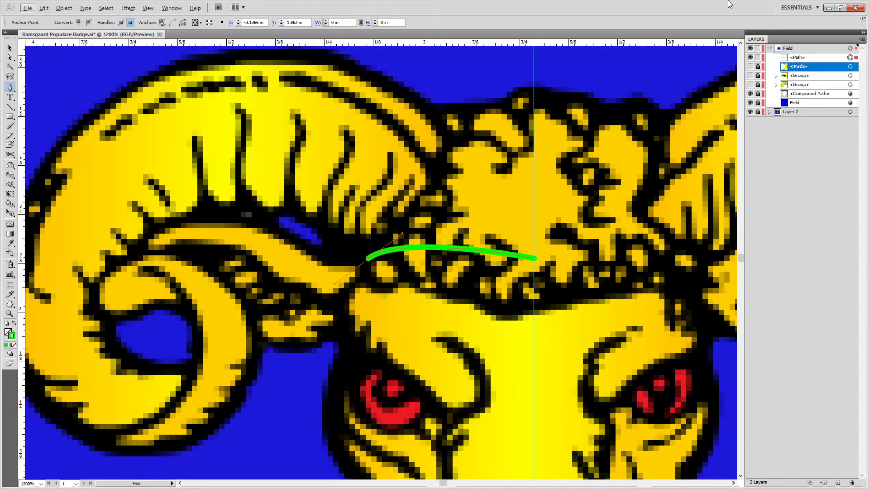
scroll(465, 345, down, 2)
scroll(413, 186, up, 1)
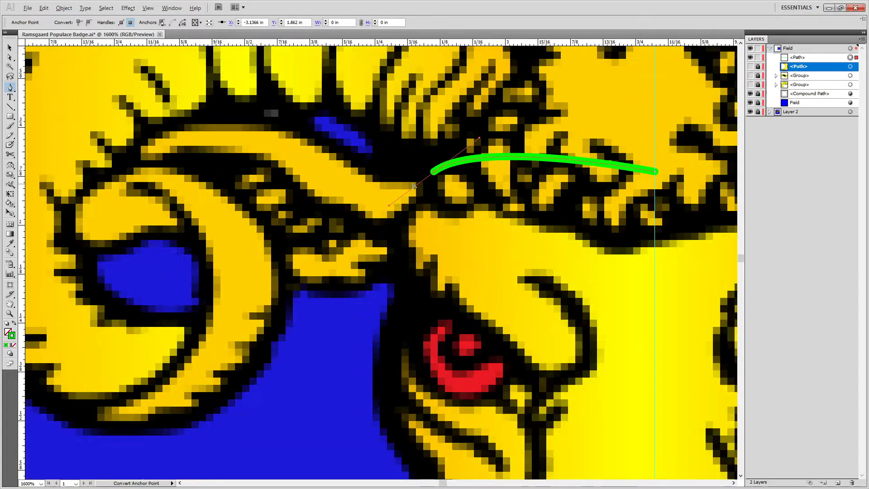
scroll(413, 186, up, 1)
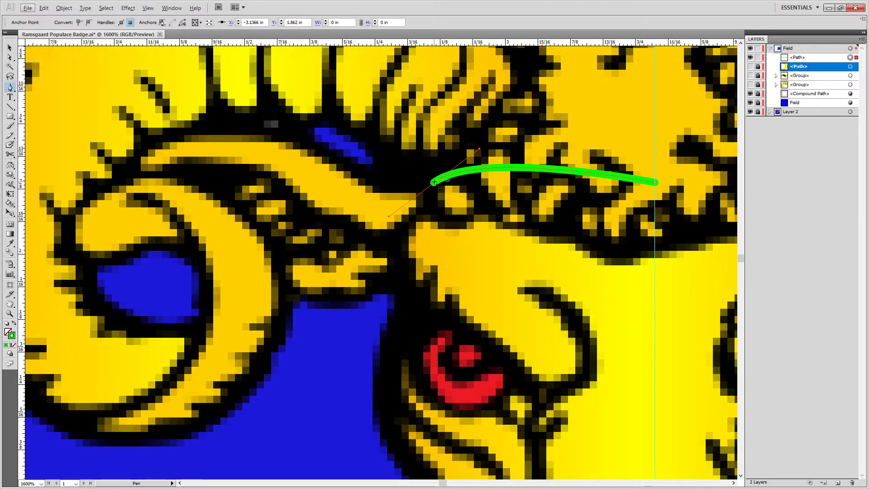
click(433, 181)
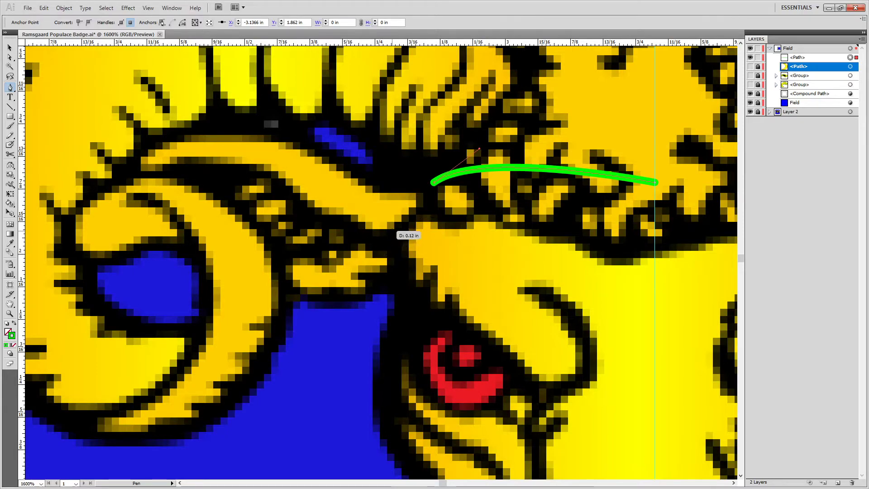
drag(399, 245, 389, 279)
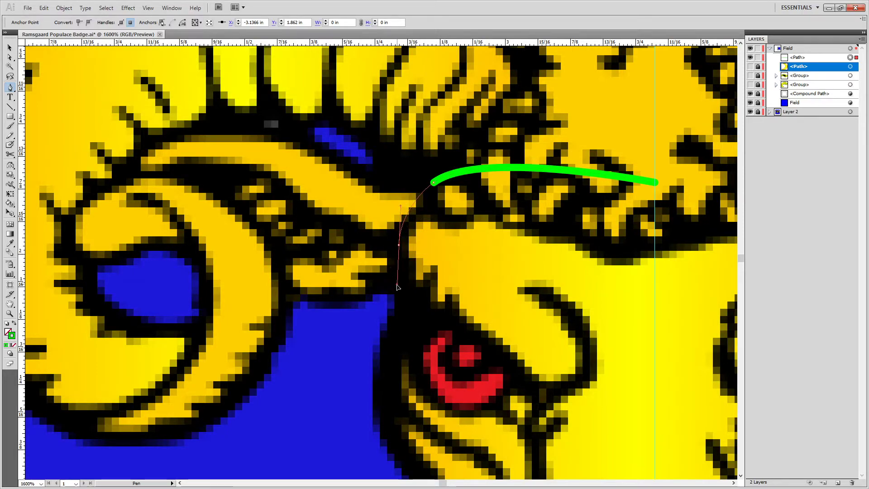
drag(377, 395, 377, 441)
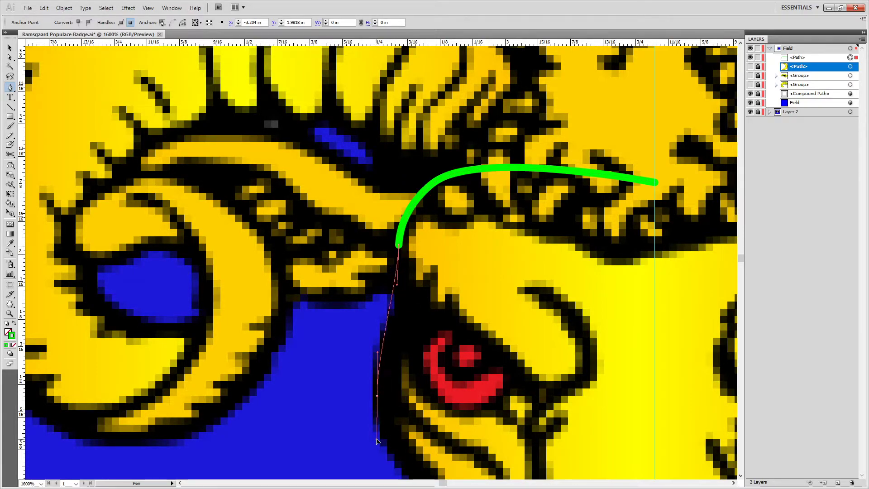
key(ctrl+z)
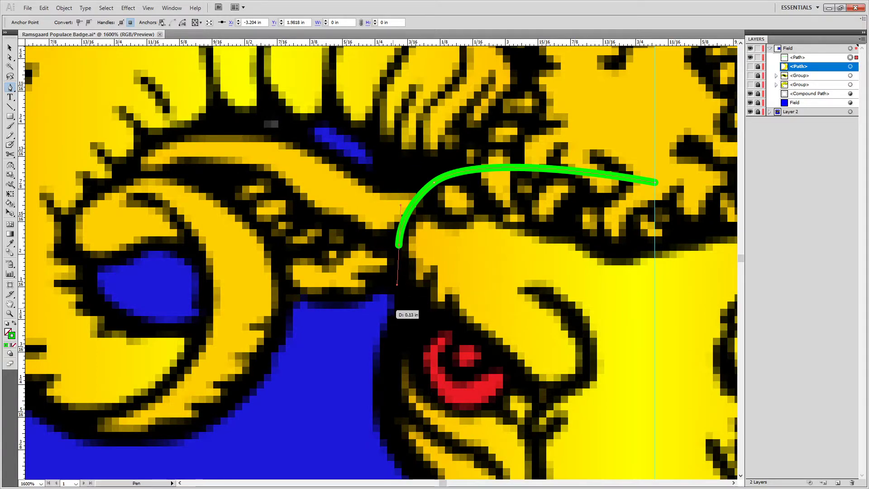
drag(395, 310, 387, 332)
Extend the head outline around the left eye socket and down the cheek to the side of the muzzle.
scroll(434, 317, down, 3)
scroll(434, 317, left, 1)
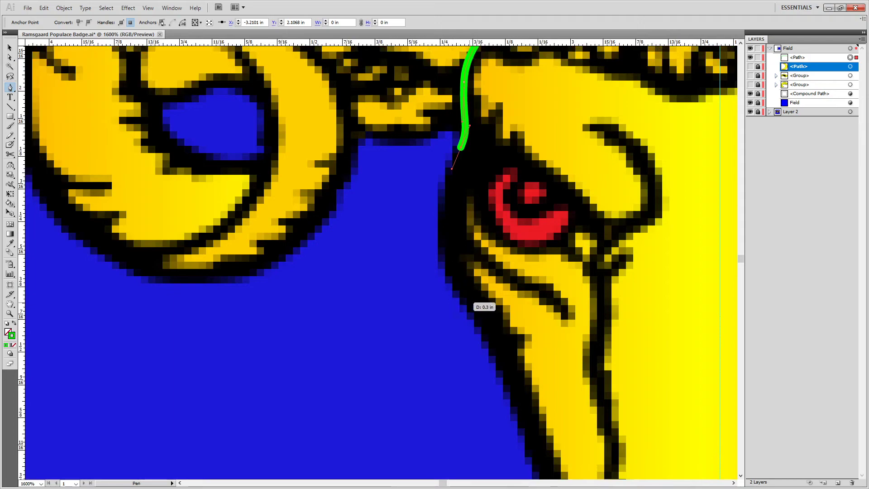
drag(465, 301, 513, 134)
scroll(539, 320, down, 1)
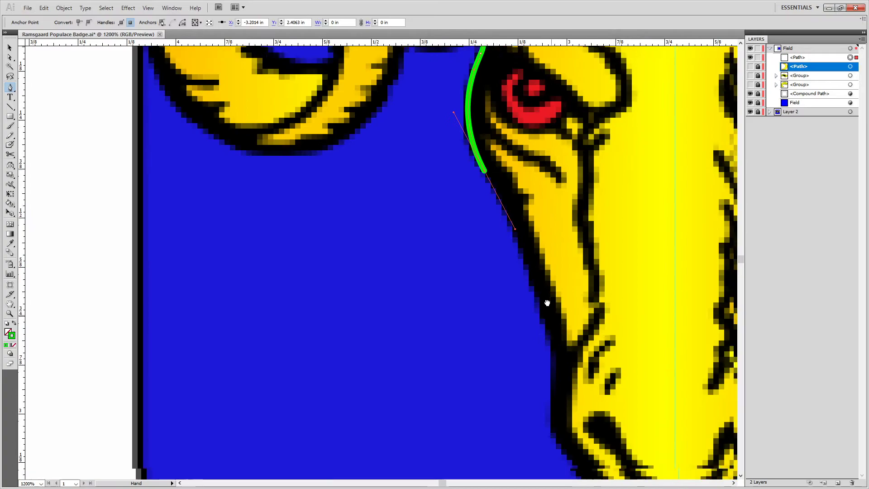
drag(547, 302, 527, 266)
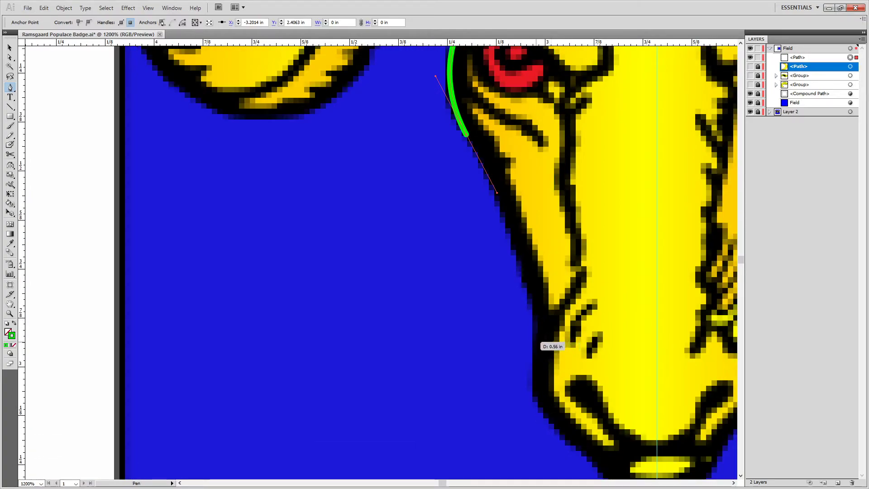
drag(536, 341, 583, 267)
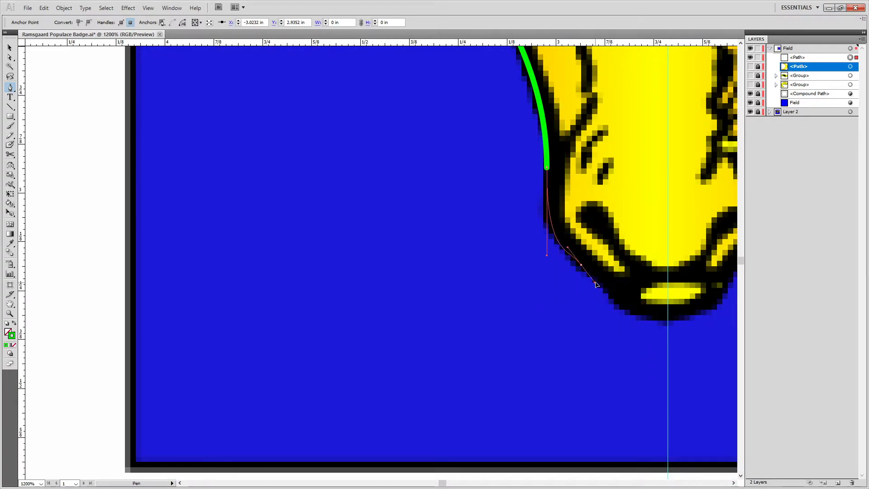
Undo the last muzzle segment, retrace the muzzle's curve to end at the chin on the centre guide, and deselect the path.
key(ctrl+z)
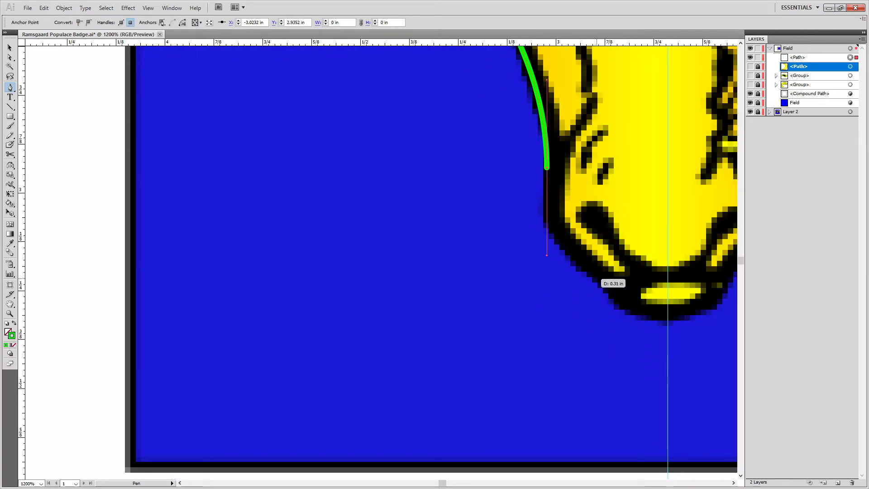
drag(595, 272, 696, 317)
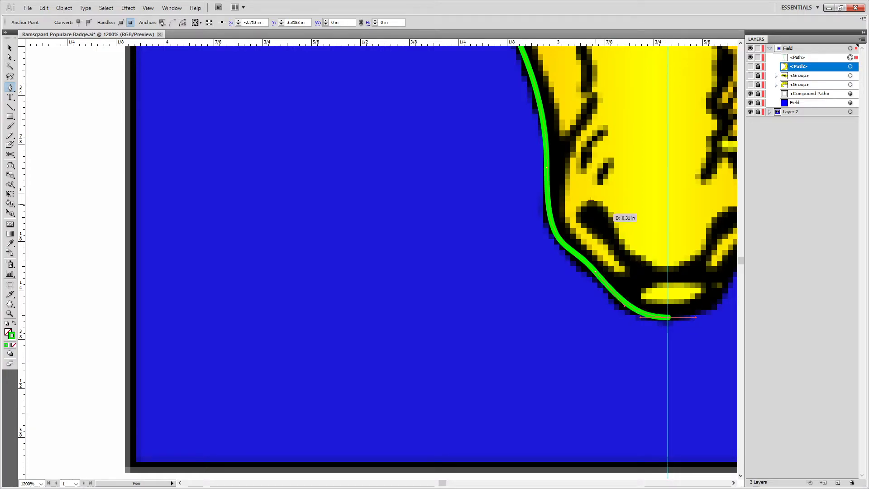
scroll(460, 277, down, 2)
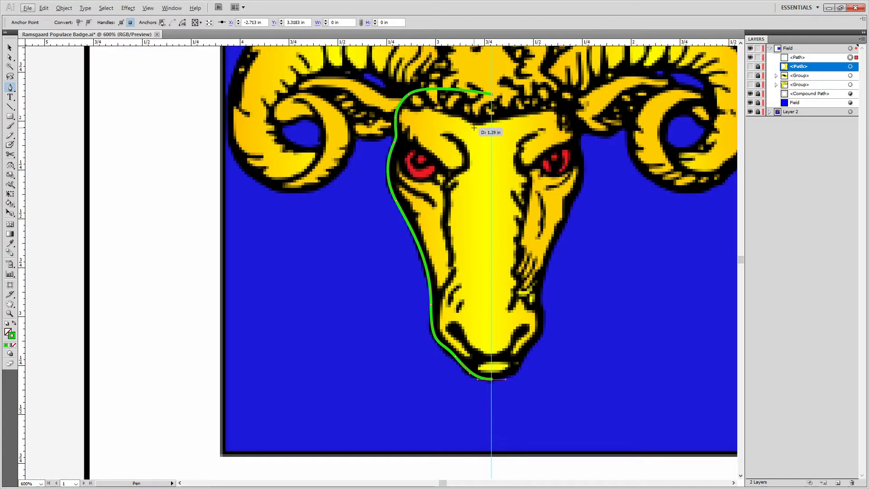
scroll(437, 143, up, 3)
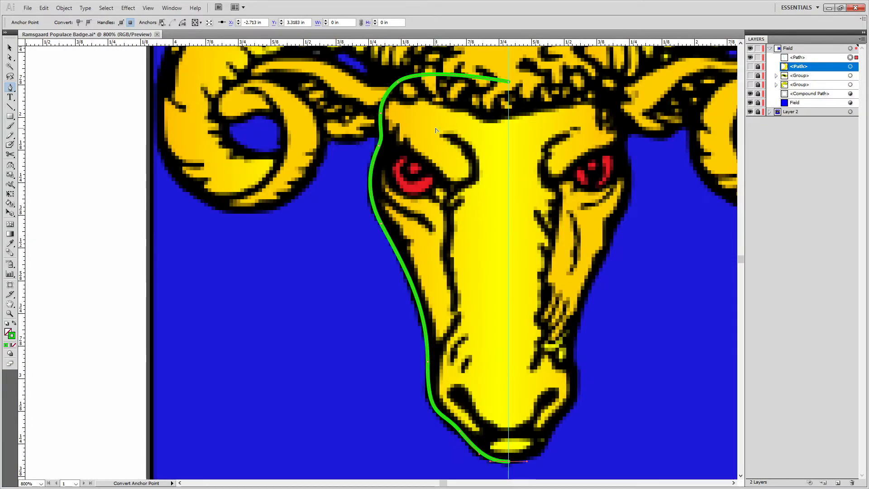
scroll(438, 143, down, 3)
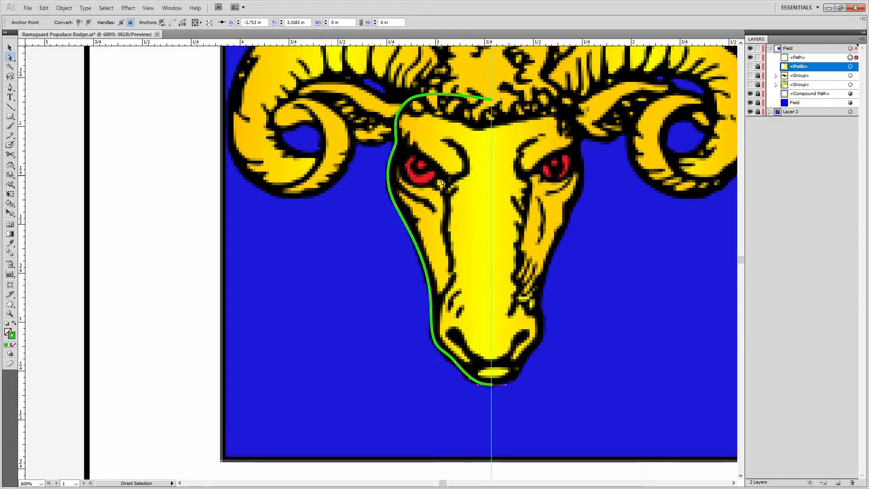
click(505, 245)
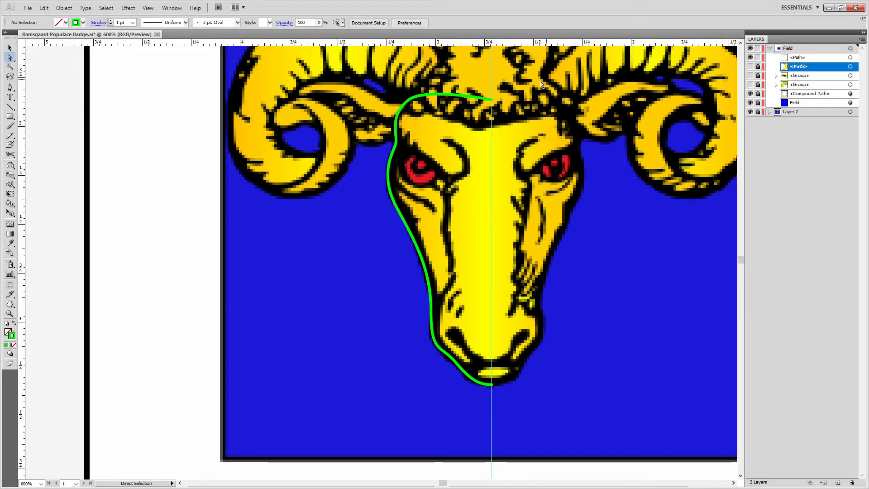
Draw a separate curved mouth line from the lower left muzzle outline to the centre guide above the lip, and deselect it.
key(p)
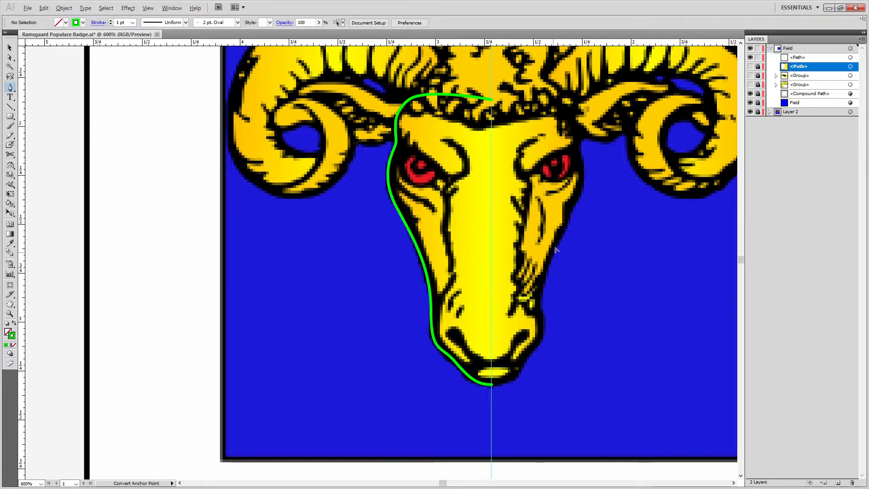
scroll(507, 360, up, 4)
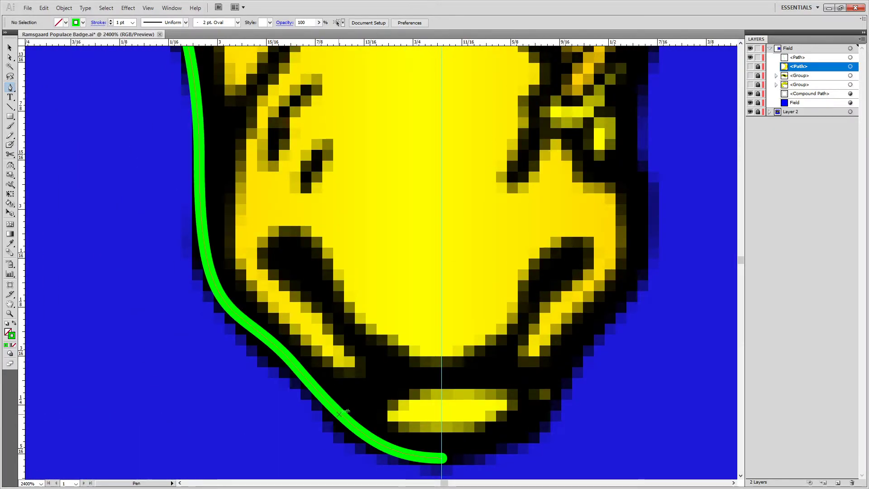
click(337, 411)
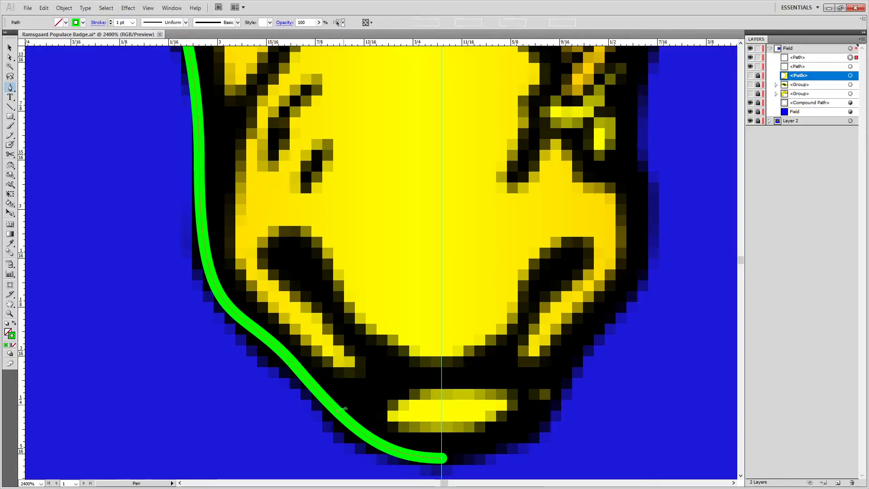
mouse_move(441, 373)
mouse_down()
mouse_move(561, 389)
mouse_move(517, 394)
mouse_up()
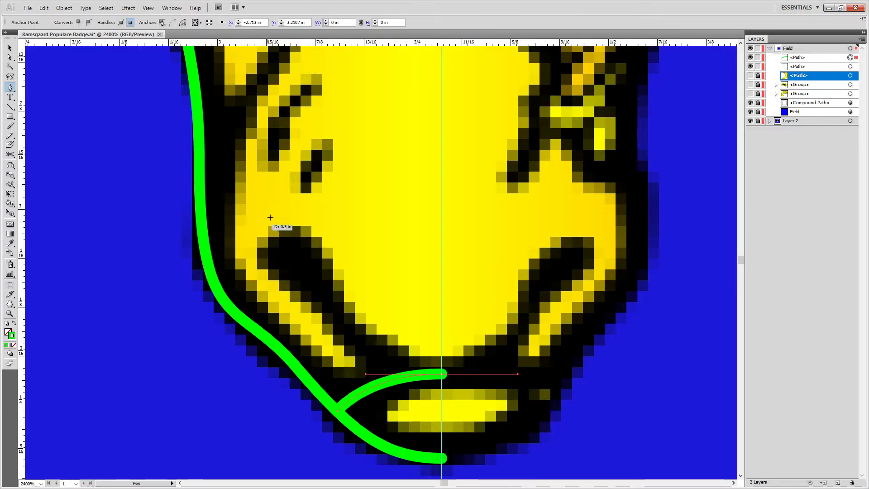
ctrl+click(412, 312)
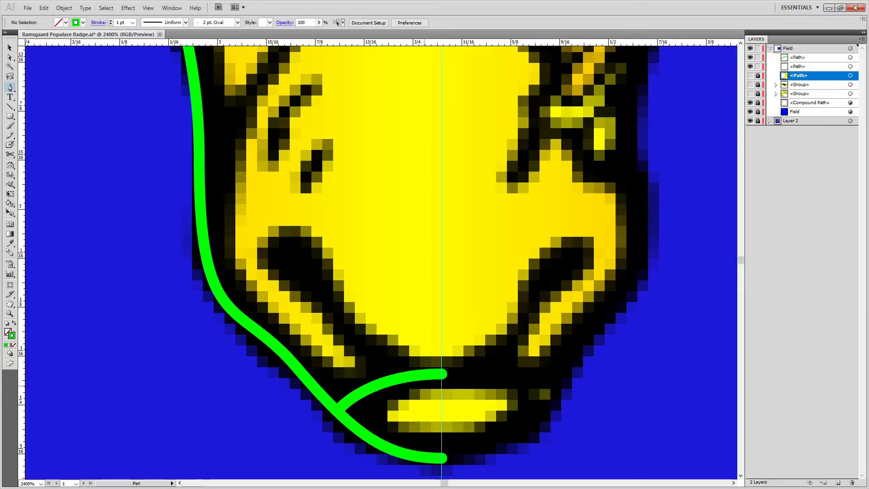
Trace the left nostril as a looped path starting on the mouth line, and adjust its end anchor and handle to fit the artwork.
click(401, 377)
drag(272, 257, 261, 208)
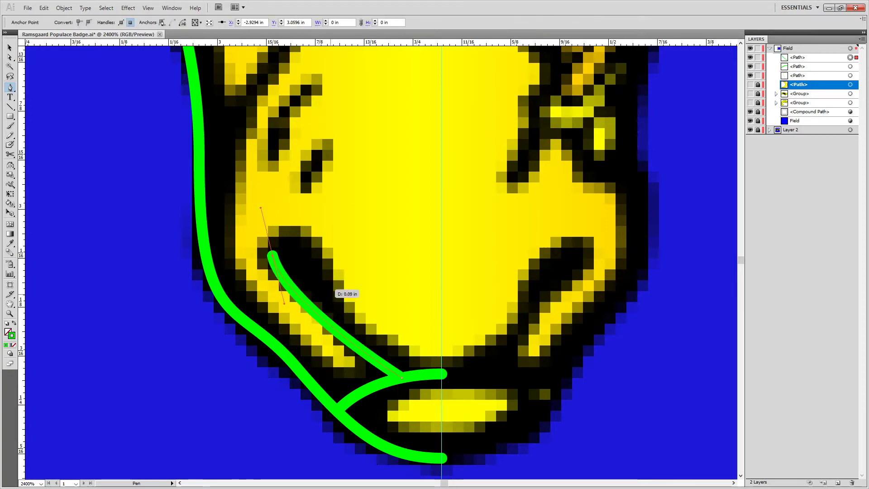
drag(328, 290, 327, 325)
key(ctrl+z)
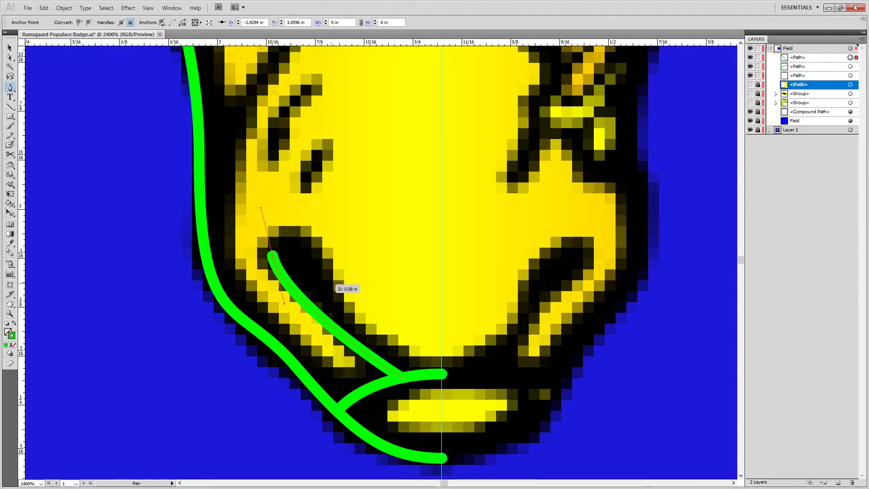
drag(332, 305, 332, 350)
key(ctrl)
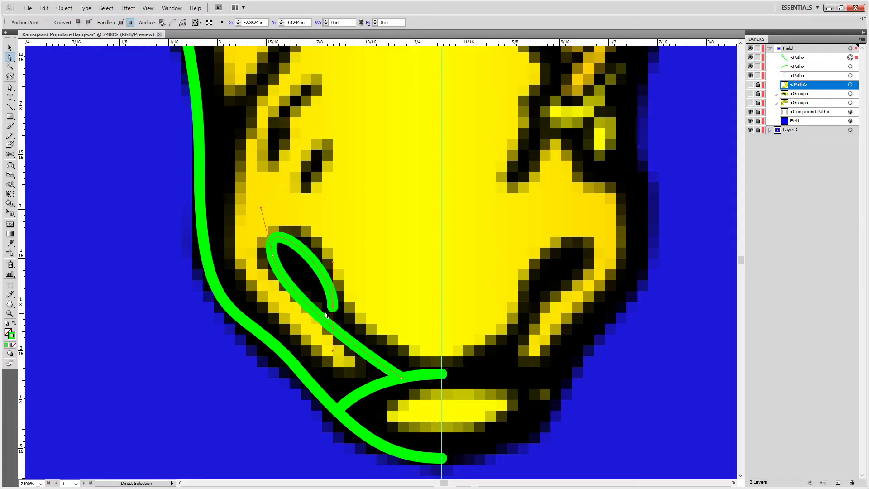
drag(333, 305, 327, 321)
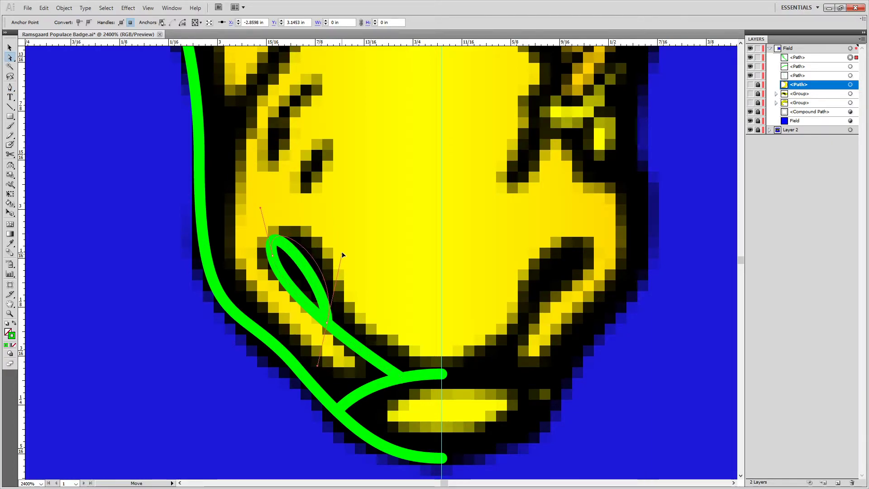
drag(342, 256, 344, 248)
Try to trace the inner face contour from the left cheek outline up the bridge toward the eye, undoing its segments.
scroll(442, 271, down, 1)
drag(410, 217, 535, 318)
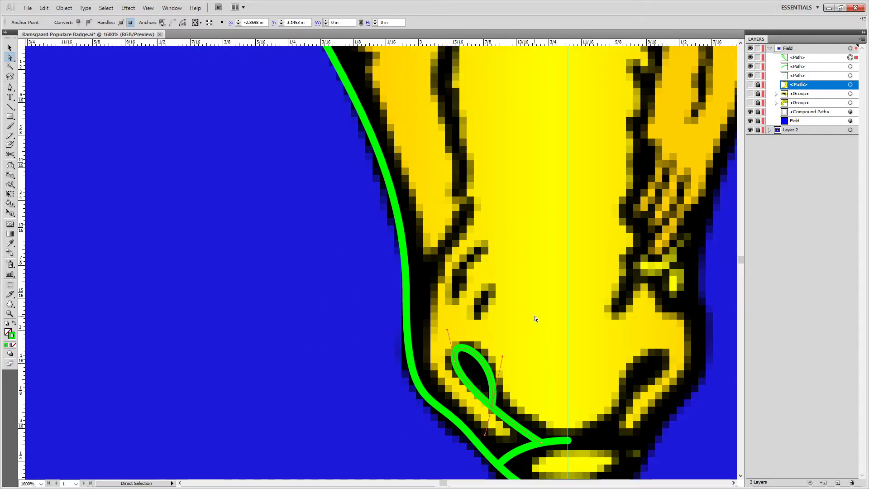
scroll(535, 318, up, 5)
key(o)
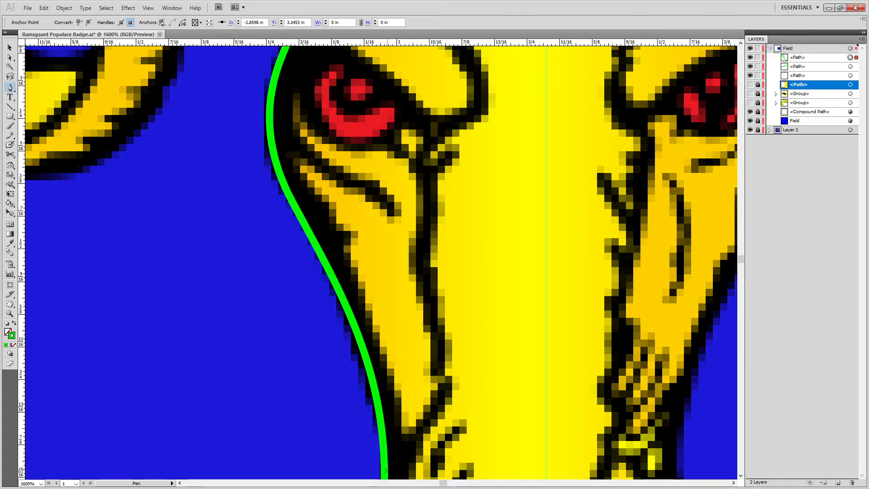
click(385, 468)
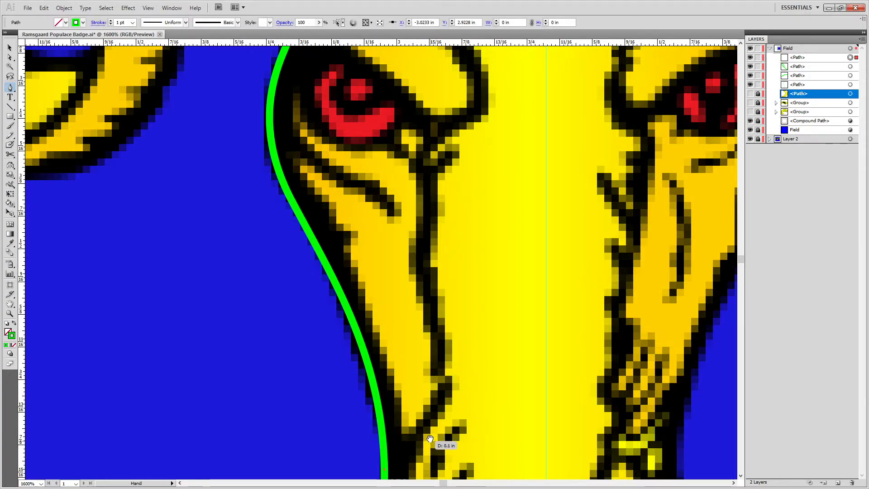
drag(439, 410, 459, 360)
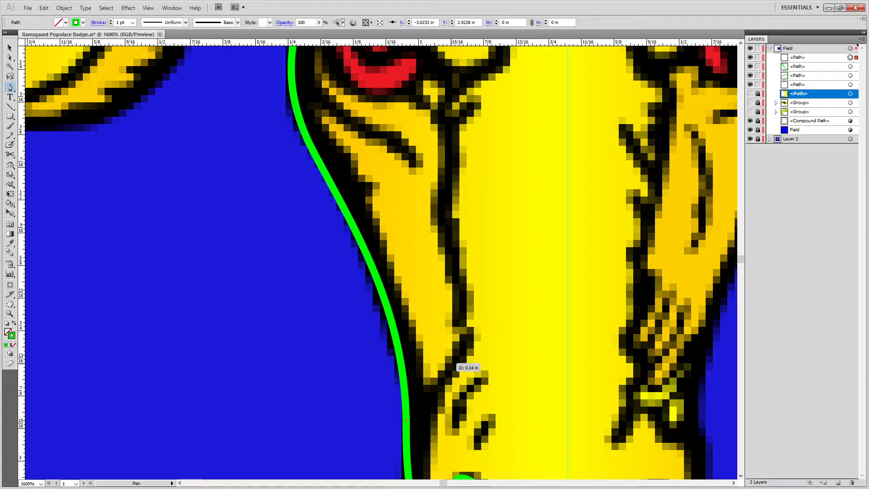
drag(465, 346, 465, 320)
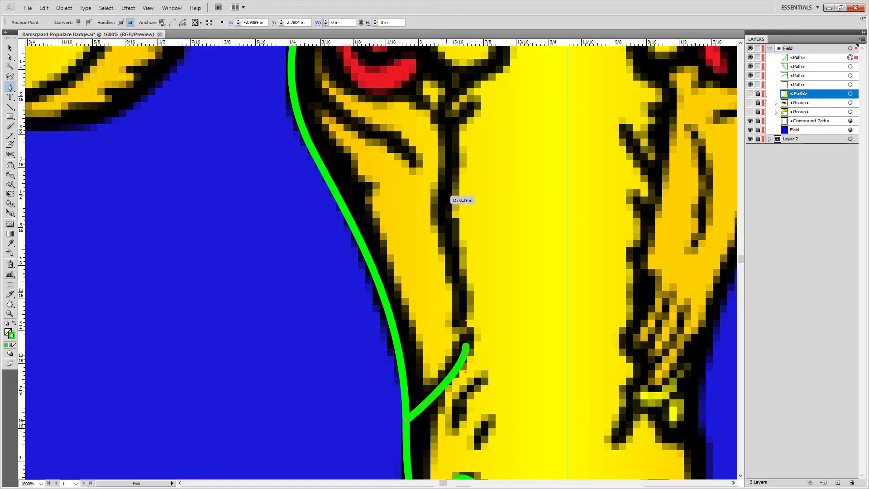
drag(453, 132, 507, 331)
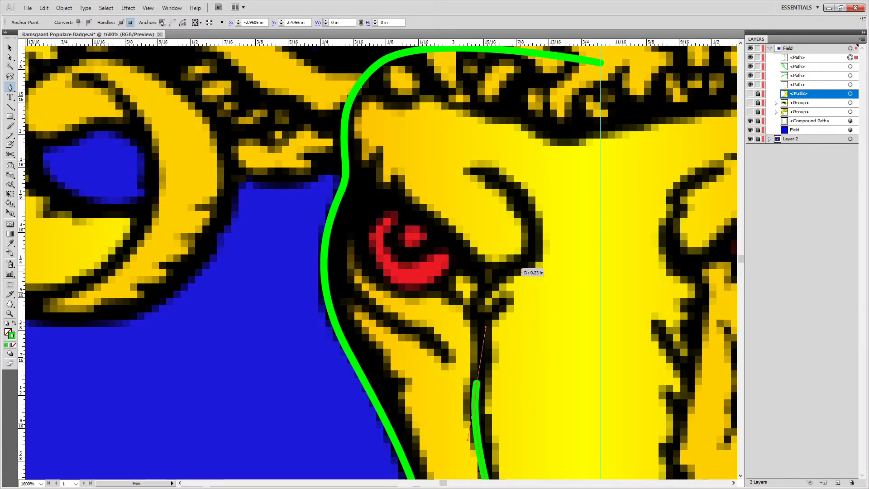
key(ctrl+z)
drag(513, 367, 442, 171)
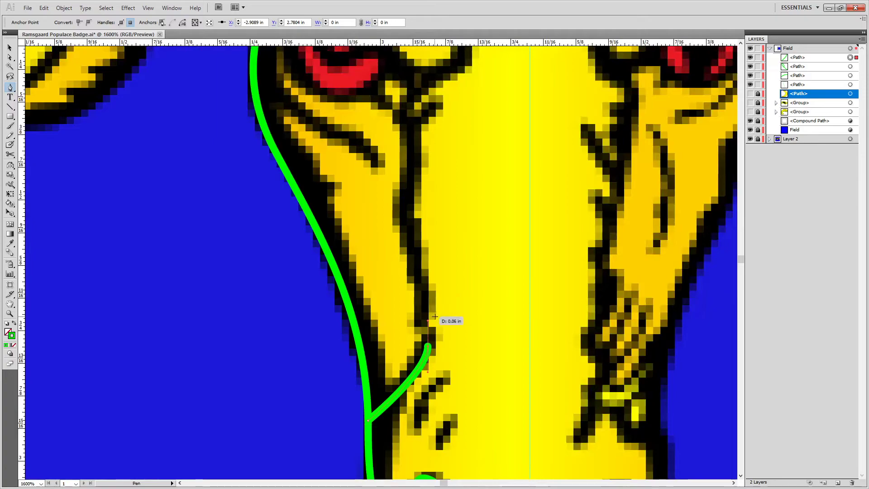
key(ctrl+z)
Retry the inner face contour with a lower first anchor and an extension toward the eye, and discard this attempt.
drag(445, 335, 453, 307)
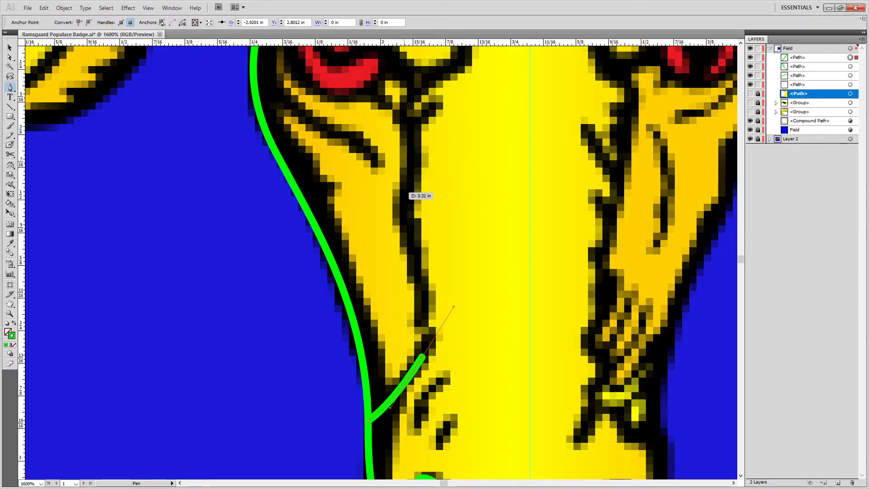
drag(413, 128, 445, 100)
key(a)
key(ctrl+z)
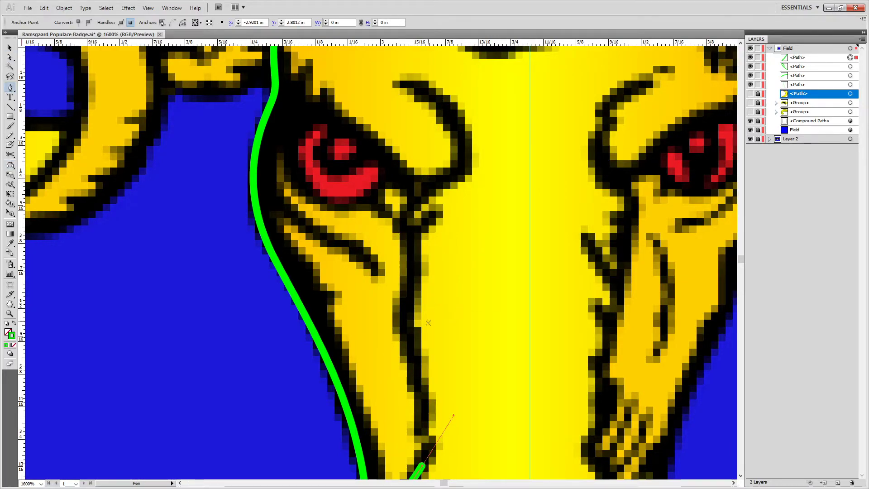
key(a)
scroll(446, 450, down, 3)
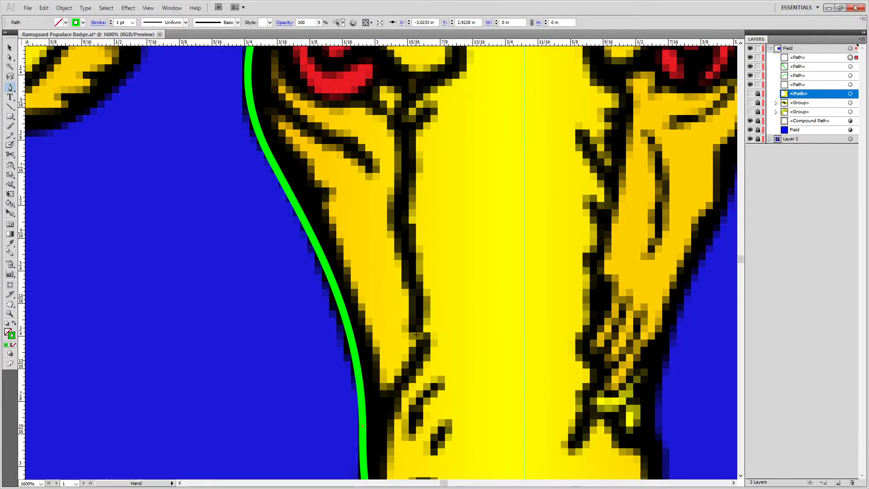
key(Delete)
Trace the inner face contour from the left cheek outline up the bridge and around the brow above the eye, ending the path there.
key(p)
mouse_move(363, 428)
mouse_down()
mouse_move(415, 345)
mouse_move(410, 367)
mouse_move(432, 361)
mouse_move(413, 239)
mouse_move(417, 286)
mouse_up()
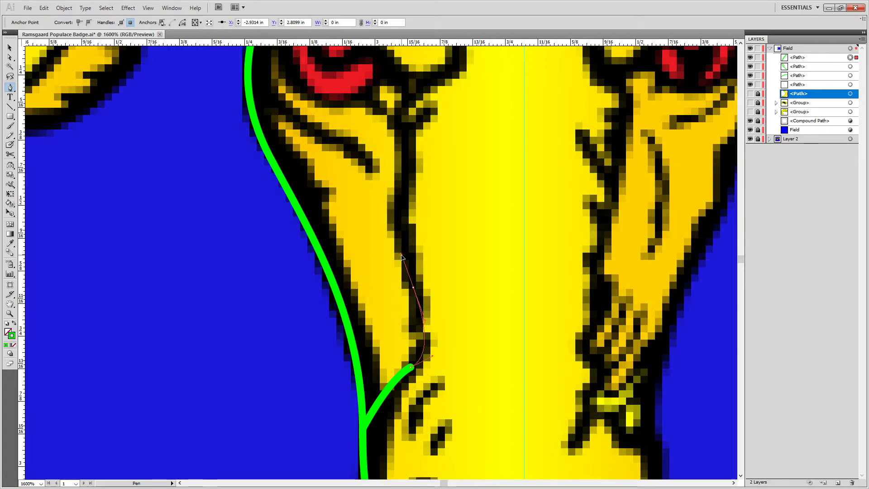
drag(404, 259, 404, 259)
drag(451, 184, 447, 369)
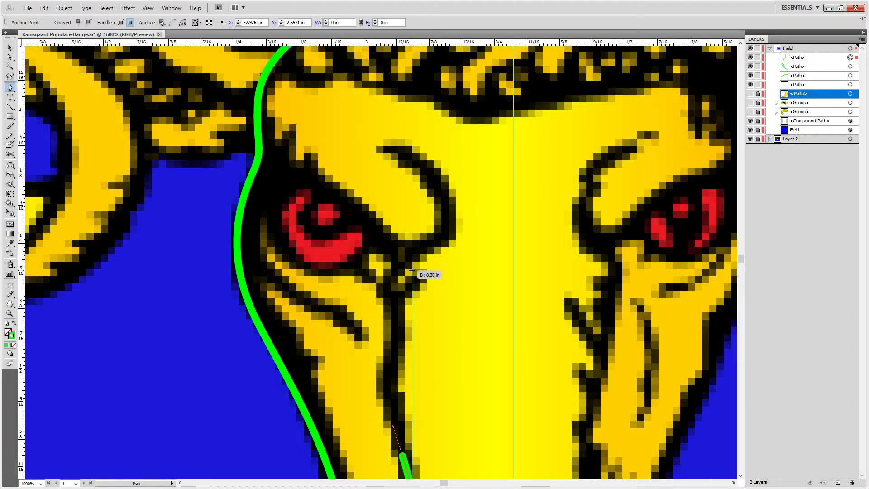
mouse_move(427, 244)
mouse_down()
mouse_move(484, 223)
mouse_move(488, 209)
mouse_move(473, 230)
mouse_move(508, 220)
mouse_move(491, 230)
mouse_up()
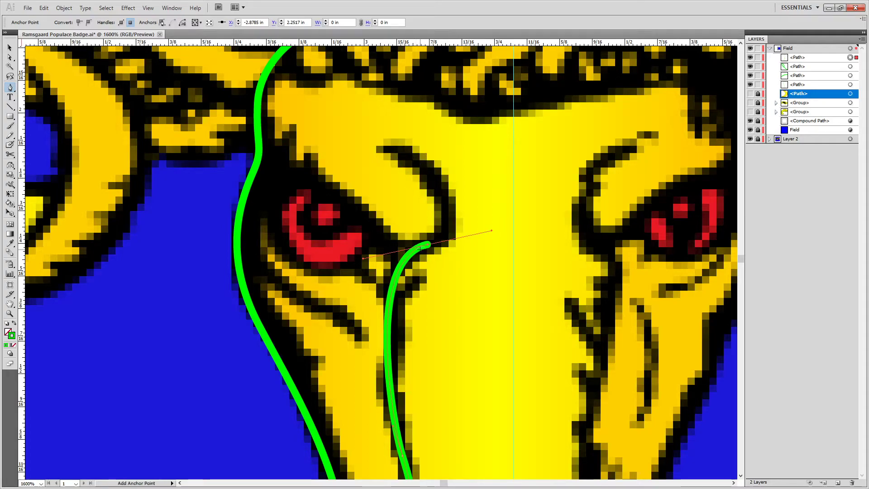
mouse_move(377, 148)
mouse_down()
mouse_move(327, 149)
mouse_move(354, 169)
mouse_move(319, 156)
mouse_move(549, 137)
mouse_up()
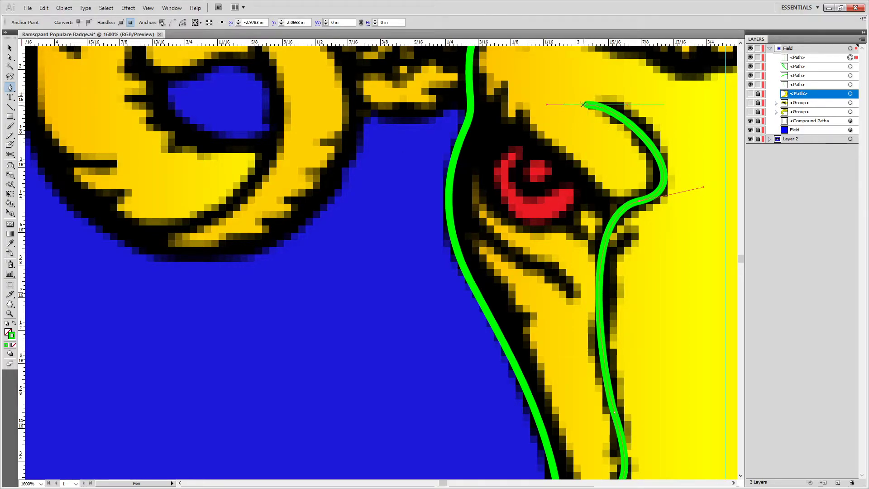
key(o)
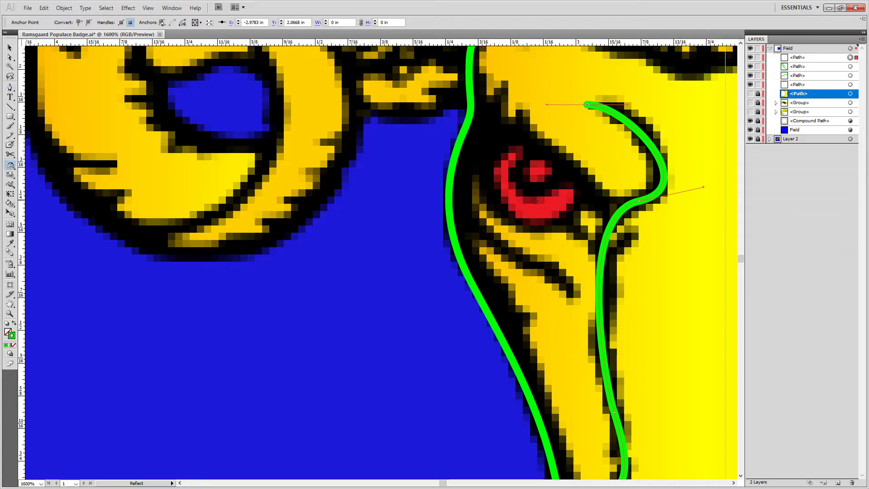
key(p)
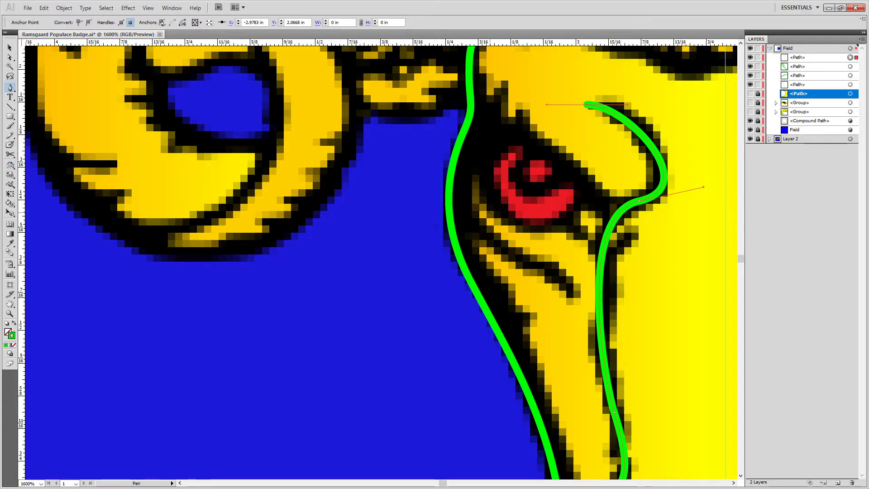
Draw the curved crease beneath the left eye, starting on the face outline and ending on the cheek, as a separate path.
click(449, 191)
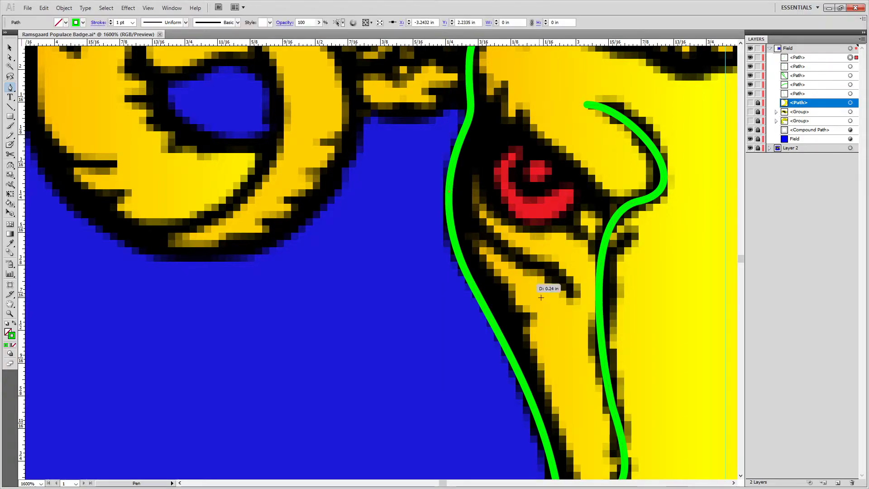
drag(502, 246, 550, 273)
drag(570, 300, 578, 331)
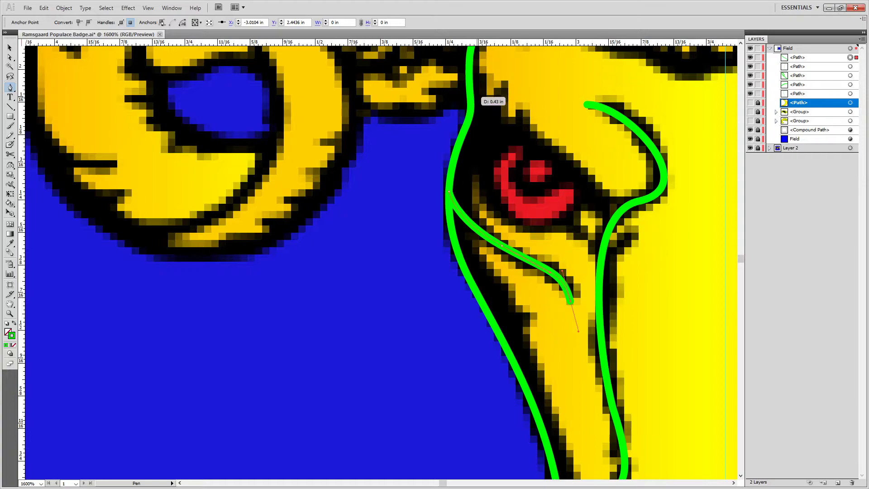
click(471, 102)
key(ctrl+z)
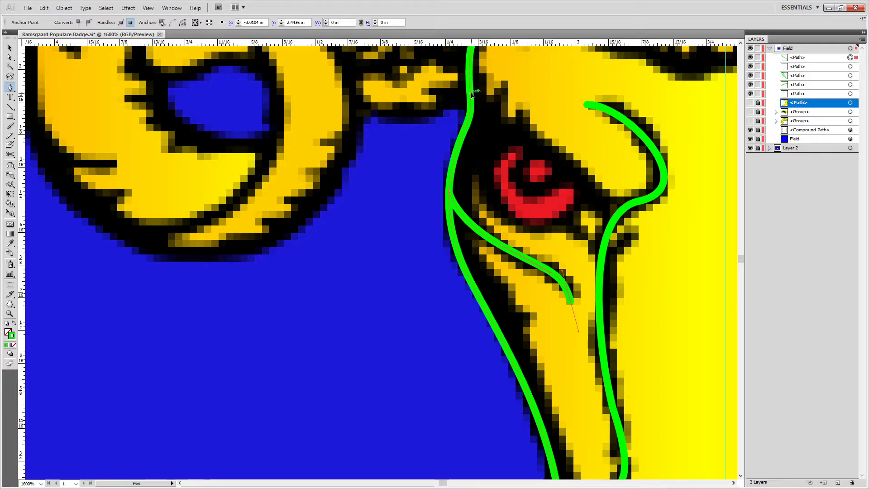
key(Return)
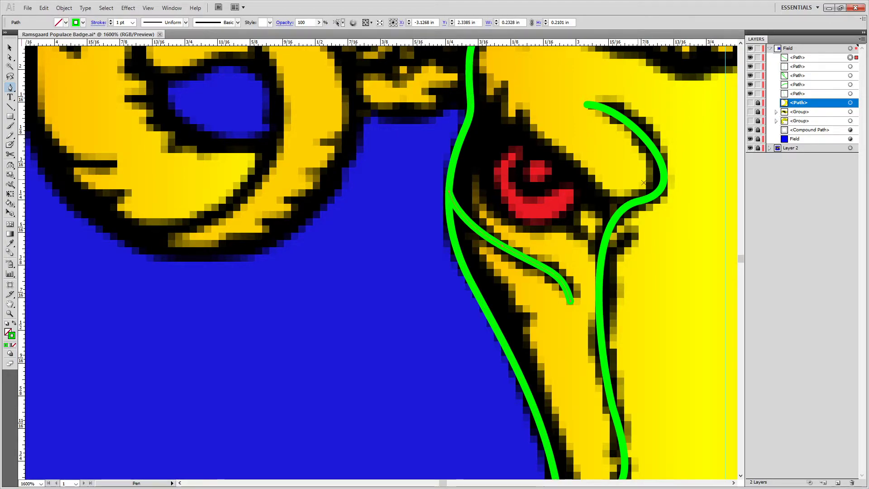
Add a short curved branch from the inner face contour toward the bridge, just below the eye's inner corner.
scroll(685, 221, down, 3)
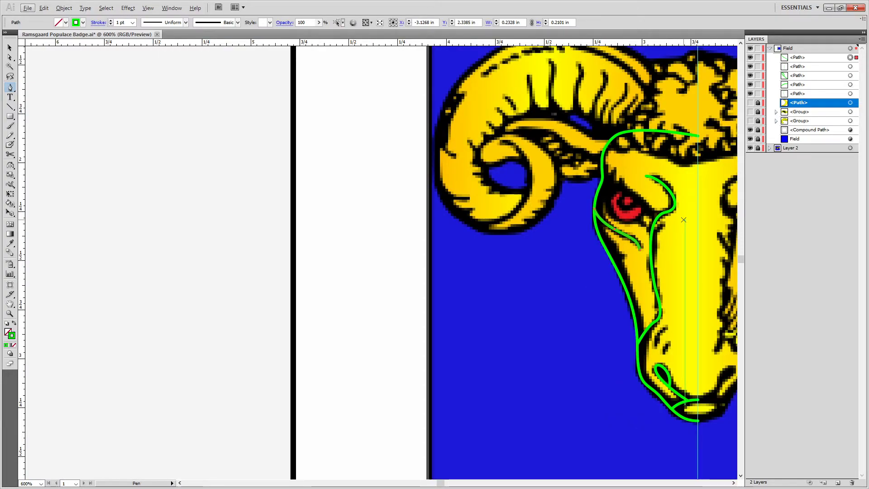
scroll(684, 221, up, 2)
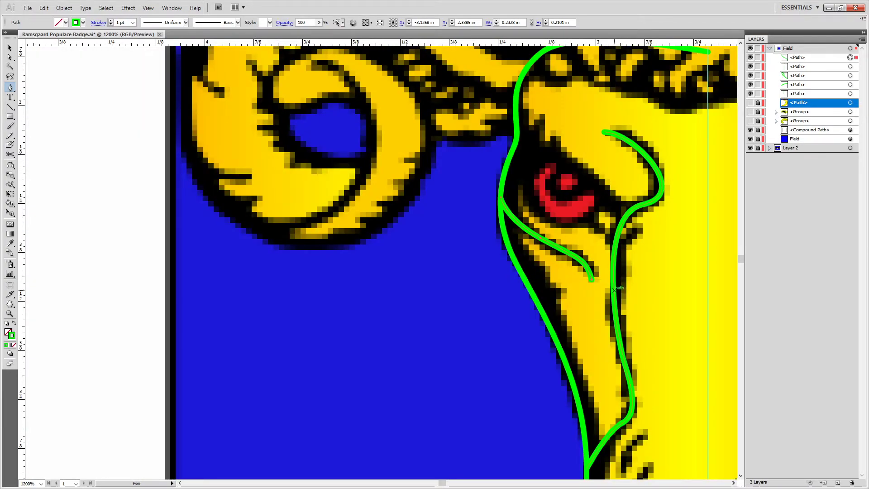
click(612, 290)
drag(658, 226, 668, 231)
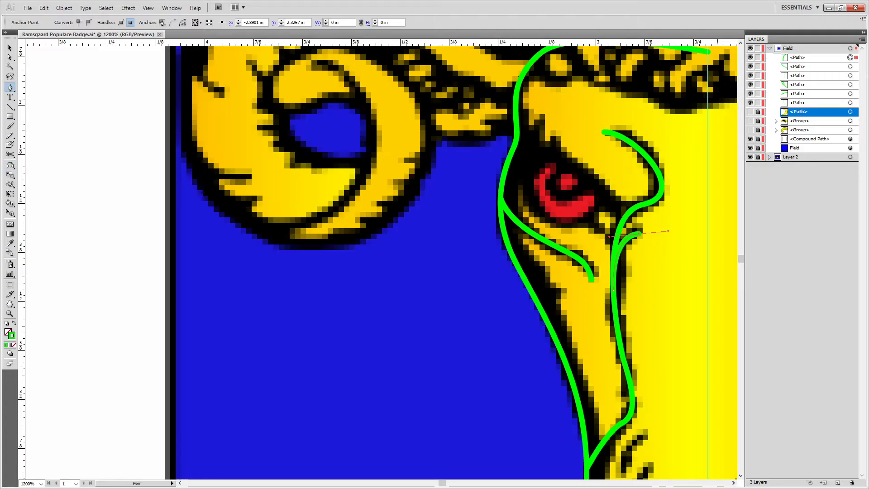
Trace the two short curved wrinkles above the left nostril as separate paths.
scroll(679, 367, down, 5)
scroll(603, 202, right, 3)
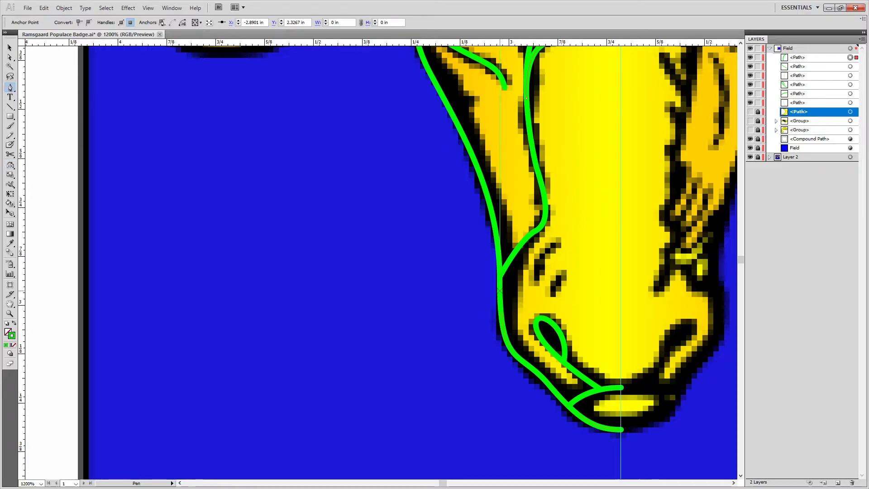
mouse_move(536, 280)
mouse_down()
mouse_move(549, 246)
mouse_move(586, 230)
mouse_up()
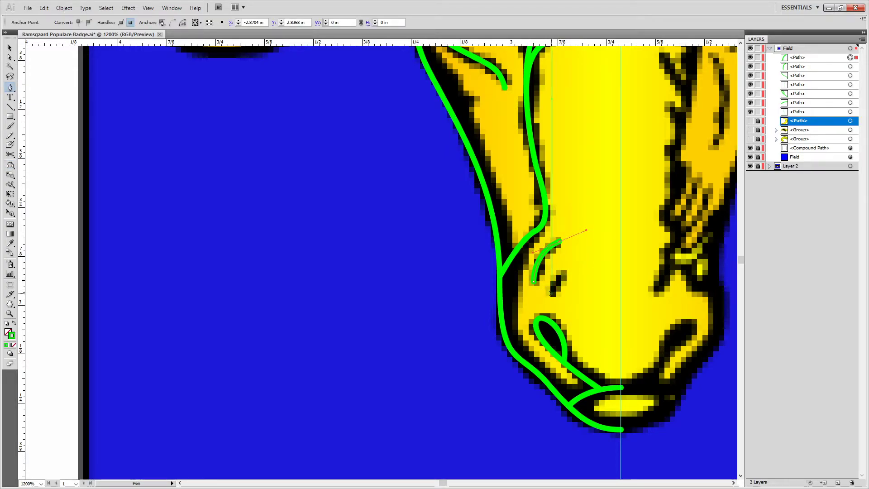
mouse_move(551, 293)
mouse_down()
mouse_move(578, 216)
mouse_move(568, 272)
mouse_move(582, 267)
mouse_up()
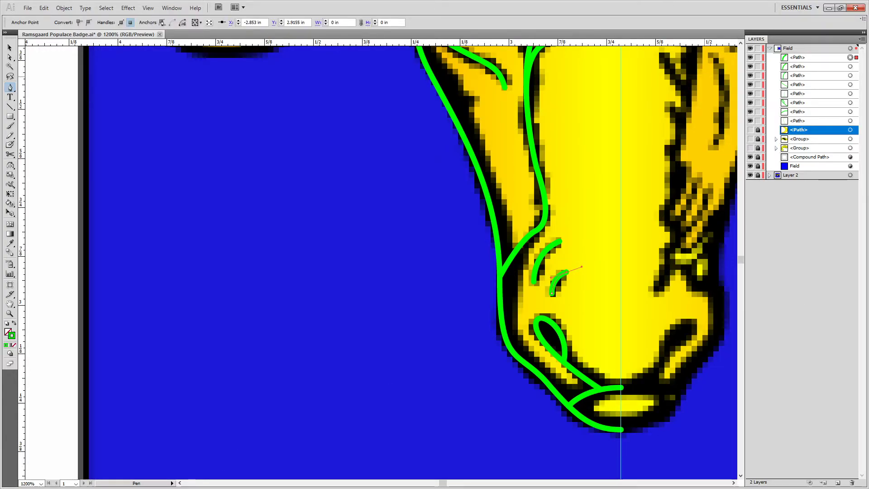
Draw the upper eyelid as a curve from the inner face contour at the eye's inner corner to the left face outline.
drag(499, 124, 590, 283)
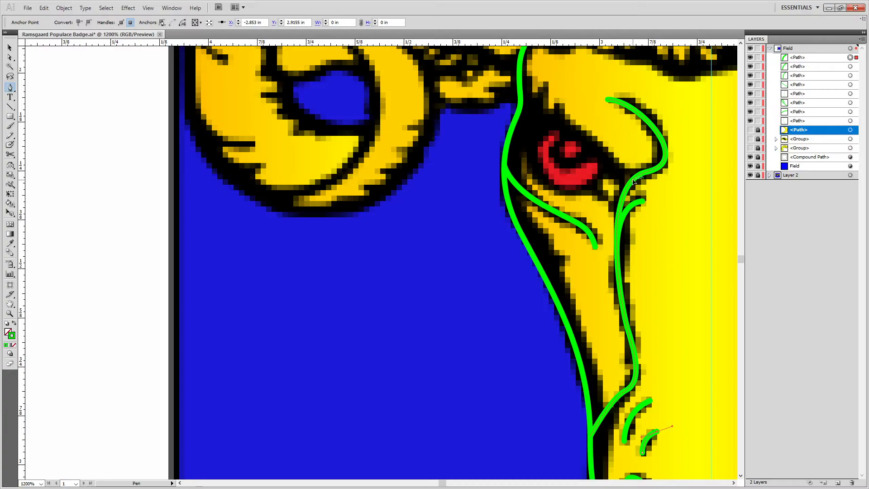
click(632, 182)
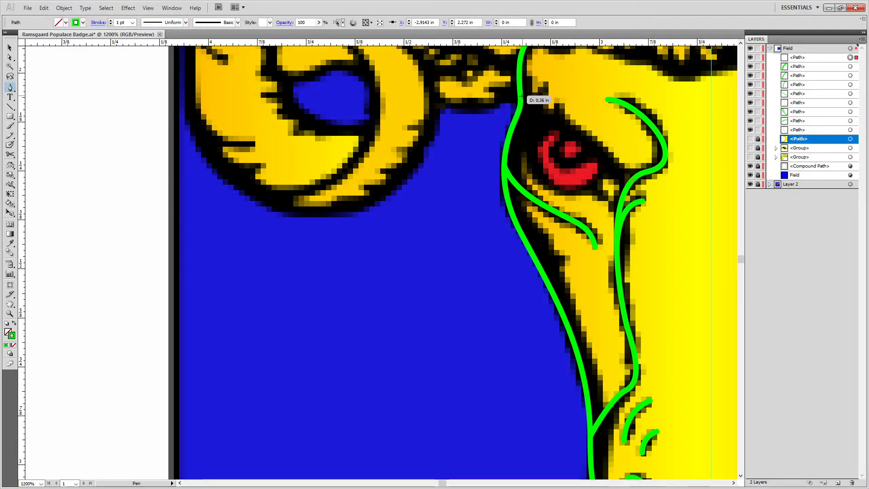
mouse_move(520, 99)
mouse_down()
mouse_move(431, 60)
mouse_move(458, 78)
mouse_up()
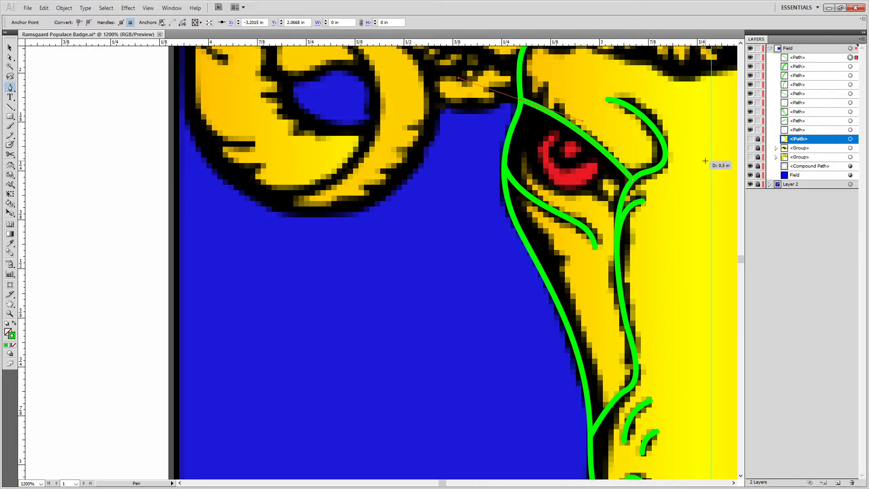
Draw two circles over the red left eye with the Ellipse tool, an outer one about 0.2 in wide and an inner one about 0.1 in.
click(10, 47)
drag(9, 122, 36, 136)
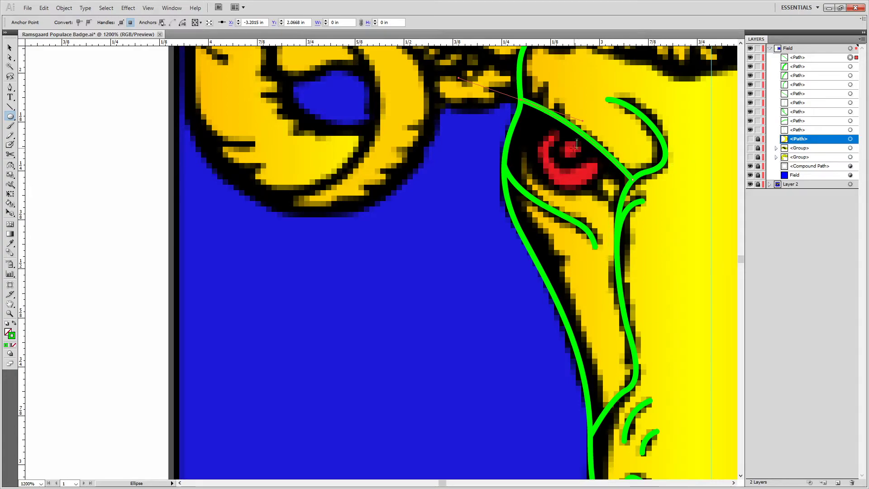
drag(567, 153, 607, 194)
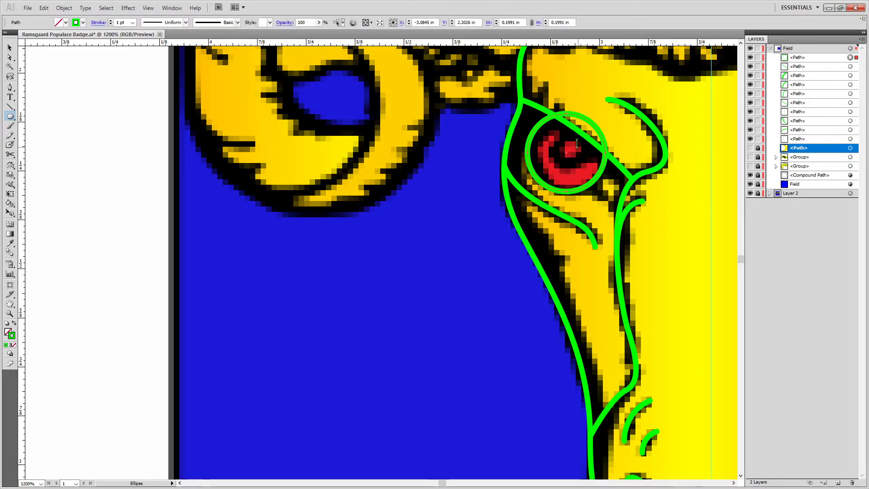
drag(572, 149, 591, 165)
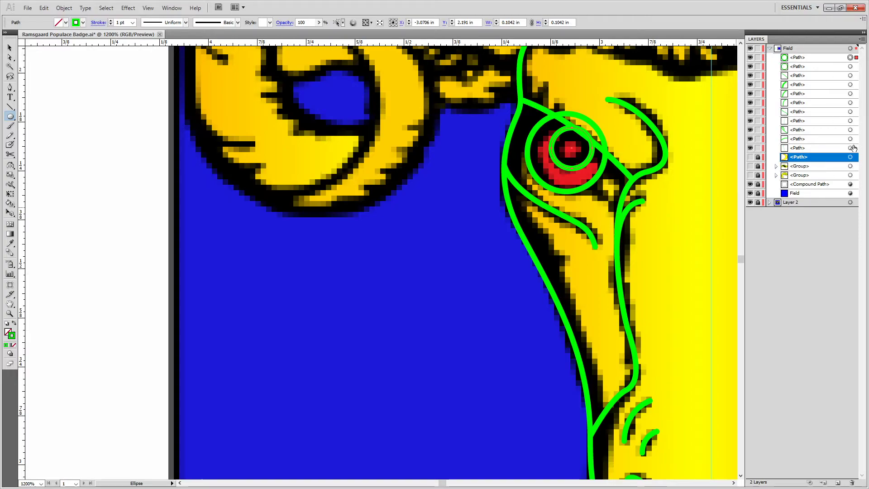
Copy the upper eyelid path, paste two duplicates in front at the same position, and deselect everything.
click(850, 75)
key(v)
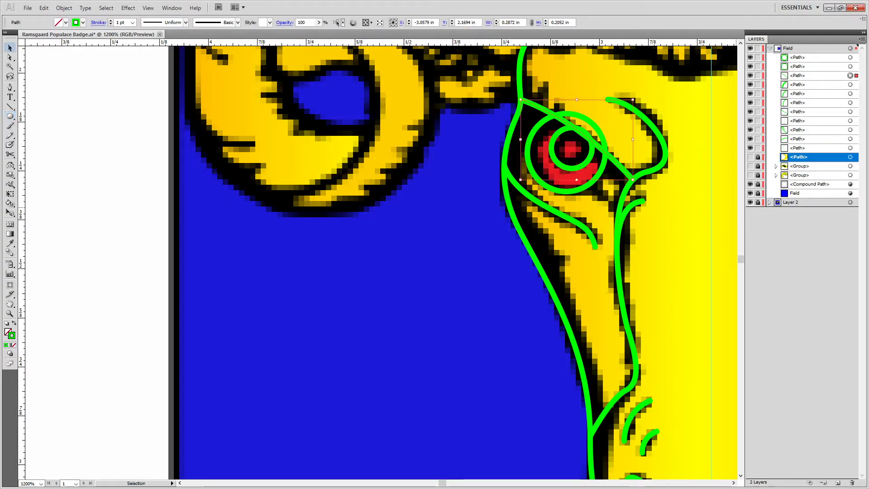
key(ctrl+c)
key(ctrl+f)
key(ctrl+f)
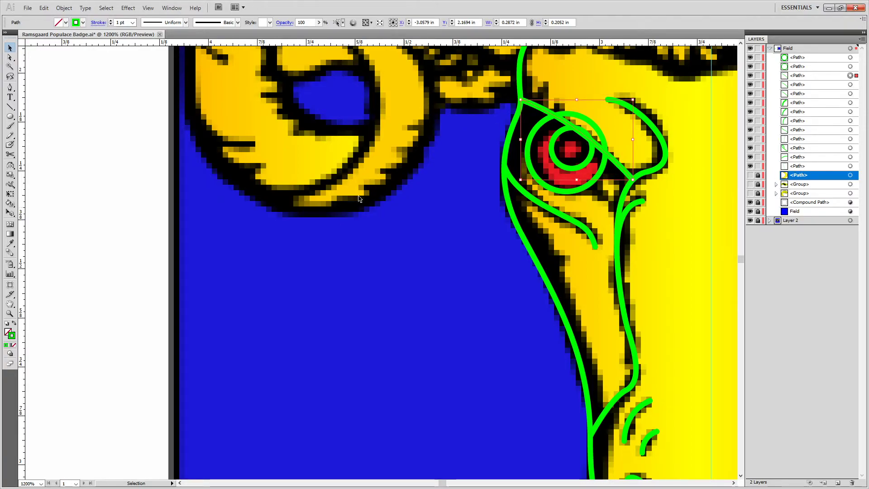
click(362, 255)
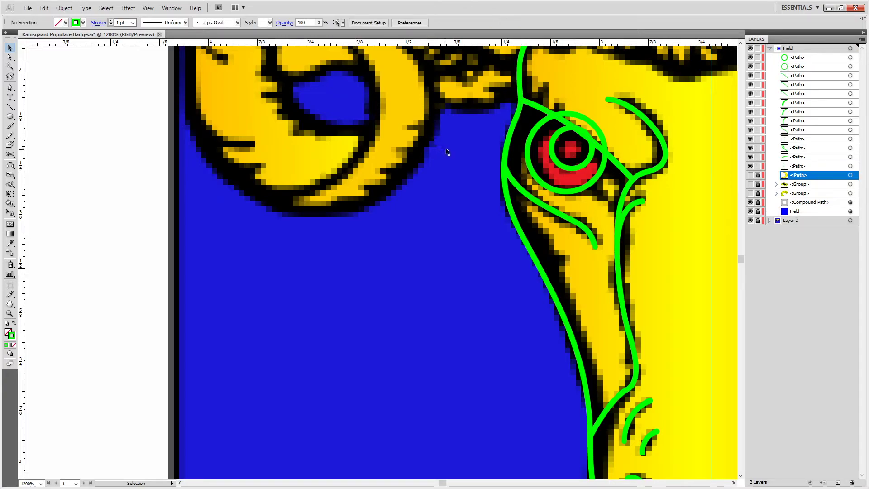
Cut the inner eye circle at both crossings with the upper eyelid and delete the arc above the eyelid.
click(561, 135)
scroll(561, 135, up, 5)
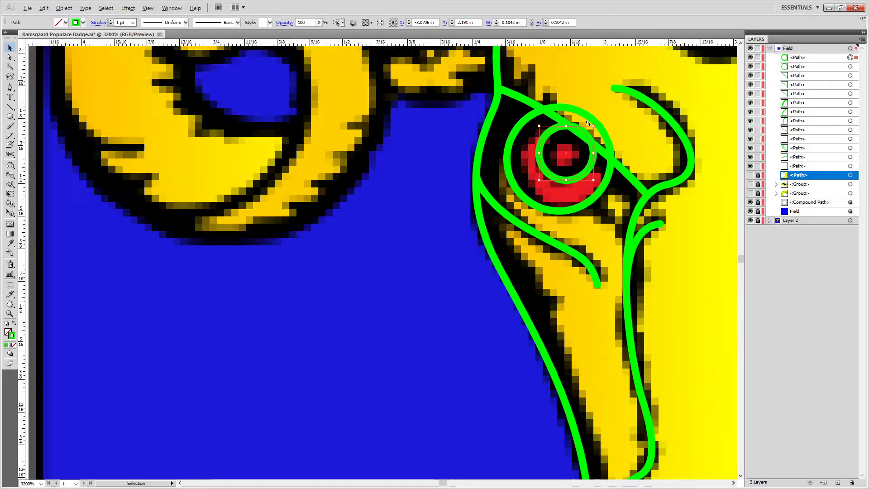
key(c)
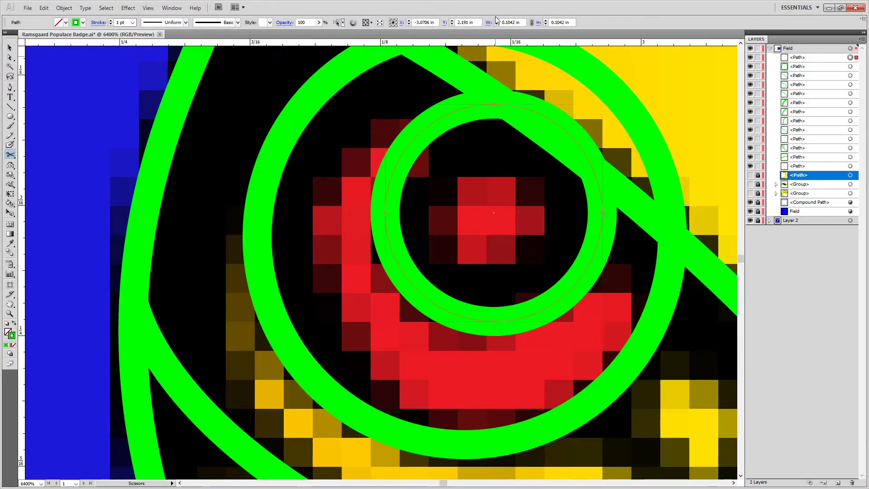
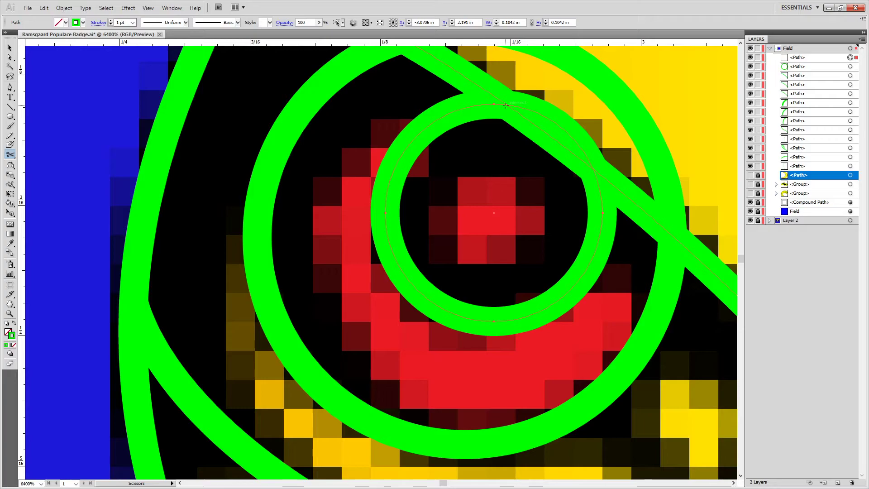
click(506, 105)
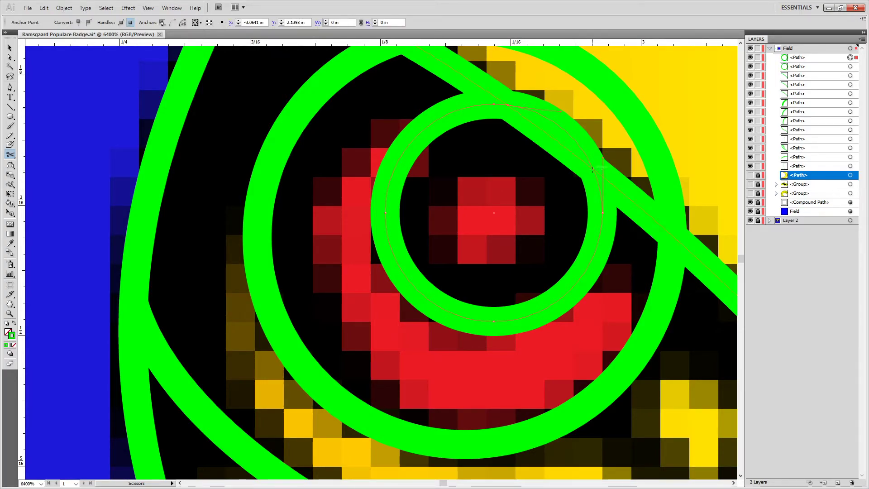
click(593, 169)
key(a)
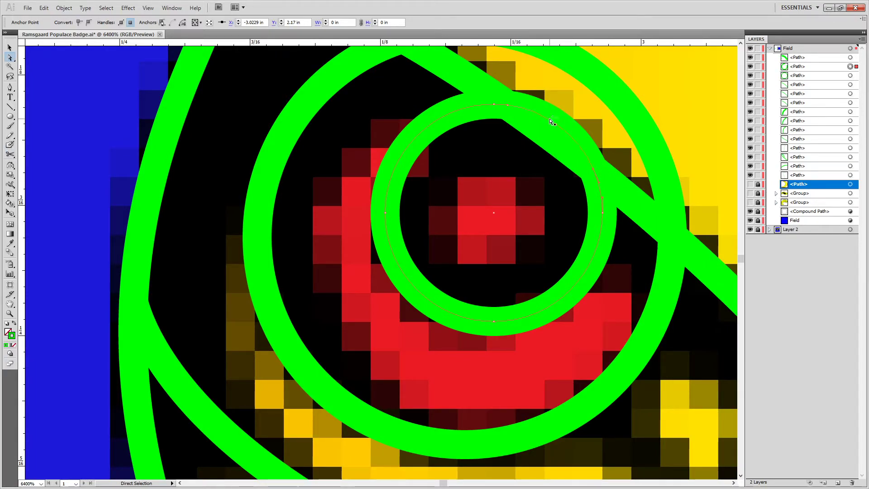
key(Delete)
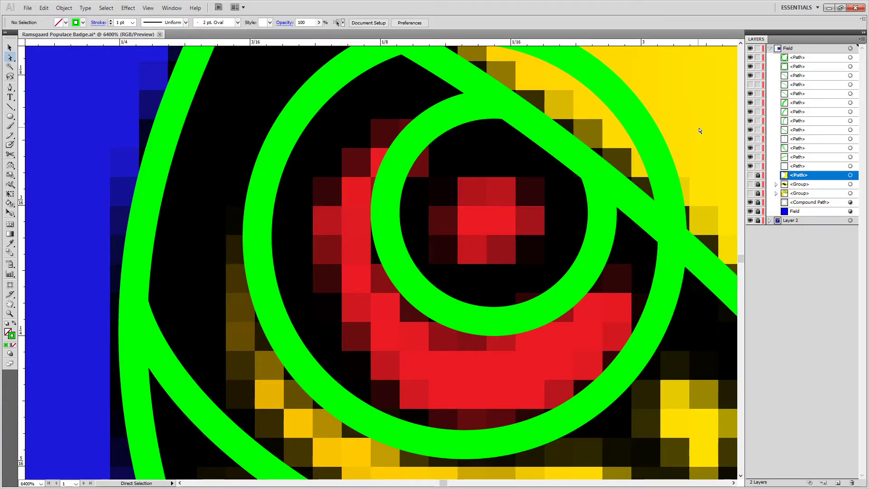
Hide the spare eyelid paths, cut the remaining copy at both inner circle crossings, and delete the pieces outside the circle.
click(558, 143)
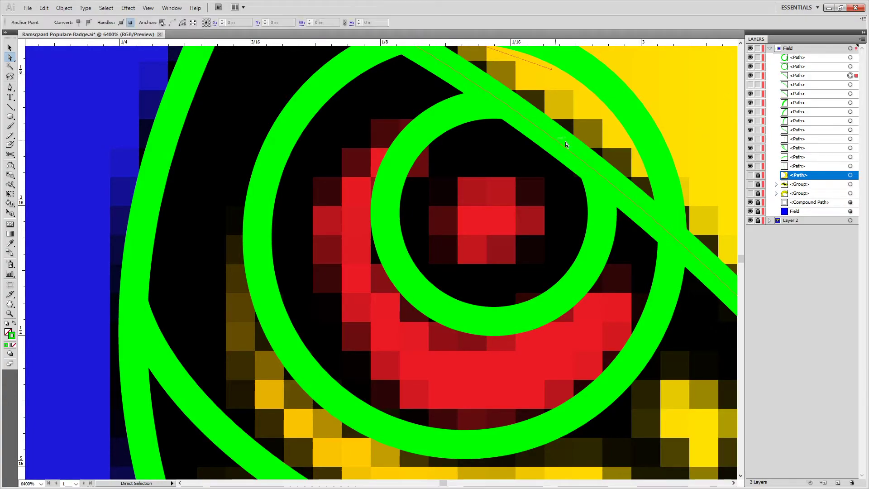
click(750, 93)
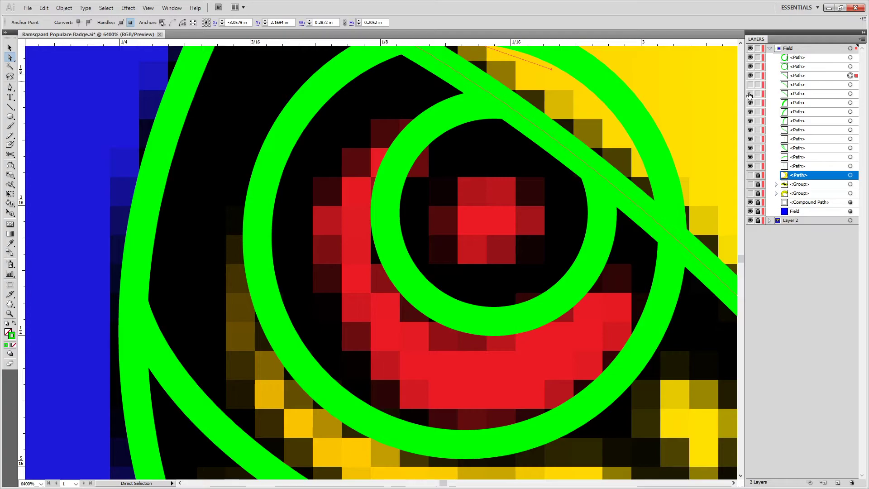
key(c)
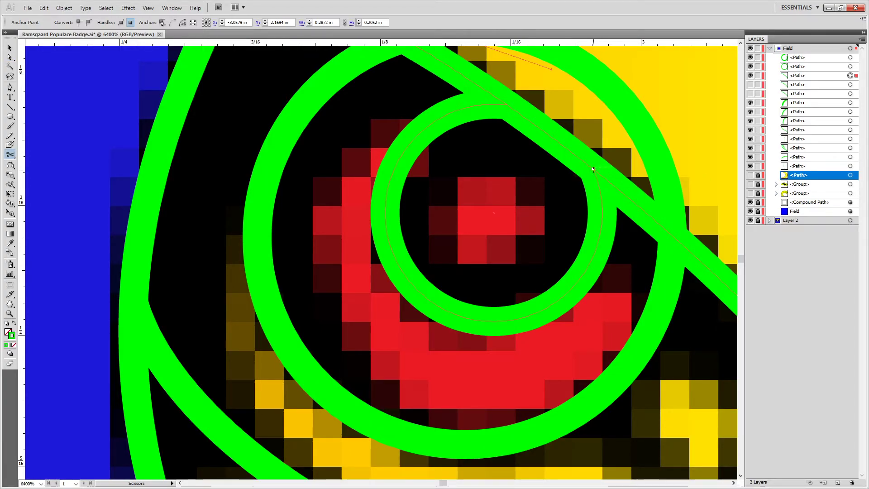
click(593, 169)
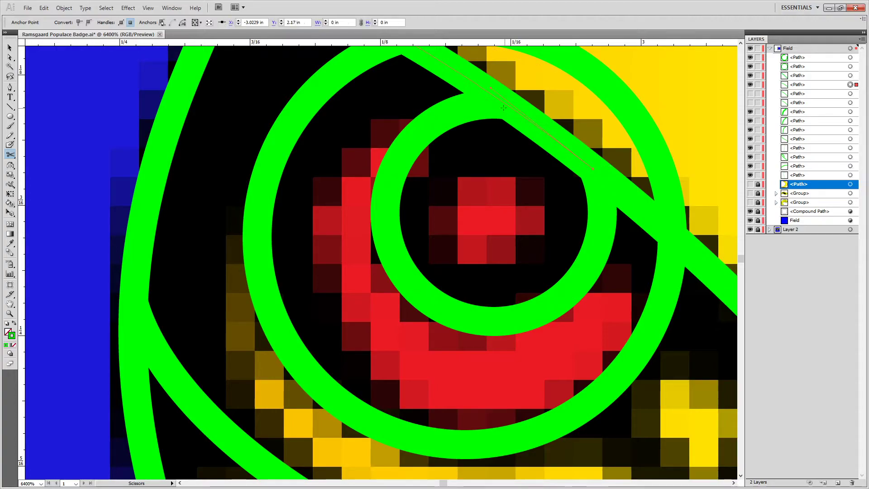
click(507, 105)
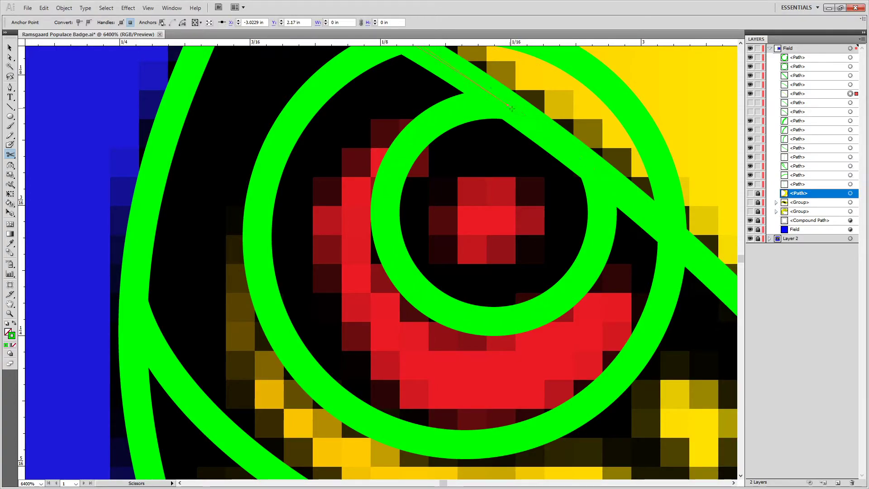
key(Delete)
key(a)
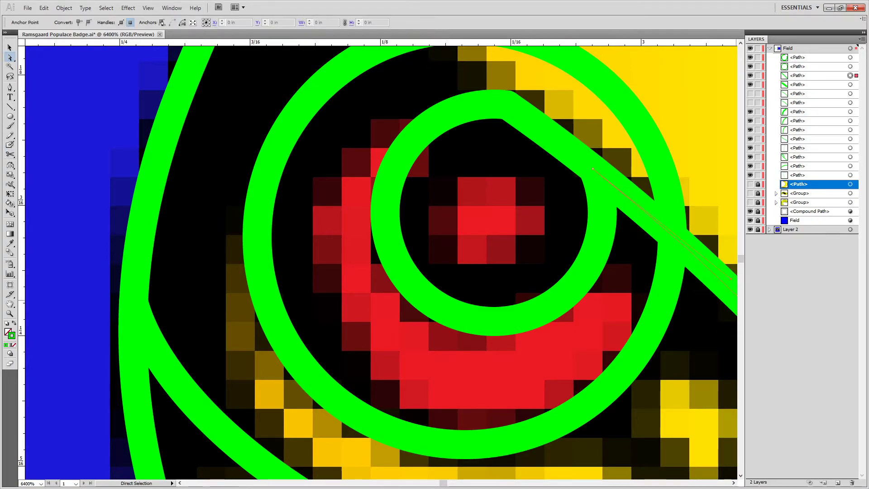
click(624, 196)
key(Delete)
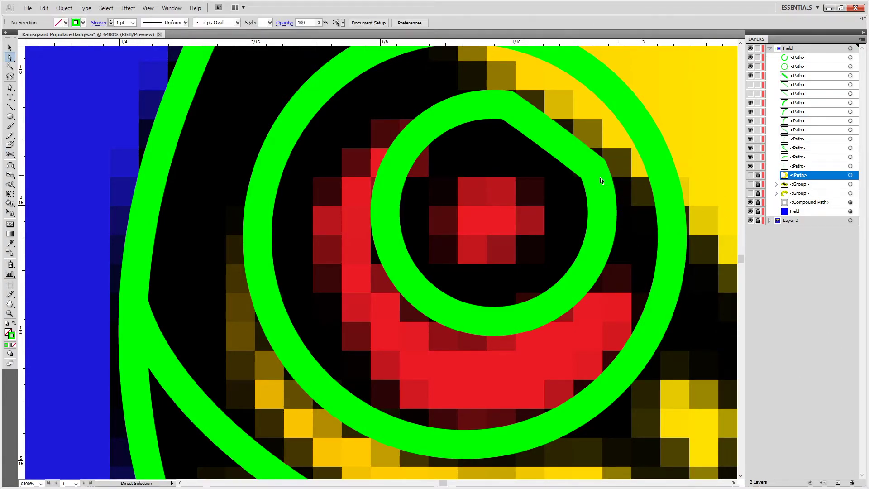
Join the trimmed eyelid segment to both ends of the open inner circle to form one closed path.
click(596, 170)
mouse_move(594, 171)
mouse_down()
mouse_move(606, 176)
mouse_move(595, 172)
mouse_up()
mouse_move(508, 106)
mouse_down()
mouse_move(503, 89)
mouse_move(506, 107)
mouse_up()
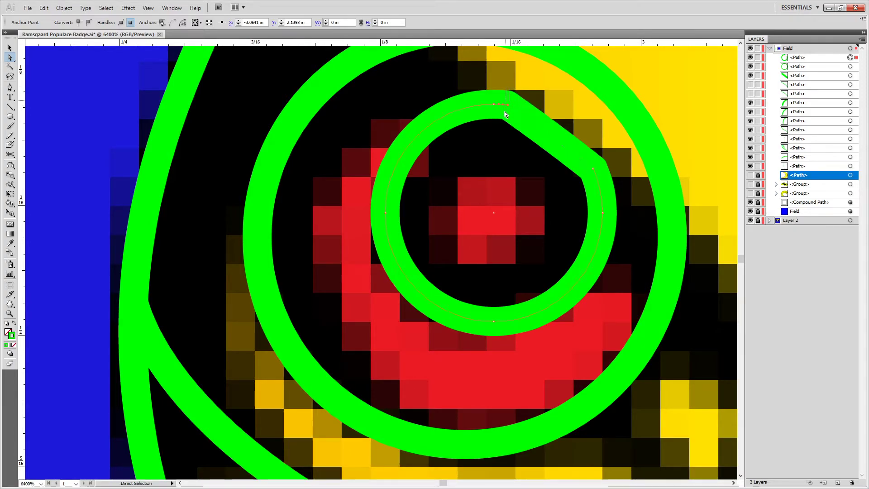
key(v)
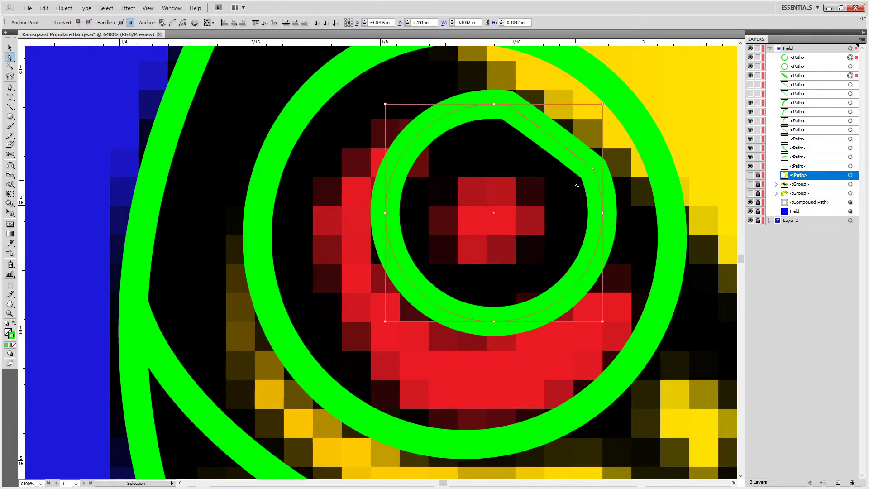
key(ctrl+z)
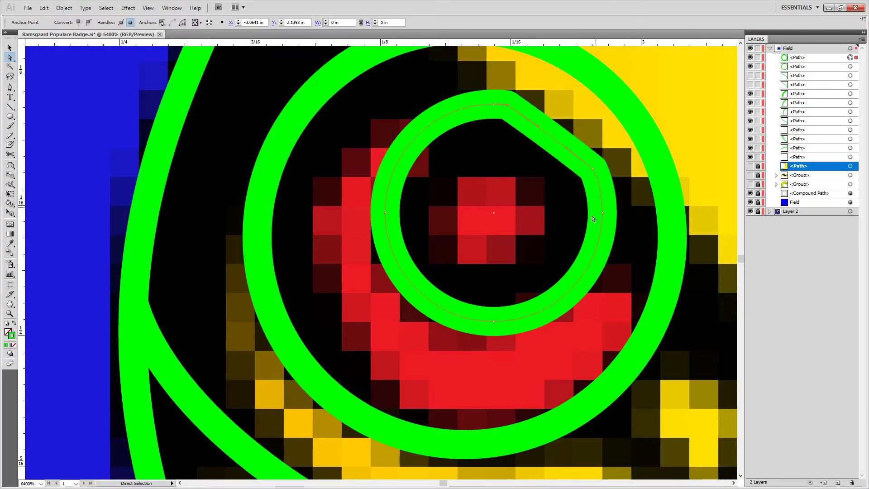
key(v)
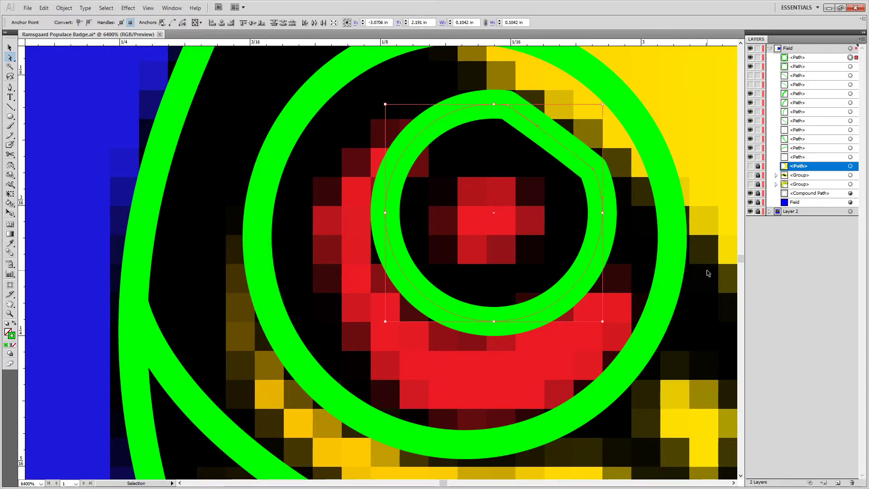
key(a)
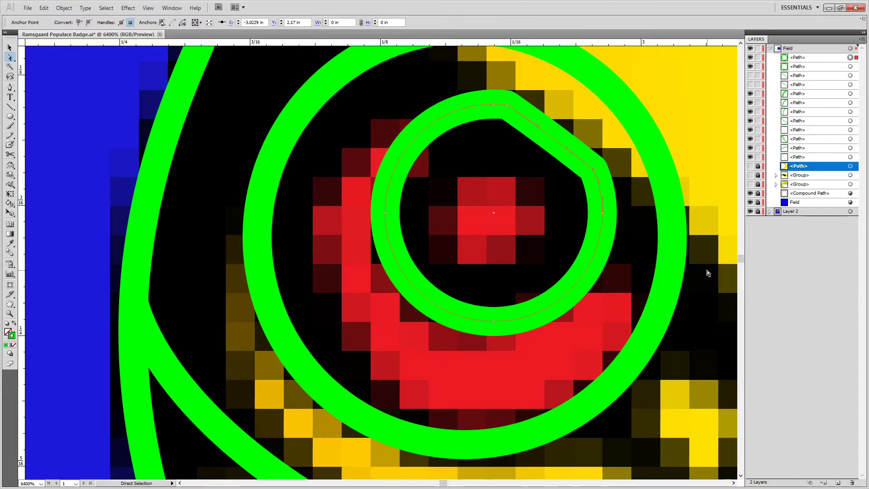
Show one hidden eyelid path and rotate the outer eye circle slightly clockwise to move its anchor points off the eyelid crossing.
click(749, 75)
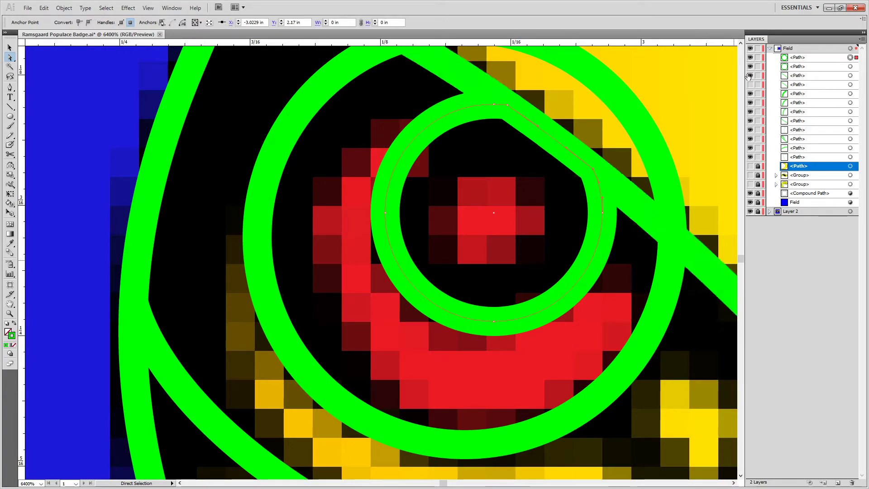
click(671, 202)
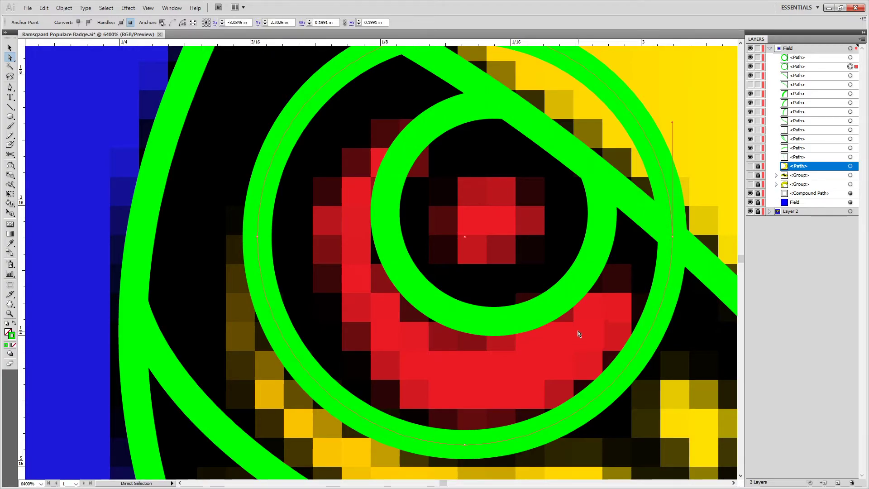
key(alt)
scroll(683, 237, up, 2)
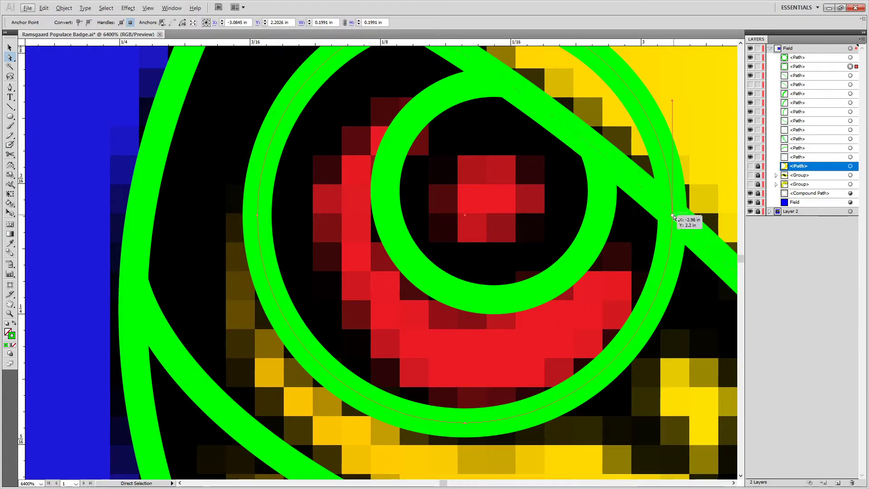
drag(479, 112, 567, 287)
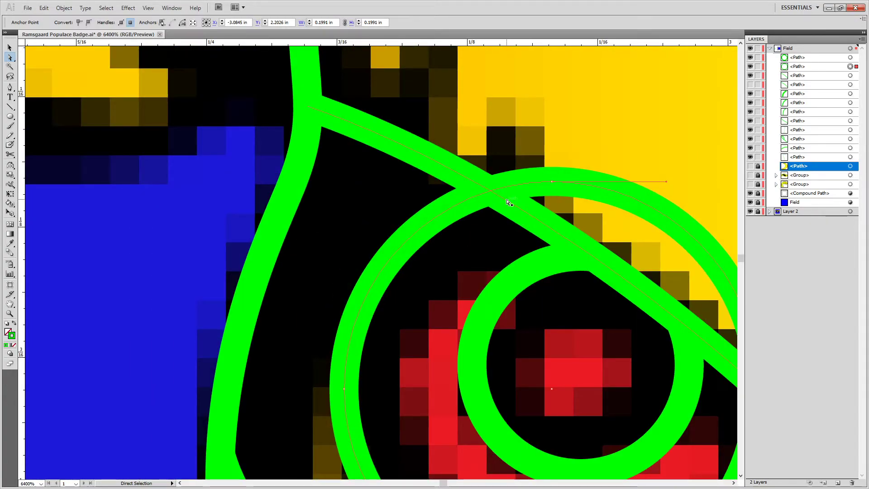
drag(533, 215, 381, 151)
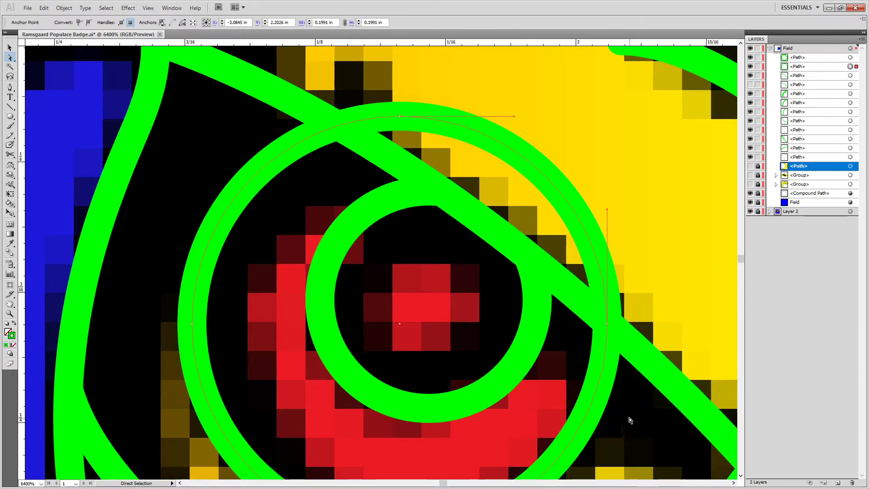
key(v)
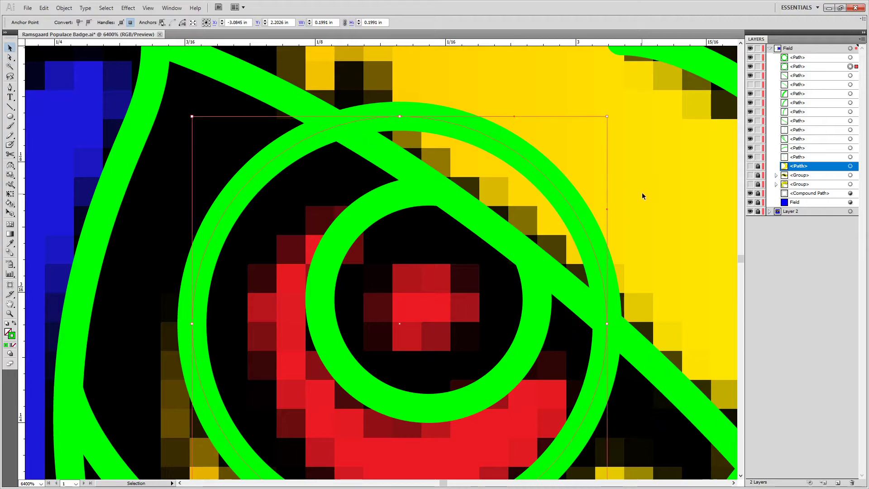
click(642, 194)
click(583, 224)
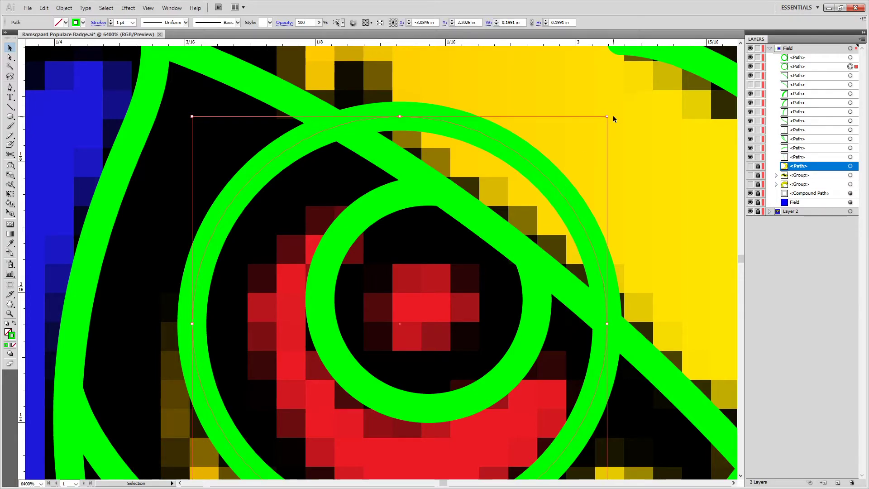
drag(606, 113, 620, 149)
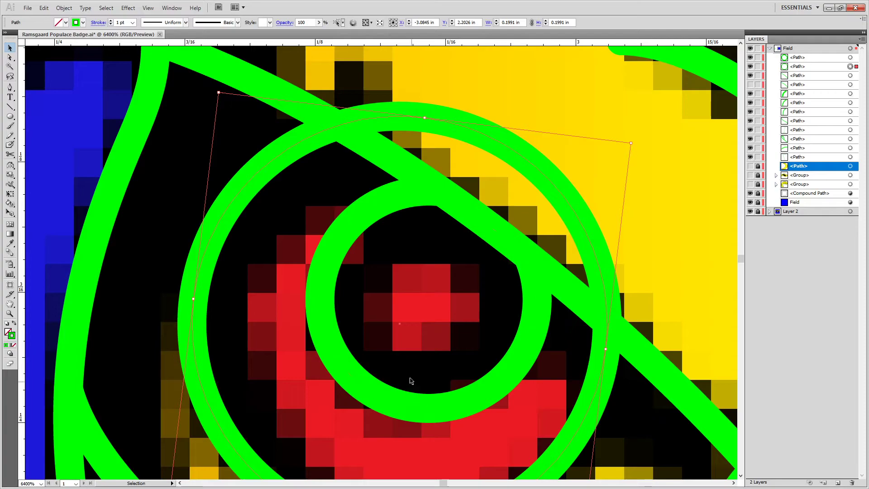
click(291, 246)
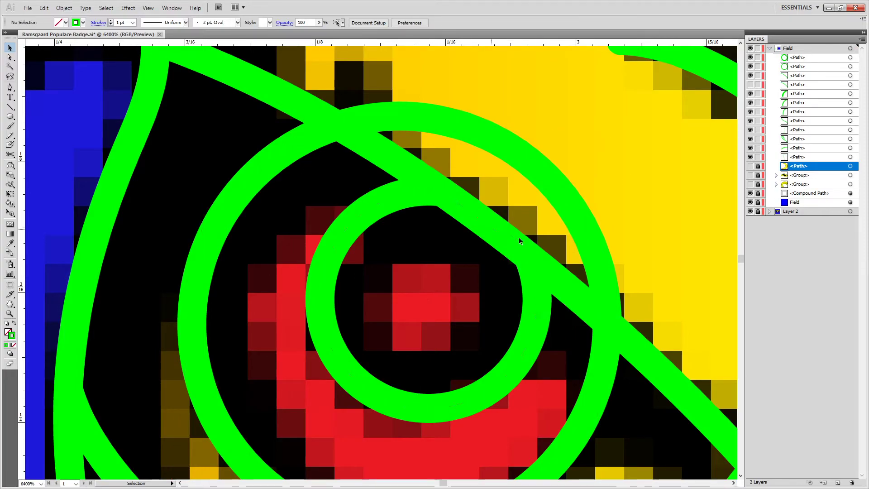
Cut the outer eye circle at both crossings with the upper eyelid and delete the arc above the eyelid.
click(600, 373)
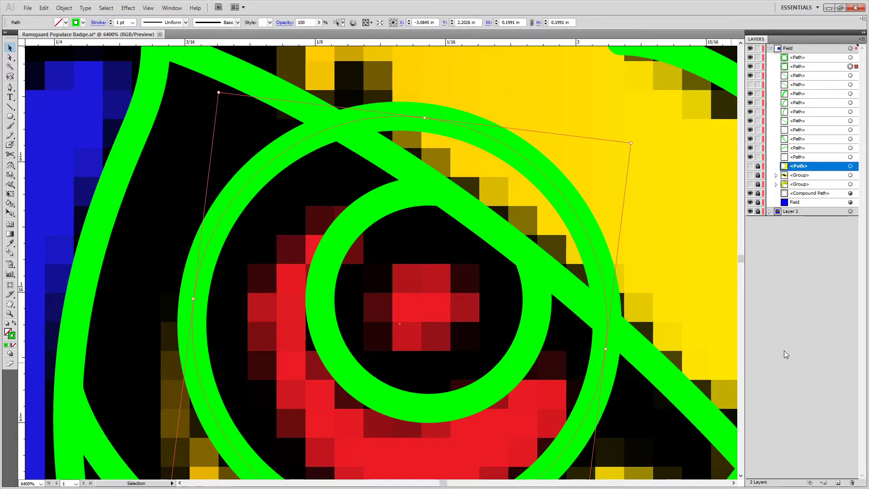
key(c)
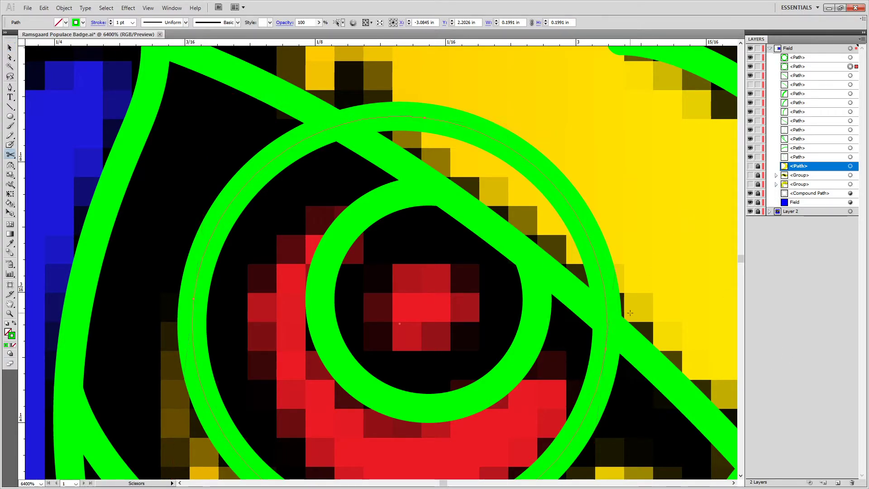
click(607, 323)
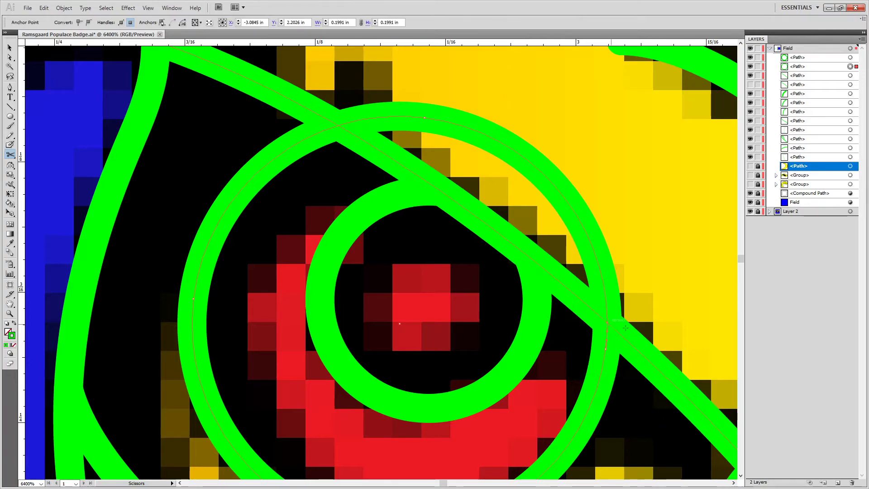
click(337, 125)
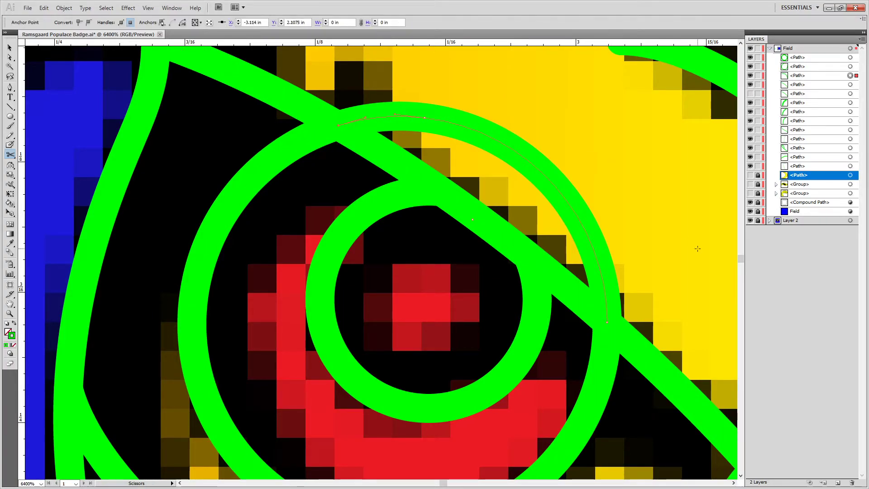
key(Delete)
Cut the upper eyelid path at both crossings with the outer eye circle and delete the pieces outside the circle.
key(a)
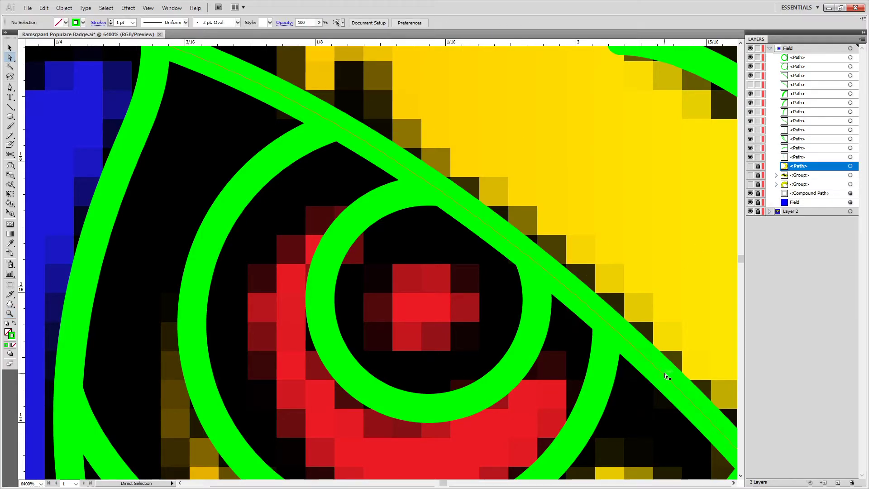
click(487, 156)
key(c)
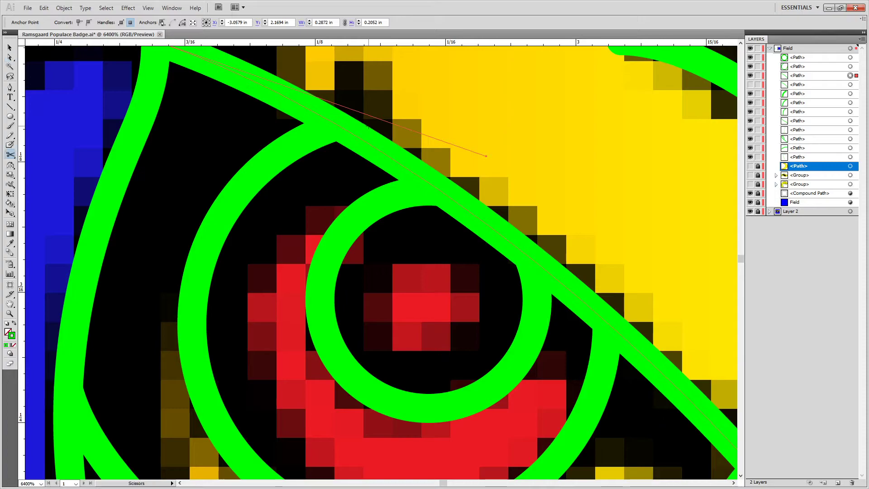
click(335, 122)
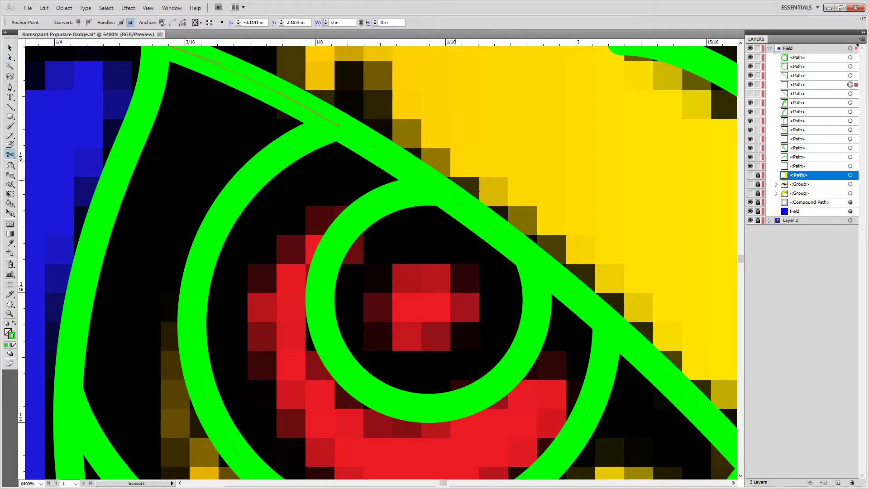
key(Delete)
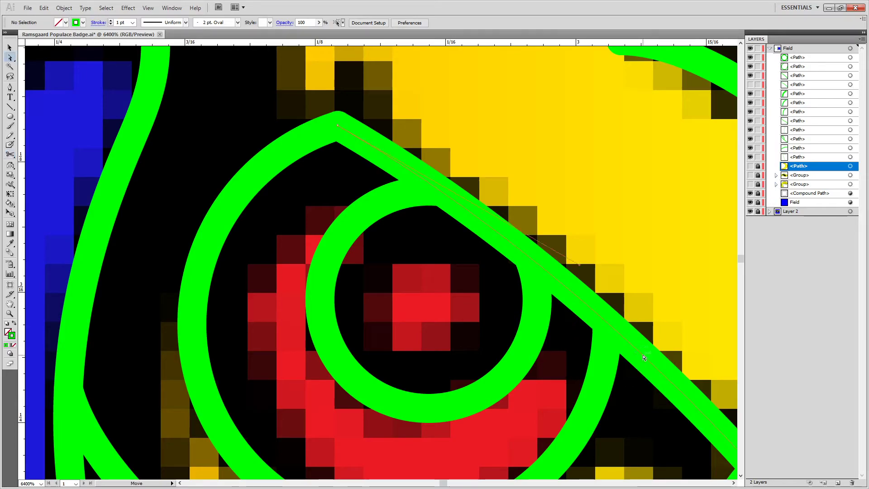
ctrl+click(612, 346)
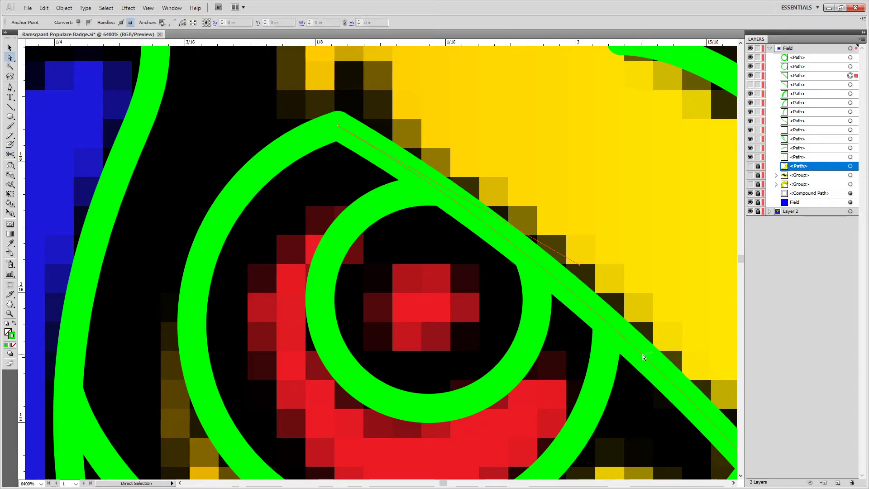
click(607, 324)
key(a)
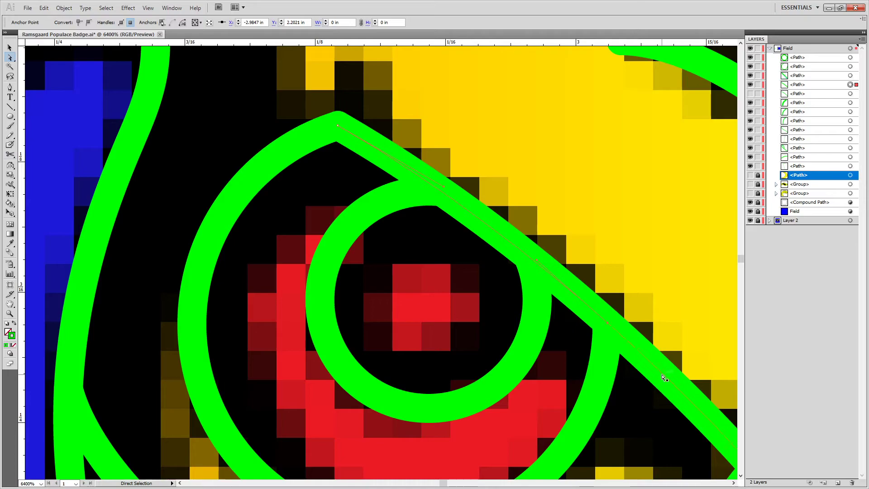
click(662, 375)
key(Delete)
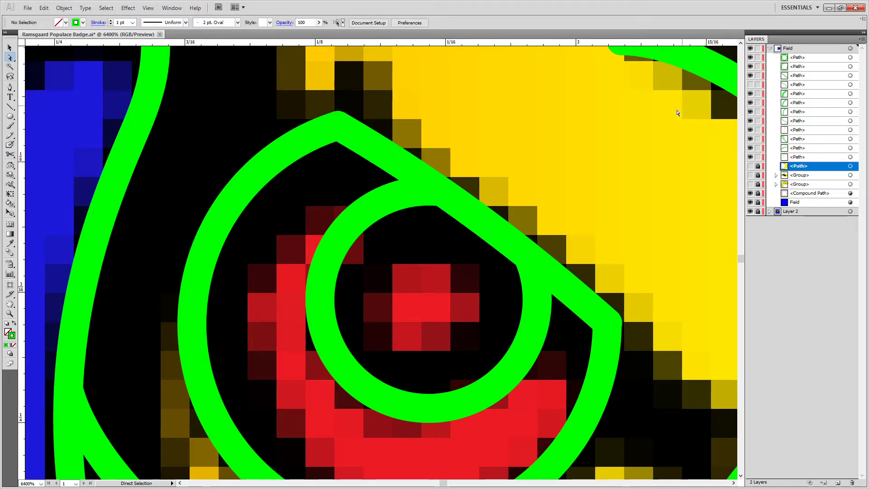
Join the trimmed eyelid segment to both ends of the open outer eye circle to form one closed path.
click(607, 323)
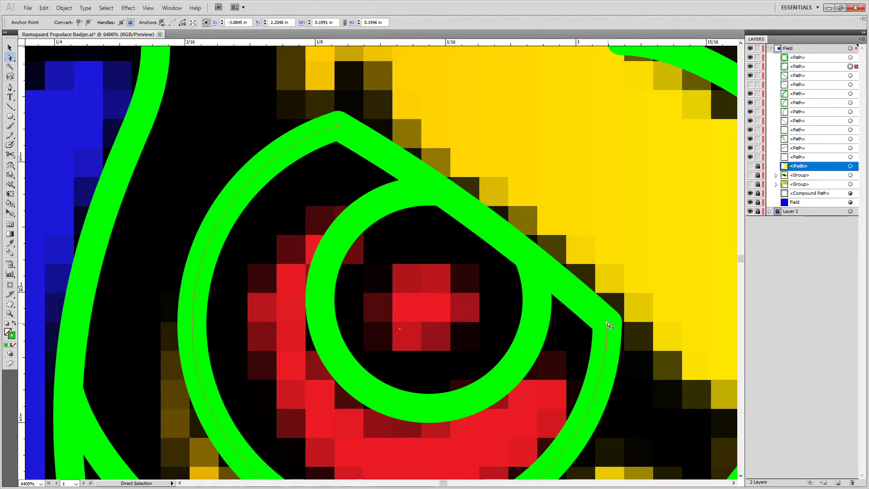
mouse_move(607, 324)
mouse_down()
mouse_move(617, 326)
mouse_move(600, 317)
mouse_move(608, 325)
mouse_up()
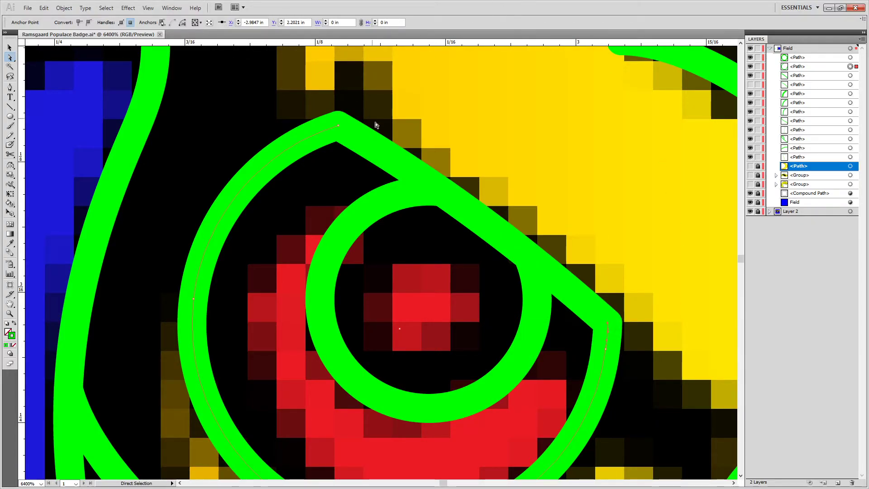
mouse_move(338, 125)
mouse_down()
mouse_move(317, 178)
mouse_move(340, 59)
mouse_move(338, 127)
mouse_up()
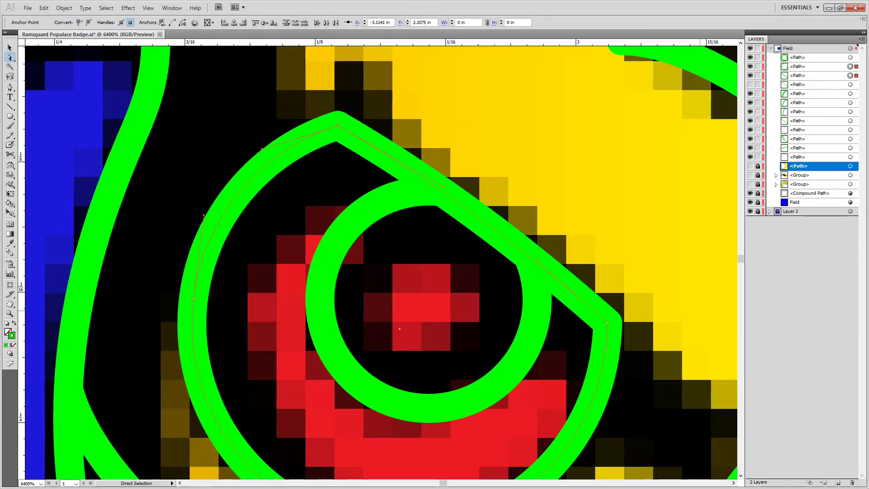
key(Delete)
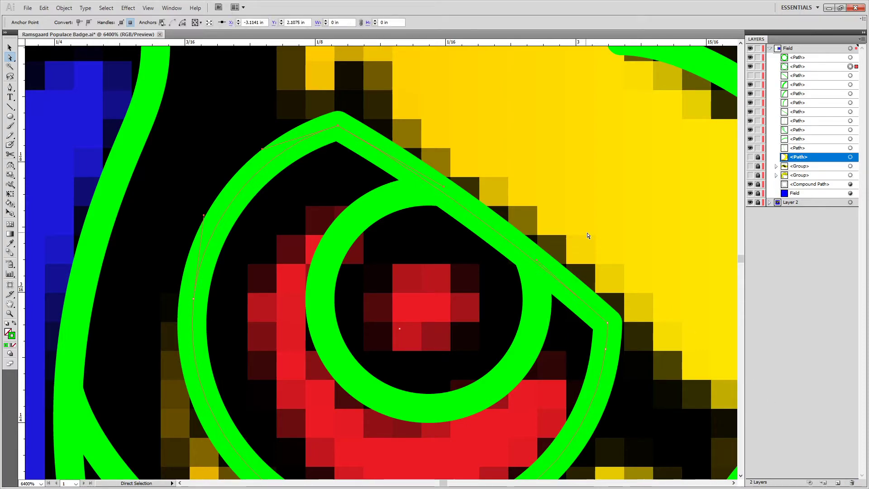
click(659, 316)
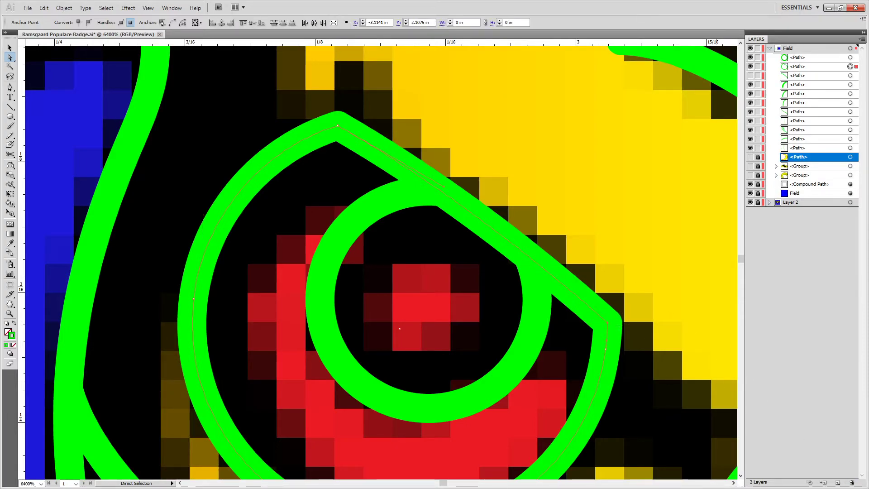
click(607, 326)
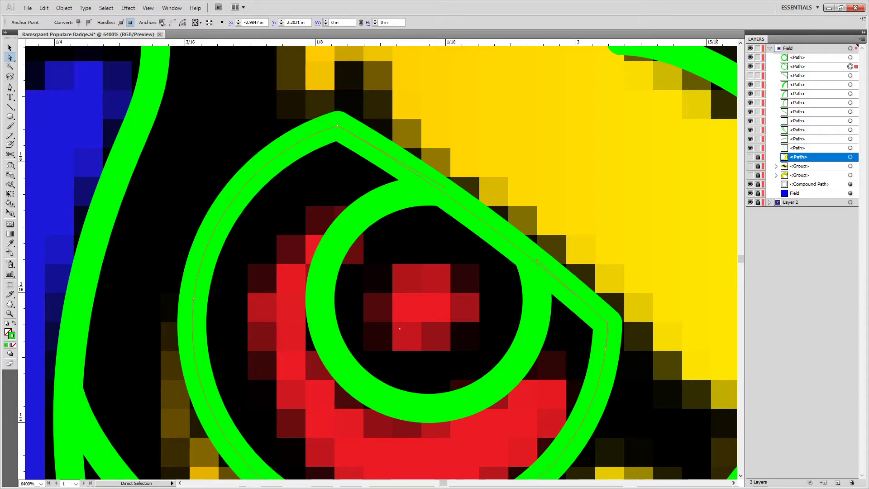
Show the remaining hidden eyelid path and select the inner and outer closed eye paths.
click(750, 76)
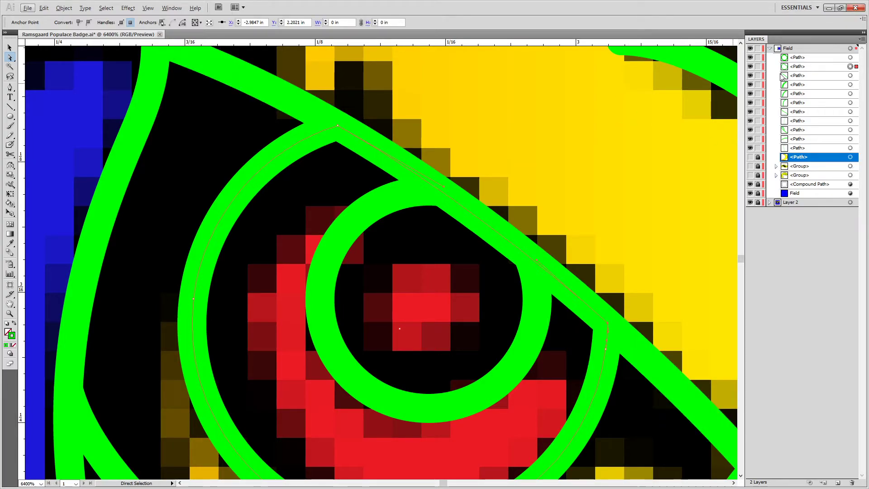
shift+click(850, 57)
shift+click(850, 66)
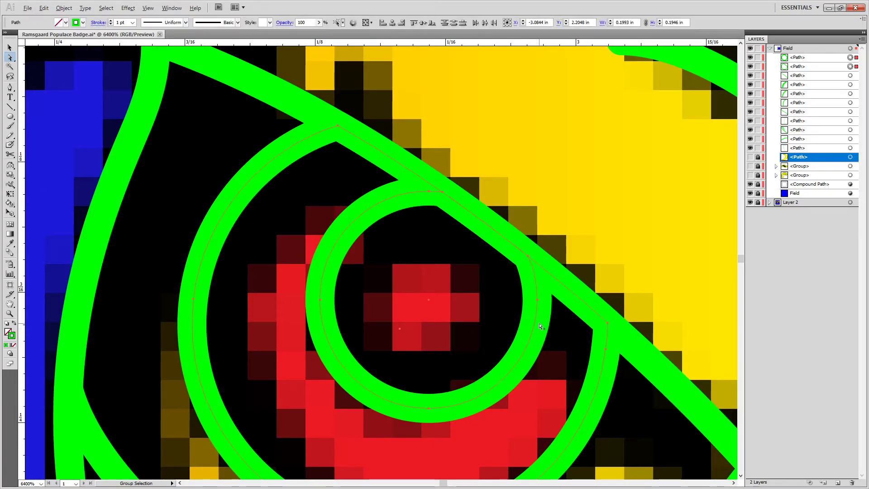
Select all the green head paths and set their stroke color to black.
scroll(539, 326, down, 7)
scroll(608, 268, down, 3)
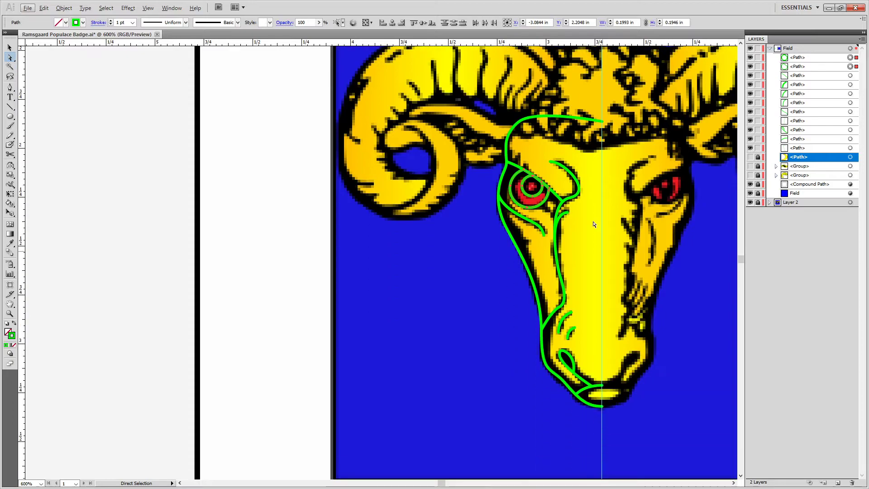
drag(471, 84, 675, 311)
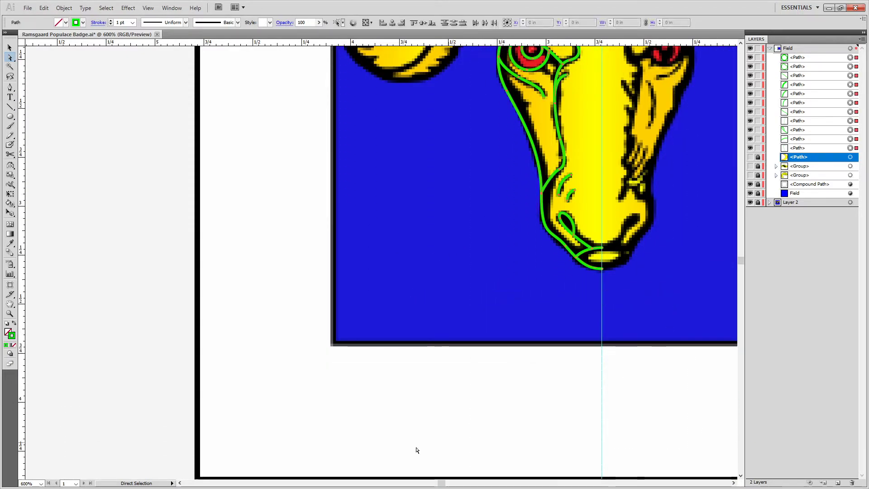
double_click(13, 336)
drag(358, 276, 319, 307)
click(528, 194)
click(679, 213)
Fill the nostril path with black.
scroll(599, 136, up, 5)
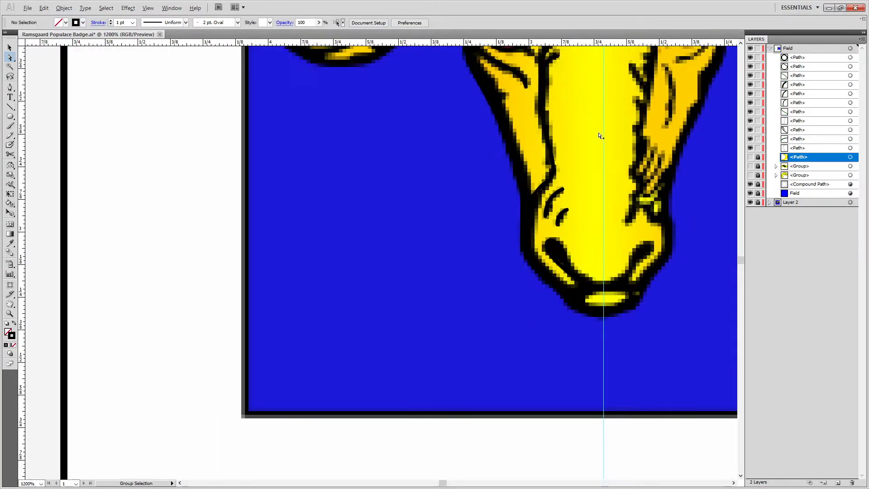
scroll(601, 136, down, 5)
scroll(578, 312, up, 2)
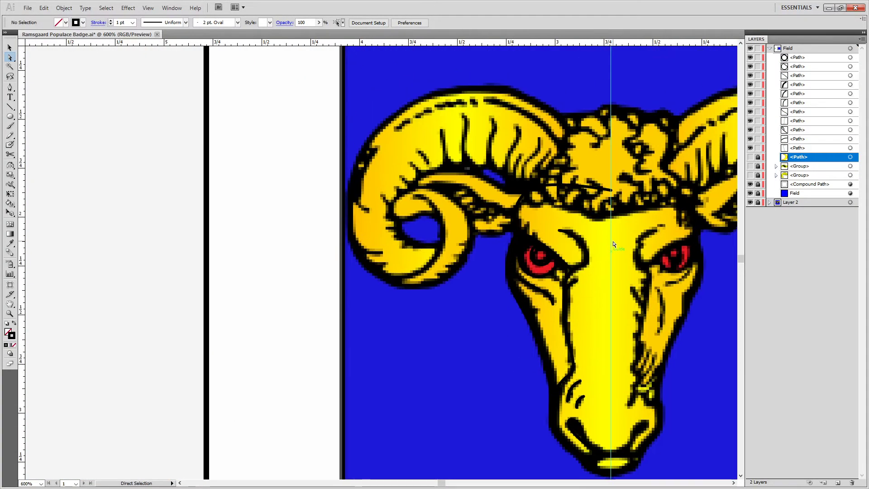
click(575, 442)
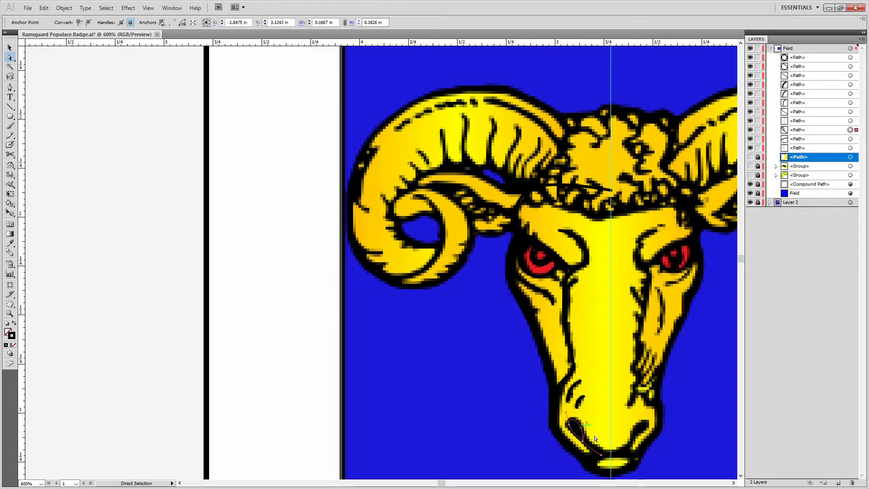
scroll(586, 439, up, 1)
scroll(585, 439, up, 2)
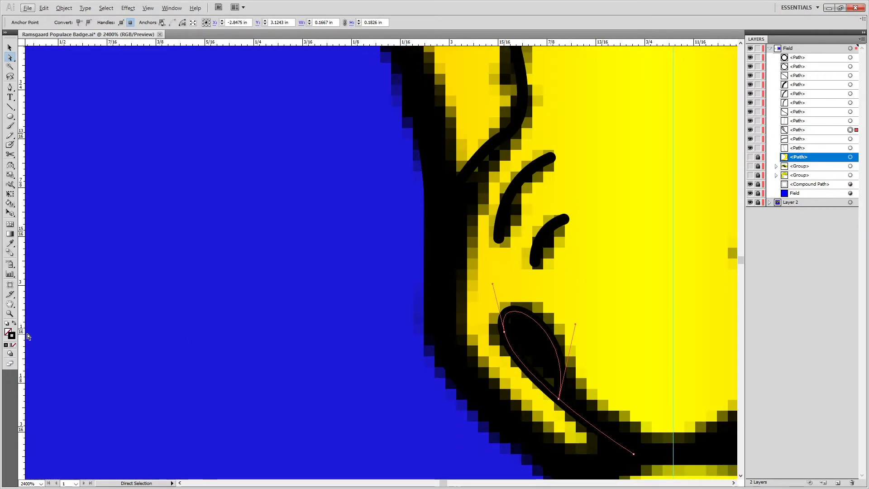
double_click(11, 335)
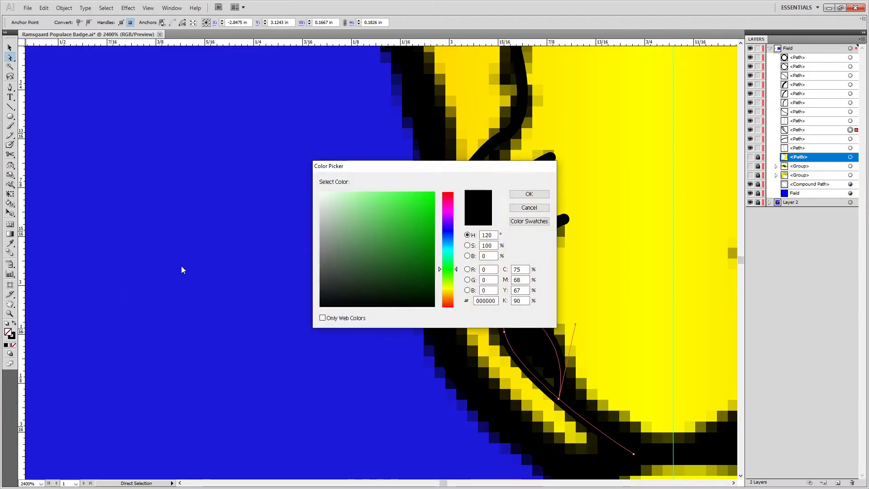
drag(315, 278, 315, 309)
click(527, 195)
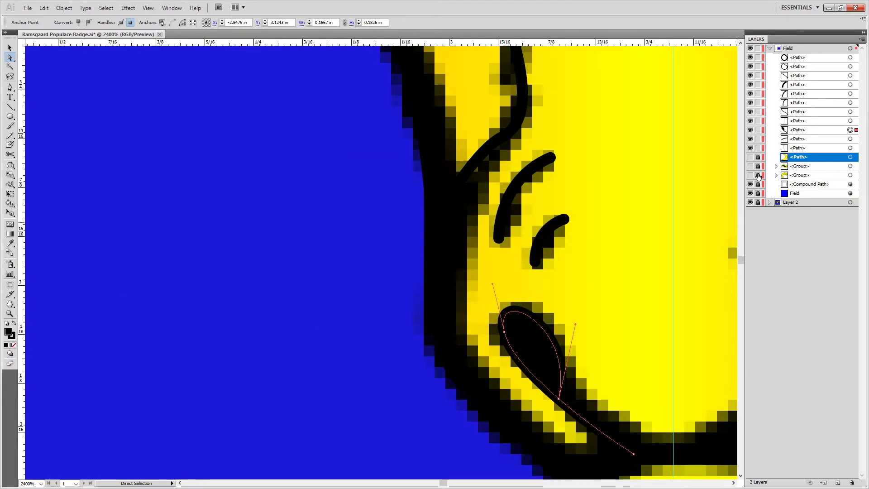
Hide the reference image in Layer 2 and the blue Field shape.
click(749, 202)
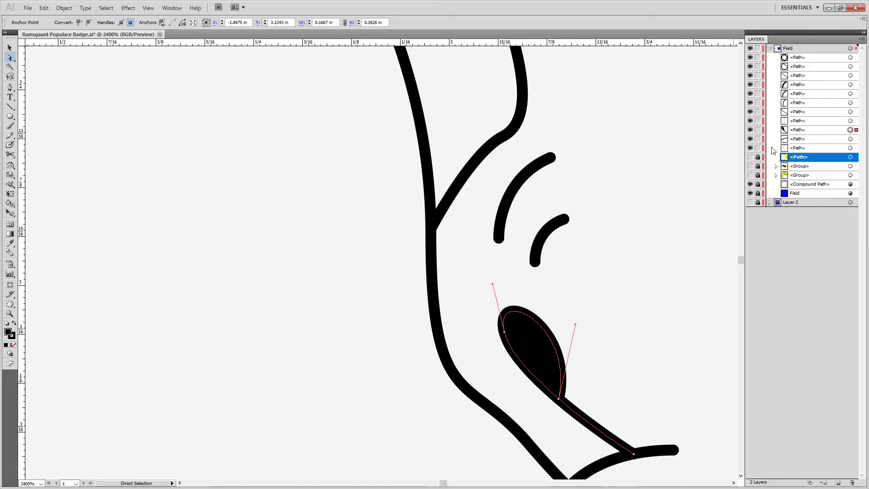
scroll(586, 267, down, 1)
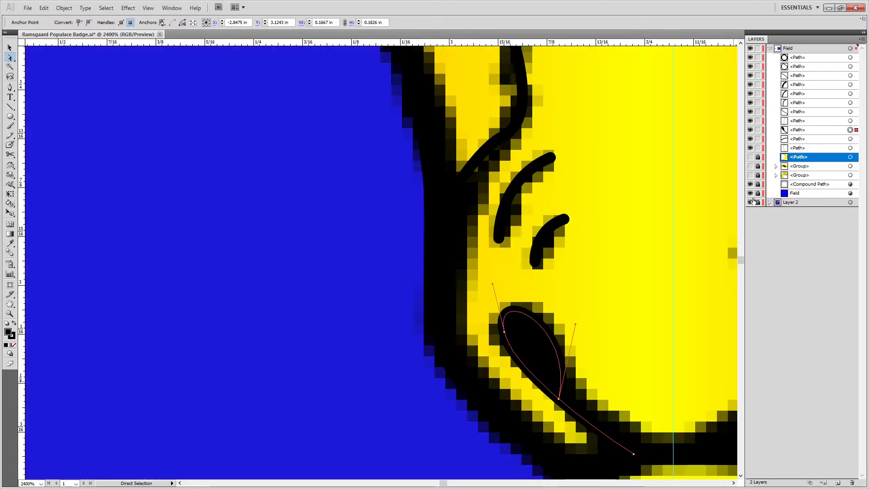
scroll(591, 258, up, 10)
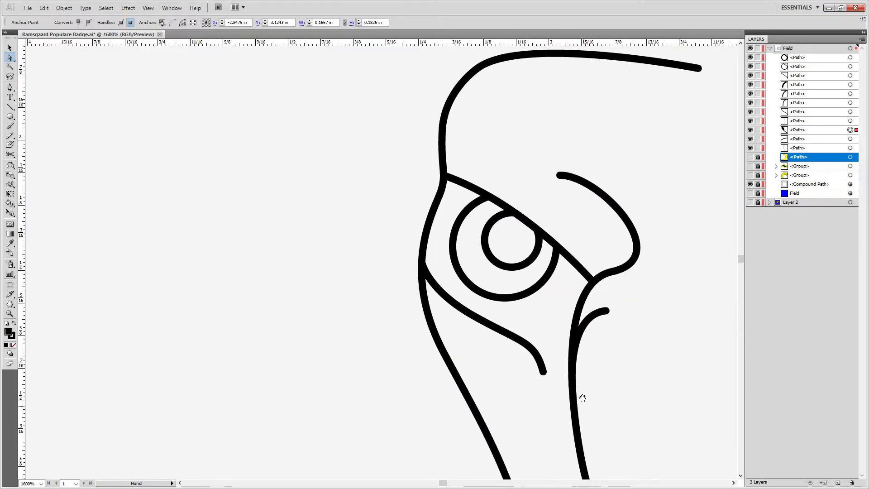
Fill both closed eye shapes with pure red, RGB 255, 0, 0, and deselect them.
click(530, 318)
shift+click(548, 338)
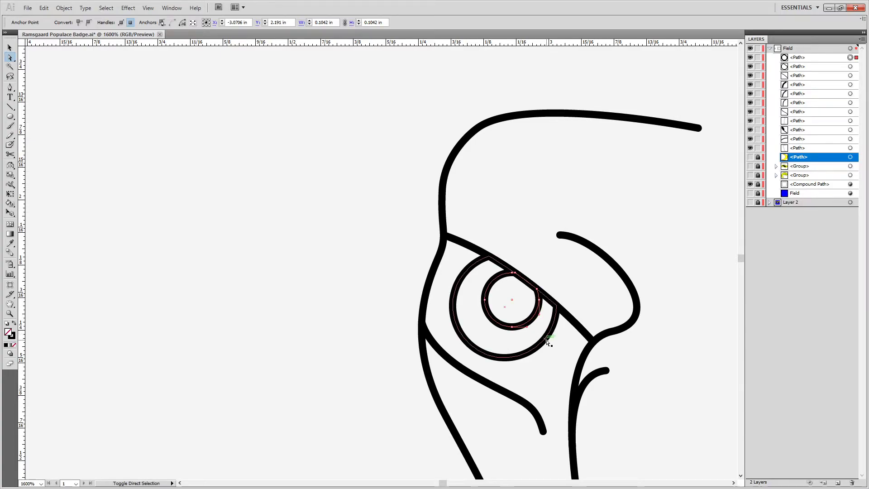
double_click(12, 334)
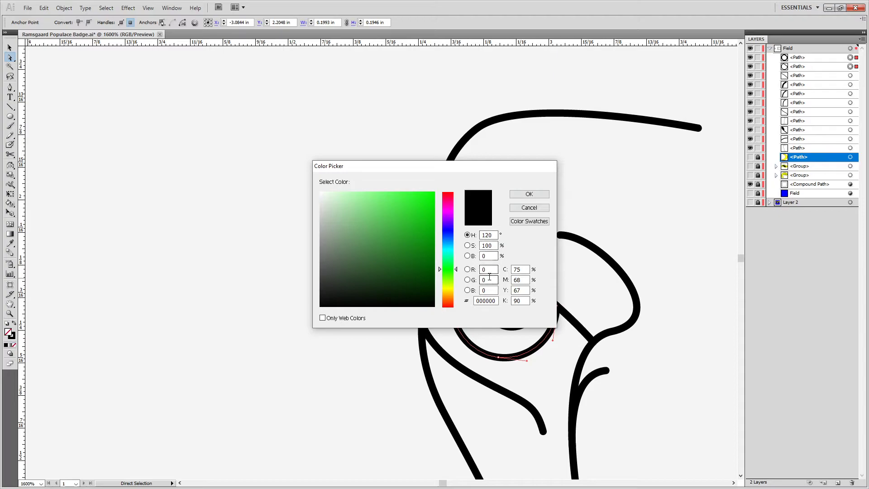
text(255)
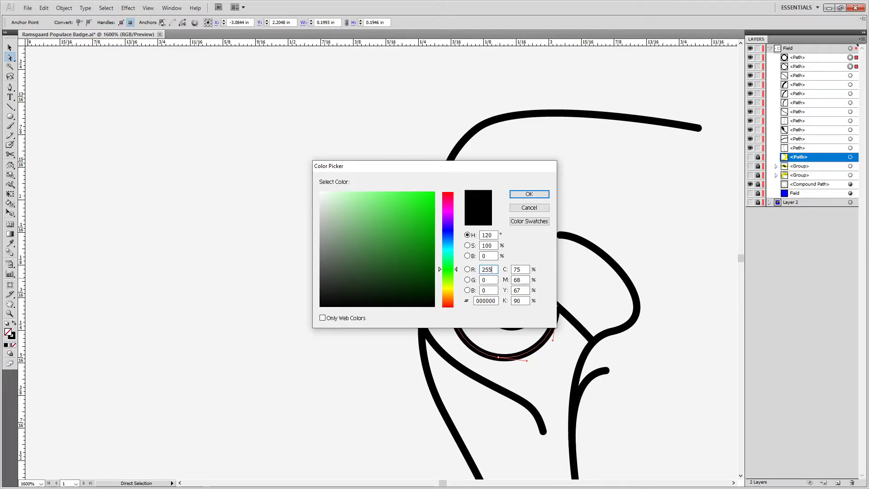
key(Return)
scroll(628, 262, down, 5)
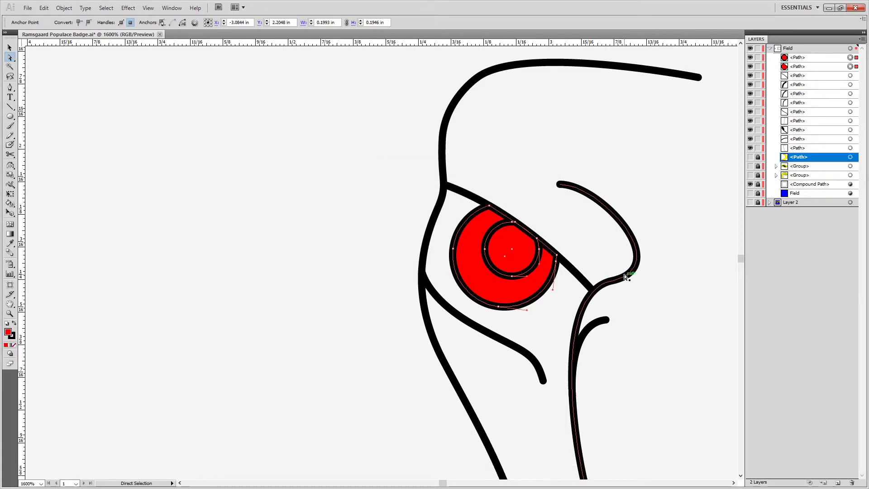
click(401, 292)
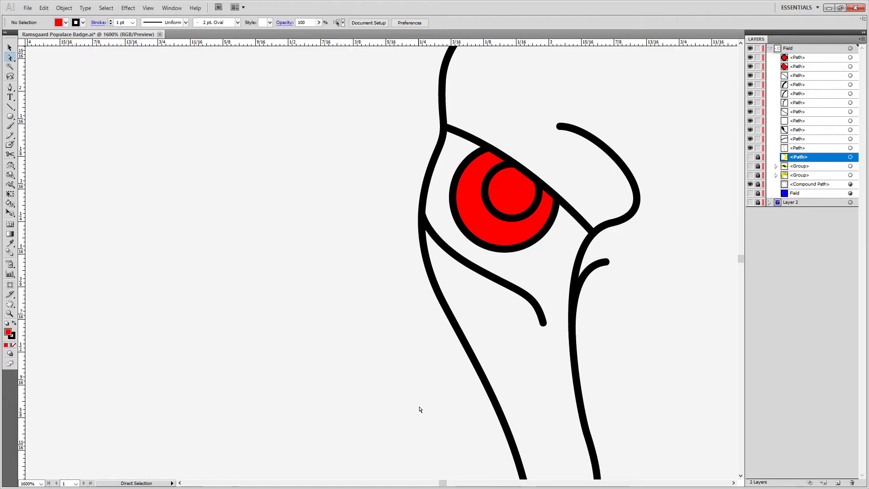
Fill the head outline path with yellow, RGB 255, 255, 0, and deselect it.
click(483, 380)
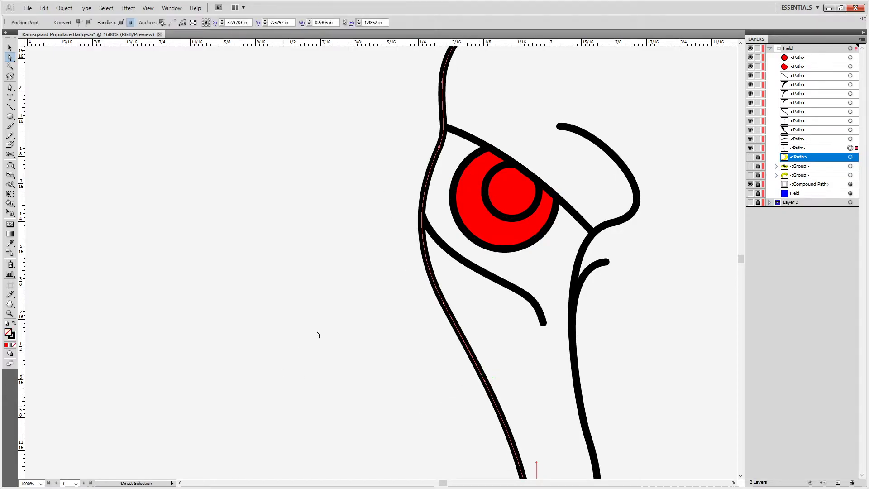
key(ctrl+minus)
key(ctrl+minus)
key(ctrl+minus)
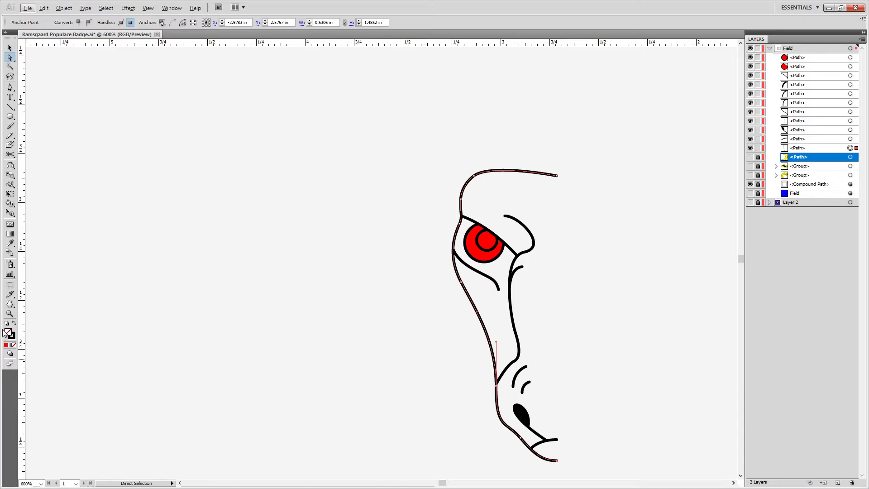
double_click(8, 333)
drag(369, 194, 308, 186)
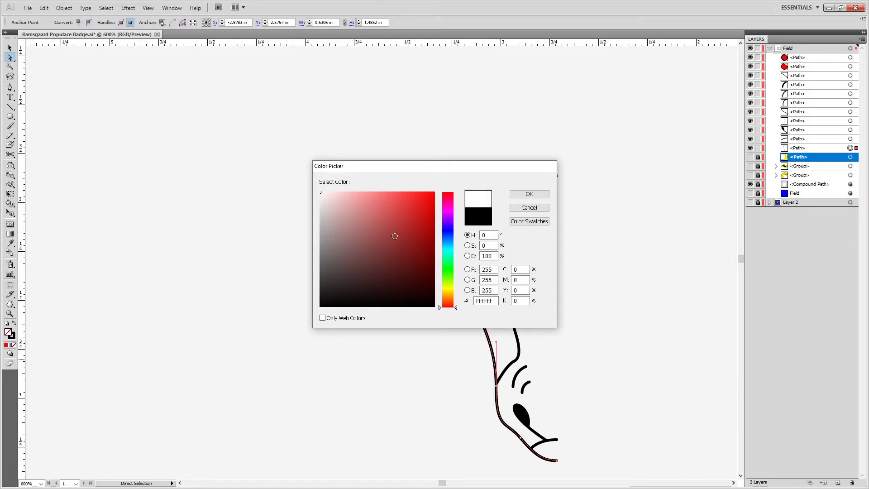
key(shift+Tab)
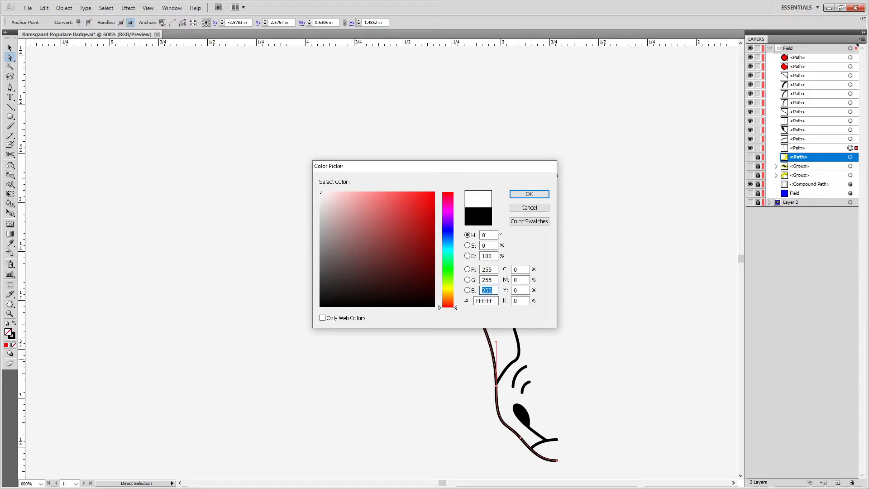
text(0)
key(Return)
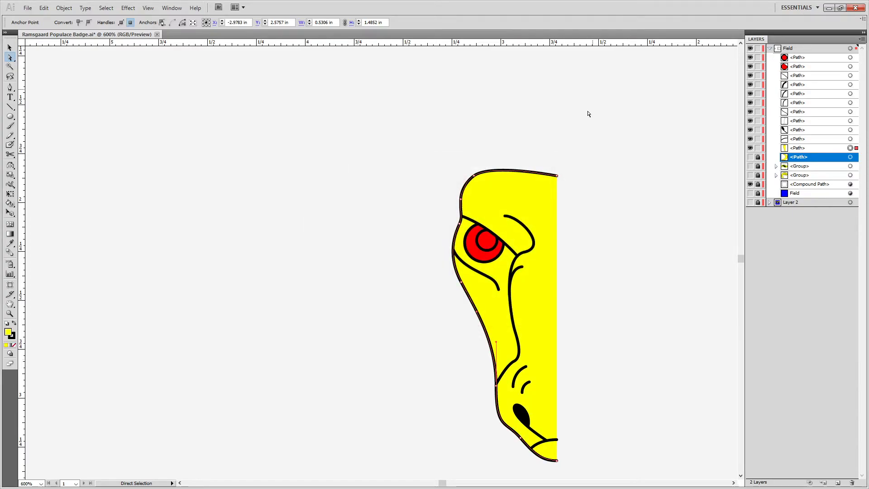
click(686, 256)
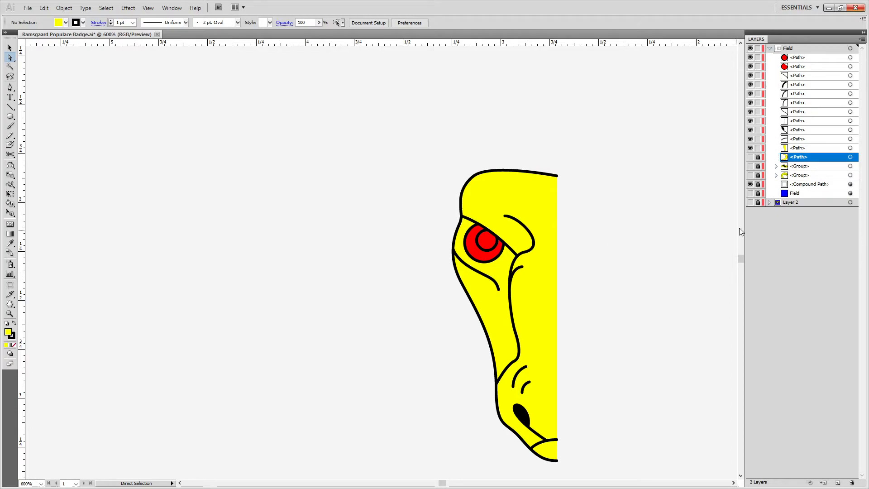
Group the two eye circles with the brow line, and group all the head paths together.
click(849, 57)
shift+click(850, 66)
shift+click(850, 75)
key(ctrl+g)
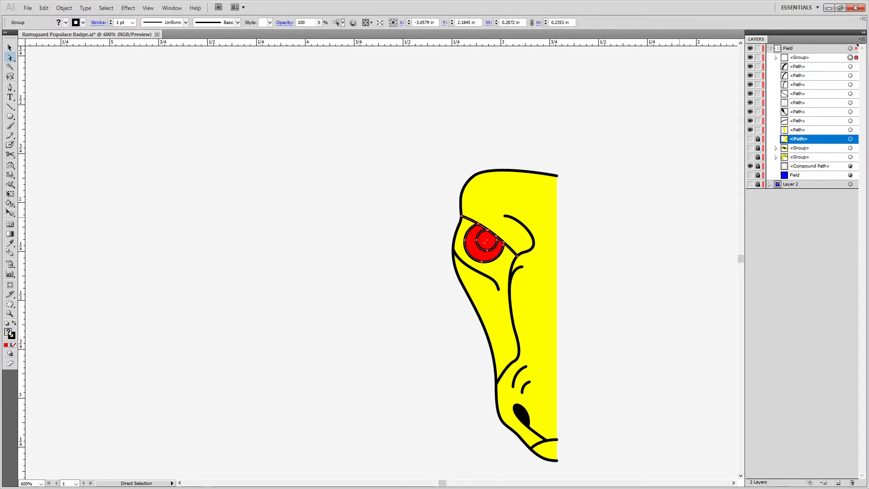
click(749, 57)
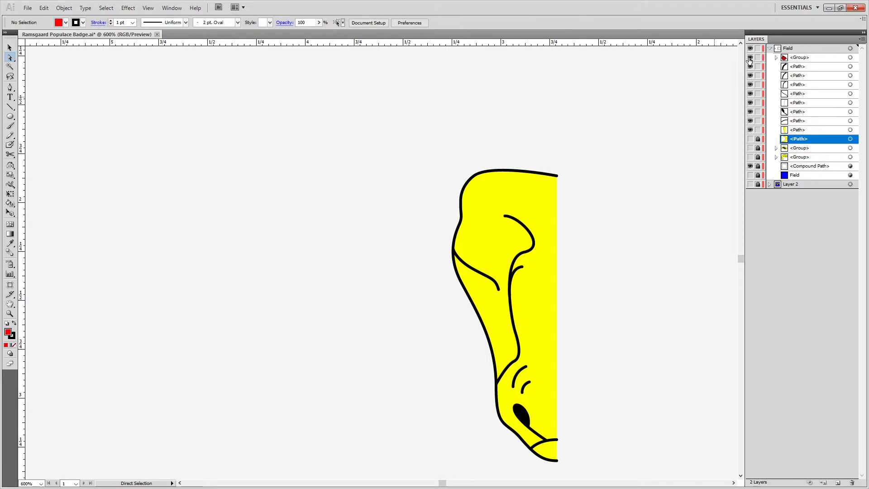
click(749, 57)
drag(376, 130, 691, 387)
key(ctrl+g)
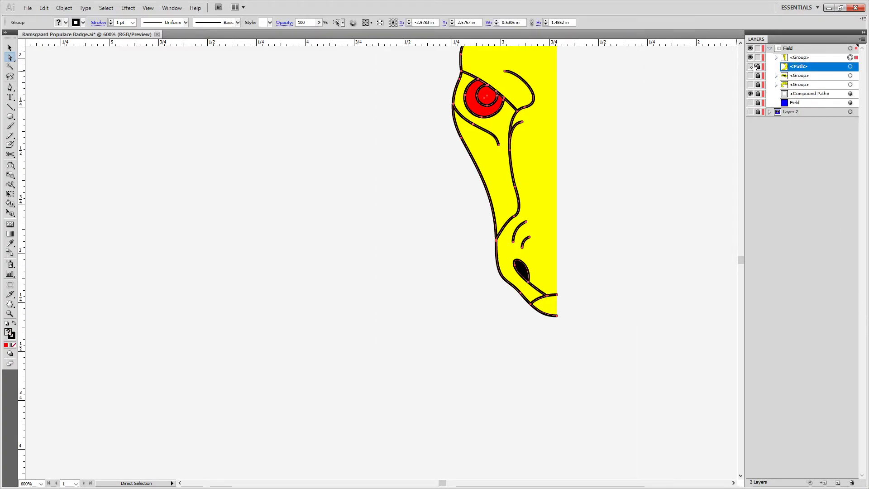
Show and unlock the separate yellow path and the horn and ear groups, and show the reference image in Layer 2.
drag(750, 75, 752, 83)
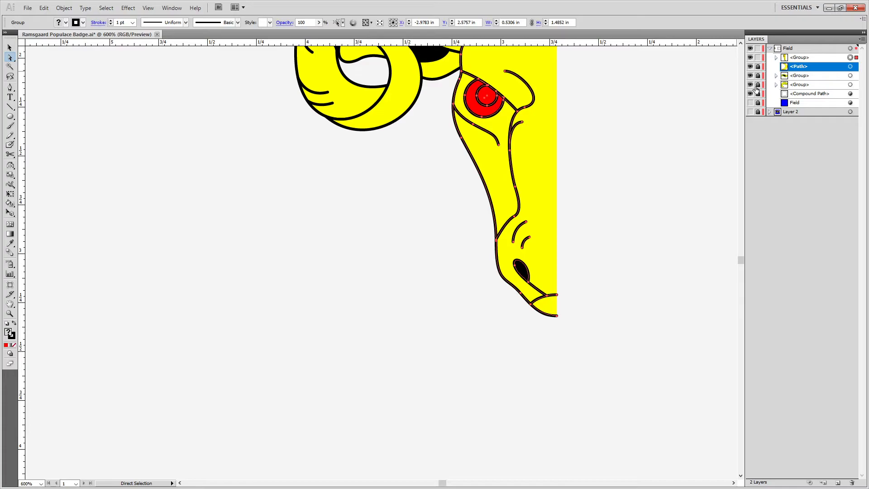
drag(757, 86, 760, 60)
scroll(558, 244, up, 5)
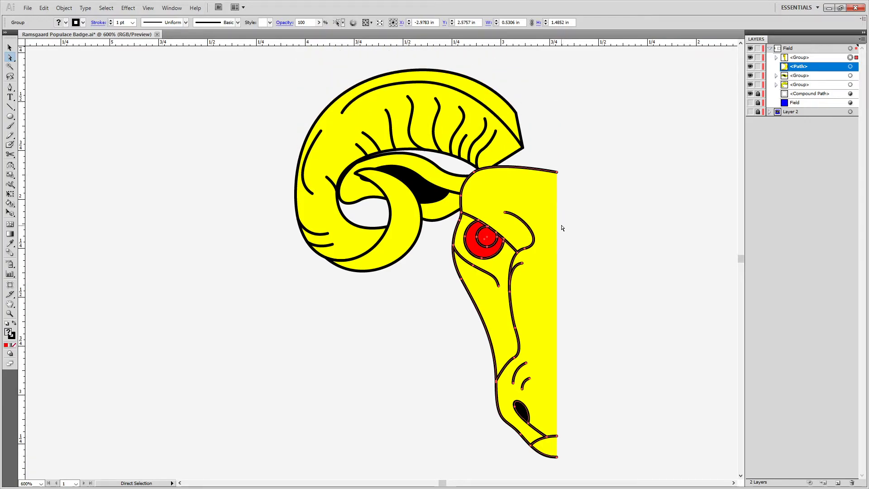
alt+scroll(611, 173, down, 1)
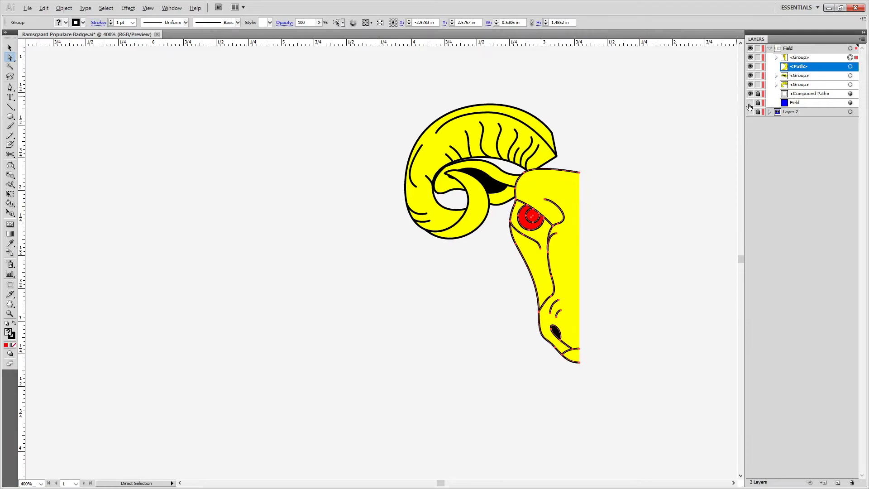
click(750, 113)
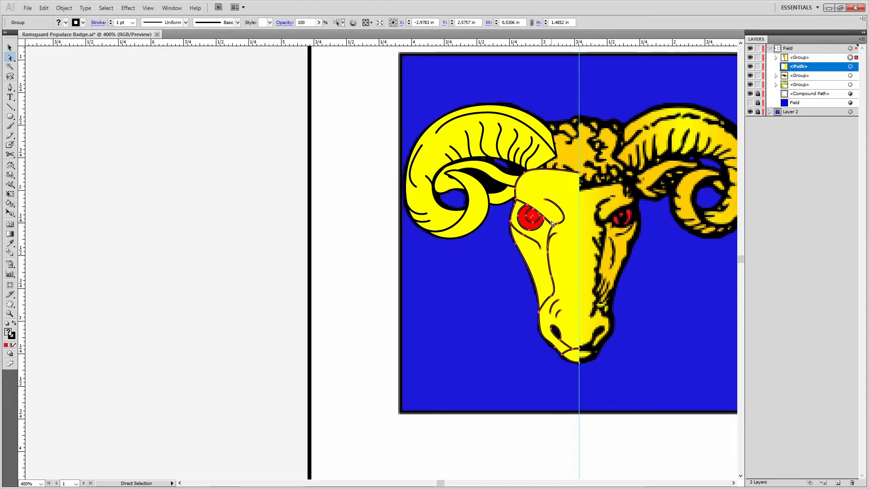
drag(560, 119, 486, 135)
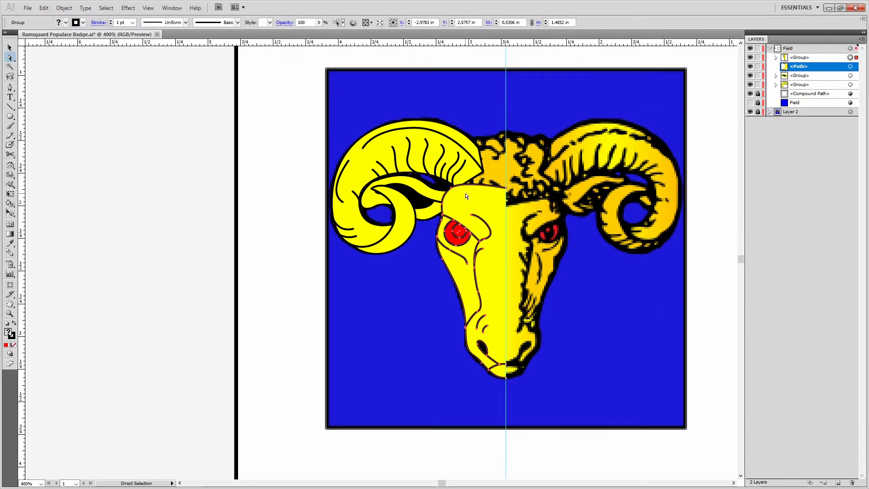
Select the complete left half of the ram's head with its horn and ear, and place a duplicate over the right side.
key(v)
click(291, 115)
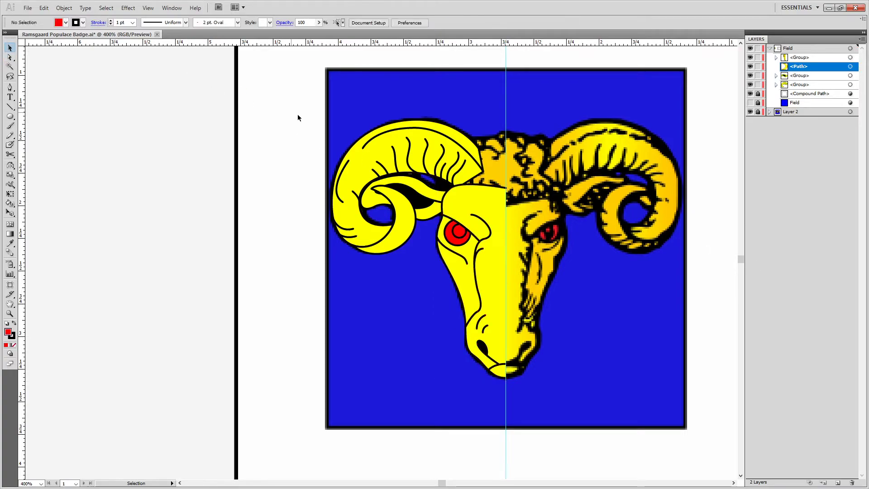
drag(280, 95, 610, 437)
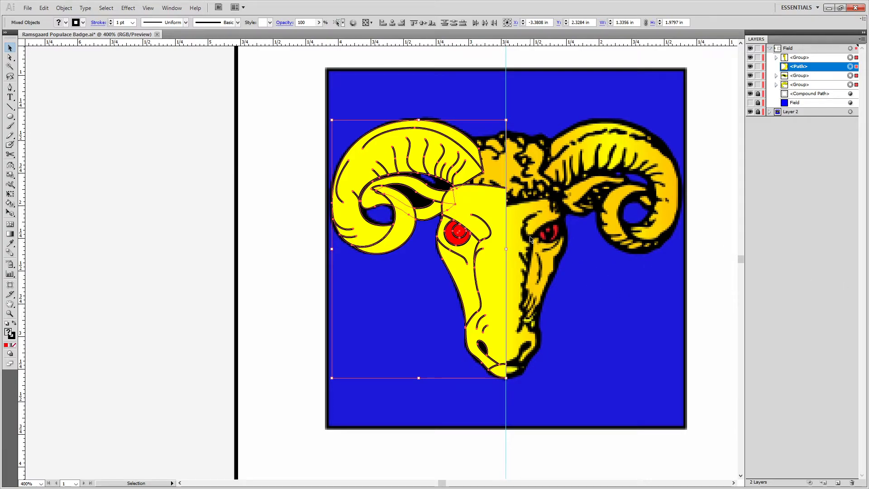
drag(485, 221, 698, 255)
Reflect the duplicated half across the vertical axis.
key(alt+o)
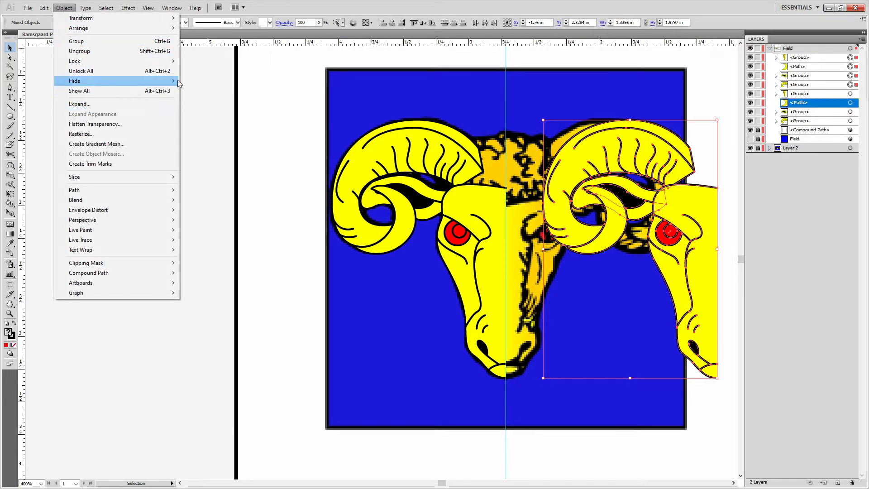
mouse_move(179, 60)
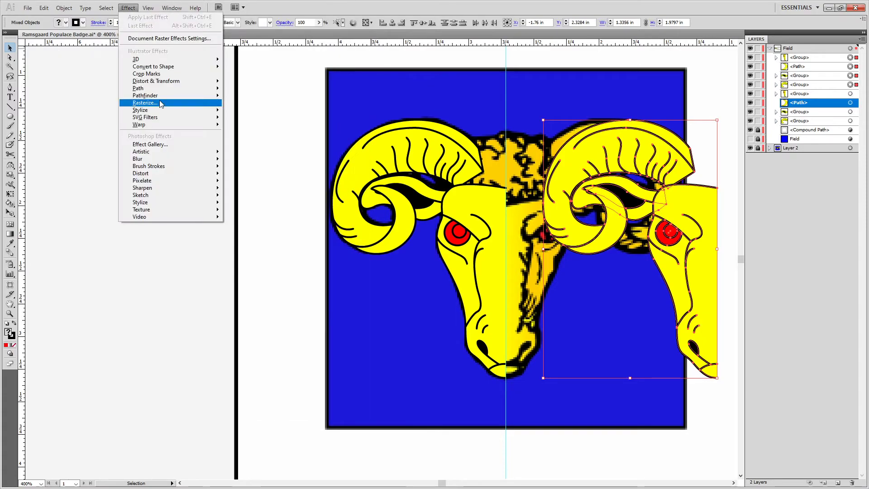
mouse_move(104, 10)
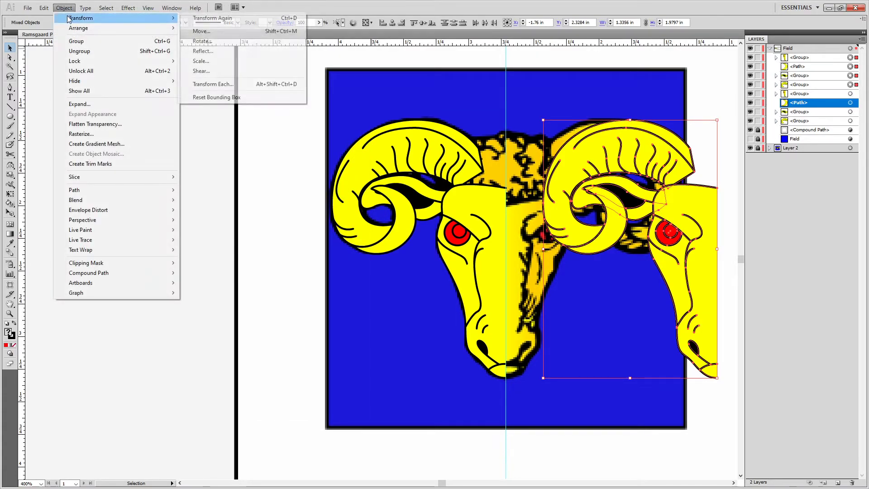
mouse_move(69, 11)
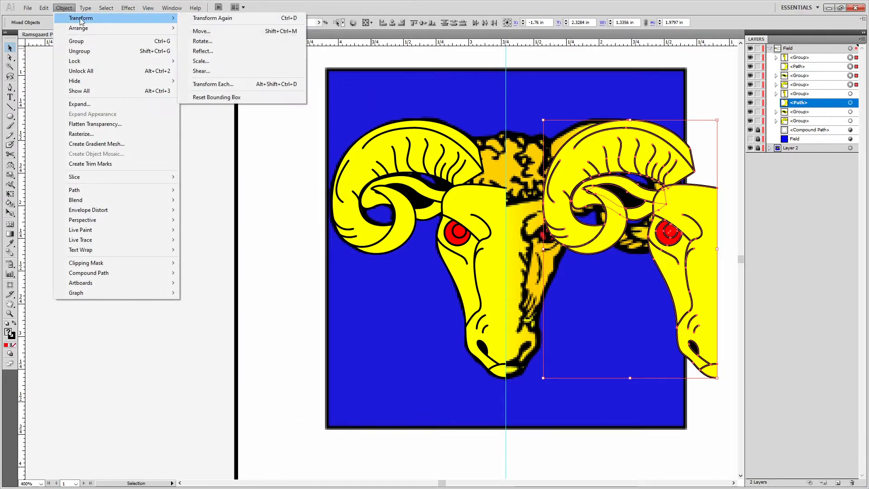
click(205, 52)
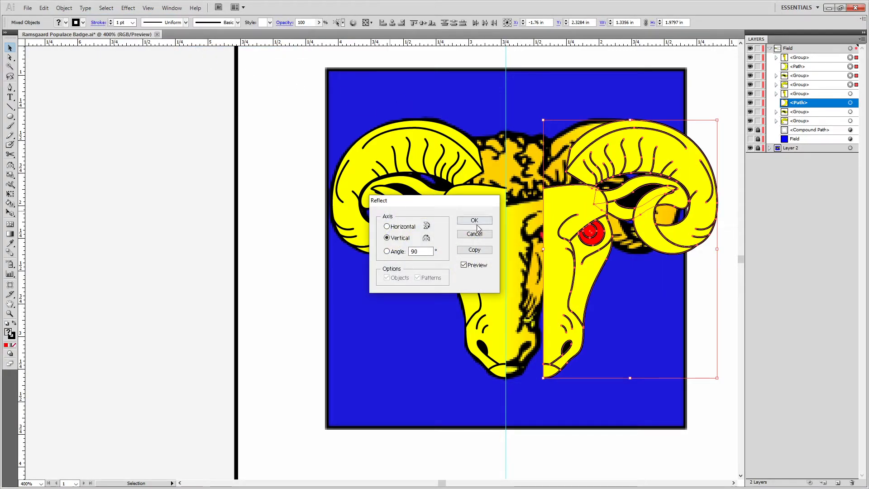
click(474, 249)
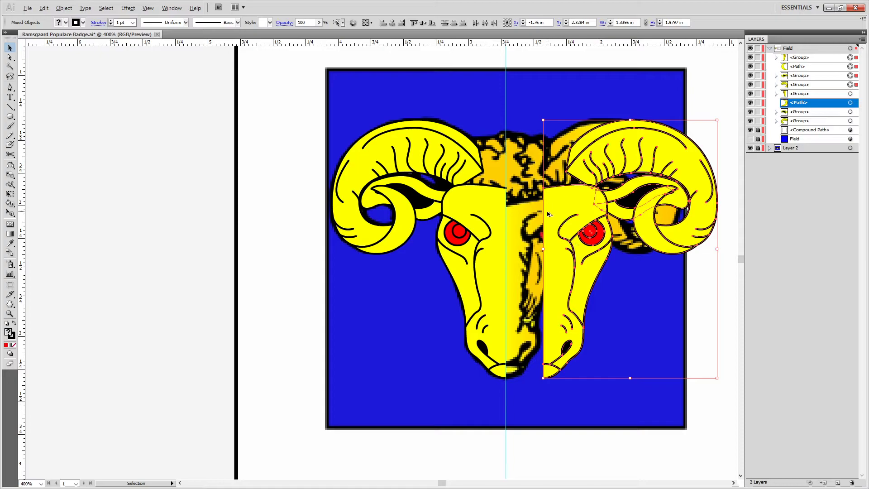
Move the mirrored half against the vertical center guide so it meets the left half, and deselect it.
scroll(548, 214, up, 1)
mouse_move(564, 194)
mouse_down()
mouse_move(493, 191)
mouse_move(571, 192)
mouse_up()
drag(649, 199, 497, 199)
scroll(561, 196, down, 3)
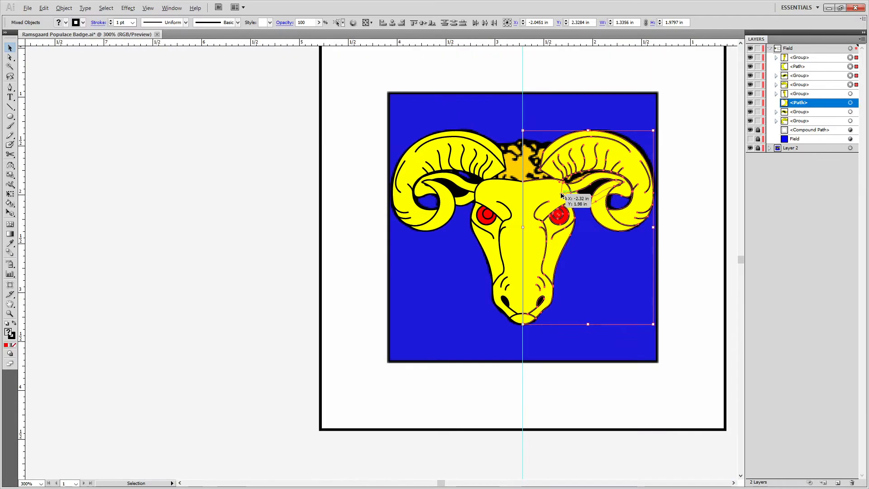
click(573, 399)
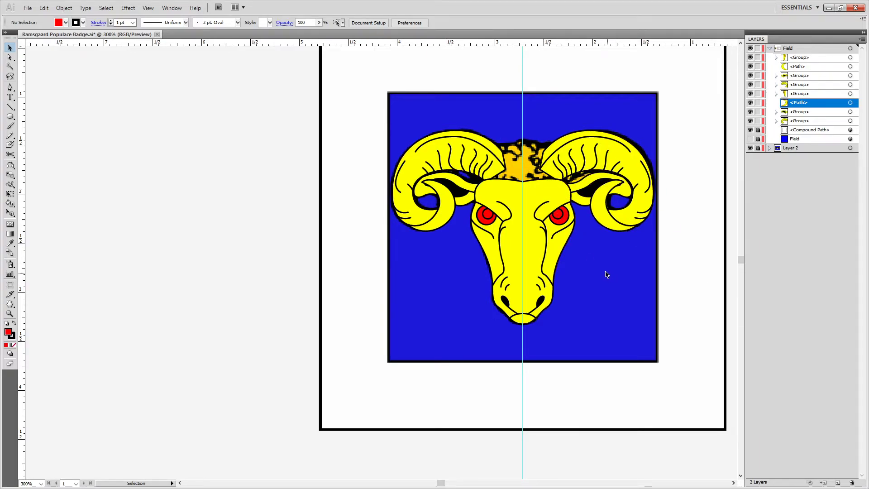
Try to select the meeting chin endpoints of the two head outline halves at the center guide.
key(a)
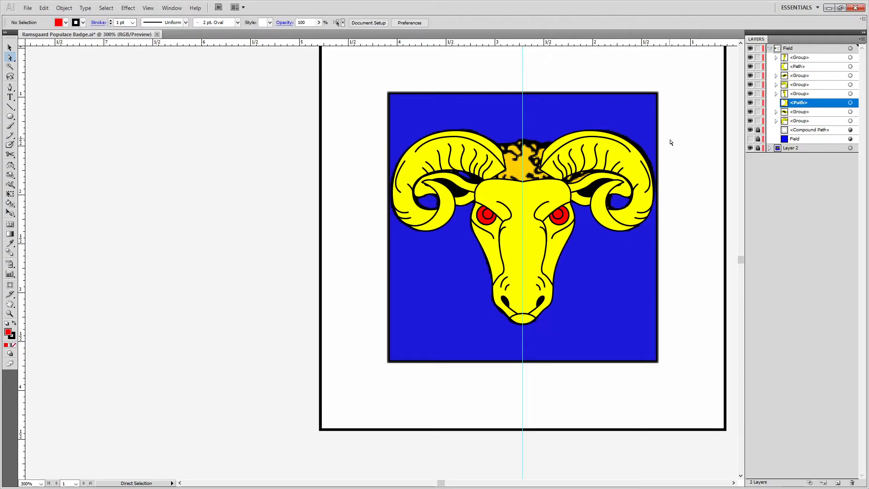
scroll(511, 320, up, 6)
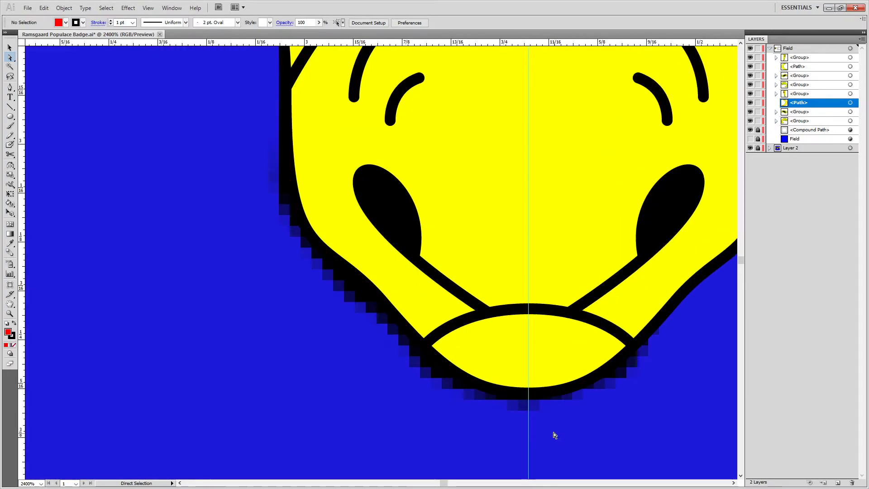
click(528, 392)
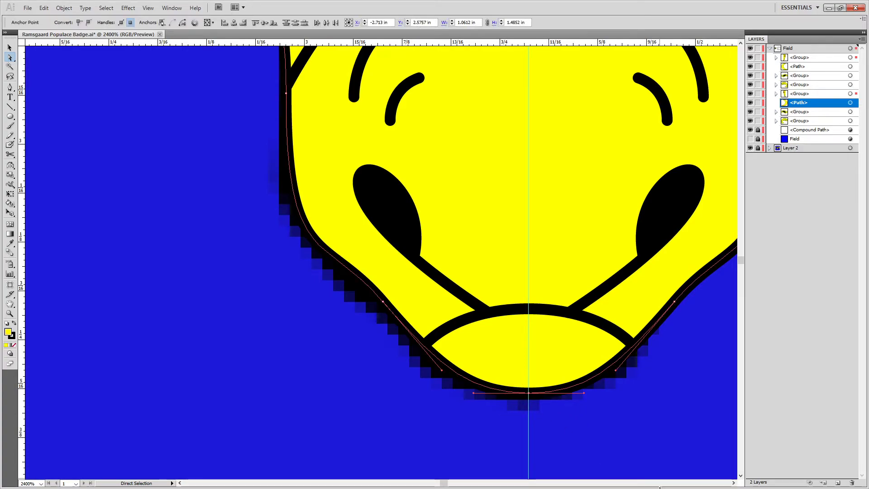
drag(532, 248, 735, 393)
key(Delete)
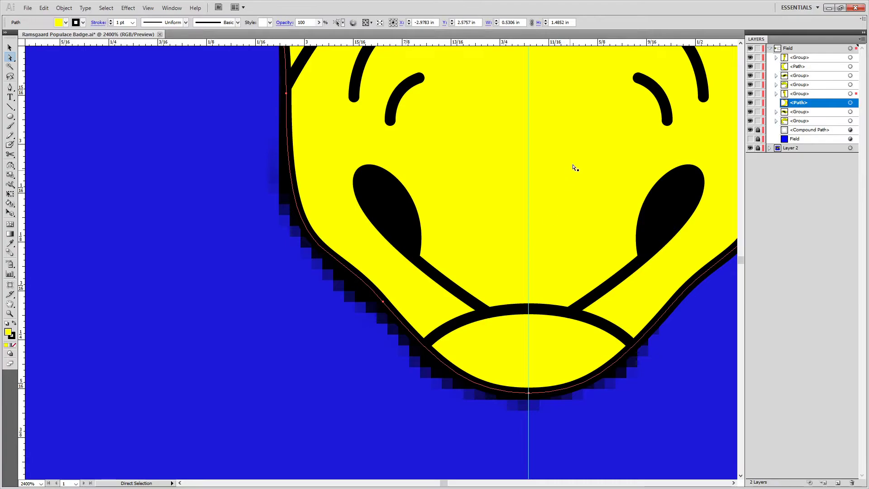
Move all the mirrored head group's contents into the original head group, and bring that group to the top of the Field layer.
click(798, 59)
click(777, 58)
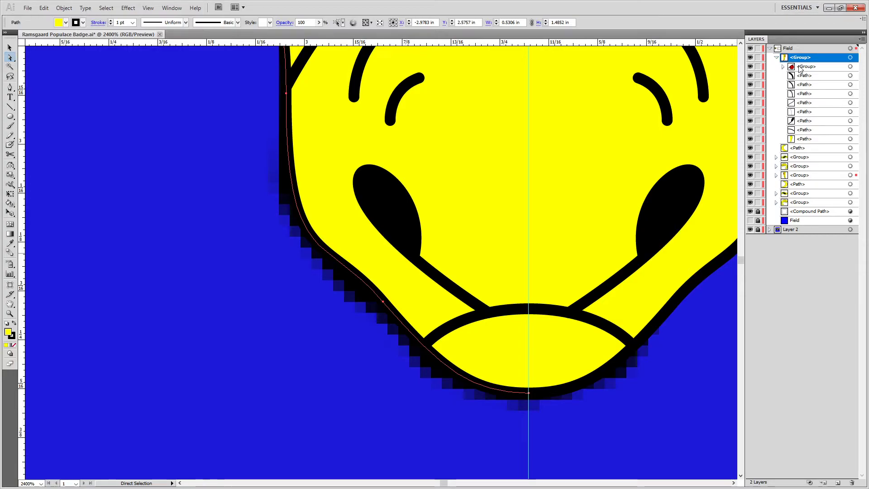
click(813, 67)
shift+click(834, 138)
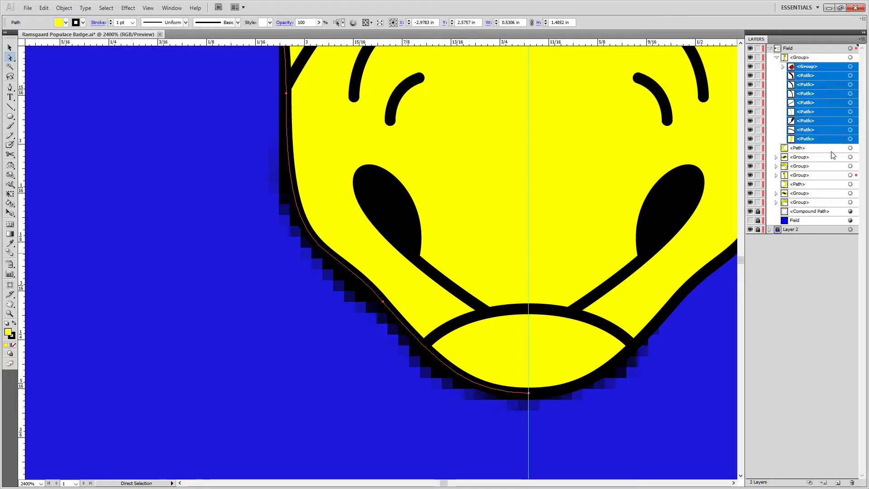
drag(823, 116, 822, 175)
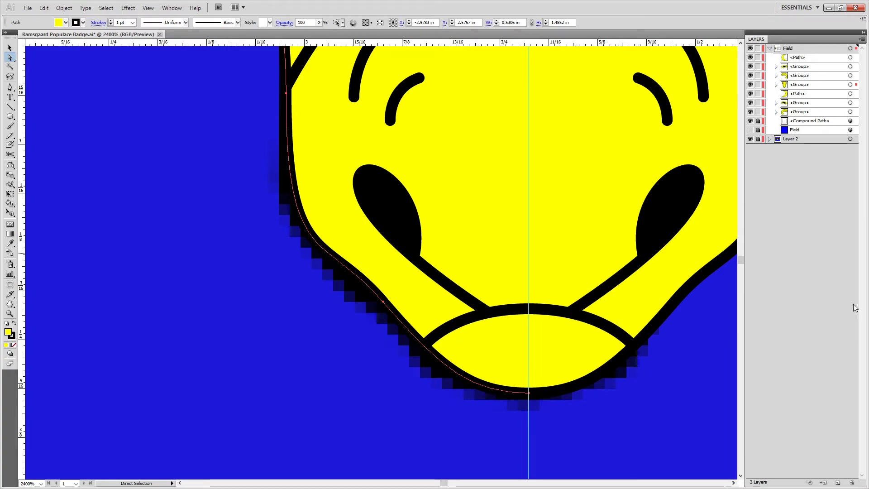
shift+click(809, 67)
drag(803, 60, 817, 94)
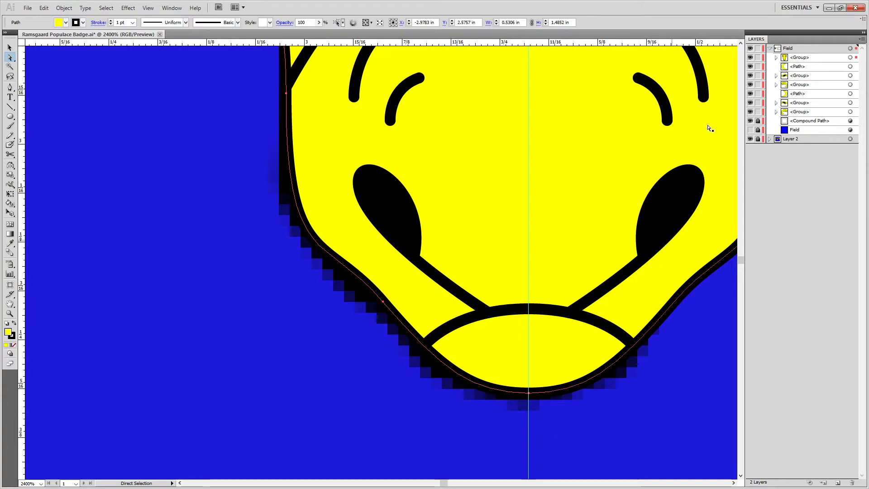
Join the two head outline halves at their chin endpoints, and expand the combined head group in the layer list.
click(577, 384)
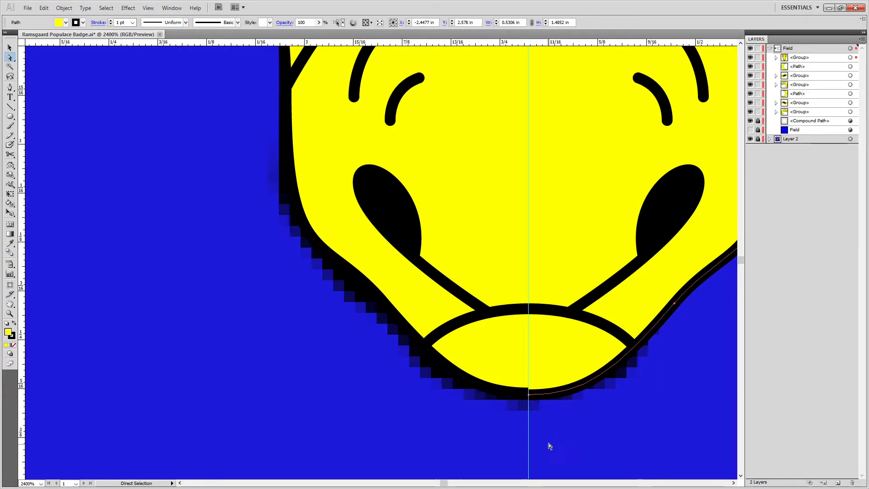
drag(552, 431, 509, 384)
key(ctrl+j)
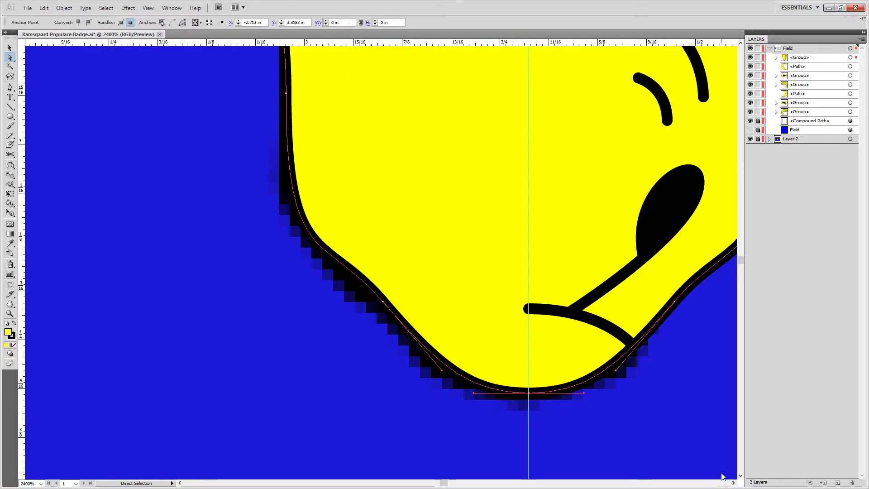
click(775, 58)
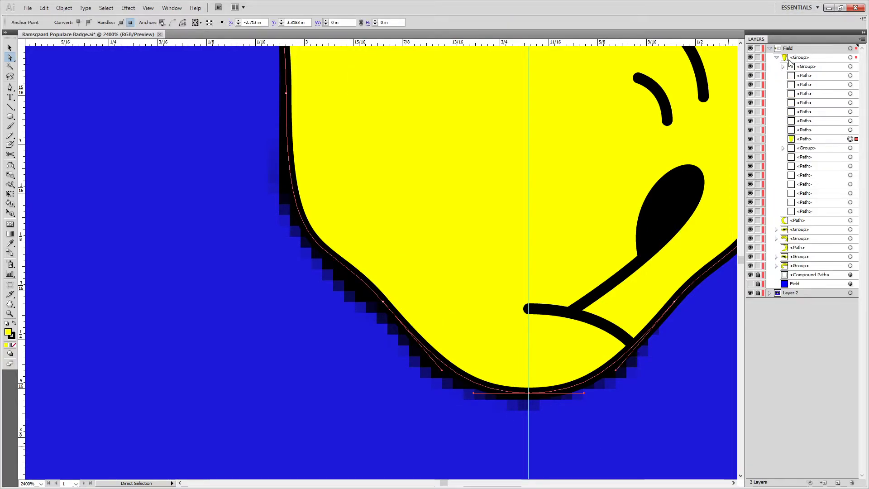
Move the yellow head outline below the head's detail paths, and place the two eye groups together at the top of the head group.
drag(805, 140, 805, 212)
click(806, 139)
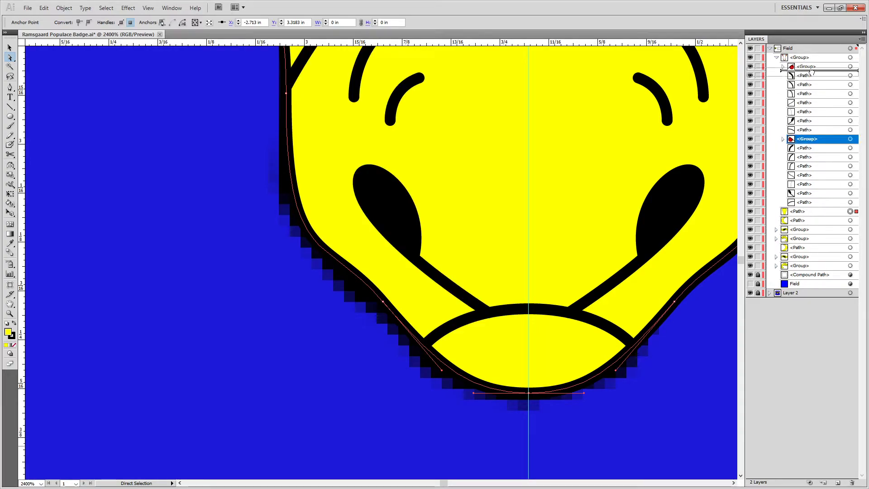
drag(812, 77, 811, 78)
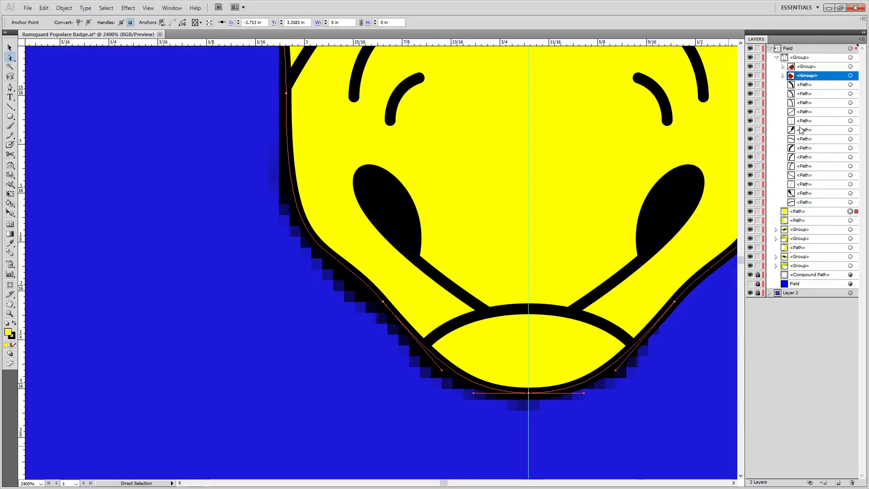
Reorder the head group's detail paths so matching left and right paths lie next to each other, and collapse the group.
drag(800, 131, 800, 195)
drag(801, 121, 800, 178)
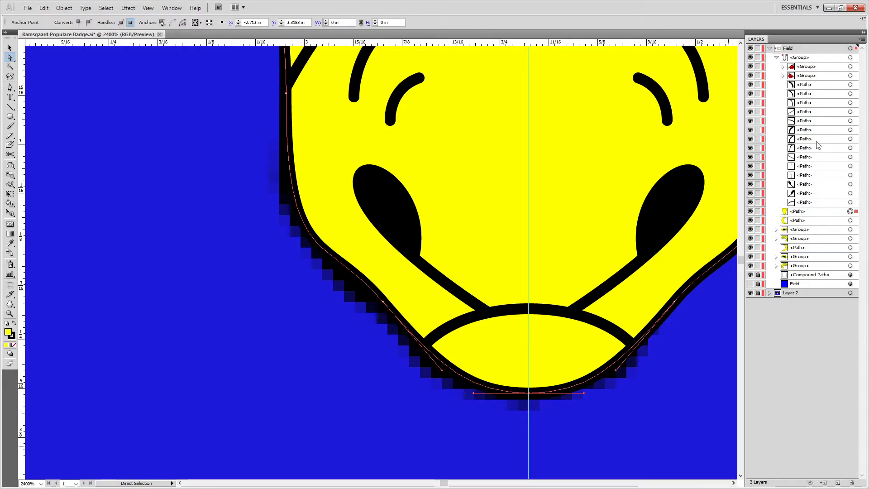
drag(811, 125, 810, 155)
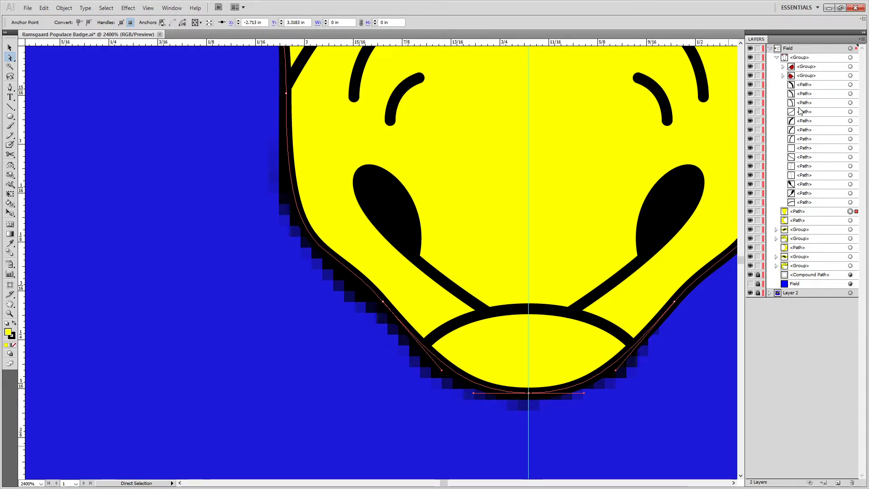
drag(812, 112, 817, 146)
drag(809, 103, 805, 220)
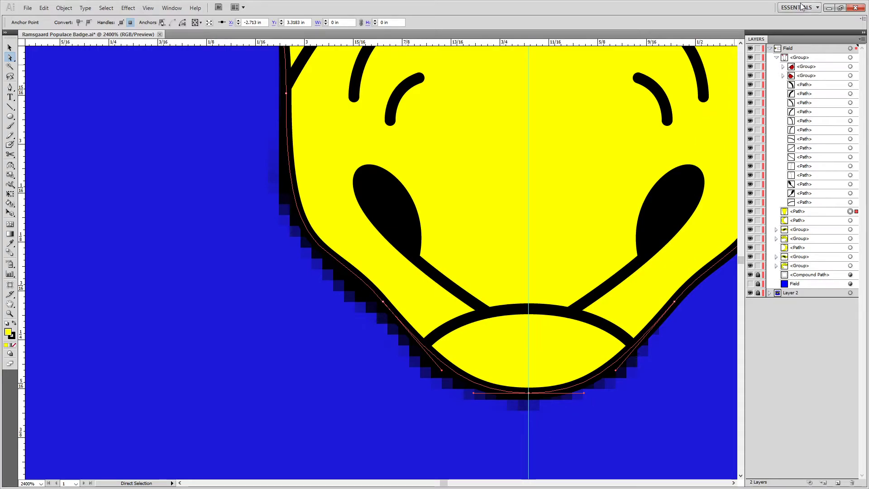
click(777, 57)
Join the head outline's two halves at their forehead endpoints on the center guide, and deselect the outline.
scroll(588, 210, down, 2)
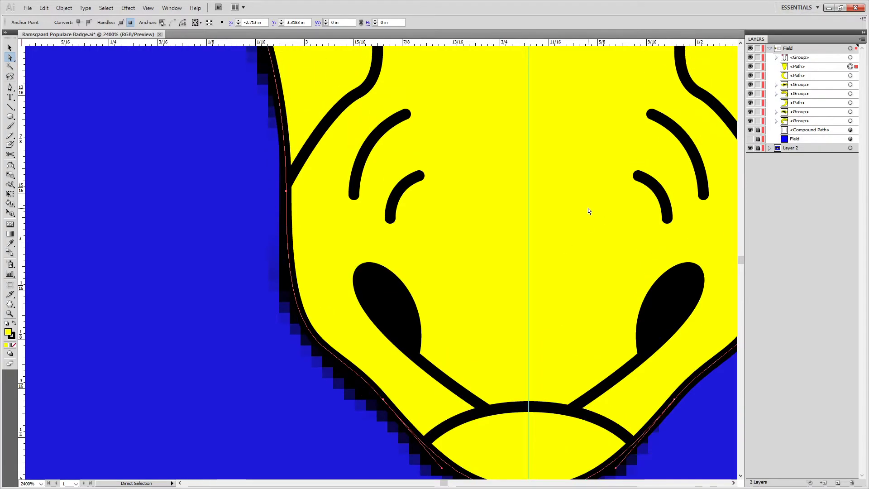
scroll(589, 213, down, 1)
scroll(582, 161, up, 3)
scroll(535, 287, up, 3)
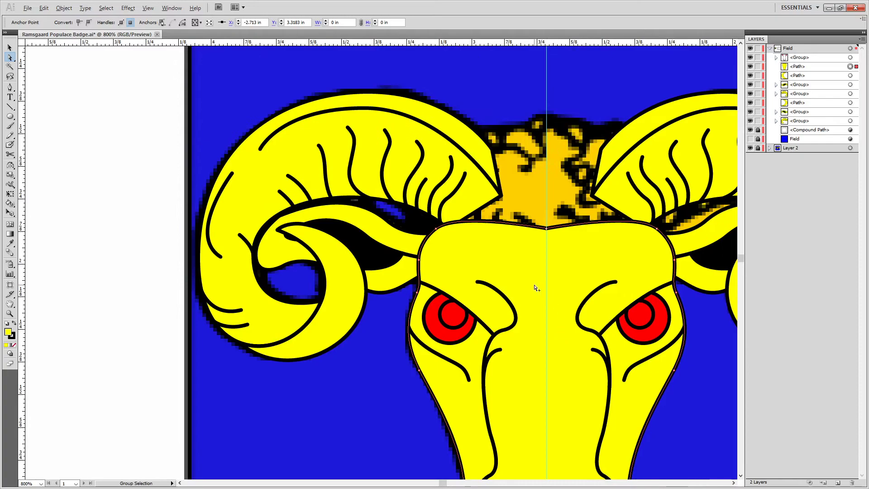
scroll(552, 253, down, 1)
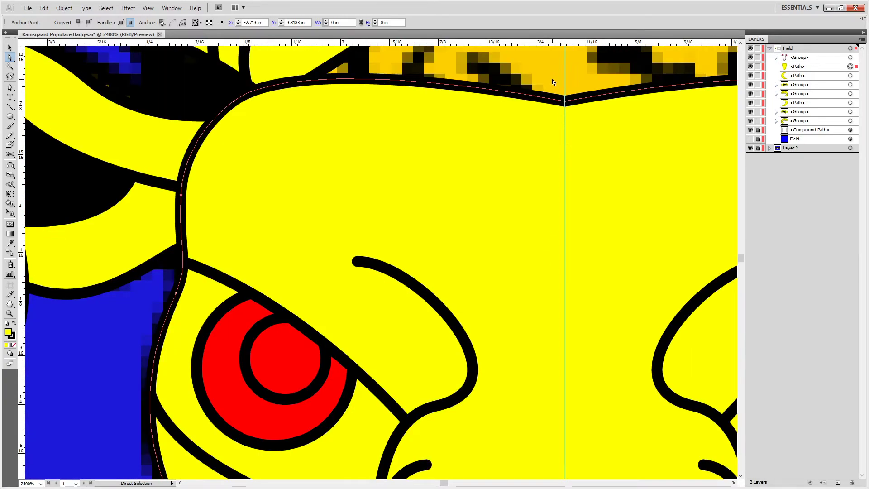
click(577, 137)
click(788, 48)
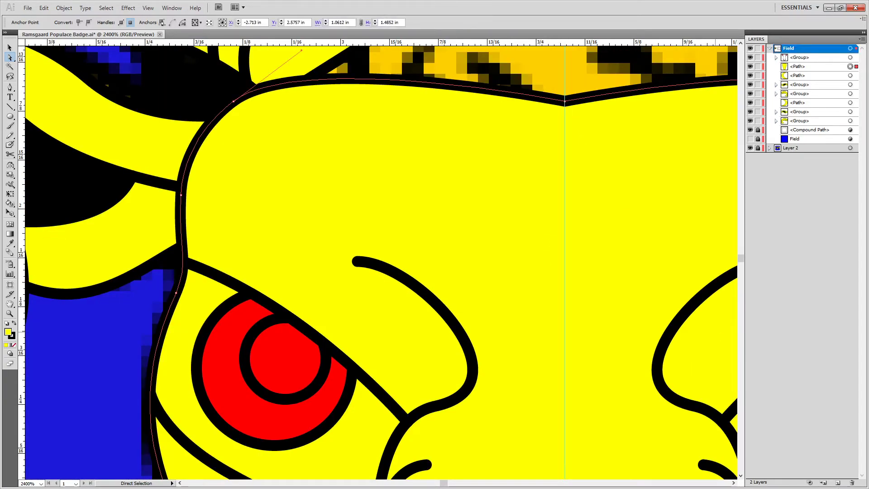
click(775, 57)
click(775, 57)
key(ctrl+minus)
key(ctrl+minus)
key(ctrl+minus)
key(ctrl+minus)
key(ctrl+minus)
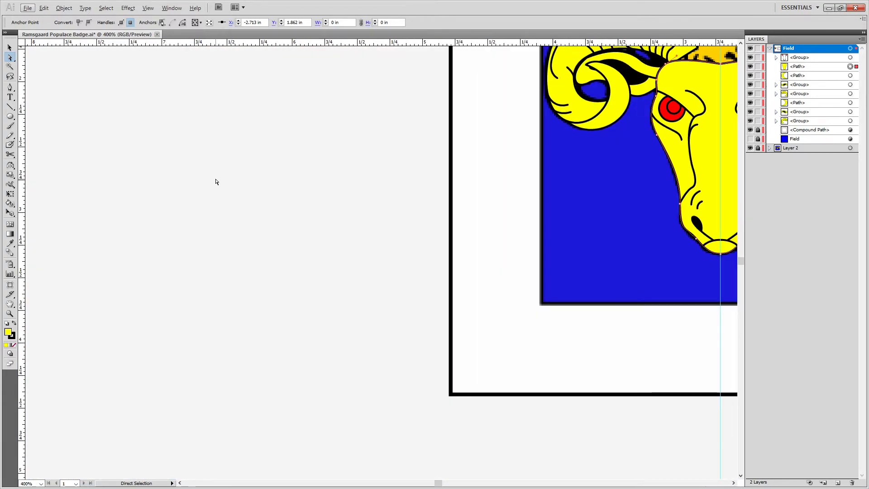
click(409, 114)
drag(408, 114, 202, 237)
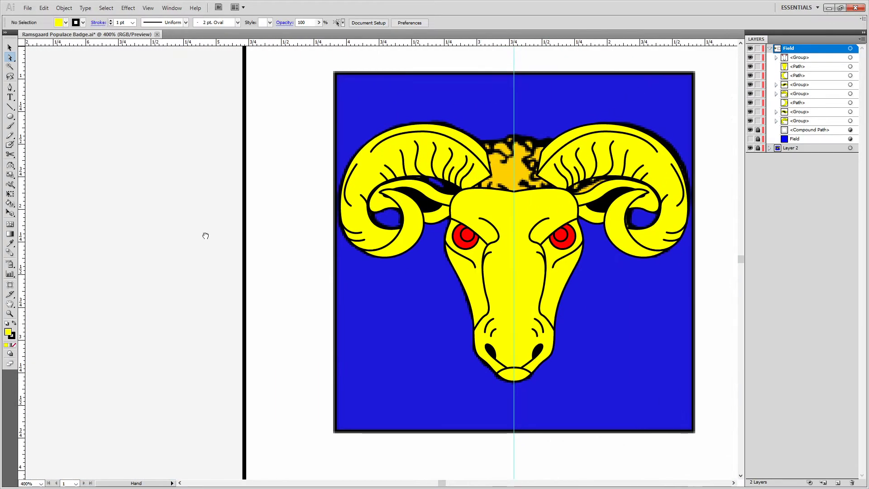
Move the joined yellow head outline into the head group as its lowest item, and collapse the group.
click(850, 58)
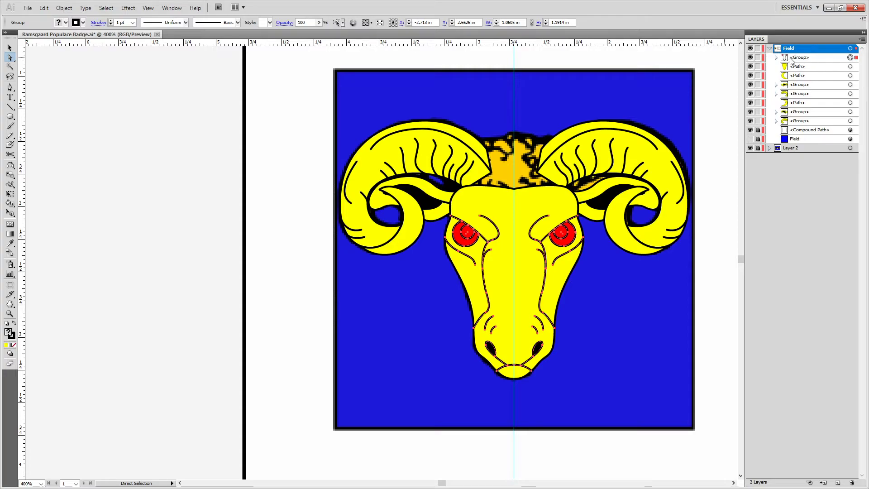
click(776, 58)
drag(809, 211, 806, 206)
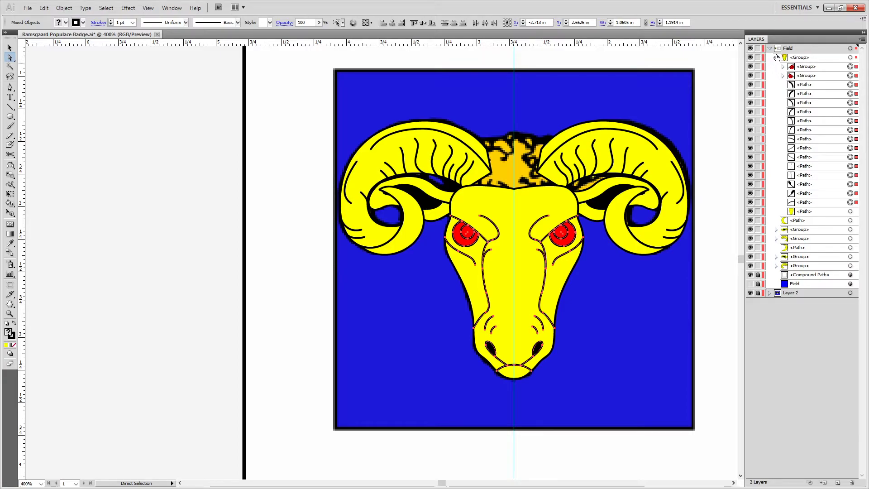
click(776, 58)
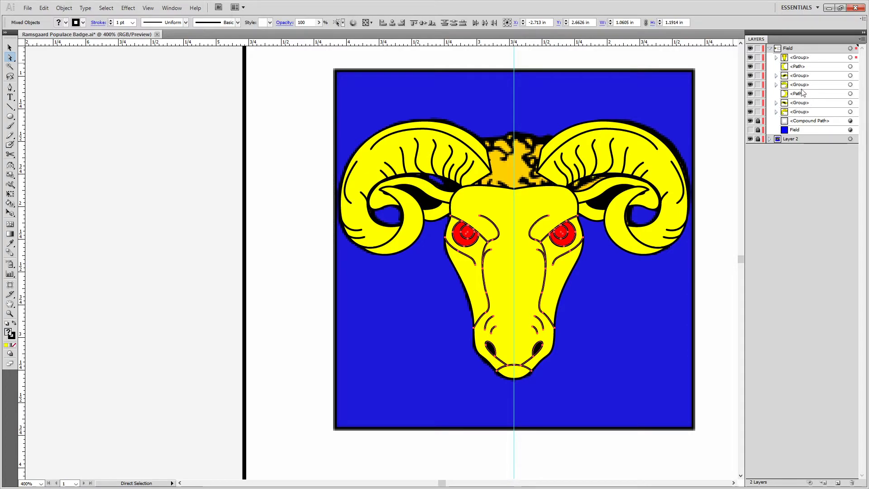
Reorder the Field layer so the two horn-tip paths, two ear groups and two horn groups lie in adjacent pairs.
drag(800, 85, 800, 107)
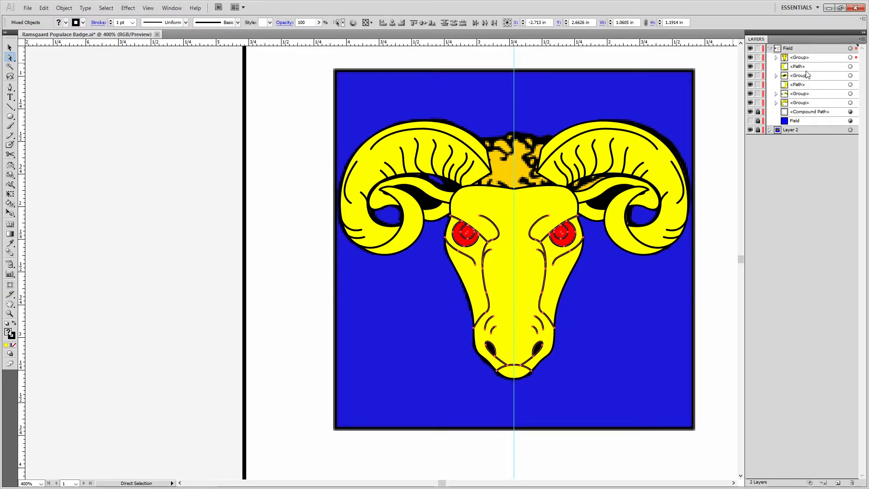
key(ctrl+z)
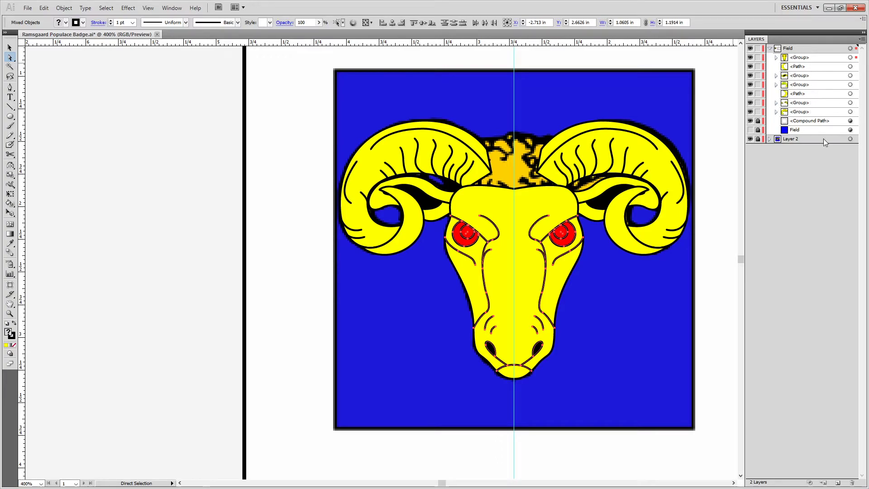
drag(800, 87, 801, 112)
drag(807, 76, 792, 85)
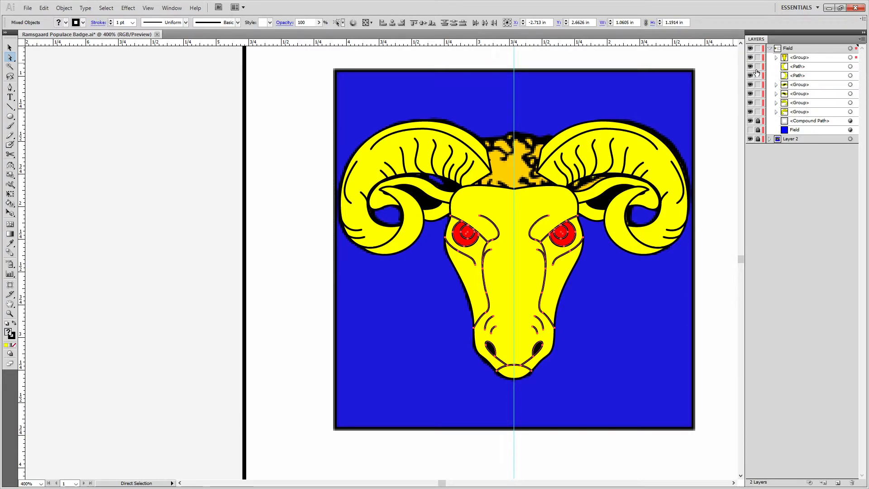
Group the two curled horn-tip paths together, and combine the left and right ear groups into another group.
click(850, 66)
shift+click(849, 75)
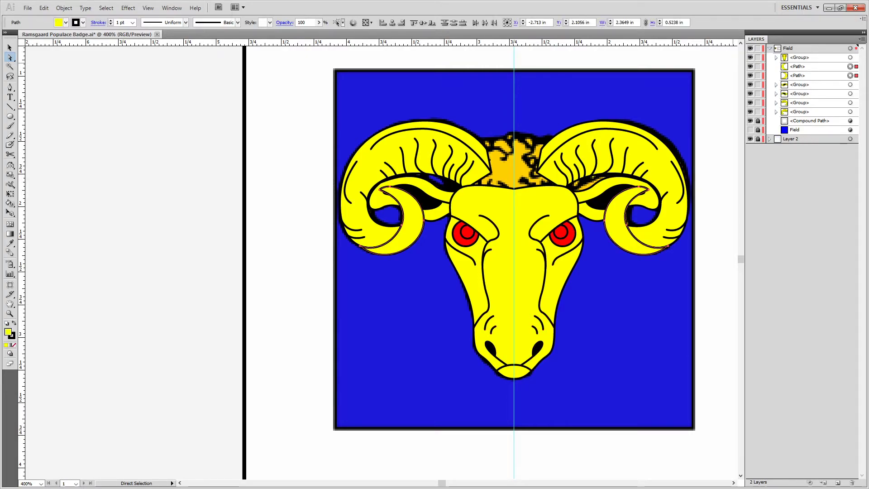
key(ctrl+g)
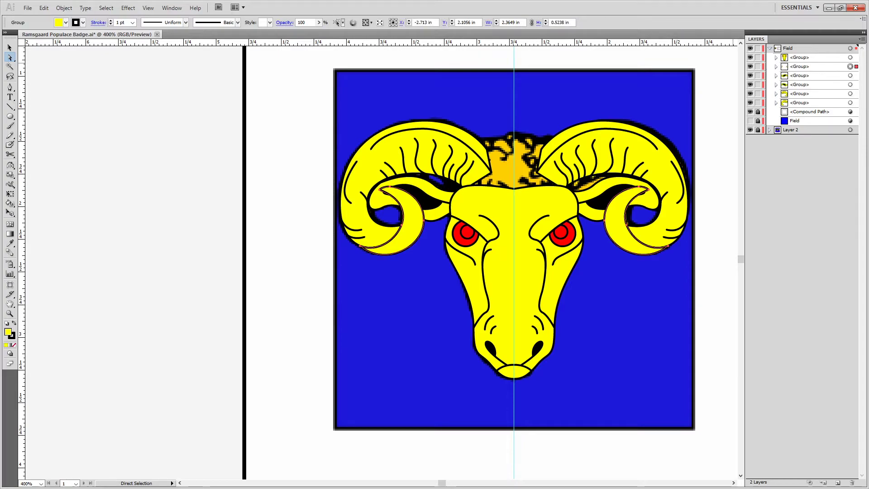
click(850, 75)
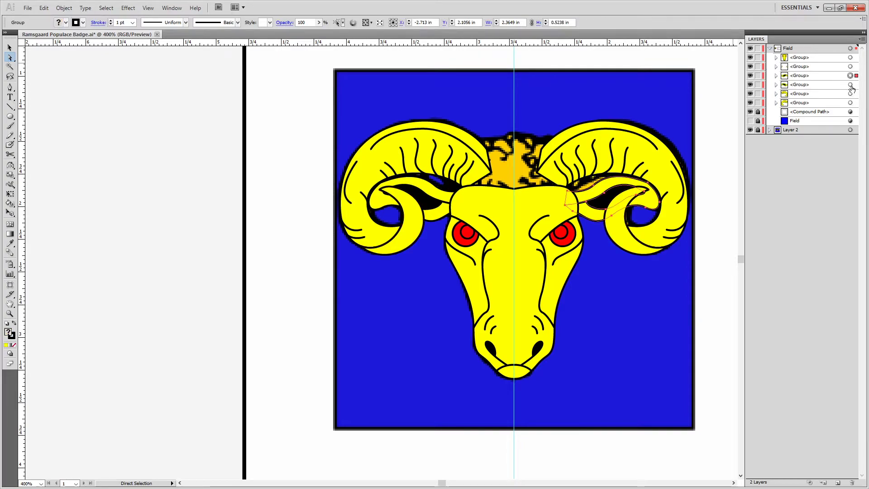
shift+click(849, 84)
key(ctrl+g)
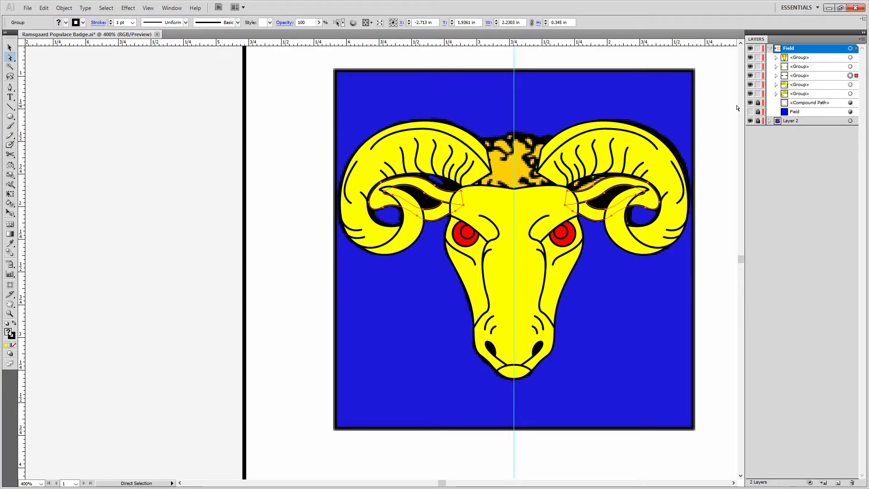
Combine the left and right main horn groups into one group, and deselect it.
click(850, 85)
shift+click(850, 94)
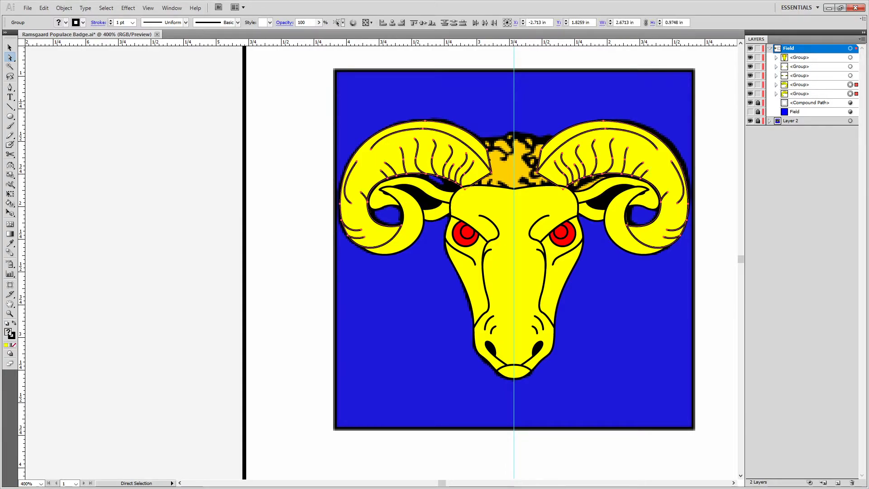
key(ctrl+g)
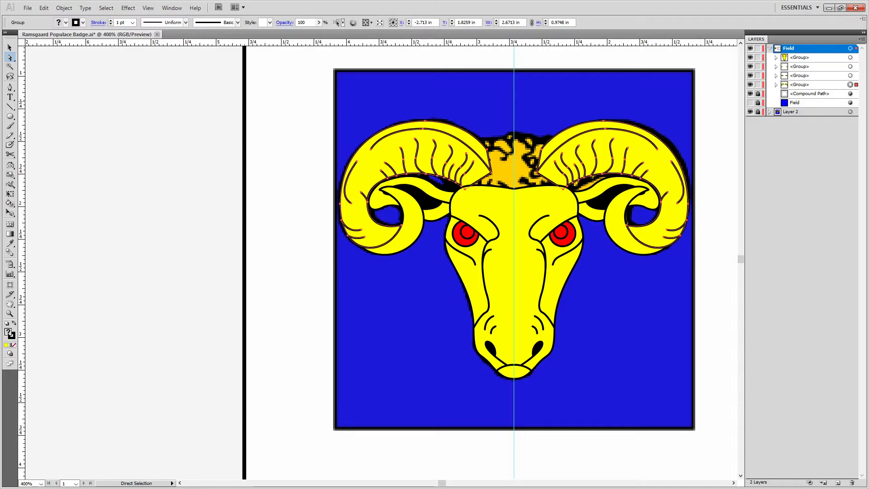
click(569, 93)
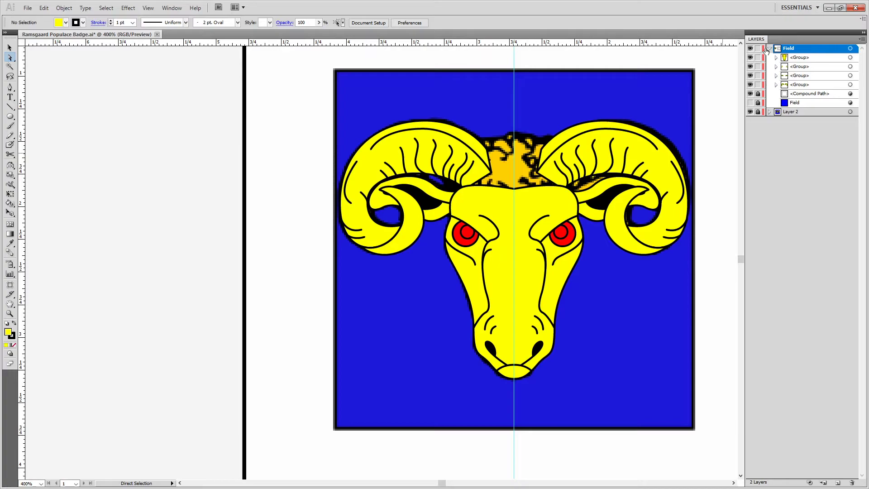
Hide the four ram's head groups in the Field layer to expose the reference image around the hair tuft.
drag(750, 57, 750, 85)
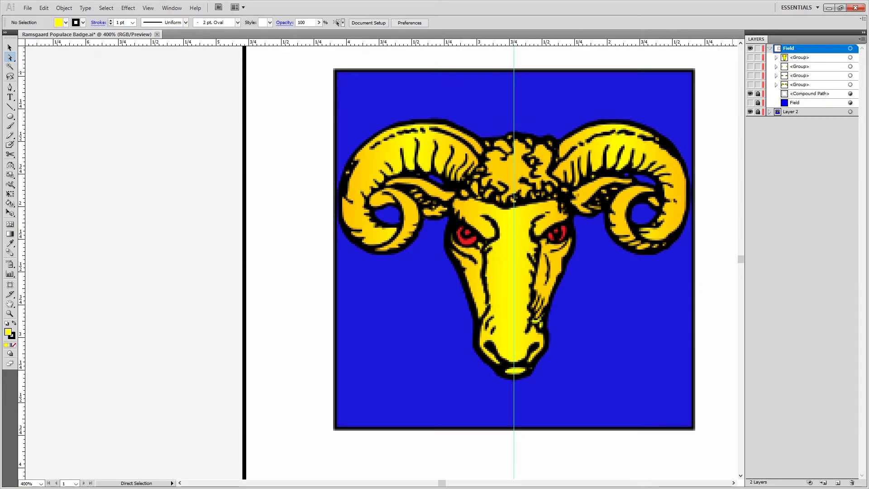
scroll(406, 218, up, 4)
key(alt)
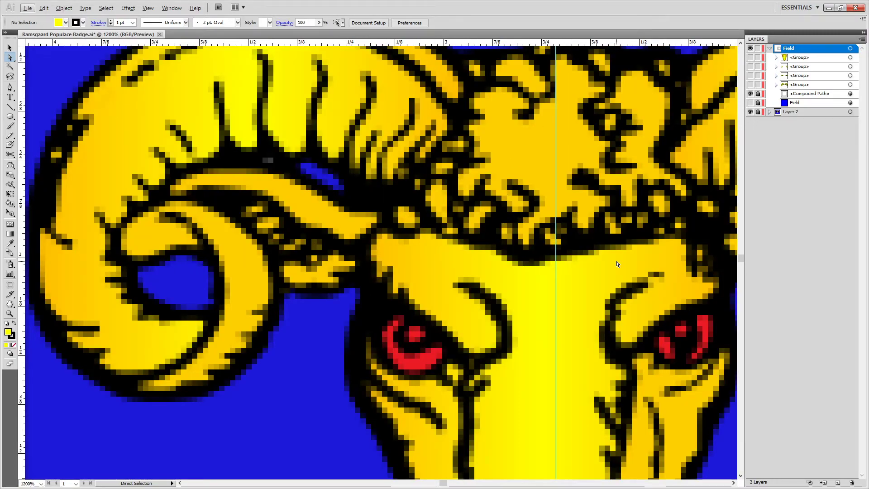
Activate the Pen tool with no fill and a pure green stroke of RGB 0, 255, 0.
key(p)
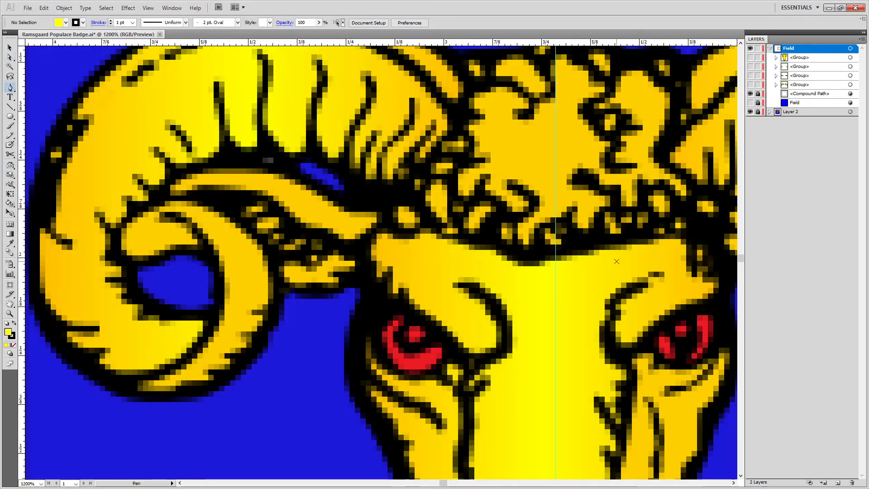
key(ctrl)
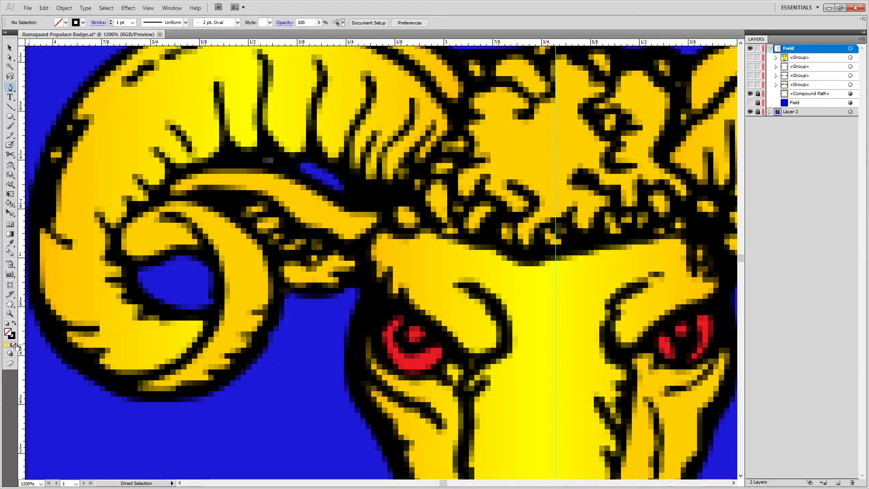
double_click(12, 336)
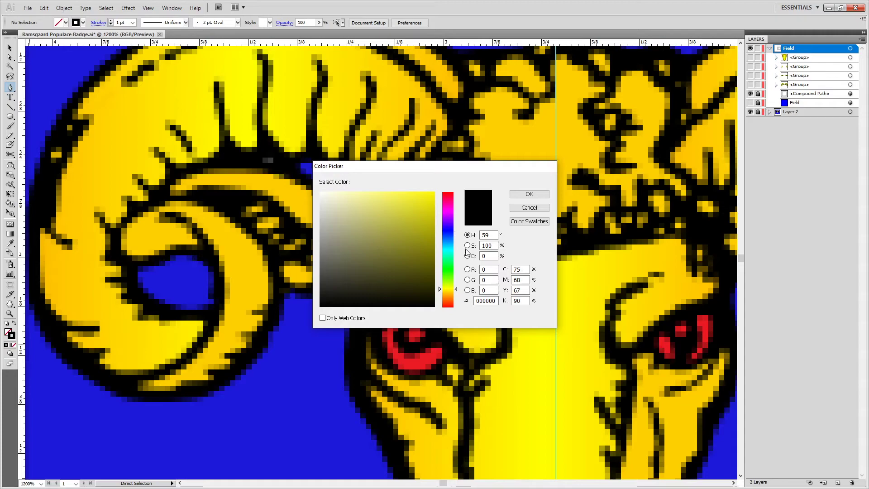
click(496, 279)
text(255)
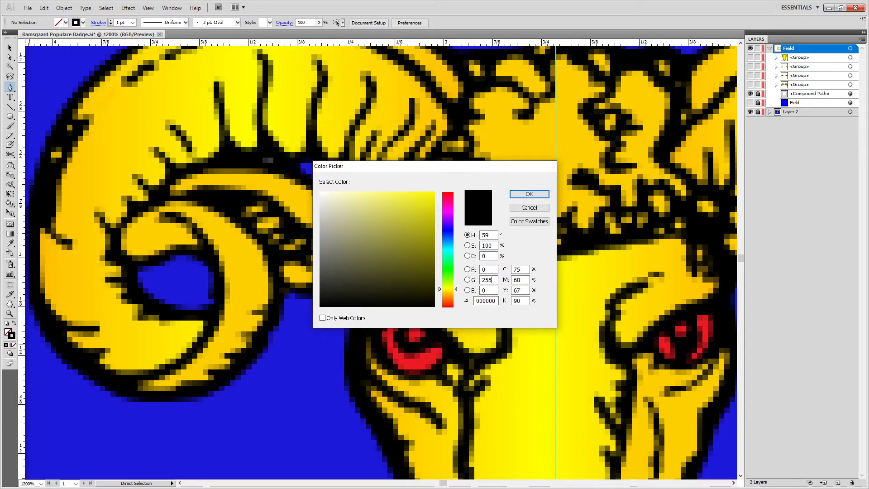
key(Return)
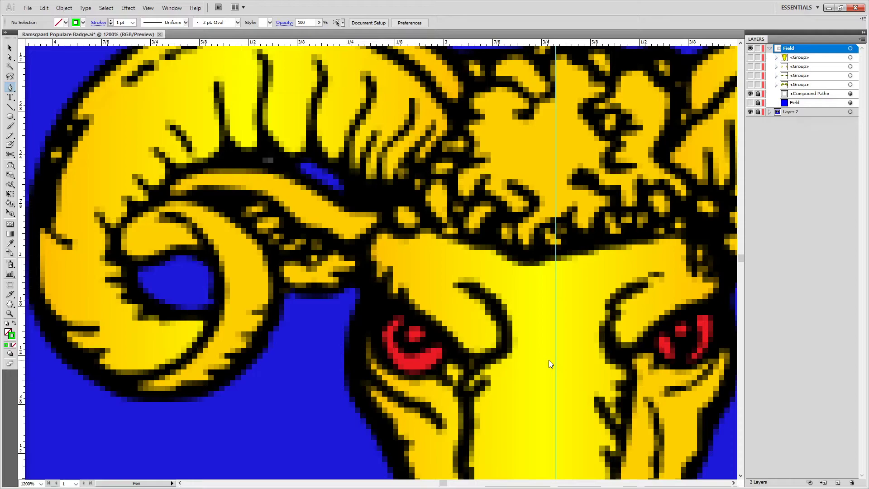
Expand and unlock Layer 2, and delete its vertical center guide.
scroll(427, 105, up, 2)
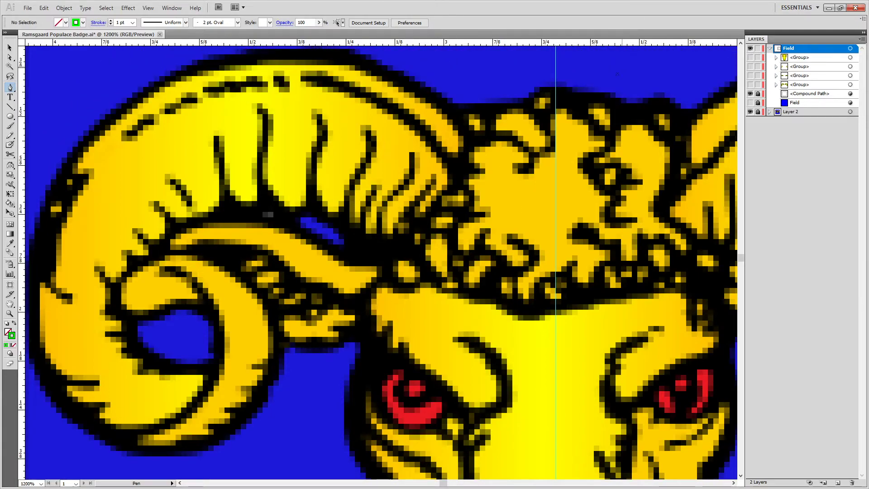
click(768, 113)
click(803, 121)
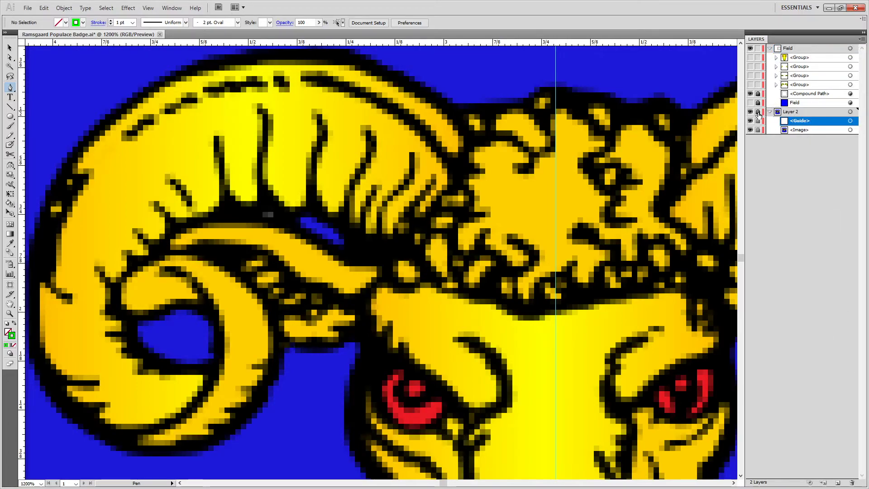
drag(795, 125, 852, 482)
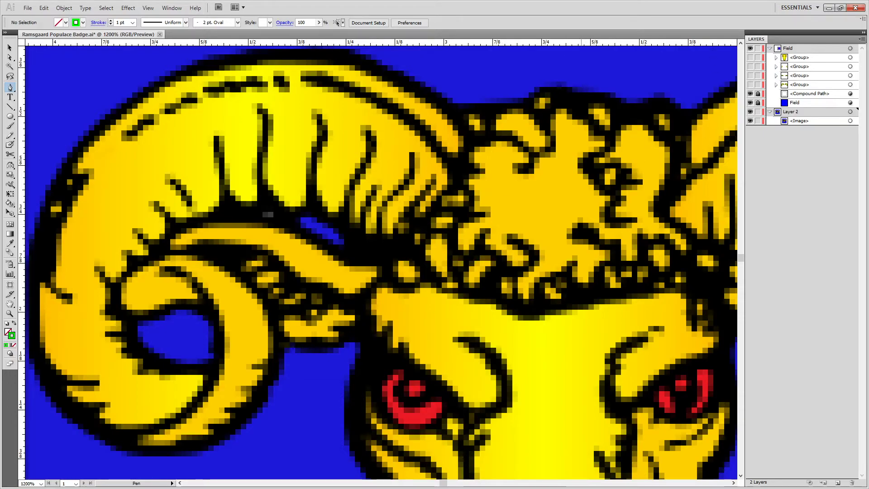
Trace the scalloped upper-left edge of the hair tuft, from its top centre to the small curl beside the left horn.
click(570, 96)
mouse_move(526, 108)
mouse_down()
mouse_move(522, 133)
mouse_move(488, 103)
mouse_move(484, 134)
mouse_up()
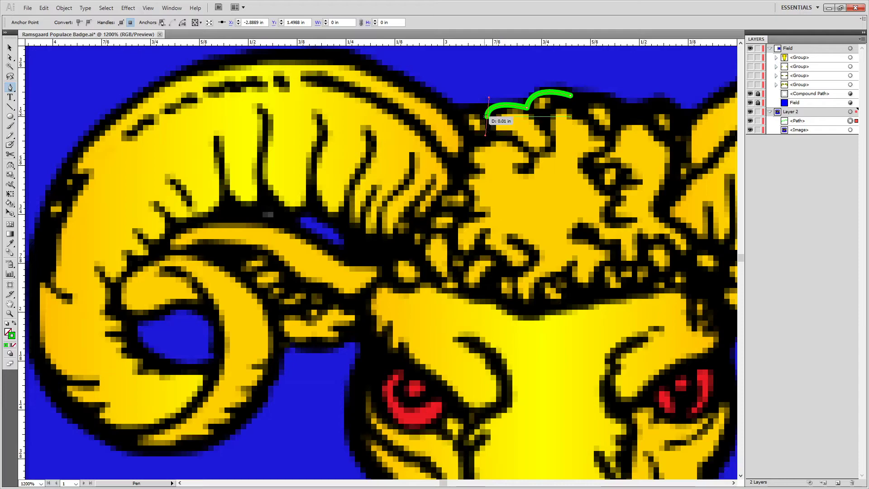
drag(457, 143, 468, 180)
key(ctrl)
key(ctrl+z)
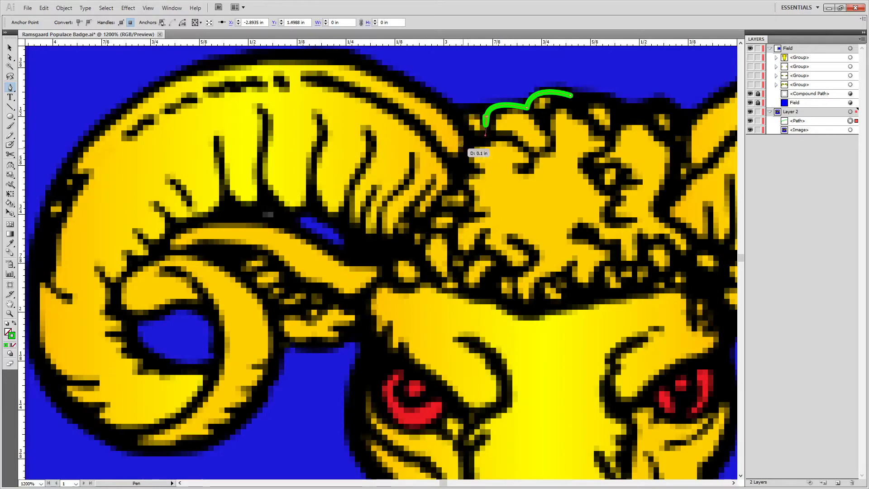
drag(468, 177, 474, 186)
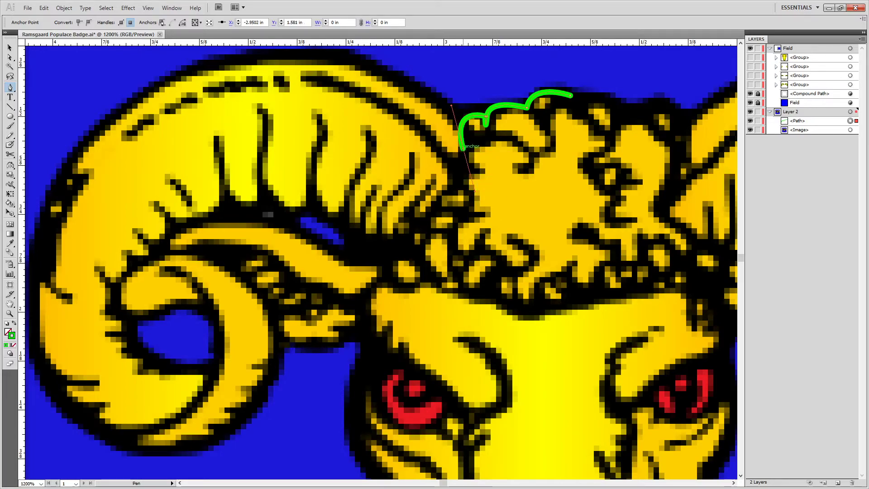
key(ctrl+z)
drag(487, 114, 478, 150)
key(ctrl+z)
drag(497, 176, 497, 174)
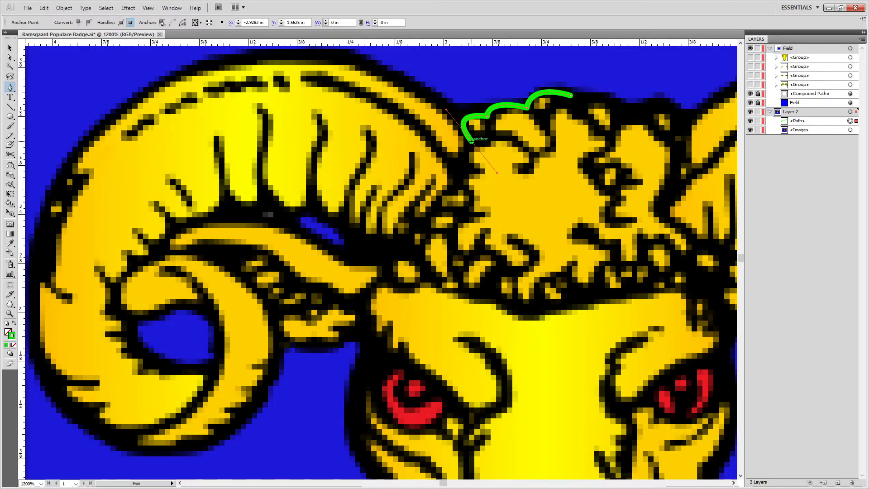
Continue the hair outline down the left side, around the lower-left curl, and along the forehead edge past the centre.
drag(470, 187, 514, 213)
mouse_move(475, 190)
mouse_down()
mouse_move(474, 198)
mouse_move(466, 187)
mouse_move(474, 191)
mouse_move(426, 198)
mouse_move(430, 248)
mouse_up()
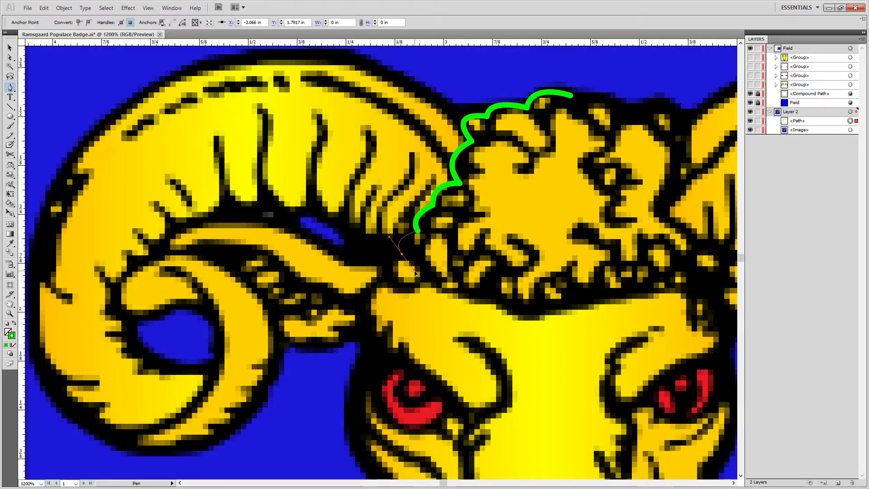
mouse_move(402, 255)
mouse_down()
mouse_move(411, 273)
mouse_move(391, 281)
mouse_move(409, 301)
mouse_move(391, 279)
mouse_move(428, 273)
mouse_move(442, 252)
mouse_up()
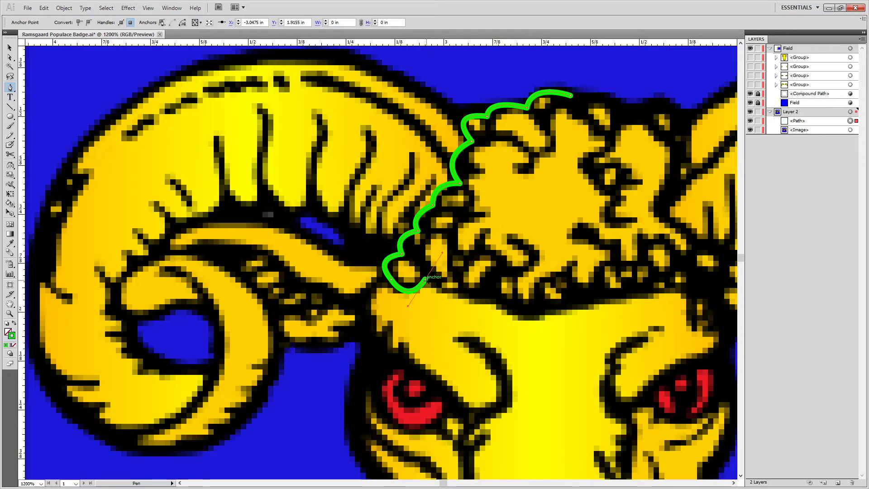
drag(460, 291, 551, 306)
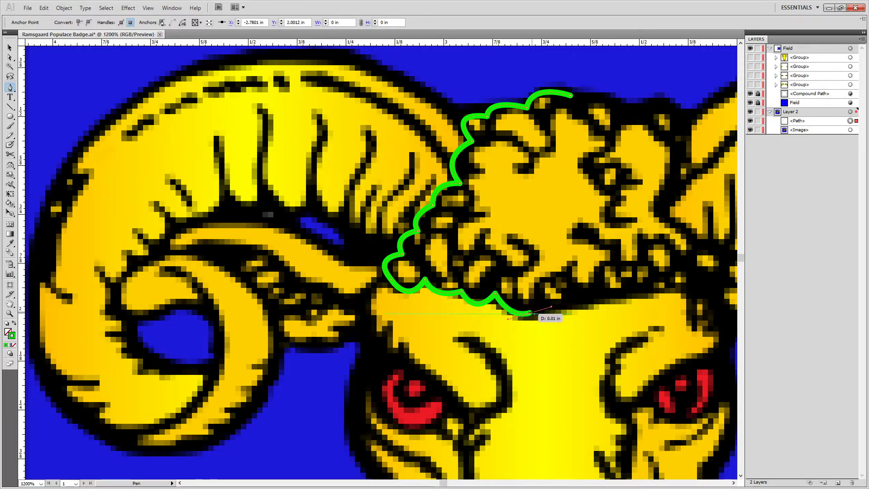
click(530, 312)
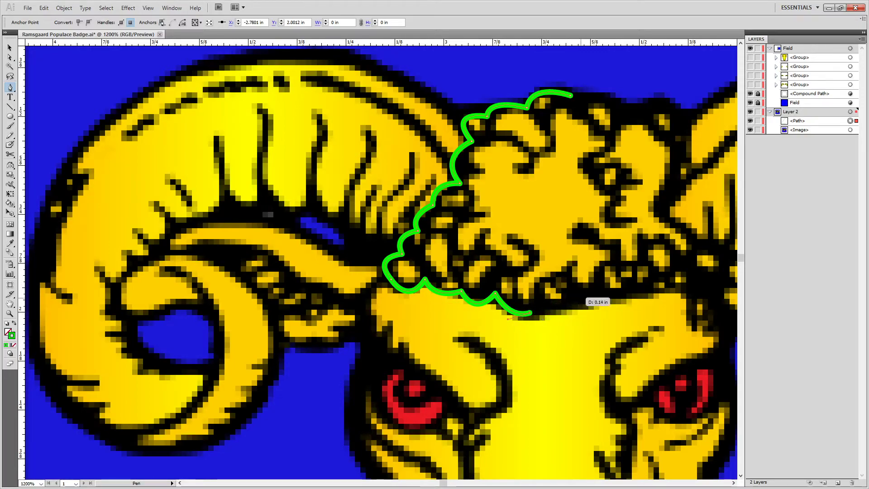
drag(579, 300, 602, 281)
click(579, 300)
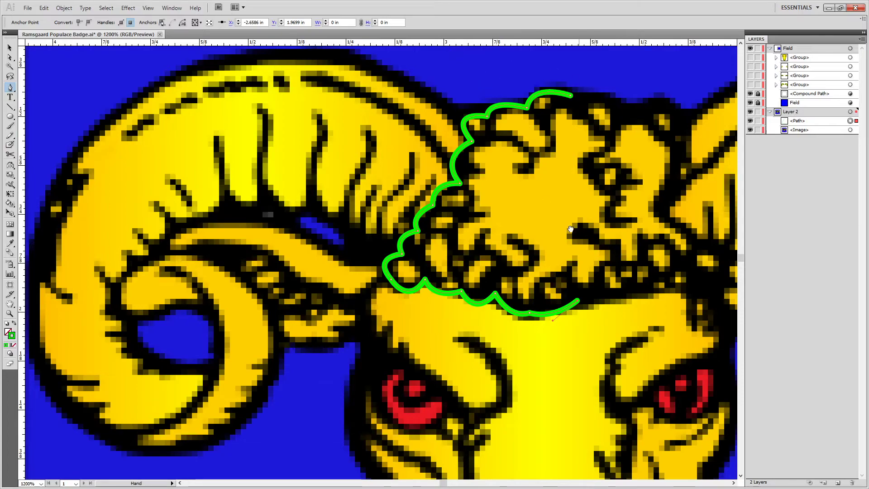
Extend the outline along the remaining forehead edge and around the bottom of the lower-right curl.
drag(621, 277, 349, 220)
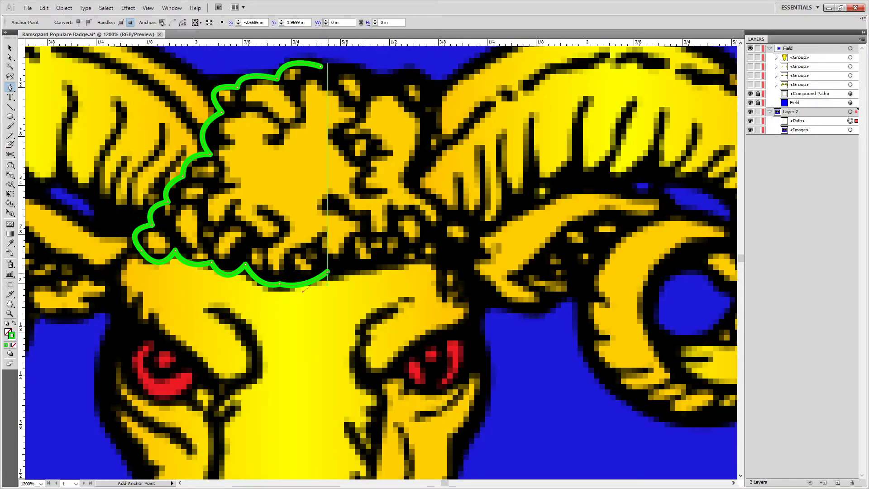
drag(371, 263, 435, 223)
click(371, 264)
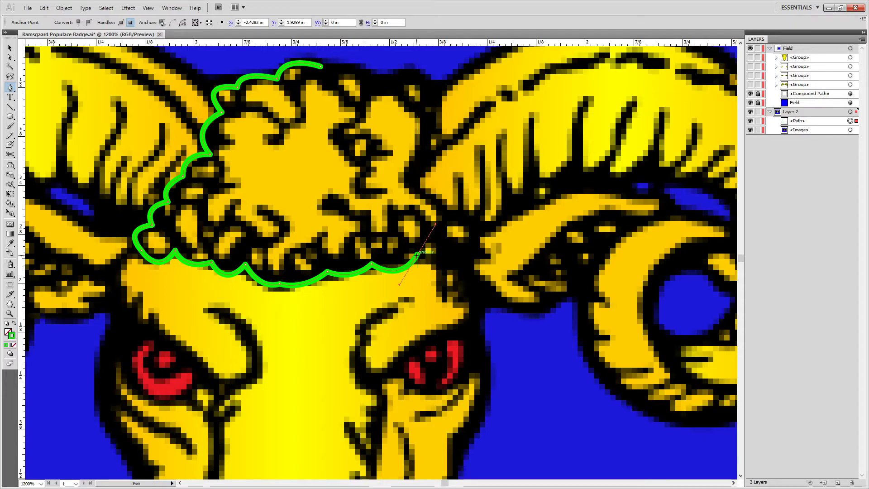
drag(453, 252, 470, 209)
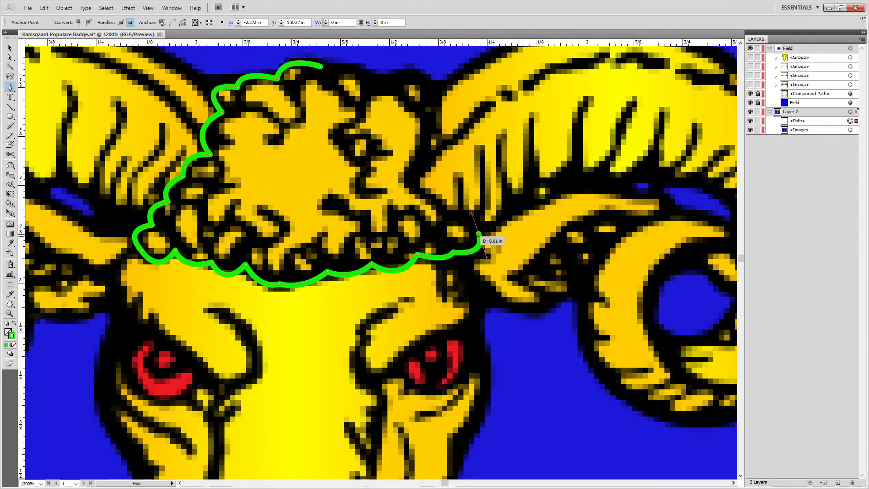
Trace the outline from the lower-right curl up and inward to the notch beside the right horn.
mouse_move(448, 216)
mouse_down()
mouse_move(418, 224)
mouse_move(453, 220)
mouse_move(436, 212)
mouse_move(428, 186)
mouse_move(411, 182)
mouse_move(417, 193)
mouse_move(398, 183)
mouse_move(385, 198)
mouse_move(380, 190)
mouse_move(416, 192)
mouse_up()
key(ctrl)
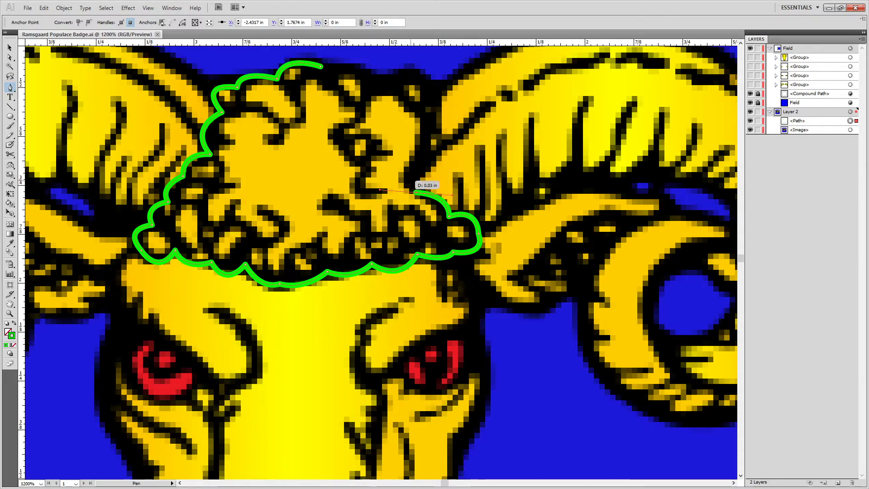
key(ctrl+z)
drag(408, 179, 370, 174)
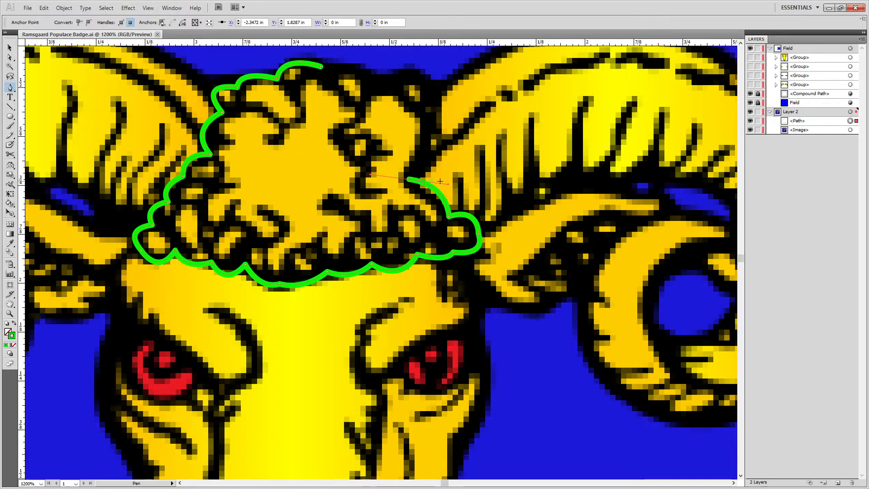
Trace the tuft's upper-right edge along the right horn and over the top curls, closing the outline at its starting point.
drag(427, 153, 530, 323)
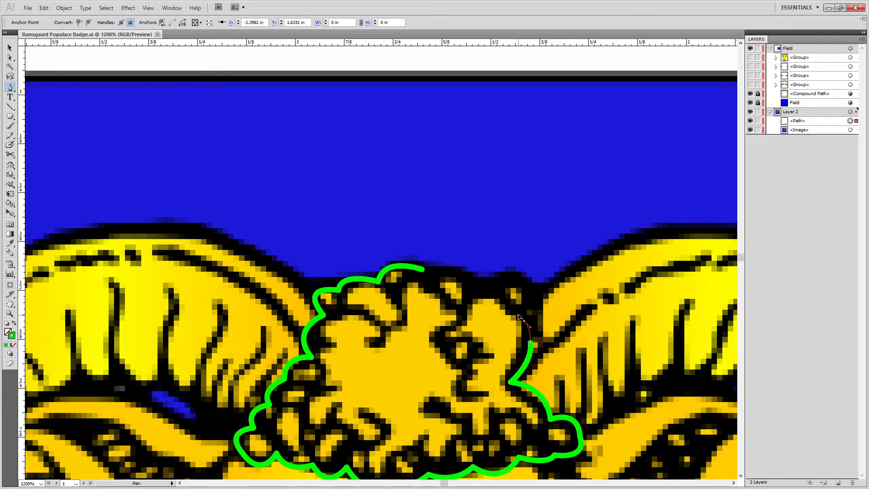
click(524, 320)
key(ctrl)
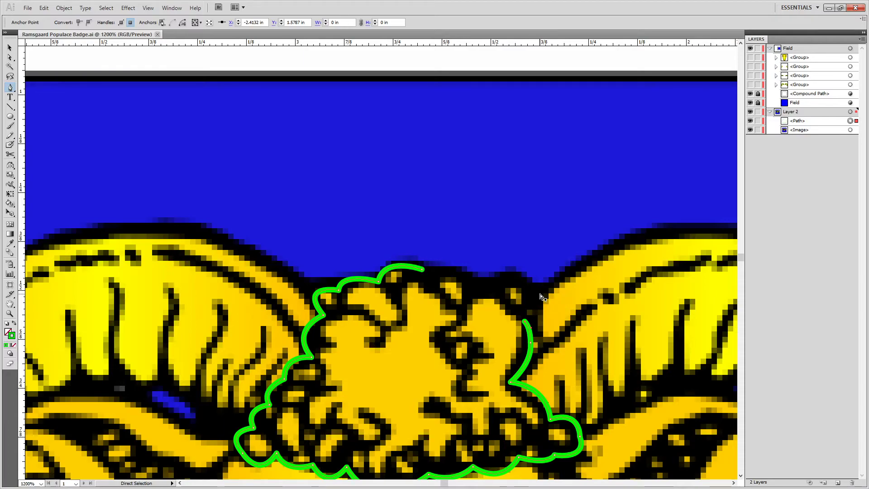
drag(543, 304, 540, 325)
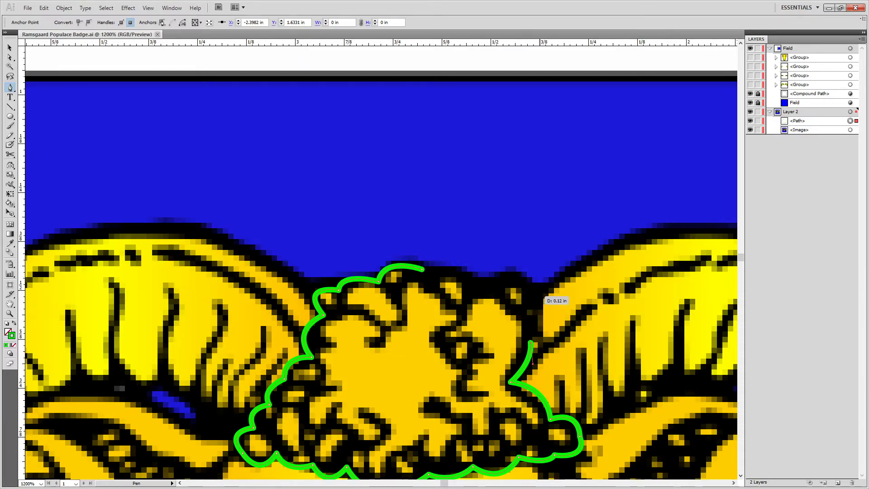
drag(524, 262, 522, 258)
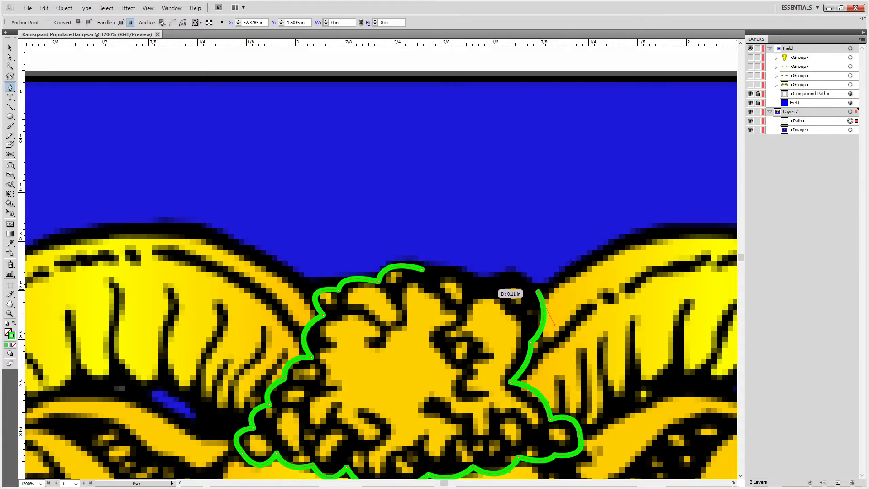
drag(493, 286, 470, 309)
mouse_move(470, 276)
mouse_down()
mouse_move(400, 283)
mouse_move(428, 271)
mouse_move(429, 227)
mouse_up()
key(ctrl)
ctrl+click(424, 272)
scroll(423, 277, up, 2)
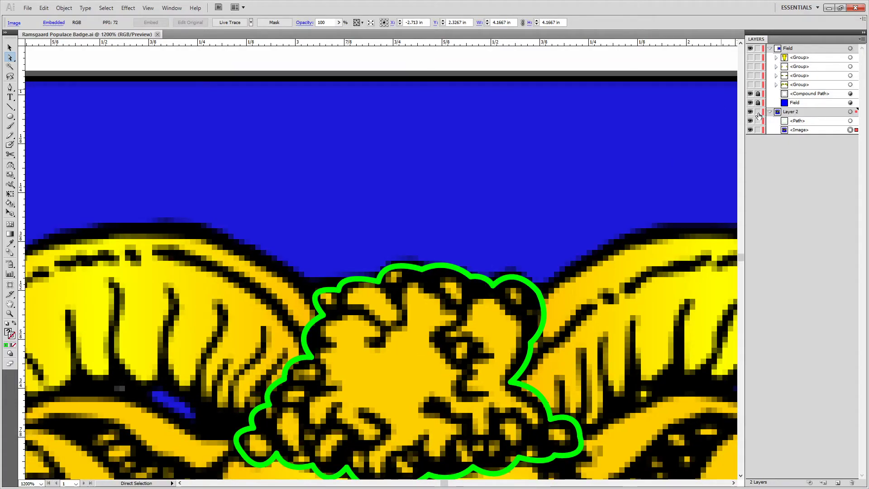
Move the hair outline path from Layer 2 to the top of the Field layer, and lock Layer 2.
click(758, 112)
click(769, 111)
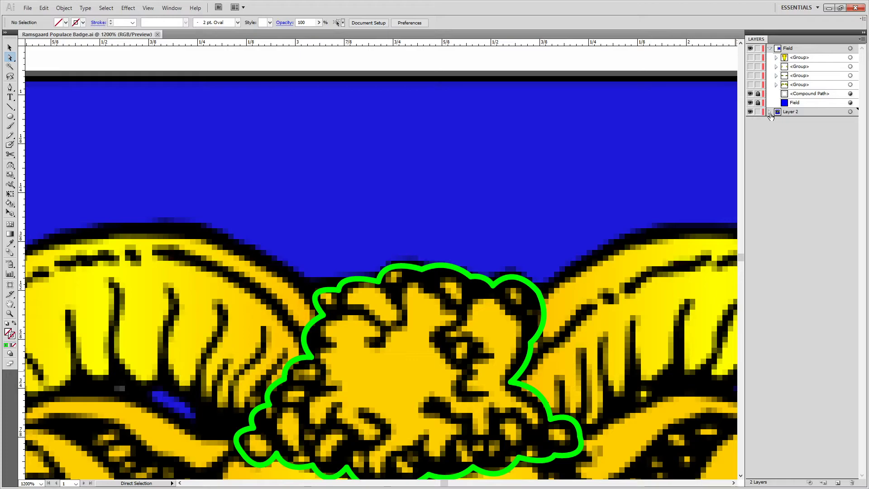
click(769, 112)
click(797, 121)
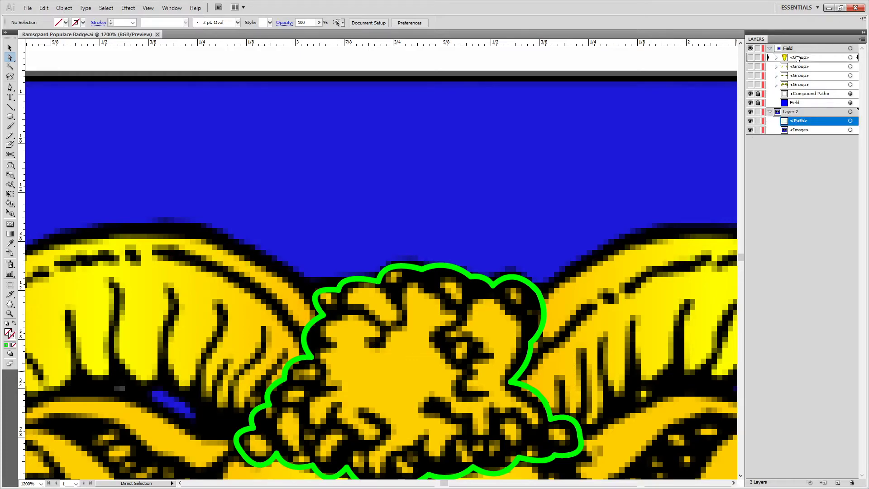
drag(793, 53, 793, 54)
click(758, 120)
Load the hair outline's no fill and 1 pt green stroke for the Pen tool, leaving nothing selected.
click(423, 269)
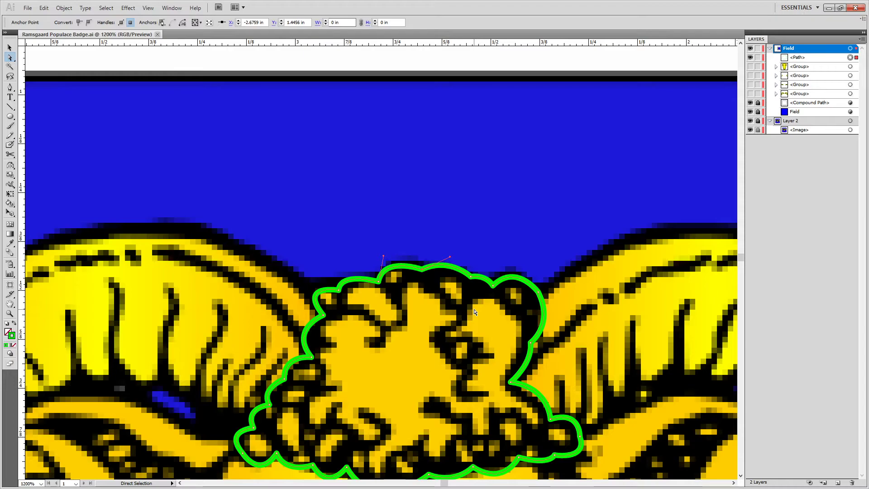
key(r)
key(p)
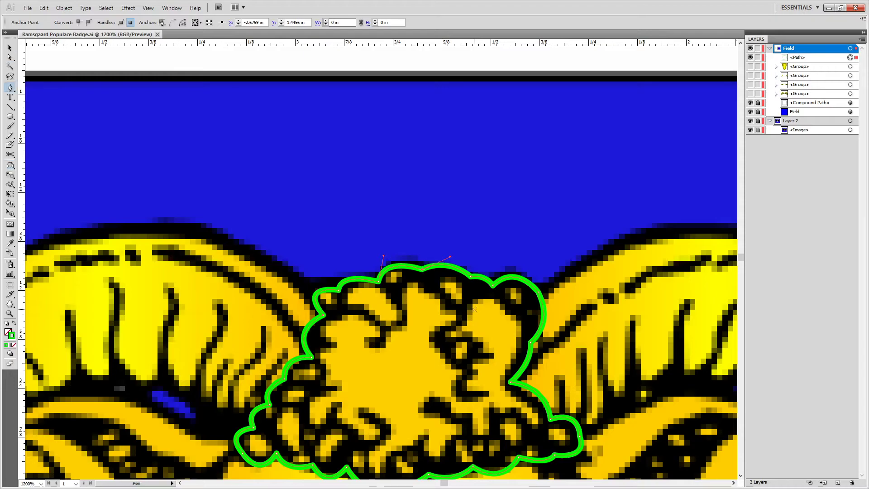
key(a)
click(340, 200)
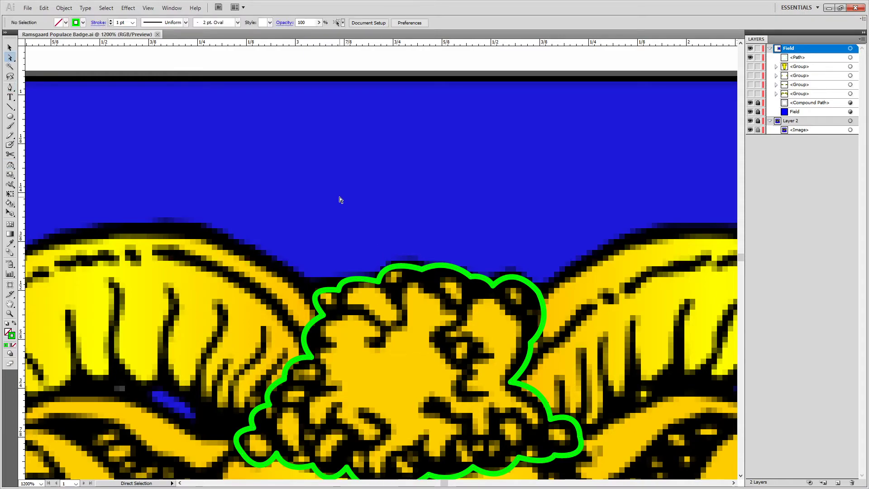
key(p)
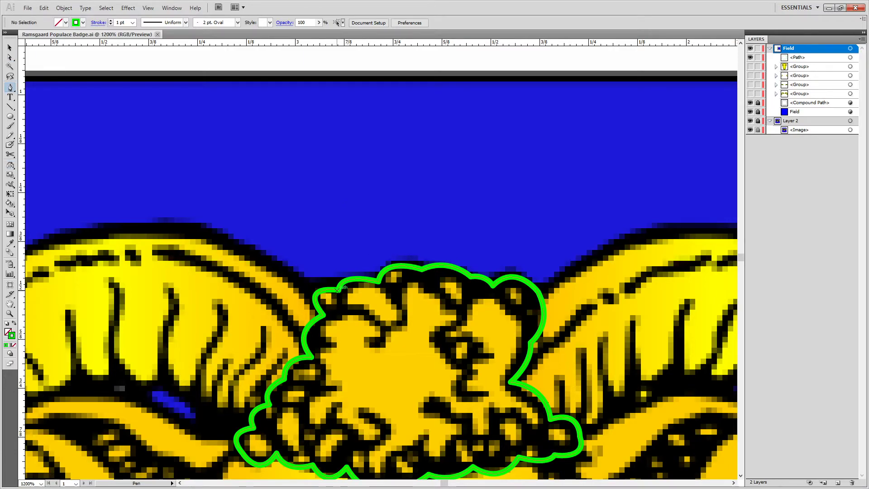
Trace the inner edge of the small upper-left curl and the curved lock beside it, ending both on the hair outline.
click(337, 289)
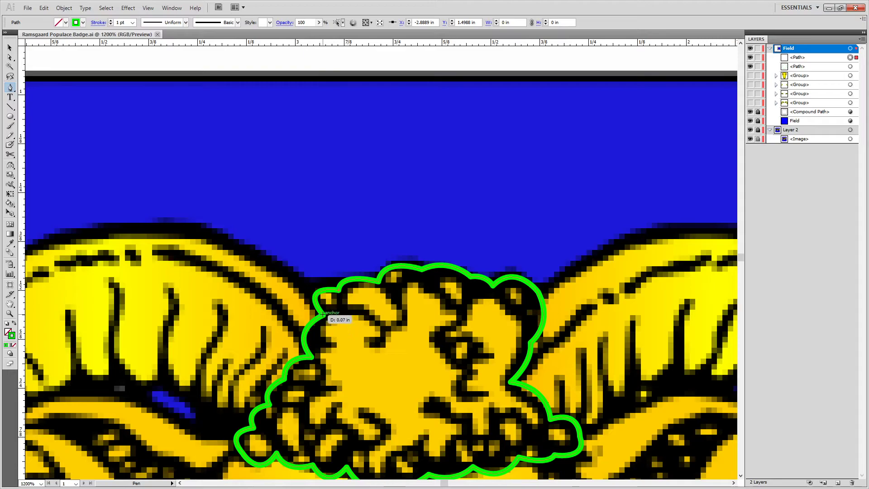
drag(322, 315, 292, 317)
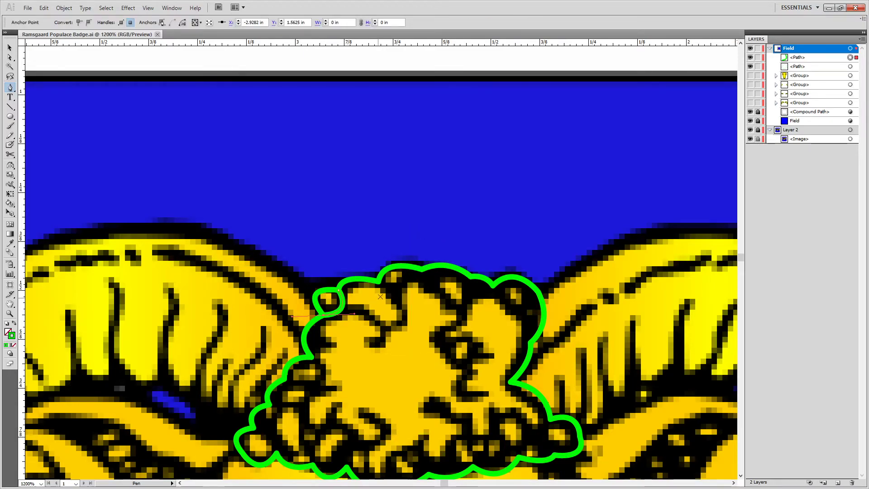
click(378, 282)
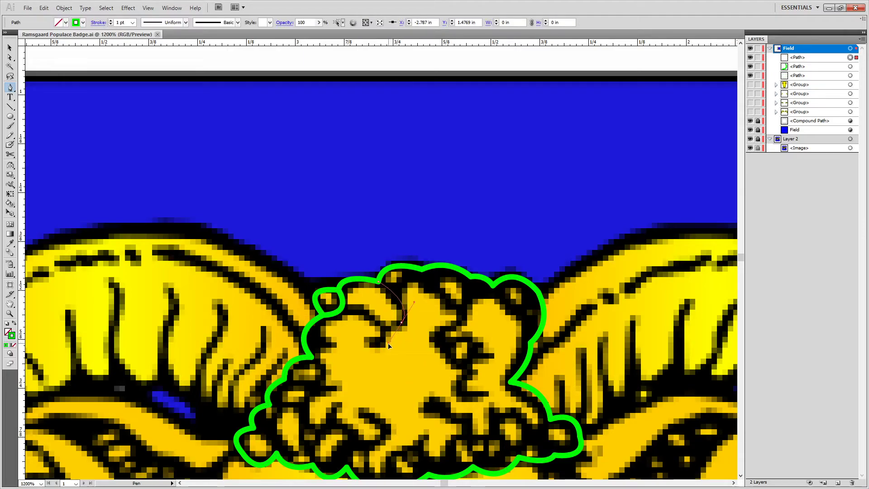
drag(388, 345, 388, 344)
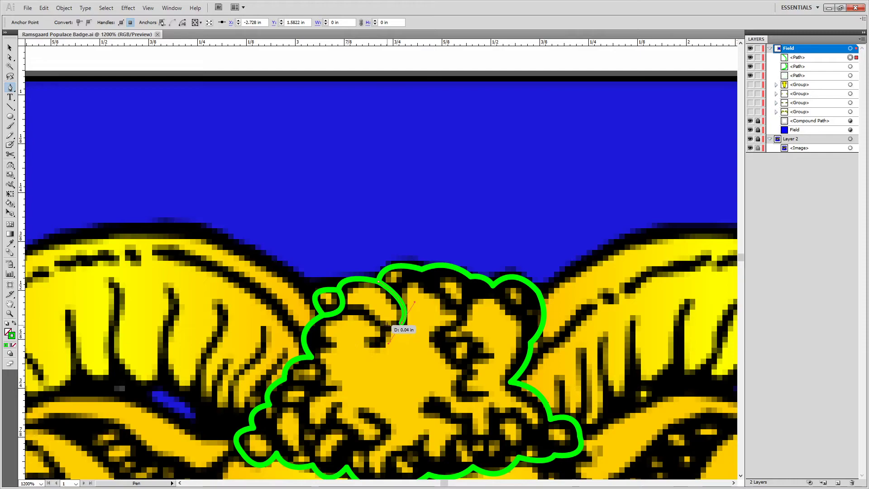
drag(359, 311, 370, 322)
key(ctrl+z)
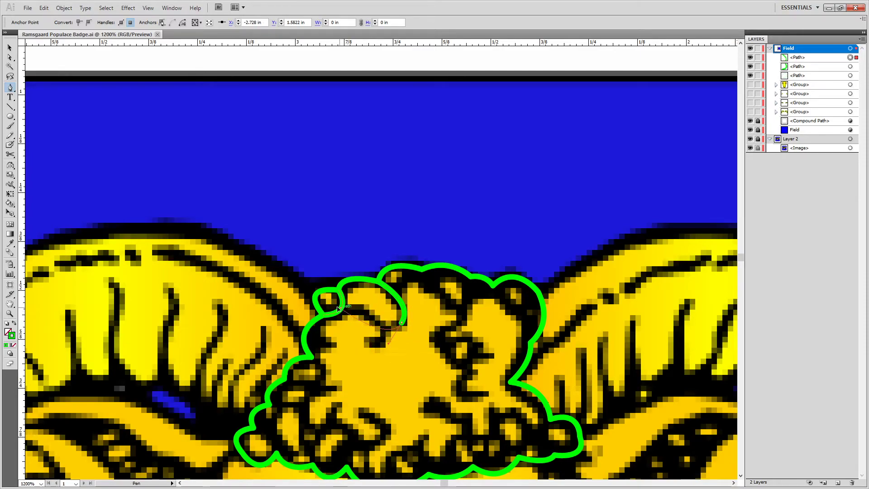
drag(378, 281, 432, 294)
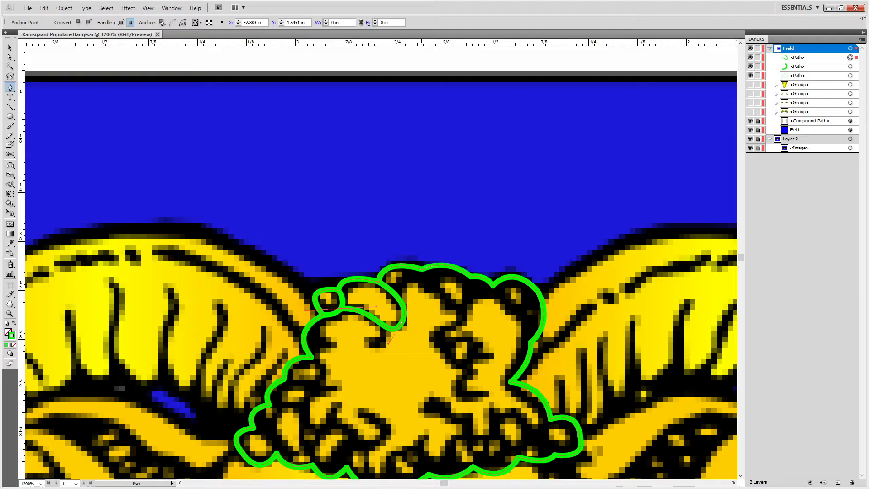
Trace the inner edge of the small curl at the top of the tuft and the short hooked strand beneath the curved lock.
click(415, 267)
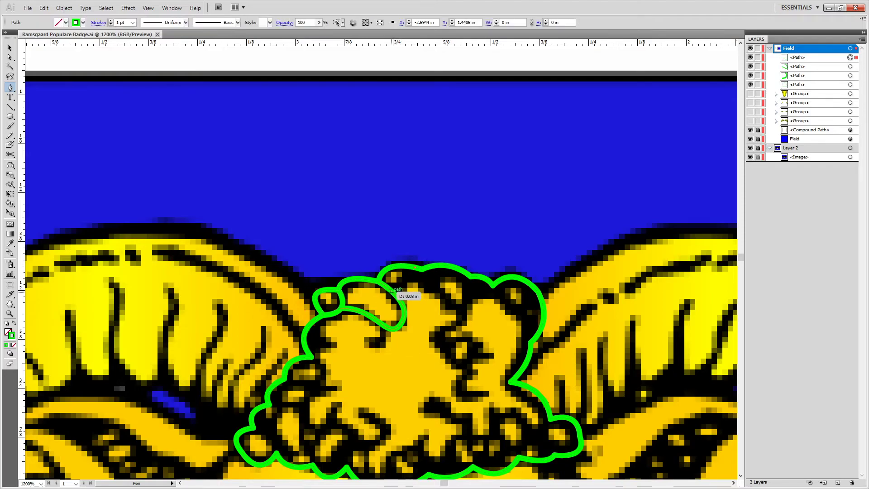
click(368, 293)
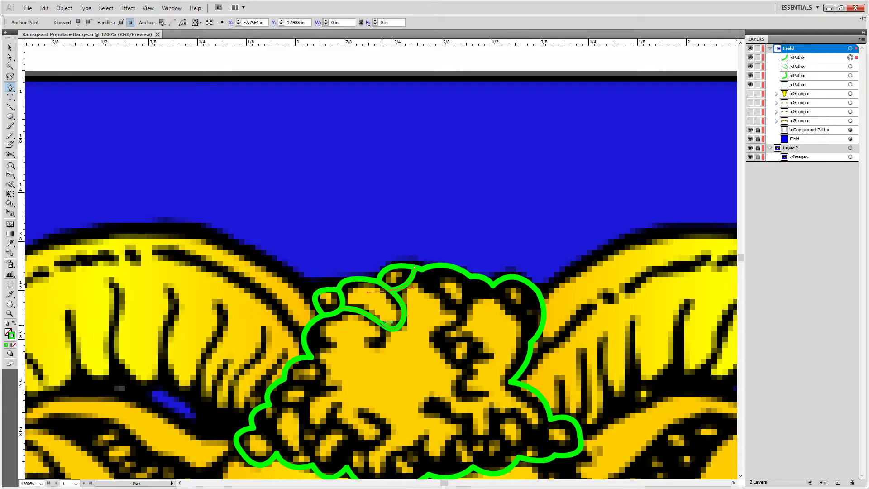
drag(386, 323, 350, 338)
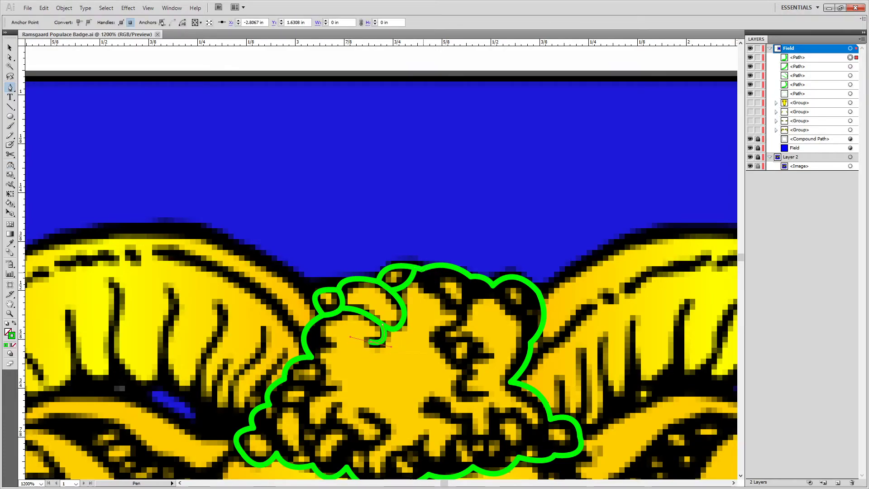
Trace a curved strand from the notch beside the top-centre curl down and inward to the middle of the tuft.
drag(393, 325, 490, 316)
key(ctrl+z)
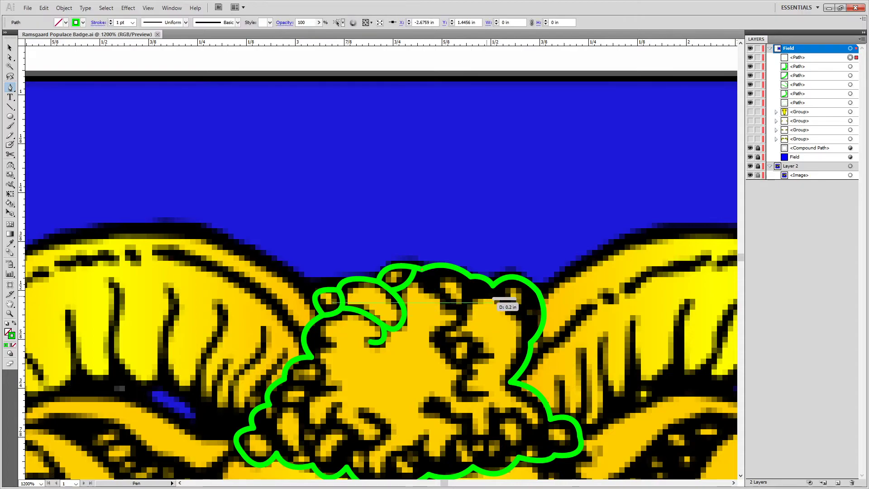
key(o)
key(p)
click(469, 277)
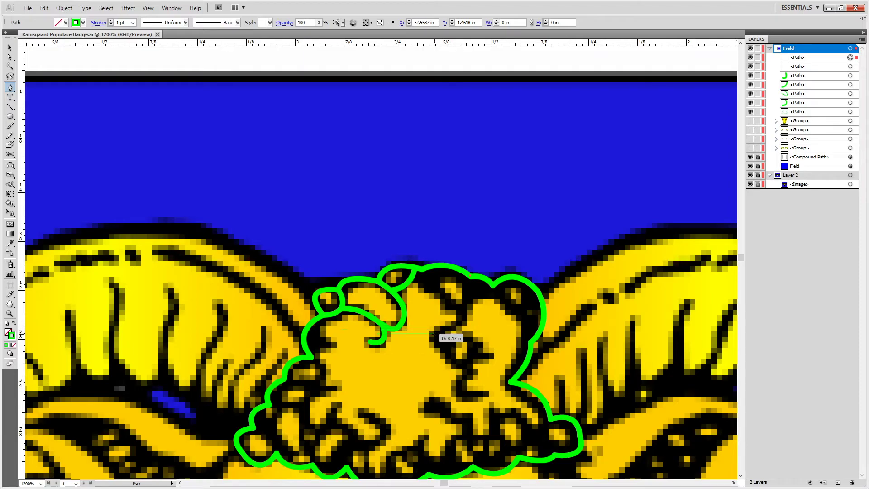
drag(434, 333, 396, 336)
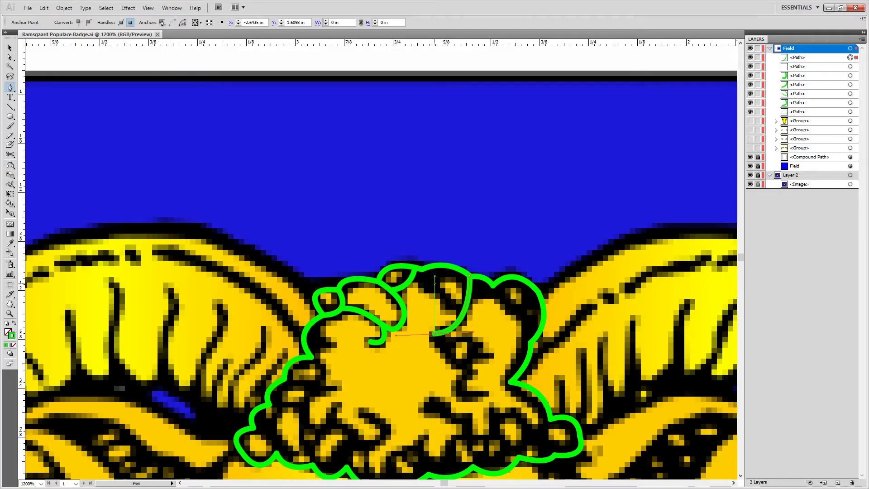
Trace the inner edges of the top-centre curl and the large upper-right curl, starting each on the hair outline.
click(421, 271)
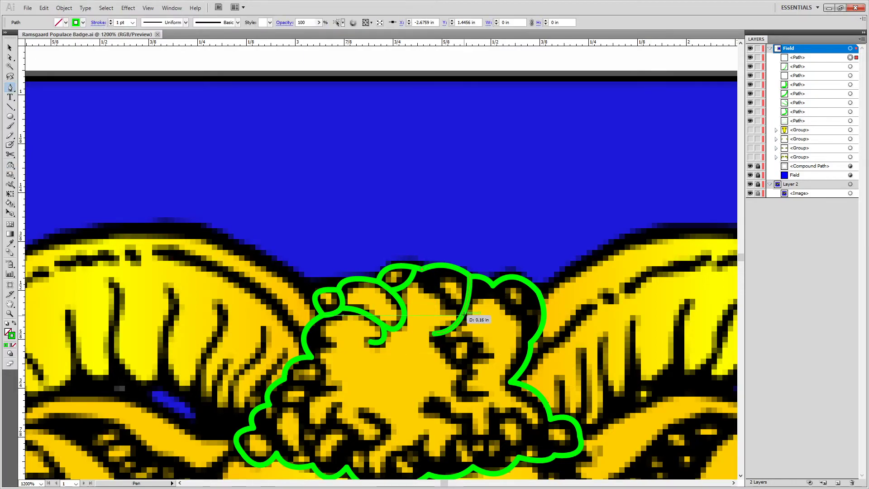
drag(464, 310, 510, 323)
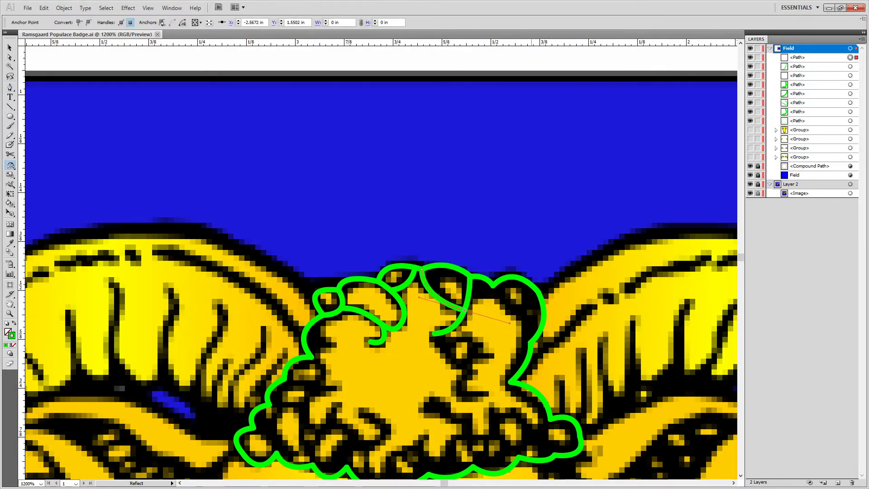
click(493, 285)
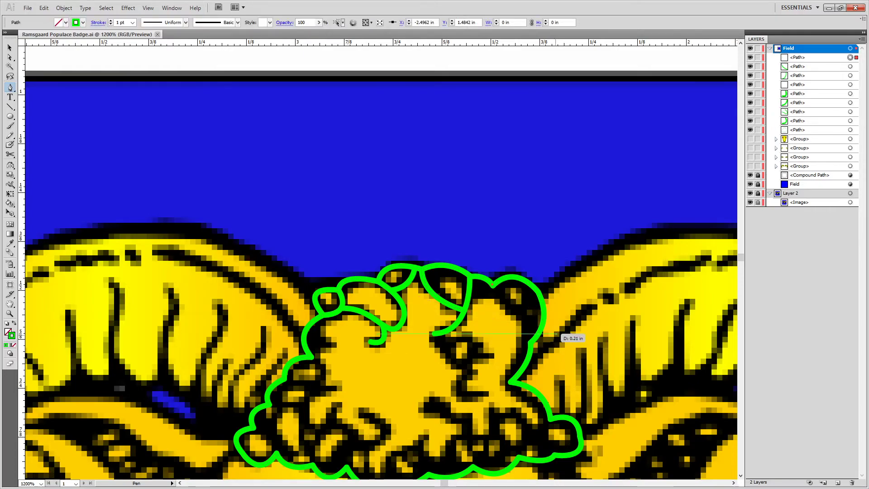
drag(541, 328, 574, 338)
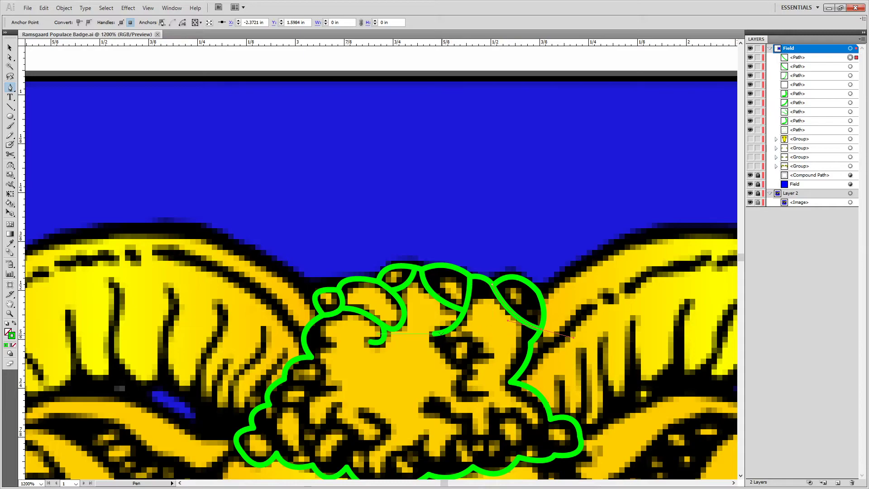
Extend the central strand downward with a scalloped curve and a short hooked end following the dark hair line.
ctrl+click(469, 367)
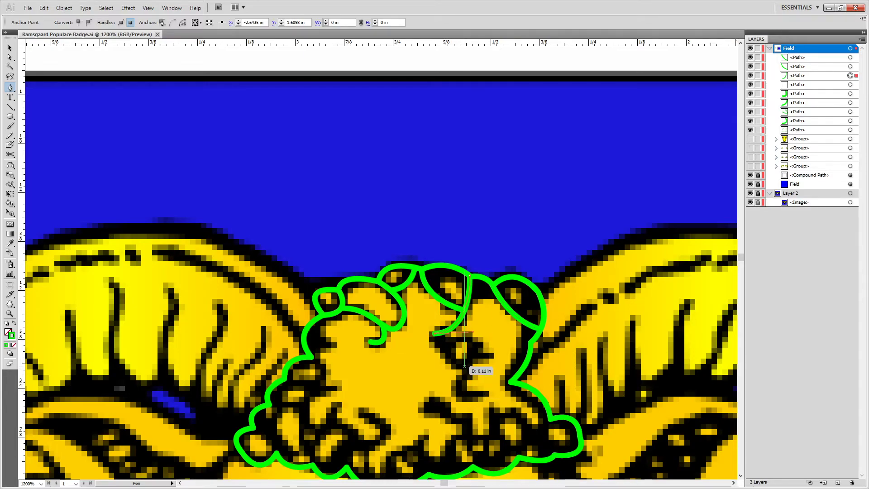
drag(470, 366, 456, 387)
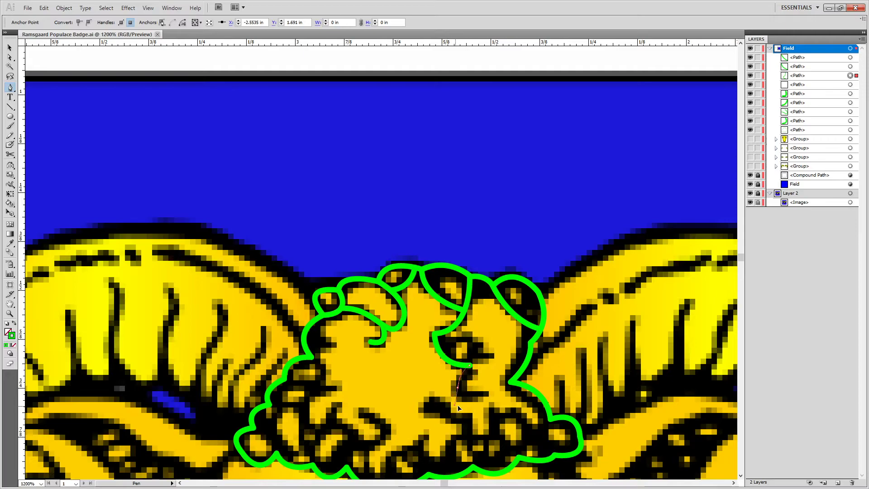
drag(457, 388, 514, 385)
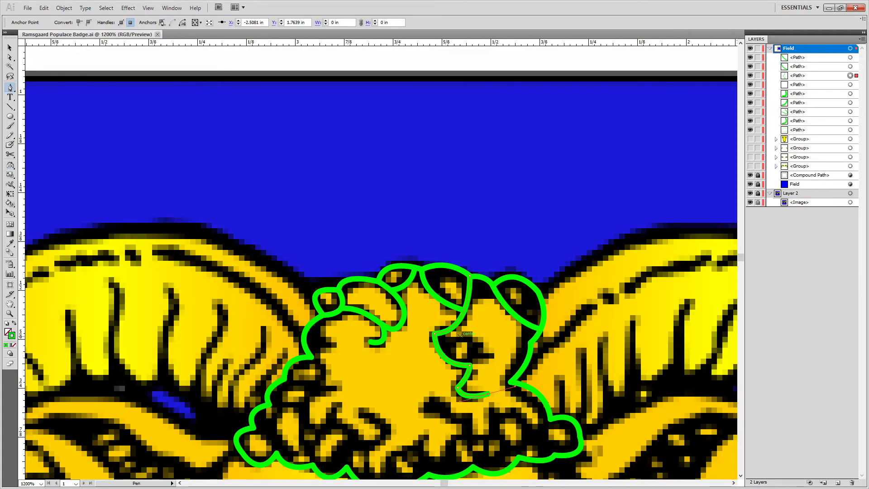
drag(447, 333, 471, 317)
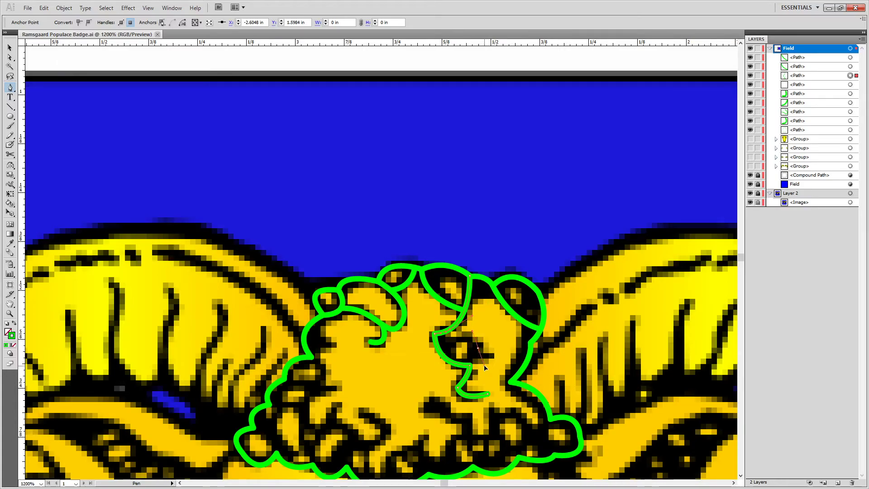
drag(485, 367, 499, 364)
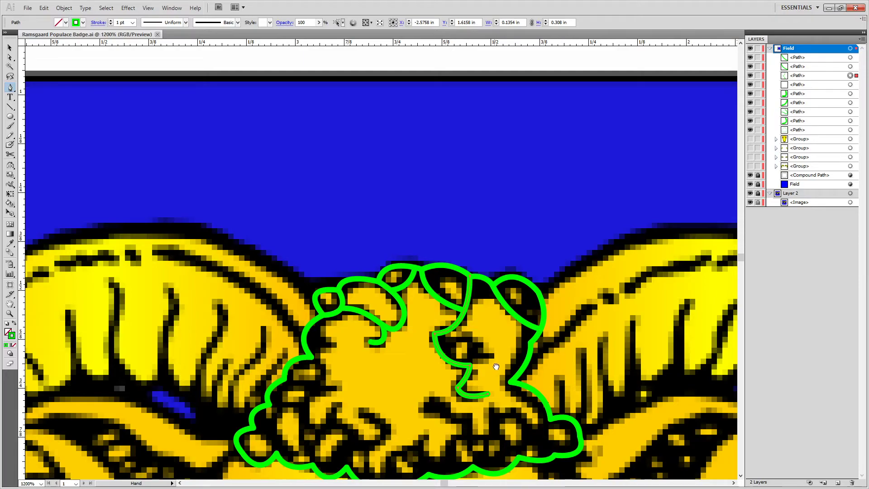
Trace the short strand inward from the left outline and close the small teardrop curl against the extended central strand.
drag(495, 369, 534, 319)
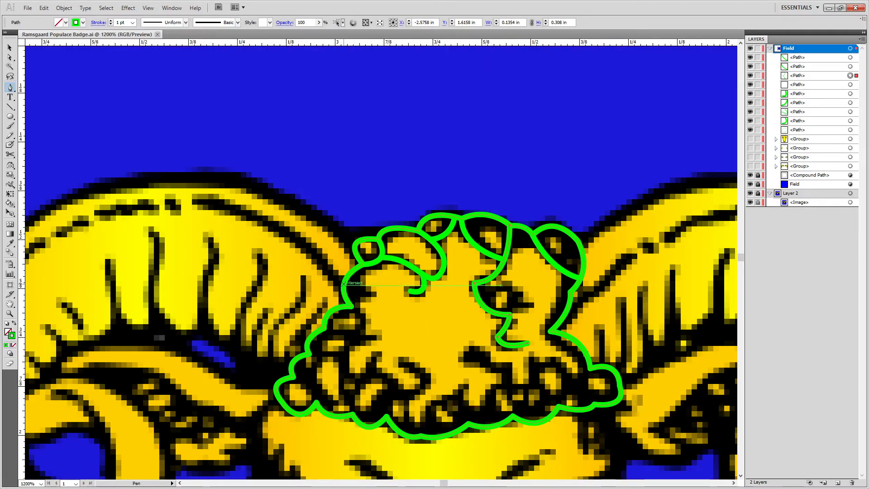
click(344, 284)
drag(374, 294, 401, 297)
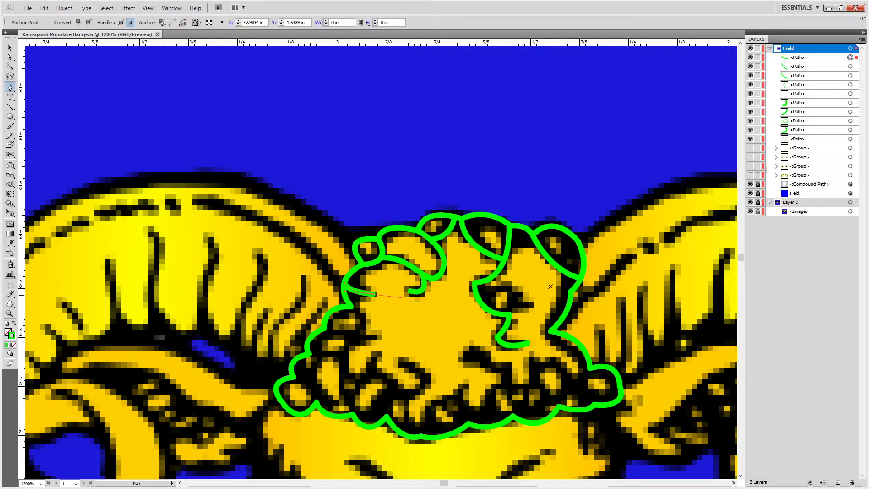
drag(485, 281, 482, 333)
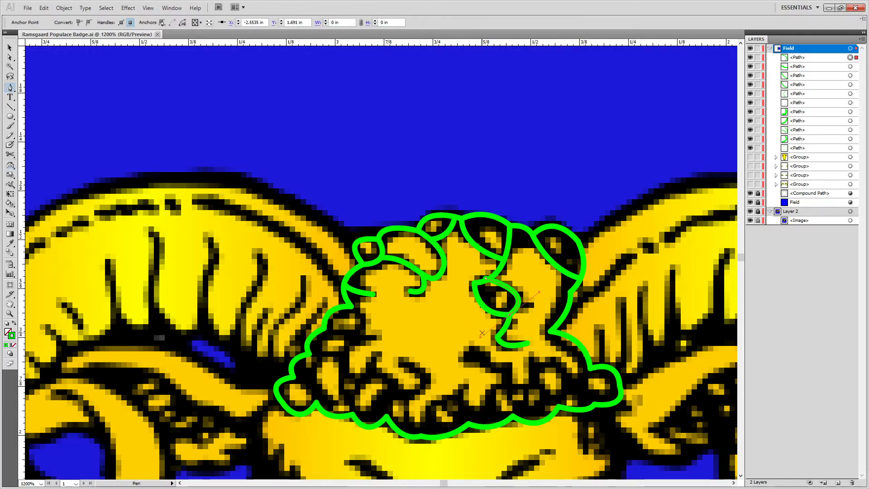
key(alt)
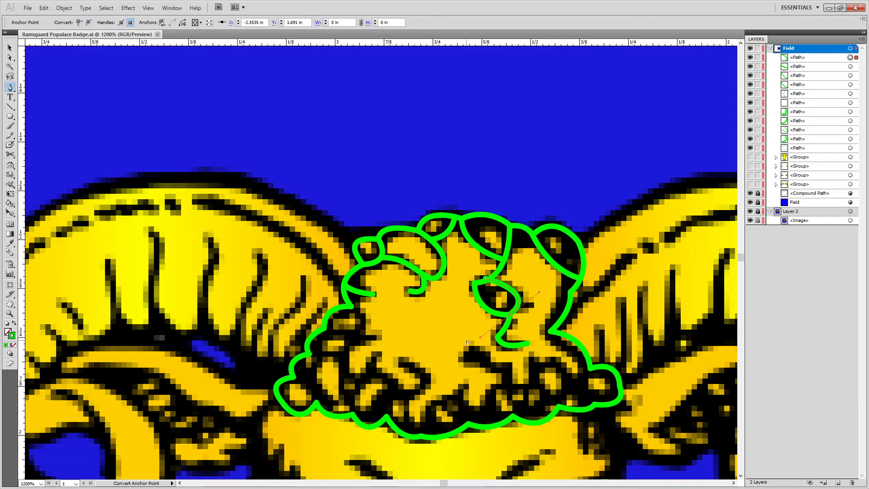
Trace the inner edges of the two stacked curls along the left side of the tuft, below the short strand.
drag(431, 333, 519, 319)
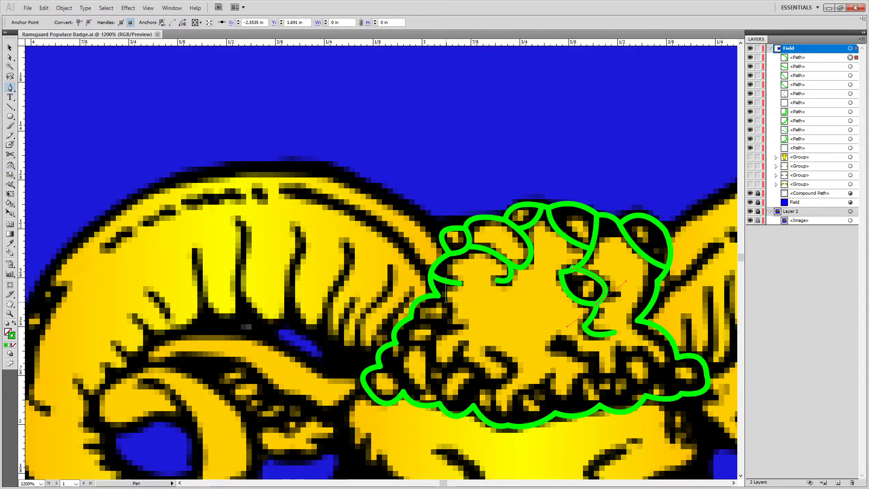
click(437, 295)
drag(410, 317, 349, 295)
key(o)
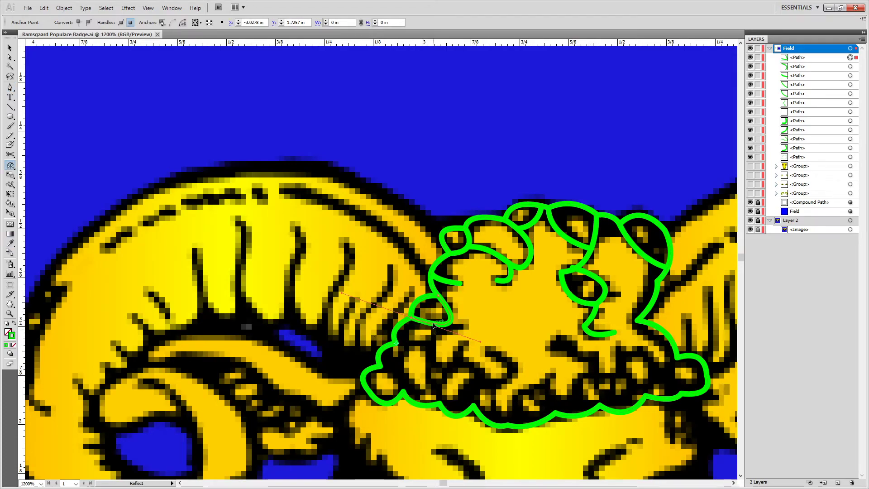
key(p)
drag(395, 343, 444, 331)
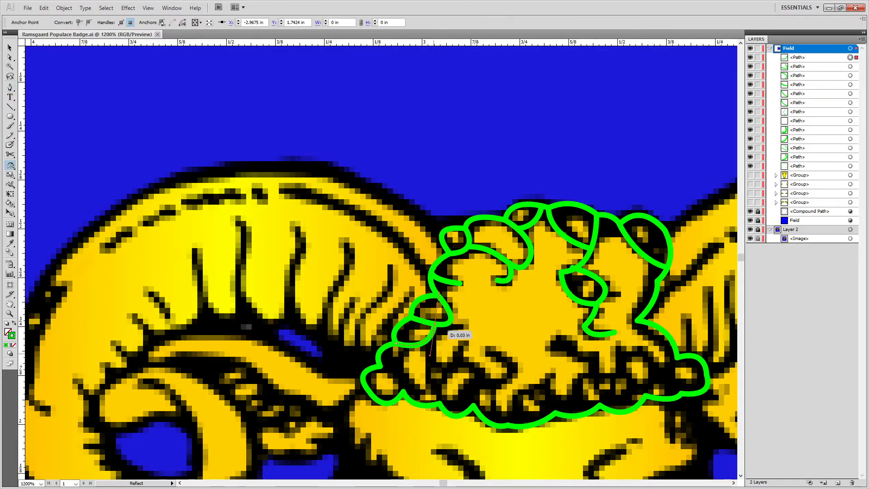
Trace the inner edges of the round lower-left curl and the small curl directly above it.
drag(404, 390, 406, 392)
drag(381, 365, 402, 420)
key(ctrl+z)
key(o)
key(p)
drag(409, 345, 434, 345)
click(409, 345)
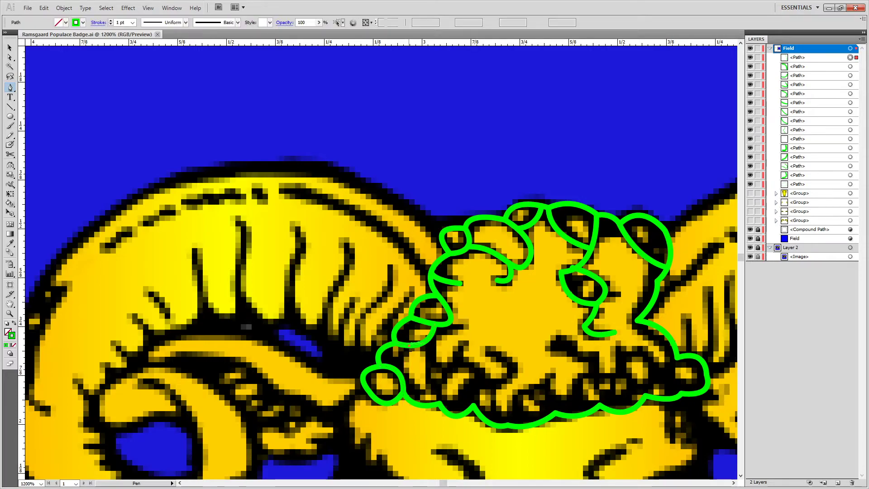
click(388, 369)
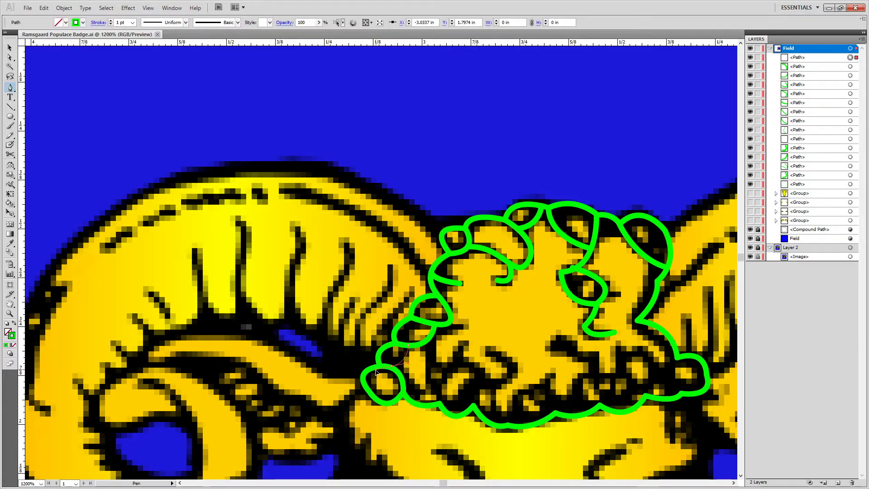
click(376, 371)
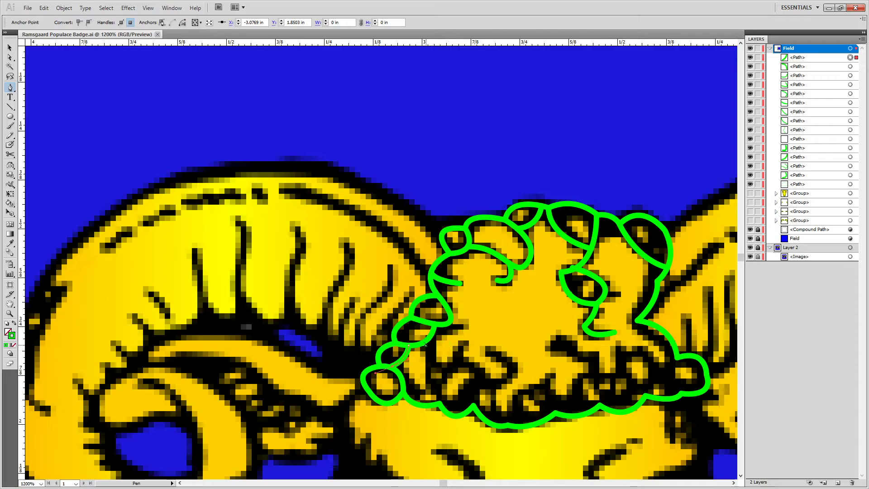
Trace the long lock edge beside the round lower-left curl and the inner edge of the round lower-right curl.
click(427, 338)
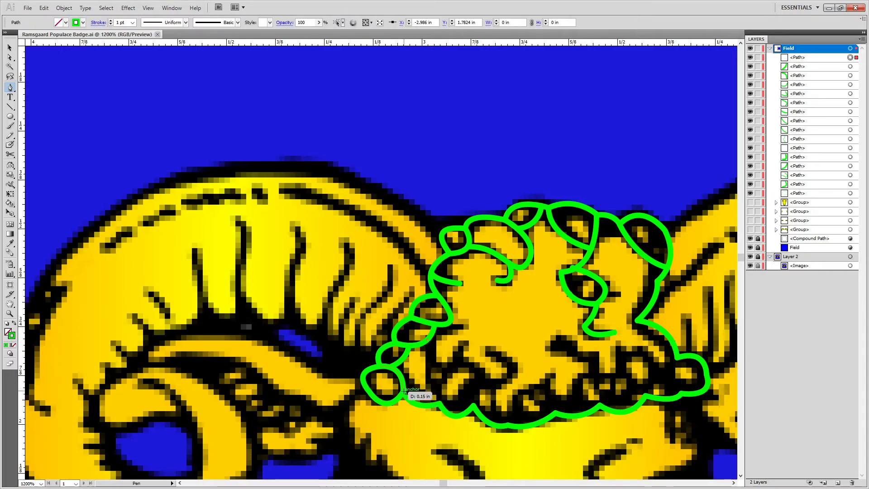
mouse_move(410, 399)
mouse_down()
mouse_move(357, 403)
mouse_move(372, 407)
mouse_up()
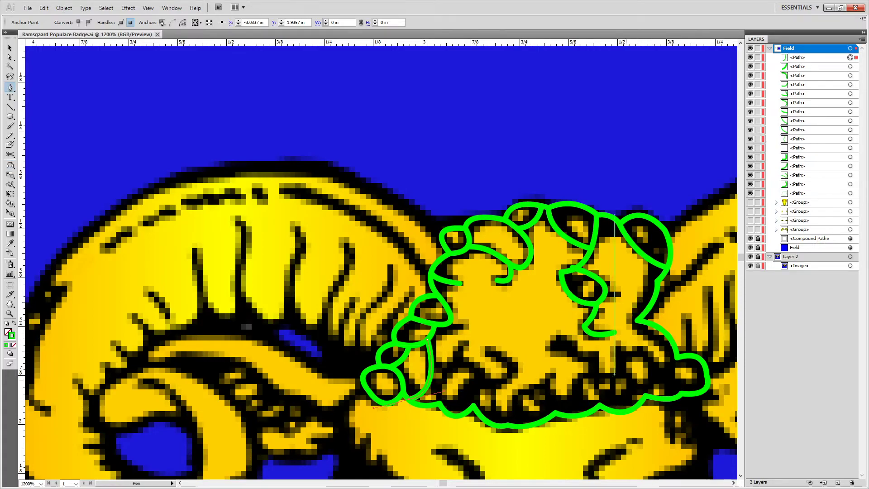
click(677, 358)
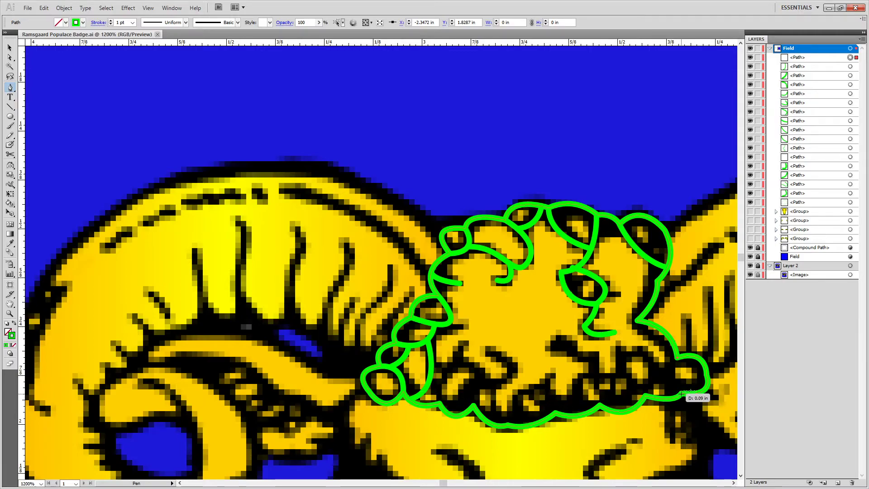
drag(680, 393, 705, 414)
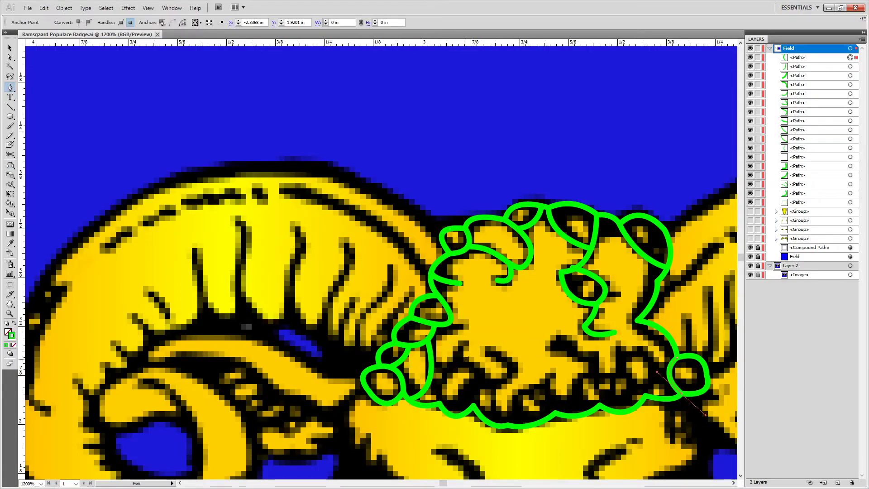
Trace the curved strand rising inward from the lower-left lock and the short edge joining it to the bottom outline.
key(ctrl+shift+a)
click(425, 388)
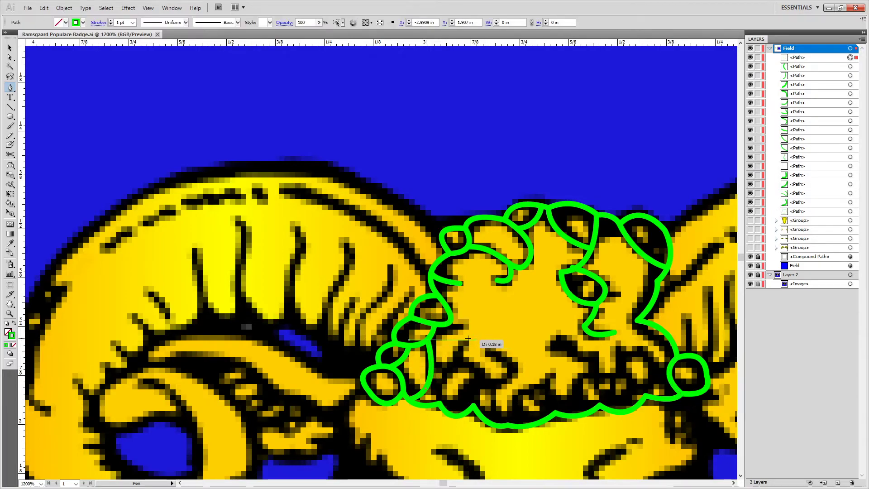
mouse_move(465, 343)
mouse_down()
mouse_move(492, 299)
mouse_move(472, 303)
mouse_up()
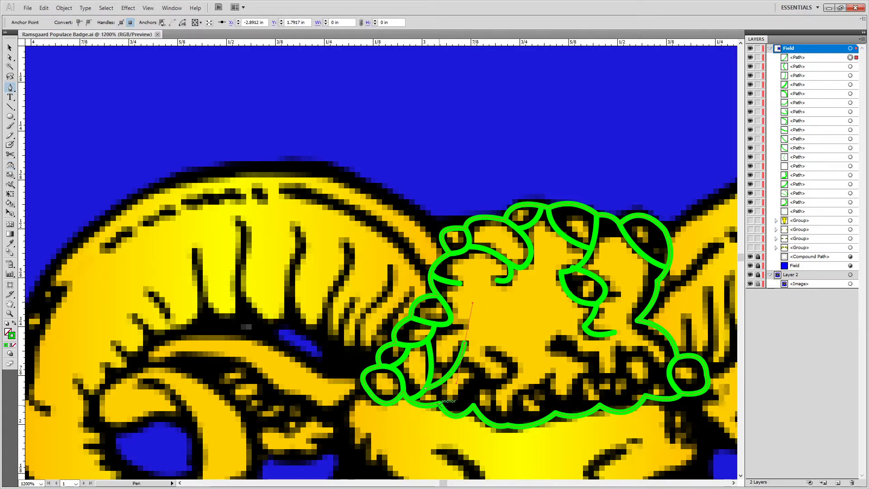
click(439, 402)
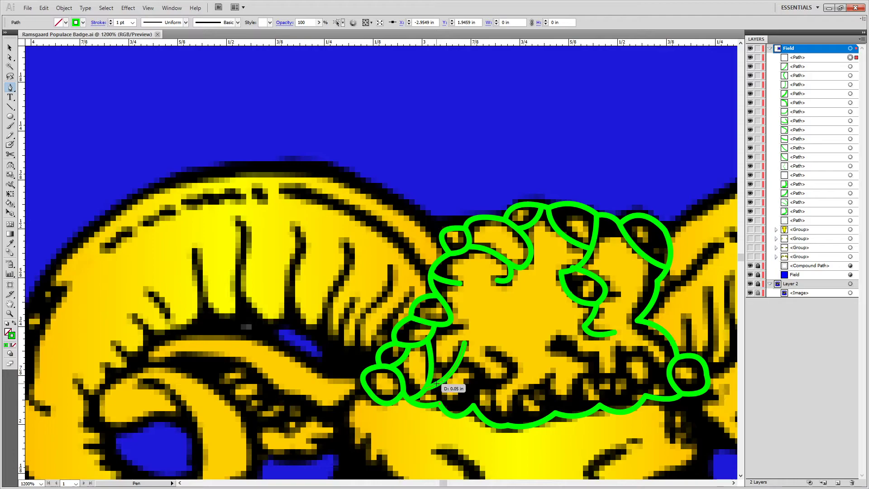
click(432, 371)
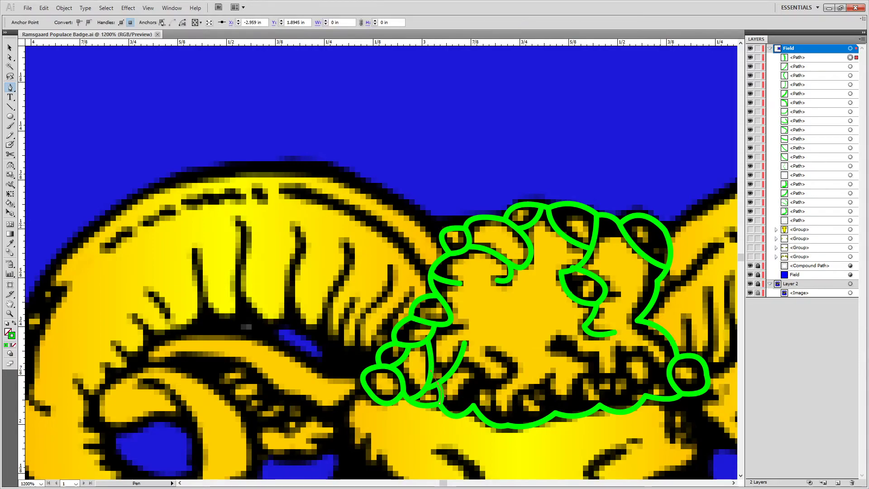
Compare the hair tracing with the finished horn and face groups by briefly showing and hiding each group.
click(750, 256)
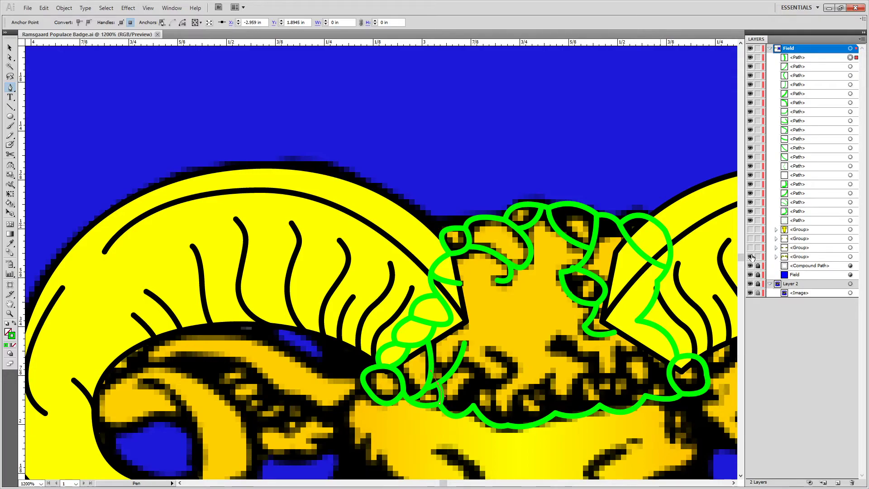
click(750, 256)
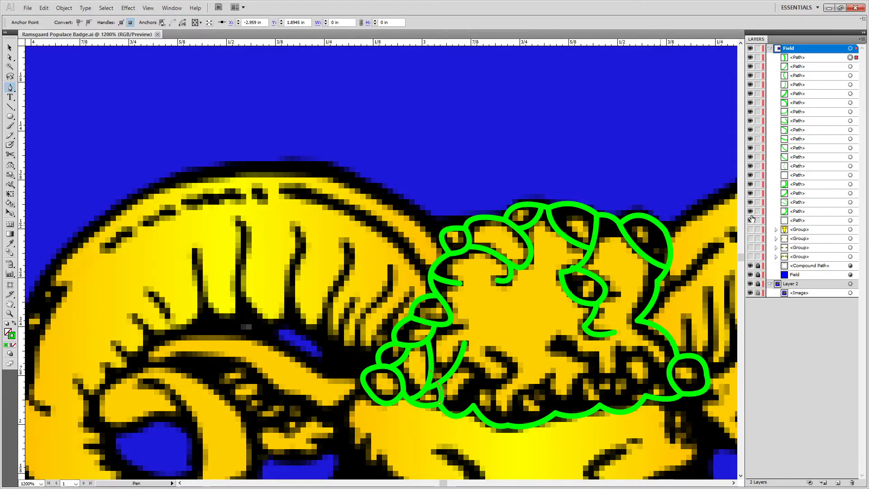
click(750, 229)
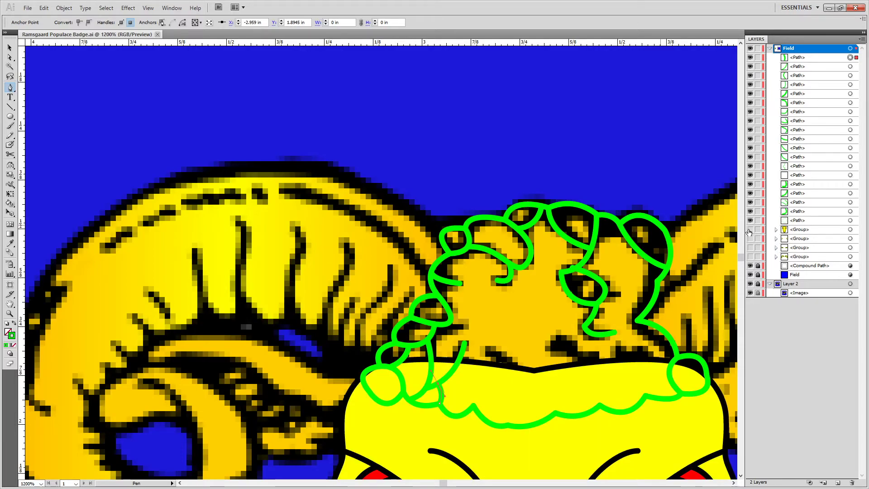
click(749, 229)
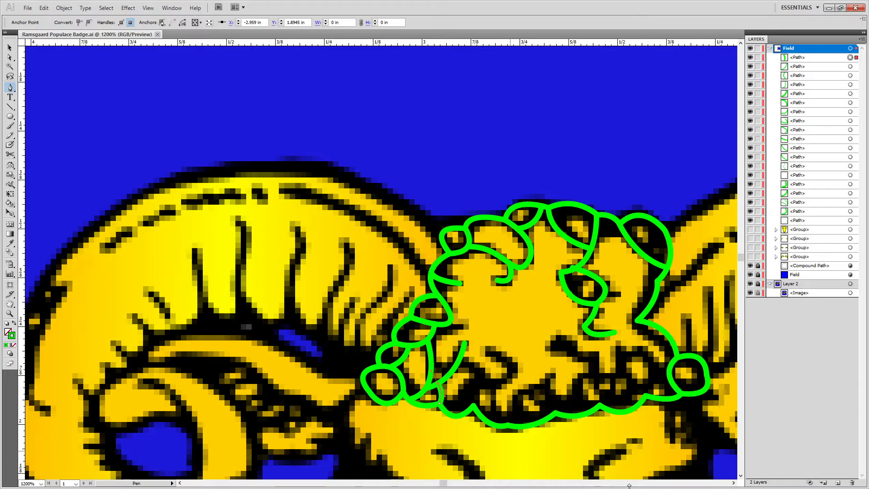
drag(573, 268, 550, 301)
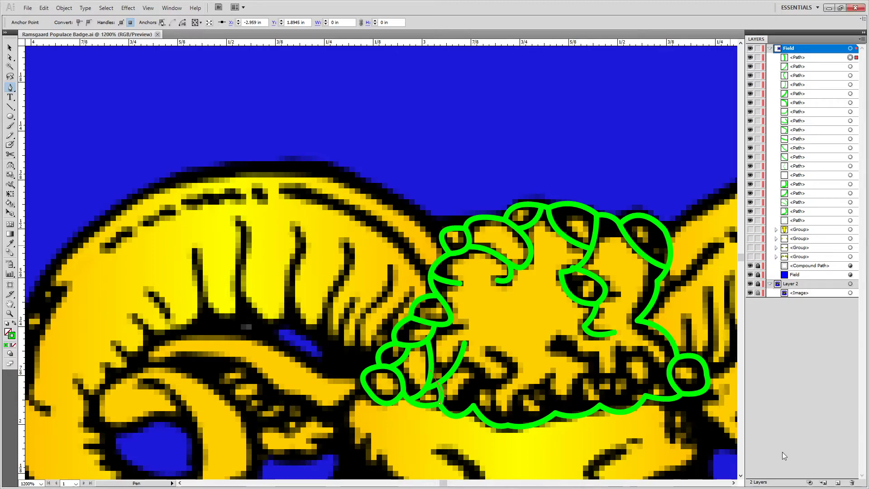
Trace the curl edge beside the lower-left strand and the curl adjoining the round lower-right curl, each down to the bottom outline.
drag(423, 327, 469, 400)
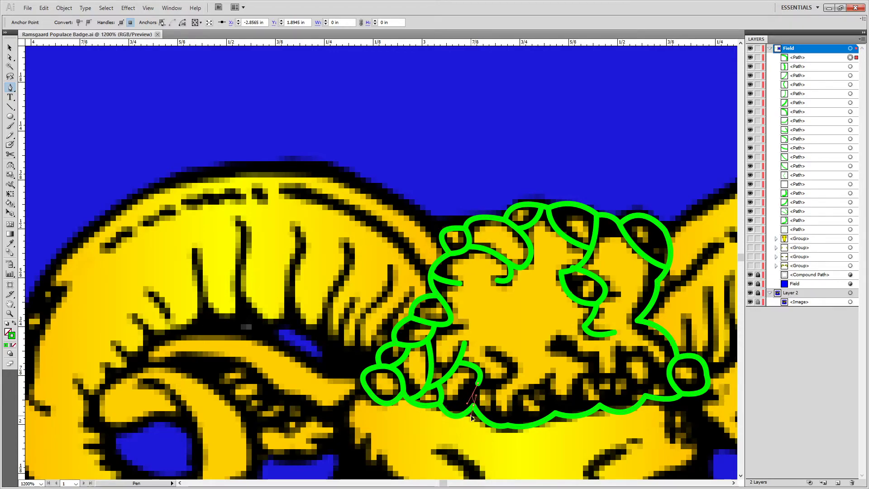
drag(472, 405, 447, 458)
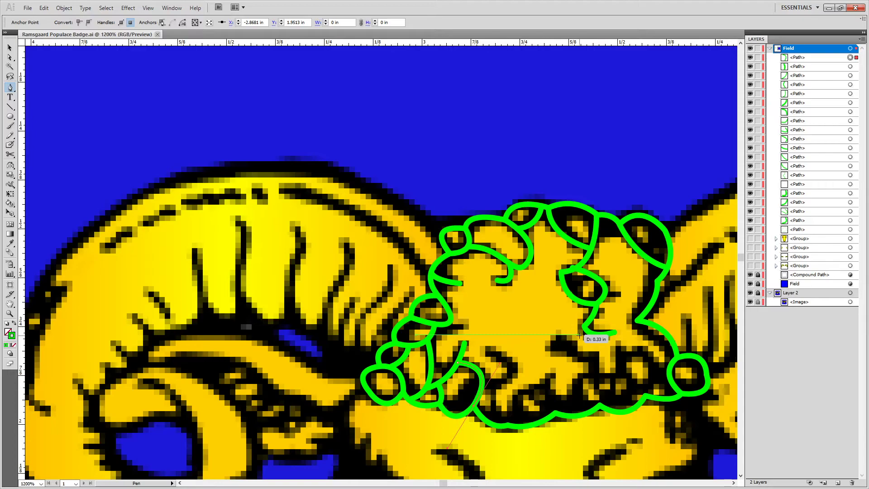
click(669, 370)
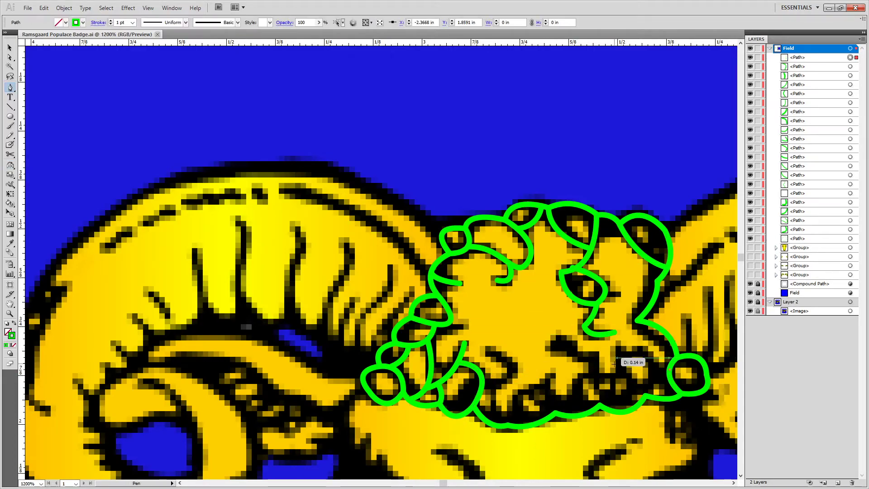
drag(621, 372, 666, 399)
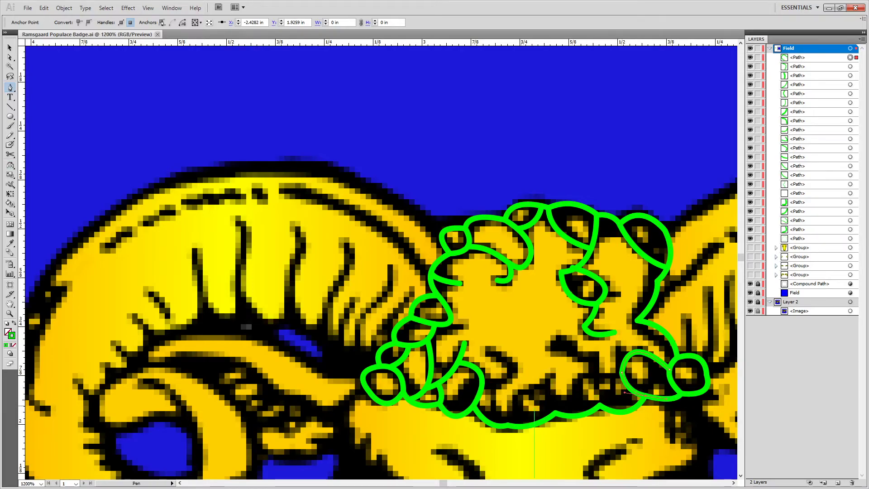
ctrl+click(483, 384)
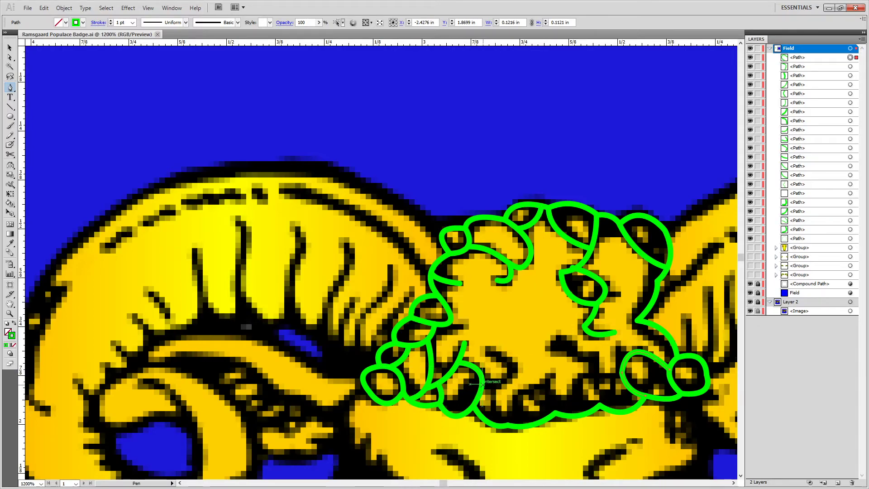
Trace the hooked strand curving inward just above the second lower-left curl.
click(493, 390)
key(ctrl+z)
drag(498, 384, 518, 376)
mouse_move(489, 347)
mouse_down()
mouse_move(500, 360)
mouse_move(432, 319)
mouse_up()
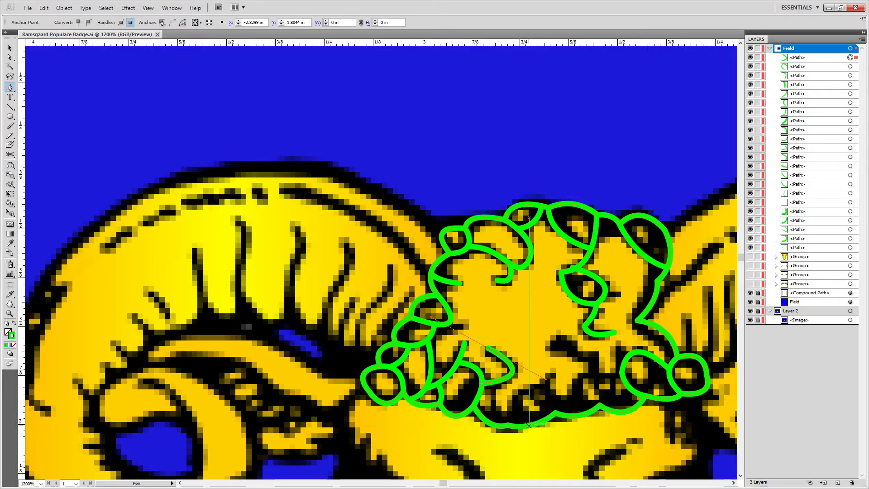
Trace the rounded curl at the bottom centre and the short edge joining the hooked strand to the bottom outline.
drag(528, 425, 520, 398)
drag(550, 372, 546, 425)
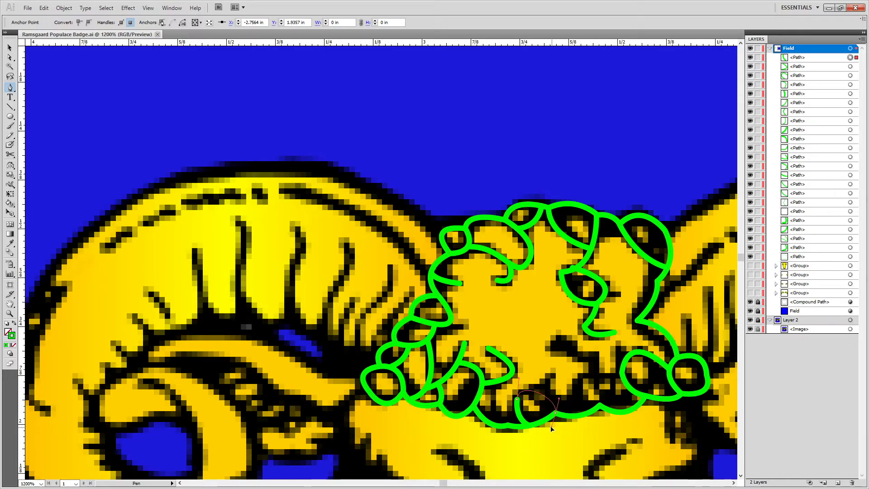
key(p)
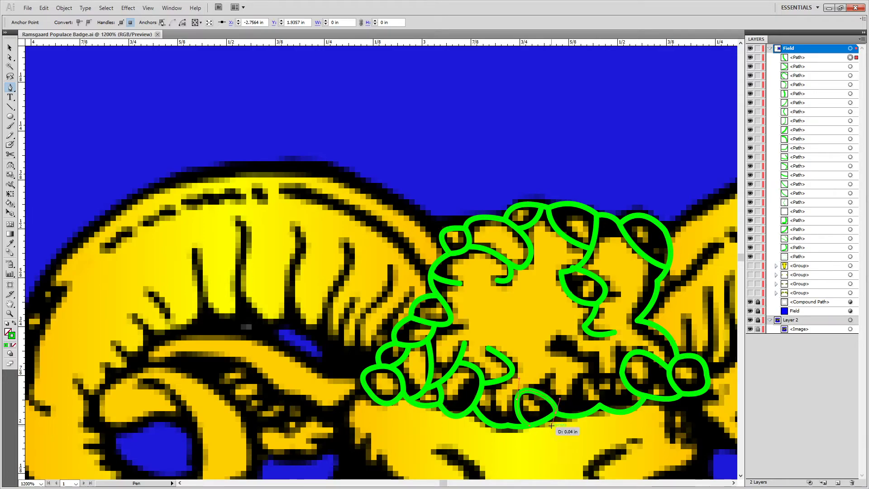
click(492, 381)
drag(490, 424, 502, 415)
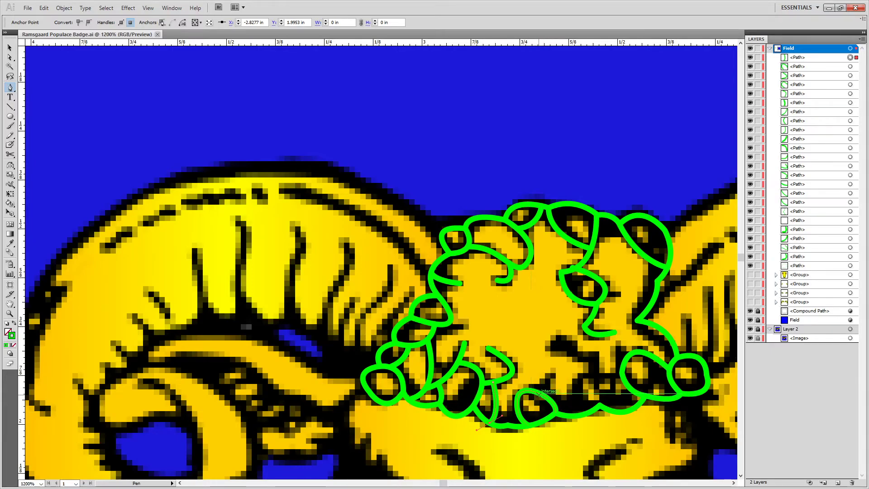
Trace the short strand rising from the top of the bottom-centre curl.
click(538, 392)
drag(557, 376, 572, 376)
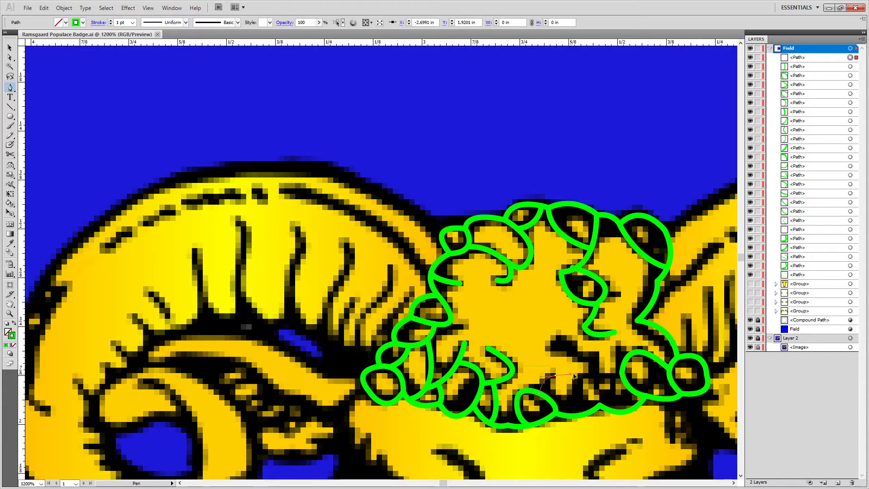
key(o)
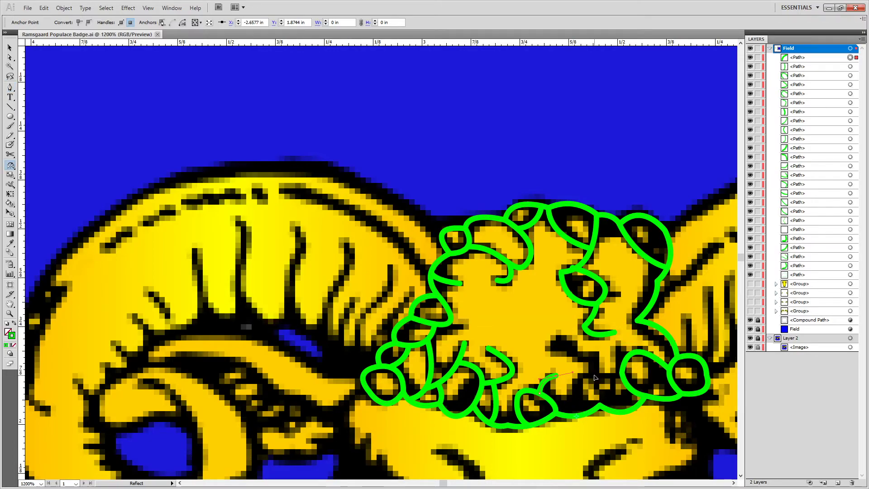
key(p)
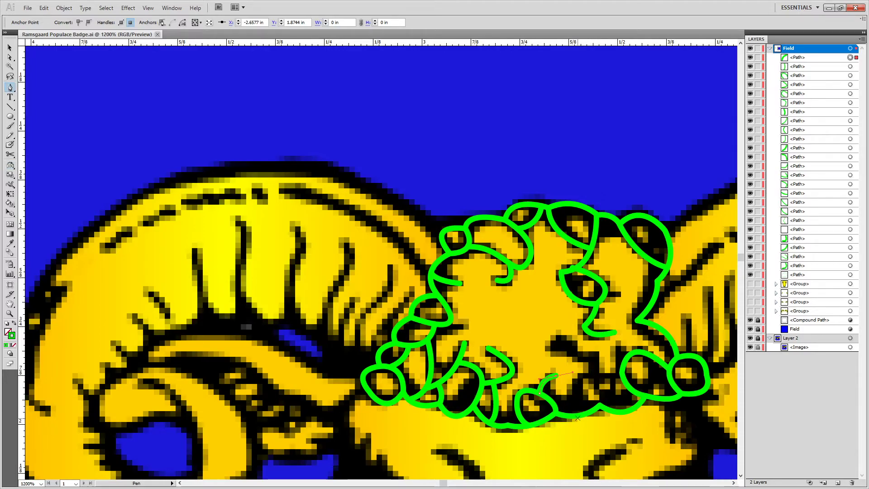
drag(573, 372, 638, 368)
click(597, 375)
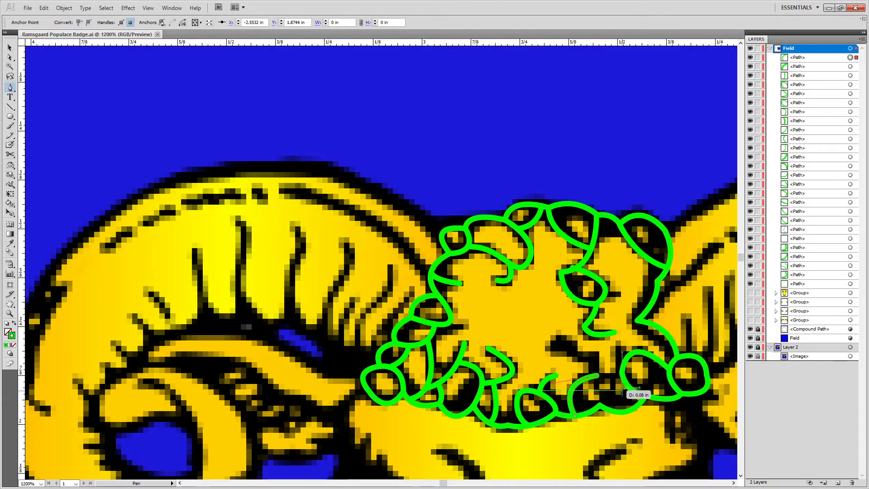
ctrl+click(632, 396)
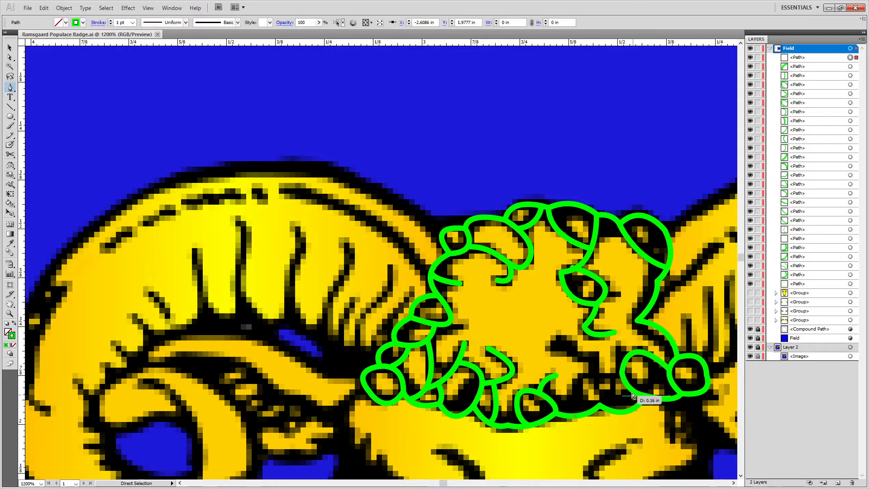
key(ctrl+z)
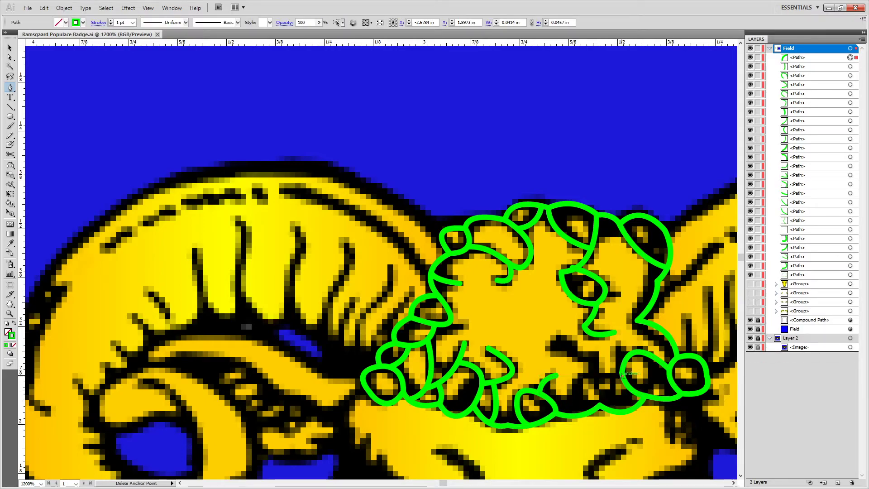
Trace the edge of the third curl from the lower-right end, joining its neighbour to the bottom outline.
click(621, 375)
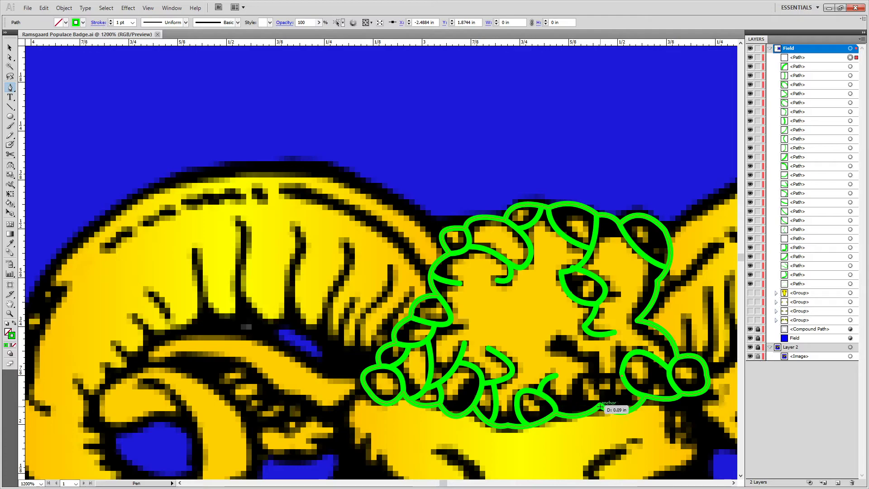
drag(599, 405, 622, 448)
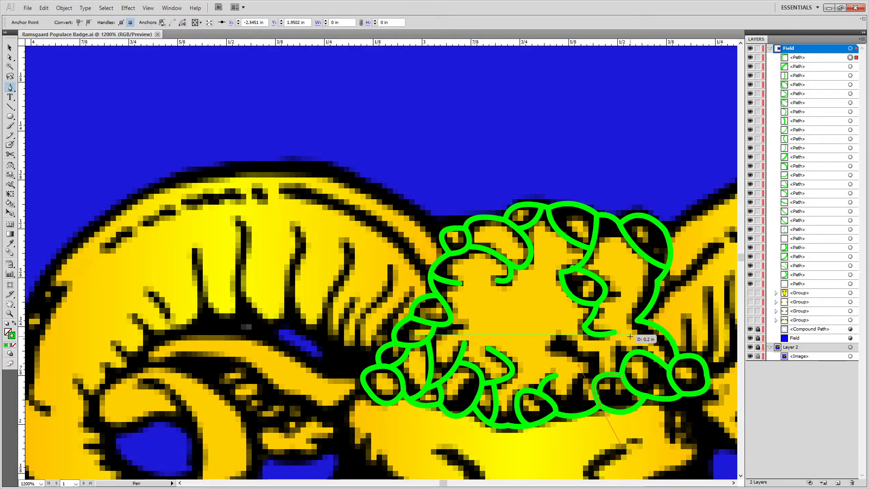
key(o)
key(p)
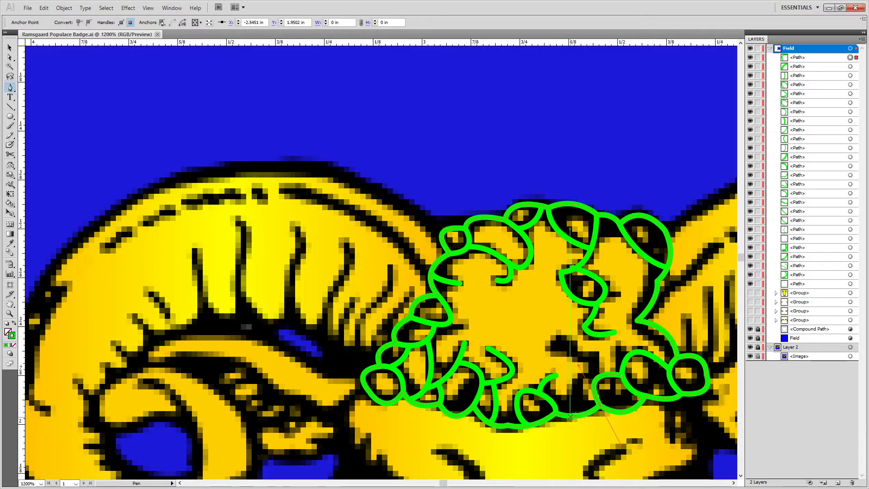
Trace the last curl edge rising from the bottom outline and the strand curving up from it into the tuft.
click(569, 415)
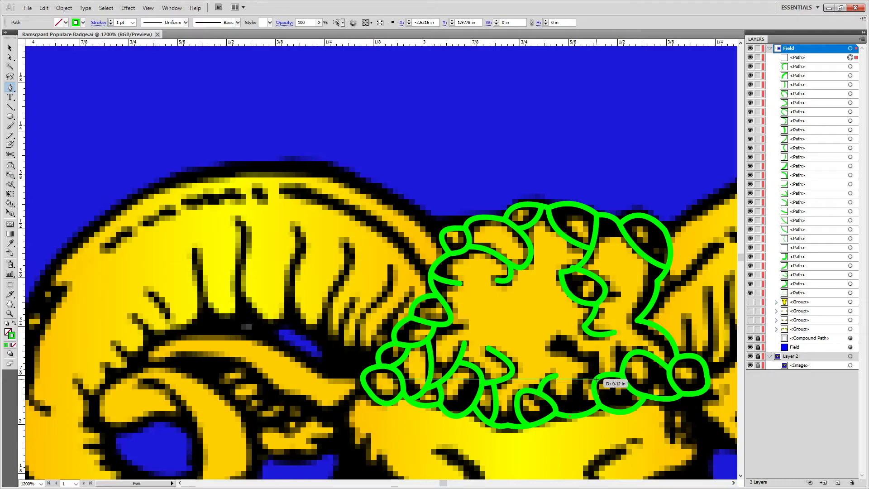
click(598, 379)
drag(598, 379, 632, 392)
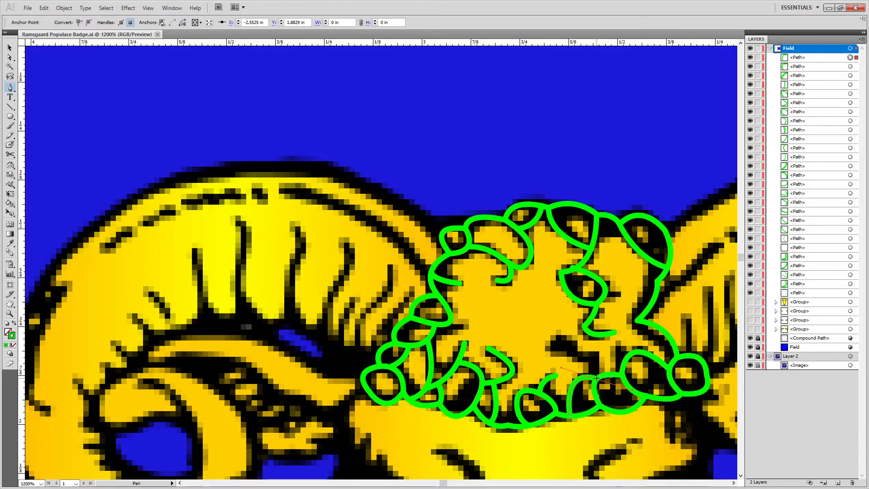
drag(597, 378, 557, 335)
Change the stroke color of all the traced hair paths to black (000000).
scroll(558, 337, down, 2)
key(a)
drag(414, 221, 672, 409)
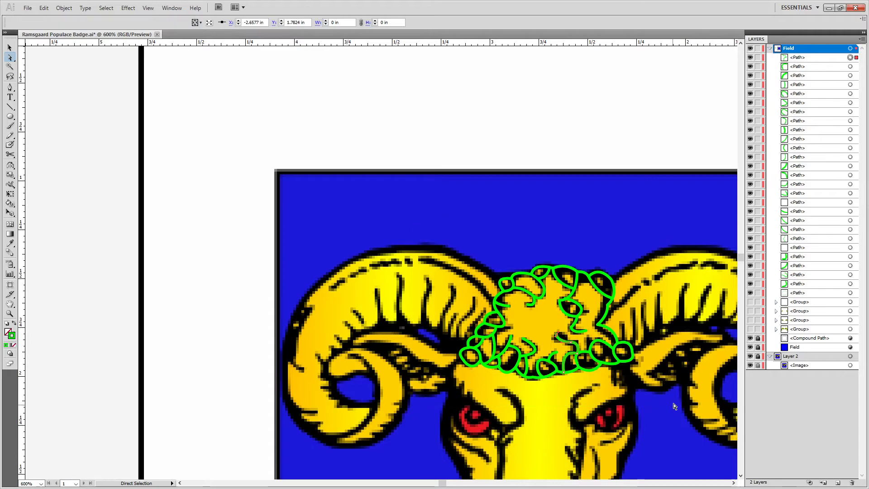
double_click(12, 335)
drag(325, 286, 304, 313)
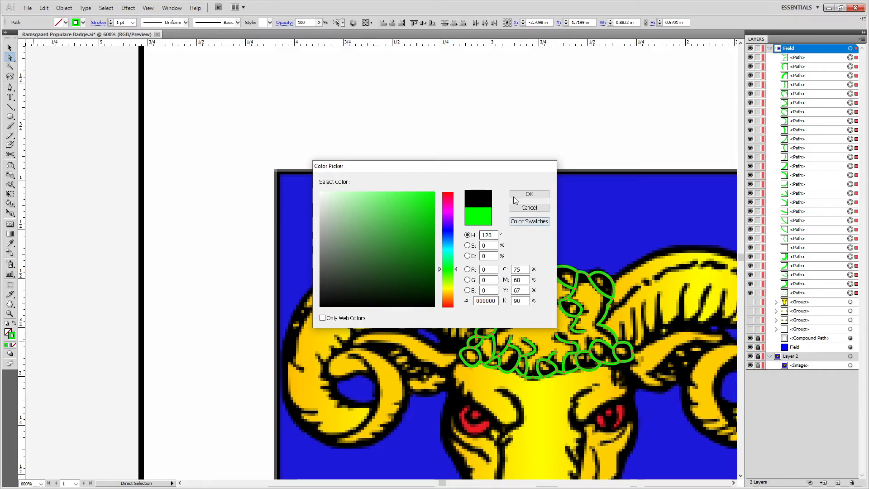
click(528, 193)
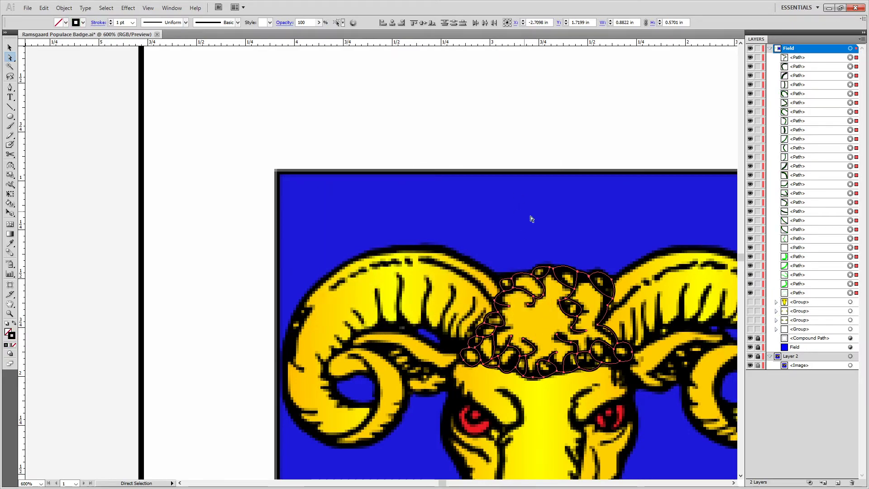
click(527, 214)
Fill the hair's outer outline with yellow sampled from the face, and check the result with the face group hidden.
click(610, 329)
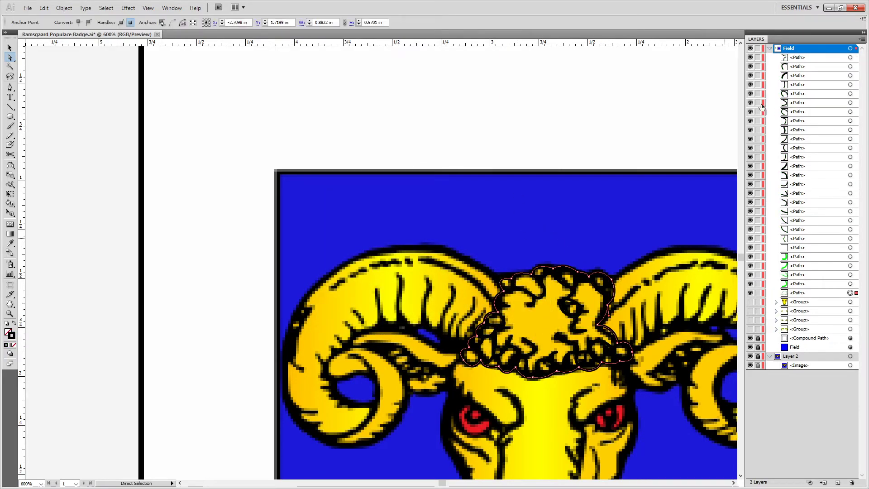
click(750, 301)
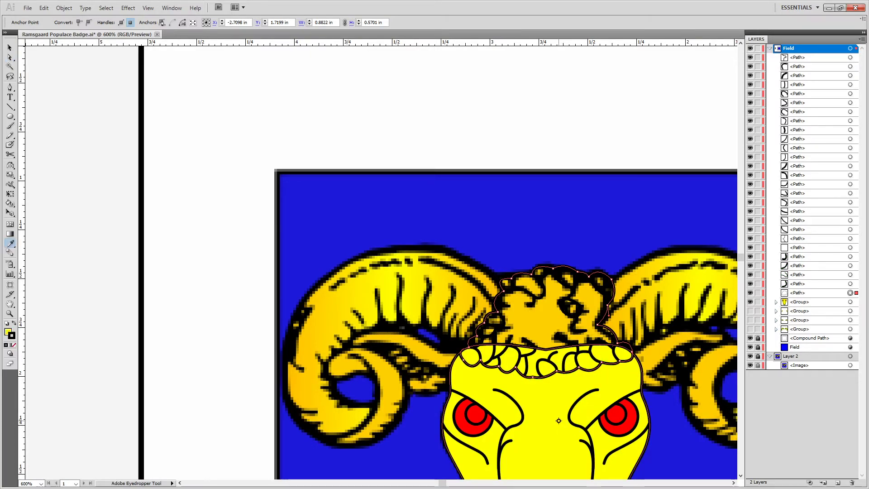
click(559, 420)
key(a)
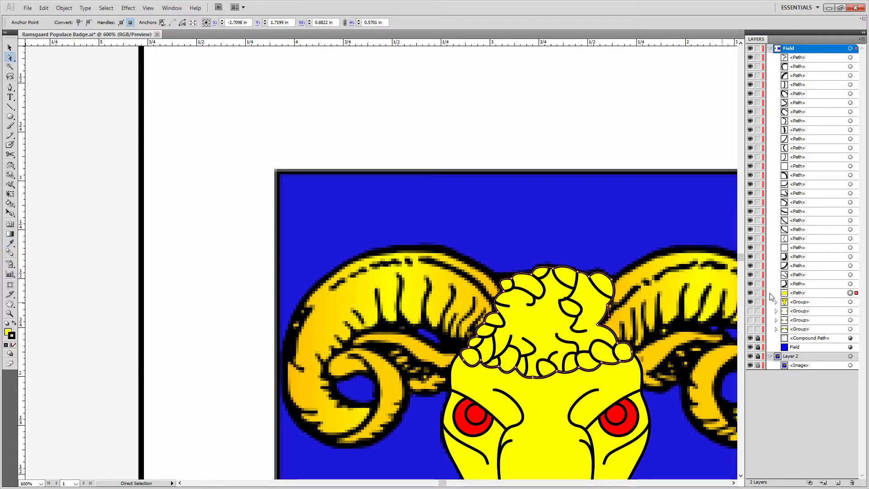
click(751, 303)
click(749, 292)
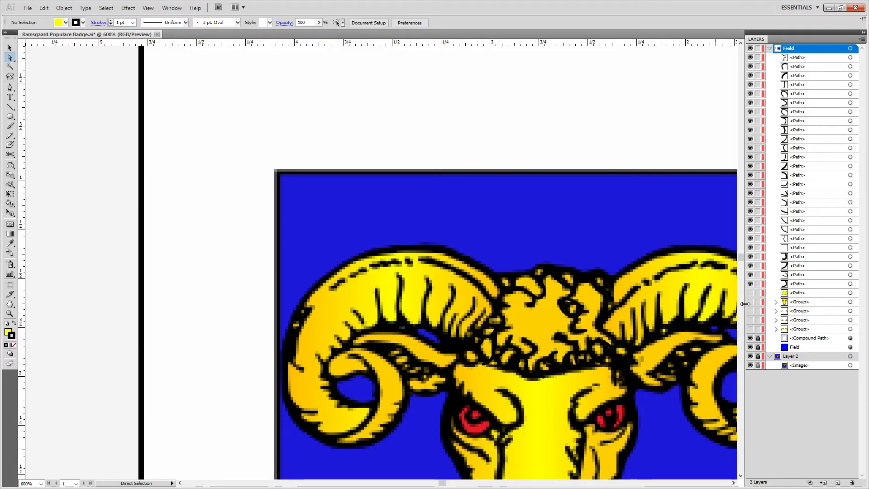
click(750, 292)
Group all the hair paths and show the hidden horn, ear and face groups.
key(v)
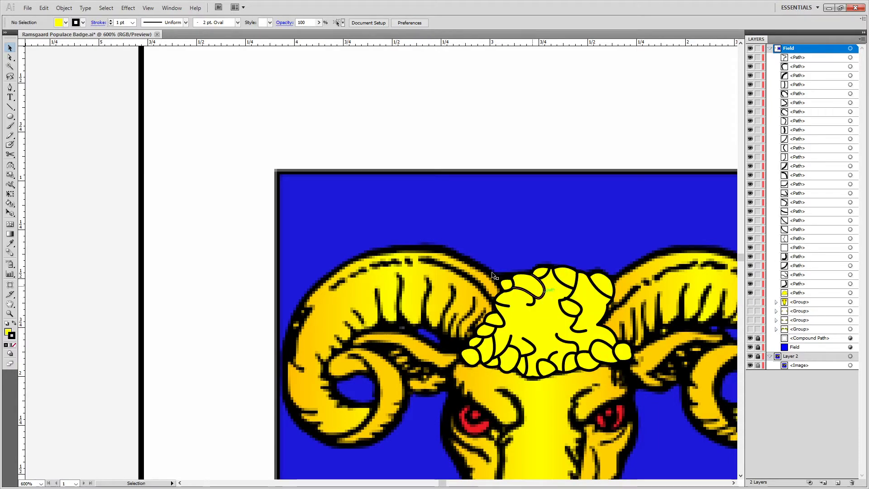
drag(429, 260, 711, 350)
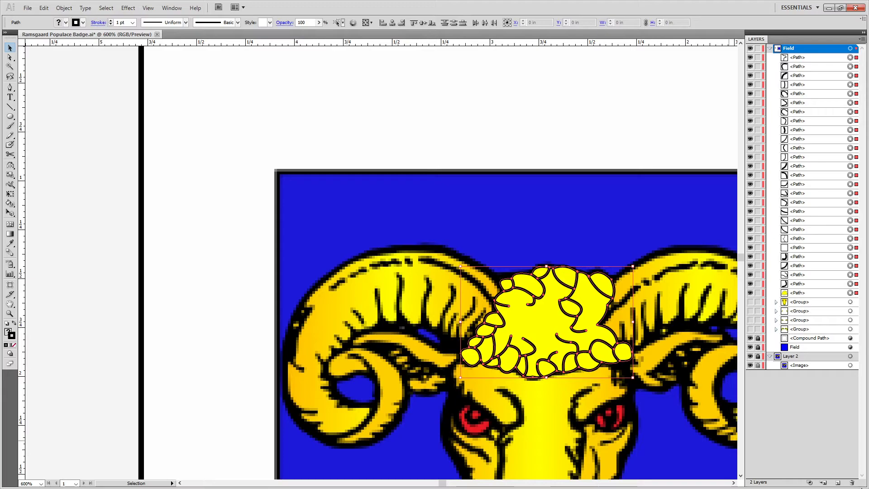
key(ctrl+g)
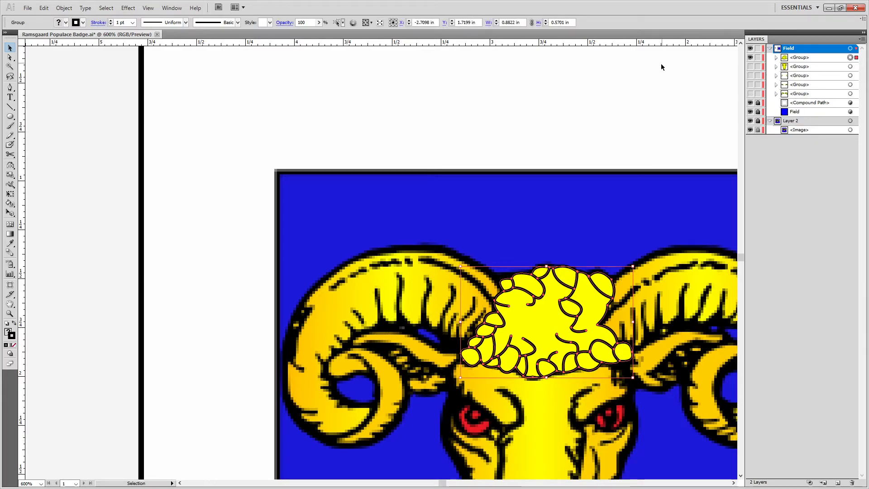
drag(749, 66, 750, 93)
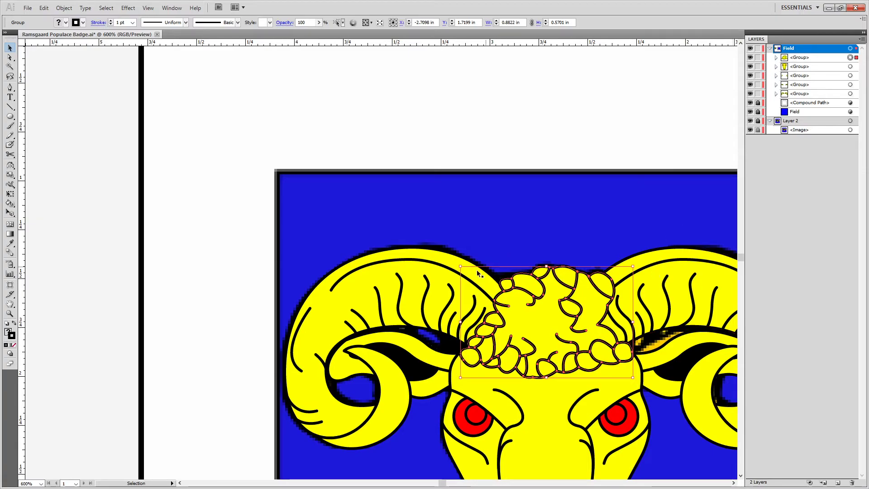
Combine the hair, face, horn and ear groups into a single ram's head group.
scroll(489, 253, down, 2)
click(553, 213)
key(a)
drag(315, 201, 676, 455)
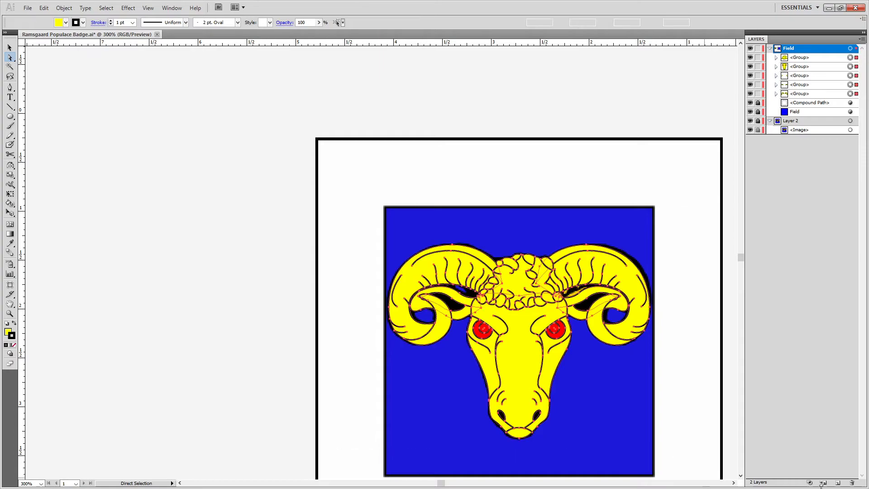
key(ctrl+g)
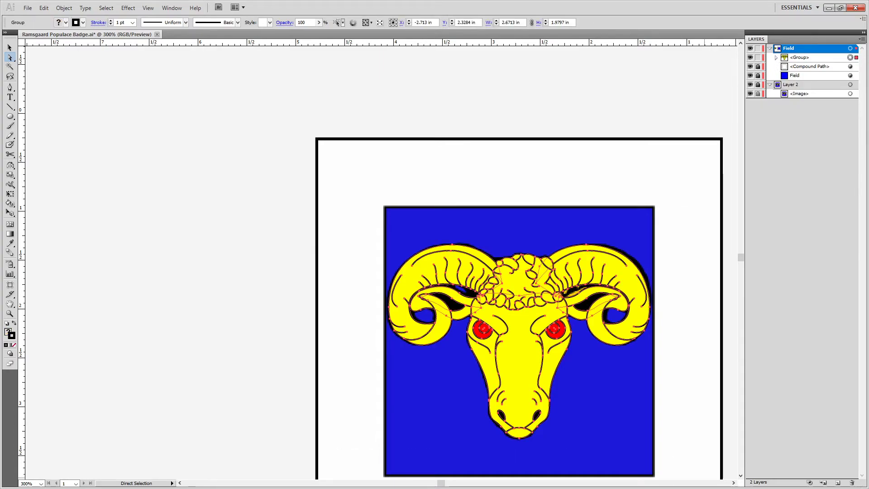
Move the grouped ram's head onto the new badge's blue field and enlarge it slightly to nearly fill the field's width.
scroll(545, 159, down, 1)
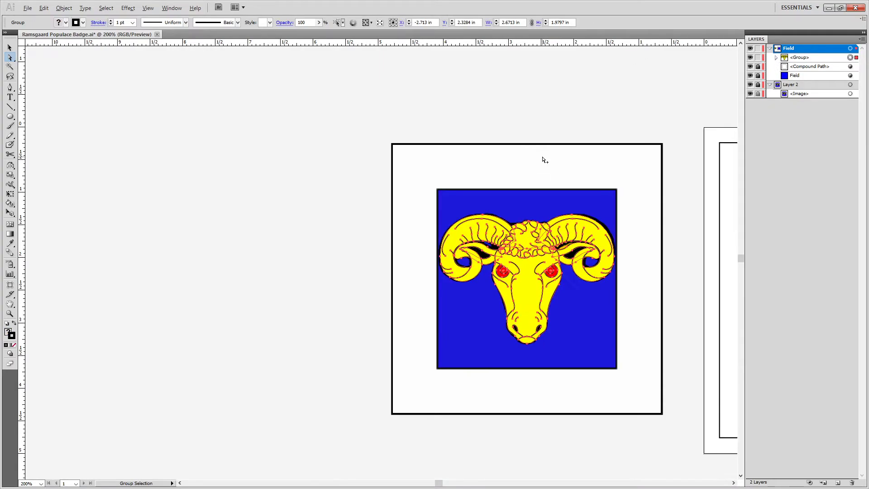
drag(619, 213, 341, 196)
key(v)
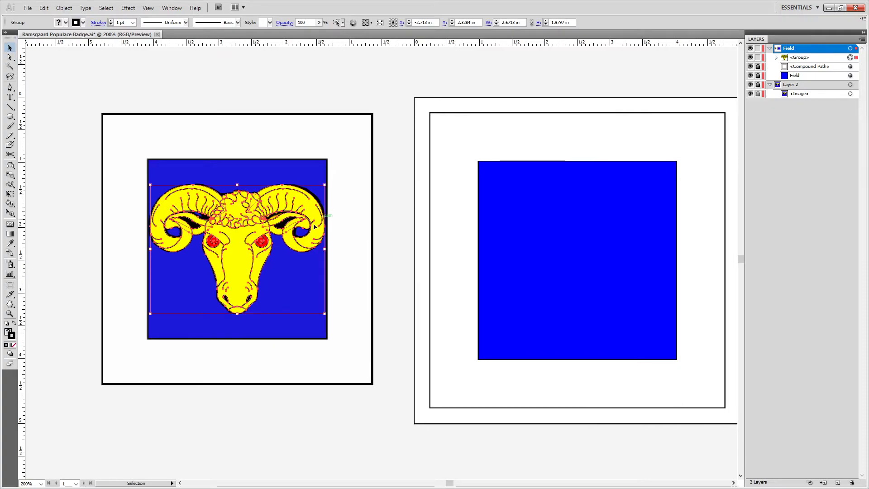
drag(251, 261, 580, 273)
drag(665, 326, 673, 346)
click(274, 429)
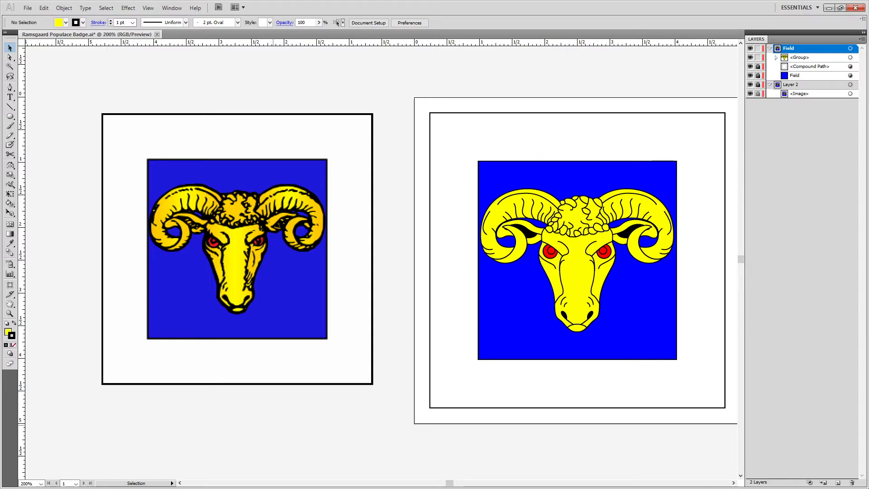
Delete Layer 2 with the reference image, and save the badge file with its remaining objects unlocked.
click(794, 85)
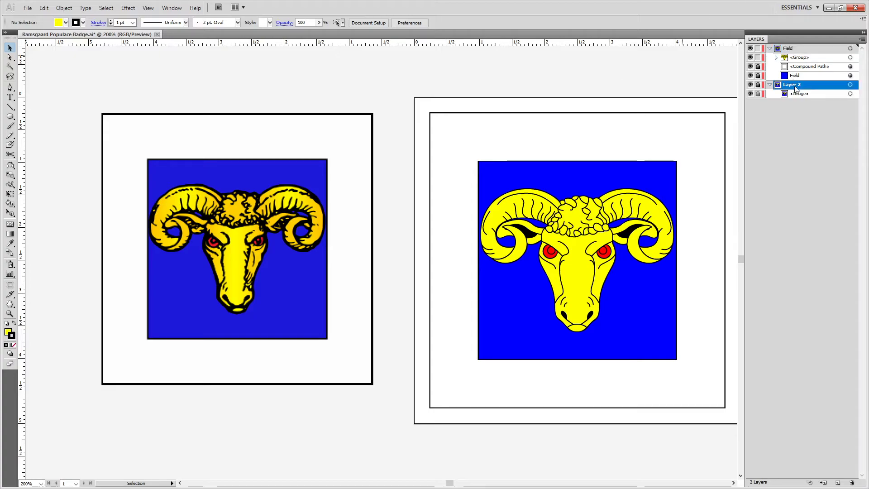
click(852, 483)
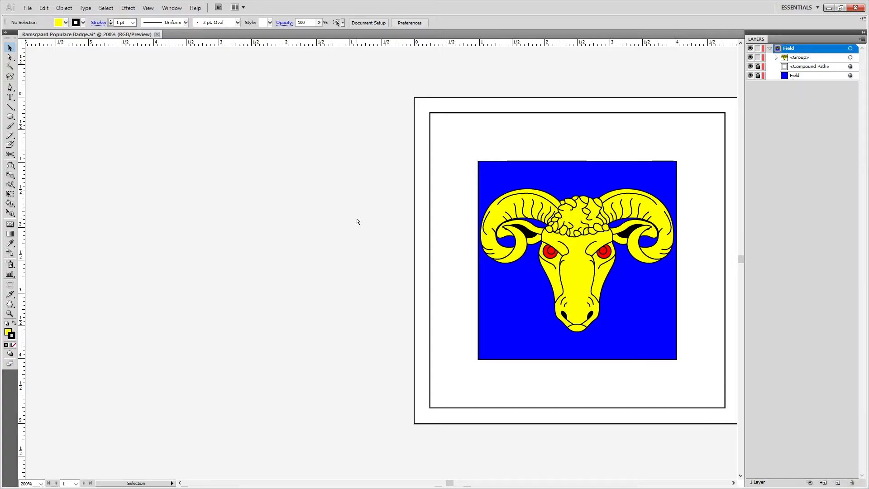
key(ctrl+s)
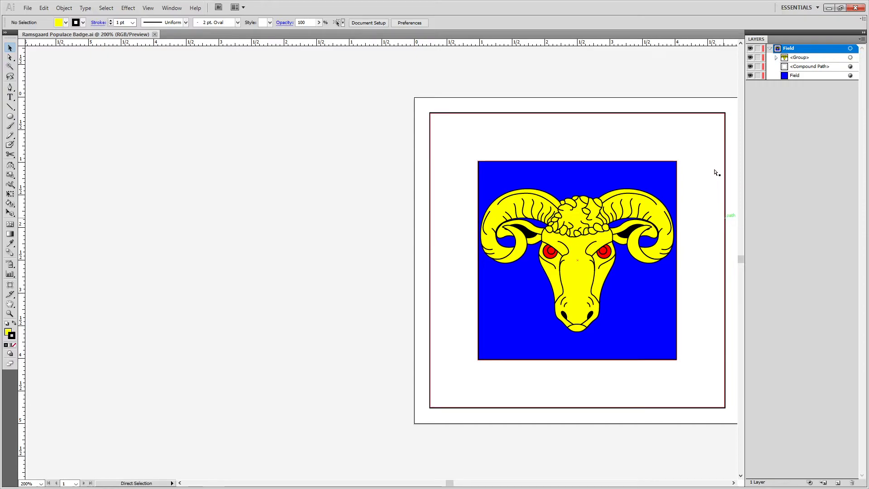
click(776, 57)
click(775, 57)
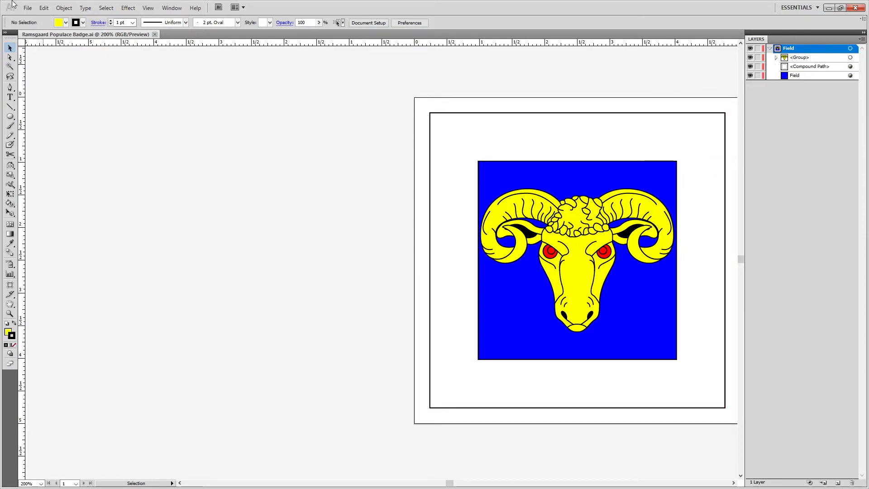
Save the Ramsgaard Populace Badge as an SVG file in the SVG subfolder.
click(27, 7)
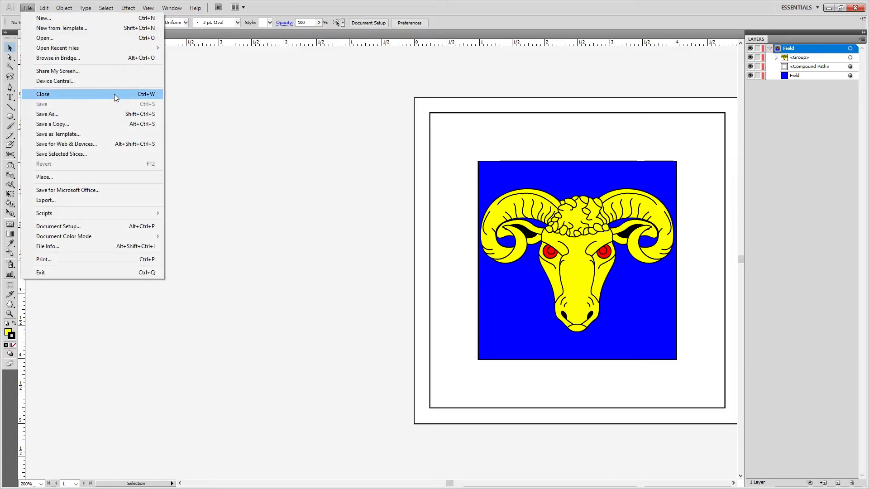
click(100, 114)
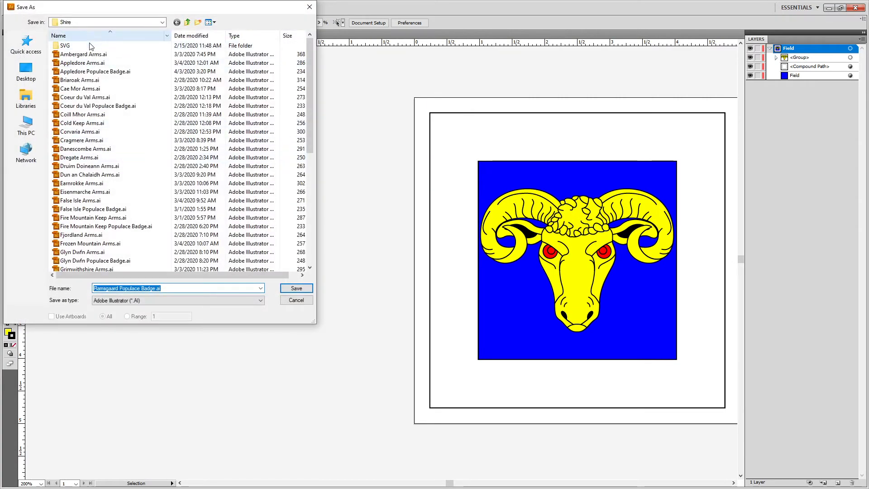
double_click(88, 45)
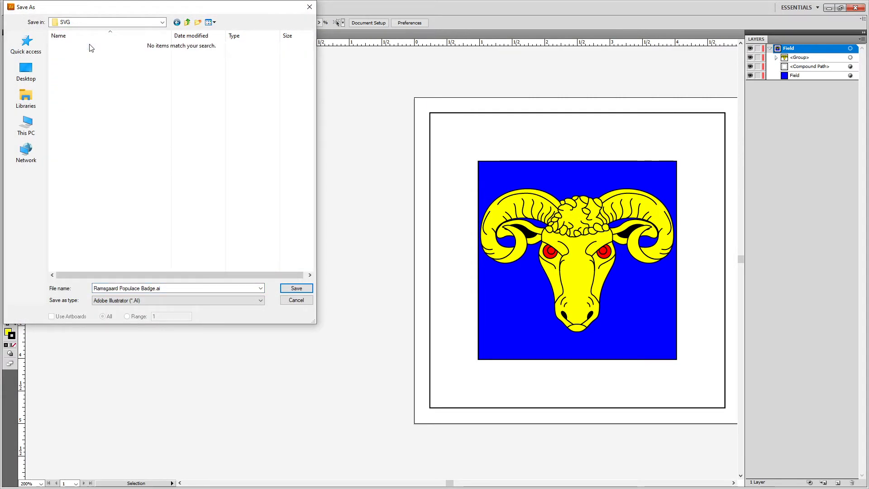
click(228, 301)
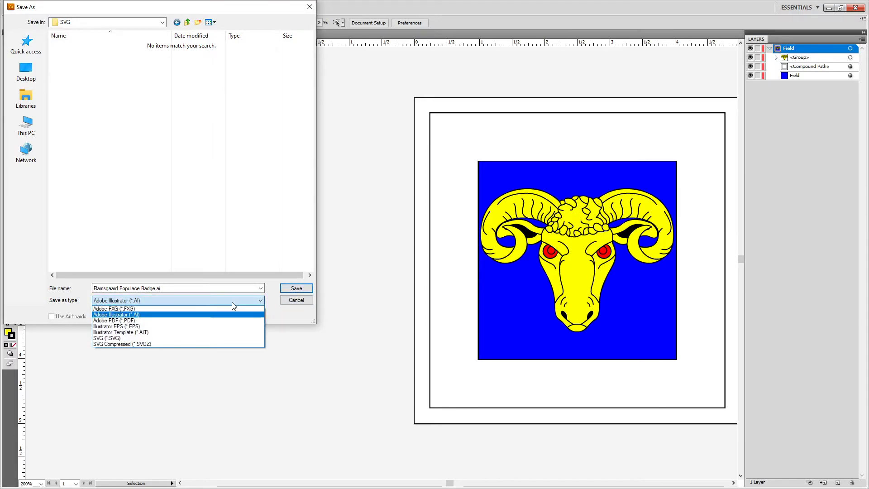
click(177, 338)
click(296, 288)
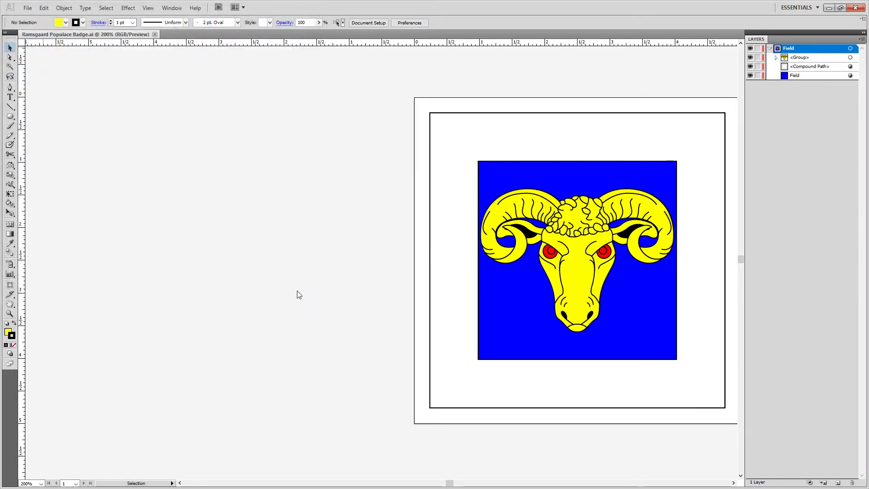
click(513, 128)
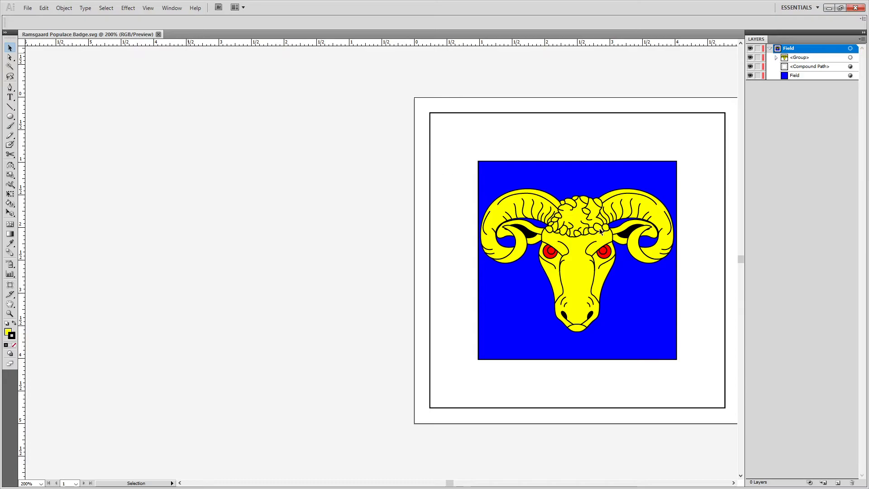
Close the Ramsgaard badge and open Herald.ai from the Officer Badges folder of the An Tir Badge Project.
key(ctrl+o)
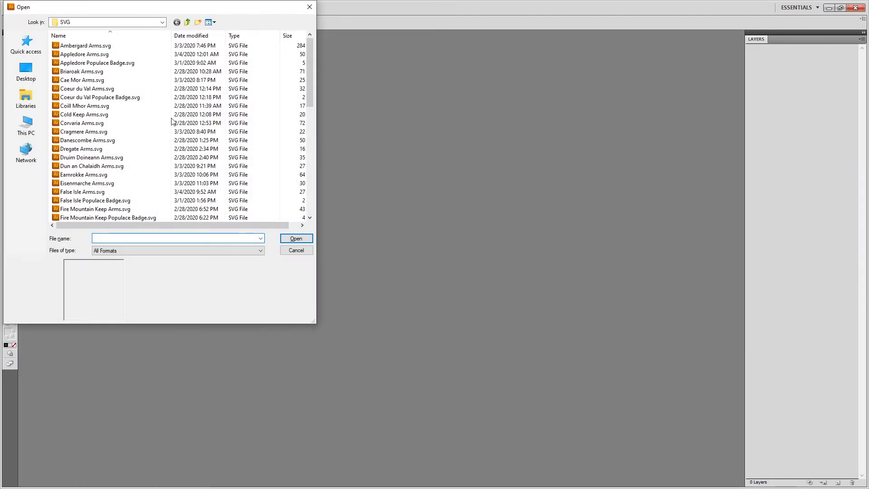
click(188, 23)
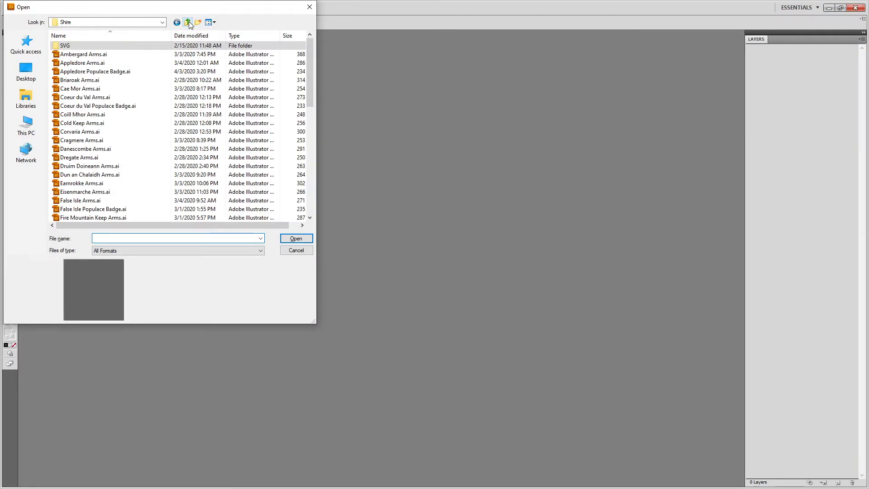
click(188, 23)
click(189, 22)
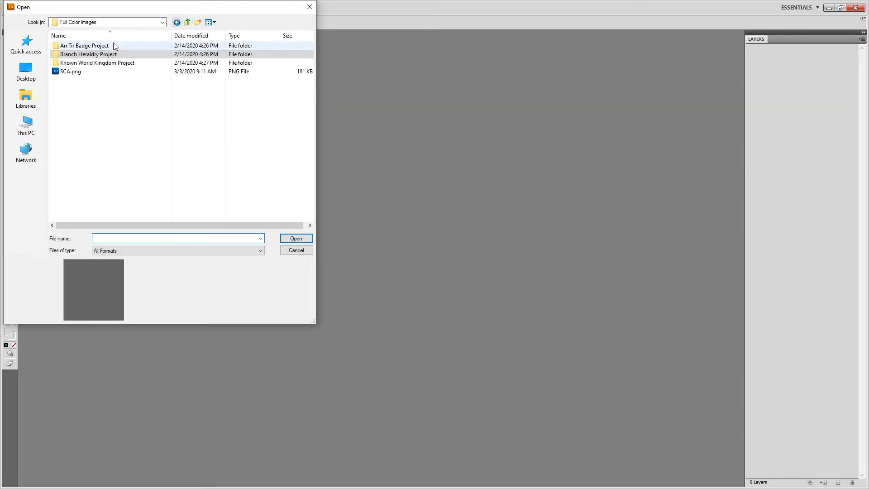
double_click(70, 46)
double_click(83, 64)
double_click(71, 140)
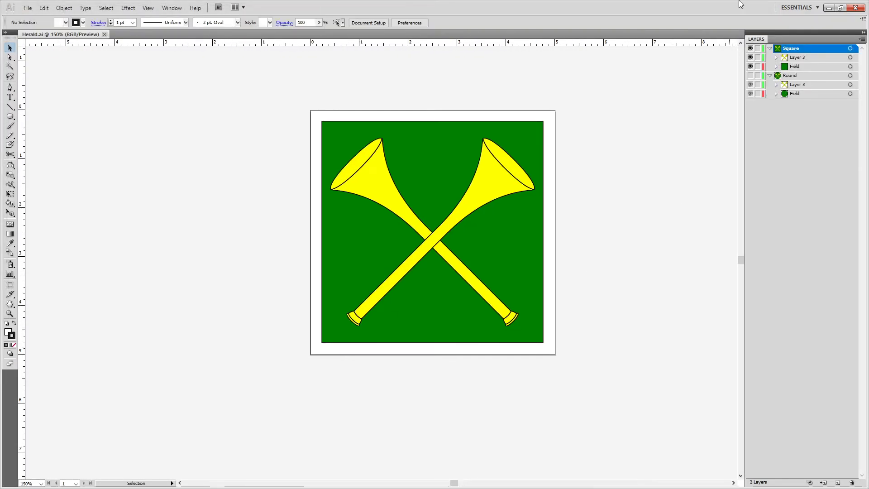
click(28, 8)
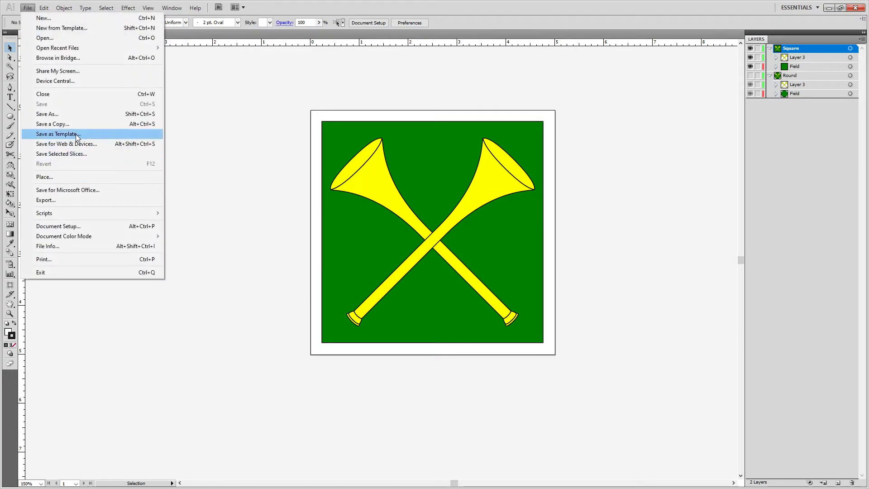
click(54, 113)
key(Home)
text(sILEN)
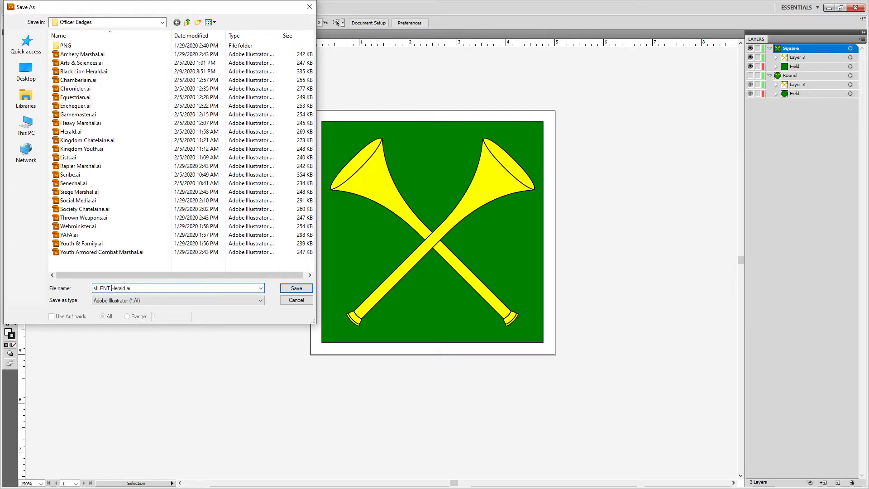
key(Return)
key(Return)
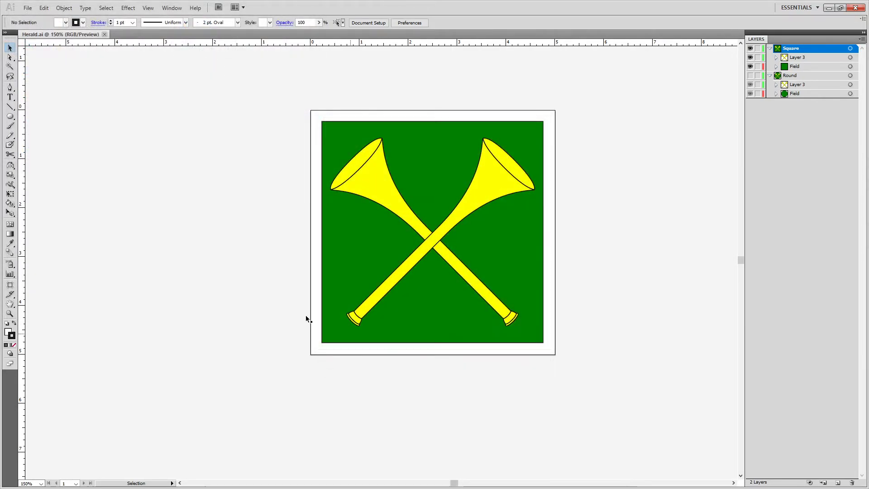
Save the crossed-trumpets badge under the new name Silent Herald.ai in the Officer Badges folder.
click(21, 8)
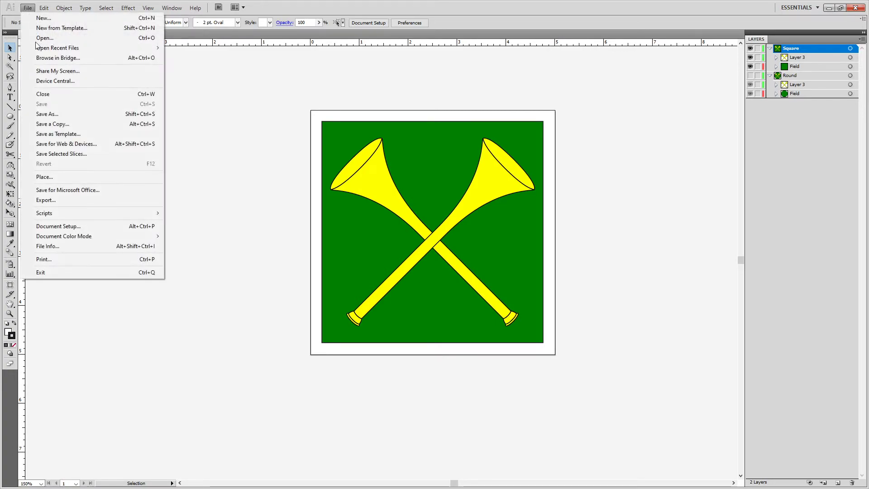
click(54, 113)
key(Home)
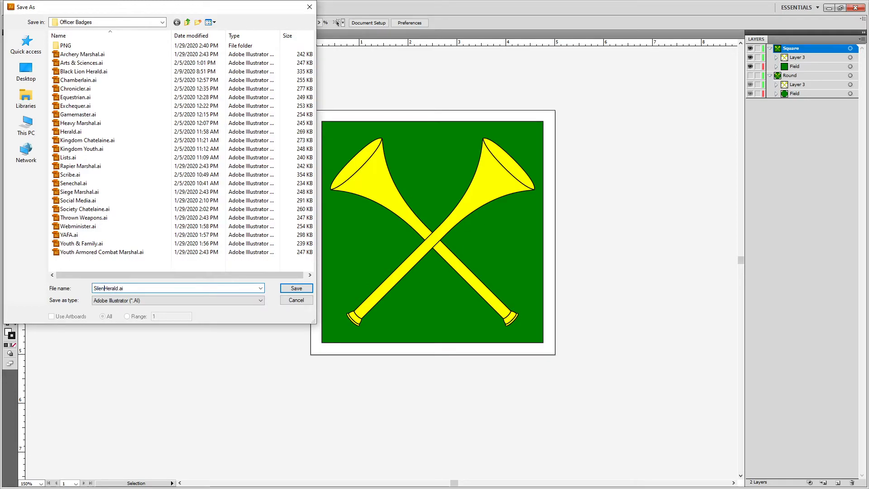
text(Silent)
key(Return)
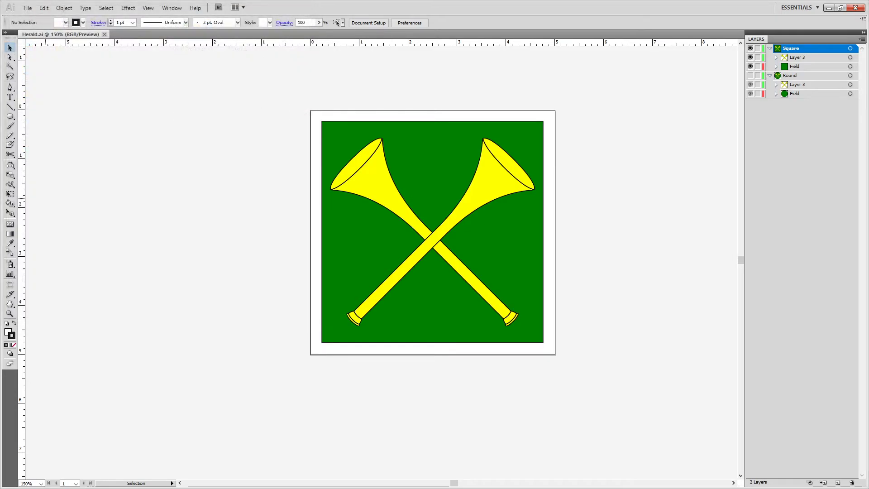
Save the drawing as Silent Herald.ai and add a new layer at the bottom of the stack, beneath the Round layer.
key(Return)
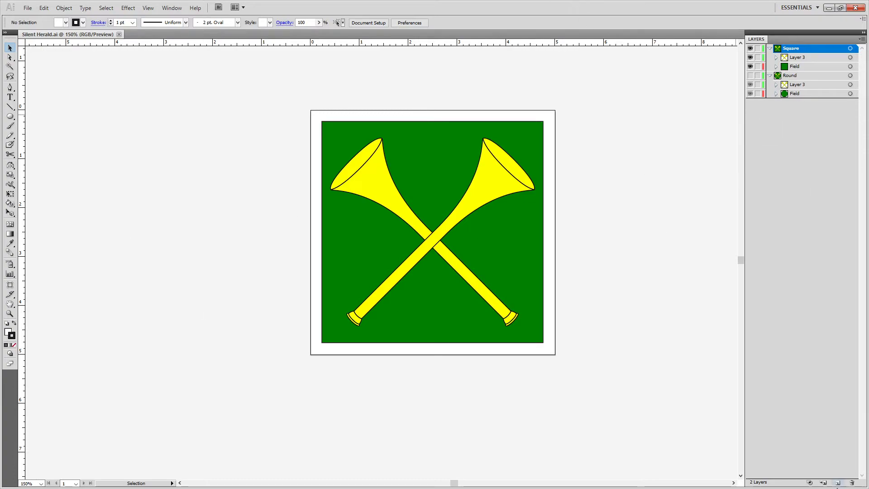
click(837, 482)
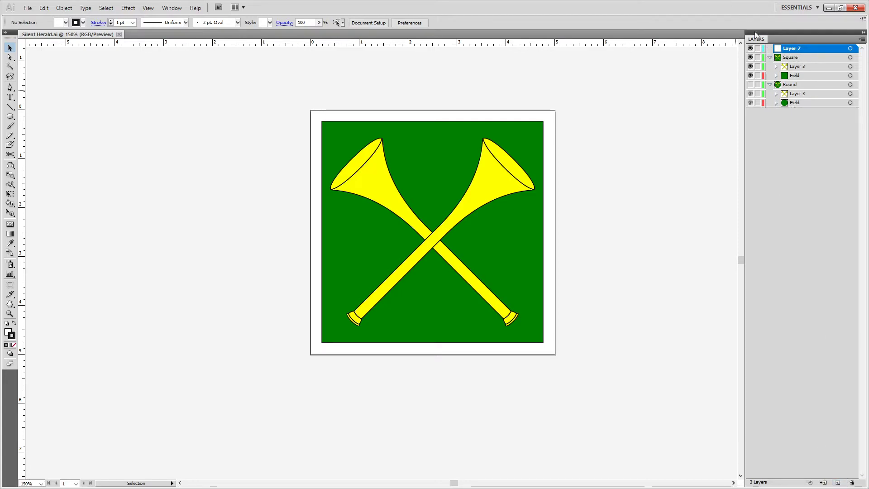
drag(792, 48, 791, 136)
drag(249, 270, 372, 348)
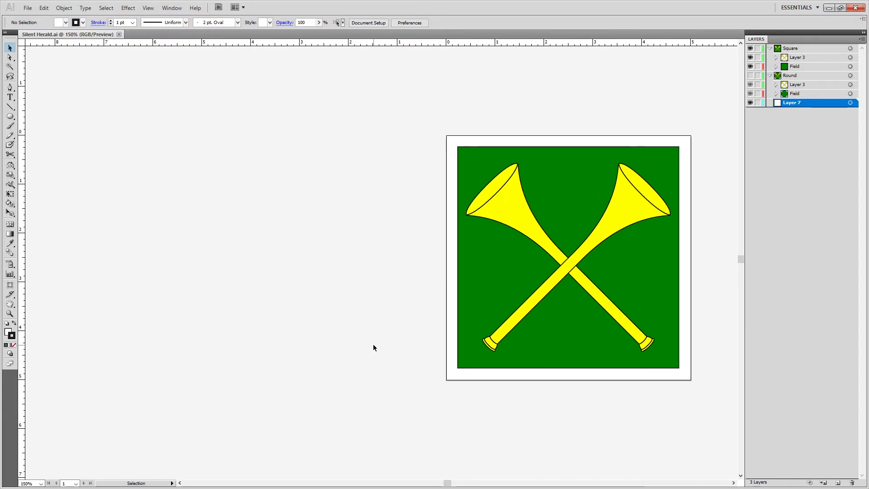
click(44, 8)
click(337, 125)
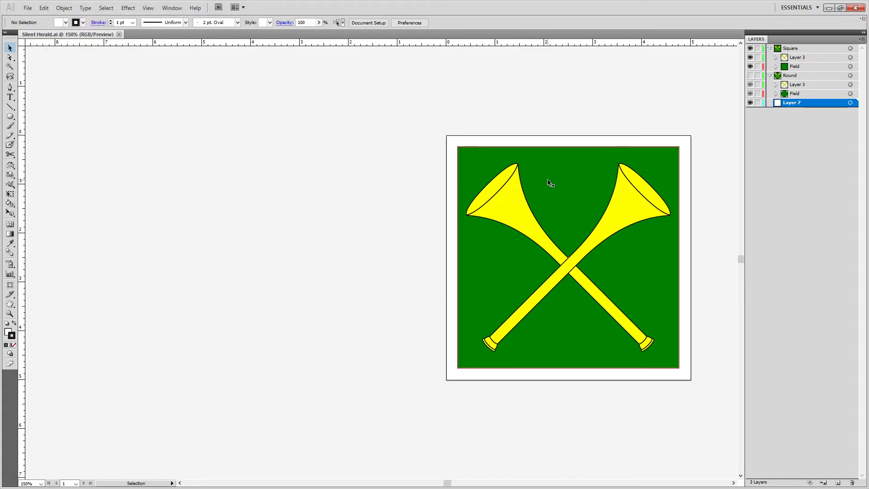
Switch to Chrome and search Google for "sca silent heraldry" in a new tab.
key(alt+Tab)
key(alt+Tab)
key(alt+Tab)
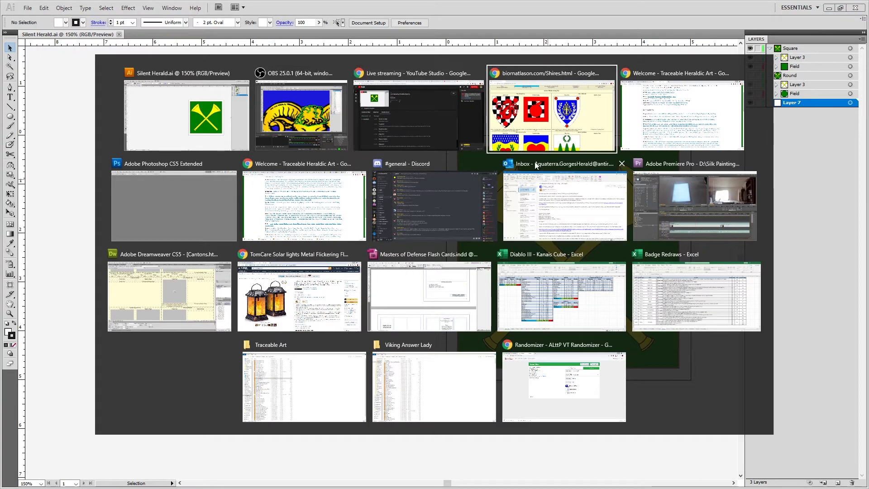
key(ctrl+t)
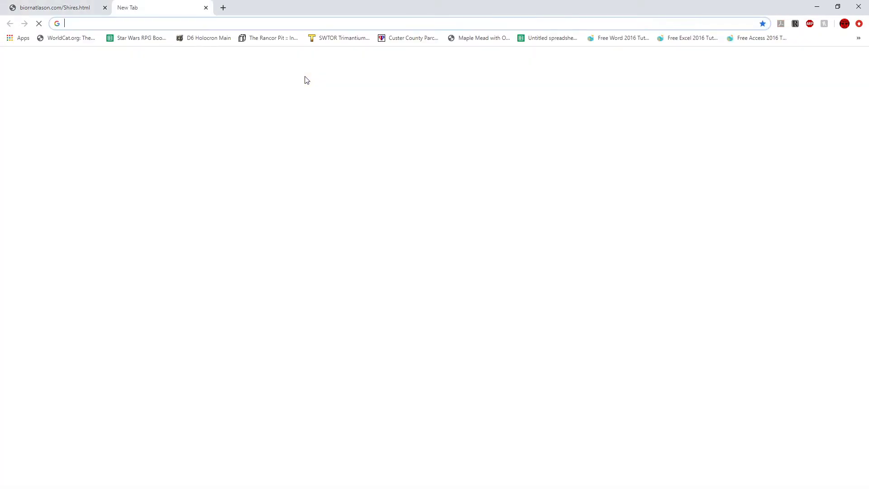
text(sca silent heraldry)
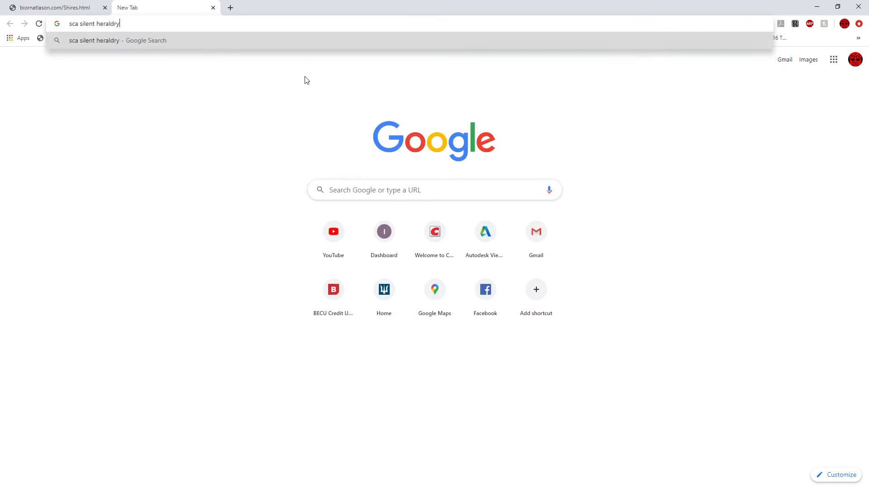
key(Return)
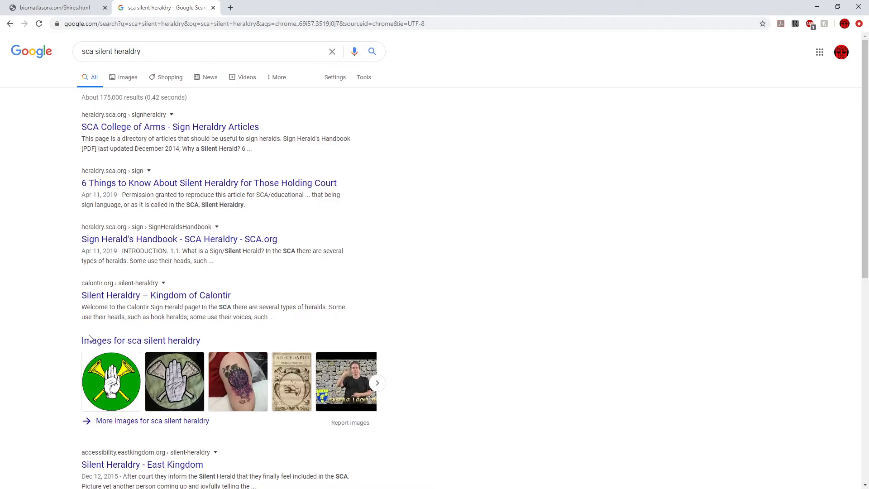
Open the Sign Herald's Handbook page from the hand-and-trumpets image result and copy its badge image.
click(110, 392)
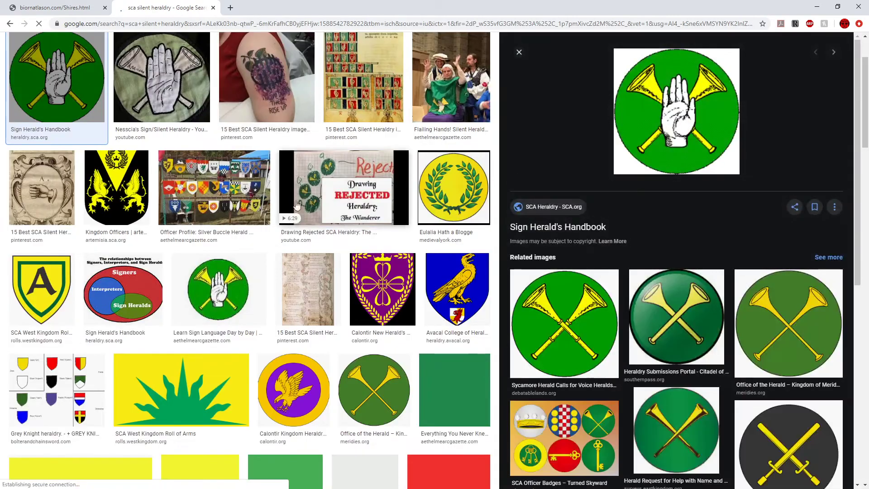
click(689, 137)
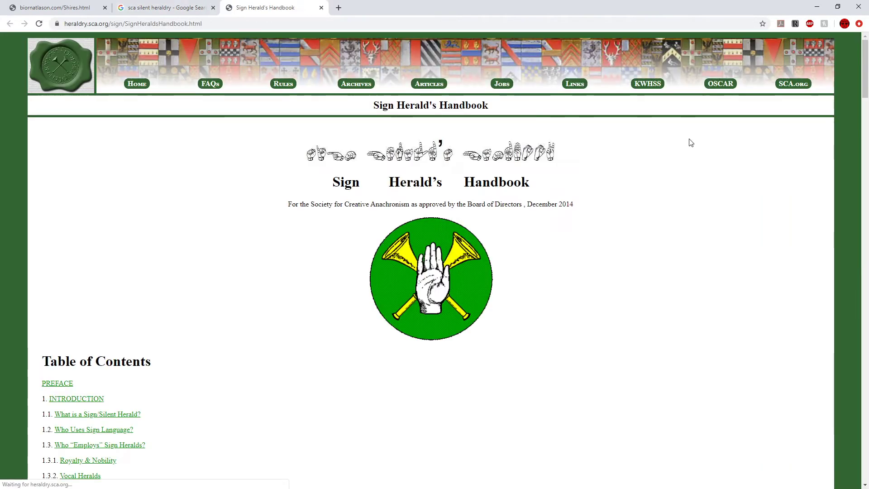
right_click(434, 271)
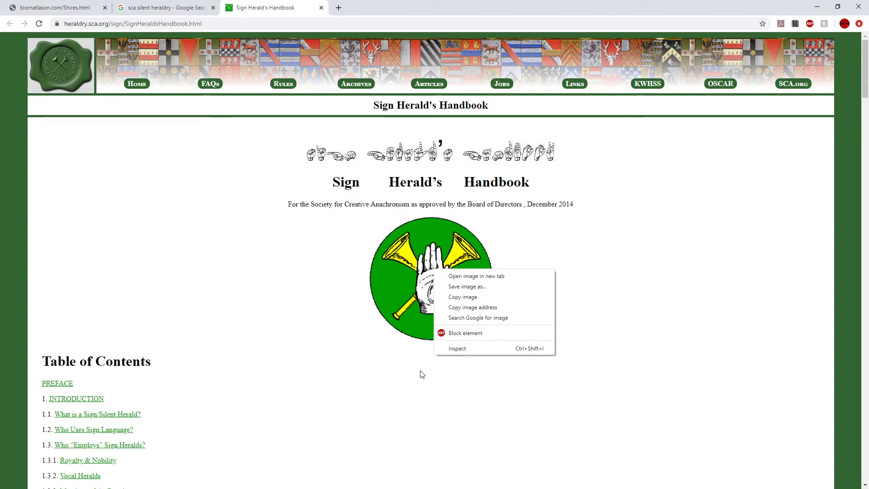
click(450, 297)
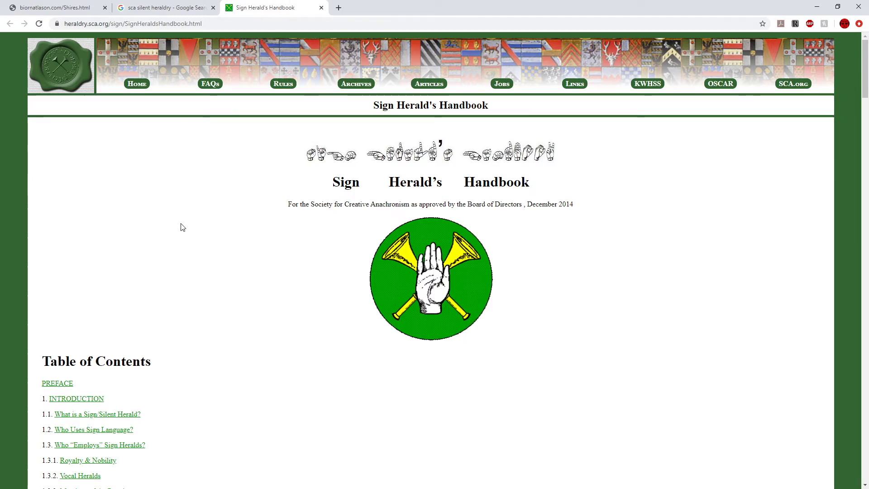
Close the handbook and image search tabs and return to the Silent Herald drawing in Illustrator.
scroll(188, 233, down, 8)
scroll(188, 232, up, 8)
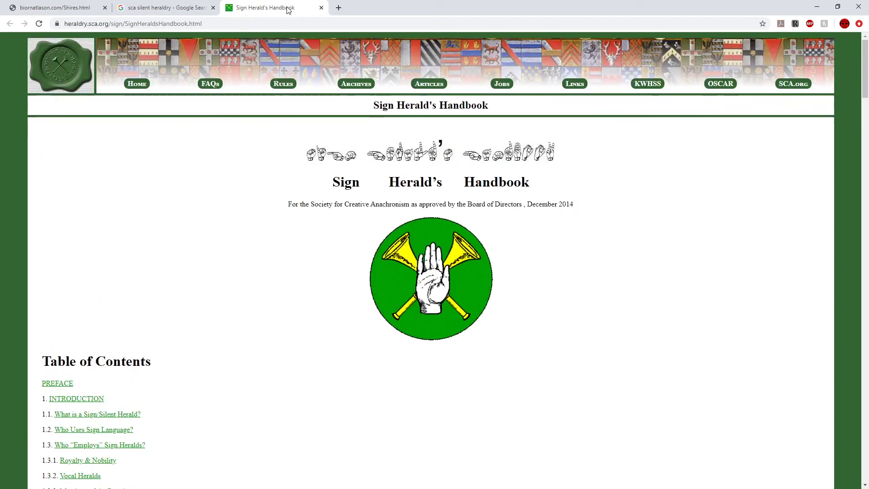
click(321, 8)
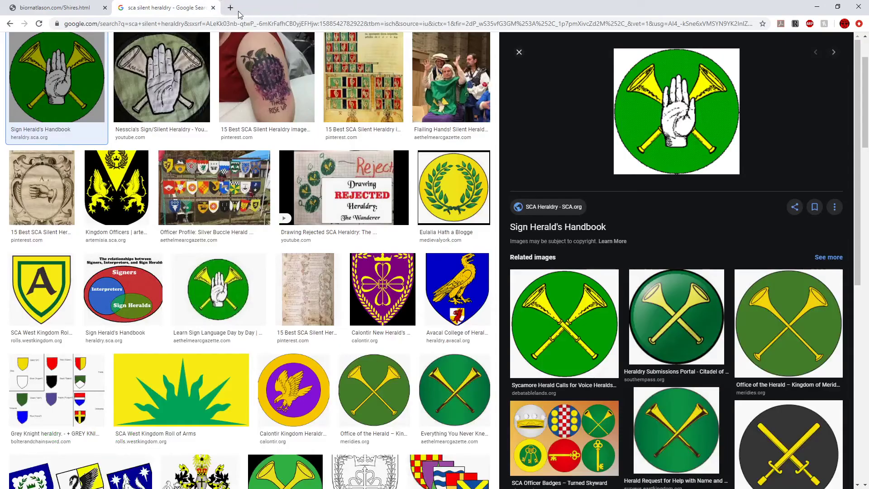
click(212, 8)
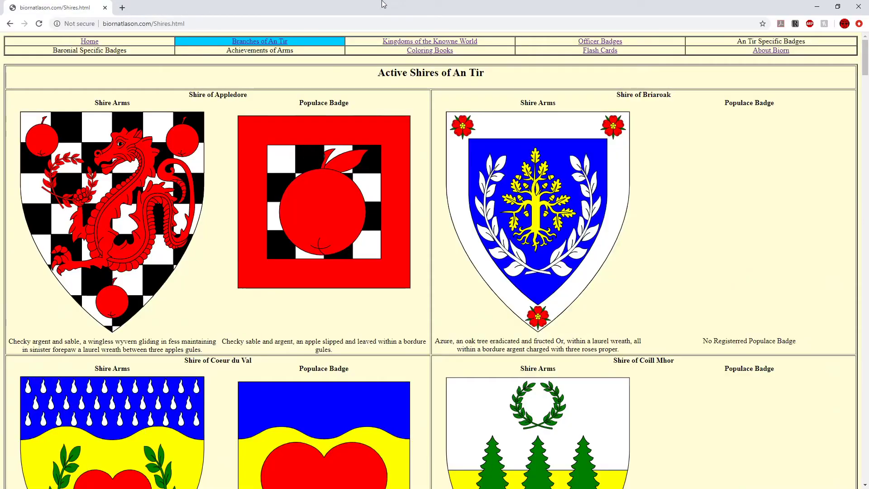
click(821, 4)
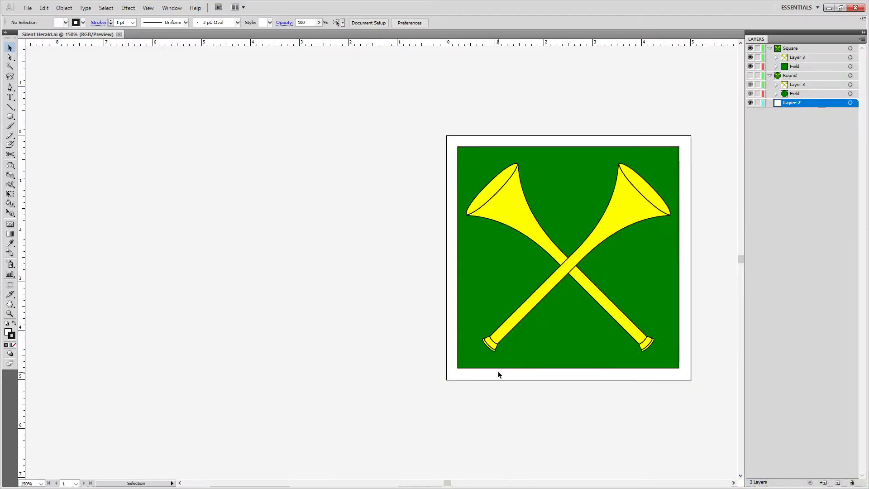
Paste the copied badge image onto the new bottom layer and place it beside the artboard, clear of the green square.
key(ctrl+v)
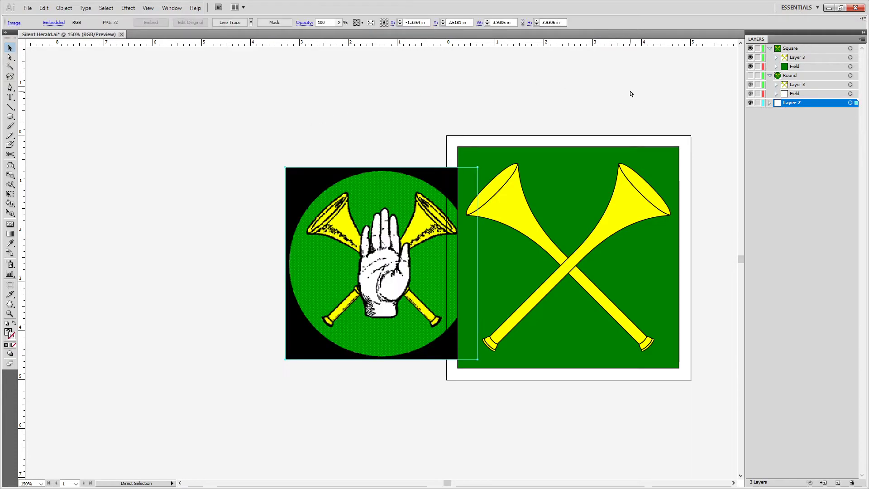
drag(399, 278, 235, 306)
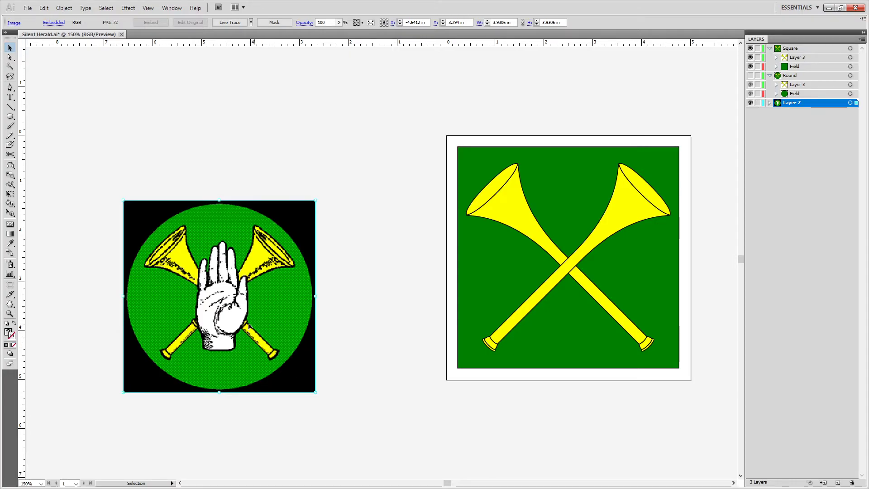
drag(229, 321, 329, 281)
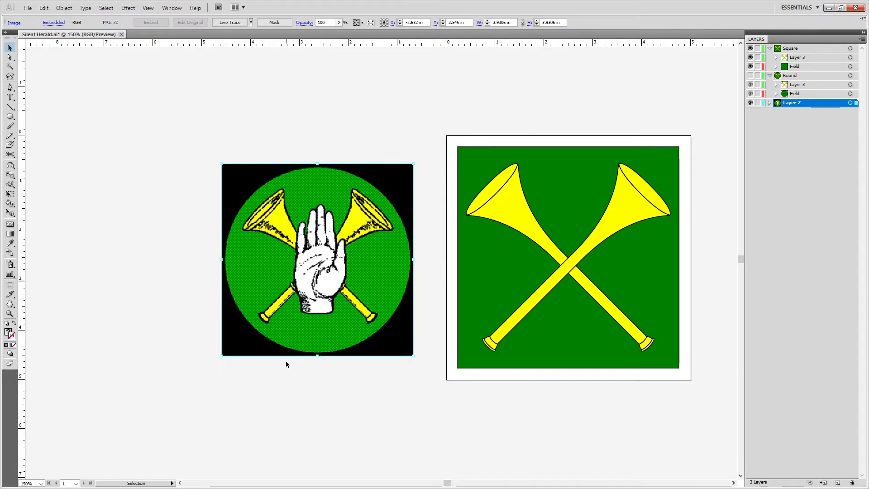
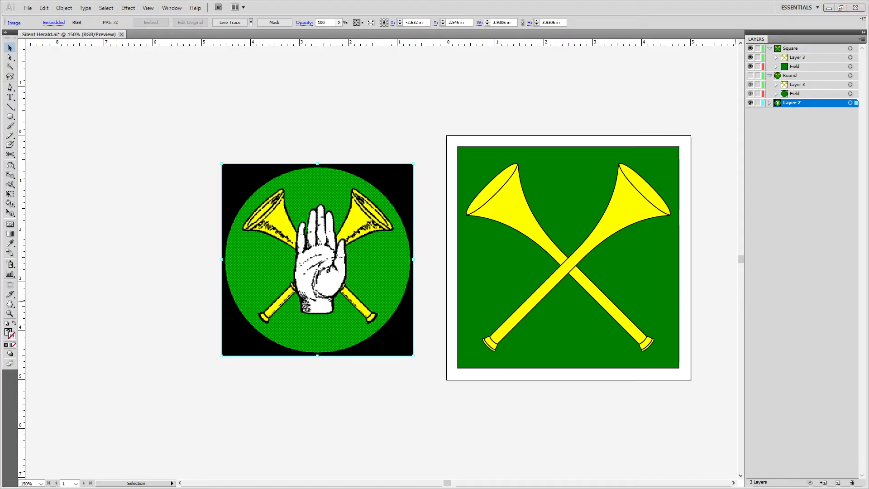
Switch to the Viking Answer Lady folder in File Explorer and look through the files starting with H.
key(alt+Tab)
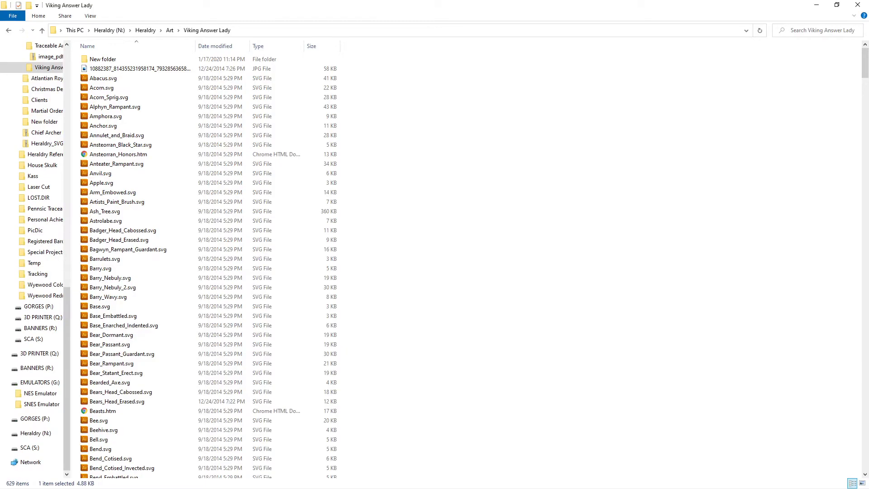
click(435, 401)
key(h)
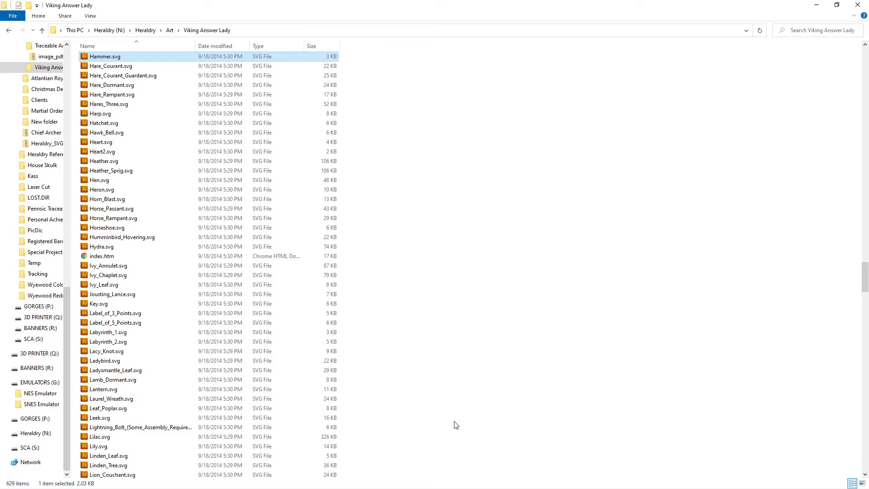
Switch to the Chrome window holding the heraldry tabs and show the SVG Images for Heralds page.
key(alt+Tab)
key(alt+Tab)
key(alt+Tab)
click(173, 206)
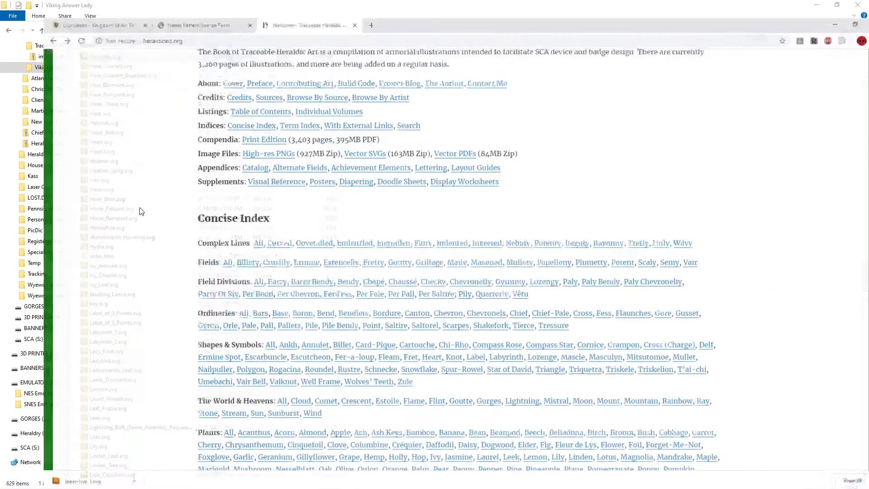
key(alt+Tab)
key(alt+Tab)
key(alt+Tab)
key(alt+Tab)
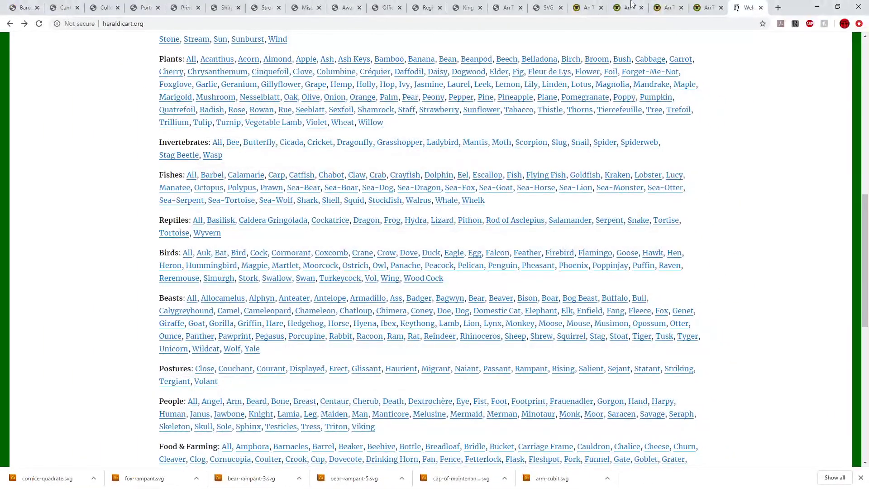
click(547, 9)
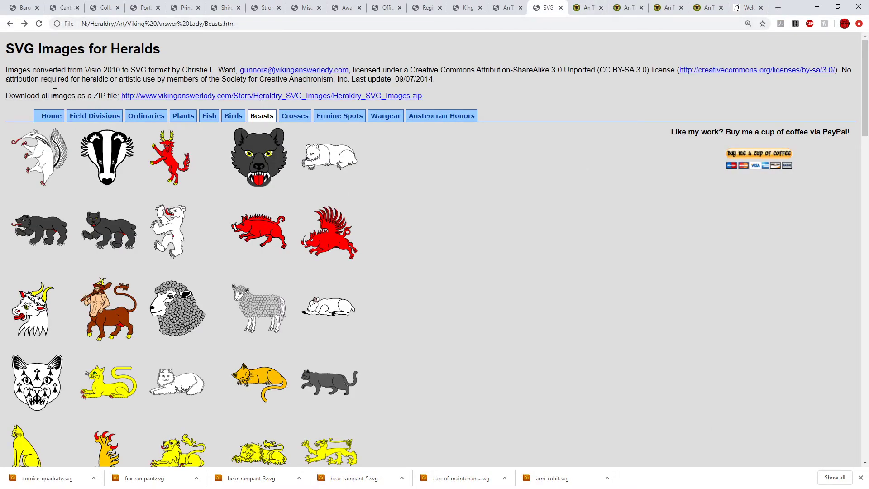
Look through the Home category of the SVG catalogue for a hand illustration and return to the Viking Answer Lady folder.
click(49, 116)
scroll(258, 385, down, 2)
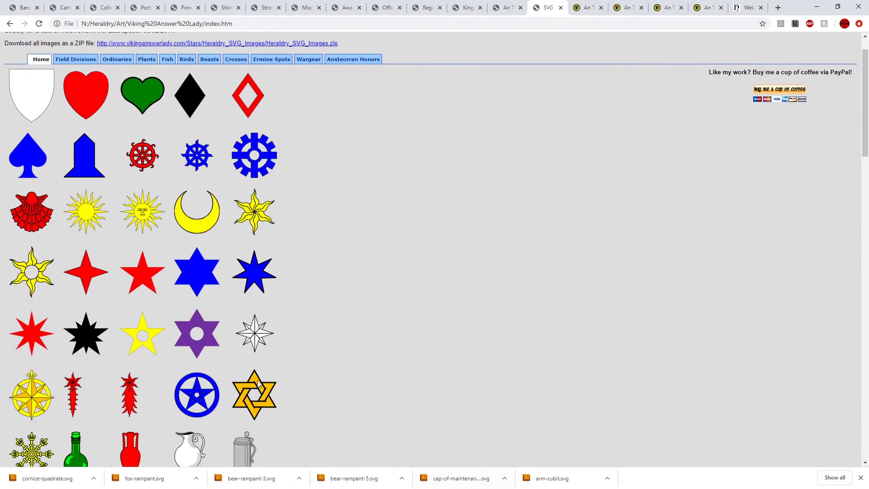
scroll(257, 384, down, 9)
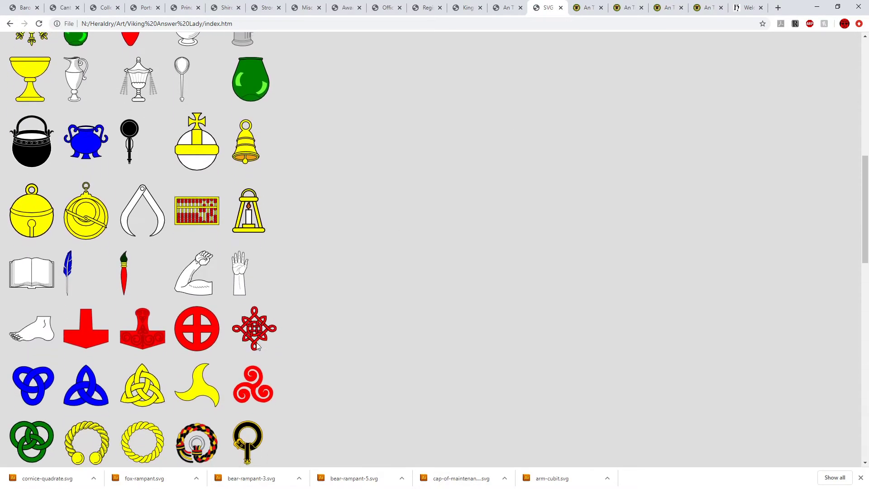
scroll(256, 346, down, 1)
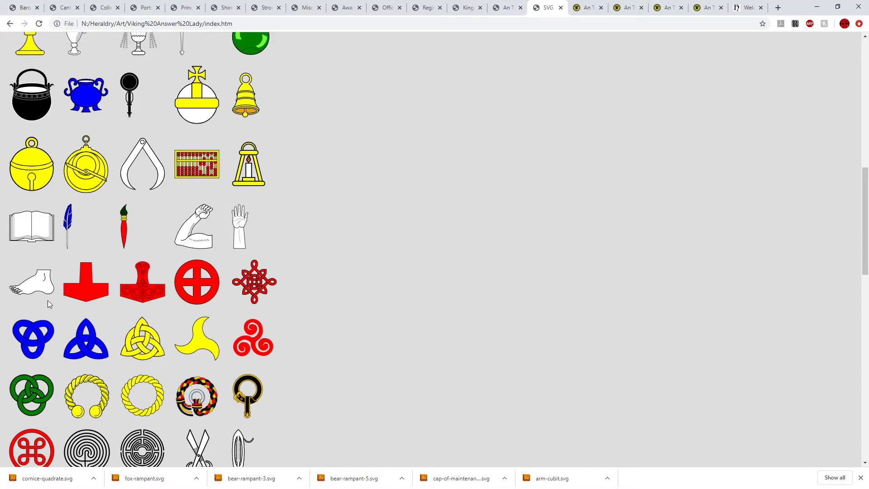
click(813, 4)
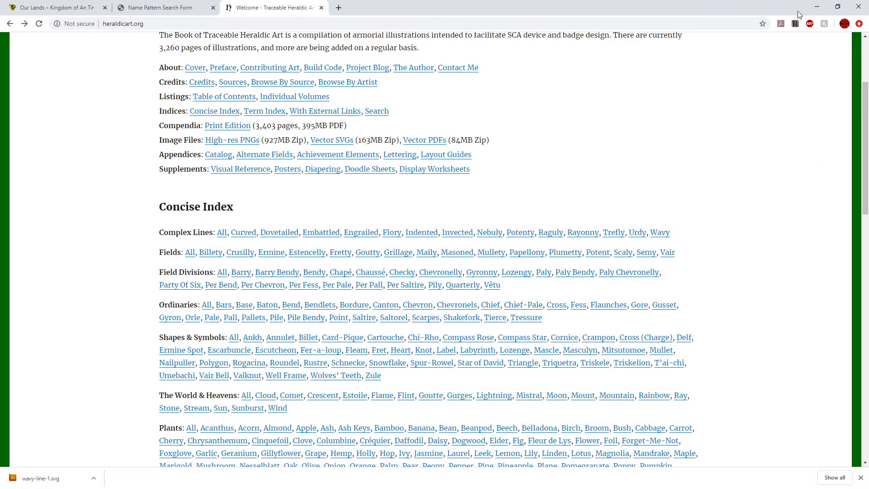
click(816, 7)
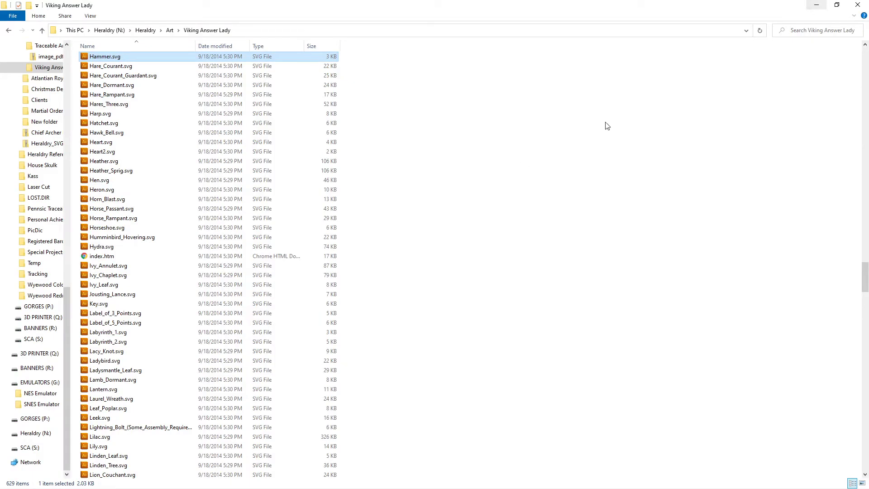
Open Cubit_Arm.svg from the Viking Answer Lady folder in Illustrator and select the whole arm artwork.
click(460, 266)
text(c)
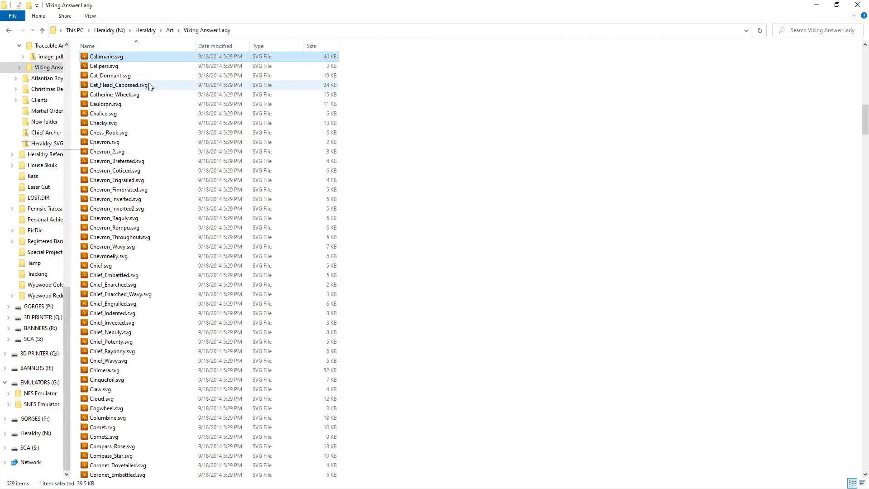
scroll(132, 319, down, 5)
scroll(132, 320, down, 19)
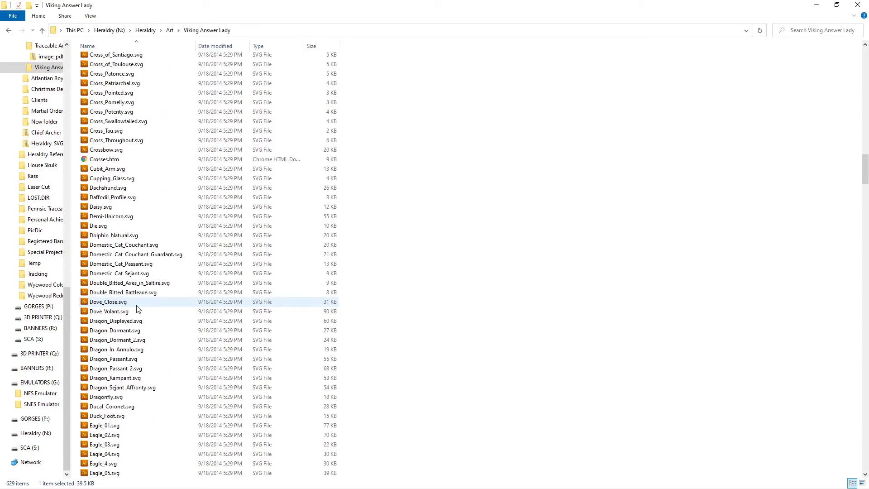
scroll(138, 308, up, 1)
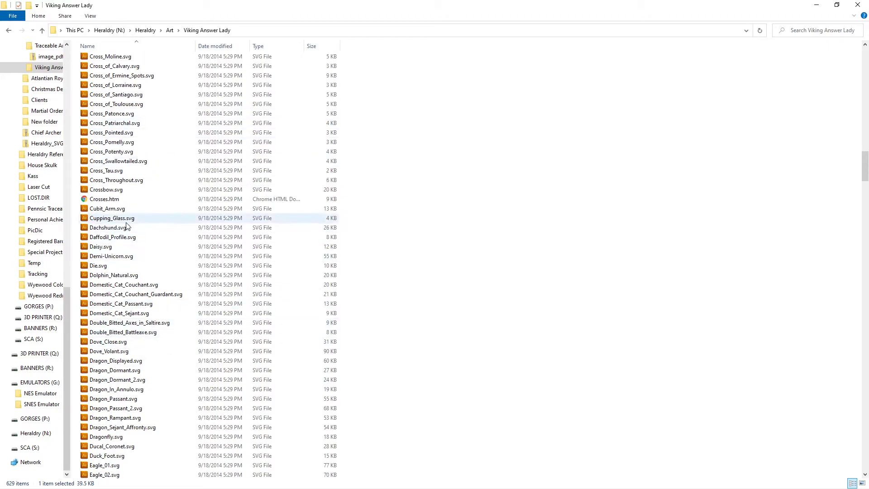
click(113, 208)
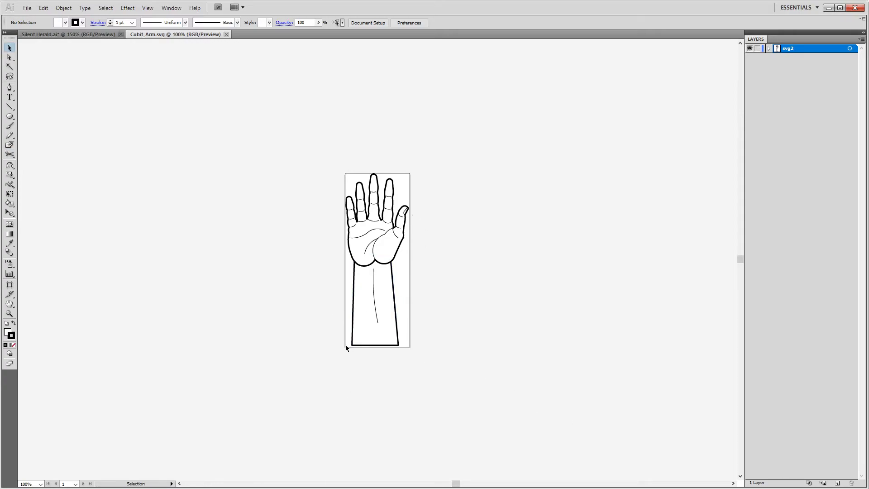
click(363, 302)
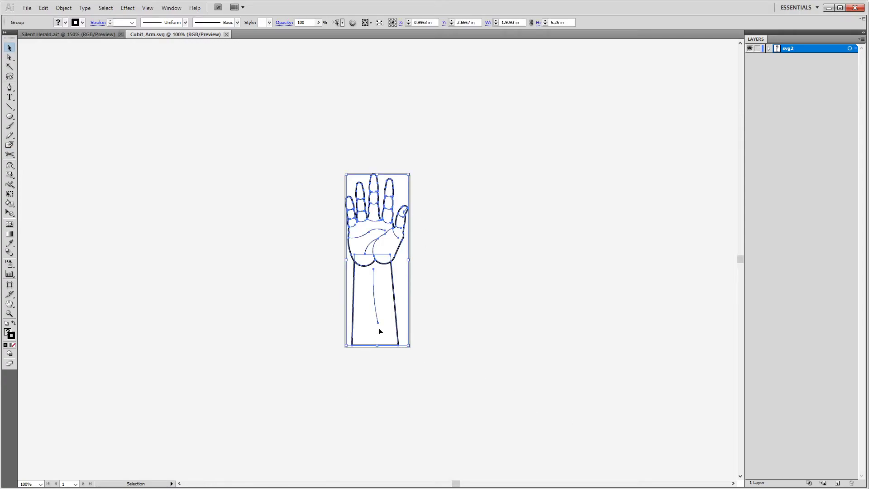
Copy the arm artwork into Silent Herald.ai and place it on the empty canvas beside the square badge.
click(63, 35)
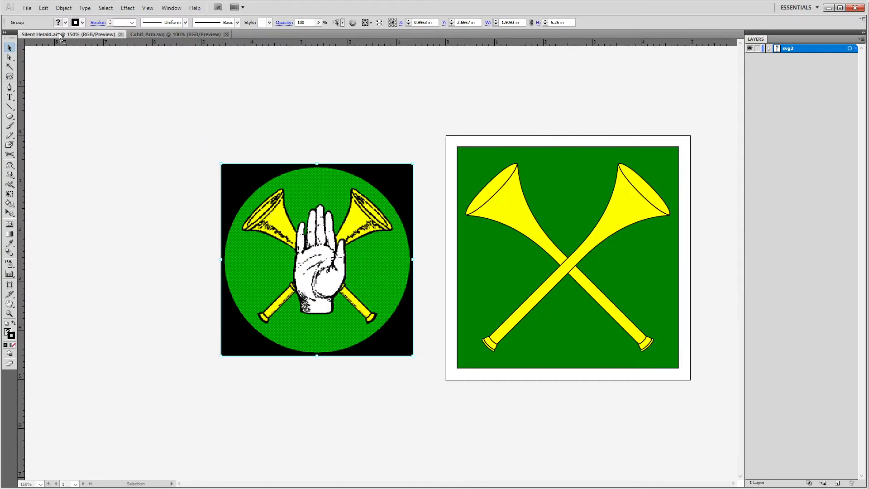
drag(608, 194, 637, 287)
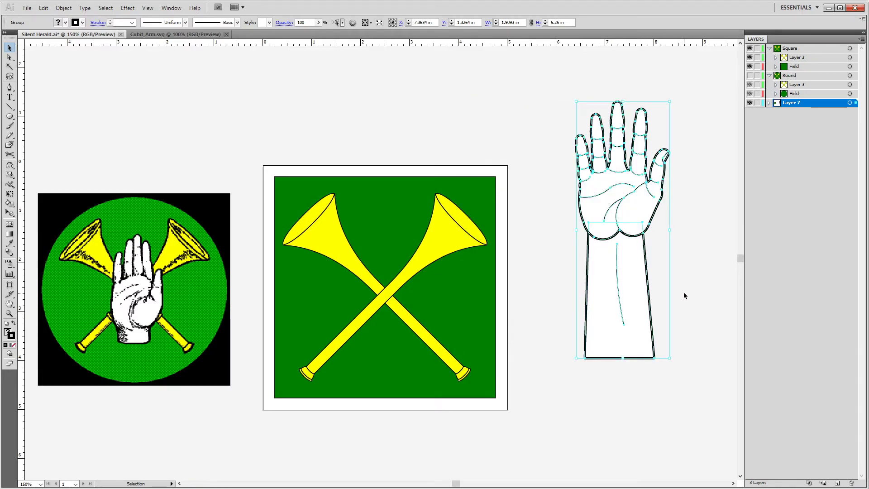
click(697, 273)
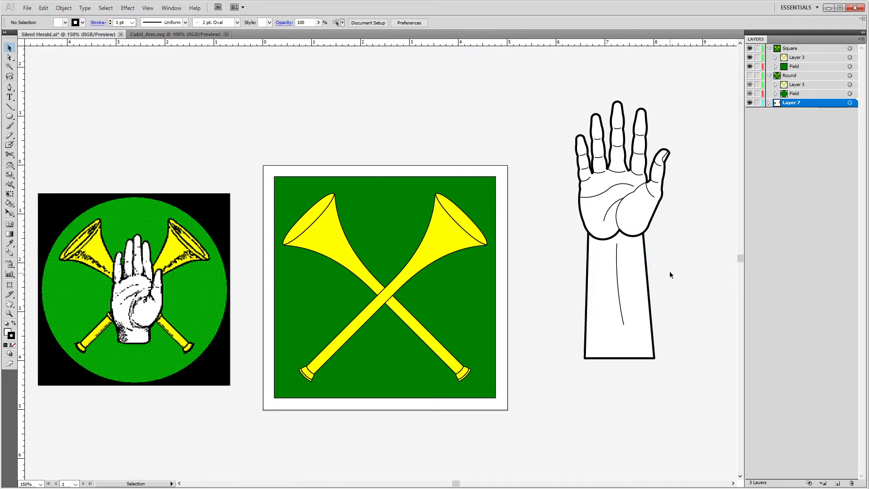
Expand Layer 7, lock the reference image in it, and ungroup the arm artwork into separate paths.
click(768, 102)
mouse_move(722, 85)
mouse_down()
mouse_move(600, 364)
mouse_move(571, 400)
mouse_up()
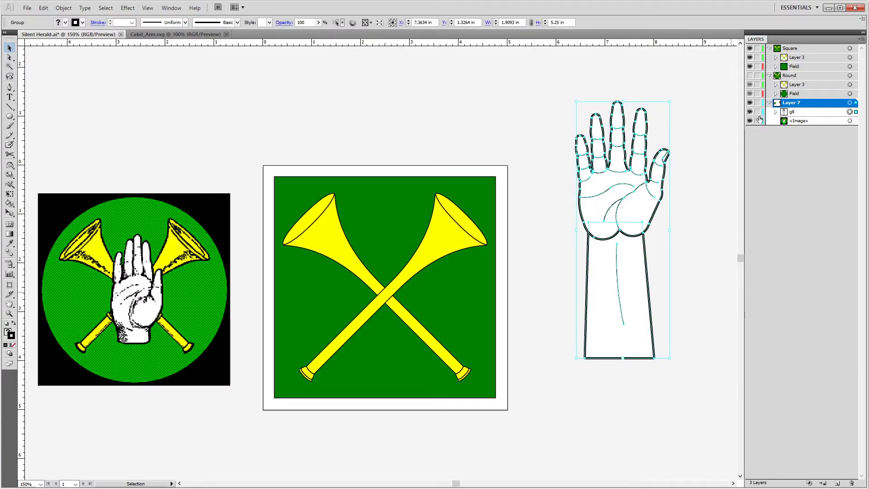
key(ctrl+shift+g)
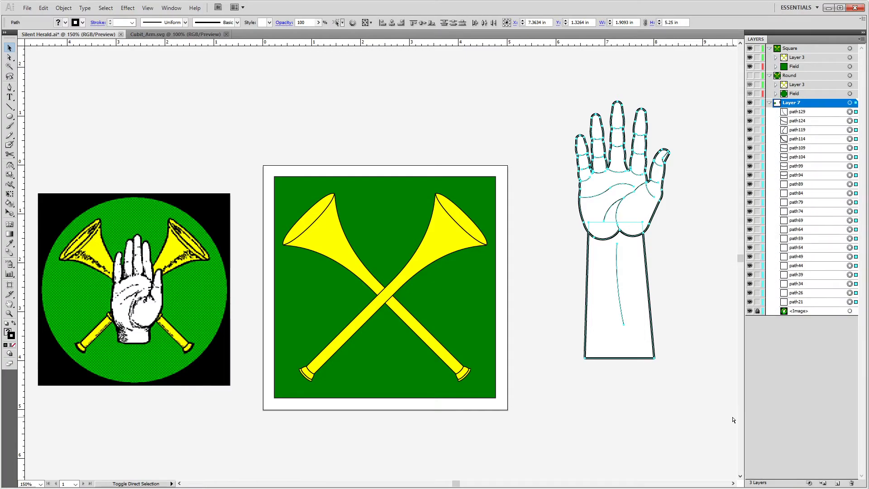
click(551, 398)
Delete the curved crease line running down the middle of the forearm.
key(a)
click(621, 304)
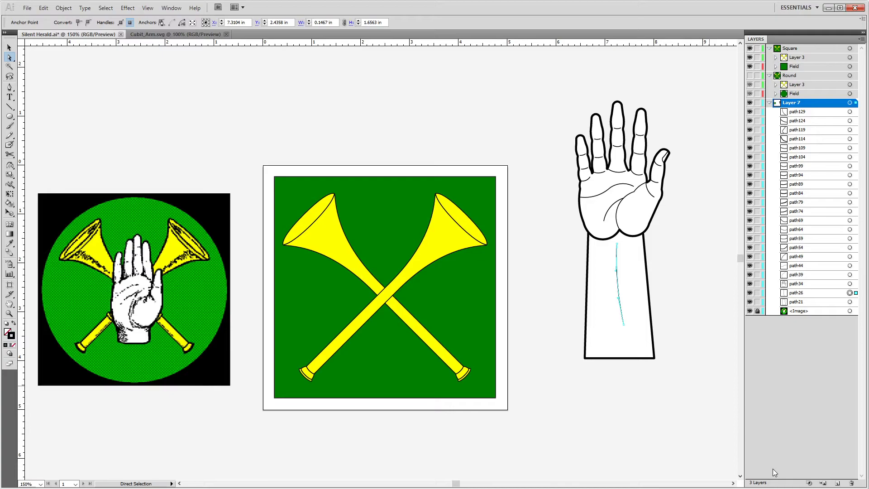
key(Delete)
Hide the forearm outline, group all the remaining hand paths, and show the forearm again.
click(630, 303)
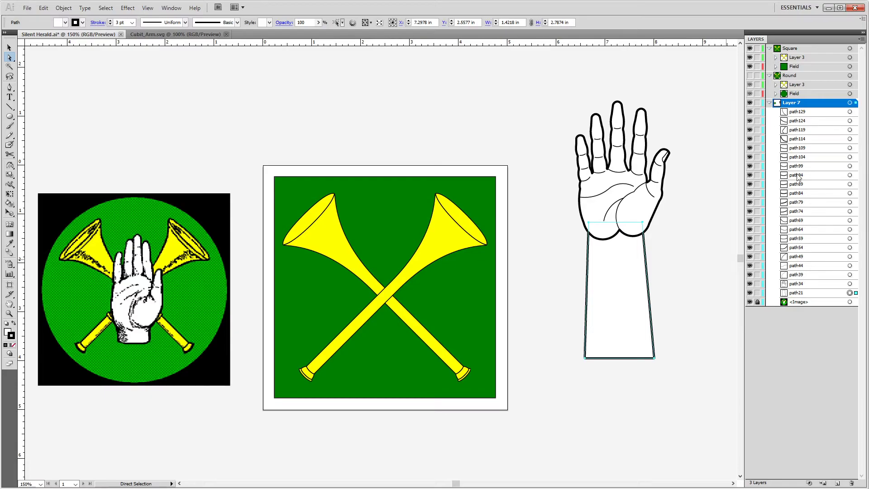
click(757, 301)
click(749, 292)
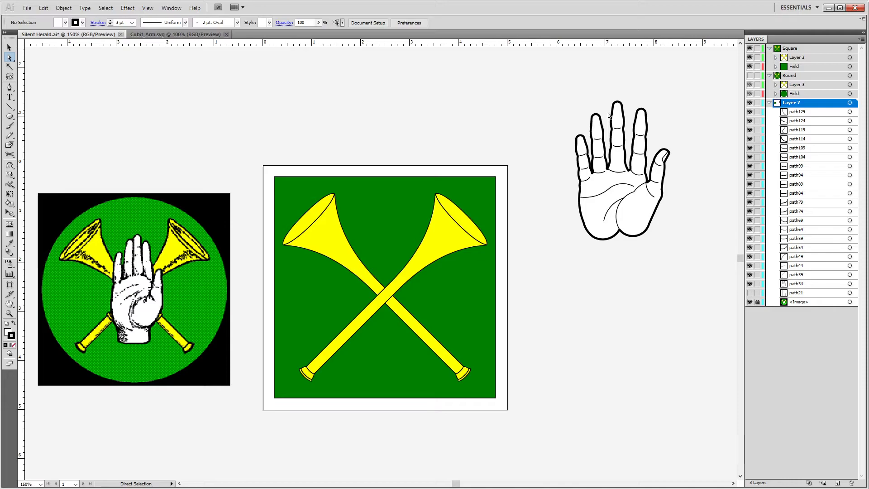
key(v)
drag(532, 84, 718, 272)
key(ctrl+g)
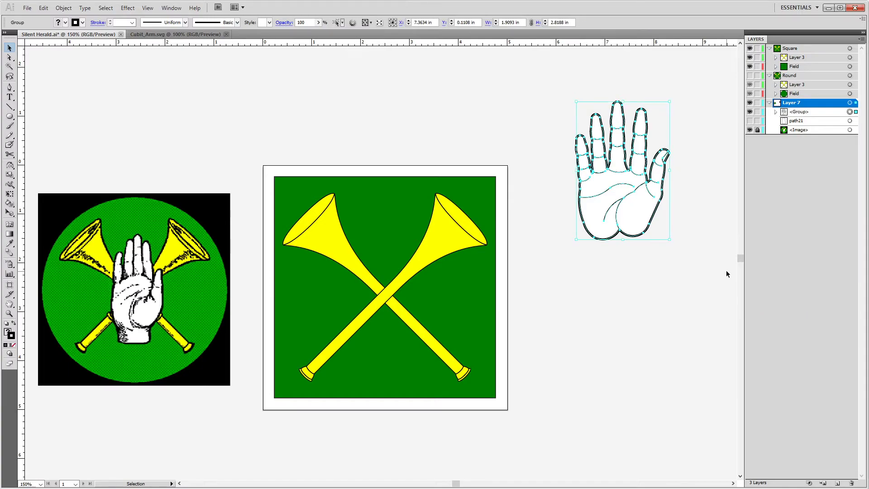
click(749, 120)
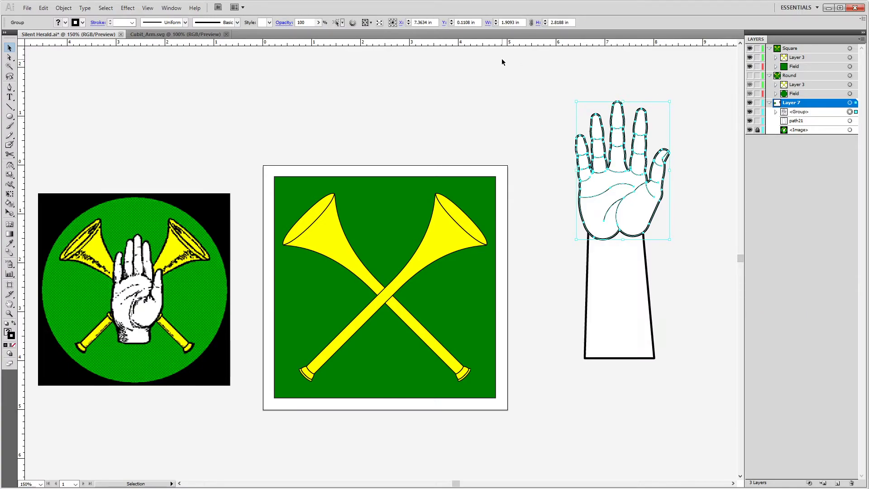
Set the stroke weight of the hand group and the forearm outline to 1 pt.
drag(525, 85, 704, 401)
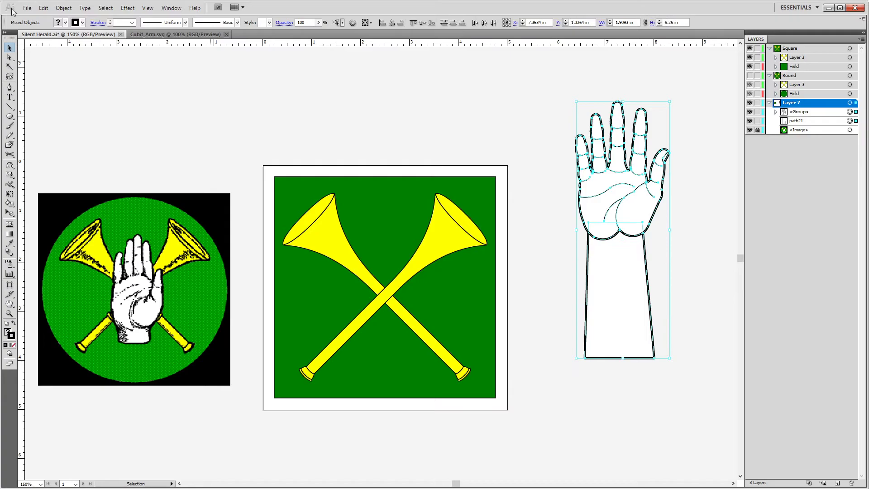
click(132, 23)
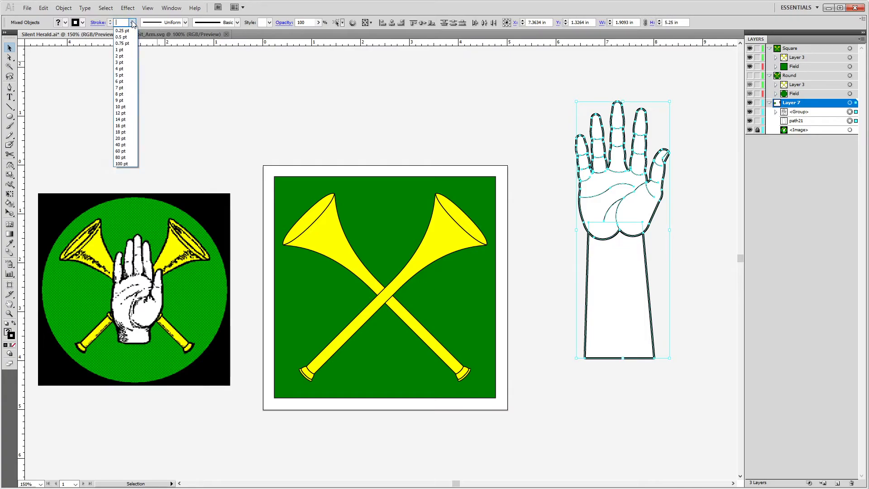
click(119, 50)
click(531, 398)
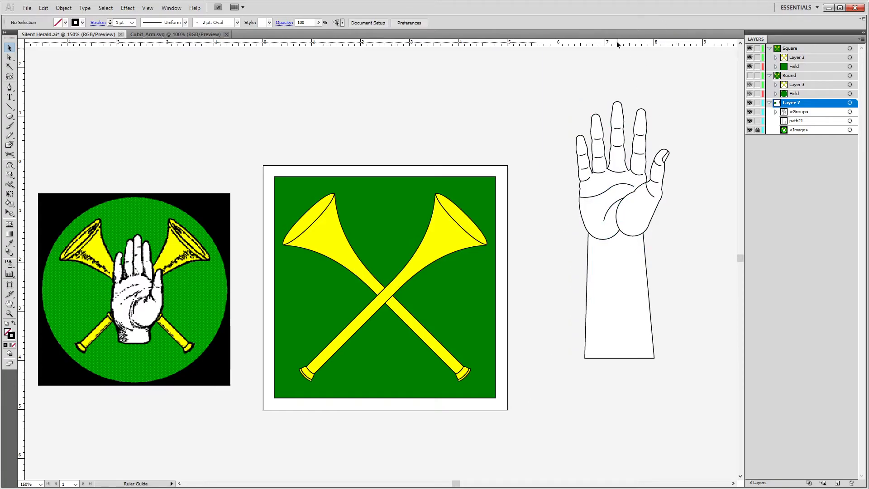
Place a horizontal guide across the forearm at about 2.03 in, below the palm, and lock it.
drag(616, 41, 647, 258)
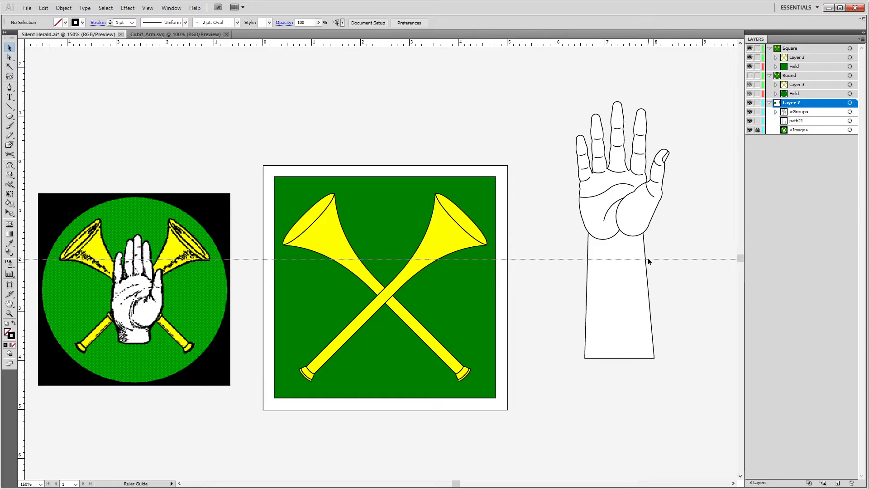
key(shift+Down)
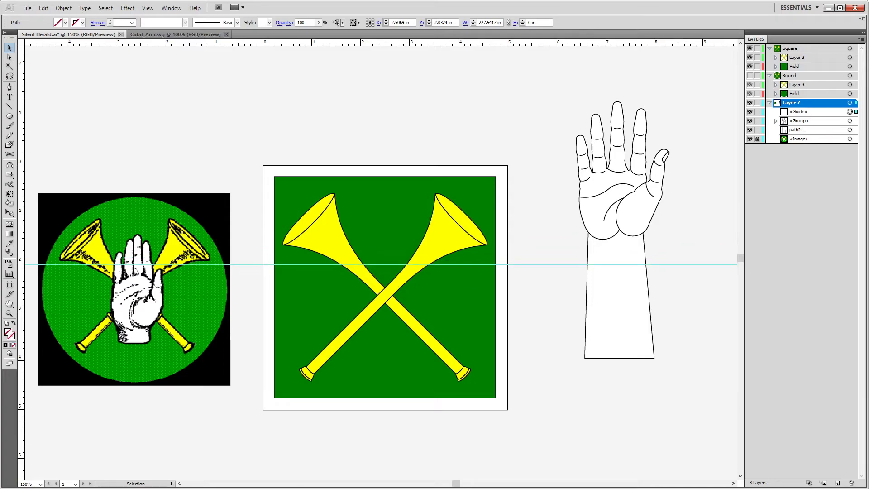
click(757, 111)
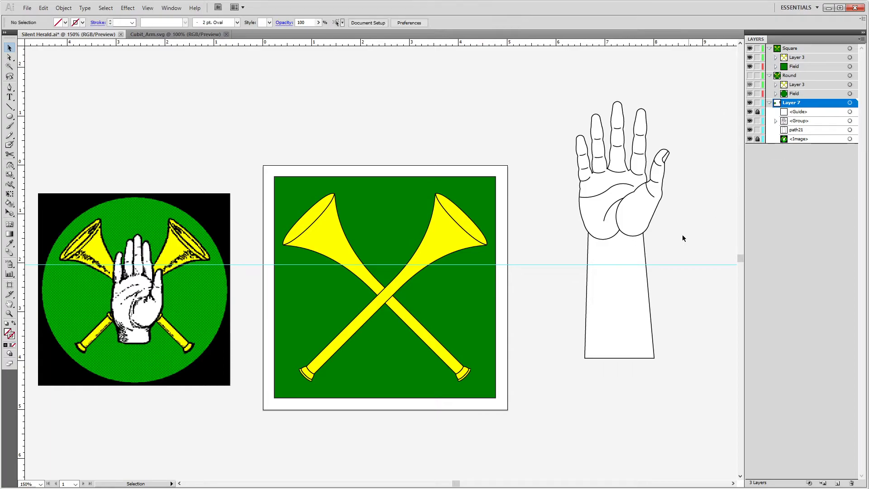
Raise the horizontal guide to about 1.75 in, closer to the base of the palm, and lock it again.
click(612, 298)
scroll(643, 238, up, 5)
key(alt)
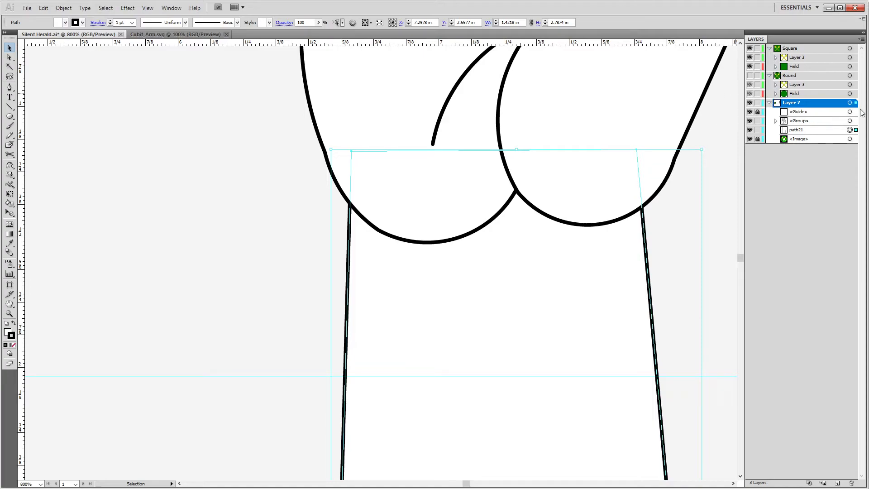
click(689, 421)
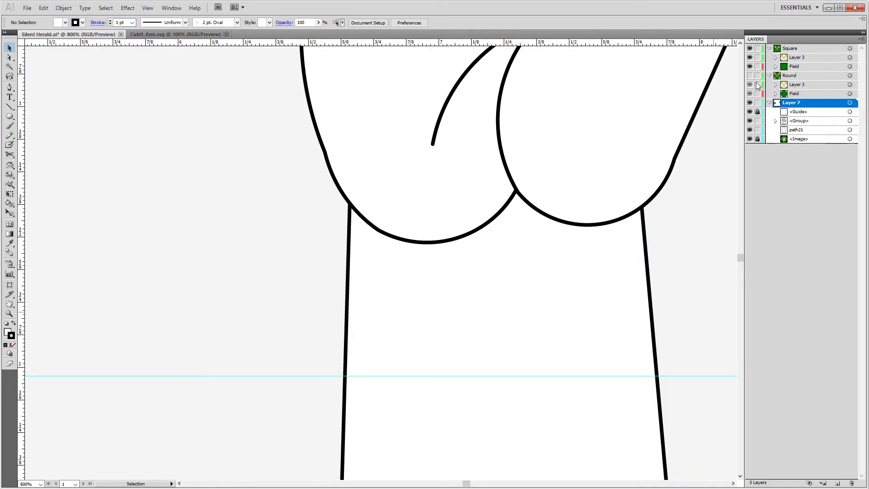
click(848, 112)
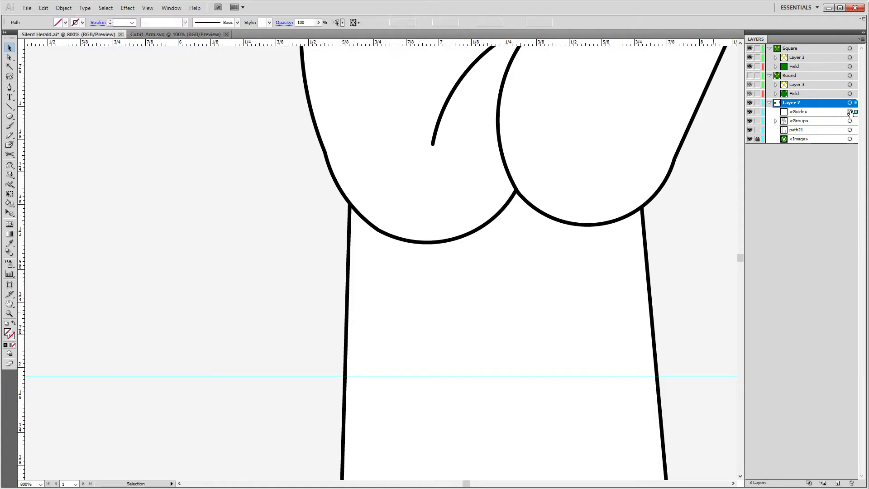
key(shift+Up)
key(shift+Up)
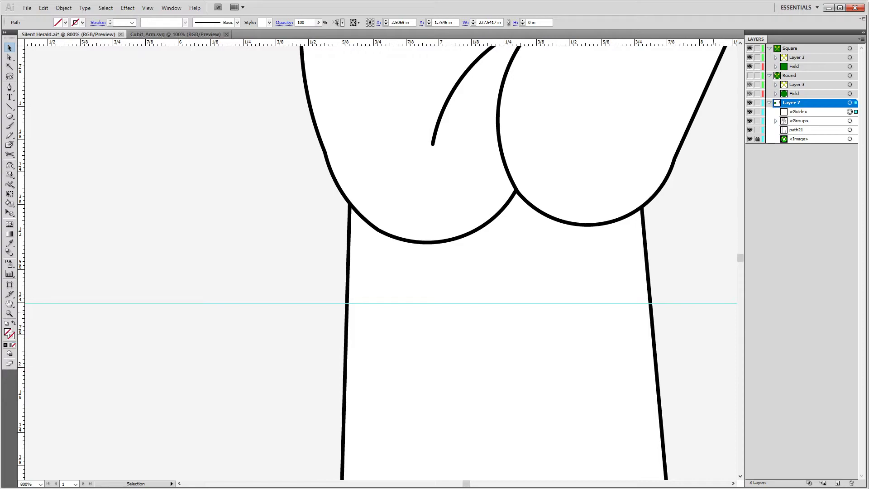
click(757, 111)
Cut both sides of the forearm outline at the guide with the Scissors tool and delete the lower part.
click(515, 374)
key(c)
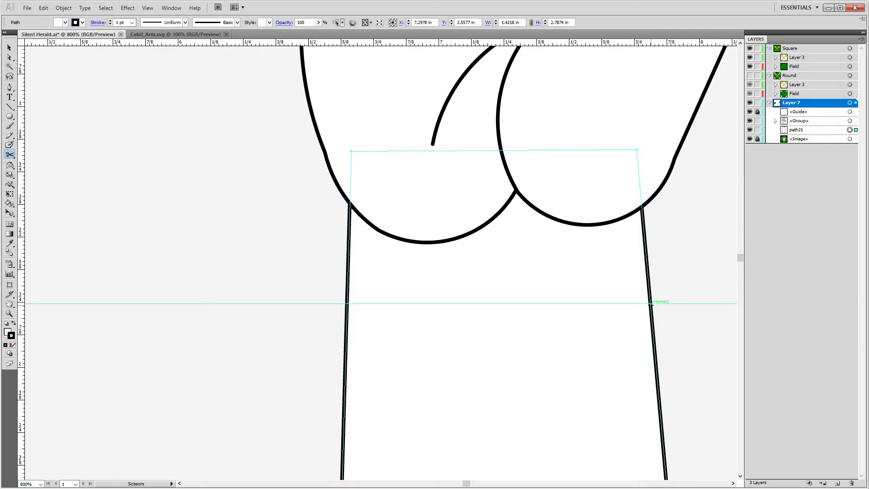
click(650, 302)
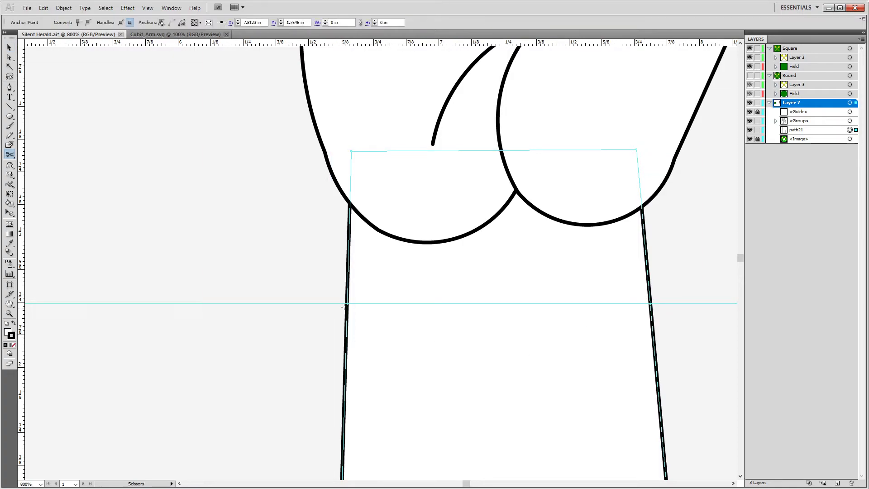
click(349, 302)
key(a)
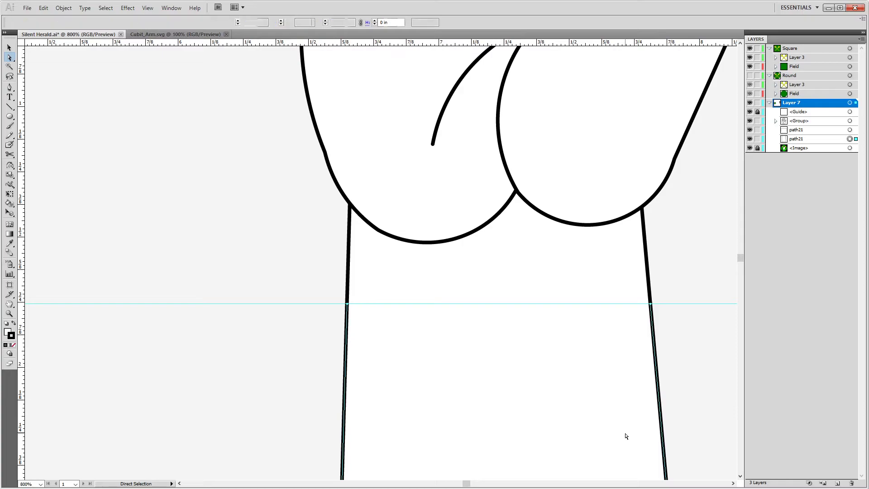
key(Delete)
Close the open end of the wrist along the guide with a slightly curved Pen tool segment.
key(o)
key(p)
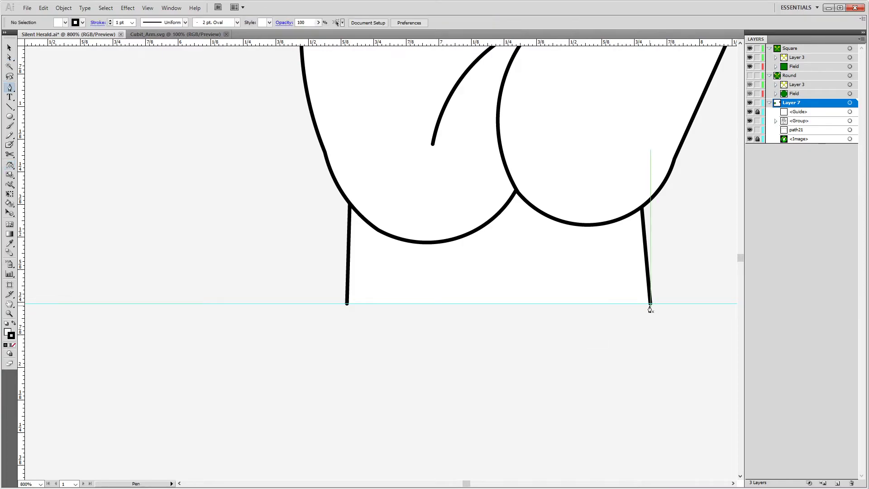
click(650, 304)
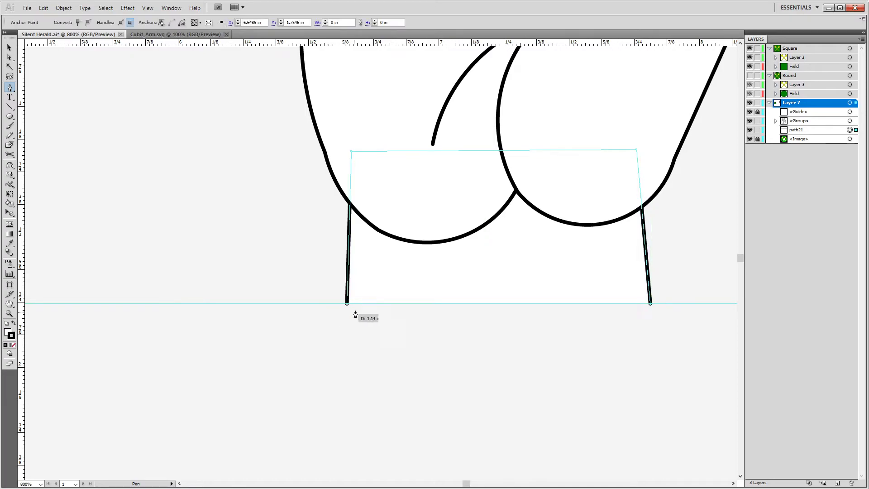
drag(347, 304, 221, 277)
scroll(561, 306, down, 5)
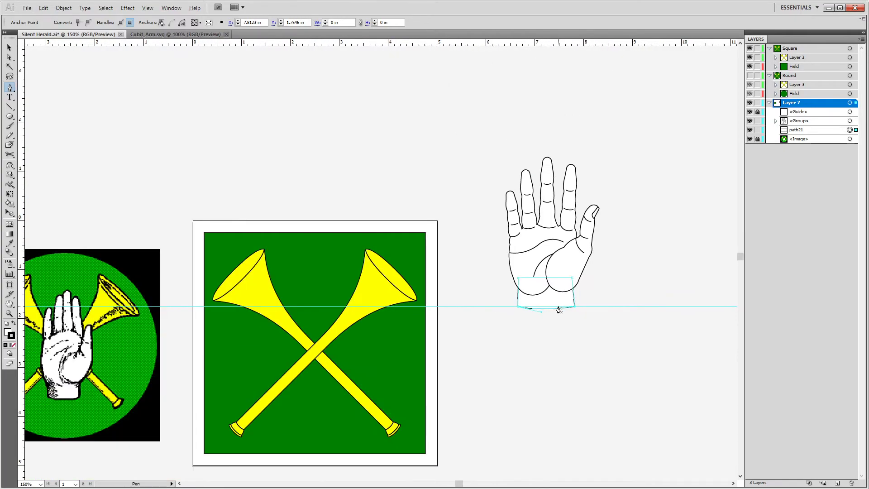
Group the hand with the wrist shape and delete the horizontal guide.
key(v)
click(679, 255)
drag(464, 134, 647, 359)
key(a)
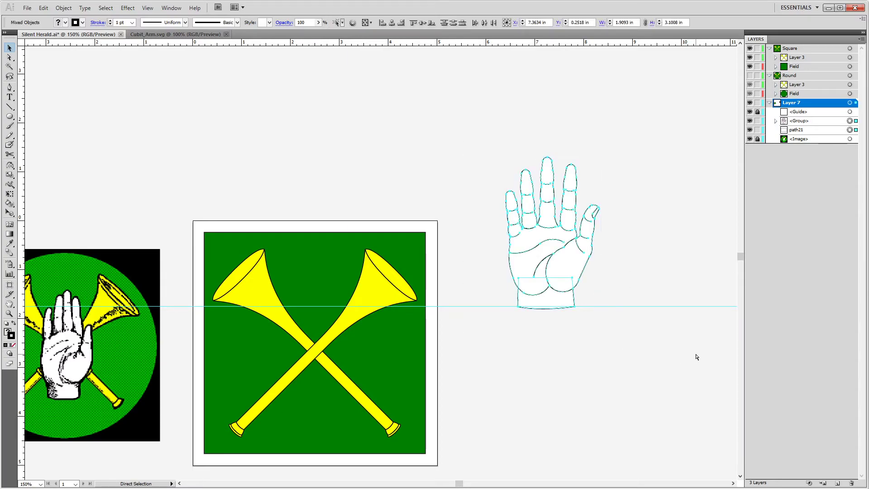
key(ctrl+g)
key(v)
click(650, 367)
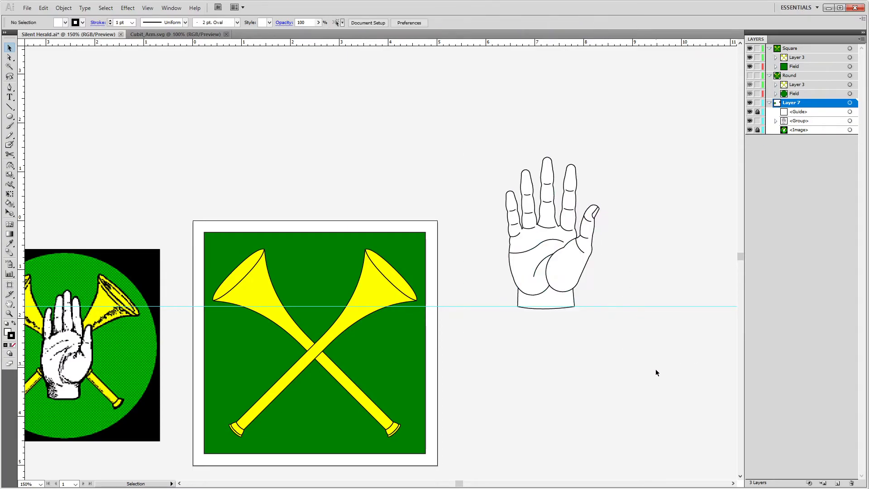
click(805, 112)
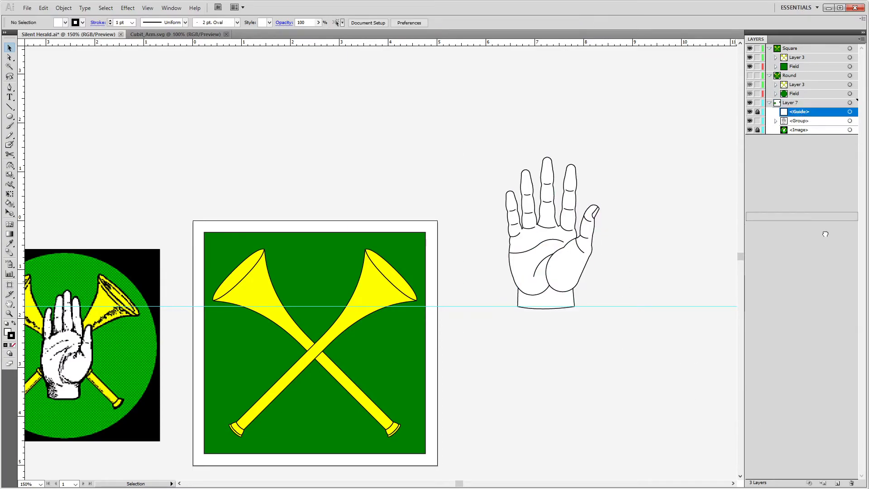
click(850, 483)
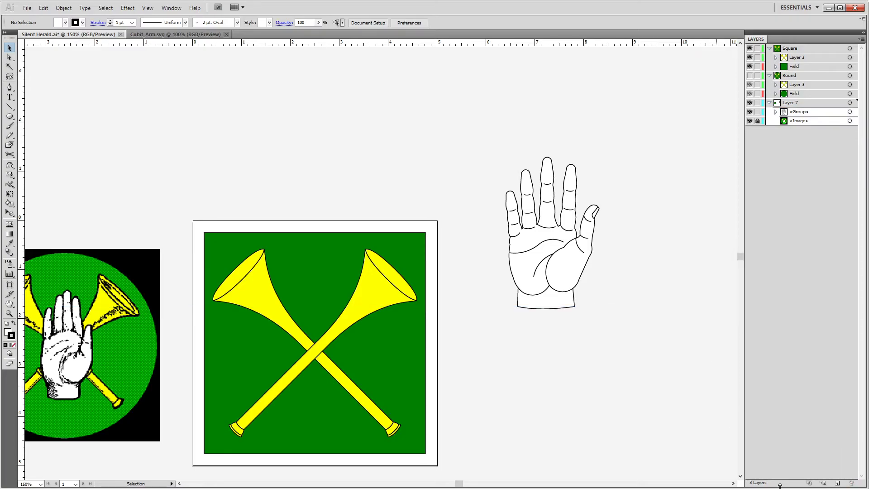
Copy the hand onto the crossed trumpets, move the copy to the front of the Square layer, and shrink it to about 1.46 by 2.38 in.
click(544, 263)
drag(559, 268, 297, 363)
mouse_move(814, 112)
mouse_down()
mouse_move(808, 43)
mouse_move(810, 53)
mouse_up()
drag(366, 257, 353, 270)
click(512, 407)
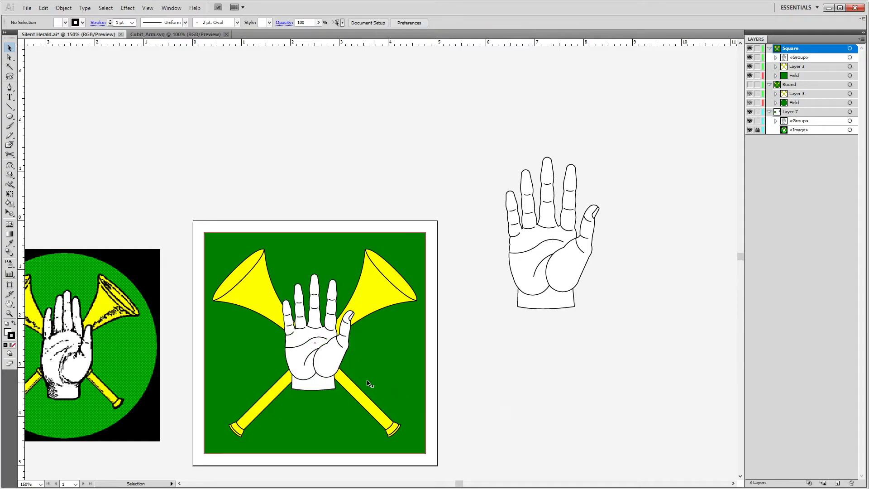
Nudge the hand on the square badge slightly downward.
click(334, 370)
key(Down)
key(Down)
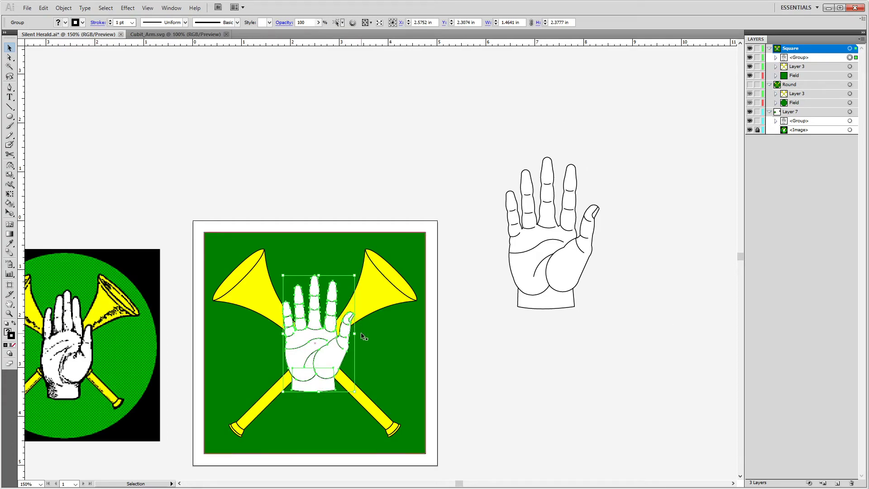
drag(355, 332, 344, 333)
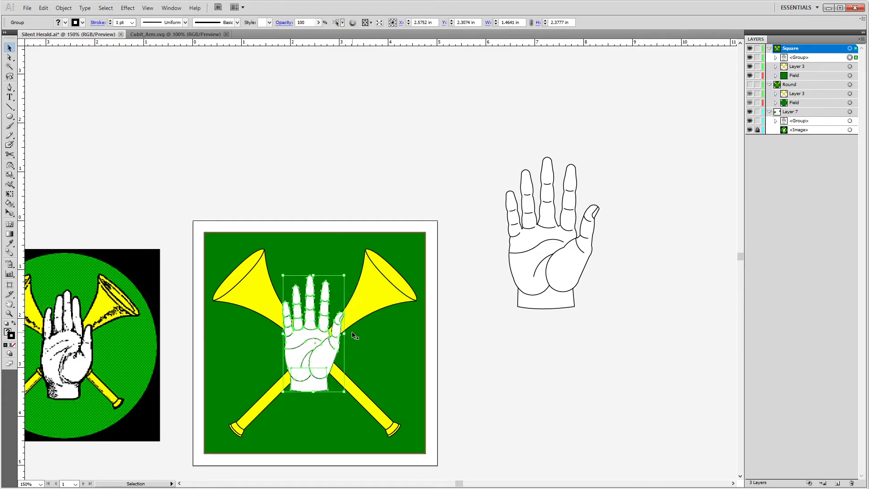
mouse_move(315, 274)
mouse_down()
mouse_move(315, 259)
mouse_move(314, 268)
mouse_up()
key(ctrl+z)
key(ctrl+z)
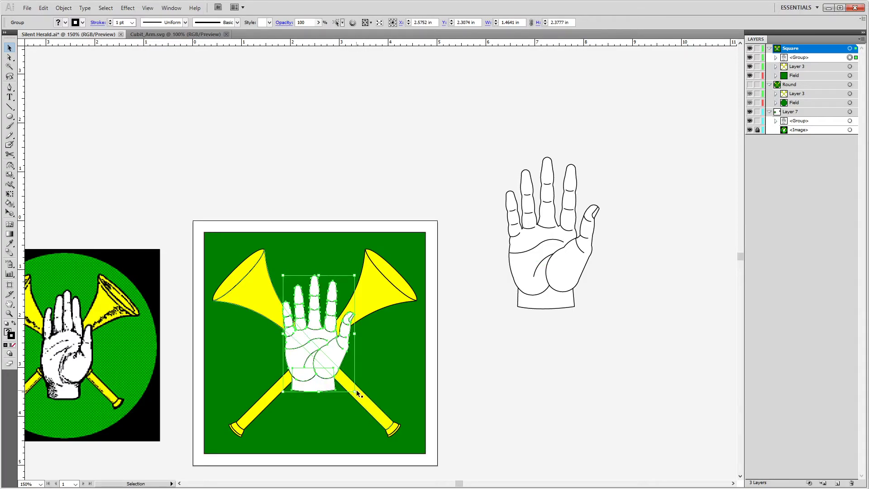
Enlarge the hand on the square badge about its centre to about 1.63 by 3.03 in.
drag(355, 390, 358, 407)
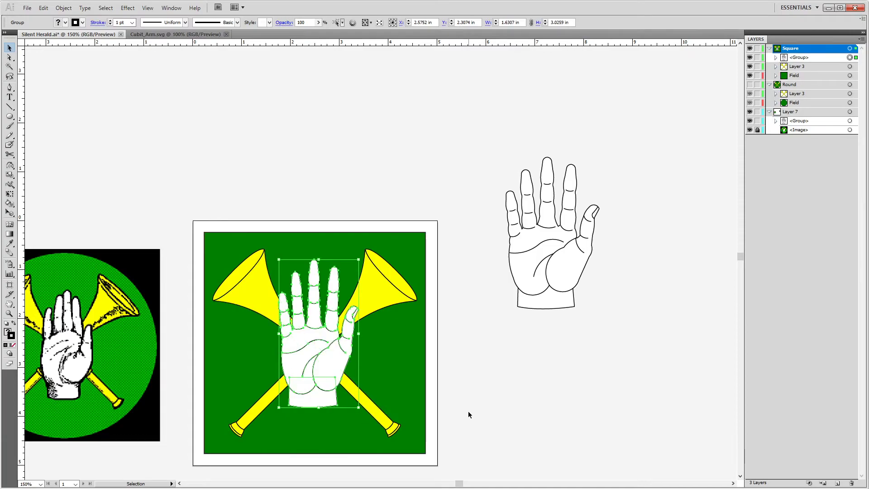
Save the badge document and switch the visible artwork from the Square layer to the Round layer.
click(520, 366)
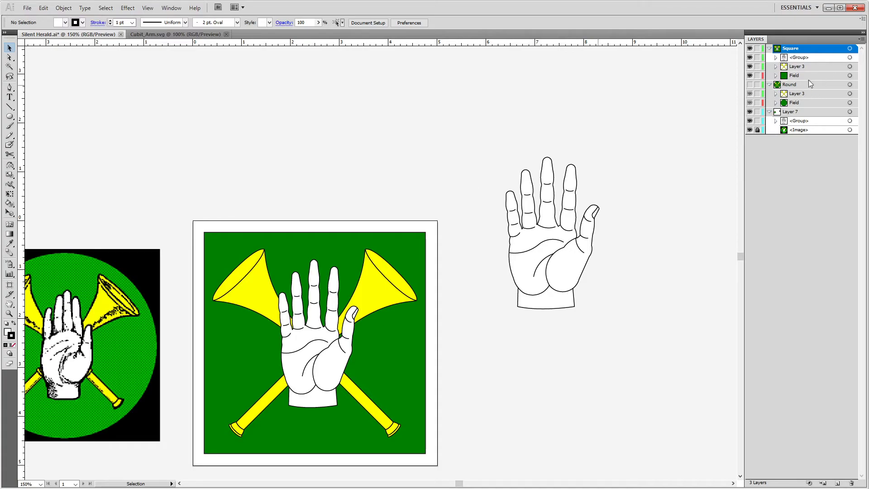
key(ctrl+s)
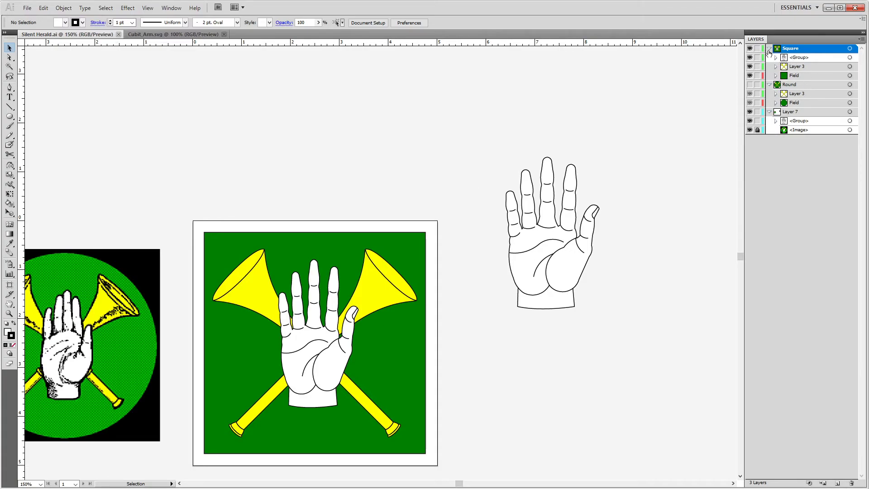
click(768, 49)
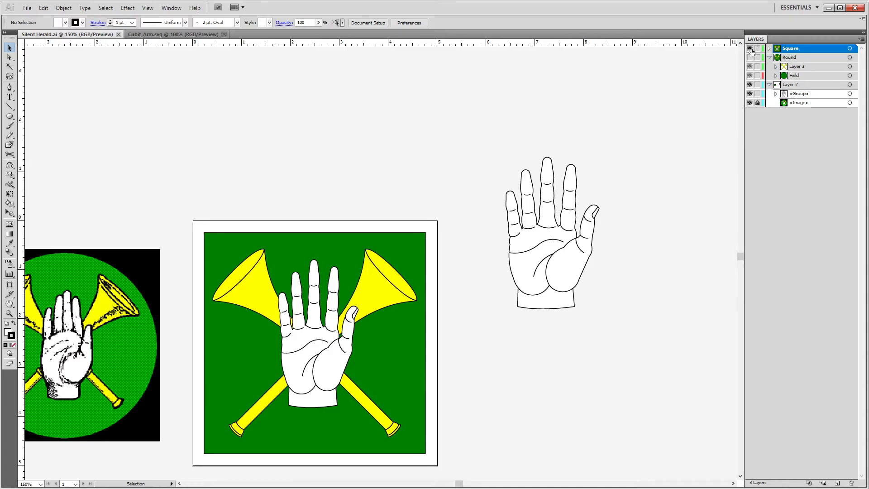
click(749, 49)
click(749, 58)
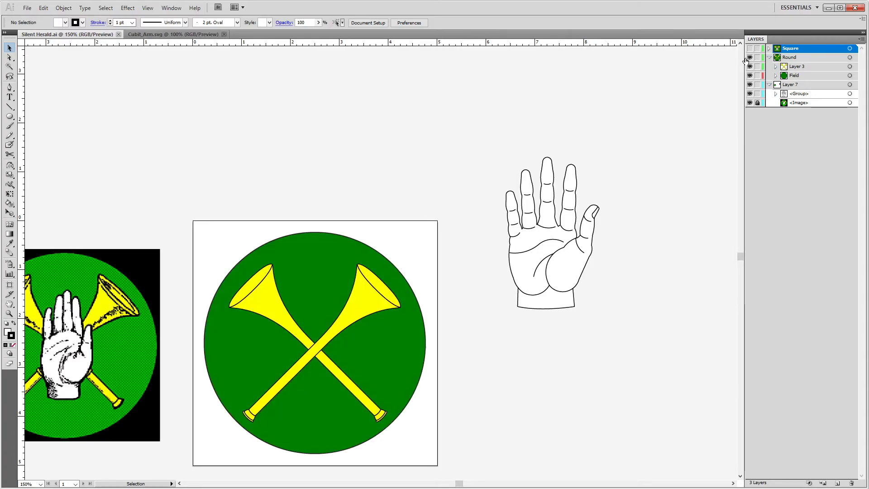
Move the spare hand to the front of the Round layer, over the crossed trumpets, and shrink it to about 1.48 by 2.40 in.
click(575, 270)
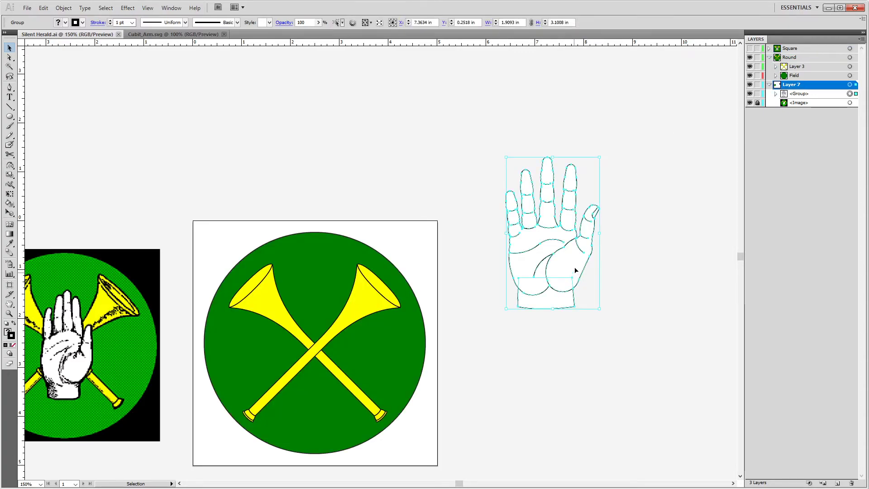
click(804, 102)
click(801, 94)
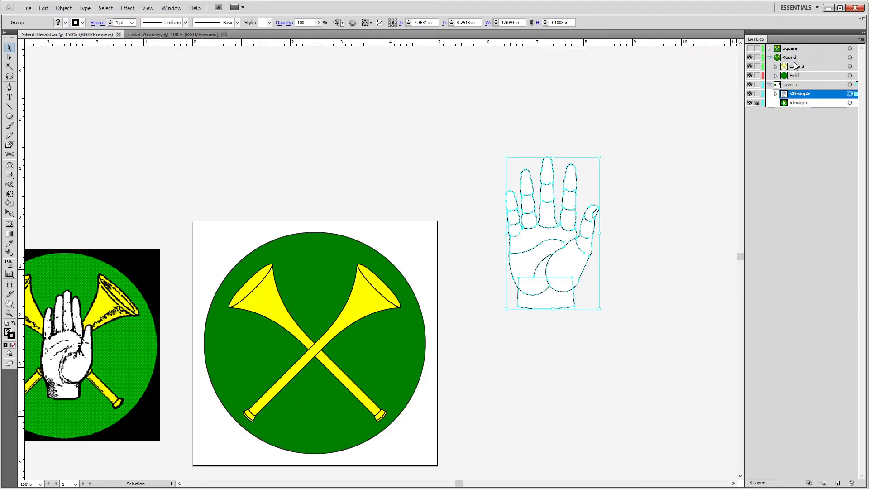
drag(795, 65, 794, 64)
drag(541, 265, 308, 365)
drag(361, 259, 351, 276)
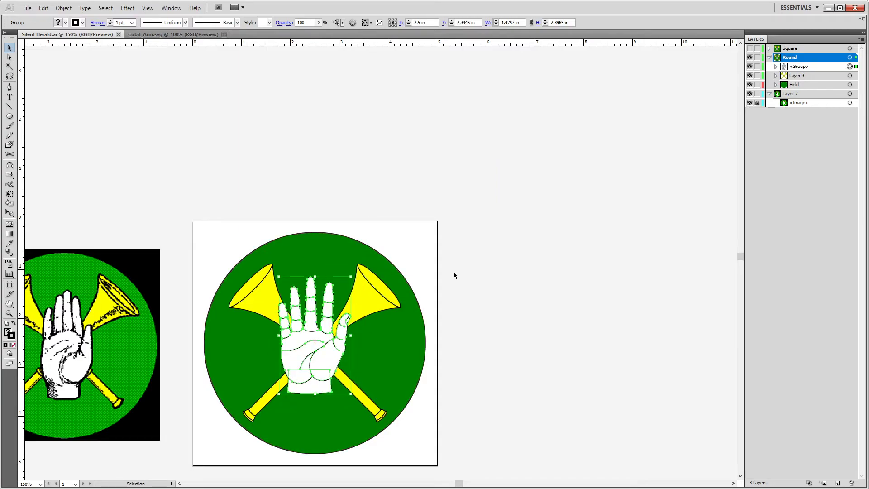
click(566, 305)
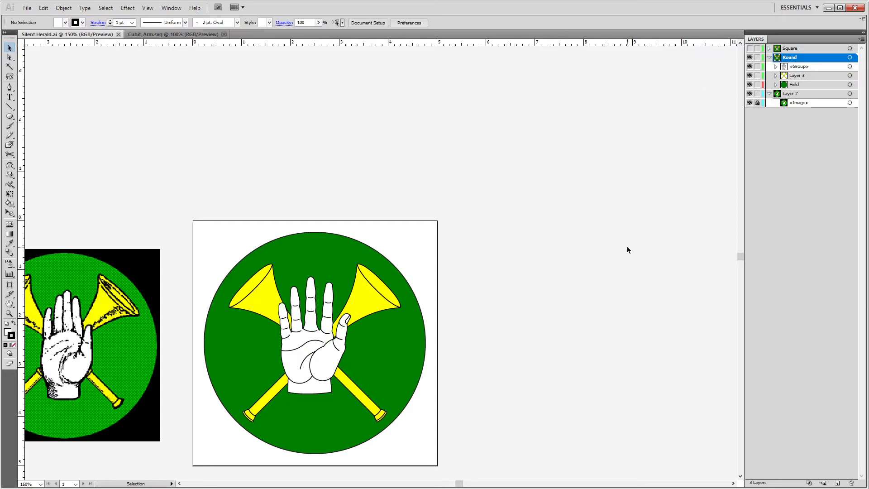
Show the Square layer again, delete Layer 7 with the reference image, and collapse the Round layer.
click(749, 48)
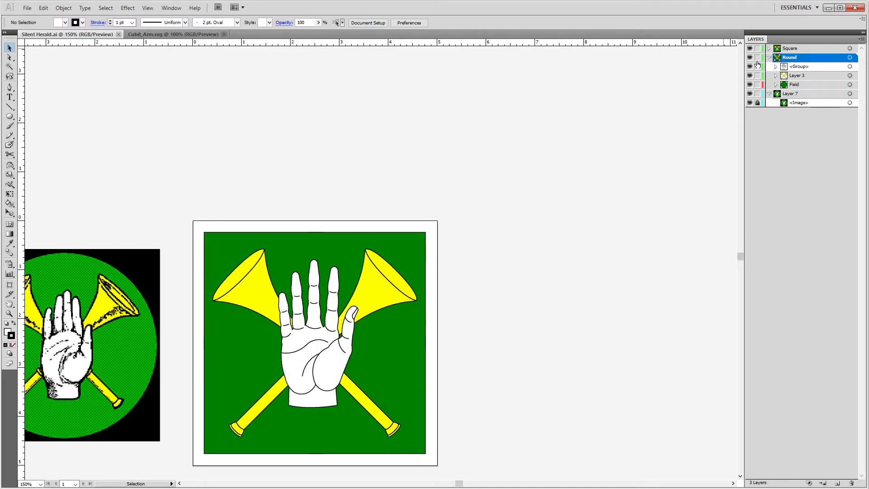
click(758, 102)
click(797, 95)
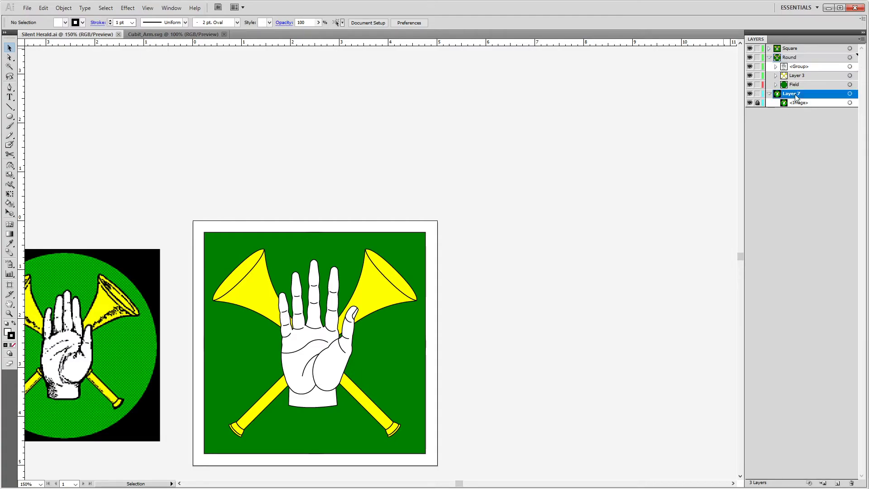
click(850, 483)
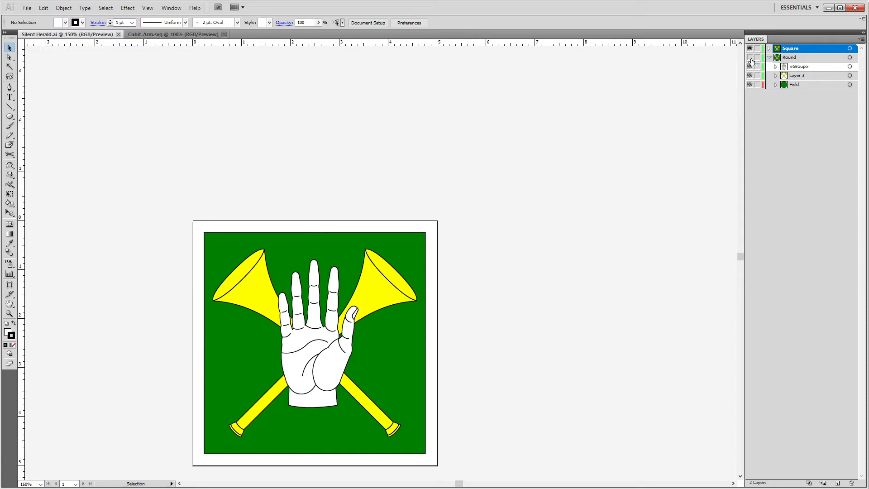
click(769, 58)
click(775, 65)
click(770, 60)
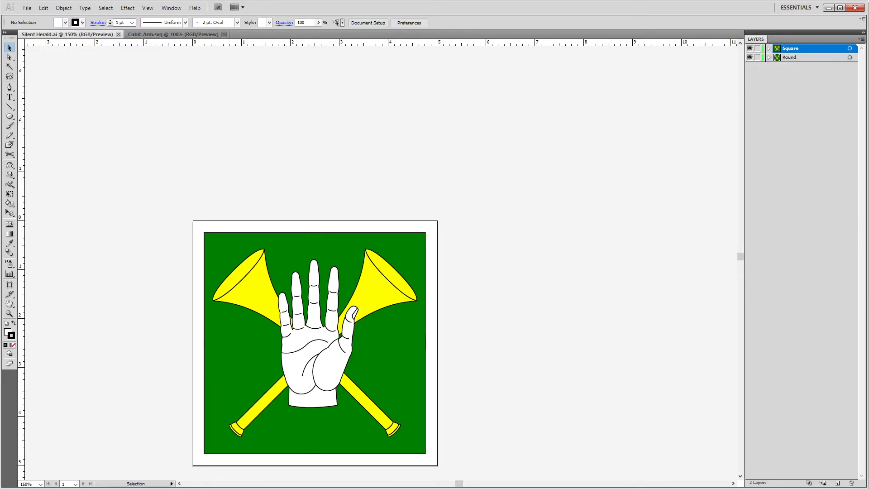
Clear all artwork from the Round layer.
click(794, 58)
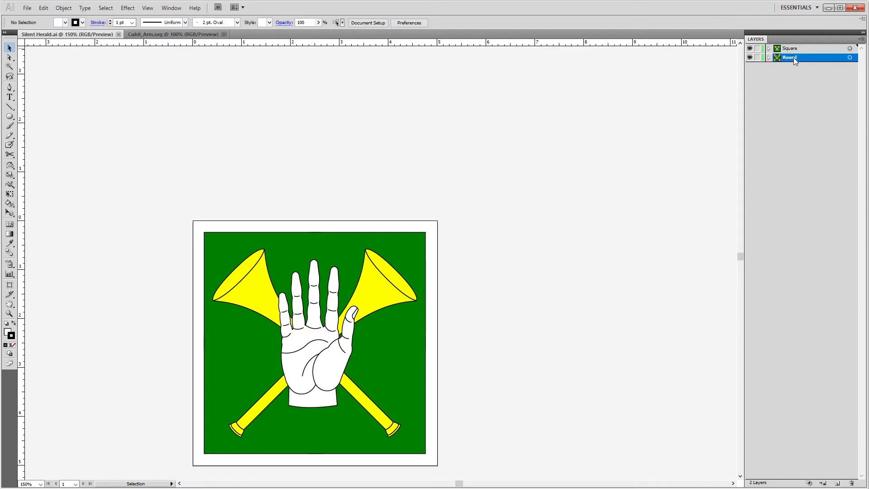
click(850, 57)
key(ctrl+shift+a)
Start saving under a new file in the Distribution > An Tir Badge Project > Full Color Images > Officer Badges folder.
click(30, 9)
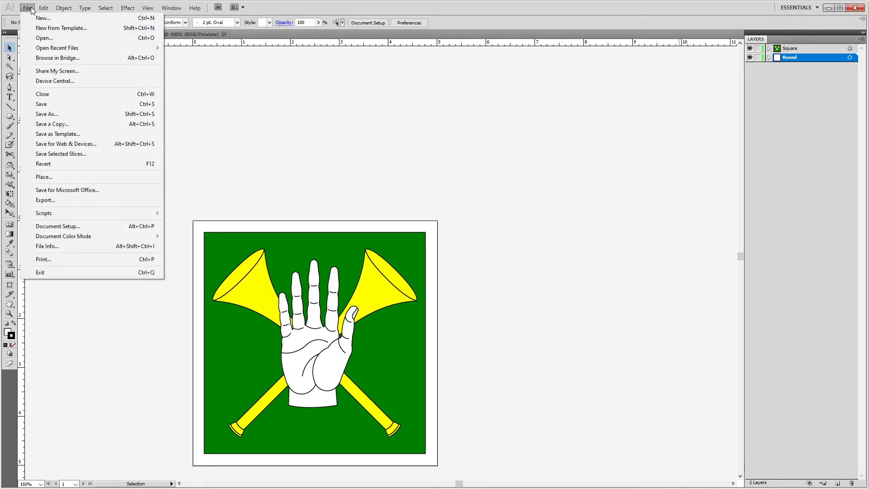
click(62, 114)
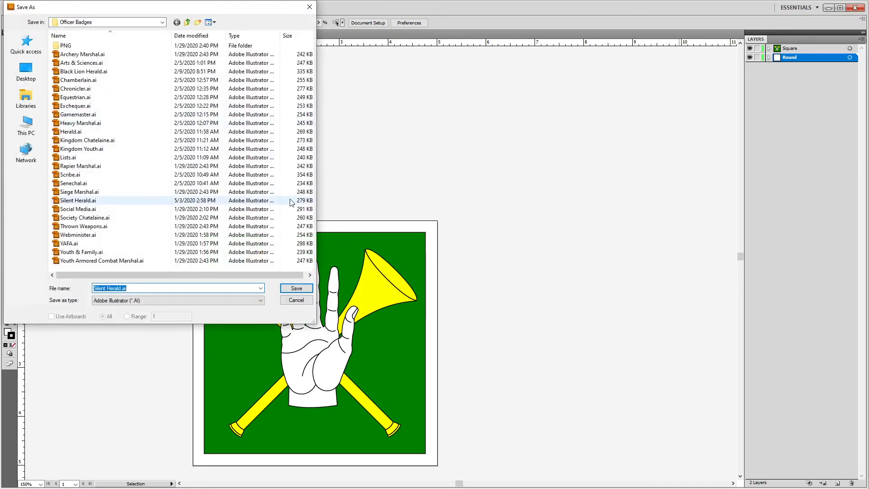
click(163, 22)
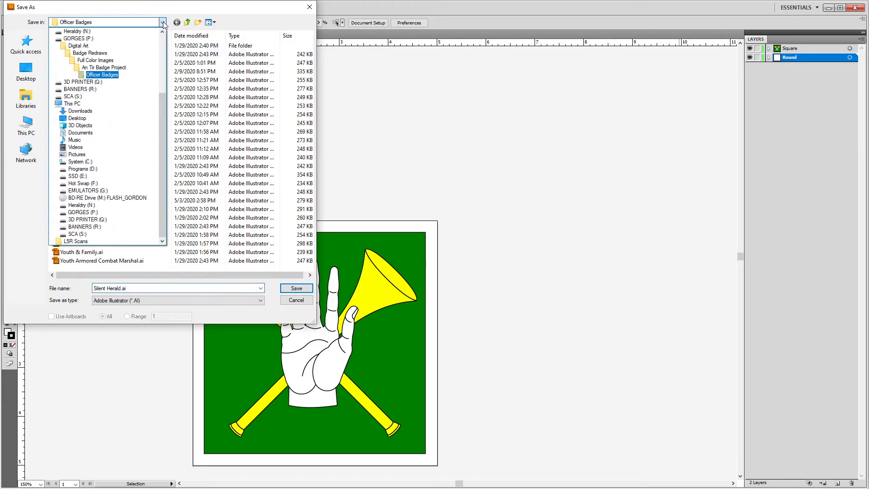
click(103, 60)
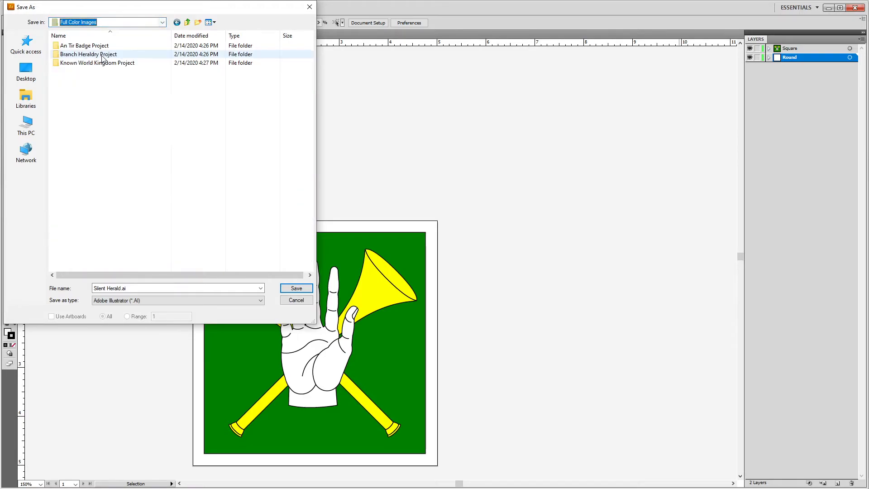
click(184, 23)
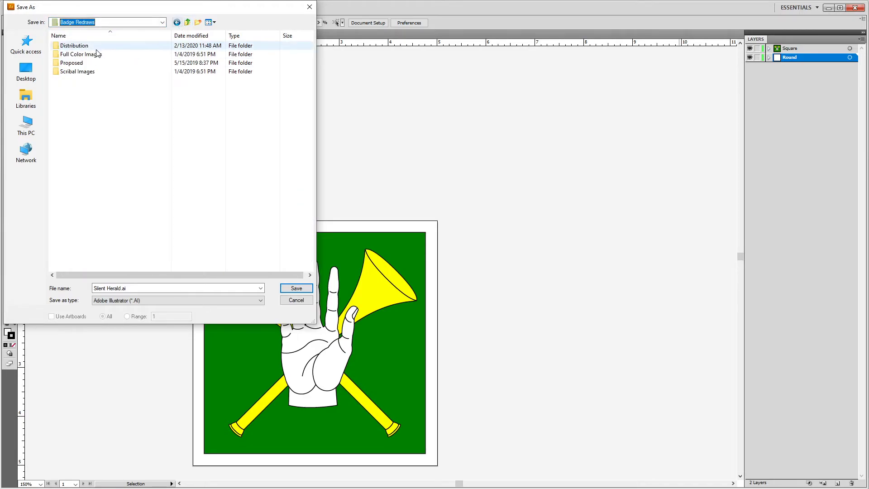
double_click(84, 45)
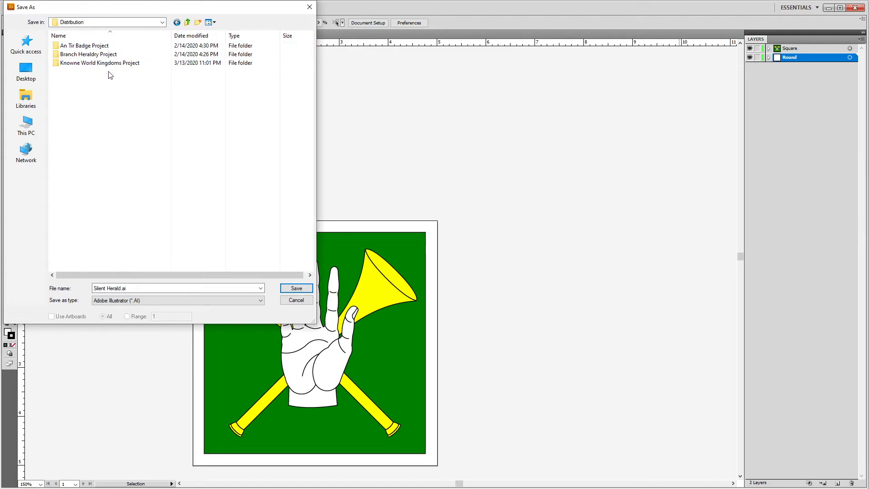
double_click(72, 45)
double_click(74, 47)
click(91, 63)
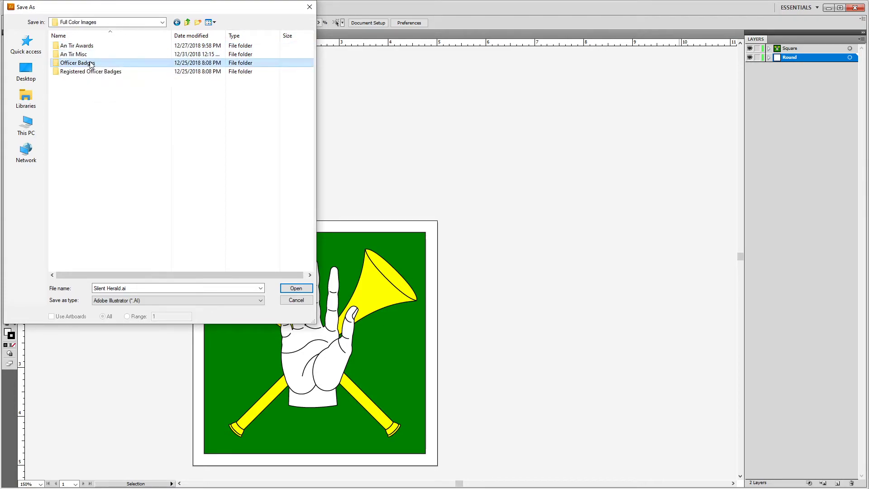
double_click(91, 63)
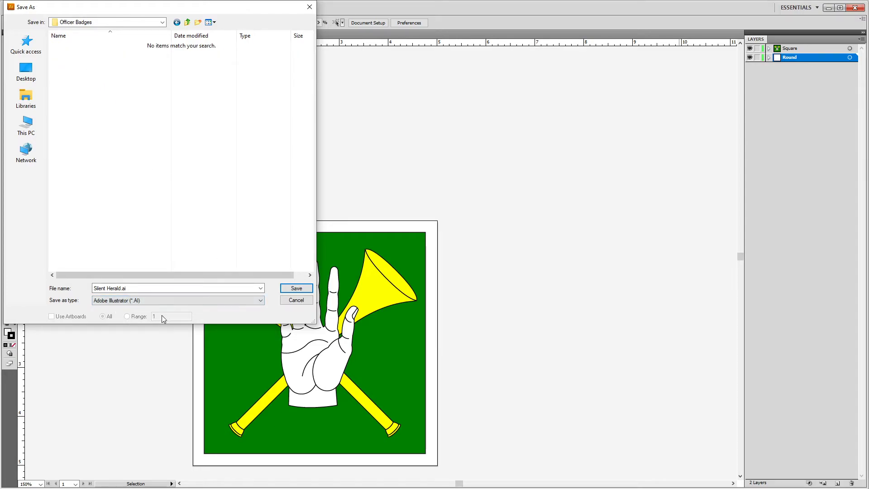
Save the document as Silent Herald.svg in SVG format with the SVG 1.1 profile.
click(169, 300)
click(195, 334)
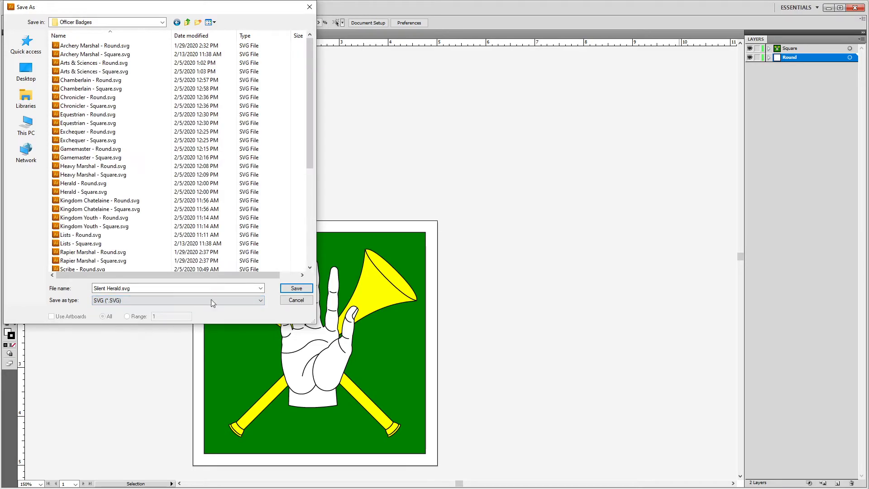
click(287, 290)
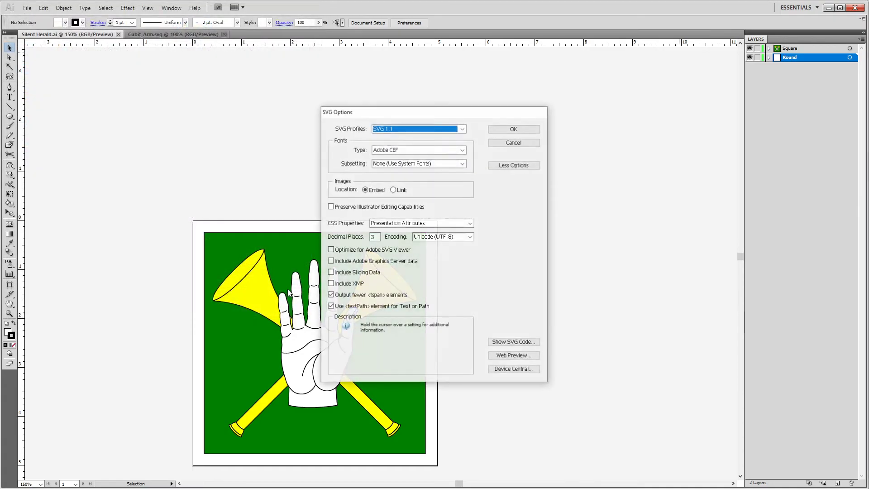
click(528, 128)
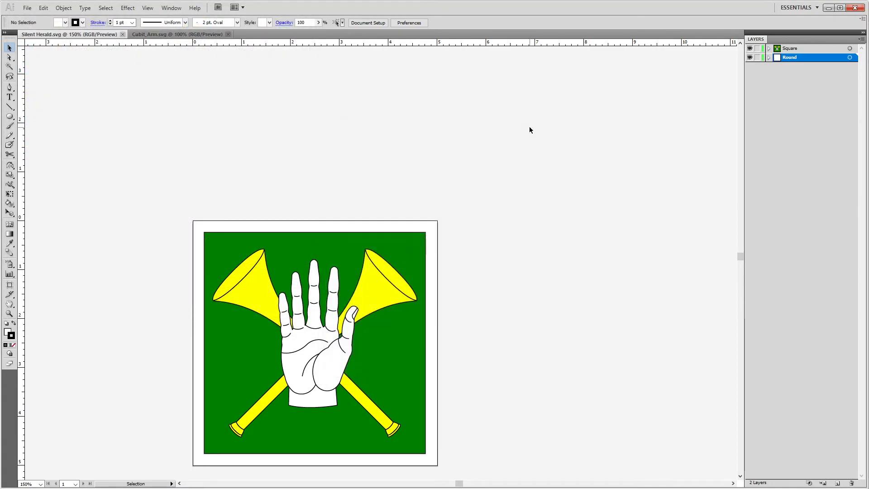
Restore the cleared artwork of the Round layer and delete the whole Round layer.
key(ctrl+a)
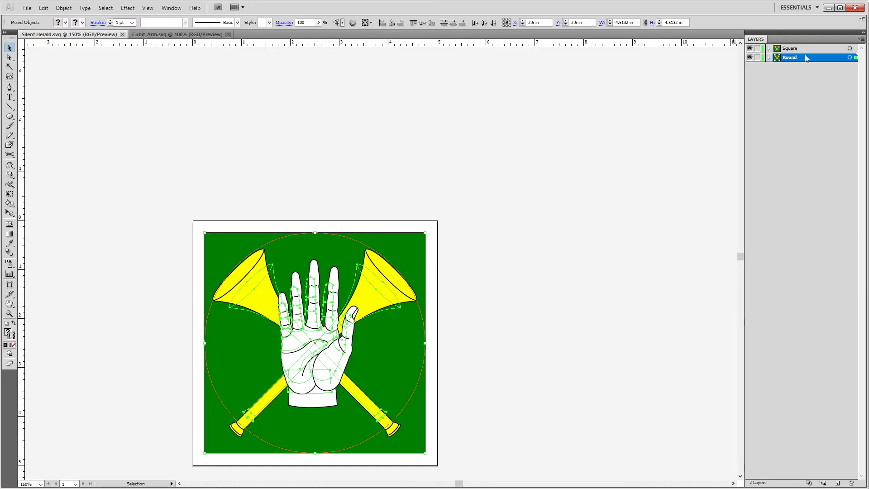
click(850, 482)
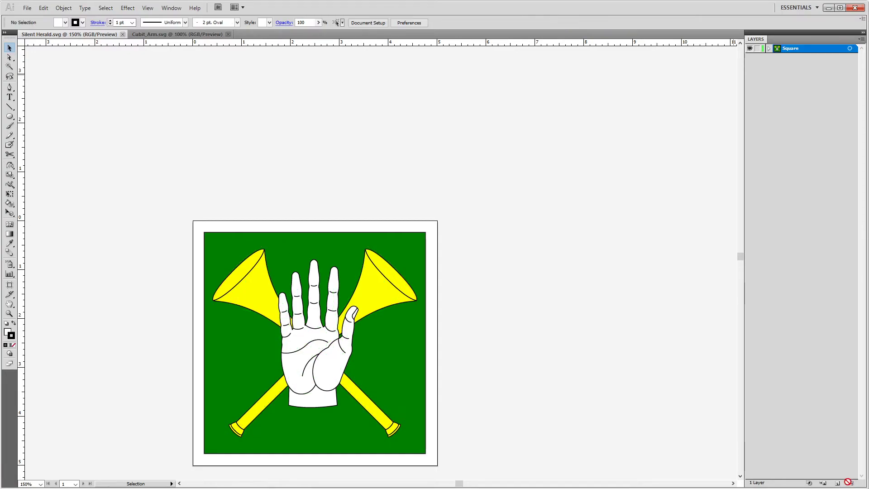
Start another Save As and permanently delete the existing Silent Herald.svg from the Officer Badges folder.
click(27, 8)
click(60, 111)
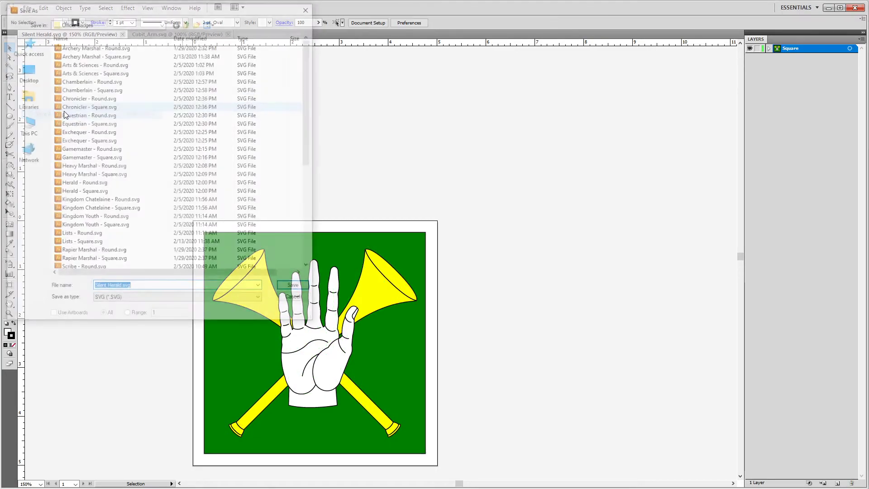
scroll(137, 258, down, 2)
scroll(138, 259, down, 2)
click(111, 237)
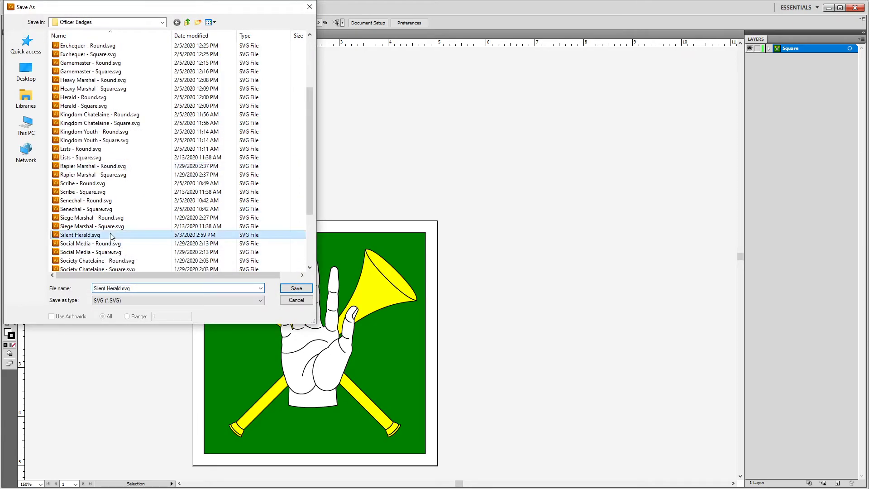
key(Delete)
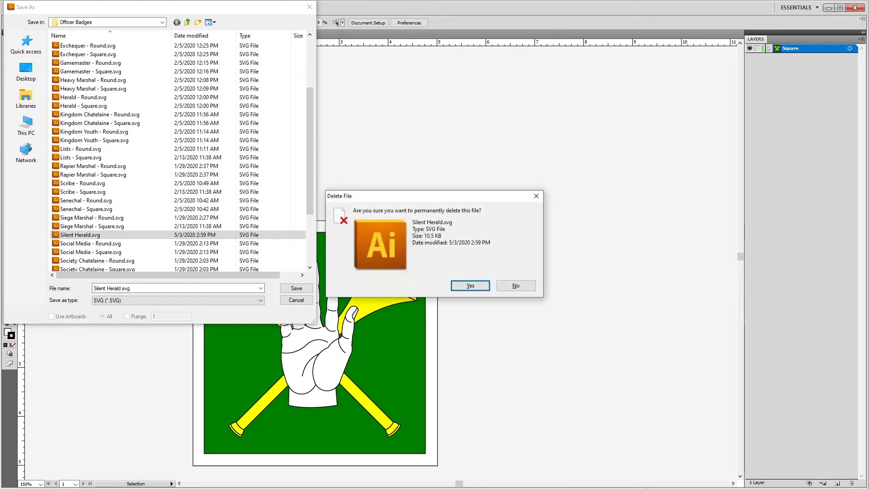
key(Return)
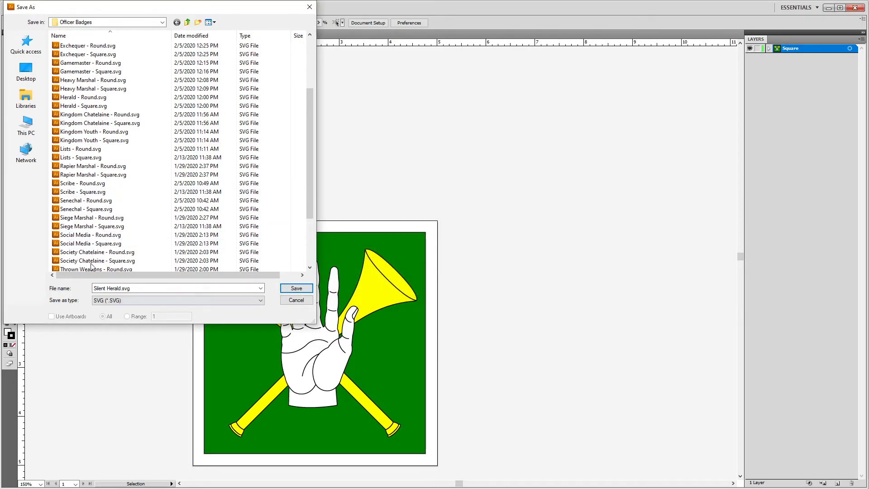
Save the square badge as Silent Herald - Square.svg, accepting the current SVG options.
click(130, 292)
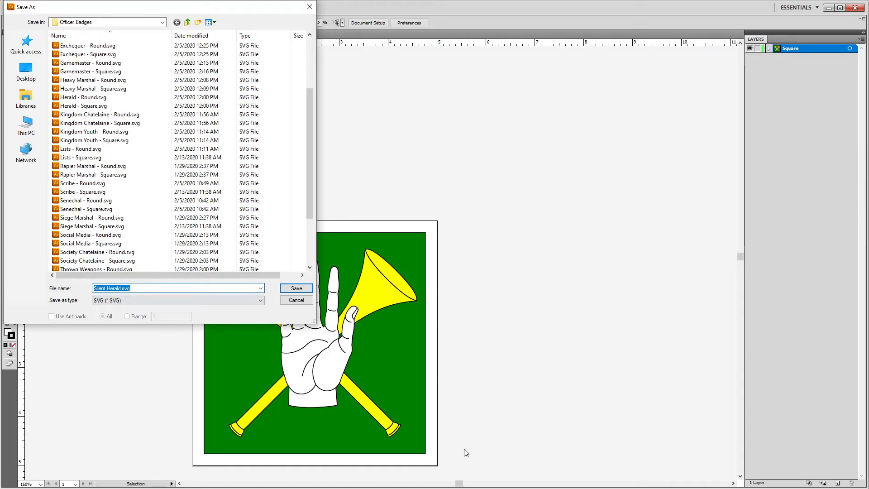
key(End)
text(- Square)
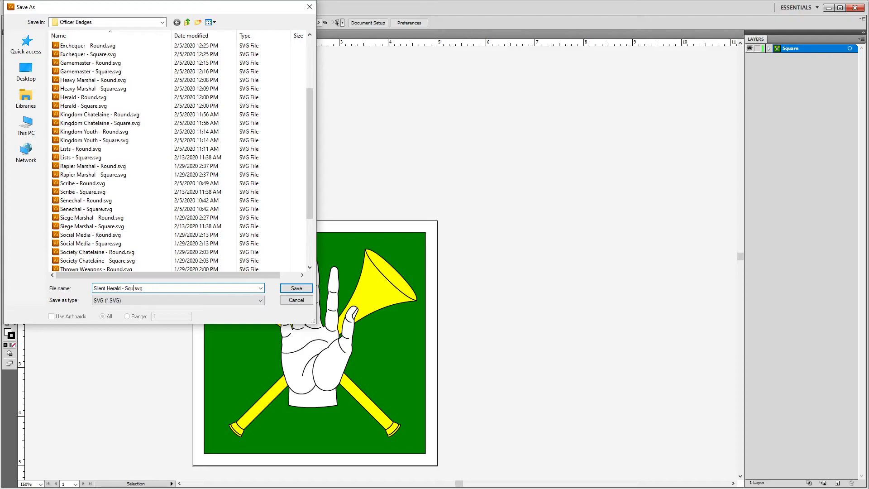
key(Return)
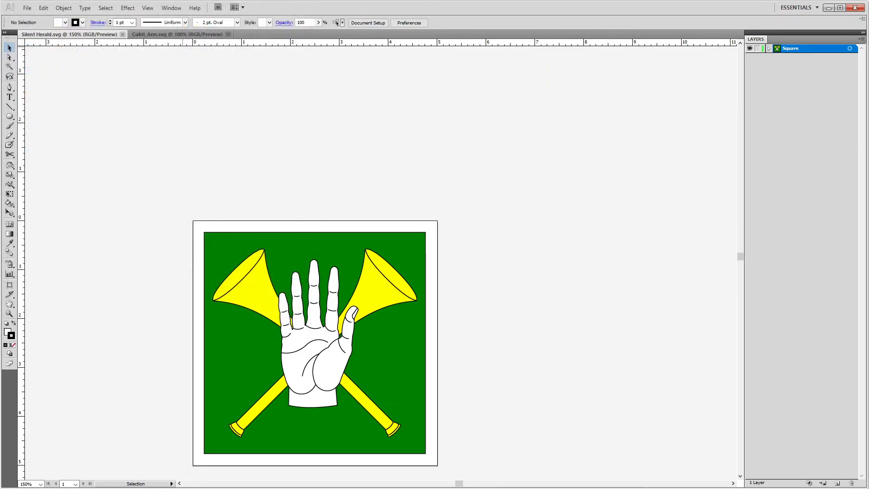
key(Return)
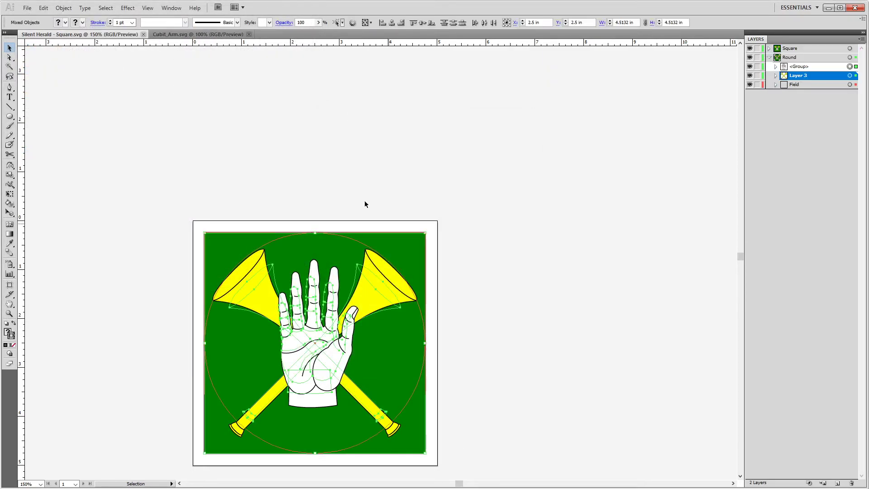
Delete the Square layer, keeping the Round layer with the round badge.
drag(817, 134, 851, 483)
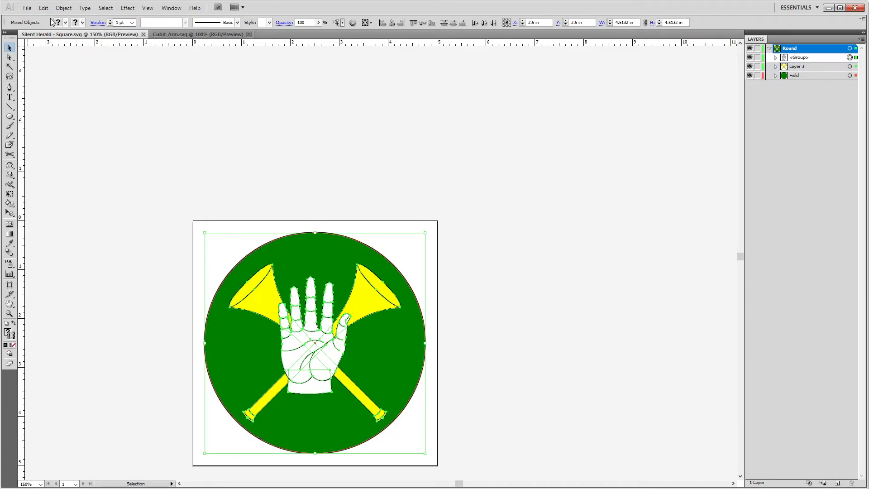
Save the round badge as Silent Herald - Round.svg in the Officer Badges folder, accepting the current SVG options.
click(27, 8)
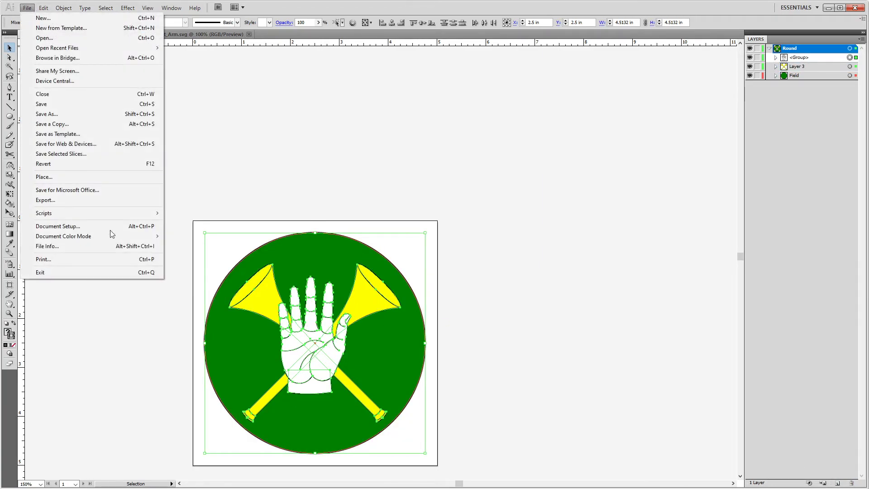
click(42, 113)
key(End)
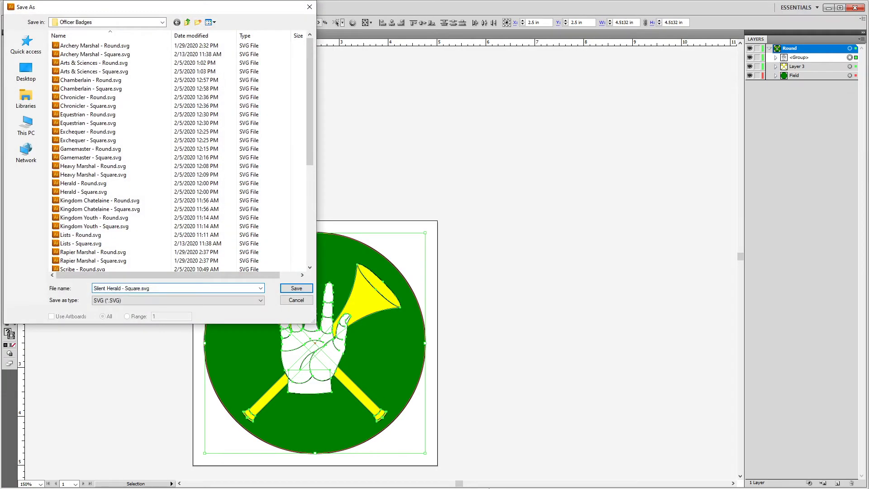
double_click(132, 289)
text(Round)
key(Return)
key(Return)
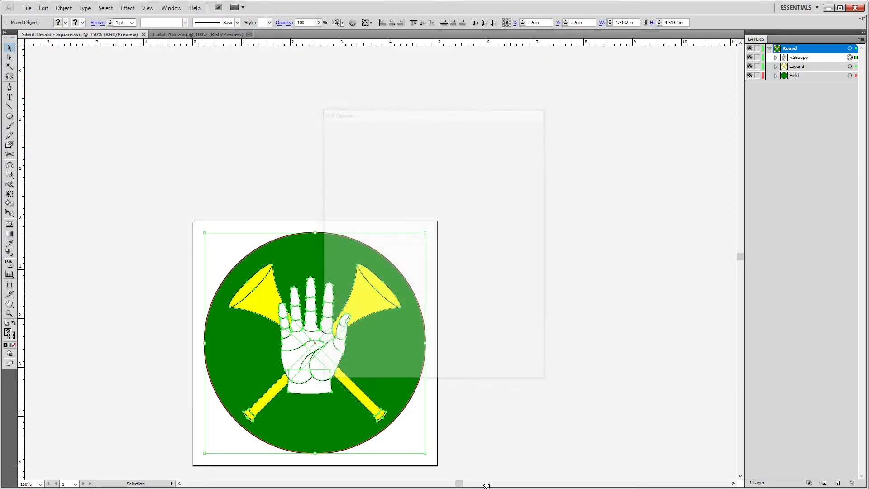
Close the Cubit_Arm.svg and Silent Herald - Round.svg documents.
key(a)
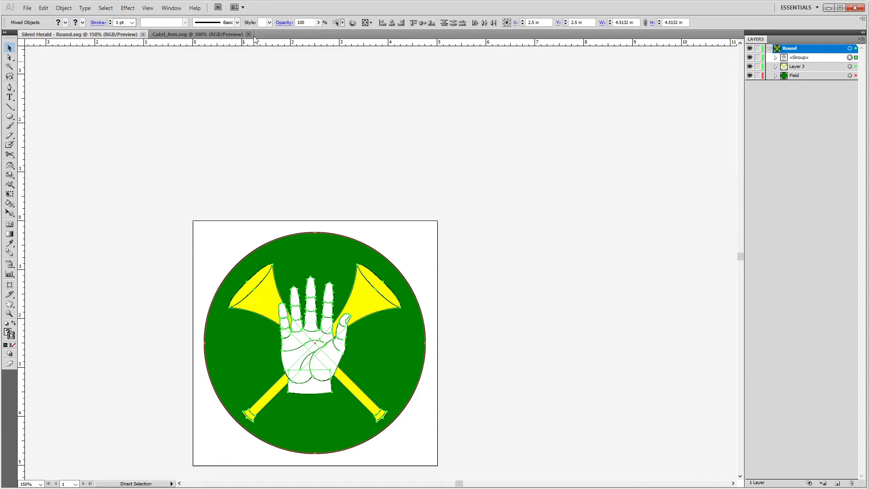
click(144, 32)
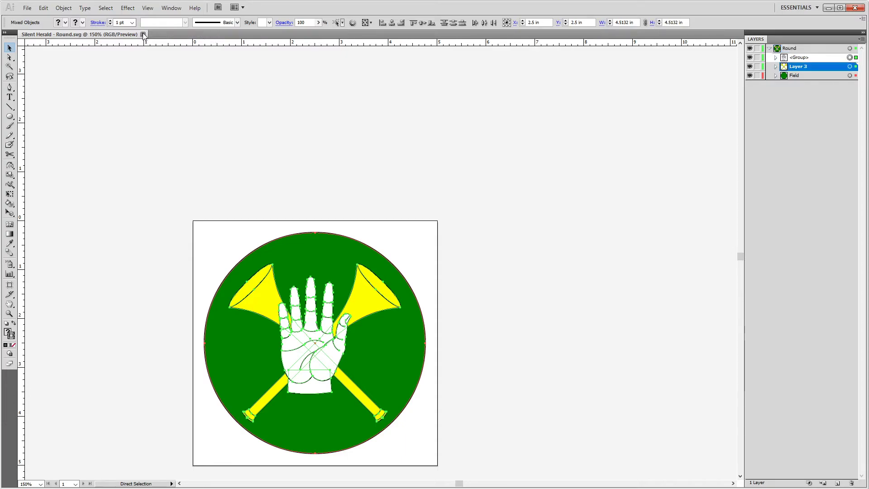
key(ctrl+w)
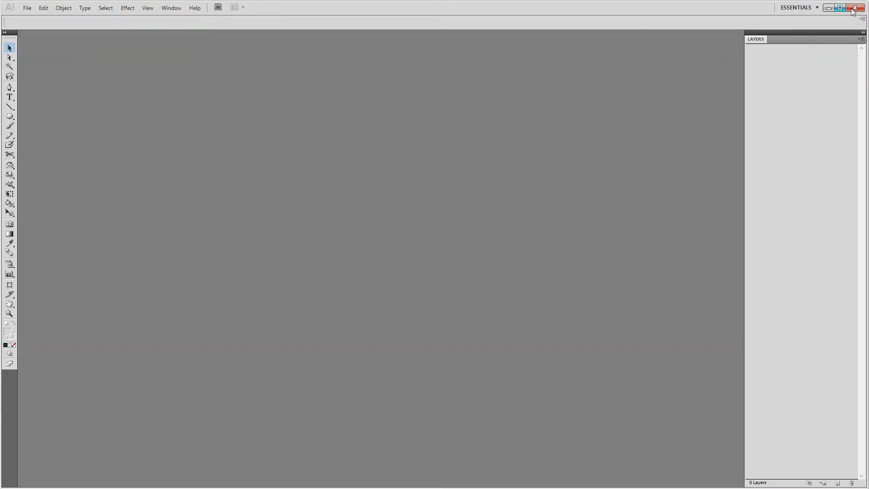
click(828, 7)
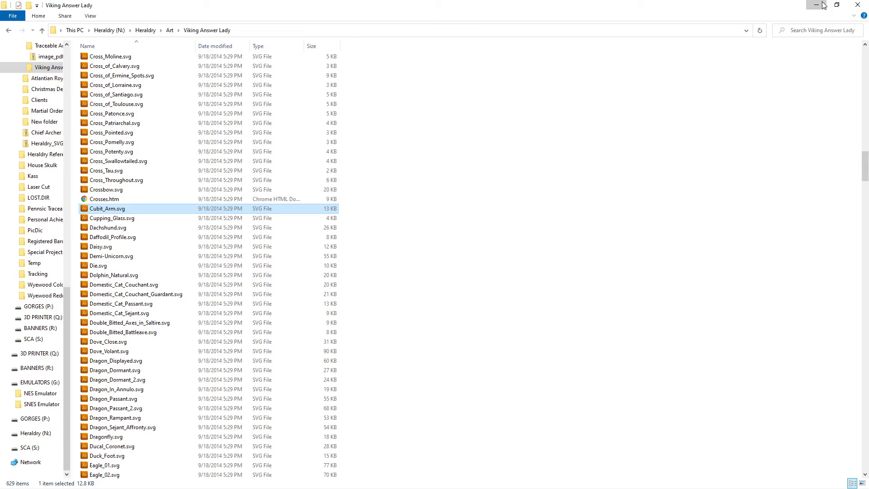
click(823, 6)
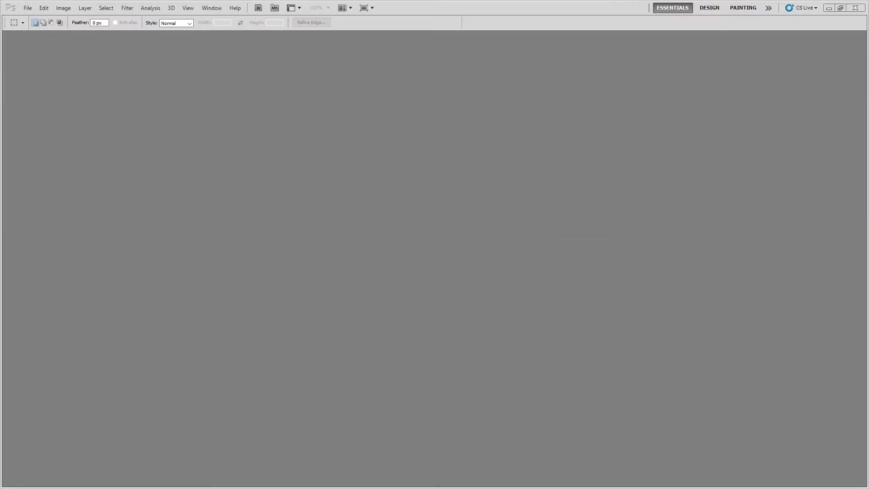
key(alt+Tab)
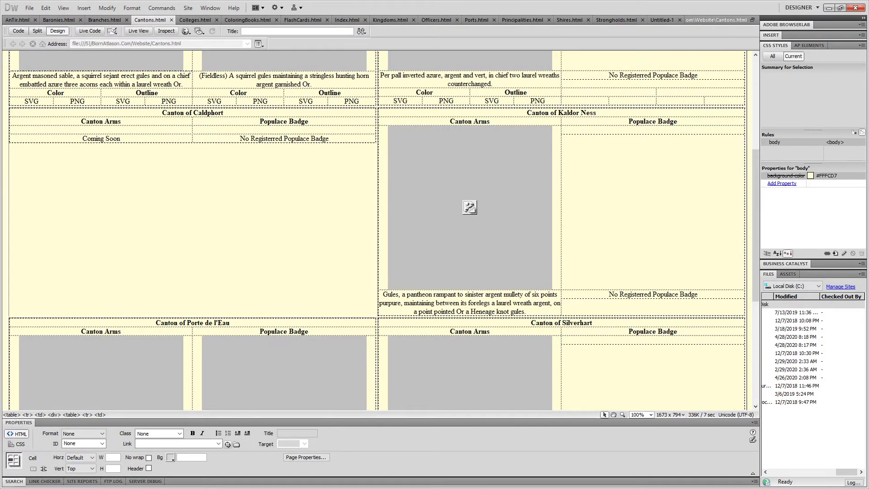
key(alt+Tab)
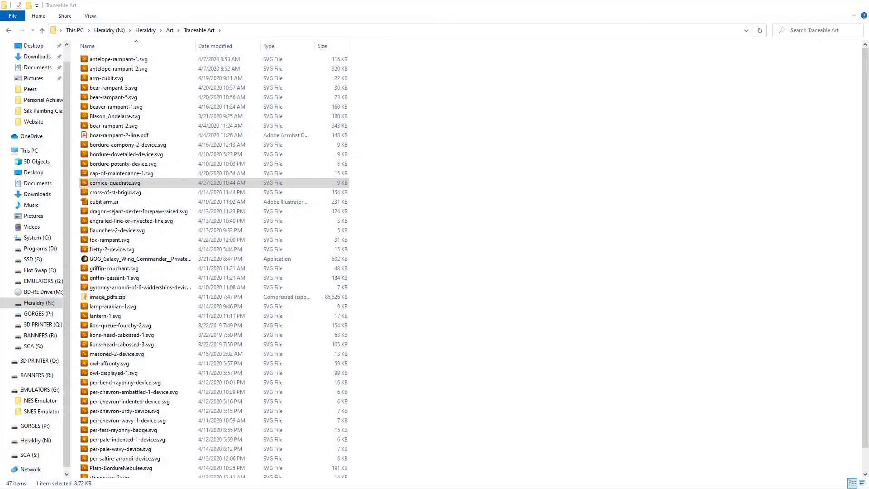
Switch to Illustrator, close Ramsgaard Populace Badge.ai and minimize the program.
key(alt+Tab)
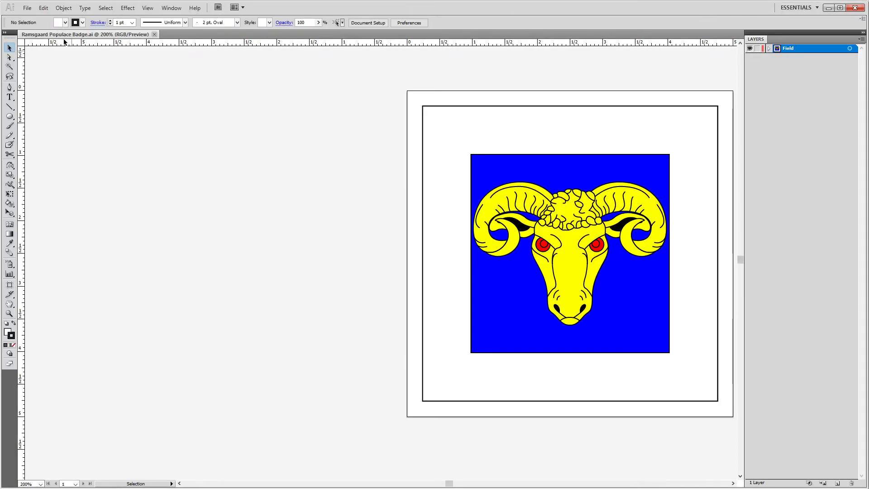
click(155, 34)
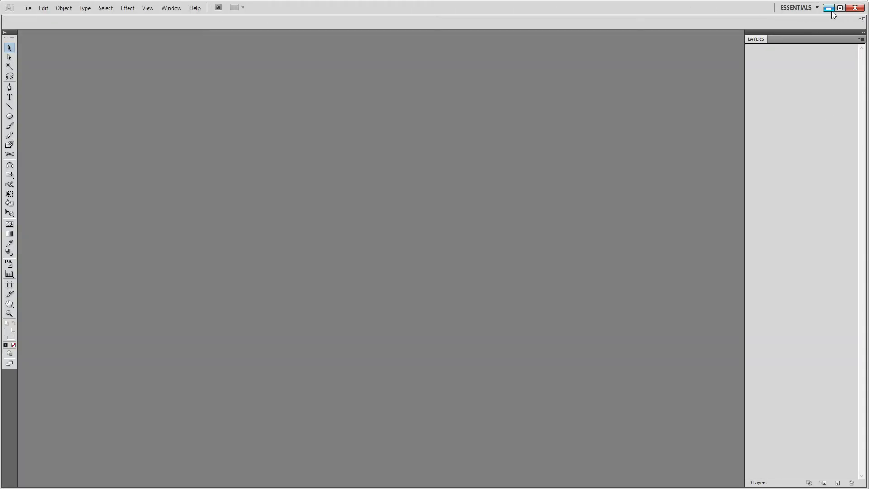
click(828, 8)
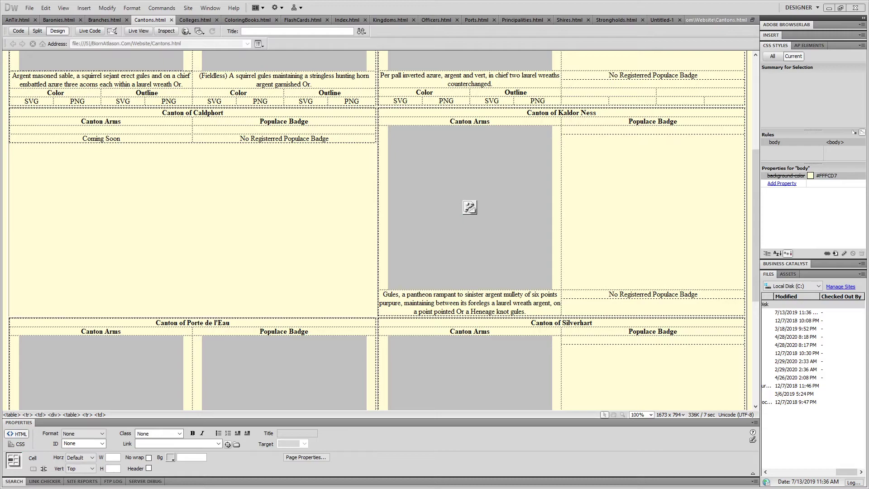
Switch to Cantons.html in Dreamweaver and delete the "Coming Soon" text under Canton Arms for the Canton of Caldphort.
click(855, 8)
drag(156, 138, 82, 138)
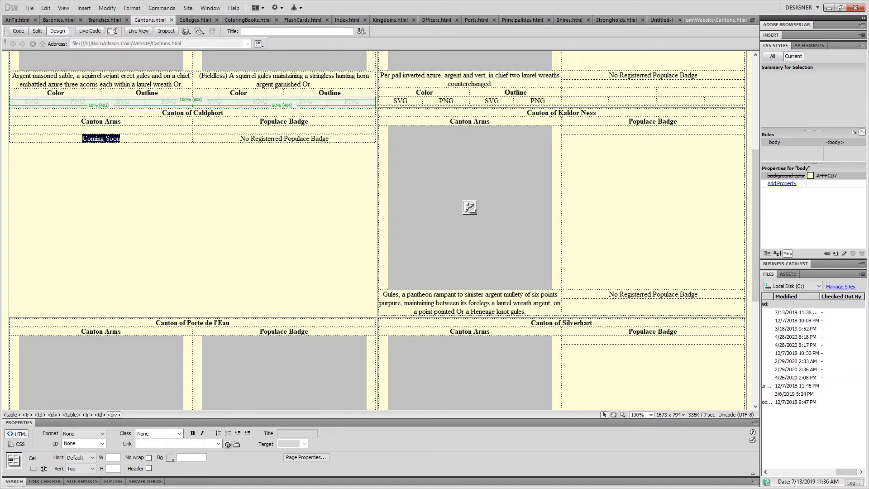
key(Delete)
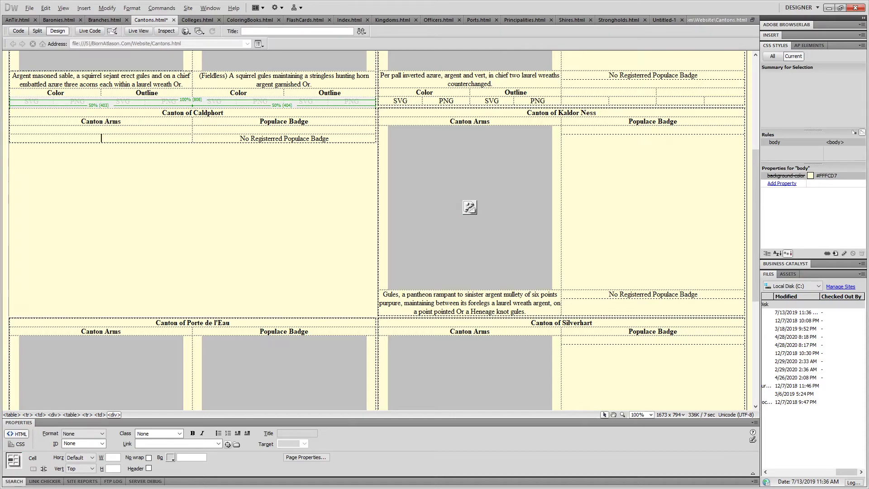
Switch to Chrome's name search results and copy the blazon "Vert, a pall wavy azure fimbriated and in chief a laurel wreath argent, a ford proper.".
key(alt+Tab)
key(alt+Tab)
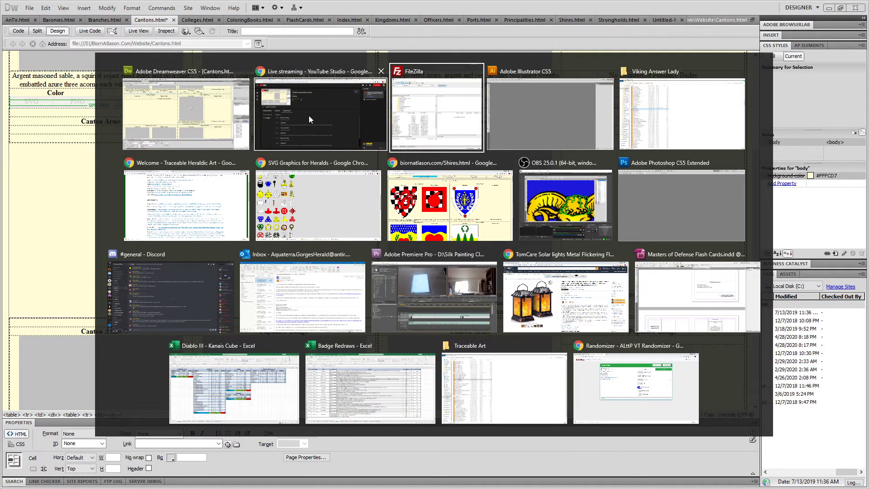
click(243, 199)
click(163, 8)
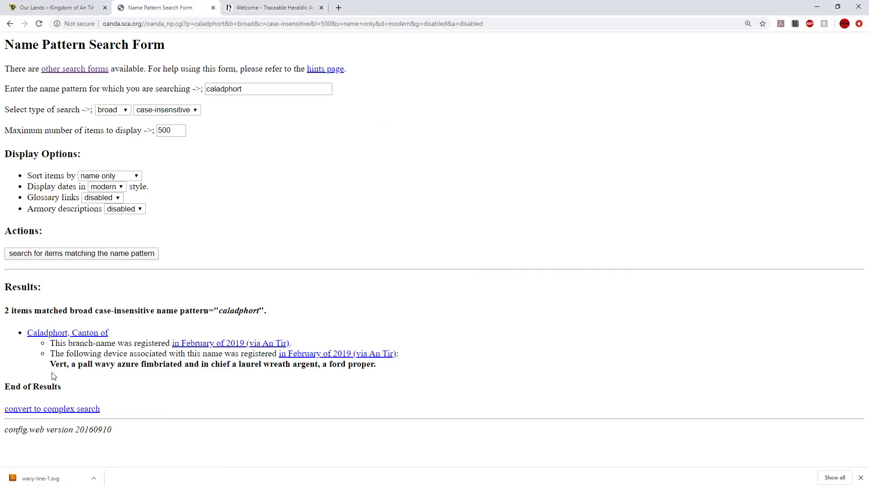
drag(50, 364, 389, 369)
key(ctrl+c)
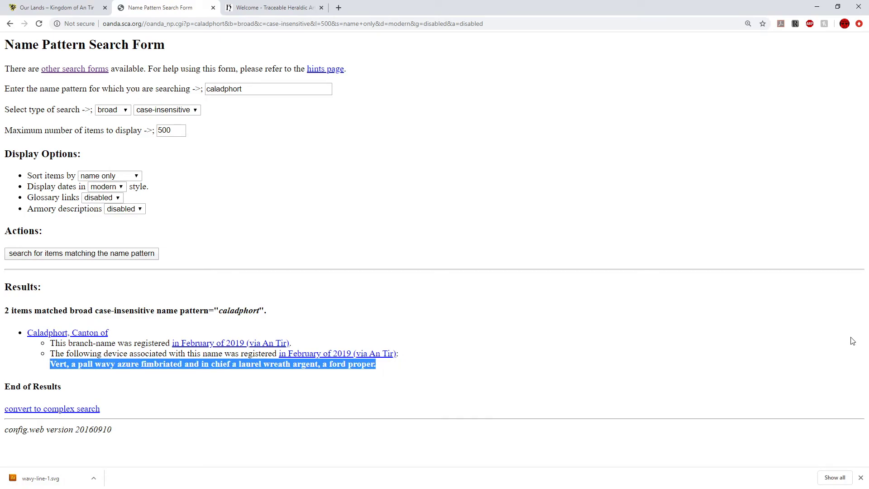
Try pasting the copied blazon directly into the Canton of Caldphort's arms description cell in Dreamweaver, and undo the paste.
key(alt+Tab)
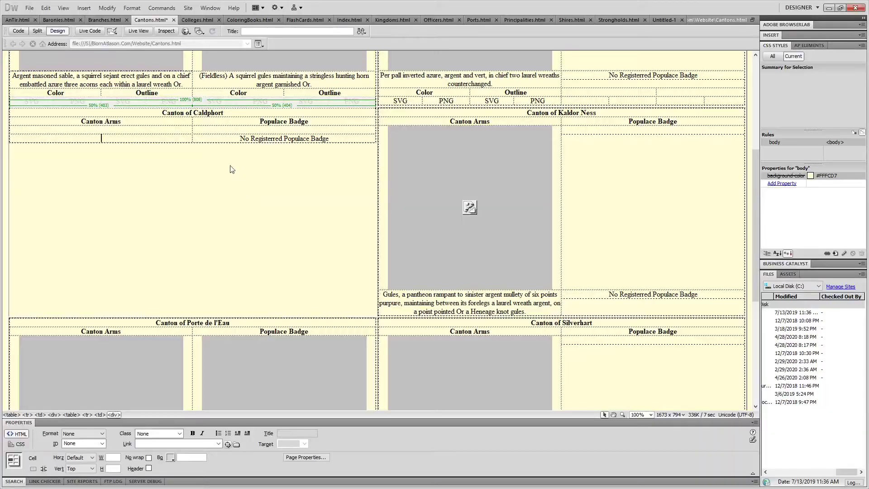
key(ctrl+v)
key(ctrl+z)
Pass the blazon through Notepad as plain text and paste it into the Canton of Caldphort's arms description cell in Dreamweaver.
key(alt+Tab)
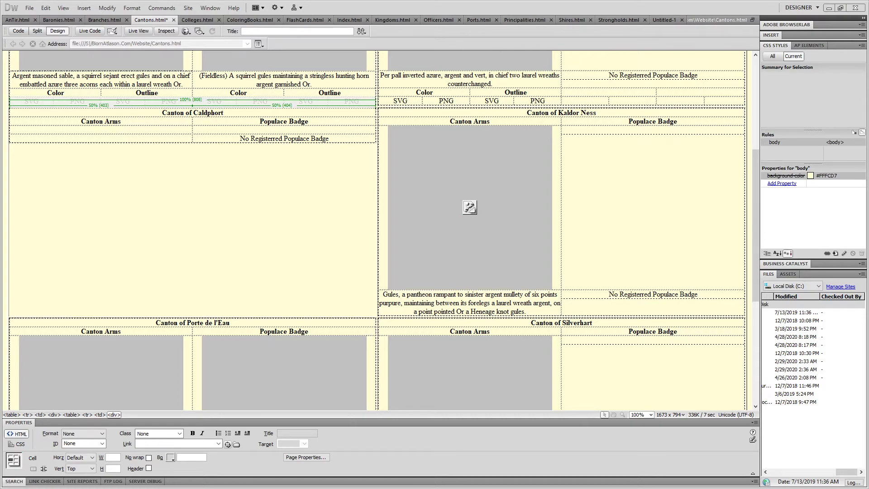
key(alt+Tab)
key(ctrl+a)
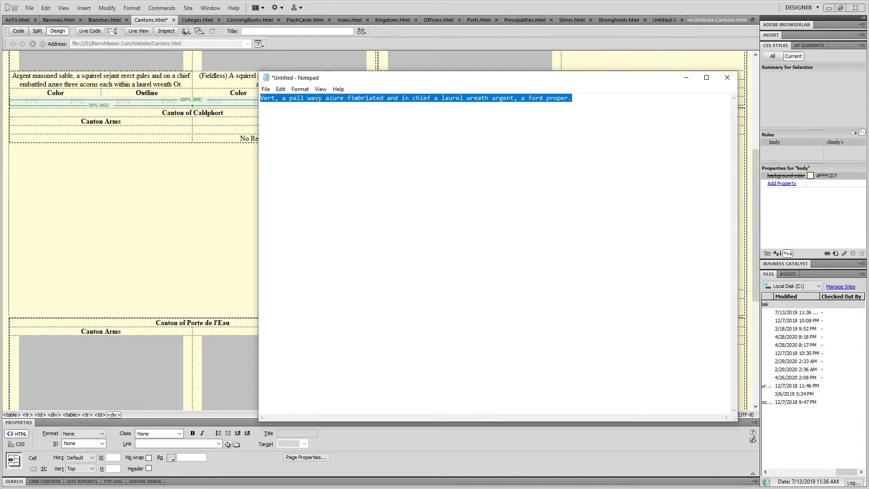
key(ctrl+x)
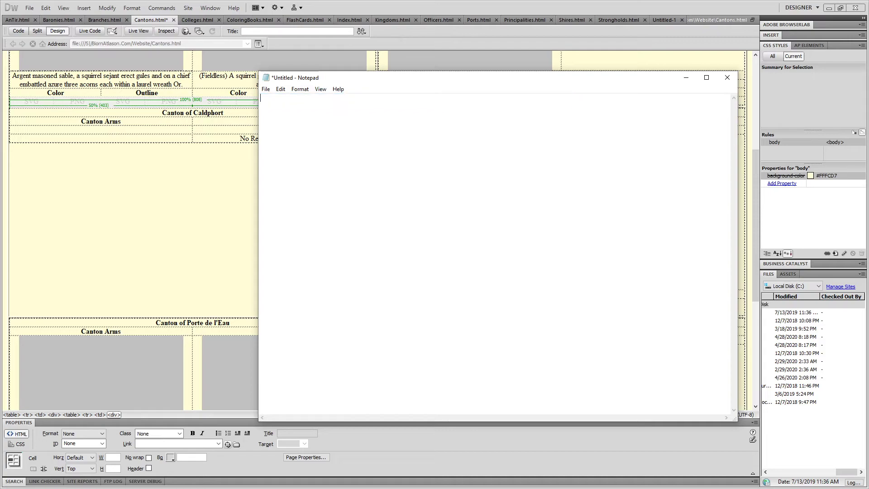
key(alt+Tab)
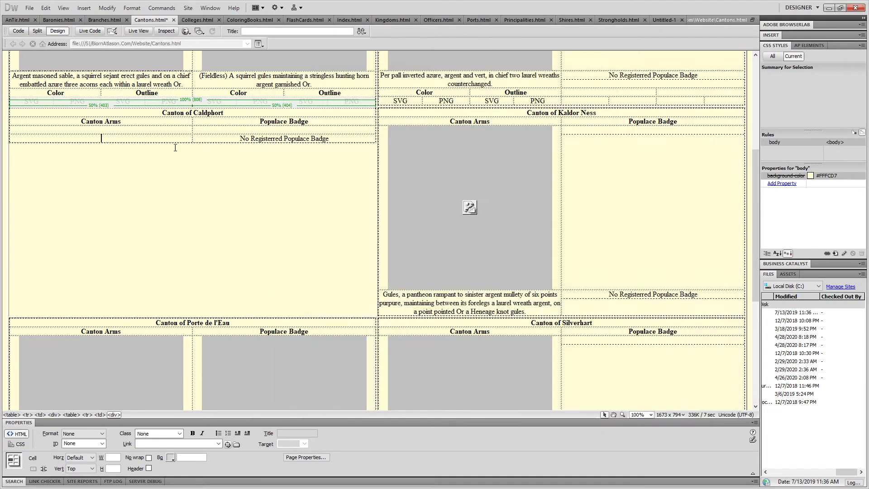
key(ctrl+v)
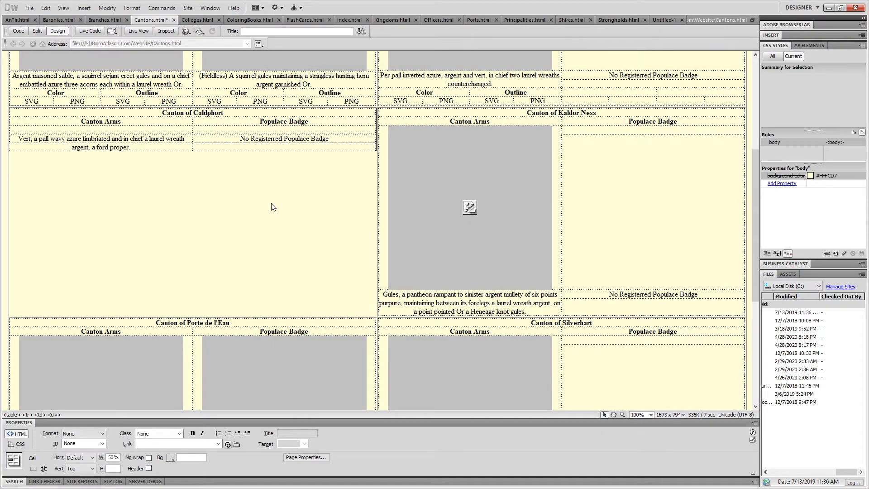
Copy the Kaldor Ness arms image into the empty Canton Arms image cell of the Canton of Caldphort.
click(447, 181)
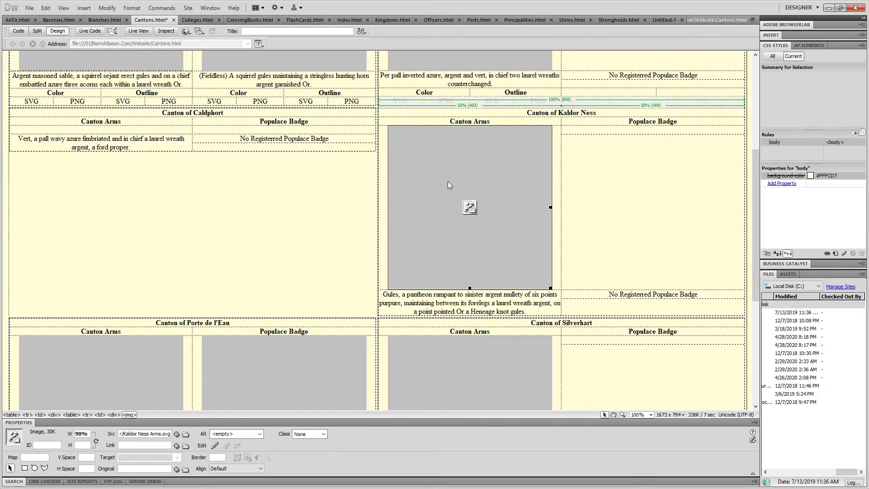
click(156, 134)
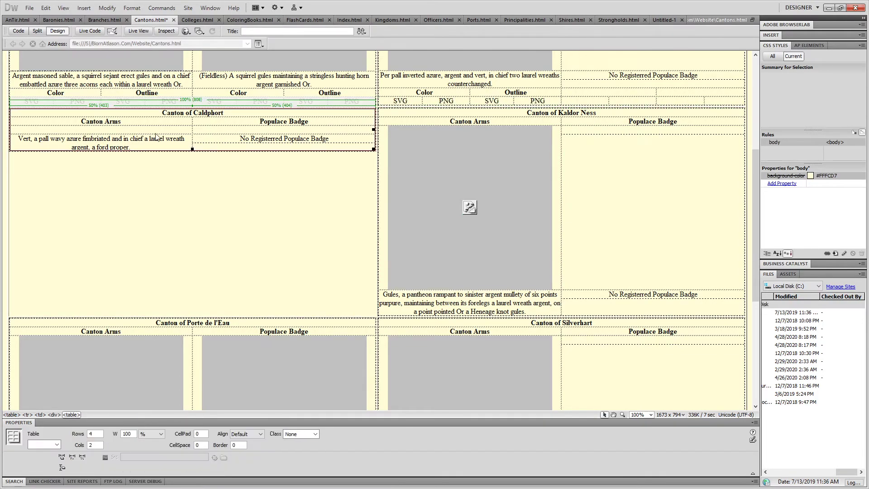
click(155, 131)
key(ctrl+v)
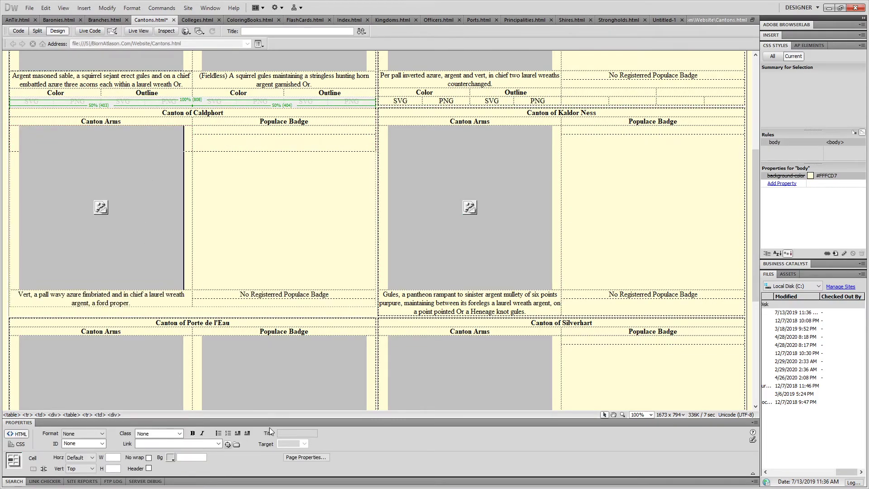
Set the source of the Caldphort arms image to Caladphort.svg in the Color folder, with all file types shown.
click(46, 216)
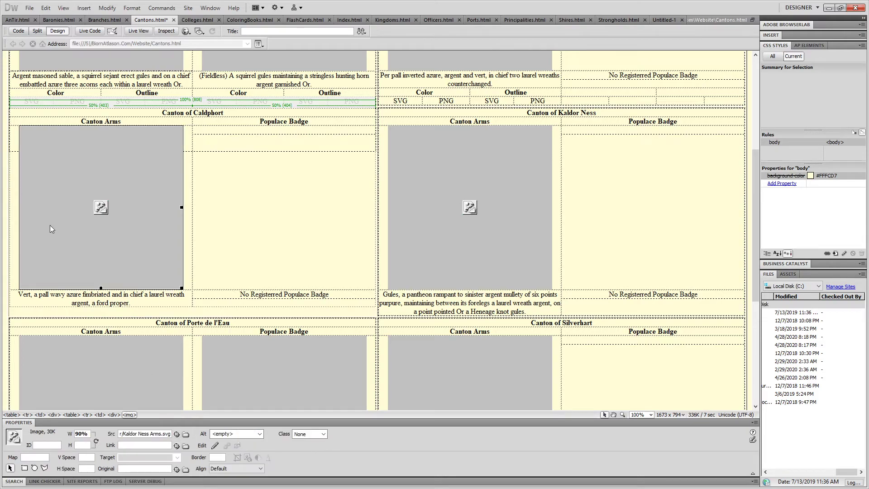
click(150, 433)
double_click(143, 434)
key(ctrl+a)
click(185, 433)
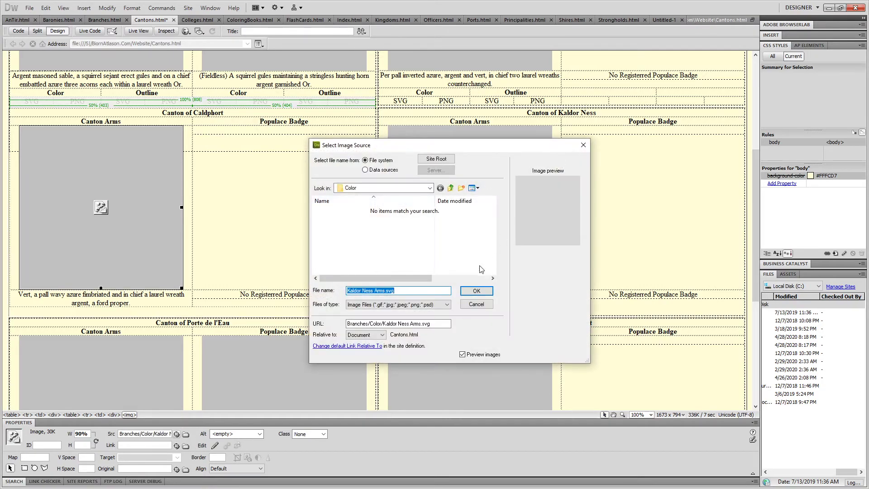
click(420, 305)
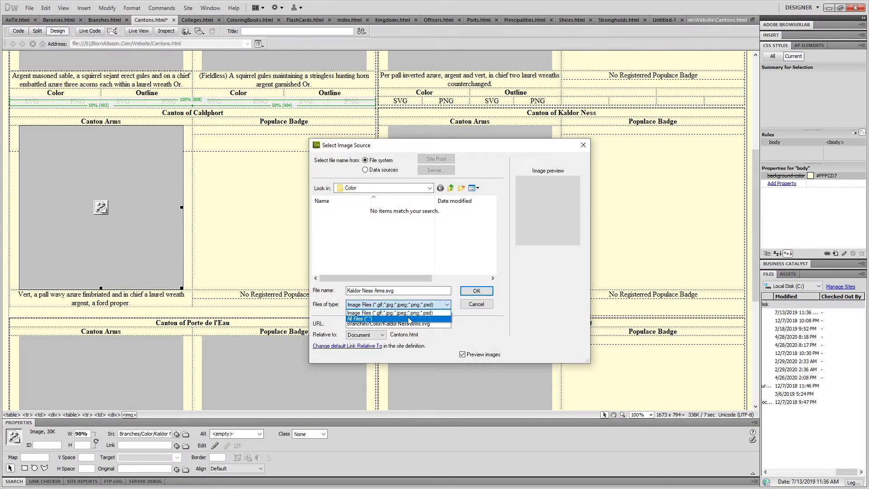
click(408, 319)
scroll(407, 244, down, 5)
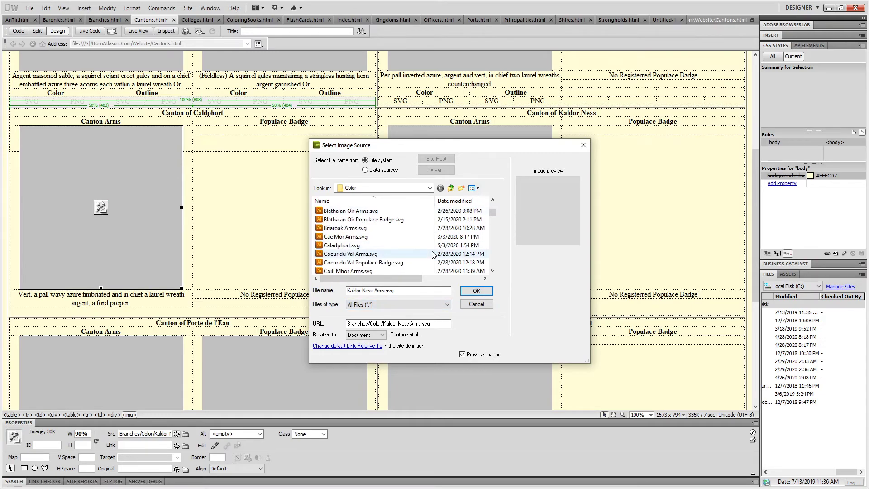
double_click(371, 247)
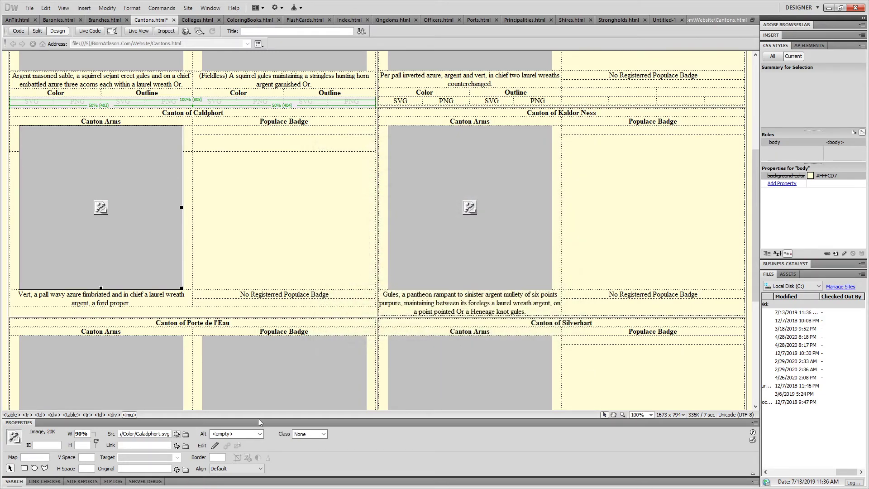
Save Cantons.html and switch to the Principalities.html page.
click(607, 274)
key(ctrl+s)
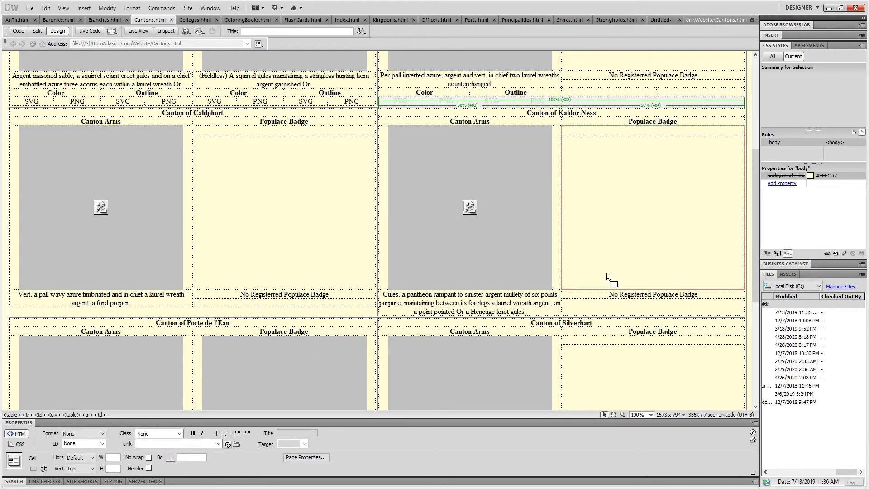
drag(606, 275, 607, 273)
click(515, 19)
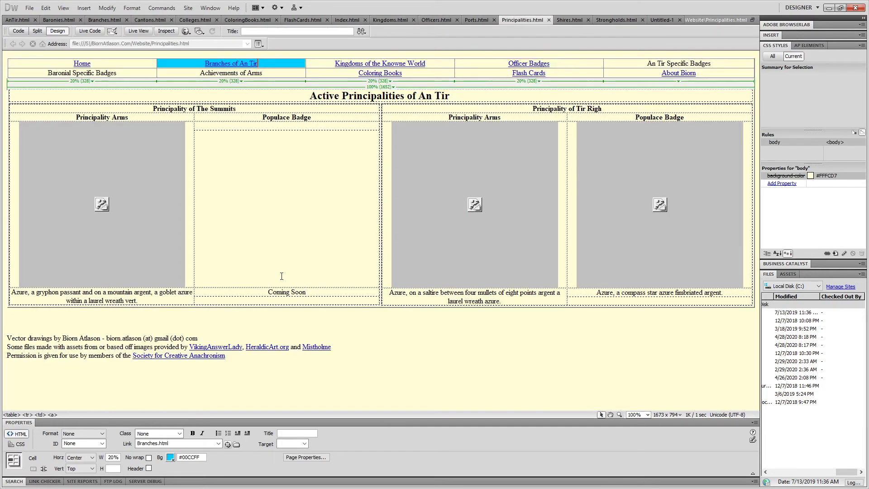
click(382, 367)
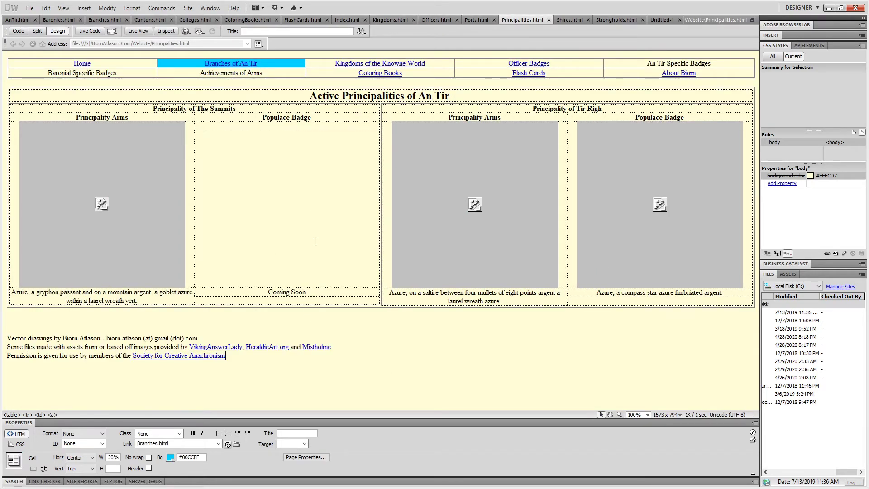
Copy the Principality Arms image of The Summits into its empty Populace Badge image cell.
click(65, 174)
key(ctrl+c)
click(259, 119)
key(ctrl+v)
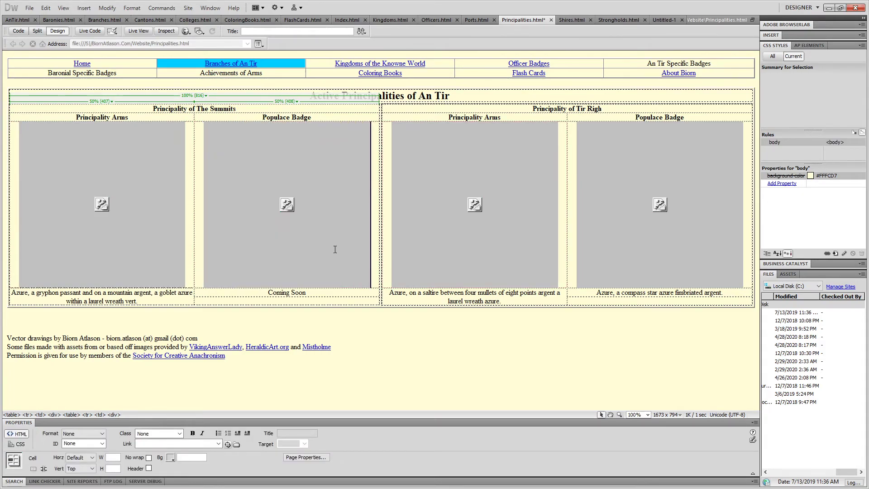
click(329, 287)
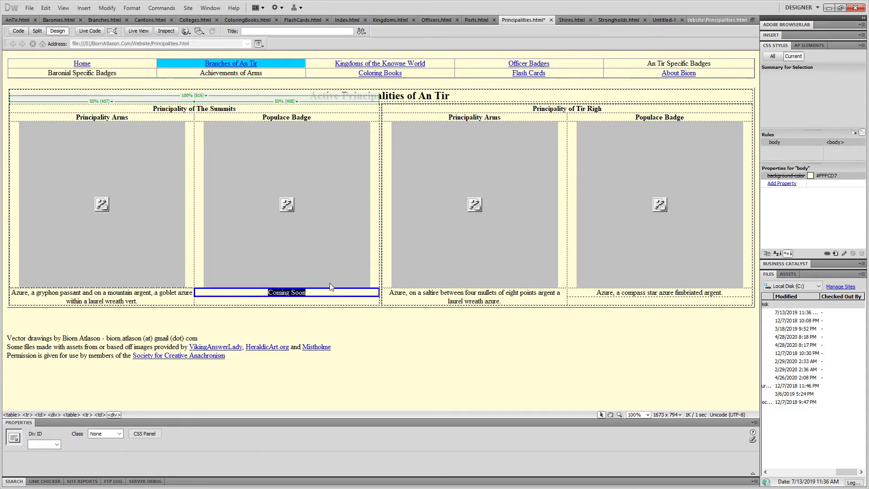
Set the source of the Summits badge image to Summits Populace Badge.svg and save Principalities.html.
click(295, 202)
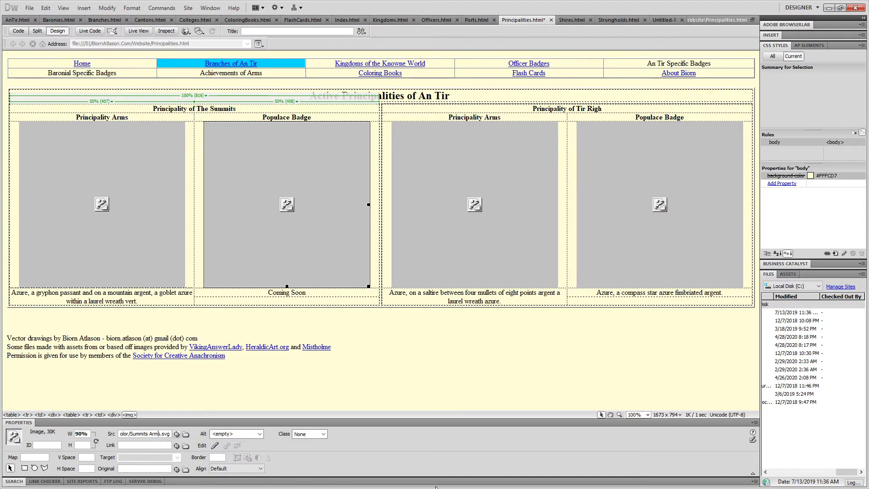
key(shift+Left)
key(shift+Left)
text(Populace Badge)
key(Return)
key(ctrl+s)
click(401, 339)
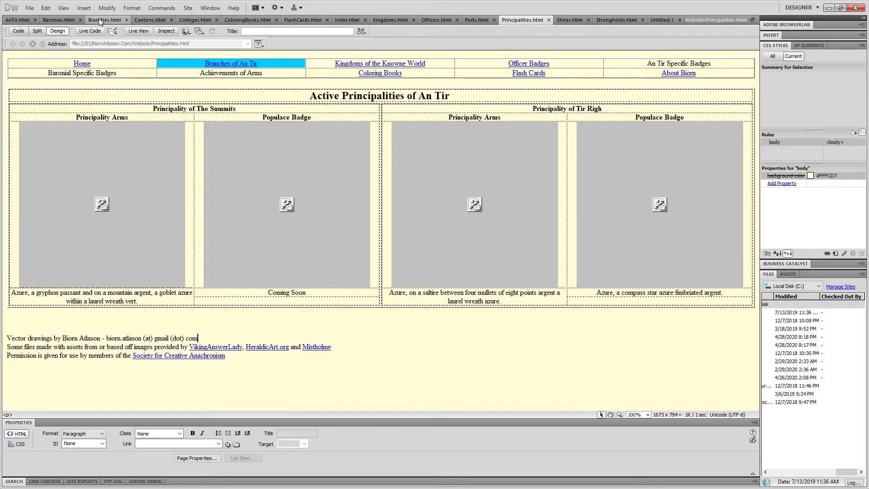
click(140, 20)
click(305, 185)
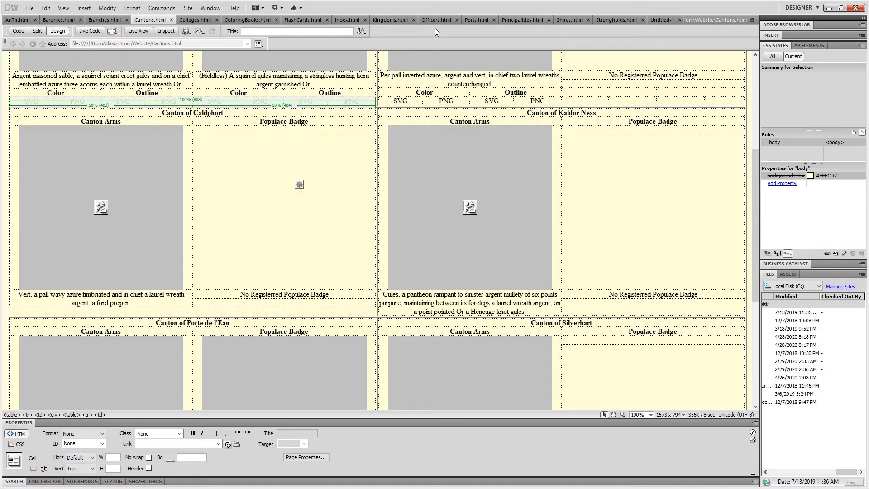
click(508, 19)
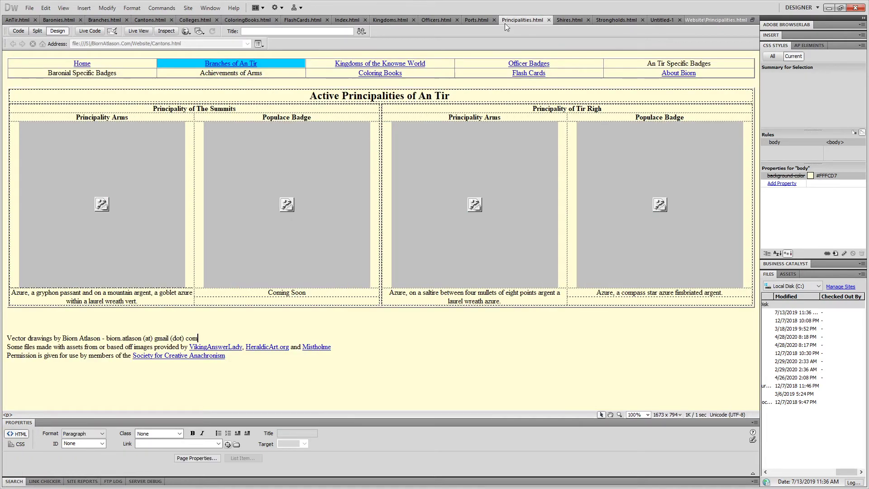
Clear the Coming Soon placeholder under the Summits badge and search the name pattern form in Chrome for Summits.
click(291, 265)
click(314, 298)
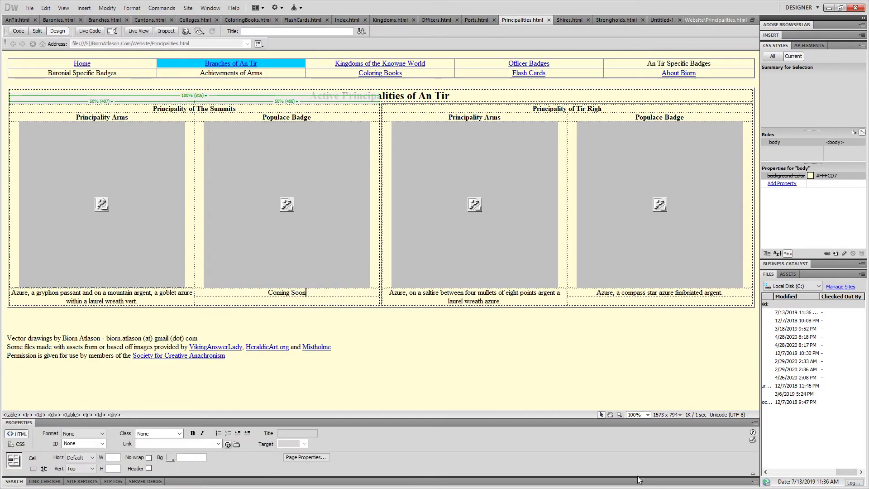
key(alt+Tab)
key(alt+Tab)
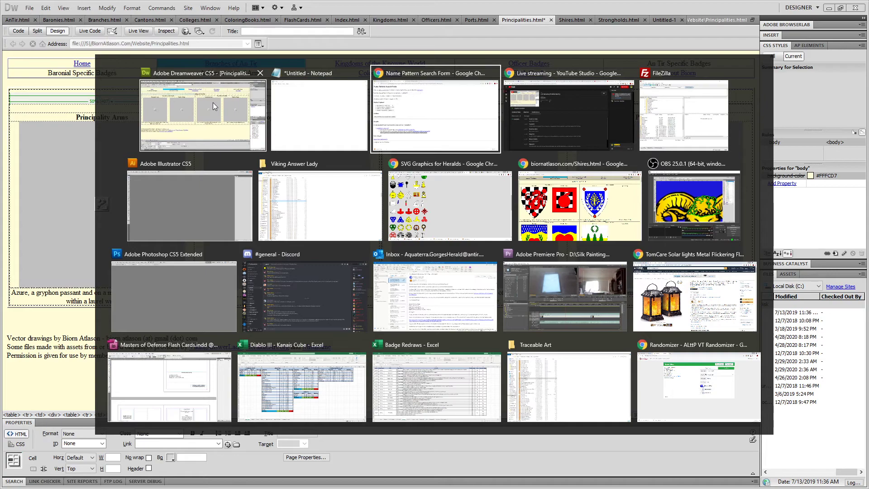
click(405, 90)
click(284, 89)
key(ctrl+a)
text(Summits)
key(Return)
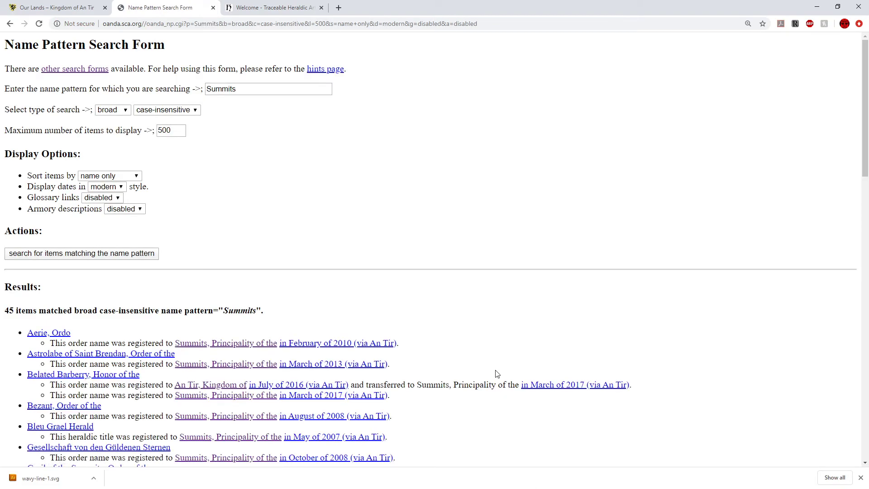
Copy the Principality of the Summits badge blazon "(Fieldless) A chalice azure." from the search results.
scroll(209, 258, down, 13)
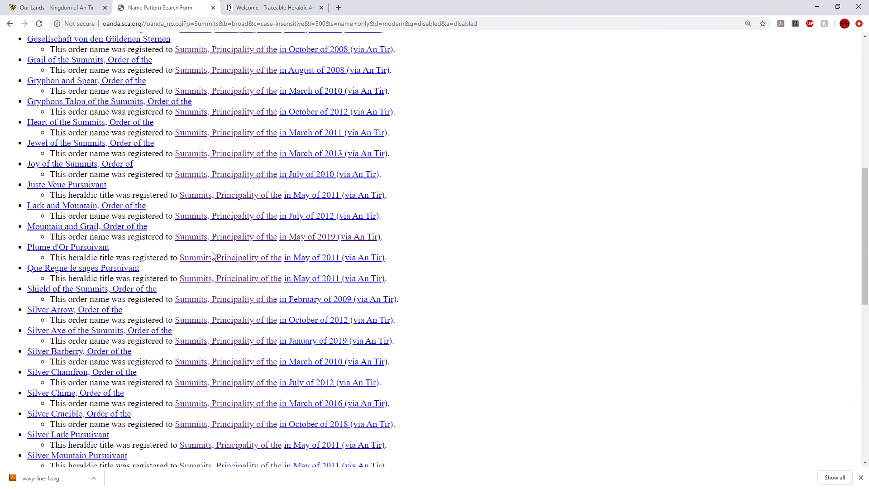
scroll(212, 256, down, 5)
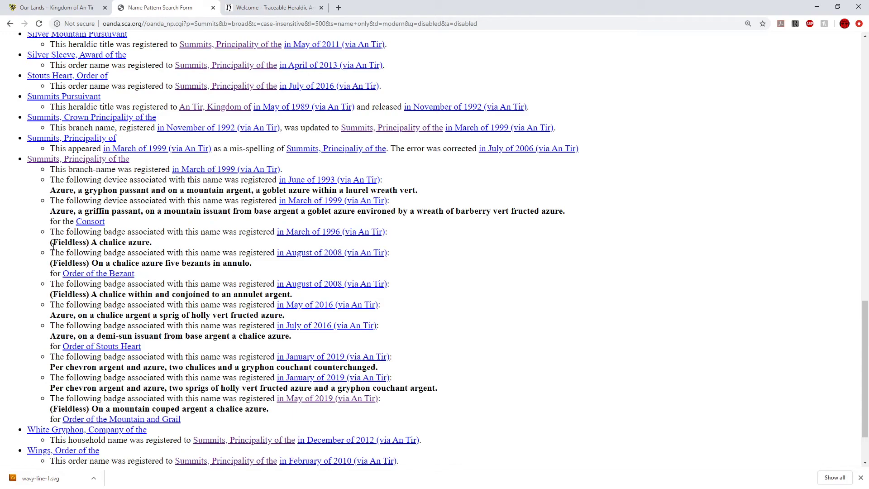
drag(50, 246, 178, 249)
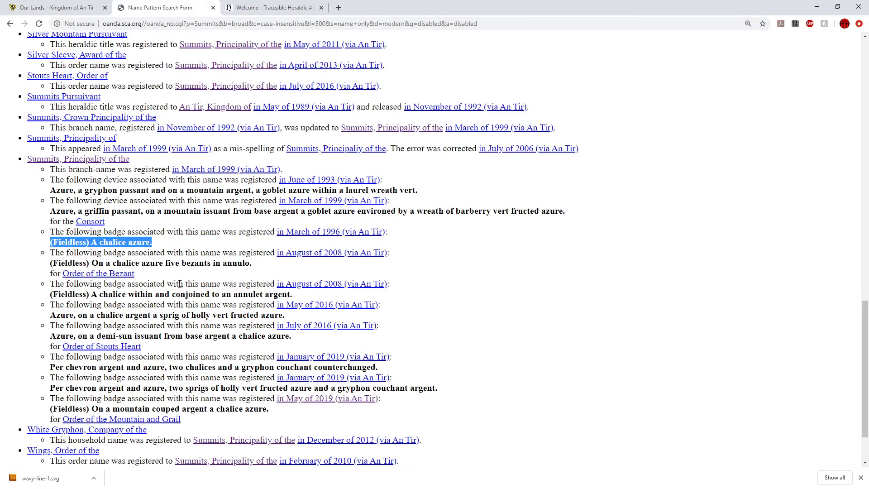
key(alt+Tab)
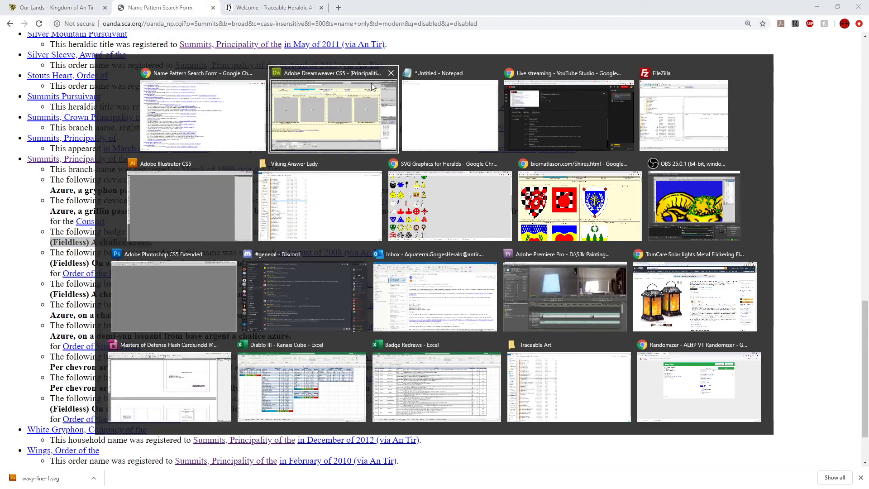
Pass the chalice blazon through Notepad as plain text, paste it as the Summits badge description in Dreamweaver, and save the page.
key(ctrl+v)
key(ctrl+z)
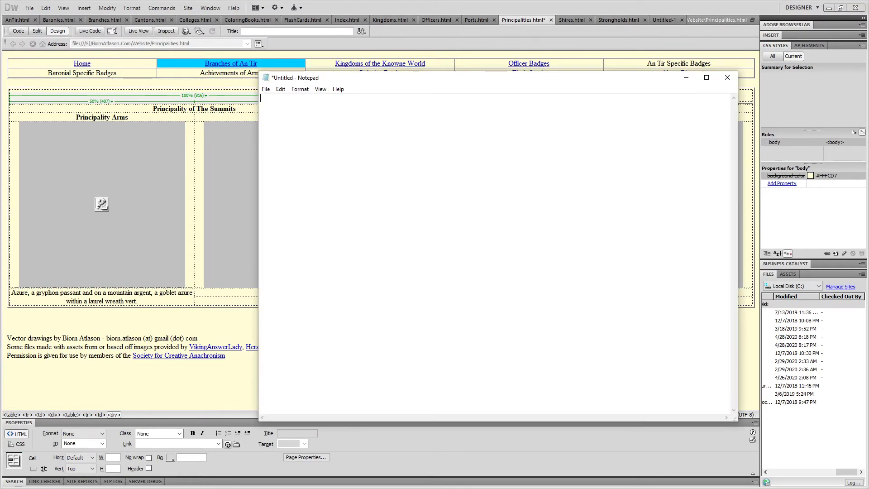
key(ctrl+v)
key(ctrl+a)
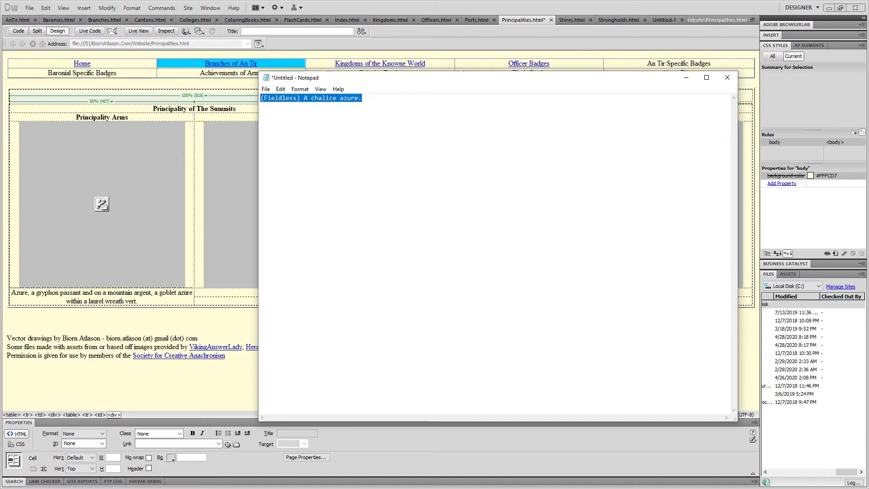
click(423, 6)
key(ctrl+v)
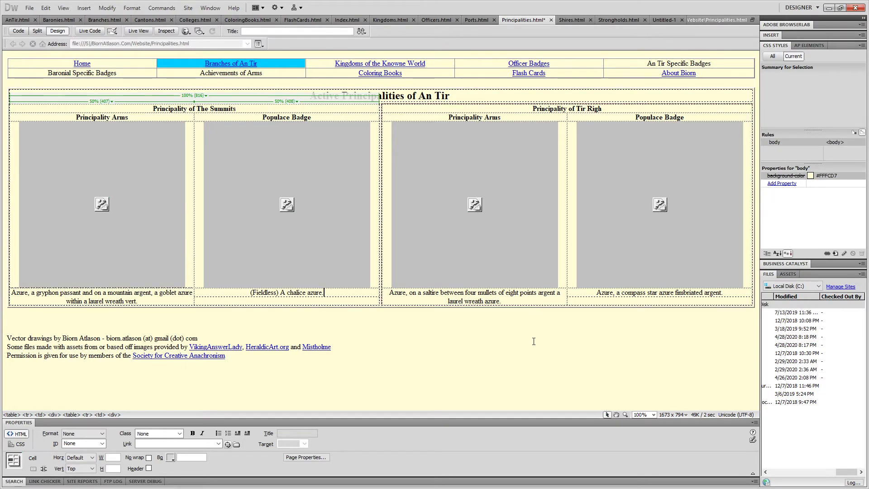
click(532, 310)
key(ctrl+s)
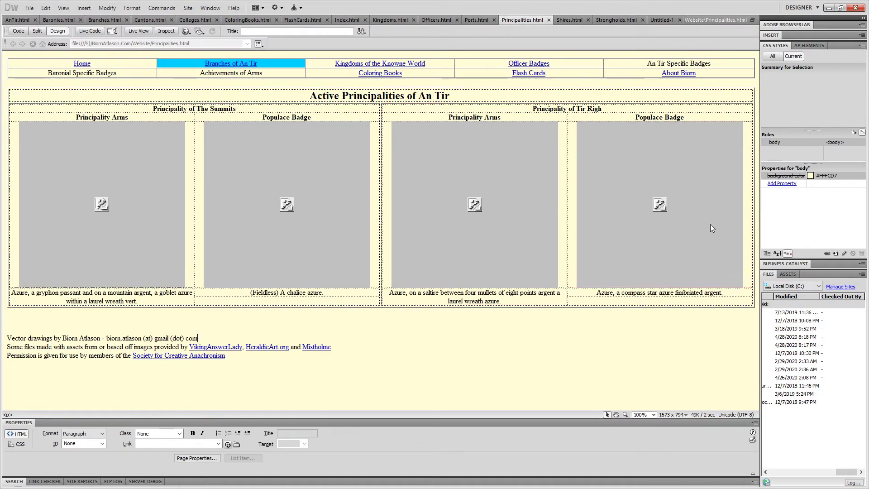
Examine the Shires.html and Cantons.html pages for branch entries whose arms or badge still need updating.
click(563, 19)
scroll(645, 193, down, 18)
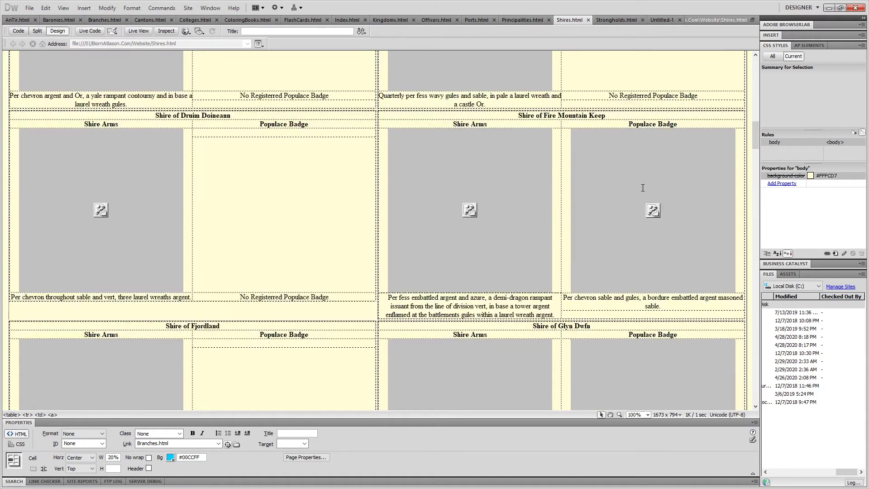
scroll(642, 187, up, 3)
scroll(643, 187, up, 2)
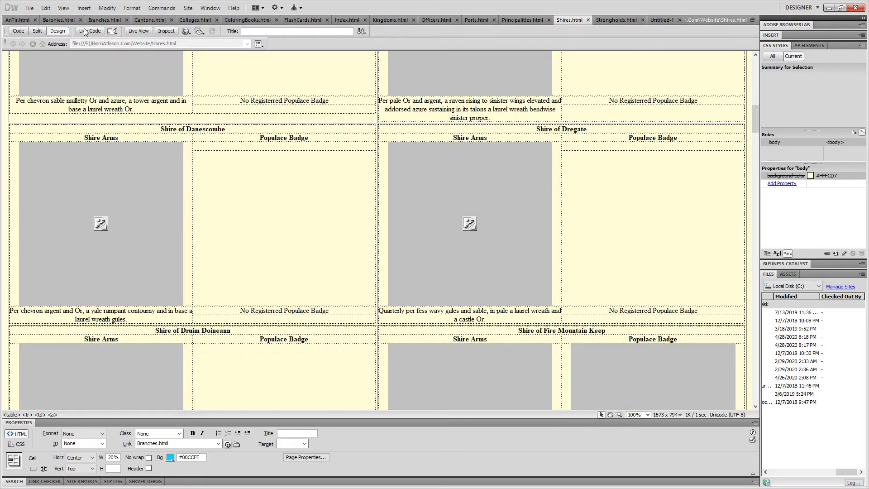
click(167, 18)
scroll(337, 374, up, 5)
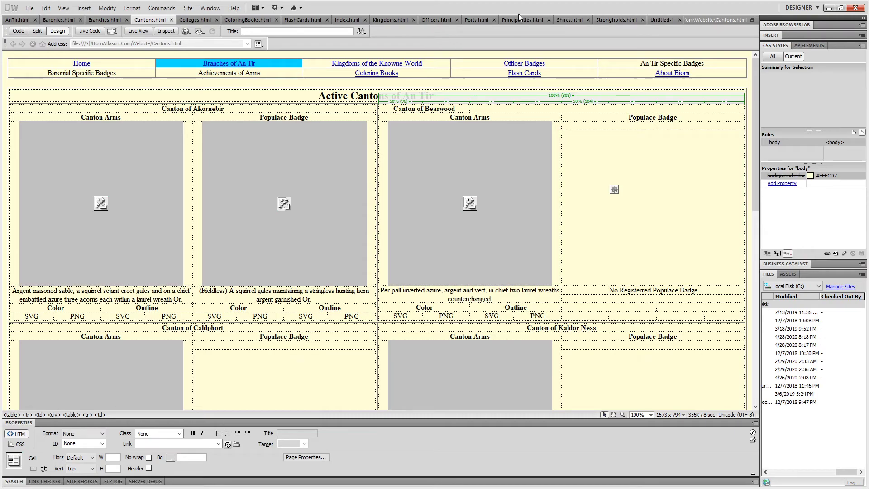
In Shires.html, copy the Shire of Ramsgaard arms image into its empty Populace Badge image cell.
click(563, 20)
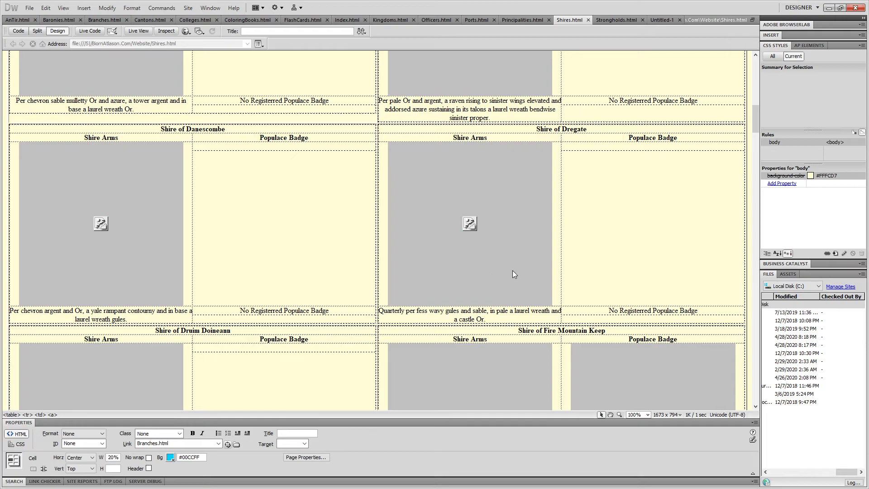
scroll(511, 270, down, 10)
scroll(515, 270, down, 10)
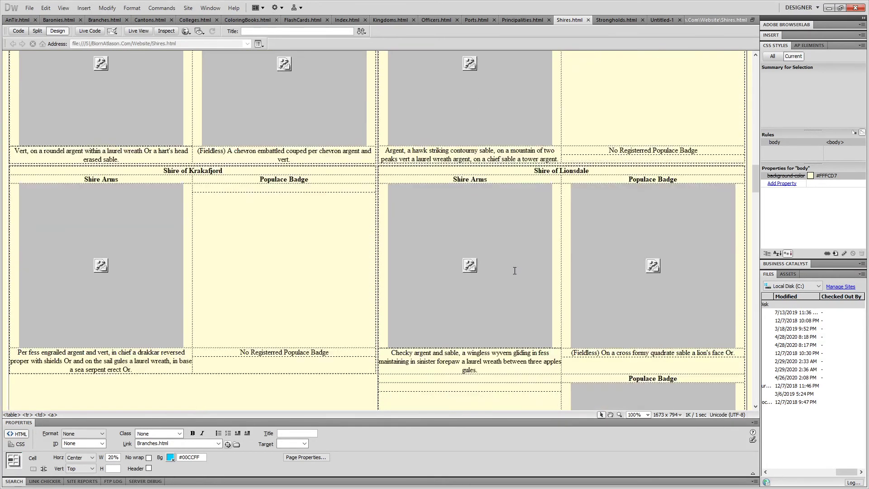
scroll(514, 271, down, 8)
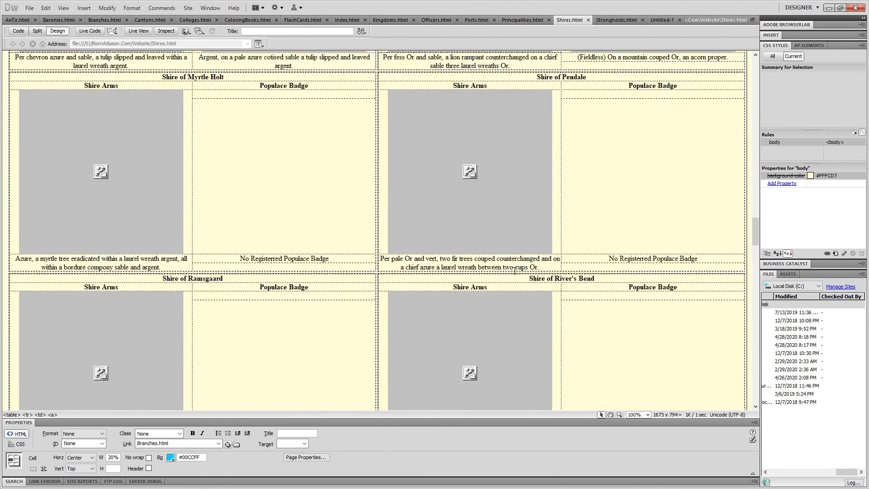
scroll(514, 271, down, 2)
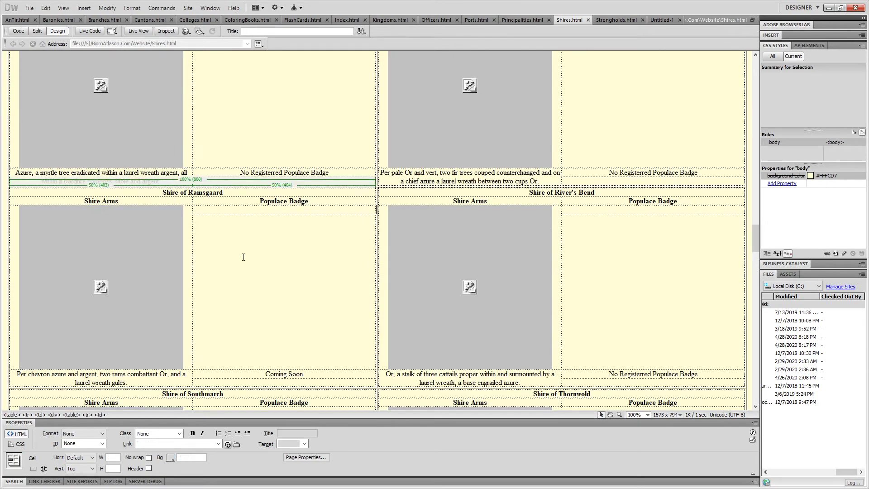
click(97, 270)
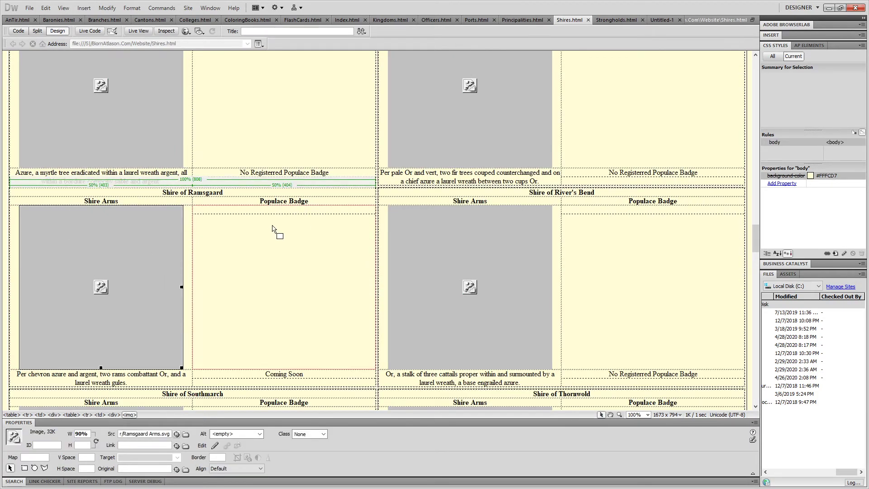
click(261, 213)
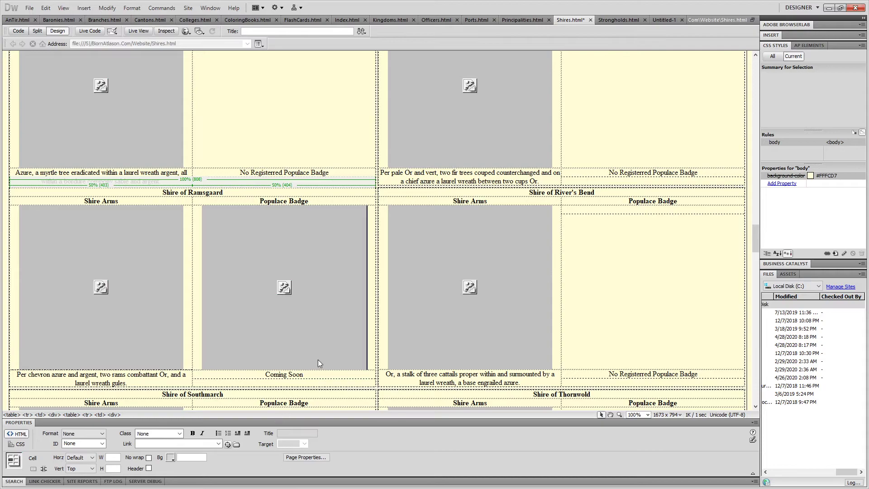
Set the source of the Ramsgaard badge image to Ramsgaard Populace Badge.svg and save Shires.html.
click(273, 285)
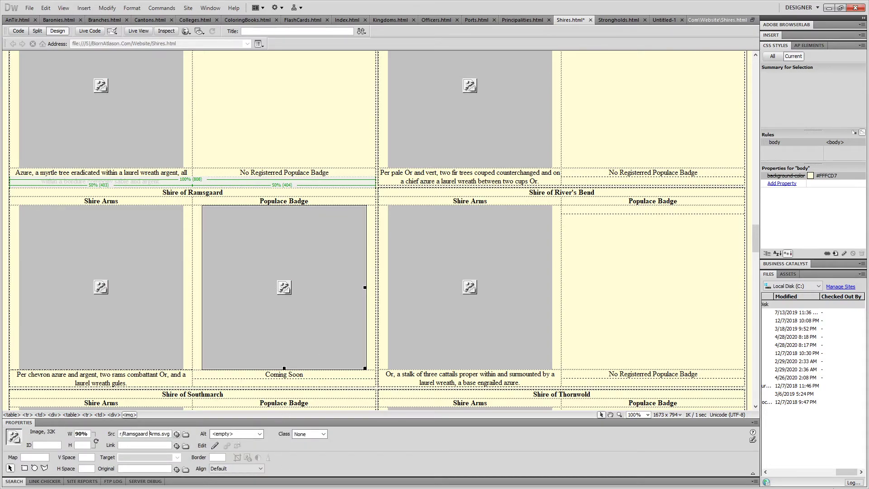
drag(149, 434, 160, 433)
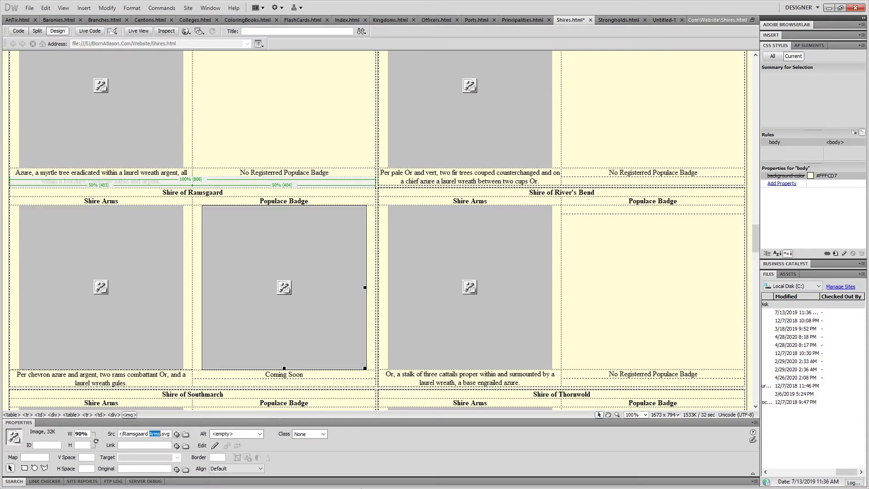
text(Populace Badge.s)
key(ctrl+s)
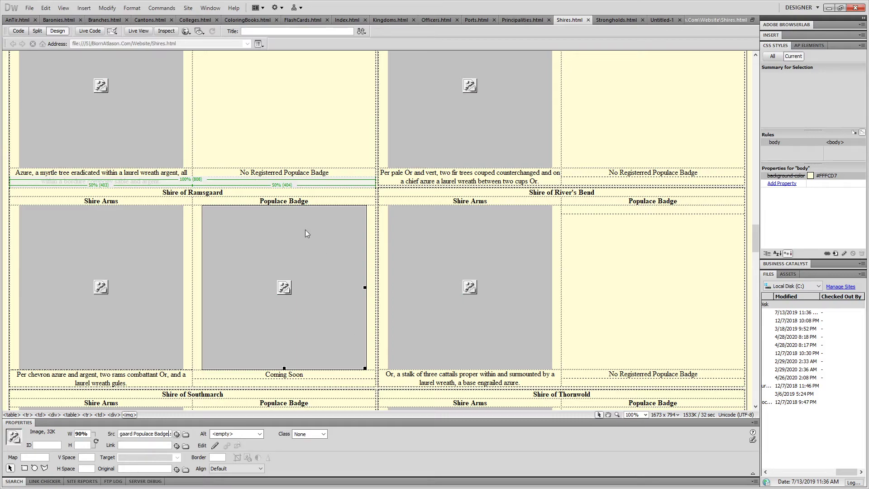
Delete the Coming Soon placeholder from the description cell under the Ramsgaard populace badge.
scroll(305, 232, down, 7)
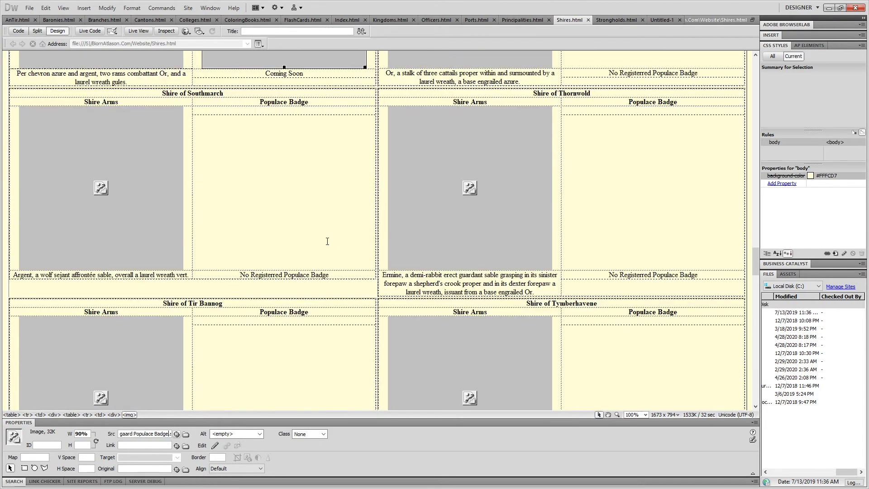
scroll(327, 241, up, 5)
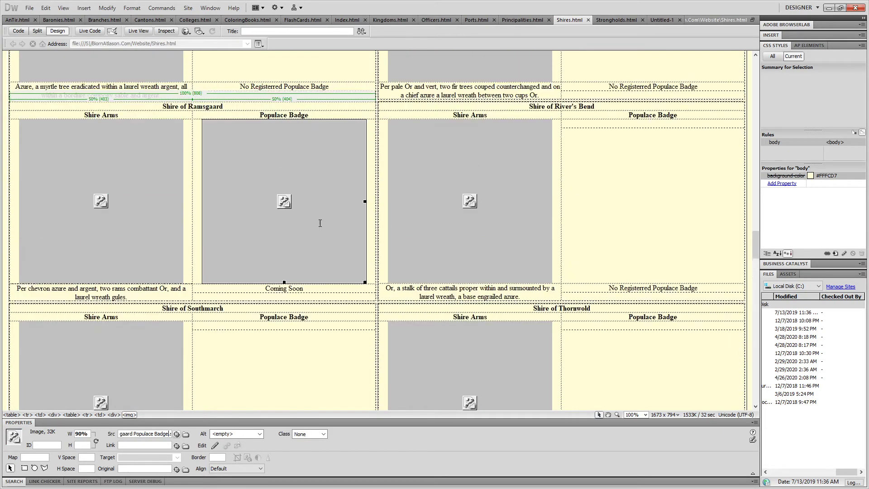
scroll(321, 221, down, 1)
click(311, 247)
key(shift+Home)
key(Delete)
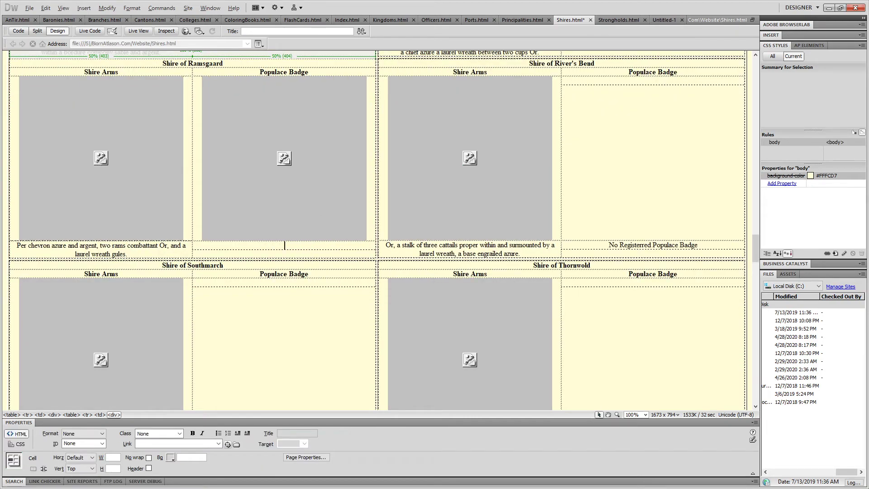
Switch to Chrome, search the name pattern form for Ramsgaard, and find the shire's badge blazons in the results.
key(alt+Tab)
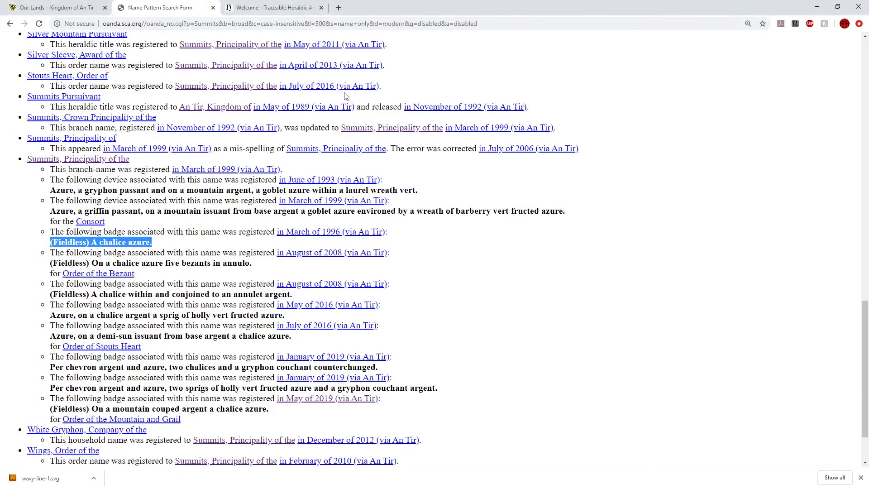
scroll(242, 222, up, 5)
scroll(242, 223, up, 10)
double_click(221, 89)
text(Ramsgaard)
key(Return)
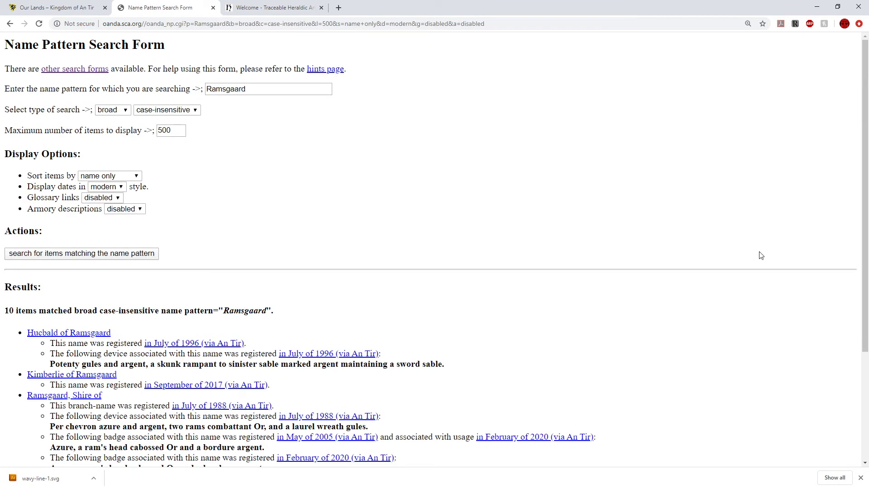
scroll(96, 394, down, 2)
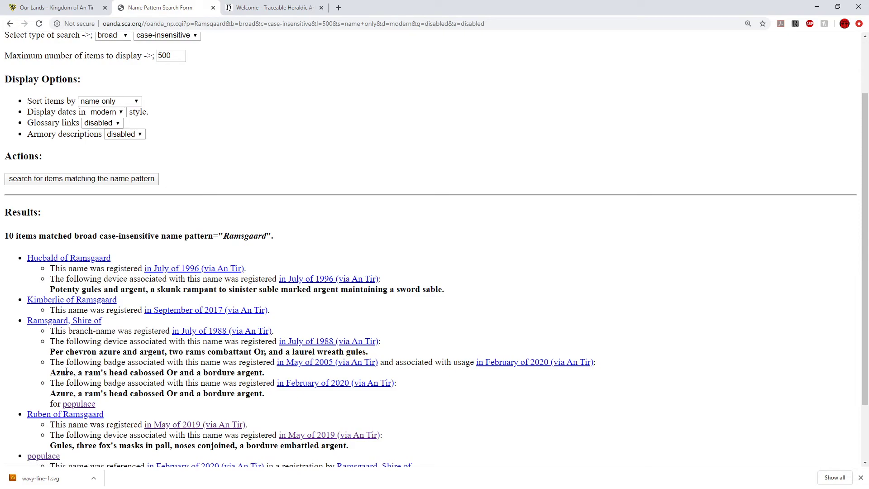
Copy the Ramsgaard badge blazon "Azure, a ram's head cabossed Or and a bordure argent." and pass it through Notepad as plain text.
drag(51, 373, 271, 376)
key(ctrl+c)
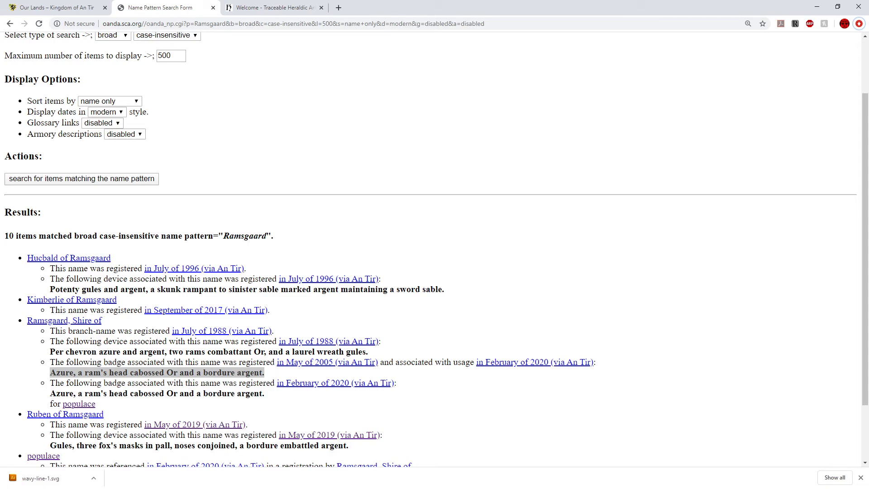
key(alt+Tab)
key(BackSpace)
key(ctrl+v)
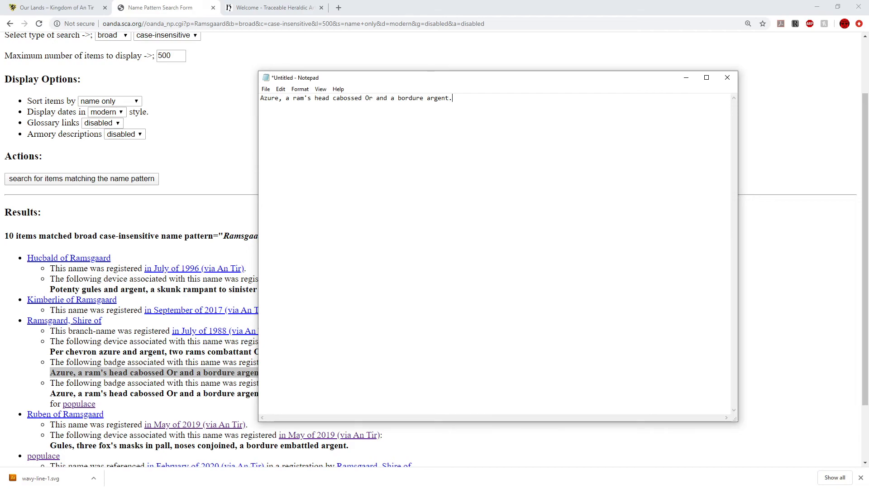
key(ctrl+a)
key(ctrl+c)
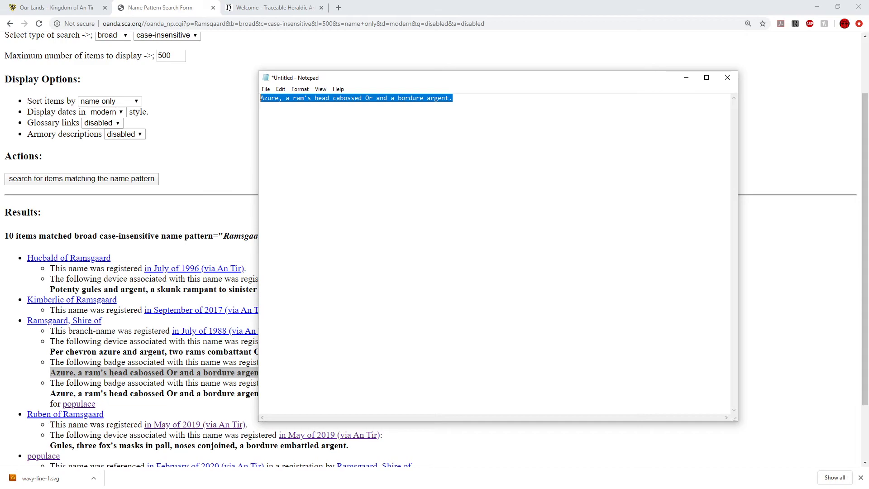
Switch to Dreamweaver, paste the blazon into the description cell under the Ramsgaard populace badge, and save Shires.html.
key(alt+Tab)
key(alt+Tab)
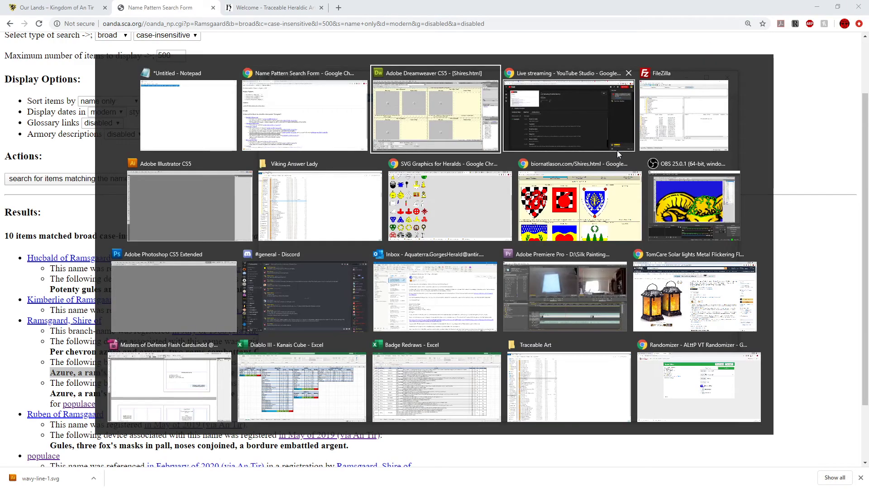
key(ctrl+v)
key(ctrl+s)
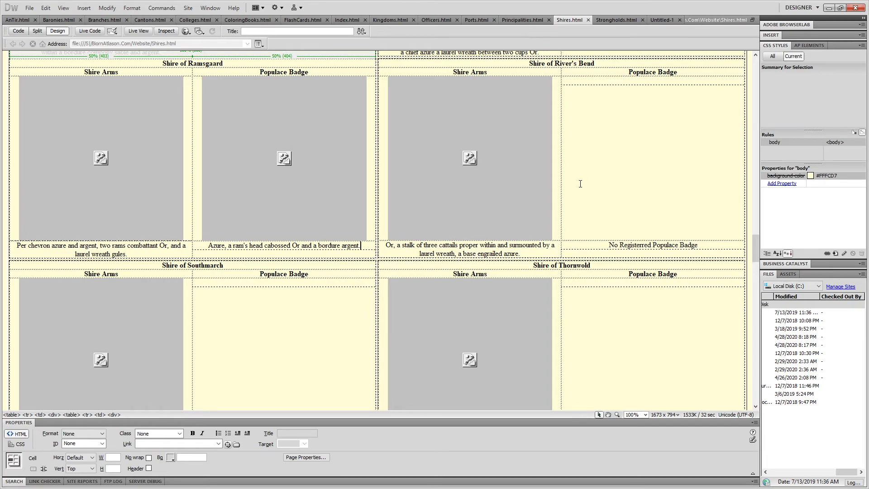
click(601, 106)
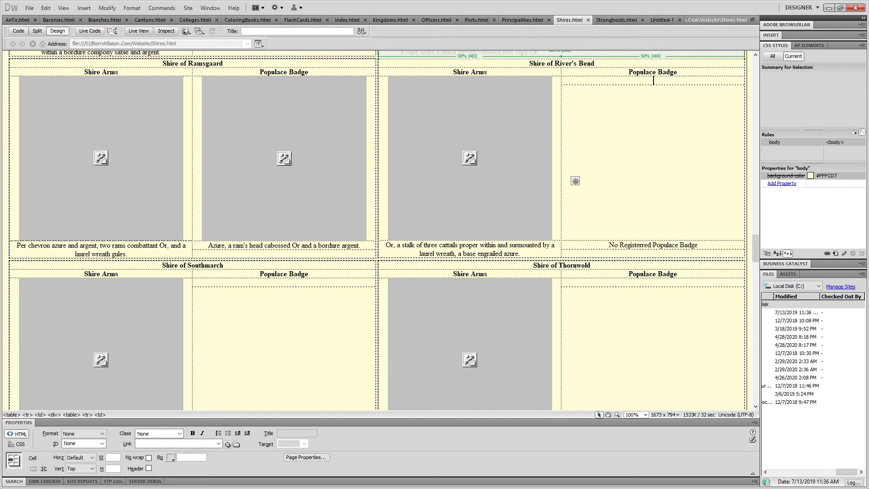
Open Officers.html from the Website folder.
key(ctrl+o)
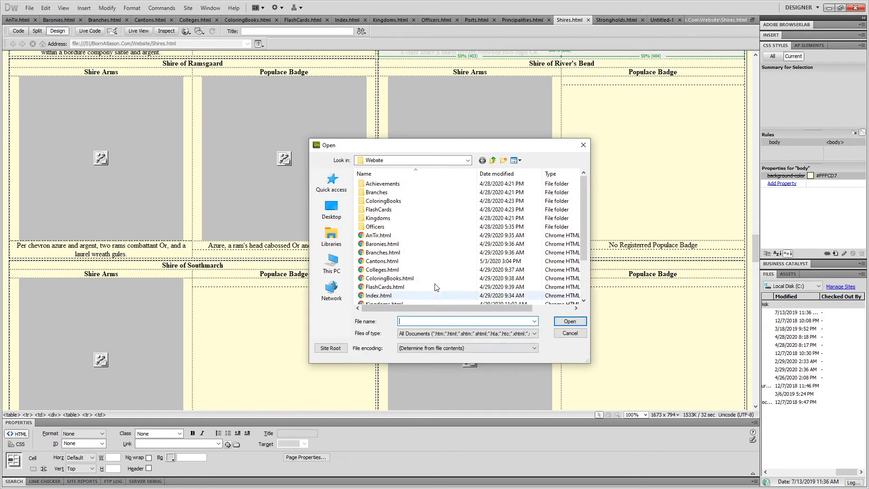
click(418, 278)
scroll(420, 275, down, 2)
double_click(407, 261)
Copy the Youth Combat Marshal table into the empty cell beside Youth & Family - Kingdom at the page's end.
scroll(427, 273, down, 18)
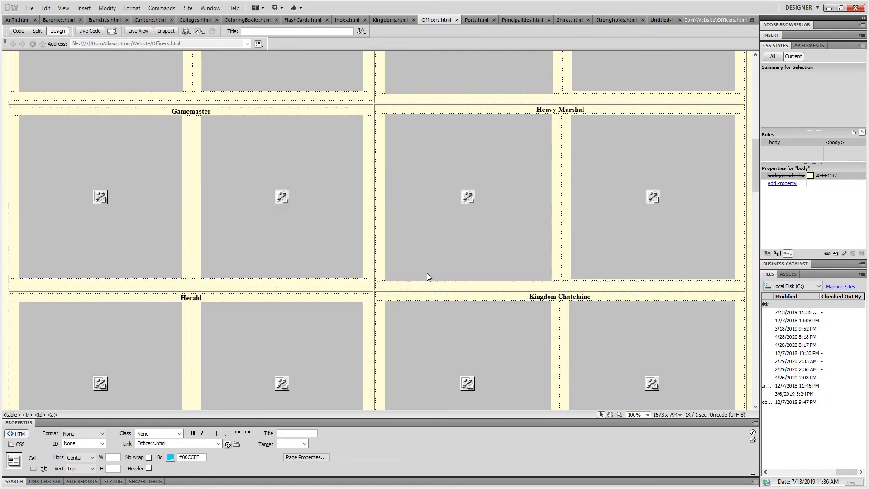
scroll(427, 273, up, 6)
scroll(427, 273, down, 6)
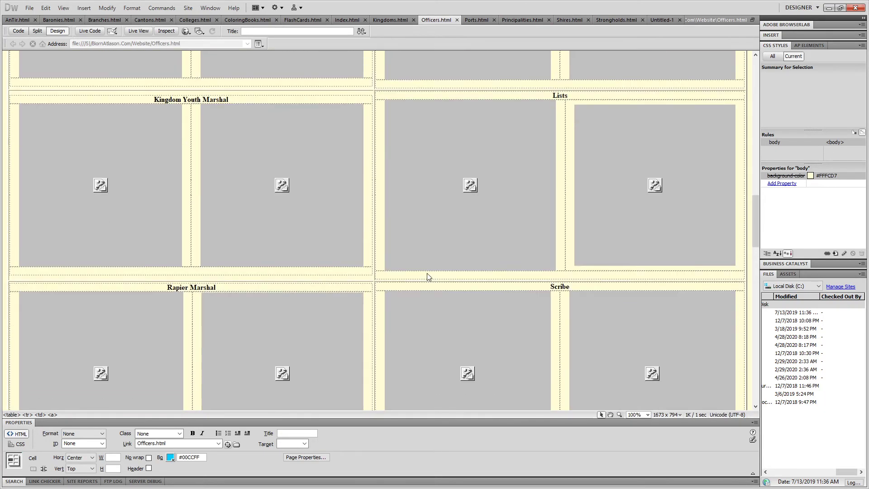
scroll(427, 273, down, 8)
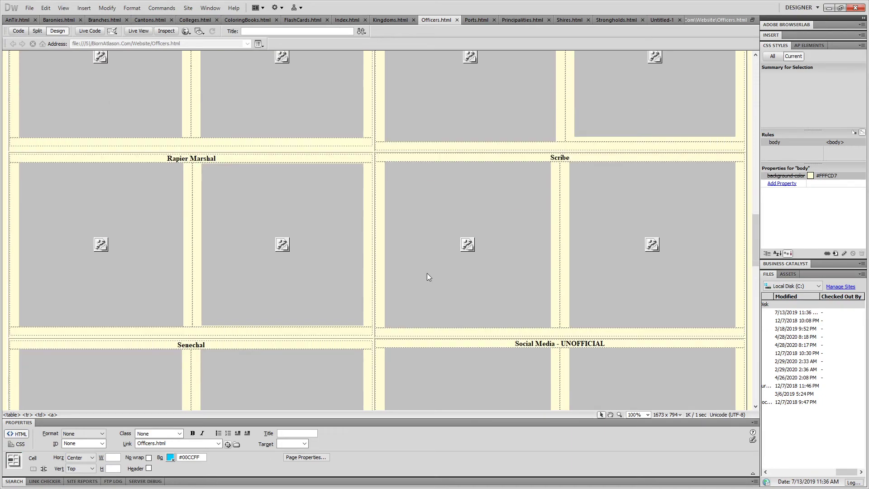
scroll(427, 273, down, 8)
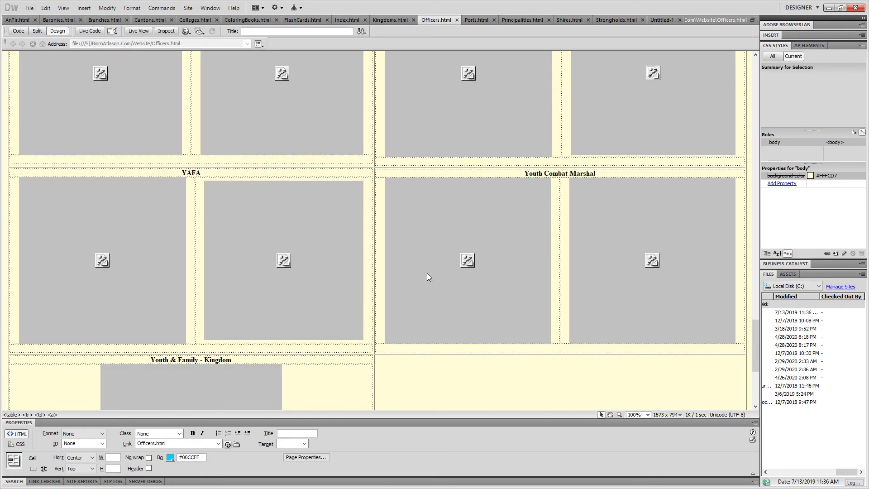
scroll(427, 273, down, 5)
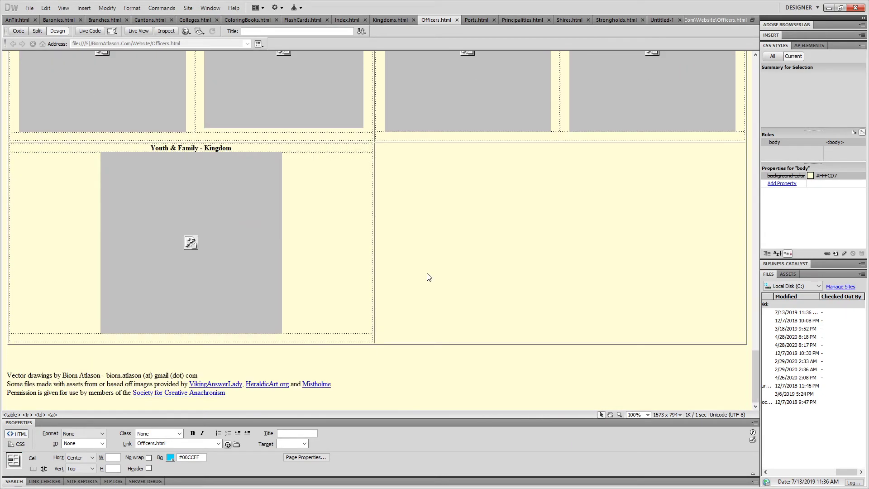
scroll(428, 274, up, 3)
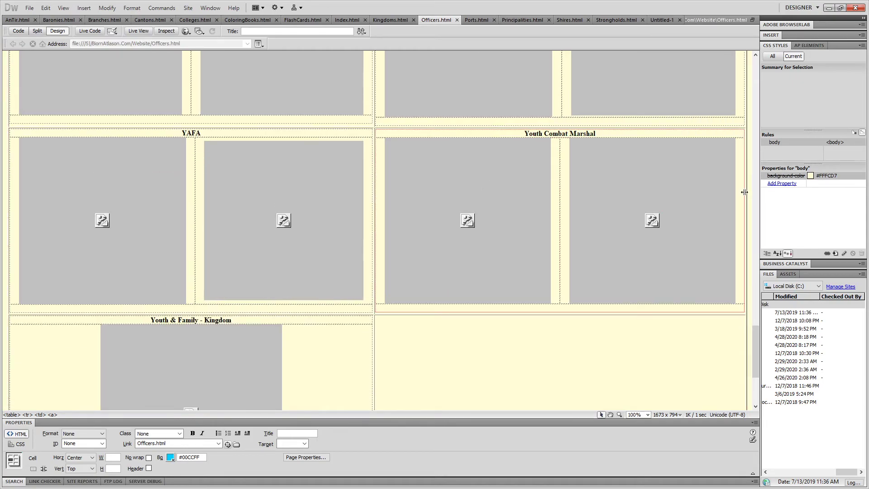
click(744, 194)
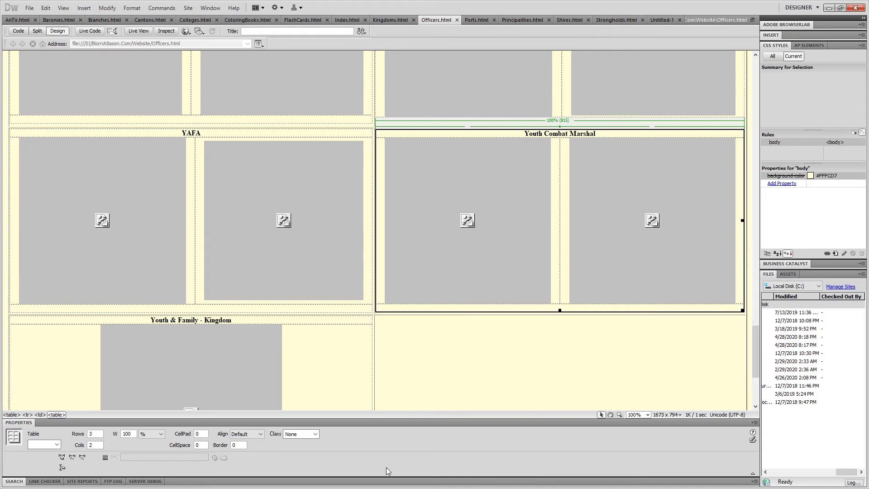
drag(470, 272, 474, 348)
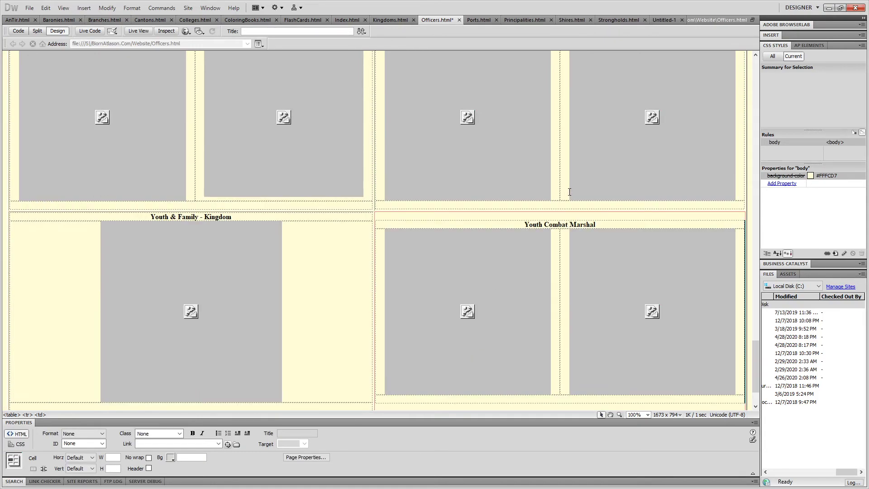
scroll(577, 245, down, 3)
scroll(576, 245, up, 2)
scroll(576, 246, up, 1)
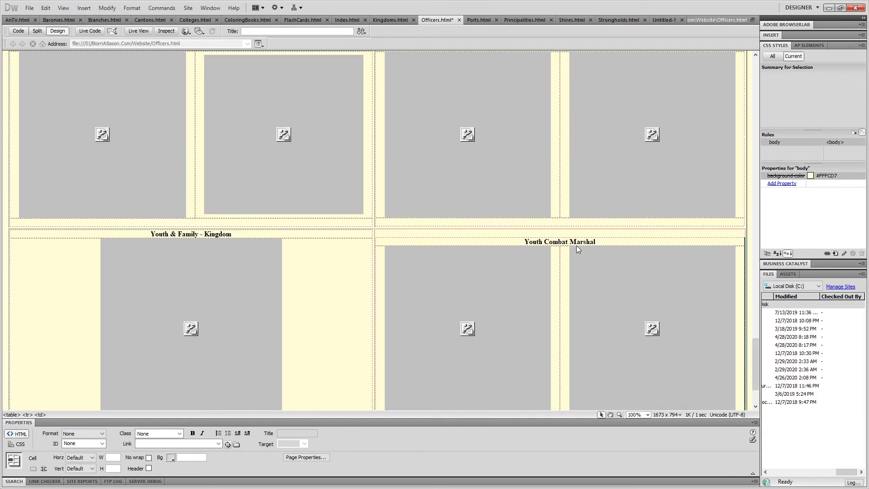
scroll(243, 336, down, 2)
Save Officers.html and set the width of the Youth & Family - Kingdom image to 45%.
click(236, 278)
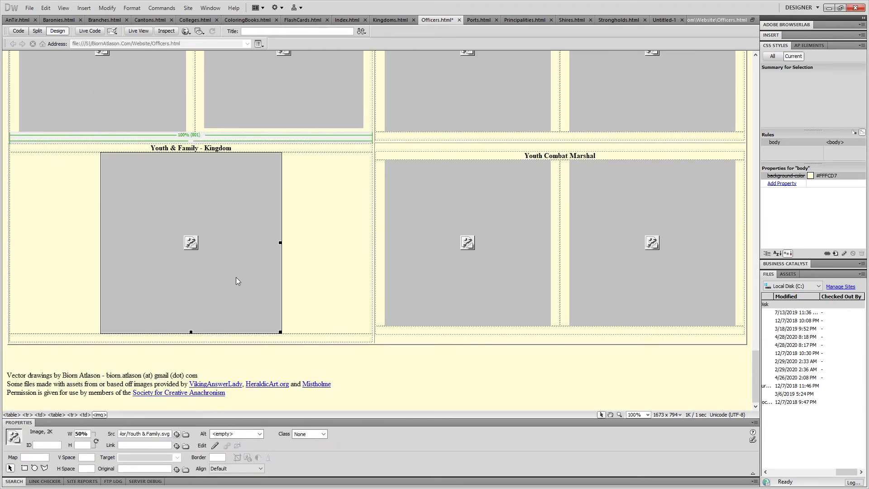
click(85, 433)
key(BackSpace)
key(BackSpace)
text(45)
key(ctrl+s)
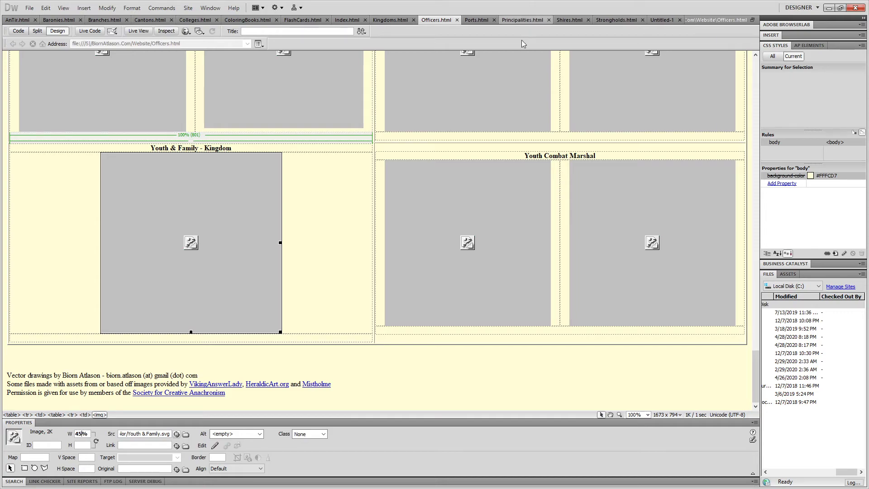
click(338, 235)
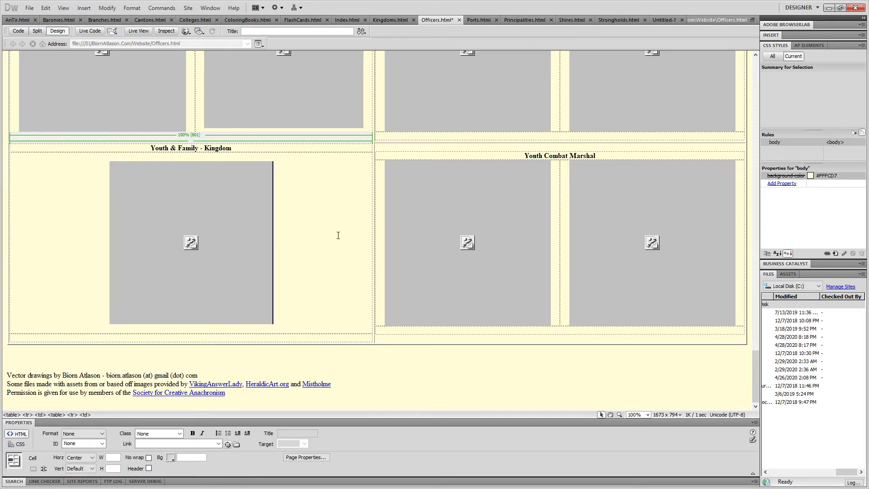
In the copied Youth Combat Marshal table, replace the badge name in the round image's source with Silent.
click(481, 208)
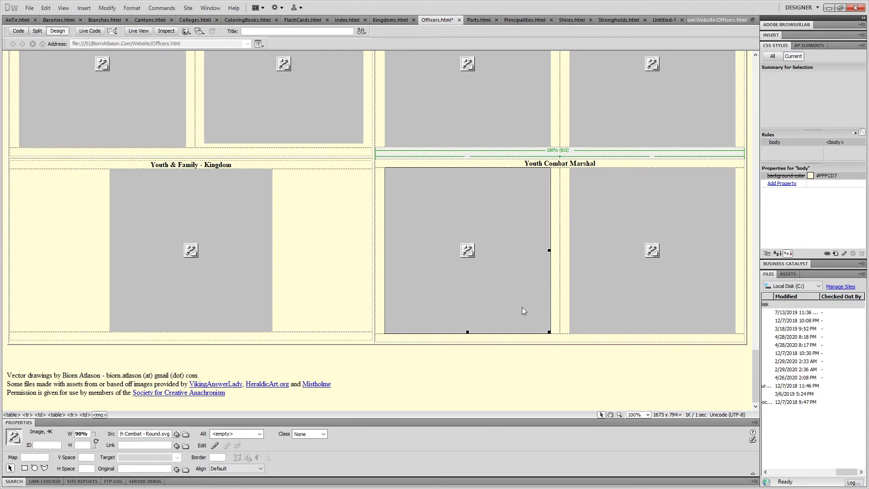
click(623, 232)
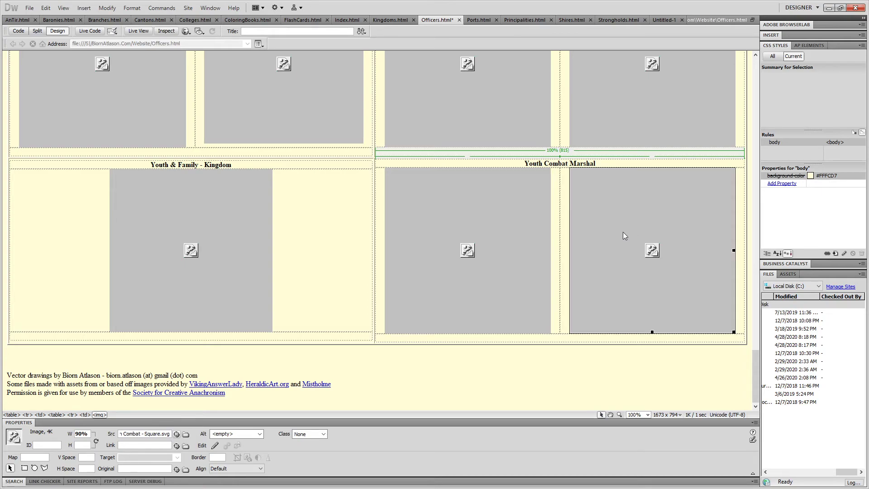
click(474, 224)
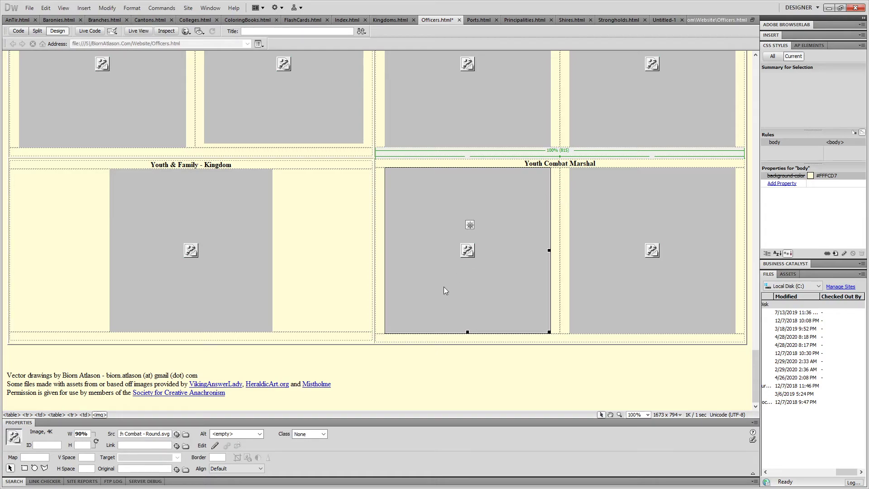
click(267, 219)
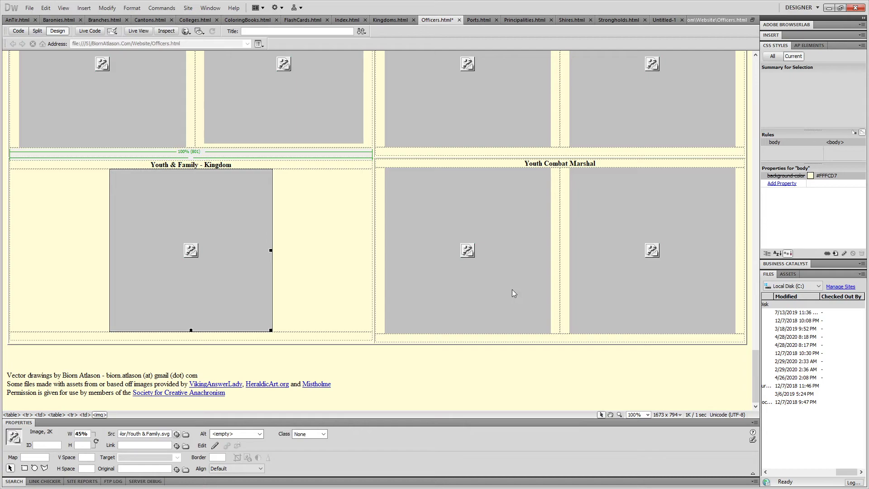
click(520, 281)
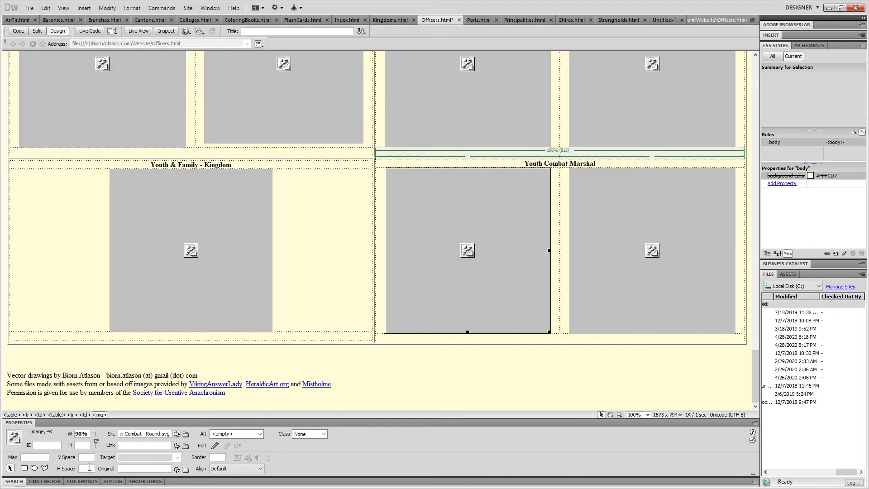
click(160, 433)
key(Left)
mouse_move(155, 433)
mouse_down()
mouse_move(120, 434)
mouse_move(166, 433)
mouse_move(155, 433)
mouse_up()
text(Silent)
key(Return)
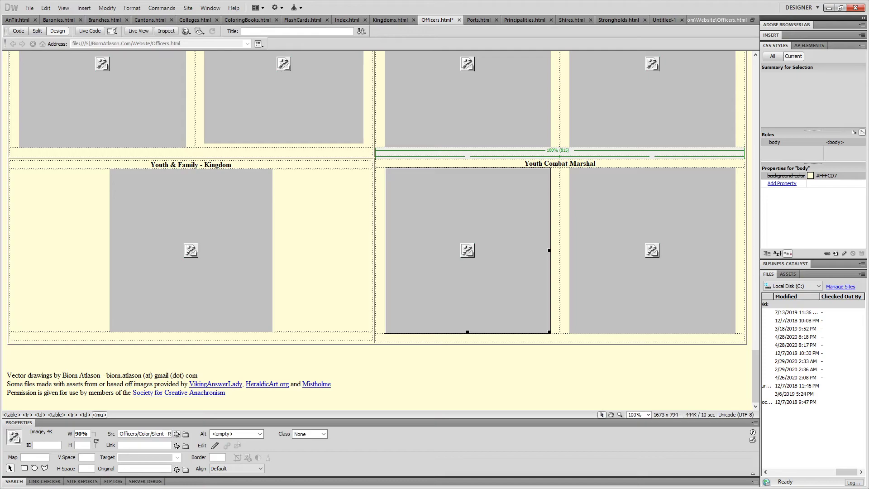
Extend the name in the round image's source to Silent Herald and copy that part of the path.
text(Heraldry)
key(shift+Left)
key(shift+Left)
key(BackSpace)
key(shift+Left)
key(shift+Left)
key(shift+Left)
key(shift+Left)
key(shift+Left)
key(shift+Left)
key(shift+Left)
key(shift+Left)
key(shift+Left)
key(shift+Left)
key(shift+Left)
key(shift+Left)
key(shift+Left)
key(ctrl+c)
Replace the badge name in the copied table's square image source with Silent Herald and save Officers.html.
click(631, 313)
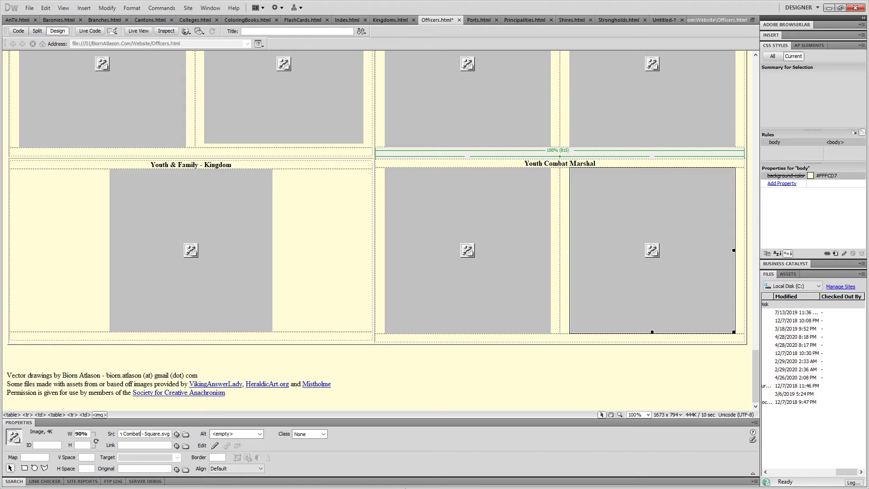
click(168, 434)
double_click(168, 433)
drag(168, 434, 153, 434)
key(ctrl+v)
key(ctrl+s)
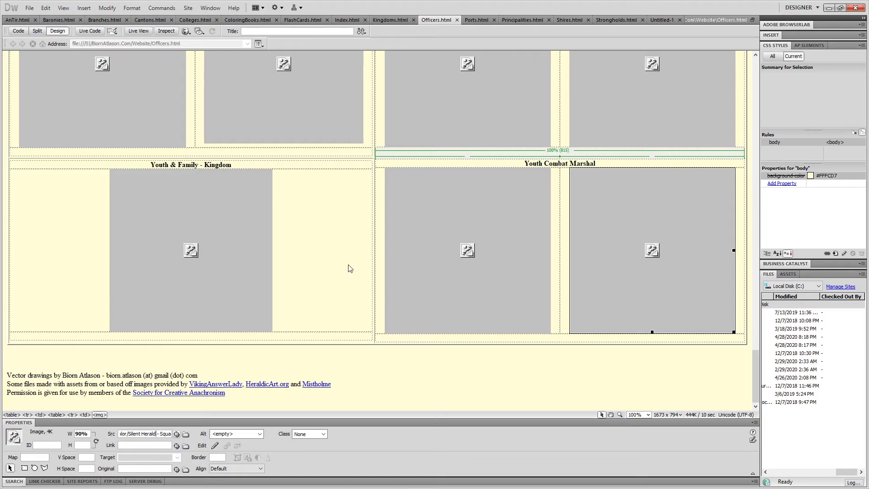
click(425, 358)
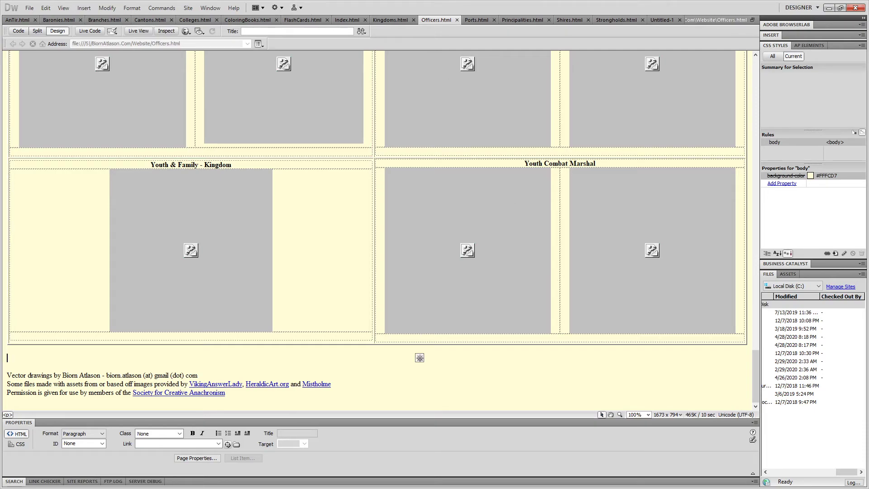
click(855, 7)
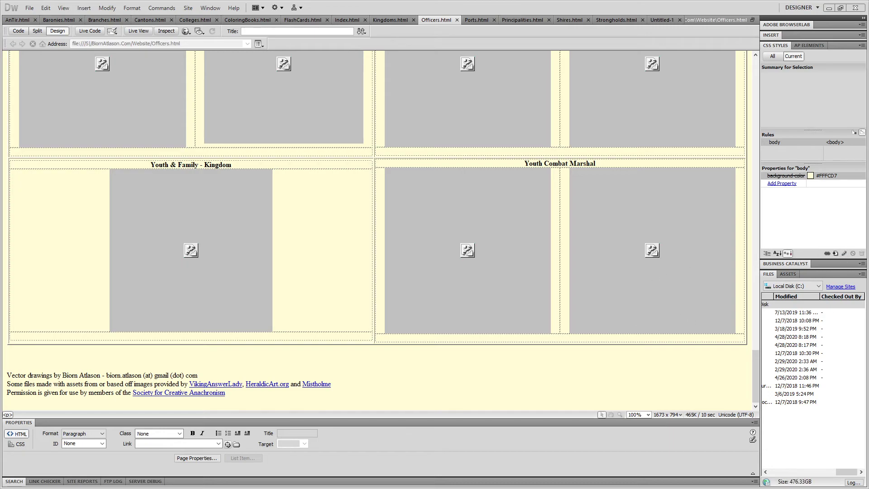
Switch to the browser and open the live site's Shires of An Tir page through the Branches of An Tir page.
key(alt+Tab)
key(alt+Tab)
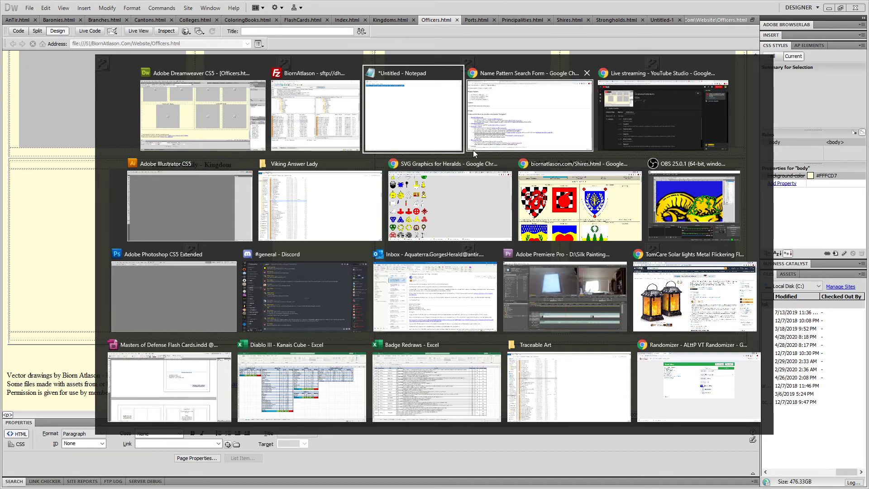
click(632, 202)
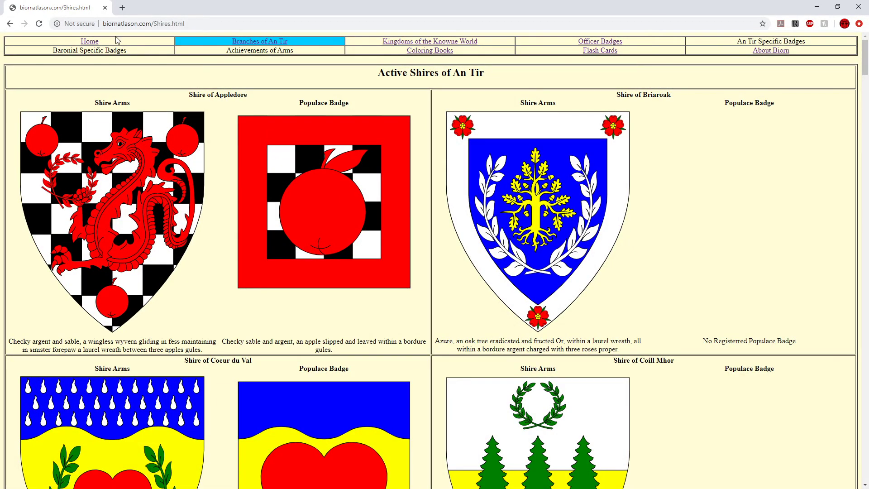
click(247, 42)
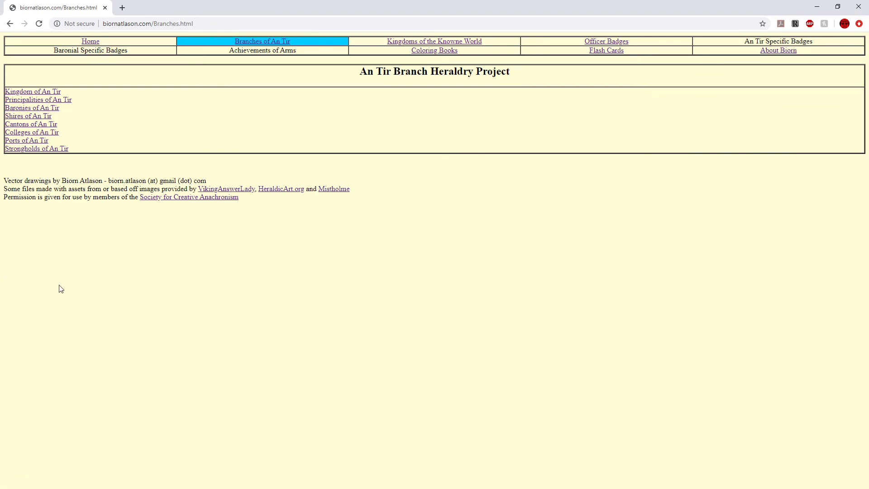
click(24, 118)
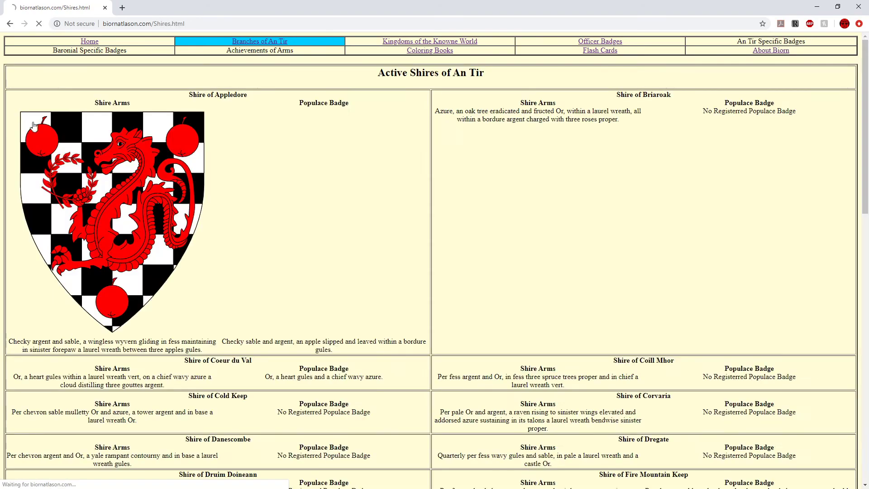
Look through the live Shires page, examining the arms and badge images of the active and inactive shires.
scroll(457, 217, down, 9)
scroll(457, 215, down, 6)
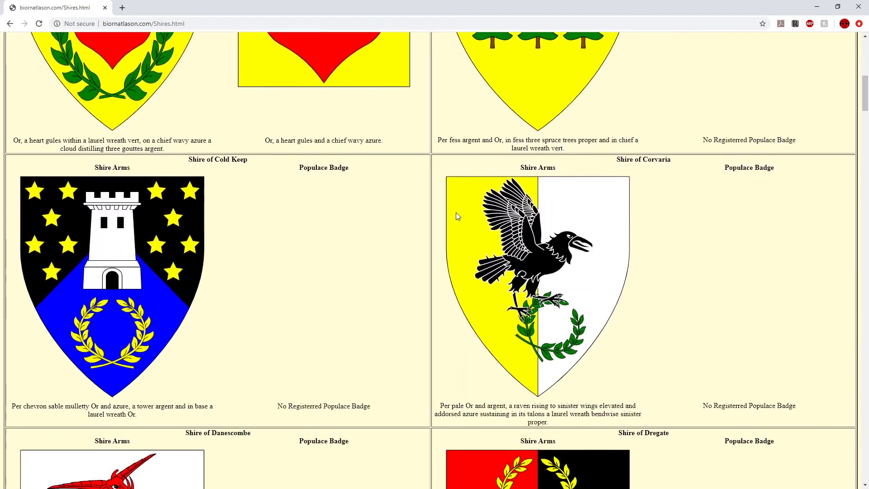
scroll(456, 215, up, 3)
scroll(456, 216, down, 4)
scroll(456, 217, down, 20)
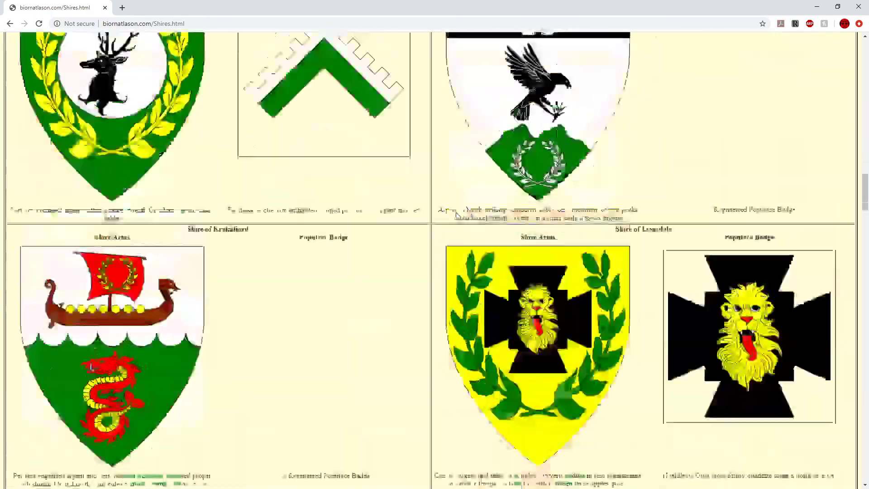
scroll(456, 216, down, 15)
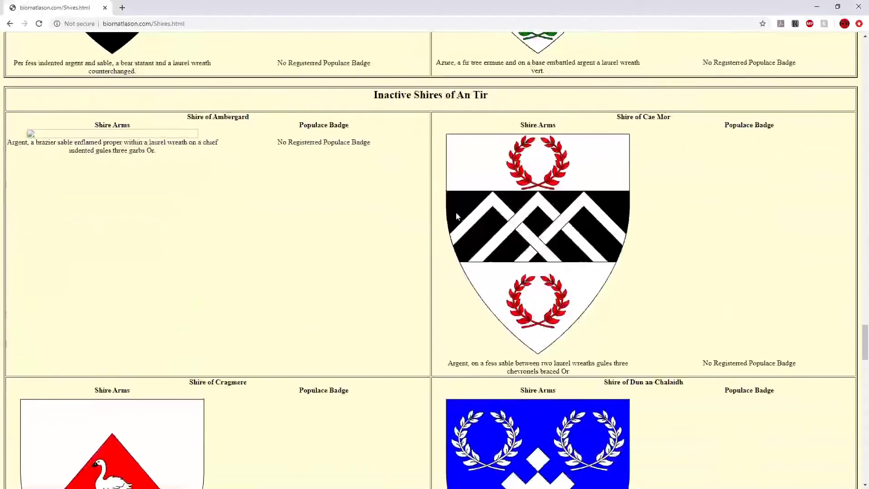
scroll(457, 216, down, 20)
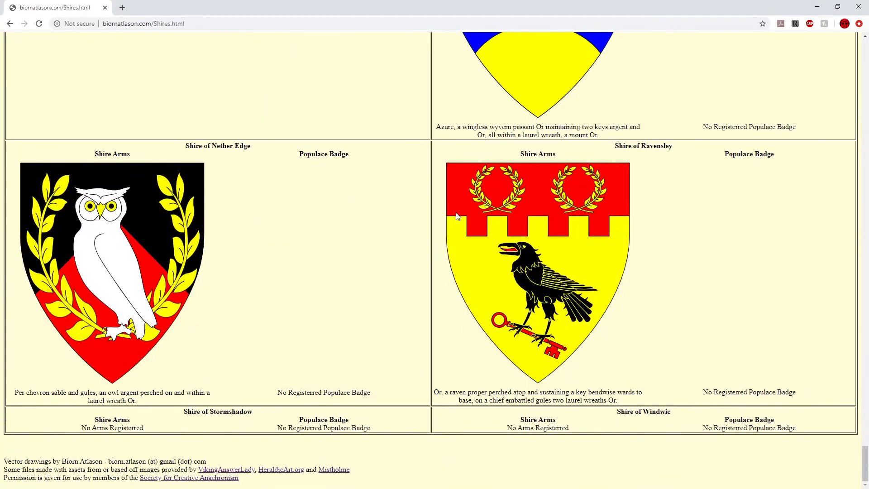
scroll(456, 217, up, 11)
scroll(456, 216, up, 7)
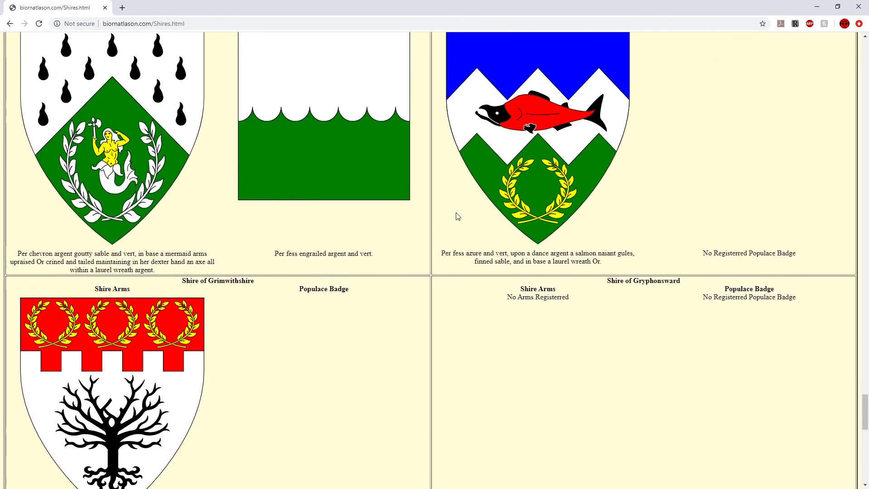
scroll(457, 216, down, 15)
scroll(457, 216, down, 4)
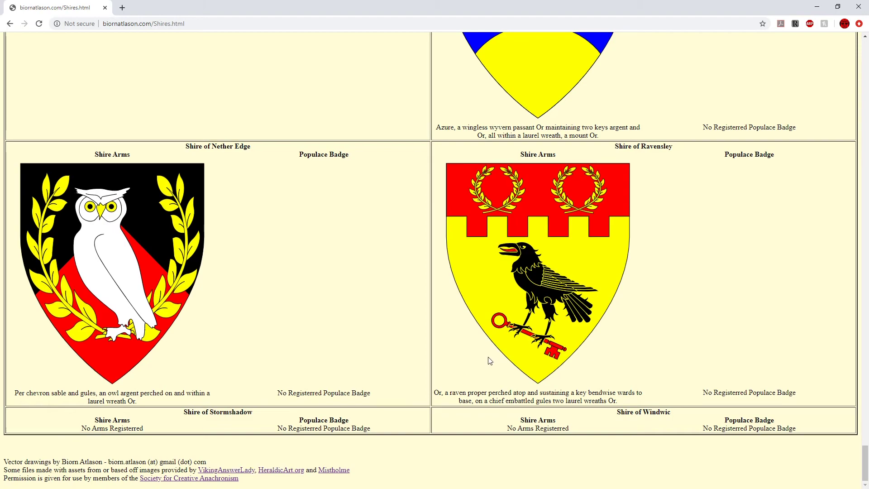
scroll(487, 358, up, 20)
scroll(487, 358, up, 9)
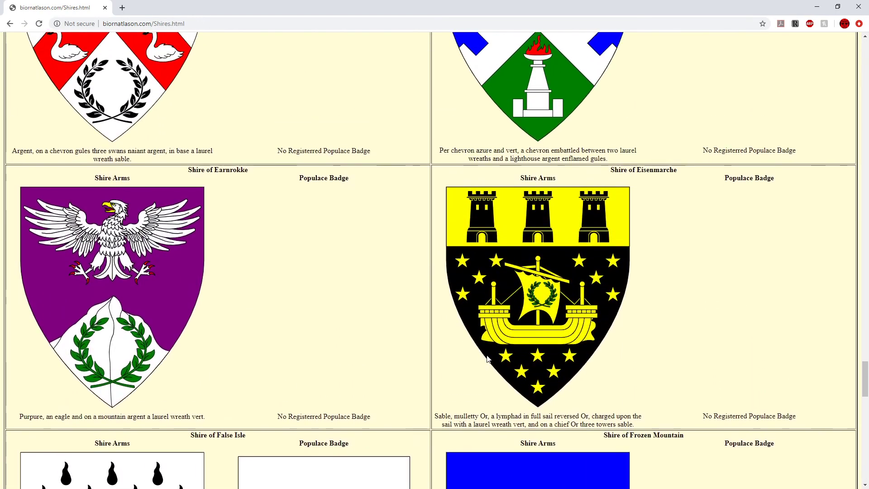
scroll(488, 352, up, 7)
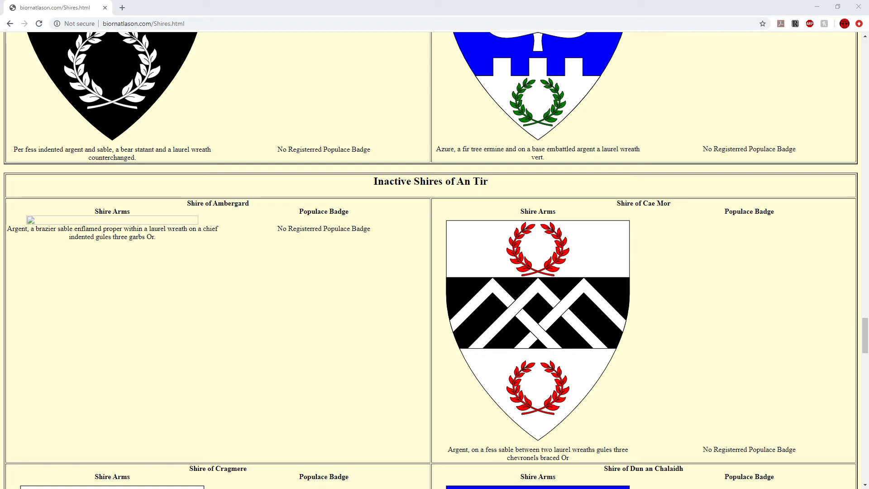
Switch to Dreamweaver, open Shires.html and select the Shire of Ambergard arms image under Inactive Shires of An Tir.
key(alt+Tab)
key(Tab)
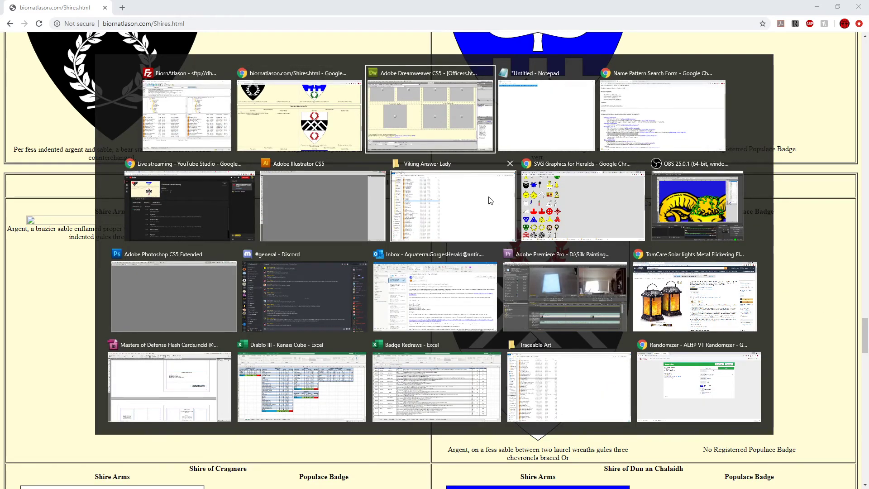
scroll(280, 153, up, 10)
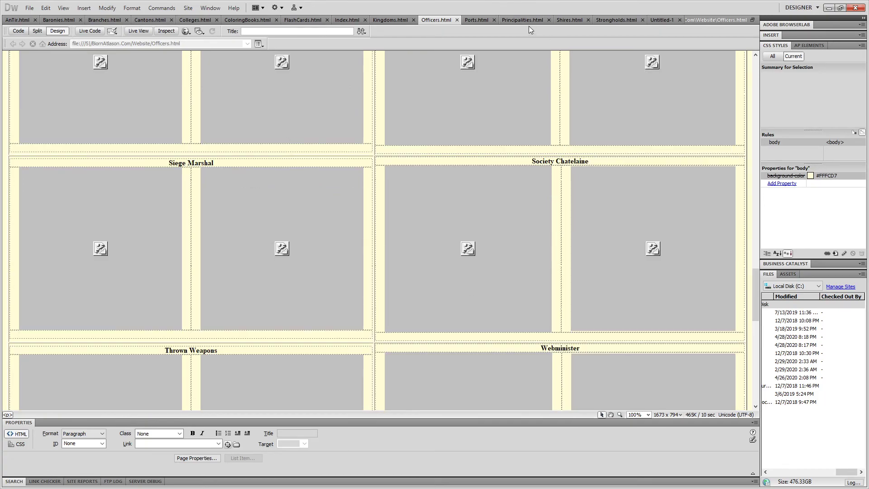
drag(529, 18, 558, 21)
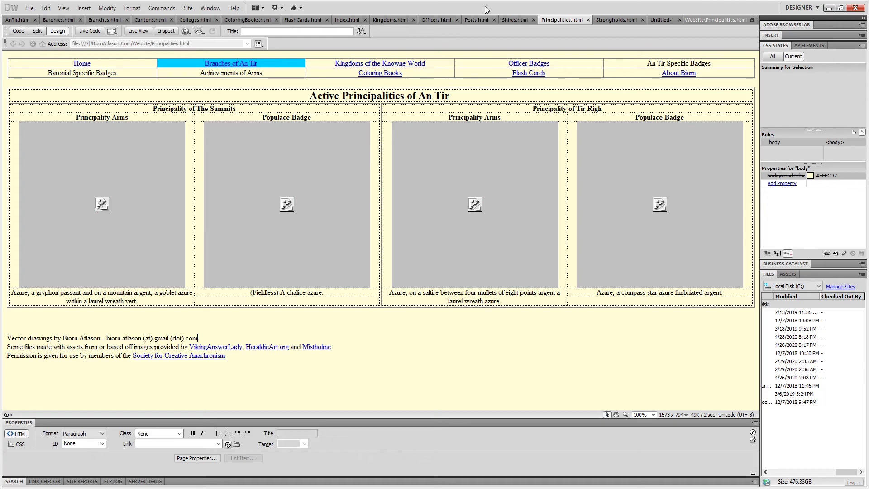
click(506, 21)
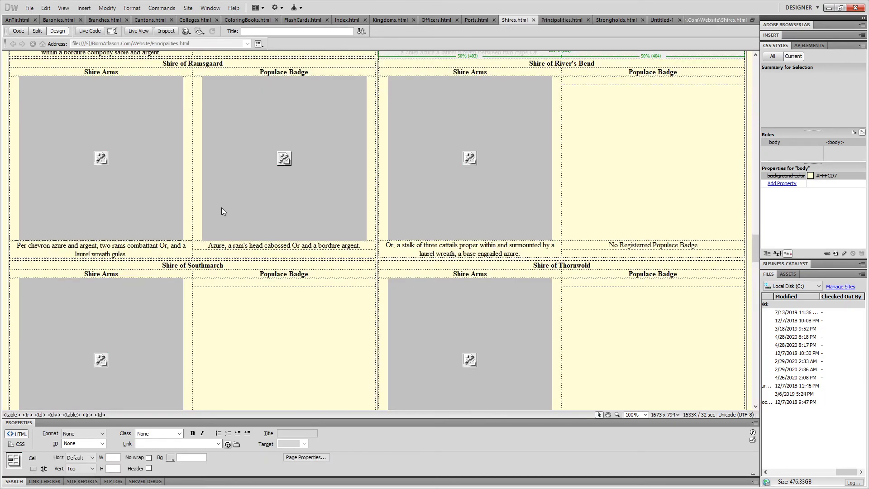
scroll(229, 204, down, 9)
scroll(230, 208, down, 10)
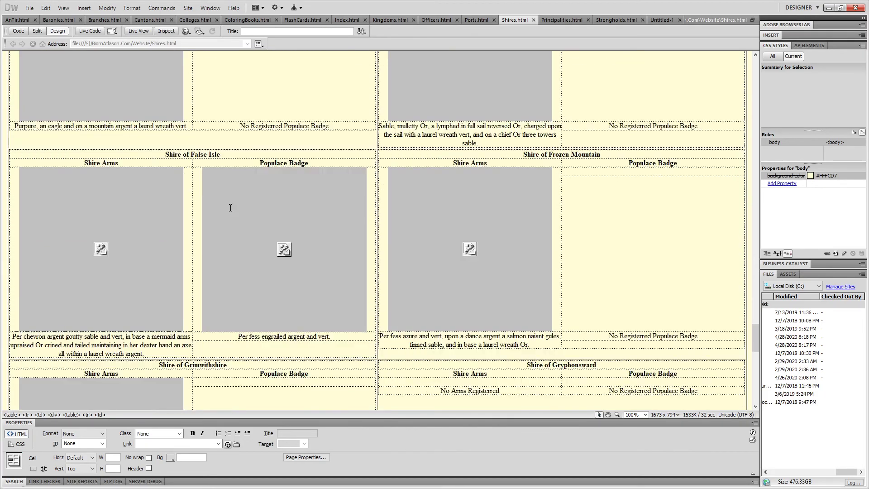
scroll(230, 208, down, 6)
scroll(230, 206, up, 15)
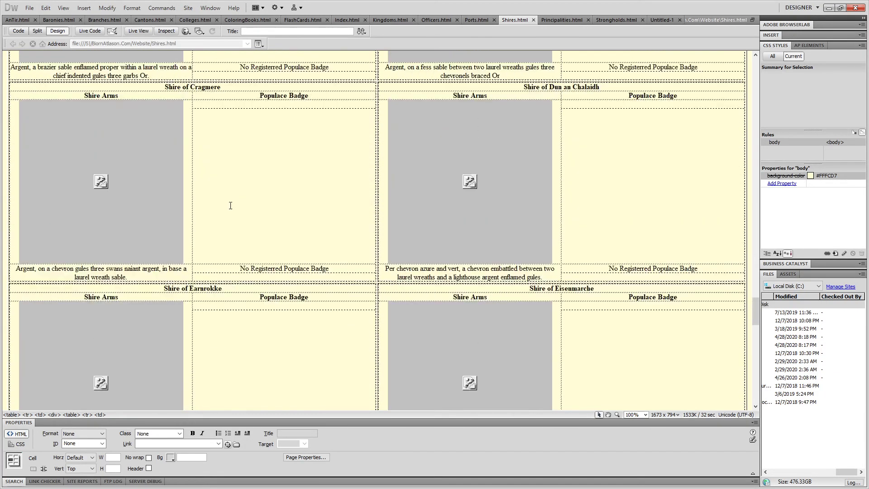
scroll(230, 205, up, 6)
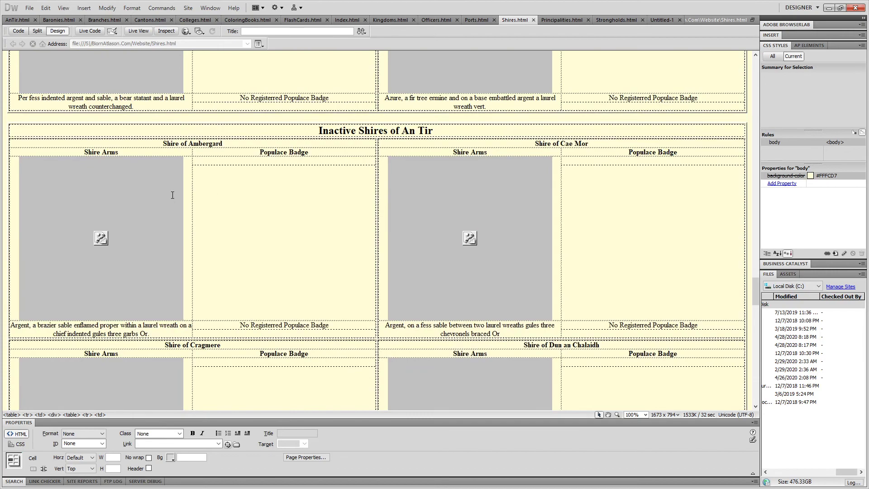
click(159, 200)
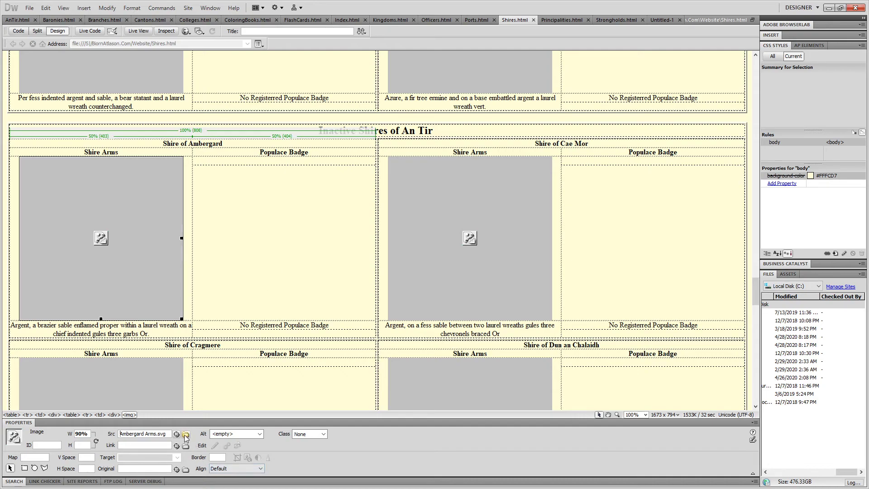
Copy the folder path from the Cae Mor arms source and prefix it to the Ambergard arms source as Branches/Color/.
click(403, 248)
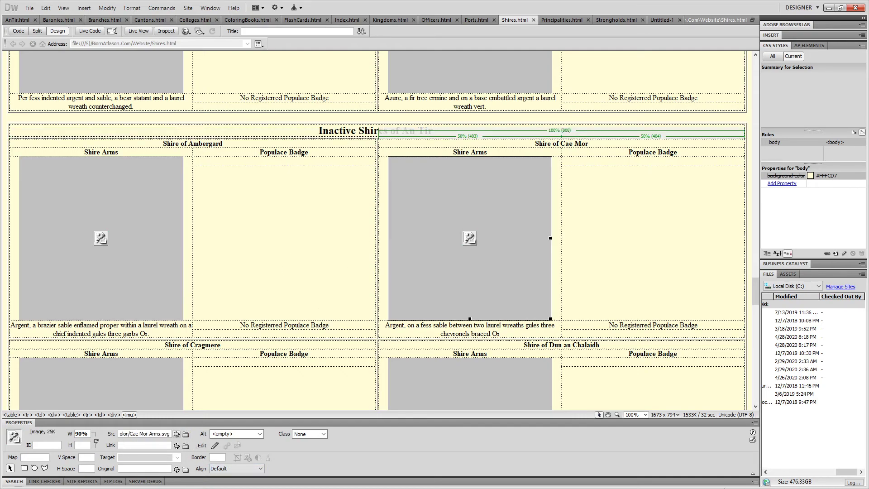
click(120, 434)
drag(126, 433, 154, 433)
key(ctrl+c)
click(79, 288)
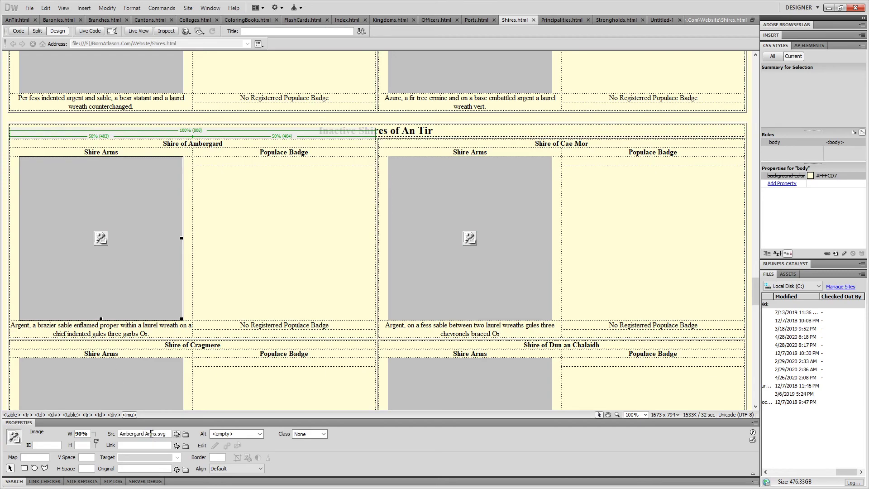
click(120, 434)
key(ctrl+v)
key(Return)
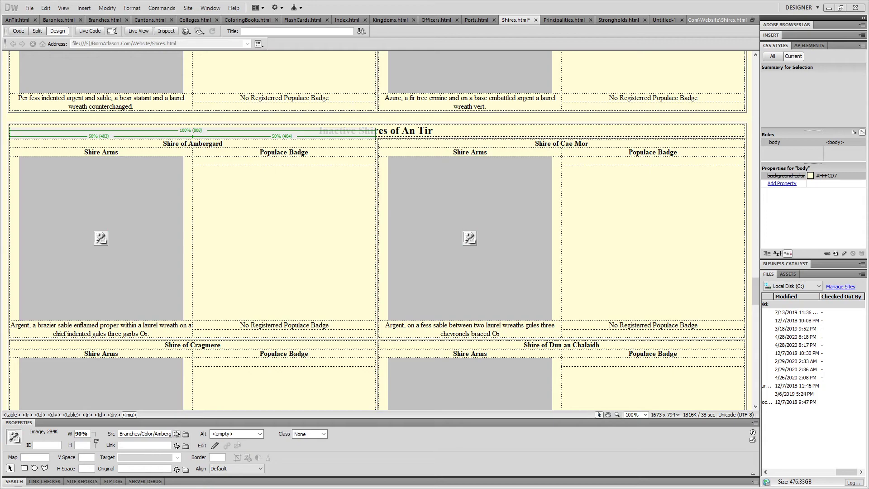
Switch to the browser, check the Ambergard arms image's address in the address bar, and reload the live Shires page.
key(alt+Tab)
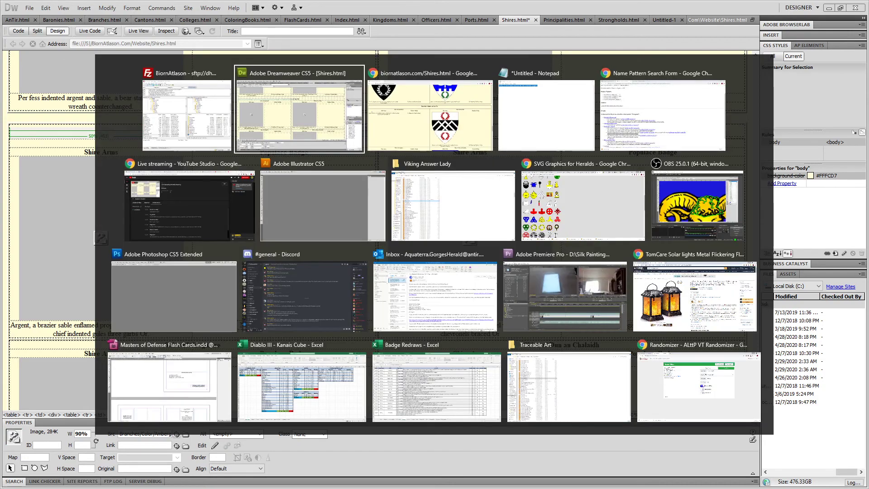
key(F5)
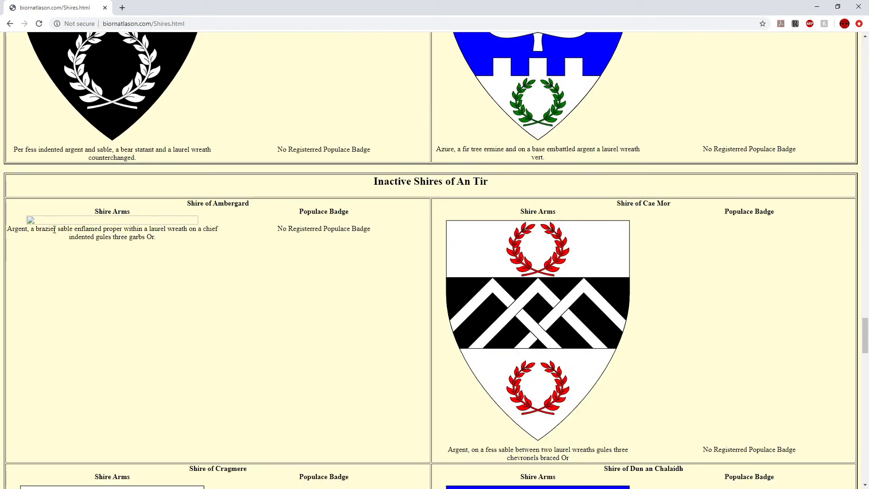
right_click(30, 222)
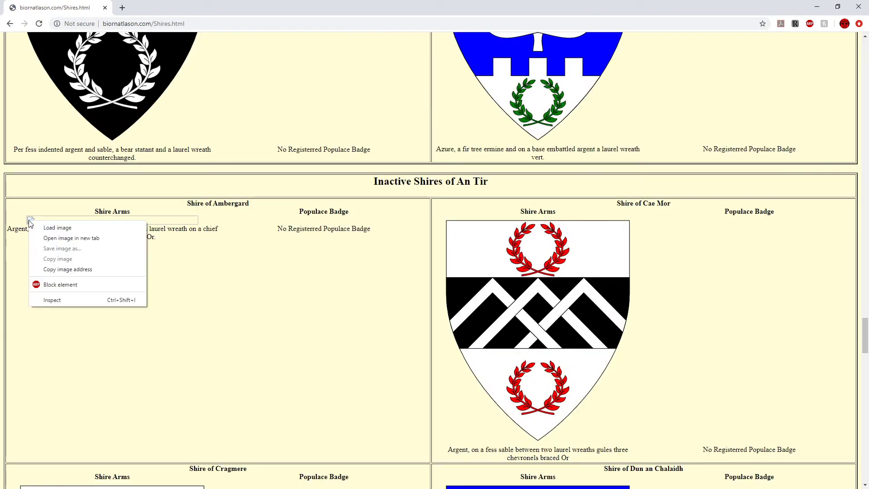
click(60, 270)
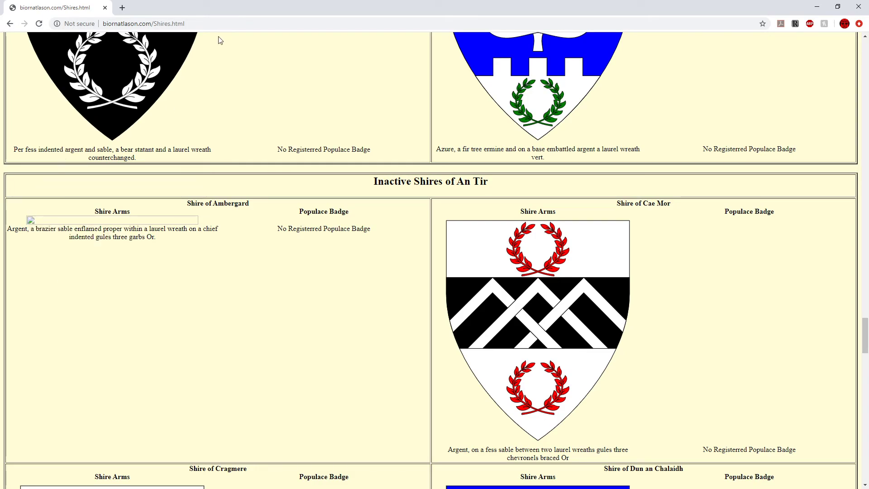
click(204, 27)
text(http://biornatlason.com/Ambergard%20Arms.svg)
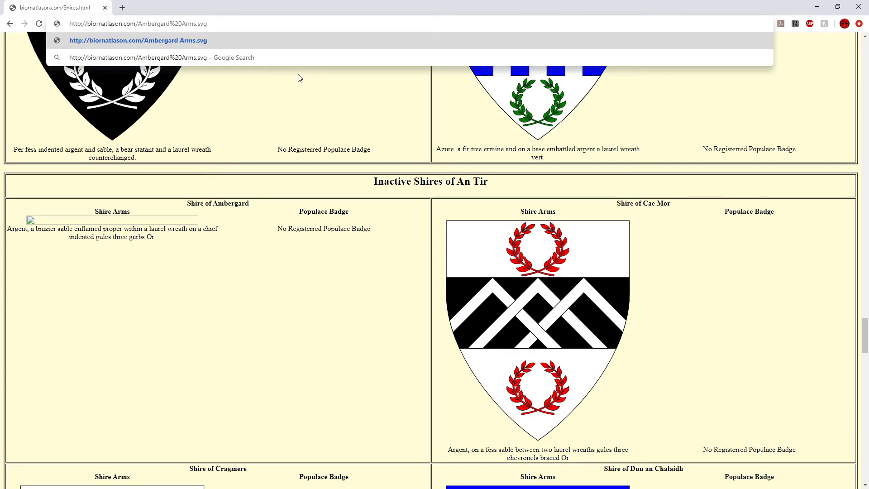
key(Escape)
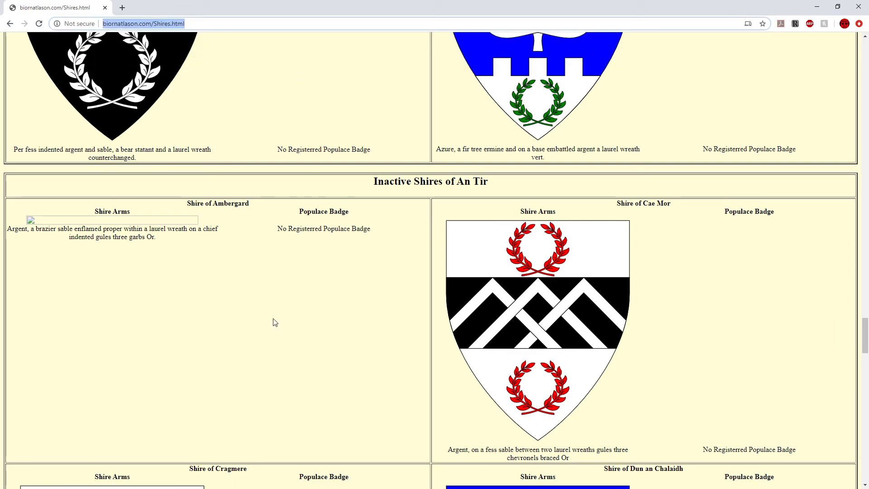
key(Return)
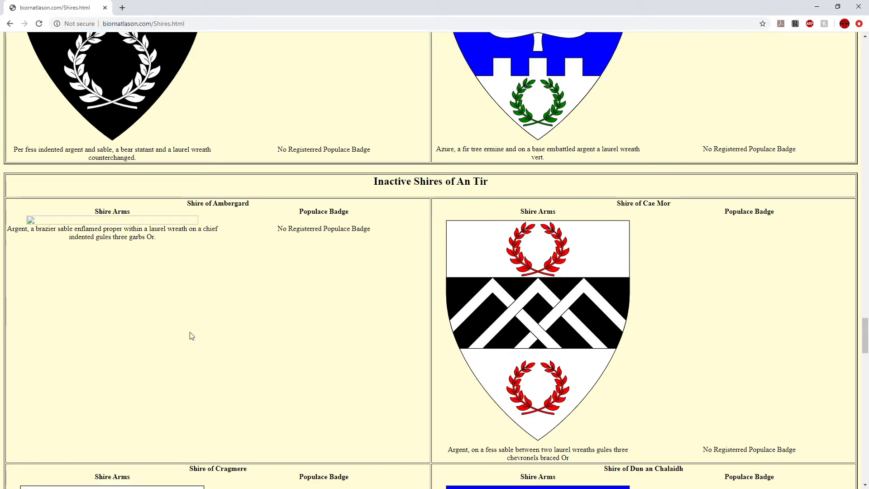
key(F5)
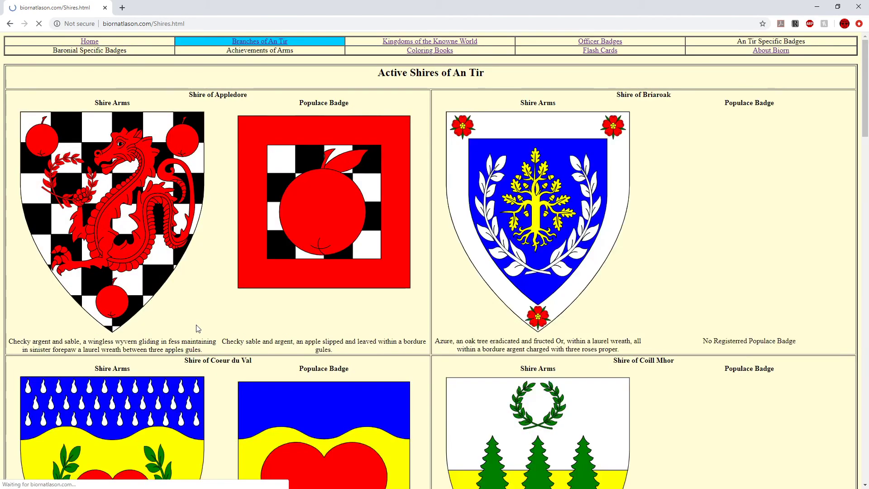
Return to Dreamweaver and save Shires.html.
key(alt+Tab)
key(alt+Tab)
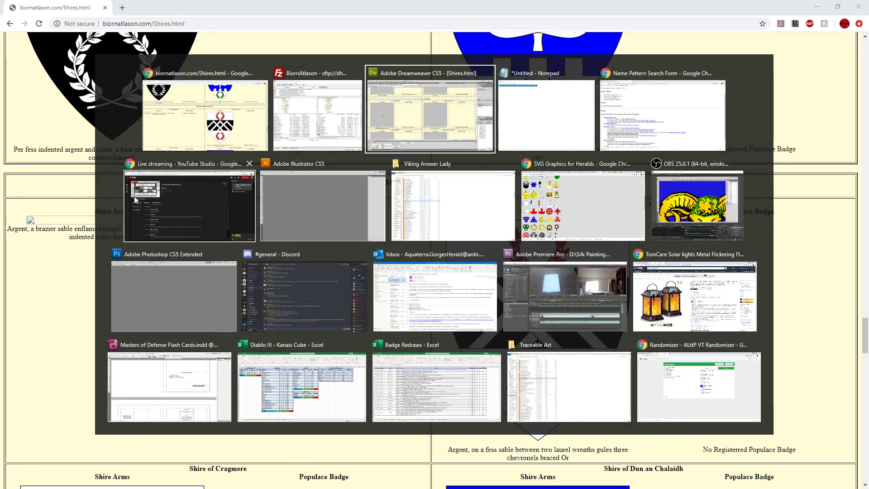
click(283, 218)
key(ctrl+s)
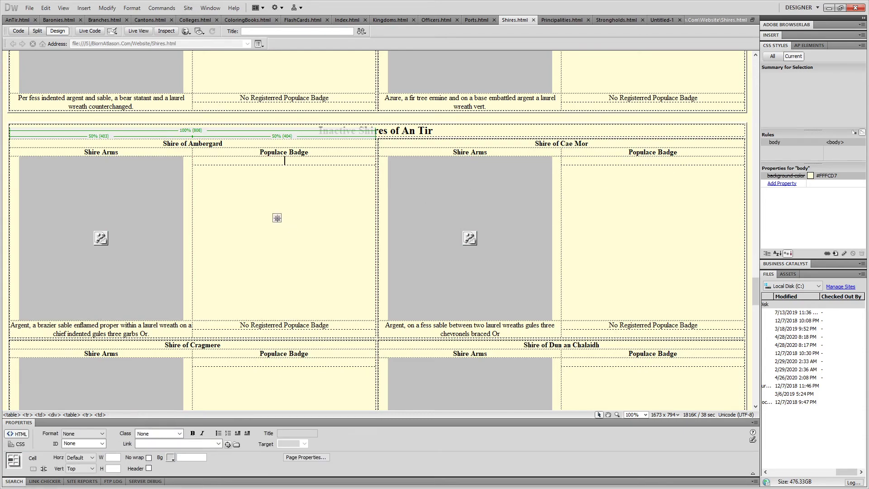
Switch to the browser and reload the live Shires page to check the Ambergard arms.
key(alt+Tab)
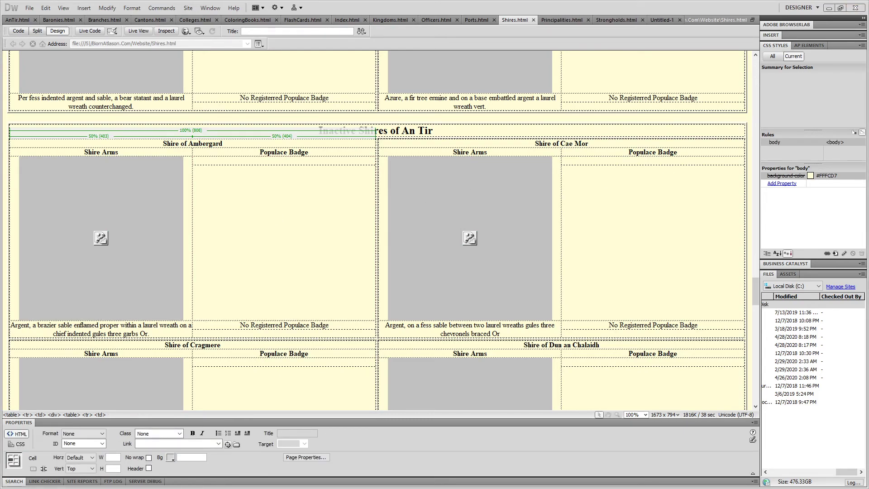
key(alt+Tab)
key(alt+Tab)
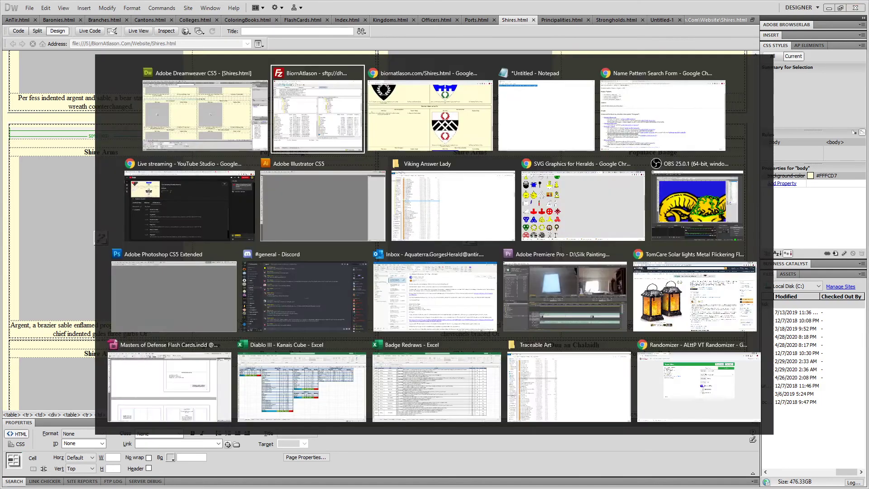
key(alt+Tab)
key(alt+Tab)
key(F5)
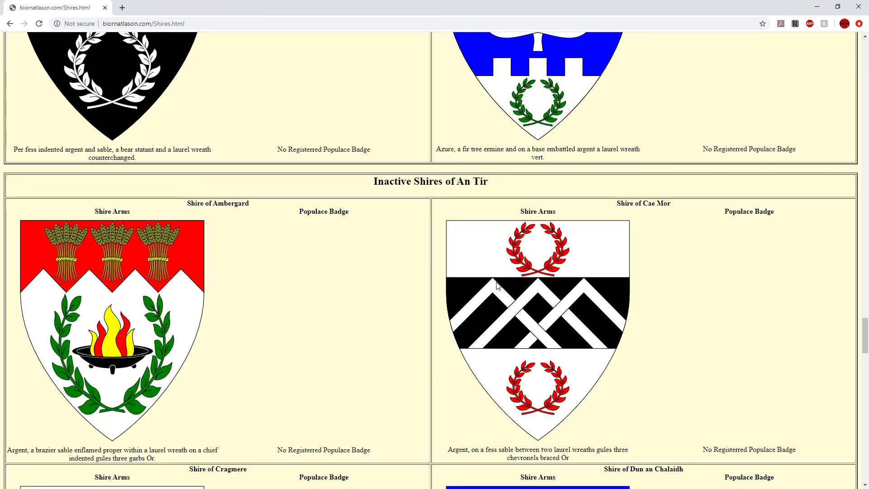
Look over the arms and populace badges of the inactive and active shires on the live page for broken images.
scroll(496, 285, down, 13)
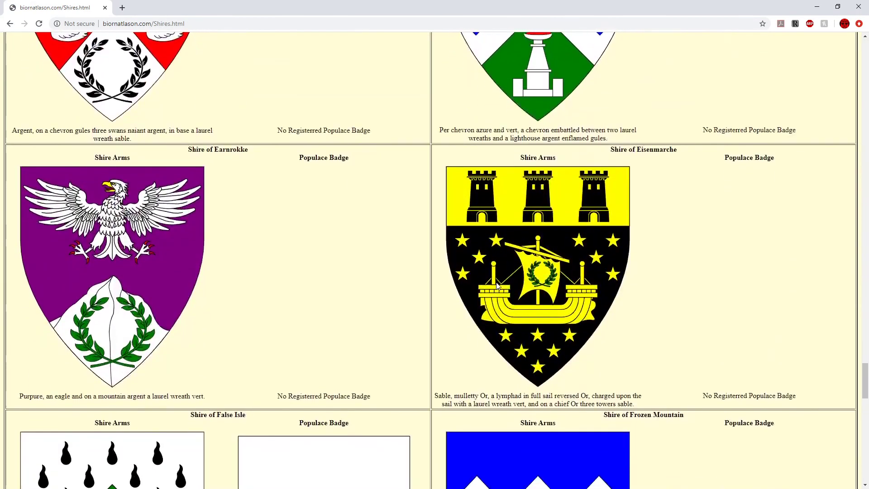
scroll(496, 285, down, 12)
scroll(498, 286, down, 11)
scroll(497, 285, up, 20)
scroll(497, 285, down, 8)
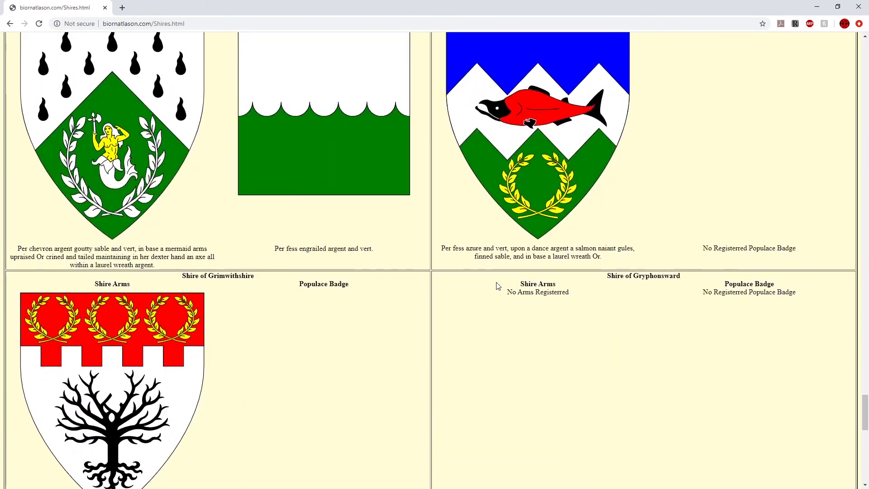
scroll(498, 285, up, 20)
scroll(497, 285, up, 9)
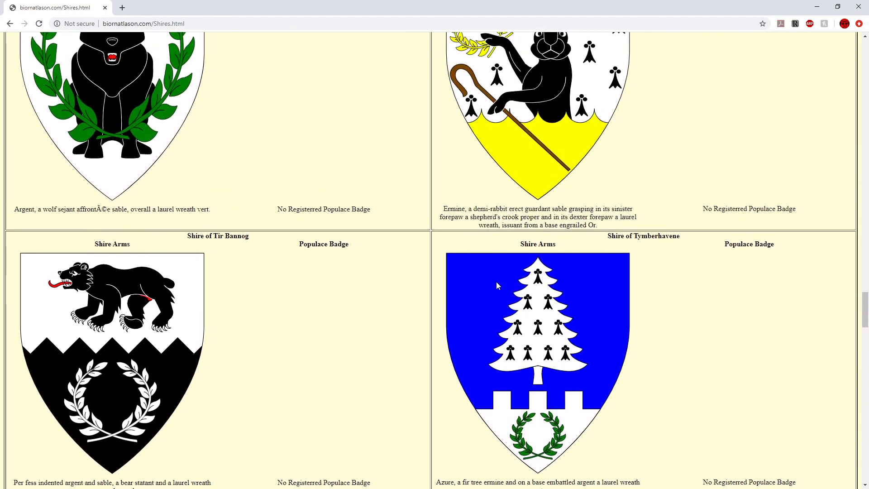
scroll(497, 285, up, 7)
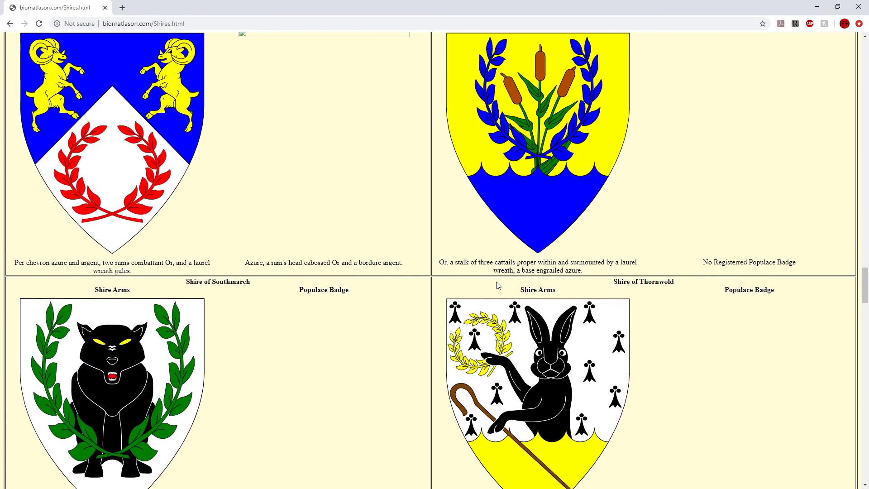
scroll(497, 285, down, 3)
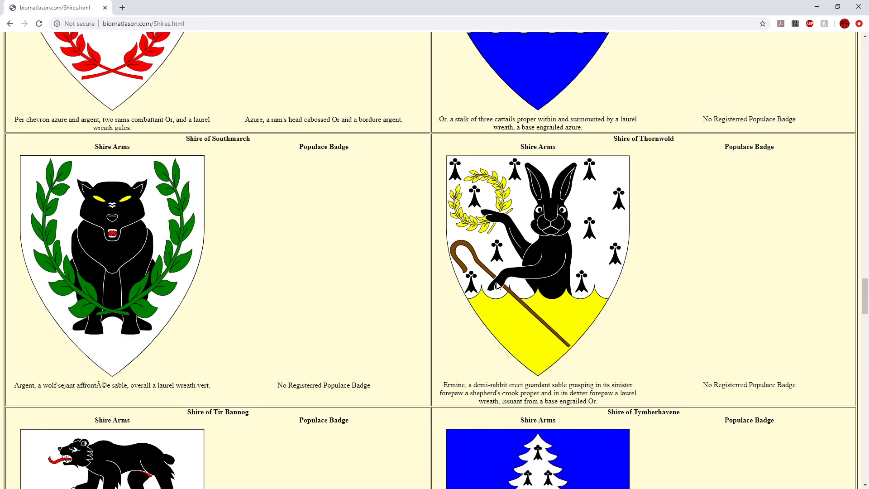
scroll(453, 225, up, 10)
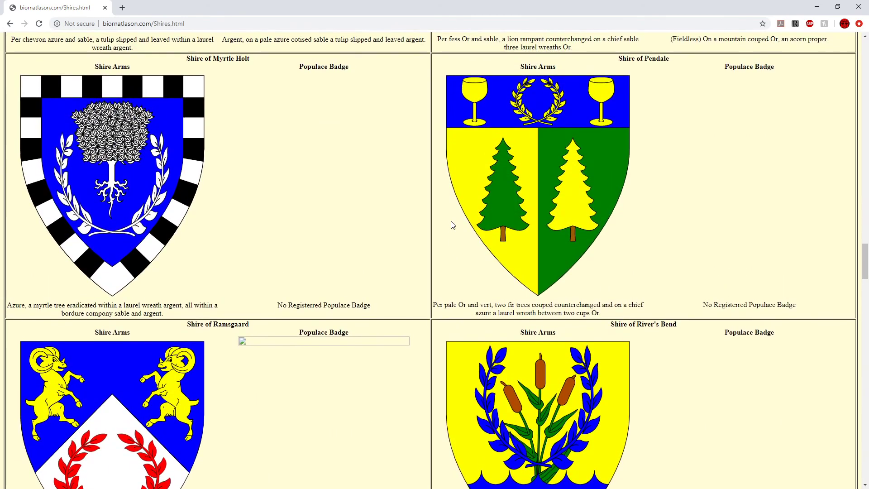
scroll(407, 196, down, 3)
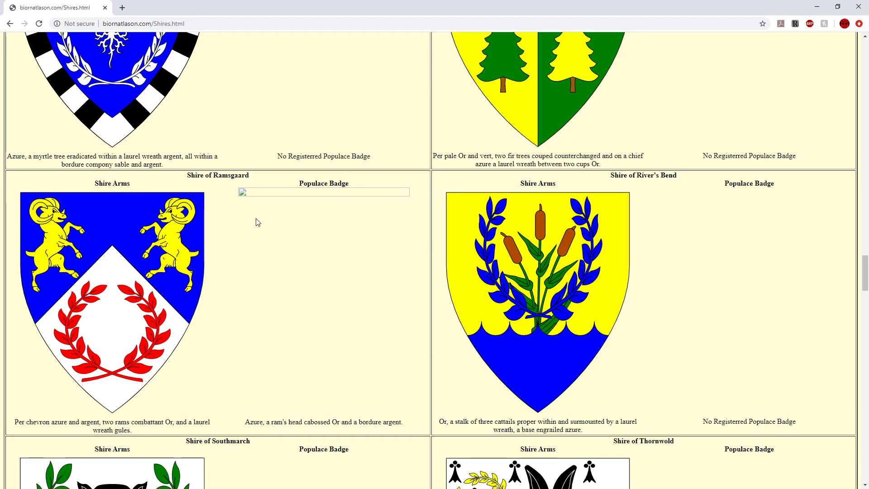
Copy the Ramsgaard populace badge's image address, inspect it in the address bar, and cancel the entry.
right_click(245, 193)
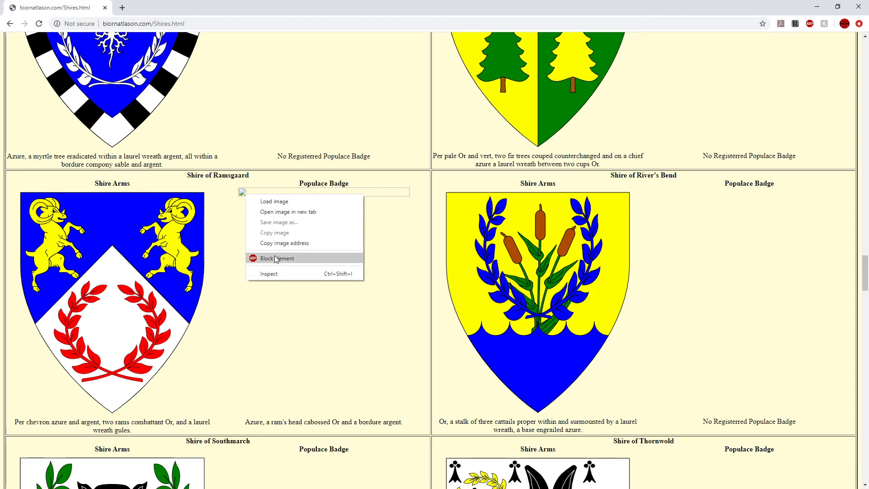
click(306, 243)
click(149, 24)
text(http://biornatlason.com/Branches/Color/Ramsgaard%20Populace%20Badge.svg)
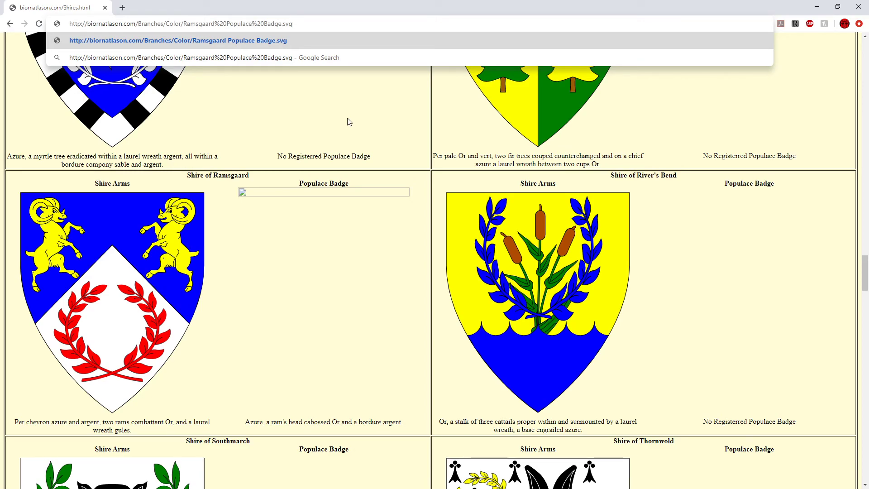
key(Escape)
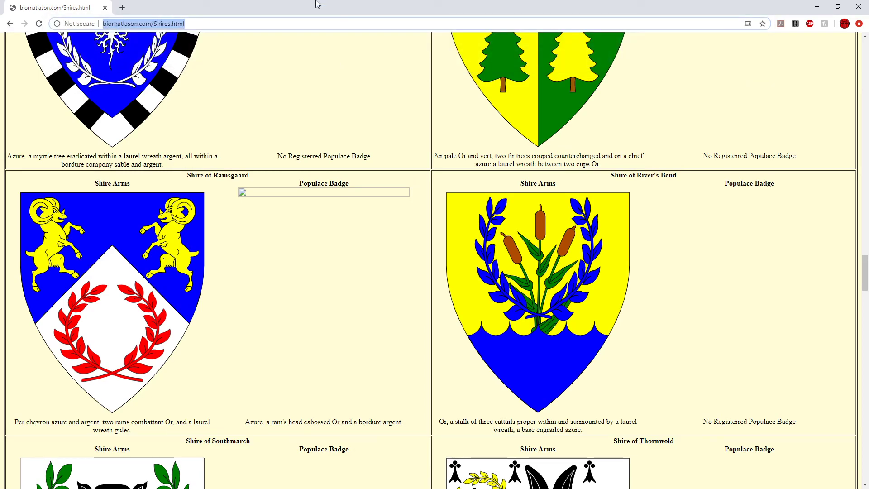
Switch to Dreamweaver and select the Ramsgaard populace badge's source path in Shires.html.
key(alt+Tab)
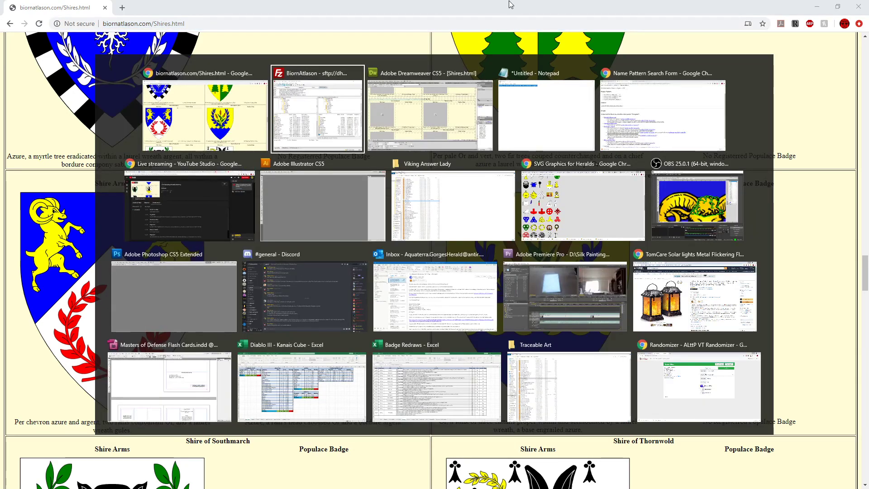
key(alt+Tab)
scroll(359, 194, up, 8)
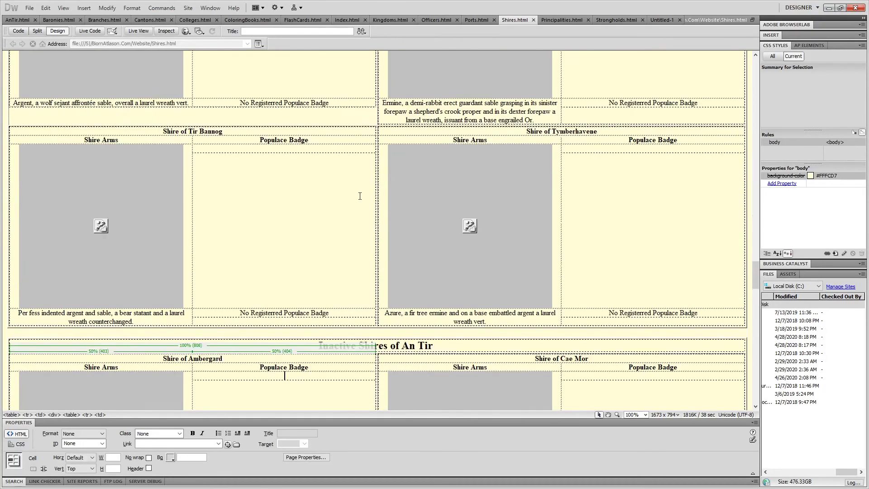
scroll(359, 195, up, 14)
scroll(275, 258, down, 8)
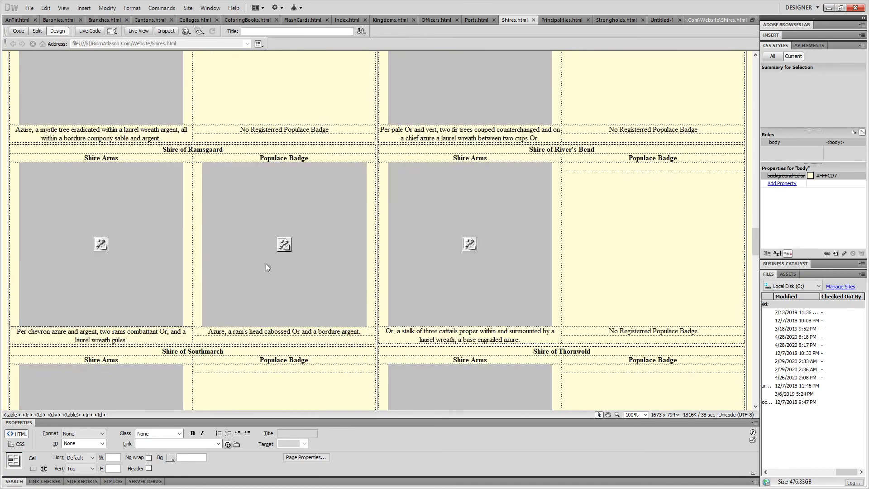
click(259, 262)
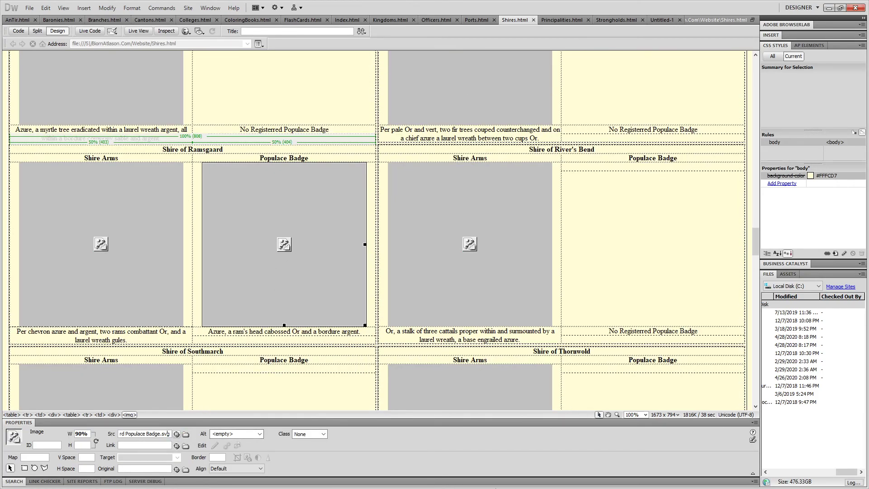
click(145, 433)
Select the Shire of Midhaven's populace badge and copy its source path.
scroll(195, 172, up, 13)
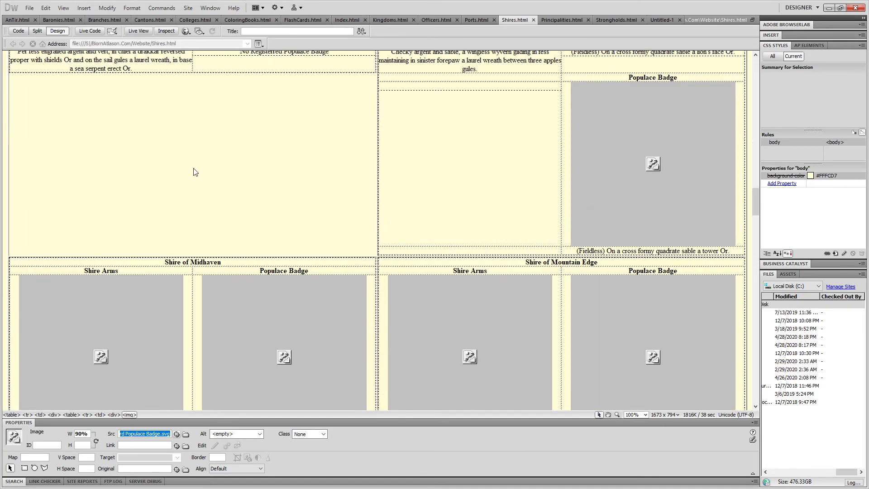
scroll(195, 172, up, 2)
scroll(195, 172, down, 18)
scroll(195, 172, down, 15)
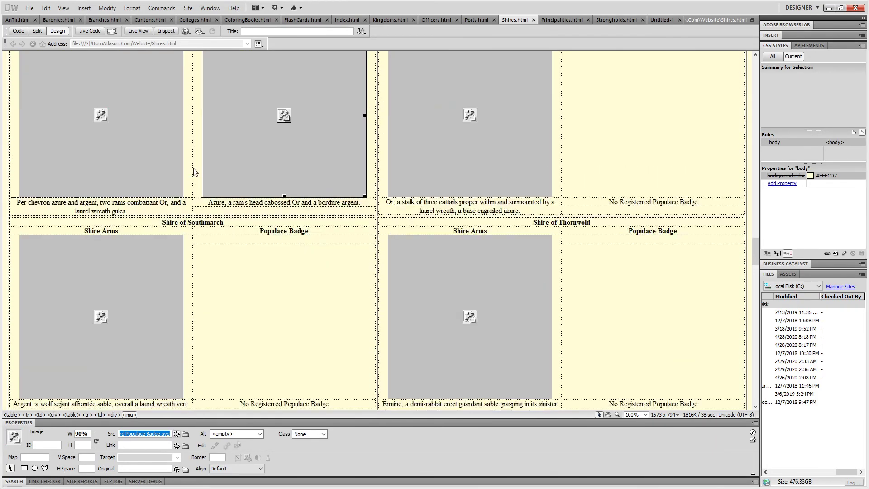
scroll(195, 172, up, 12)
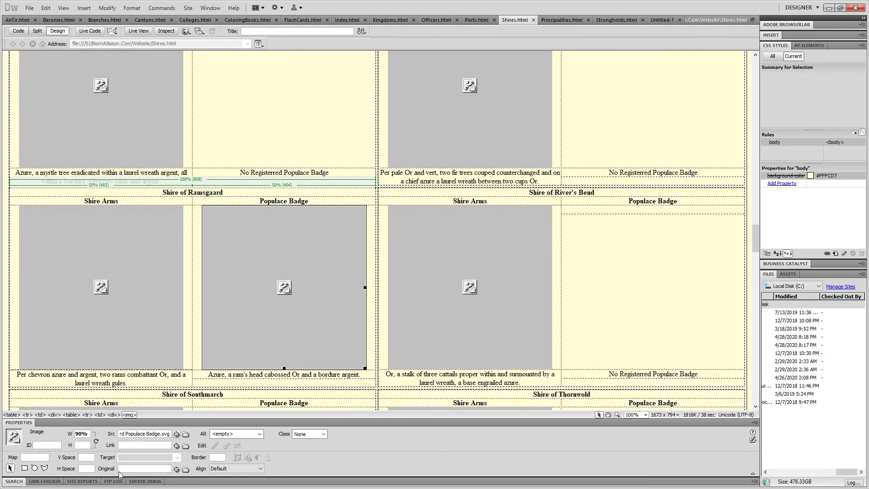
scroll(373, 212, up, 5)
scroll(373, 213, up, 2)
click(352, 192)
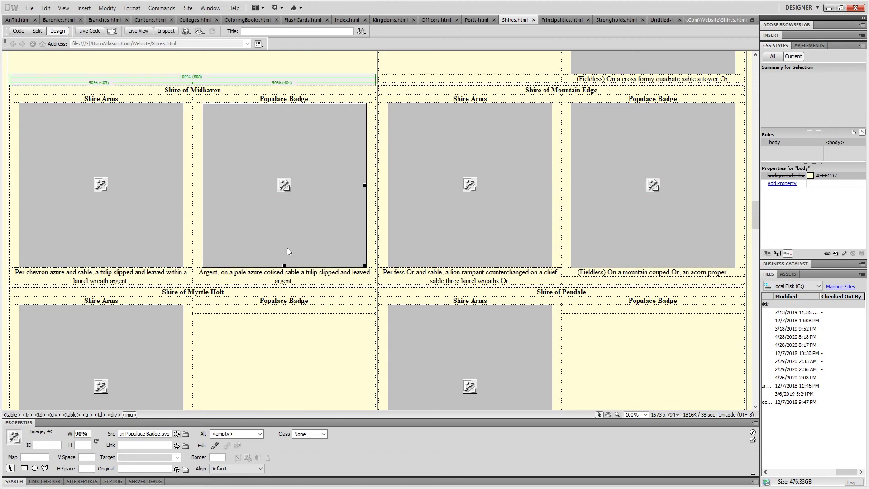
triple_click(145, 433)
Replace the Ramsgaard populace badge's source with the path copied from the Midhaven badge.
scroll(117, 204, down, 10)
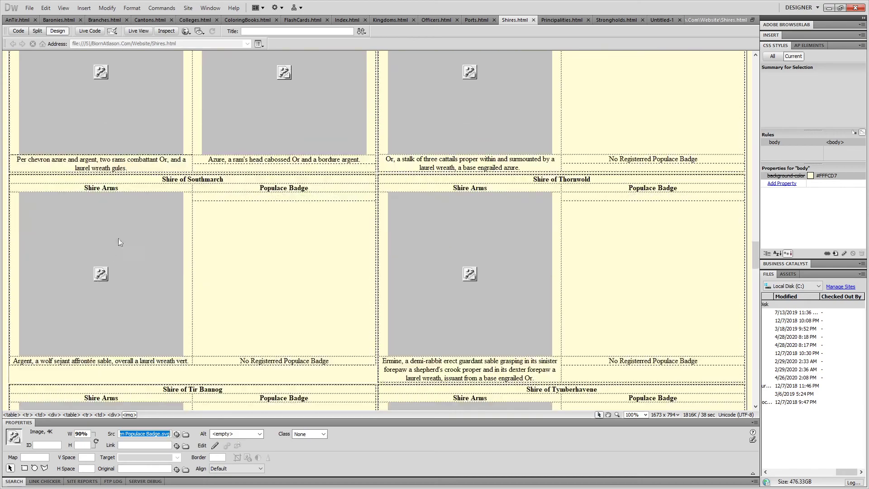
scroll(266, 283, down, 5)
scroll(266, 284, up, 8)
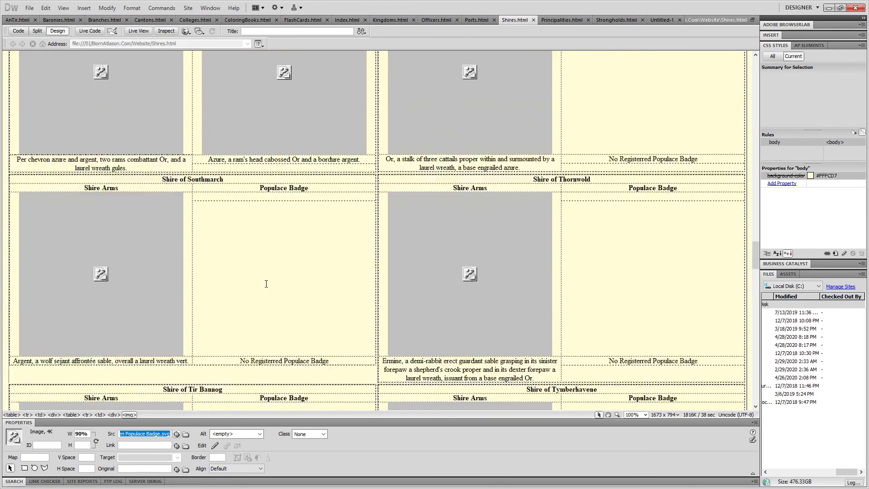
scroll(266, 281, up, 3)
click(275, 296)
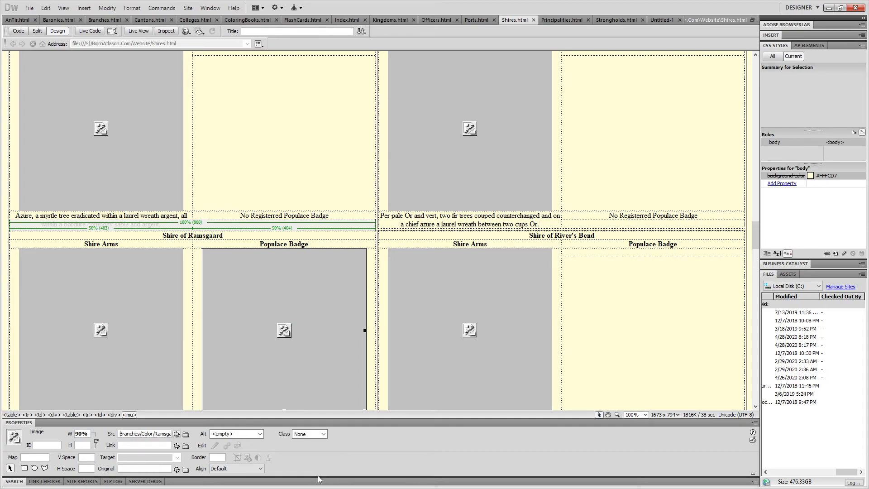
key(Home)
Select the Ramsgaard arms image and copy the name Ramsgaard from its source path.
click(35, 289)
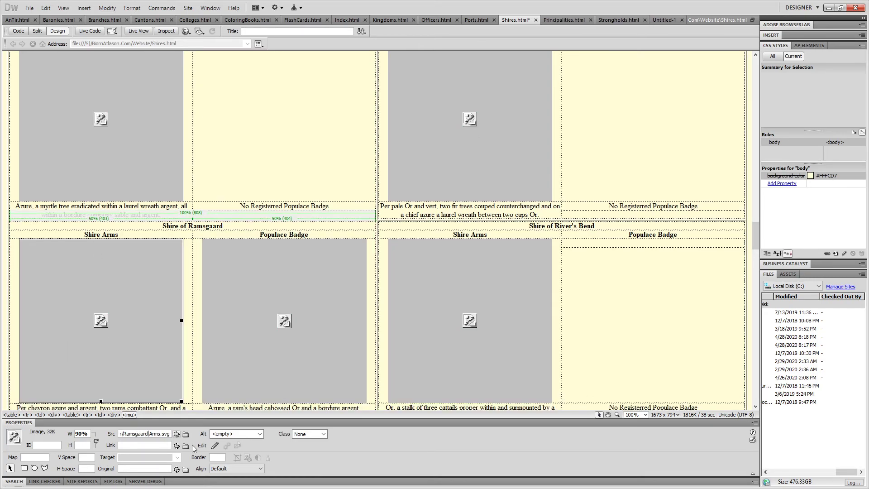
key(shift+Left)
key(shift+Left)
key(shift+Left)
key(shift+Left)
key(shift+Left)
key(shift+Left)
key(shift+Left)
Replace Midhaven with Ramsgaard in the Ramsgaard populace badge's source so that the file name reads Ramsgaard Populace Badge.svg.
click(215, 313)
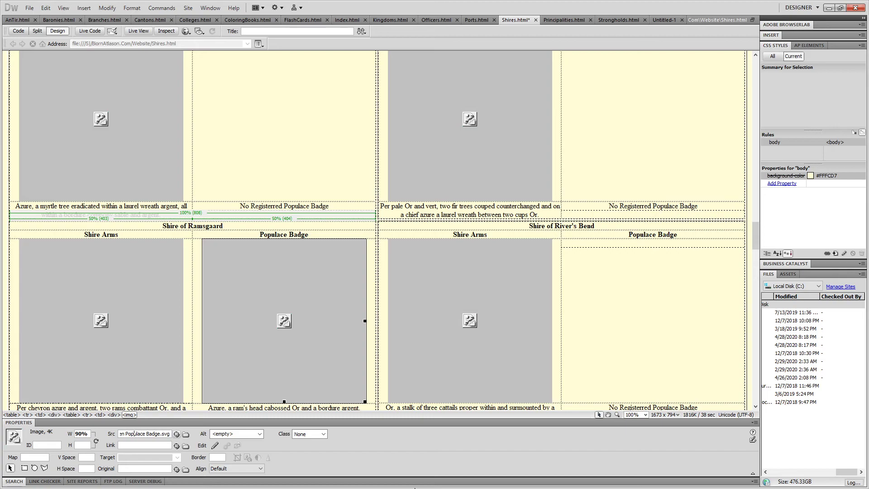
key(shift+Left)
key(shift+Left)
key(shift+Left)
key(shift+Left)
key(shift+Left)
key(shift+Left)
key(shift+Left)
text(Ramsgaard)
key(shift+Right)
key(shift+Right)
key(shift+Right)
key(shift+Right)
key(shift+Right)
key(shift+Right)
key(shift+Right)
key(shift+Right)
key(shift+Right)
key(shift+Right)
key(shift+Right)
key(shift+Right)
key(shift+Right)
key(shift+Right)
key(shift+Right)
key(shift+Right)
key(shift+Right)
key(shift+Right)
key(shift+Right)
key(Return)
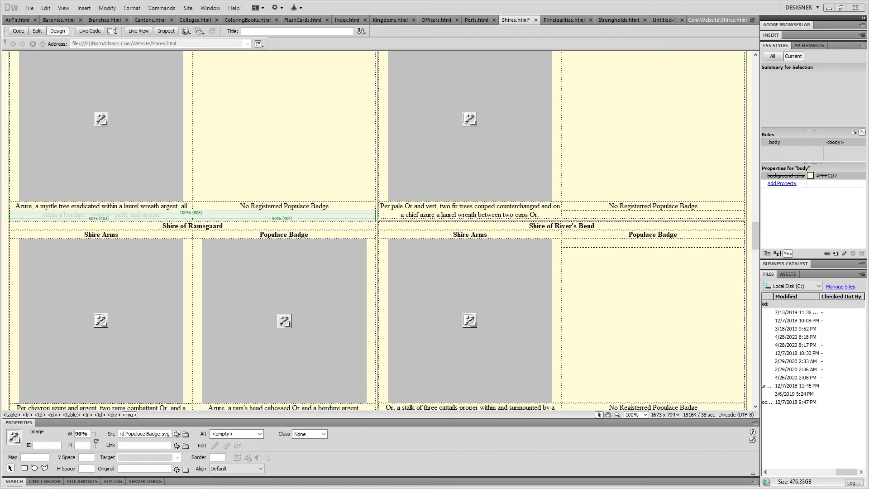
key(alt+Tab)
key(Tab)
key(Tab)
key(Tab)
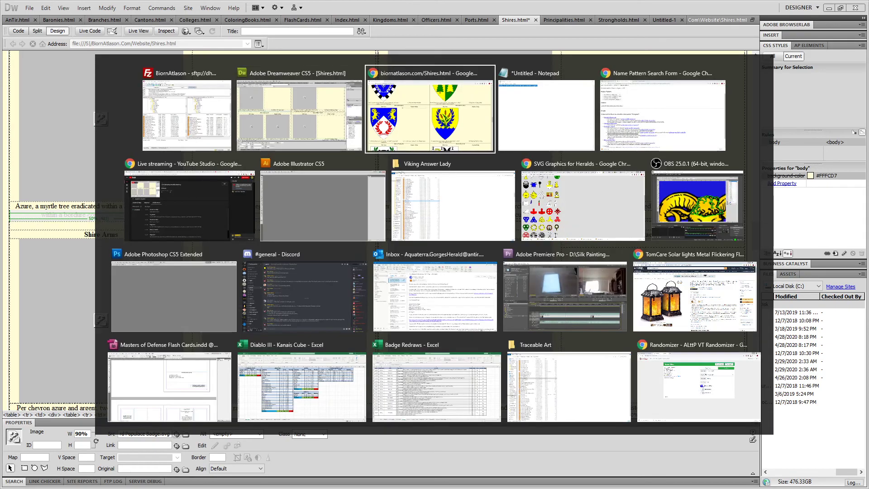
key(Escape)
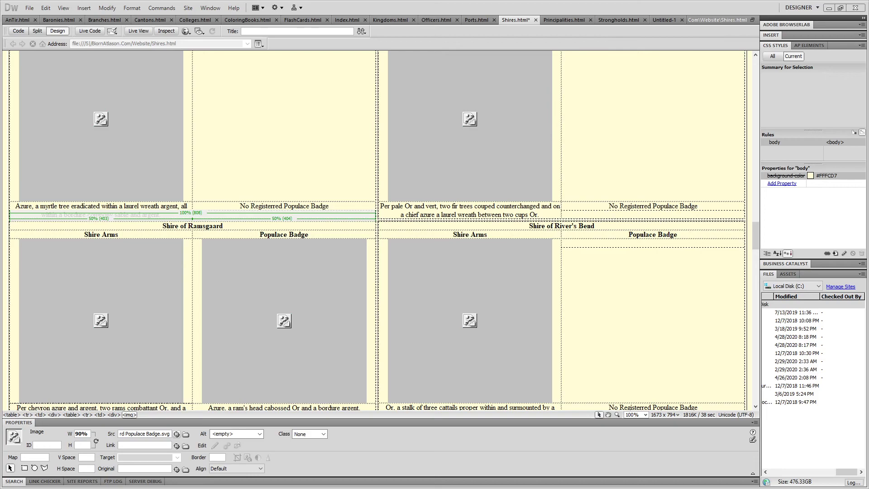
Switch to the browser, go back to the Branches page, and briefly revisit the Shires of An Tir page.
key(alt+Tab)
key(alt+Tab)
key(alt+Tab)
key(alt+Tab)
key(alt+Left)
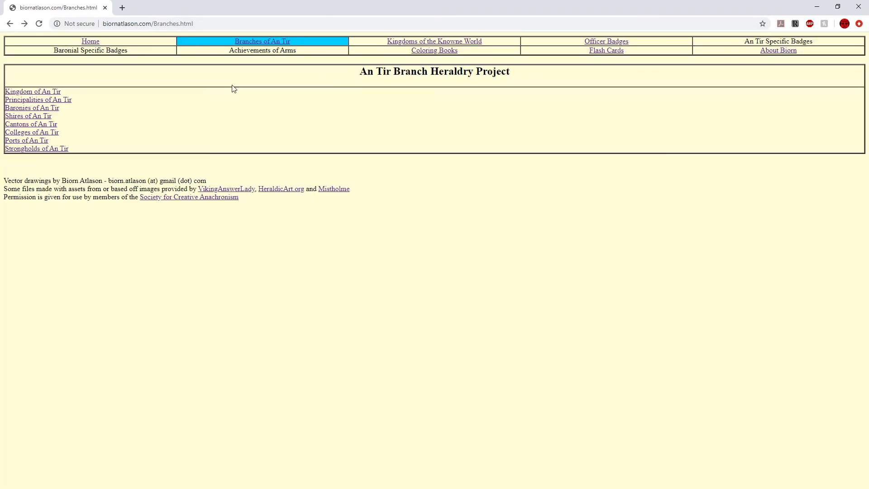
click(33, 117)
key(alt+Left)
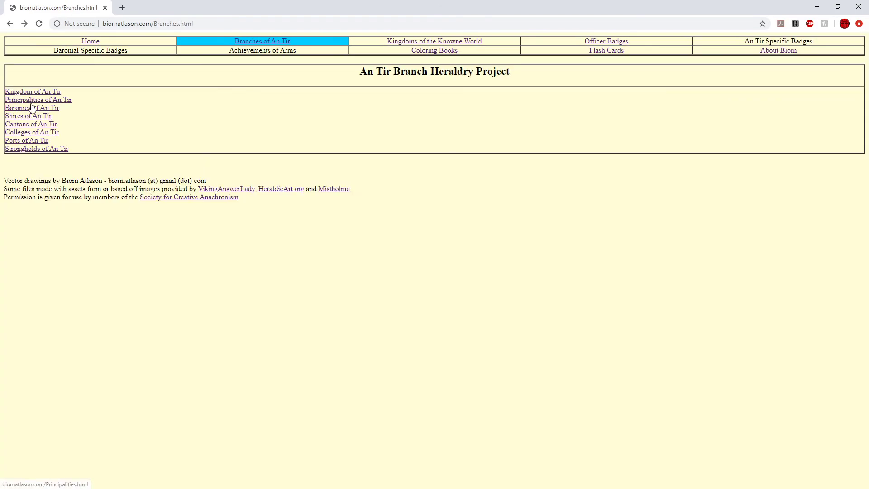
Check the live Cantons of An Tir and Principalities of An Tir pages, returning to the Branches list after each.
click(31, 125)
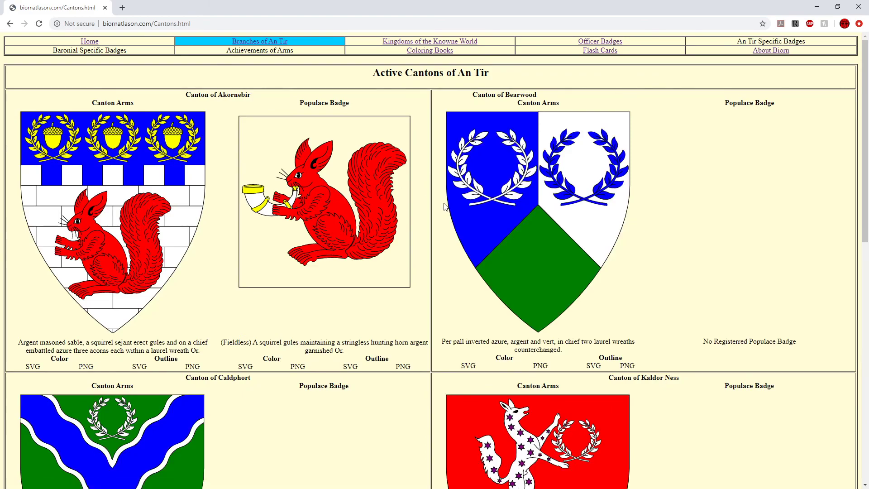
scroll(444, 207, down, 4)
scroll(213, 206, up, 1)
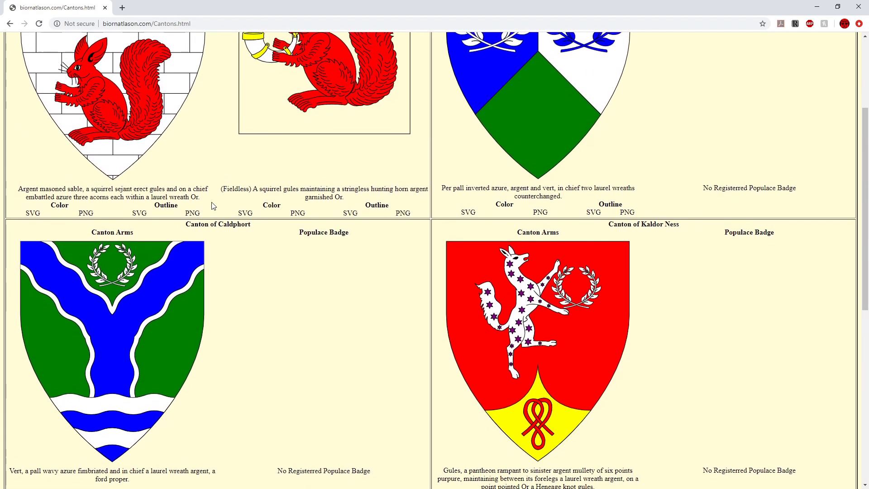
key(alt+Left)
click(43, 101)
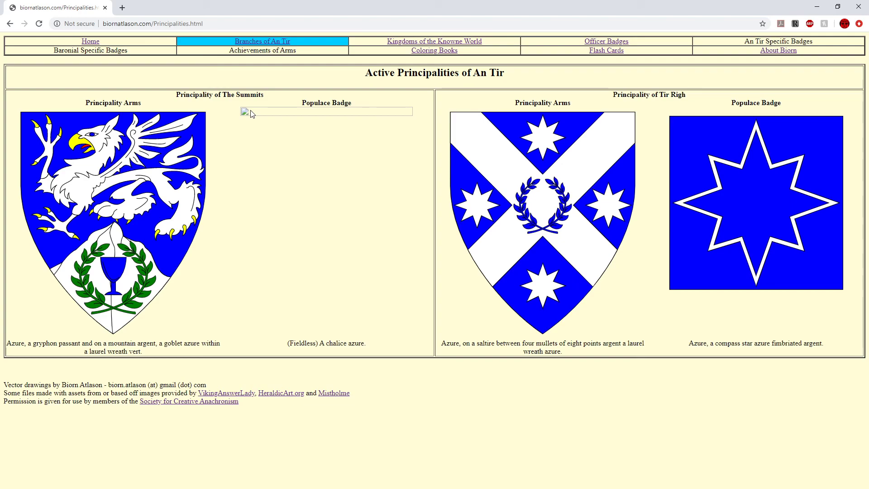
key(alt+Left)
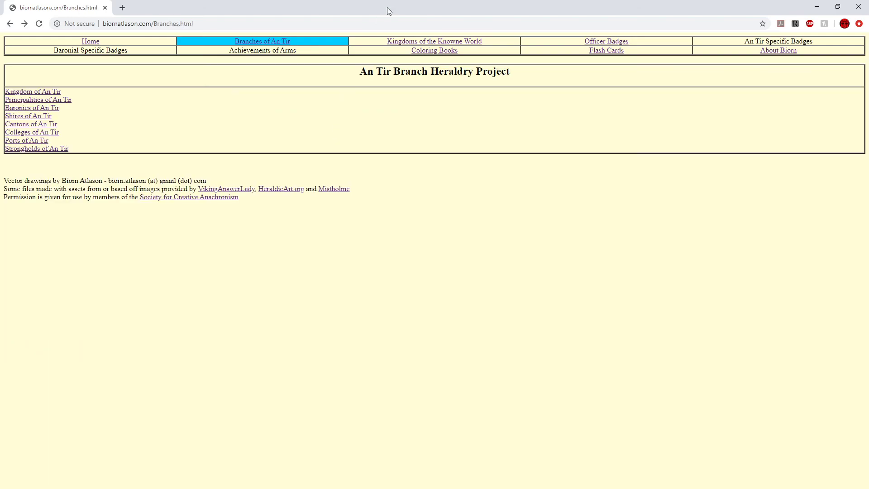
Check the live Officer Badges page down to the Youth Combat Marshal badge and return to the Branches list.
click(606, 41)
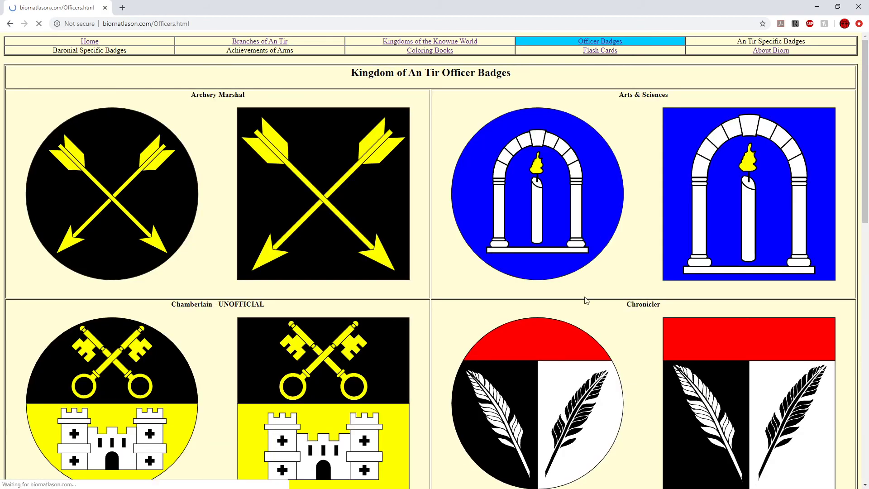
scroll(516, 370, down, 3)
scroll(516, 371, down, 20)
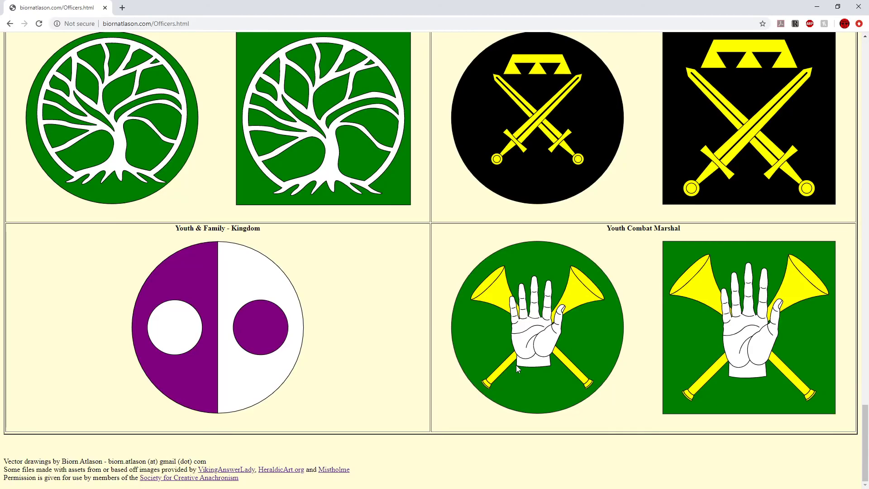
scroll(516, 365, up, 7)
scroll(517, 367, up, 20)
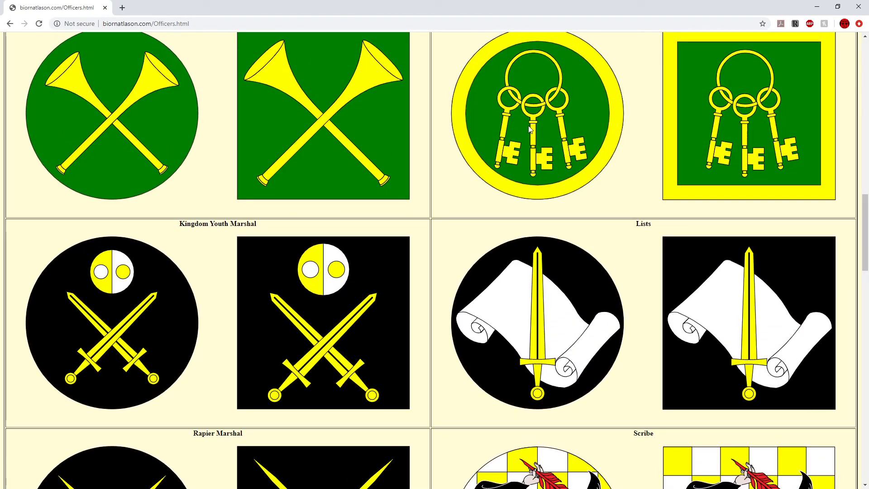
key(alt+Left)
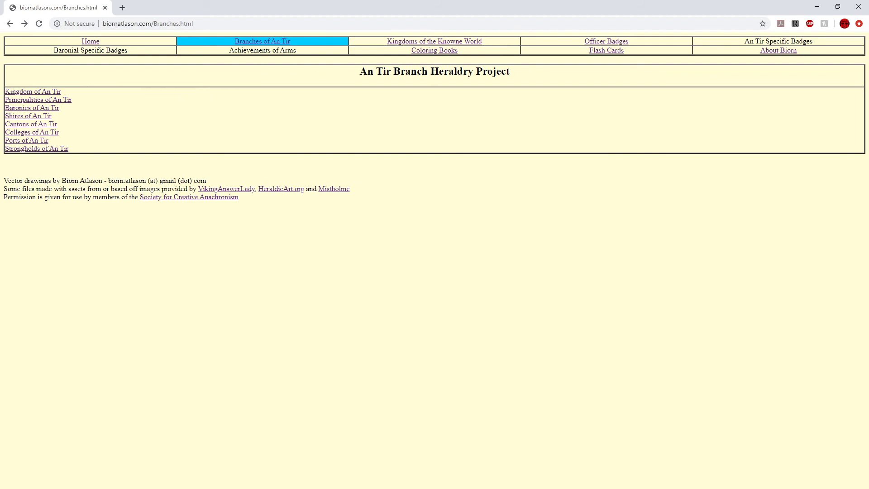
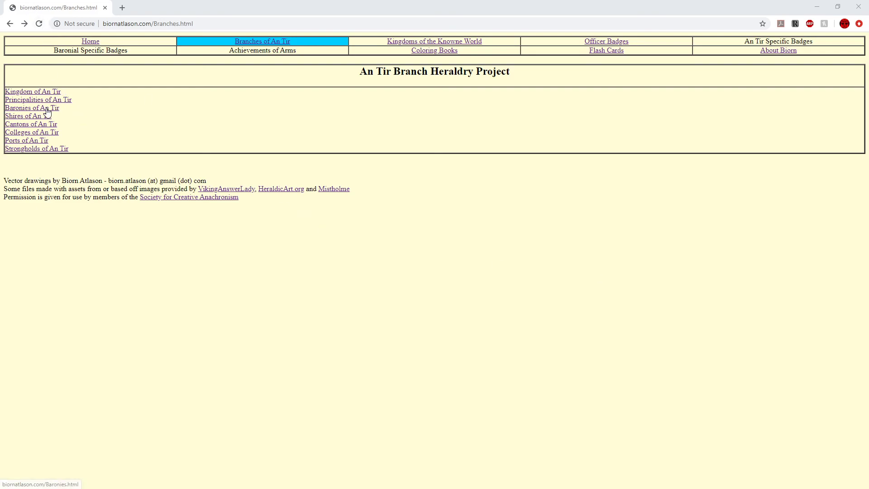
Open the live Shires of An Tir page, skim its first entries and reload the page.
click(28, 116)
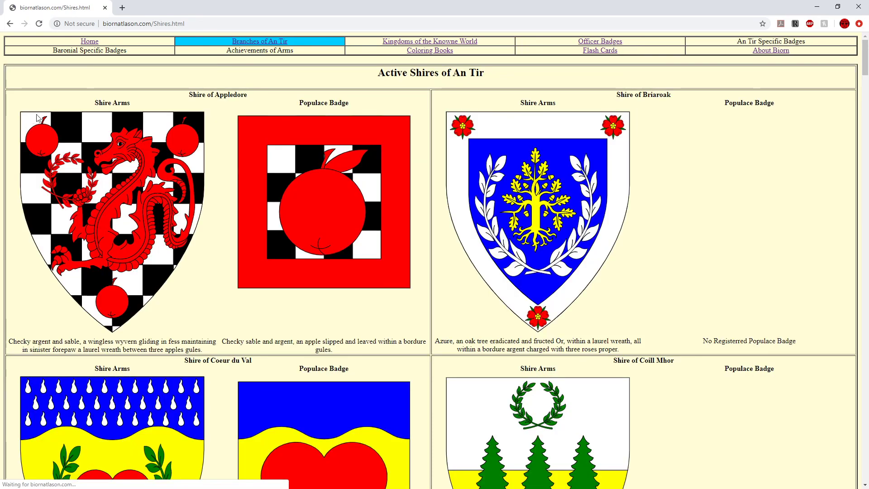
scroll(472, 217, down, 13)
scroll(477, 197, up, 14)
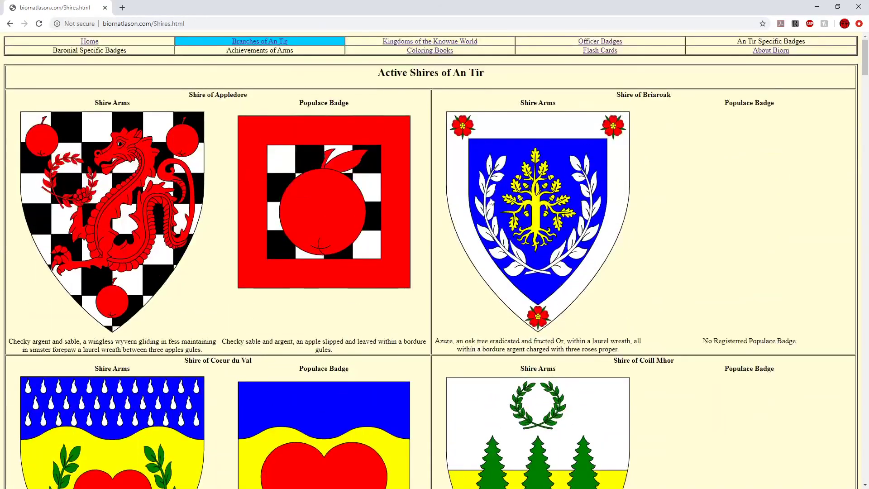
key(F5)
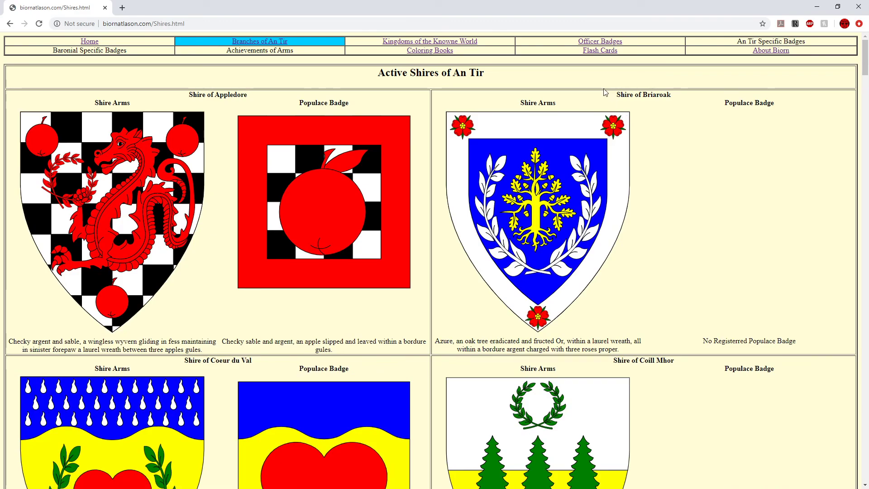
Examine the shire arms, populace badges and blazons through to the Shire of Windwic, and return to the Branches list.
scroll(609, 94, down, 18)
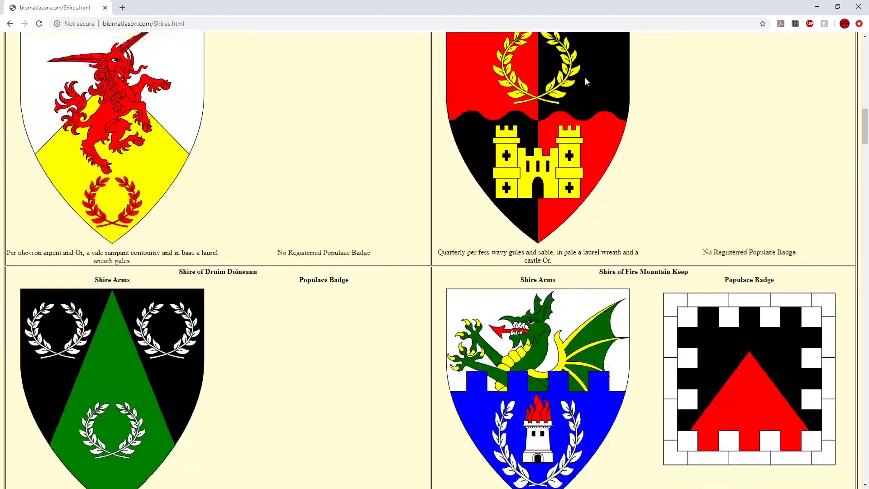
scroll(584, 78, down, 5)
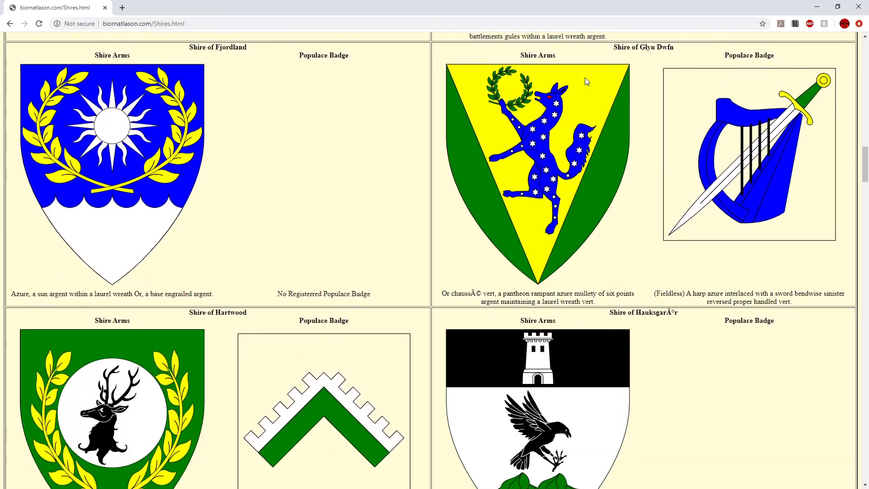
scroll(586, 81, down, 8)
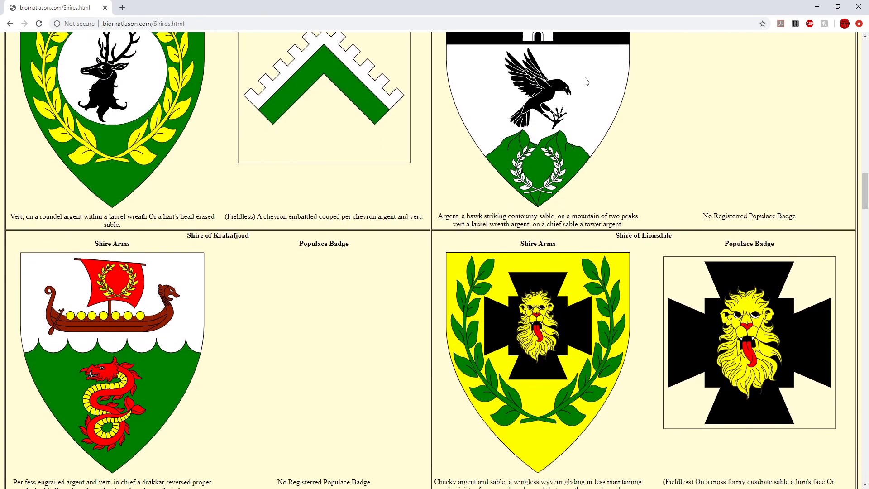
scroll(586, 82, down, 8)
scroll(584, 81, up, 4)
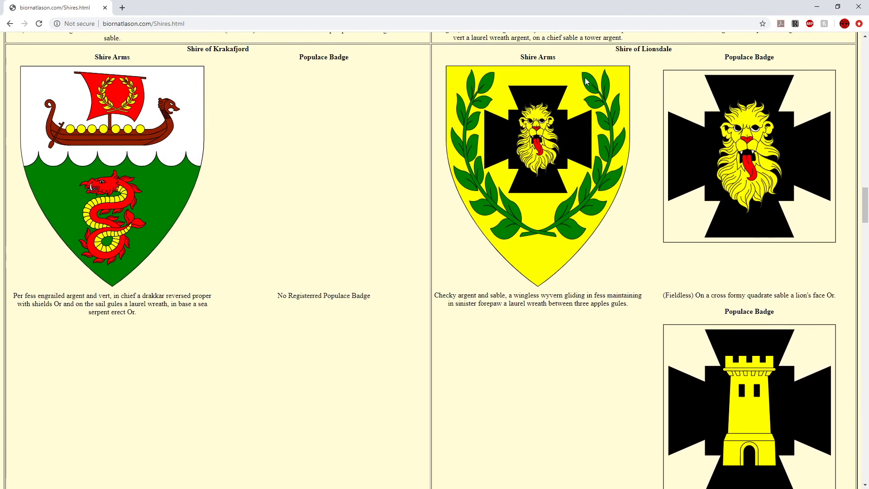
scroll(584, 80, down, 14)
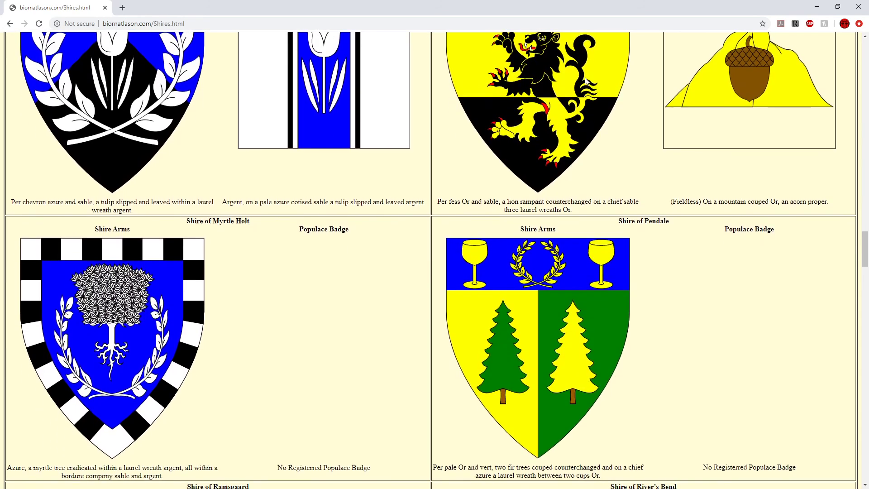
scroll(586, 80, down, 6)
scroll(585, 77, up, 1)
scroll(585, 78, down, 2)
scroll(425, 183, down, 1)
scroll(426, 183, down, 20)
scroll(425, 183, down, 15)
scroll(425, 183, down, 16)
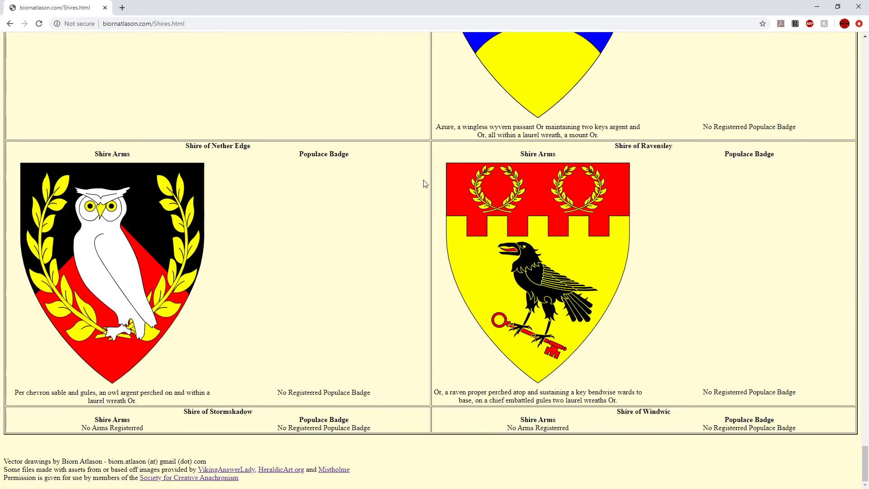
key(alt+Left)
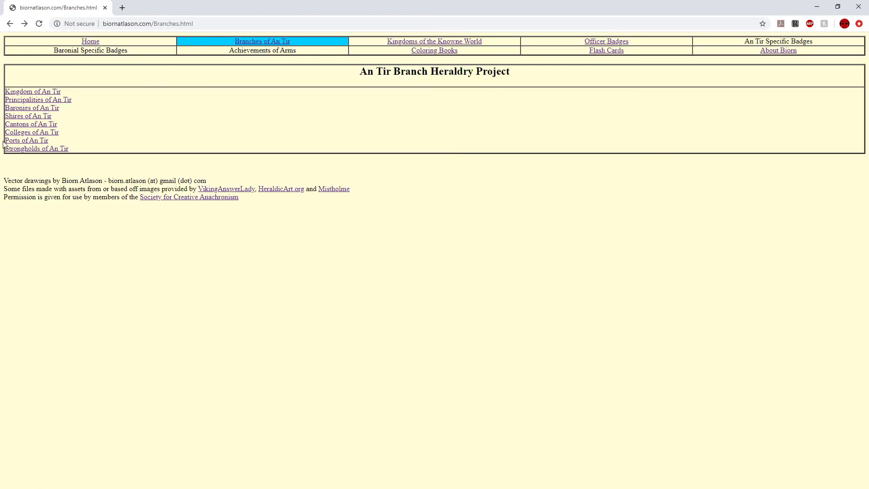
Check the royal arms, populace badges and ensign on the Kingdom of An Tir page, and return to the Branches list.
click(34, 93)
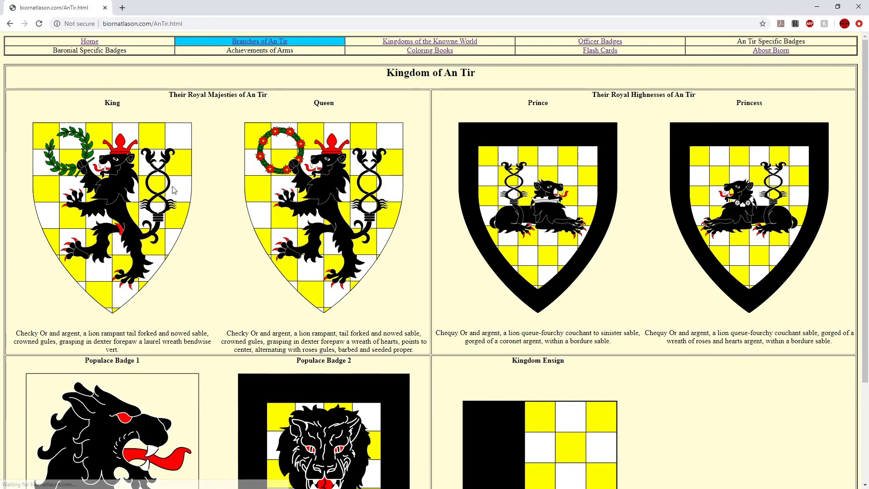
scroll(174, 189, down, 3)
scroll(174, 191, up, 3)
scroll(172, 192, down, 3)
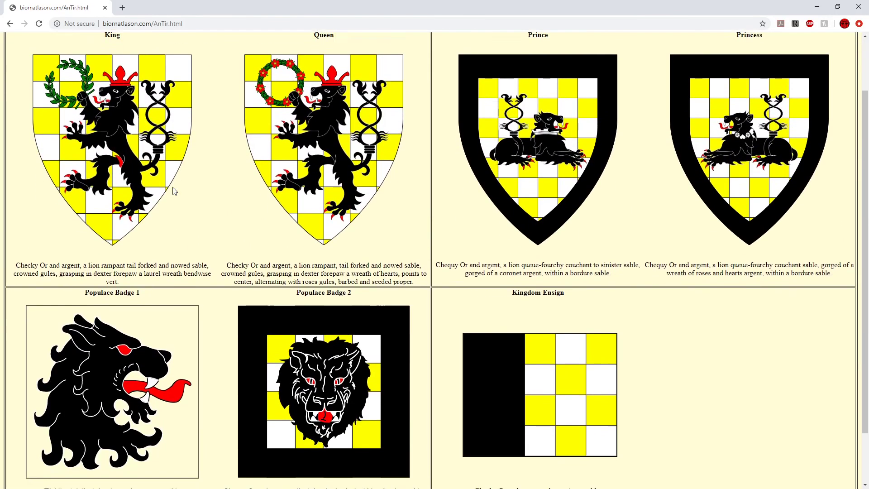
scroll(515, 227, up, 3)
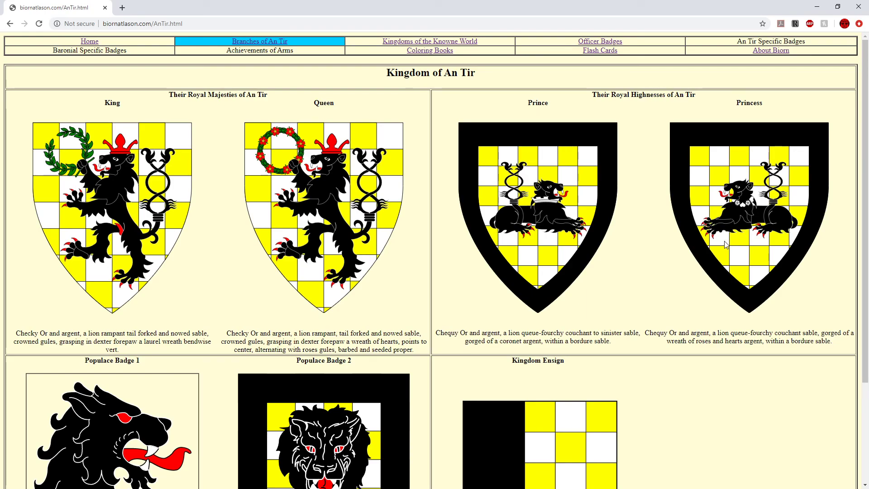
scroll(498, 212, down, 3)
scroll(330, 183, up, 3)
key(alt+Left)
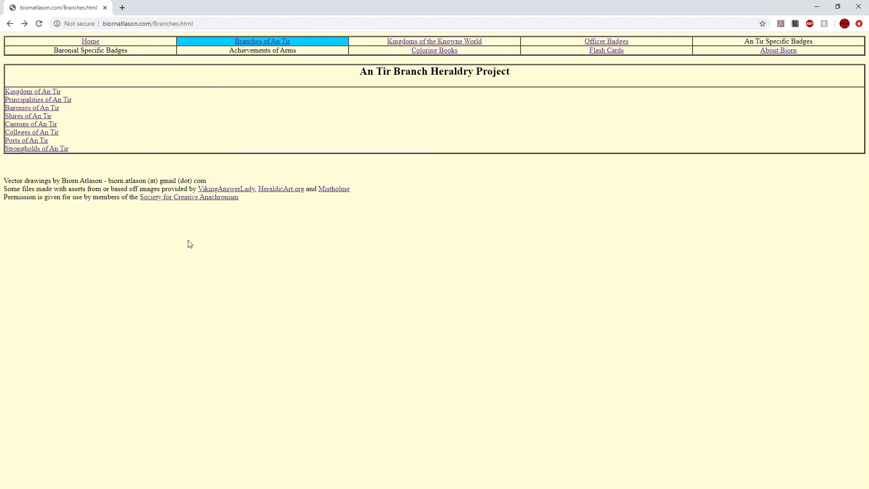
Check the arms and badges of The Summits and Tir Righ on the Principalities page, returning to the Branches list.
click(29, 100)
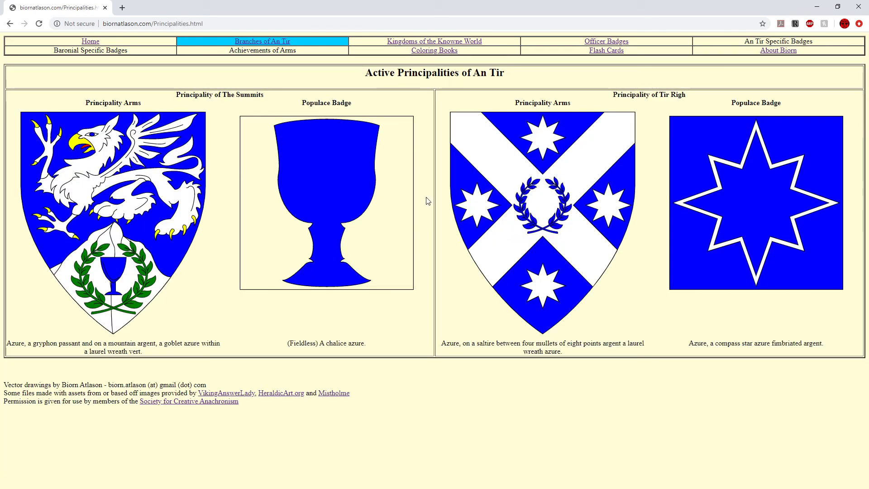
key(alt+Left)
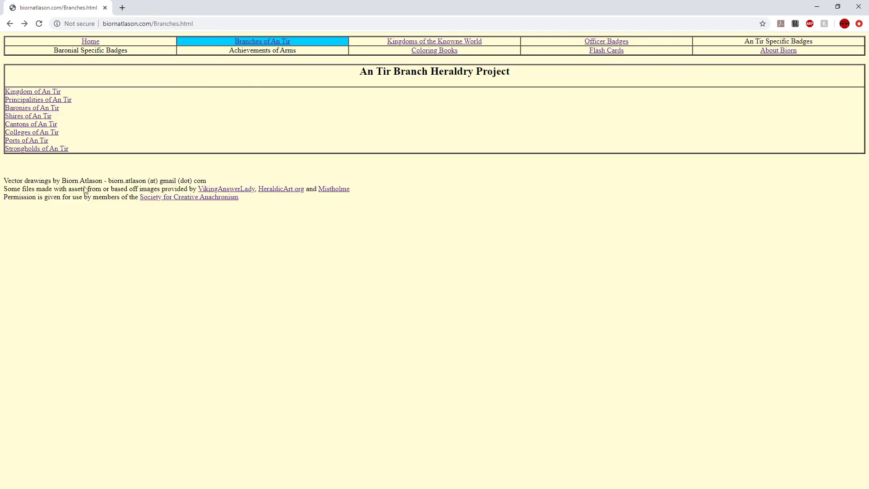
key(alt+Right)
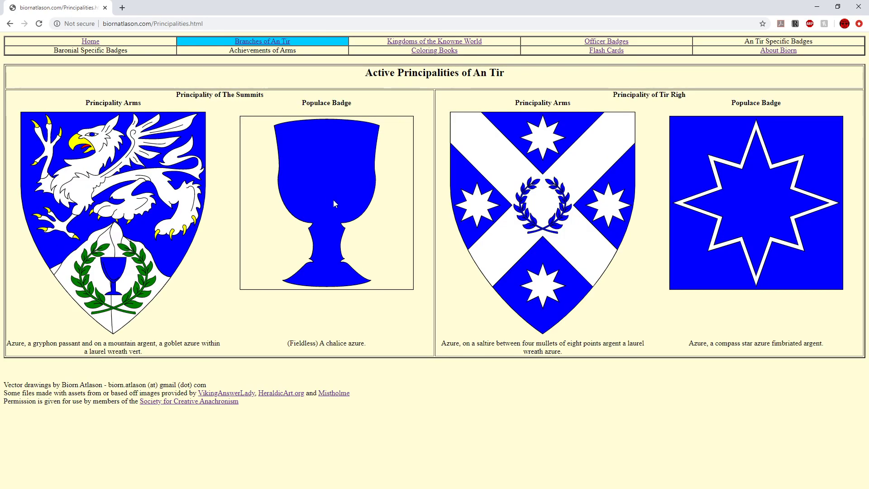
key(alt+Left)
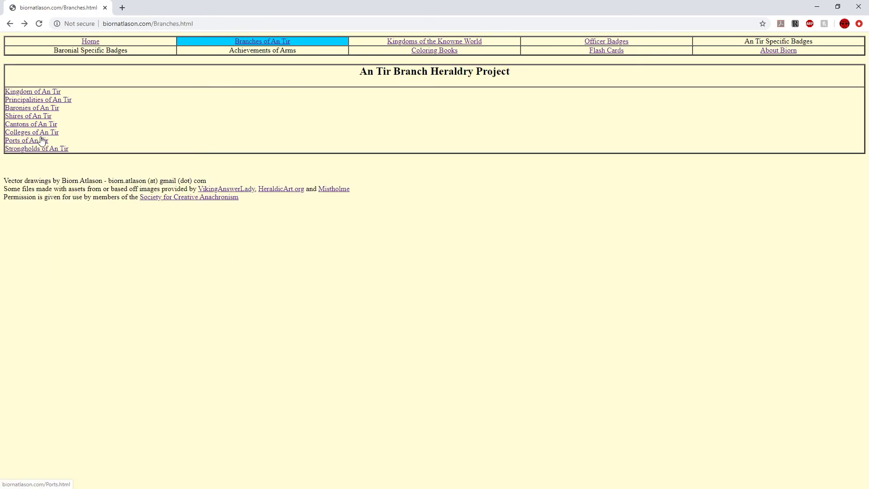
Check the Cantons of An Tir page around the Caldphort and Kaldor Ness arms, and return to the Branches list.
click(25, 125)
scroll(354, 249, down, 1)
scroll(354, 249, down, 5)
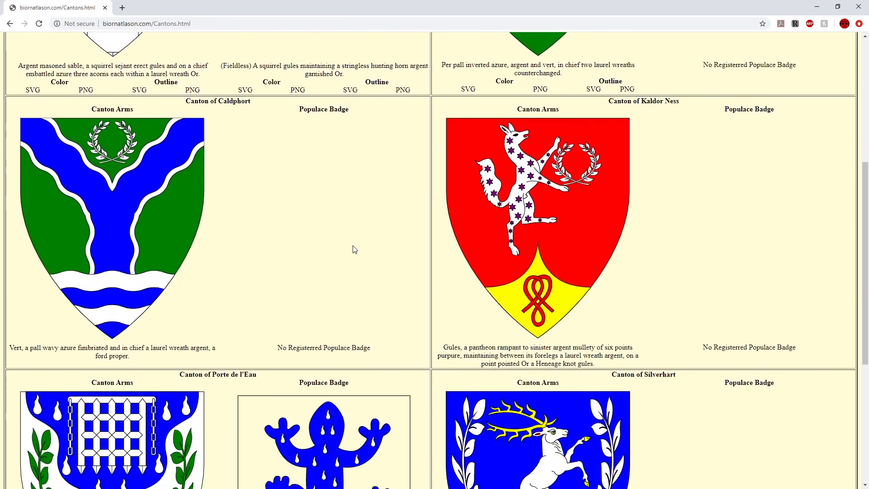
scroll(241, 114, up, 1)
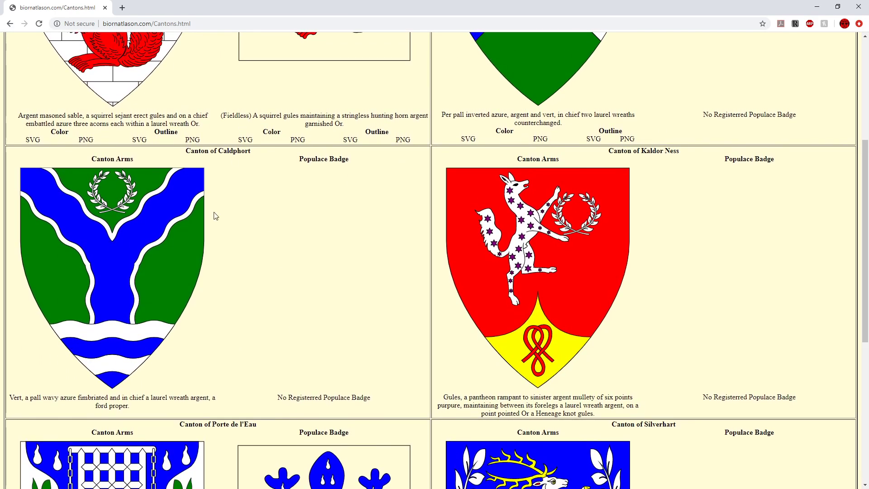
key(alt+Left)
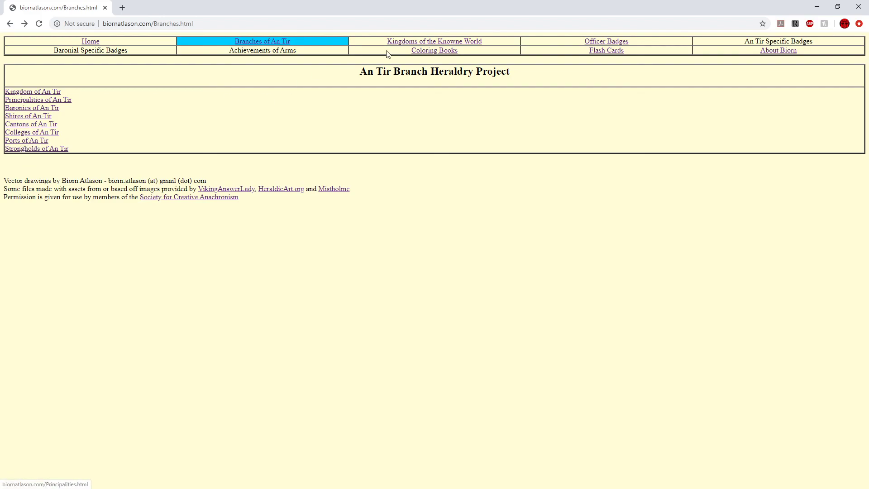
Open the live Officer Badges page and look through the round and square badges of the kingdom officers.
click(620, 46)
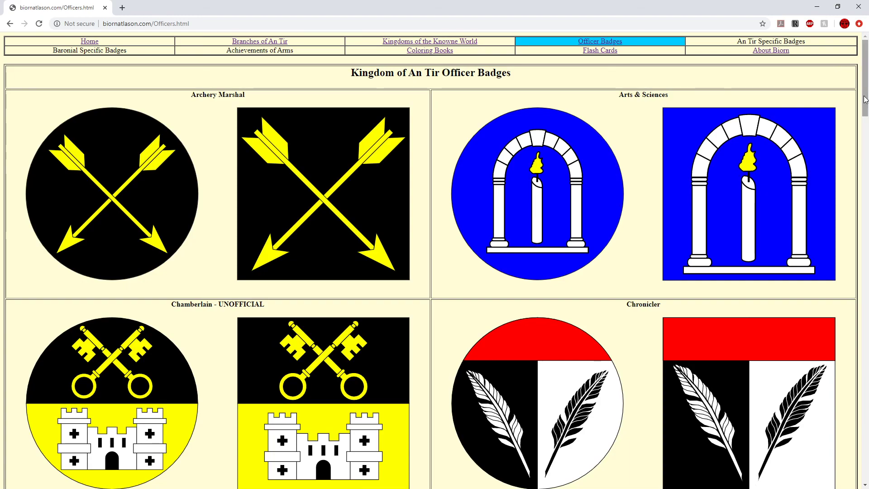
scroll(714, 210, down, 3)
scroll(714, 210, down, 18)
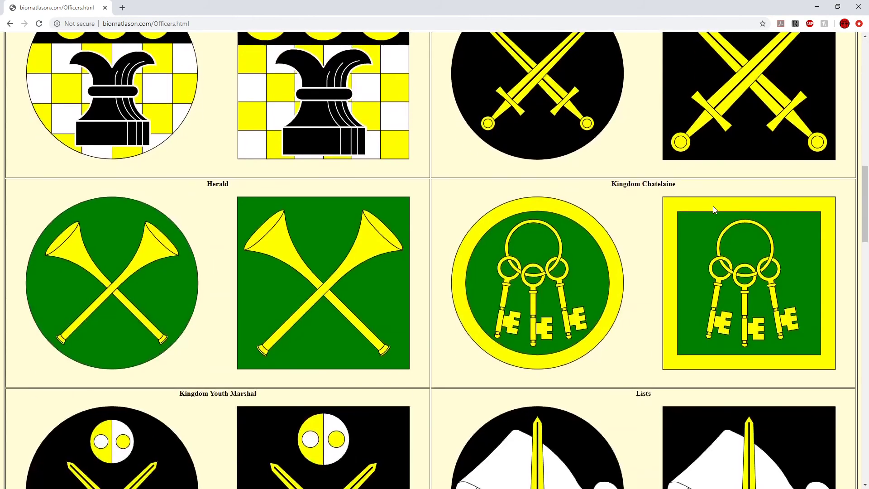
scroll(714, 210, up, 7)
scroll(714, 210, down, 20)
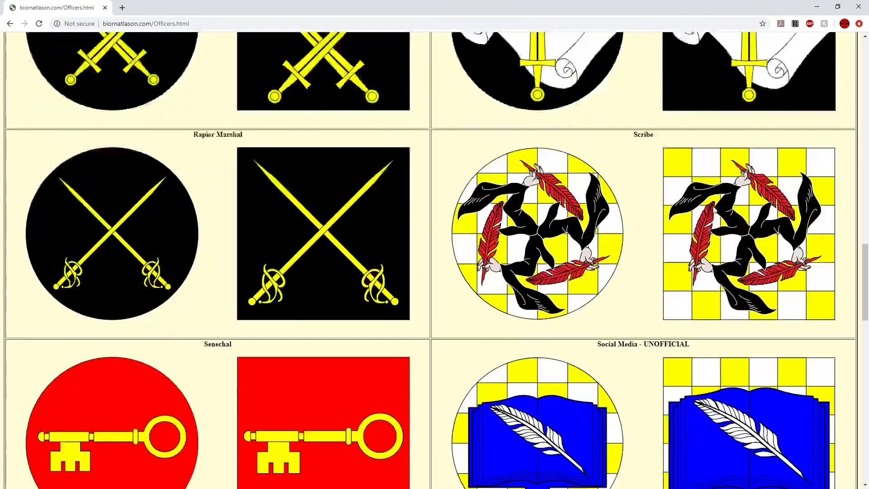
scroll(714, 210, down, 12)
scroll(714, 210, up, 8)
scroll(713, 210, up, 9)
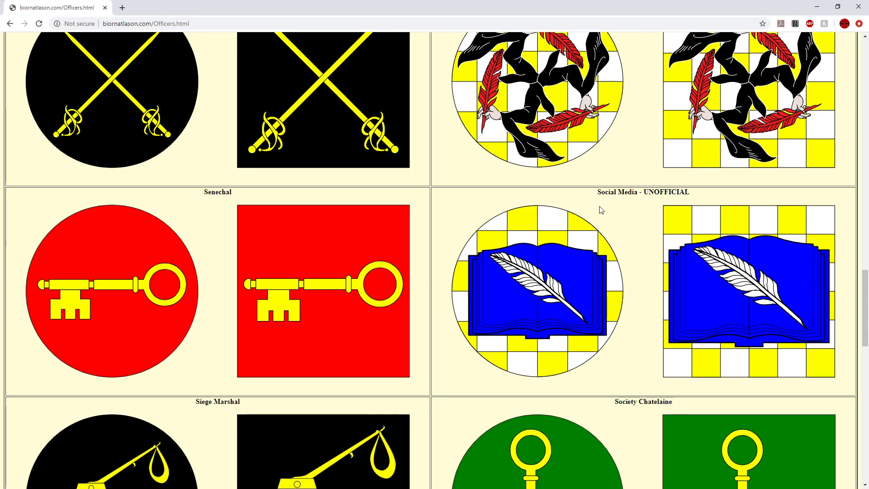
Examine the Social Media, Scribe and Rapier Marshal badges and the earlier entries back to the unofficial Chamberlain badge.
scroll(543, 406, down, 2)
scroll(668, 197, up, 5)
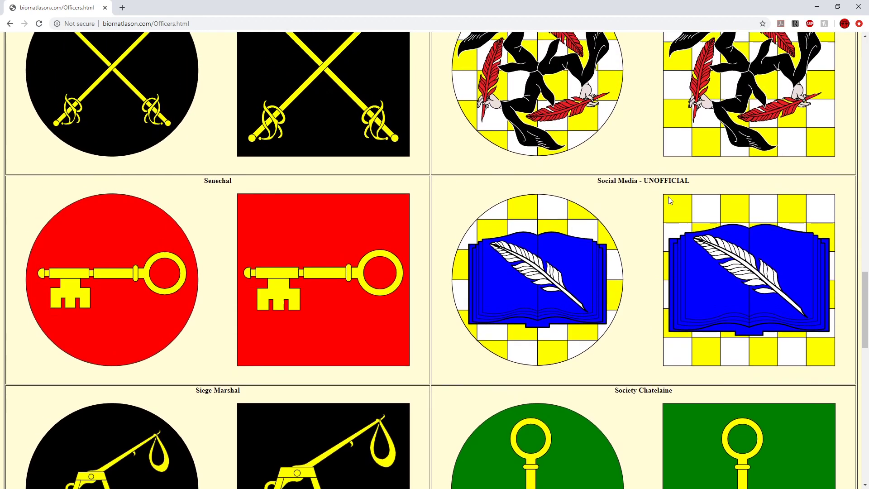
scroll(718, 356, down, 1)
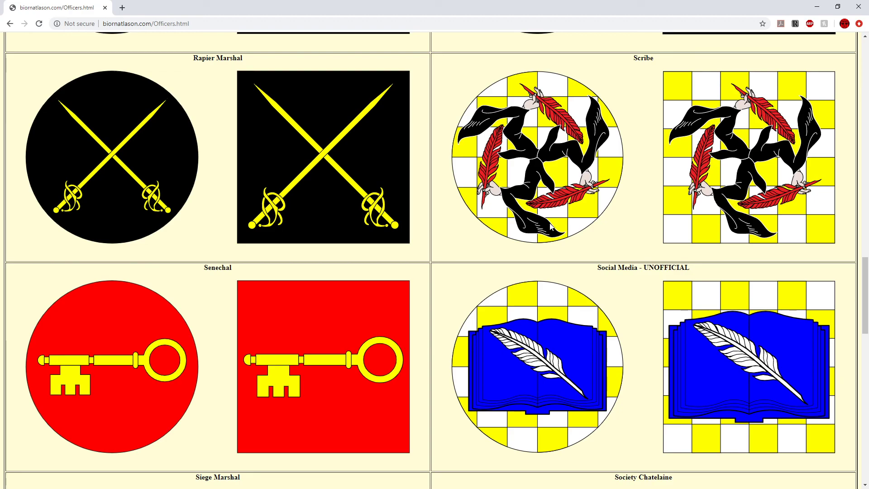
scroll(701, 284, up, 7)
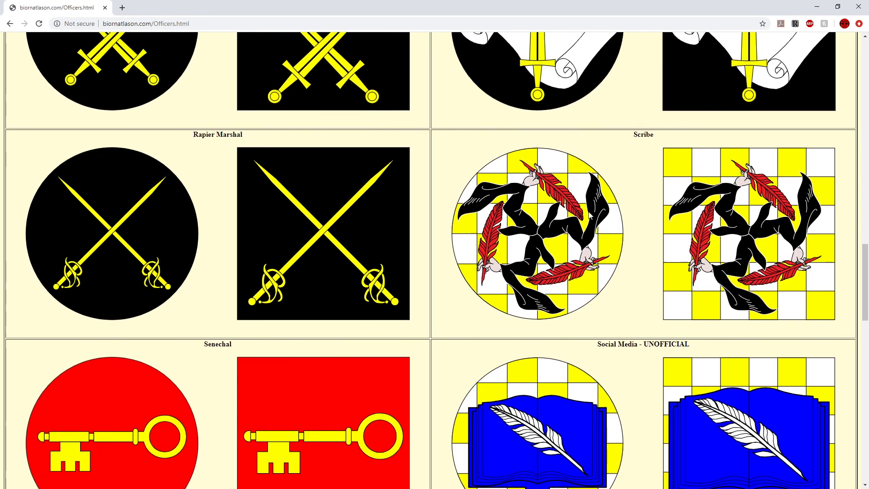
scroll(541, 189, up, 12)
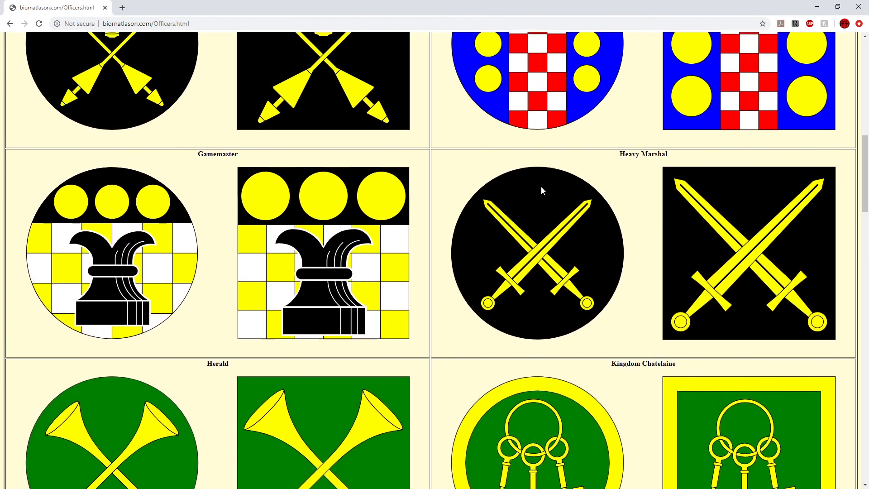
scroll(542, 188, up, 7)
scroll(542, 188, down, 1)
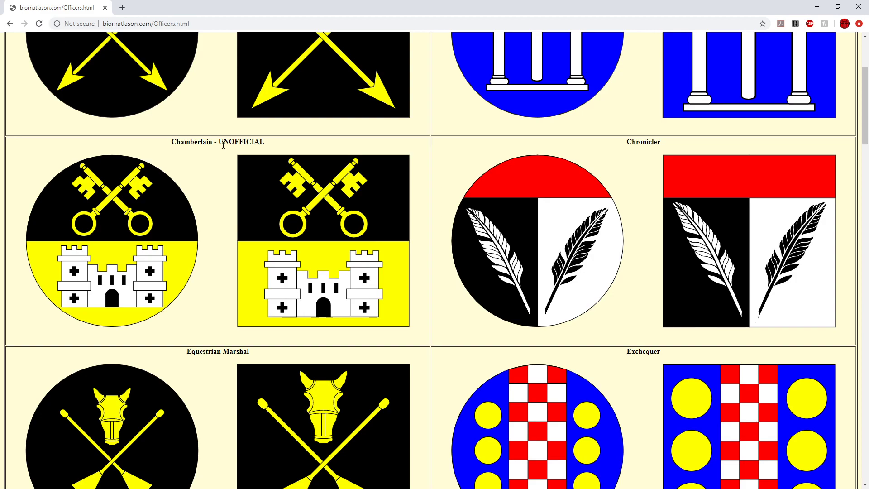
Examine the officer badges from the unofficial Chamberlain entry down to the last row of the live Officers page.
drag(219, 142, 267, 144)
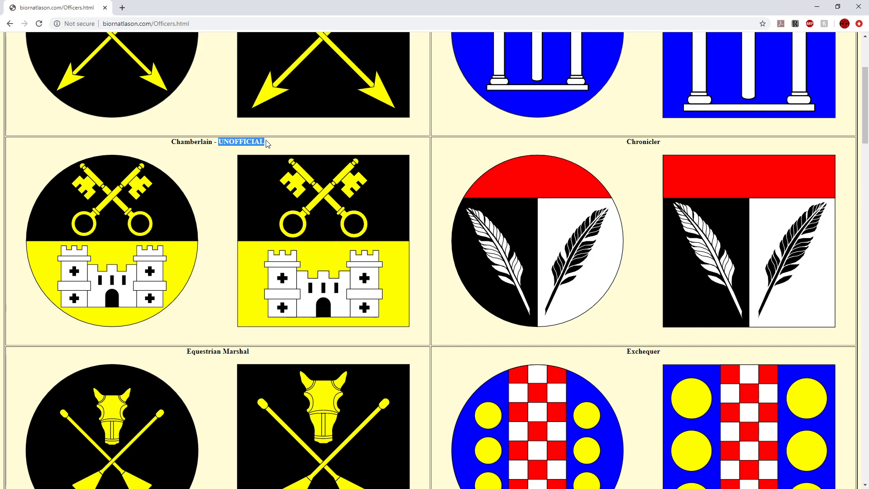
scroll(378, 284, up, 4)
scroll(378, 284, down, 20)
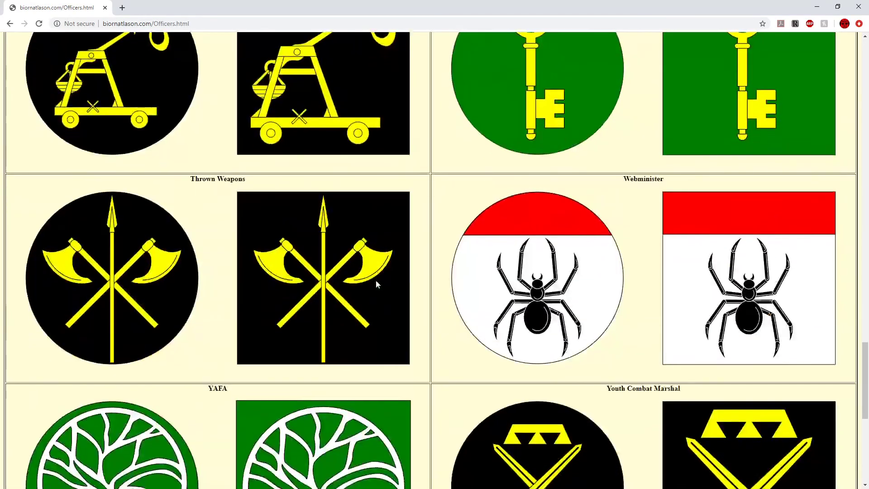
scroll(341, 319, up, 6)
scroll(303, 342, down, 3)
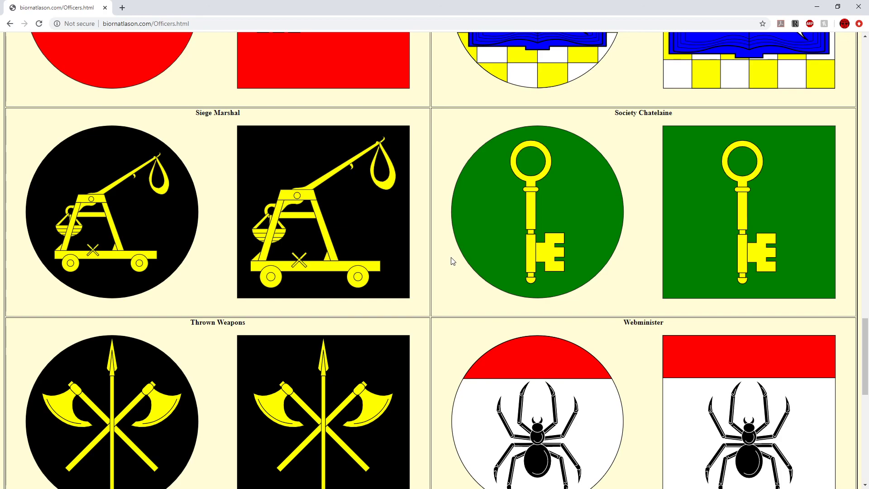
scroll(400, 260, down, 10)
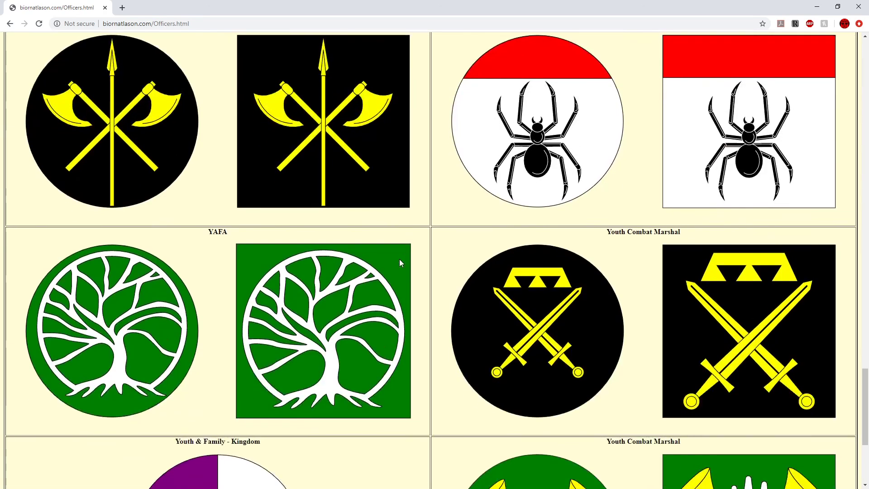
scroll(399, 261, up, 5)
scroll(430, 272, down, 5)
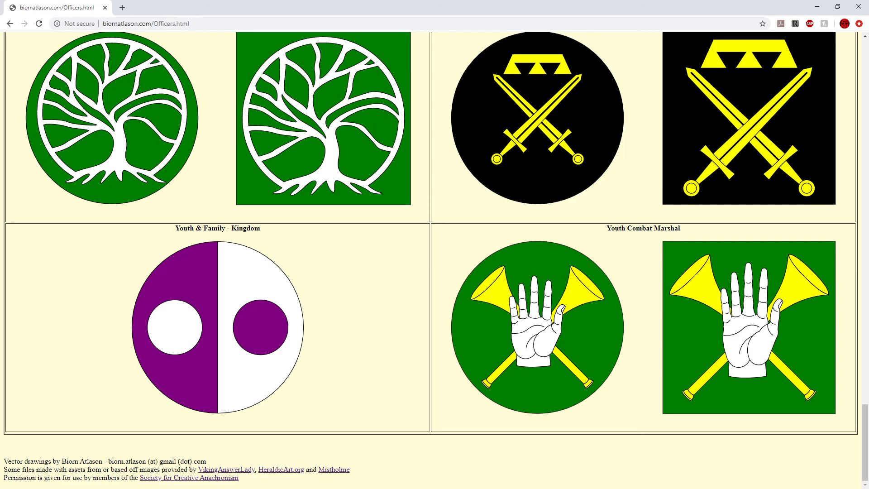
Switch to Dreamweaver and save the Shires.html page.
key(alt+Tab)
key(alt+Tab)
key(alt+Tab)
key(alt+Tab)
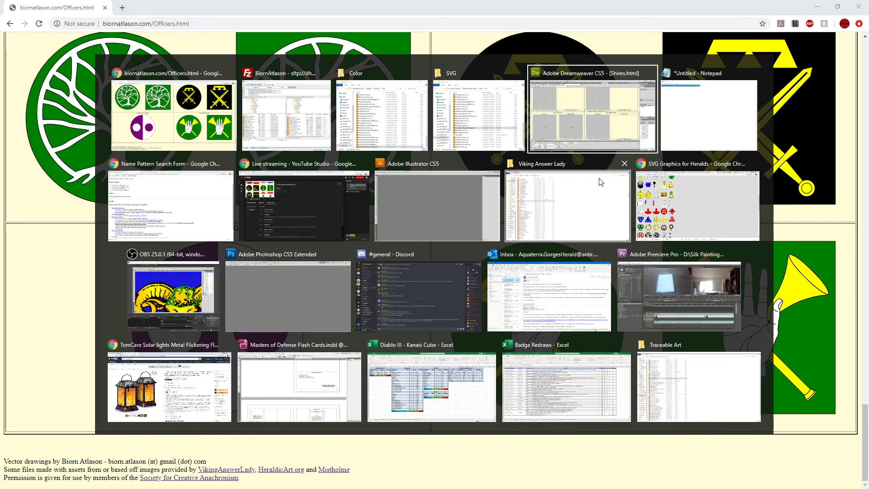
click(610, 132)
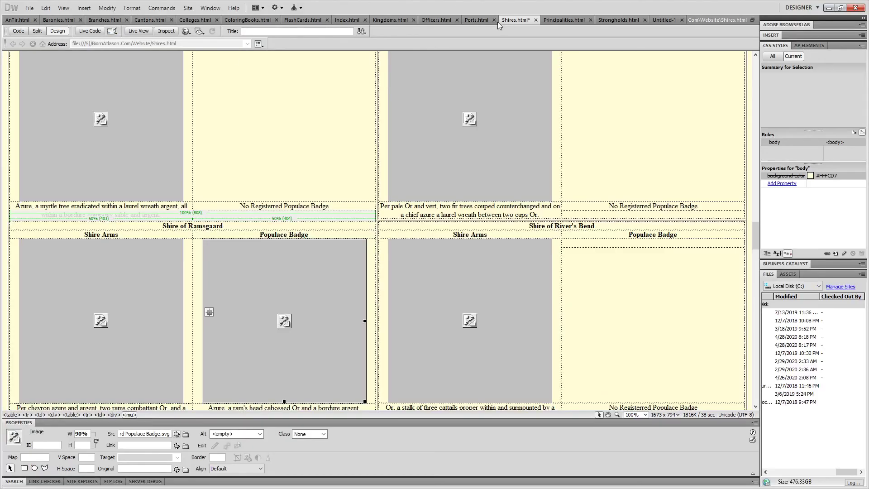
click(606, 111)
key(ctrl+s)
In Officers.html, retitle the duplicate Youth Combat Marshal heading beside Youth & Family - Kingdom as "Silent Herald" and save the page.
click(476, 21)
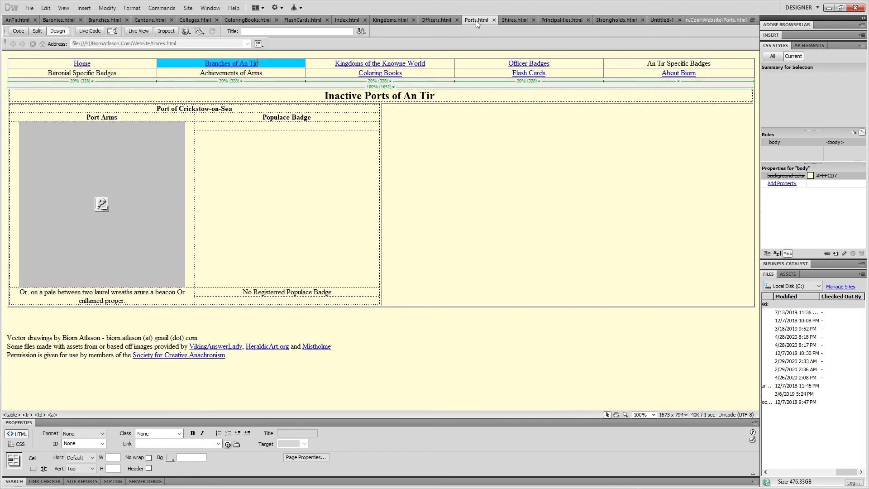
click(430, 21)
scroll(438, 284, down, 10)
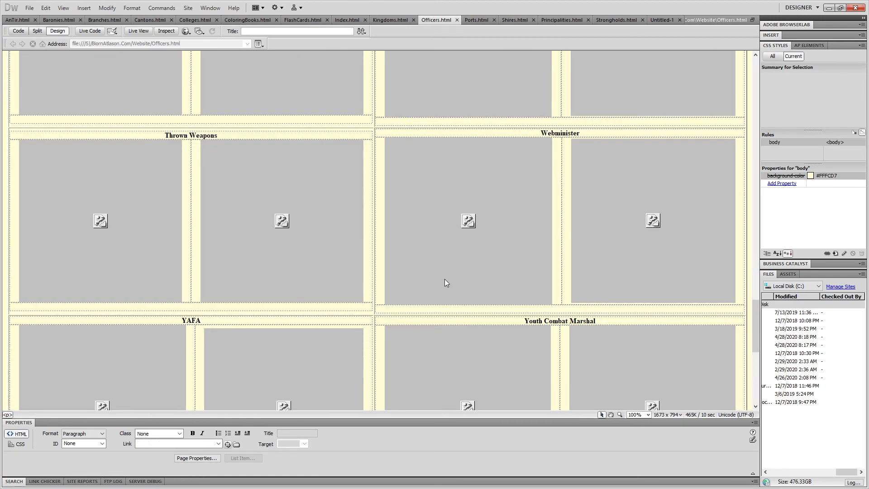
click(601, 164)
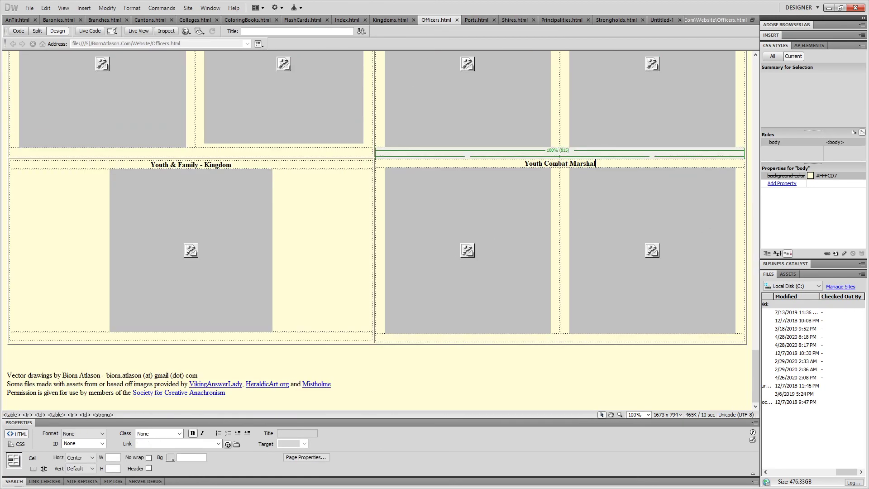
key(shift+Home)
text(Silent )
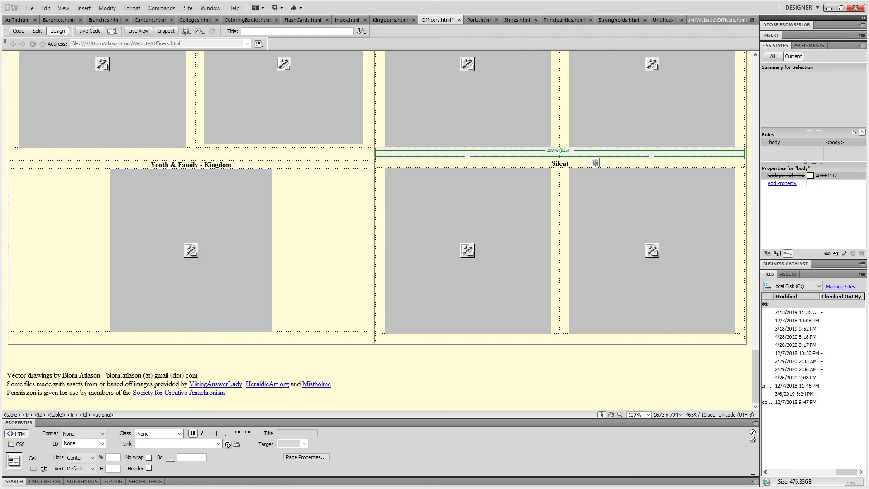
text(Herald)
key(ctrl+s)
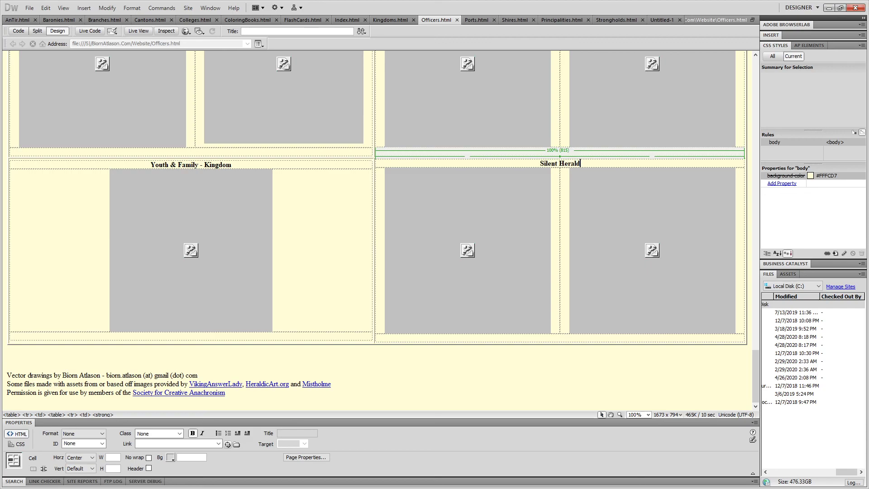
Change "Silent" to "Sign" in the Herald heading, save Officers.html, and return to the live page in the browser.
key(ctrl+Right)
key(shift+Left)
key(shift+Left)
key(shift+Left)
key(BackSpace)
key(BackSpace)
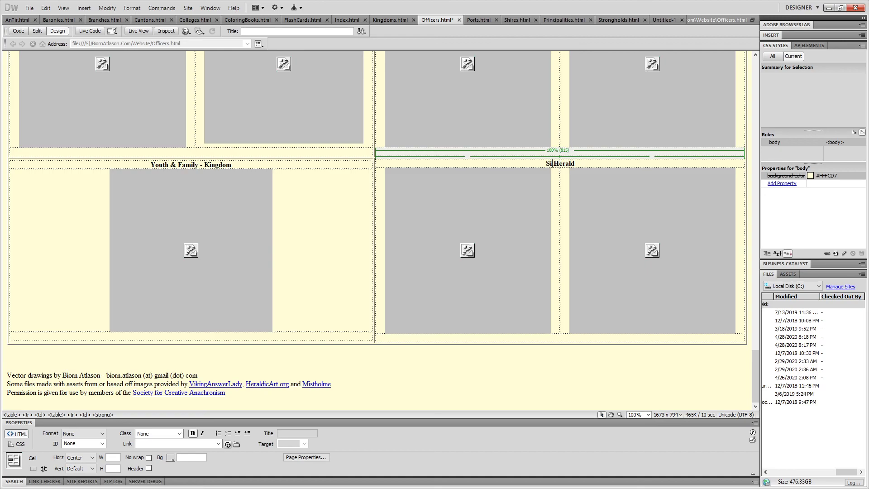
text(gn)
key(ctrl+s)
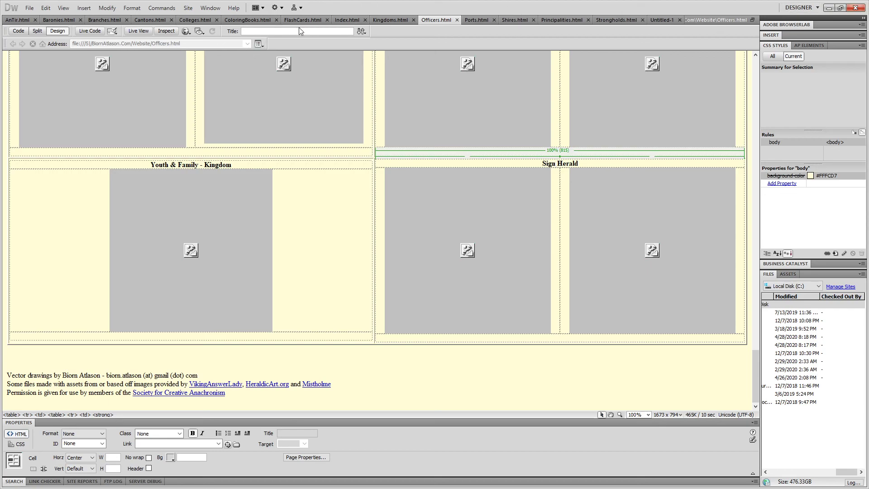
click(828, 8)
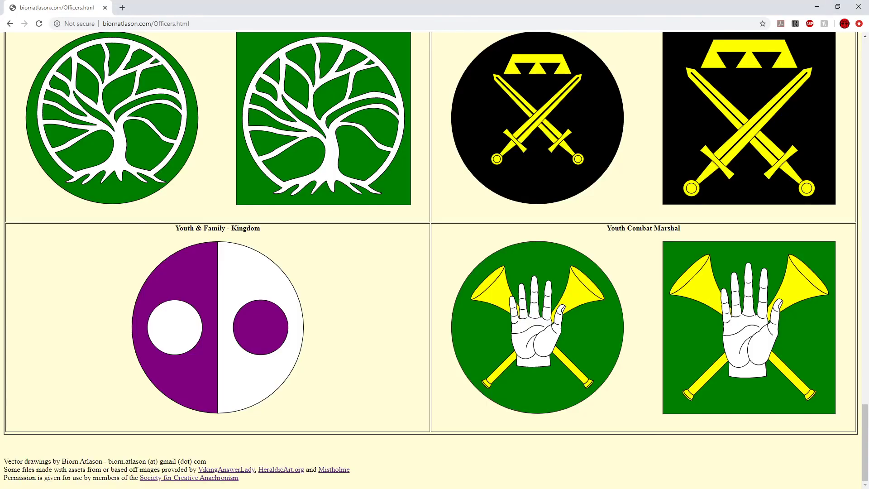